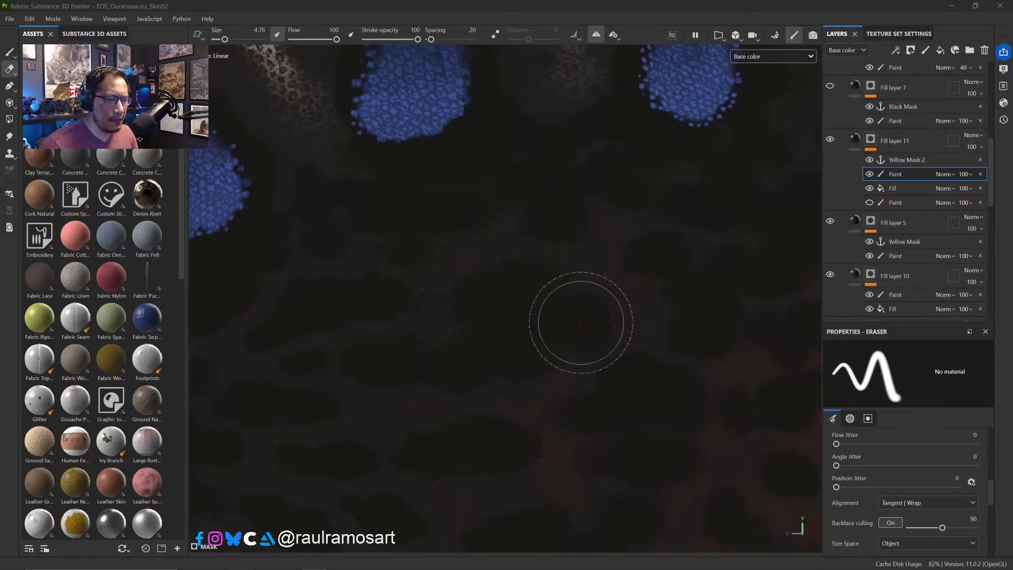
# - Reduce the eraser size to 3.18 for the dark area beneath the blue spots in Fill layer 11's mask
pyautogui.keyDown('alt'); pyautogui.moveTo(597, 287); pyautogui.dragTo(528, 269, button='right'); pyautogui.keyUp('alt')
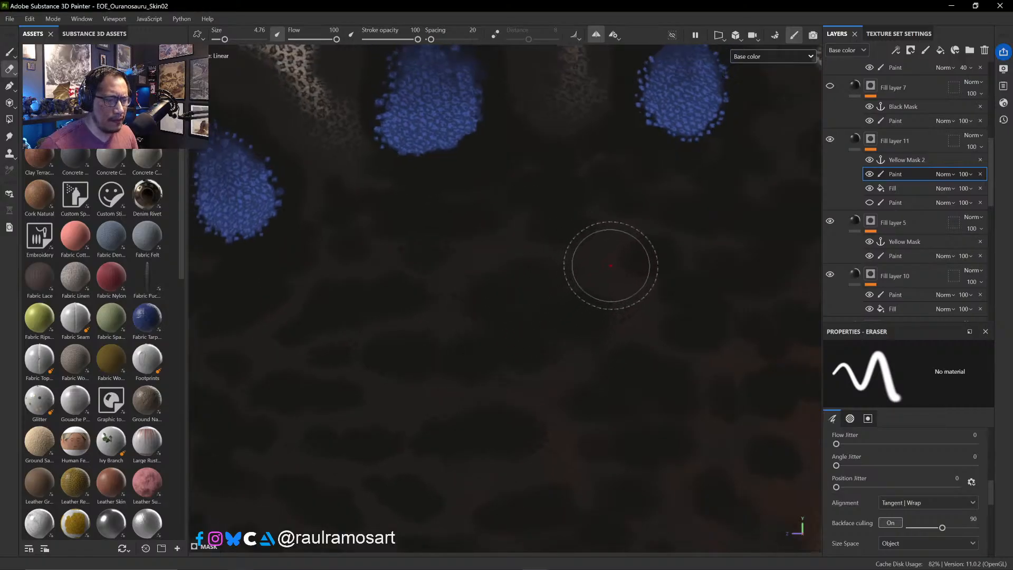
pyautogui.moveTo(607, 265)
pyautogui.keyDown('alt'); pyautogui.mouseDown(button='right')
pyautogui.moveTo(606, 285)
pyautogui.moveTo(558, 230)
pyautogui.moveTo(572, 232)
pyautogui.mouseUp(button='right'); pyautogui.keyUp('alt')
pyautogui.keyDown('alt'); pyautogui.moveTo(608, 285); pyautogui.dragTo(583, 255, button='right'); pyautogui.keyUp('alt')
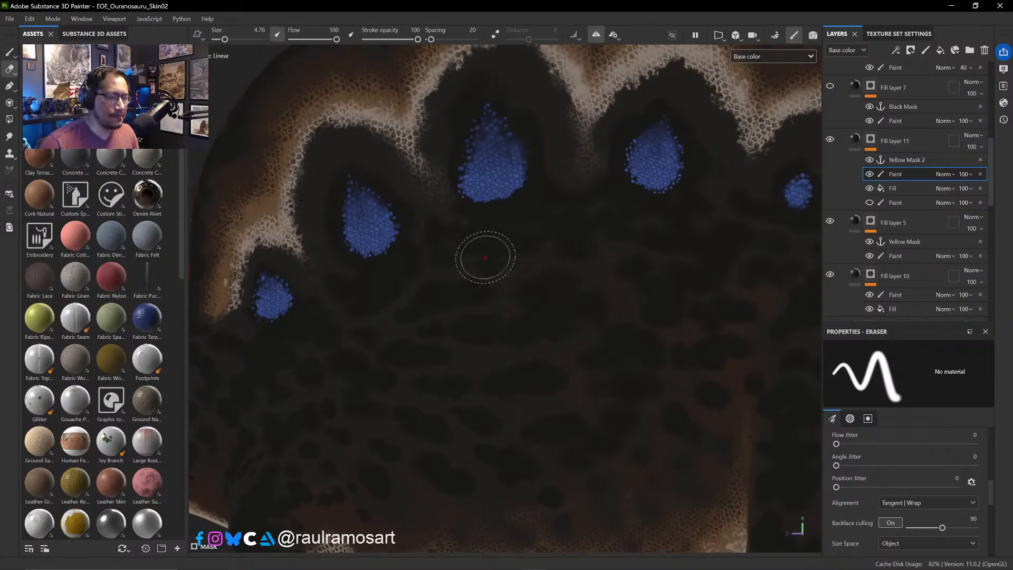
pyautogui.scroll(3, 474, 340)
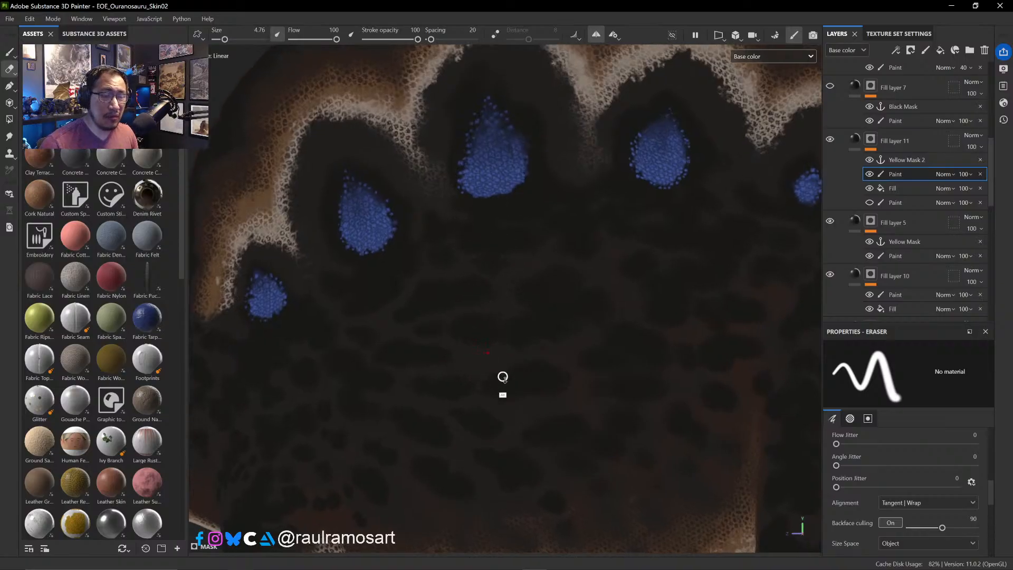
pyautogui.press('[')
pyautogui.press('[')
pyautogui.press('[')
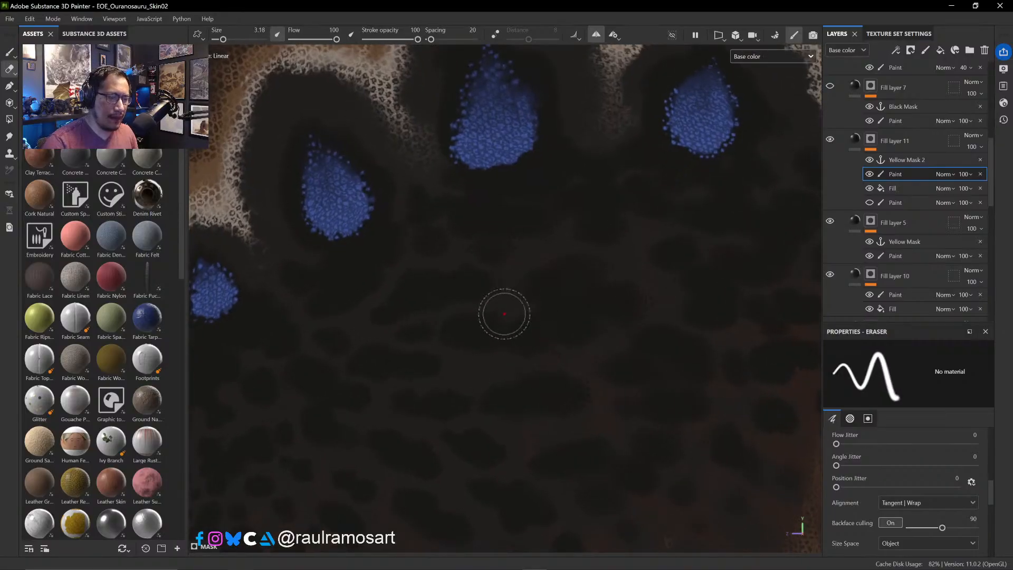
pyautogui.press(']')
pyautogui.press(']')
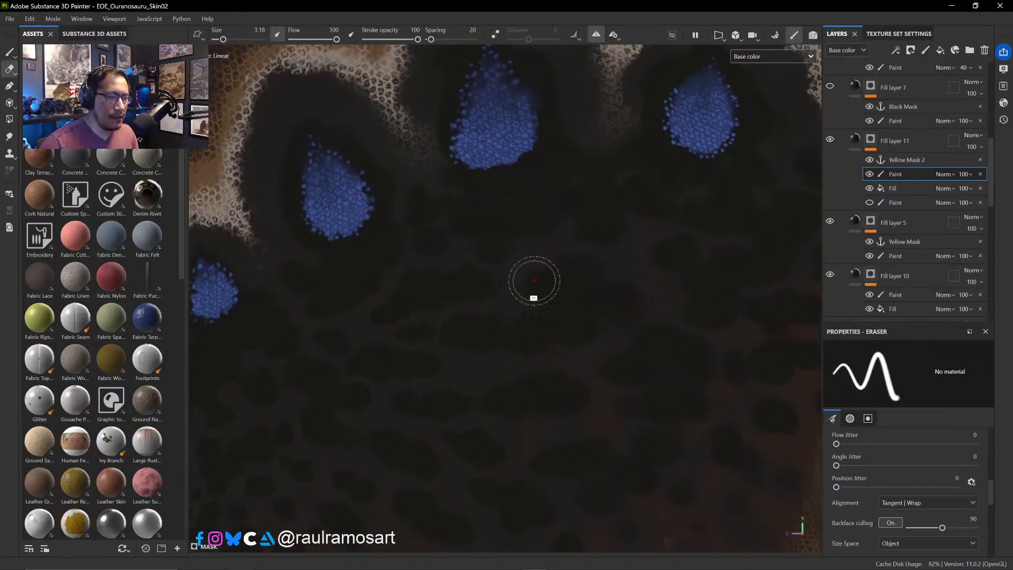
# - Set the eraser size to 2.51 and erase mask paint among the dark patches below the two smaller blue spots
pyautogui.moveTo(499, 262)
pyautogui.keyDown('alt'); pyautogui.mouseDown(button='right')
pyautogui.moveTo(509, 293)
pyautogui.moveTo(431, 264)
pyautogui.mouseUp(button='right'); pyautogui.keyUp('alt')
pyautogui.keyDown('alt'); pyautogui.moveTo(405, 286); pyautogui.dragTo(547, 281, button='middle'); pyautogui.keyUp('alt')
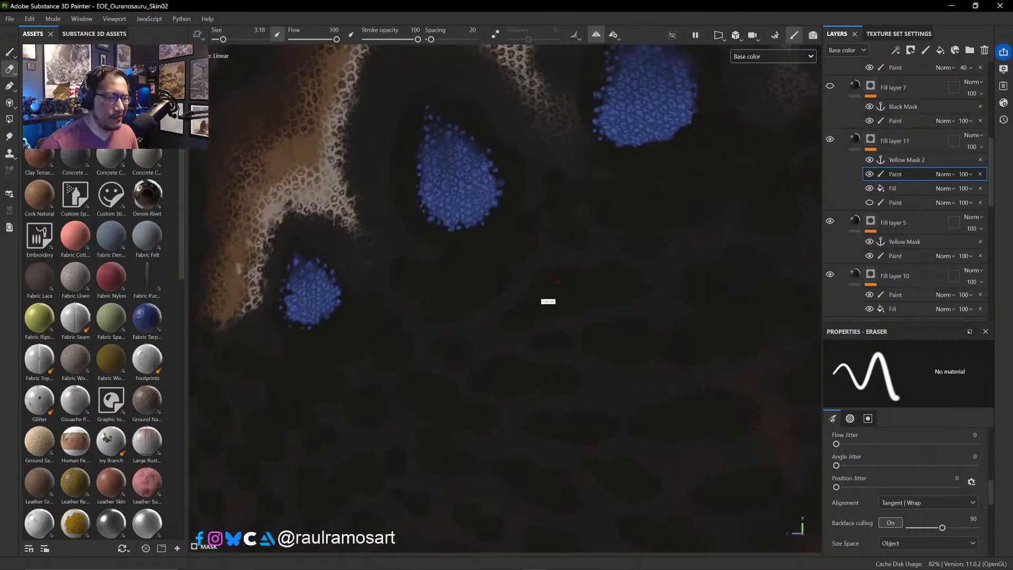
pyautogui.keyDown('alt'); pyautogui.moveTo(539, 400); pyautogui.dragTo(534, 334, button='right'); pyautogui.keyUp('alt')
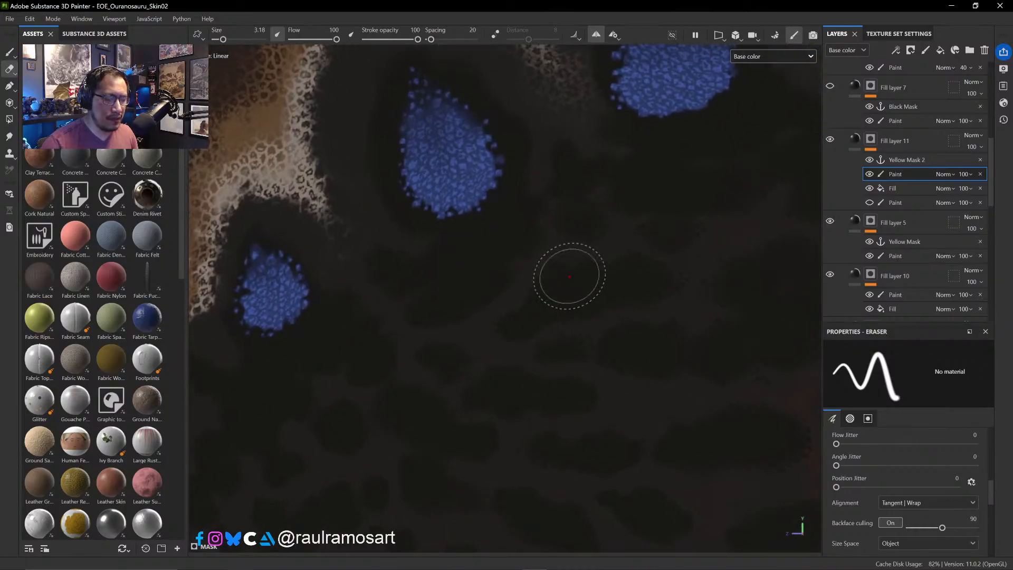
pyautogui.press('[')
pyautogui.press('[')
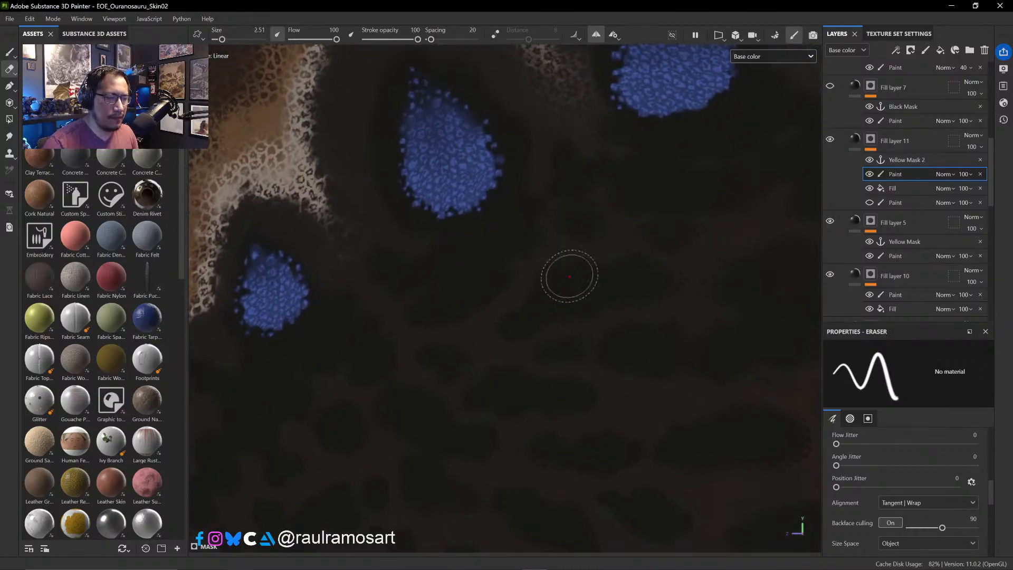
pyautogui.press(']')
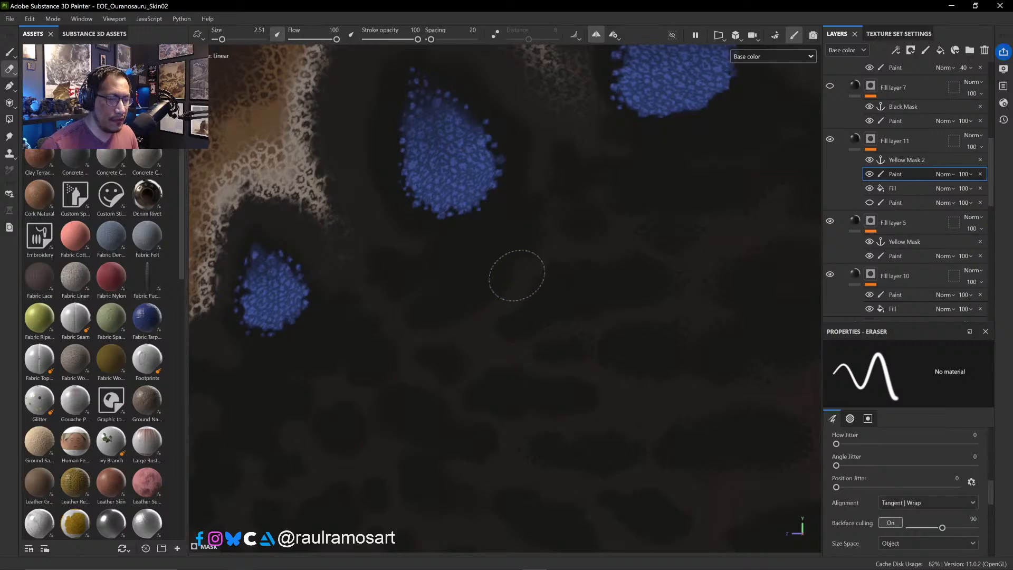
# - Inspect Fill layer 11's mask on its own and return to the base color view with the mask active
pyautogui.keyDown('alt'); pyautogui.click(870, 142); pyautogui.keyUp('alt')
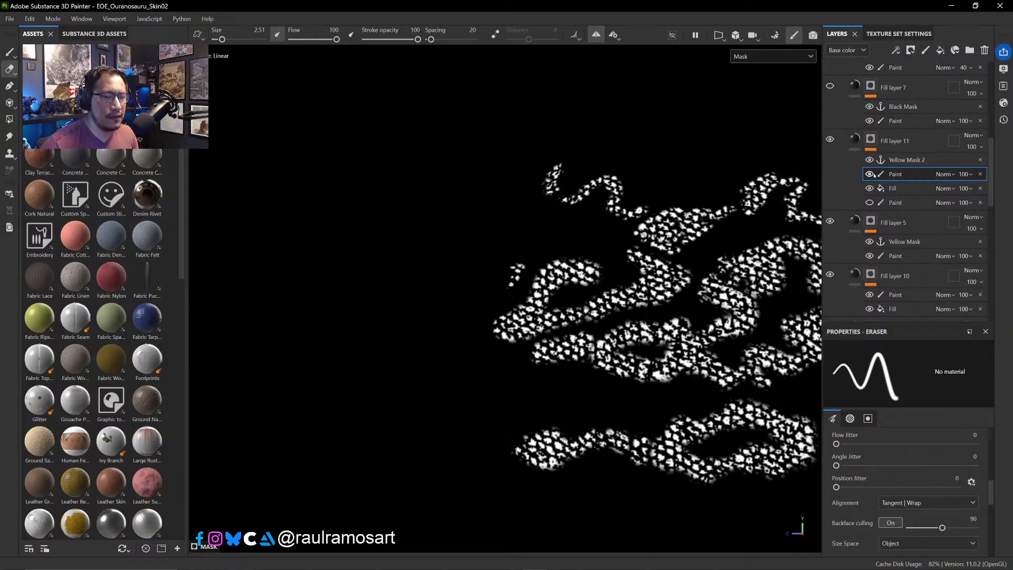
pyautogui.click(855, 140)
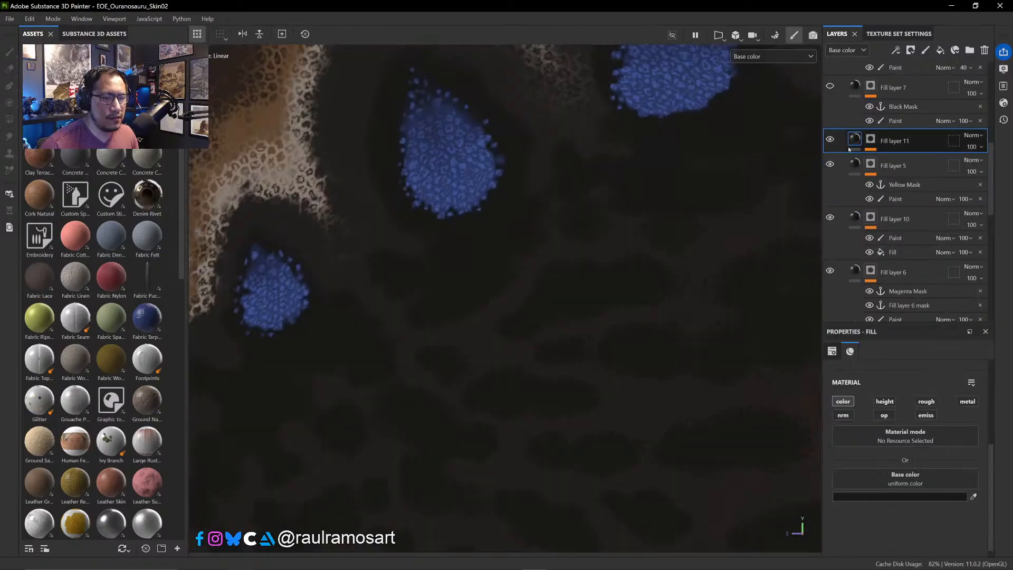
pyautogui.press('e')
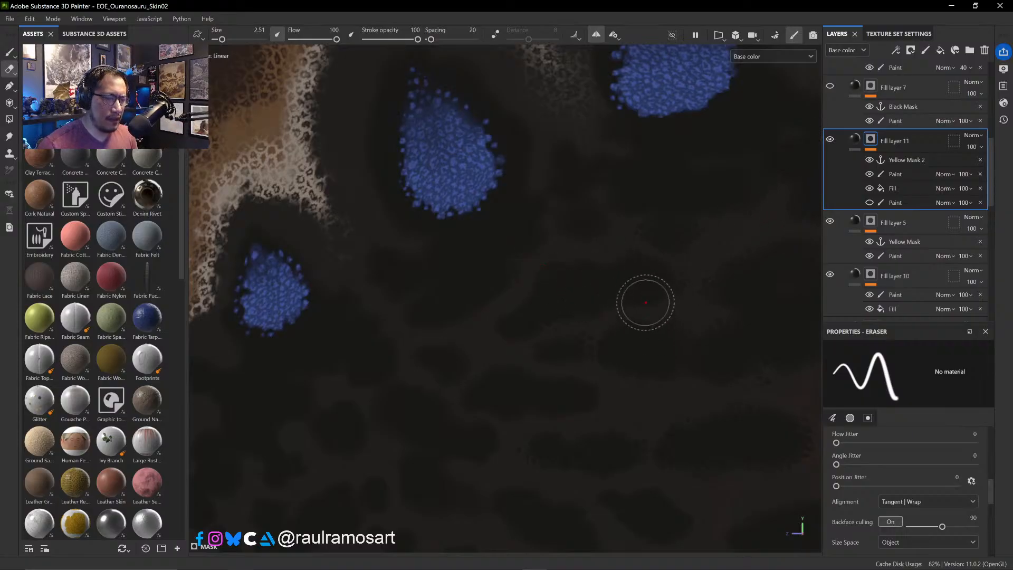
pyautogui.scroll(-1, 658, 253)
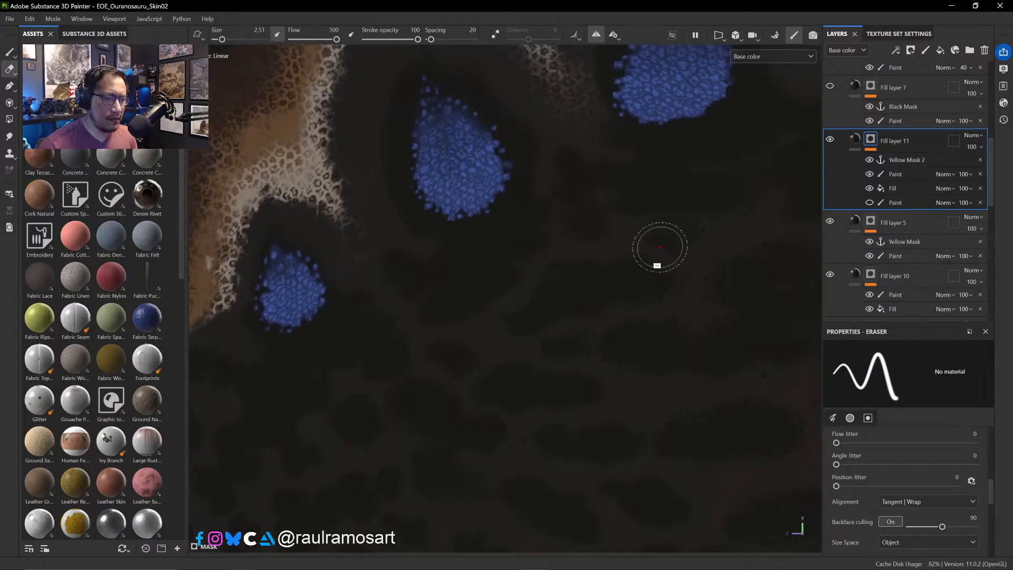
pyautogui.keyDown('ctrl'); pyautogui.keyDown('alt'); pyautogui.moveTo(678, 240); pyautogui.dragTo(449, 220); pyautogui.keyUp('alt'); pyautogui.keyUp('ctrl')
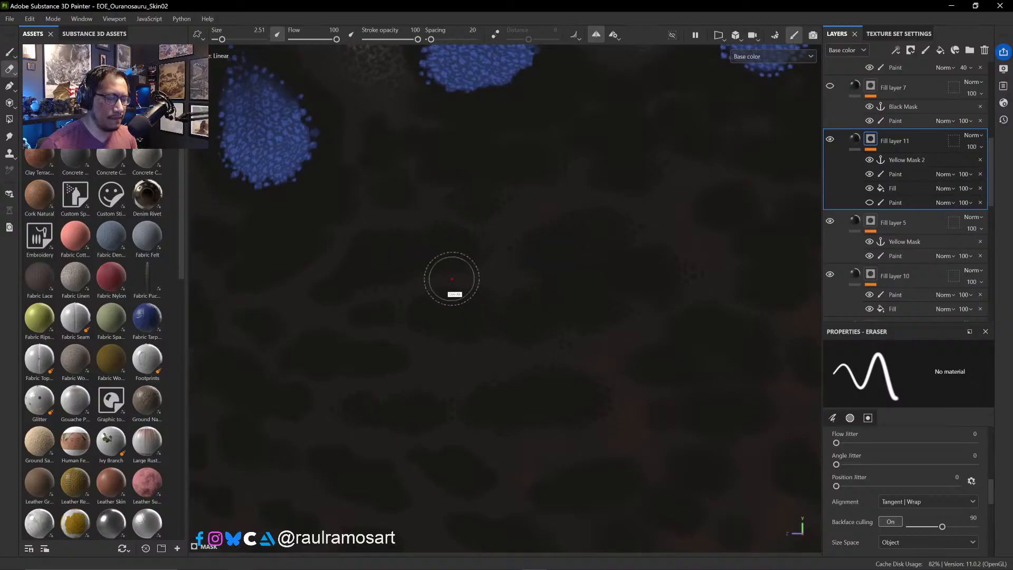
pyautogui.keyDown('ctrl'); pyautogui.keyDown('alt'); pyautogui.moveTo(450, 278); pyautogui.dragTo(621, 278); pyautogui.keyUp('alt'); pyautogui.keyUp('ctrl')
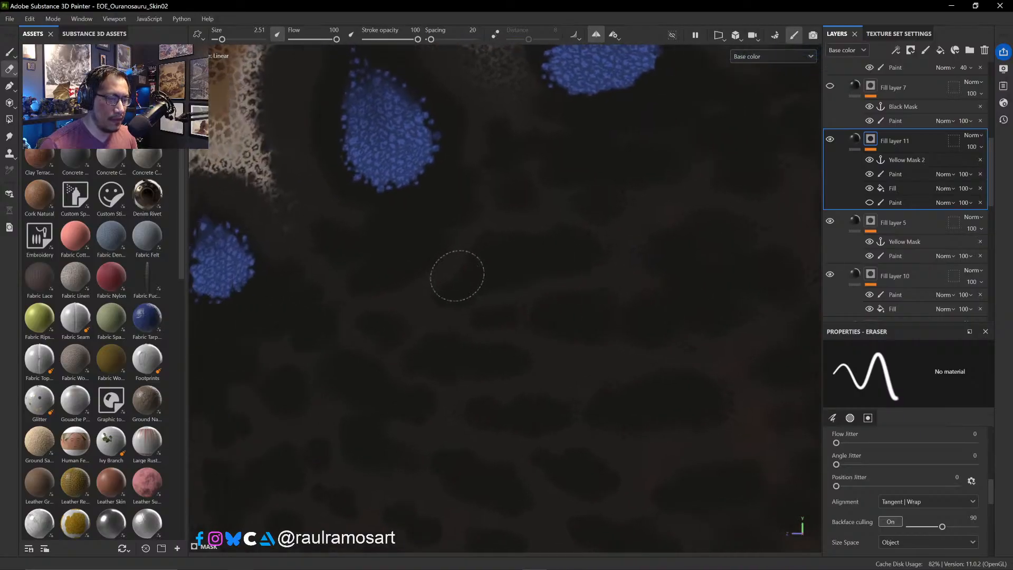
# - Erase around the second-smallest blue spot on the Paint effect of Fill layer 11's mask, using eraser sizes 3.43 and 5.11
pyautogui.click(896, 174)
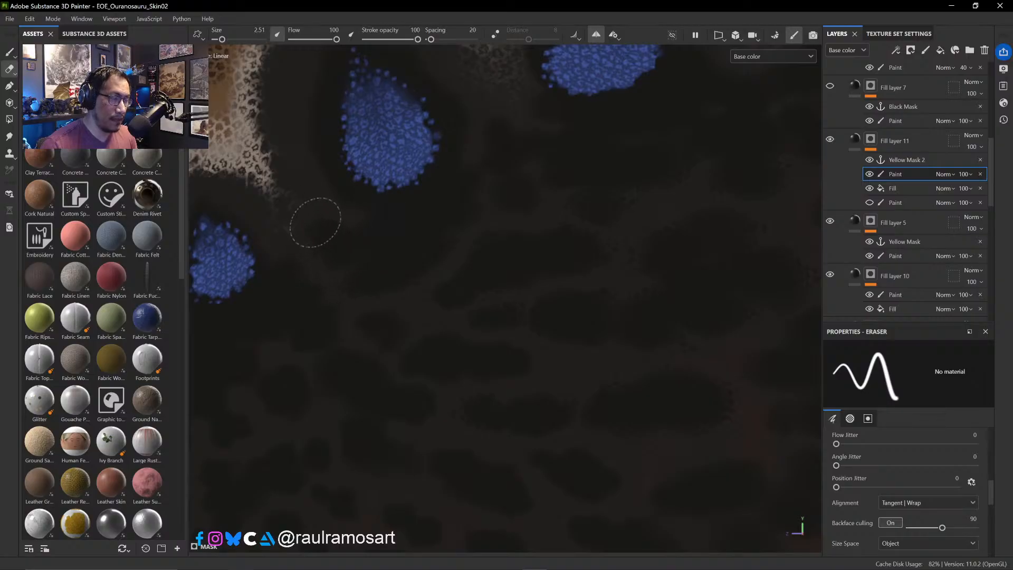
pyautogui.keyDown('ctrl'); pyautogui.keyDown('alt'); pyautogui.moveTo(380, 207); pyautogui.dragTo(490, 329); pyautogui.keyUp('alt'); pyautogui.keyUp('ctrl')
pyautogui.moveTo(431, 282)
pyautogui.keyDown('ctrl'); pyautogui.mouseDown(button='right')
pyautogui.moveTo(413, 242)
pyautogui.moveTo(447, 271)
pyautogui.moveTo(431, 281)
pyautogui.mouseUp(button='right'); pyautogui.keyUp('ctrl')
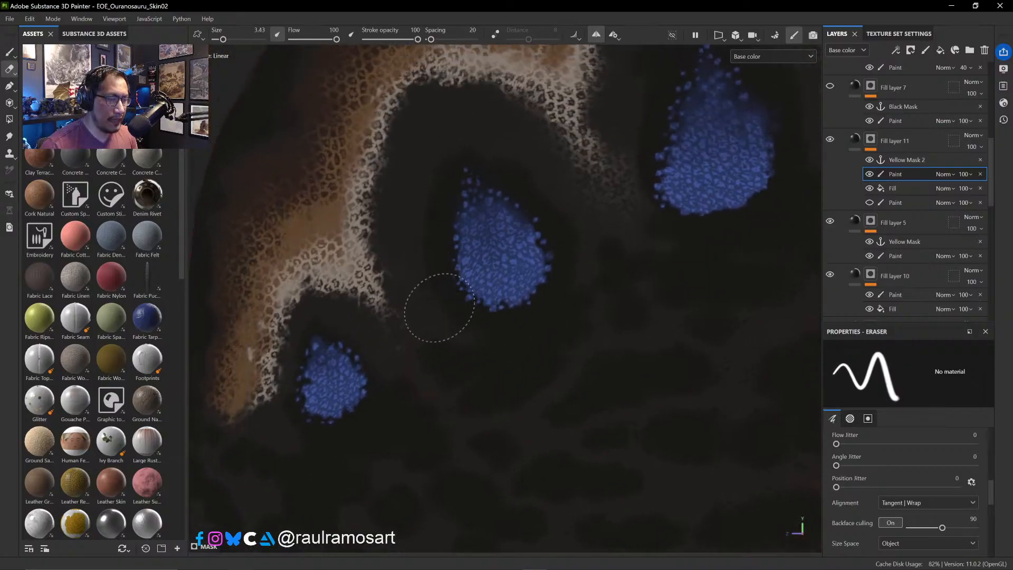
pyautogui.moveTo(468, 327); pyautogui.dragTo(480, 323)
pyautogui.keyDown('ctrl'); pyautogui.moveTo(423, 249); pyautogui.dragTo(440, 168, button='right'); pyautogui.keyUp('ctrl')
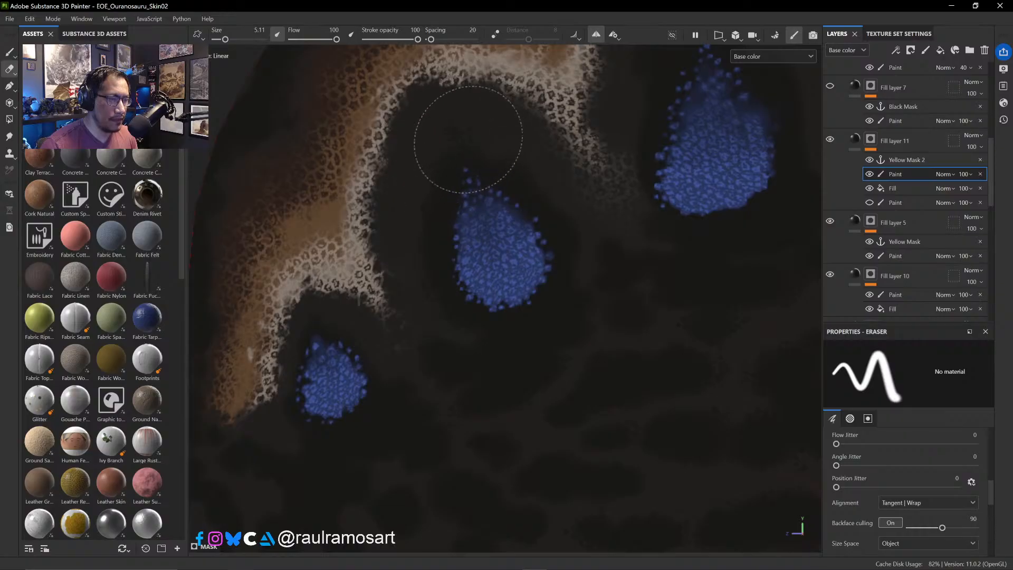
pyautogui.moveTo(455, 157); pyautogui.dragTo(422, 196)
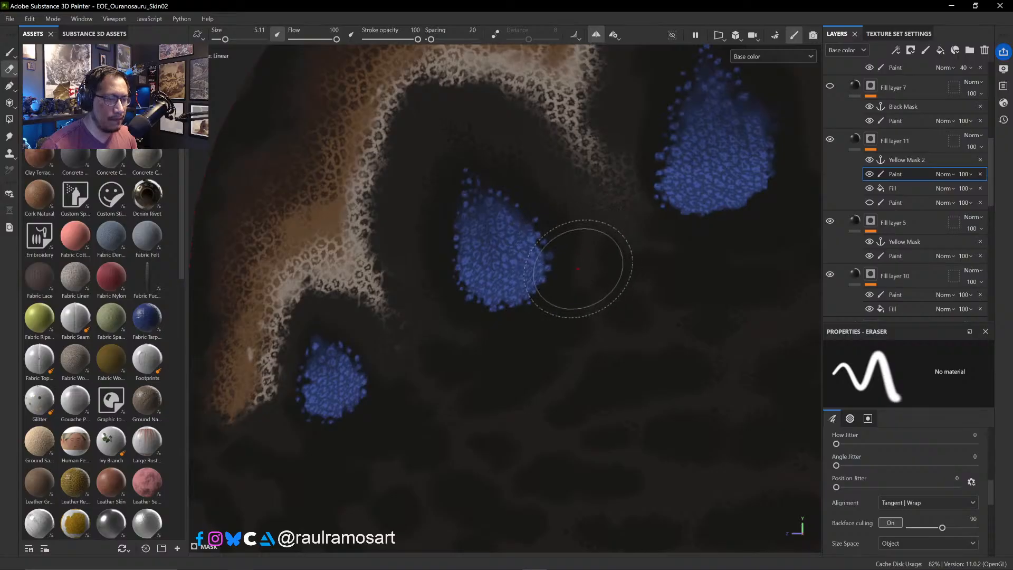
pyautogui.keyDown('alt'); pyautogui.moveTo(563, 321); pyautogui.dragTo(471, 212, button='middle'); pyautogui.keyUp('alt')
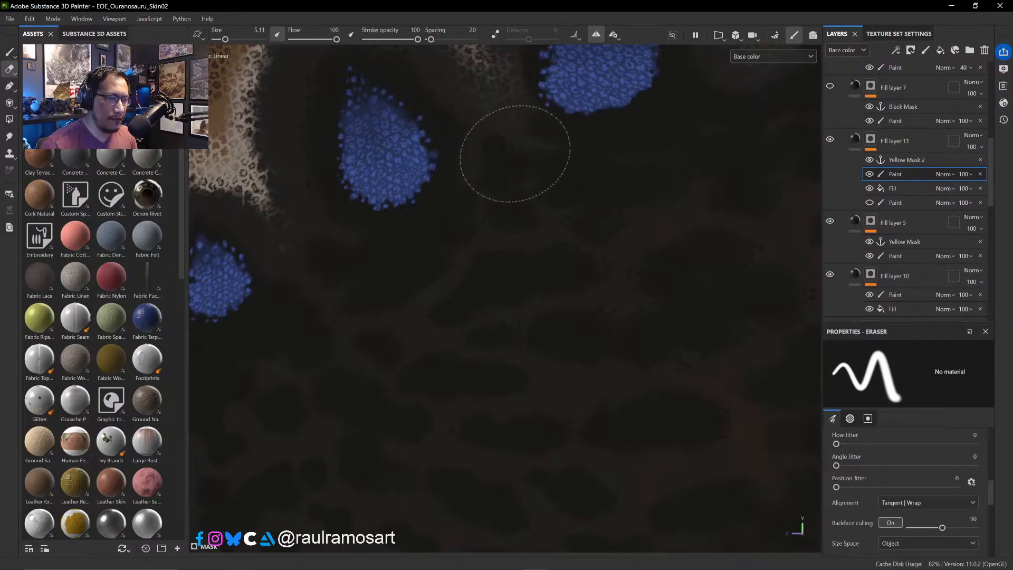
# - Erase mask paint around the largest blue spot and toward its neighbor, enlarging the eraser to 7.76 and 9.88
pyautogui.keyDown('ctrl'); pyautogui.keyDown('alt'); pyautogui.moveTo(542, 133); pyautogui.dragTo(476, 245); pyautogui.keyUp('alt'); pyautogui.keyUp('ctrl')
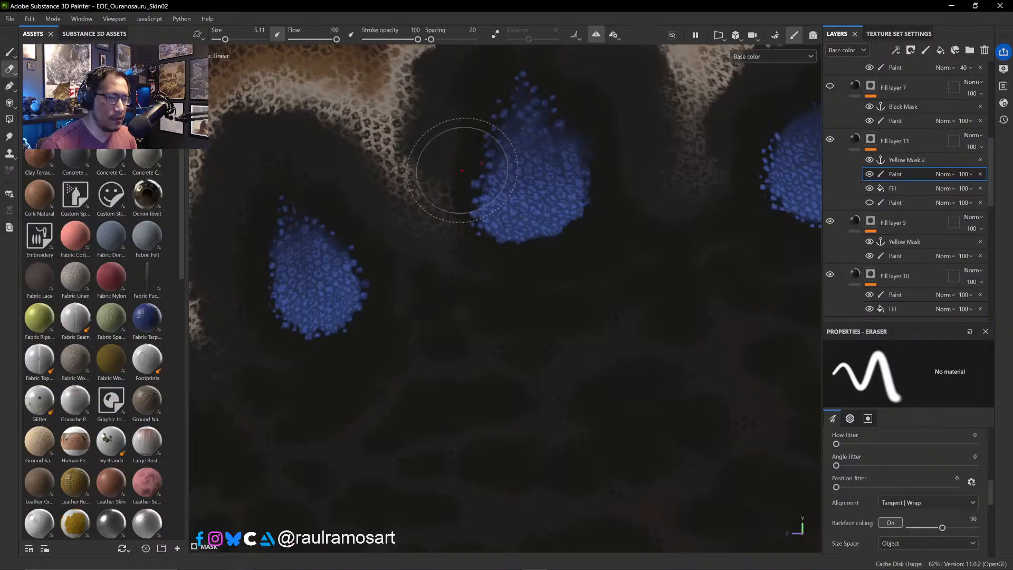
pyautogui.moveTo(464, 124)
pyautogui.keyDown('ctrl'); pyautogui.keyDown('alt'); pyautogui.mouseDown()
pyautogui.moveTo(460, 249)
pyautogui.moveTo(456, 236)
pyautogui.mouseUp(); pyautogui.keyUp('alt'); pyautogui.keyUp('ctrl')
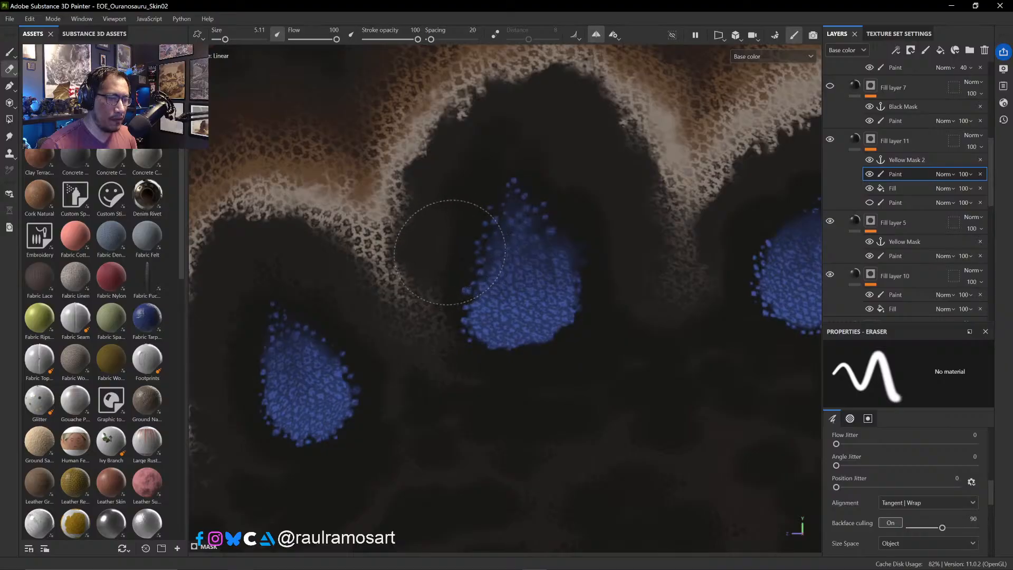
pyautogui.keyDown('ctrl'); pyautogui.moveTo(436, 207); pyautogui.dragTo(447, 215, button='right'); pyautogui.keyUp('ctrl')
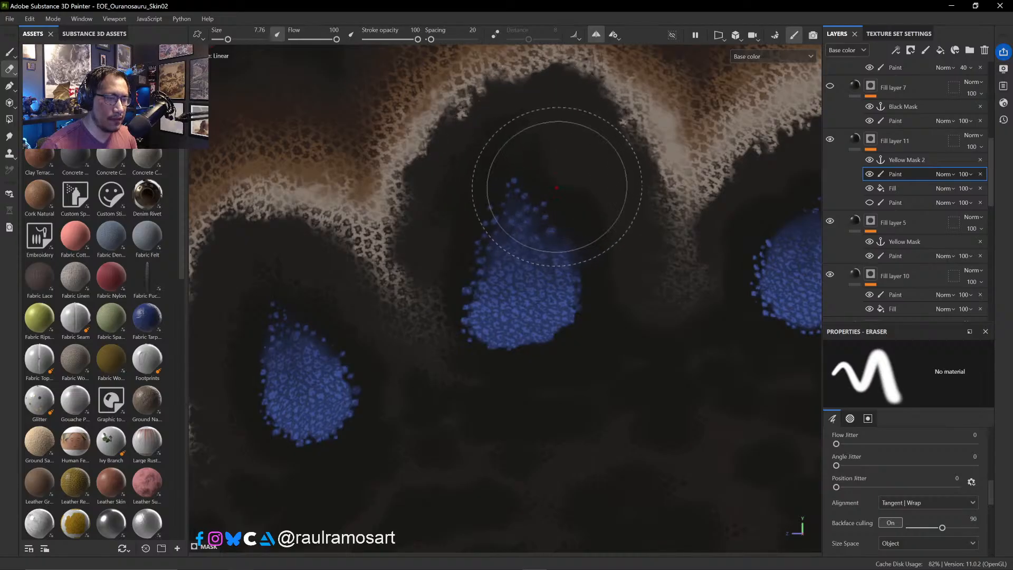
pyautogui.press('ctrl')
pyautogui.keyDown('ctrl'); pyautogui.moveTo(557, 200); pyautogui.dragTo(579, 196, button='right'); pyautogui.keyUp('ctrl')
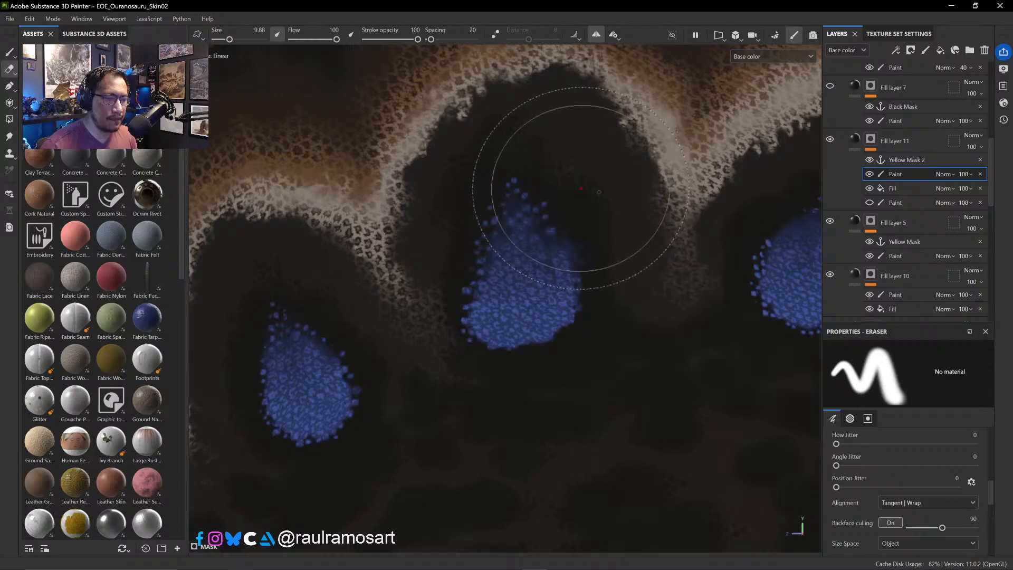
pyautogui.keyDown('ctrl'); pyautogui.keyDown('alt'); pyautogui.moveTo(567, 185); pyautogui.dragTo(416, 133); pyautogui.keyUp('alt'); pyautogui.keyUp('ctrl')
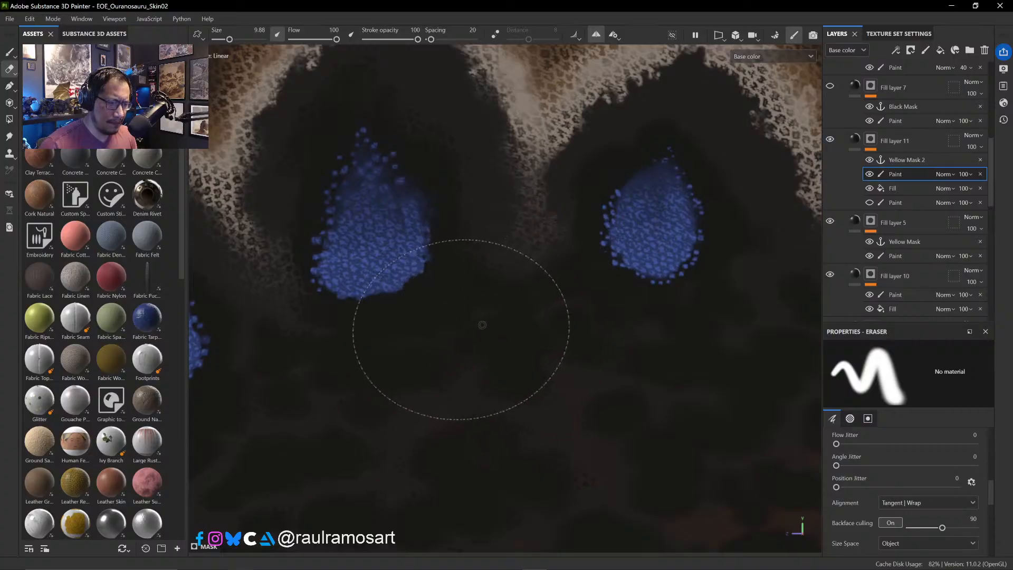
# - Set the eraser size to 5.93 and erase mask paint around the smallest blue spot beside the tan edge
pyautogui.keyDown('ctrl'); pyautogui.keyDown('alt'); pyautogui.moveTo(425, 323); pyautogui.dragTo(579, 302); pyautogui.keyUp('alt'); pyautogui.keyUp('ctrl')
pyautogui.keyDown('alt'); pyautogui.moveTo(579, 302); pyautogui.dragTo(714, 236, button='middle'); pyautogui.keyUp('alt')
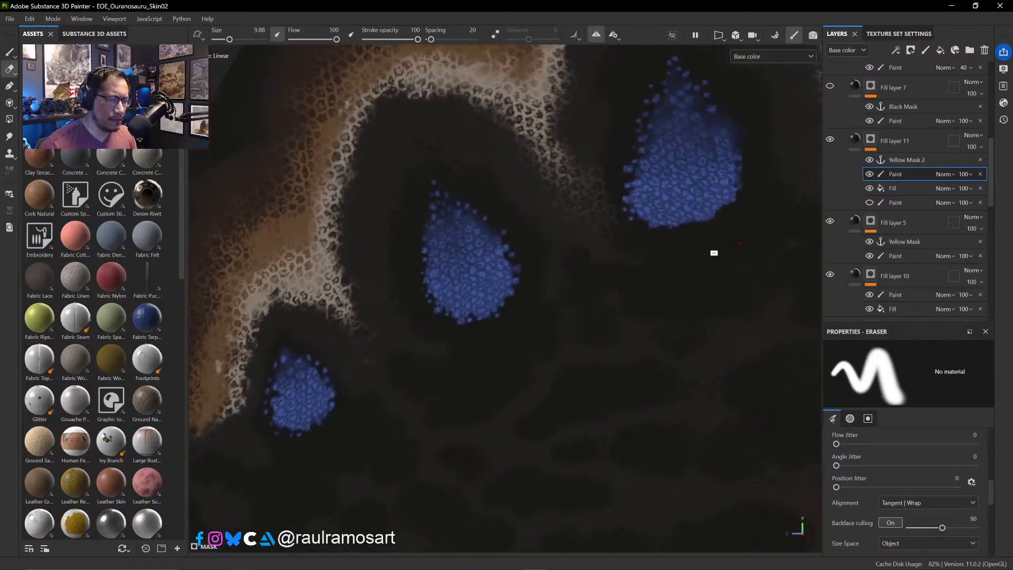
pyautogui.keyDown('alt'); pyautogui.moveTo(511, 301); pyautogui.dragTo(631, 262, button='middle'); pyautogui.keyUp('alt')
pyautogui.keyDown('ctrl'); pyautogui.moveTo(510, 292); pyautogui.dragTo(479, 292, button='right'); pyautogui.keyUp('ctrl')
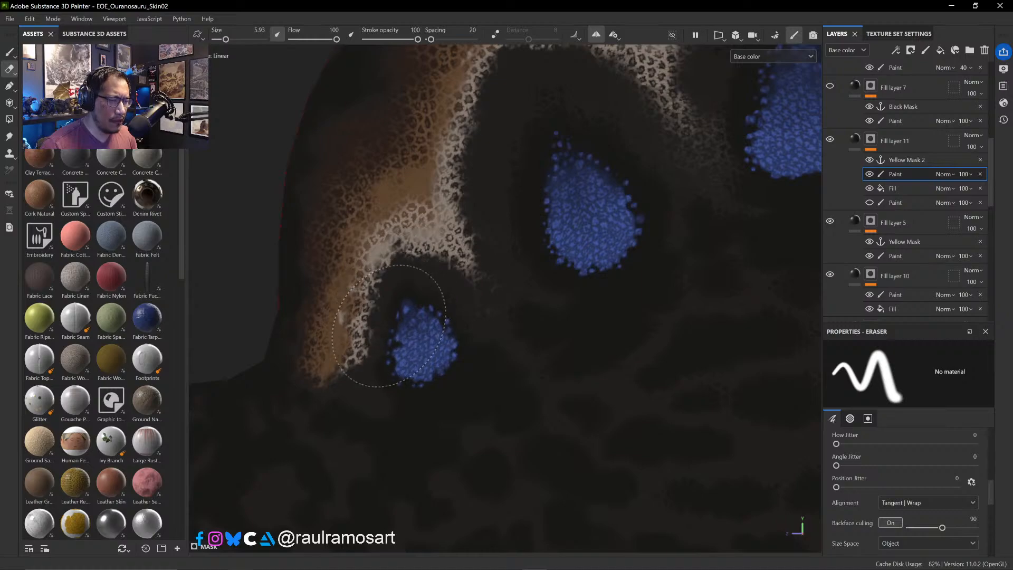
pyautogui.moveTo(367, 378); pyautogui.dragTo(372, 394)
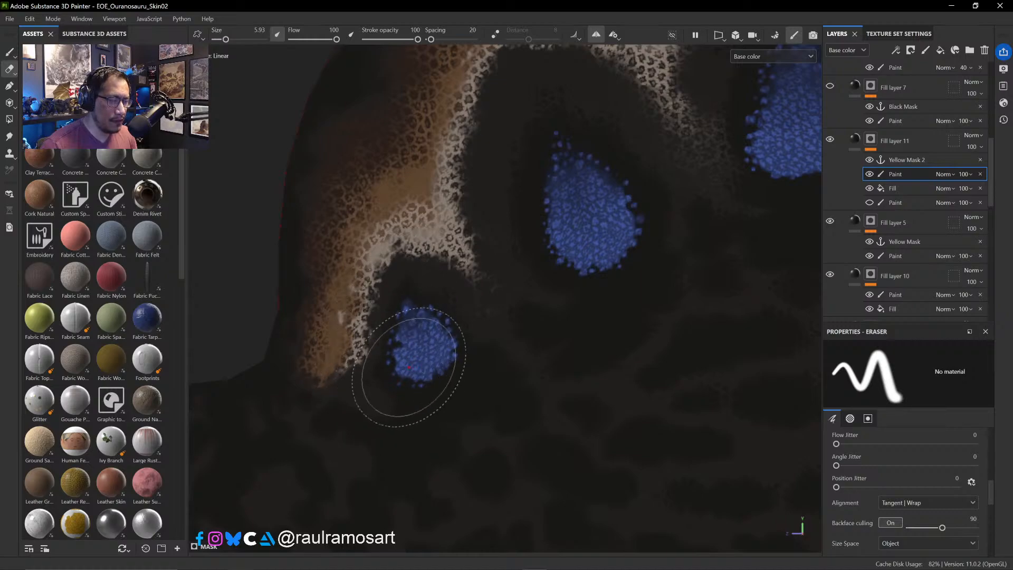
# - Set the eraser size to 7.22 and erase Fill layer 11's mask paint across the dark skin below the smallest blue spot
pyautogui.keyDown('ctrl'); pyautogui.keyDown('alt'); pyautogui.moveTo(474, 358); pyautogui.dragTo(567, 221); pyautogui.keyUp('alt'); pyautogui.keyUp('ctrl')
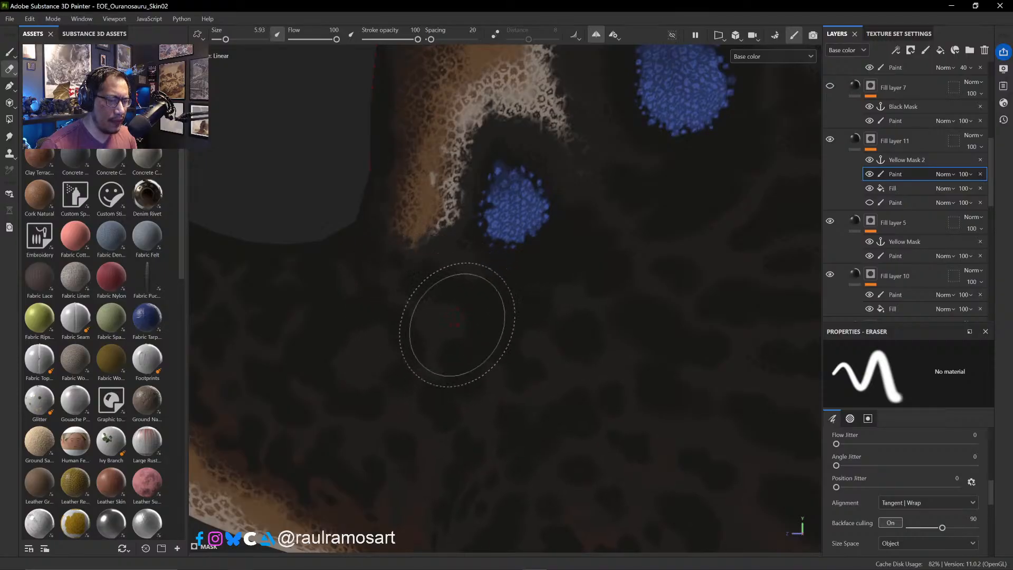
pyautogui.keyDown('ctrl'); pyautogui.moveTo(465, 316); pyautogui.dragTo(483, 316, button='right'); pyautogui.keyUp('ctrl')
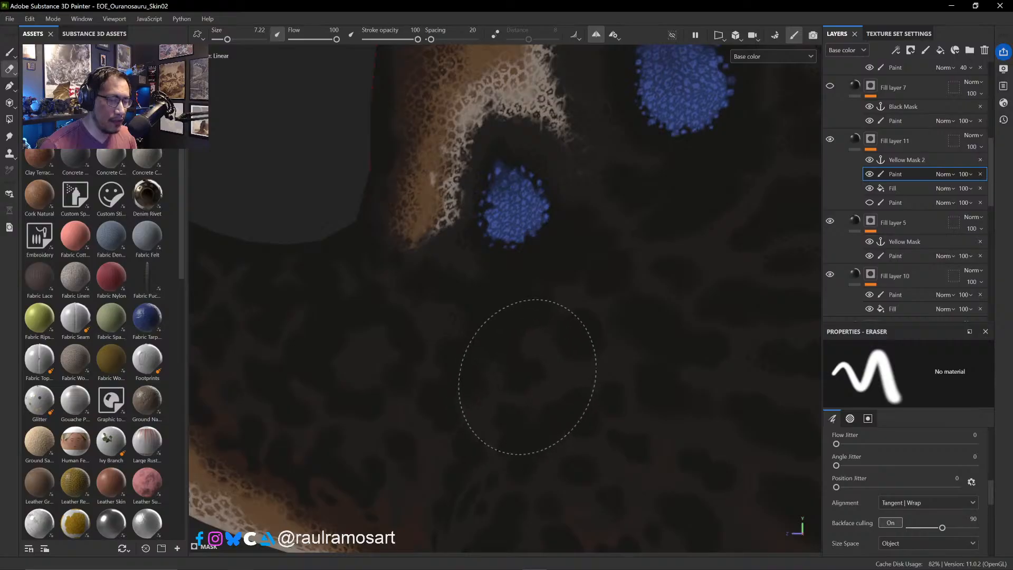
pyautogui.moveTo(519, 348); pyautogui.dragTo(522, 327)
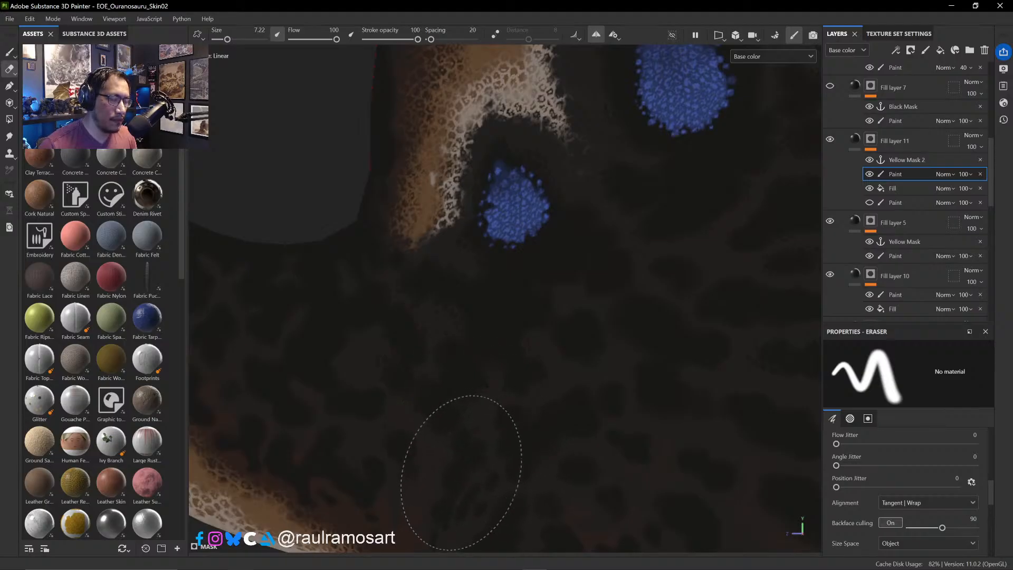
pyautogui.moveTo(444, 462); pyautogui.dragTo(458, 339, button='middle')
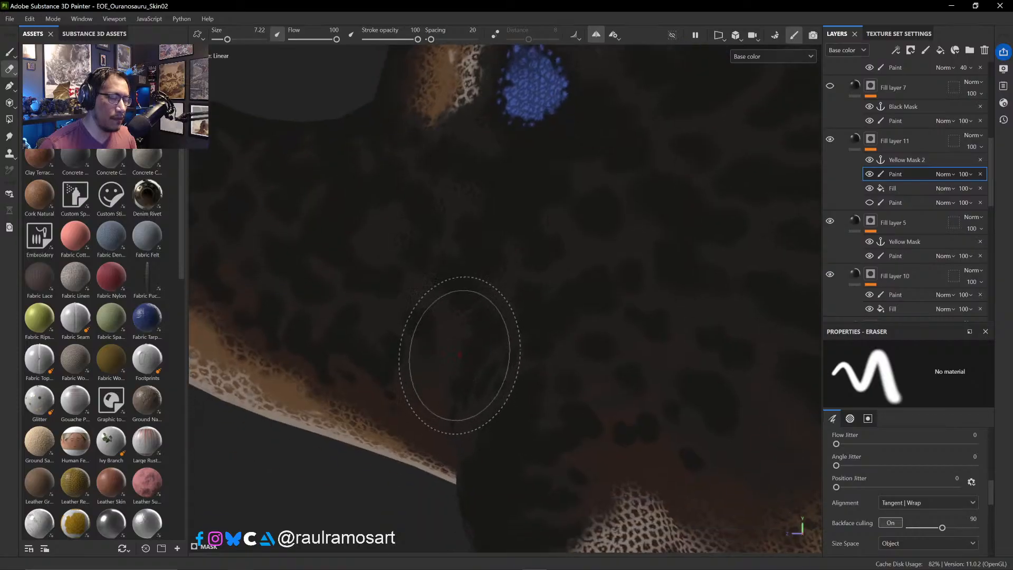
pyautogui.keyDown('alt'); pyautogui.moveTo(466, 368); pyautogui.dragTo(553, 373); pyautogui.keyUp('alt')
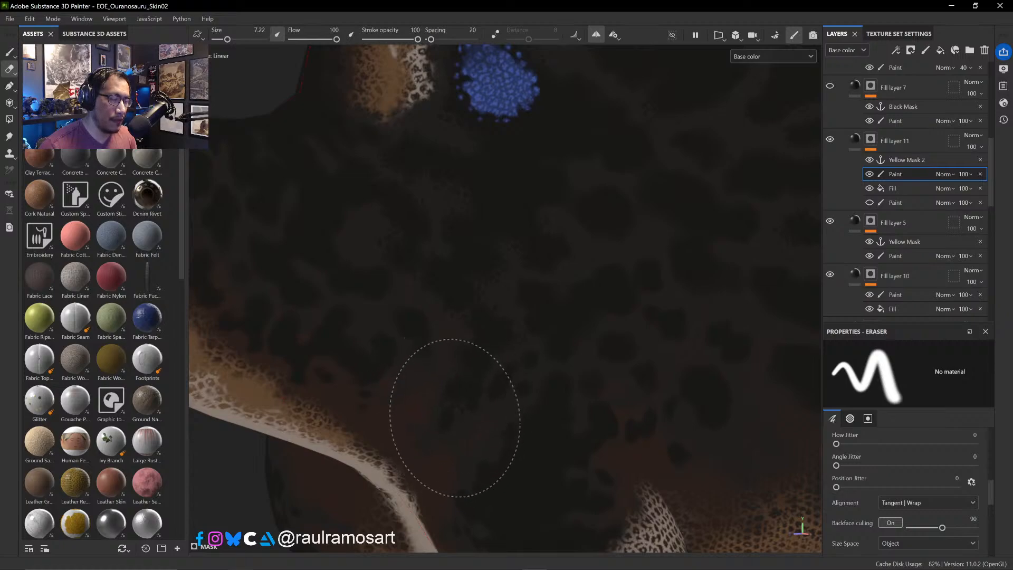
pyautogui.moveTo(502, 340)
pyautogui.keyDown('alt'); pyautogui.mouseDown()
pyautogui.moveTo(532, 388)
pyautogui.moveTo(486, 362)
pyautogui.mouseUp(); pyautogui.keyUp('alt')
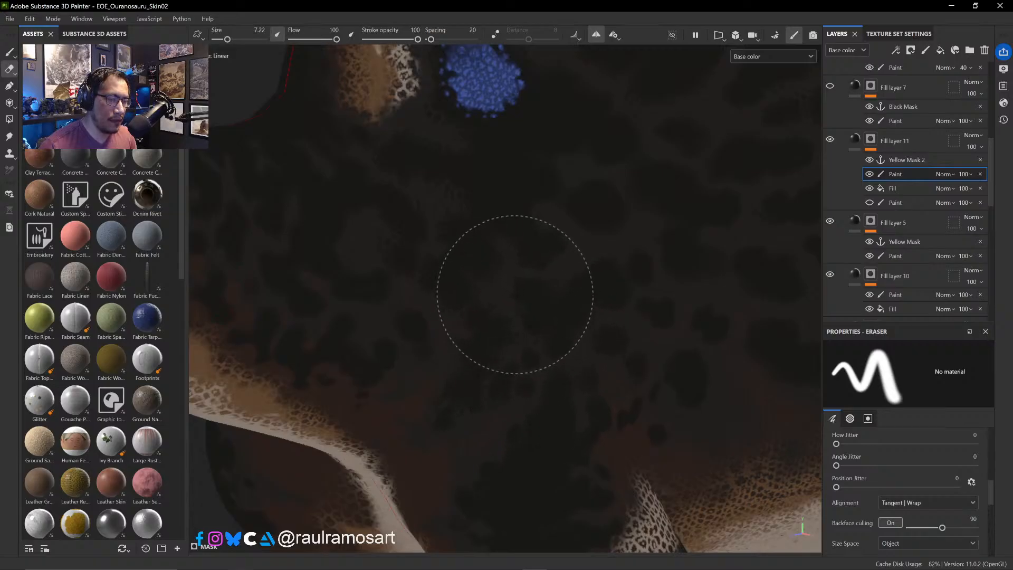
pyautogui.keyDown('alt'); pyautogui.moveTo(549, 305); pyautogui.dragTo(543, 305); pyautogui.keyUp('alt')
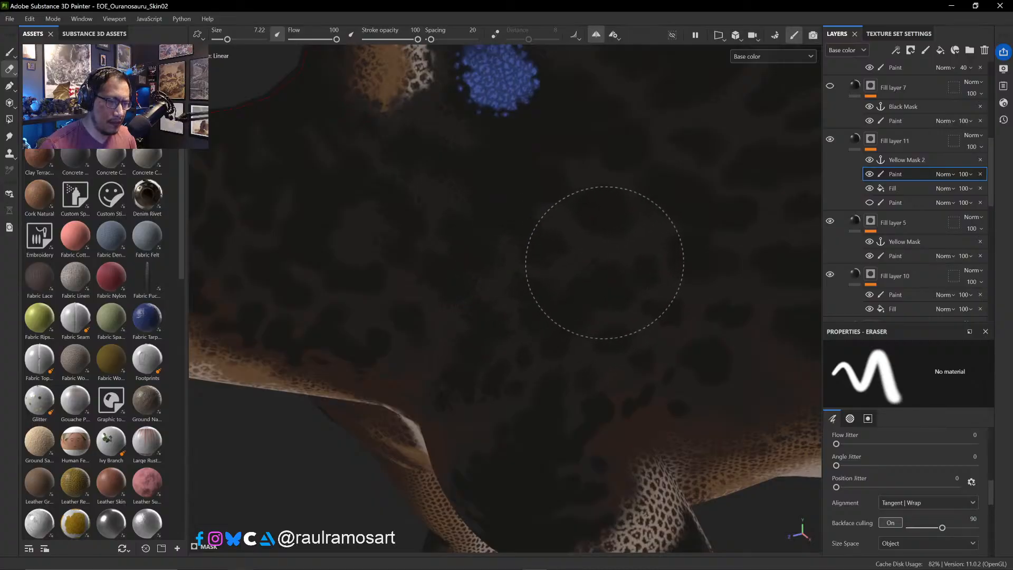
pyautogui.keyDown('alt'); pyautogui.moveTo(630, 276); pyautogui.dragTo(533, 239); pyautogui.keyUp('alt')
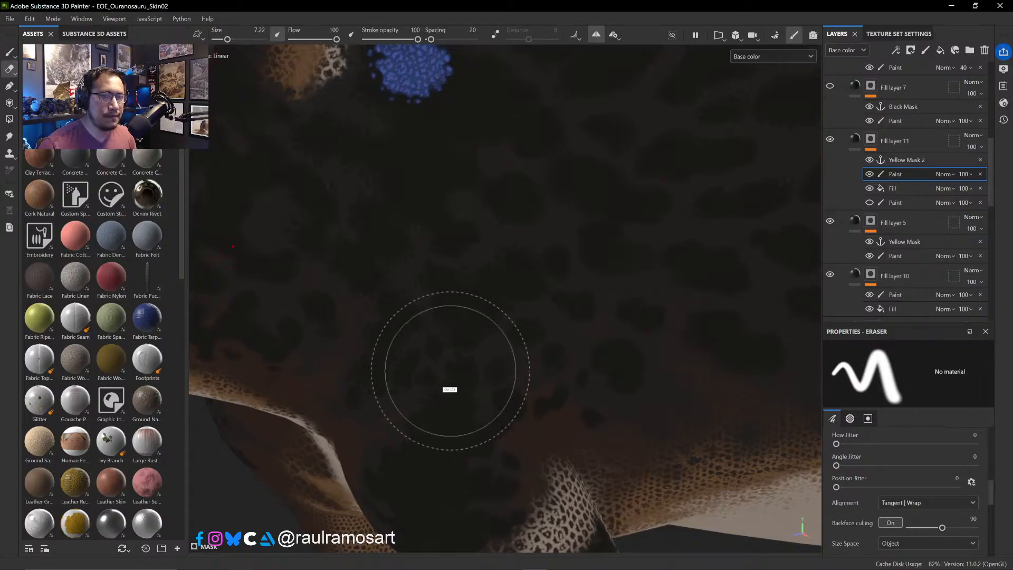
# - Erase mask paint over the shoulder and around the top of the striped foreleg
pyautogui.moveTo(450, 388)
pyautogui.keyDown('alt'); pyautogui.mouseDown()
pyautogui.moveTo(511, 253)
pyautogui.moveTo(511, 296)
pyautogui.moveTo(541, 267)
pyautogui.moveTo(569, 292)
pyautogui.moveTo(547, 311)
pyautogui.mouseUp(); pyautogui.keyUp('alt')
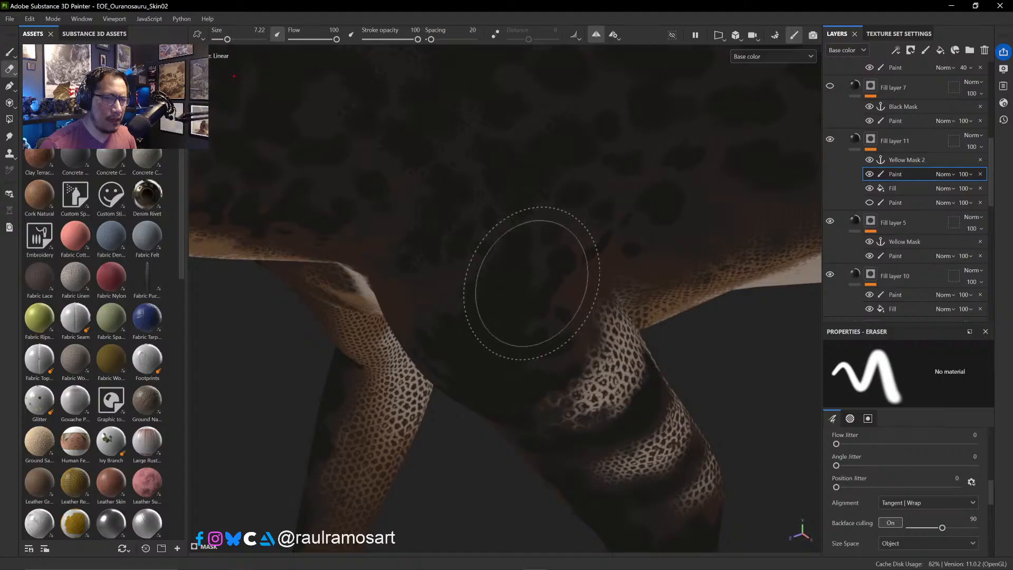
pyautogui.keyDown('alt'); pyautogui.moveTo(549, 300); pyautogui.dragTo(559, 287); pyautogui.keyUp('alt')
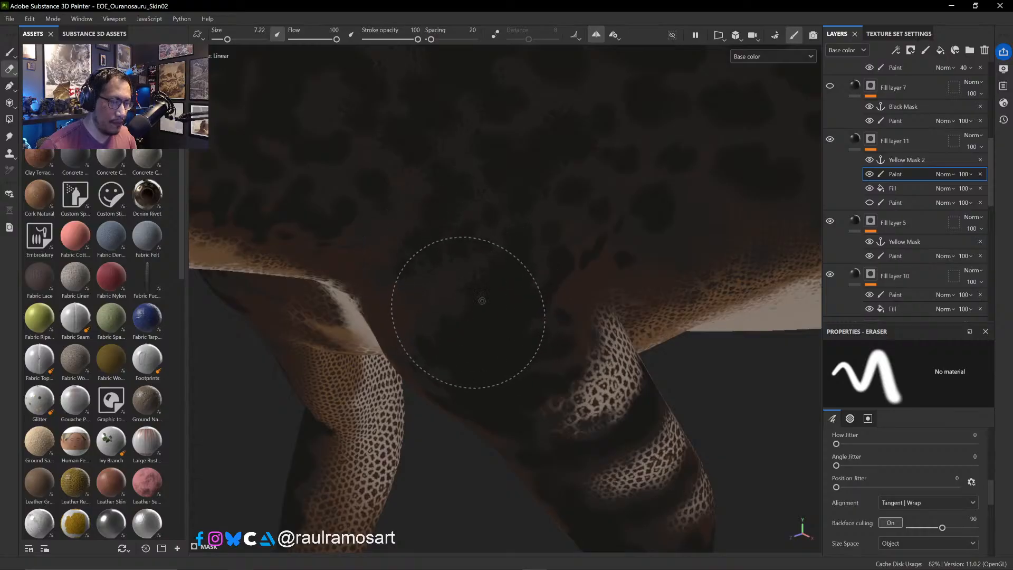
pyautogui.moveTo(458, 317)
pyautogui.keyDown('alt'); pyautogui.mouseDown()
pyautogui.moveTo(531, 334)
pyautogui.moveTo(469, 313)
pyautogui.mouseUp(); pyautogui.keyUp('alt')
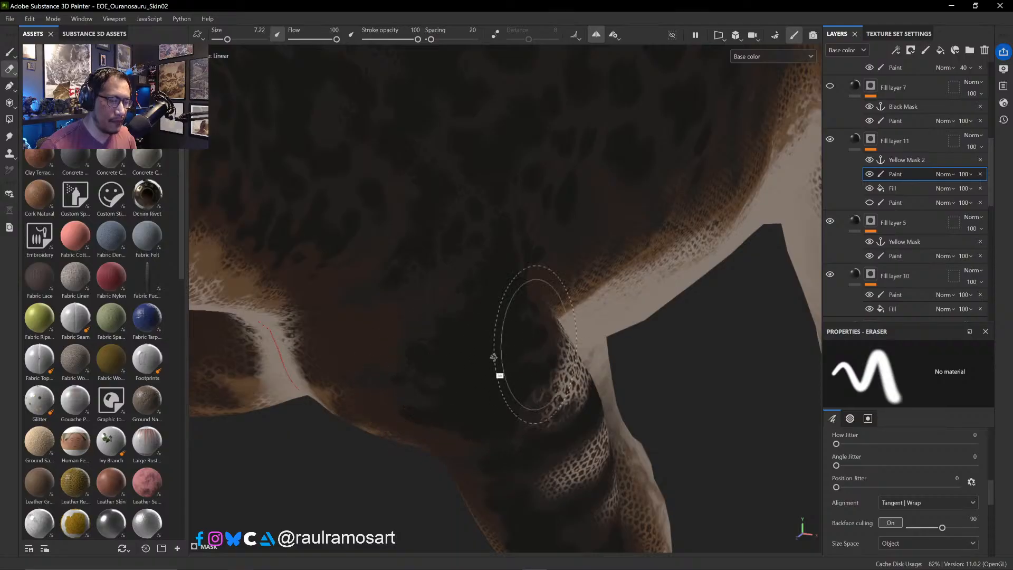
pyautogui.keyDown('alt'); pyautogui.moveTo(493, 357); pyautogui.dragTo(509, 346); pyautogui.keyUp('alt')
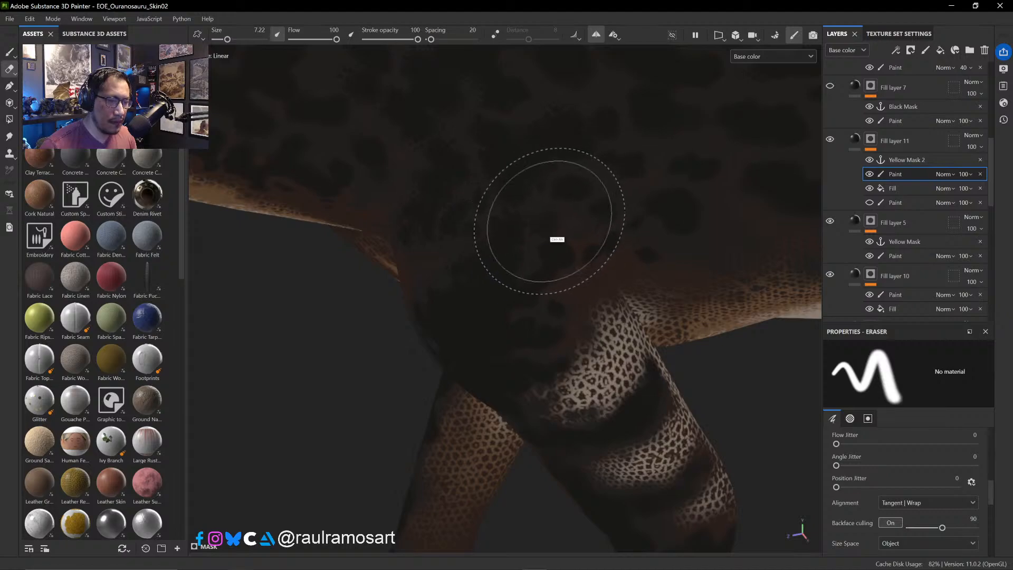
pyautogui.keyDown('alt'); pyautogui.moveTo(554, 238); pyautogui.dragTo(475, 267); pyautogui.keyUp('alt')
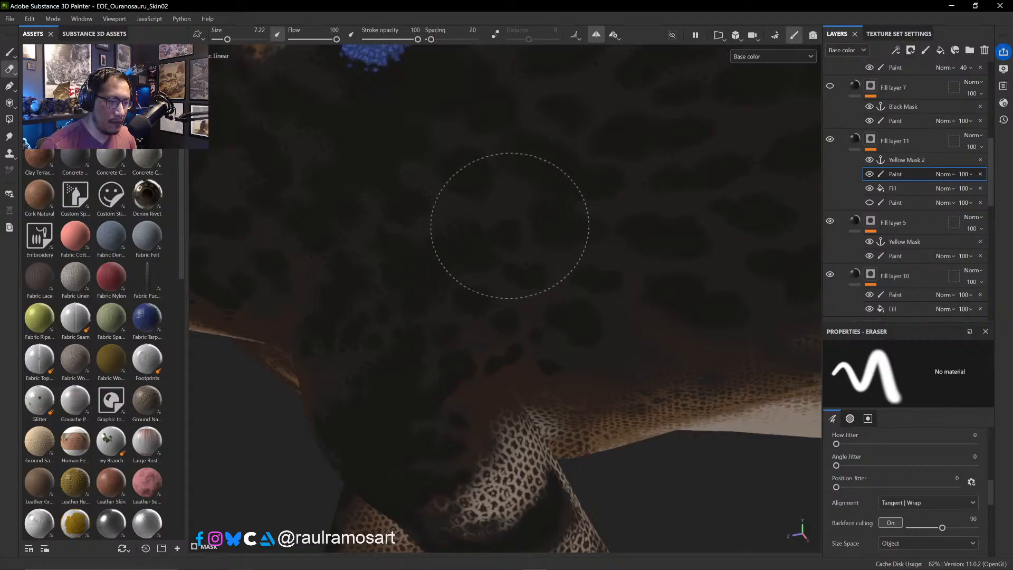
pyautogui.keyDown('alt'); pyautogui.moveTo(509, 223); pyautogui.dragTo(495, 303, button='middle'); pyautogui.keyUp('alt')
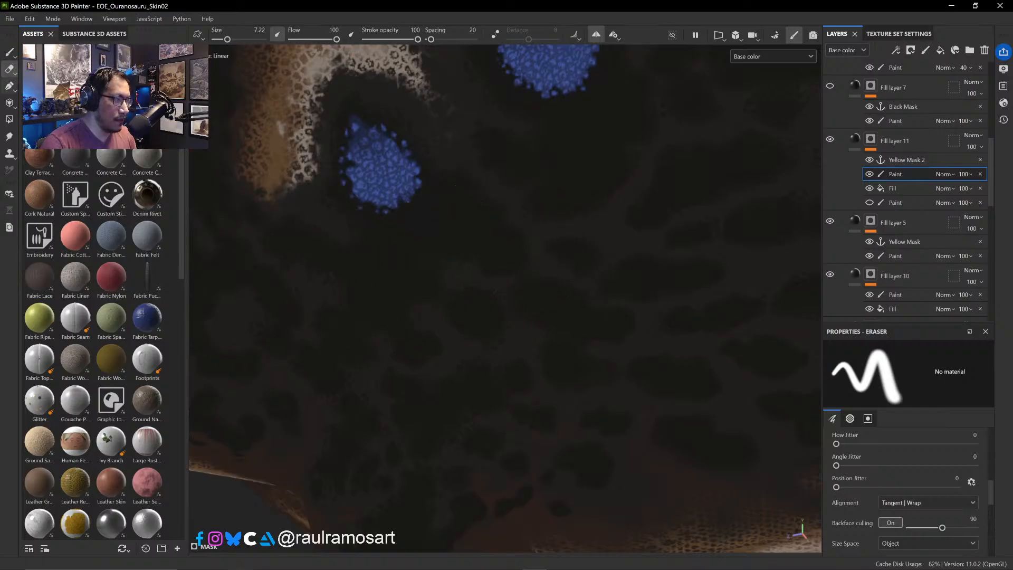
# - Touch up the mask below the smallest blue spot with a size 1.75 paint brush and erase across the neck base at size 5
pyautogui.press('1')
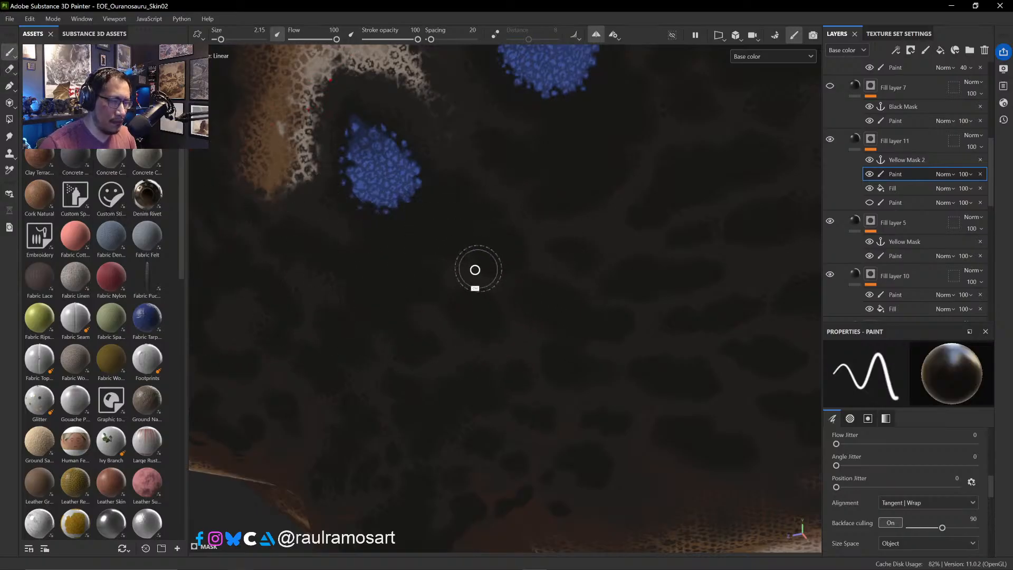
pyautogui.keyDown('ctrl'); pyautogui.moveTo(475, 270); pyautogui.dragTo(467, 272, button='right'); pyautogui.keyUp('ctrl')
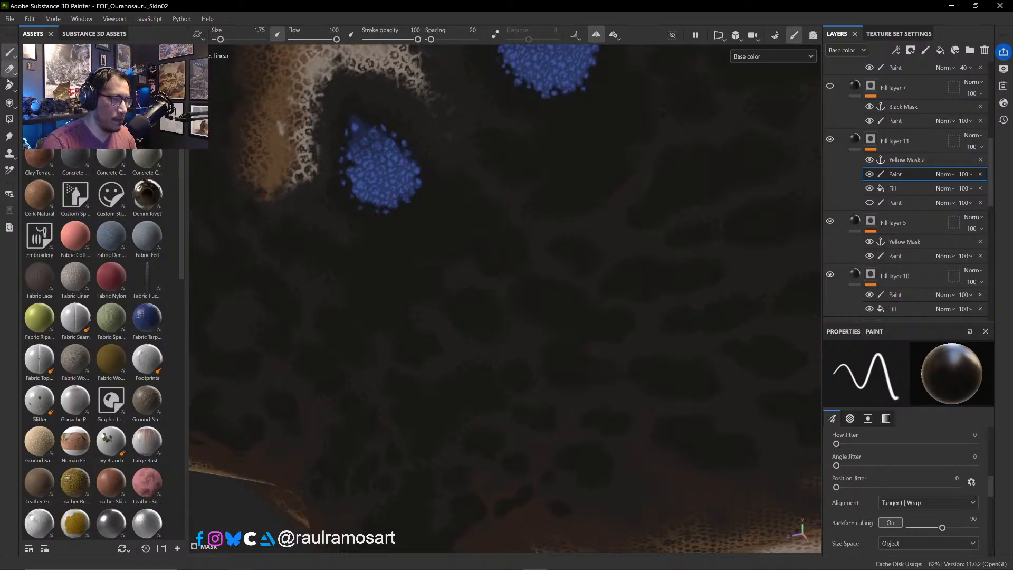
pyautogui.press('2')
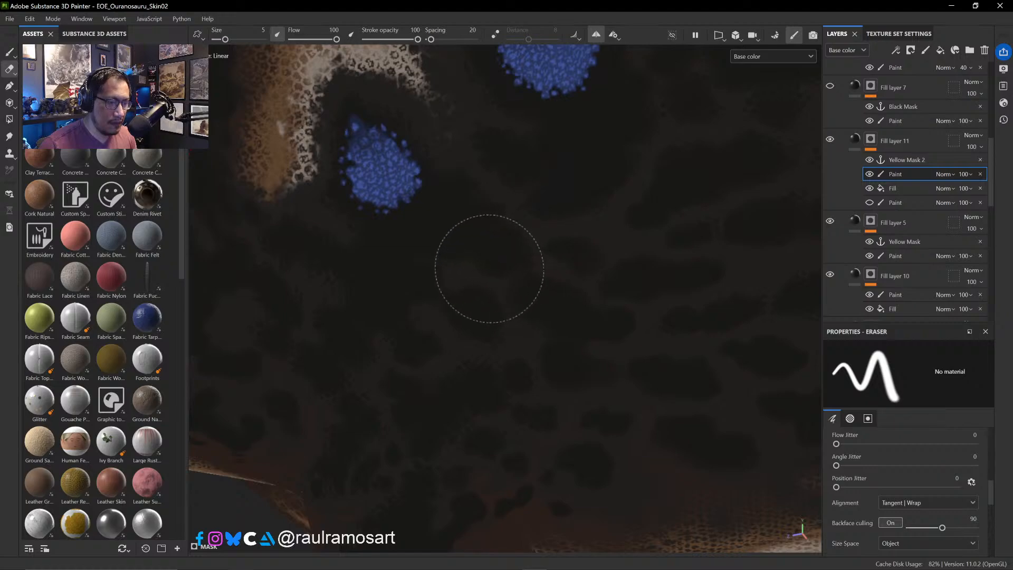
pyautogui.moveTo(509, 288); pyautogui.dragTo(734, 257, button='middle')
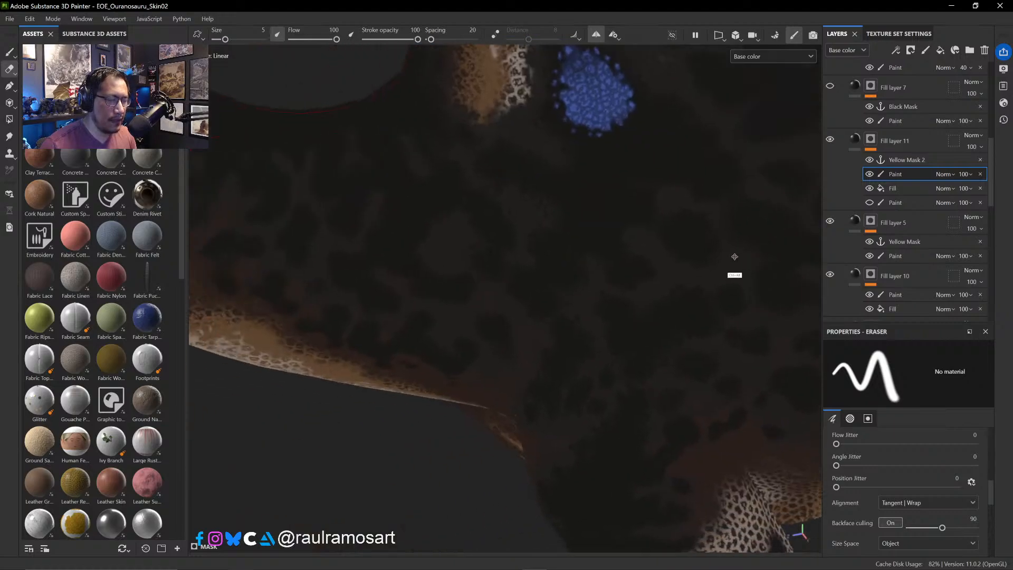
pyautogui.moveTo(734, 256)
pyautogui.keyDown('alt'); pyautogui.mouseDown()
pyautogui.moveTo(497, 311)
pyautogui.moveTo(541, 305)
pyautogui.moveTo(552, 280)
pyautogui.moveTo(602, 350)
pyautogui.moveTo(505, 355)
pyautogui.moveTo(531, 298)
pyautogui.mouseUp(); pyautogui.keyUp('alt')
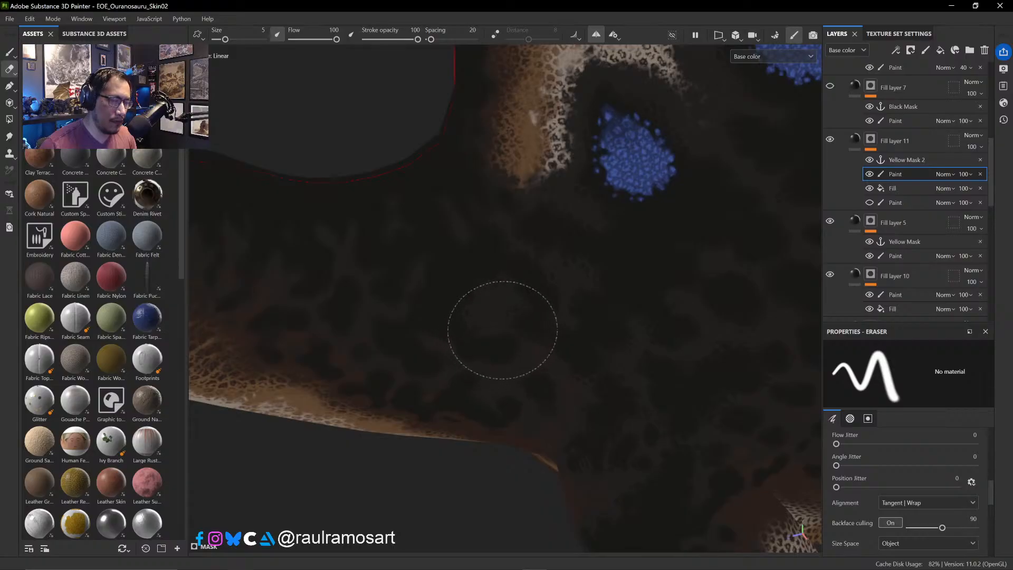
pyautogui.moveTo(507, 333); pyautogui.dragTo(531, 264, button='middle')
pyautogui.keyDown('alt'); pyautogui.moveTo(530, 264); pyautogui.dragTo(531, 232); pyautogui.keyUp('alt')
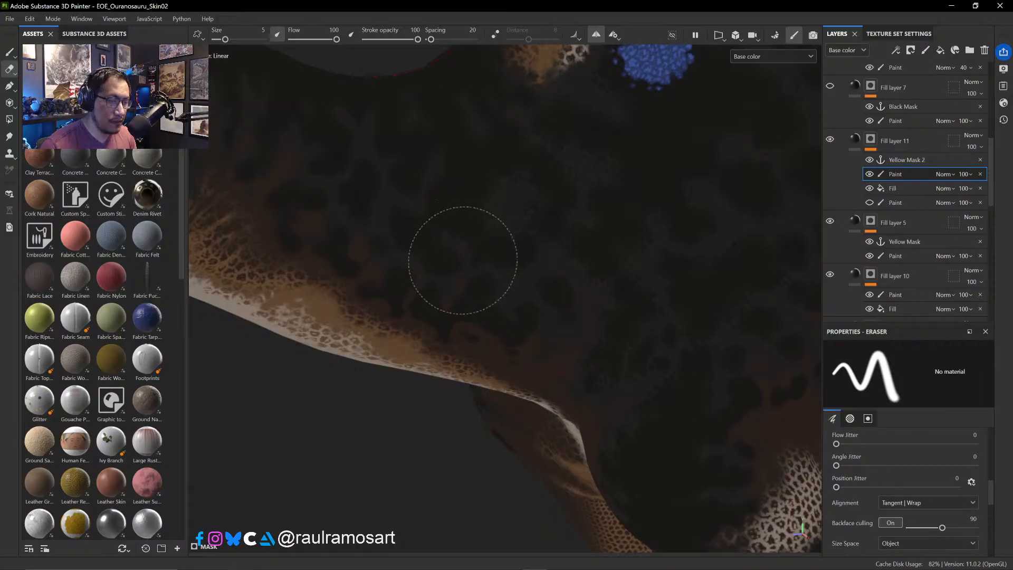
# - Reduce the eraser size to 2.36 and erase mask paint along the side of the neck toward the head
pyautogui.keyDown('ctrl'); pyautogui.moveTo(424, 237); pyautogui.dragTo(403, 233, button='right'); pyautogui.keyUp('ctrl')
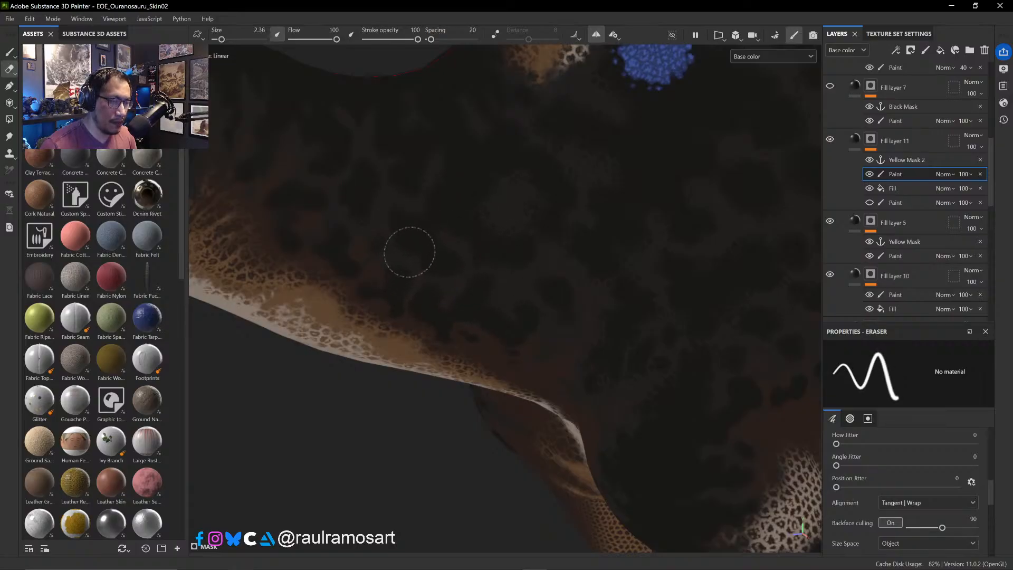
pyautogui.moveTo(410, 221)
pyautogui.keyDown('alt'); pyautogui.mouseDown()
pyautogui.moveTo(467, 306)
pyautogui.moveTo(468, 297)
pyautogui.mouseUp(); pyautogui.keyUp('alt')
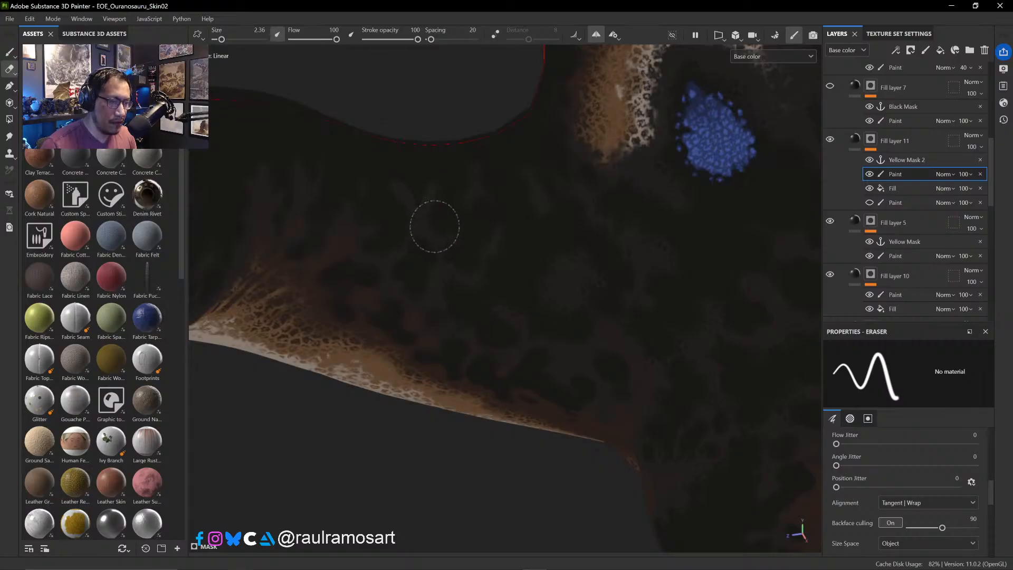
pyautogui.keyDown('alt'); pyautogui.moveTo(436, 174); pyautogui.dragTo(545, 227); pyautogui.keyUp('alt')
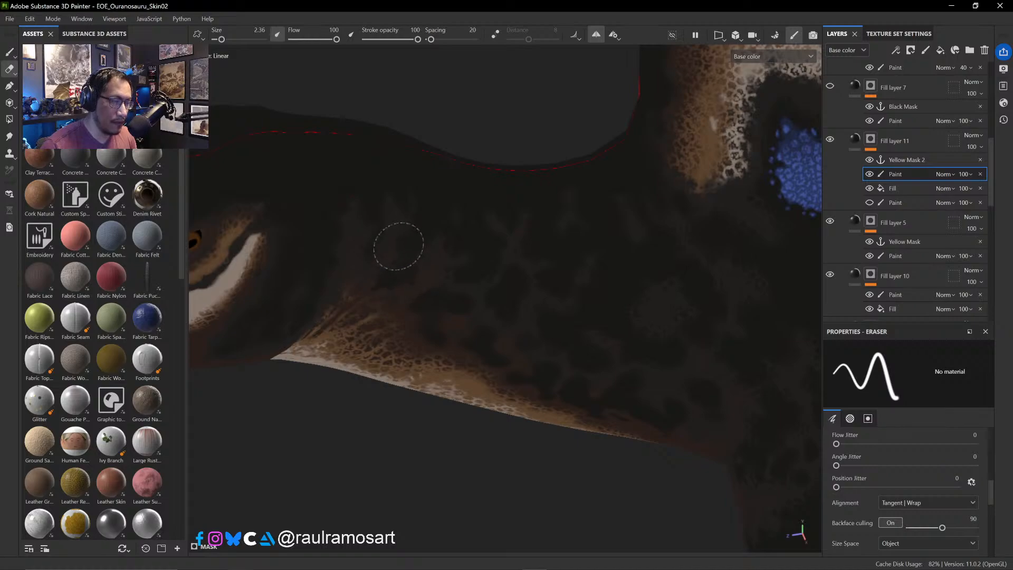
pyautogui.keyDown('alt'); pyautogui.moveTo(419, 222); pyautogui.dragTo(463, 276); pyautogui.keyUp('alt')
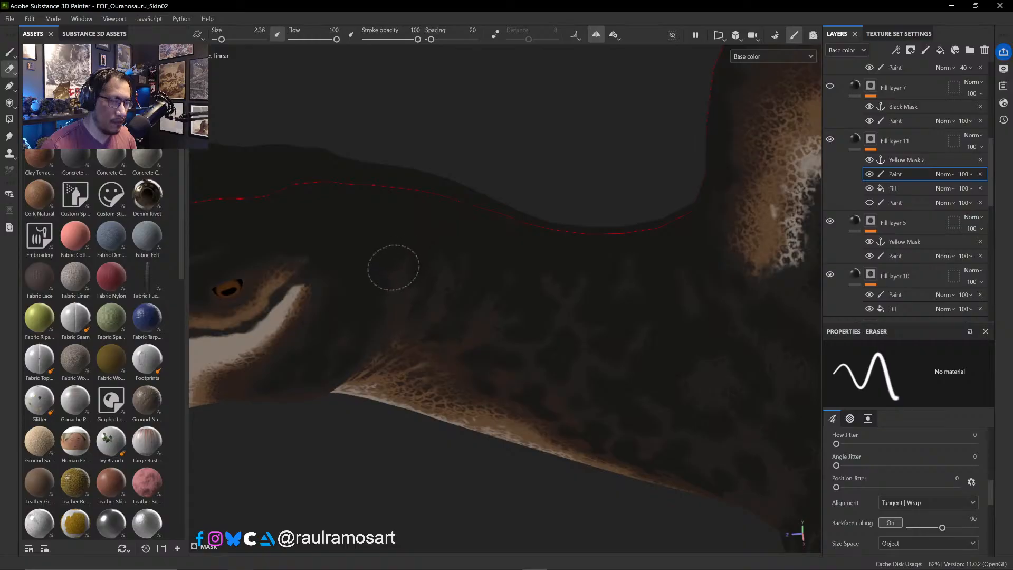
pyautogui.keyDown('alt'); pyautogui.moveTo(403, 295); pyautogui.dragTo(468, 268); pyautogui.keyUp('alt')
# - Enlarge the eraser to 3.5 and 5.05 and erase mask paint on the dark area behind the jaw
pyautogui.keyDown('ctrl'); pyautogui.moveTo(471, 234); pyautogui.dragTo(488, 234, button='right'); pyautogui.keyUp('ctrl')
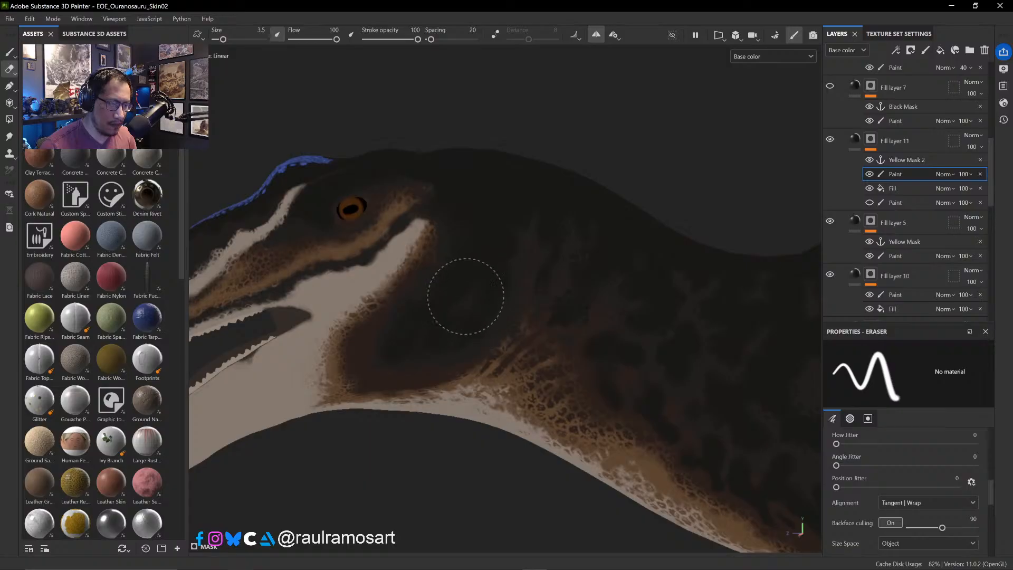
pyautogui.keyDown('ctrl'); pyautogui.moveTo(485, 283); pyautogui.dragTo(482, 289, button='right'); pyautogui.keyUp('ctrl')
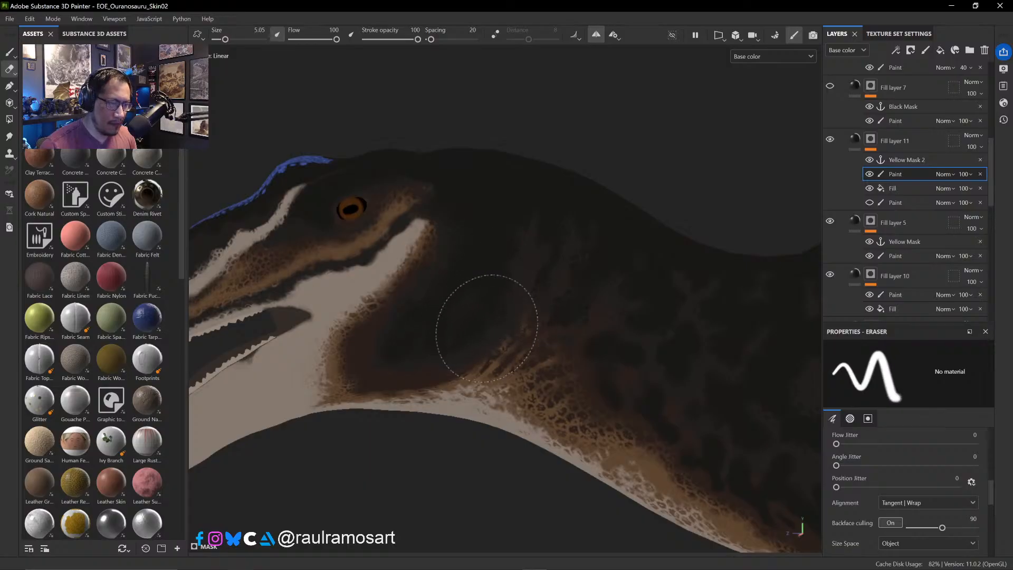
pyautogui.keyDown('alt'); pyautogui.moveTo(507, 258); pyautogui.dragTo(513, 253); pyautogui.keyUp('alt')
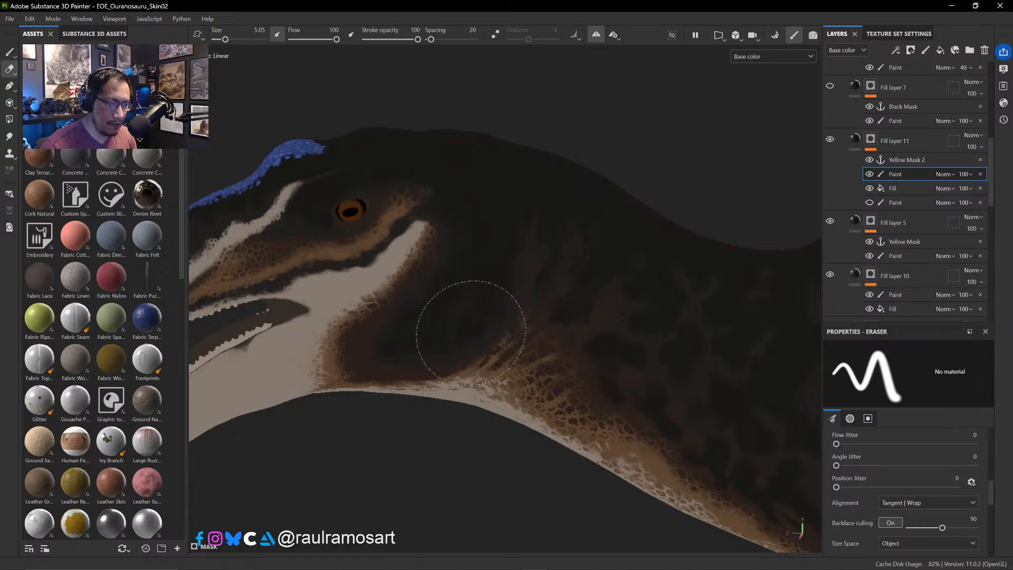
pyautogui.moveTo(468, 332); pyautogui.dragTo(452, 339)
# - Paint the mask on the snout just beyond the tip of the blue stripe using the Paint tool at size 2.78
pyautogui.moveTo(440, 294)
pyautogui.keyDown('alt'); pyautogui.mouseDown()
pyautogui.moveTo(489, 290)
pyautogui.moveTo(452, 280)
pyautogui.moveTo(612, 241)
pyautogui.mouseUp(); pyautogui.keyUp('alt')
pyautogui.keyDown('alt'); pyautogui.moveTo(467, 253); pyautogui.dragTo(425, 287); pyautogui.keyUp('alt')
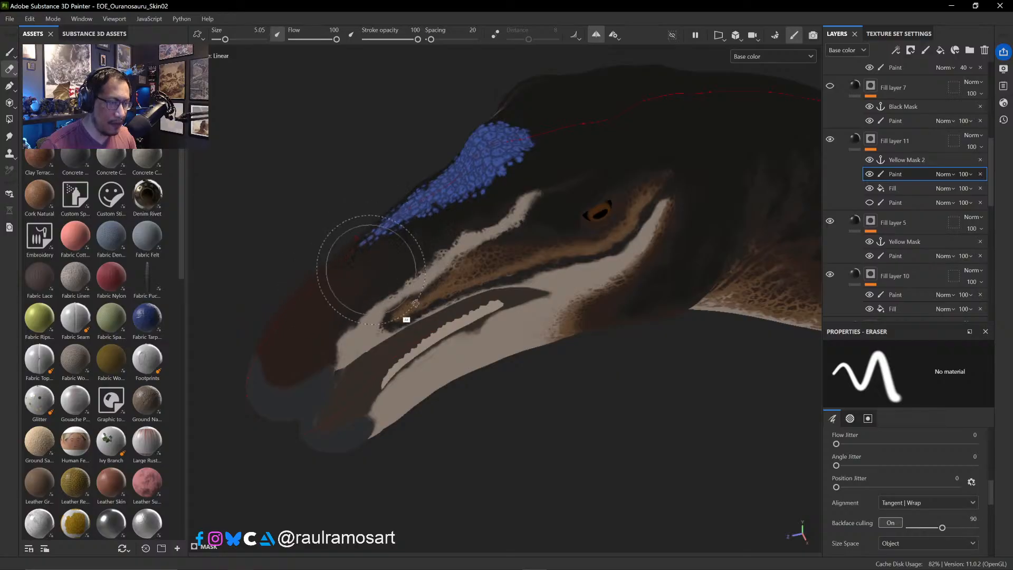
pyautogui.moveTo(397, 300)
pyautogui.keyDown('alt'); pyautogui.mouseDown()
pyautogui.moveTo(531, 299)
pyautogui.moveTo(476, 327)
pyautogui.mouseUp(); pyautogui.keyUp('alt')
pyautogui.keyDown('alt'); pyautogui.moveTo(467, 325); pyautogui.dragTo(579, 355, button='middle'); pyautogui.keyUp('alt')
pyautogui.keyDown('alt'); pyautogui.moveTo(579, 355); pyautogui.dragTo(620, 504, button='right'); pyautogui.keyUp('alt')
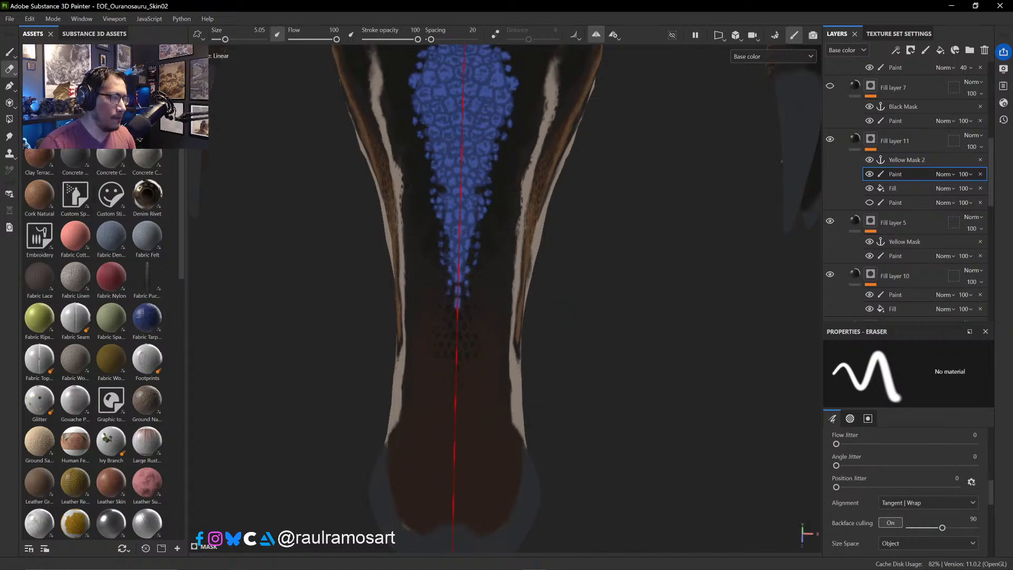
pyautogui.press('1')
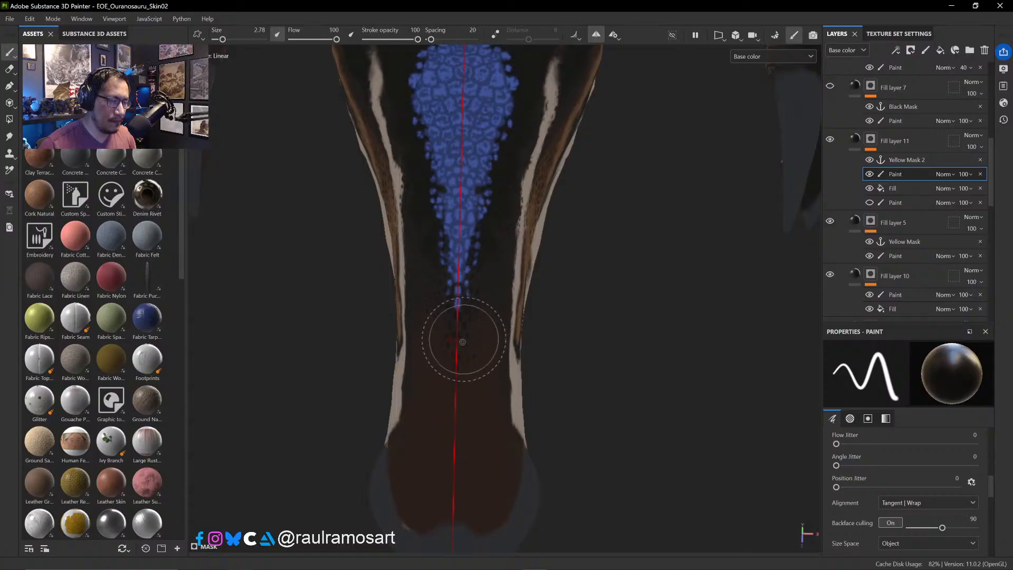
# - Refine the mask paint on the cheek behind the jaw, using the eraser at size 1.81 along the dark area's edge
pyautogui.keyDown('alt'); pyautogui.moveTo(633, 320); pyautogui.dragTo(594, 355); pyautogui.keyUp('alt')
pyautogui.keyDown('alt'); pyautogui.moveTo(615, 360); pyautogui.dragTo(459, 259, button='middle'); pyautogui.keyUp('alt')
pyautogui.keyDown('alt'); pyautogui.moveTo(459, 259); pyautogui.dragTo(547, 282); pyautogui.keyUp('alt')
pyautogui.keyDown('alt'); pyautogui.moveTo(650, 192); pyautogui.dragTo(525, 252, button='middle'); pyautogui.keyUp('alt')
pyautogui.moveTo(524, 251)
pyautogui.mouseDown()
pyautogui.moveTo(343, 264)
pyautogui.moveTo(291, 293)
pyautogui.moveTo(336, 306)
pyautogui.mouseUp()
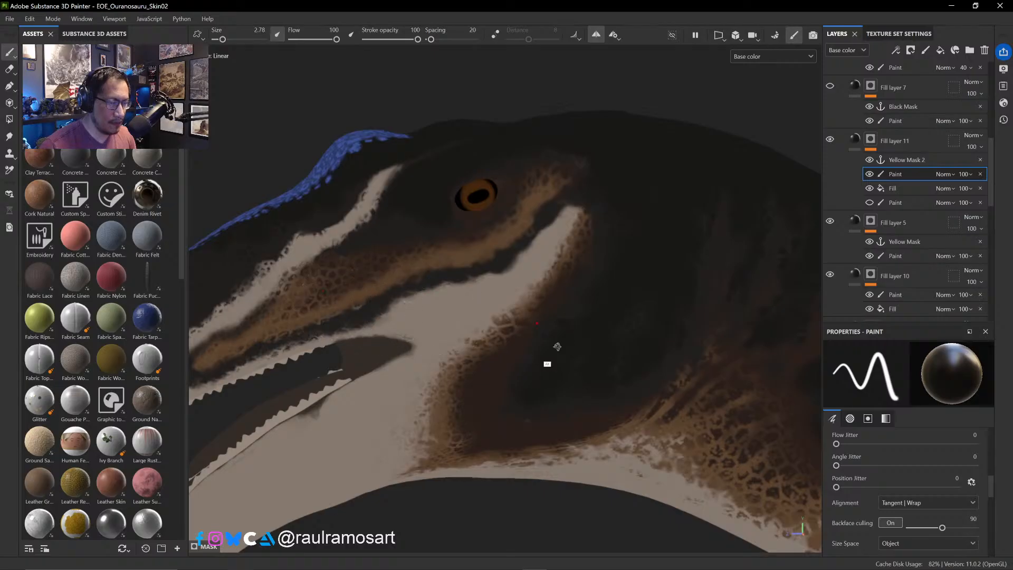
pyautogui.moveTo(557, 346)
pyautogui.keyDown('alt'); pyautogui.mouseDown(button='middle')
pyautogui.moveTo(576, 339)
pyautogui.moveTo(496, 280)
pyautogui.mouseUp(button='middle'); pyautogui.keyUp('alt')
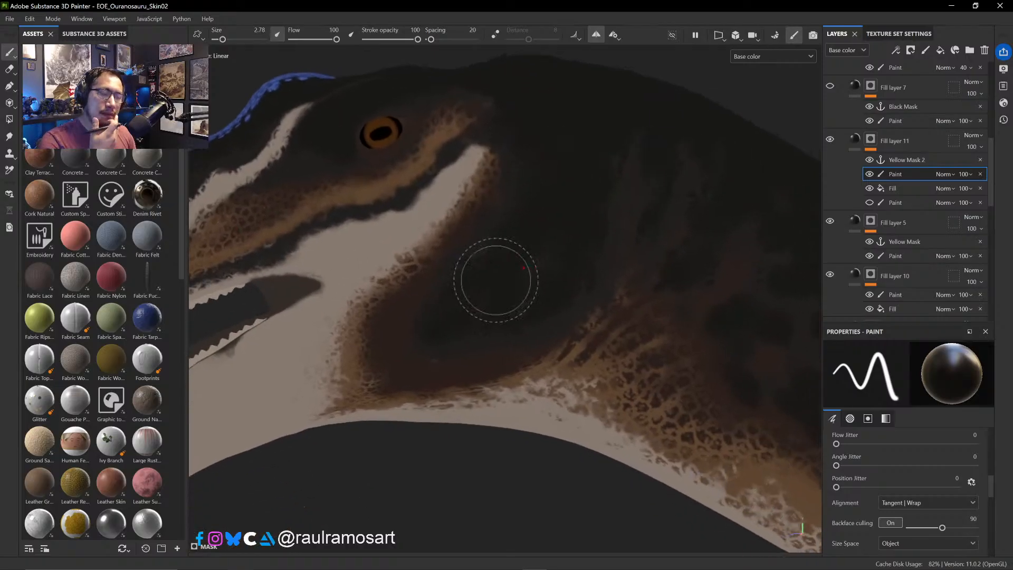
pyautogui.keyDown('alt'); pyautogui.moveTo(629, 238); pyautogui.dragTo(572, 264); pyautogui.keyUp('alt')
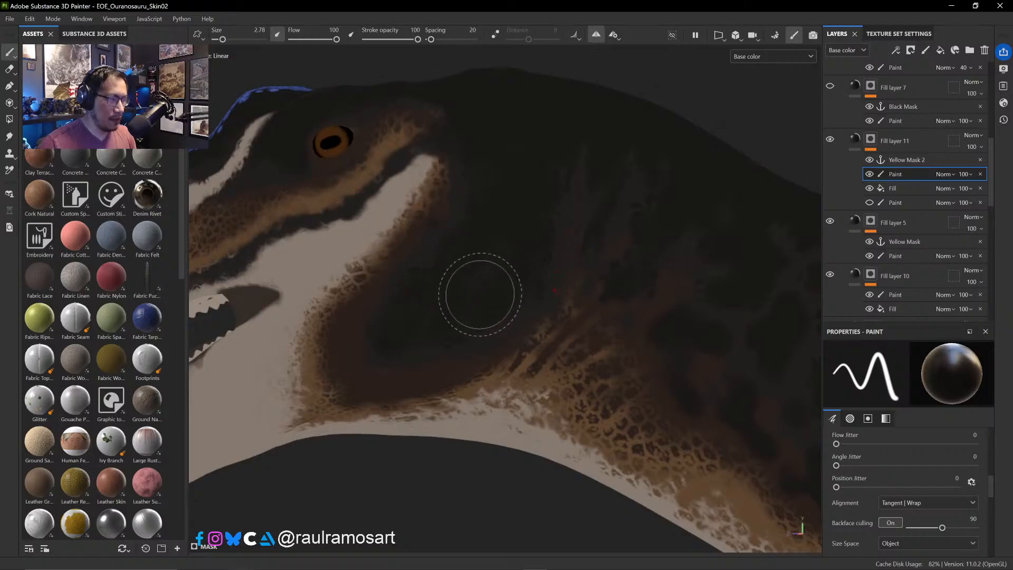
pyautogui.press('e')
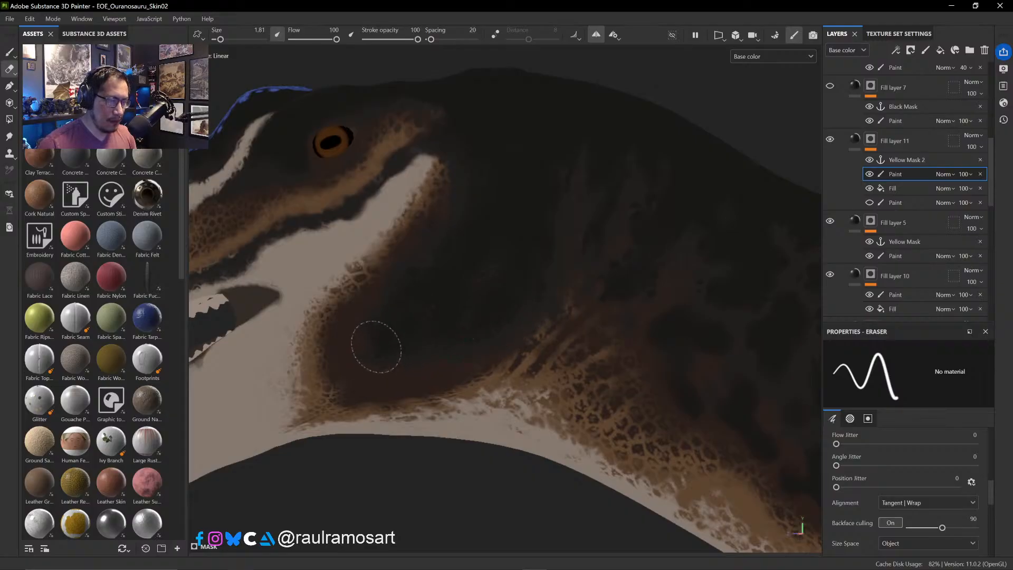
pyautogui.keyDown('alt'); pyautogui.moveTo(454, 257); pyautogui.dragTo(444, 316); pyautogui.keyUp('alt')
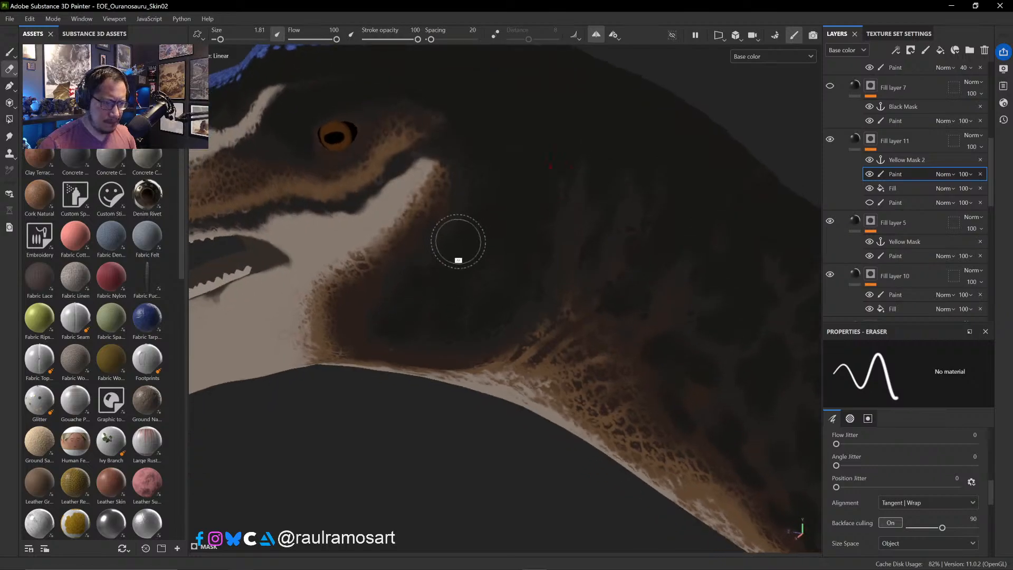
# - Enlarge the eraser to 2.86 and erase Fill layer 11's mask paint on the dark side of the neck behind the jaw
pyautogui.moveTo(457, 237)
pyautogui.keyDown('ctrl'); pyautogui.mouseDown(button='right')
pyautogui.moveTo(475, 238)
pyautogui.moveTo(459, 237)
pyautogui.mouseUp(button='right'); pyautogui.keyUp('ctrl')
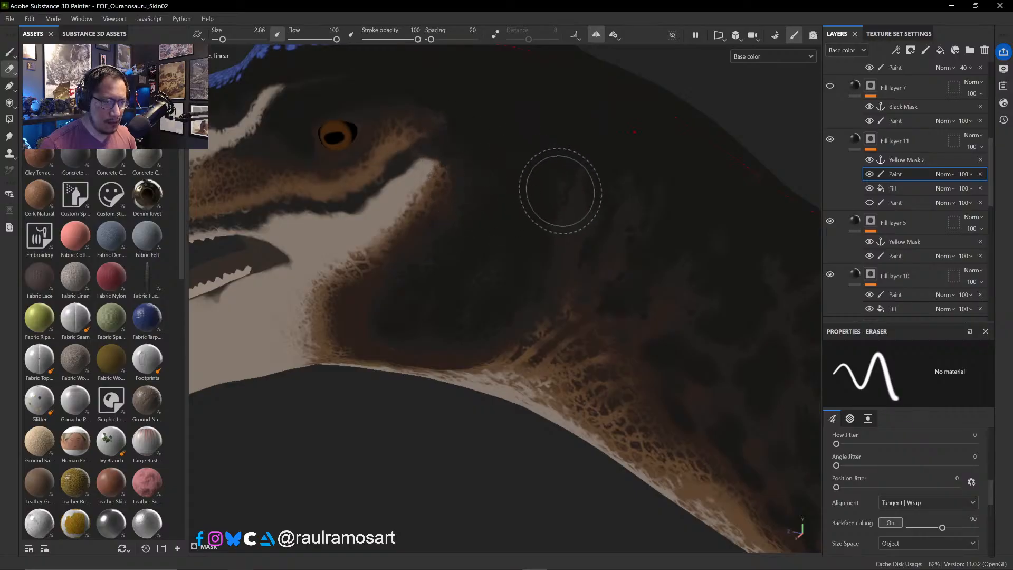
pyautogui.moveTo(570, 169)
pyautogui.keyDown('alt'); pyautogui.mouseDown()
pyautogui.moveTo(439, 224)
pyautogui.moveTo(494, 247)
pyautogui.moveTo(513, 221)
pyautogui.mouseUp(); pyautogui.keyUp('alt')
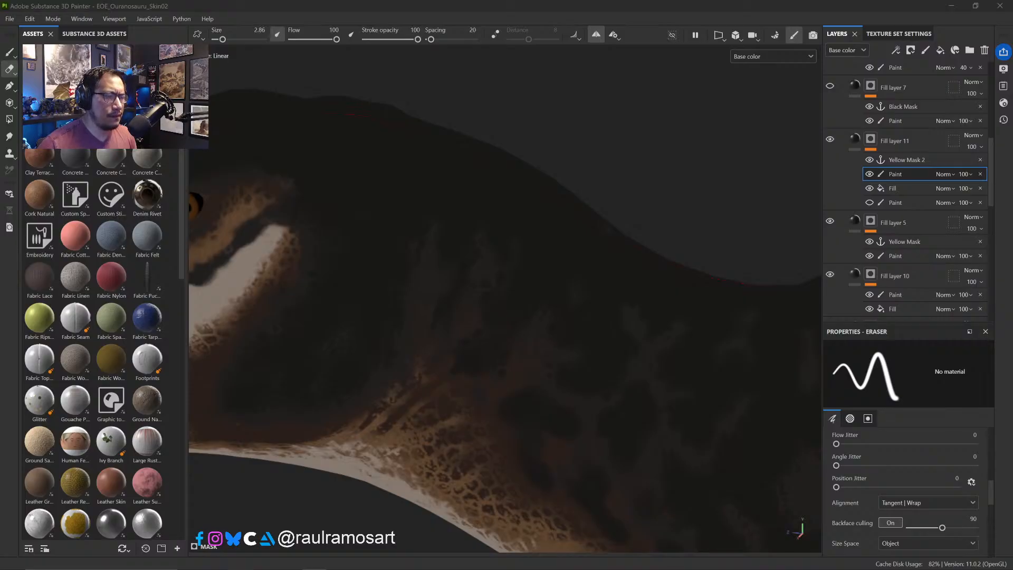
pyautogui.click(662, 163)
pyautogui.moveTo(675, 158)
pyautogui.keyDown('alt'); pyautogui.mouseDown()
pyautogui.moveTo(679, 181)
pyautogui.moveTo(723, 200)
pyautogui.moveTo(587, 106)
pyautogui.moveTo(555, 138)
pyautogui.mouseUp(); pyautogui.keyUp('alt')
pyautogui.keyDown('alt'); pyautogui.moveTo(430, 280); pyautogui.dragTo(476, 271); pyautogui.keyUp('alt')
pyautogui.moveTo(441, 307)
pyautogui.keyDown('ctrl'); pyautogui.keyDown('alt'); pyautogui.mouseDown()
pyautogui.moveTo(518, 273)
pyautogui.moveTo(476, 279)
pyautogui.moveTo(482, 256)
pyautogui.mouseUp(); pyautogui.keyUp('alt'); pyautogui.keyUp('ctrl')
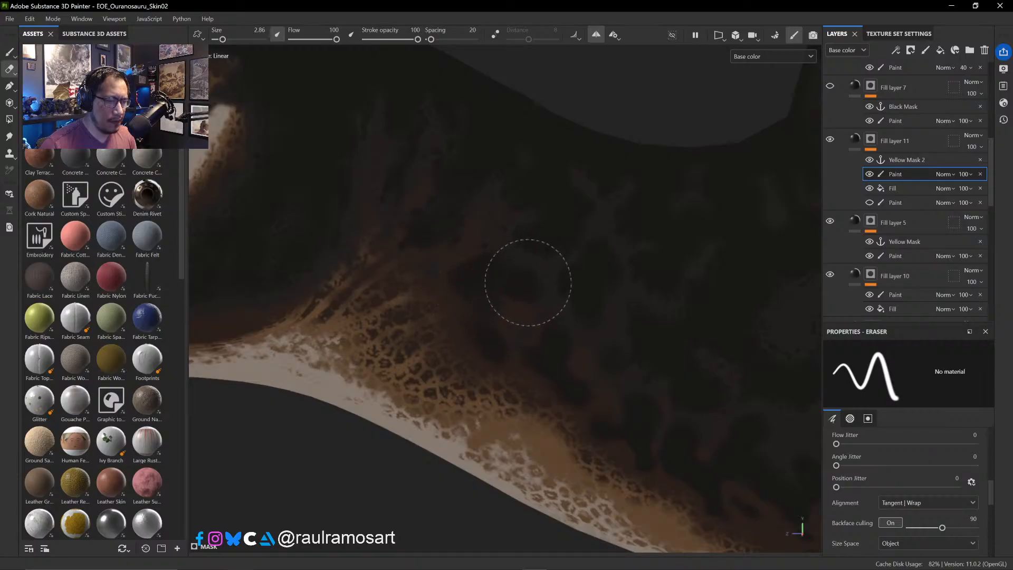
# - Erase mask paint around the dark patches on the lower neck, just above the tan scaly throat band
pyautogui.moveTo(539, 275)
pyautogui.mouseDown()
pyautogui.moveTo(527, 283)
pyautogui.moveTo(533, 296)
pyautogui.moveTo(516, 294)
pyautogui.moveTo(487, 335)
pyautogui.mouseUp()
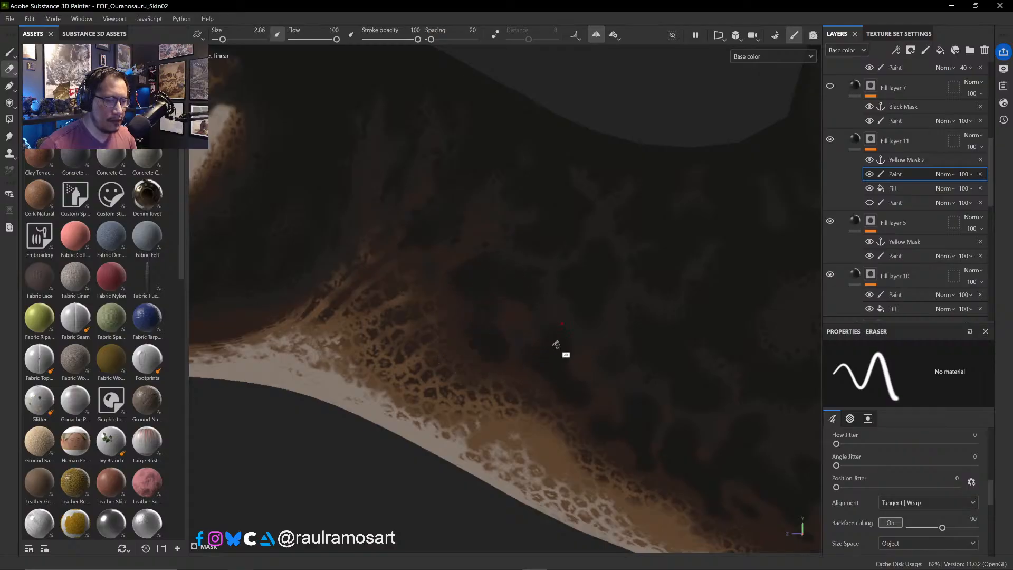
pyautogui.keyDown('alt'); pyautogui.moveTo(556, 345); pyautogui.dragTo(565, 342); pyautogui.keyUp('alt')
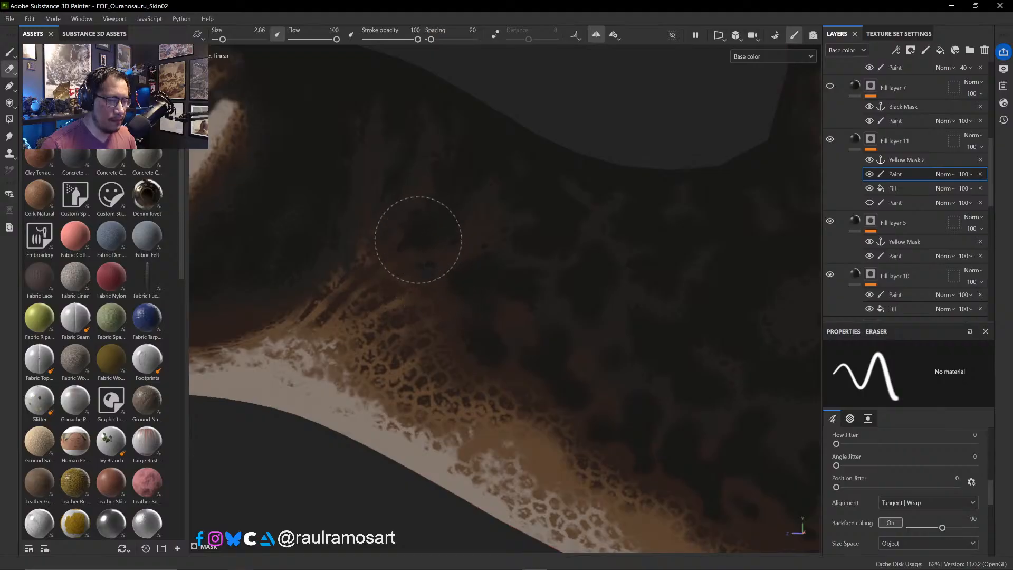
pyautogui.keyDown('alt'); pyautogui.moveTo(461, 218); pyautogui.dragTo(416, 226); pyautogui.keyUp('alt')
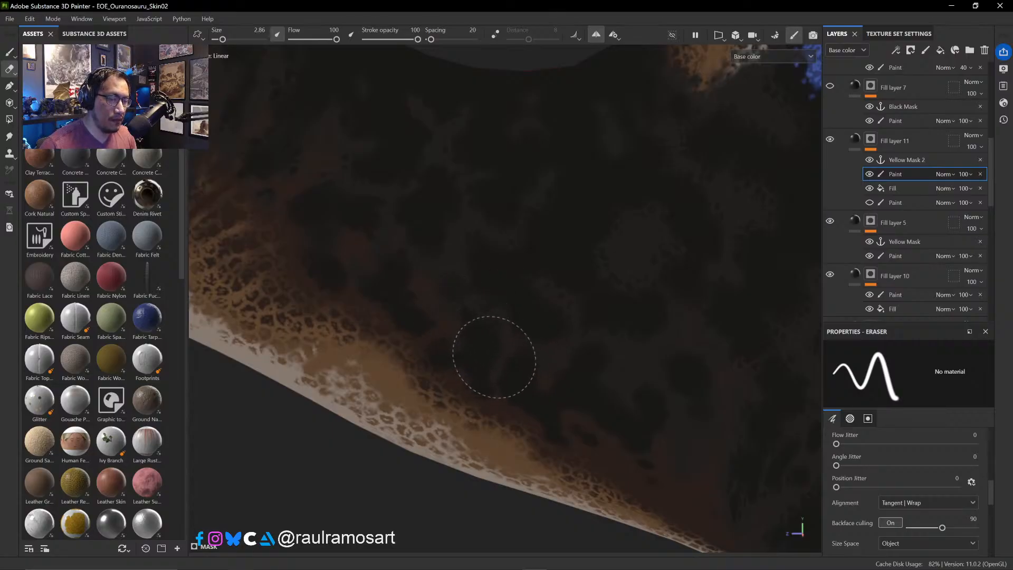
pyautogui.moveTo(494, 342)
pyautogui.keyDown('alt'); pyautogui.mouseDown()
pyautogui.moveTo(486, 362)
pyautogui.moveTo(498, 365)
pyautogui.moveTo(518, 328)
pyautogui.mouseUp(); pyautogui.keyUp('alt')
pyautogui.keyDown('alt'); pyautogui.moveTo(511, 330); pyautogui.dragTo(379, 316, button='middle'); pyautogui.keyUp('alt')
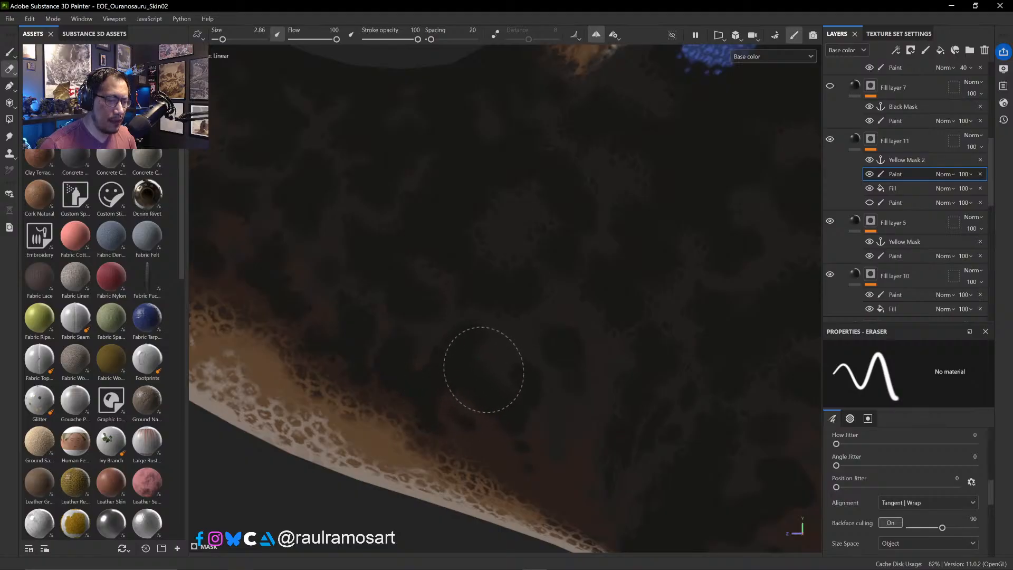
# - Enlarge the eraser to 4.38 and erase mask paint over the dark blotches at the base of the neck
pyautogui.moveTo(479, 338)
pyautogui.keyDown('ctrl'); pyautogui.mouseDown(button='right')
pyautogui.moveTo(520, 337)
pyautogui.moveTo(504, 337)
pyautogui.mouseUp(button='right'); pyautogui.keyUp('ctrl')
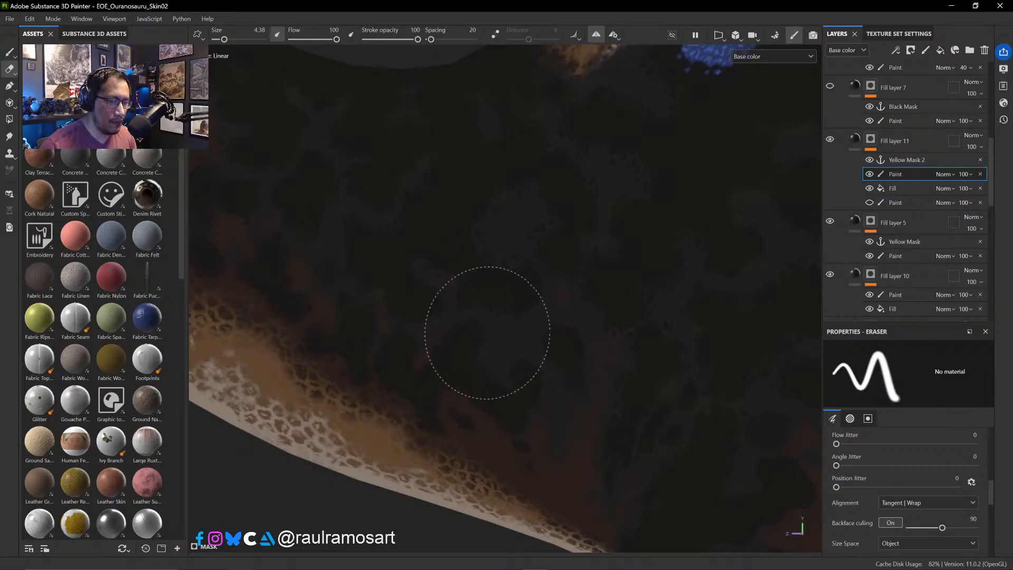
pyautogui.moveTo(480, 340)
pyautogui.mouseDown()
pyautogui.moveTo(473, 327)
pyautogui.moveTo(468, 362)
pyautogui.moveTo(534, 366)
pyautogui.moveTo(486, 361)
pyautogui.moveTo(498, 375)
pyautogui.moveTo(513, 370)
pyautogui.mouseUp()
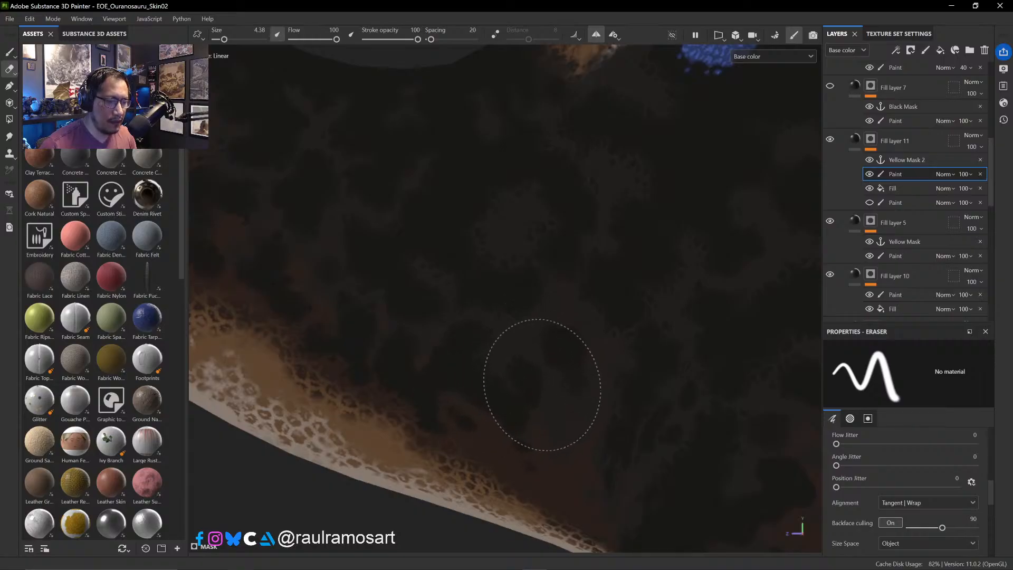
pyautogui.moveTo(501, 412)
pyautogui.mouseDown()
pyautogui.moveTo(488, 404)
pyautogui.moveTo(496, 430)
pyautogui.moveTo(516, 411)
pyautogui.moveTo(516, 447)
pyautogui.moveTo(519, 437)
pyautogui.mouseUp()
pyautogui.moveTo(522, 388)
pyautogui.mouseDown()
pyautogui.moveTo(538, 452)
pyautogui.moveTo(449, 407)
pyautogui.moveTo(466, 403)
pyautogui.moveTo(470, 425)
pyautogui.moveTo(436, 411)
pyautogui.moveTo(451, 417)
pyautogui.moveTo(556, 377)
pyautogui.moveTo(509, 364)
pyautogui.moveTo(449, 410)
pyautogui.mouseUp()
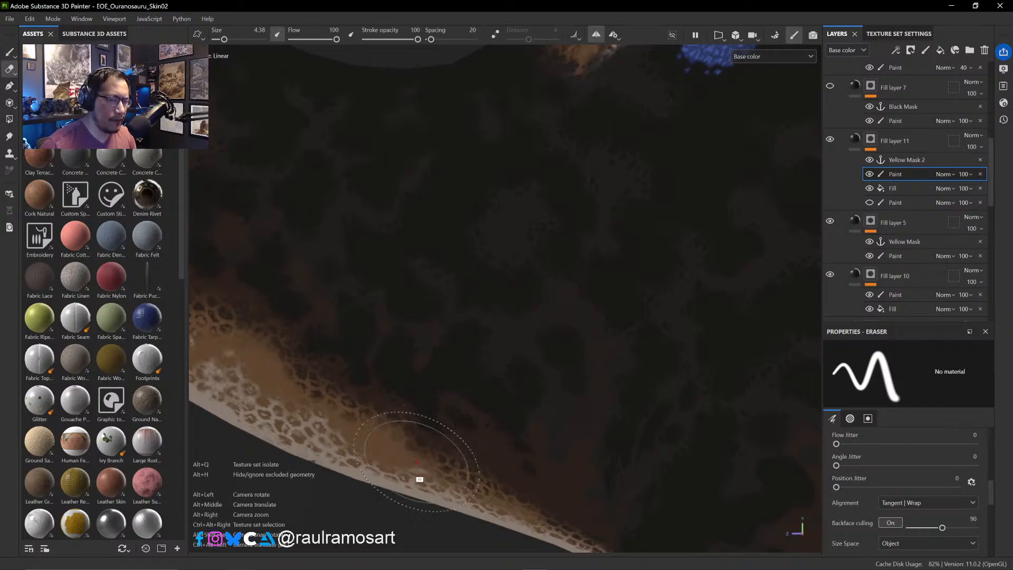
# - Erase mask paint on the dark transition between the neck base and the front of the shoulder
pyautogui.keyDown('ctrl'); pyautogui.keyDown('alt'); pyautogui.moveTo(364, 503); pyautogui.dragTo(222, 393); pyautogui.keyUp('alt'); pyautogui.keyUp('ctrl')
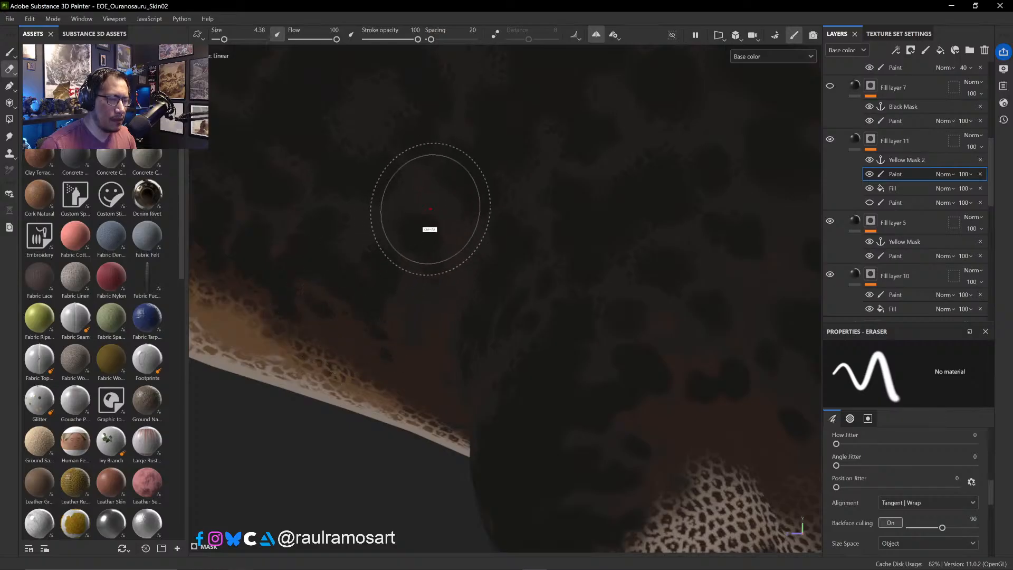
pyautogui.keyDown('ctrl'); pyautogui.keyDown('alt'); pyautogui.moveTo(425, 228); pyautogui.dragTo(402, 281); pyautogui.keyUp('alt'); pyautogui.keyUp('ctrl')
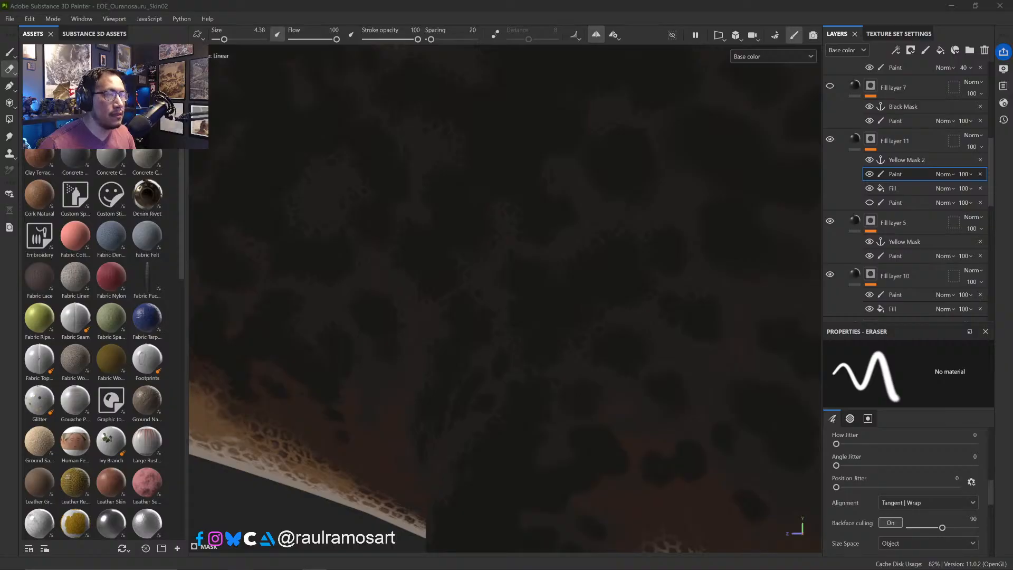
pyautogui.click(508, 306)
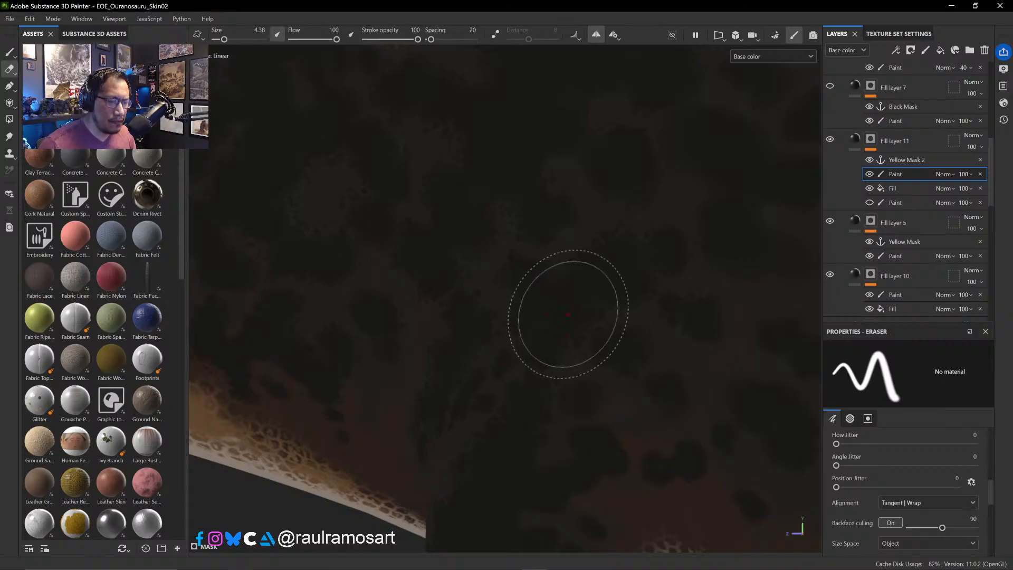
# - Erase mask paint among the dark spots on the shoulder above the front leg's pale scaly patch
pyautogui.keyDown('alt'); pyautogui.moveTo(598, 293); pyautogui.dragTo(439, 222, button='middle'); pyautogui.keyUp('alt')
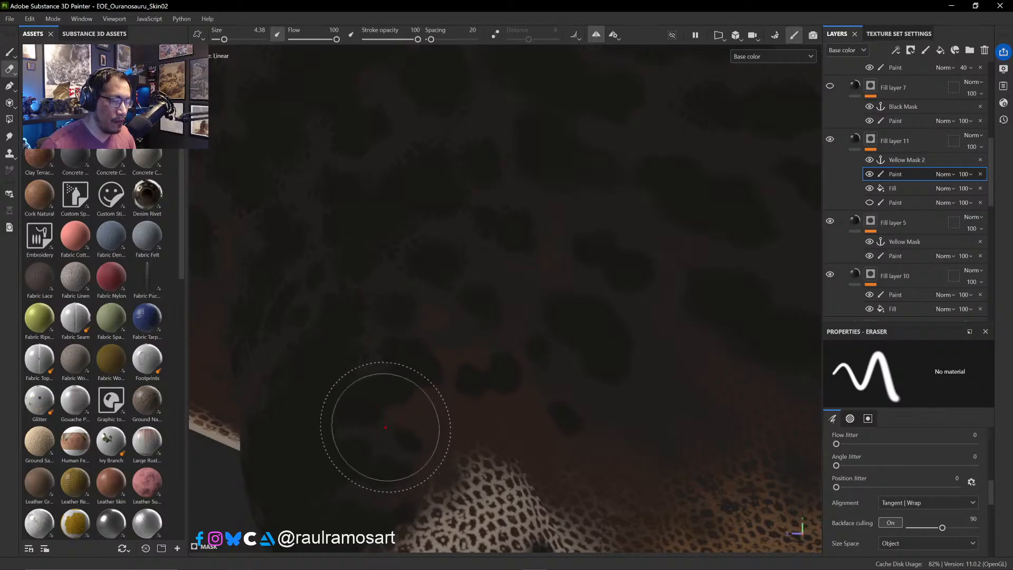
pyautogui.moveTo(426, 423)
pyautogui.keyDown('alt'); pyautogui.mouseDown(button='middle')
pyautogui.moveTo(525, 291)
pyautogui.moveTo(532, 260)
pyautogui.mouseUp(button='middle'); pyautogui.keyUp('alt')
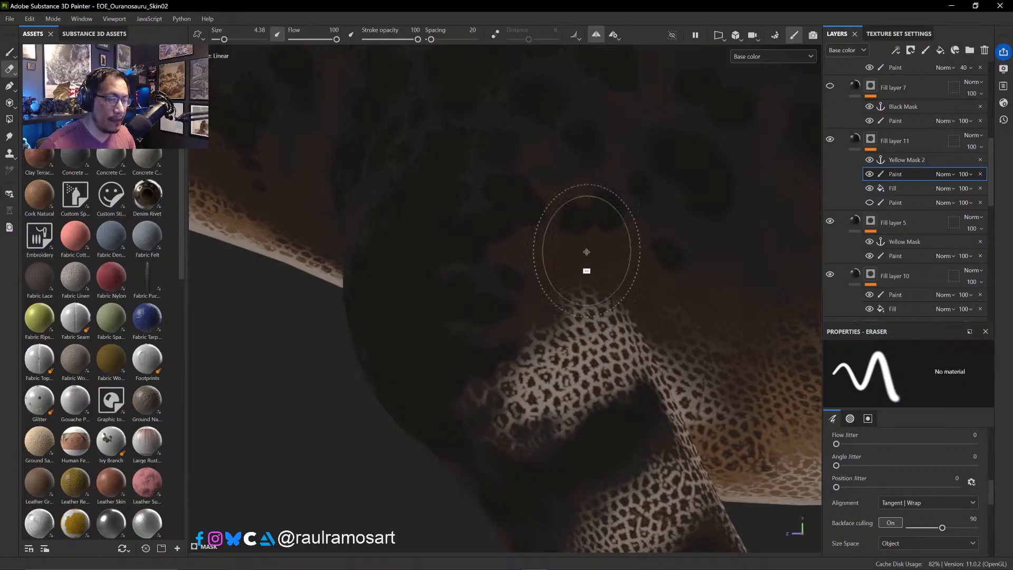
pyautogui.keyDown('alt'); pyautogui.moveTo(586, 252); pyautogui.dragTo(441, 323); pyautogui.keyUp('alt')
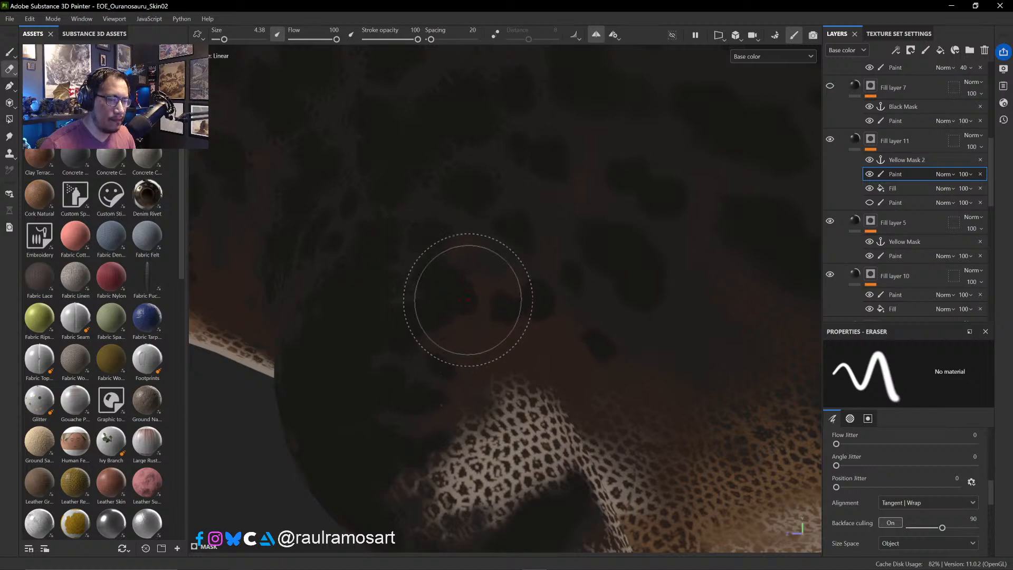
pyautogui.keyDown('alt'); pyautogui.moveTo(516, 233); pyautogui.dragTo(459, 294); pyautogui.keyUp('alt')
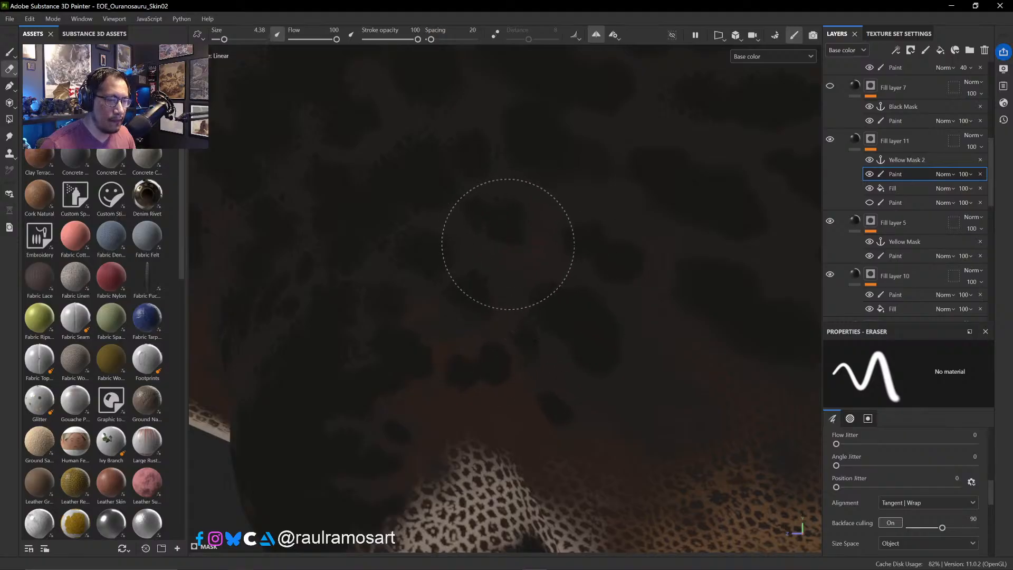
pyautogui.moveTo(539, 210)
pyautogui.keyDown('alt'); pyautogui.mouseDown(button='middle')
pyautogui.moveTo(477, 280)
pyautogui.moveTo(478, 272)
pyautogui.mouseUp(button='middle'); pyautogui.keyUp('alt')
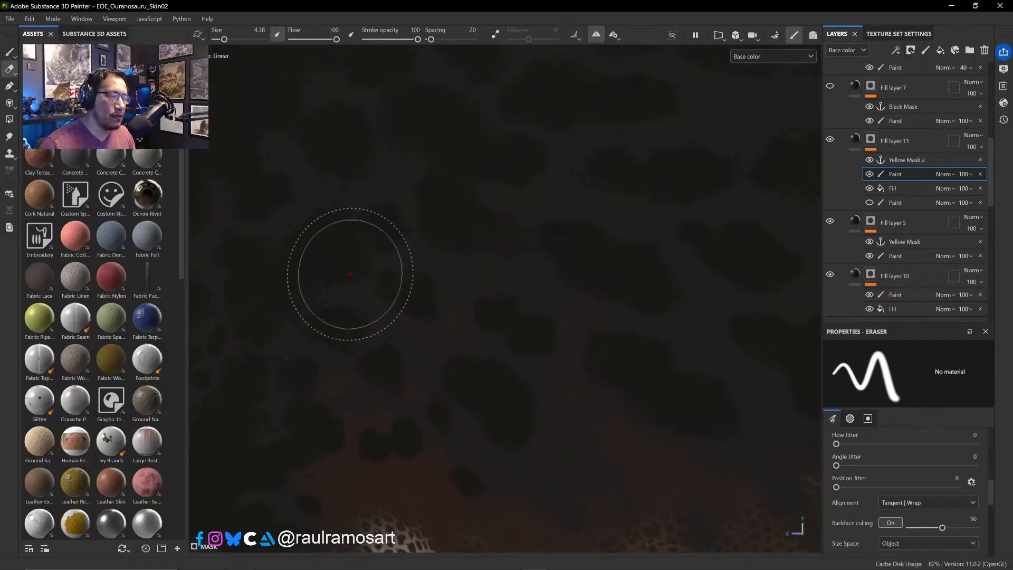
# - Paint the mask around the dark spots on the upper shoulder using the Paint tool at size 4.28
pyautogui.press('1')
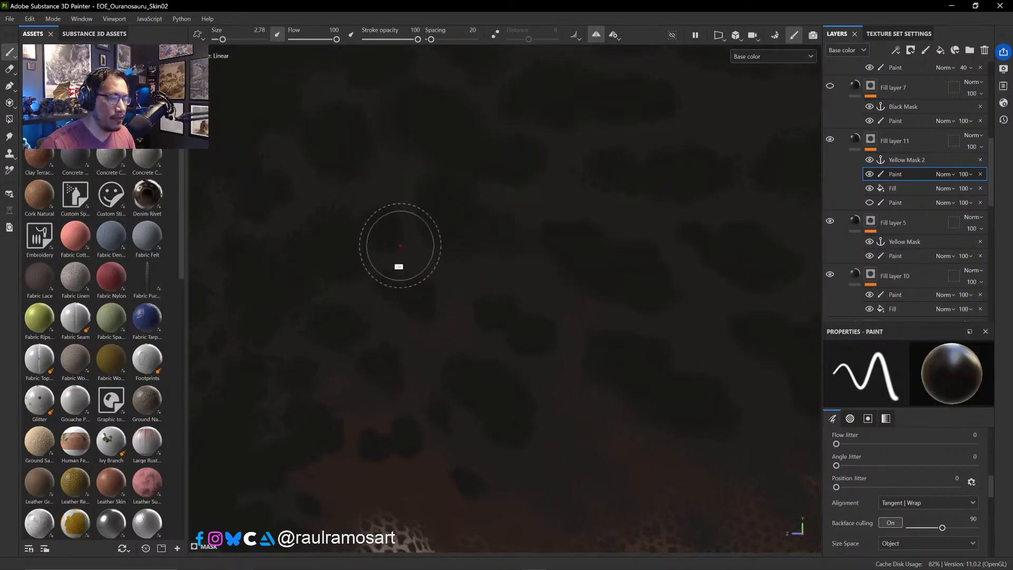
pyautogui.keyDown('ctrl'); pyautogui.moveTo(357, 238); pyautogui.dragTo(436, 232, button='right'); pyautogui.keyUp('ctrl')
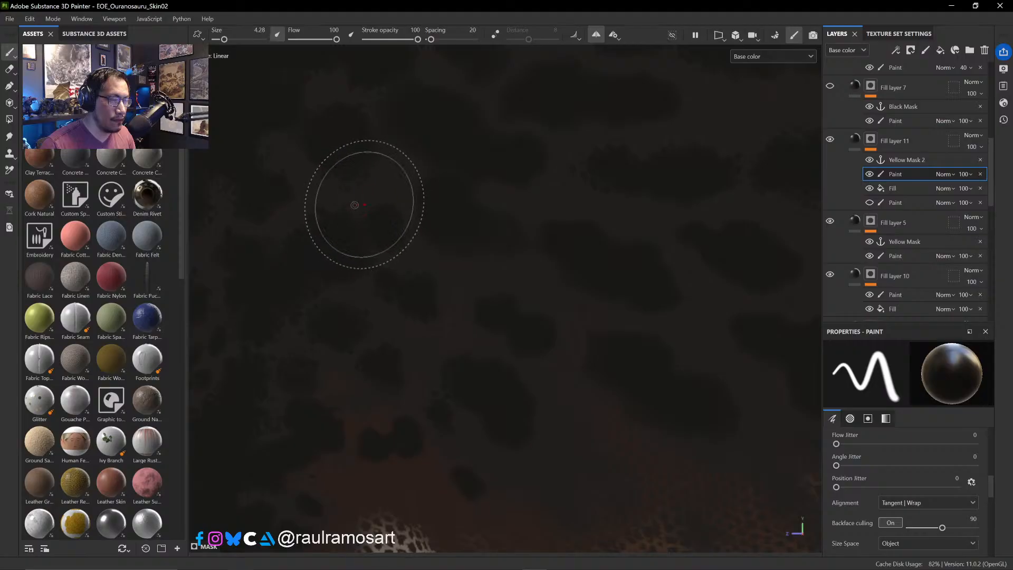
pyautogui.keyDown('alt'); pyautogui.moveTo(548, 265); pyautogui.dragTo(458, 285, button='middle'); pyautogui.keyUp('alt')
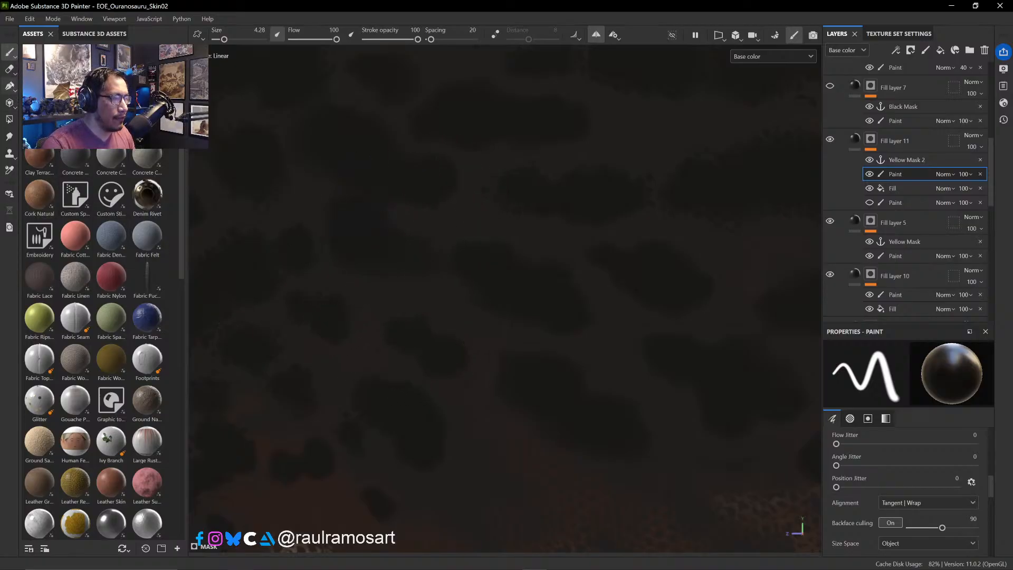
# - Erase mask paint over the upper shoulder spots below the blue spot, using the eraser at size 4.38
pyautogui.click(10, 69)
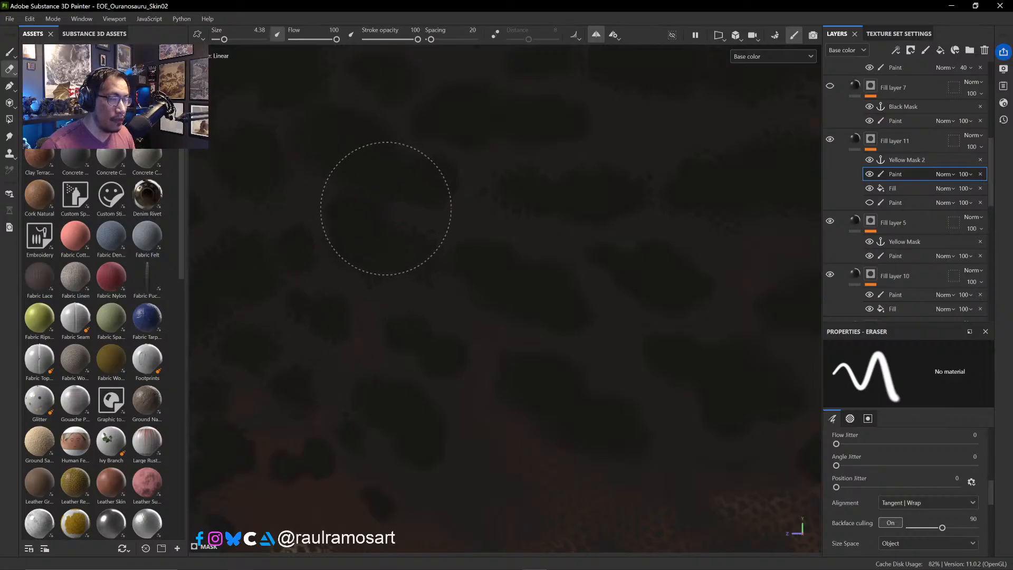
pyautogui.keyDown('alt'); pyautogui.moveTo(392, 193); pyautogui.dragTo(422, 301, button='middle'); pyautogui.keyUp('alt')
pyautogui.moveTo(374, 270)
pyautogui.mouseDown()
pyautogui.moveTo(365, 280)
pyautogui.moveTo(352, 273)
pyautogui.mouseUp()
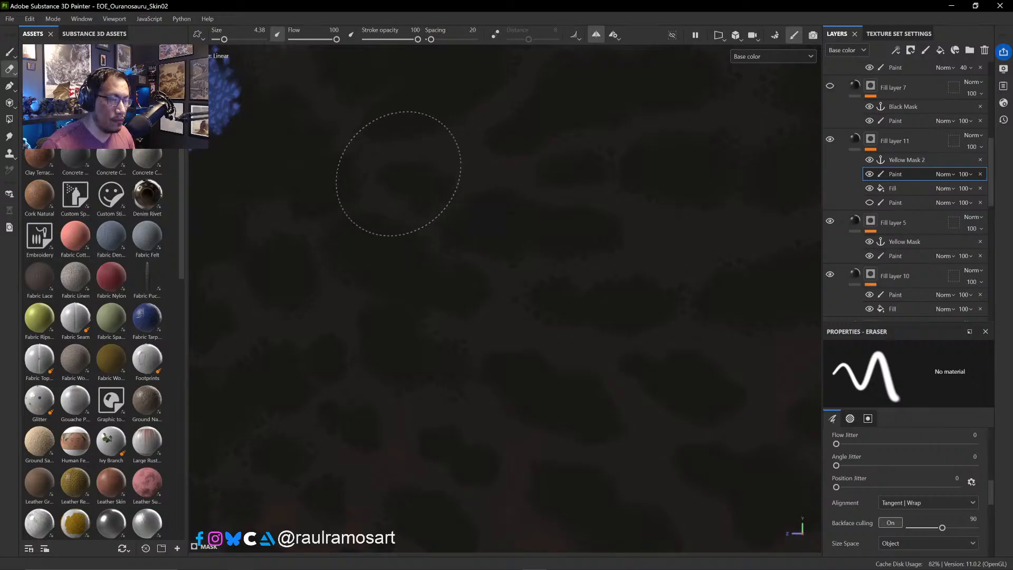
pyautogui.keyDown('alt'); pyautogui.moveTo(547, 323); pyautogui.dragTo(389, 212, button='middle'); pyautogui.keyUp('alt')
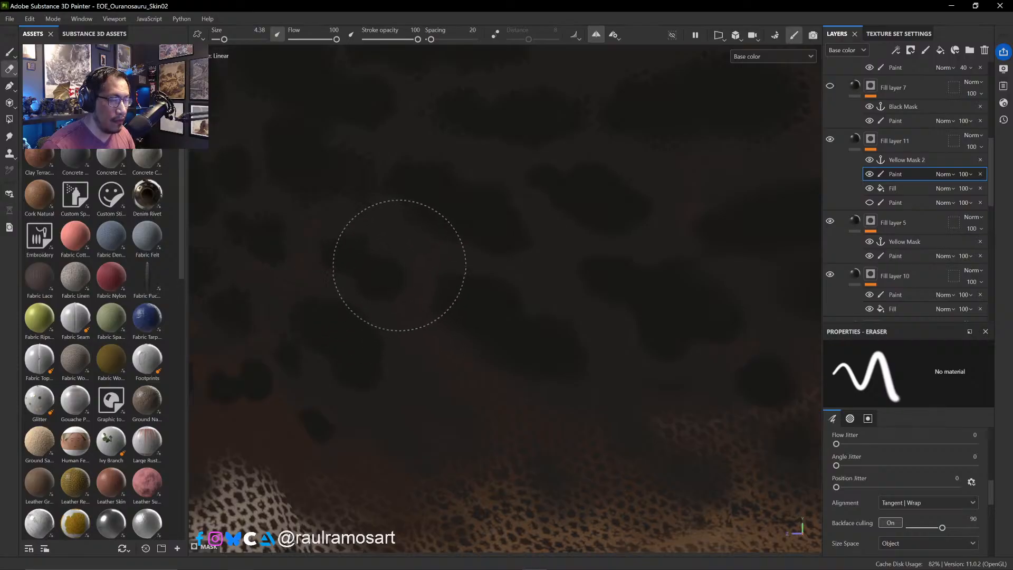
# - Erase mask paint around the dark spots behind the shoulder, just above the front leg's pale scales
pyautogui.moveTo(391, 265)
pyautogui.mouseDown()
pyautogui.moveTo(338, 316)
pyautogui.moveTo(372, 332)
pyautogui.mouseUp()
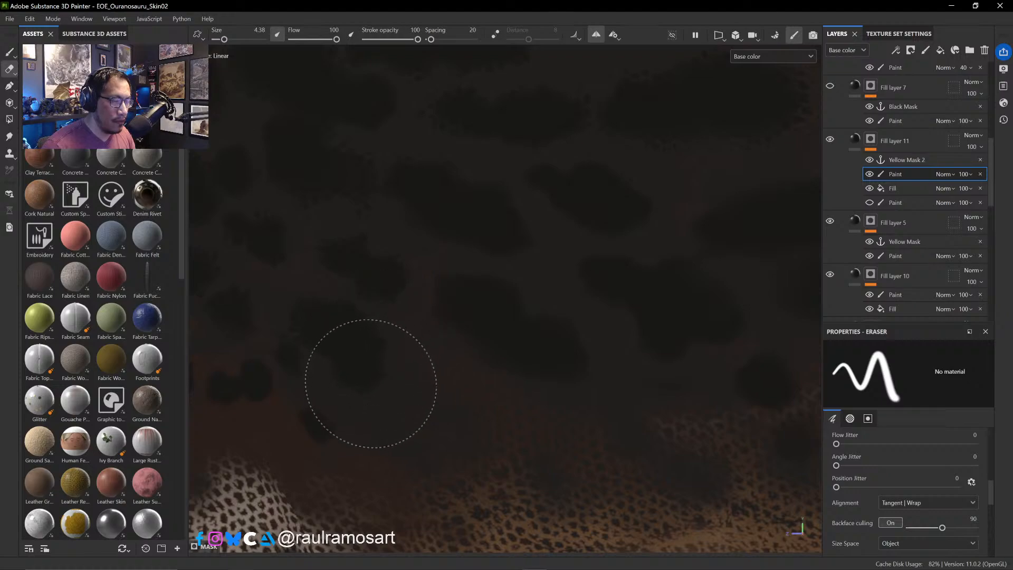
pyautogui.moveTo(325, 391)
pyautogui.mouseDown()
pyautogui.moveTo(307, 424)
pyautogui.moveTo(312, 404)
pyautogui.mouseUp()
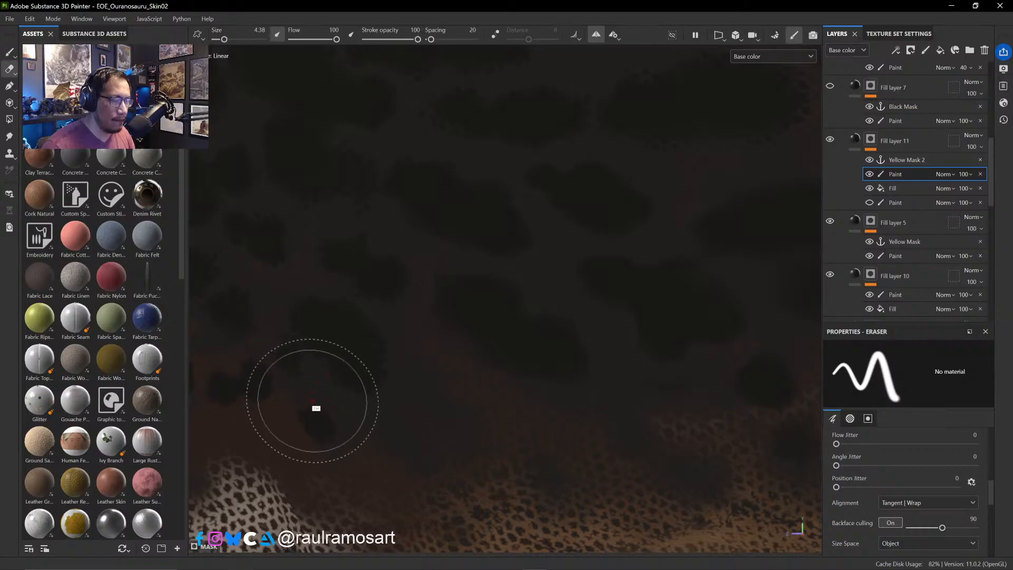
pyautogui.keyDown('alt'); pyautogui.moveTo(315, 409); pyautogui.dragTo(363, 382, button='middle'); pyautogui.keyUp('alt')
pyautogui.moveTo(363, 373)
pyautogui.mouseDown()
pyautogui.moveTo(373, 355)
pyautogui.moveTo(350, 355)
pyautogui.moveTo(381, 366)
pyautogui.moveTo(369, 355)
pyautogui.moveTo(373, 364)
pyautogui.moveTo(409, 357)
pyautogui.moveTo(398, 340)
pyautogui.moveTo(375, 346)
pyautogui.moveTo(395, 344)
pyautogui.moveTo(364, 326)
pyautogui.mouseUp()
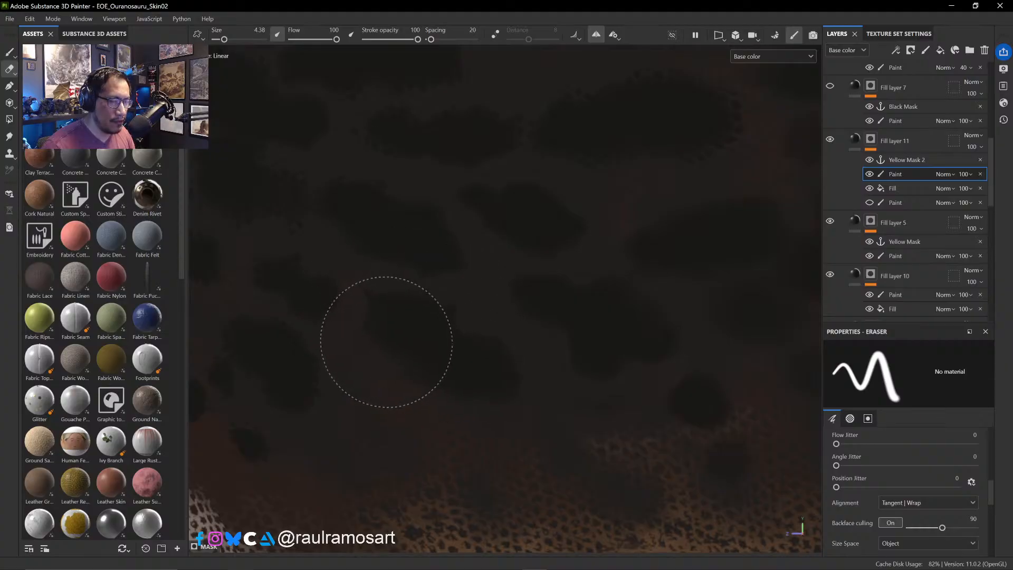
# - Erase mask paint on and between the large elongated dark spots along the middle of the flank
pyautogui.moveTo(416, 363)
pyautogui.mouseDown()
pyautogui.moveTo(436, 344)
pyautogui.moveTo(427, 382)
pyautogui.moveTo(484, 388)
pyautogui.moveTo(475, 400)
pyautogui.moveTo(489, 346)
pyautogui.moveTo(498, 362)
pyautogui.moveTo(493, 384)
pyautogui.moveTo(472, 341)
pyautogui.moveTo(341, 233)
pyautogui.moveTo(369, 204)
pyautogui.moveTo(451, 235)
pyautogui.mouseUp()
pyautogui.keyDown('alt'); pyautogui.moveTo(451, 236); pyautogui.dragTo(414, 307, button='middle'); pyautogui.keyUp('alt')
pyautogui.moveTo(425, 267)
pyautogui.mouseDown()
pyautogui.moveTo(436, 255)
pyautogui.moveTo(468, 276)
pyautogui.moveTo(448, 294)
pyautogui.moveTo(432, 290)
pyautogui.moveTo(452, 298)
pyautogui.mouseUp()
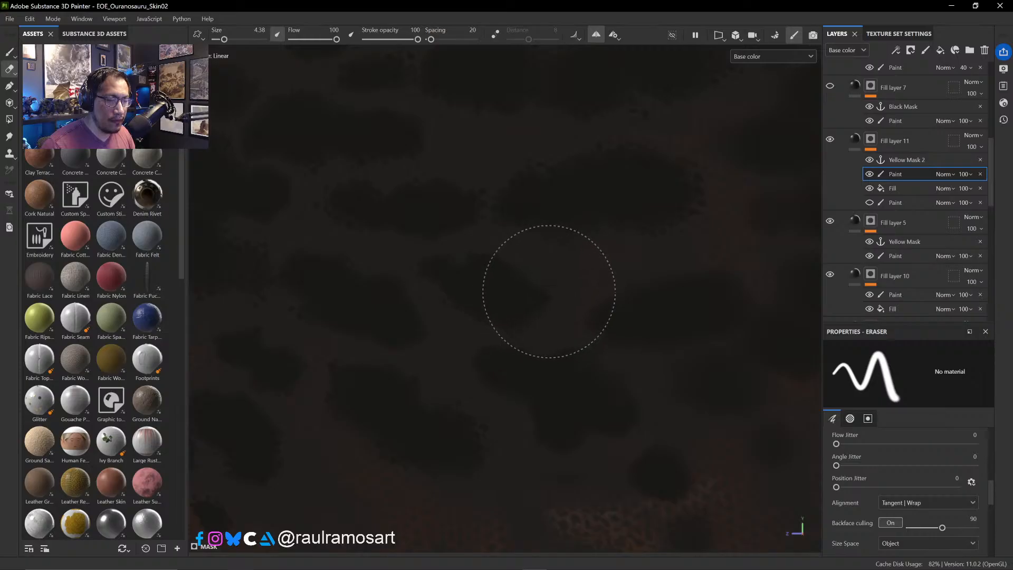
pyautogui.moveTo(531, 313)
pyautogui.mouseDown()
pyautogui.moveTo(511, 293)
pyautogui.moveTo(537, 295)
pyautogui.moveTo(479, 308)
pyautogui.mouseUp()
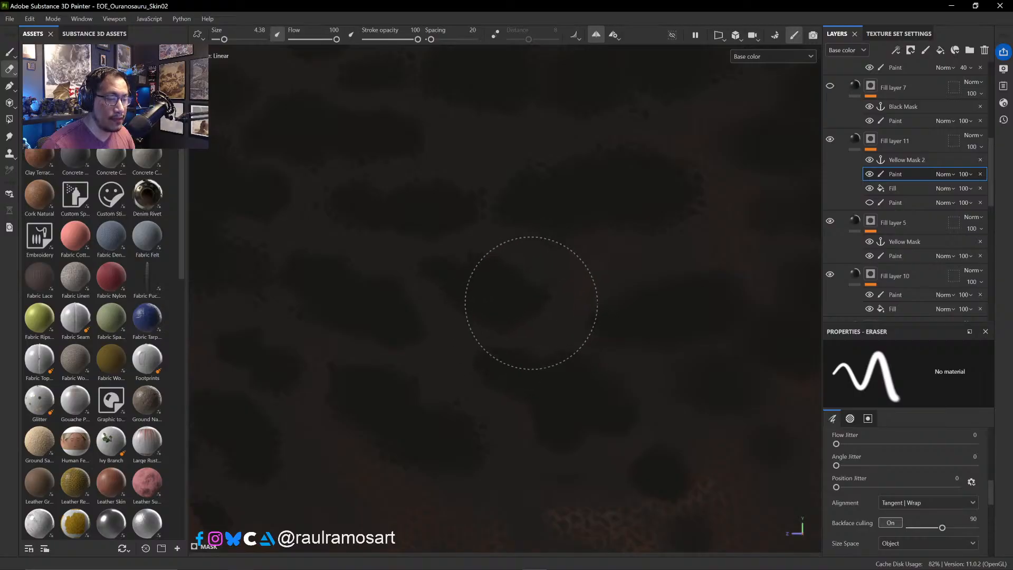
pyautogui.moveTo(475, 245)
pyautogui.mouseDown()
pyautogui.moveTo(475, 267)
pyautogui.moveTo(407, 294)
pyautogui.moveTo(405, 284)
pyautogui.moveTo(357, 287)
pyautogui.moveTo(417, 306)
pyautogui.mouseUp()
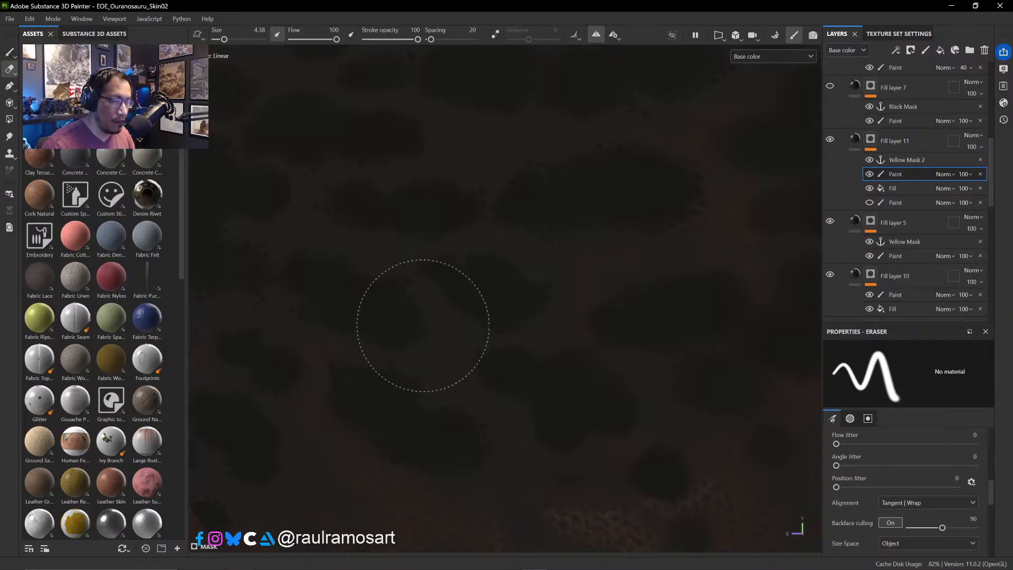
pyautogui.moveTo(359, 328)
pyautogui.mouseDown()
pyautogui.moveTo(407, 294)
pyautogui.moveTo(317, 319)
pyautogui.moveTo(430, 315)
pyautogui.mouseUp()
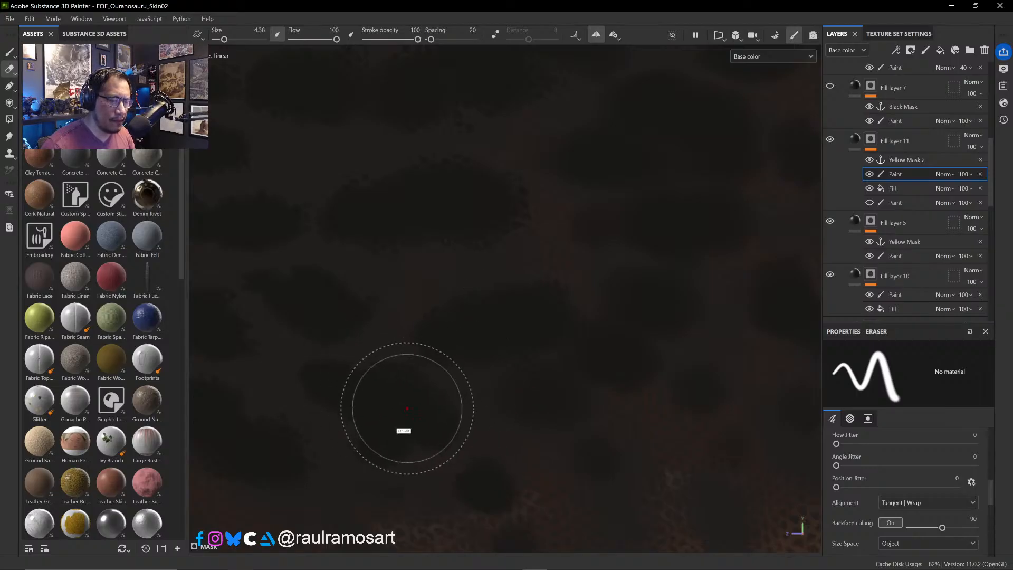
# - Erase mask paint around the dark spots on the lower flank bordering the belly's tan scales
pyautogui.keyDown('alt'); pyautogui.moveTo(407, 408); pyautogui.dragTo(442, 372, button='middle'); pyautogui.keyUp('alt')
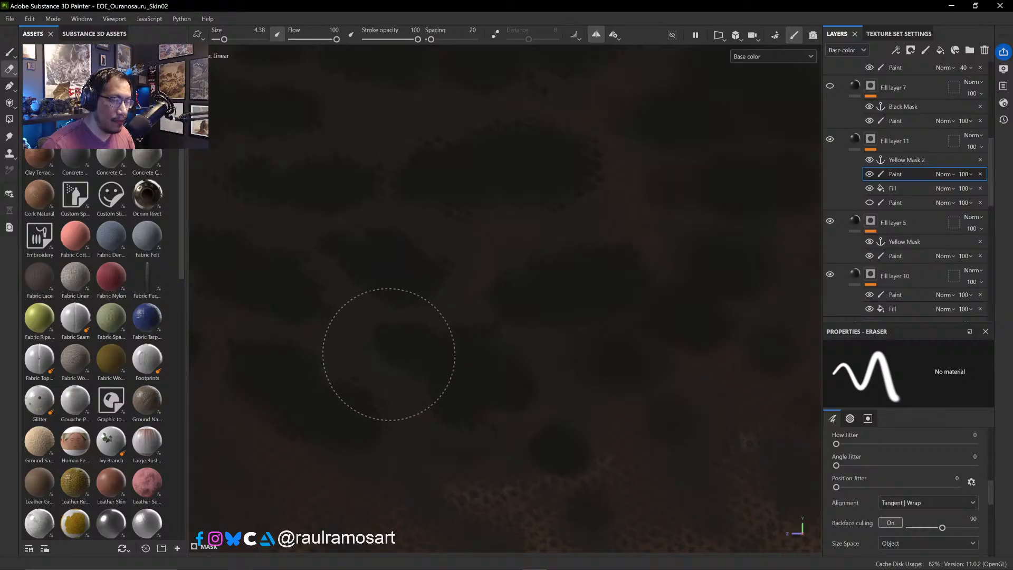
pyautogui.keyDown('alt'); pyautogui.moveTo(555, 407); pyautogui.dragTo(348, 344, button='middle'); pyautogui.keyUp('alt')
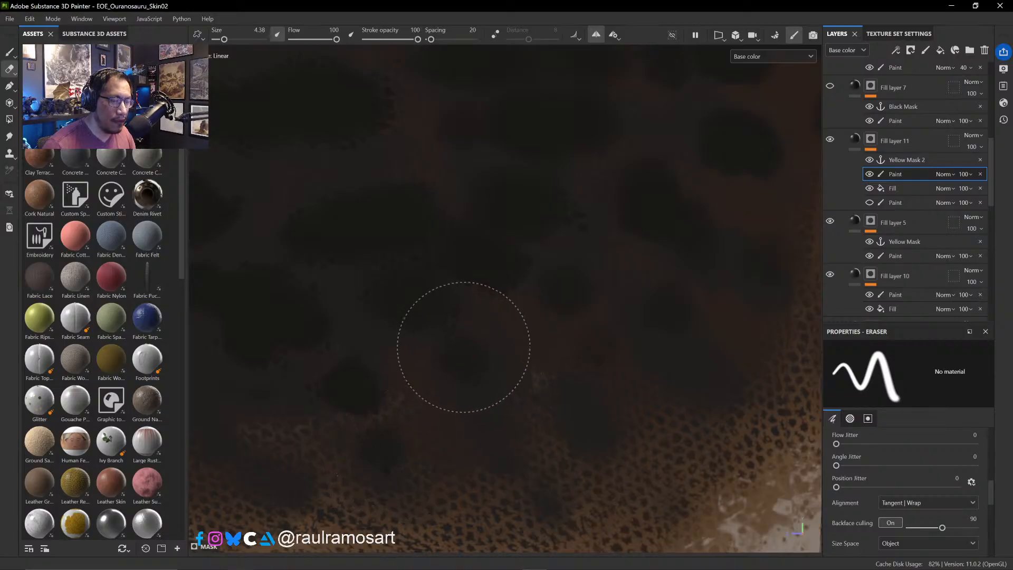
pyautogui.keyDown('alt'); pyautogui.moveTo(468, 326); pyautogui.dragTo(755, 385, button='middle'); pyautogui.keyUp('alt')
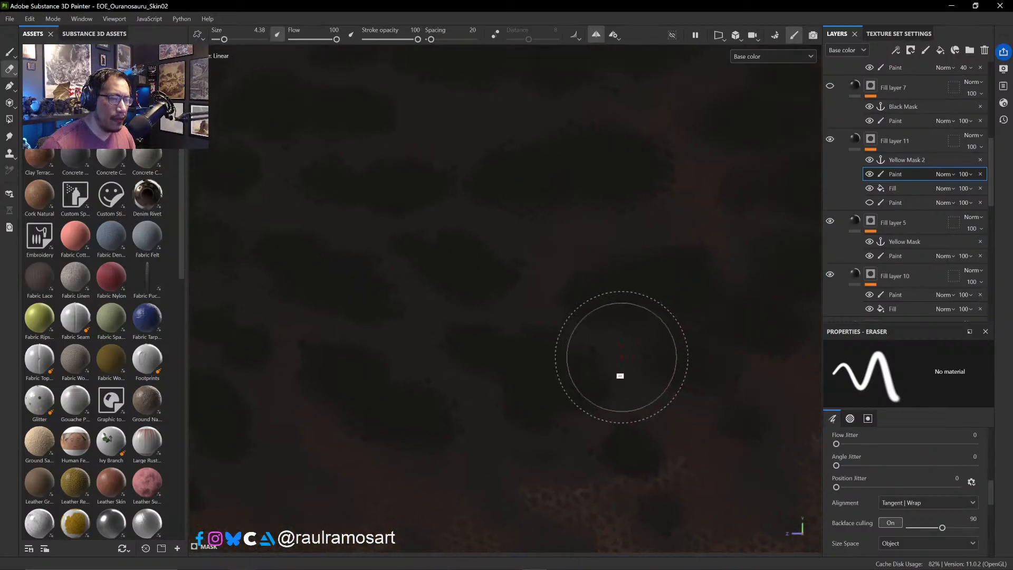
# - Erase mask paint over the dark skin below and between the large blue spots on the upper flank
pyautogui.keyDown('alt'); pyautogui.moveTo(622, 357); pyautogui.dragTo(498, 296, button='right'); pyautogui.keyUp('alt')
pyautogui.keyDown('alt'); pyautogui.moveTo(455, 347); pyautogui.dragTo(388, 271, button='right'); pyautogui.keyUp('alt')
pyautogui.keyDown('alt'); pyautogui.moveTo(563, 317); pyautogui.dragTo(615, 391, button='middle'); pyautogui.keyUp('alt')
pyautogui.keyDown('alt'); pyautogui.moveTo(430, 232); pyautogui.dragTo(453, 278, button='middle'); pyautogui.keyUp('alt')
pyautogui.keyDown('alt'); pyautogui.moveTo(408, 299); pyautogui.dragTo(469, 340, button='right'); pyautogui.keyUp('alt')
pyautogui.keyDown('alt'); pyautogui.moveTo(338, 264); pyautogui.dragTo(340, 426, button='middle'); pyautogui.keyUp('alt')
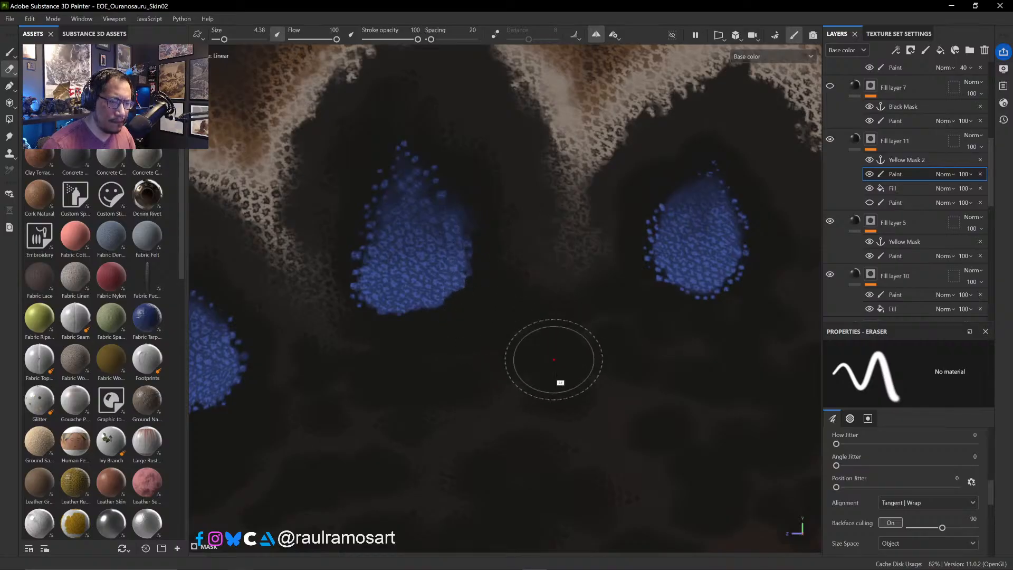
pyautogui.keyDown('alt'); pyautogui.moveTo(561, 380); pyautogui.dragTo(413, 328, button='middle'); pyautogui.keyUp('alt')
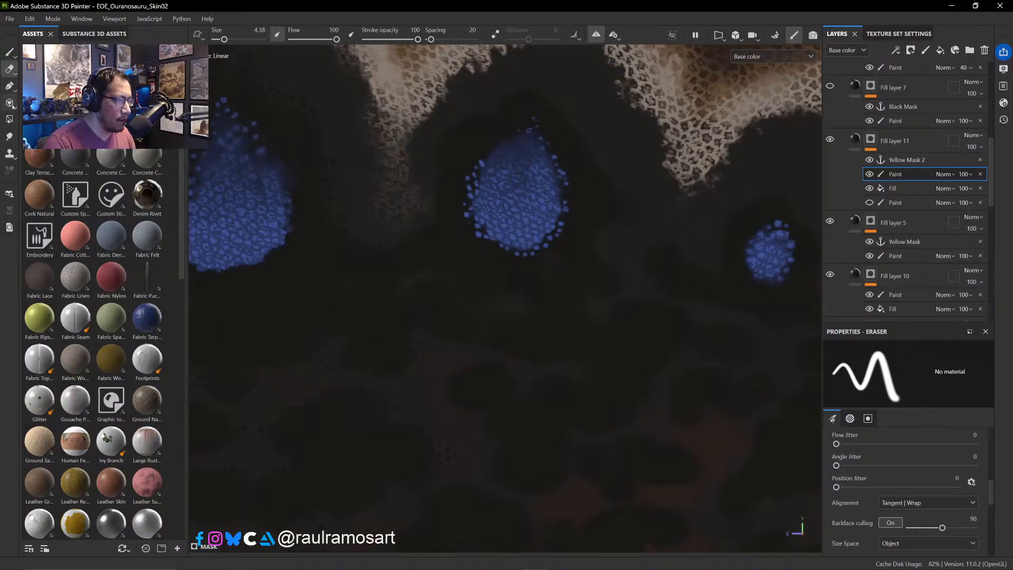
# - Paint Fill layer 11's mask back beneath the large blue spots, using the brush at size 4.28
pyautogui.click(10, 51)
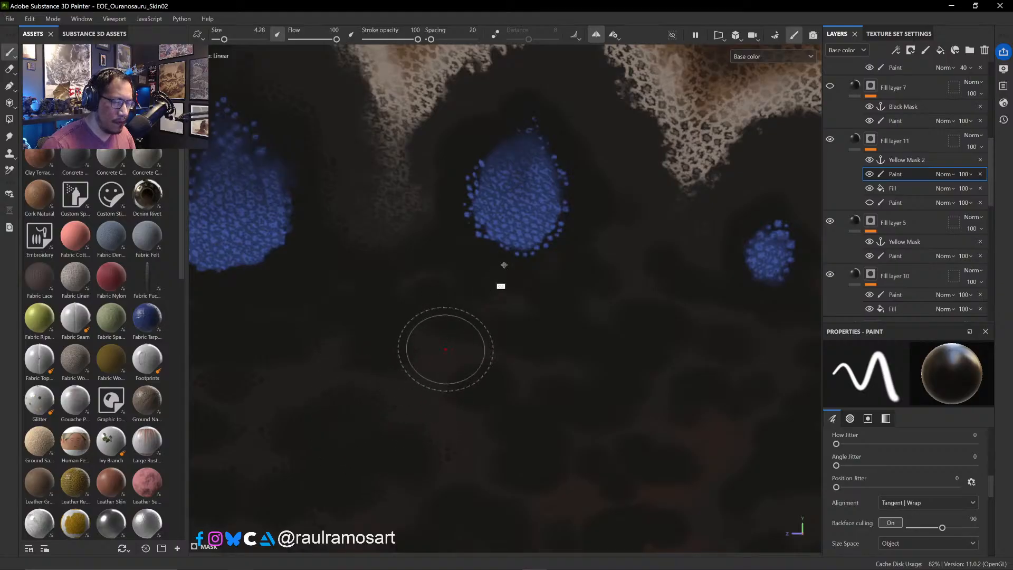
pyautogui.moveTo(500, 266)
pyautogui.keyDown('alt'); pyautogui.mouseDown()
pyautogui.moveTo(624, 225)
pyautogui.moveTo(595, 238)
pyautogui.moveTo(522, 190)
pyautogui.moveTo(541, 218)
pyautogui.mouseUp(); pyautogui.keyUp('alt')
pyautogui.moveTo(540, 214)
pyautogui.keyDown('alt'); pyautogui.mouseDown(button='right')
pyautogui.moveTo(642, 339)
pyautogui.moveTo(635, 287)
pyautogui.mouseUp(button='right'); pyautogui.keyUp('alt')
pyautogui.keyDown('ctrl'); pyautogui.keyDown('alt'); pyautogui.moveTo(685, 328); pyautogui.dragTo(459, 296); pyautogui.keyUp('alt'); pyautogui.keyUp('ctrl')
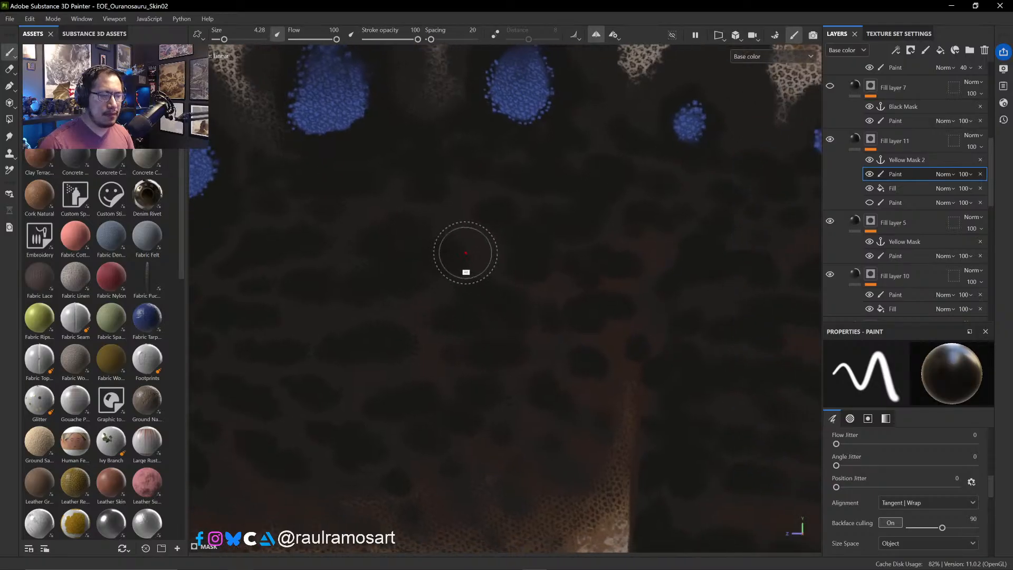
pyautogui.keyDown('alt'); pyautogui.moveTo(466, 254); pyautogui.dragTo(636, 438, button='right'); pyautogui.keyUp('alt')
pyautogui.keyDown('ctrl'); pyautogui.keyDown('alt'); pyautogui.moveTo(509, 218); pyautogui.dragTo(464, 283); pyautogui.keyUp('alt'); pyautogui.keyUp('ctrl')
pyautogui.keyDown('alt'); pyautogui.moveTo(464, 283); pyautogui.dragTo(380, 332, button='right'); pyautogui.keyUp('alt')
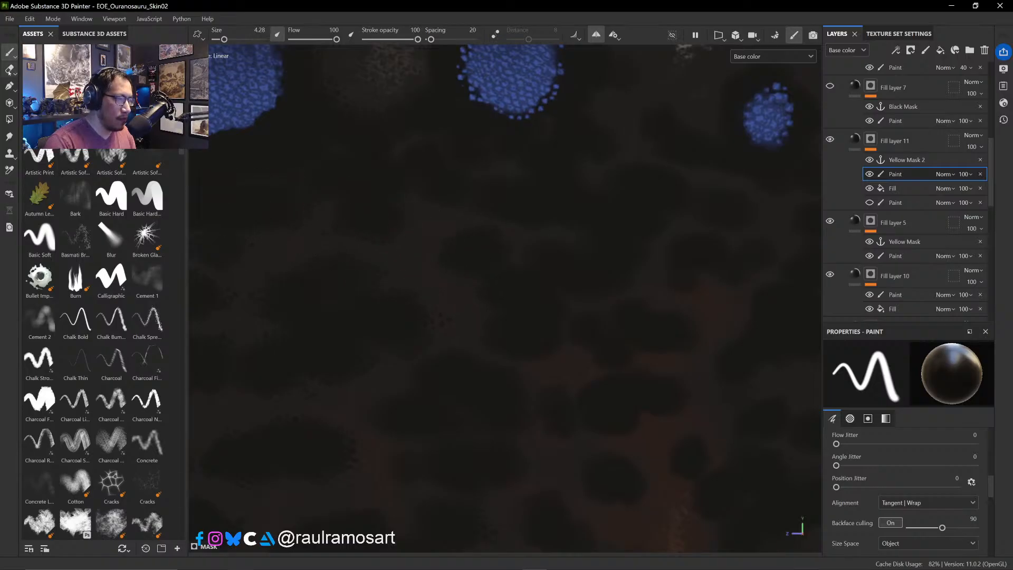
# - Erase mask paint around the blue spots and below the neighbouring pale scale points, using the eraser at size 6.22
pyautogui.click(10, 69)
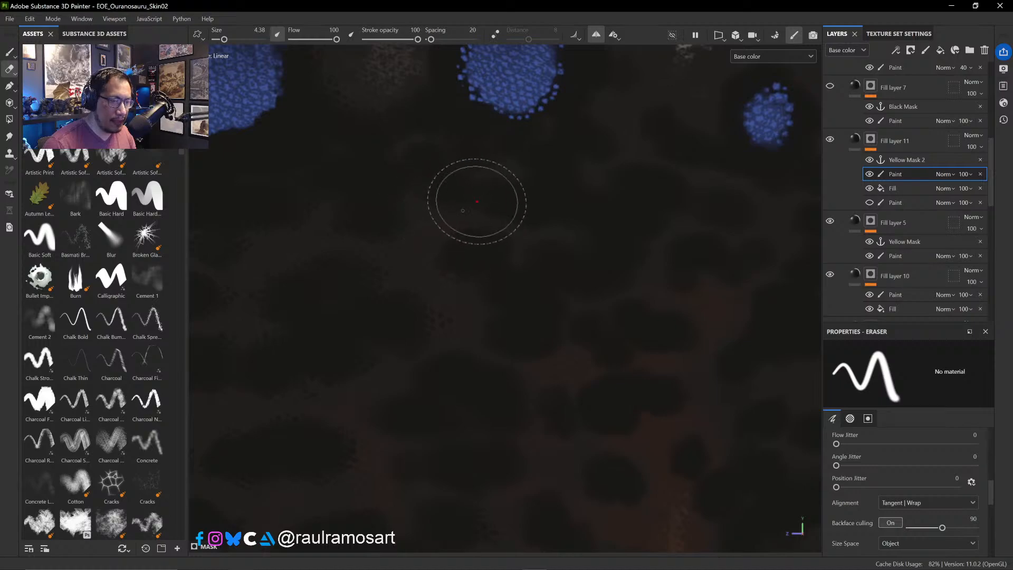
pyautogui.keyDown('alt'); pyautogui.moveTo(498, 193); pyautogui.dragTo(423, 253, button='middle'); pyautogui.keyUp('alt')
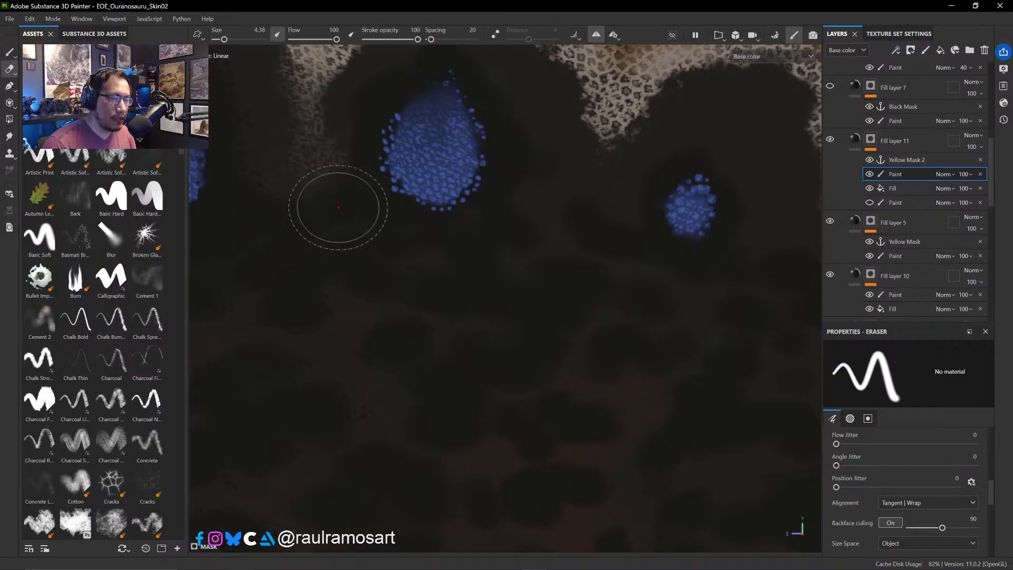
pyautogui.keyDown('ctrl'); pyautogui.moveTo(341, 188); pyautogui.dragTo(369, 188, button='right'); pyautogui.keyUp('ctrl')
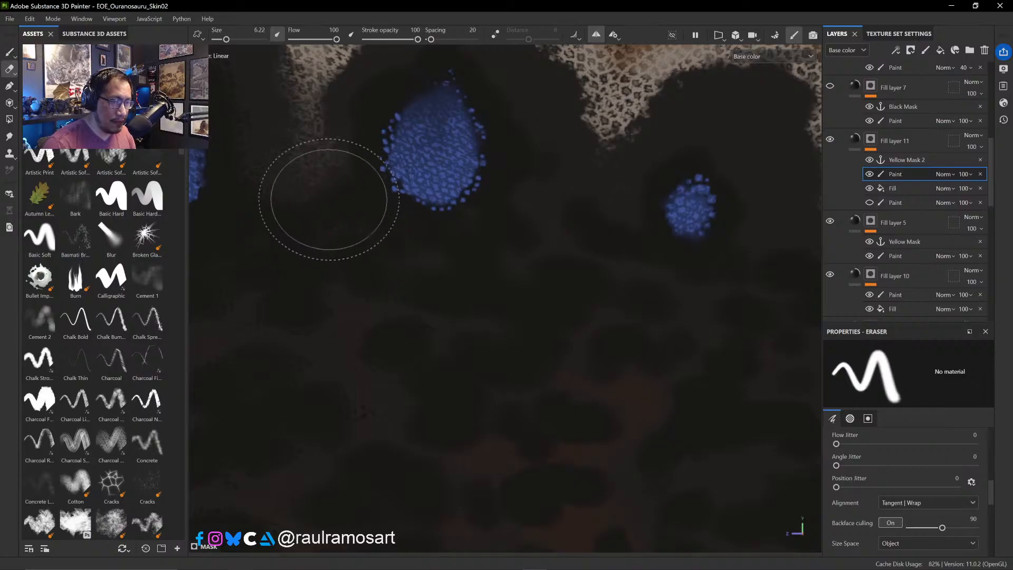
pyautogui.keyDown('alt'); pyautogui.moveTo(355, 150); pyautogui.dragTo(355, 212, button='middle'); pyautogui.keyUp('alt')
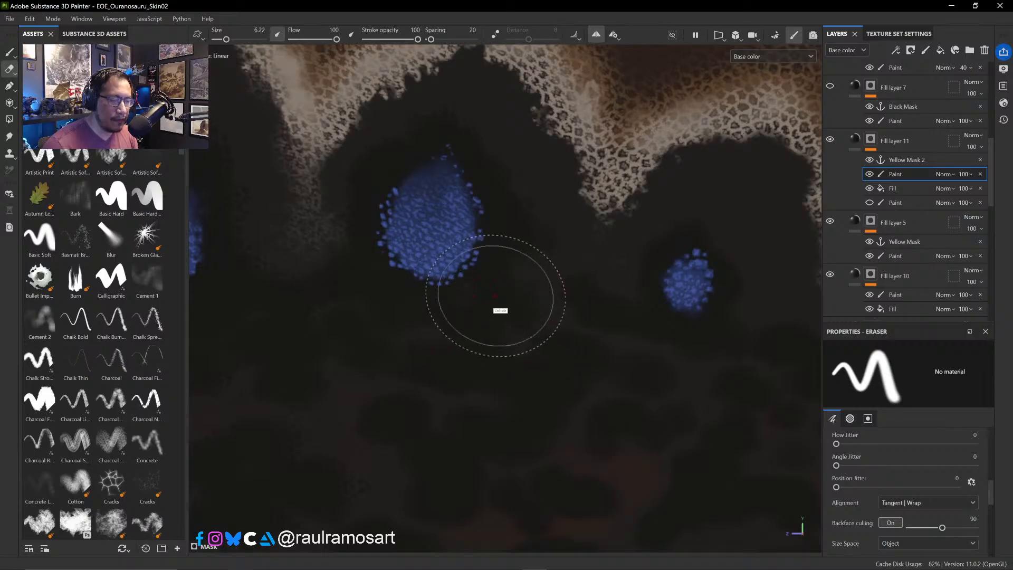
pyautogui.keyDown('ctrl'); pyautogui.keyDown('alt'); pyautogui.moveTo(544, 214); pyautogui.dragTo(384, 158); pyautogui.keyUp('alt'); pyautogui.keyUp('ctrl')
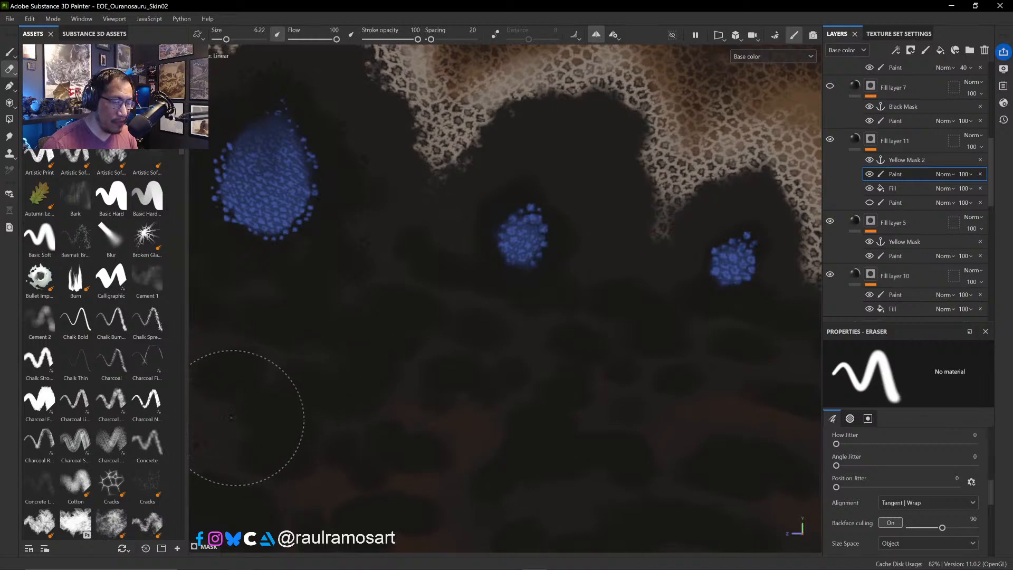
# - Erase mask paint over the dark spots and reddish gaps on the middle of the flank
pyautogui.moveTo(286, 412); pyautogui.dragTo(437, 262, button='middle')
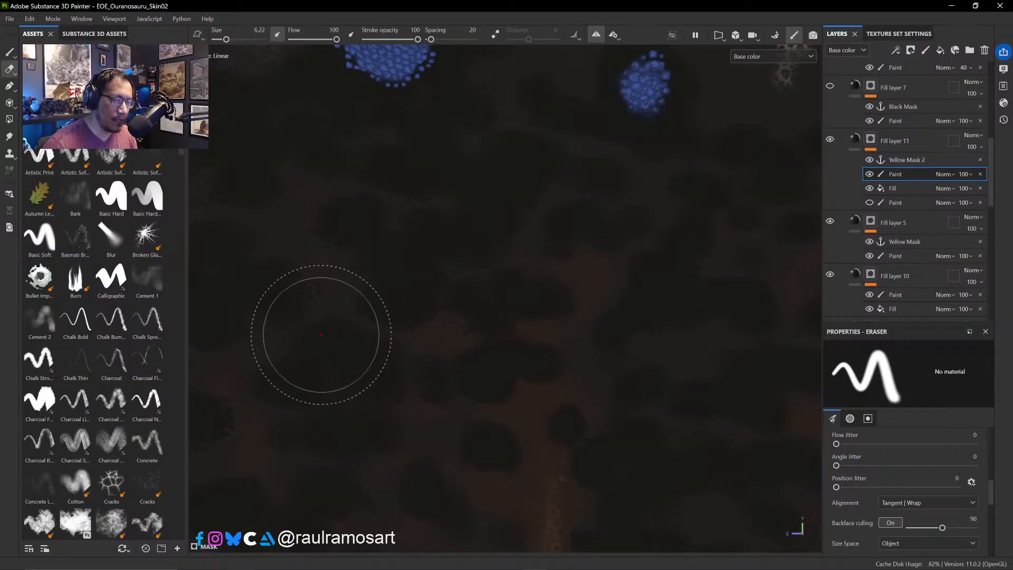
pyautogui.moveTo(321, 335); pyautogui.dragTo(312, 327)
pyautogui.moveTo(312, 361); pyautogui.dragTo(311, 359)
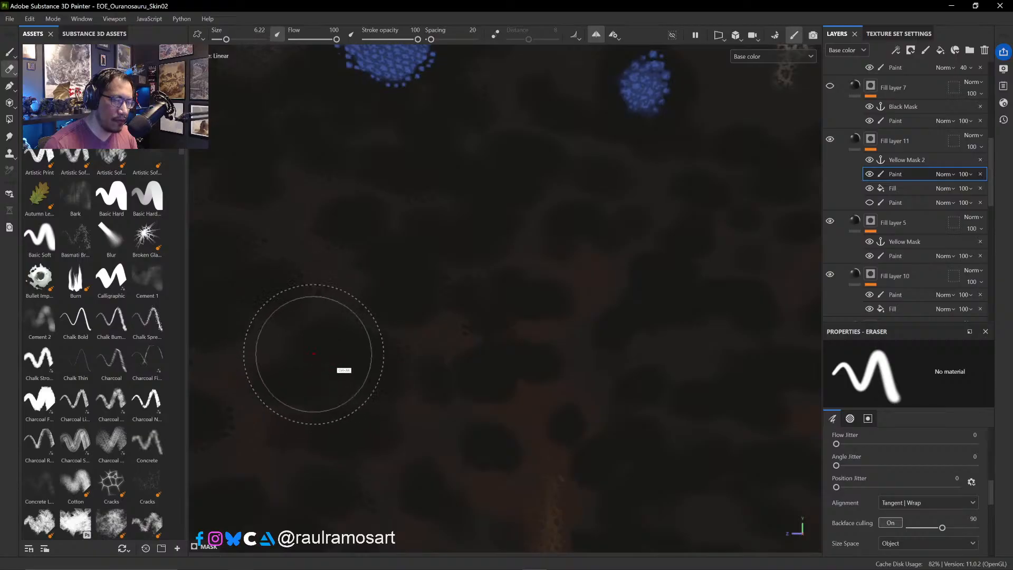
pyautogui.keyDown('alt'); pyautogui.moveTo(315, 353); pyautogui.dragTo(435, 357, button='middle'); pyautogui.keyUp('alt')
pyautogui.moveTo(444, 364); pyautogui.dragTo(435, 361)
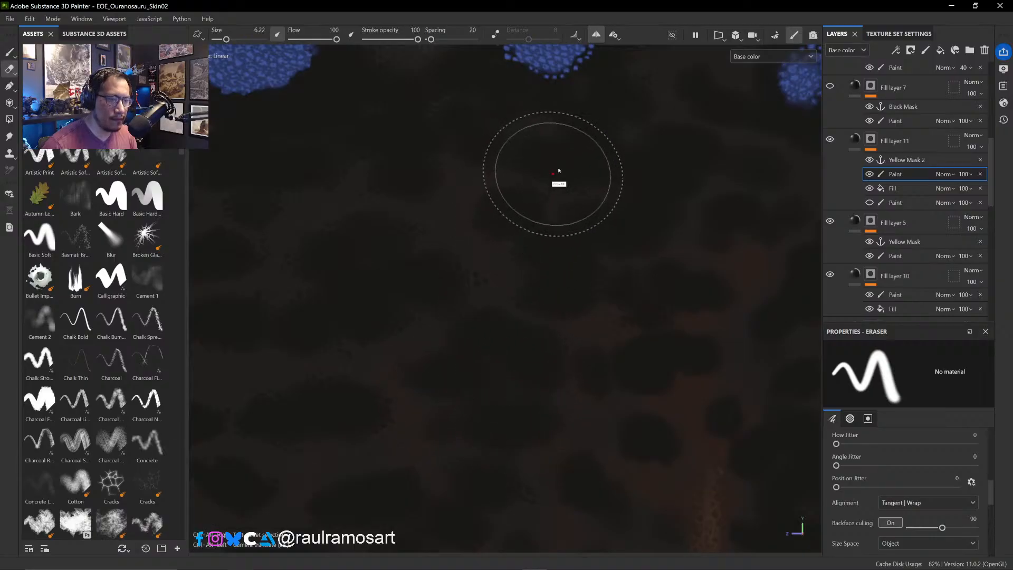
# - Erase mask paint around the dark spots at the front of the flank, above the leg's pale scales
pyautogui.keyDown('ctrl'); pyautogui.keyDown('alt'); pyautogui.moveTo(561, 166); pyautogui.dragTo(514, 214); pyautogui.keyUp('alt'); pyautogui.keyUp('ctrl')
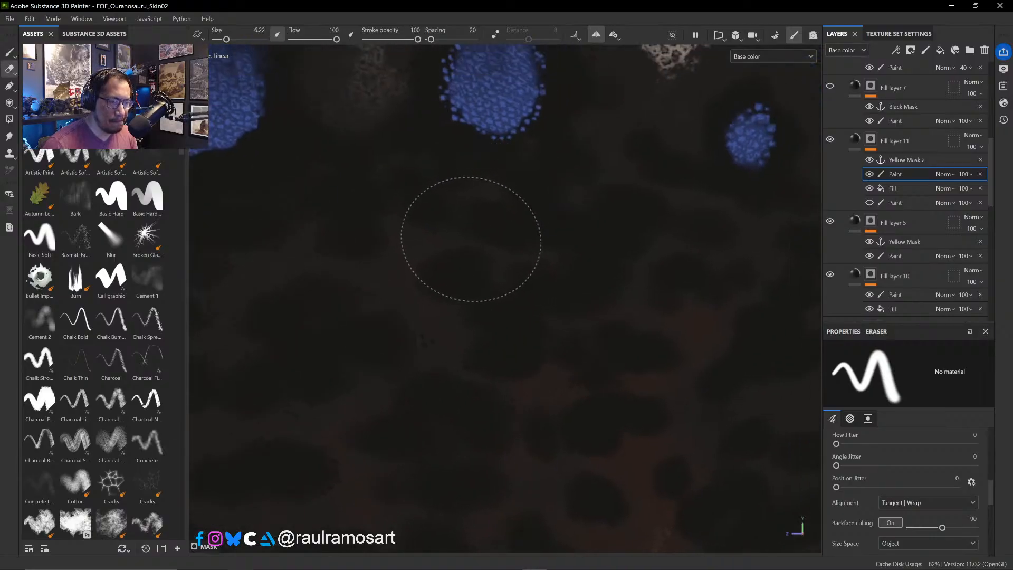
pyautogui.moveTo(495, 188)
pyautogui.keyDown('ctrl'); pyautogui.keyDown('alt'); pyautogui.mouseDown()
pyautogui.moveTo(489, 261)
pyautogui.moveTo(647, 181)
pyautogui.mouseUp(); pyautogui.keyUp('alt'); pyautogui.keyUp('ctrl')
pyautogui.keyDown('ctrl'); pyautogui.keyDown('alt'); pyautogui.moveTo(504, 332); pyautogui.dragTo(556, 244); pyautogui.keyUp('alt'); pyautogui.keyUp('ctrl')
pyautogui.keyDown('alt'); pyautogui.moveTo(557, 244); pyautogui.dragTo(491, 238, button='right'); pyautogui.keyUp('alt')
pyautogui.keyDown('ctrl'); pyautogui.keyDown('alt'); pyautogui.moveTo(419, 221); pyautogui.dragTo(509, 242); pyautogui.keyUp('alt'); pyautogui.keyUp('ctrl')
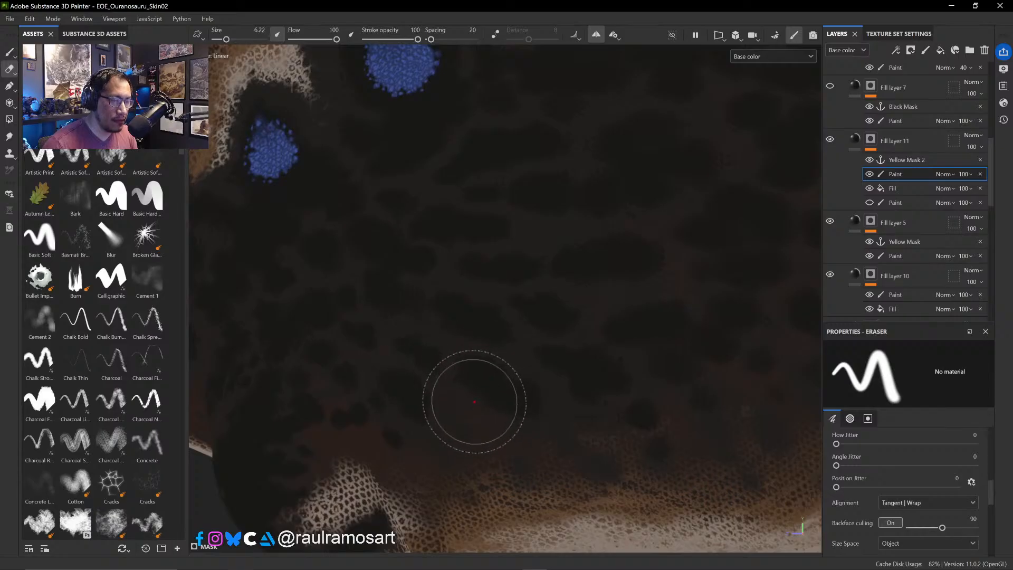
pyautogui.keyDown('alt'); pyautogui.keyDown('shift'); pyautogui.moveTo(527, 298); pyautogui.dragTo(564, 279); pyautogui.keyUp('shift'); pyautogui.keyUp('alt')
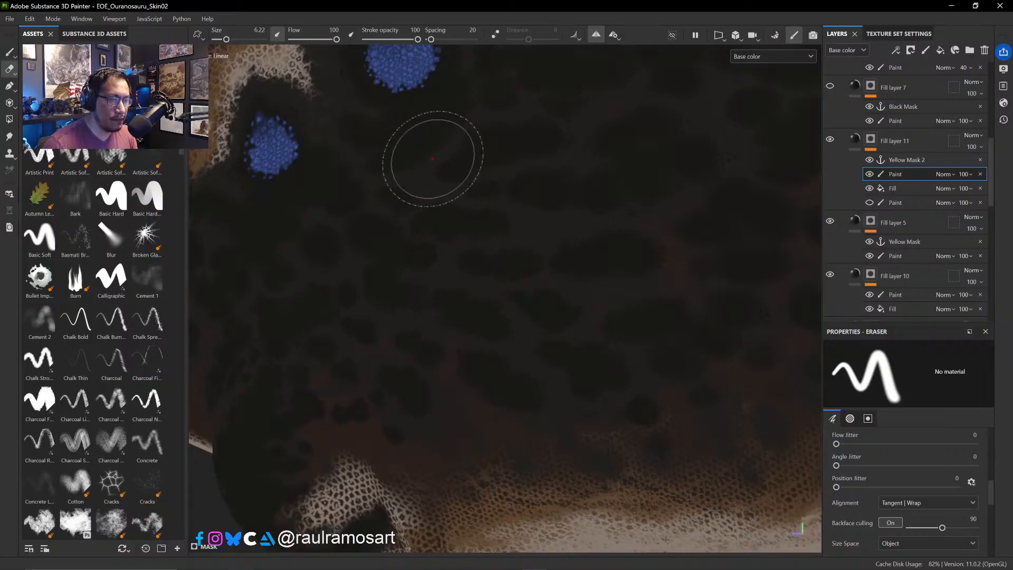
# - Erase mask paint on the rear flank's dark spots, around the top of the narrow tan scale strip
pyautogui.keyDown('ctrl'); pyautogui.keyDown('alt'); pyautogui.moveTo(479, 179); pyautogui.dragTo(396, 256); pyautogui.keyUp('alt'); pyautogui.keyUp('ctrl')
pyautogui.keyDown('ctrl'); pyautogui.keyDown('alt'); pyautogui.moveTo(508, 234); pyautogui.dragTo(405, 238); pyautogui.keyUp('alt'); pyautogui.keyUp('ctrl')
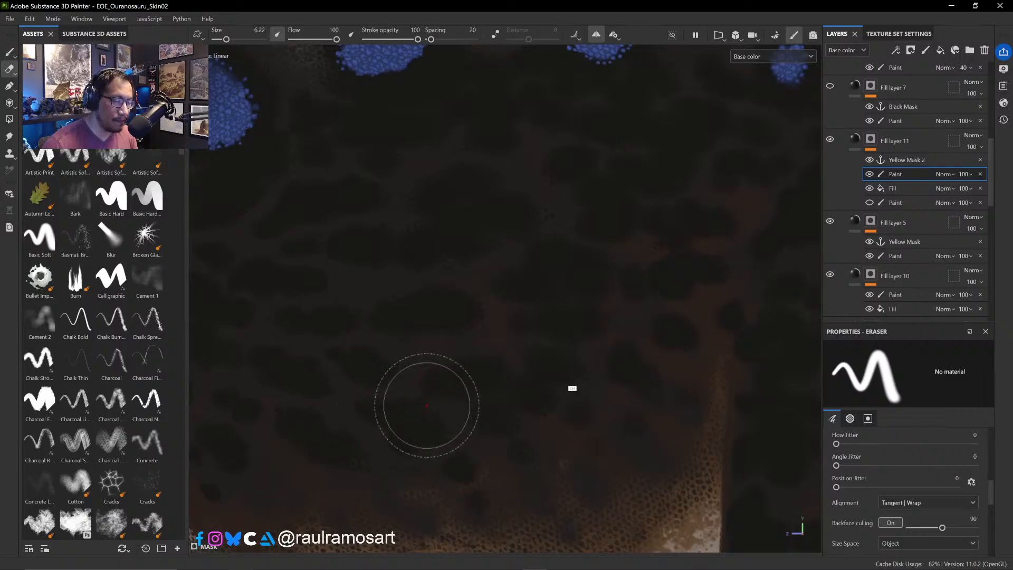
pyautogui.keyDown('alt'); pyautogui.moveTo(572, 389); pyautogui.dragTo(389, 419, button='middle'); pyautogui.keyUp('alt')
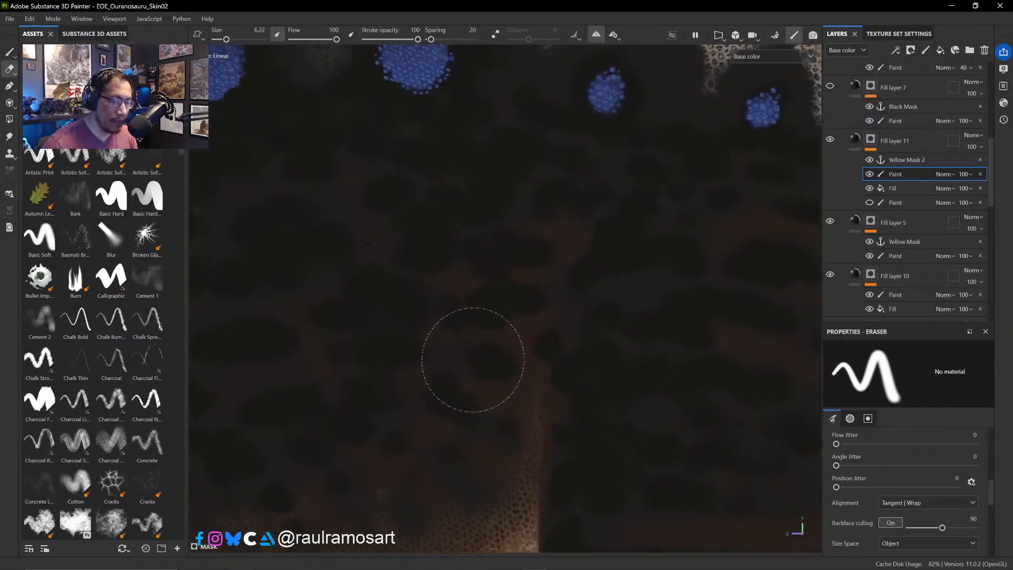
pyautogui.moveTo(473, 360)
pyautogui.mouseDown()
pyautogui.moveTo(449, 388)
pyautogui.moveTo(458, 397)
pyautogui.moveTo(428, 389)
pyautogui.mouseUp()
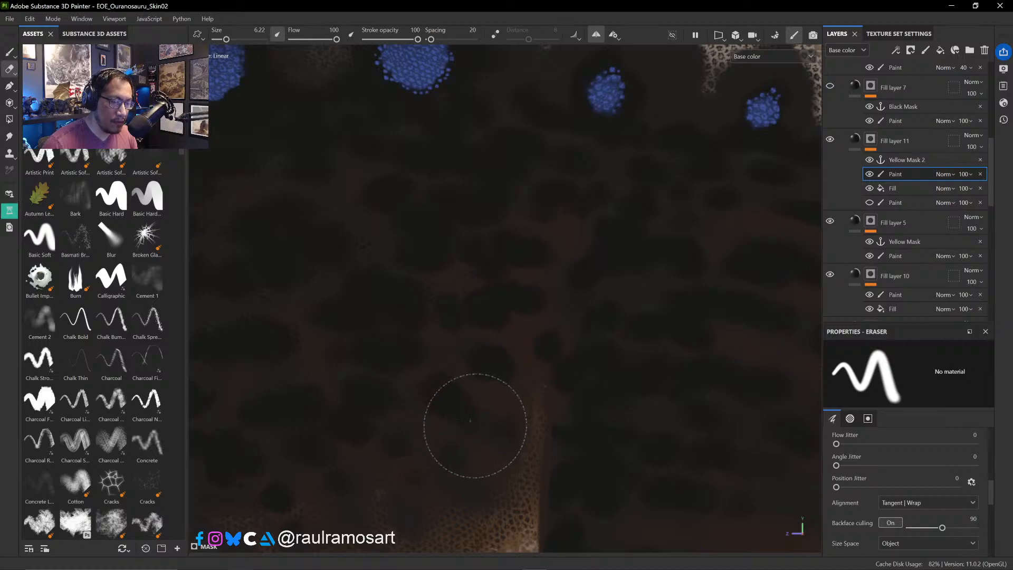
pyautogui.moveTo(464, 315)
pyautogui.mouseDown()
pyautogui.moveTo(480, 324)
pyautogui.moveTo(539, 305)
pyautogui.mouseUp()
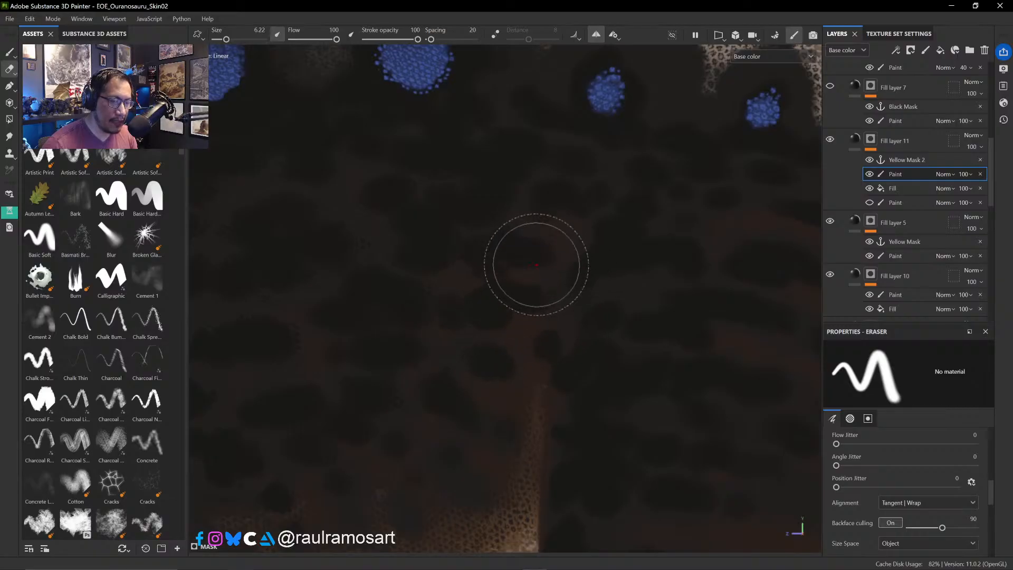
pyautogui.moveTo(549, 247)
pyautogui.mouseDown()
pyautogui.moveTo(508, 237)
pyautogui.moveTo(534, 212)
pyautogui.moveTo(479, 301)
pyautogui.mouseUp()
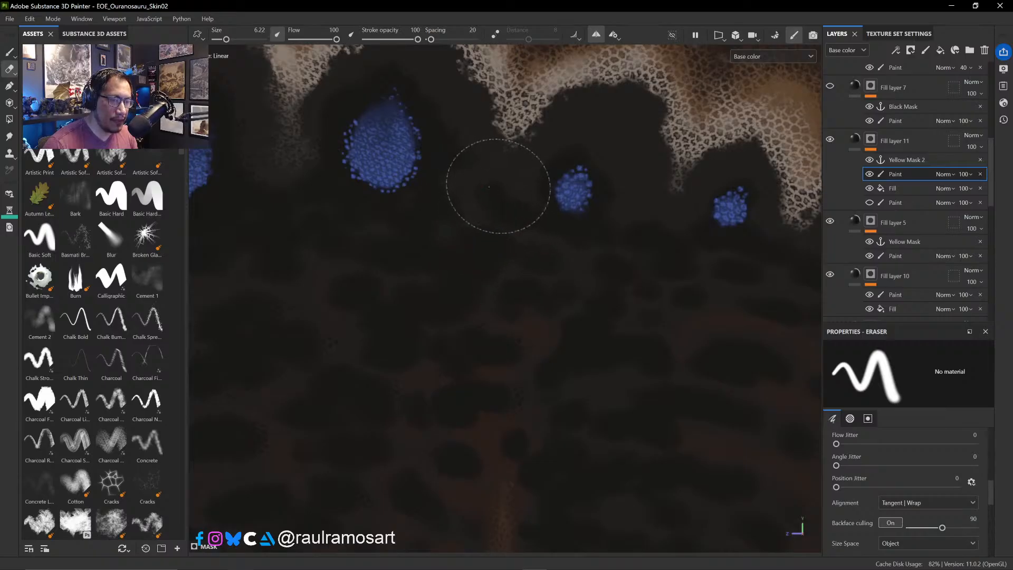
# - Erase mask paint around and between the blue spots below the pale zigzag band, using the eraser at size 7.55
pyautogui.keyDown('ctrl'); pyautogui.keyDown('alt'); pyautogui.moveTo(530, 219); pyautogui.dragTo(487, 296); pyautogui.keyUp('alt'); pyautogui.keyUp('ctrl')
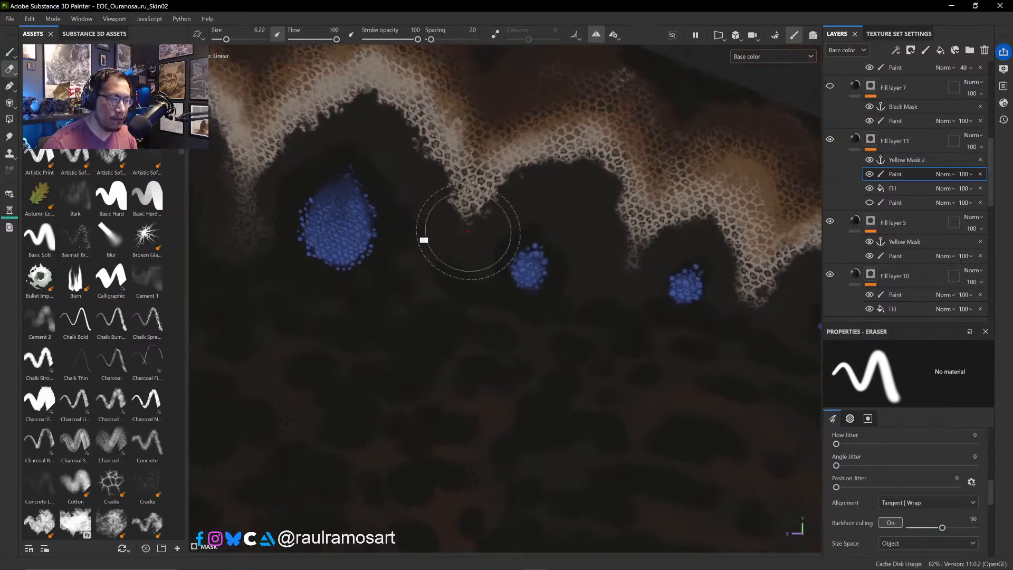
pyautogui.keyDown('ctrl'); pyautogui.moveTo(378, 163); pyautogui.dragTo(398, 163, button='right'); pyautogui.keyUp('ctrl')
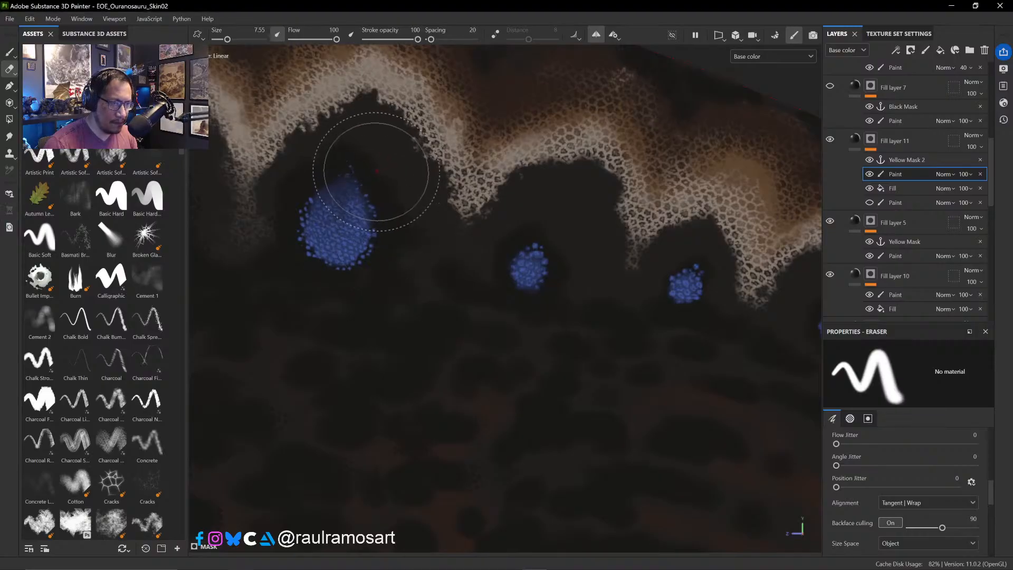
pyautogui.moveTo(365, 160)
pyautogui.mouseDown()
pyautogui.moveTo(361, 136)
pyautogui.moveTo(361, 153)
pyautogui.moveTo(302, 167)
pyautogui.moveTo(413, 239)
pyautogui.moveTo(401, 227)
pyautogui.mouseUp()
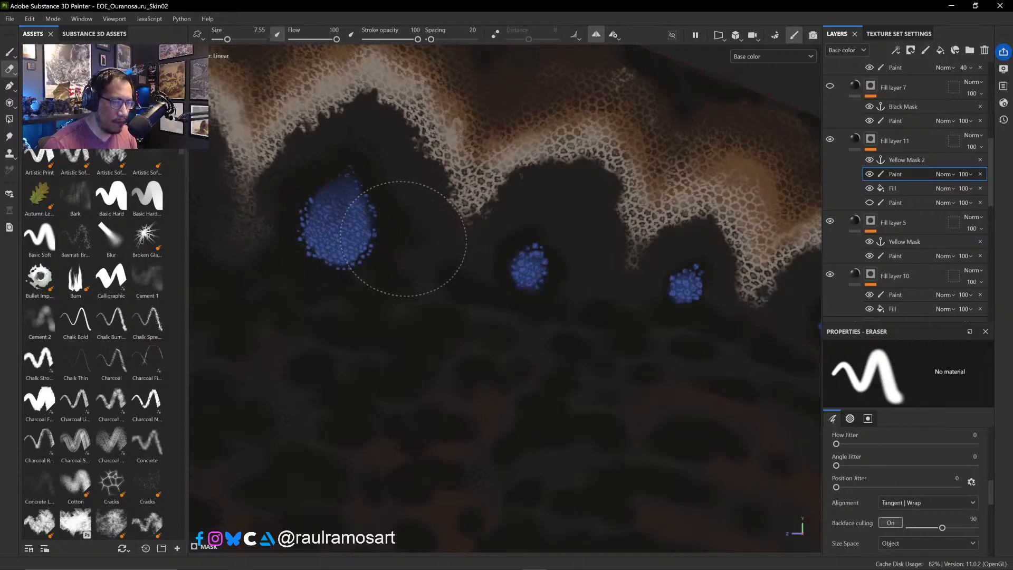
pyautogui.moveTo(465, 261)
pyautogui.mouseDown()
pyautogui.moveTo(494, 280)
pyautogui.moveTo(498, 257)
pyautogui.moveTo(535, 230)
pyautogui.moveTo(589, 253)
pyautogui.moveTo(428, 308)
pyautogui.mouseUp()
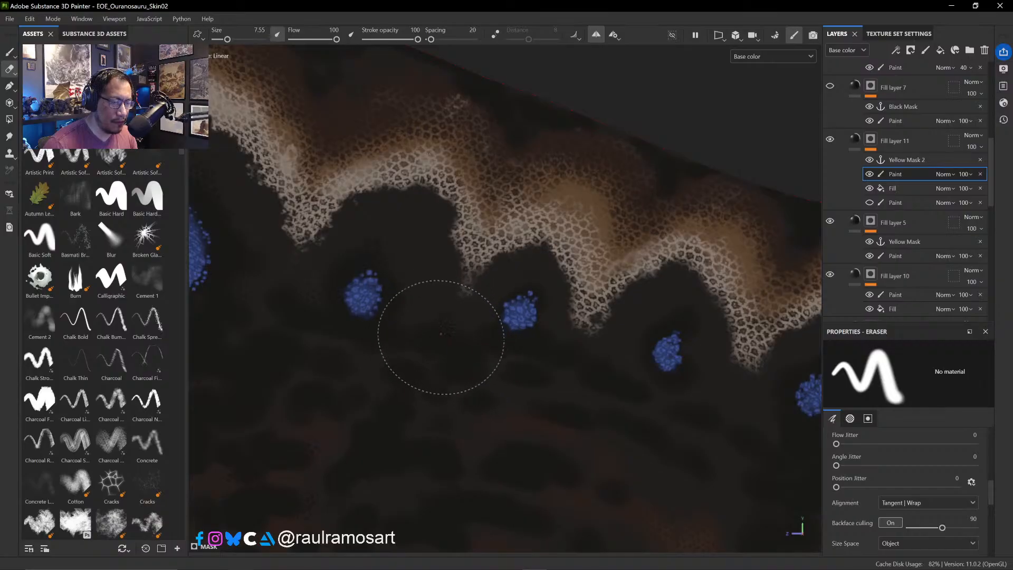
pyautogui.moveTo(439, 332)
pyautogui.mouseDown()
pyautogui.moveTo(427, 352)
pyautogui.moveTo(381, 372)
pyautogui.moveTo(395, 380)
pyautogui.moveTo(361, 355)
pyautogui.moveTo(353, 366)
pyautogui.moveTo(330, 338)
pyautogui.moveTo(321, 371)
pyautogui.moveTo(294, 386)
pyautogui.moveTo(296, 399)
pyautogui.moveTo(362, 385)
pyautogui.moveTo(333, 385)
pyautogui.moveTo(327, 407)
pyautogui.moveTo(332, 418)
pyautogui.moveTo(364, 398)
pyautogui.moveTo(371, 425)
pyautogui.mouseUp()
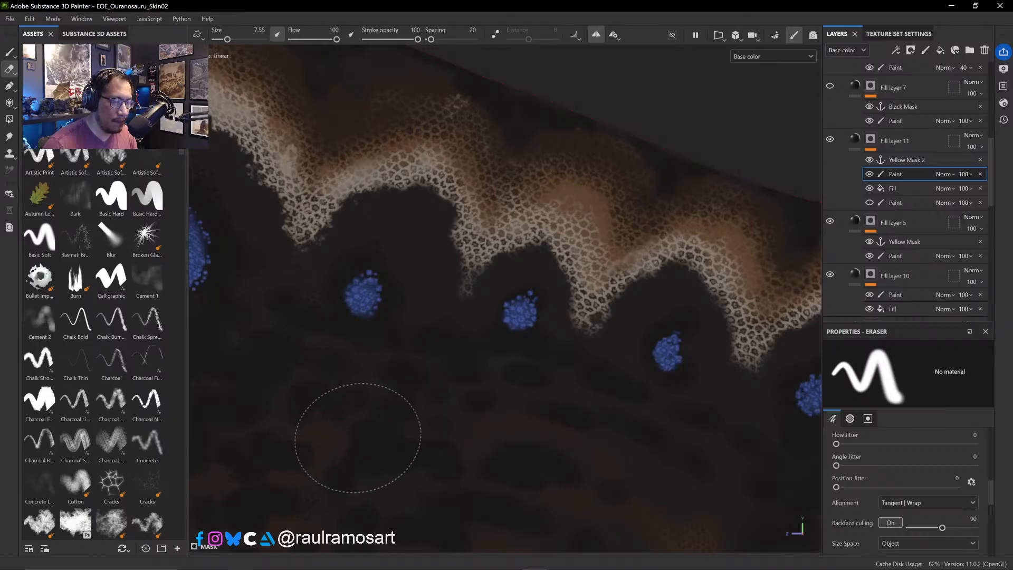
# - Erase mask paint around the small rear blue spots and the dark skin beneath them, reducing the eraser to size 5.51
pyautogui.moveTo(340, 472)
pyautogui.mouseDown()
pyautogui.moveTo(351, 482)
pyautogui.moveTo(321, 497)
pyautogui.moveTo(367, 463)
pyautogui.moveTo(385, 484)
pyautogui.moveTo(373, 475)
pyautogui.moveTo(427, 461)
pyautogui.moveTo(431, 479)
pyautogui.moveTo(443, 473)
pyautogui.moveTo(418, 425)
pyautogui.moveTo(437, 440)
pyautogui.moveTo(429, 394)
pyautogui.moveTo(508, 403)
pyautogui.mouseUp()
pyautogui.moveTo(508, 403)
pyautogui.keyDown('alt'); pyautogui.mouseDown(button='middle')
pyautogui.moveTo(550, 290)
pyautogui.moveTo(587, 303)
pyautogui.moveTo(546, 295)
pyautogui.mouseUp(button='middle'); pyautogui.keyUp('alt')
pyautogui.moveTo(546, 294)
pyautogui.mouseDown()
pyautogui.moveTo(450, 174)
pyautogui.moveTo(445, 208)
pyautogui.moveTo(463, 188)
pyautogui.moveTo(475, 202)
pyautogui.moveTo(457, 228)
pyautogui.moveTo(475, 274)
pyautogui.mouseUp()
pyautogui.keyDown('alt'); pyautogui.moveTo(546, 293); pyautogui.dragTo(436, 301, button='middle'); pyautogui.keyUp('alt')
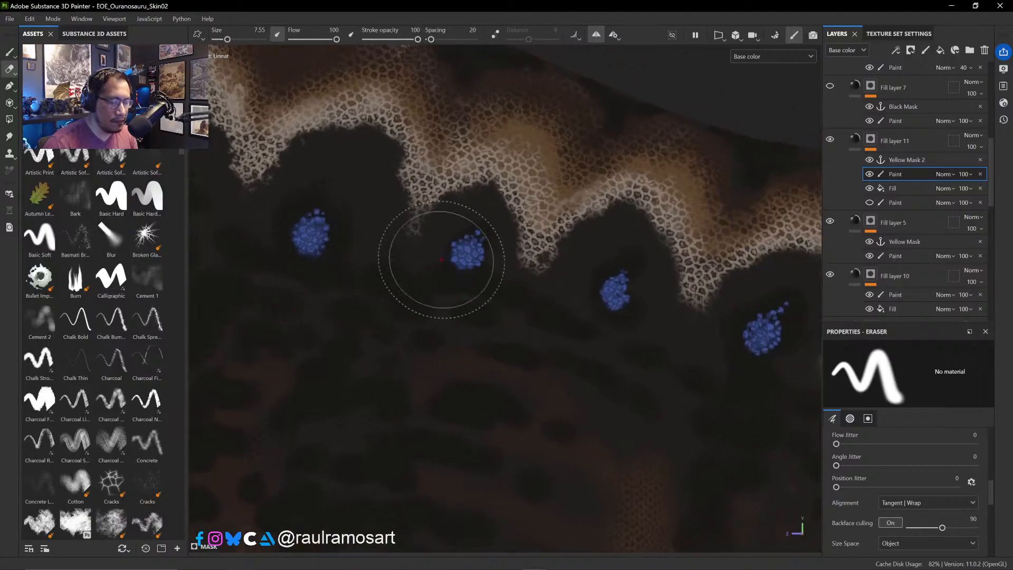
pyautogui.keyDown('ctrl'); pyautogui.moveTo(442, 259); pyautogui.dragTo(422, 260, button='right'); pyautogui.keyUp('ctrl')
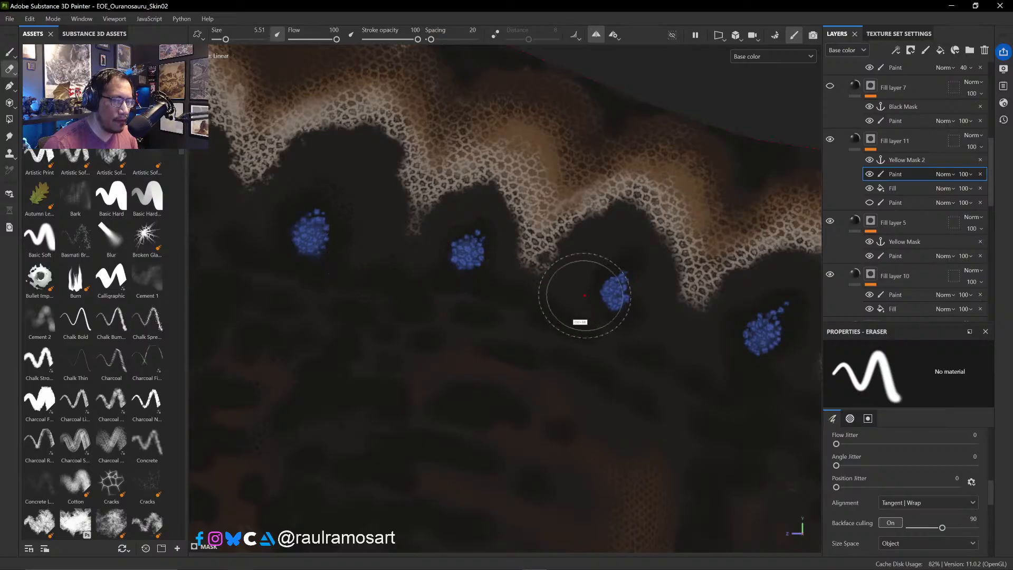
pyautogui.keyDown('alt'); pyautogui.moveTo(581, 324); pyautogui.dragTo(449, 309); pyautogui.keyUp('alt')
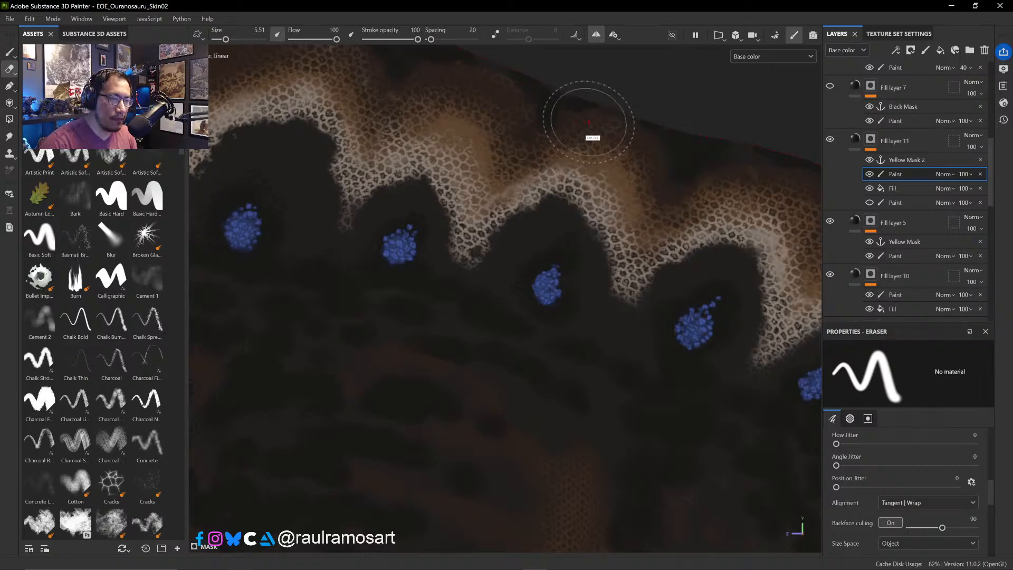
# - Erase mask paint along the dark back ridge above the rear and middle peaks of the pale zigzag band
pyautogui.keyDown('alt'); pyautogui.moveTo(649, 79); pyautogui.dragTo(746, 260, button='middle'); pyautogui.keyUp('alt')
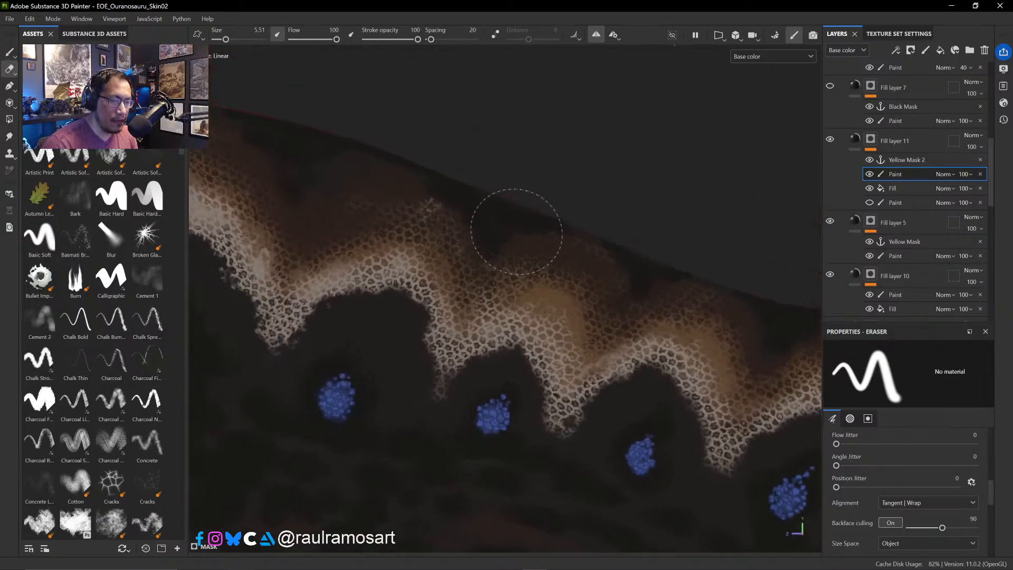
pyautogui.moveTo(528, 241); pyautogui.dragTo(546, 231)
pyautogui.moveTo(418, 170); pyautogui.dragTo(426, 178)
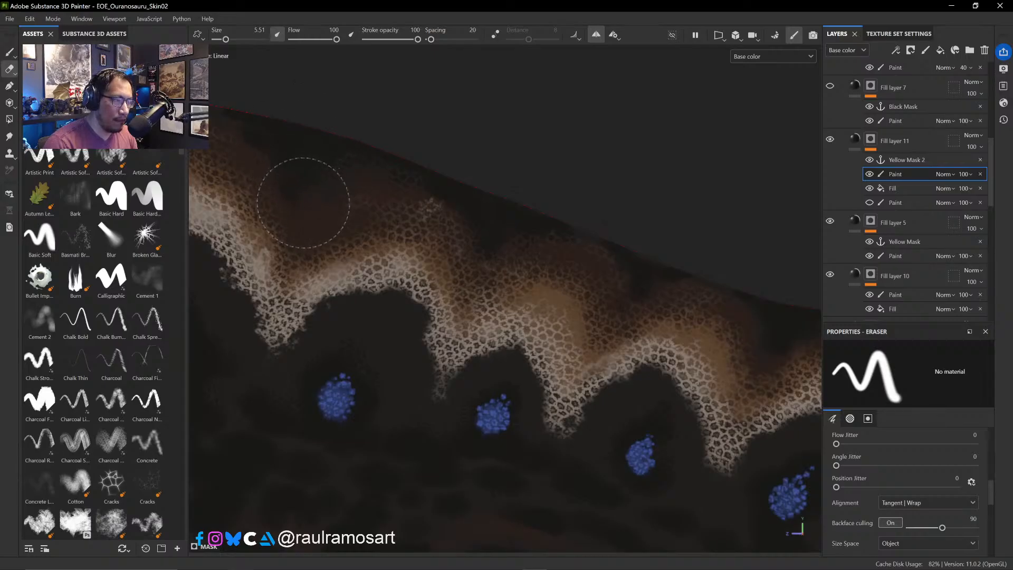
pyautogui.scroll(2, 412, 232)
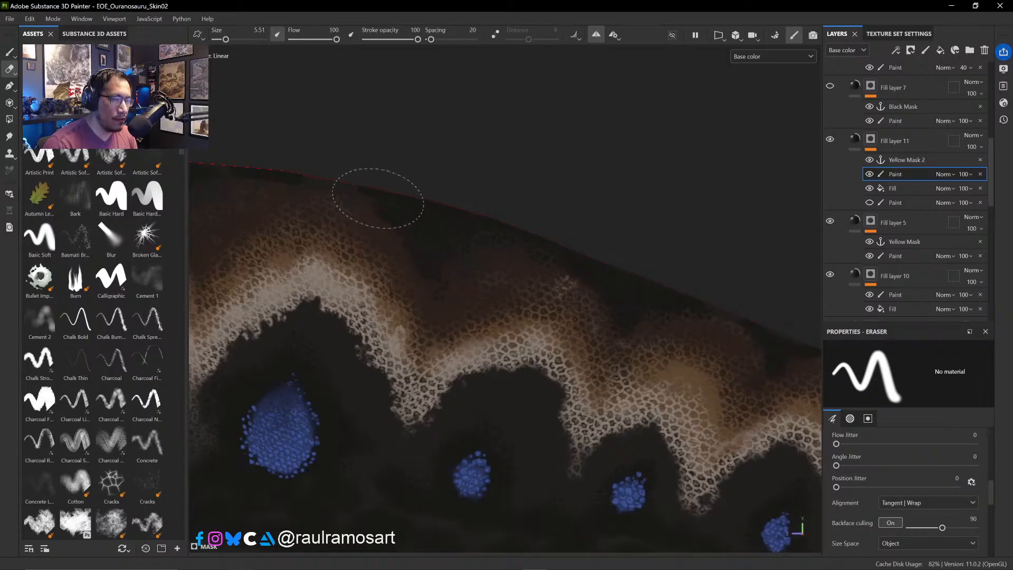
pyautogui.moveTo(376, 164)
pyautogui.keyDown('alt'); pyautogui.mouseDown()
pyautogui.moveTo(550, 197)
pyautogui.moveTo(493, 216)
pyautogui.moveTo(411, 211)
pyautogui.mouseUp(); pyautogui.keyUp('alt')
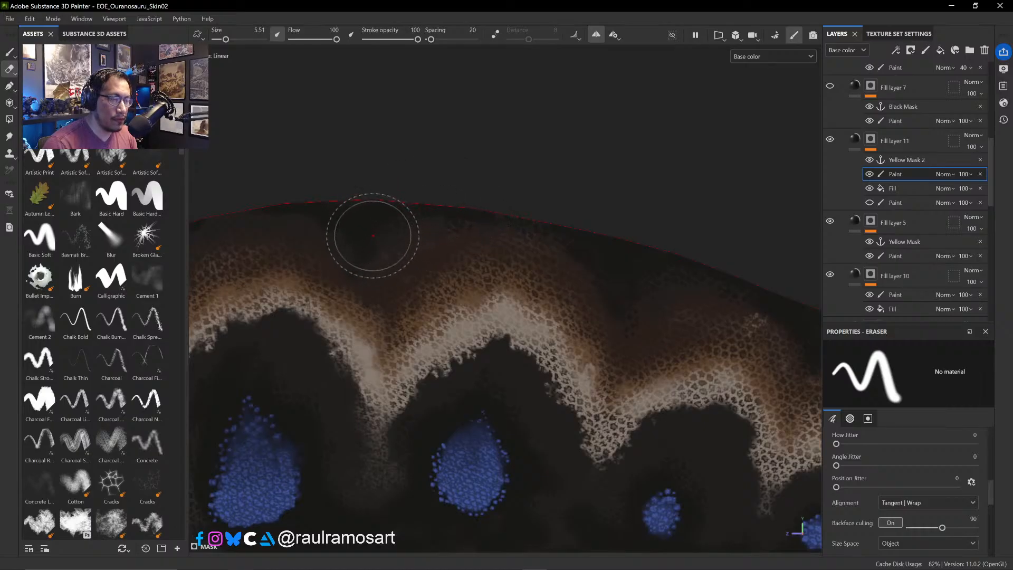
pyautogui.moveTo(356, 243); pyautogui.dragTo(359, 265)
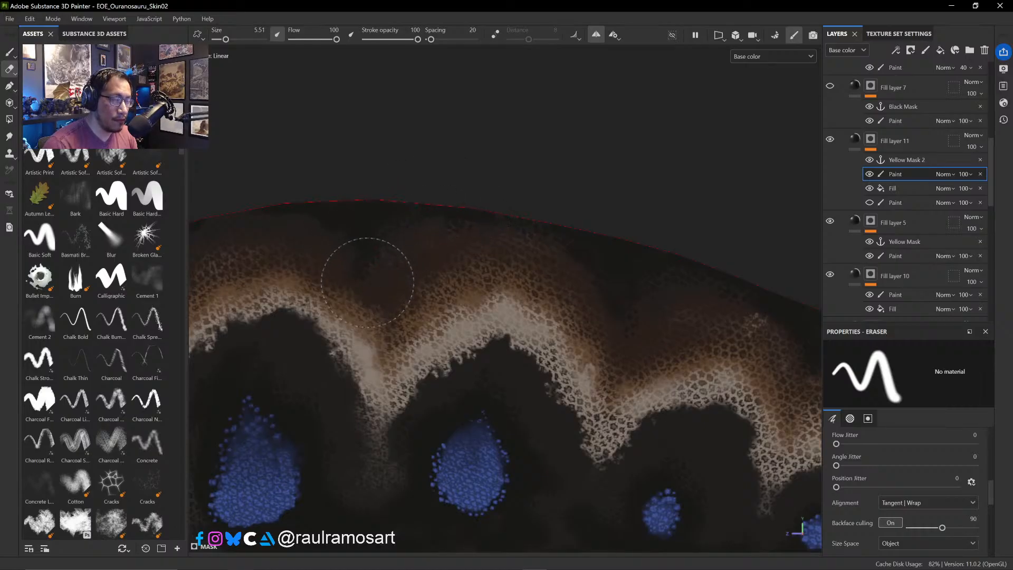
# - Erase mask paint along the front curve of the back ridge, outside the brown edge of the pale zigzag band
pyautogui.keyDown('ctrl'); pyautogui.keyDown('alt'); pyautogui.moveTo(354, 187); pyautogui.dragTo(578, 213); pyautogui.keyUp('alt'); pyautogui.keyUp('ctrl')
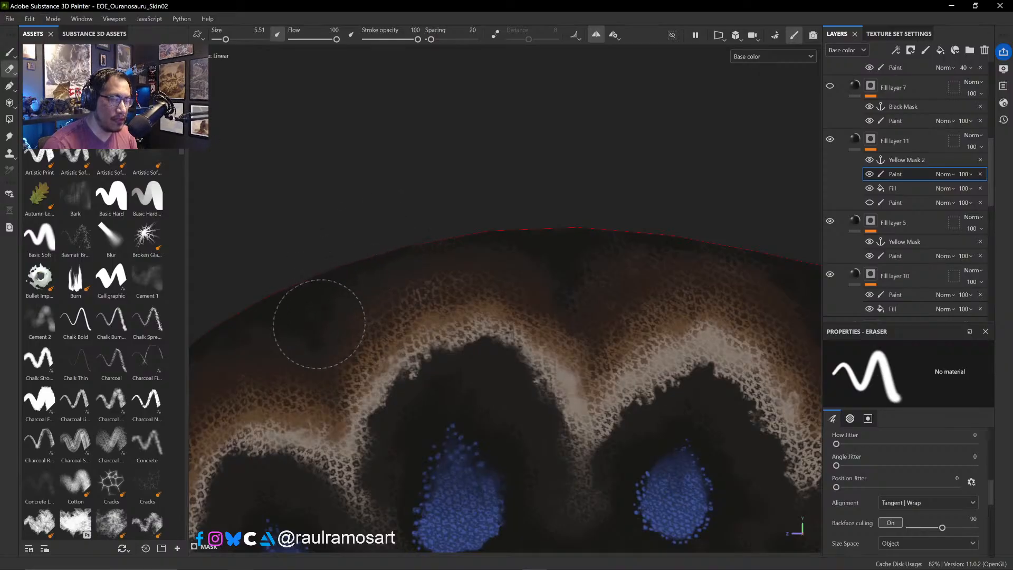
pyautogui.moveTo(323, 351)
pyautogui.keyDown('ctrl'); pyautogui.keyDown('alt'); pyautogui.mouseDown()
pyautogui.moveTo(495, 296)
pyautogui.moveTo(479, 255)
pyautogui.mouseUp(); pyautogui.keyUp('alt'); pyautogui.keyUp('ctrl')
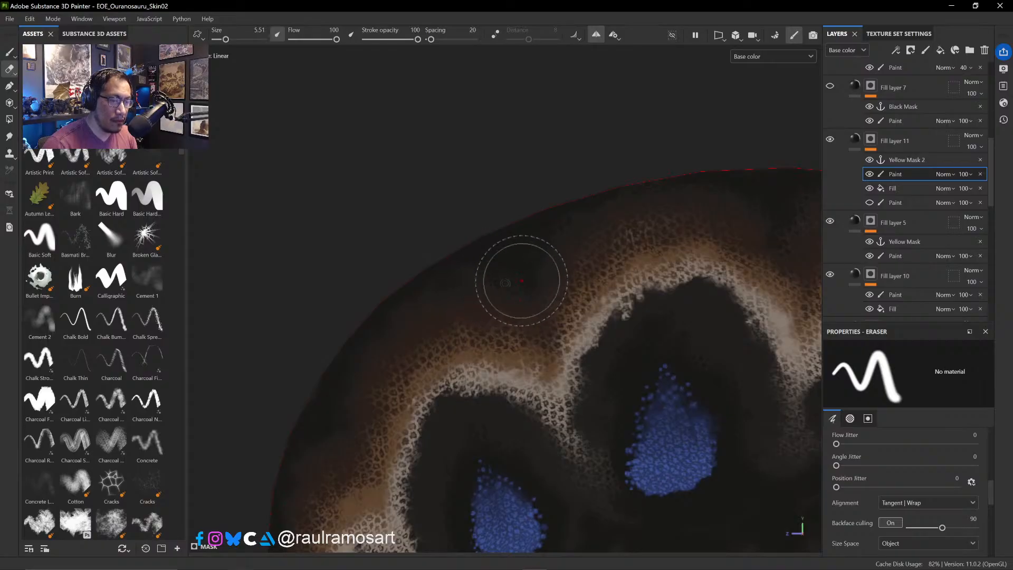
pyautogui.moveTo(487, 282); pyautogui.dragTo(421, 289)
pyautogui.moveTo(424, 297)
pyautogui.mouseDown()
pyautogui.moveTo(387, 320)
pyautogui.moveTo(386, 309)
pyautogui.moveTo(353, 350)
pyautogui.moveTo(354, 369)
pyautogui.mouseUp()
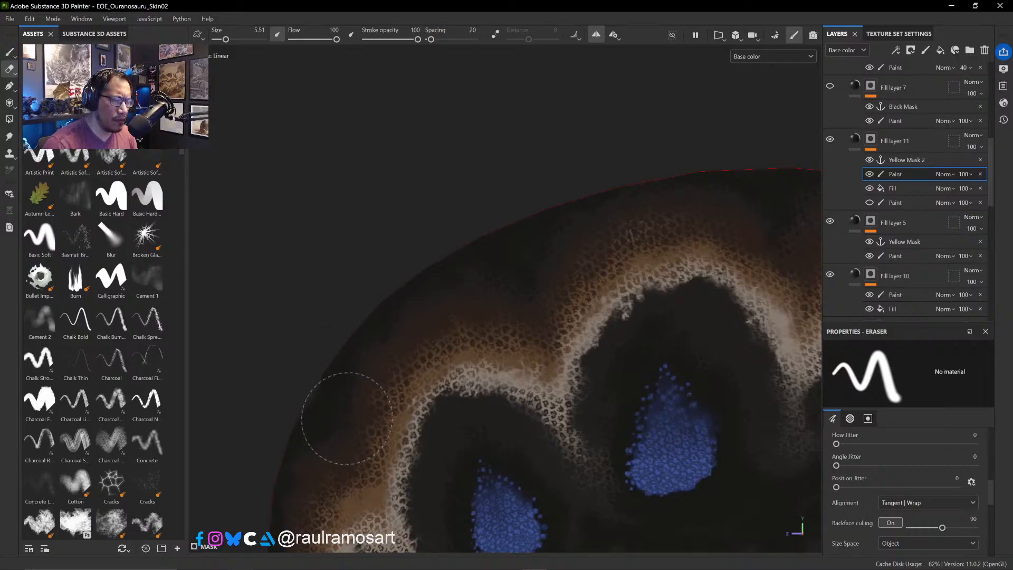
pyautogui.moveTo(355, 418)
pyautogui.mouseDown()
pyautogui.moveTo(328, 423)
pyautogui.moveTo(317, 441)
pyautogui.mouseUp()
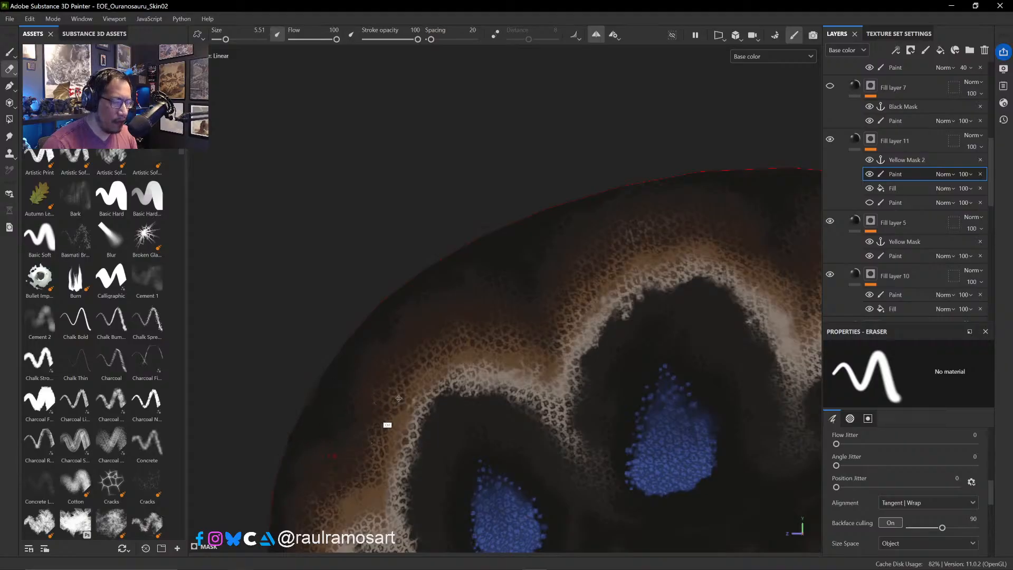
pyautogui.keyDown('ctrl'); pyautogui.keyDown('alt'); pyautogui.moveTo(399, 398); pyautogui.dragTo(531, 292); pyautogui.keyUp('alt'); pyautogui.keyUp('ctrl')
pyautogui.moveTo(454, 337)
pyautogui.mouseDown()
pyautogui.moveTo(419, 350)
pyautogui.moveTo(452, 280)
pyautogui.moveTo(421, 372)
pyautogui.moveTo(432, 370)
pyautogui.moveTo(419, 411)
pyautogui.moveTo(462, 285)
pyautogui.mouseUp()
# - Erase mask paint around the small front blue spot and the dark skin beside the neighbouring larger blue spot
pyautogui.keyDown('ctrl'); pyautogui.keyDown('alt'); pyautogui.moveTo(467, 322); pyautogui.dragTo(420, 414); pyautogui.keyUp('alt'); pyautogui.keyUp('ctrl')
pyautogui.moveTo(413, 470)
pyautogui.keyDown('ctrl'); pyautogui.keyDown('alt'); pyautogui.mouseDown()
pyautogui.moveTo(466, 321)
pyautogui.moveTo(456, 340)
pyautogui.mouseUp(); pyautogui.keyUp('alt'); pyautogui.keyUp('ctrl')
pyautogui.keyDown('ctrl'); pyautogui.keyDown('alt'); pyautogui.moveTo(534, 310); pyautogui.dragTo(414, 264); pyautogui.keyUp('alt'); pyautogui.keyUp('ctrl')
pyautogui.keyDown('ctrl'); pyautogui.keyDown('alt'); pyautogui.moveTo(498, 271); pyautogui.dragTo(434, 258); pyautogui.keyUp('alt'); pyautogui.keyUp('ctrl')
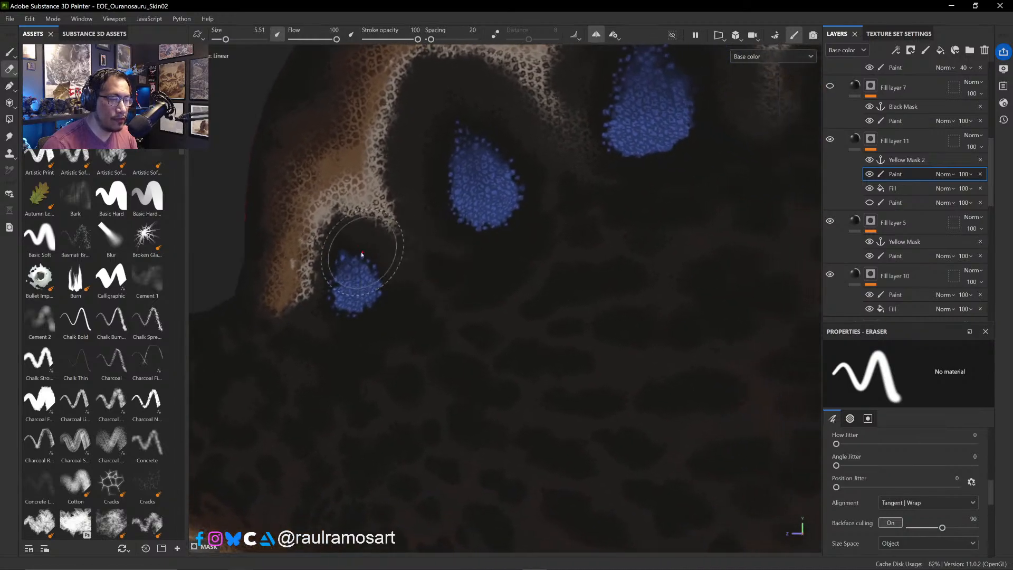
pyautogui.moveTo(362, 255); pyautogui.dragTo(359, 252)
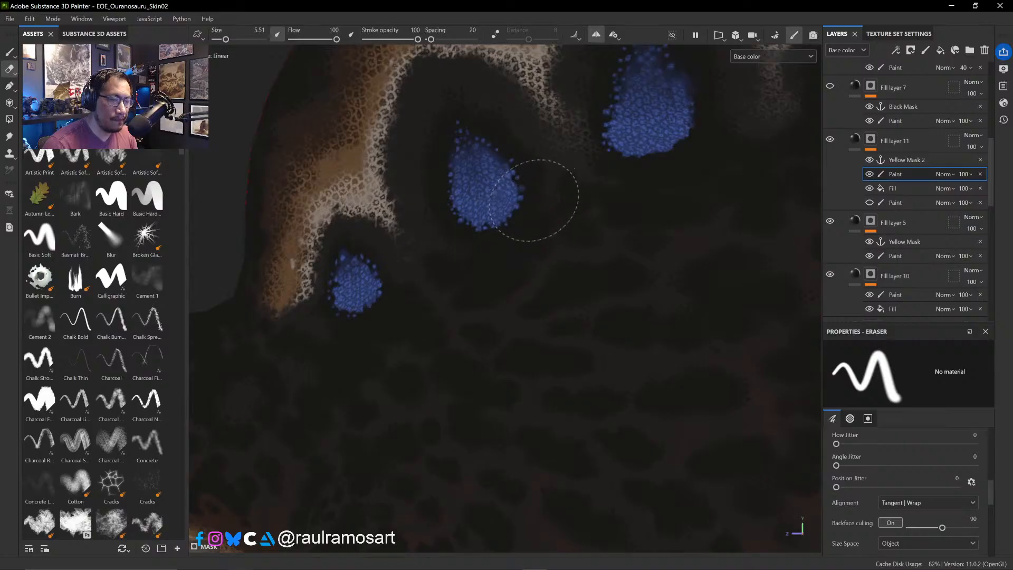
pyautogui.keyDown('alt'); pyautogui.moveTo(520, 232); pyautogui.dragTo(438, 249, button='middle'); pyautogui.keyUp('alt')
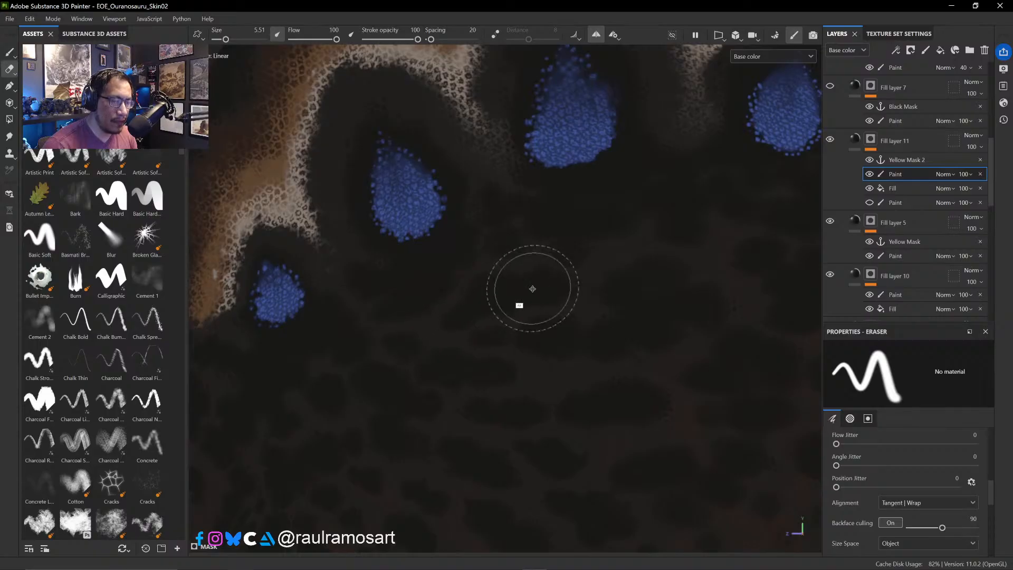
# - Erase mask paint on the dark spots below the row of blue spots, down the flank to the tan scale strip
pyautogui.keyDown('alt'); pyautogui.moveTo(525, 298); pyautogui.dragTo(388, 290); pyautogui.keyUp('alt')
pyautogui.keyDown('alt'); pyautogui.moveTo(519, 308); pyautogui.dragTo(394, 322, button='middle'); pyautogui.keyUp('alt')
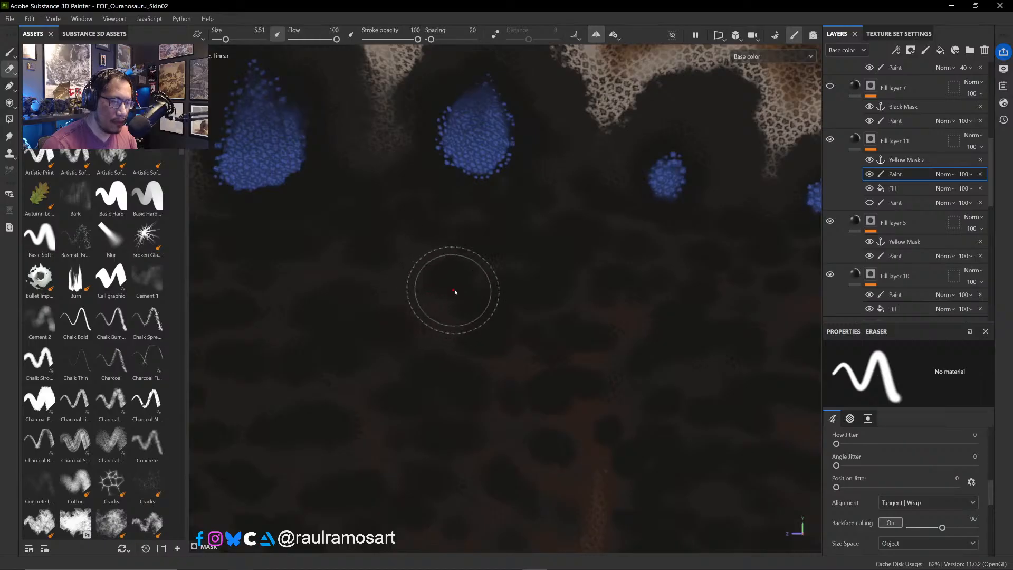
pyautogui.keyDown('alt'); pyautogui.moveTo(452, 290); pyautogui.dragTo(394, 272, button='middle'); pyautogui.keyUp('alt')
pyautogui.moveTo(394, 271)
pyautogui.keyDown('alt'); pyautogui.mouseDown()
pyautogui.moveTo(606, 317)
pyautogui.moveTo(486, 283)
pyautogui.mouseUp(); pyautogui.keyUp('alt')
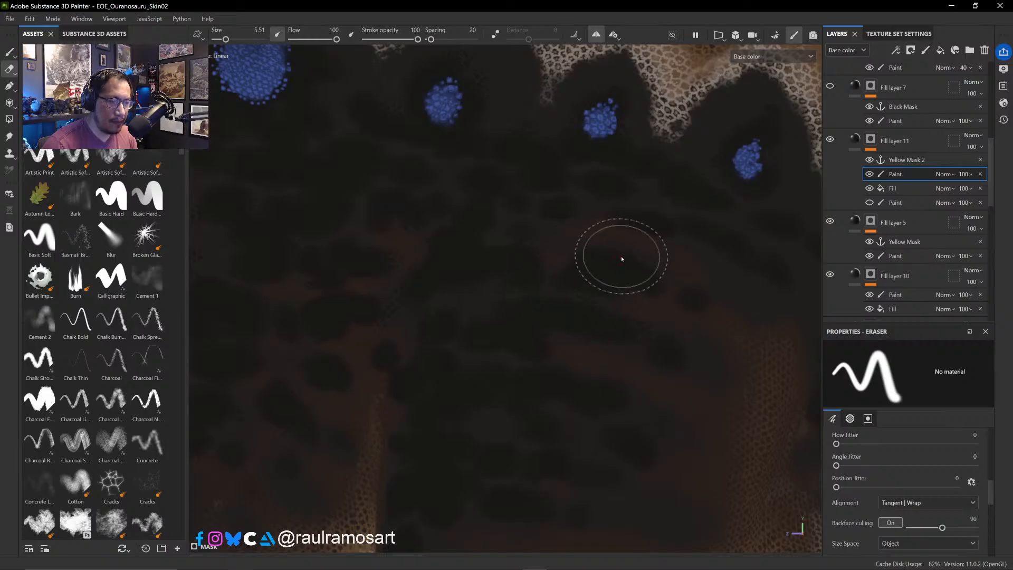
pyautogui.moveTo(622, 259)
pyautogui.mouseDown()
pyautogui.moveTo(577, 255)
pyautogui.moveTo(622, 258)
pyautogui.moveTo(654, 277)
pyautogui.mouseUp()
pyautogui.keyDown('alt'); pyautogui.moveTo(646, 349); pyautogui.dragTo(622, 265, button='middle'); pyautogui.keyUp('alt')
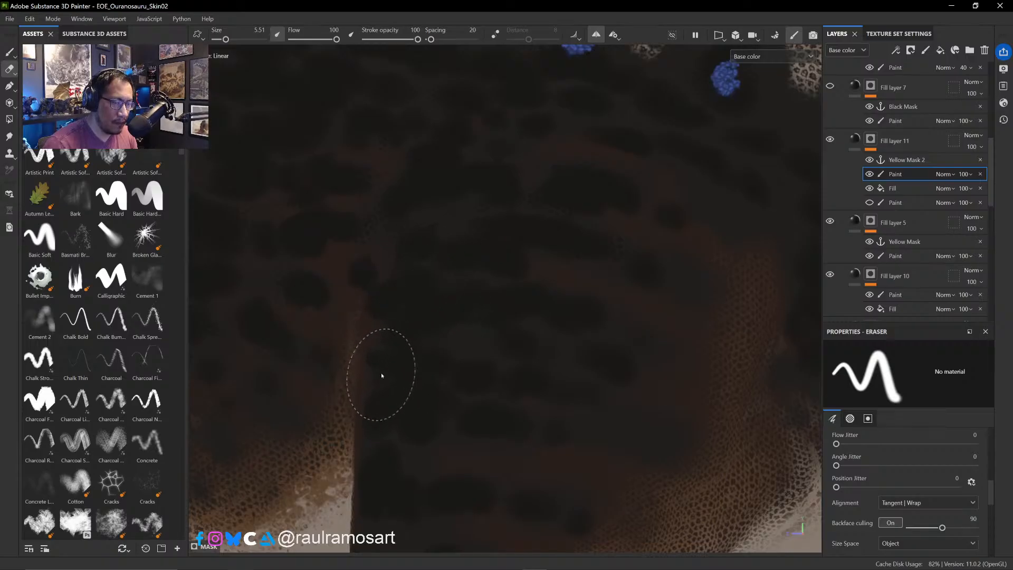
pyautogui.keyDown('ctrl'); pyautogui.keyDown('alt'); pyautogui.moveTo(445, 385); pyautogui.dragTo(479, 310); pyautogui.keyUp('alt'); pyautogui.keyUp('ctrl')
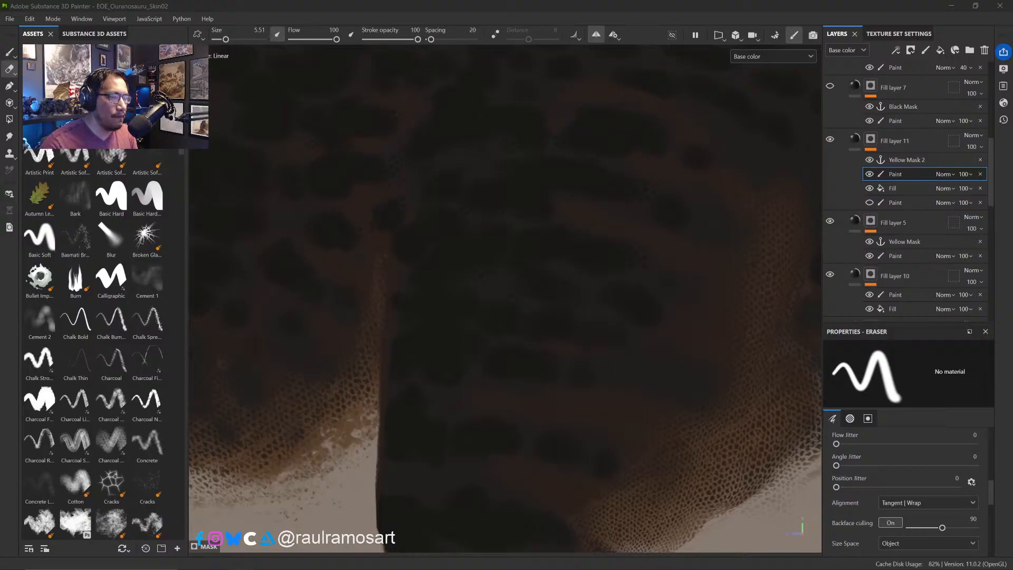
# - Bring the screen annotation toolbar over the viewport and sketch a blue rectangular frame across the flank with the pen
pyautogui.hotkey('alt', 'Tab')
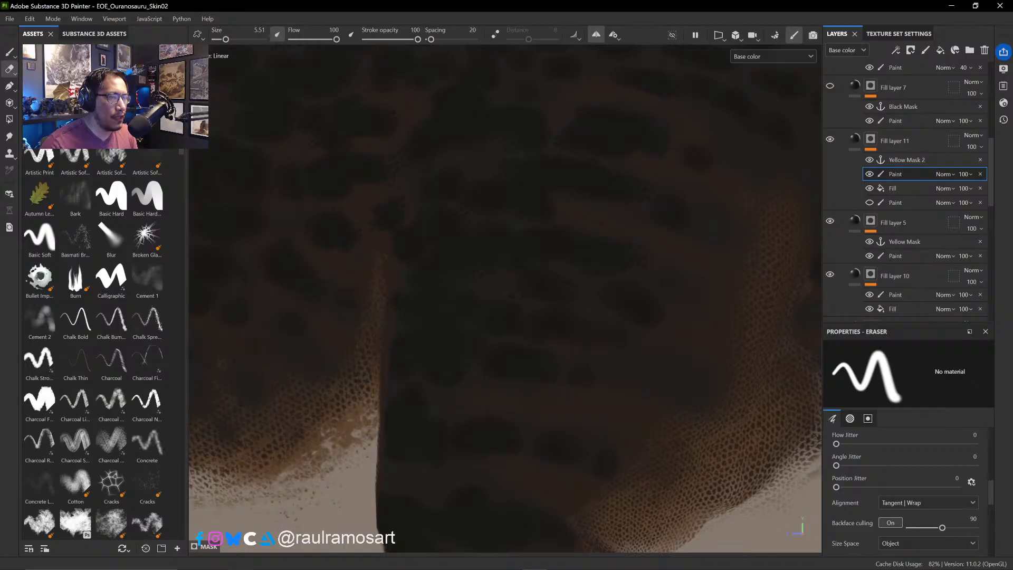
pyautogui.hotkey('alt', 'Tab')
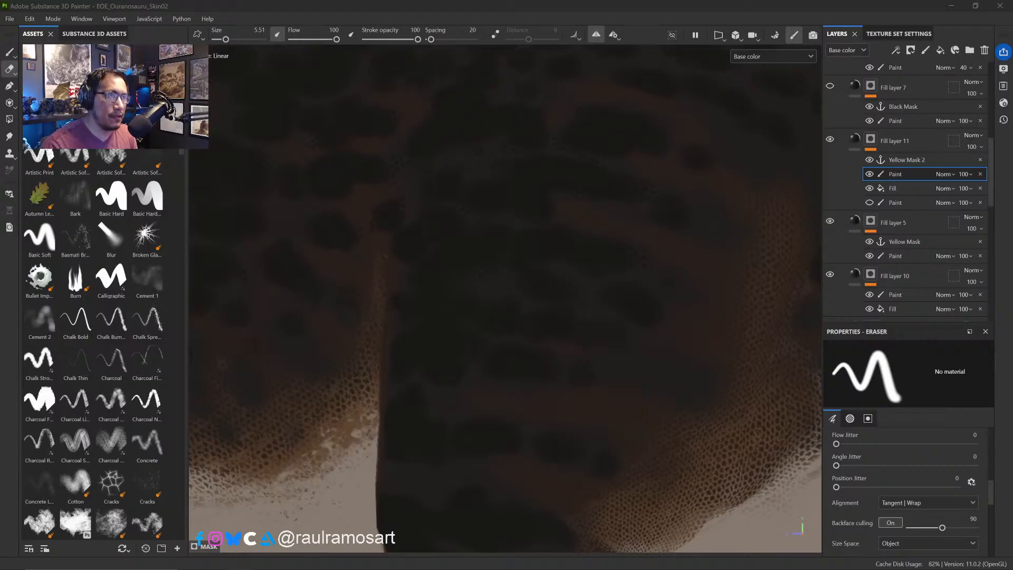
pyautogui.moveTo(431, 1); pyautogui.dragTo(218, 52)
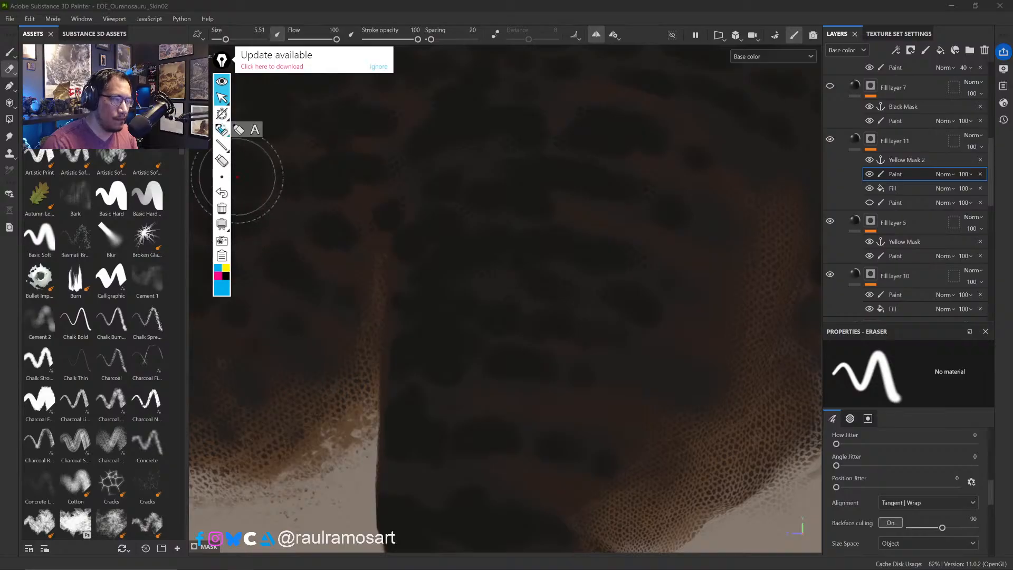
pyautogui.click(221, 129)
pyautogui.moveTo(339, 169)
pyautogui.mouseDown()
pyautogui.moveTo(326, 418)
pyautogui.moveTo(735, 181)
pyautogui.mouseUp()
pyautogui.moveTo(327, 415); pyautogui.dragTo(714, 414)
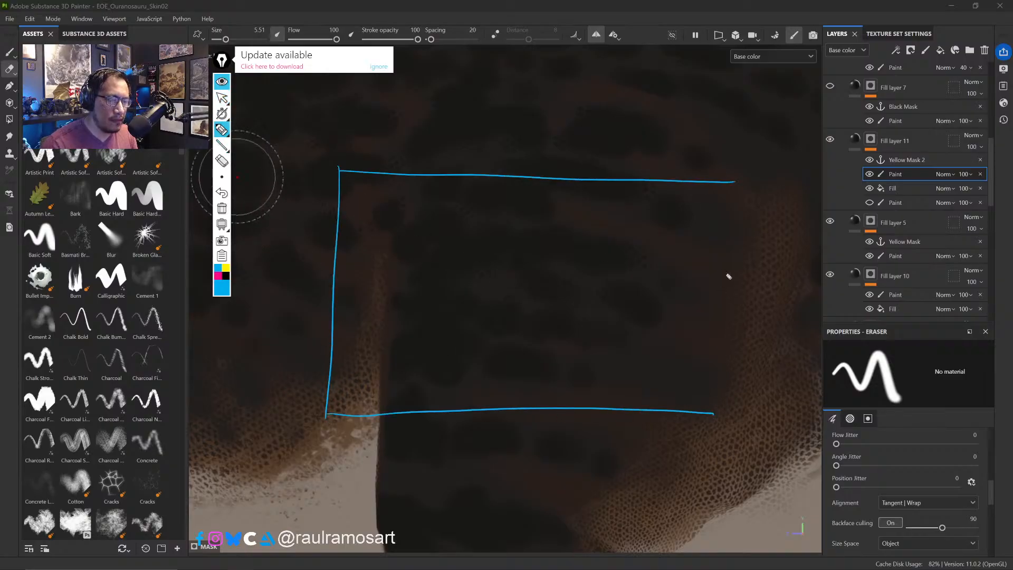
pyautogui.moveTo(731, 189); pyautogui.dragTo(719, 408)
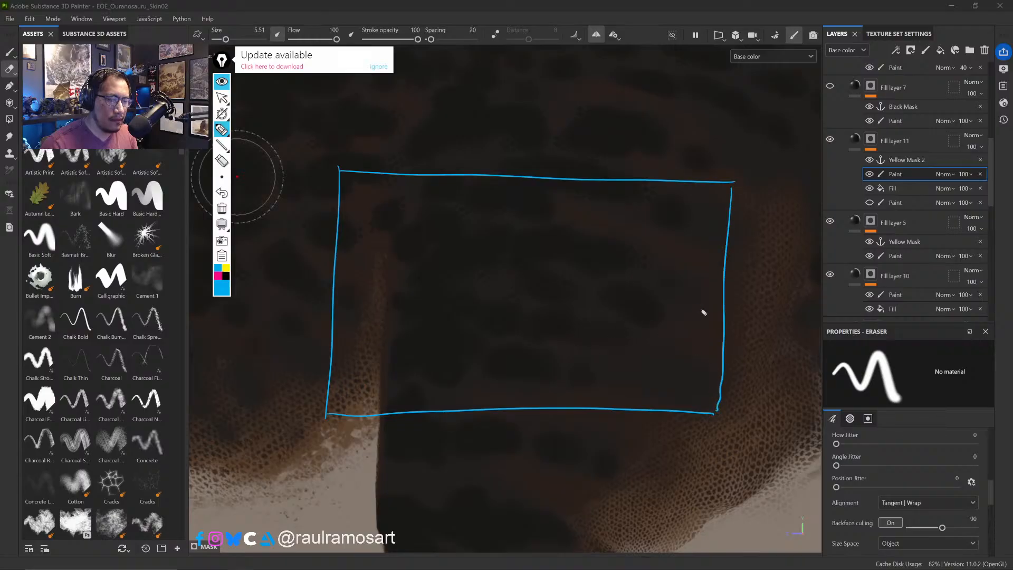
# - Sketch stepped ground lines, flat ellipses and arrows inside the blue frame, and retrace the frame's edges
pyautogui.moveTo(701, 310)
pyautogui.mouseDown()
pyautogui.moveTo(552, 313)
pyautogui.moveTo(412, 336)
pyautogui.moveTo(530, 338)
pyautogui.mouseUp()
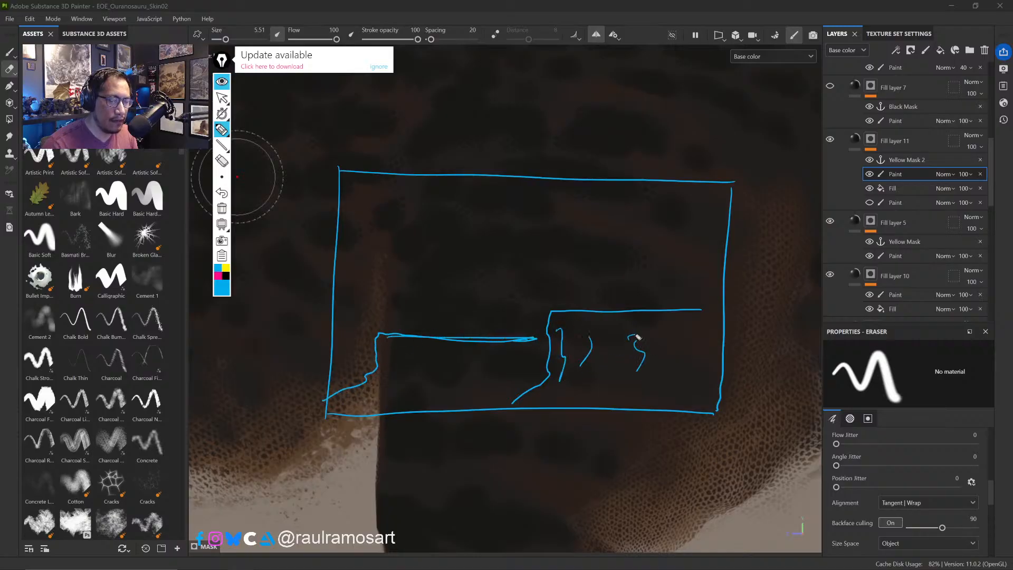
pyautogui.moveTo(551, 313); pyautogui.dragTo(678, 311)
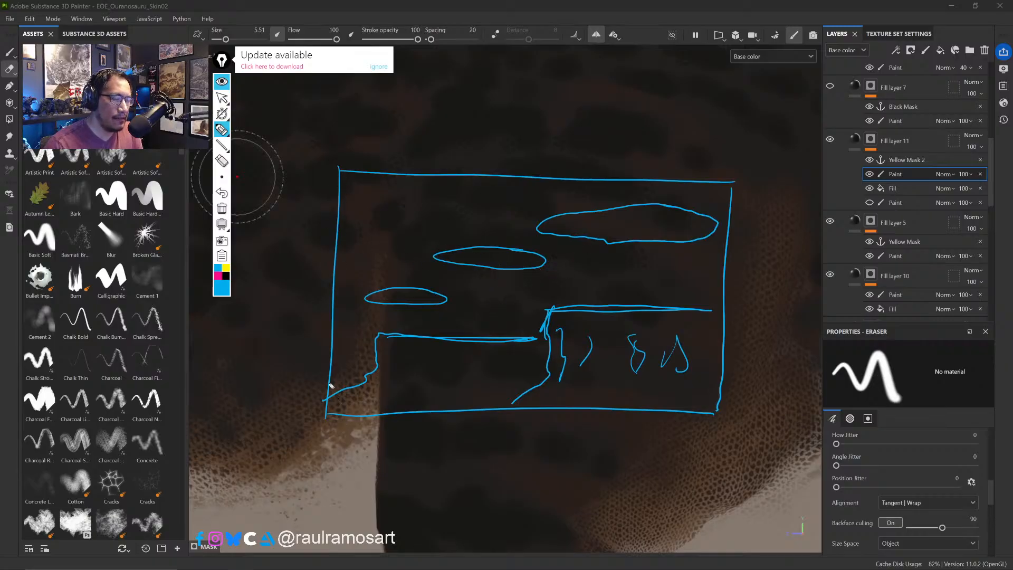
pyautogui.moveTo(338, 170); pyautogui.dragTo(326, 387)
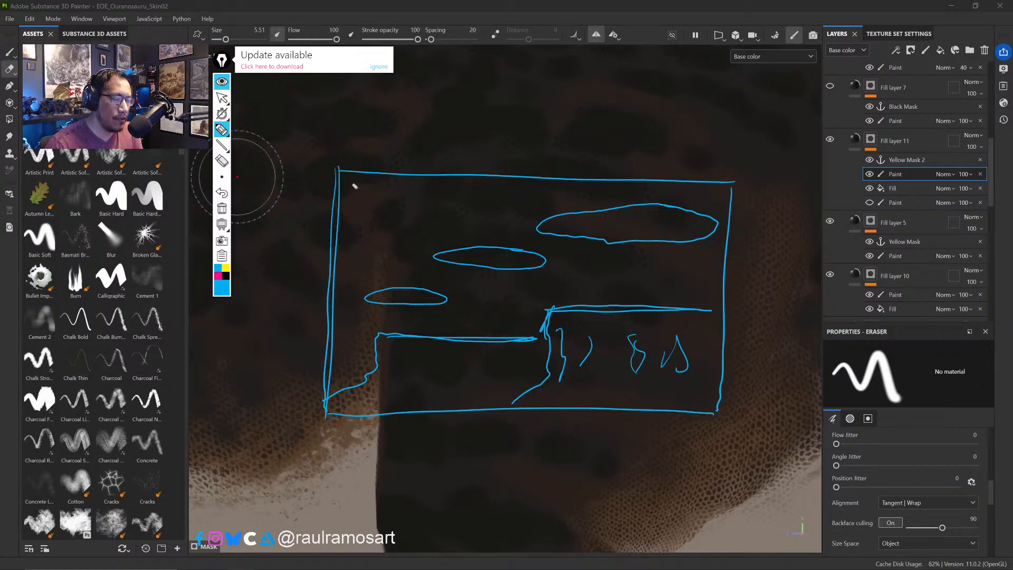
pyautogui.moveTo(378, 176)
pyautogui.mouseDown()
pyautogui.moveTo(733, 181)
pyautogui.moveTo(722, 412)
pyautogui.mouseUp()
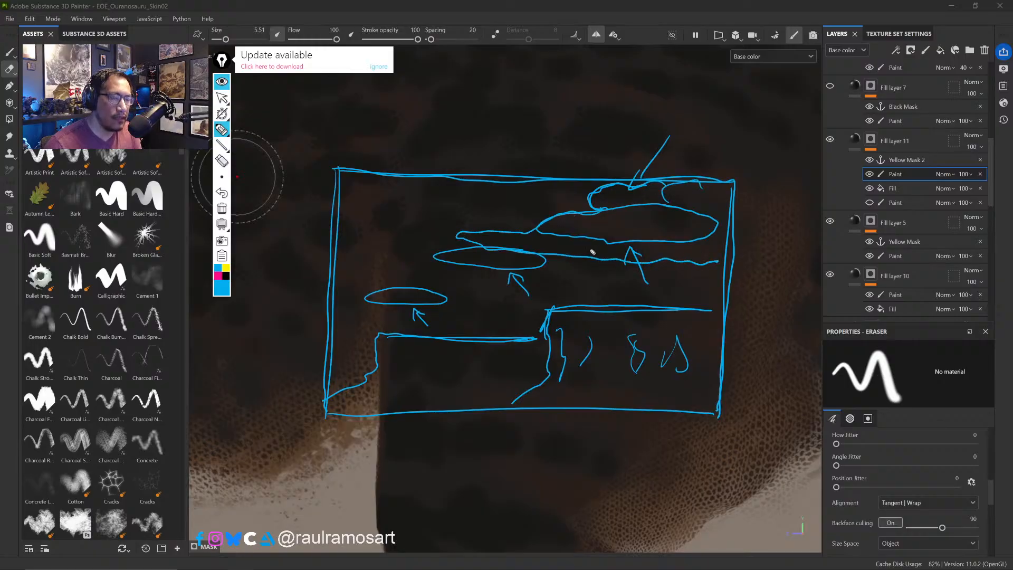
# - Erase the two upper ellipses from the blue annotation sketch
pyautogui.click(222, 161)
pyautogui.moveTo(595, 247); pyautogui.dragTo(547, 236)
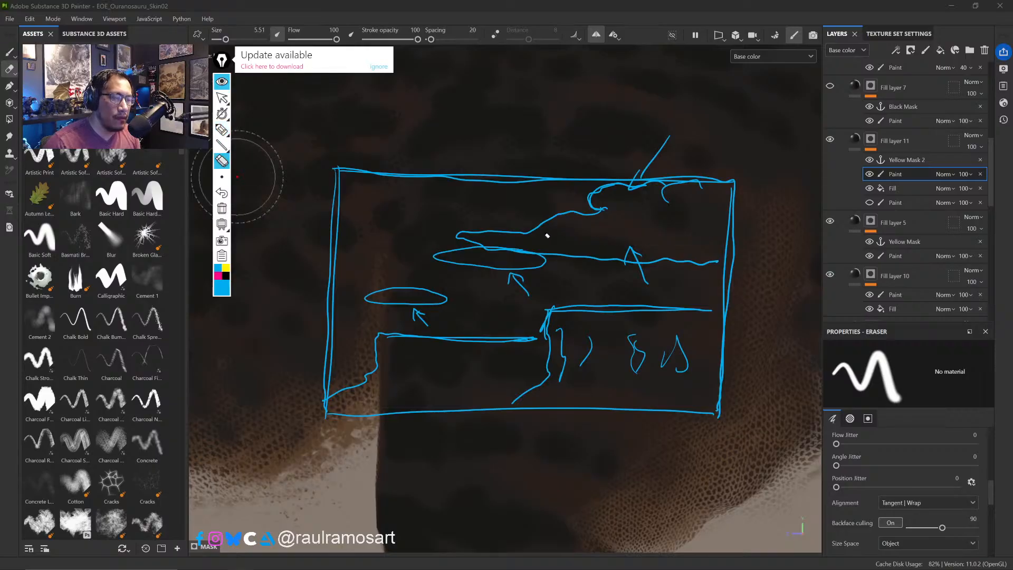
pyautogui.moveTo(459, 259); pyautogui.dragTo(434, 253)
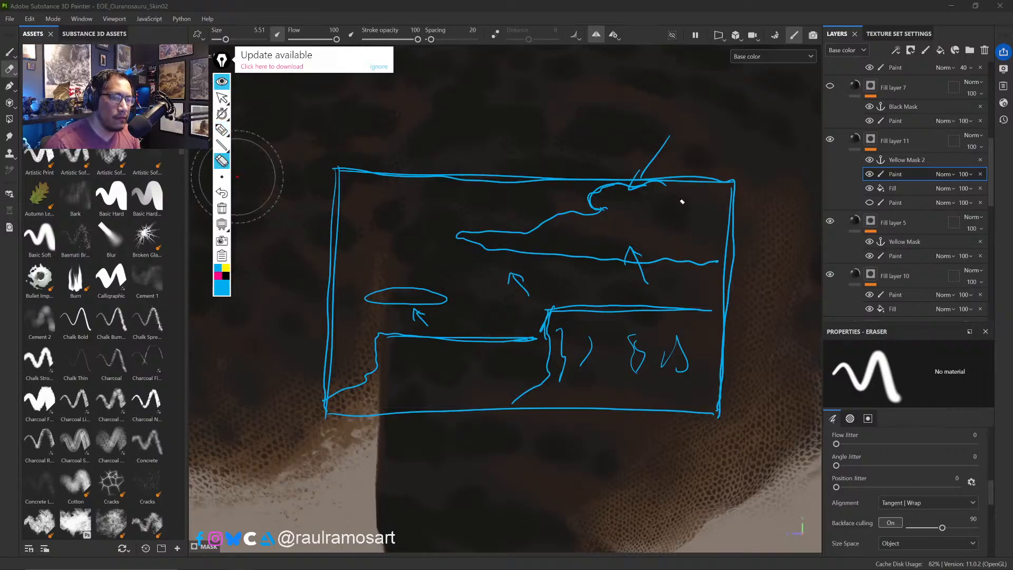
# - Redraw the remaining ellipse with a raised, wider outline and hide the annotation sketch
pyautogui.click(222, 130)
pyautogui.moveTo(389, 286); pyautogui.dragTo(422, 286)
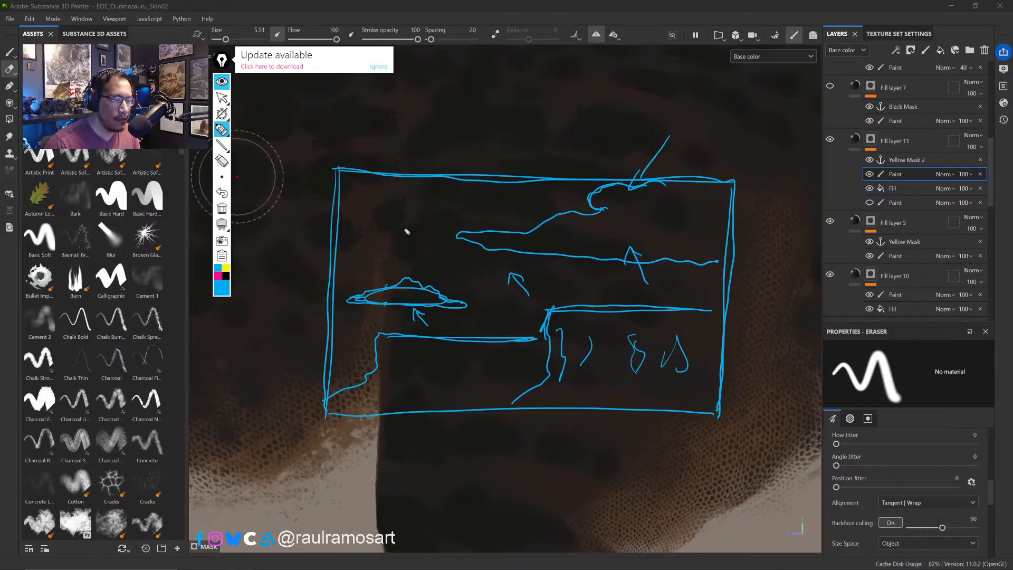
pyautogui.click(377, 66)
pyautogui.click(222, 80)
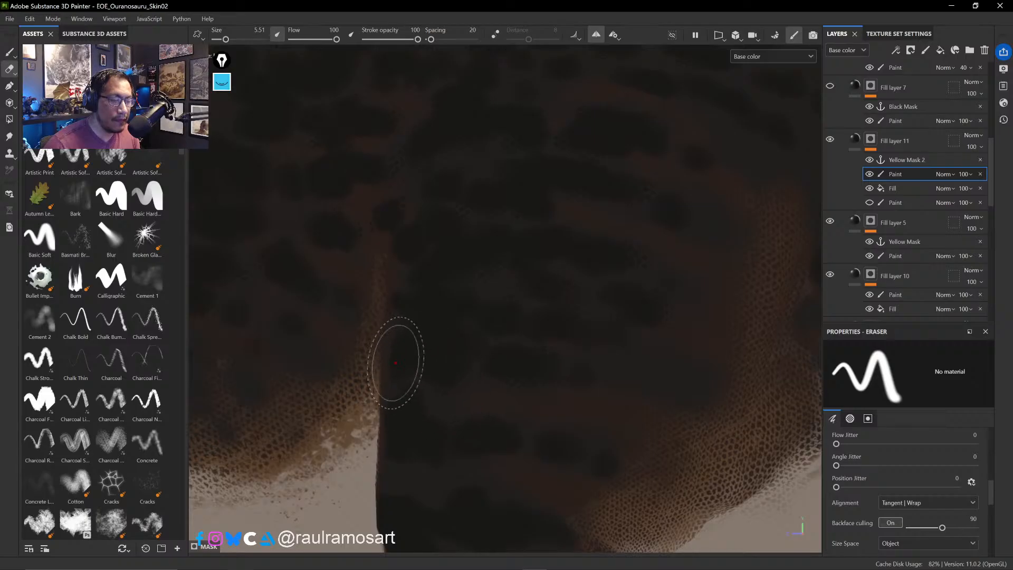
# - Erase mask paint around the dark spots on the thigh, beside the pale belly, keeping the eraser at size 5.51
pyautogui.moveTo(497, 354)
pyautogui.keyDown('alt'); pyautogui.mouseDown()
pyautogui.moveTo(460, 310)
pyautogui.moveTo(586, 263)
pyautogui.moveTo(565, 290)
pyautogui.moveTo(565, 249)
pyautogui.mouseUp(); pyautogui.keyUp('alt')
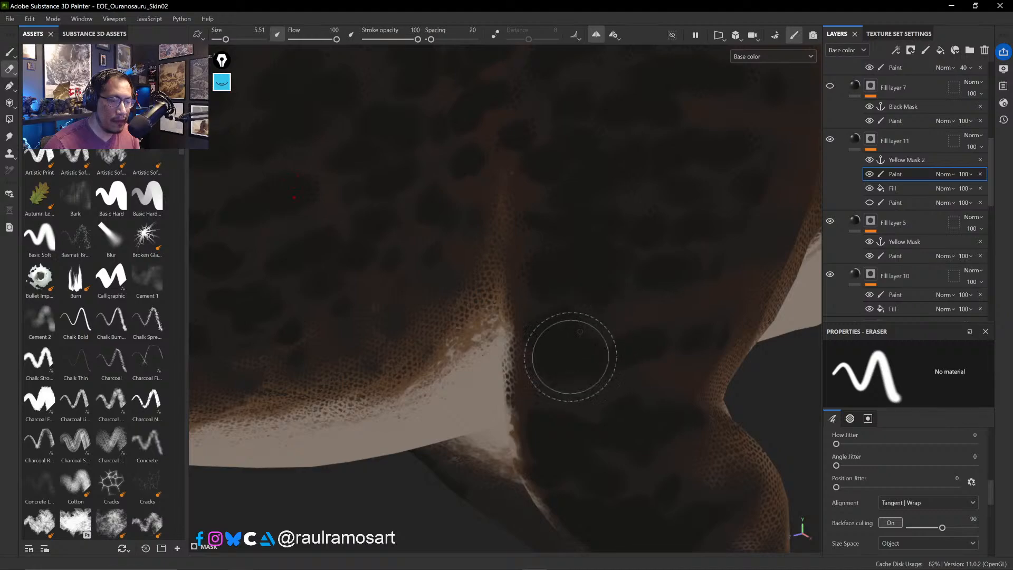
pyautogui.keyDown('alt'); pyautogui.moveTo(606, 362); pyautogui.dragTo(577, 356); pyautogui.keyUp('alt')
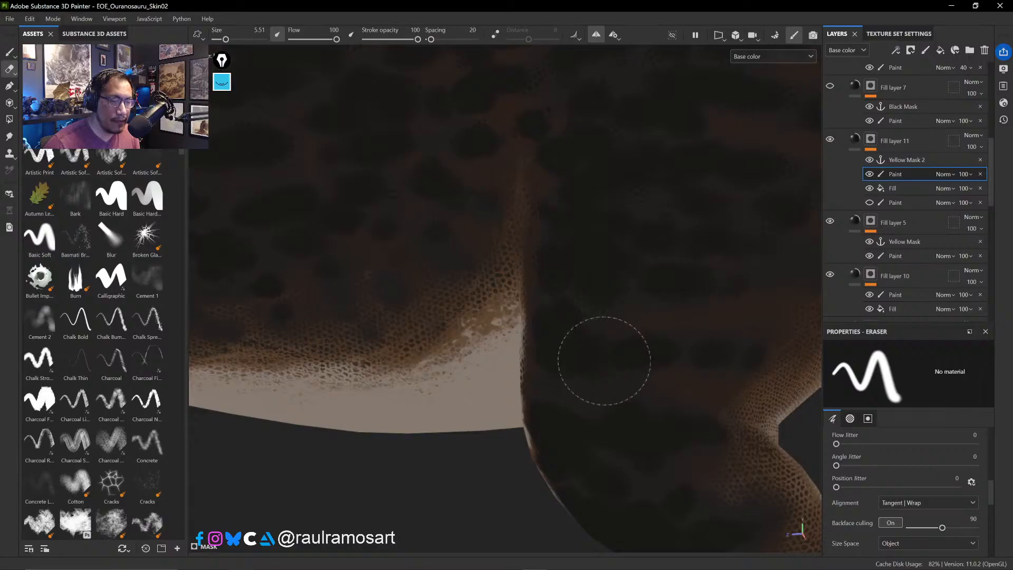
pyautogui.moveTo(644, 337)
pyautogui.keyDown('alt'); pyautogui.mouseDown()
pyautogui.moveTo(486, 326)
pyautogui.moveTo(578, 339)
pyautogui.moveTo(520, 337)
pyautogui.mouseUp(); pyautogui.keyUp('alt')
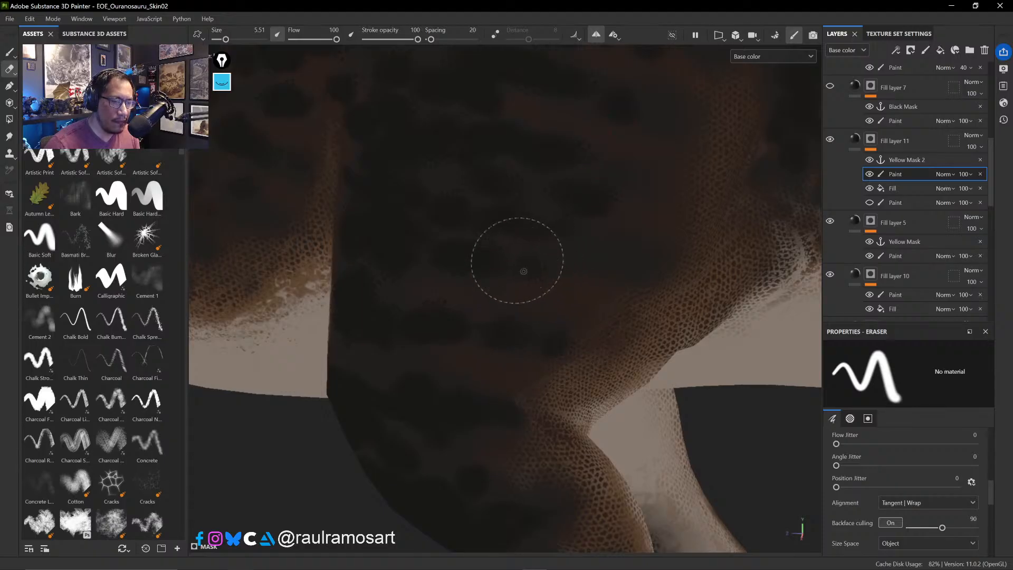
pyautogui.keyDown('alt'); pyautogui.moveTo(487, 310); pyautogui.dragTo(529, 278); pyautogui.keyUp('alt')
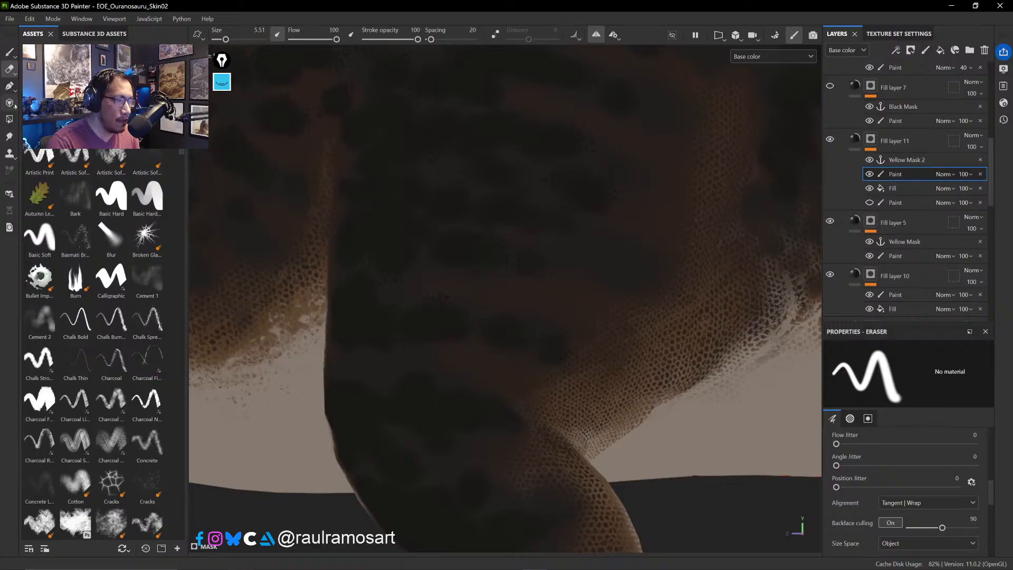
pyautogui.click(9, 51)
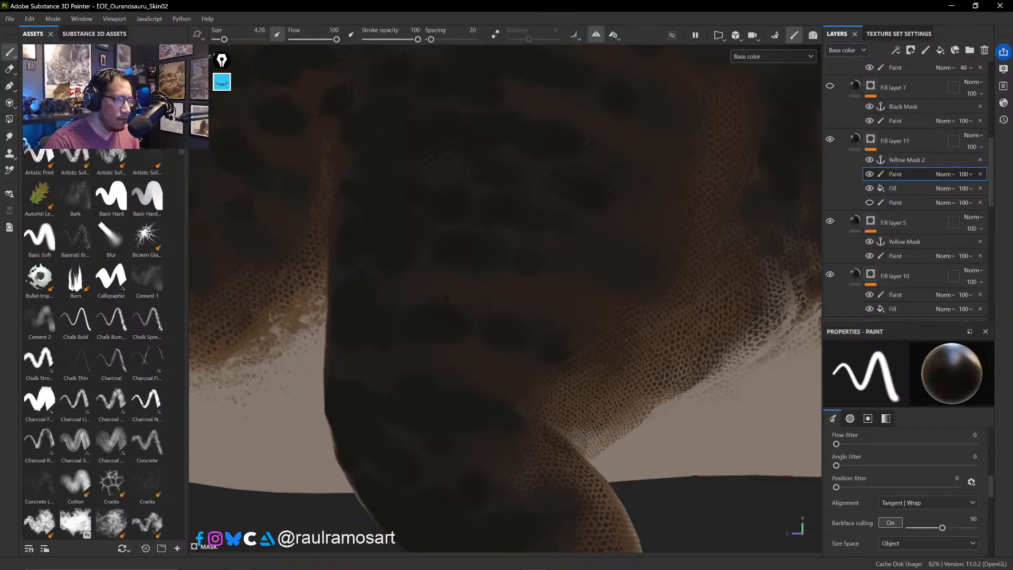
pyautogui.click(9, 69)
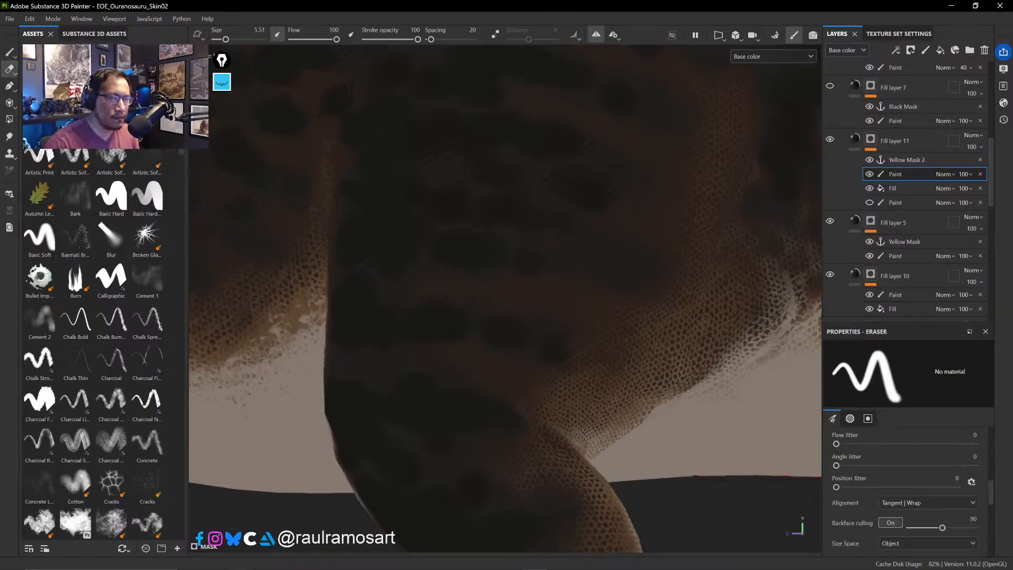
# - Erase Fill layer 11 mask paint around the dark spots from the lower thigh down past the knee, with the eraser at size 5.51
pyautogui.moveTo(140, 139)
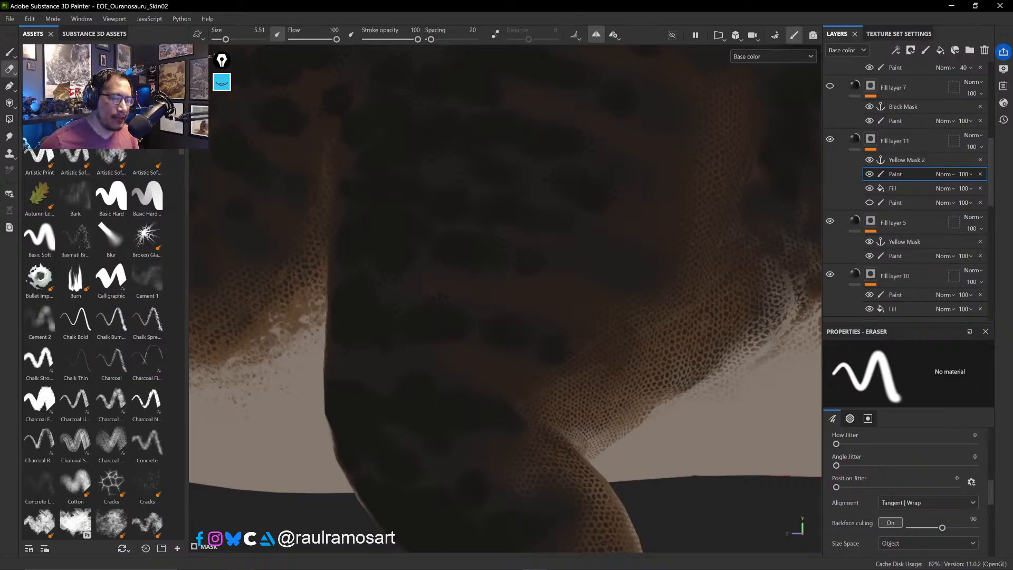
pyautogui.keyDown('ctrl'); pyautogui.keyDown('alt'); pyautogui.moveTo(715, 509); pyautogui.dragTo(693, 456); pyautogui.keyUp('alt'); pyautogui.keyUp('ctrl')
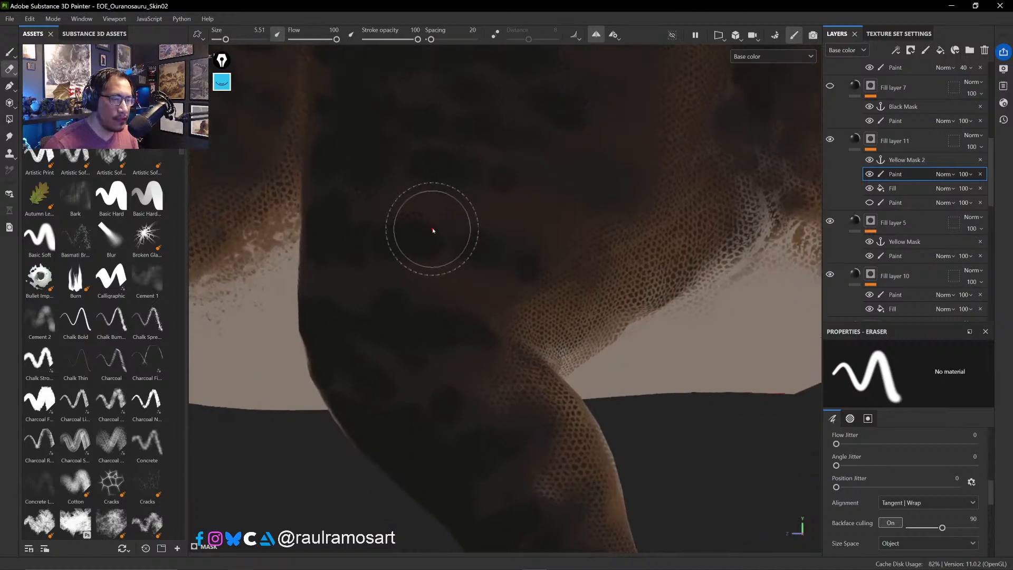
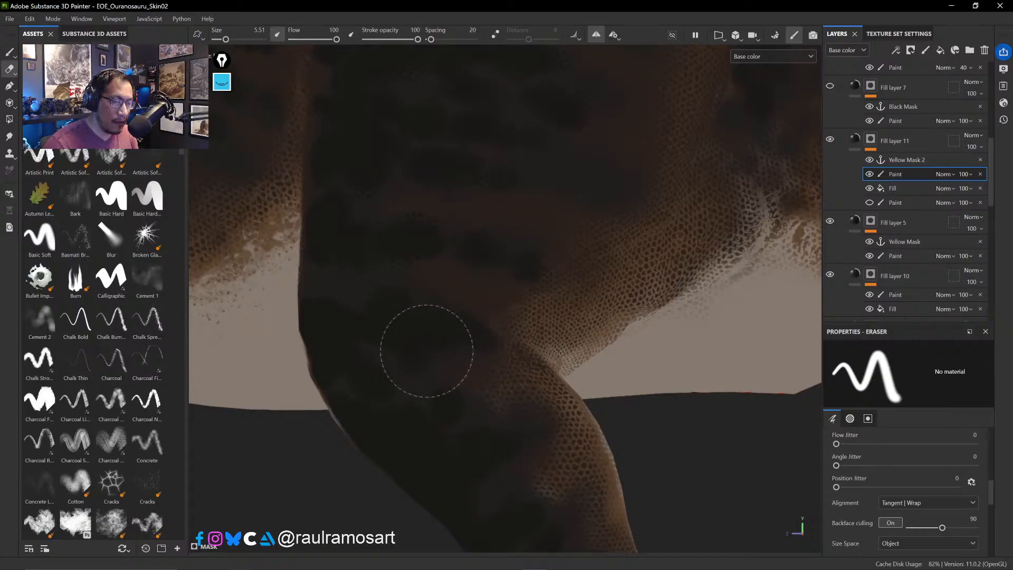
pyautogui.moveTo(401, 348)
pyautogui.keyDown('alt'); pyautogui.mouseDown()
pyautogui.moveTo(451, 364)
pyautogui.moveTo(373, 350)
pyautogui.mouseUp(); pyautogui.keyUp('alt')
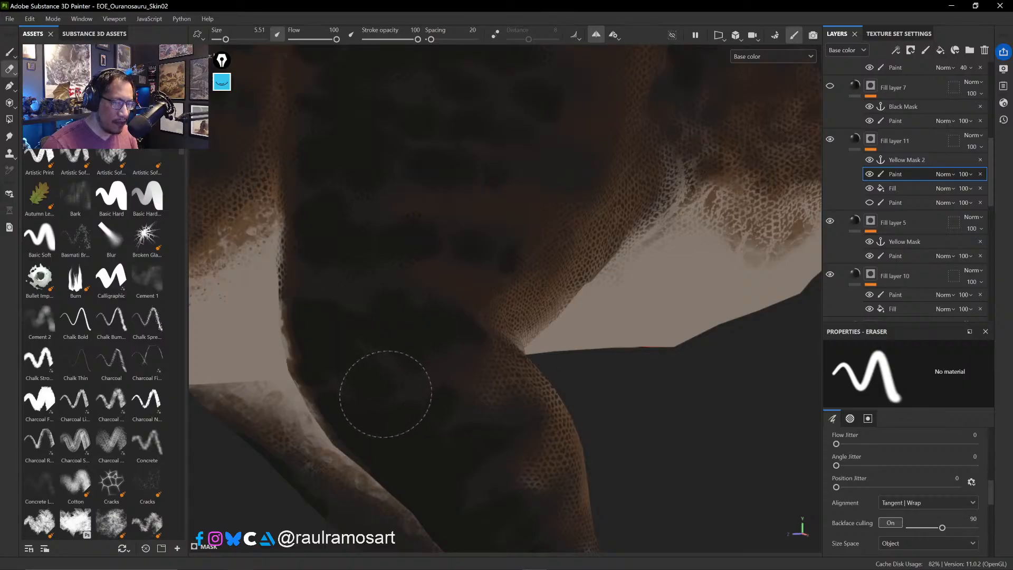
pyautogui.moveTo(388, 364)
pyautogui.keyDown('alt'); pyautogui.mouseDown()
pyautogui.moveTo(482, 355)
pyautogui.moveTo(457, 303)
pyautogui.mouseUp(); pyautogui.keyUp('alt')
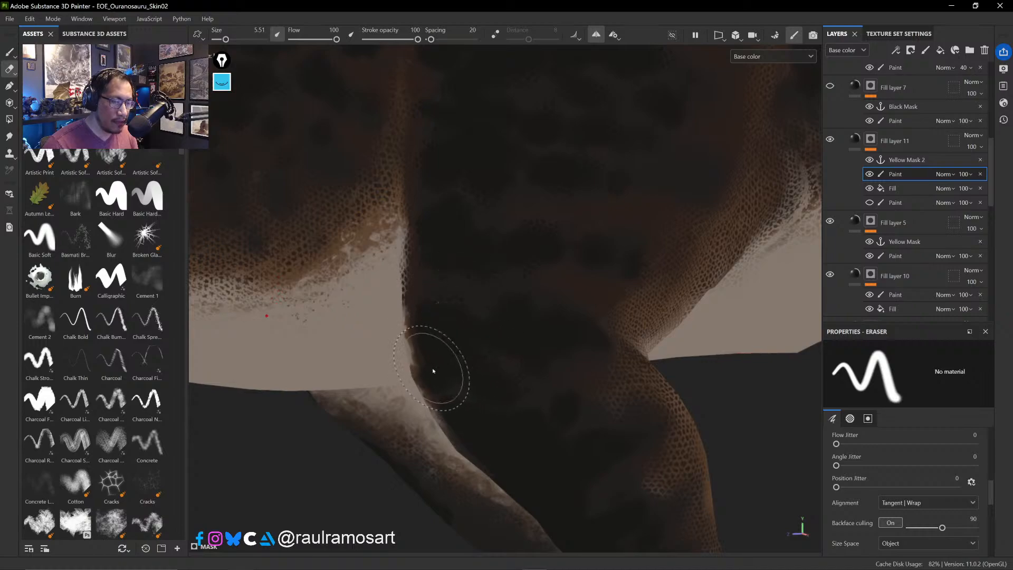
pyautogui.moveTo(539, 403)
pyautogui.keyDown('alt'); pyautogui.mouseDown()
pyautogui.moveTo(570, 385)
pyautogui.moveTo(613, 385)
pyautogui.moveTo(628, 398)
pyautogui.moveTo(508, 414)
pyautogui.moveTo(444, 314)
pyautogui.moveTo(387, 285)
pyautogui.mouseUp(); pyautogui.keyUp('alt')
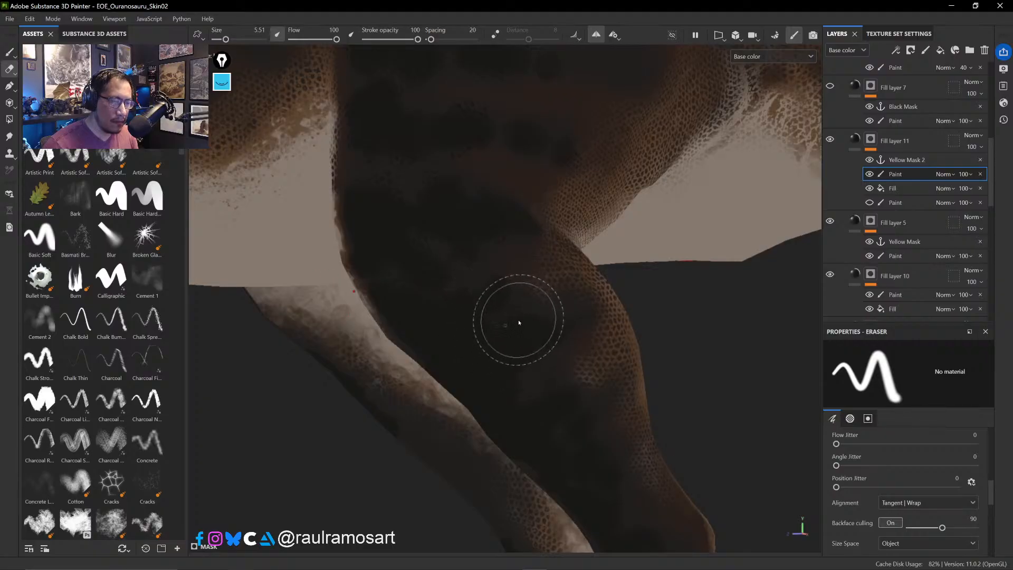
pyautogui.keyDown('alt'); pyautogui.moveTo(559, 354); pyautogui.dragTo(484, 320); pyautogui.keyUp('alt')
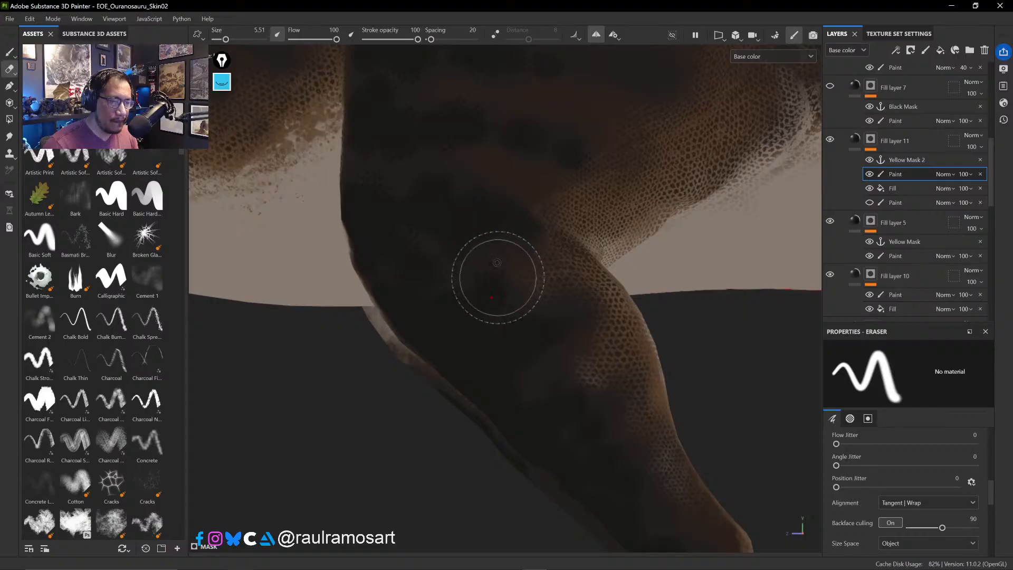
pyautogui.keyDown('alt'); pyautogui.moveTo(548, 355); pyautogui.dragTo(546, 322); pyautogui.keyUp('alt')
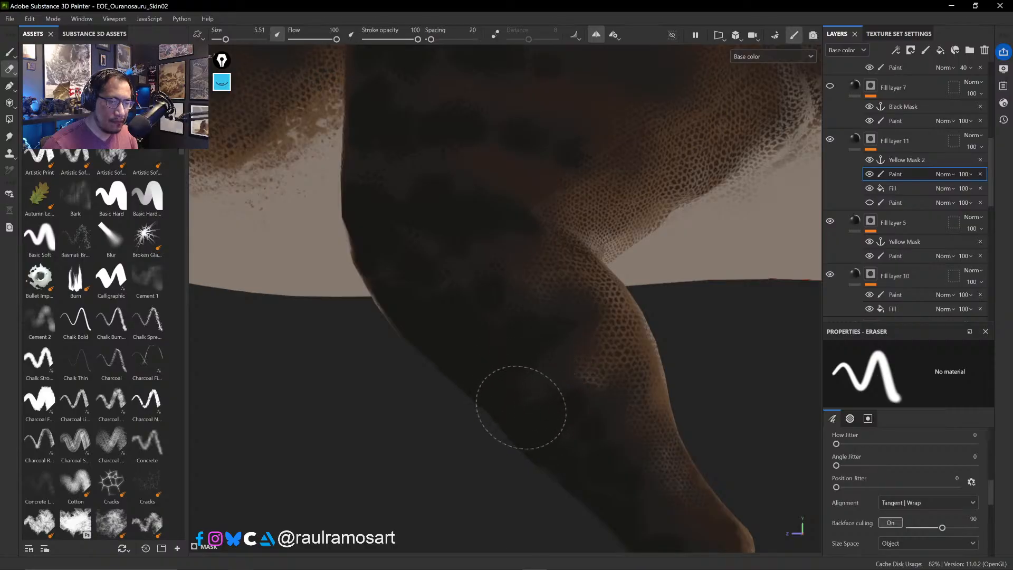
# - Erase mask paint down the shin to the ankle, and repaint the ankle area with the paint brush at size 4.28
pyautogui.moveTo(543, 407)
pyautogui.keyDown('alt'); pyautogui.mouseDown()
pyautogui.moveTo(454, 327)
pyautogui.moveTo(385, 294)
pyautogui.mouseUp(); pyautogui.keyUp('alt')
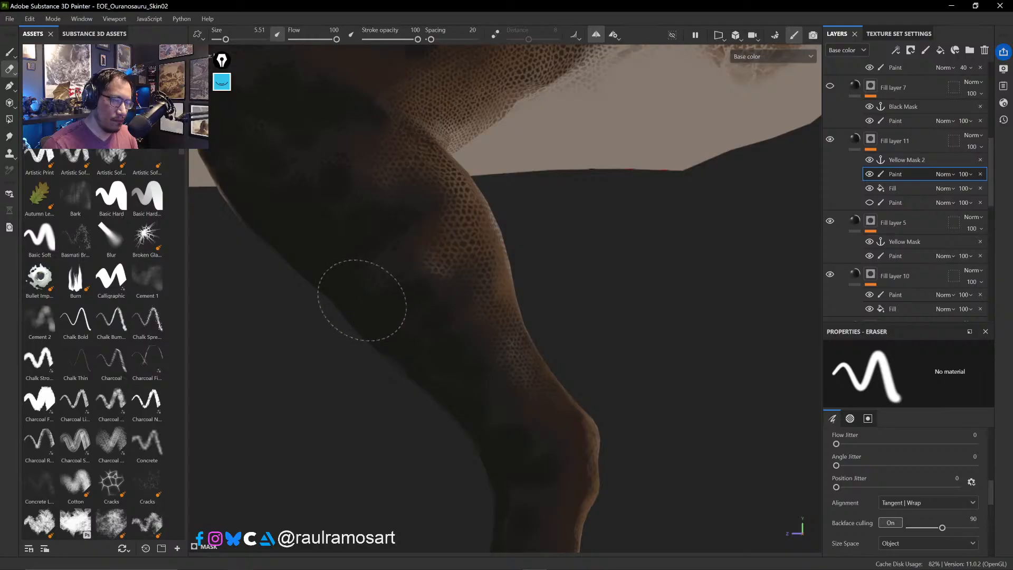
pyautogui.moveTo(409, 292)
pyautogui.mouseDown()
pyautogui.moveTo(425, 290)
pyautogui.moveTo(403, 301)
pyautogui.moveTo(433, 348)
pyautogui.moveTo(431, 371)
pyautogui.moveTo(470, 353)
pyautogui.moveTo(457, 315)
pyautogui.moveTo(434, 317)
pyautogui.moveTo(486, 364)
pyautogui.moveTo(497, 401)
pyautogui.moveTo(481, 414)
pyautogui.moveTo(491, 400)
pyautogui.moveTo(494, 432)
pyautogui.moveTo(507, 416)
pyautogui.moveTo(549, 468)
pyautogui.moveTo(523, 315)
pyautogui.moveTo(512, 316)
pyautogui.mouseUp()
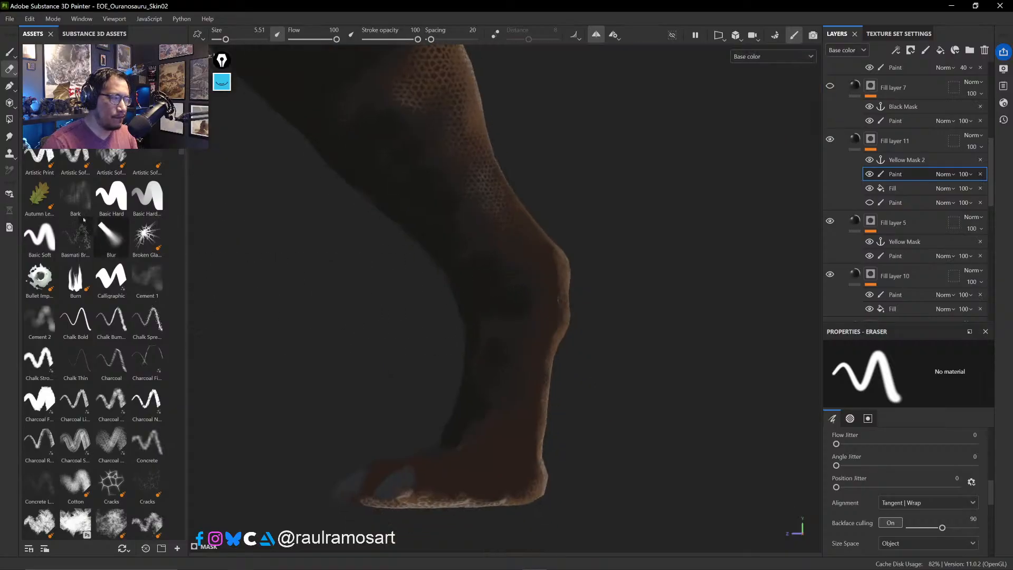
pyautogui.click(9, 51)
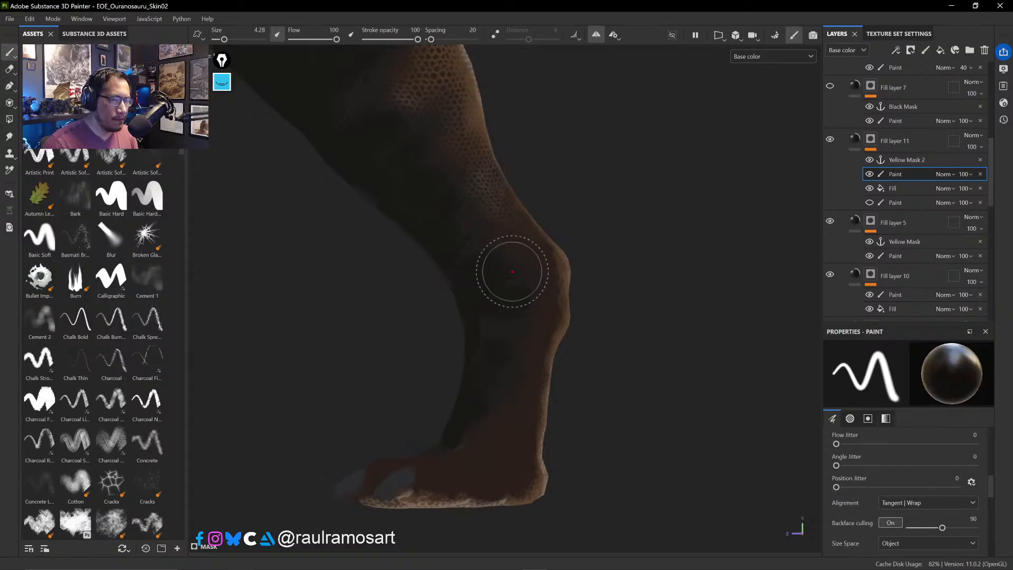
pyautogui.moveTo(491, 238)
pyautogui.mouseDown()
pyautogui.moveTo(480, 253)
pyautogui.moveTo(468, 230)
pyautogui.moveTo(518, 267)
pyautogui.moveTo(523, 284)
pyautogui.mouseUp()
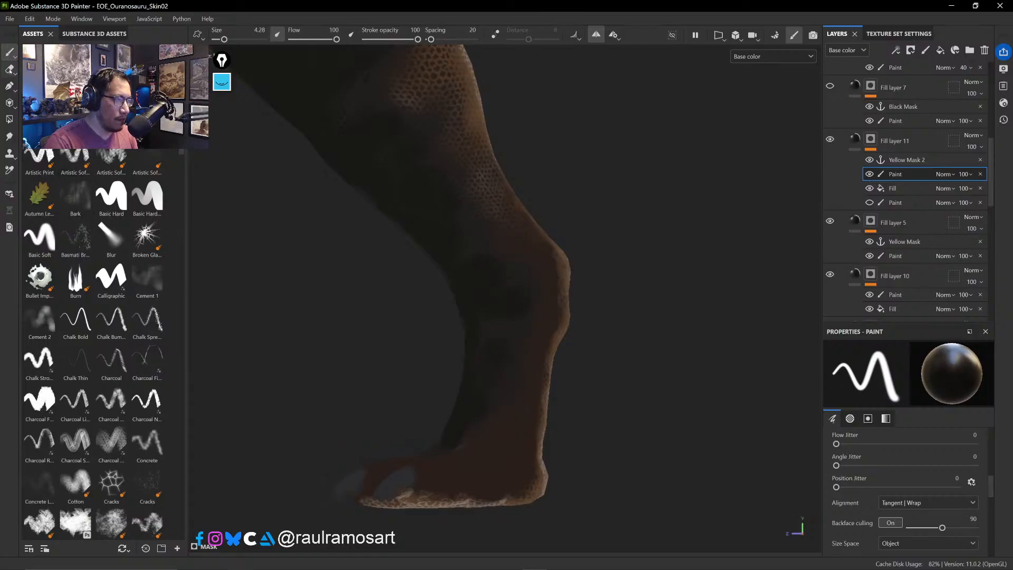
# - Paint on Fill layer 5's mask along the front of the hind leg, using an Artistic Soft brush at size 2.74
pyautogui.keyDown('alt'); pyautogui.moveTo(520, 358); pyautogui.dragTo(583, 373); pyautogui.keyUp('alt')
pyautogui.moveTo(660, 357)
pyautogui.keyDown('alt'); pyautogui.mouseDown()
pyautogui.moveTo(675, 304)
pyautogui.moveTo(696, 289)
pyautogui.moveTo(696, 407)
pyautogui.moveTo(681, 360)
pyautogui.mouseUp(); pyautogui.keyUp('alt')
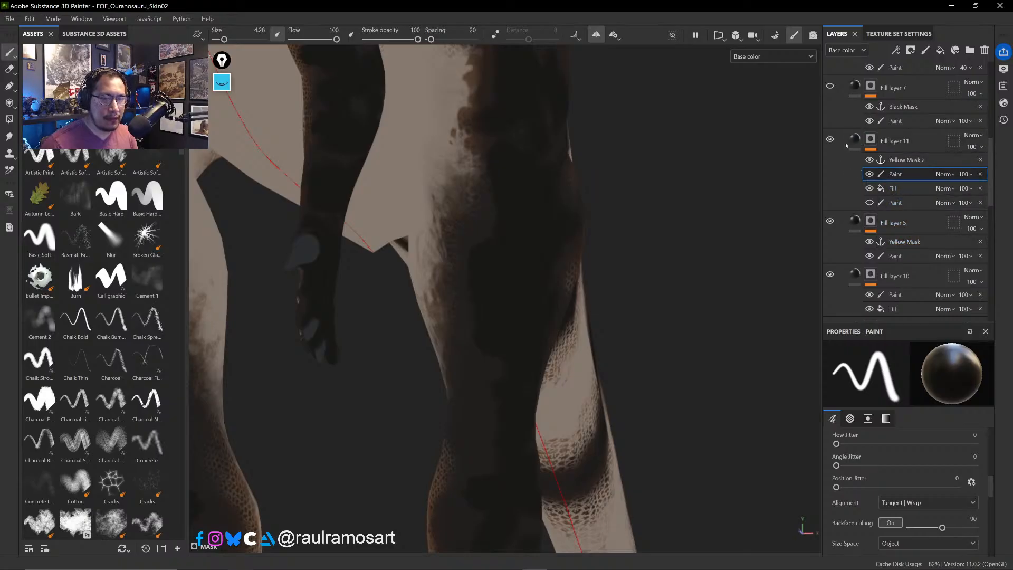
pyautogui.click(830, 221)
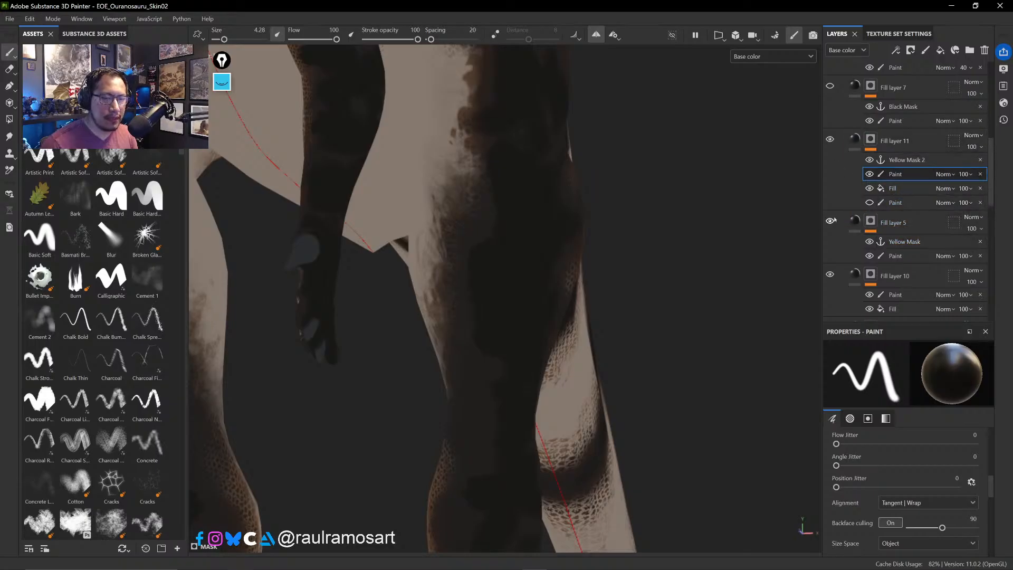
pyautogui.click(897, 256)
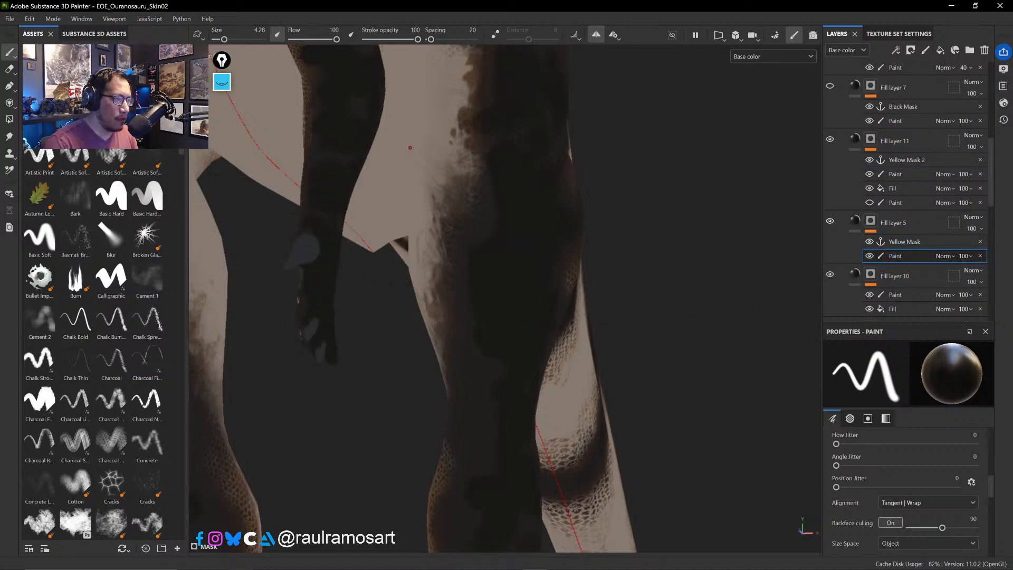
pyautogui.click(75, 158)
pyautogui.keyDown('ctrl'); pyautogui.moveTo(493, 285); pyautogui.dragTo(444, 288, button='right'); pyautogui.keyUp('ctrl')
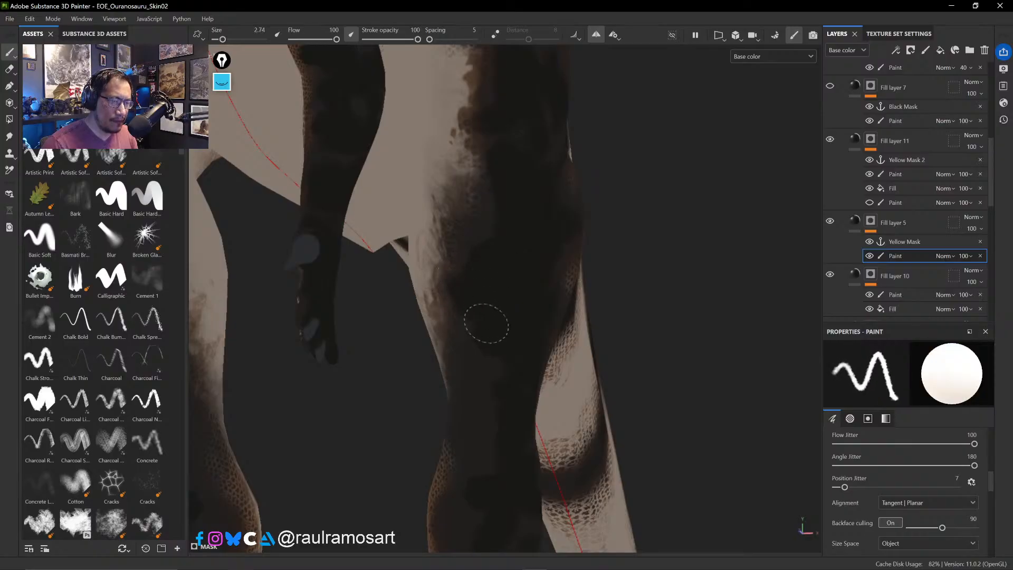
pyautogui.keyDown('alt'); pyautogui.moveTo(512, 348); pyautogui.dragTo(479, 396); pyautogui.keyUp('alt')
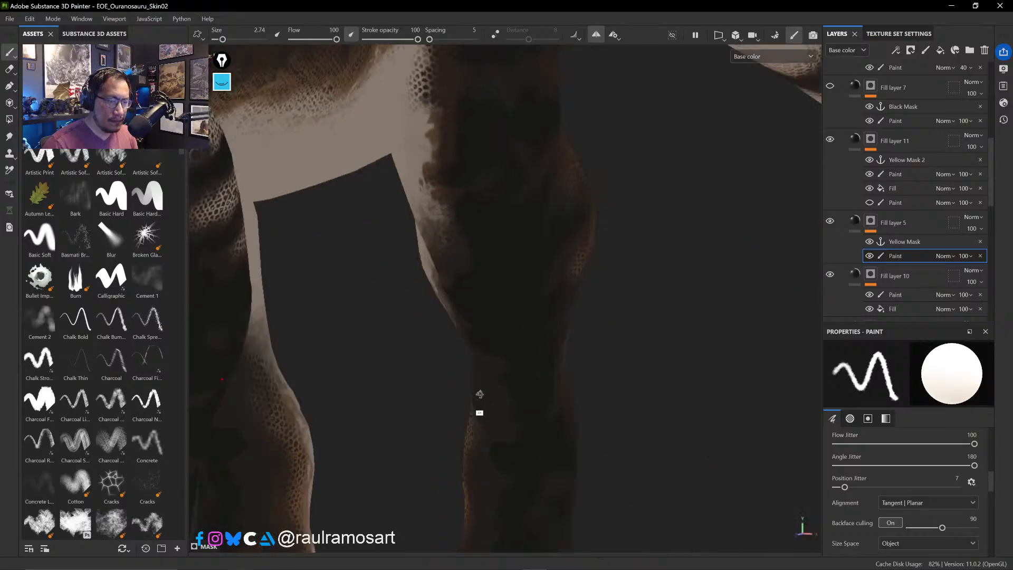
pyautogui.keyDown('alt'); pyautogui.moveTo(538, 294); pyautogui.dragTo(538, 227, button='middle'); pyautogui.keyUp('alt')
pyautogui.keyDown('alt'); pyautogui.moveTo(538, 227); pyautogui.dragTo(543, 176); pyautogui.keyUp('alt')
pyautogui.keyDown('alt'); pyautogui.moveTo(543, 176); pyautogui.dragTo(565, 354, button='middle'); pyautogui.keyUp('alt')
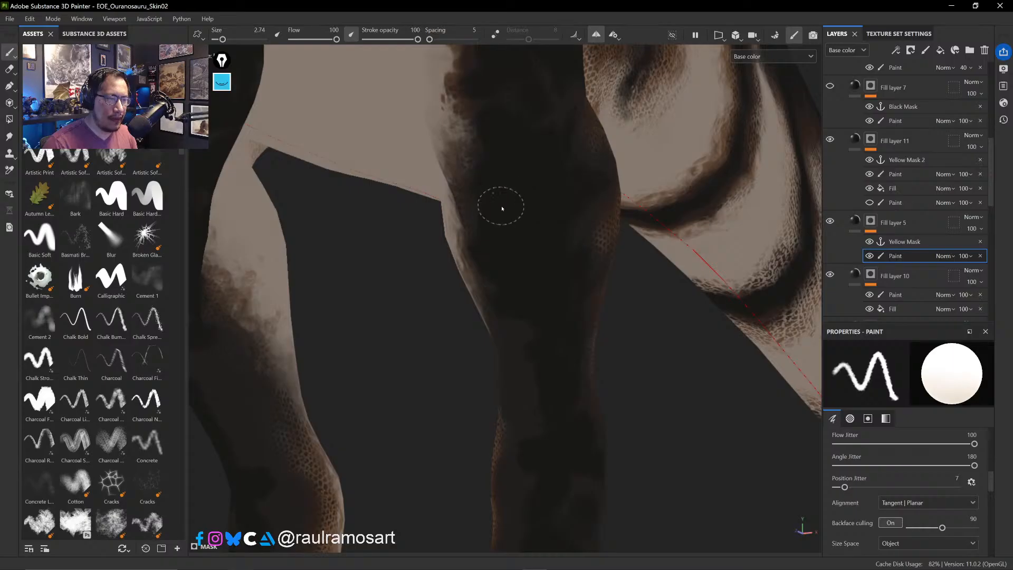
# - Add smaller spots to Fill layer 5's mask on the inner hind leg, reducing the brush size to 2.08 and 1.59
pyautogui.keyDown('ctrl'); pyautogui.moveTo(530, 346); pyautogui.dragTo(516, 365, button='right'); pyautogui.keyUp('ctrl')
pyautogui.moveTo(520, 365)
pyautogui.keyDown('alt'); pyautogui.mouseDown()
pyautogui.moveTo(559, 366)
pyautogui.moveTo(575, 346)
pyautogui.mouseUp(); pyautogui.keyUp('alt')
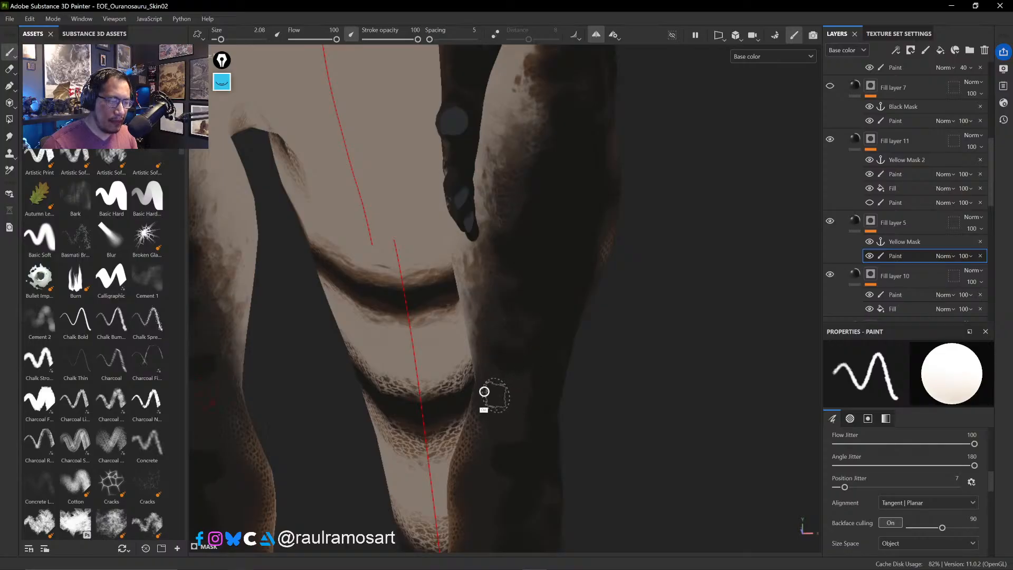
pyautogui.keyDown('ctrl'); pyautogui.moveTo(484, 392); pyautogui.dragTo(481, 392, button='right'); pyautogui.keyUp('ctrl')
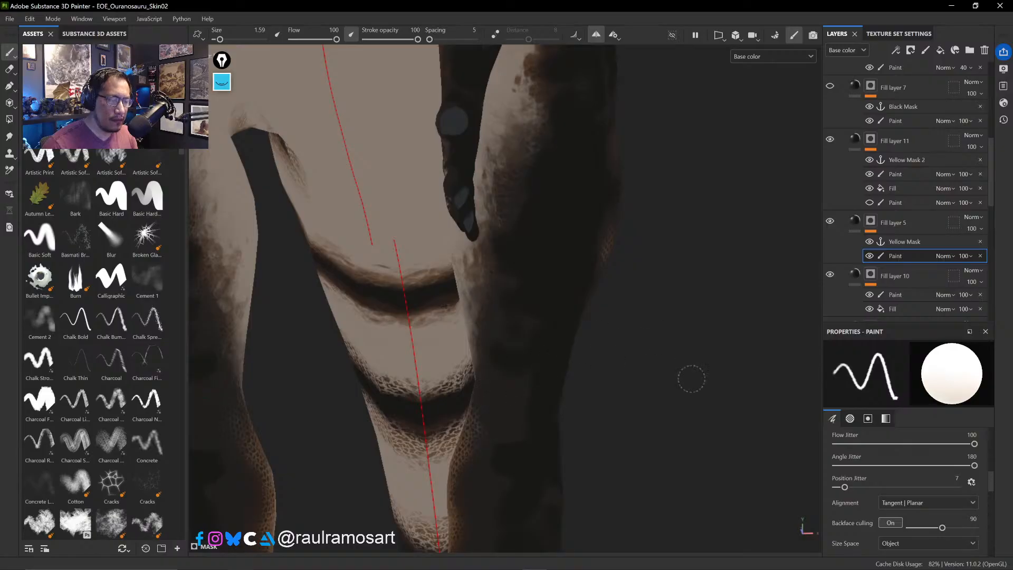
pyautogui.keyDown('alt'); pyautogui.moveTo(736, 390); pyautogui.dragTo(704, 232); pyautogui.keyUp('alt')
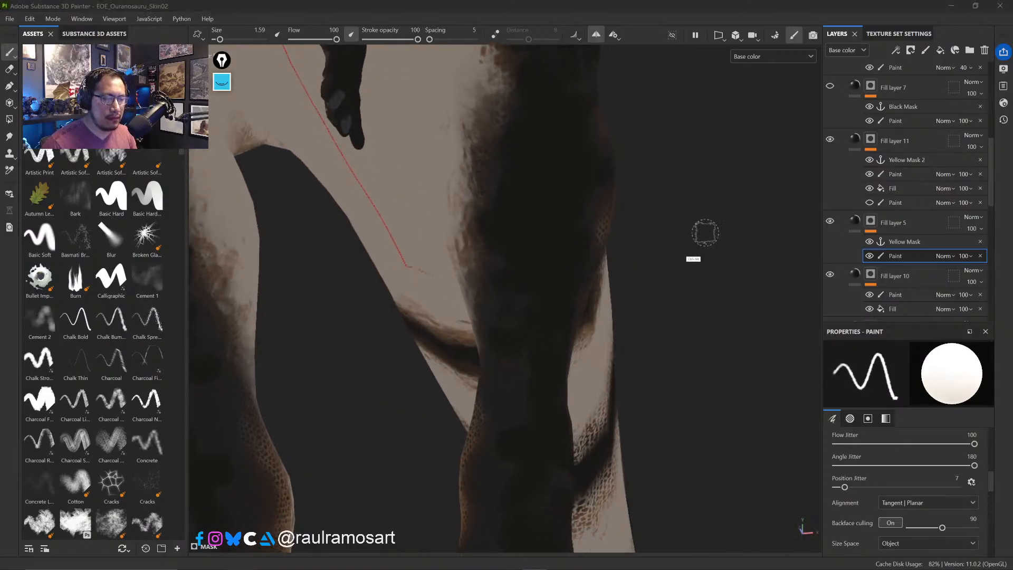
pyautogui.keyDown('alt'); pyautogui.moveTo(709, 351); pyautogui.dragTo(715, 161); pyautogui.keyUp('alt')
pyautogui.moveTo(708, 210)
pyautogui.keyDown('alt'); pyautogui.mouseDown()
pyautogui.moveTo(722, 207)
pyautogui.moveTo(726, 169)
pyautogui.moveTo(735, 285)
pyautogui.mouseUp(); pyautogui.keyUp('alt')
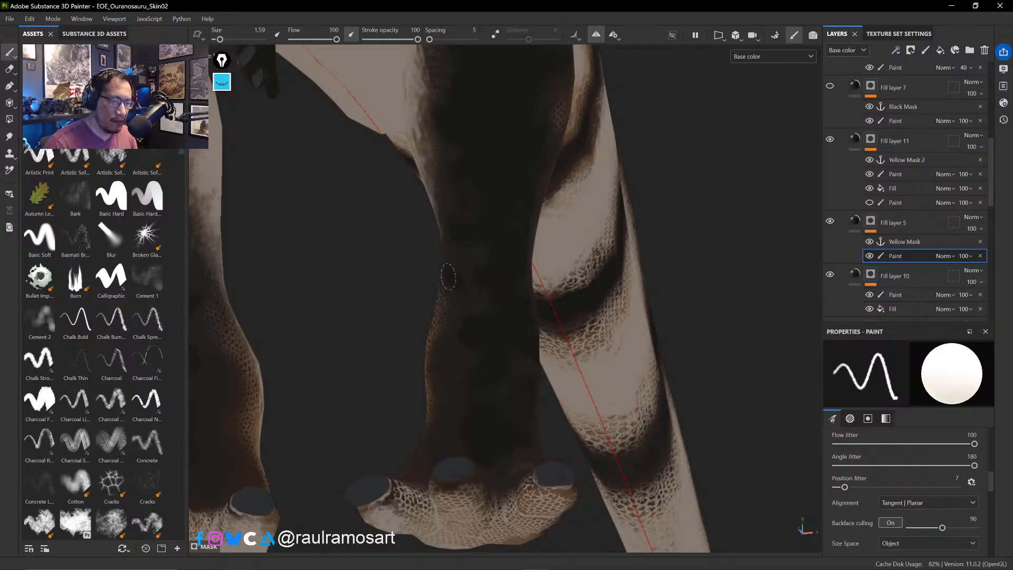
# - Paint fine dark spots along the edges of the lower leg above the foot, with the brush at size 0.98
pyautogui.keyDown('ctrl'); pyautogui.moveTo(475, 272); pyautogui.dragTo(458, 257, button='right'); pyautogui.keyUp('ctrl')
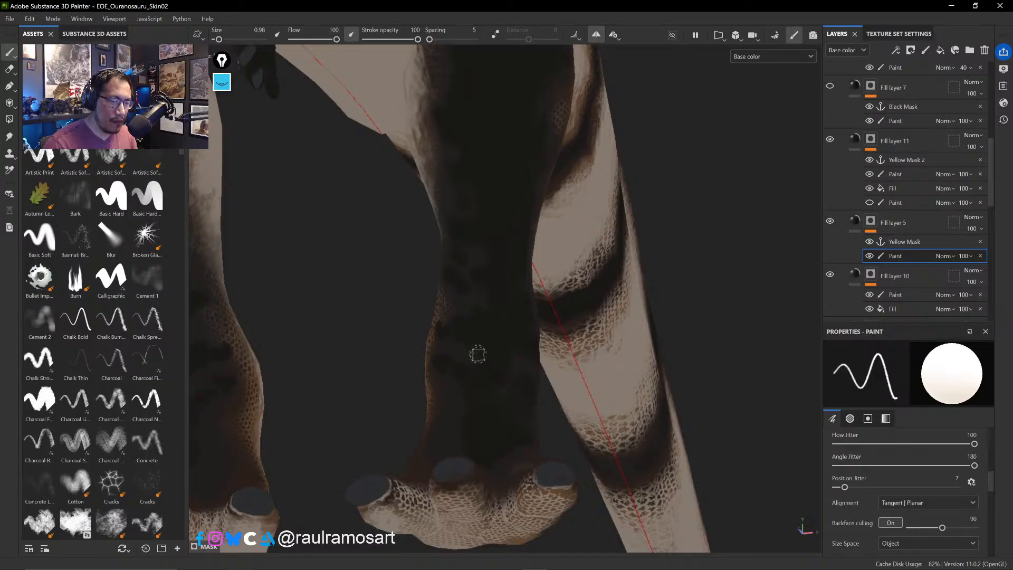
pyautogui.keyDown('alt'); pyautogui.moveTo(493, 403); pyautogui.dragTo(473, 444); pyautogui.keyUp('alt')
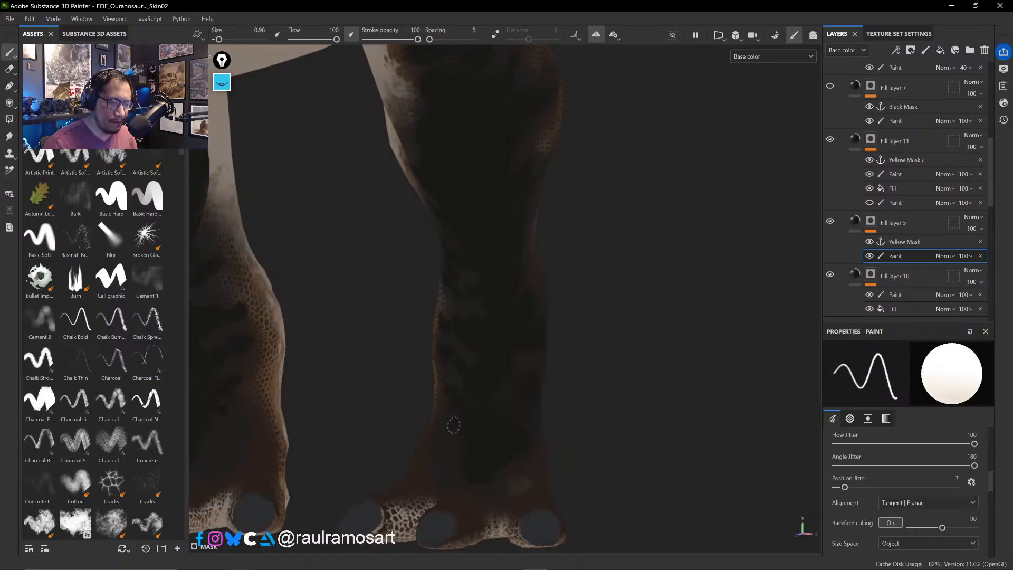
pyautogui.moveTo(454, 424)
pyautogui.keyDown('alt'); pyautogui.mouseDown()
pyautogui.moveTo(464, 452)
pyautogui.moveTo(486, 468)
pyautogui.moveTo(549, 279)
pyautogui.moveTo(511, 308)
pyautogui.mouseUp(); pyautogui.keyUp('alt')
# - Paint dark color over the top of the hind foot and toward the toes, with the brush at size 2.32
pyautogui.keyDown('ctrl'); pyautogui.moveTo(514, 308); pyautogui.dragTo(533, 308, button='right'); pyautogui.keyUp('ctrl')
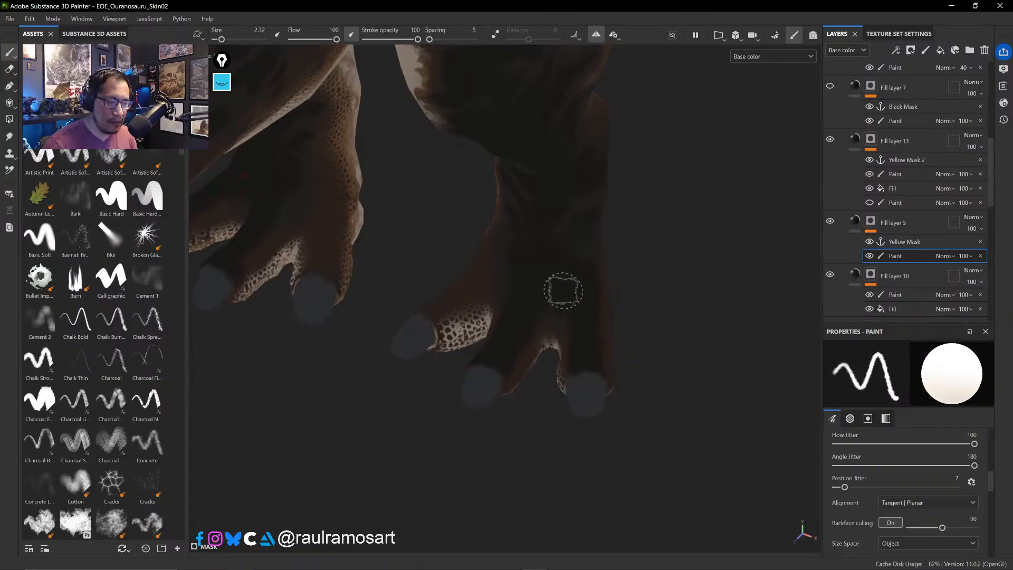
pyautogui.moveTo(540, 264)
pyautogui.keyDown('alt'); pyautogui.mouseDown()
pyautogui.moveTo(560, 241)
pyautogui.moveTo(540, 260)
pyautogui.moveTo(529, 248)
pyautogui.moveTo(480, 280)
pyautogui.moveTo(579, 290)
pyautogui.moveTo(539, 280)
pyautogui.mouseUp(); pyautogui.keyUp('alt')
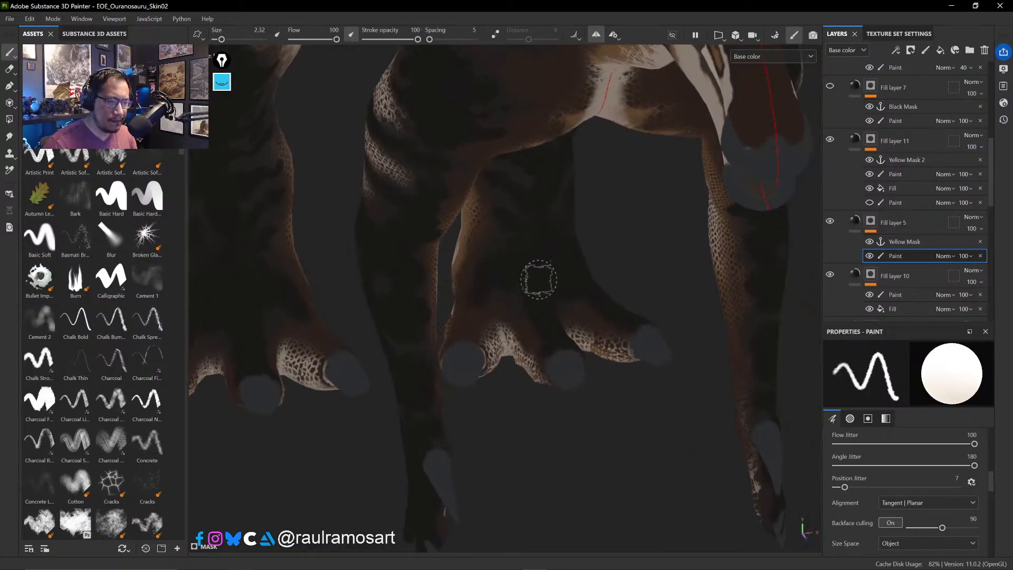
pyautogui.click(473, 307)
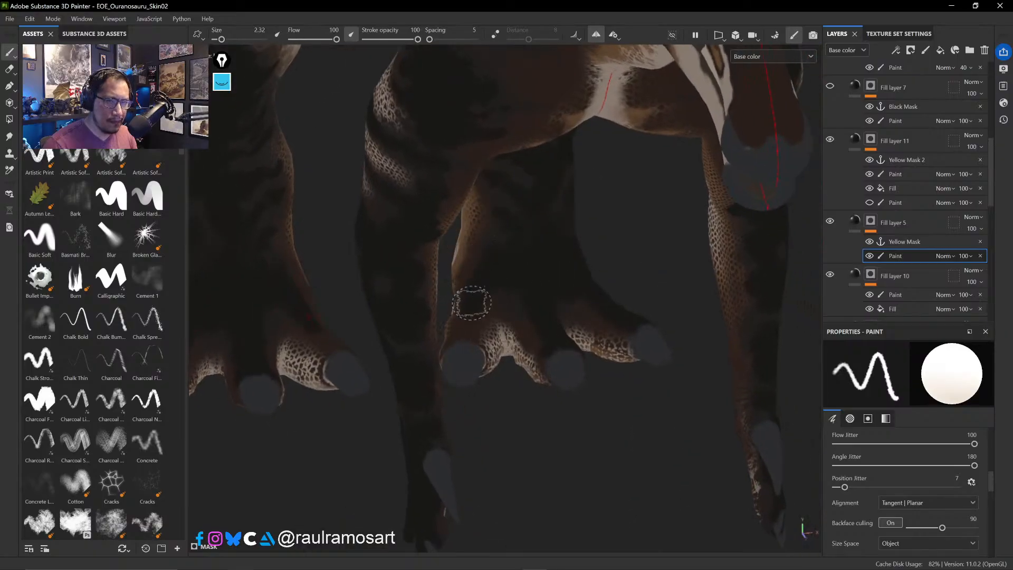
pyautogui.moveTo(475, 310)
pyautogui.keyDown('alt'); pyautogui.mouseDown()
pyautogui.moveTo(543, 343)
pyautogui.moveTo(545, 330)
pyautogui.mouseUp(); pyautogui.keyUp('alt')
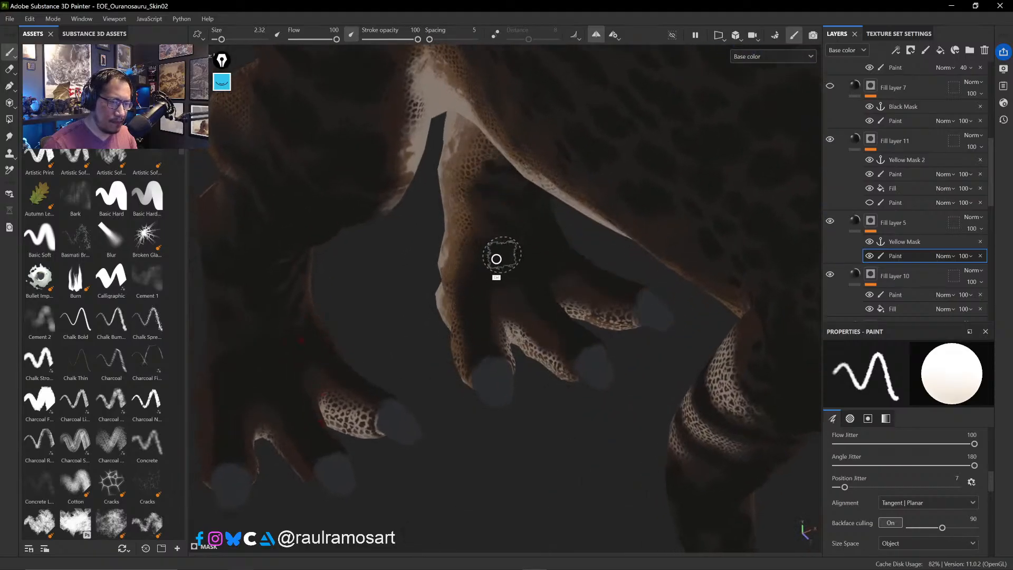
# - Refine the dark markings on the hind foot's toes and lower leg from several angles, with the brush at size 1.77
pyautogui.keyDown('ctrl'); pyautogui.moveTo(486, 258); pyautogui.dragTo(472, 258, button='right'); pyautogui.keyUp('ctrl')
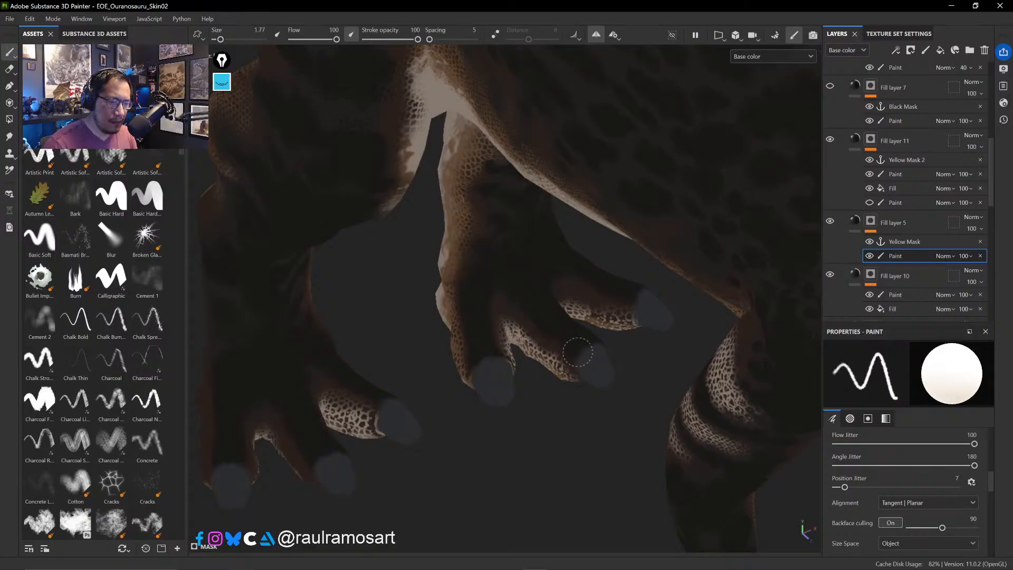
pyautogui.keyDown('alt'); pyautogui.moveTo(556, 332); pyautogui.dragTo(502, 265); pyautogui.keyUp('alt')
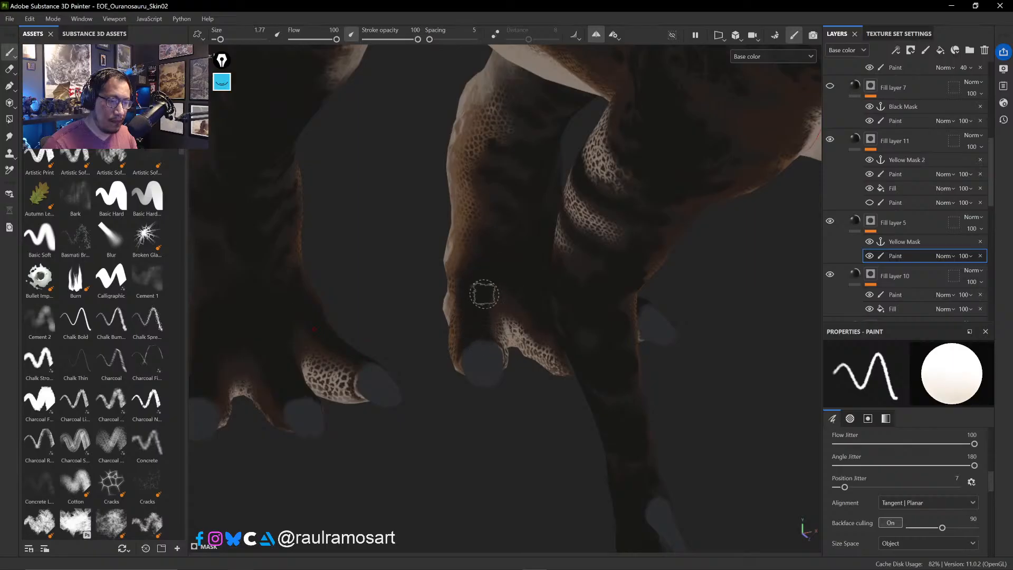
pyautogui.moveTo(482, 291)
pyautogui.keyDown('alt'); pyautogui.mouseDown()
pyautogui.moveTo(454, 301)
pyautogui.moveTo(411, 267)
pyautogui.mouseUp(); pyautogui.keyUp('alt')
pyautogui.keyDown('alt'); pyautogui.moveTo(648, 230); pyautogui.dragTo(681, 221); pyautogui.keyUp('alt')
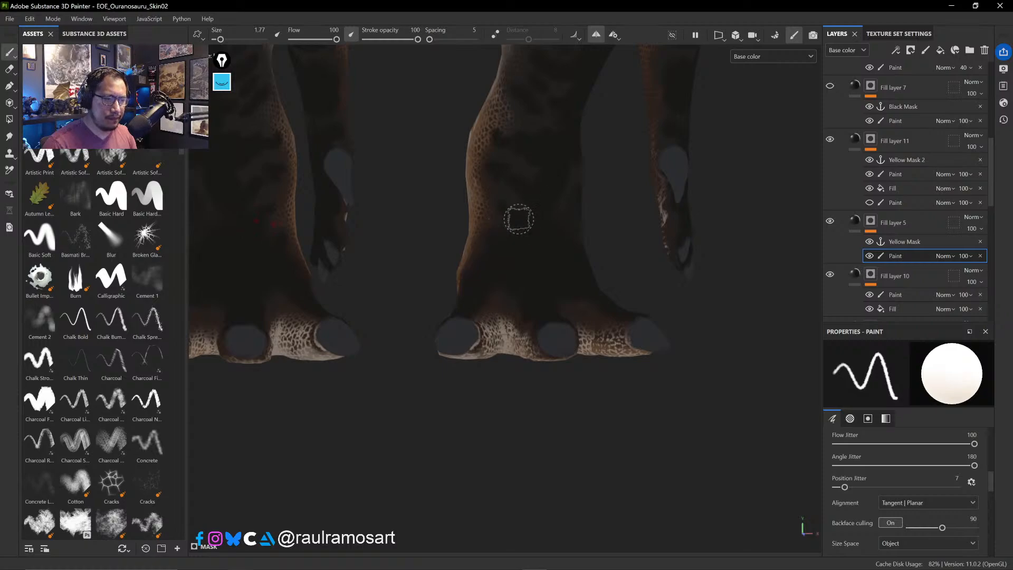
pyautogui.moveTo(547, 267)
pyautogui.keyDown('alt'); pyautogui.mouseDown()
pyautogui.moveTo(465, 279)
pyautogui.moveTo(470, 290)
pyautogui.mouseUp(); pyautogui.keyUp('alt')
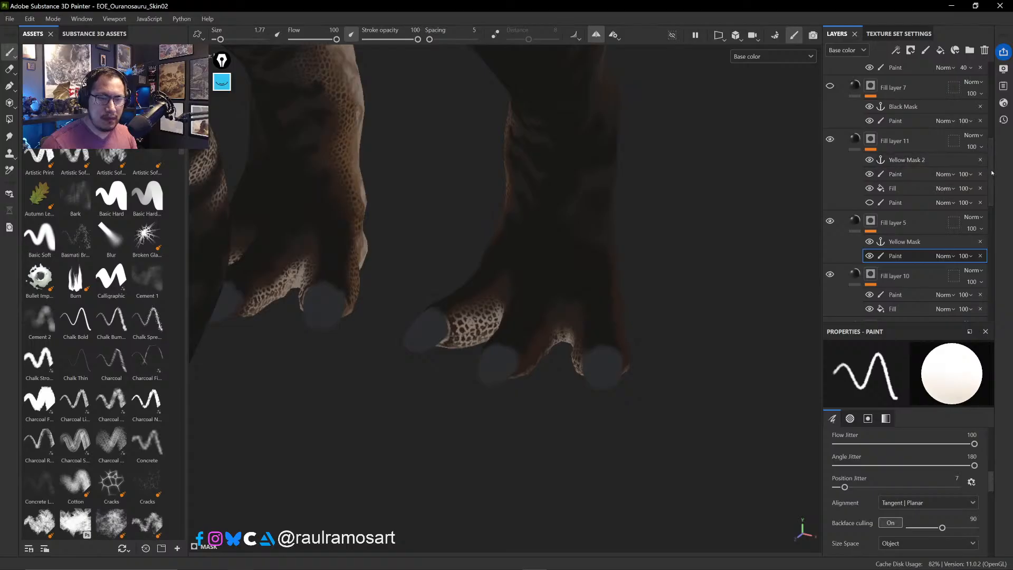
# - Toggle the visibility of Fill layer 2 and Fill layer 4 off and on to examine what each contributes to the foot
pyautogui.scroll(-5, 897, 221)
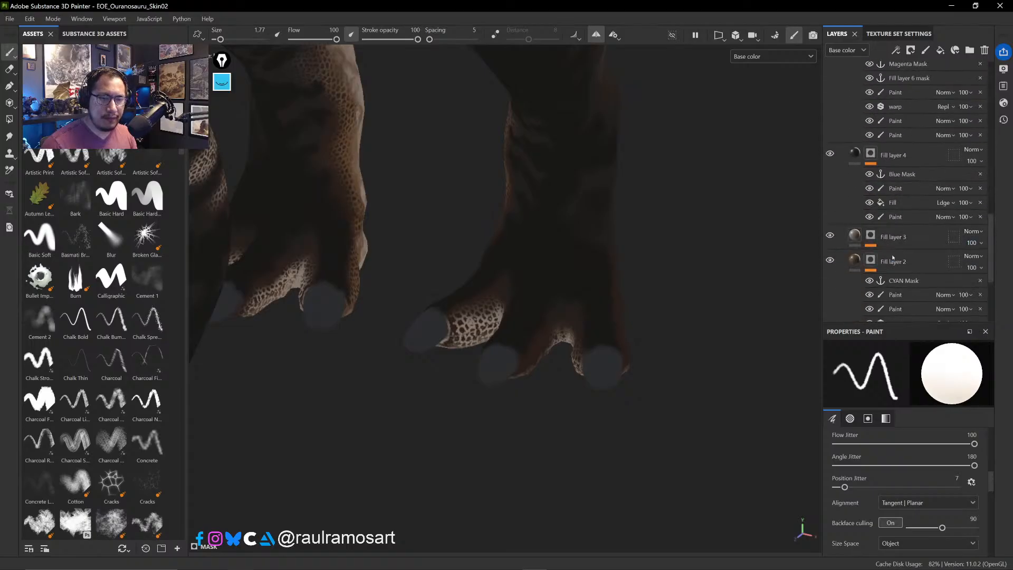
pyautogui.click(830, 260)
pyautogui.click(830, 260)
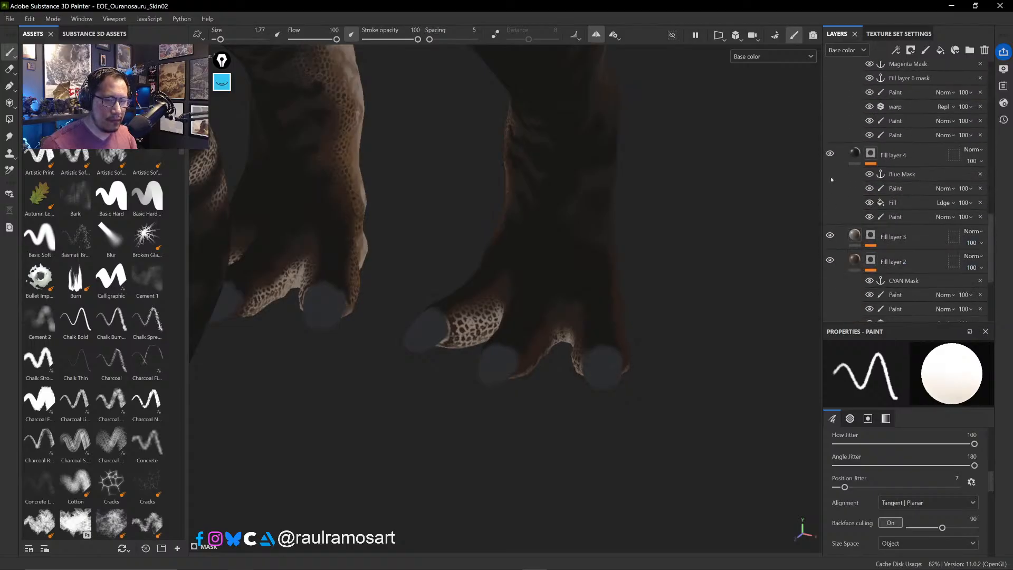
pyautogui.click(830, 154)
pyautogui.click(830, 154)
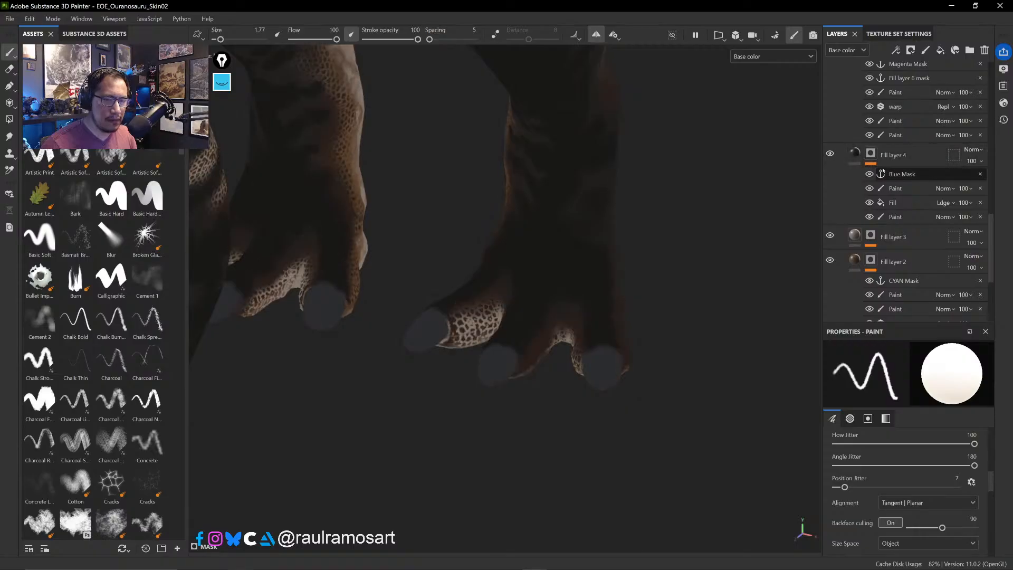
# - Paint over the pale scales on the hind foot's outer toe using the upper Paint effect in Fill layer 4's mask, brush size 1.77
pyautogui.click(904, 190)
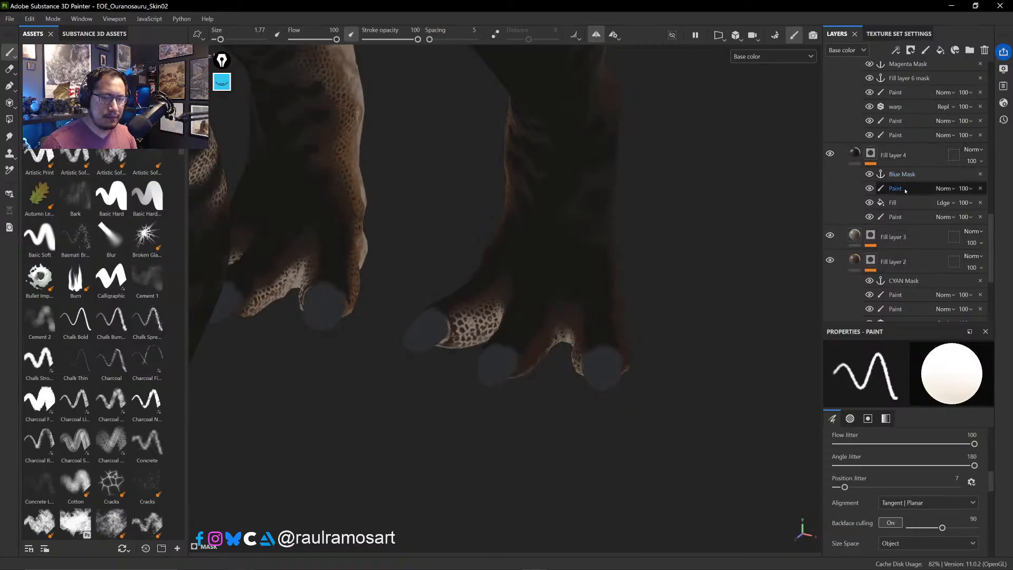
pyautogui.click(870, 188)
pyautogui.click(869, 189)
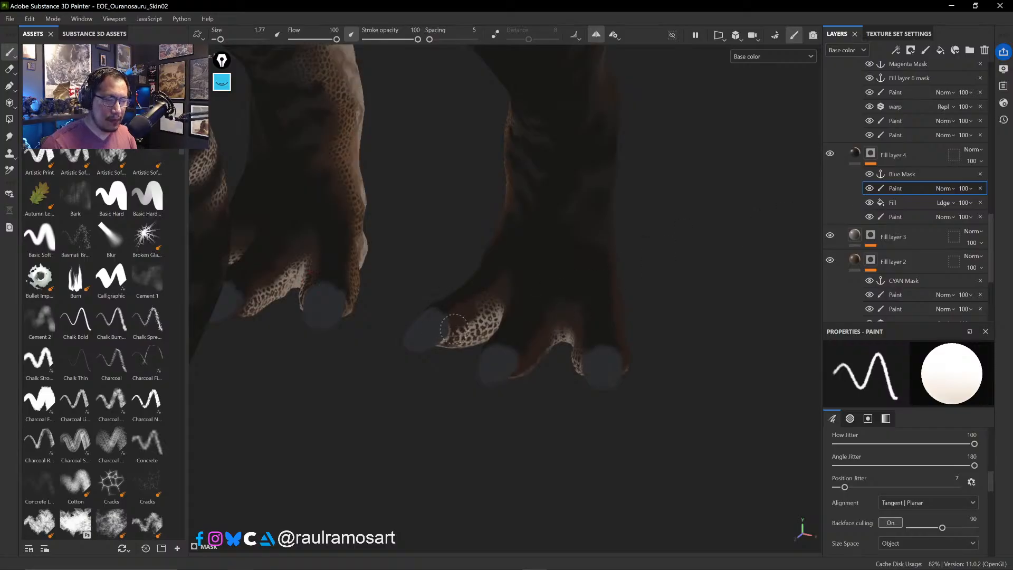
pyautogui.moveTo(463, 316); pyautogui.dragTo(481, 301)
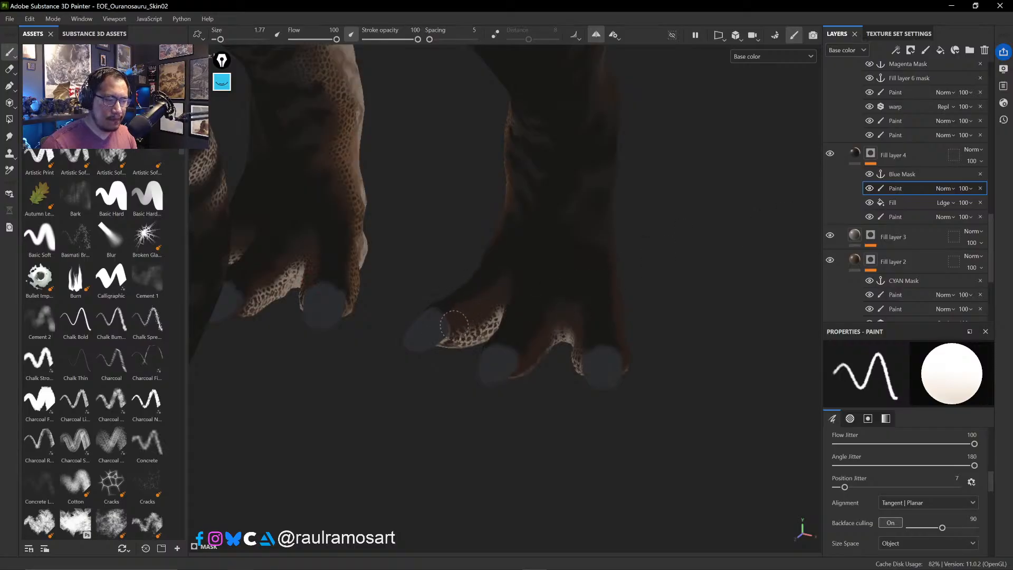
pyautogui.moveTo(484, 323); pyautogui.dragTo(478, 313)
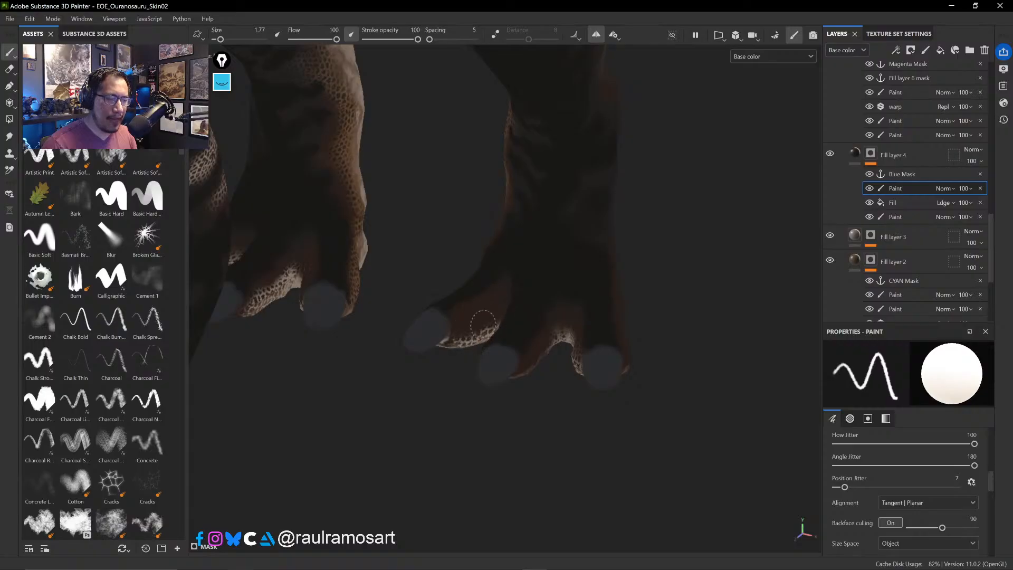
pyautogui.moveTo(522, 286)
pyautogui.keyDown('alt'); pyautogui.mouseDown()
pyautogui.moveTo(617, 288)
pyautogui.moveTo(670, 269)
pyautogui.moveTo(672, 285)
pyautogui.mouseUp(); pyautogui.keyUp('alt')
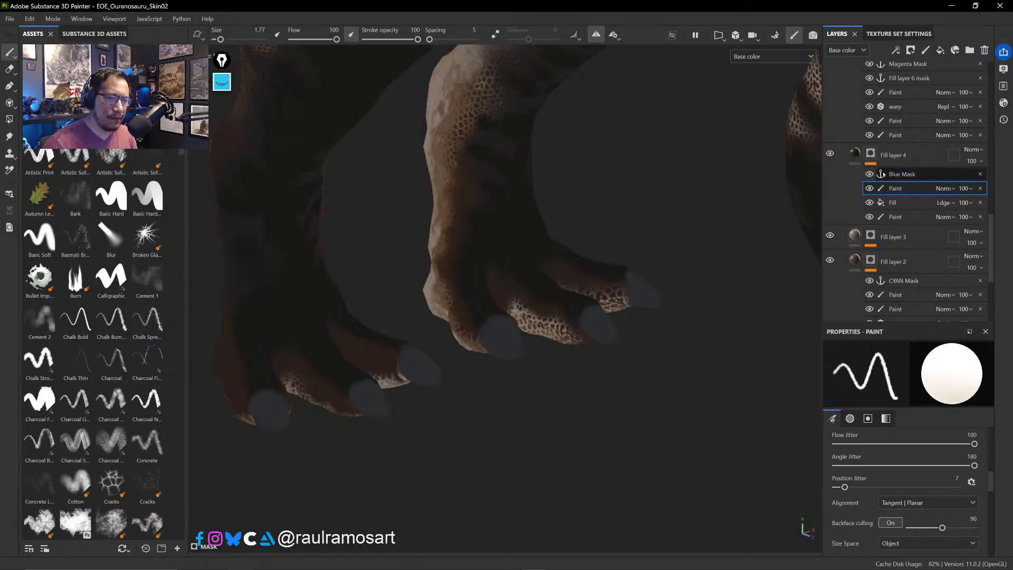
# - Toggle Fill layer 6 and Fill layer 4 off and on to examine what each contributes to the feet and lower legs
pyautogui.scroll(3, 992, 222)
pyautogui.scroll(2, 993, 222)
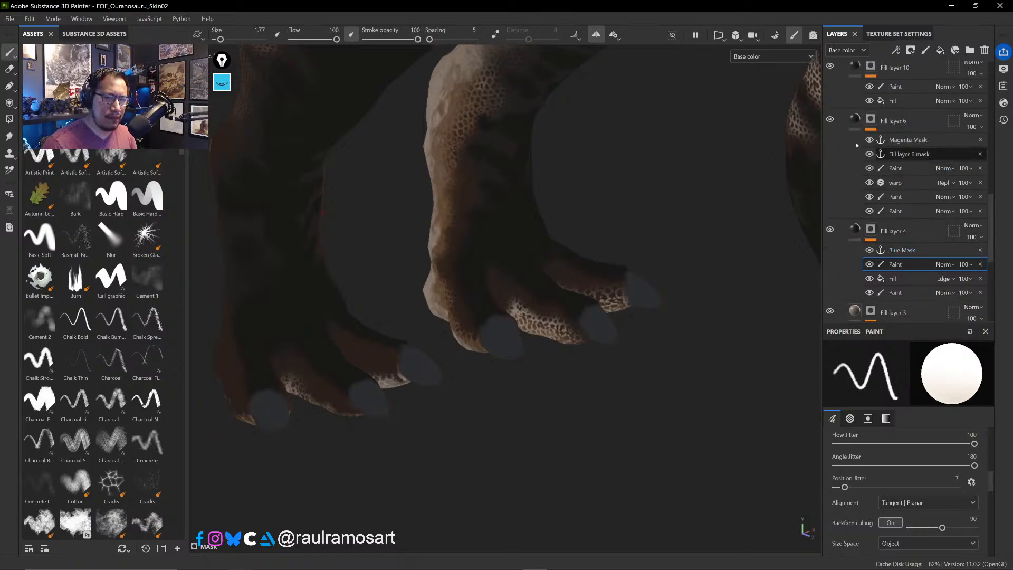
pyautogui.click(830, 120)
pyautogui.click(829, 120)
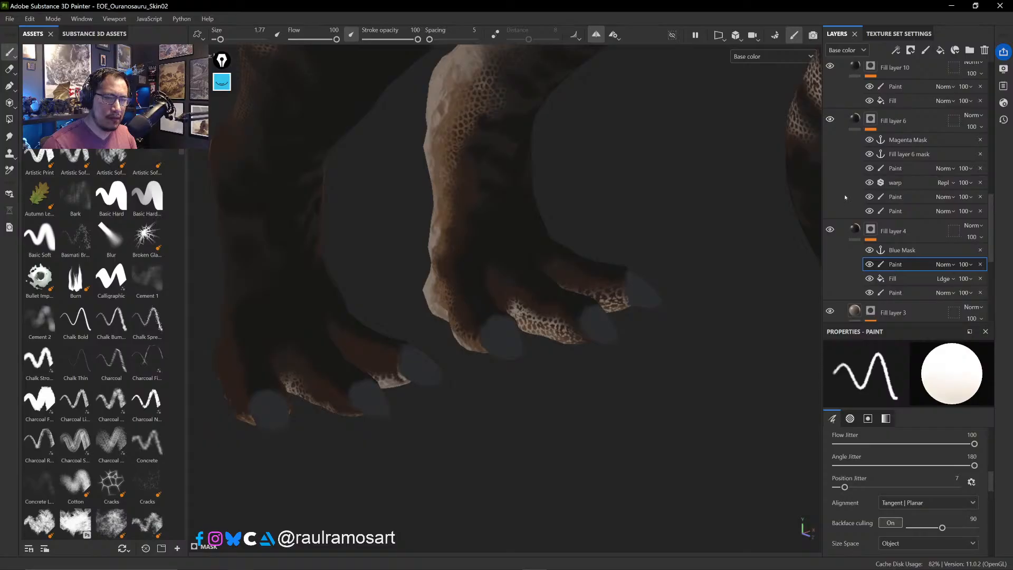
pyautogui.click(830, 230)
pyautogui.click(830, 230)
pyautogui.click(830, 230)
pyautogui.click(830, 230)
pyautogui.click(829, 230)
pyautogui.click(830, 230)
# - Toggle the Fill and upper Paint effects in Fill layer 4's mask to examine their influence on the leg's scale pattern
pyautogui.click(869, 278)
pyautogui.click(869, 279)
pyautogui.click(869, 279)
pyautogui.click(869, 278)
pyautogui.click(869, 279)
pyautogui.click(869, 278)
pyautogui.click(868, 279)
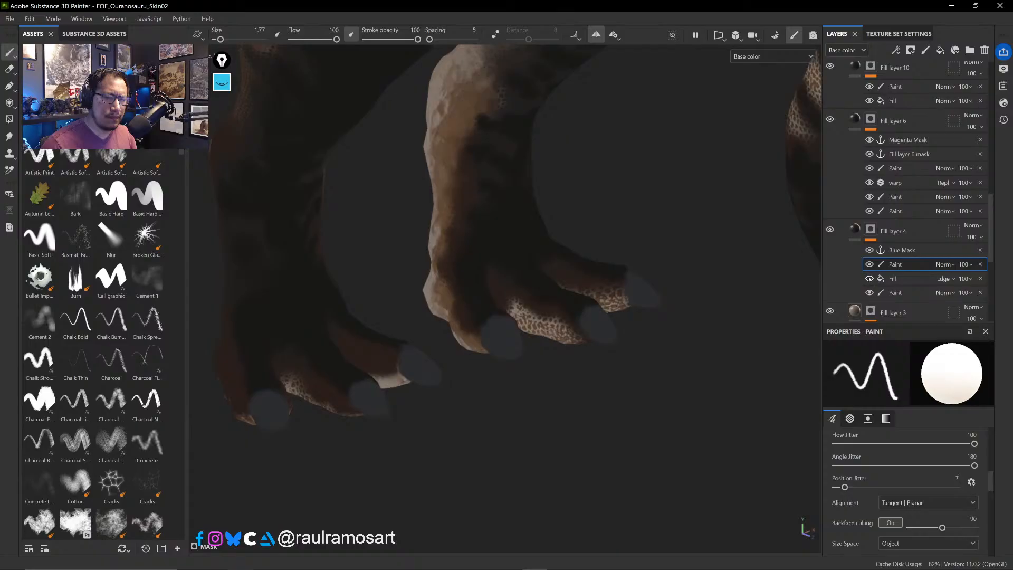
pyautogui.click(869, 278)
pyautogui.click(869, 278)
pyautogui.click(869, 279)
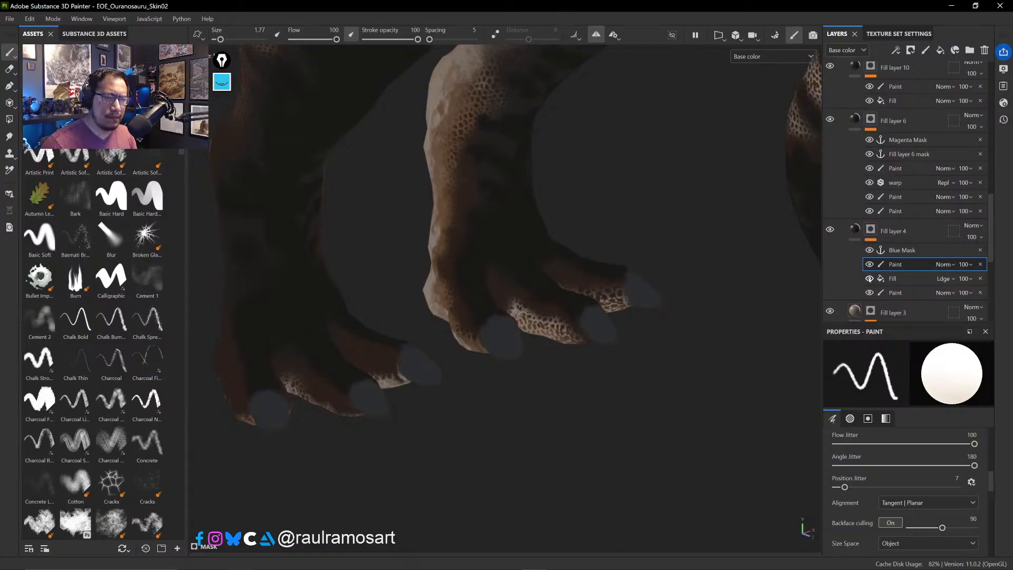
pyautogui.click(869, 278)
pyautogui.click(869, 278)
pyautogui.click(869, 264)
pyautogui.click(870, 265)
# - Paint small irregular markings along the pale edge of the lower leg above the foot, with the brush at size 0.91
pyautogui.keyDown('alt'); pyautogui.moveTo(657, 185); pyautogui.dragTo(636, 204); pyautogui.keyUp('alt')
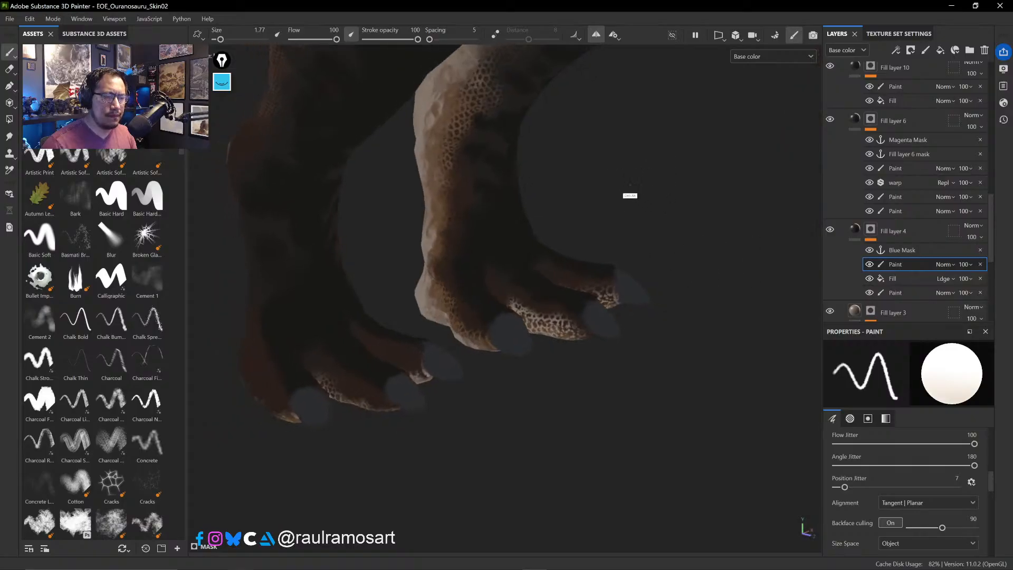
pyautogui.keyDown('ctrl'); pyautogui.keyDown('alt'); pyautogui.moveTo(567, 222); pyautogui.dragTo(625, 283); pyautogui.keyUp('alt'); pyautogui.keyUp('ctrl')
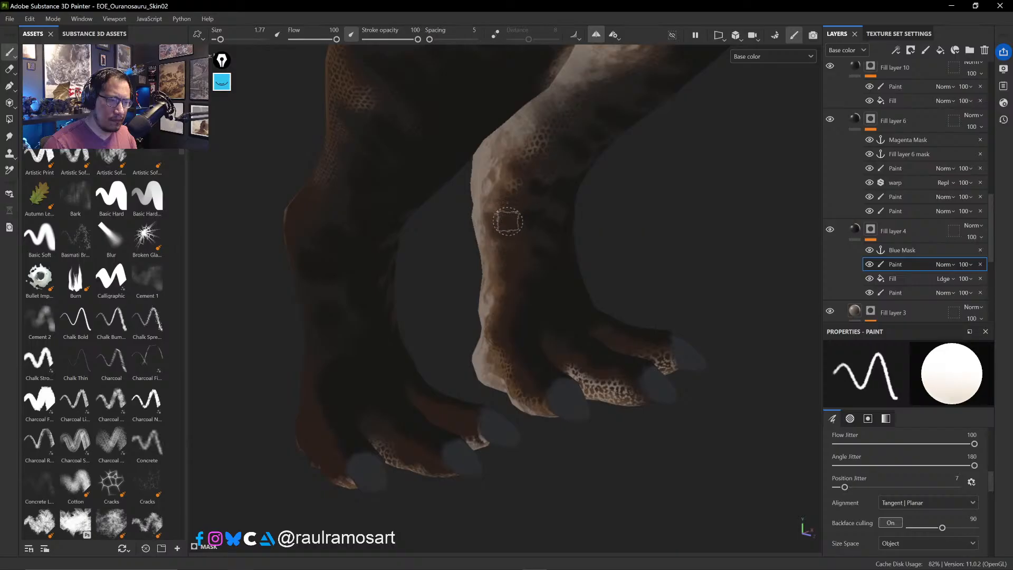
pyautogui.keyDown('ctrl'); pyautogui.moveTo(510, 242); pyautogui.dragTo(507, 237, button='right'); pyautogui.keyUp('ctrl')
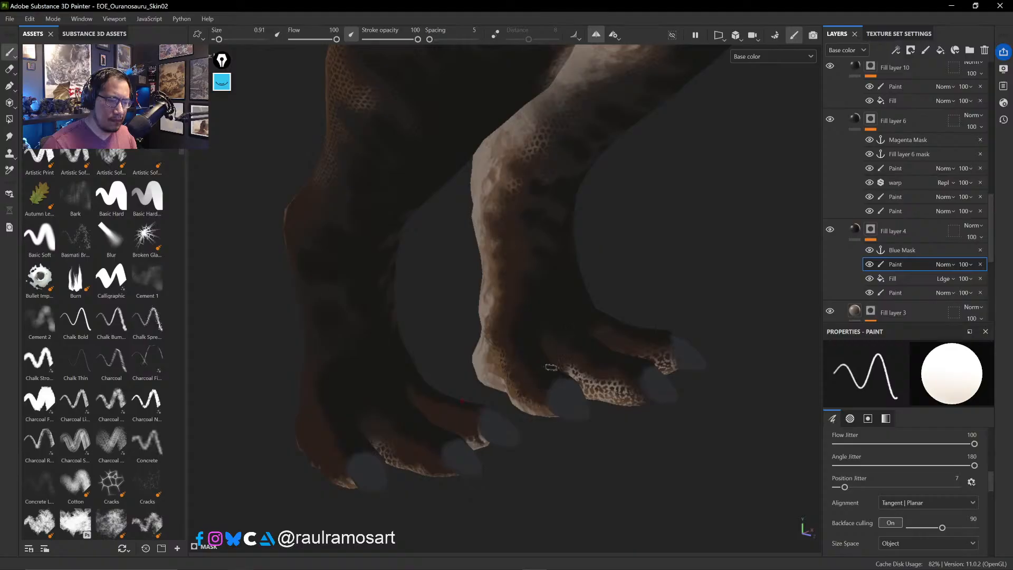
# - Roughen the edge of the dark band down the inner lower leg, with the brush at size 1.11
pyautogui.keyDown('alt'); pyautogui.moveTo(643, 380); pyautogui.dragTo(594, 386); pyautogui.keyUp('alt')
pyautogui.keyDown('ctrl'); pyautogui.moveTo(561, 375); pyautogui.dragTo(566, 373, button='right'); pyautogui.keyUp('ctrl')
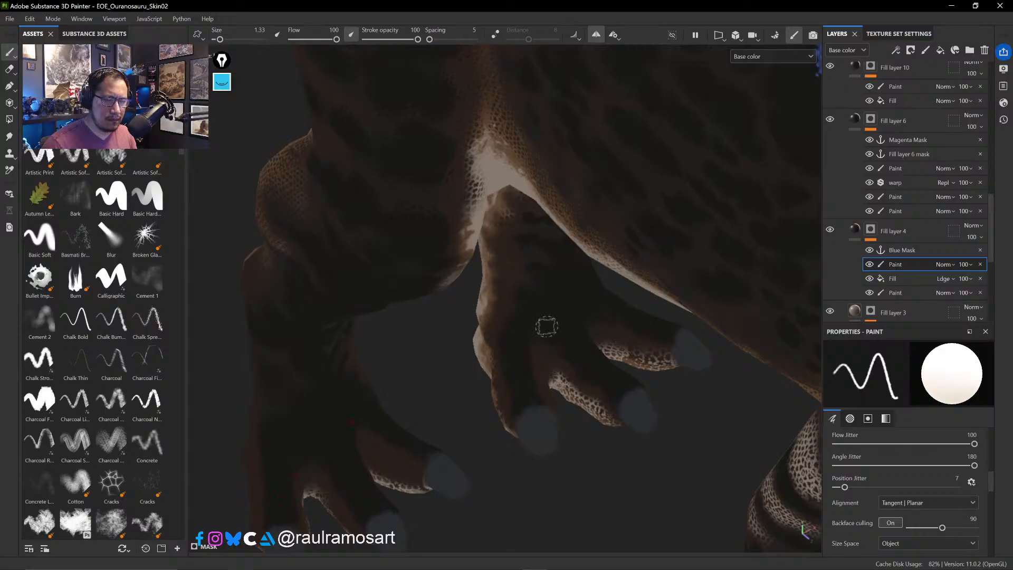
pyautogui.keyDown('alt'); pyautogui.moveTo(497, 346); pyautogui.dragTo(529, 319); pyautogui.keyUp('alt')
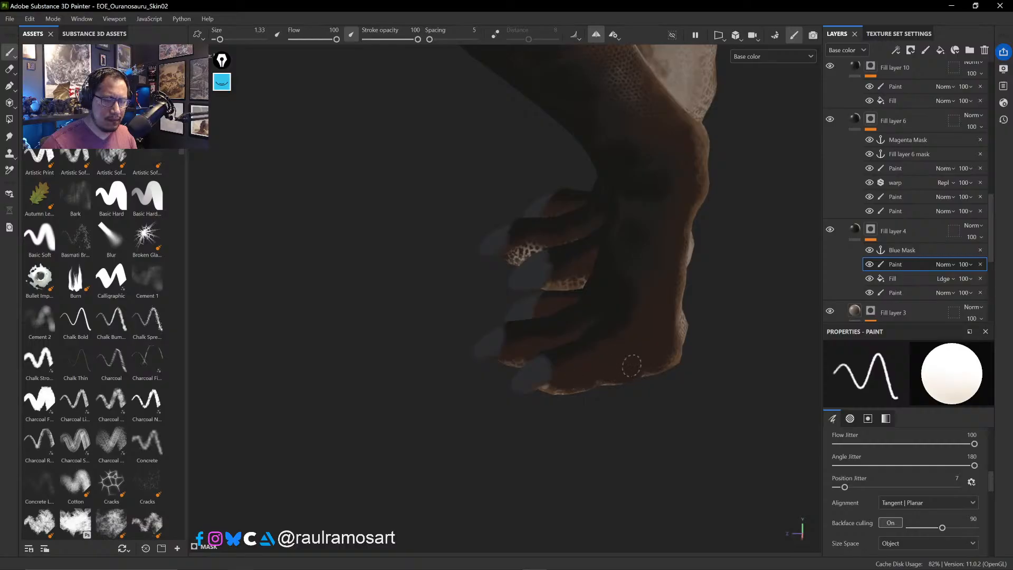
pyautogui.moveTo(631, 365)
pyautogui.keyDown('alt'); pyautogui.mouseDown()
pyautogui.moveTo(606, 316)
pyautogui.moveTo(520, 301)
pyautogui.moveTo(619, 310)
pyautogui.moveTo(466, 278)
pyautogui.moveTo(547, 233)
pyautogui.mouseUp(); pyautogui.keyUp('alt')
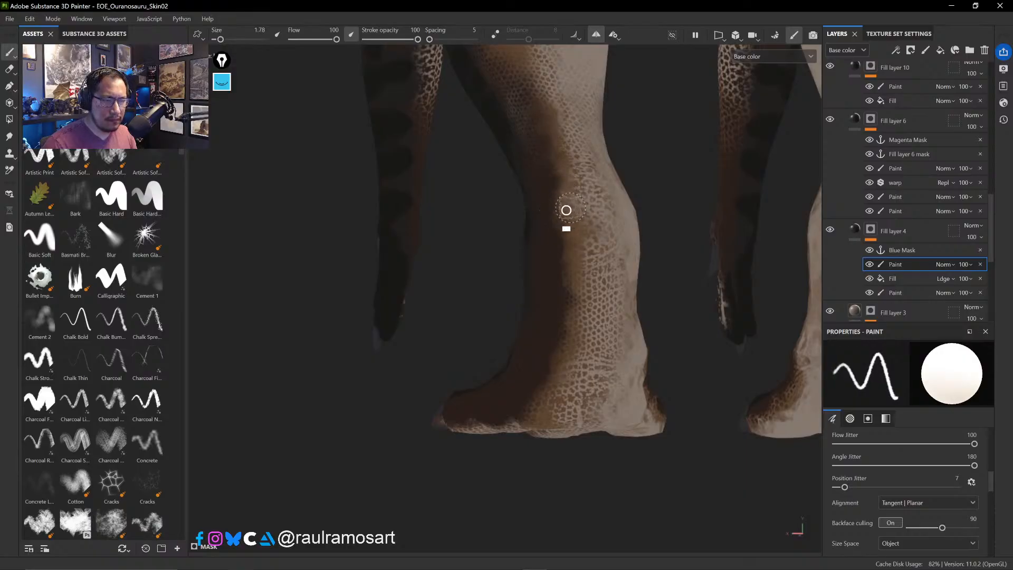
pyautogui.keyDown('ctrl'); pyautogui.moveTo(576, 230); pyautogui.dragTo(570, 230, button='right'); pyautogui.keyUp('ctrl')
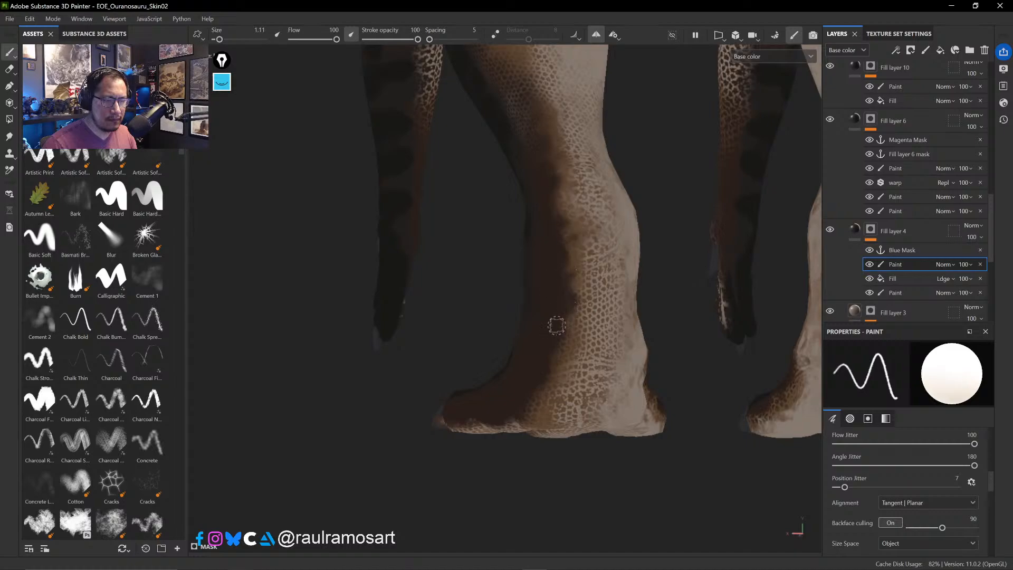
pyautogui.moveTo(556, 326)
pyautogui.mouseDown()
pyautogui.moveTo(564, 355)
pyautogui.moveTo(549, 393)
pyautogui.moveTo(531, 396)
pyautogui.moveTo(579, 268)
pyautogui.moveTo(616, 426)
pyautogui.moveTo(597, 335)
pyautogui.moveTo(568, 326)
pyautogui.mouseUp()
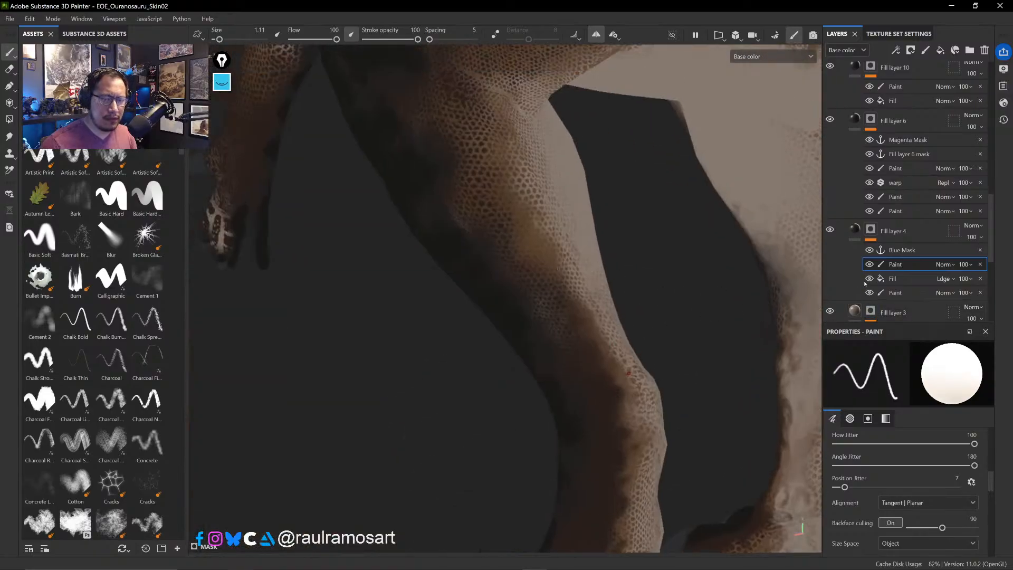
# - Toggle Fill layer 4 with its Fill effect, and Fill layer 2, to compare their contributions to the leg's pattern
pyautogui.click(868, 278)
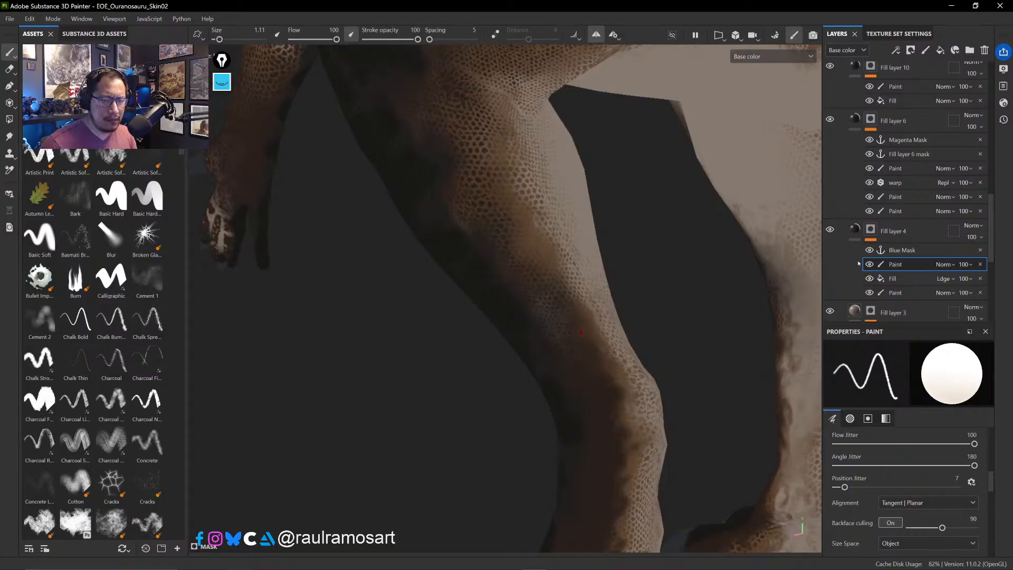
pyautogui.click(829, 230)
pyautogui.click(830, 230)
pyautogui.moveTo(990, 207); pyautogui.dragTo(990, 226)
pyautogui.scroll(-3, 990, 226)
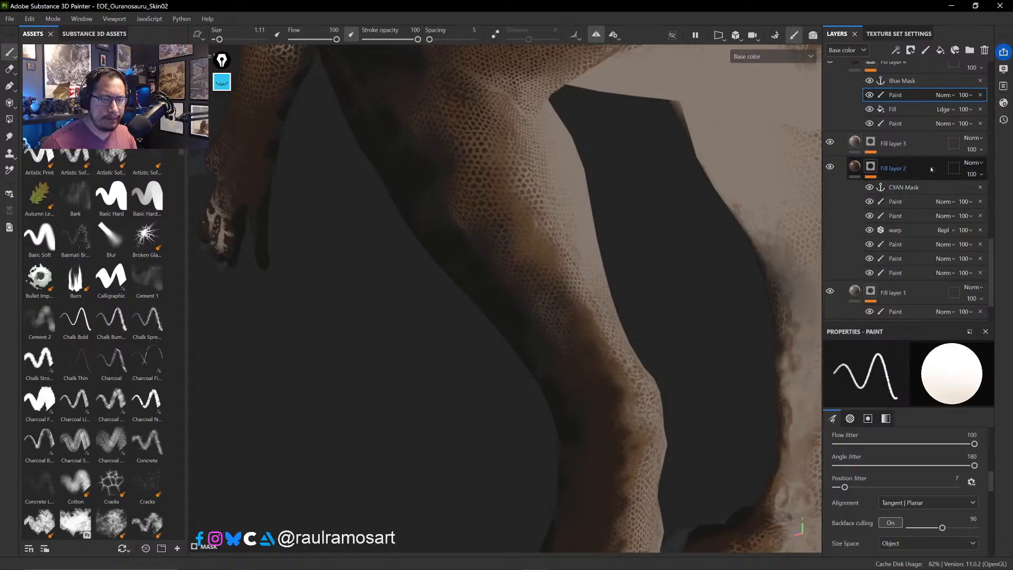
pyautogui.click(831, 168)
pyautogui.click(831, 168)
pyautogui.click(830, 168)
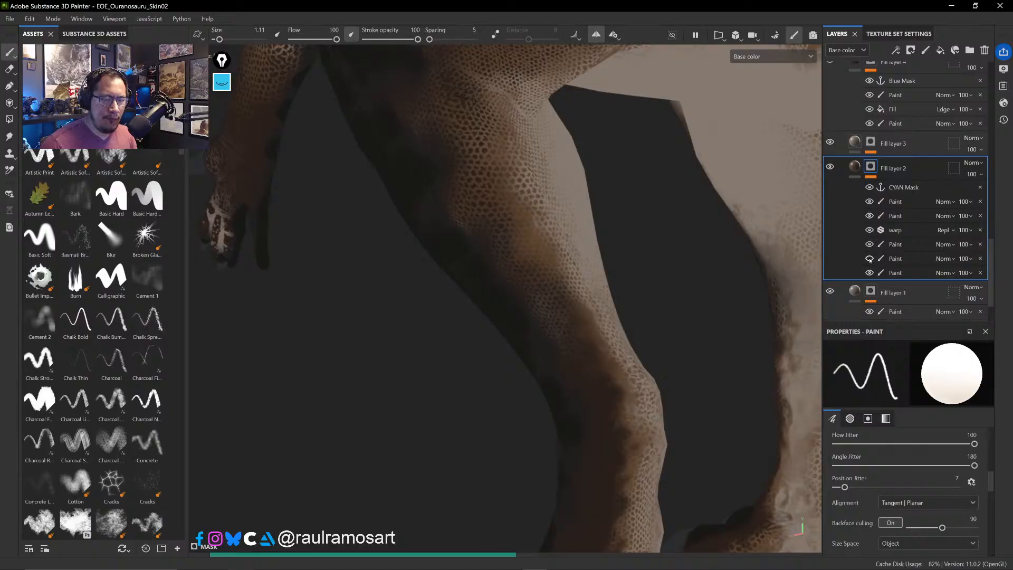
pyautogui.click(830, 167)
pyautogui.click(830, 167)
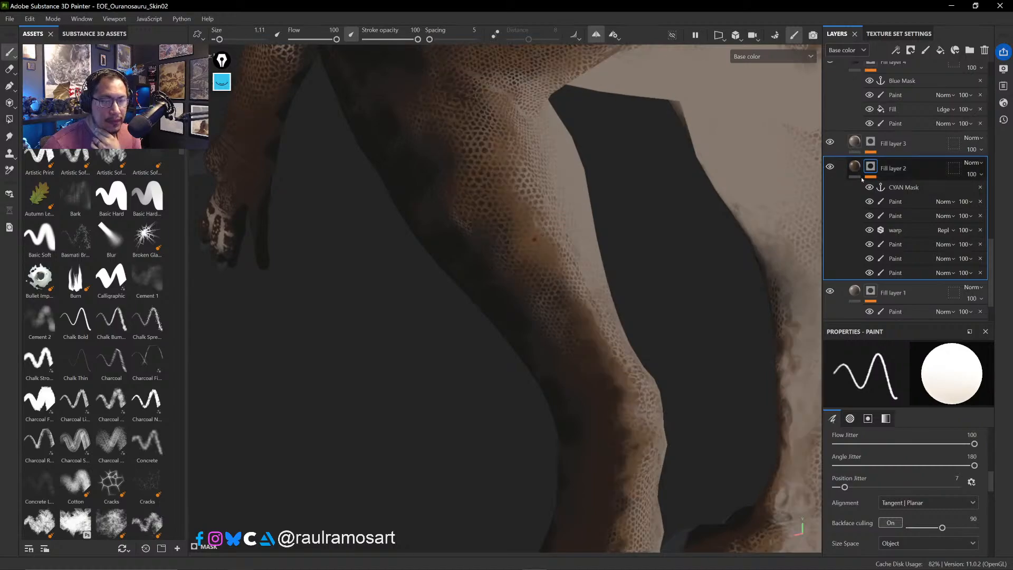
# - View Fill layer 2's mask on its own and compare the leg with the layer hidden and shown
pyautogui.rightClick(870, 167)
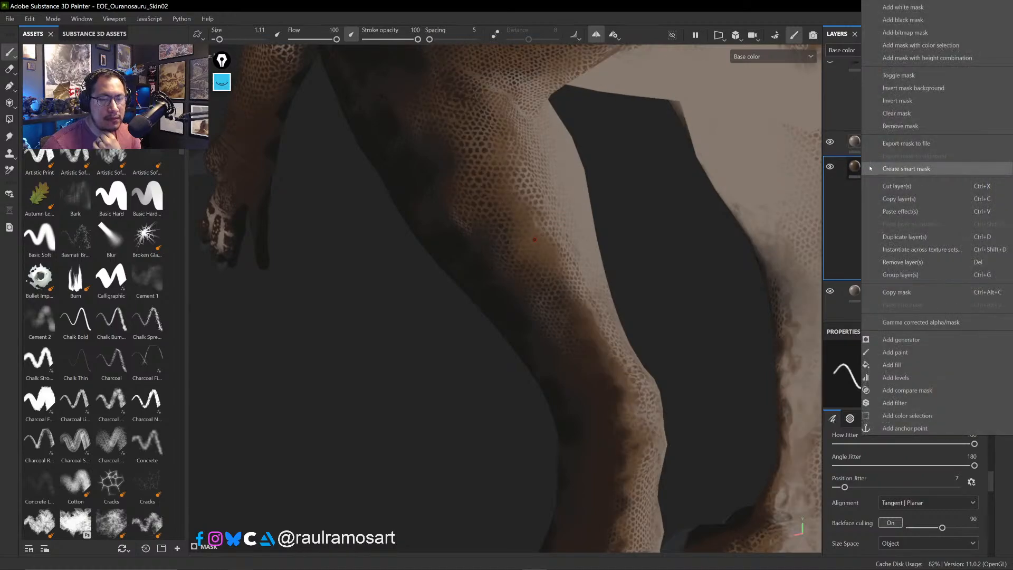
pyautogui.click(850, 176)
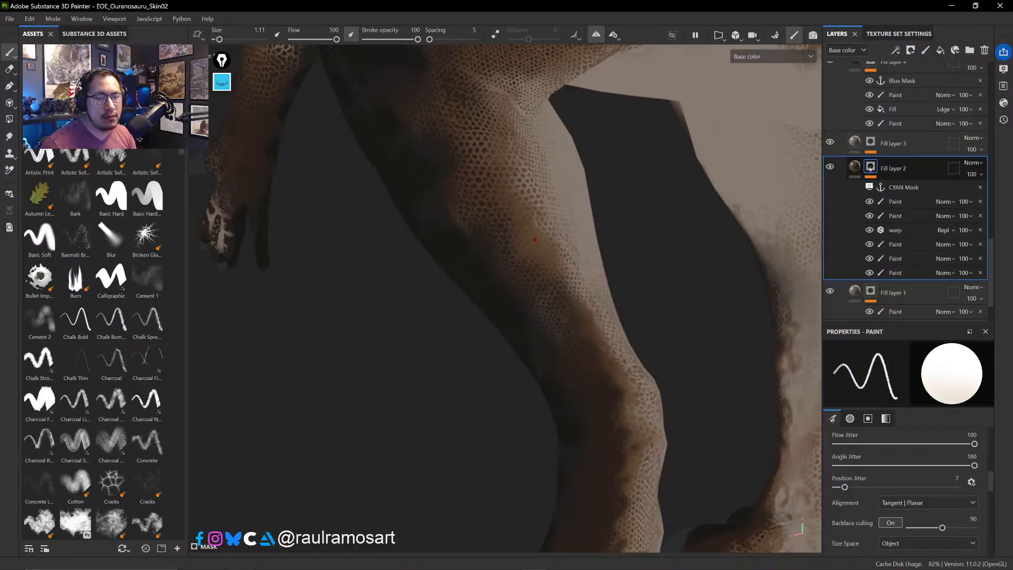
pyautogui.keyDown('alt'); pyautogui.click(867, 170); pyautogui.keyUp('alt')
pyautogui.click(855, 168)
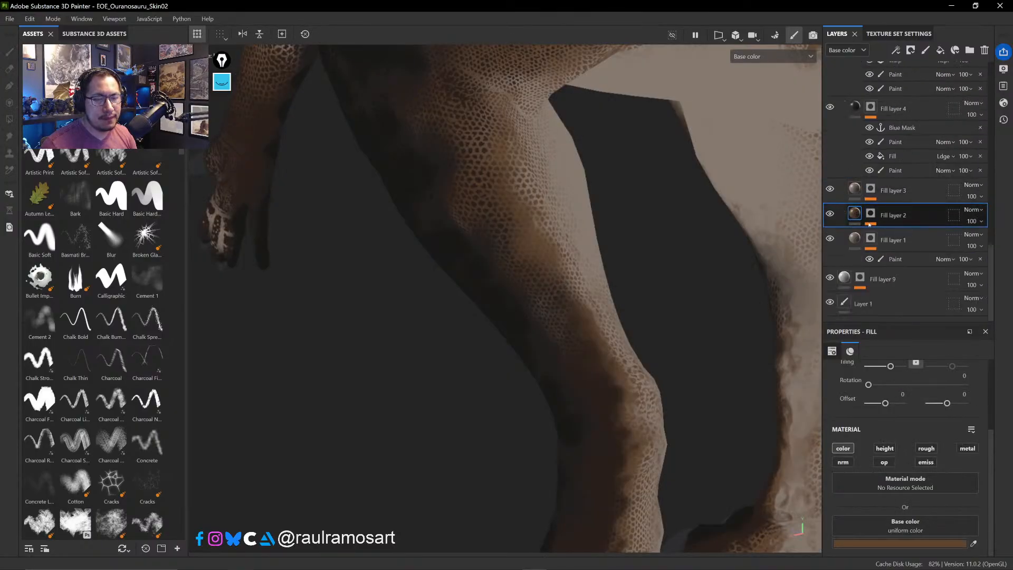
pyautogui.click(830, 213)
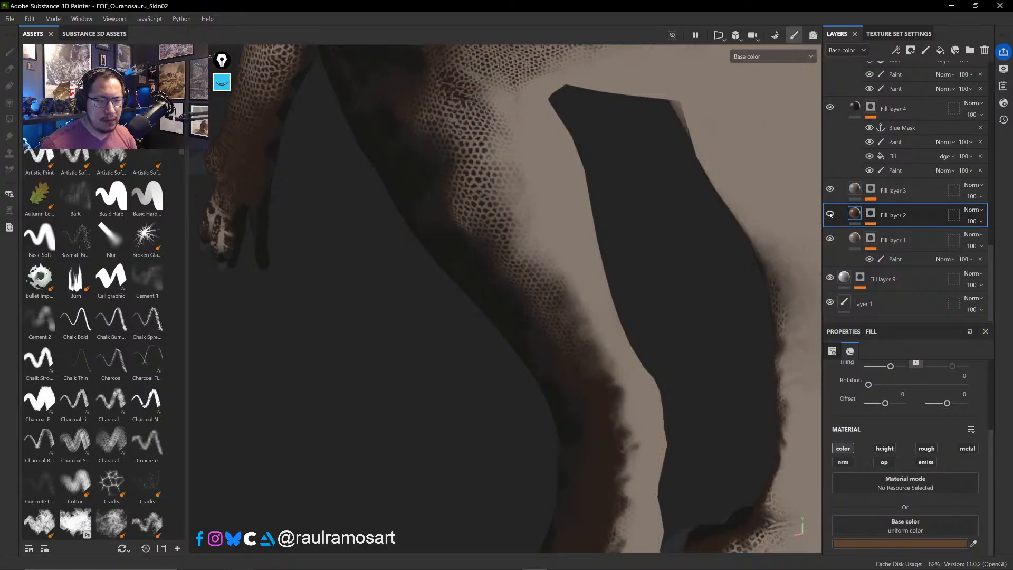
pyautogui.click(830, 213)
pyautogui.click(870, 214)
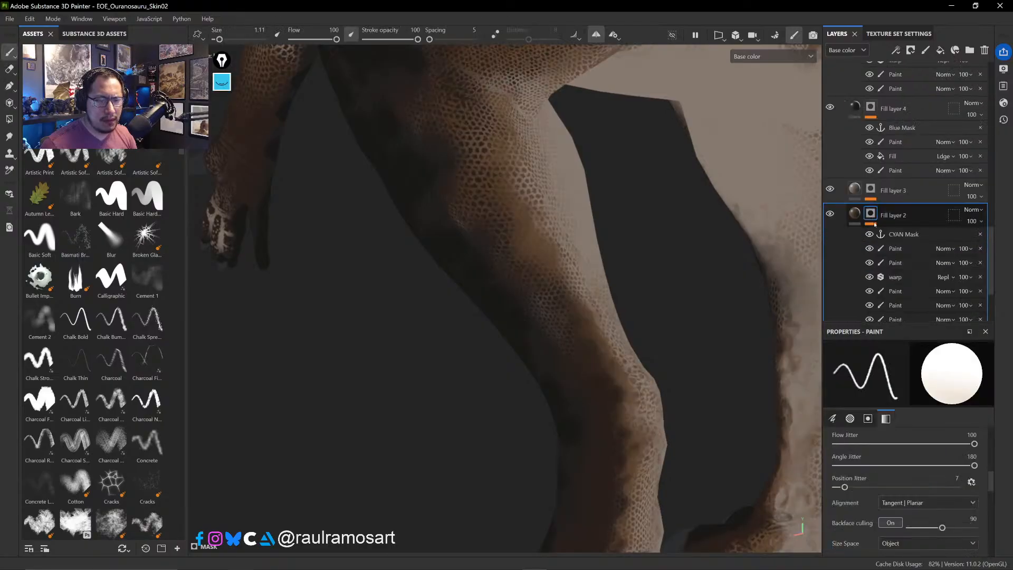
pyautogui.scroll(-3, 989, 253)
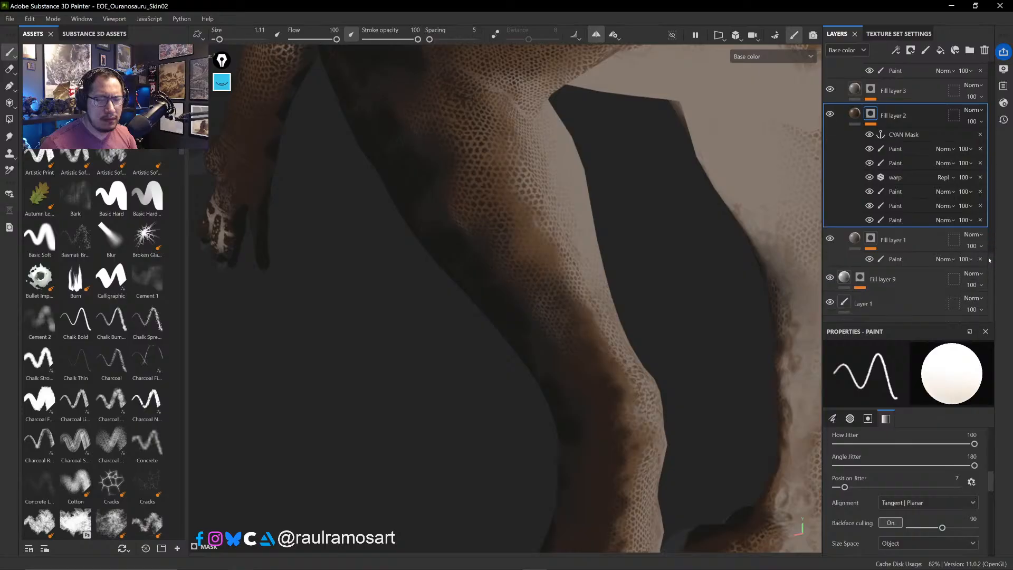
pyautogui.scroll(1, 990, 253)
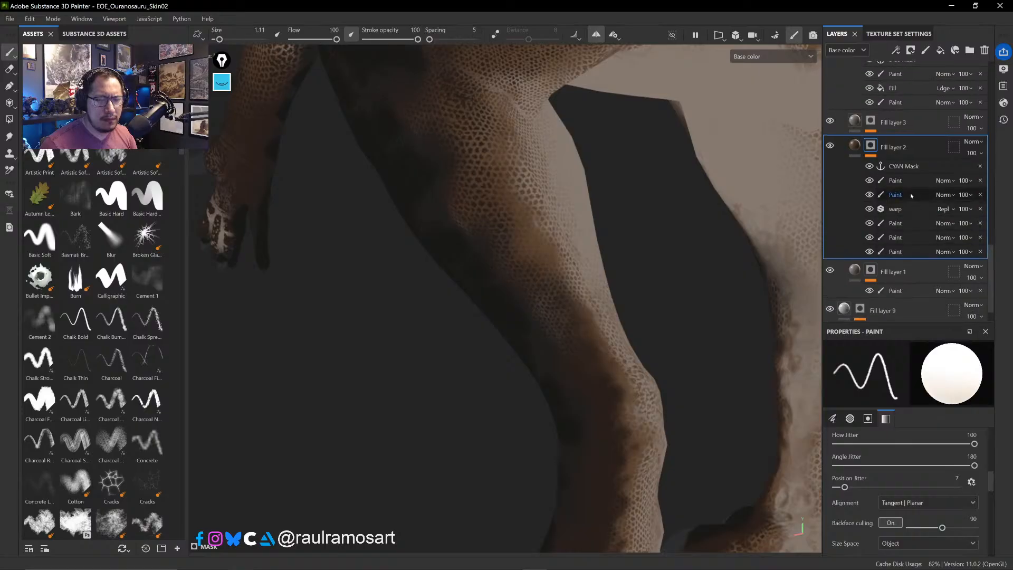
pyautogui.keyDown('alt'); pyautogui.click(870, 148); pyautogui.keyUp('alt')
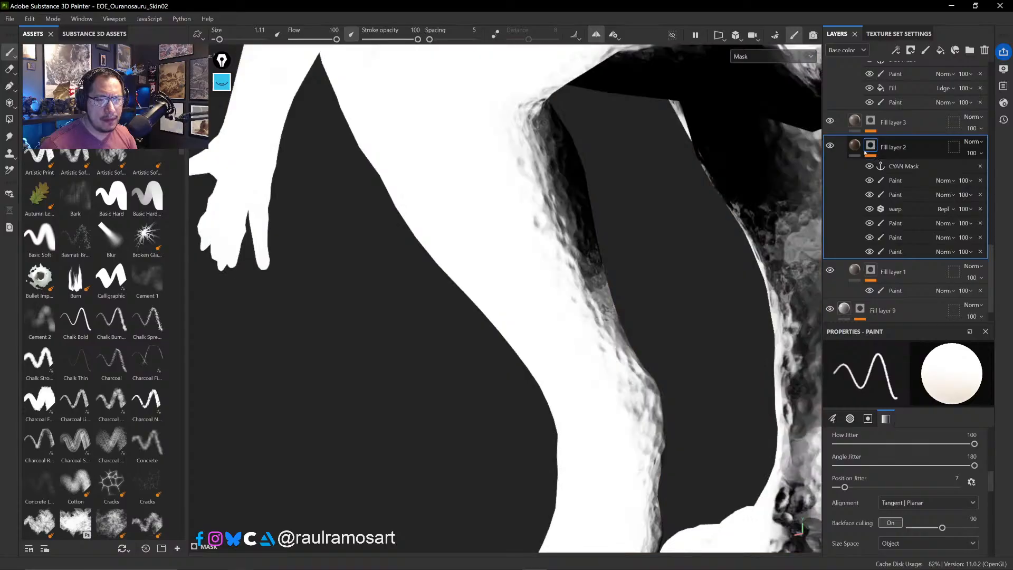
pyautogui.click(856, 148)
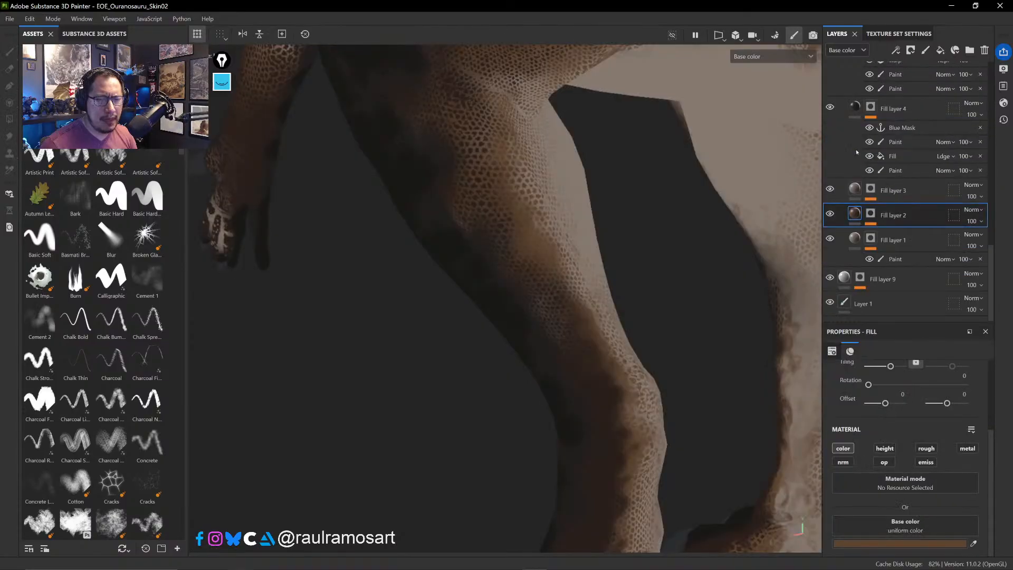
pyautogui.click(870, 213)
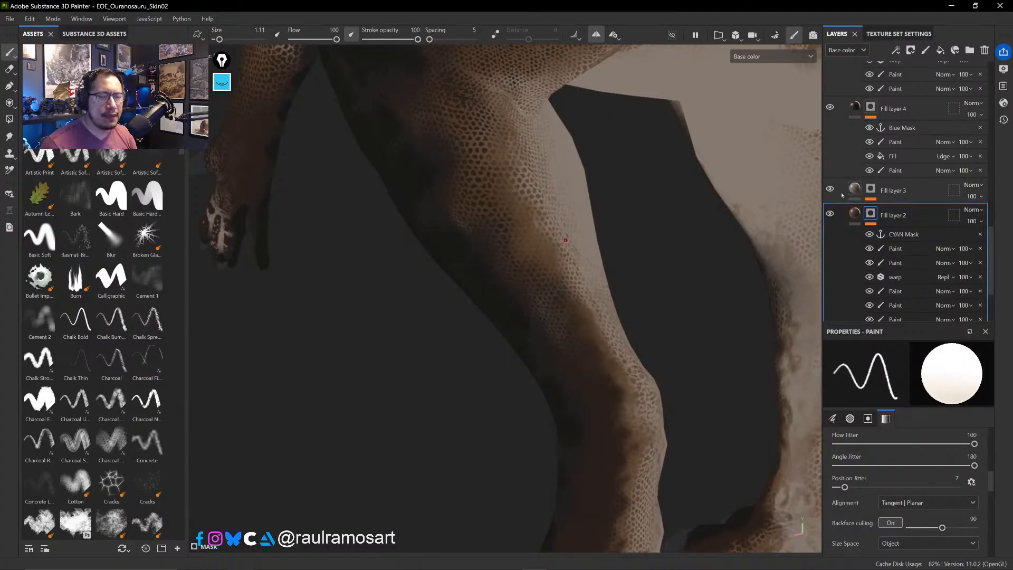
# - Paint along the dark band down the lower leg on Fill layer 2's uppermost paint effect, with the brush at size 4.77
pyautogui.moveTo(694, 244)
pyautogui.keyDown('alt'); pyautogui.mouseDown()
pyautogui.moveTo(665, 241)
pyautogui.moveTo(651, 266)
pyautogui.moveTo(669, 269)
pyautogui.moveTo(739, 229)
pyautogui.moveTo(836, 226)
pyautogui.mouseUp(); pyautogui.keyUp('alt')
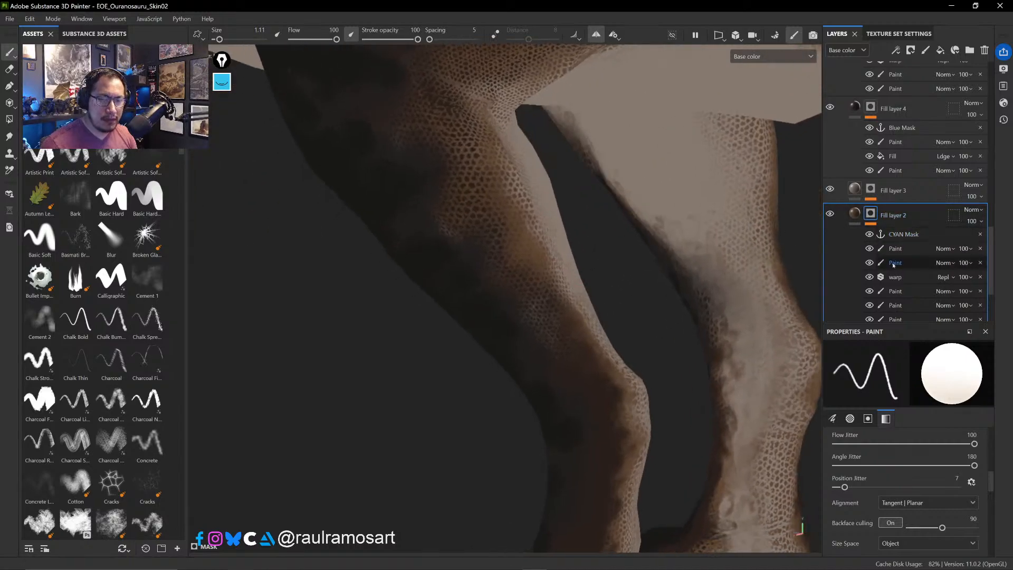
pyautogui.click(902, 249)
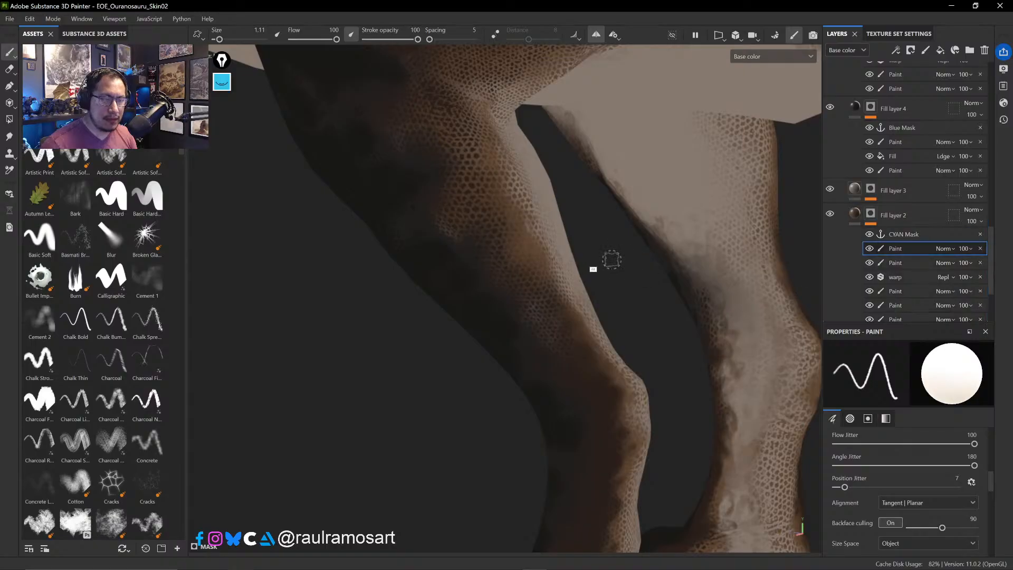
pyautogui.moveTo(588, 254)
pyautogui.keyDown('alt'); pyautogui.mouseDown()
pyautogui.moveTo(502, 280)
pyautogui.moveTo(529, 264)
pyautogui.mouseUp(); pyautogui.keyUp('alt')
pyautogui.keyDown('ctrl'); pyautogui.moveTo(552, 190); pyautogui.dragTo(563, 195, button='right'); pyautogui.keyUp('ctrl')
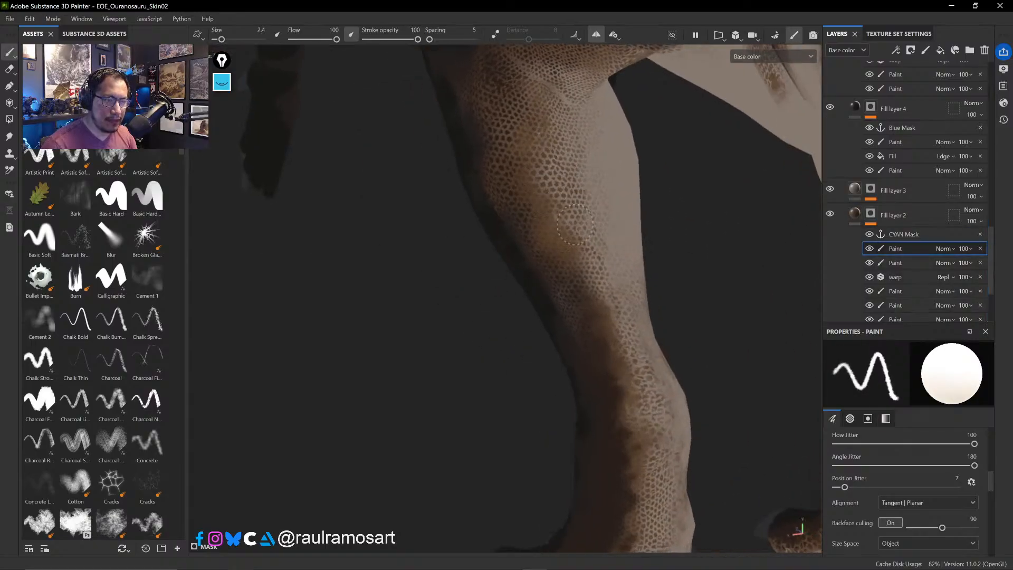
pyautogui.keyDown('ctrl'); pyautogui.moveTo(570, 254); pyautogui.dragTo(582, 241, button='right'); pyautogui.keyUp('ctrl')
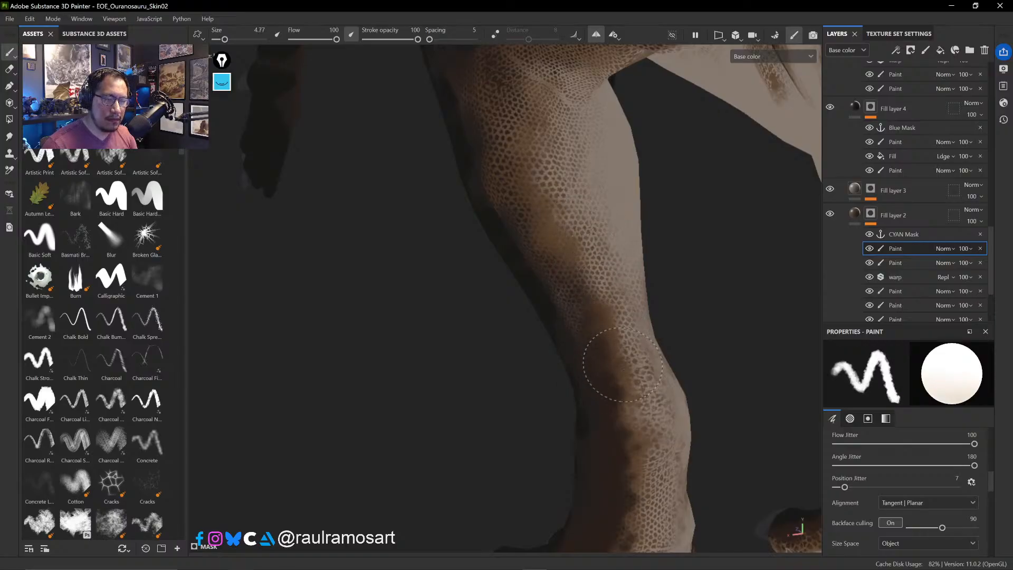
pyautogui.moveTo(747, 402)
pyautogui.keyDown('alt'); pyautogui.mouseDown()
pyautogui.moveTo(653, 232)
pyautogui.moveTo(542, 276)
pyautogui.mouseUp(); pyautogui.keyUp('alt')
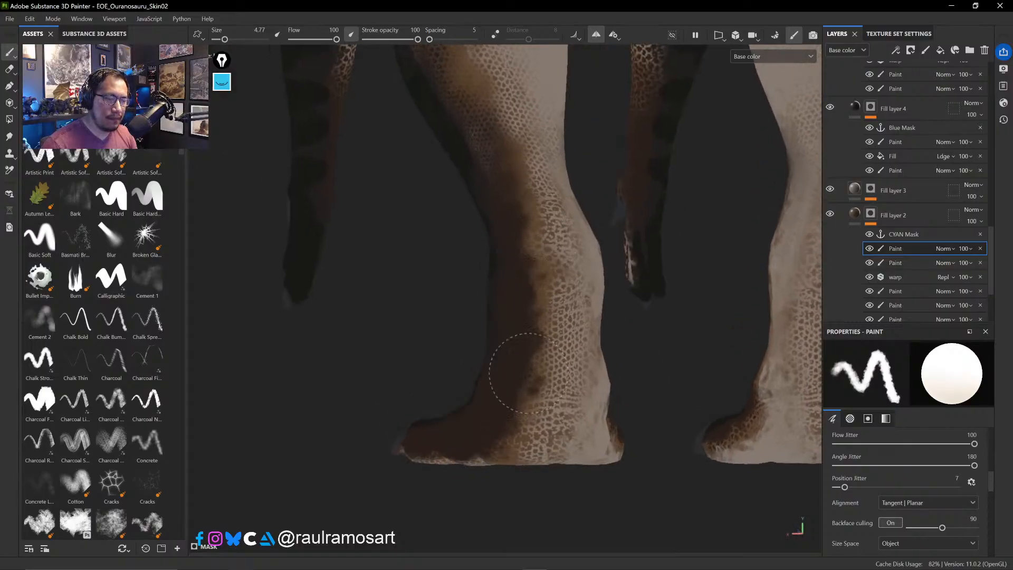
pyautogui.moveTo(543, 423)
pyautogui.keyDown('alt'); pyautogui.mouseDown()
pyautogui.moveTo(652, 430)
pyautogui.moveTo(633, 430)
pyautogui.mouseUp(); pyautogui.keyUp('alt')
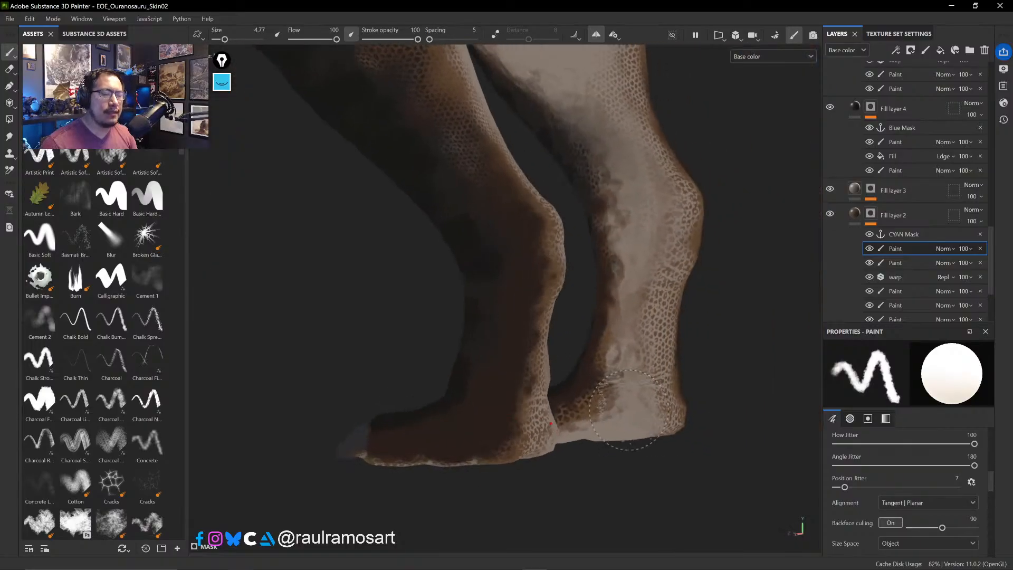
# - Compare the lower leg and the underside of the foot with Fill layer 3 hidden and shown
pyautogui.keyDown('ctrl'); pyautogui.moveTo(479, 366); pyautogui.dragTo(458, 367, button='right'); pyautogui.keyUp('ctrl')
pyautogui.keyDown('alt'); pyautogui.moveTo(516, 409); pyautogui.dragTo(515, 364); pyautogui.keyUp('alt')
pyautogui.click(830, 189)
pyautogui.click(829, 189)
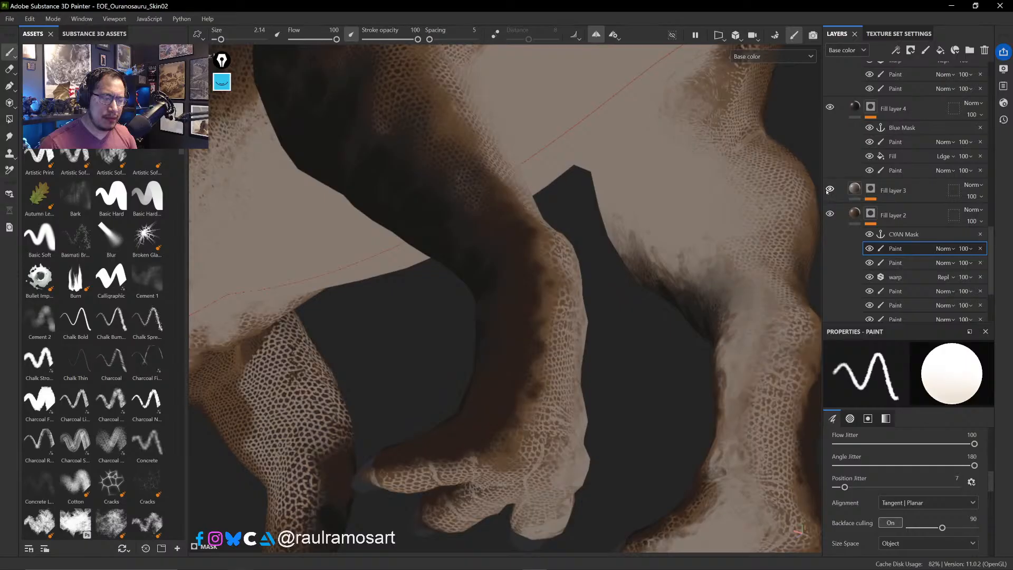
pyautogui.moveTo(528, 439); pyautogui.dragTo(530, 449)
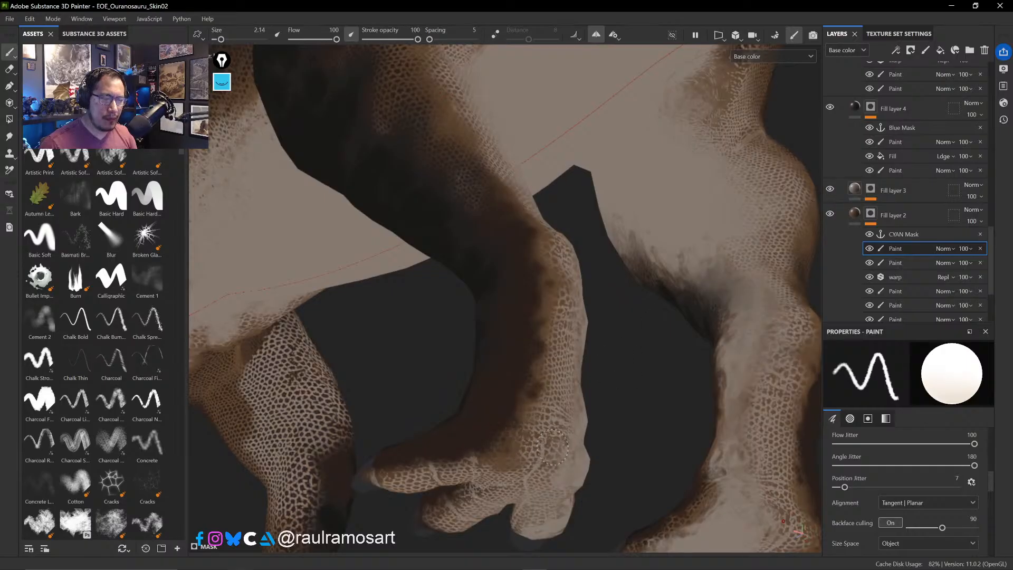
# - Erase the pale tone over the sole and heel on Fill layer 3's uppermost paint effect, with the eraser at size 9
pyautogui.click(871, 189)
pyautogui.click(896, 209)
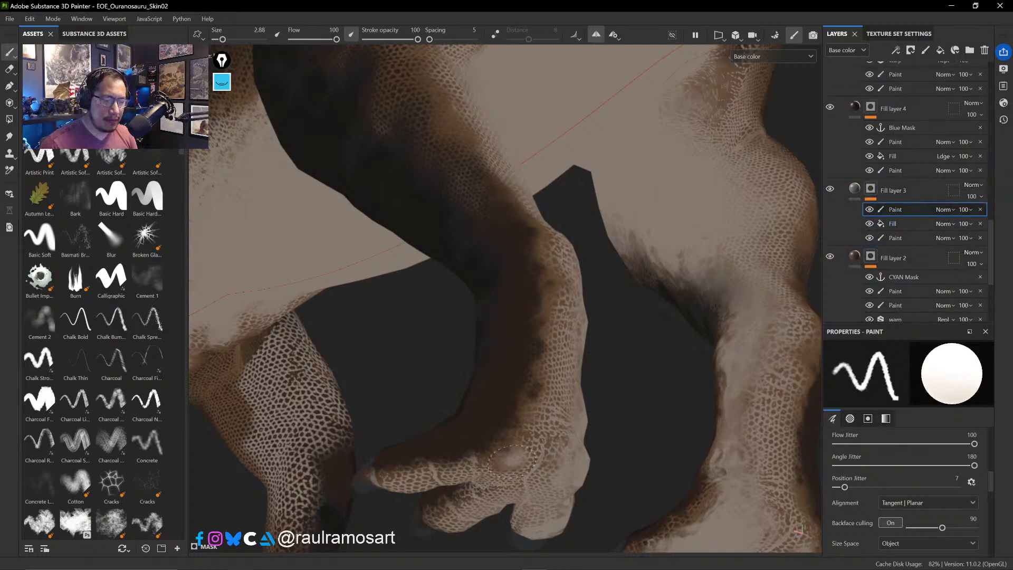
pyautogui.press(']')
pyautogui.press('e')
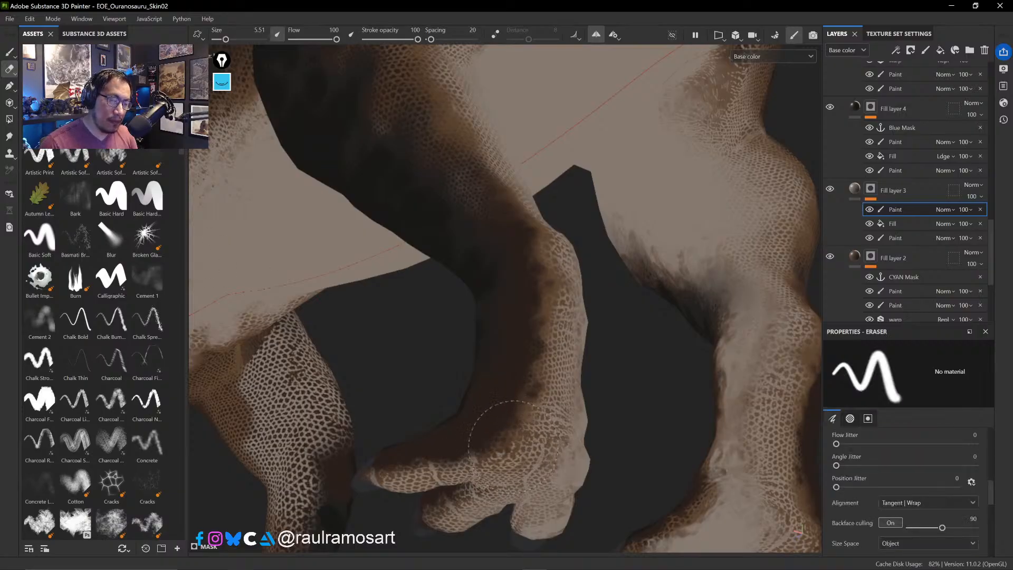
pyautogui.press(']')
pyautogui.press(']')
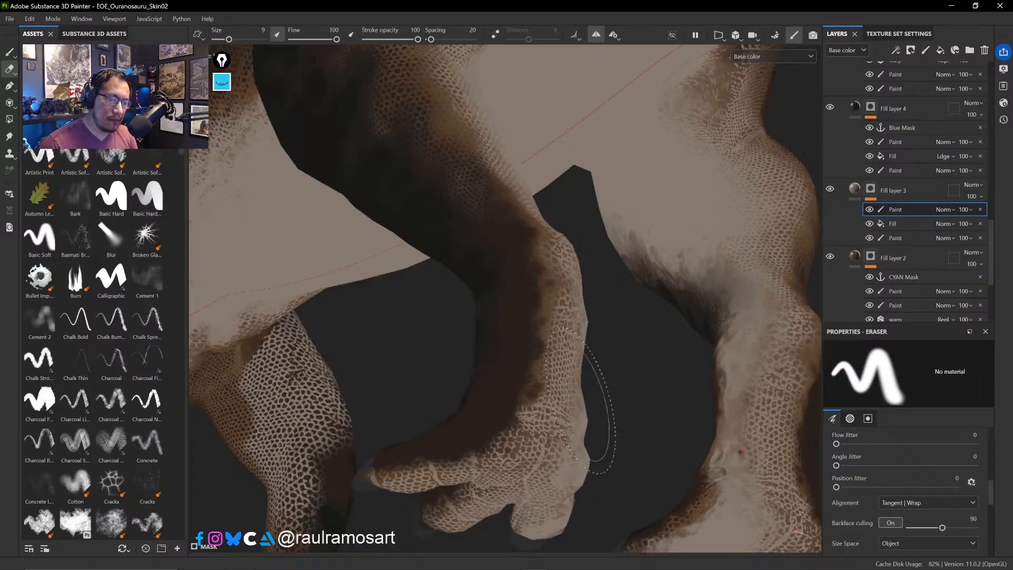
pyautogui.moveTo(581, 401)
pyautogui.keyDown('alt'); pyautogui.mouseDown()
pyautogui.moveTo(545, 441)
pyautogui.moveTo(554, 461)
pyautogui.moveTo(561, 409)
pyautogui.mouseUp(); pyautogui.keyUp('alt')
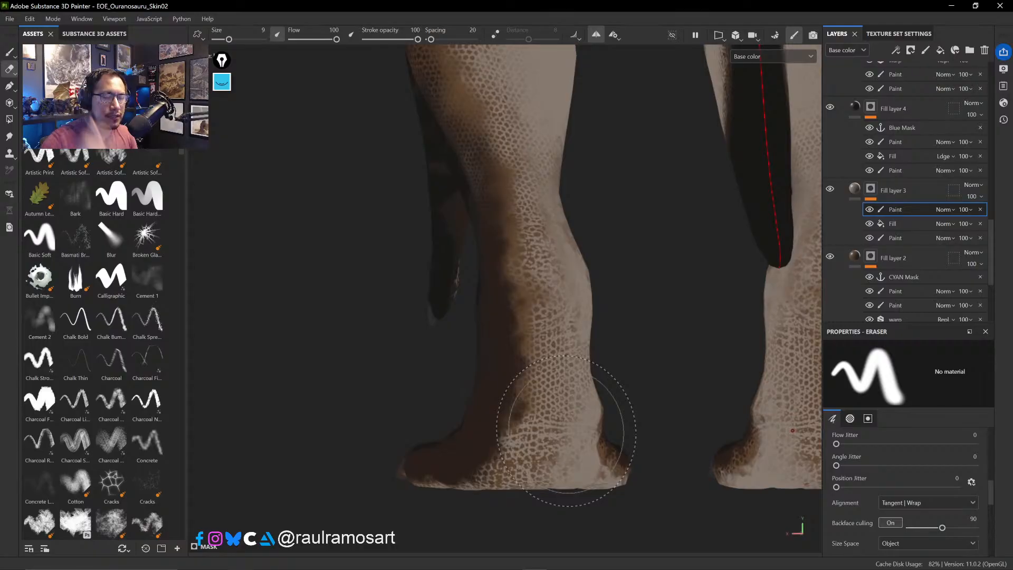
# - Erase Fill layer 3's pale tone along the inner side of the lower leg with the size 9 eraser
pyautogui.moveTo(611, 249)
pyautogui.keyDown('alt'); pyautogui.mouseDown()
pyautogui.moveTo(597, 282)
pyautogui.moveTo(560, 266)
pyautogui.moveTo(559, 283)
pyautogui.mouseUp(); pyautogui.keyUp('alt')
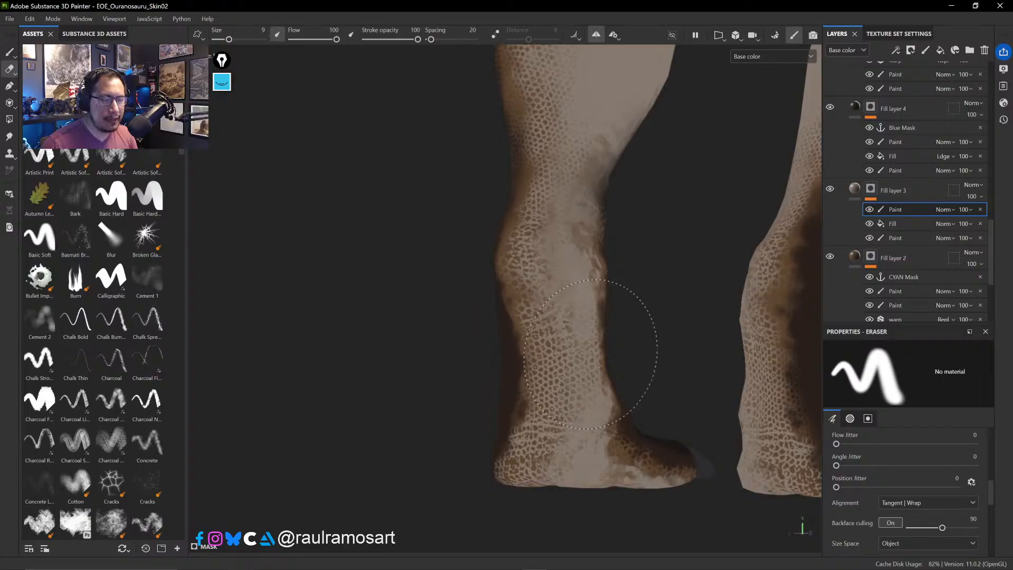
pyautogui.click(575, 267)
pyautogui.moveTo(563, 239)
pyautogui.keyDown('alt'); pyautogui.mouseDown()
pyautogui.moveTo(559, 265)
pyautogui.moveTo(572, 233)
pyautogui.moveTo(546, 292)
pyautogui.mouseUp(); pyautogui.keyUp('alt')
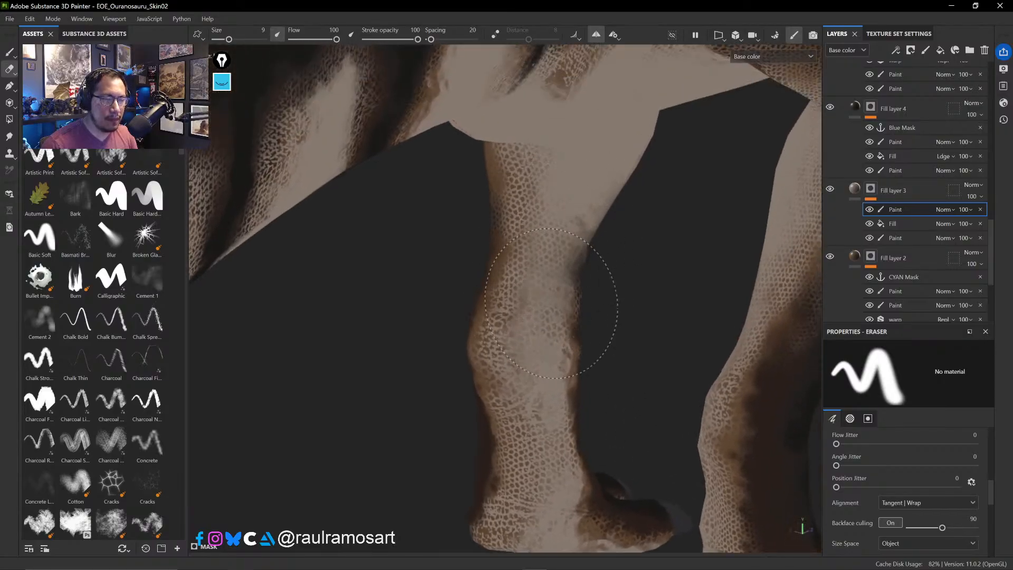
pyautogui.moveTo(571, 256)
pyautogui.keyDown('alt'); pyautogui.mouseDown()
pyautogui.moveTo(582, 223)
pyautogui.moveTo(569, 238)
pyautogui.mouseUp(); pyautogui.keyUp('alt')
# - Examine the hind leg and flank from the side, toggling Fill layer 4 and Fill layer 6 to compare their dark patterns
pyautogui.keyDown('alt'); pyautogui.moveTo(669, 334); pyautogui.dragTo(588, 278); pyautogui.keyUp('alt')
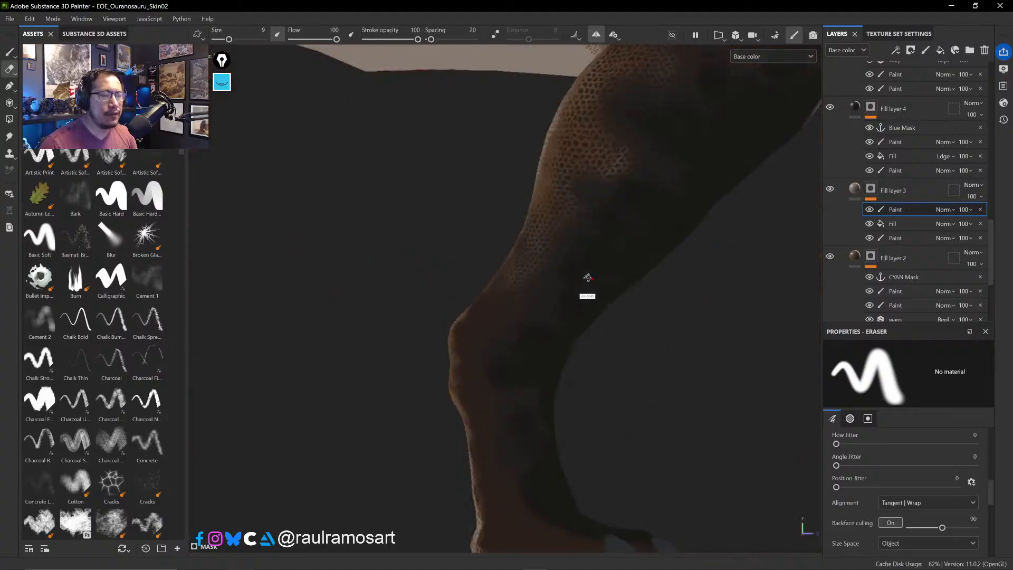
pyautogui.moveTo(675, 299)
pyautogui.keyDown('ctrl'); pyautogui.keyDown('alt'); pyautogui.mouseDown()
pyautogui.moveTo(673, 346)
pyautogui.moveTo(622, 376)
pyautogui.moveTo(491, 203)
pyautogui.moveTo(517, 205)
pyautogui.moveTo(600, 264)
pyautogui.moveTo(557, 407)
pyautogui.moveTo(567, 389)
pyautogui.mouseUp(); pyautogui.keyUp('alt'); pyautogui.keyUp('ctrl')
pyautogui.keyDown('ctrl'); pyautogui.keyDown('alt'); pyautogui.moveTo(622, 355); pyautogui.dragTo(689, 421); pyautogui.keyUp('alt'); pyautogui.keyUp('ctrl')
pyautogui.keyDown('alt'); pyautogui.moveTo(689, 422); pyautogui.dragTo(689, 422, button='middle'); pyautogui.keyUp('alt')
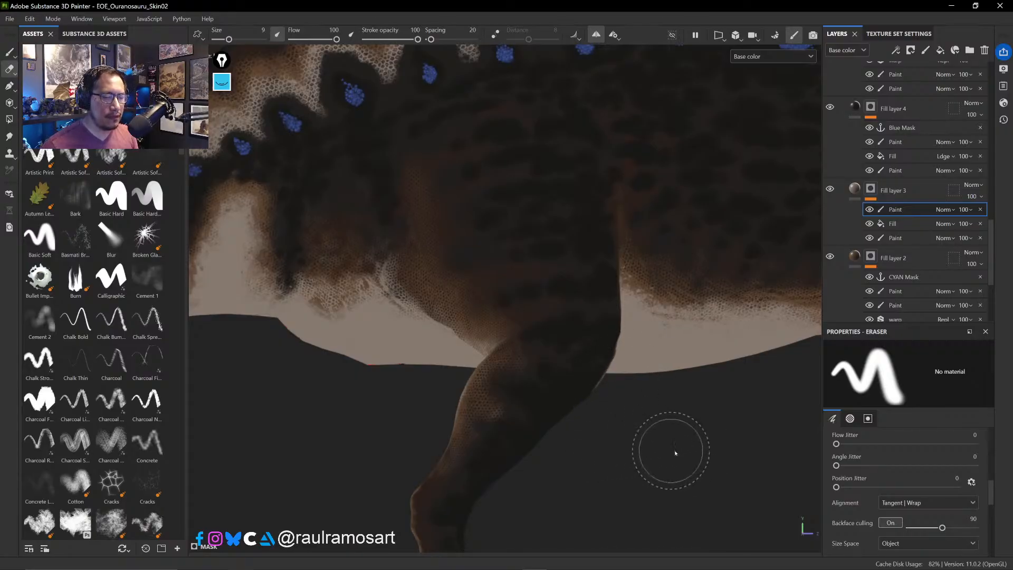
pyautogui.moveTo(674, 450)
pyautogui.keyDown('alt'); pyautogui.mouseDown()
pyautogui.moveTo(464, 464)
pyautogui.moveTo(347, 451)
pyautogui.moveTo(609, 348)
pyautogui.moveTo(518, 362)
pyautogui.mouseUp(); pyautogui.keyUp('alt')
pyautogui.keyDown('ctrl'); pyautogui.keyDown('alt'); pyautogui.moveTo(622, 477); pyautogui.dragTo(673, 362); pyautogui.keyUp('alt'); pyautogui.keyUp('ctrl')
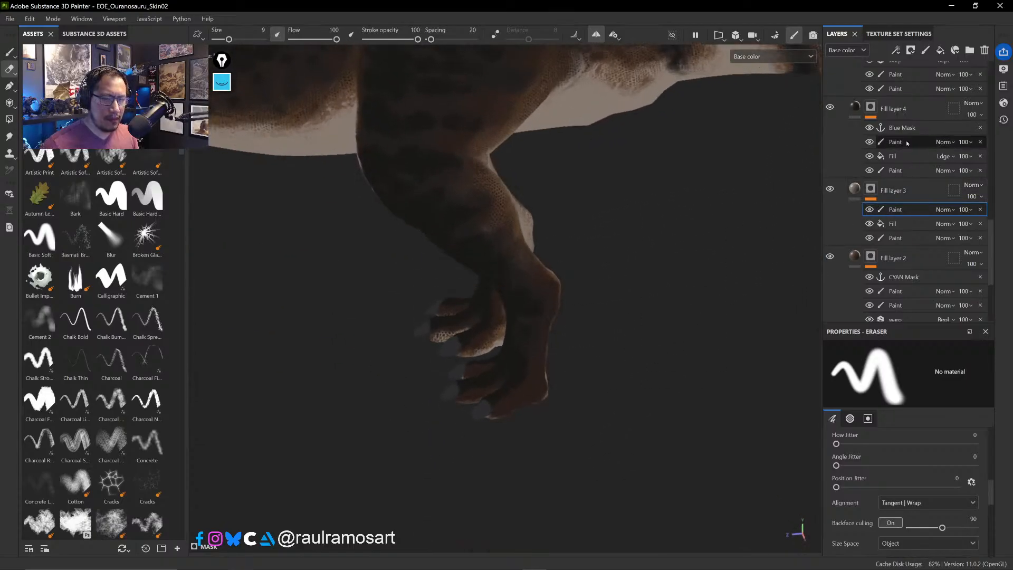
pyautogui.click(830, 107)
pyautogui.click(830, 108)
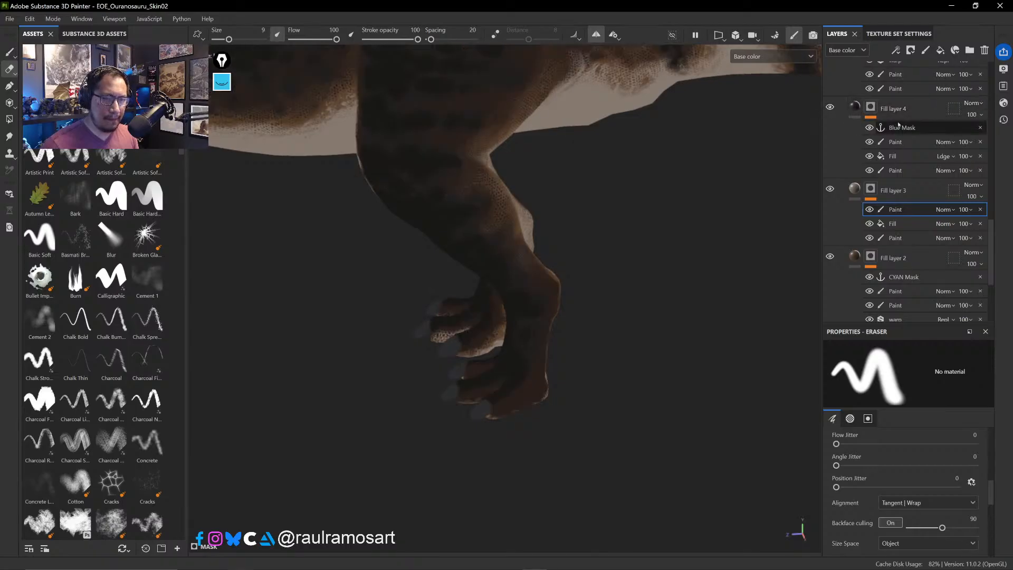
pyautogui.scroll(5, 913, 142)
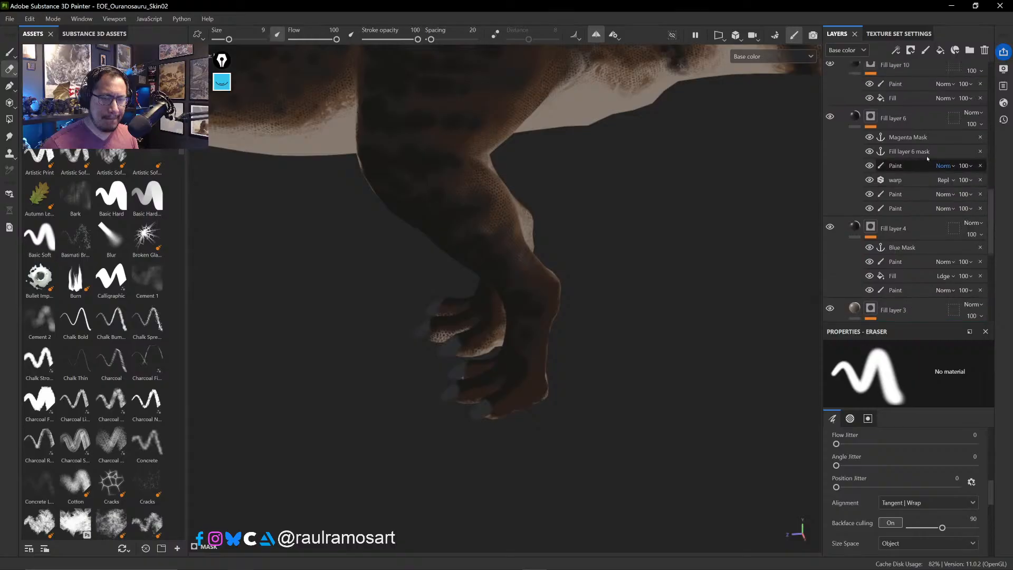
pyautogui.click(830, 116)
pyautogui.click(830, 117)
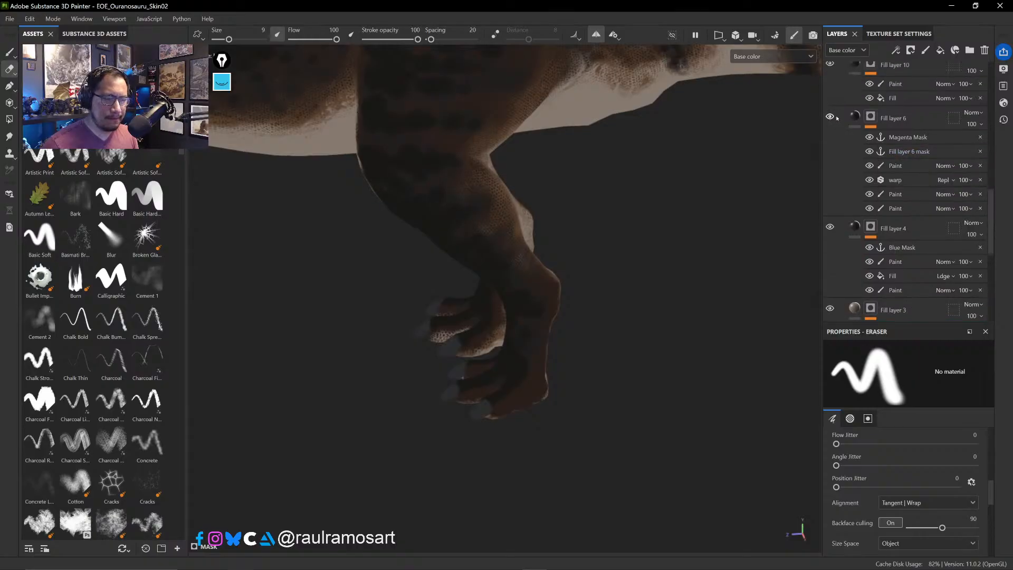
# - View Fill layer 6's mask on its own and toggle its Fill layer 6 mask anchor point to check its influence
pyautogui.click(907, 166)
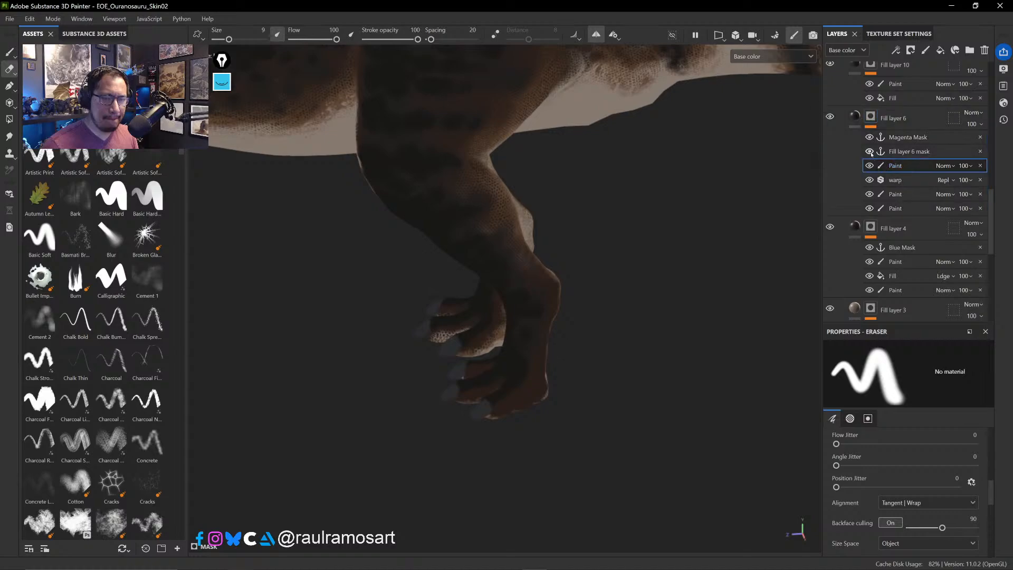
pyautogui.keyDown('alt'); pyautogui.click(869, 120); pyautogui.keyUp('alt')
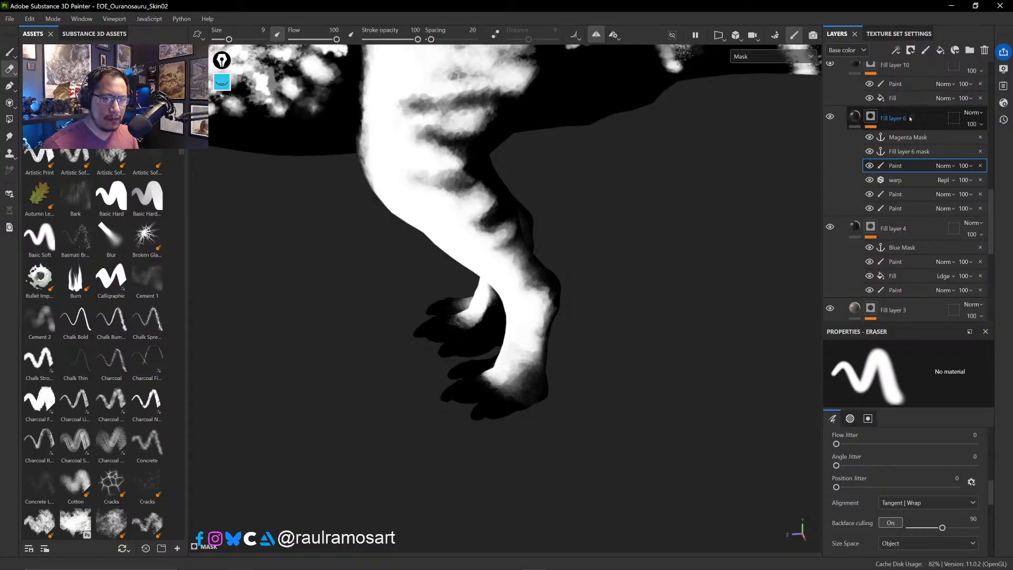
pyautogui.click(895, 168)
pyautogui.click(910, 167)
pyautogui.click(900, 152)
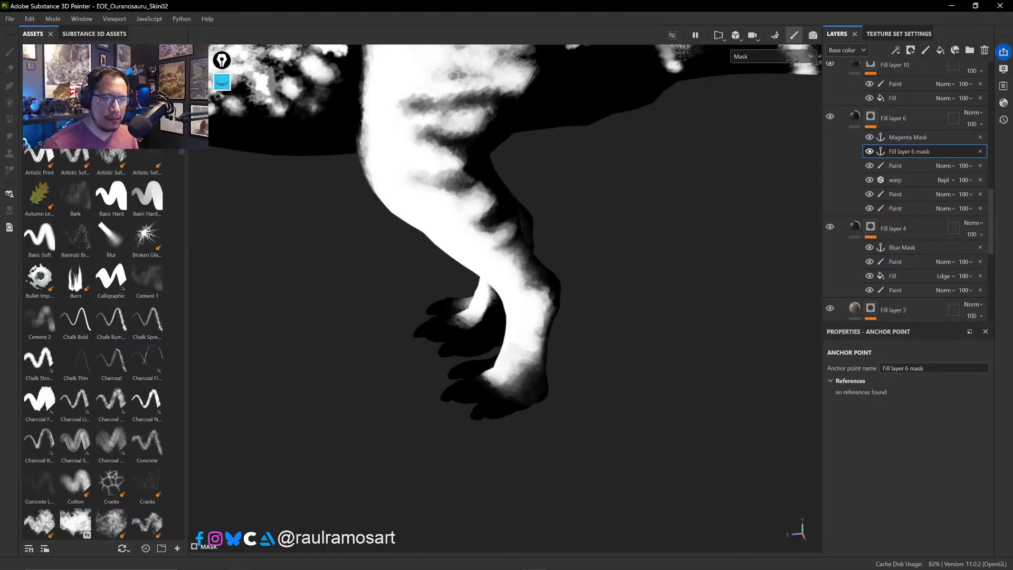
pyautogui.keyDown('alt'); pyautogui.moveTo(643, 260); pyautogui.dragTo(620, 227); pyautogui.keyUp('alt')
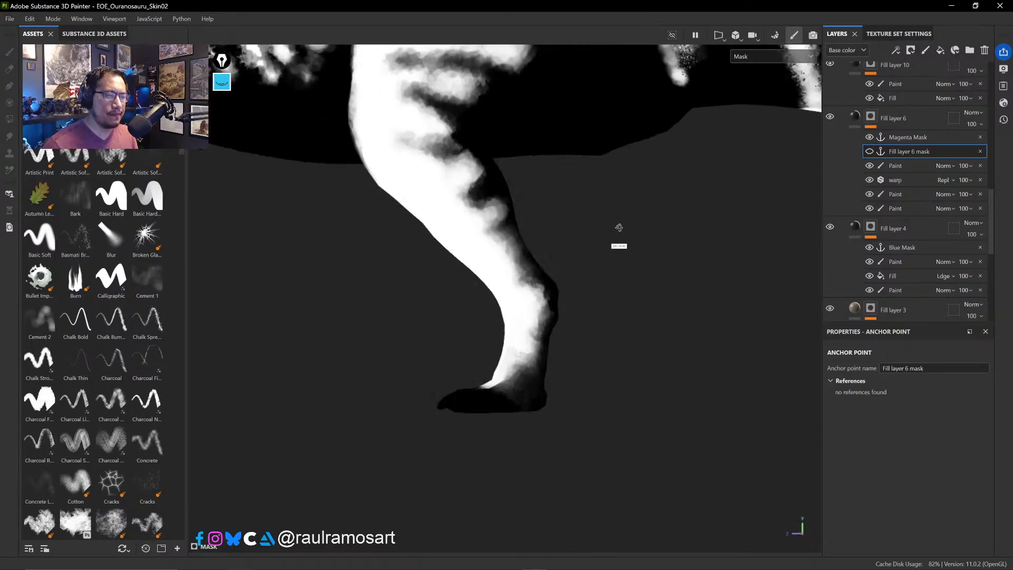
pyautogui.keyDown('ctrl'); pyautogui.keyDown('alt'); pyautogui.moveTo(616, 270); pyautogui.dragTo(730, 359); pyautogui.keyUp('alt'); pyautogui.keyUp('ctrl')
pyautogui.keyDown('alt'); pyautogui.moveTo(730, 359); pyautogui.dragTo(681, 307, button='right'); pyautogui.keyUp('alt')
pyautogui.keyDown('ctrl'); pyautogui.keyDown('alt'); pyautogui.moveTo(681, 308); pyautogui.dragTo(759, 368); pyautogui.keyUp('alt'); pyautogui.keyUp('ctrl')
pyautogui.click(869, 152)
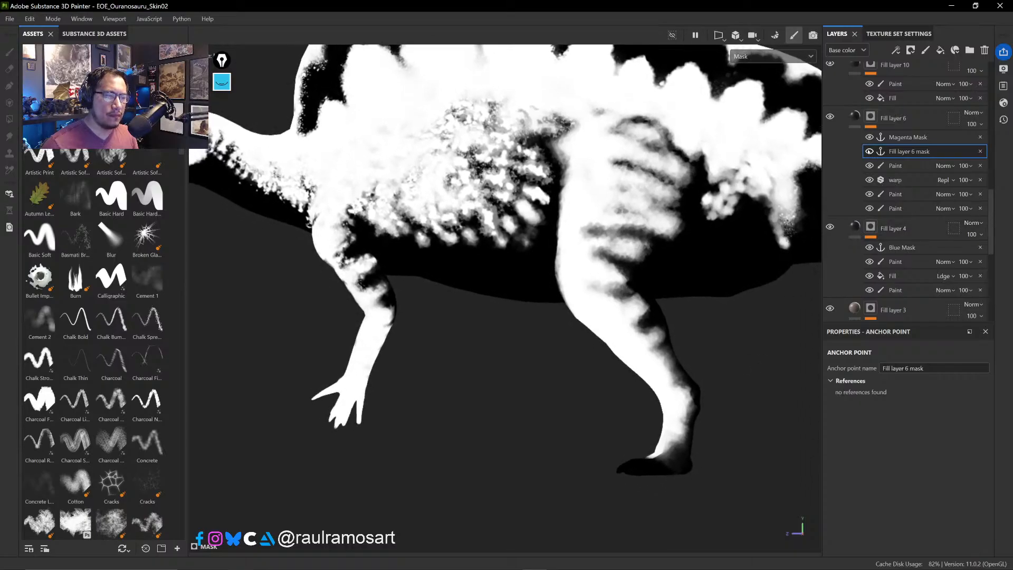
# - Activate Fill layer 6's uppermost paint effect and examine its mask around the foot, with the eraser at size 5.07
pyautogui.click(895, 163)
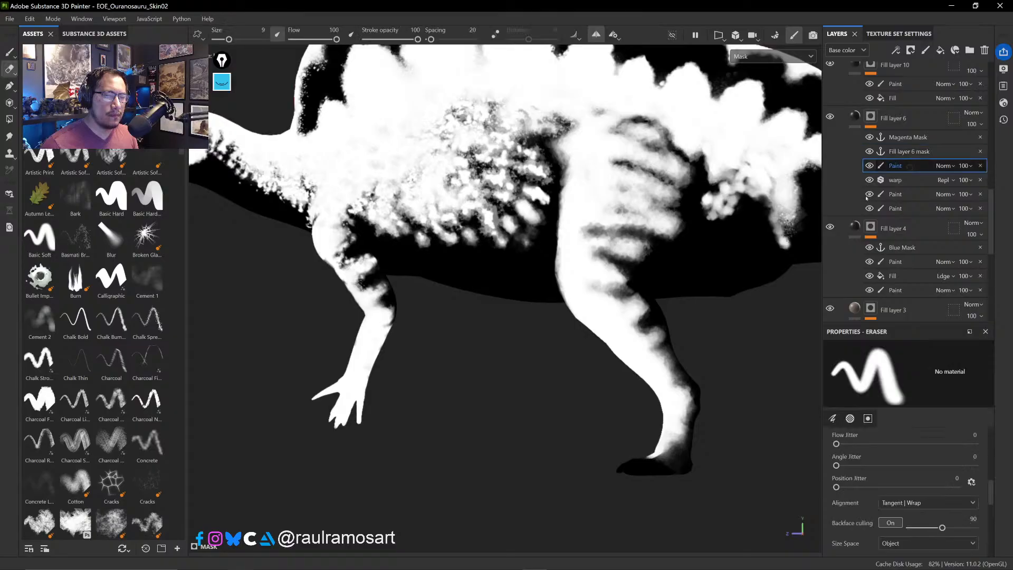
pyautogui.keyDown('alt'); pyautogui.moveTo(716, 339); pyautogui.dragTo(766, 410); pyautogui.keyUp('alt')
pyautogui.keyDown('alt'); pyautogui.moveTo(721, 419); pyautogui.dragTo(595, 308, button='middle'); pyautogui.keyUp('alt')
pyautogui.keyDown('alt'); pyautogui.moveTo(596, 308); pyautogui.dragTo(638, 441, button='right'); pyautogui.keyUp('alt')
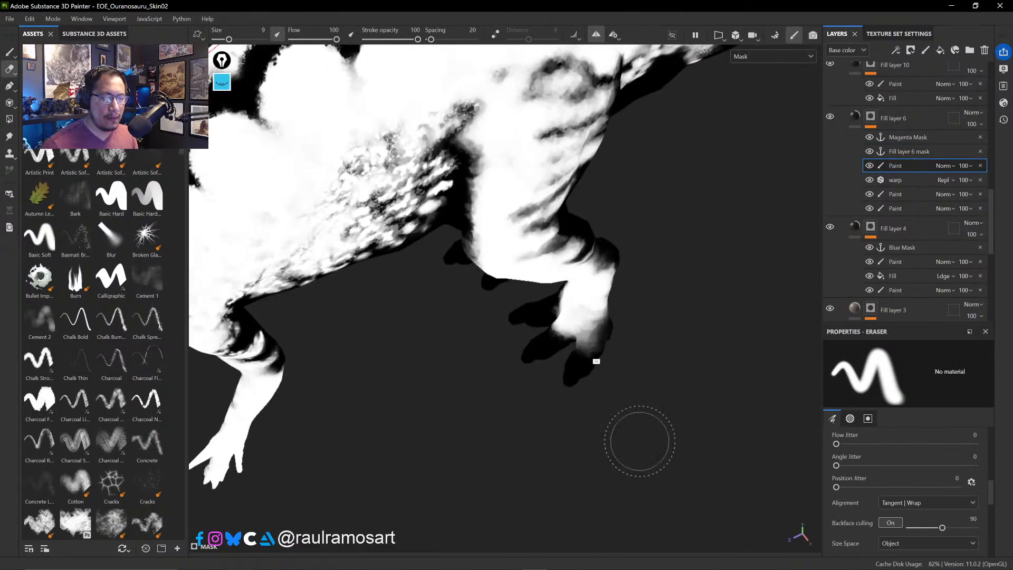
pyautogui.moveTo(602, 343)
pyautogui.keyDown('alt'); pyautogui.mouseDown(button='right')
pyautogui.moveTo(649, 441)
pyautogui.moveTo(628, 424)
pyautogui.moveTo(633, 431)
pyautogui.mouseUp(button='right'); pyautogui.keyUp('alt')
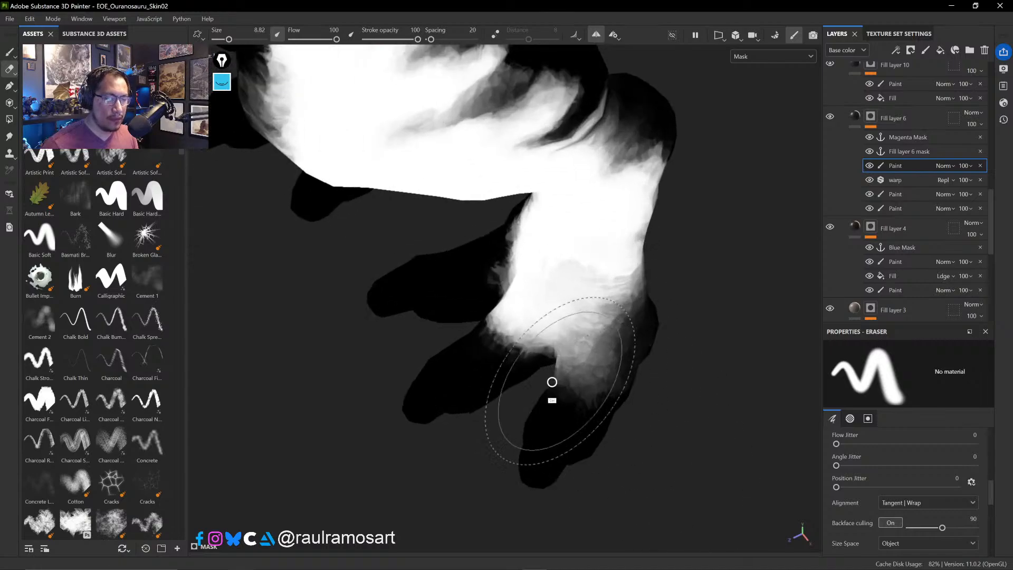
pyautogui.keyDown('ctrl'); pyautogui.moveTo(558, 385); pyautogui.dragTo(531, 382, button='right'); pyautogui.keyUp('ctrl')
pyautogui.keyDown('alt'); pyautogui.moveTo(601, 377); pyautogui.dragTo(612, 399); pyautogui.keyUp('alt')
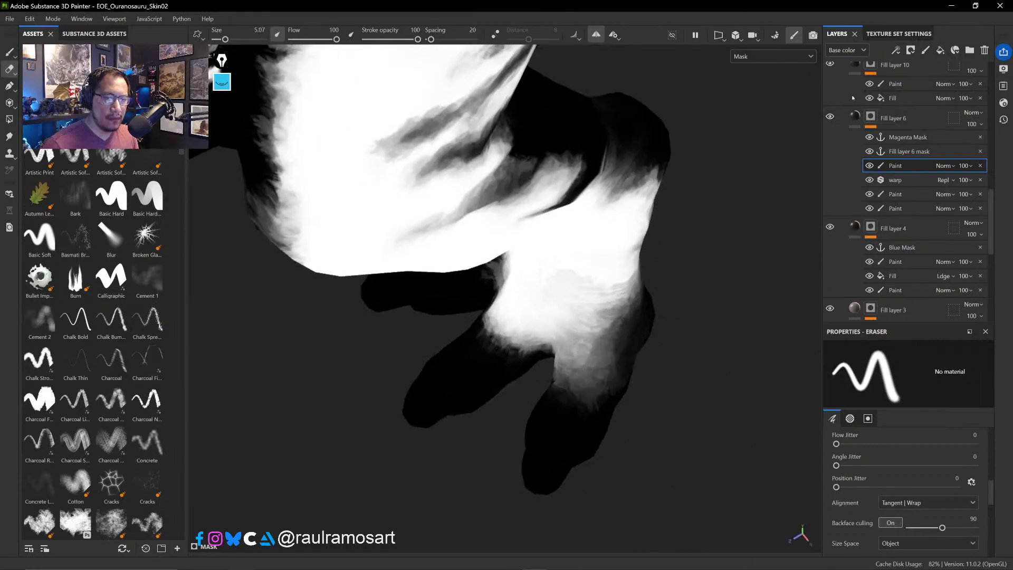
# - Show the base color again and erase Fill layer 6's mask along the outer toe, with the eraser at size 2.35
pyautogui.click(770, 57)
pyautogui.click(759, 92)
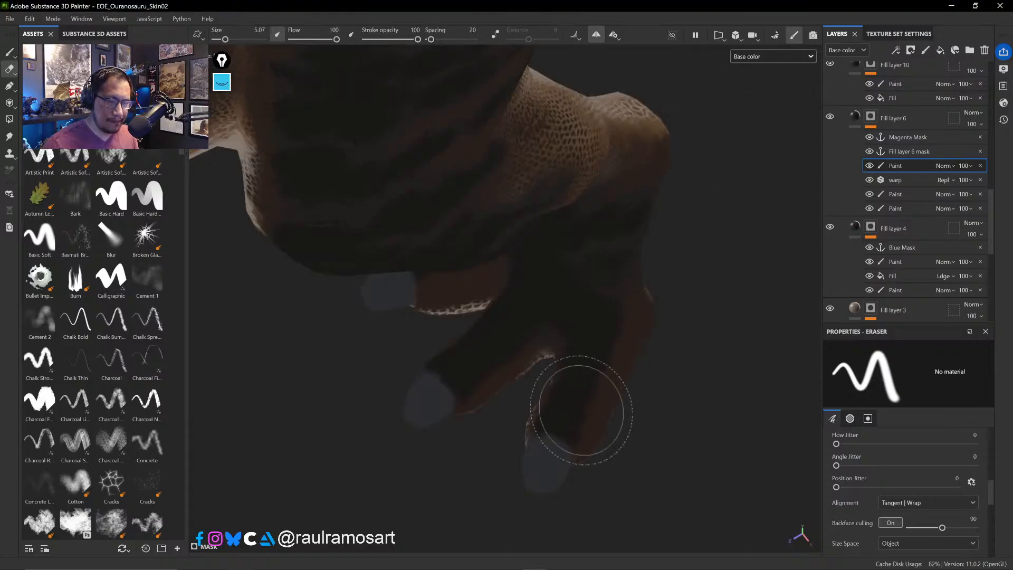
pyautogui.moveTo(570, 401)
pyautogui.keyDown('ctrl'); pyautogui.mouseDown(button='right')
pyautogui.moveTo(575, 385)
pyautogui.moveTo(560, 383)
pyautogui.mouseUp(button='right'); pyautogui.keyUp('ctrl')
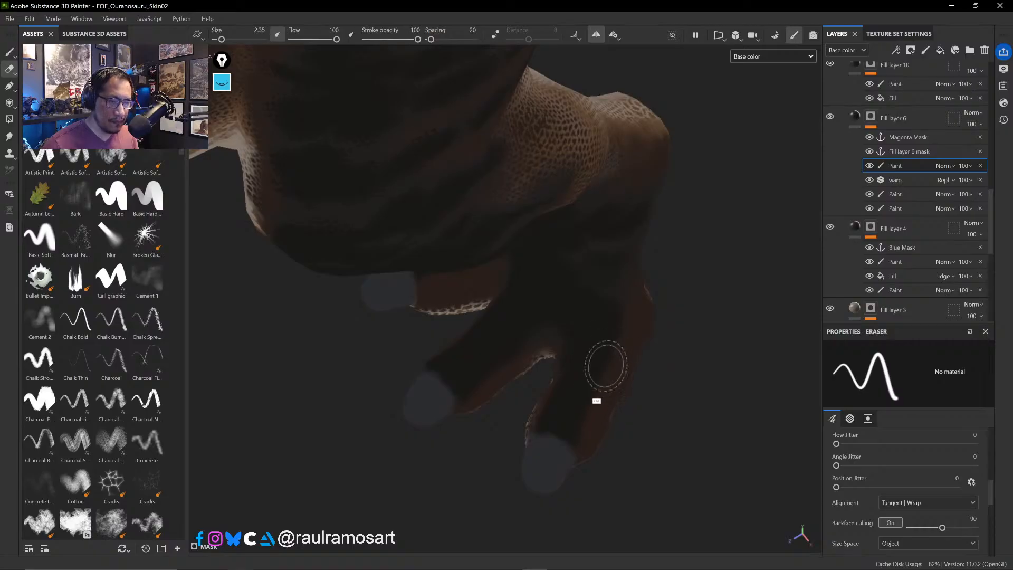
pyautogui.click(870, 166)
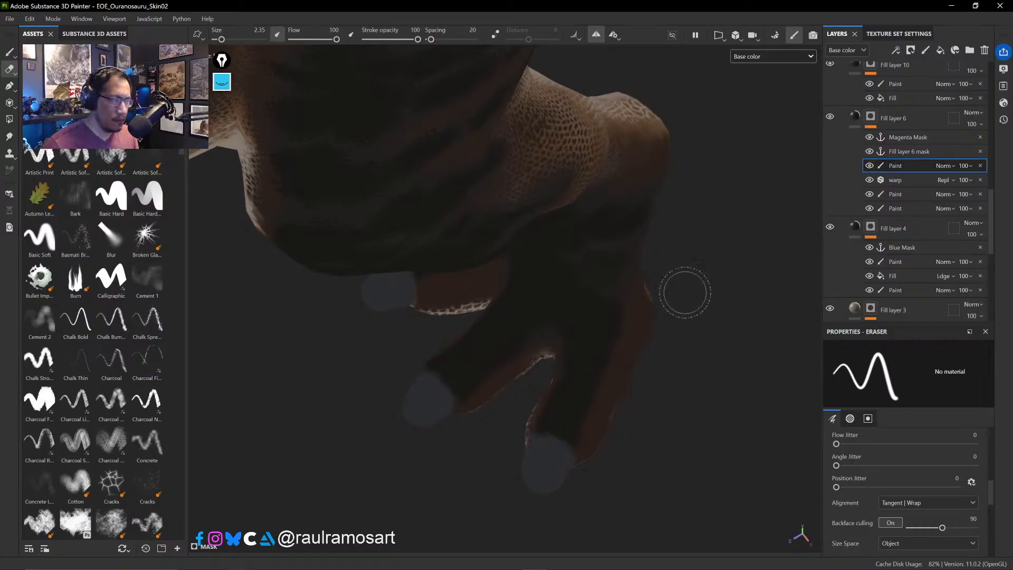
# - Paint Fill layer 6's dark tone back along the outer toe and side of the foot, with the brush at size 2.2
pyautogui.click(9, 52)
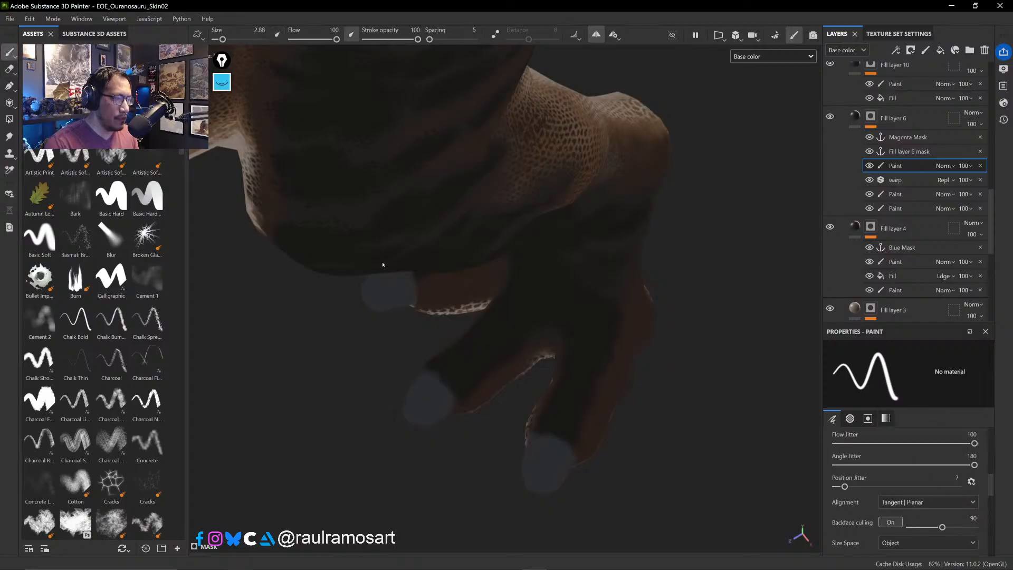
pyautogui.moveTo(599, 382)
pyautogui.keyDown('ctrl'); pyautogui.mouseDown(button='right')
pyautogui.moveTo(585, 381)
pyautogui.moveTo(599, 378)
pyautogui.mouseUp(button='right'); pyautogui.keyUp('ctrl')
pyautogui.press('x')
pyautogui.press('x')
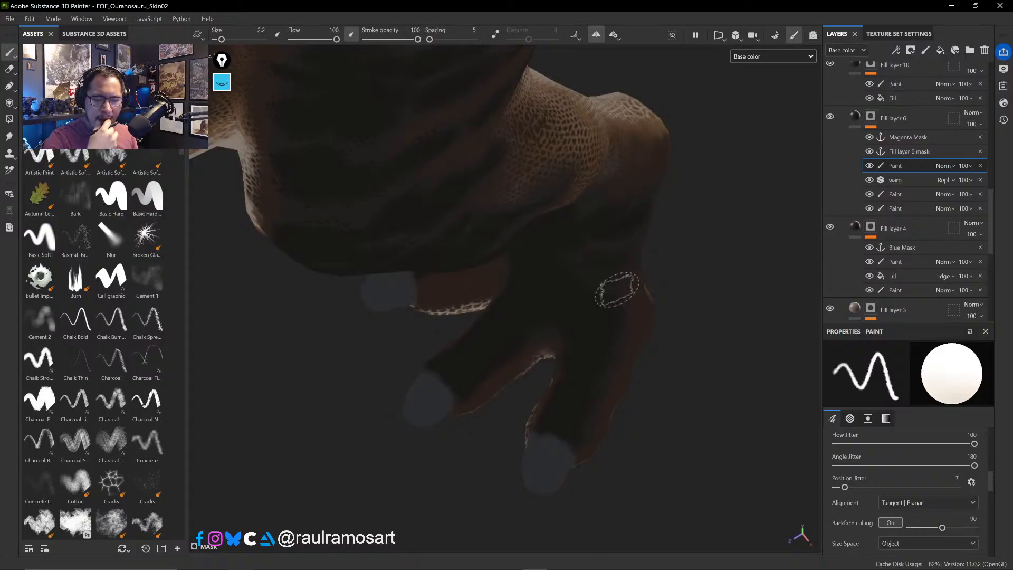
pyautogui.moveTo(660, 355)
pyautogui.keyDown('alt'); pyautogui.mouseDown()
pyautogui.moveTo(667, 335)
pyautogui.moveTo(642, 310)
pyautogui.moveTo(677, 368)
pyautogui.moveTo(612, 429)
pyautogui.moveTo(548, 291)
pyautogui.mouseUp(); pyautogui.keyUp('alt')
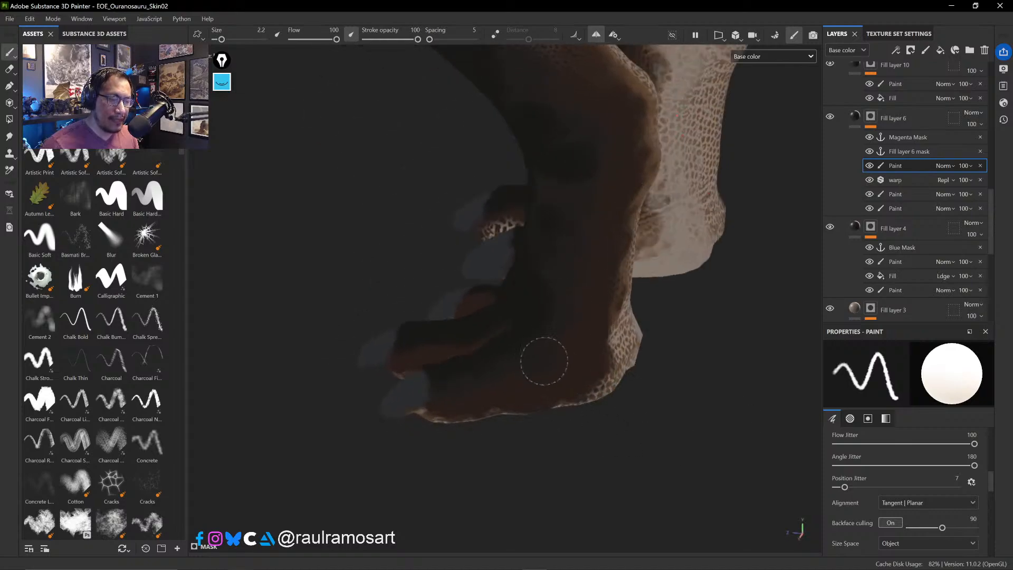
# - Paint Fill layer 6's dark tone over the foot and toes, with the brush at sizes 1.28 and 2.05
pyautogui.keyDown('ctrl'); pyautogui.moveTo(461, 385); pyautogui.dragTo(441, 388, button='right'); pyautogui.keyUp('ctrl')
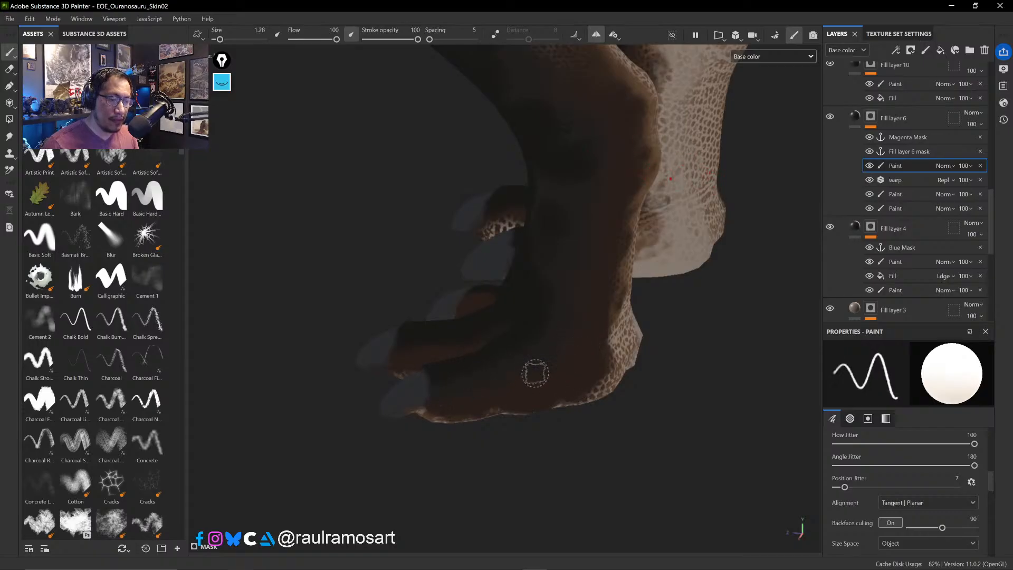
pyautogui.moveTo(512, 355)
pyautogui.keyDown('alt'); pyautogui.mouseDown()
pyautogui.moveTo(710, 370)
pyautogui.moveTo(561, 361)
pyautogui.moveTo(592, 359)
pyautogui.mouseUp(); pyautogui.keyUp('alt')
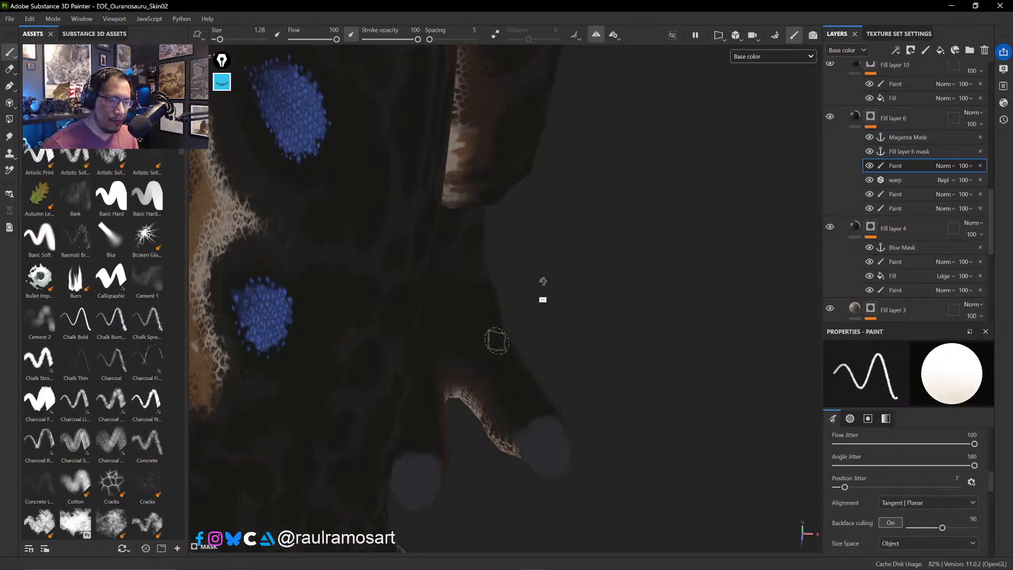
pyautogui.keyDown('alt'); pyautogui.moveTo(543, 281); pyautogui.dragTo(529, 283); pyautogui.keyUp('alt')
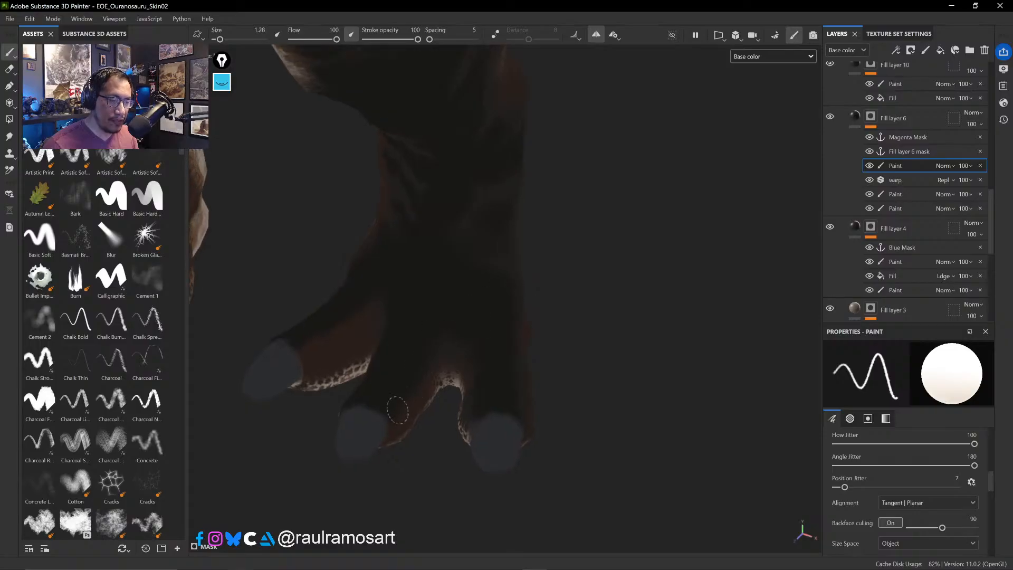
pyautogui.moveTo(413, 362)
pyautogui.keyDown('alt'); pyautogui.mouseDown()
pyautogui.moveTo(362, 334)
pyautogui.moveTo(377, 362)
pyautogui.mouseUp(); pyautogui.keyUp('alt')
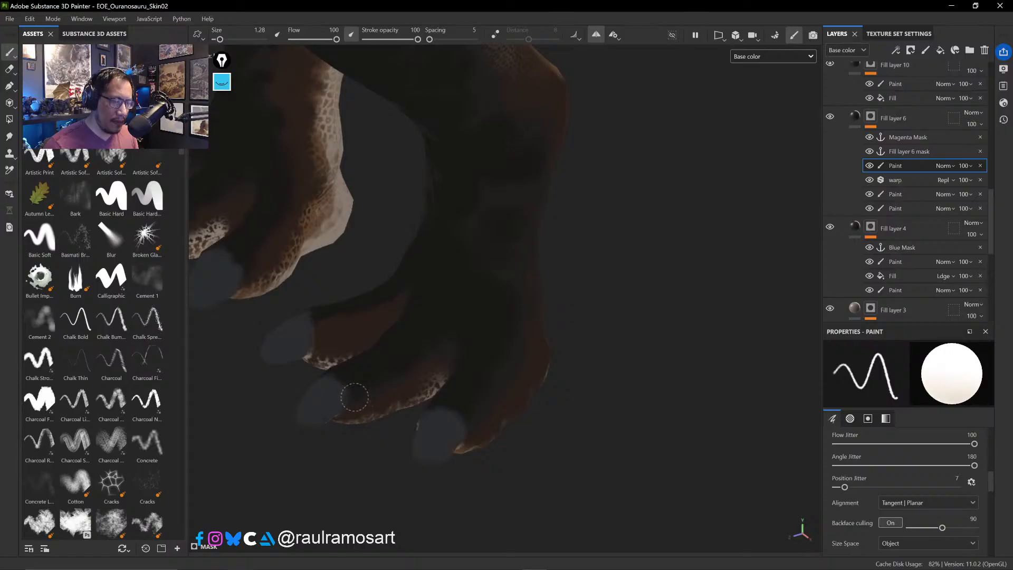
pyautogui.moveTo(457, 301)
pyautogui.keyDown('alt'); pyautogui.mouseDown()
pyautogui.moveTo(588, 280)
pyautogui.moveTo(482, 319)
pyautogui.moveTo(628, 276)
pyautogui.moveTo(606, 271)
pyautogui.mouseUp(); pyautogui.keyUp('alt')
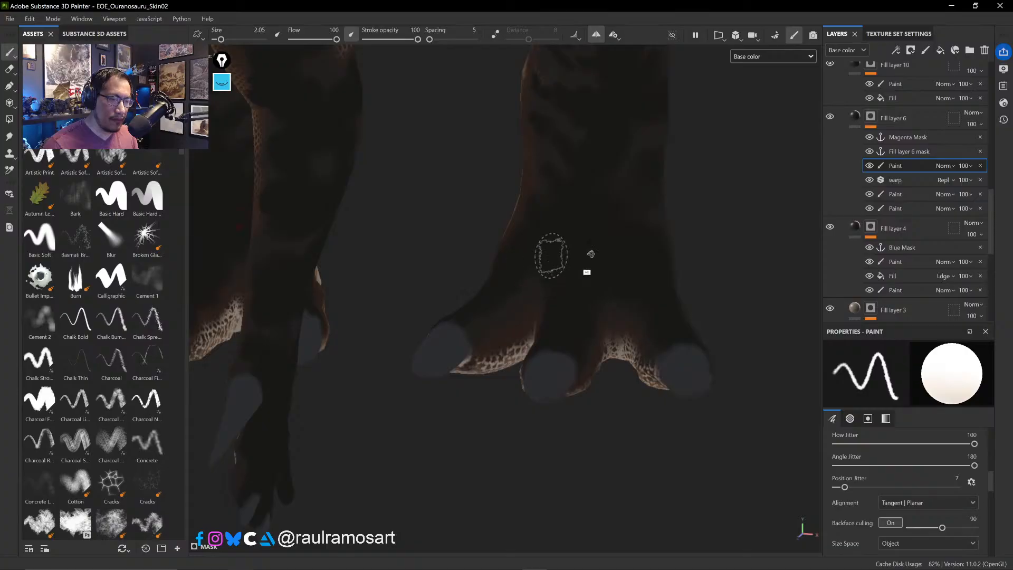
pyautogui.moveTo(547, 258)
pyautogui.keyDown('alt'); pyautogui.mouseDown()
pyautogui.moveTo(521, 253)
pyautogui.moveTo(636, 226)
pyautogui.mouseUp(); pyautogui.keyUp('alt')
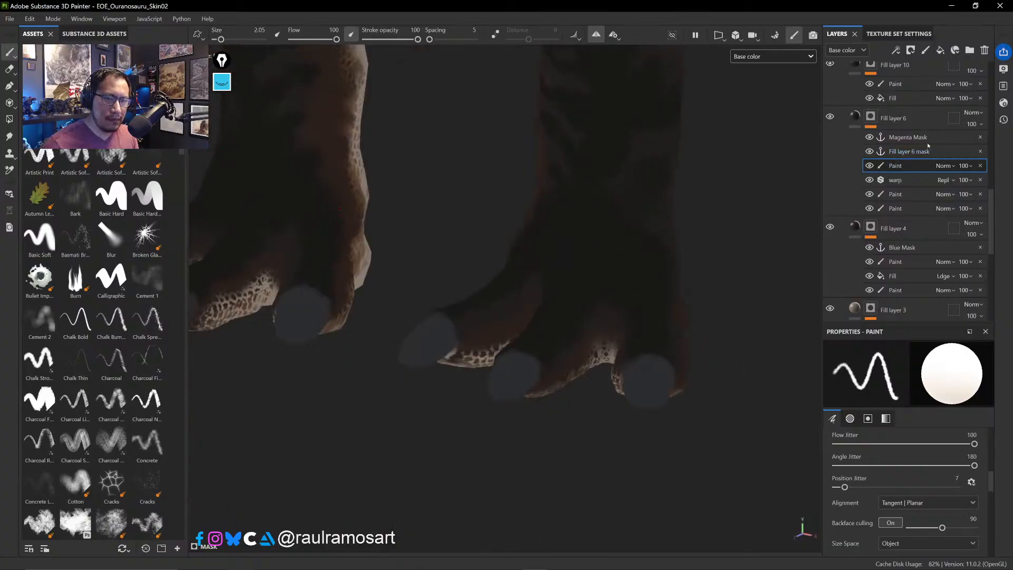
# - Toggle Fill layer 5's visibility to check its effect on the feet and activate its paint effect
pyautogui.scroll(3, 924, 158)
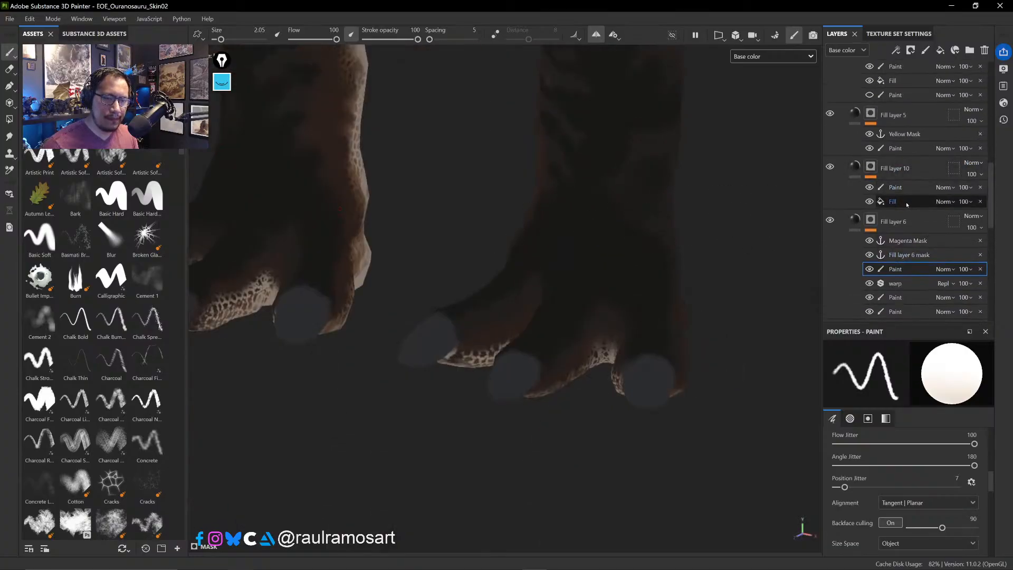
pyautogui.click(907, 202)
pyautogui.click(910, 186)
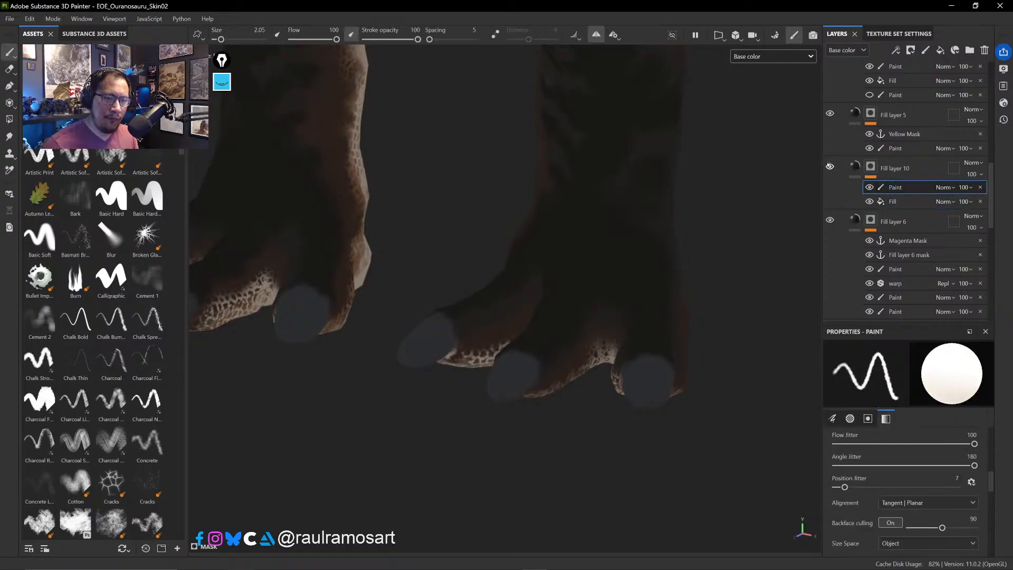
pyautogui.click(829, 113)
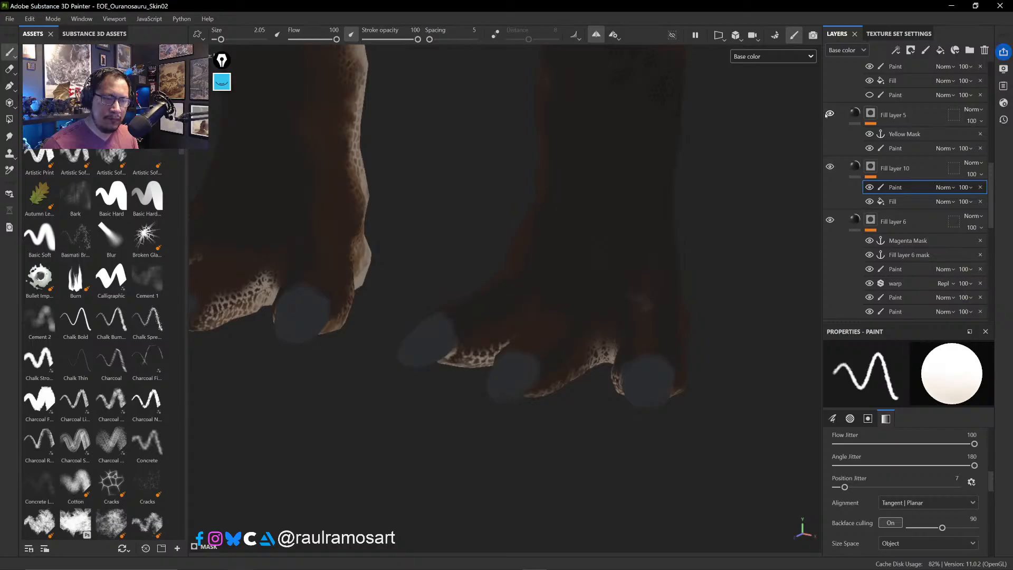
pyautogui.click(897, 149)
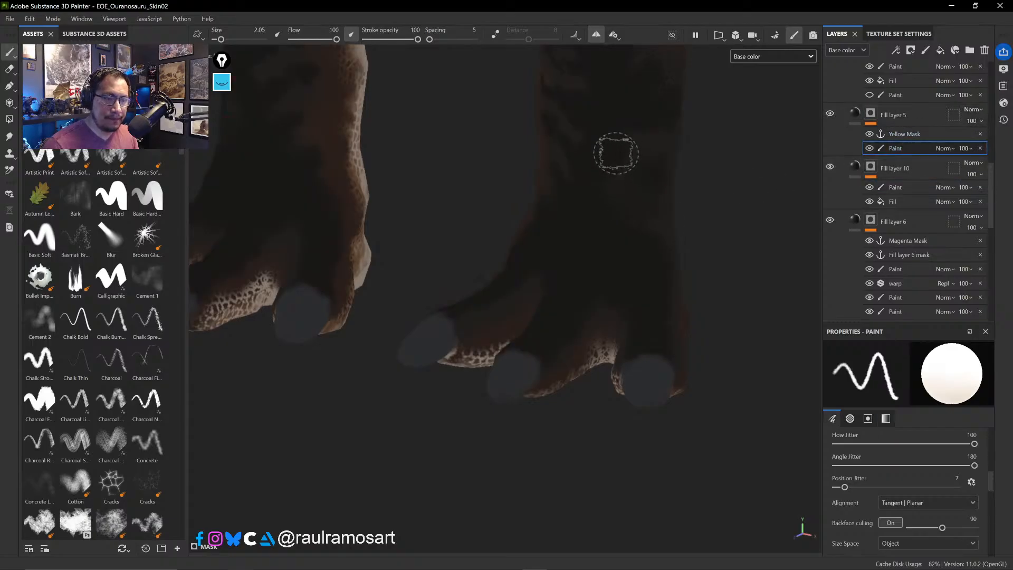
# - Paint Fill layer 5's dark blotches along the lower leg and ankle, reducing the brush size from 1.29 to 0.94
pyautogui.keyDown('ctrl'); pyautogui.moveTo(628, 163); pyautogui.dragTo(607, 154, button='right'); pyautogui.keyUp('ctrl')
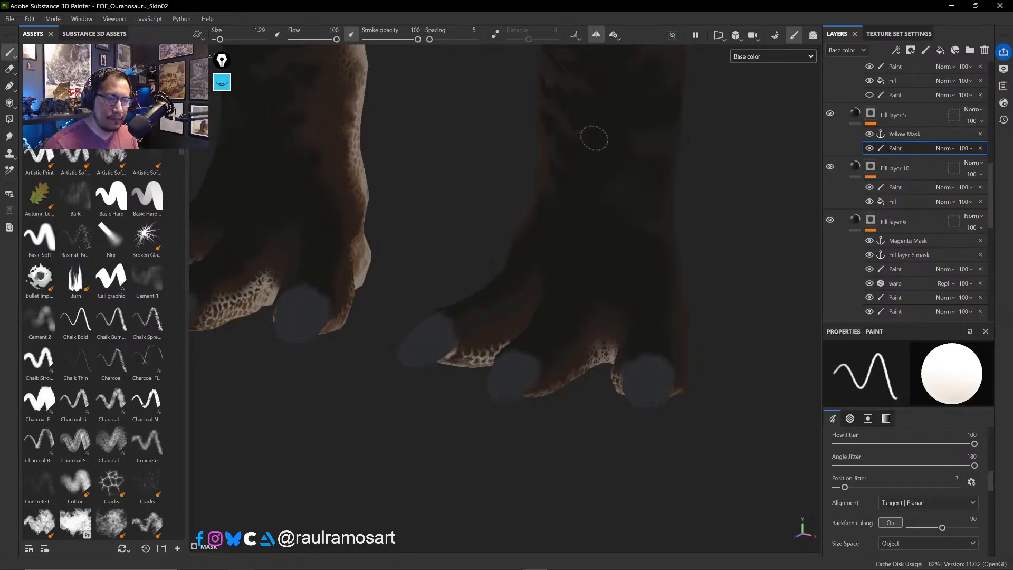
pyautogui.moveTo(610, 141)
pyautogui.keyDown('alt'); pyautogui.mouseDown()
pyautogui.moveTo(541, 141)
pyautogui.moveTo(545, 260)
pyautogui.moveTo(556, 244)
pyautogui.moveTo(561, 254)
pyautogui.mouseUp(); pyautogui.keyUp('alt')
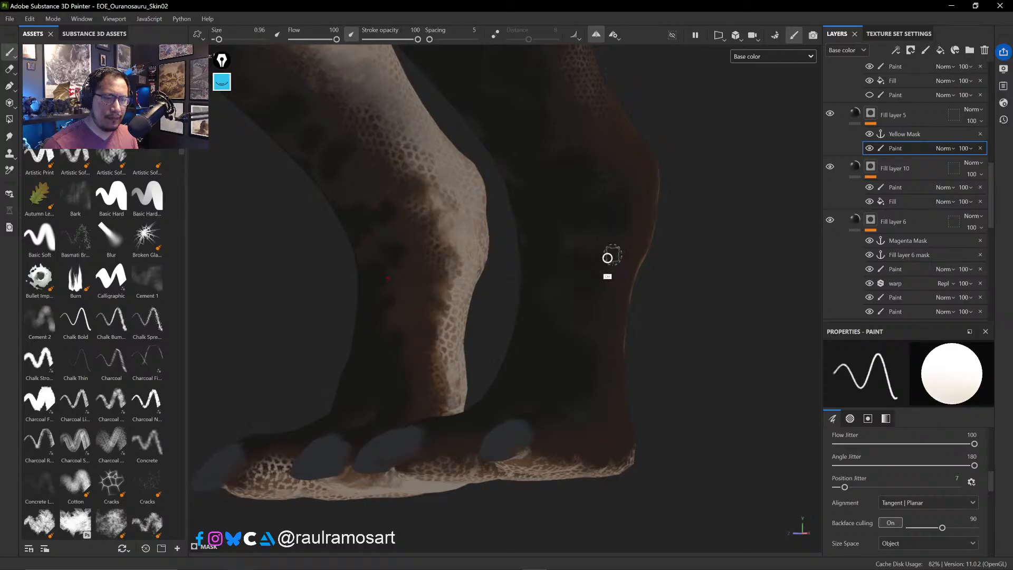
pyautogui.keyDown('ctrl'); pyautogui.moveTo(607, 258); pyautogui.dragTo(605, 258, button='right'); pyautogui.keyUp('ctrl')
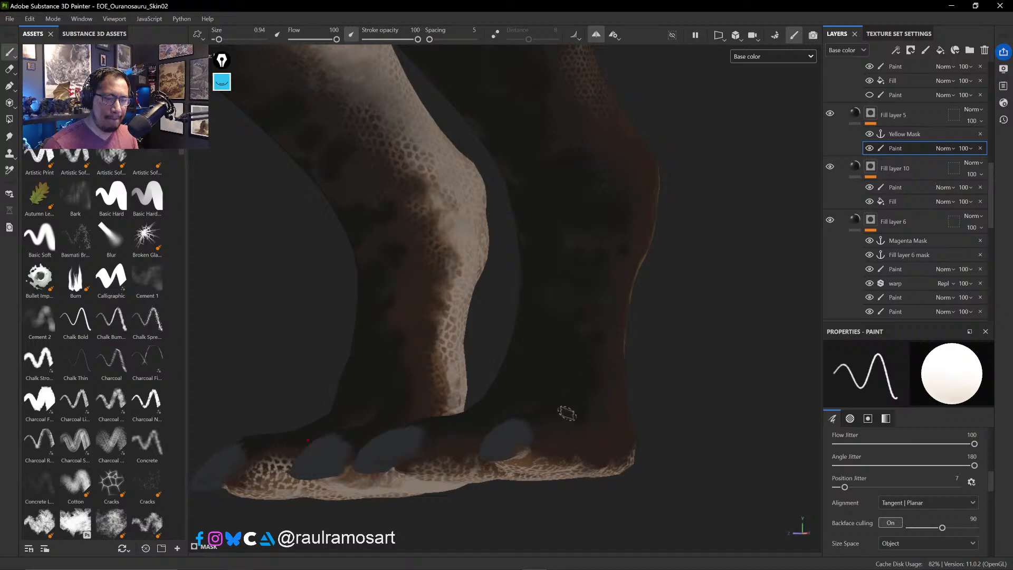
# - Paint small Fill layer 5 blotches across the side of the foot and the toes, with the brush at size 0.92
pyautogui.moveTo(568, 422)
pyautogui.keyDown('alt'); pyautogui.mouseDown()
pyautogui.moveTo(708, 376)
pyautogui.moveTo(654, 414)
pyautogui.moveTo(619, 413)
pyautogui.moveTo(592, 344)
pyautogui.moveTo(584, 348)
pyautogui.mouseUp(); pyautogui.keyUp('alt')
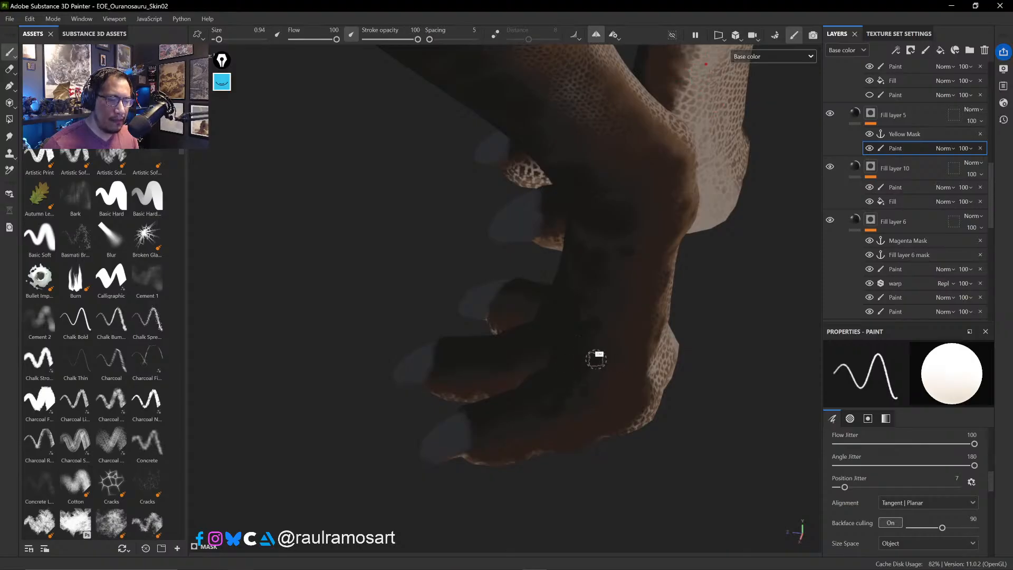
pyautogui.moveTo(596, 360)
pyautogui.keyDown('ctrl'); pyautogui.mouseDown(button='right')
pyautogui.moveTo(584, 363)
pyautogui.moveTo(599, 362)
pyautogui.mouseUp(button='right'); pyautogui.keyUp('ctrl')
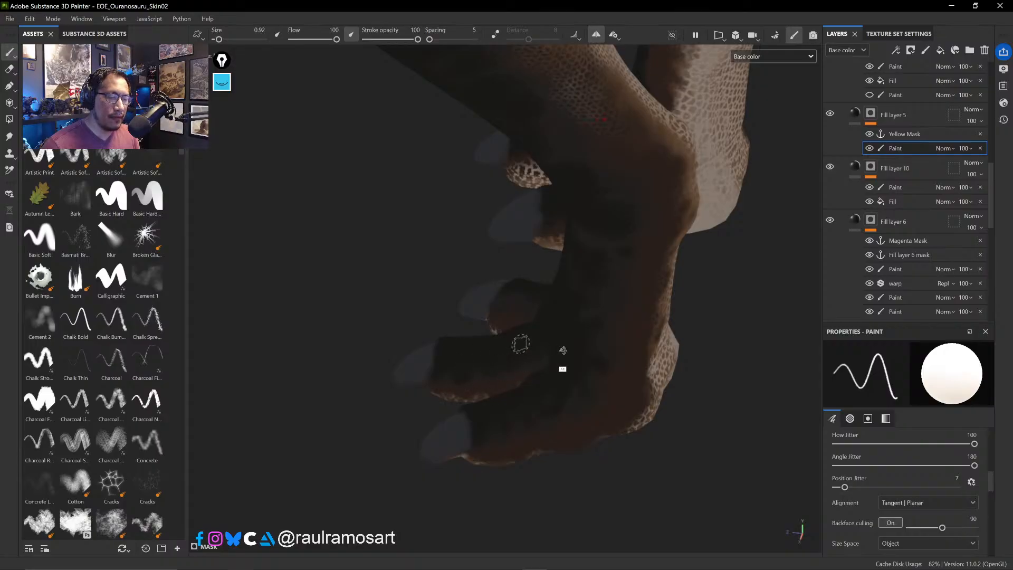
pyautogui.keyDown('alt'); pyautogui.moveTo(561, 359); pyautogui.dragTo(533, 351); pyautogui.keyUp('alt')
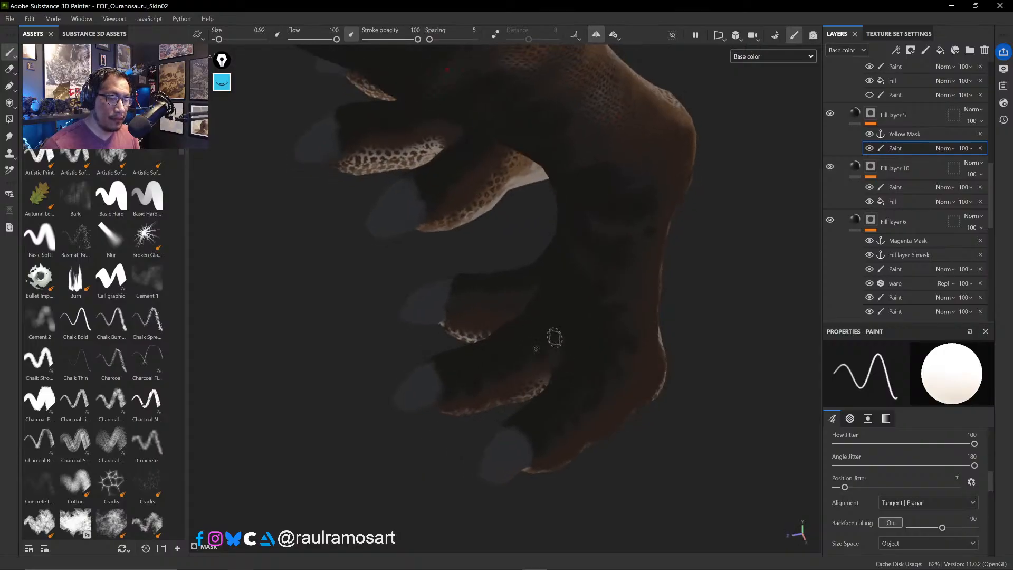
pyautogui.moveTo(583, 280)
pyautogui.keyDown('alt'); pyautogui.mouseDown()
pyautogui.moveTo(662, 265)
pyautogui.moveTo(610, 248)
pyautogui.mouseUp(); pyautogui.keyUp('alt')
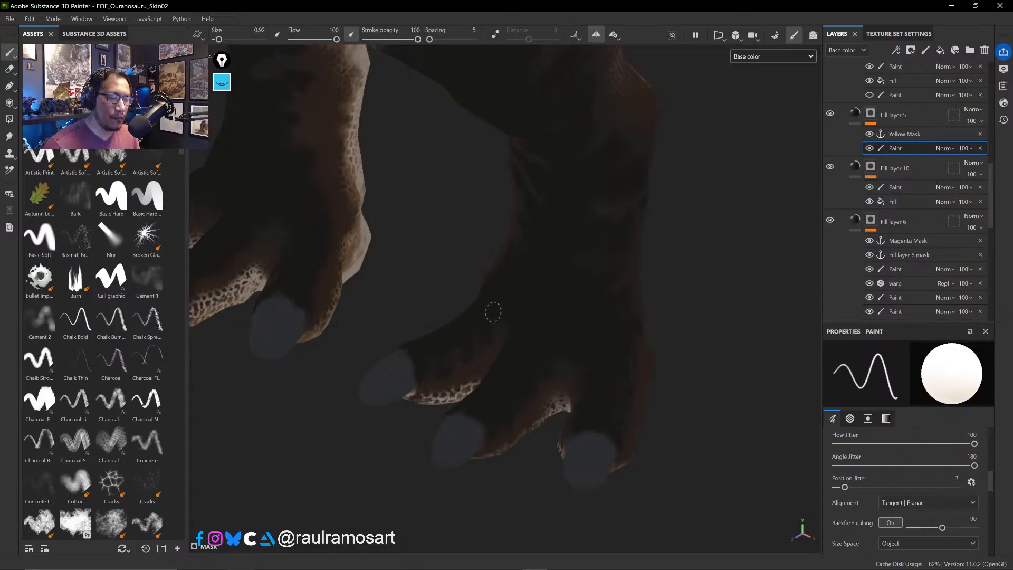
# - Paint Fill layer 5's dark blotches along the inner side of the foot and lower leg, with the brush at size 1.16
pyautogui.moveTo(583, 309)
pyautogui.keyDown('alt'); pyautogui.mouseDown()
pyautogui.moveTo(622, 294)
pyautogui.moveTo(595, 285)
pyautogui.moveTo(617, 256)
pyautogui.moveTo(726, 260)
pyautogui.moveTo(492, 344)
pyautogui.moveTo(522, 359)
pyautogui.moveTo(489, 356)
pyautogui.mouseUp(); pyautogui.keyUp('alt')
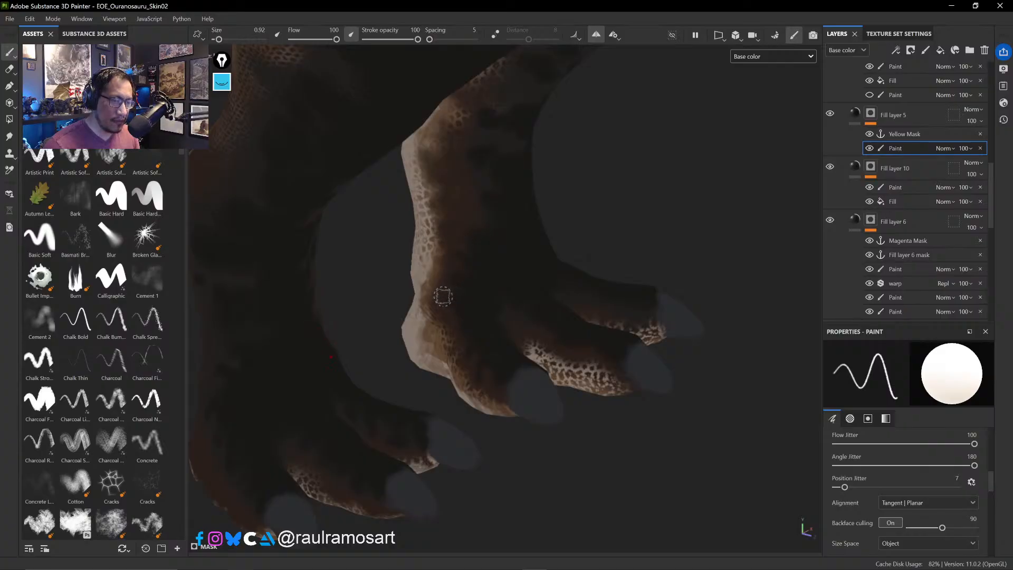
pyautogui.moveTo(498, 245)
pyautogui.keyDown('alt'); pyautogui.mouseDown()
pyautogui.moveTo(486, 274)
pyautogui.moveTo(471, 244)
pyautogui.mouseUp(); pyautogui.keyUp('alt')
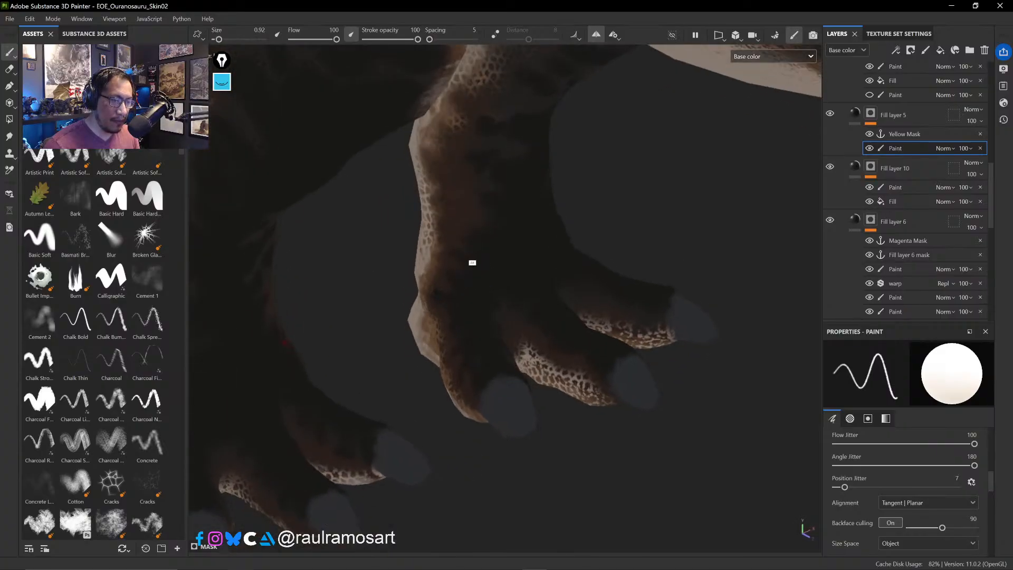
pyautogui.moveTo(468, 227)
pyautogui.keyDown('ctrl'); pyautogui.mouseDown(button='right')
pyautogui.moveTo(486, 231)
pyautogui.moveTo(471, 204)
pyautogui.mouseUp(button='right'); pyautogui.keyUp('ctrl')
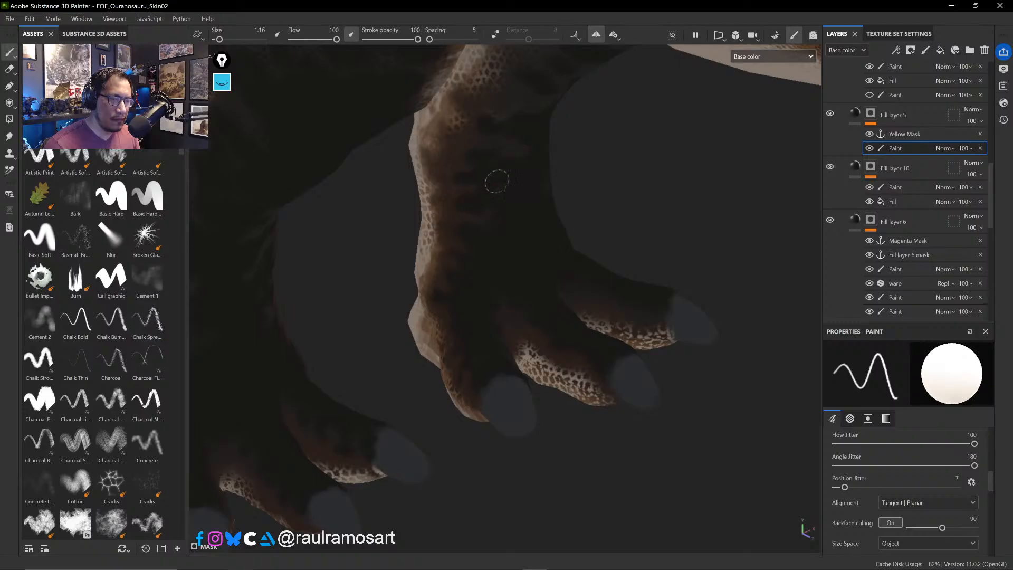
pyautogui.moveTo(508, 213)
pyautogui.keyDown('alt'); pyautogui.mouseDown()
pyautogui.moveTo(467, 193)
pyautogui.moveTo(497, 164)
pyautogui.moveTo(489, 288)
pyautogui.moveTo(513, 370)
pyautogui.moveTo(529, 327)
pyautogui.moveTo(534, 256)
pyautogui.moveTo(482, 299)
pyautogui.mouseUp(); pyautogui.keyUp('alt')
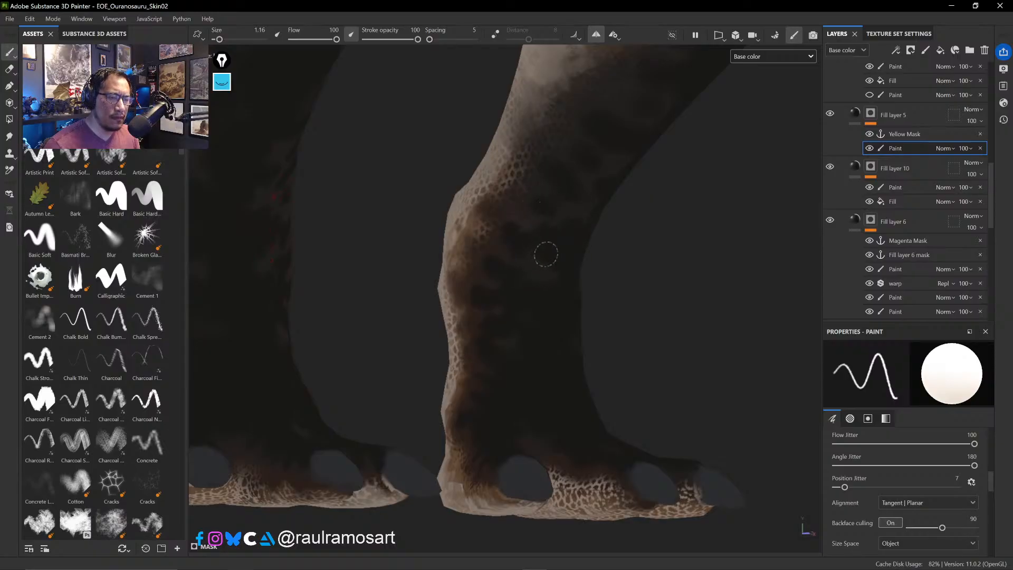
# - Extend Fill layer 5's dark blotches up the shin, knee and outer thigh, with the brush at sizes 1.08 and 0.86
pyautogui.moveTo(558, 244)
pyautogui.keyDown('alt'); pyautogui.mouseDown()
pyautogui.moveTo(495, 236)
pyautogui.moveTo(570, 208)
pyautogui.moveTo(571, 283)
pyautogui.moveTo(538, 267)
pyautogui.moveTo(539, 276)
pyautogui.mouseUp(); pyautogui.keyUp('alt')
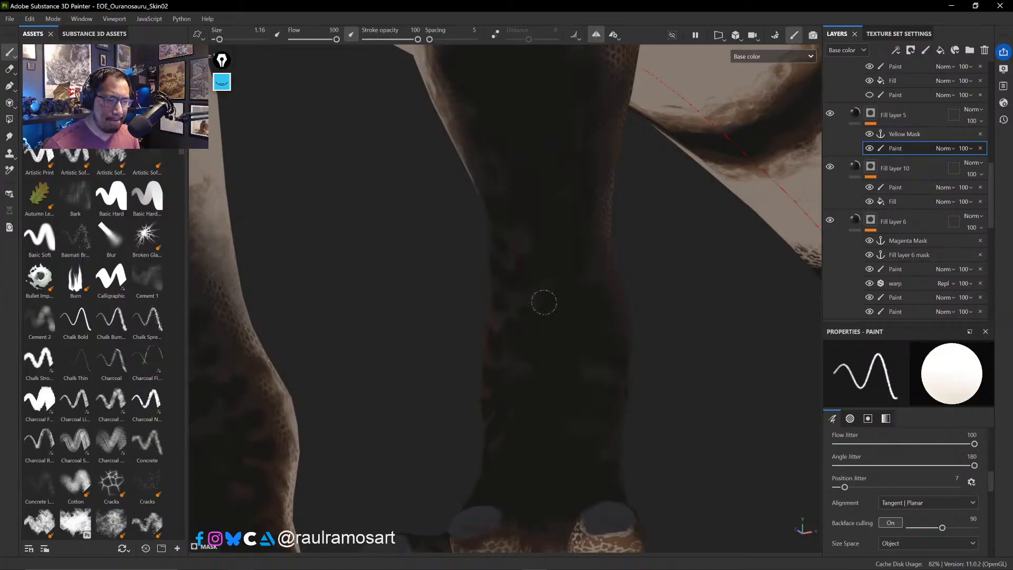
pyautogui.moveTo(558, 306)
pyautogui.keyDown('alt'); pyautogui.mouseDown()
pyautogui.moveTo(484, 316)
pyautogui.moveTo(583, 240)
pyautogui.moveTo(556, 271)
pyautogui.moveTo(575, 248)
pyautogui.mouseUp(); pyautogui.keyUp('alt')
pyautogui.keyDown('ctrl'); pyautogui.moveTo(586, 251); pyautogui.dragTo(583, 252, button='right'); pyautogui.keyUp('ctrl')
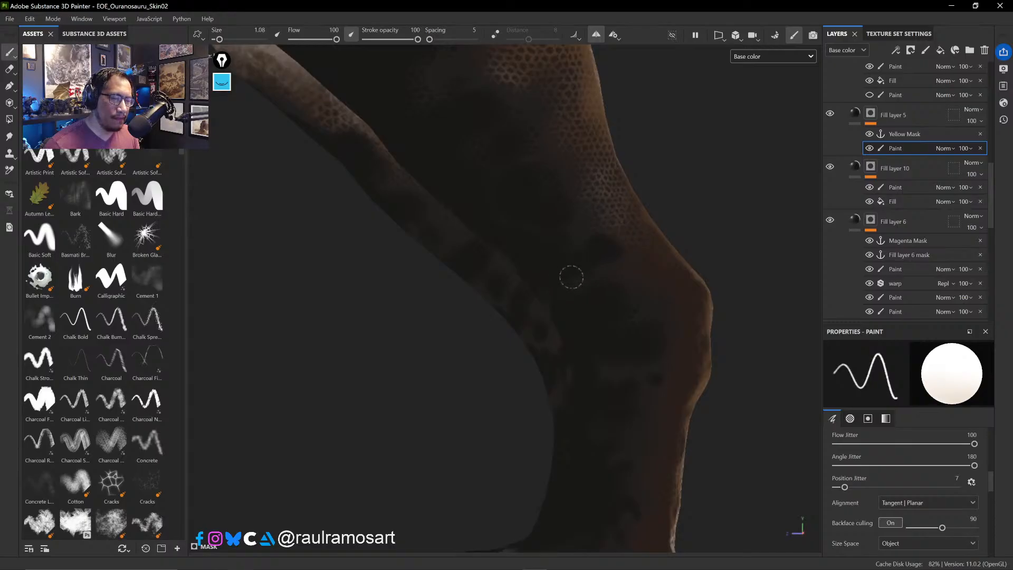
pyautogui.keyDown('alt'); pyautogui.moveTo(571, 210); pyautogui.dragTo(505, 211); pyautogui.keyUp('alt')
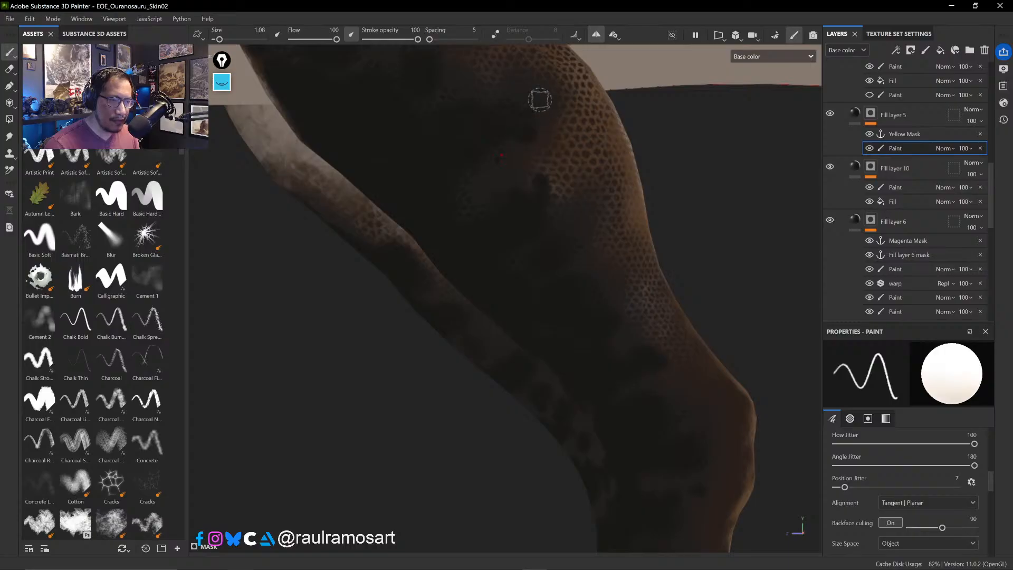
pyautogui.moveTo(544, 79)
pyautogui.mouseDown()
pyautogui.moveTo(507, 97)
pyautogui.moveTo(521, 123)
pyautogui.mouseUp()
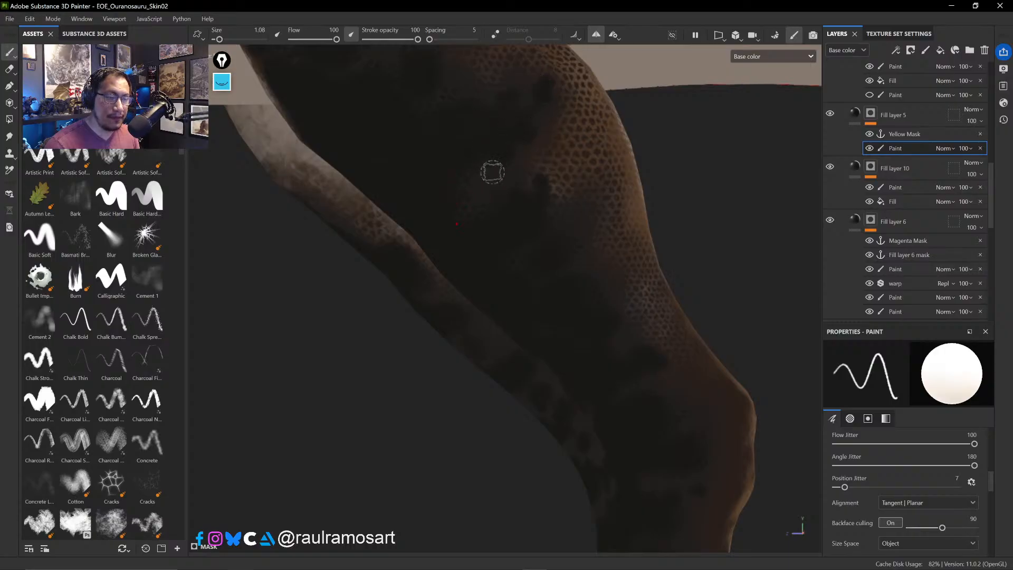
pyautogui.keyDown('alt'); pyautogui.moveTo(536, 267); pyautogui.dragTo(520, 235); pyautogui.keyUp('alt')
pyautogui.keyDown('ctrl'); pyautogui.moveTo(526, 216); pyautogui.dragTo(515, 216, button='right'); pyautogui.keyUp('ctrl')
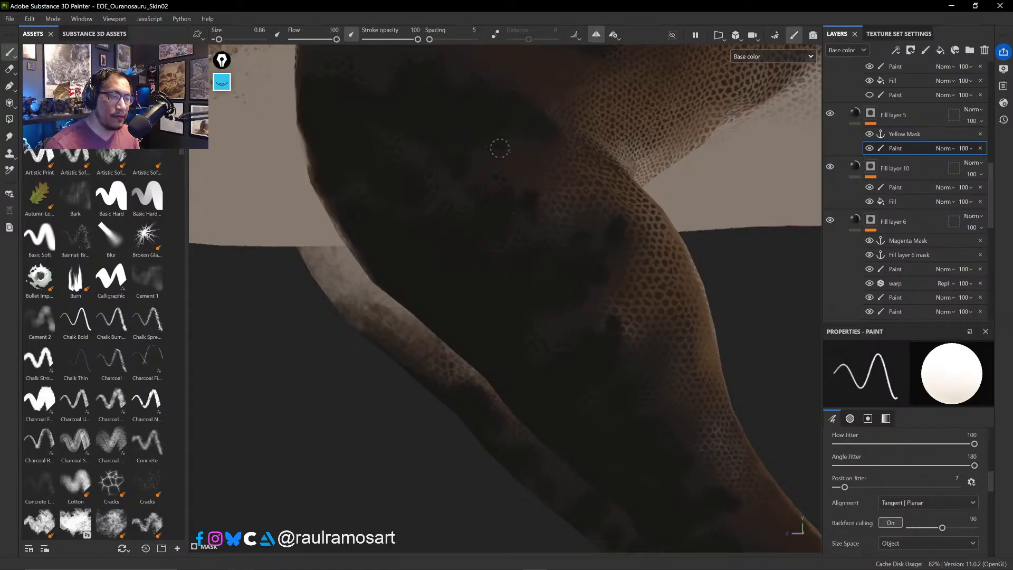
# - Paint Fill layer 5's dark patches along the front edge of the thigh, with the brush at sizes 1.92 and 0.99
pyautogui.moveTo(482, 179)
pyautogui.keyDown('ctrl'); pyautogui.keyDown('alt'); pyautogui.mouseDown()
pyautogui.moveTo(531, 244)
pyautogui.moveTo(485, 219)
pyautogui.moveTo(486, 228)
pyautogui.moveTo(446, 222)
pyautogui.moveTo(439, 213)
pyautogui.moveTo(552, 222)
pyautogui.moveTo(357, 235)
pyautogui.mouseUp(); pyautogui.keyUp('alt'); pyautogui.keyUp('ctrl')
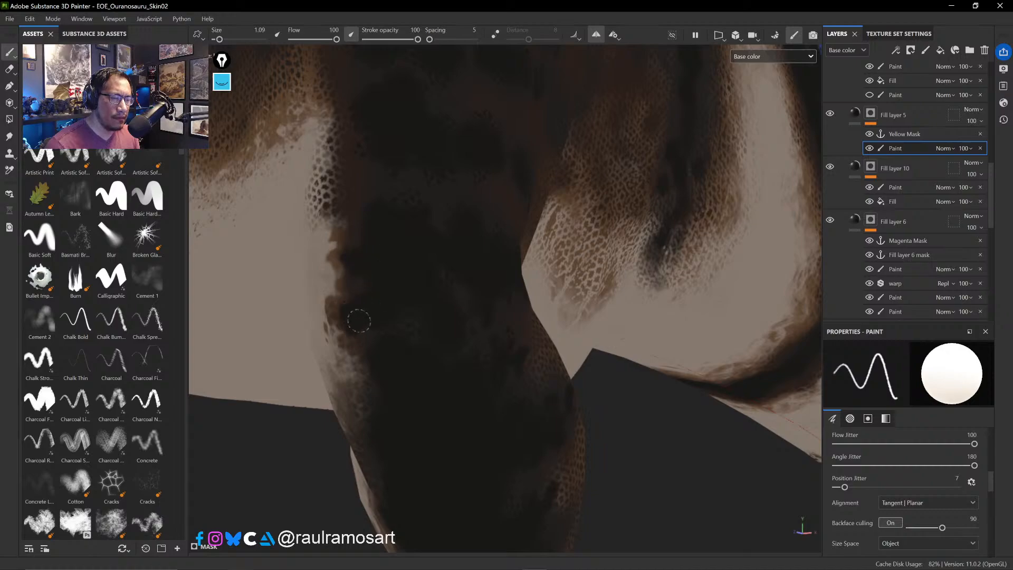
pyautogui.keyDown('ctrl'); pyautogui.moveTo(373, 364); pyautogui.dragTo(391, 364, button='right'); pyautogui.keyUp('ctrl')
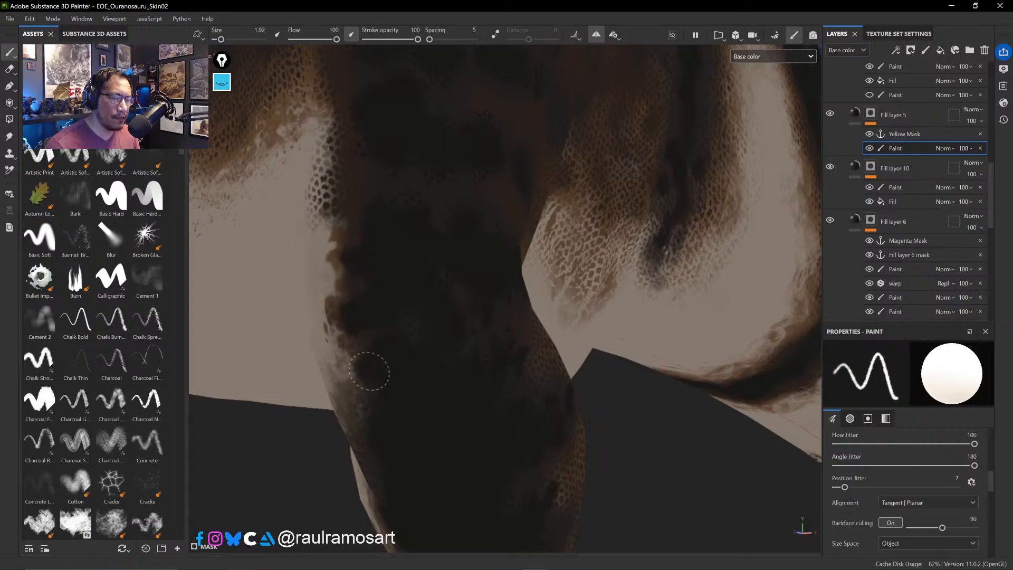
pyautogui.moveTo(377, 367); pyautogui.dragTo(363, 374)
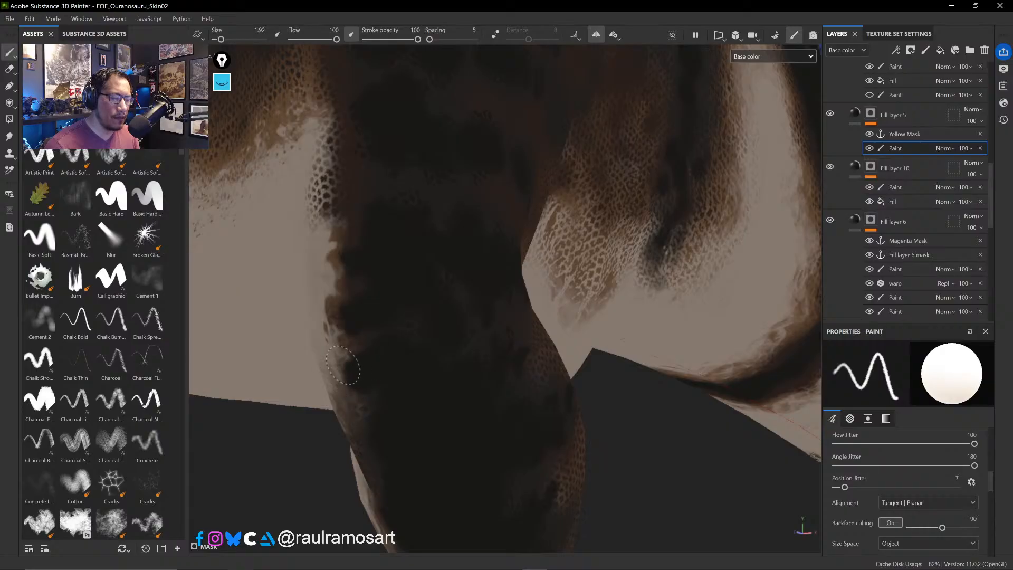
pyautogui.moveTo(382, 420)
pyautogui.keyDown('alt'); pyautogui.mouseDown()
pyautogui.moveTo(426, 403)
pyautogui.moveTo(497, 283)
pyautogui.mouseUp(); pyautogui.keyUp('alt')
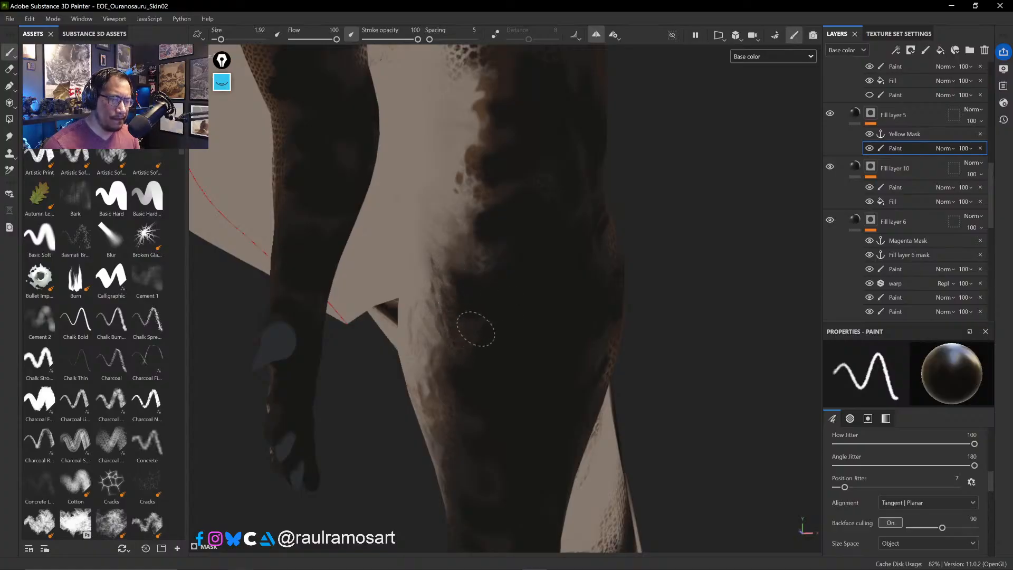
pyautogui.keyDown('ctrl'); pyautogui.moveTo(486, 333); pyautogui.dragTo(473, 334, button='right'); pyautogui.keyUp('ctrl')
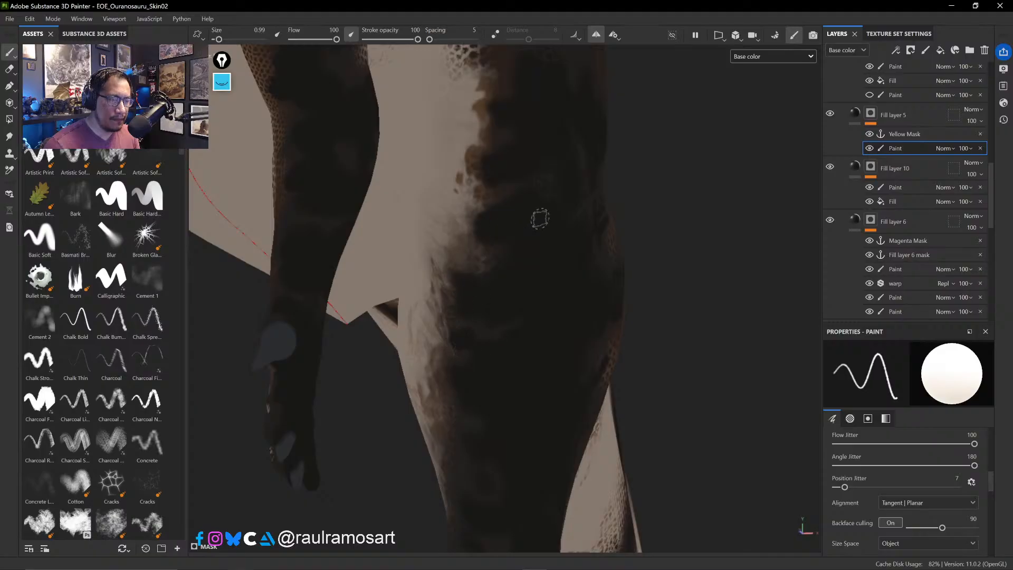
# - Paint small Fill layer 5 dark spots between the blotches on the upper thigh, with the brush at sizes 1.2 and 0.72
pyautogui.keyDown('alt'); pyautogui.moveTo(541, 218); pyautogui.dragTo(493, 235); pyautogui.keyUp('alt')
pyautogui.keyDown('alt'); pyautogui.moveTo(493, 235); pyautogui.dragTo(529, 246, button='right'); pyautogui.keyUp('alt')
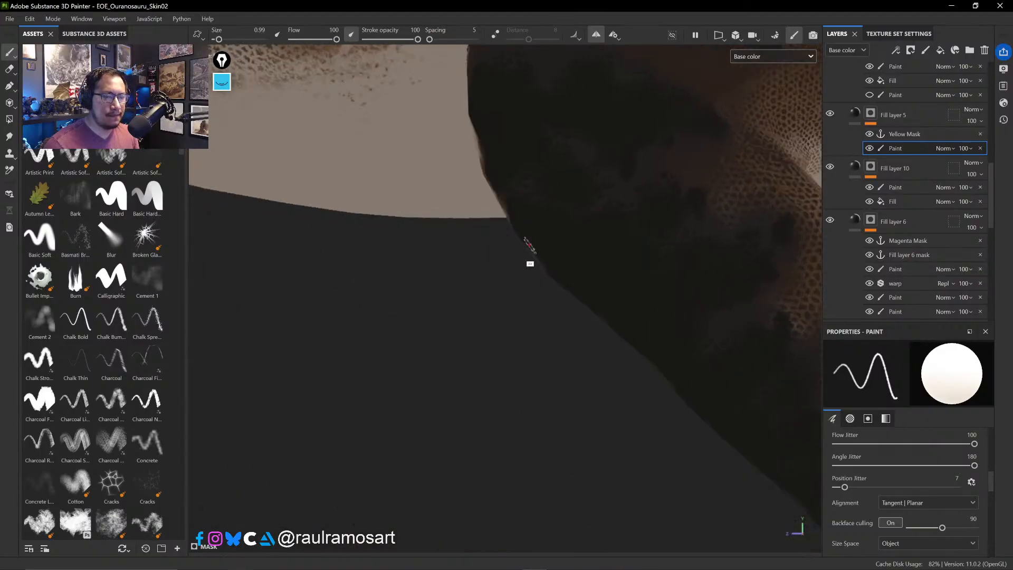
pyautogui.keyDown('ctrl'); pyautogui.keyDown('alt'); pyautogui.moveTo(495, 190); pyautogui.dragTo(470, 176, button='right'); pyautogui.keyUp('alt'); pyautogui.keyUp('ctrl')
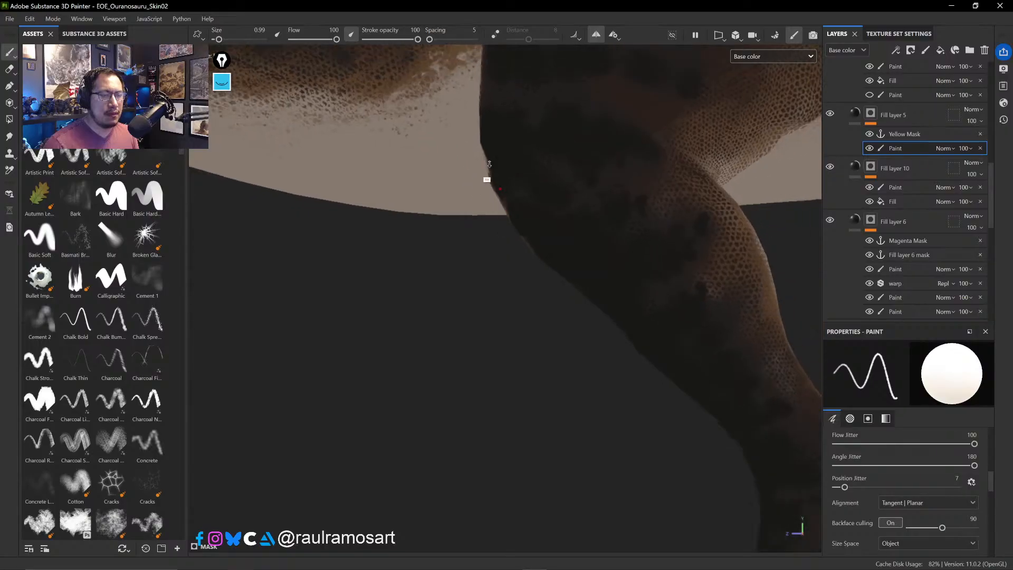
pyautogui.keyDown('ctrl'); pyautogui.keyDown('alt'); pyautogui.moveTo(509, 249); pyautogui.dragTo(416, 409); pyautogui.keyUp('alt'); pyautogui.keyUp('ctrl')
pyautogui.keyDown('ctrl'); pyautogui.keyDown('alt'); pyautogui.moveTo(507, 213); pyautogui.dragTo(492, 264); pyautogui.keyUp('alt'); pyautogui.keyUp('ctrl')
pyautogui.keyDown('ctrl'); pyautogui.keyDown('alt'); pyautogui.moveTo(431, 249); pyautogui.dragTo(462, 285); pyautogui.keyUp('alt'); pyautogui.keyUp('ctrl')
pyautogui.keyDown('alt'); pyautogui.moveTo(452, 278); pyautogui.dragTo(530, 370, button='right'); pyautogui.keyUp('alt')
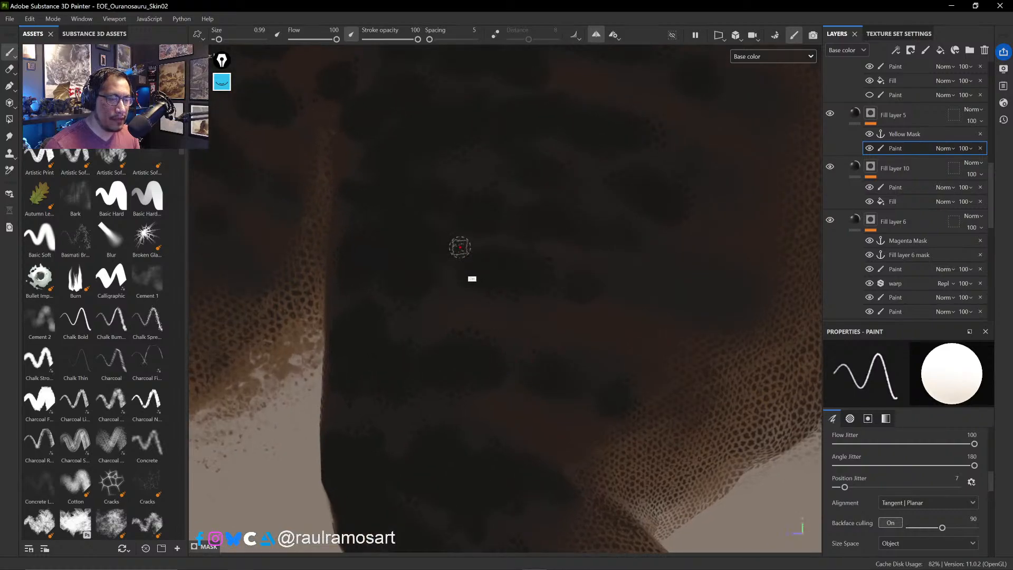
pyautogui.moveTo(466, 236)
pyautogui.keyDown('ctrl'); pyautogui.mouseDown(button='right')
pyautogui.moveTo(477, 237)
pyautogui.moveTo(463, 234)
pyautogui.mouseUp(button='right'); pyautogui.keyUp('ctrl')
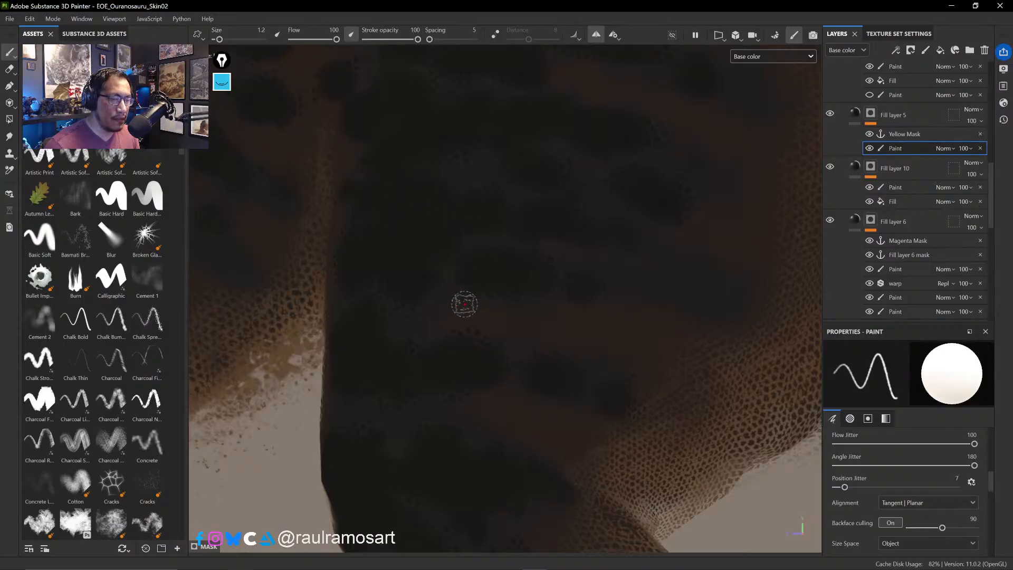
pyautogui.press('ctrl')
pyautogui.keyDown('ctrl'); pyautogui.moveTo(456, 304); pyautogui.dragTo(450, 307, button='right'); pyautogui.keyUp('ctrl')
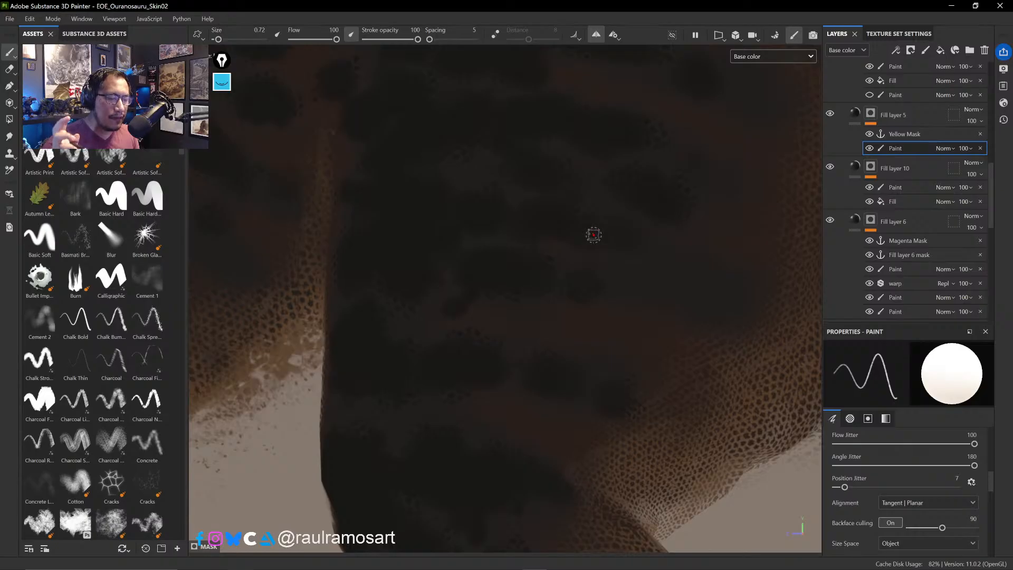
# - Erase and repaint Fill layer 5's blotches beside the brown scaly strip at the thigh, with the brush at sizes 1.05 and 1.52
pyautogui.keyDown('ctrl'); pyautogui.keyDown('alt'); pyautogui.moveTo(587, 249); pyautogui.dragTo(425, 398); pyautogui.keyUp('alt'); pyautogui.keyUp('ctrl')
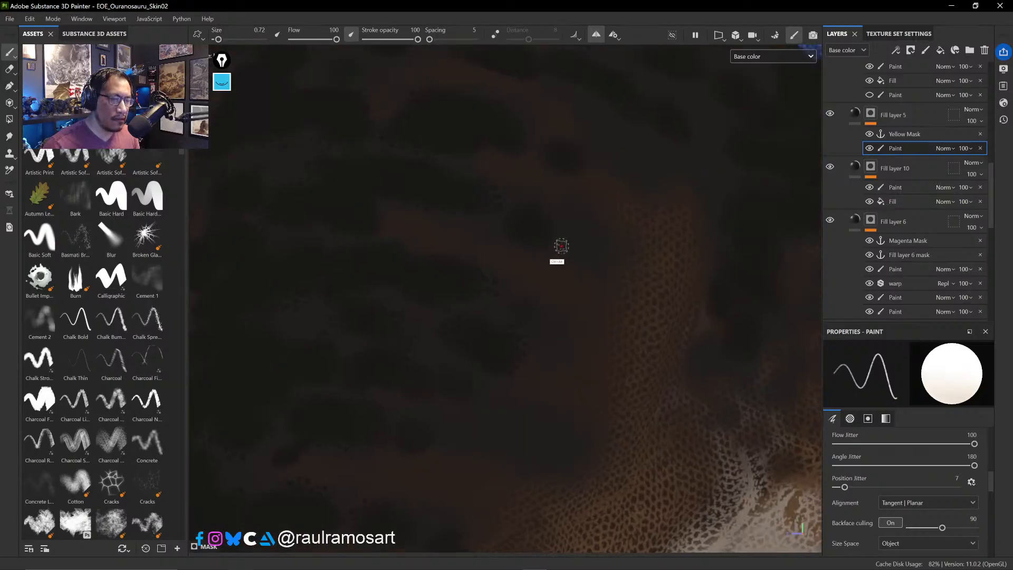
pyautogui.keyDown('ctrl'); pyautogui.moveTo(532, 226); pyautogui.dragTo(536, 229, button='right'); pyautogui.keyUp('ctrl')
pyautogui.press('x')
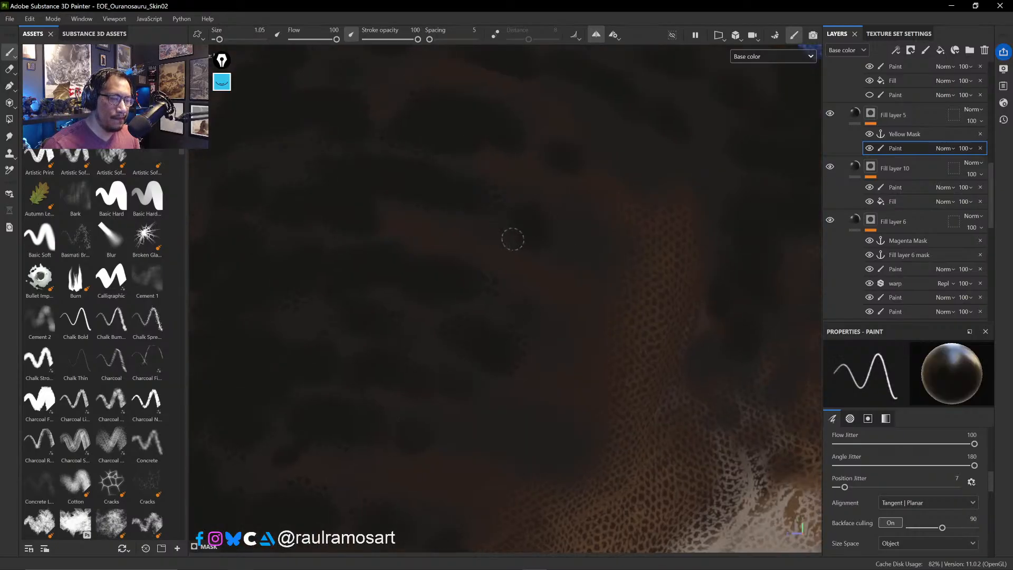
pyautogui.press('x')
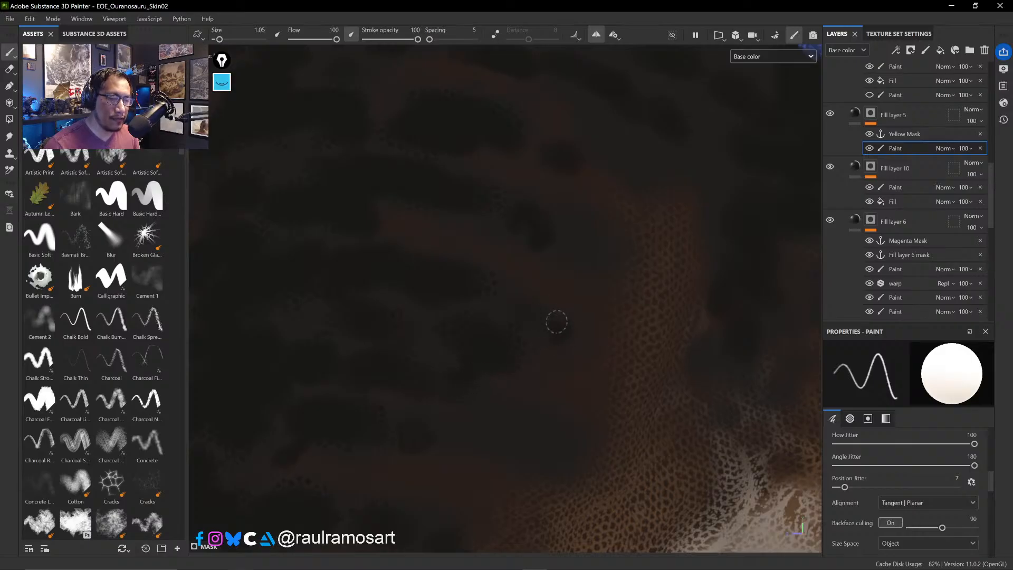
pyautogui.keyDown('ctrl'); pyautogui.moveTo(501, 429); pyautogui.dragTo(515, 426, button='right'); pyautogui.keyUp('ctrl')
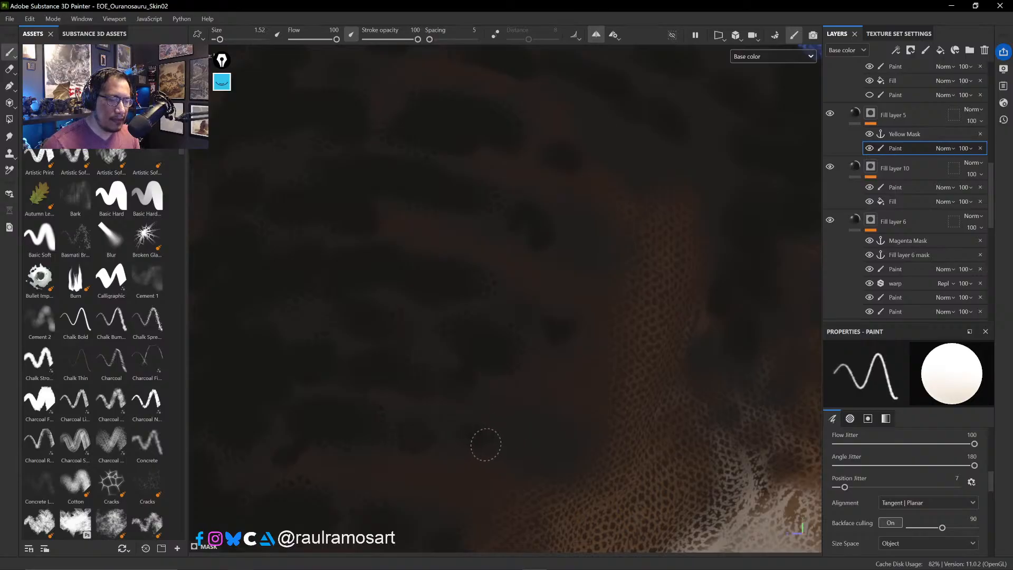
pyautogui.moveTo(526, 411); pyautogui.dragTo(527, 399)
pyautogui.click(535, 448)
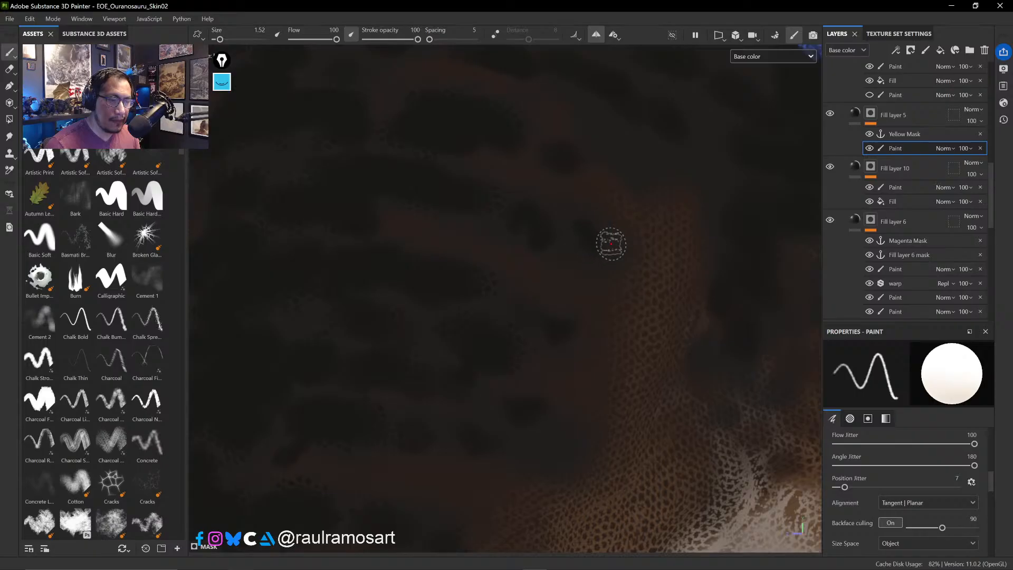
# - Paint larger Fill layer 5 dark blotches on the flank just below the blue spots, with the brush at size 2.05
pyautogui.keyDown('alt'); pyautogui.moveTo(640, 176); pyautogui.dragTo(546, 430); pyautogui.keyUp('alt')
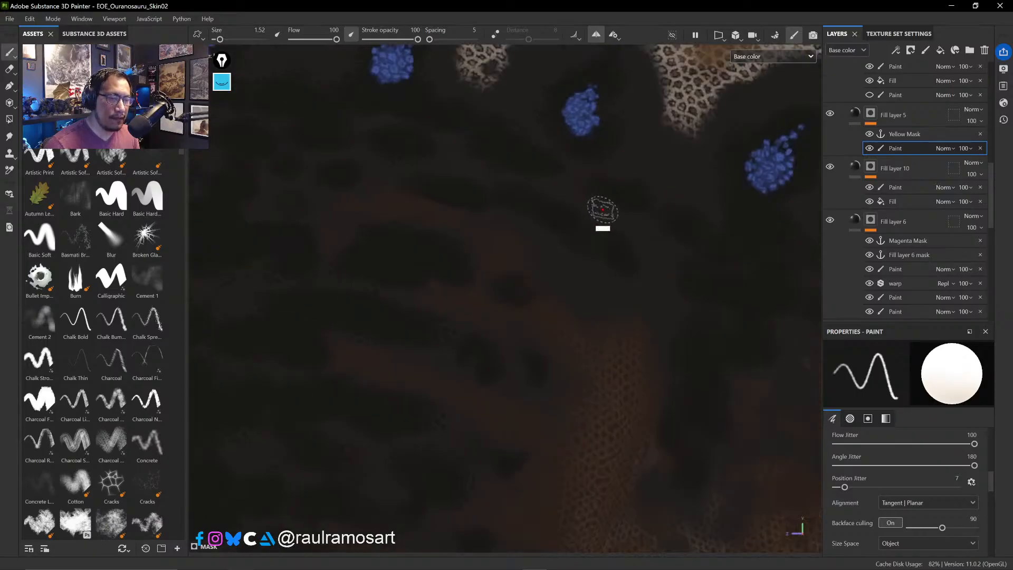
pyautogui.keyDown('ctrl'); pyautogui.moveTo(549, 234); pyautogui.dragTo(551, 224, button='right'); pyautogui.keyUp('ctrl')
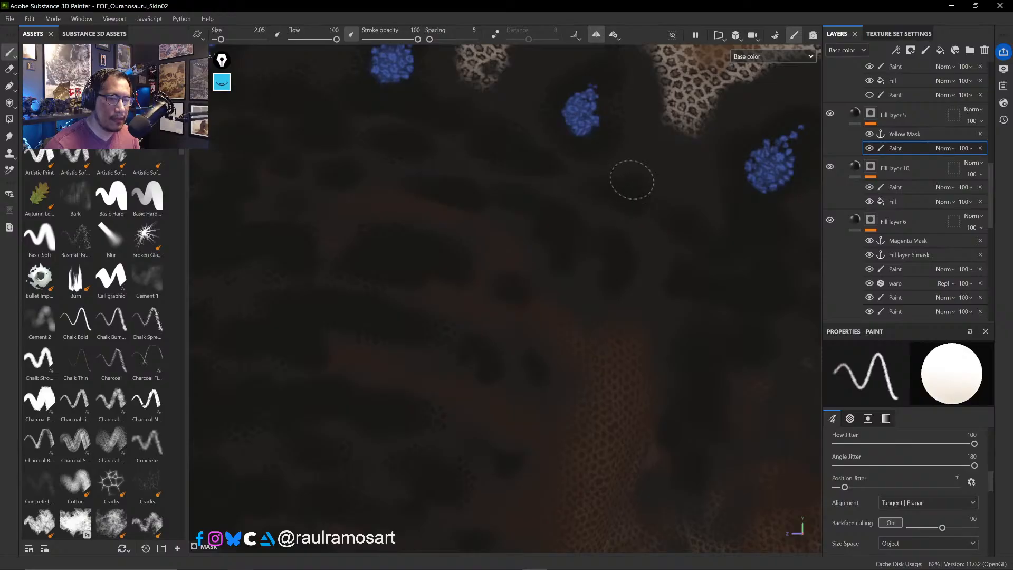
pyautogui.keyDown('ctrl'); pyautogui.keyDown('alt'); pyautogui.moveTo(644, 235); pyautogui.dragTo(795, 354); pyautogui.keyUp('alt'); pyautogui.keyUp('ctrl')
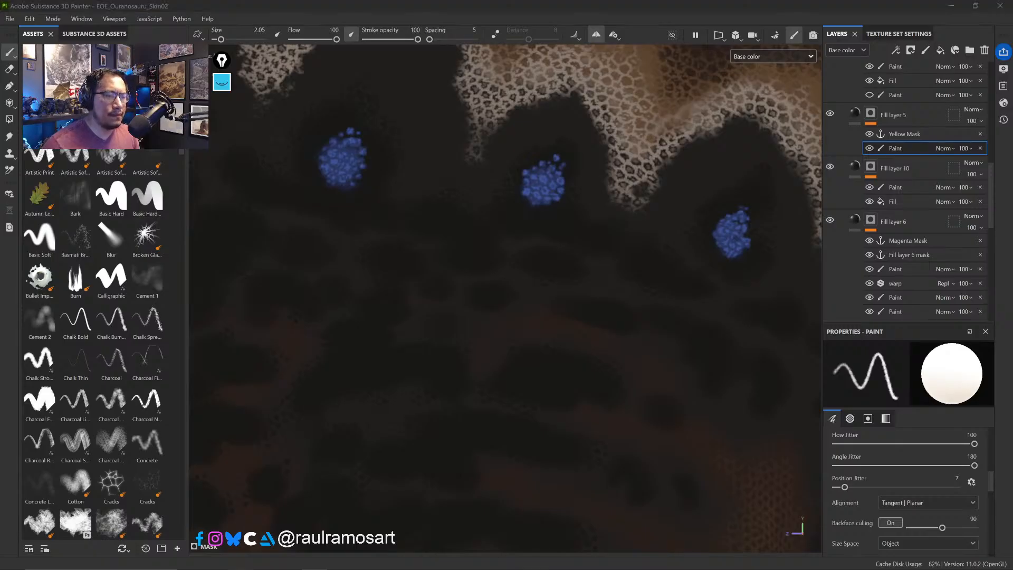
pyautogui.click(496, 237)
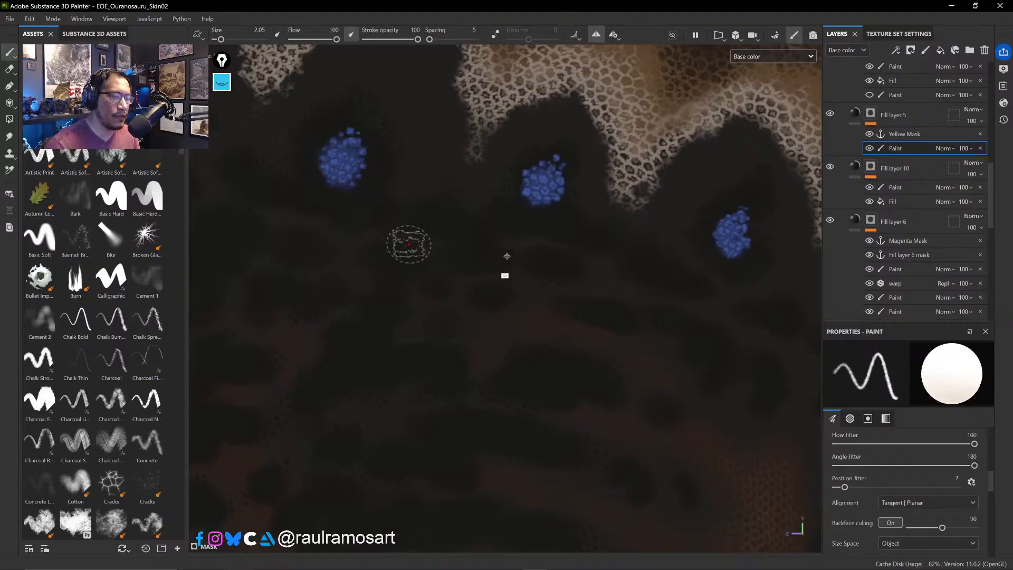
# - Erase gaps between Fill layer 5's dark blotches on the flank below the blue spots, with the brush at sizes 0.81 and 1.13
pyautogui.keyDown('alt'); pyautogui.moveTo(507, 256); pyautogui.dragTo(763, 235, button='middle'); pyautogui.keyUp('alt')
pyautogui.keyDown('ctrl'); pyautogui.moveTo(477, 270); pyautogui.dragTo(452, 271, button='right'); pyautogui.keyUp('ctrl')
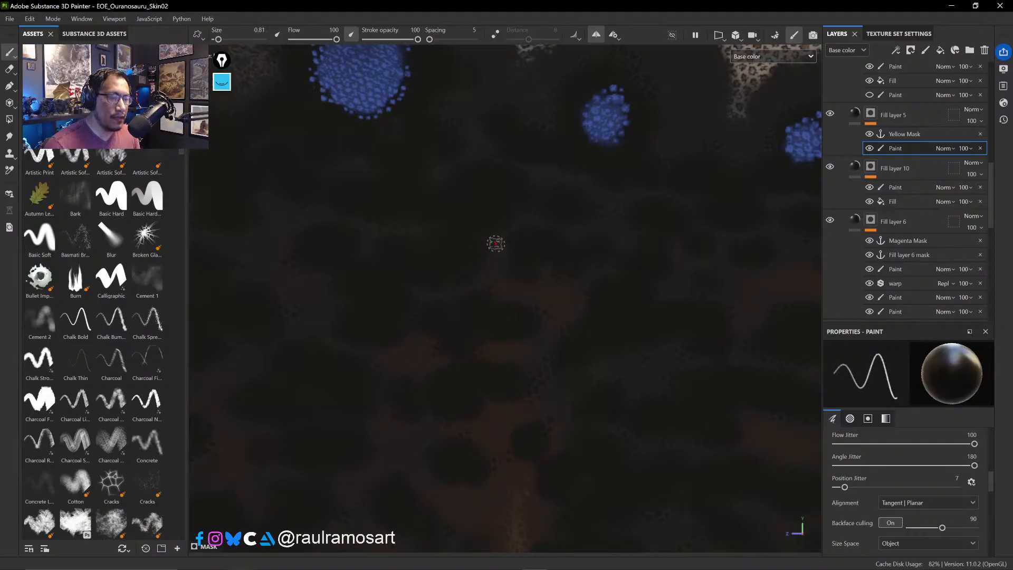
pyautogui.keyDown('ctrl'); pyautogui.moveTo(478, 271); pyautogui.dragTo(485, 269, button='right'); pyautogui.keyUp('ctrl')
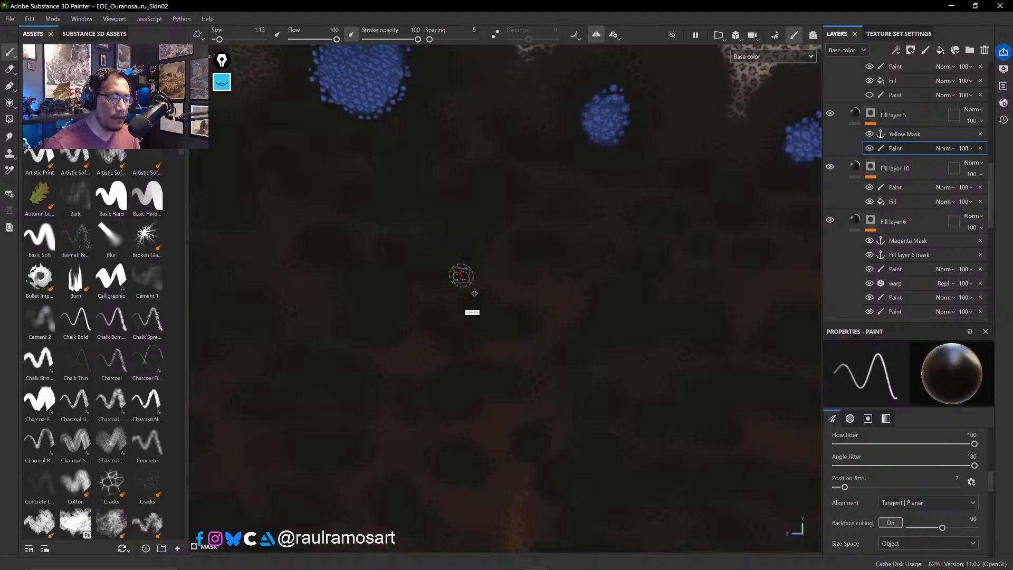
pyautogui.moveTo(478, 295)
pyautogui.keyDown('ctrl'); pyautogui.keyDown('alt'); pyautogui.mouseDown()
pyautogui.moveTo(607, 272)
pyautogui.moveTo(430, 308)
pyautogui.moveTo(660, 207)
pyautogui.moveTo(377, 150)
pyautogui.moveTo(746, 263)
pyautogui.moveTo(356, 284)
pyautogui.moveTo(689, 235)
pyautogui.moveTo(384, 238)
pyautogui.moveTo(571, 242)
pyautogui.mouseUp(); pyautogui.keyUp('alt'); pyautogui.keyUp('ctrl')
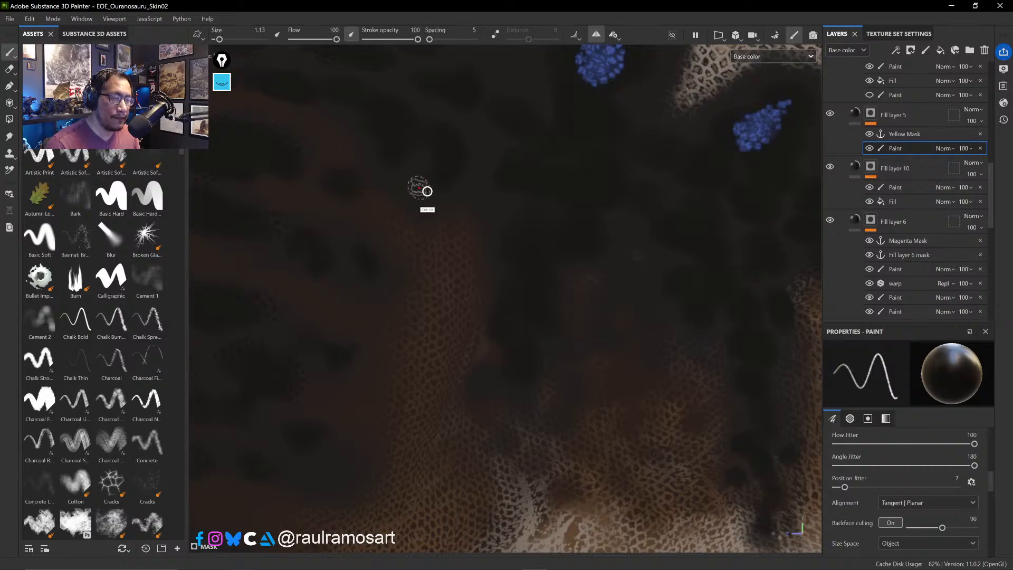
# - Touch up the Fill layer 5 mask over the dark rear flank with a small brush, switching the mask paint to white
pyautogui.keyDown('ctrl'); pyautogui.moveTo(427, 191); pyautogui.dragTo(419, 184, button='right'); pyautogui.keyUp('ctrl')
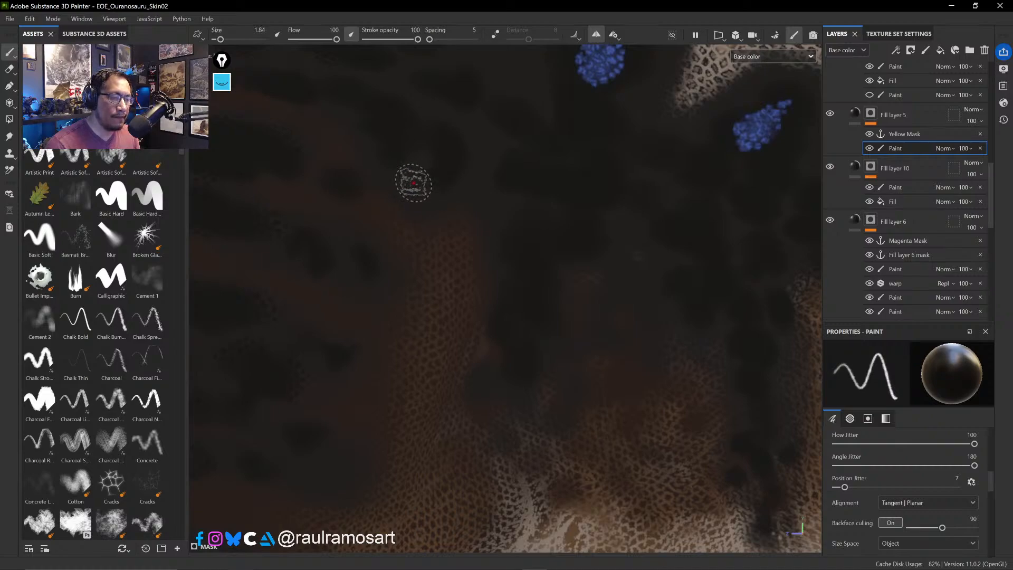
pyautogui.keyDown('ctrl'); pyautogui.moveTo(421, 186); pyautogui.dragTo(412, 186, button='right'); pyautogui.keyUp('ctrl')
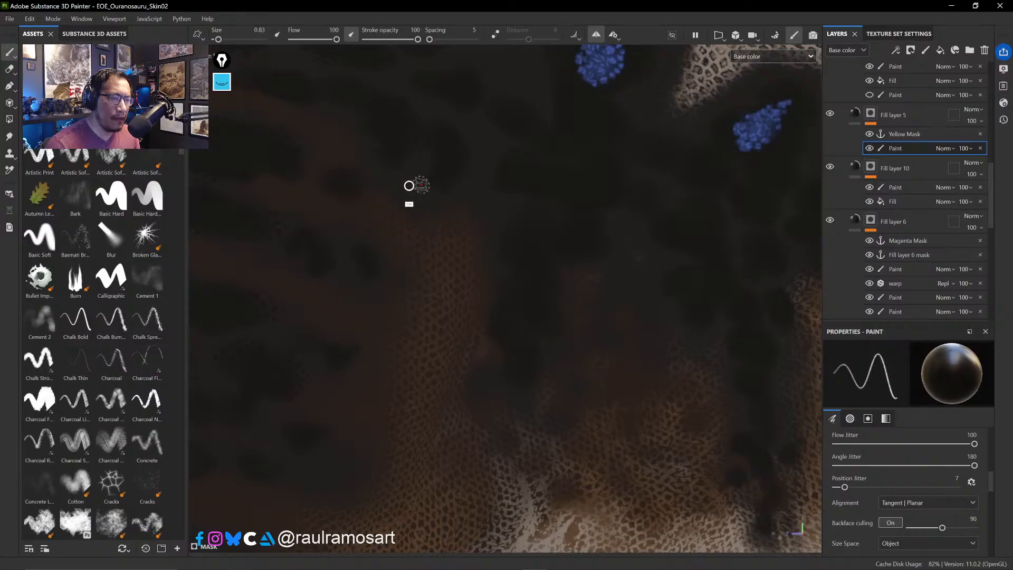
pyautogui.press('x')
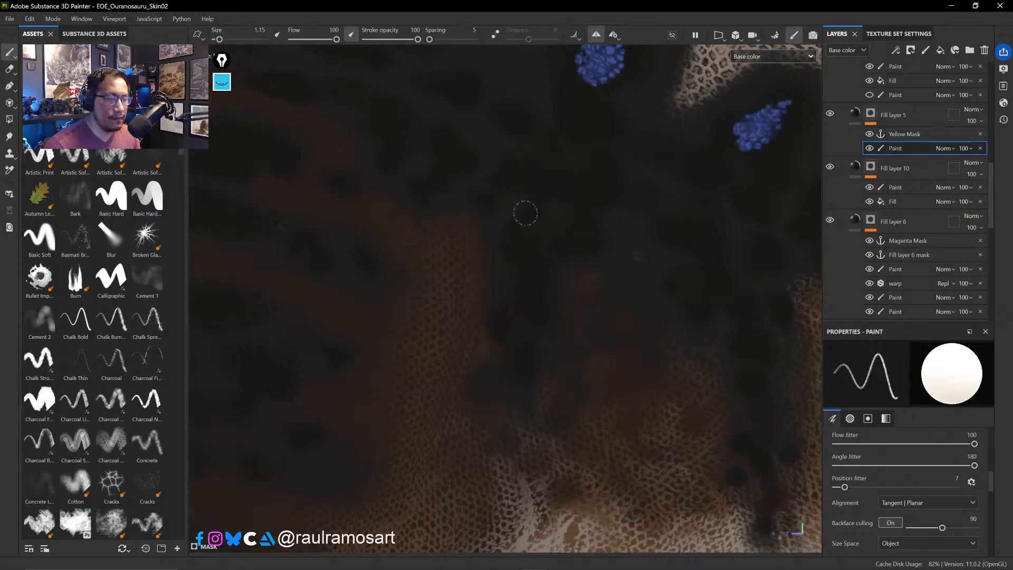
pyautogui.moveTo(527, 166); pyautogui.dragTo(530, 270, button='middle')
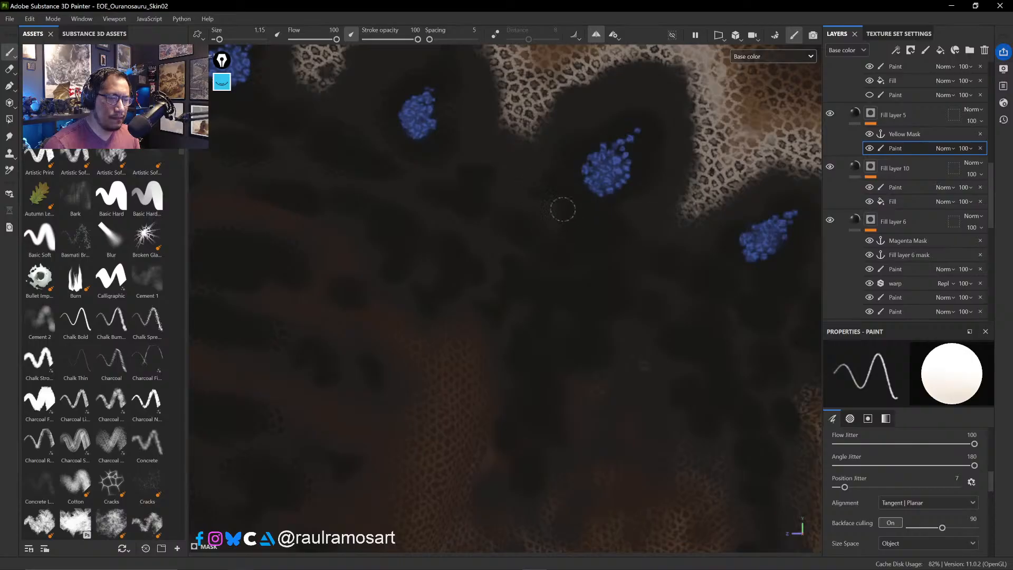
pyautogui.moveTo(547, 198)
pyautogui.keyDown('ctrl'); pyautogui.mouseDown(button='right')
pyautogui.moveTo(570, 196)
pyautogui.moveTo(522, 183)
pyautogui.mouseUp(button='right'); pyautogui.keyUp('ctrl')
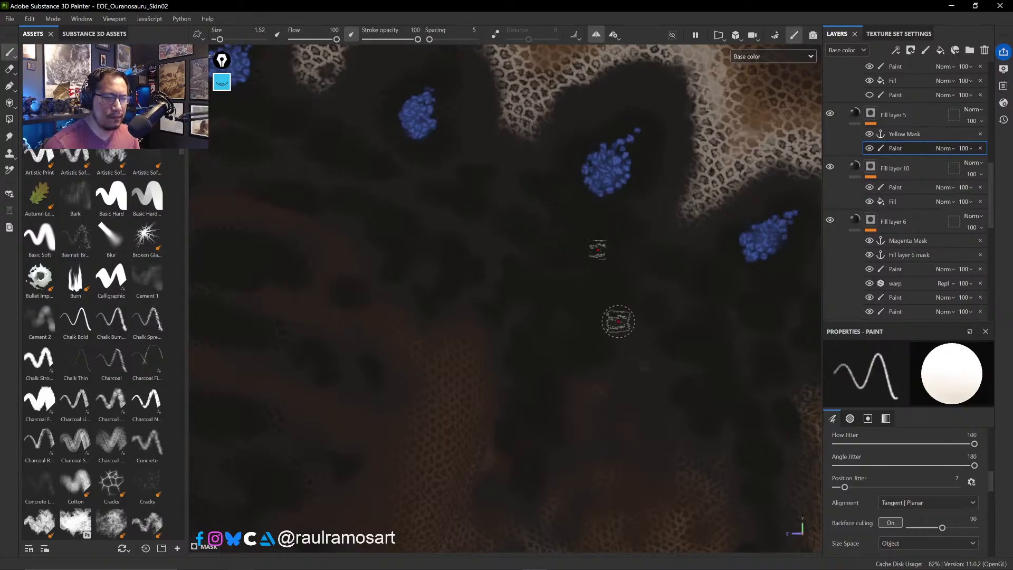
# - Frame the whole dinosaur in the Material view and inspect its overall skin pattern from the side
pyautogui.press('f')
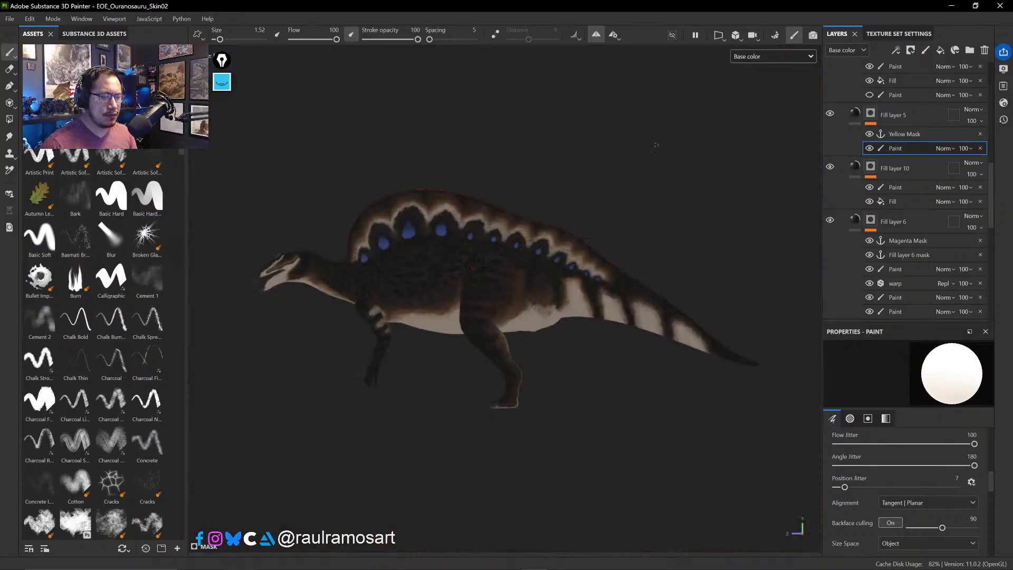
pyautogui.press('m')
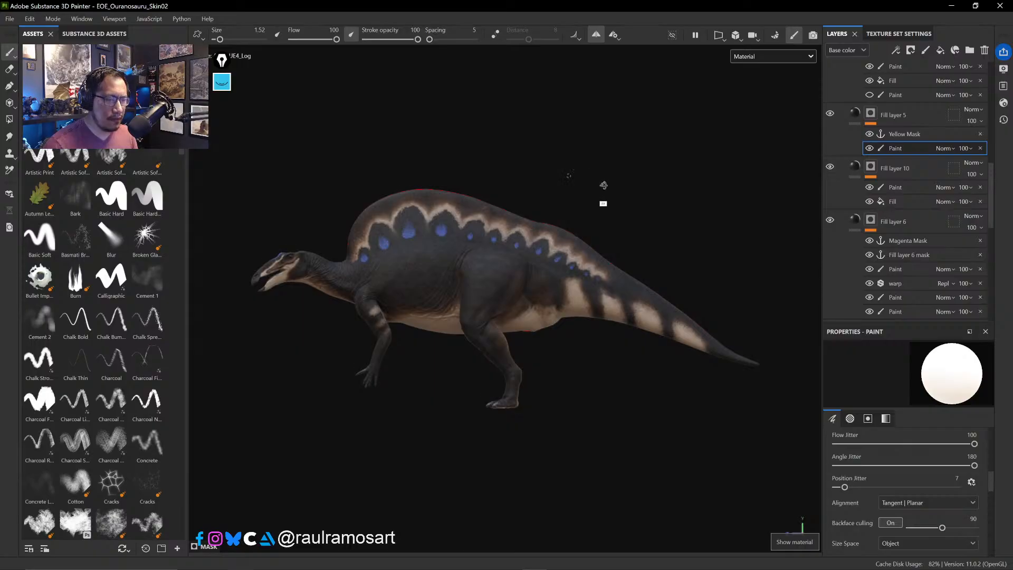
pyautogui.keyDown('alt'); pyautogui.moveTo(569, 175); pyautogui.dragTo(594, 172); pyautogui.keyUp('alt')
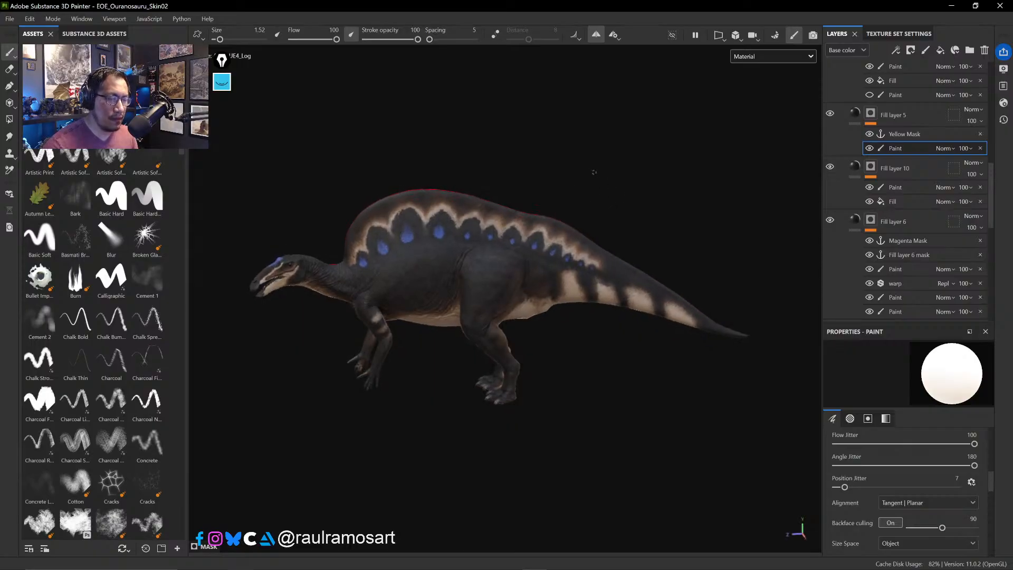
pyautogui.moveTo(524, 146)
pyautogui.keyDown('alt'); pyautogui.mouseDown()
pyautogui.moveTo(543, 128)
pyautogui.moveTo(533, 153)
pyautogui.mouseUp(); pyautogui.keyUp('alt')
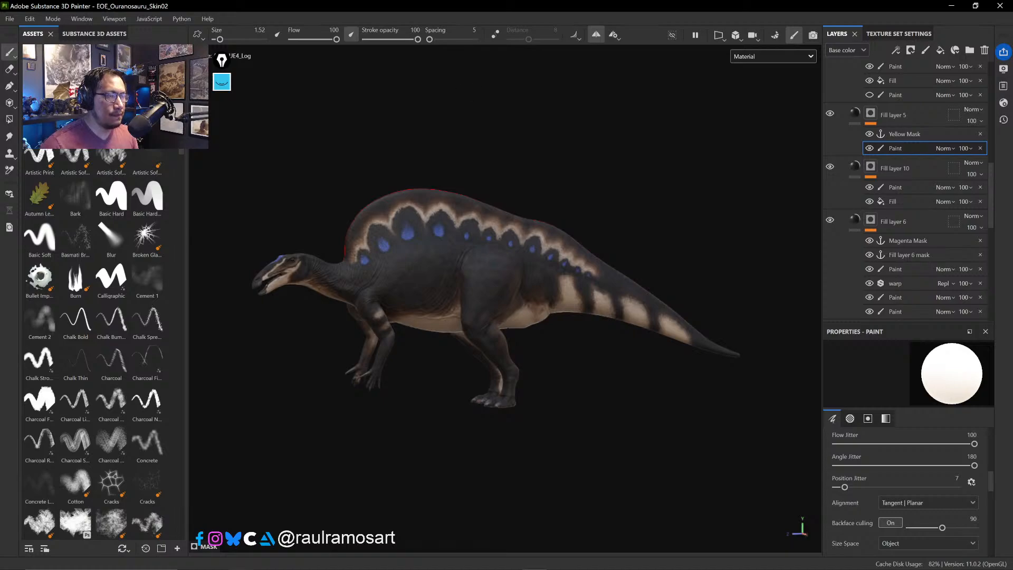
pyautogui.moveTo(437, 567)
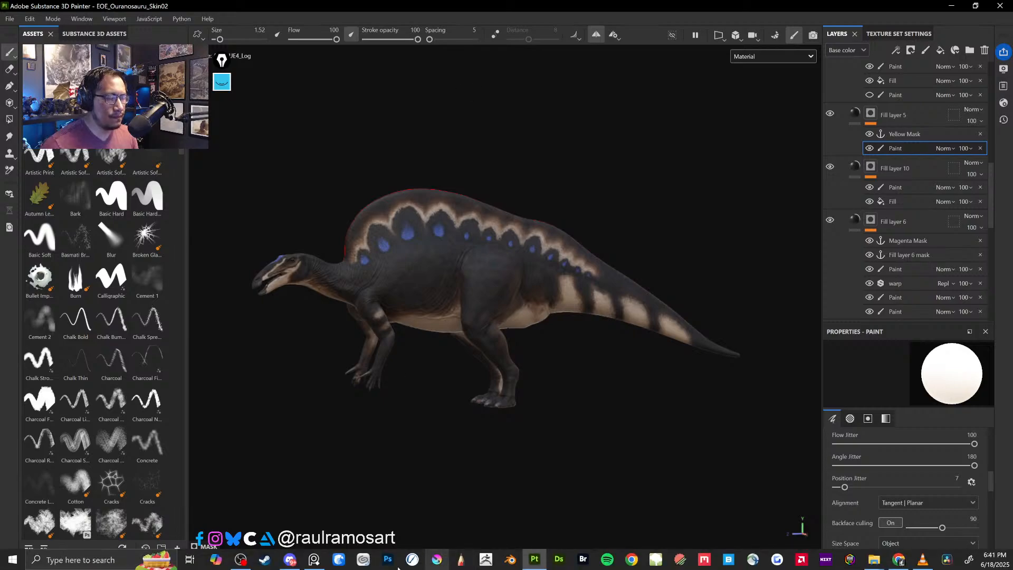
pyautogui.click(241, 563)
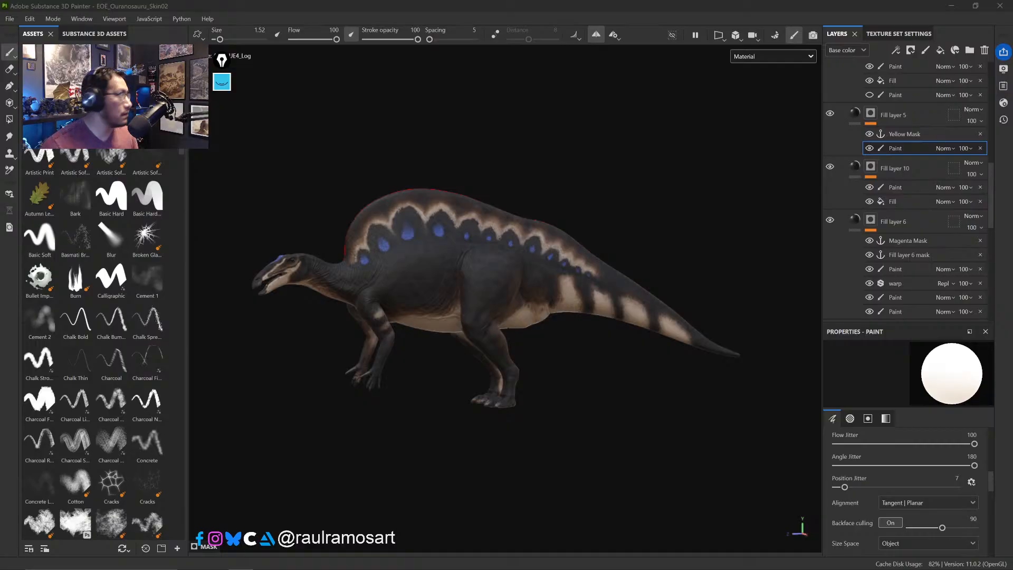
# - Examine the lit skin markings on the tail, hind leg, sail and flank up close
pyautogui.scroll(5, 578, 307)
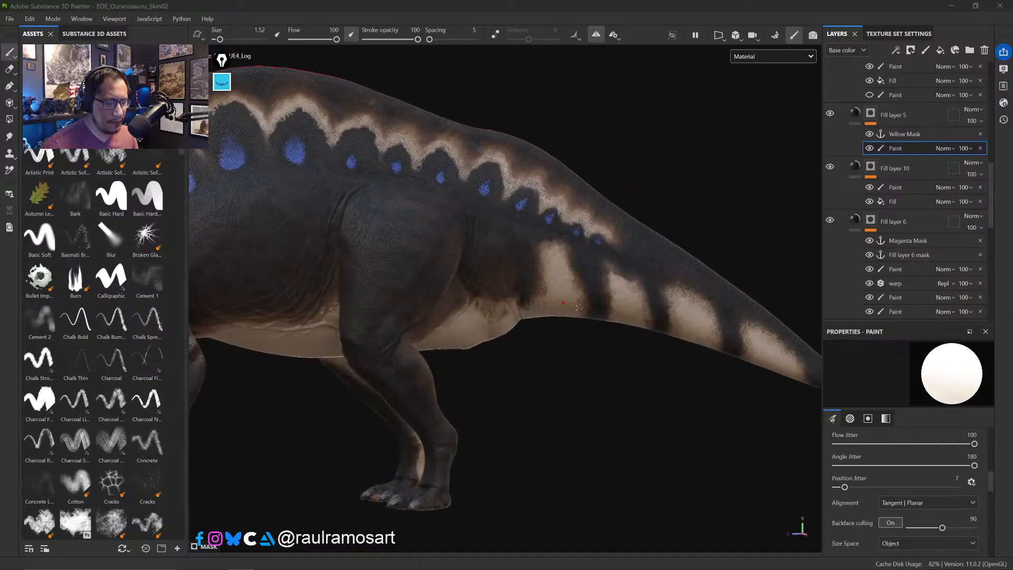
pyautogui.keyDown('alt'); pyautogui.moveTo(481, 330); pyautogui.dragTo(371, 264); pyautogui.keyUp('alt')
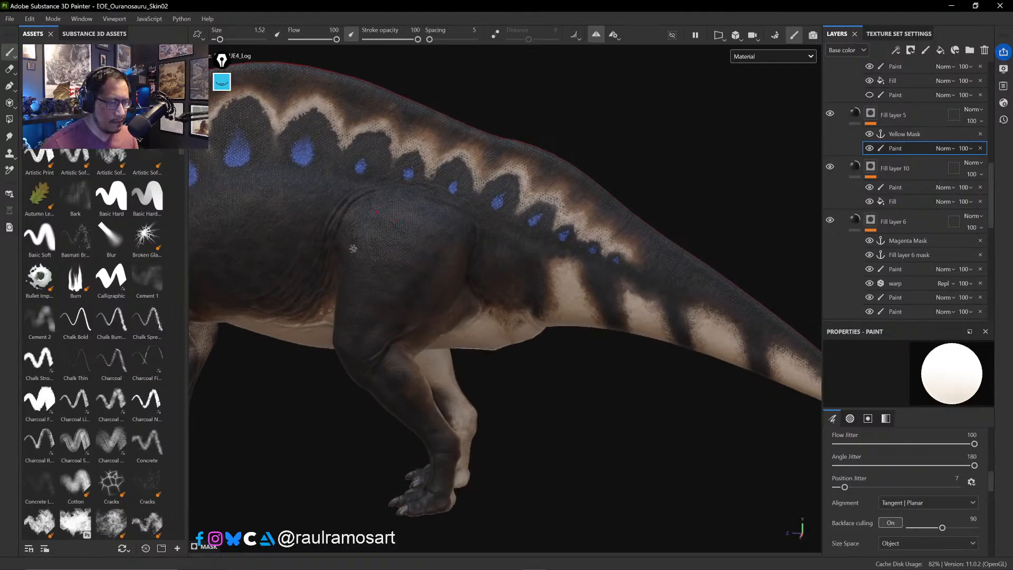
pyautogui.keyDown('alt'); pyautogui.moveTo(353, 248); pyautogui.dragTo(653, 289, button='middle'); pyautogui.keyUp('alt')
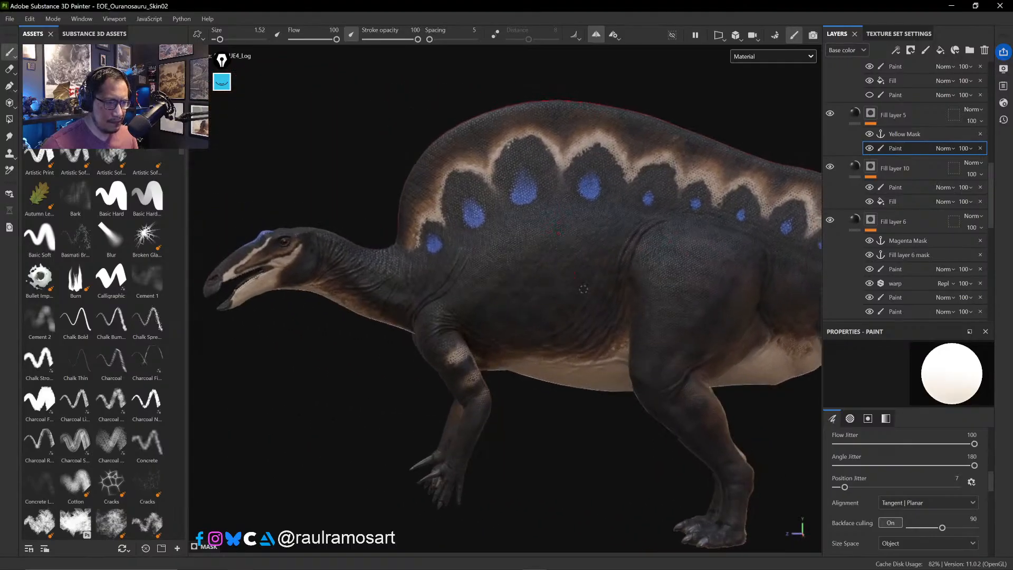
pyautogui.scroll(5, 526, 268)
pyautogui.scroll(3, 526, 268)
pyautogui.keyDown('alt'); pyautogui.moveTo(526, 269); pyautogui.dragTo(507, 265); pyautogui.keyUp('alt')
pyautogui.scroll(-6, 506, 265)
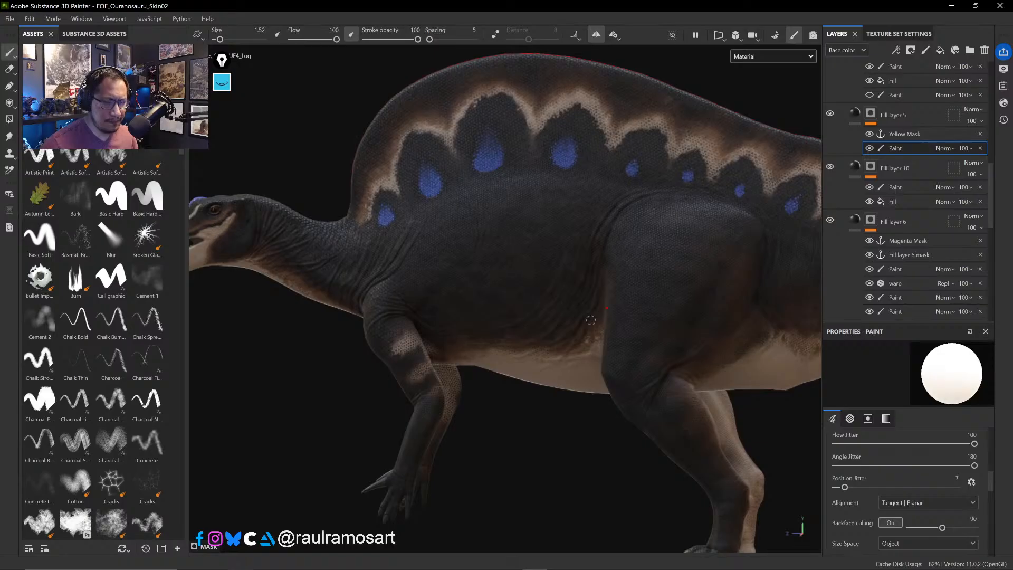
pyautogui.moveTo(539, 432)
pyautogui.keyDown('alt'); pyautogui.mouseDown()
pyautogui.moveTo(604, 441)
pyautogui.moveTo(528, 428)
pyautogui.mouseUp(); pyautogui.keyUp('alt')
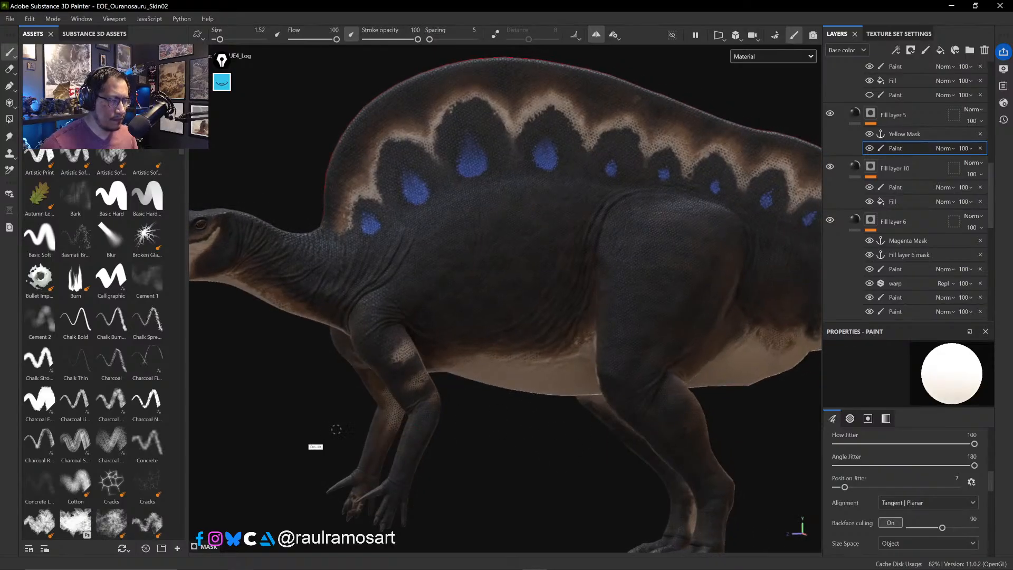
# - Inspect the head's blue crest, pale facial stripes and neck markings up close
pyautogui.keyDown('ctrl'); pyautogui.keyDown('alt'); pyautogui.moveTo(336, 430); pyautogui.dragTo(622, 417); pyautogui.keyUp('alt'); pyautogui.keyUp('ctrl')
pyautogui.keyDown('alt'); pyautogui.moveTo(404, 323); pyautogui.dragTo(429, 380); pyautogui.keyUp('alt')
pyautogui.keyDown('alt'); pyautogui.moveTo(488, 397); pyautogui.dragTo(554, 468, button='right'); pyautogui.keyUp('alt')
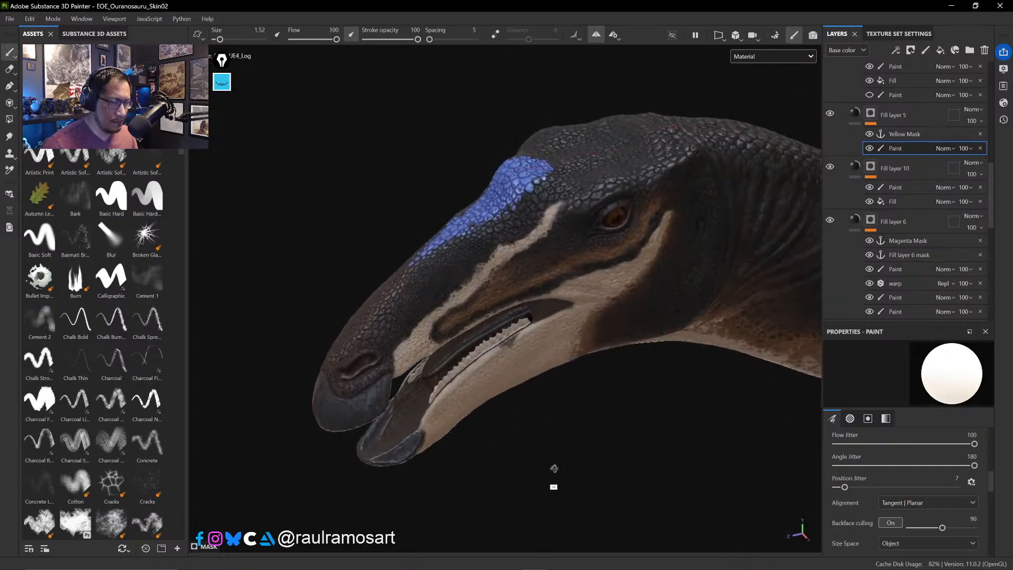
pyautogui.keyDown('alt'); pyautogui.moveTo(554, 468); pyautogui.dragTo(534, 391); pyautogui.keyUp('alt')
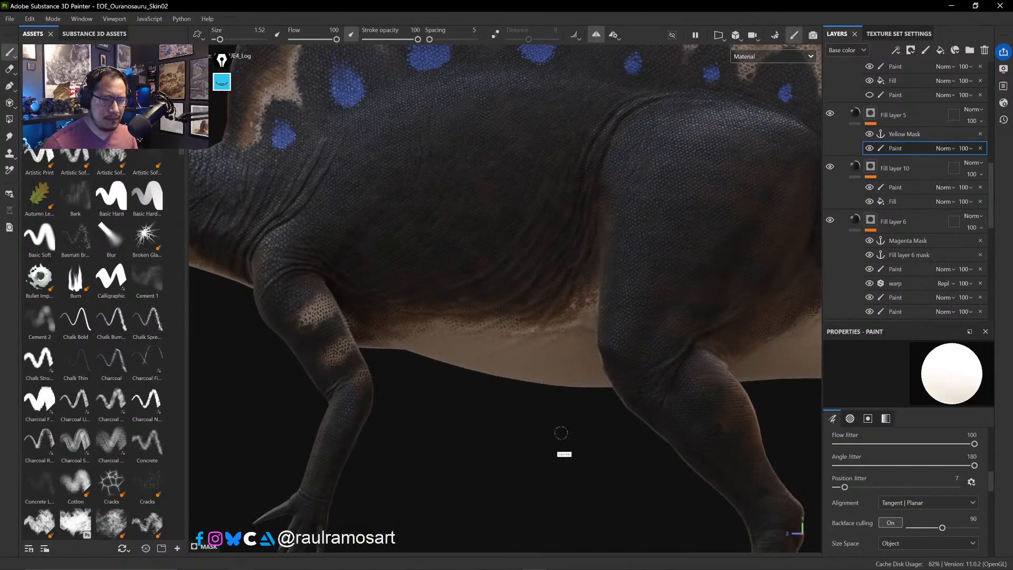
# - Show only the Base color channel and compare the hip pattern with Fill layer 5's Paint effect hidden and shown
pyautogui.keyDown('ctrl'); pyautogui.keyDown('alt'); pyautogui.moveTo(560, 433); pyautogui.dragTo(644, 406); pyautogui.keyUp('alt'); pyautogui.keyUp('ctrl')
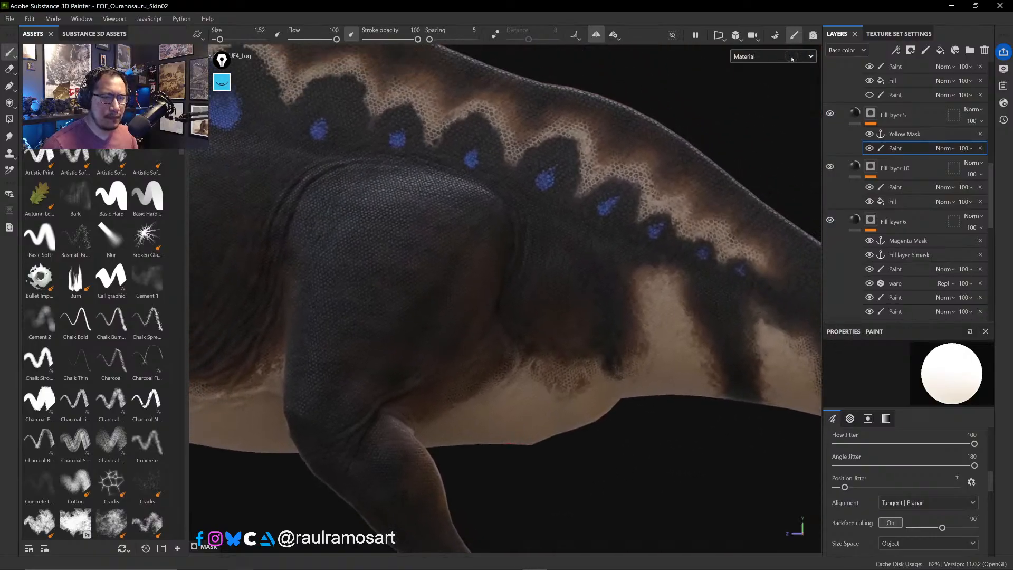
pyautogui.click(791, 58)
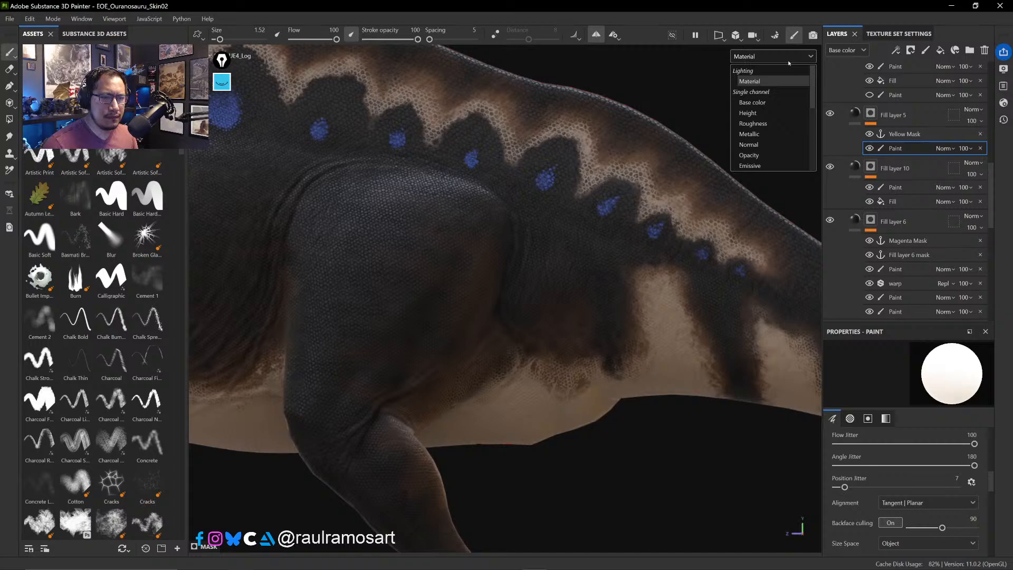
pyautogui.click(760, 102)
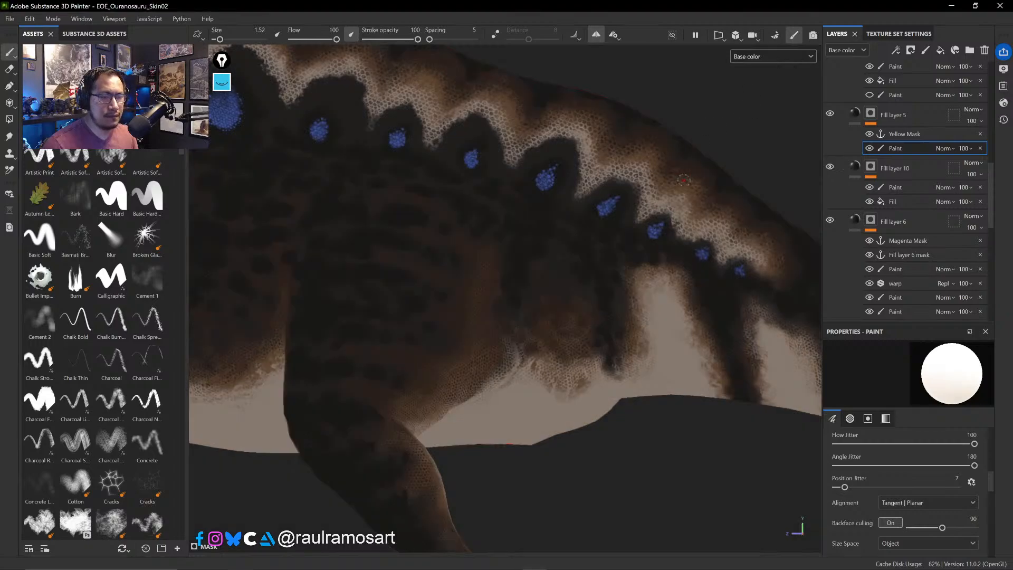
pyautogui.click(868, 148)
pyautogui.click(868, 148)
pyautogui.click(868, 149)
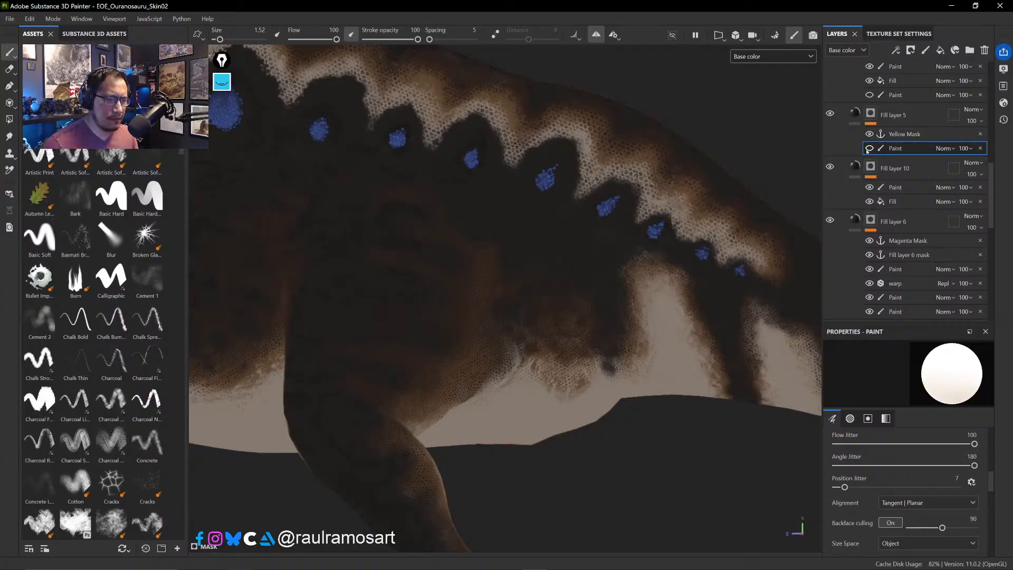
pyautogui.click(869, 148)
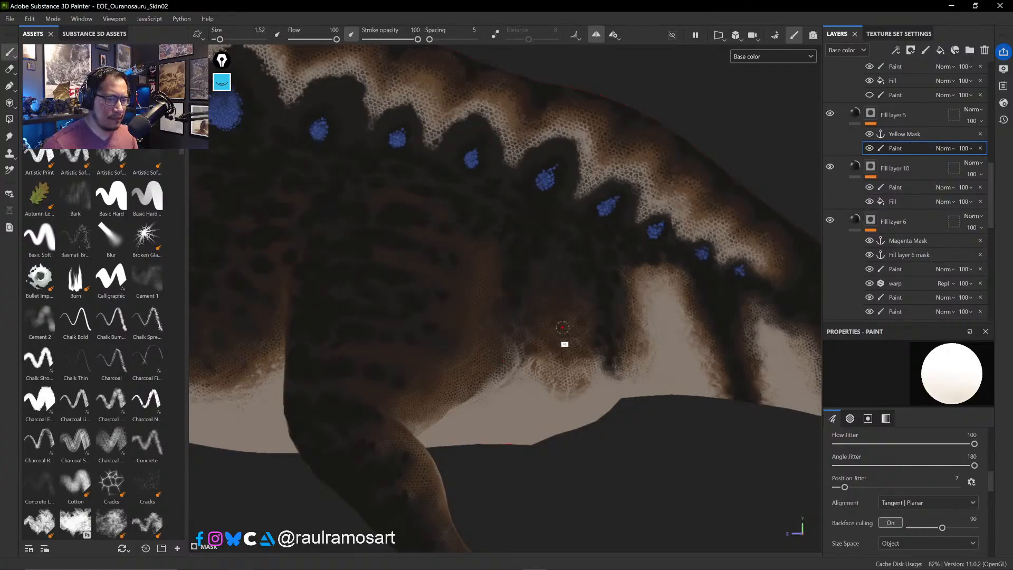
# - Compare the hip with Fill layer 6 hidden and shown, and select the Paint effect directly below its mask anchors
pyautogui.scroll(1, 576, 278)
pyautogui.scroll(2, 612, 355)
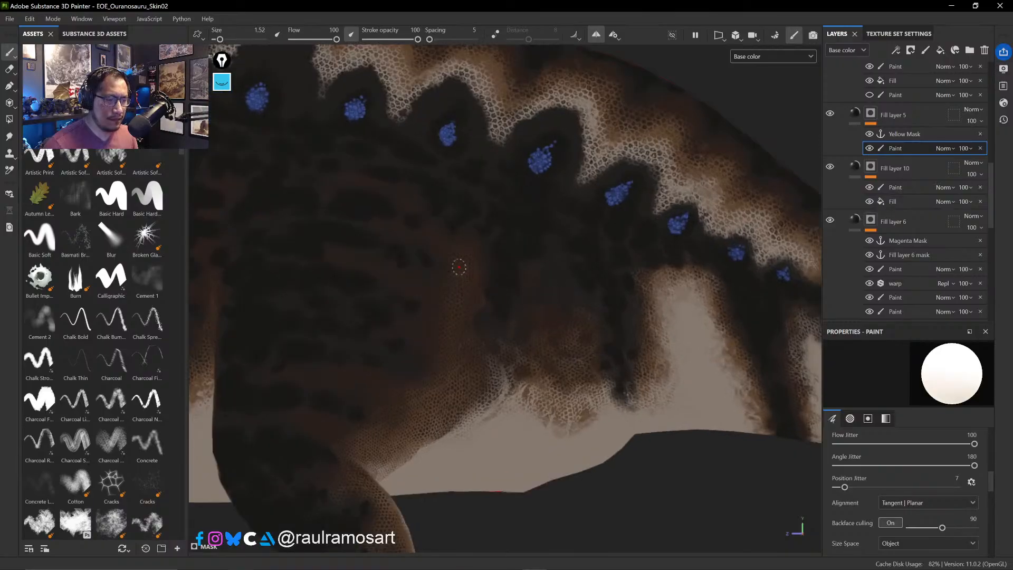
pyautogui.keyDown('ctrl'); pyautogui.moveTo(459, 267); pyautogui.dragTo(467, 269, button='right'); pyautogui.keyUp('ctrl')
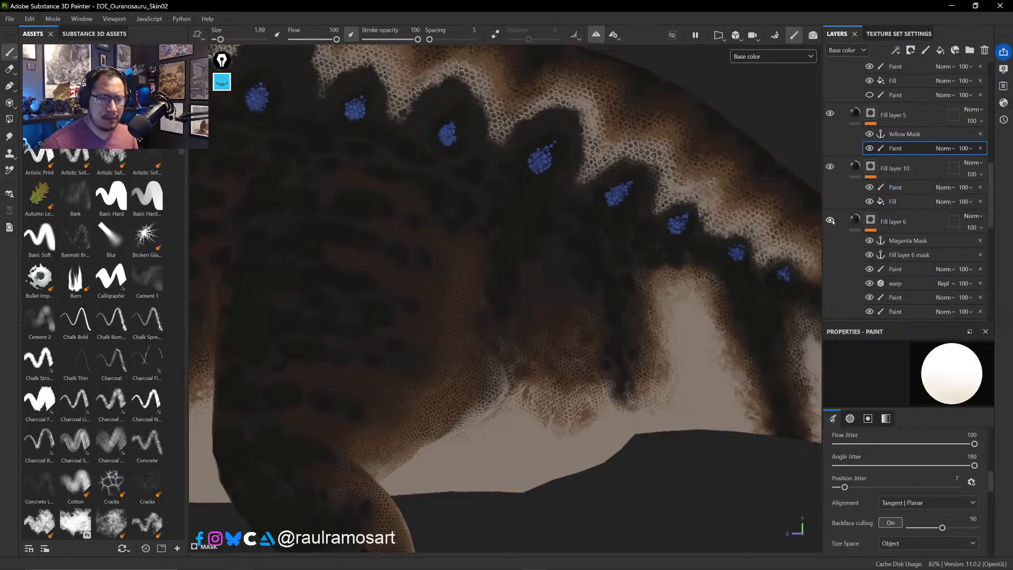
pyautogui.click(830, 221)
pyautogui.click(830, 221)
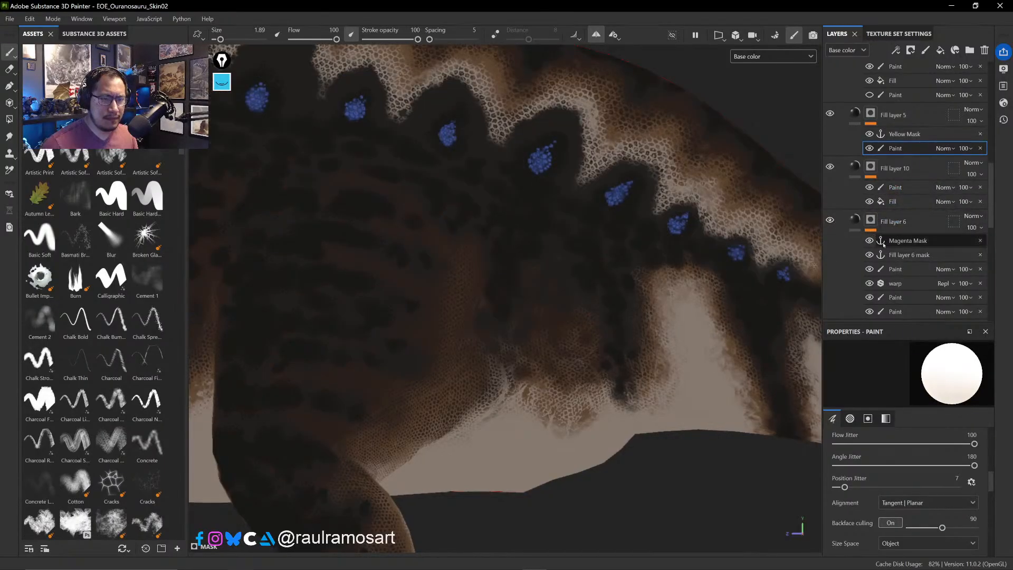
pyautogui.click(906, 269)
# - Set the brush size to 2 and check the Fill layer 6 mask on the hip by hiding and reshowing the layer
pyautogui.keyDown('ctrl'); pyautogui.moveTo(448, 282); pyautogui.dragTo(445, 279, button='right'); pyautogui.keyUp('ctrl')
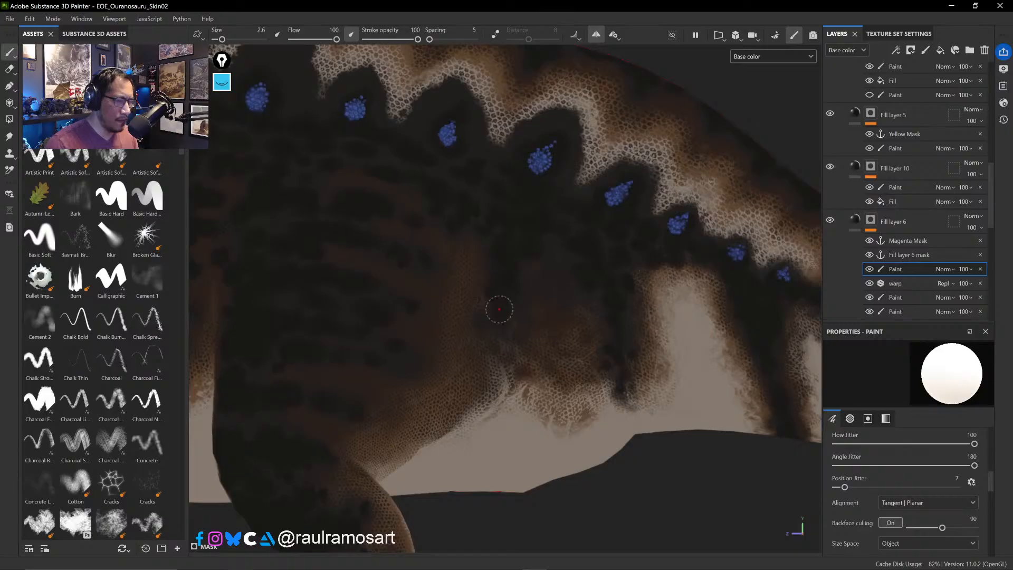
pyautogui.keyDown('ctrl'); pyautogui.moveTo(461, 290); pyautogui.dragTo(457, 285, button='right'); pyautogui.keyUp('ctrl')
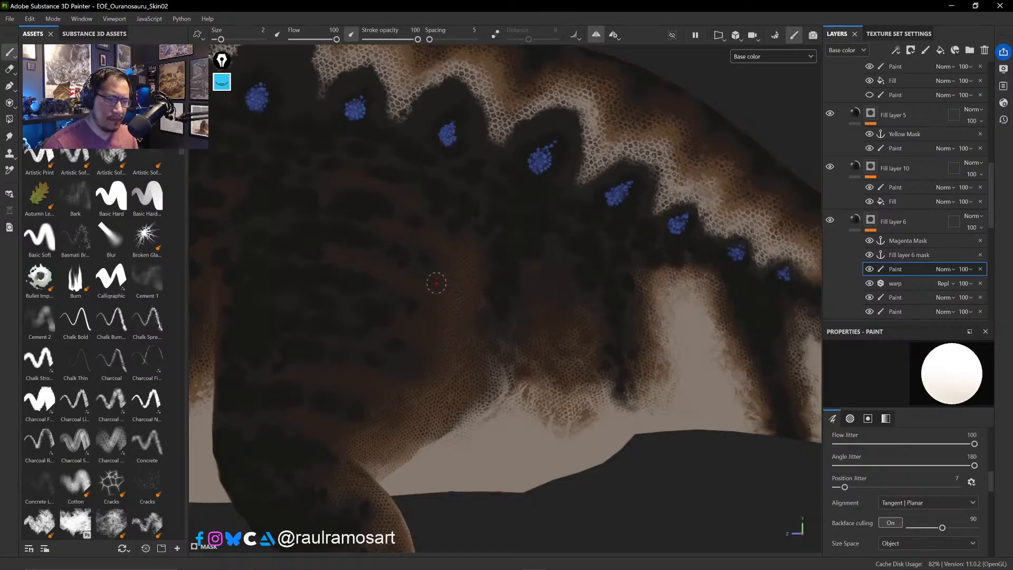
pyautogui.click(830, 220)
pyautogui.click(830, 220)
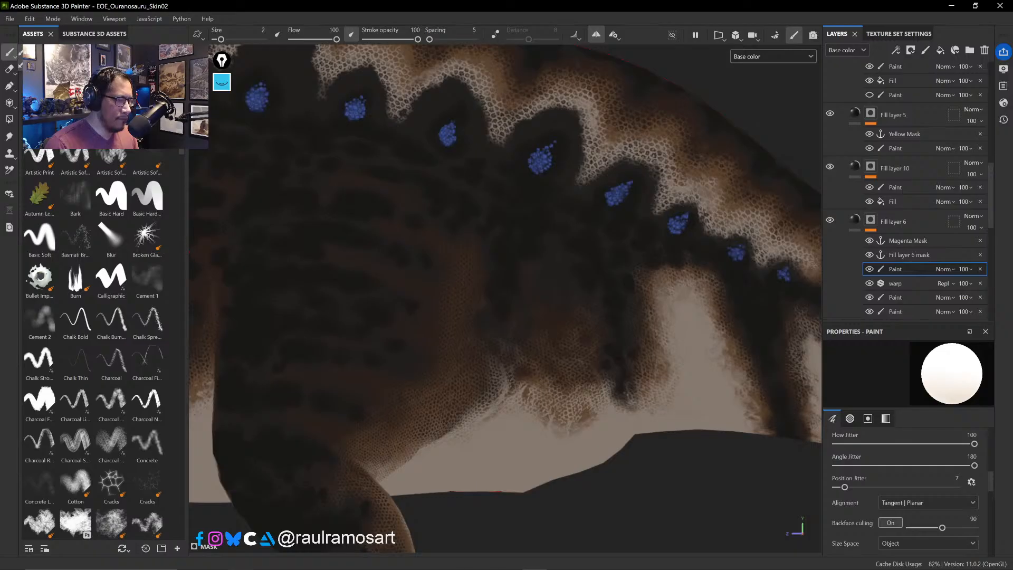
# - Pick the soft-edged Kyle's Real brush beside the Rake brushes and enlarge it to size 8.56
pyautogui.moveTo(183, 149); pyautogui.dragTo(185, 258)
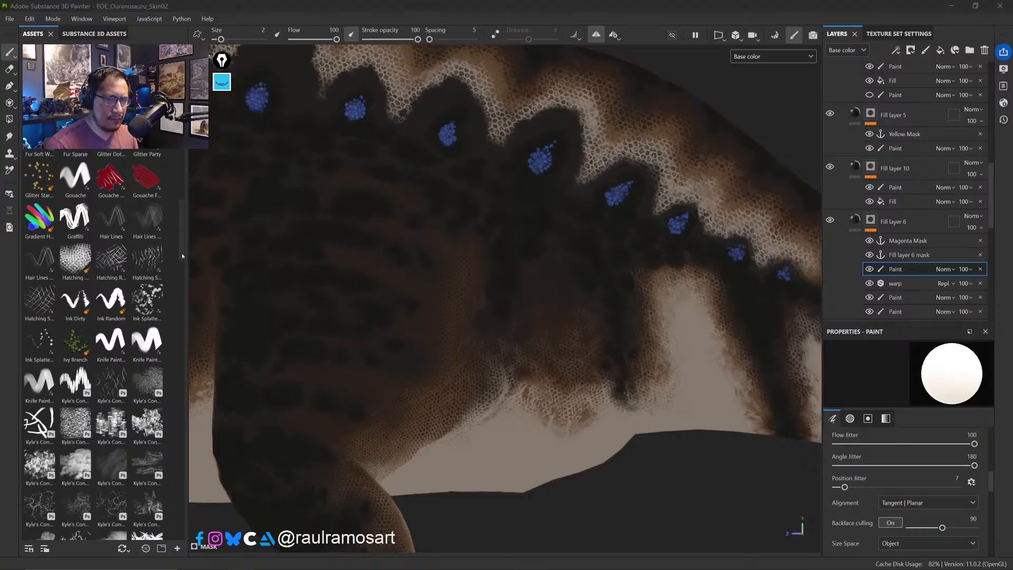
pyautogui.click(185, 253)
pyautogui.moveTo(183, 231); pyautogui.dragTo(181, 337)
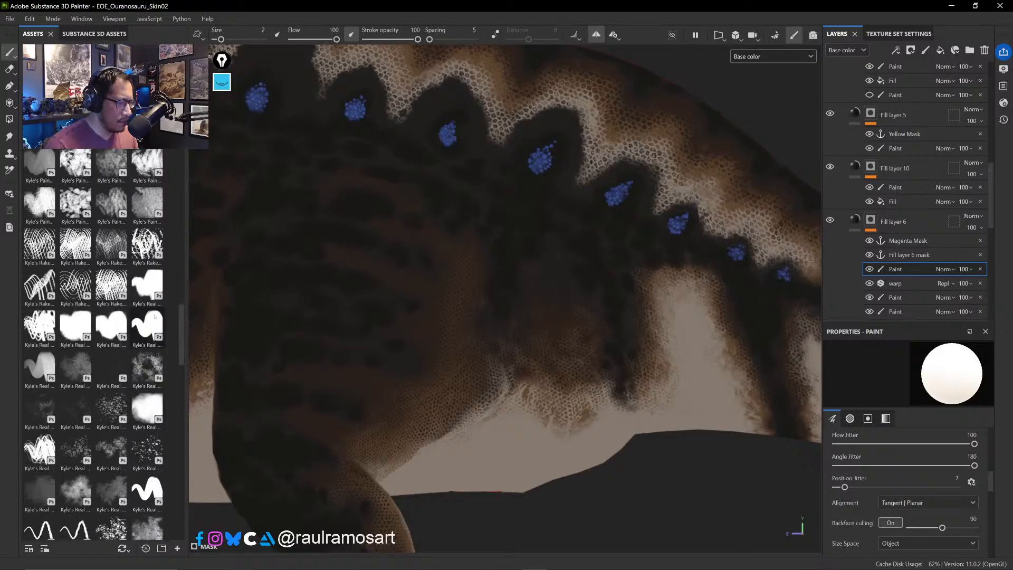
pyautogui.click(148, 285)
pyautogui.moveTo(425, 319)
pyautogui.keyDown('ctrl'); pyautogui.mouseDown(button='right')
pyautogui.moveTo(367, 317)
pyautogui.moveTo(442, 307)
pyautogui.mouseUp(button='right'); pyautogui.keyUp('ctrl')
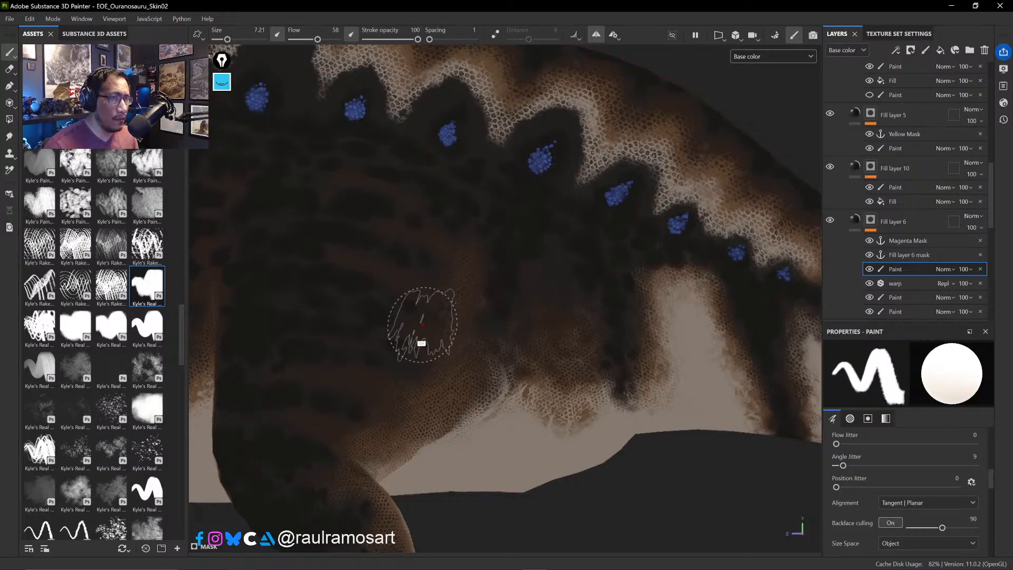
pyautogui.keyDown('ctrl'); pyautogui.moveTo(423, 325); pyautogui.dragTo(425, 322, button='right'); pyautogui.keyUp('ctrl')
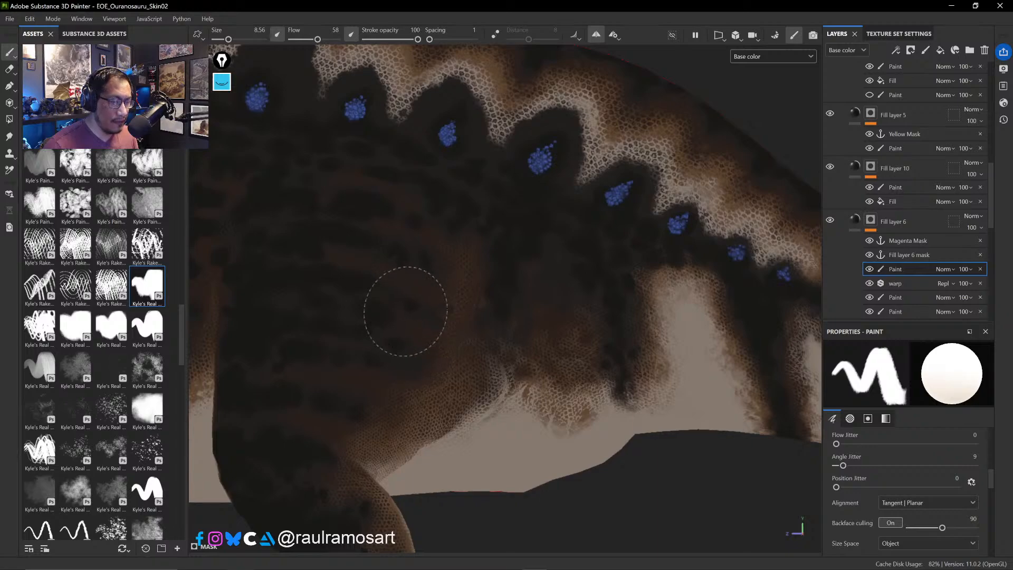
# - Paint alternating white and black strokes into the Fill layer 6 mask to reshape the dark and brown pattern on the hip
pyautogui.moveTo(429, 318)
pyautogui.mouseDown()
pyautogui.moveTo(448, 272)
pyautogui.moveTo(437, 324)
pyautogui.mouseUp()
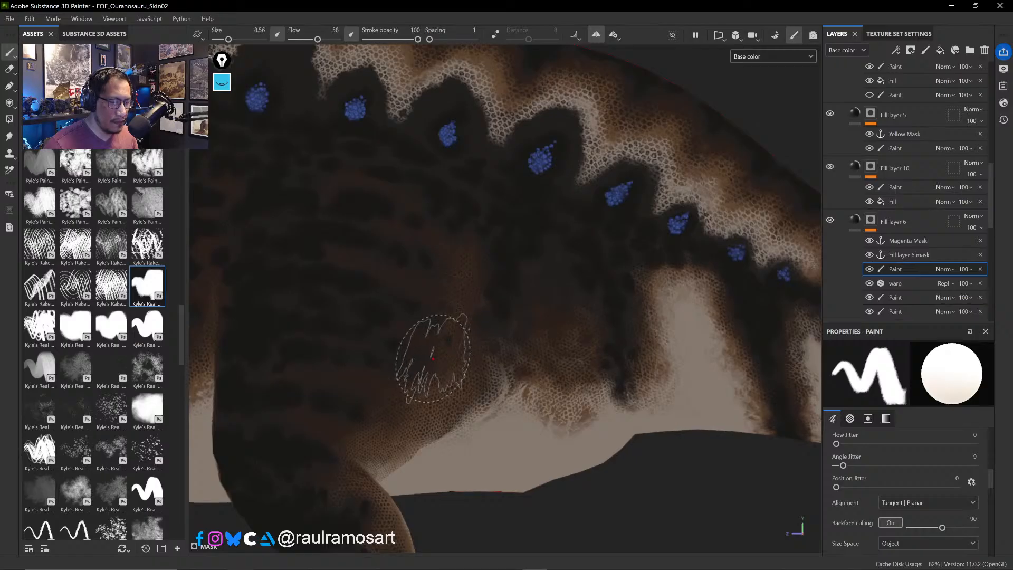
pyautogui.moveTo(416, 360)
pyautogui.mouseDown()
pyautogui.moveTo(398, 381)
pyautogui.moveTo(383, 370)
pyautogui.mouseUp()
pyautogui.press('x')
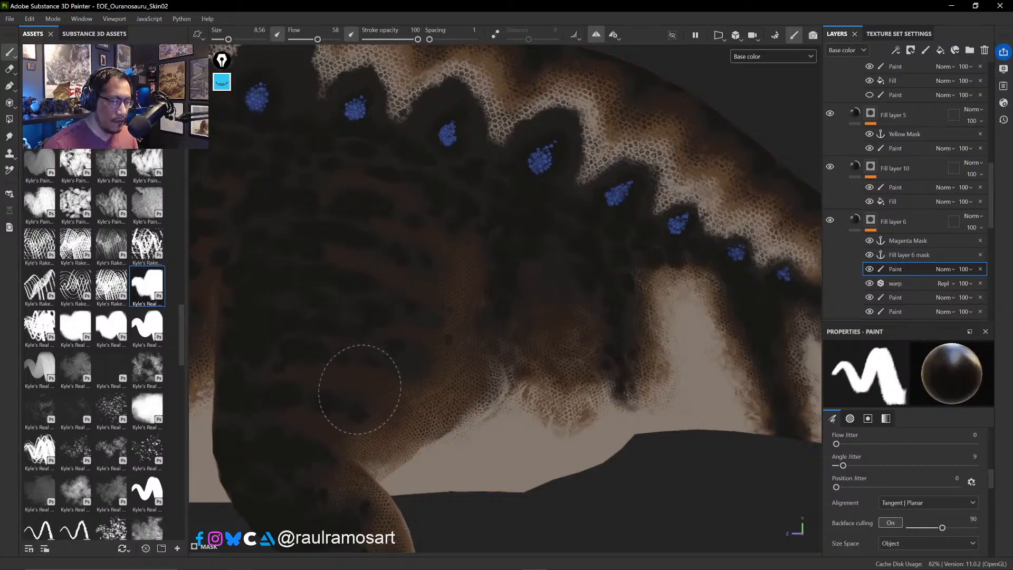
pyautogui.moveTo(360, 389); pyautogui.dragTo(385, 384)
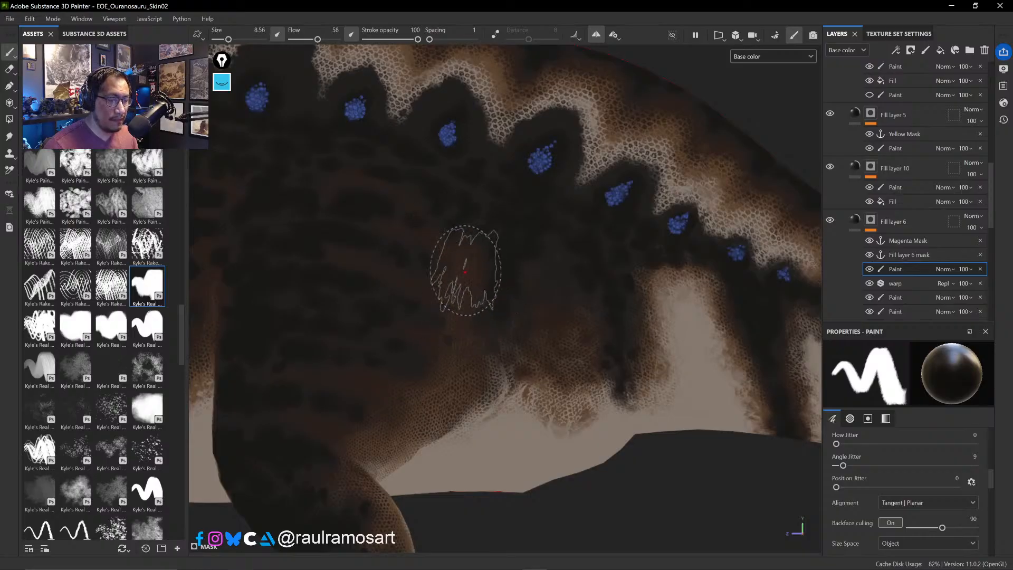
pyautogui.press('x')
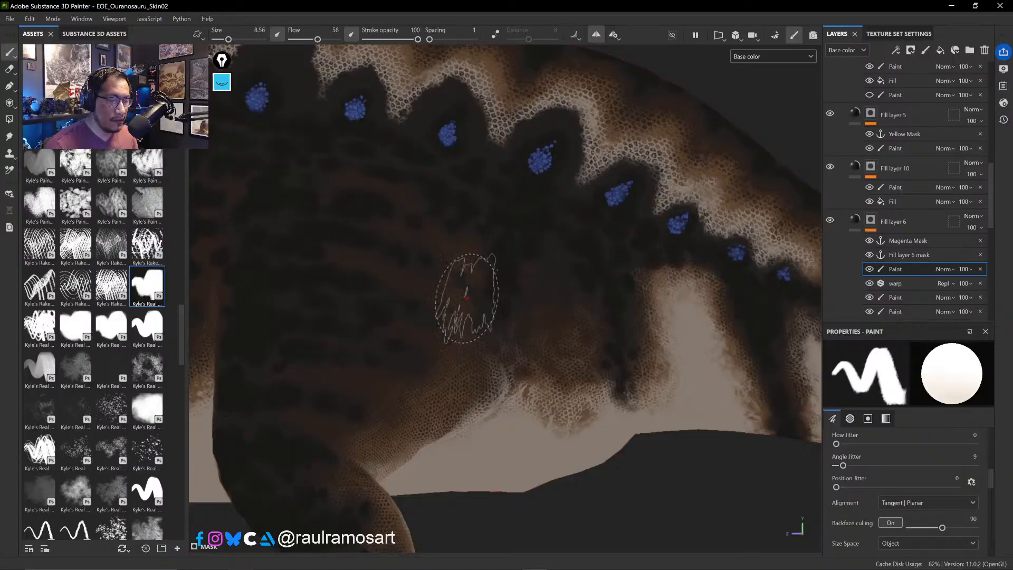
pyautogui.press('x')
pyautogui.press('x')
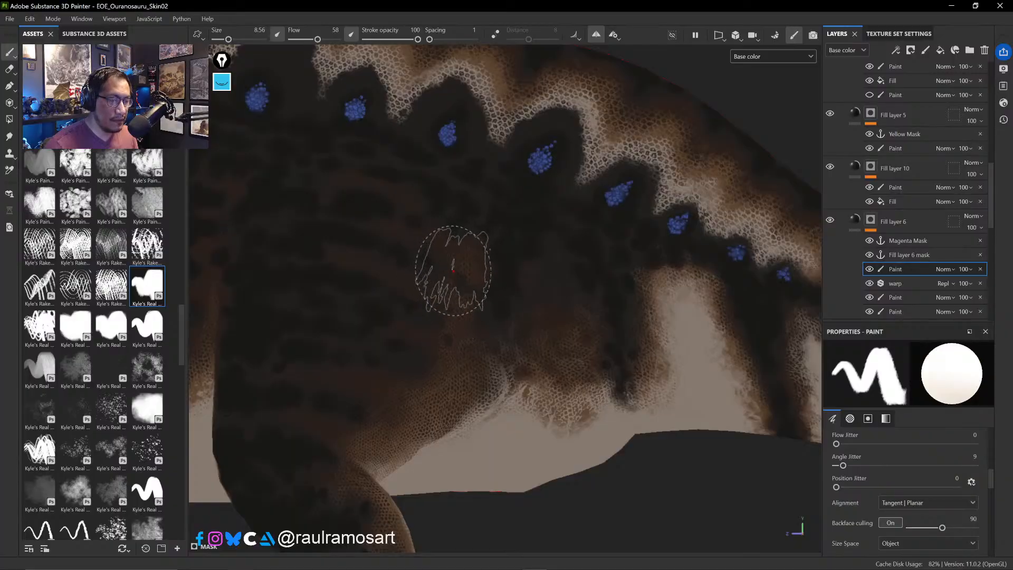
# - Switch to the cloudy, scattered Kyle's Real brush at size 4.41 and soften the Fill layer 6 mask behind the hip
pyautogui.click(148, 409)
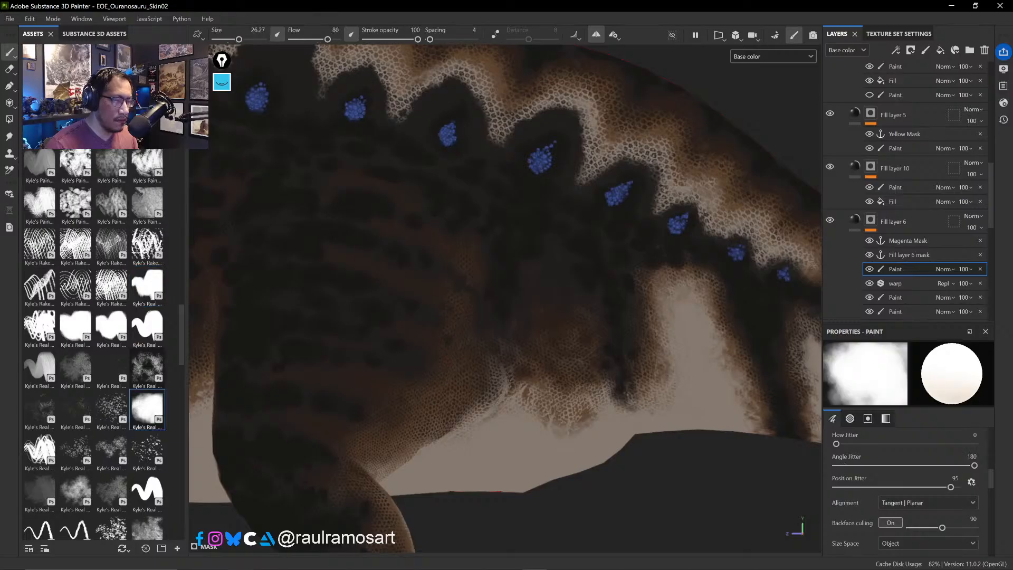
pyautogui.moveTo(442, 257)
pyautogui.keyDown('ctrl'); pyautogui.mouseDown(button='right')
pyautogui.moveTo(391, 249)
pyautogui.moveTo(443, 262)
pyautogui.mouseUp(button='right'); pyautogui.keyUp('ctrl')
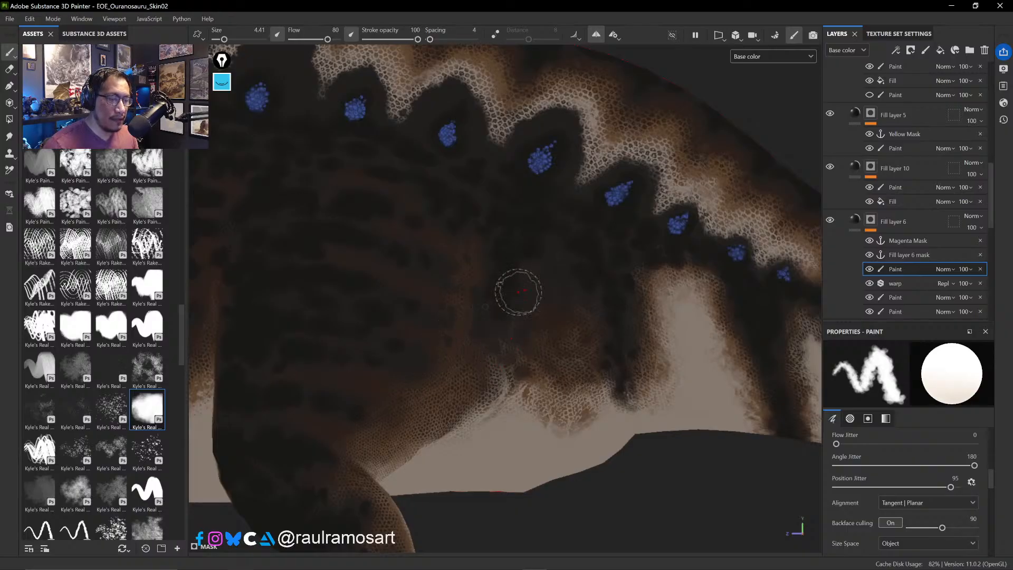
pyautogui.keyDown('alt'); pyautogui.moveTo(496, 285); pyautogui.dragTo(477, 280); pyautogui.keyUp('alt')
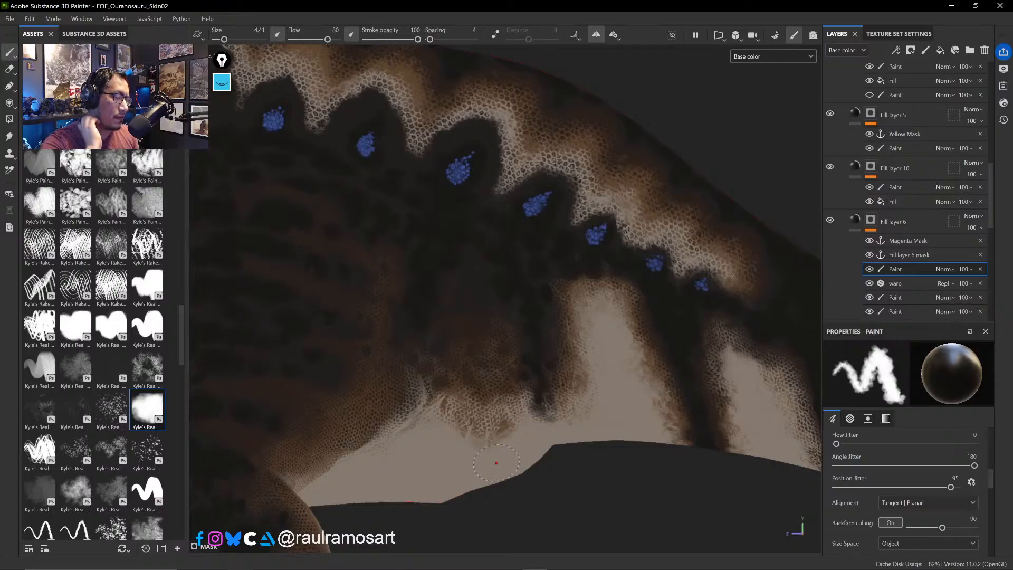
# - Compare the hip pattern with Fill layer 10 hidden and shown, and hide Fill layers 5, 10 and 6
pyautogui.click(830, 167)
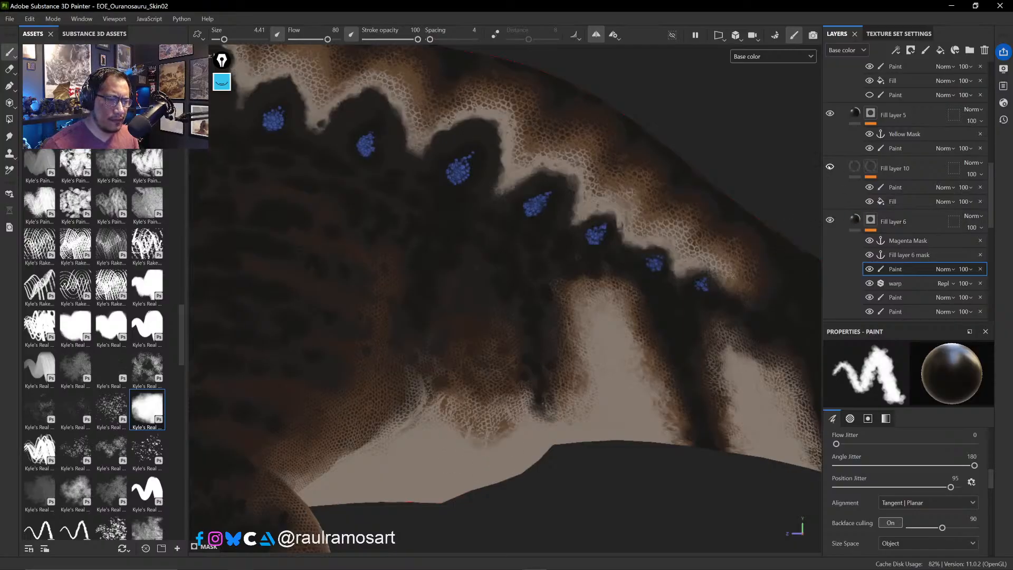
pyautogui.click(829, 167)
pyautogui.click(829, 114)
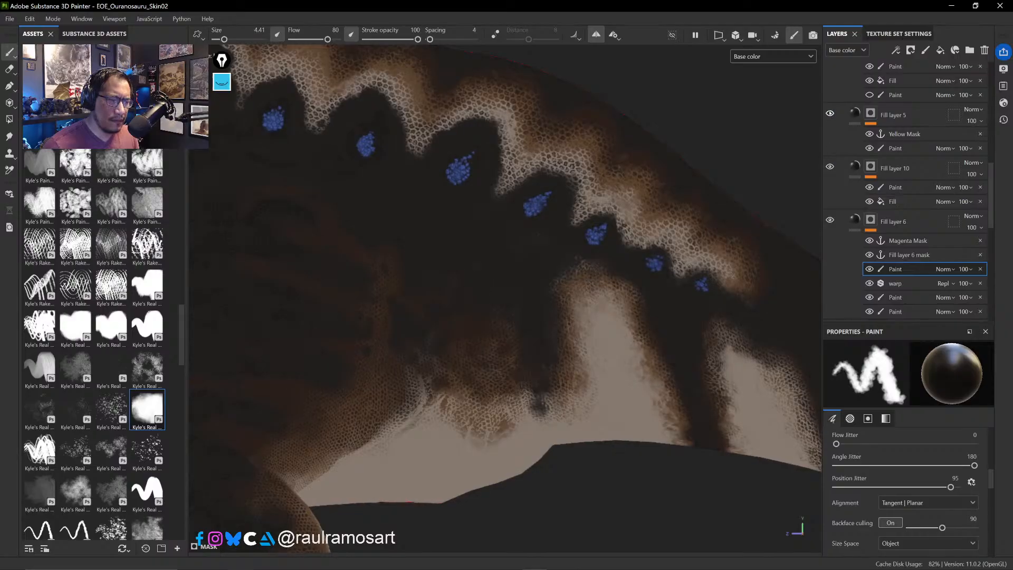
pyautogui.click(830, 167)
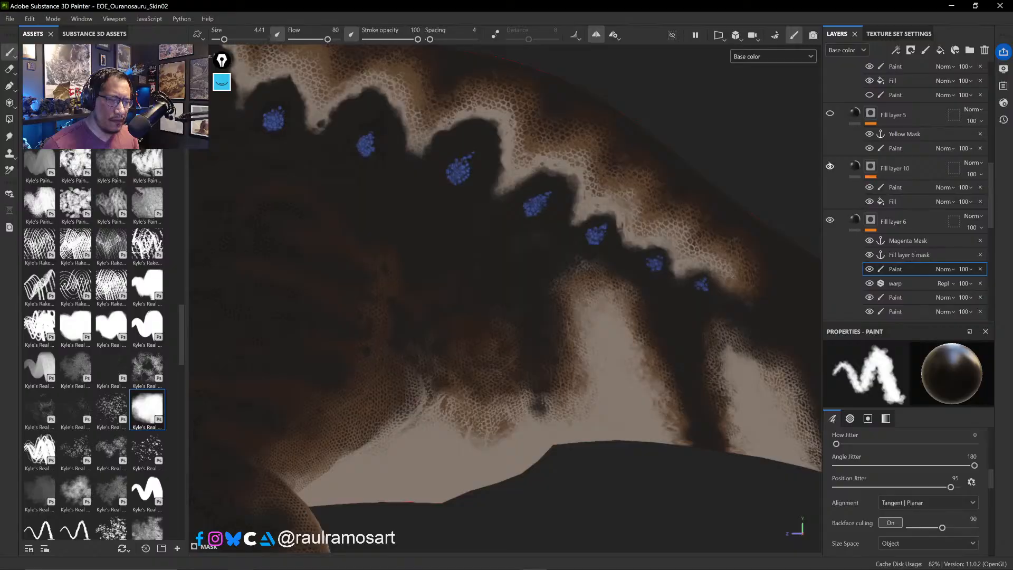
pyautogui.click(830, 166)
pyautogui.click(830, 167)
pyautogui.click(830, 219)
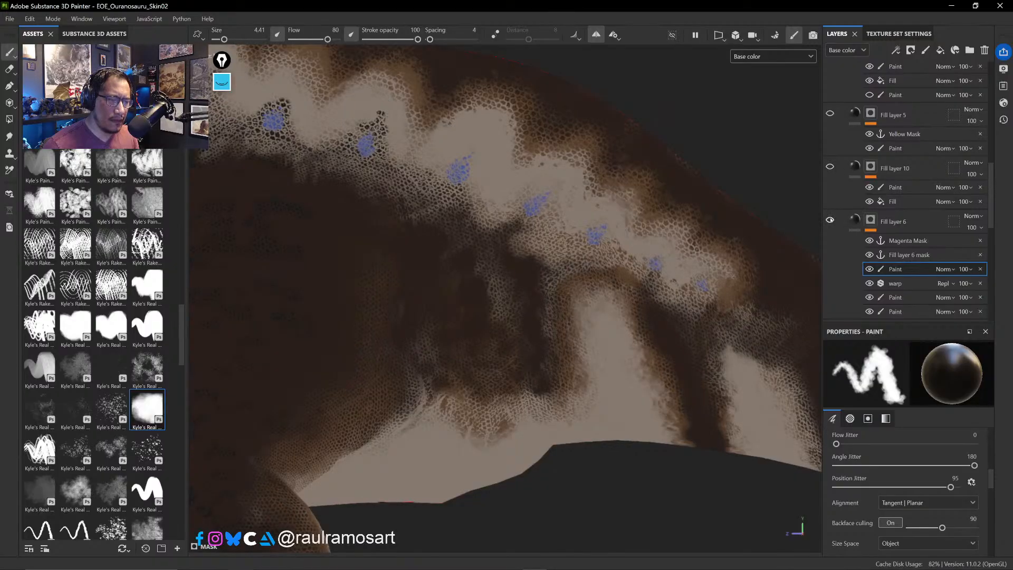
# - Hide Fill layer 4 and compare the scale pattern on the hip with Fill layer 3 hidden and shown
pyautogui.scroll(-5, 845, 180)
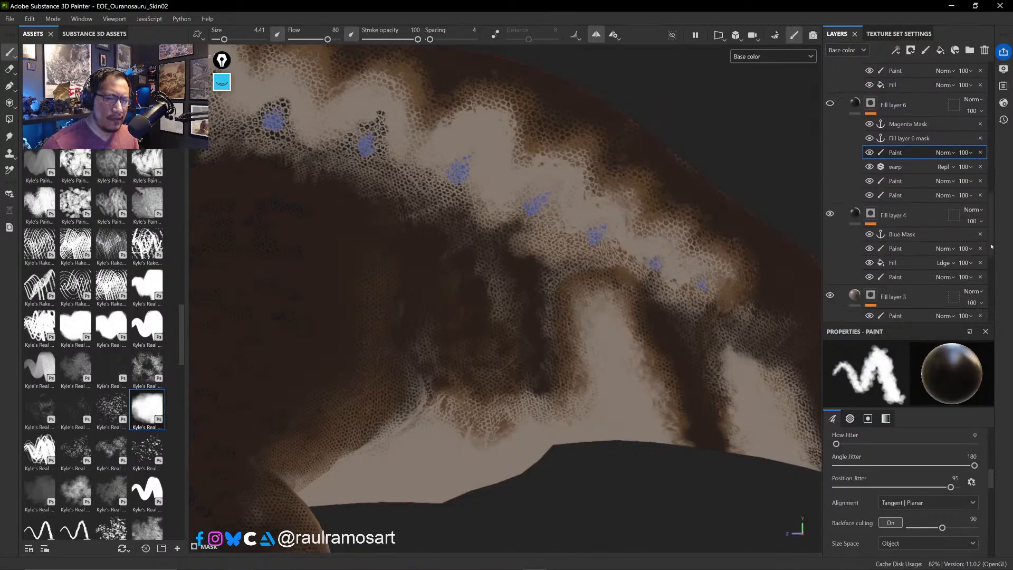
pyautogui.click(830, 158)
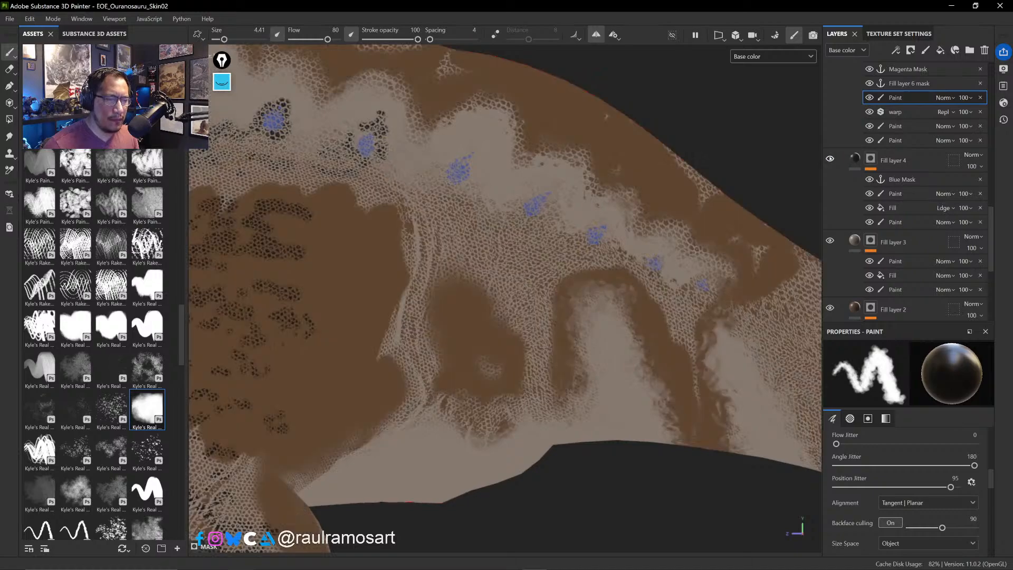
pyautogui.click(830, 158)
pyautogui.click(830, 158)
pyautogui.click(830, 240)
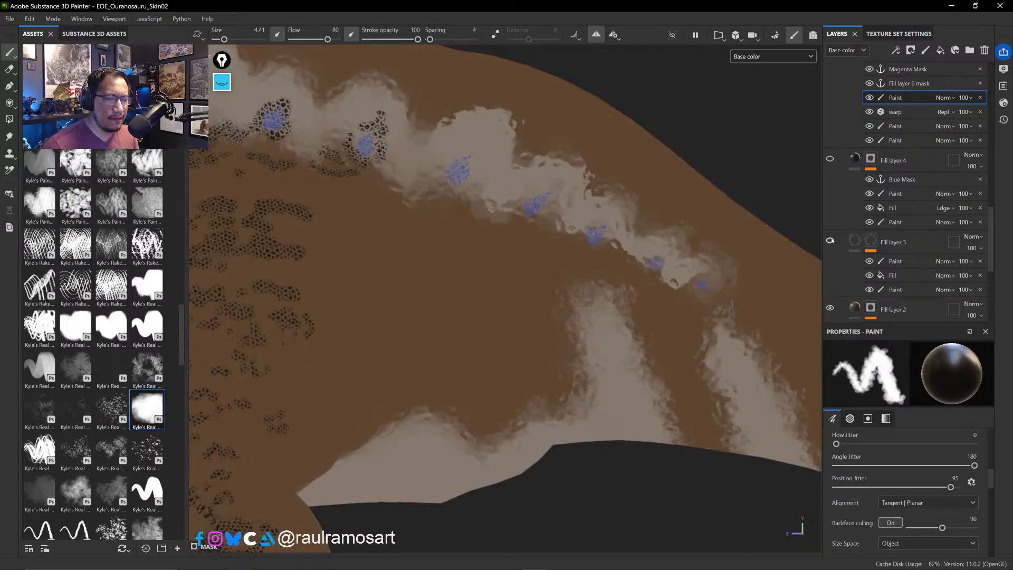
pyautogui.click(830, 240)
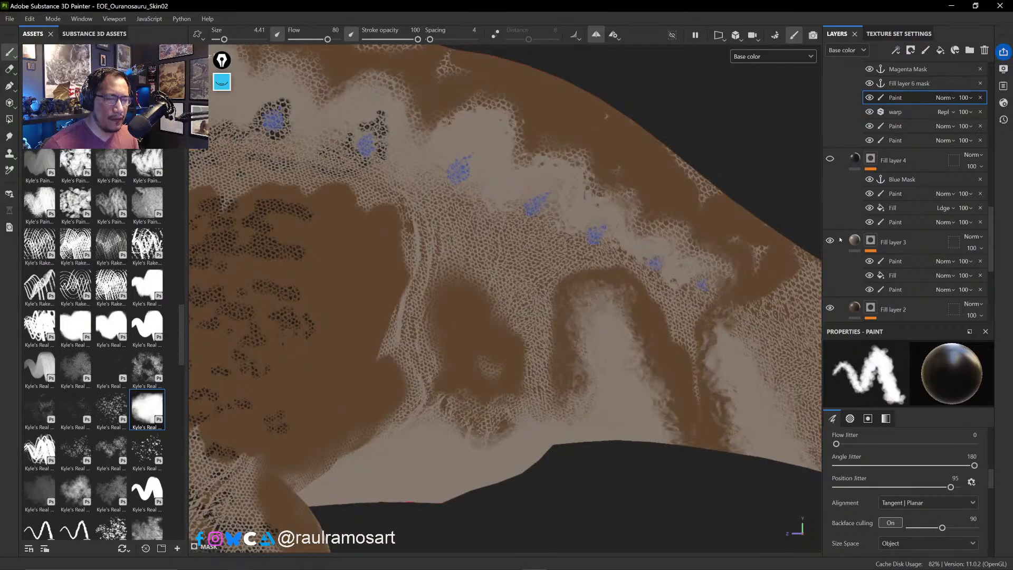
# - Select Fill layer 3's upper Paint effect and paint black at size 7.22 over the light scales between the thigh and hip patch
pyautogui.click(905, 277)
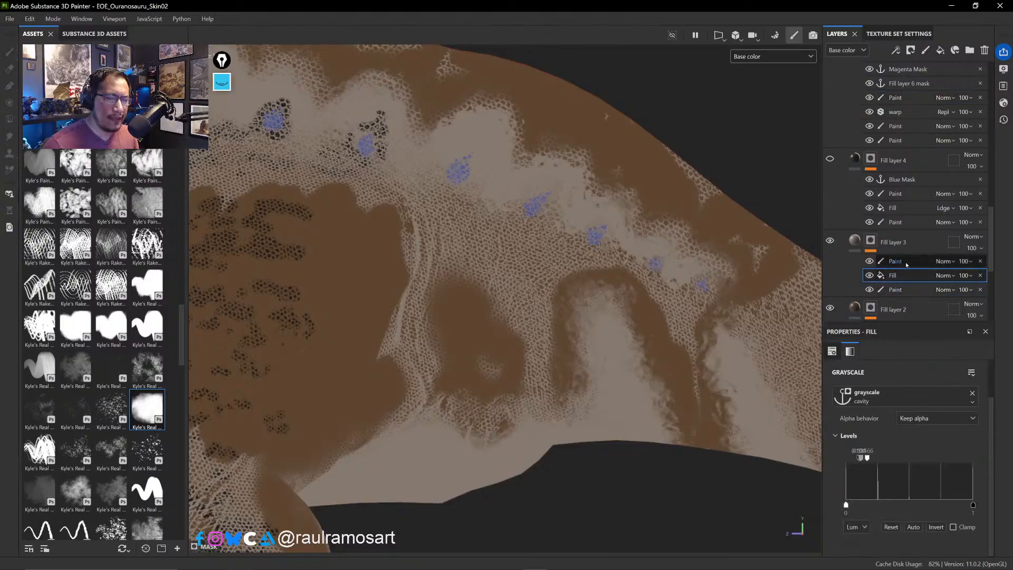
pyautogui.click(909, 263)
pyautogui.keyDown('ctrl'); pyautogui.moveTo(400, 324); pyautogui.dragTo(417, 339, button='right'); pyautogui.keyUp('ctrl')
pyautogui.press('x')
pyautogui.moveTo(403, 309)
pyautogui.mouseDown()
pyautogui.moveTo(401, 330)
pyautogui.moveTo(395, 319)
pyautogui.moveTo(426, 319)
pyautogui.mouseUp()
pyautogui.press('x')
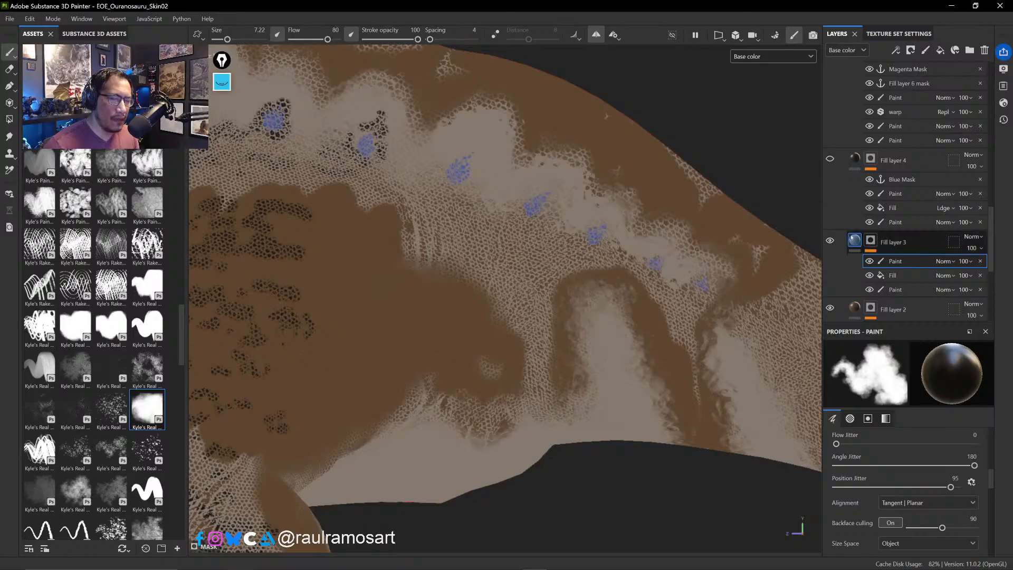
# - Check Fill layer 3 by hiding and reshowing it, view its mask alone, and return to painting on the mask
pyautogui.click(830, 241)
pyautogui.click(830, 240)
pyautogui.keyDown('alt'); pyautogui.click(871, 243); pyautogui.keyUp('alt')
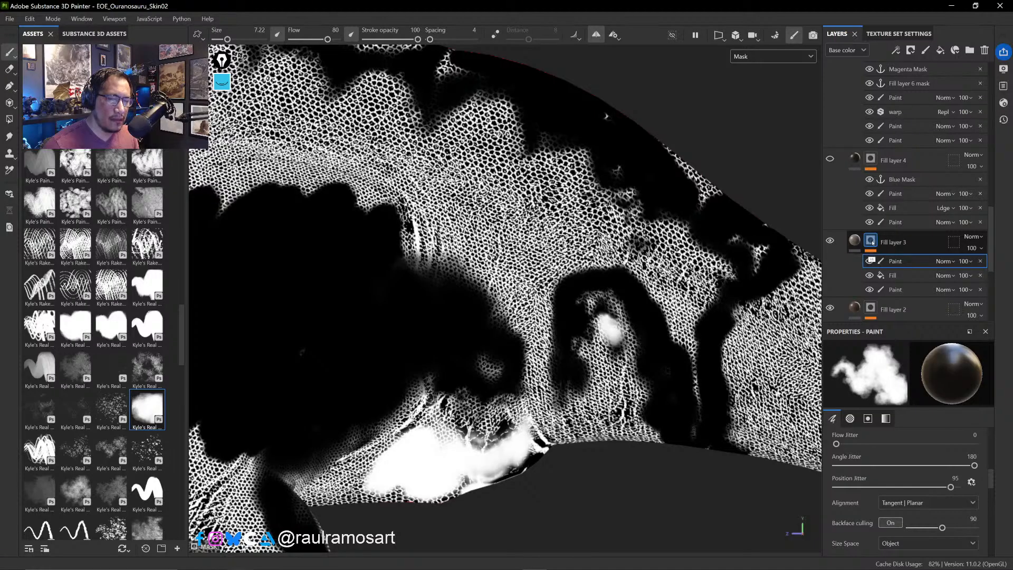
pyautogui.click(855, 241)
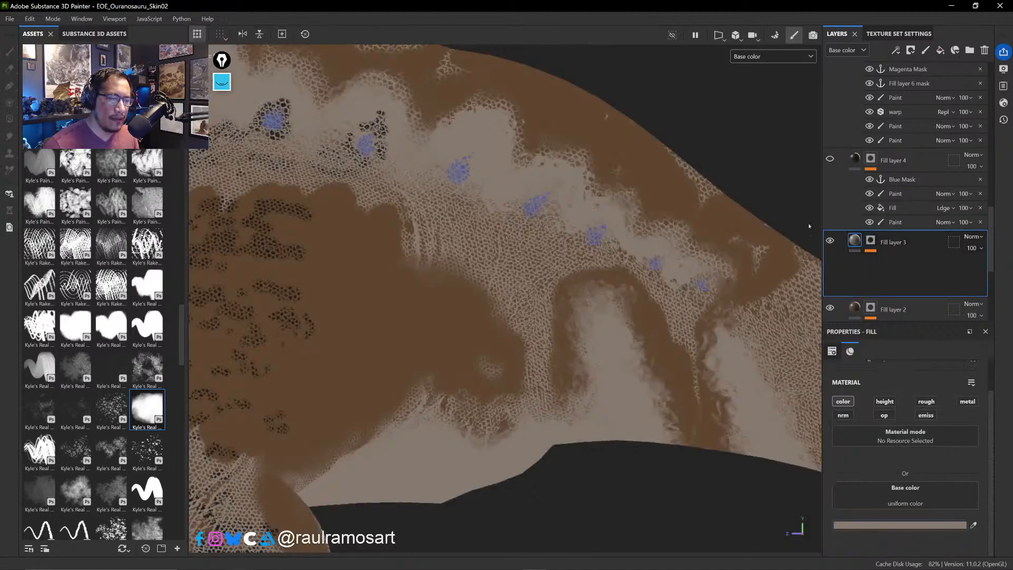
pyautogui.click(872, 241)
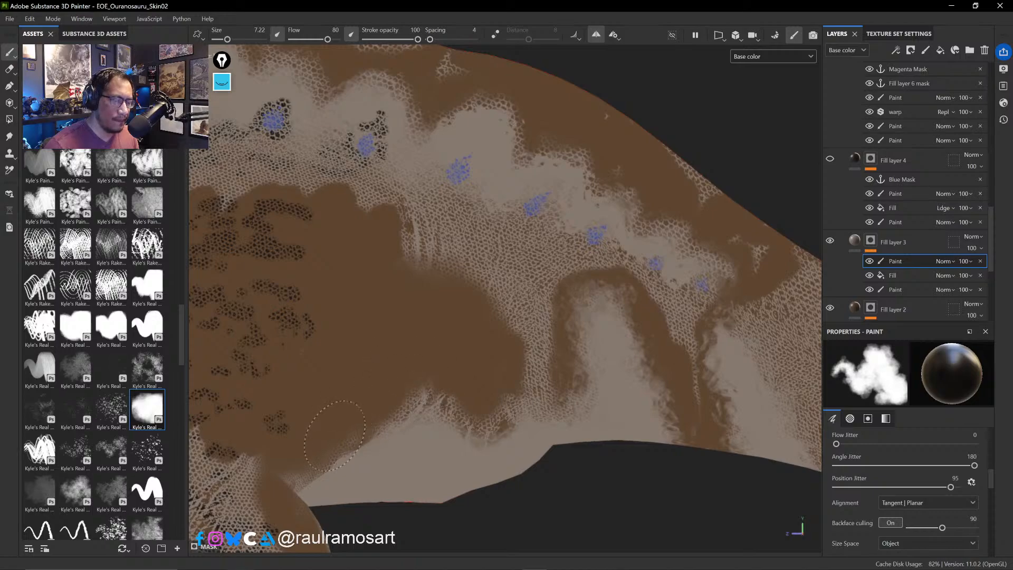
# - Show Fill layer 4 and reduce the brush to size 6.42 for black touch-ups of Fill layer 3's mask on the hip and hind leg
pyautogui.keyDown('ctrl'); pyautogui.keyDown('alt'); pyautogui.moveTo(348, 356); pyautogui.dragTo(516, 347); pyautogui.keyUp('alt'); pyautogui.keyUp('ctrl')
pyautogui.moveTo(586, 267)
pyautogui.keyDown('ctrl'); pyautogui.keyDown('alt'); pyautogui.mouseDown()
pyautogui.moveTo(498, 322)
pyautogui.moveTo(502, 306)
pyautogui.moveTo(543, 306)
pyautogui.moveTo(601, 367)
pyautogui.mouseUp(); pyautogui.keyUp('alt'); pyautogui.keyUp('ctrl')
pyautogui.click(830, 159)
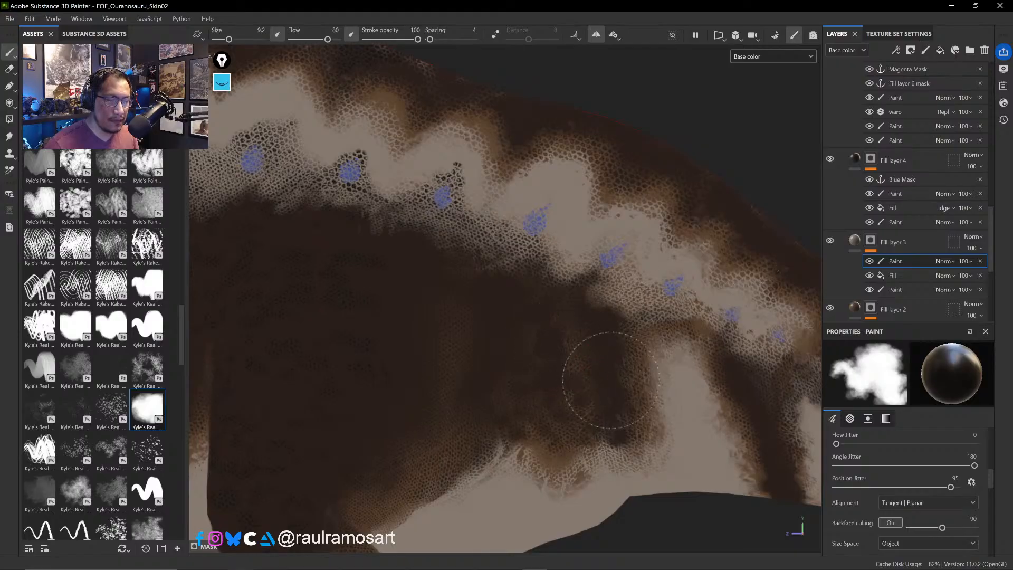
pyautogui.moveTo(609, 340)
pyautogui.keyDown('ctrl'); pyautogui.mouseDown(button='right')
pyautogui.moveTo(605, 323)
pyautogui.moveTo(596, 338)
pyautogui.mouseUp(button='right'); pyautogui.keyUp('ctrl')
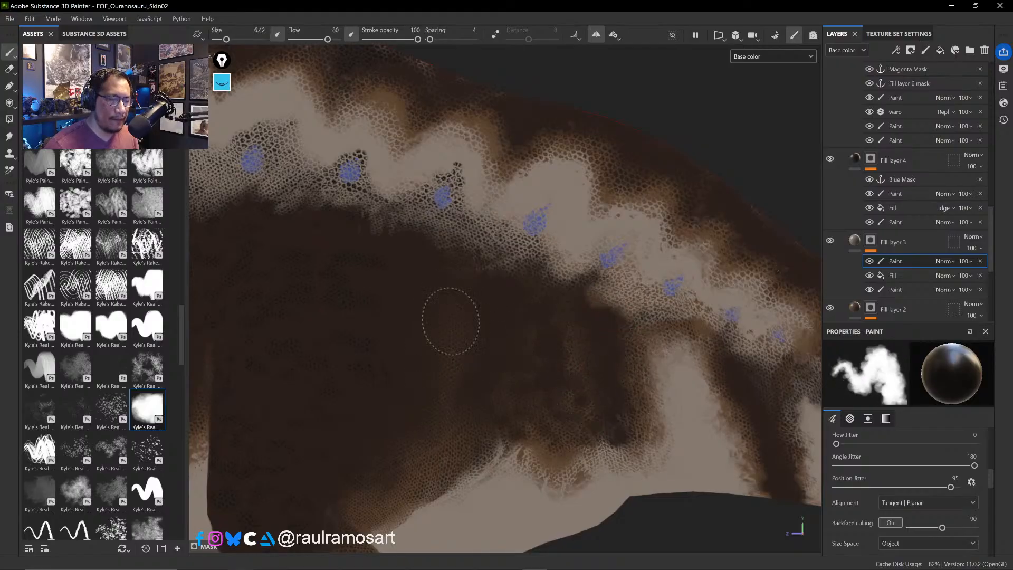
pyautogui.keyDown('alt'); pyautogui.moveTo(473, 394); pyautogui.dragTo(561, 289, button='middle'); pyautogui.keyUp('alt')
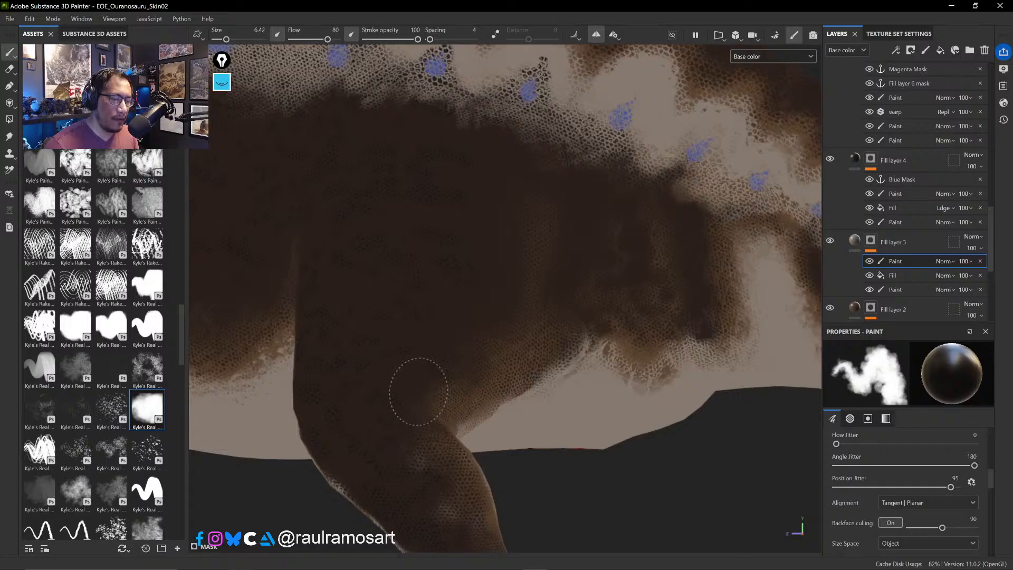
pyautogui.keyDown('alt'); pyautogui.moveTo(441, 516); pyautogui.dragTo(435, 287, button='middle'); pyautogui.keyUp('alt')
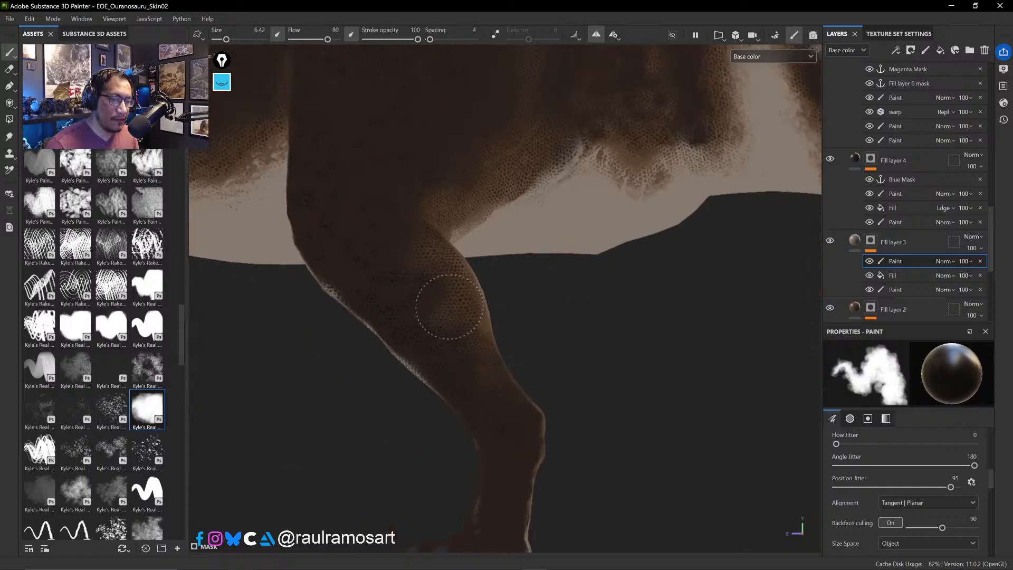
pyautogui.keyDown('alt'); pyautogui.moveTo(401, 270); pyautogui.dragTo(429, 245); pyautogui.keyUp('alt')
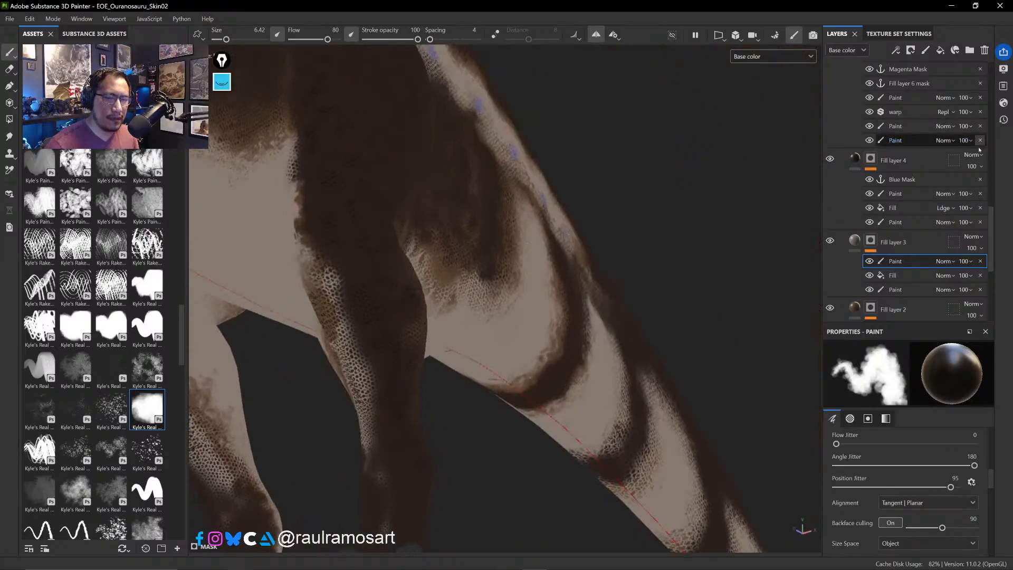
# - Show Fill layer 6 and return to Fill layer 3's Paint effect in the layer stack
pyautogui.scroll(3, 991, 221)
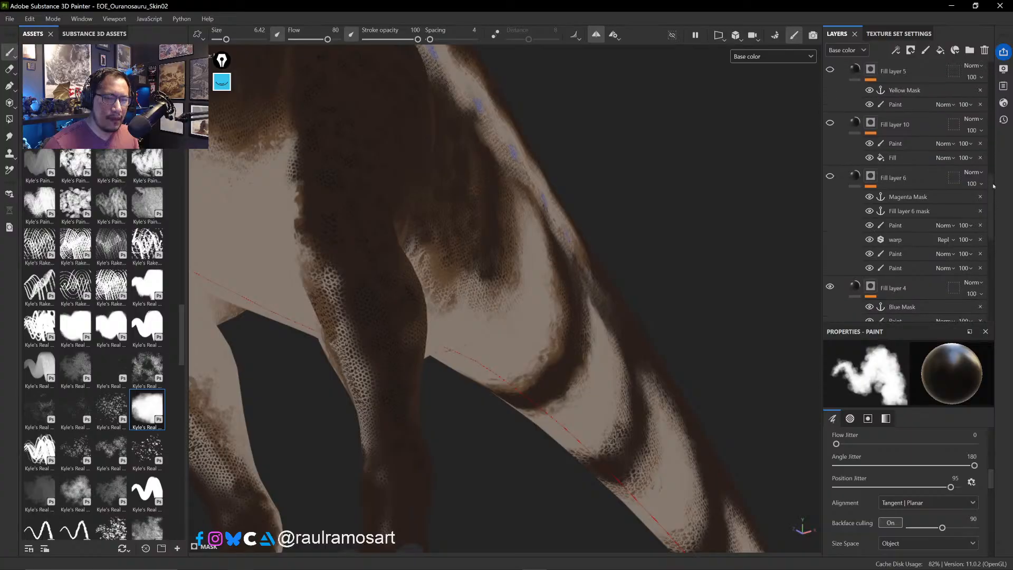
pyautogui.click(830, 176)
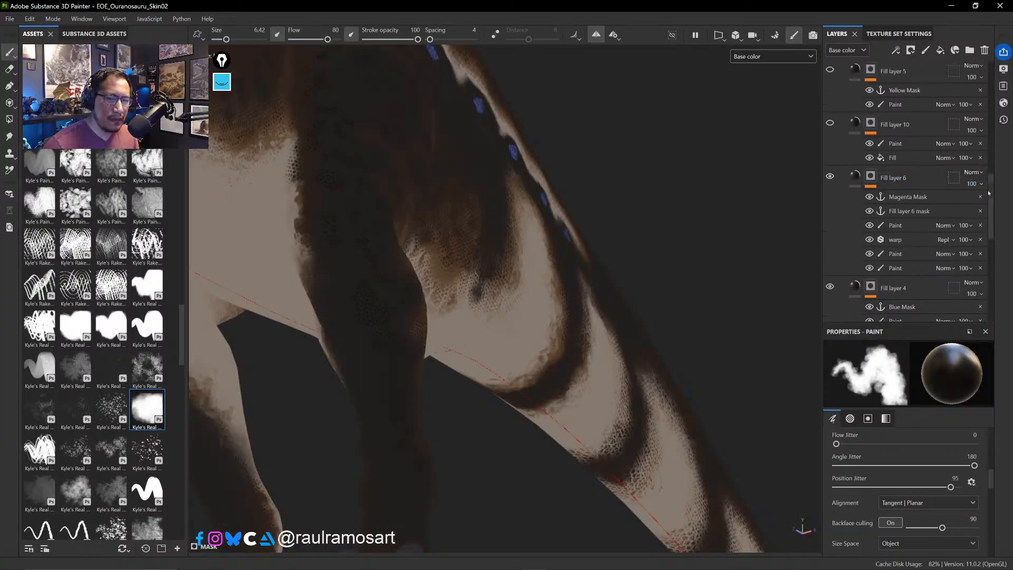
pyautogui.scroll(1, 992, 190)
pyautogui.scroll(-10, 991, 190)
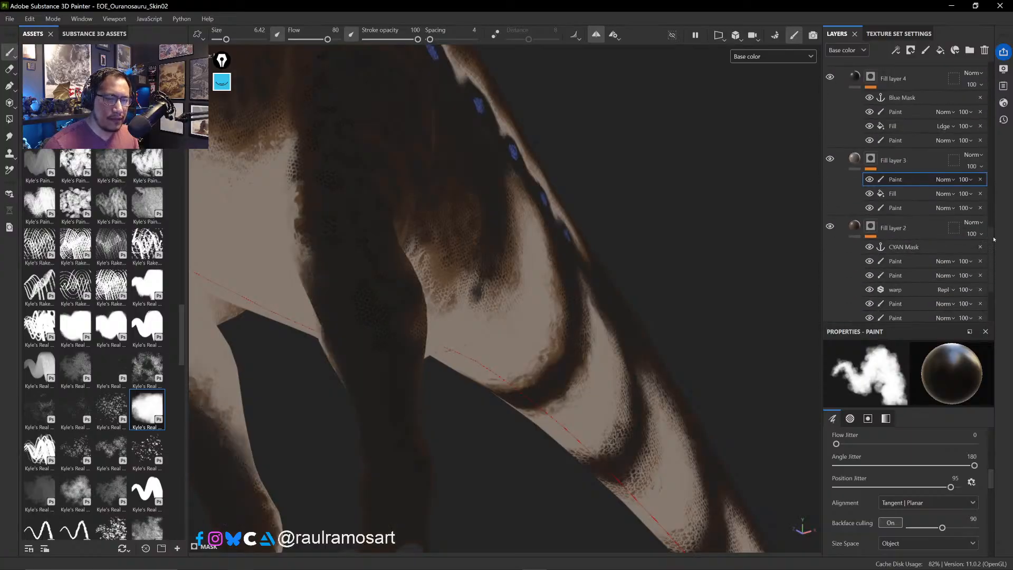
# - Enlarge the brush to size 9.01 and inspect the skin pattern from the tail base across the flank to the foreleg
pyautogui.moveTo(639, 275)
pyautogui.keyDown('alt'); pyautogui.mouseDown()
pyautogui.moveTo(499, 300)
pyautogui.moveTo(464, 323)
pyautogui.mouseUp(); pyautogui.keyUp('alt')
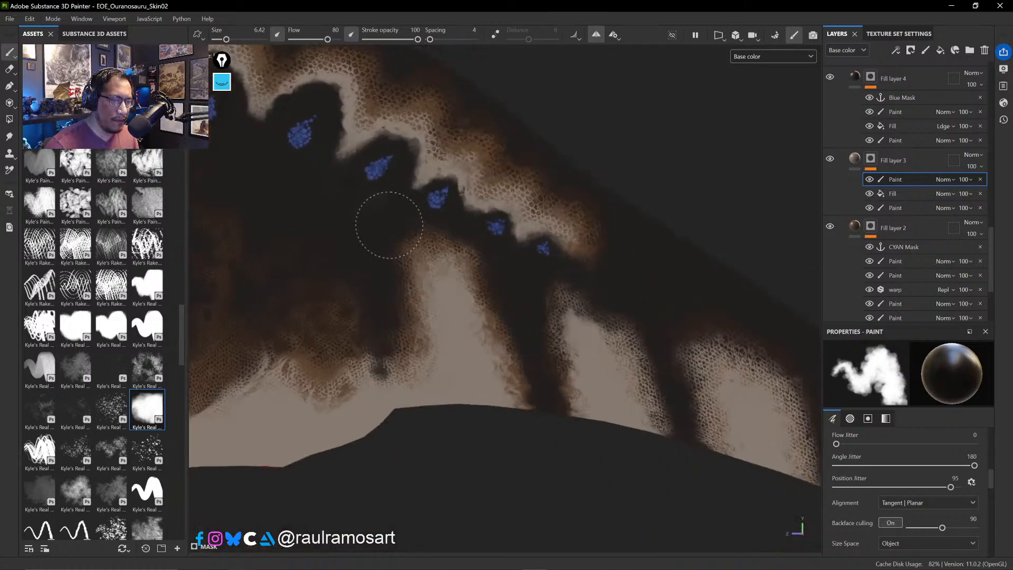
pyautogui.moveTo(335, 218)
pyautogui.keyDown('alt'); pyautogui.mouseDown()
pyautogui.moveTo(419, 239)
pyautogui.moveTo(491, 285)
pyautogui.mouseUp(); pyautogui.keyUp('alt')
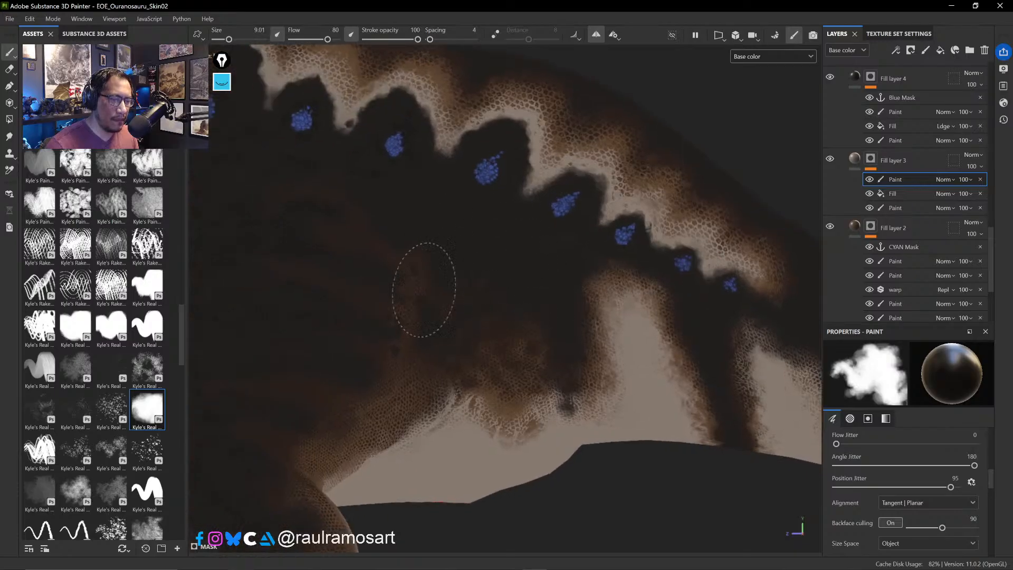
pyautogui.moveTo(351, 374)
pyautogui.keyDown('alt'); pyautogui.mouseDown()
pyautogui.moveTo(611, 264)
pyautogui.moveTo(600, 233)
pyautogui.mouseUp(); pyautogui.keyUp('alt')
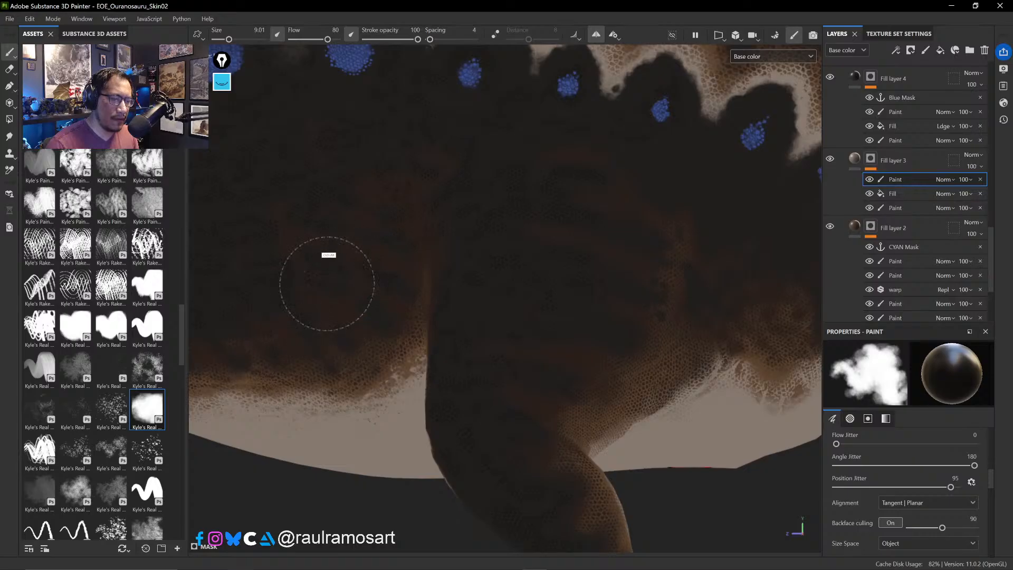
pyautogui.moveTo(327, 255)
pyautogui.keyDown('alt'); pyautogui.mouseDown()
pyautogui.moveTo(516, 290)
pyautogui.moveTo(547, 323)
pyautogui.mouseUp(); pyautogui.keyUp('alt')
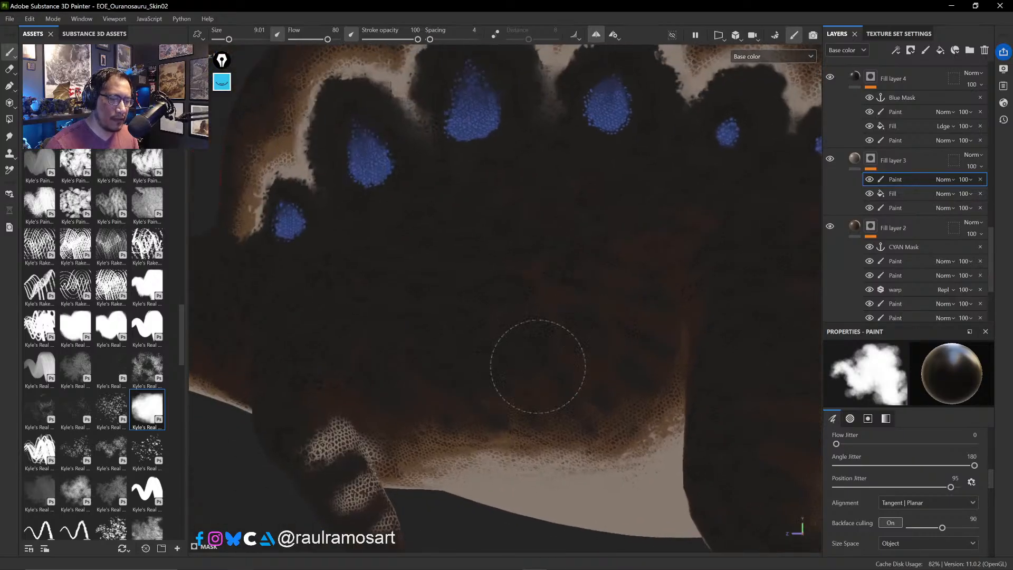
pyautogui.keyDown('alt'); pyautogui.moveTo(459, 312); pyautogui.dragTo(559, 199); pyautogui.keyUp('alt')
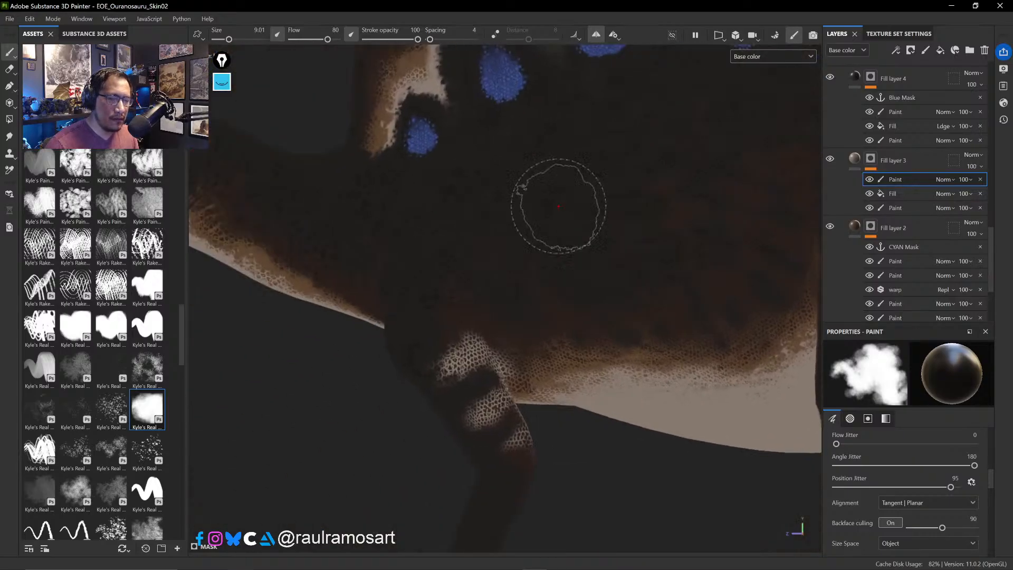
pyautogui.scroll(10, 992, 232)
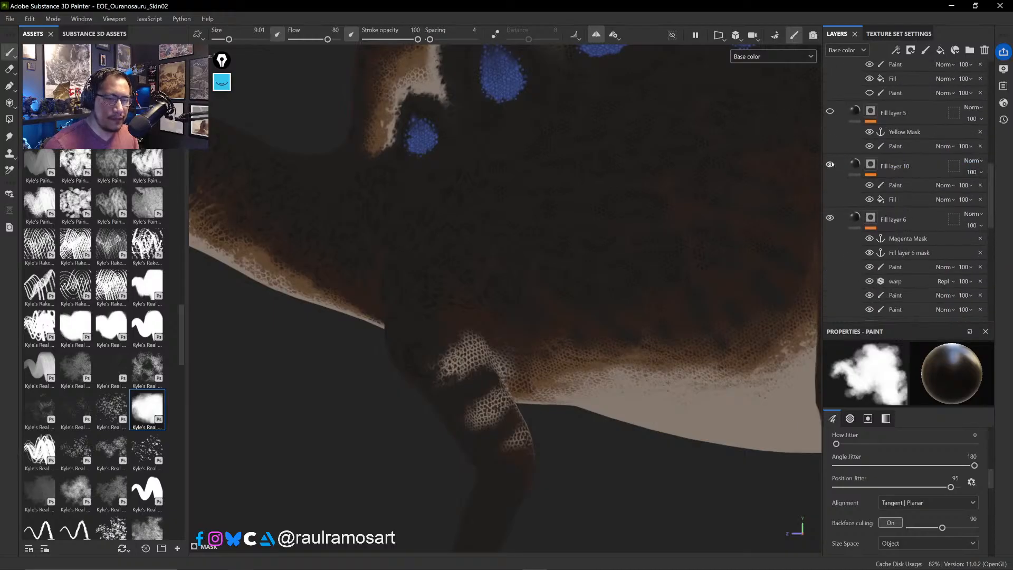
# - Show Fill layer 5 and return to Fill layer 3's Paint effect in the layer stack
pyautogui.click(830, 111)
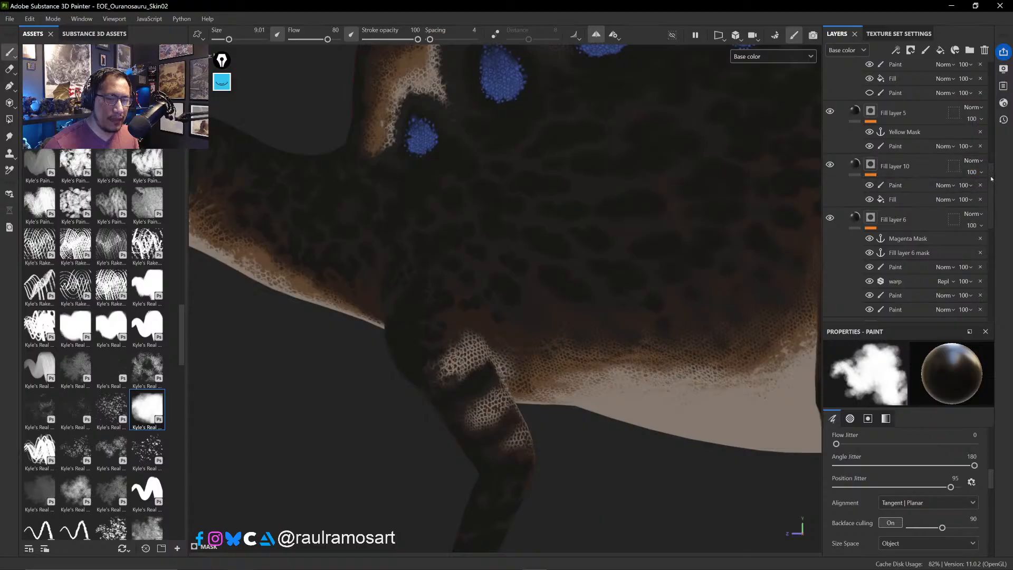
pyautogui.scroll(-5, 987, 195)
pyautogui.scroll(-3, 991, 208)
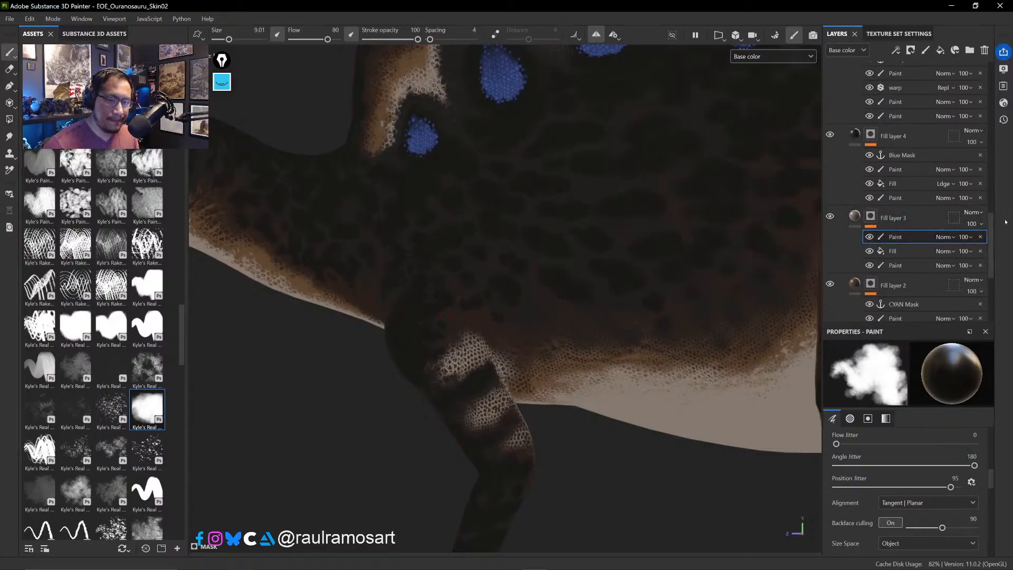
pyautogui.moveTo(992, 223); pyautogui.dragTo(996, 137)
pyautogui.scroll(2, 855, 134)
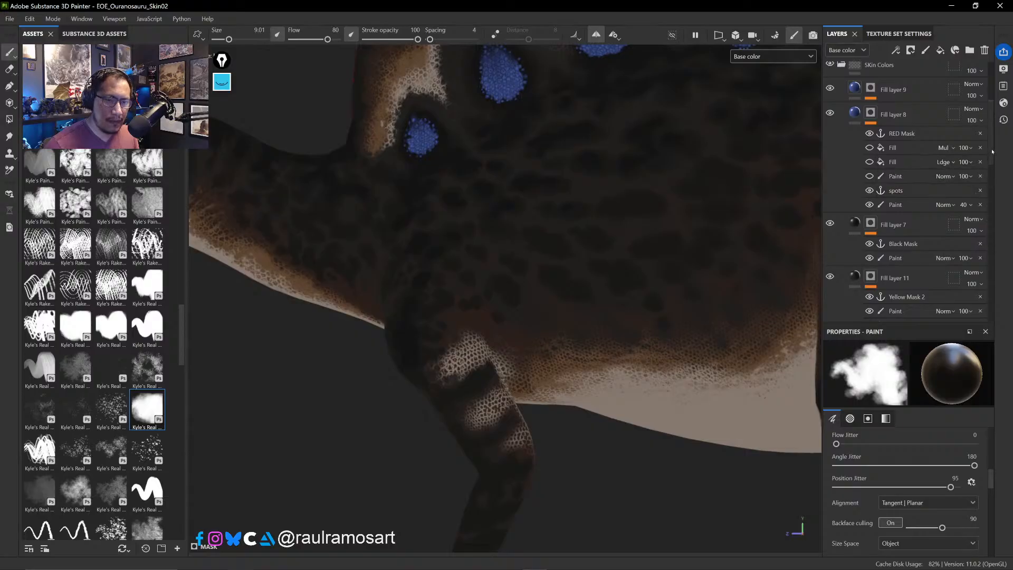
pyautogui.moveTo(991, 153); pyautogui.dragTo(993, 281)
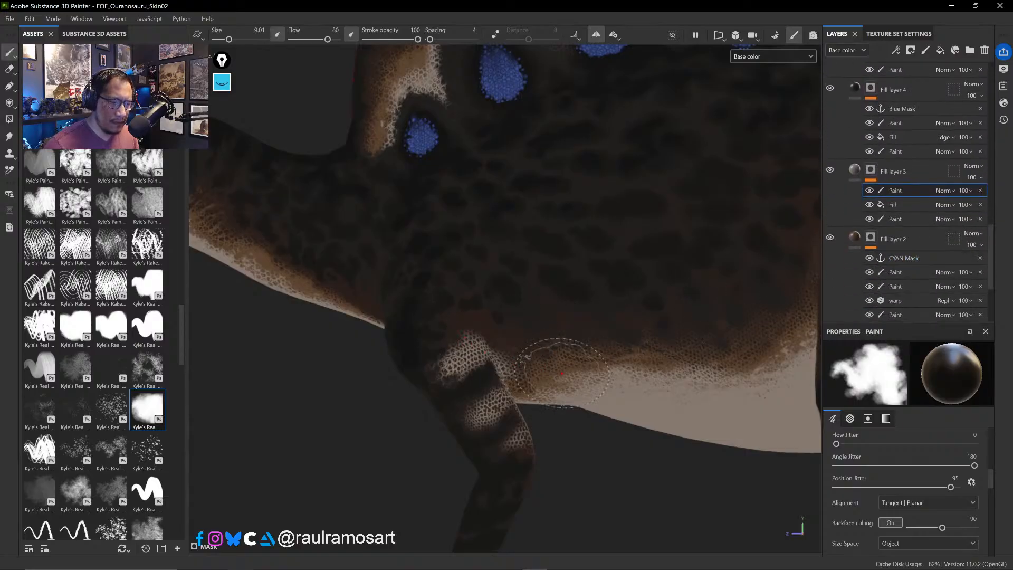
# - Reduce the brush to size 5.61 and paint black on Fill layer 3's mask below the small blue spots at the tail base
pyautogui.moveTo(622, 475)
pyautogui.keyDown('ctrl'); pyautogui.keyDown('alt'); pyautogui.mouseDown()
pyautogui.moveTo(323, 454)
pyautogui.moveTo(443, 283)
pyautogui.mouseUp(); pyautogui.keyUp('alt'); pyautogui.keyUp('ctrl')
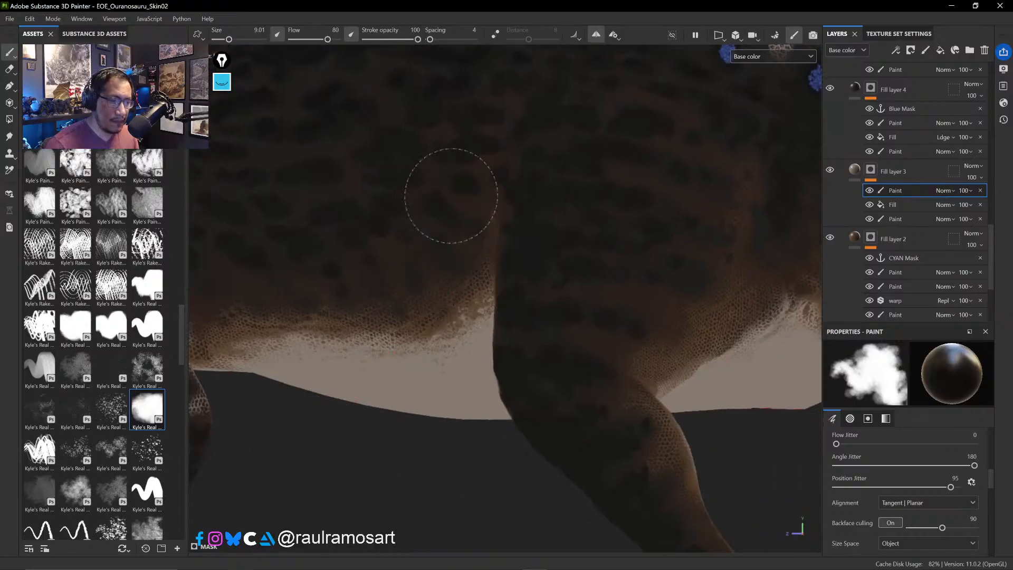
pyautogui.keyDown('ctrl'); pyautogui.keyDown('alt'); pyautogui.moveTo(646, 207); pyautogui.dragTo(403, 249); pyautogui.keyUp('alt'); pyautogui.keyUp('ctrl')
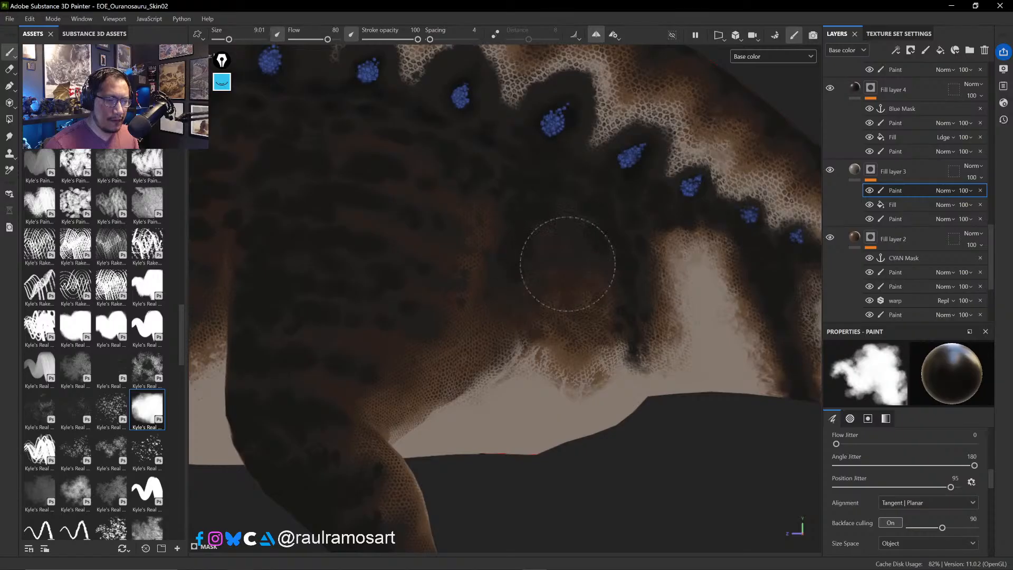
pyautogui.keyDown('ctrl'); pyautogui.moveTo(666, 228); pyautogui.dragTo(645, 225, button='right'); pyautogui.keyUp('ctrl')
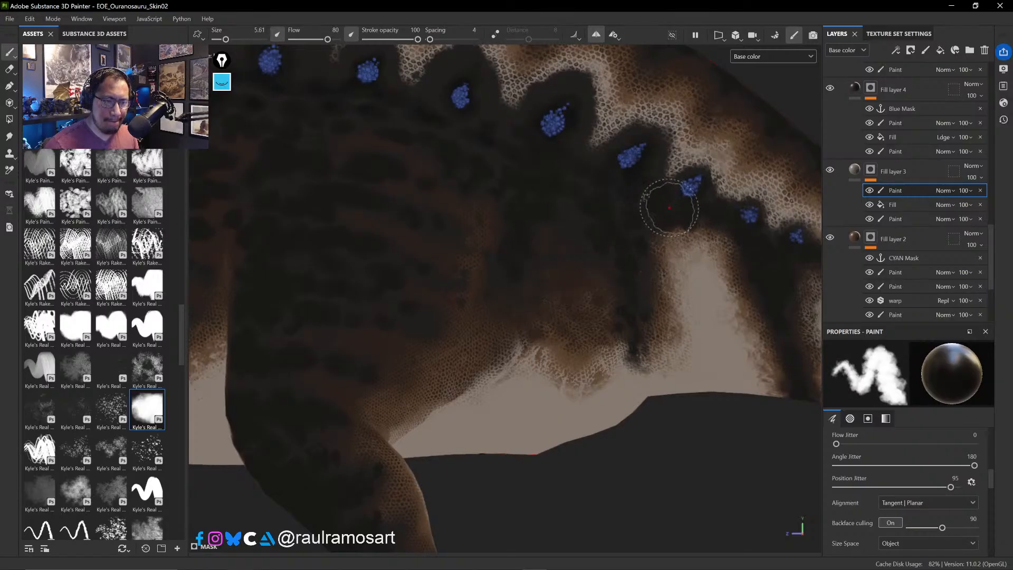
pyautogui.moveTo(667, 207)
pyautogui.mouseDown()
pyautogui.moveTo(748, 240)
pyautogui.moveTo(734, 240)
pyautogui.mouseUp()
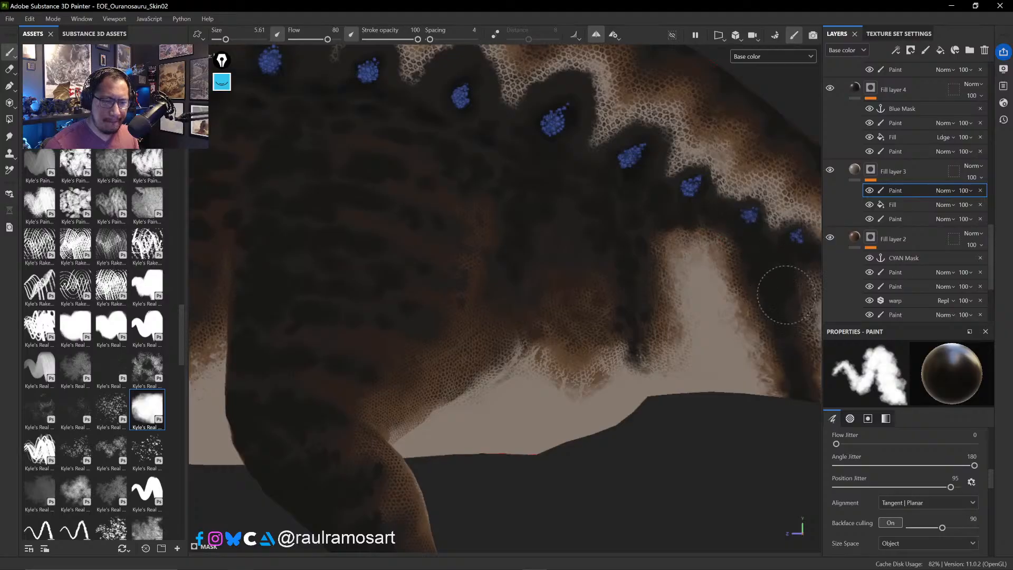
pyautogui.moveTo(690, 285)
pyautogui.keyDown('alt'); pyautogui.mouseDown()
pyautogui.moveTo(520, 294)
pyautogui.moveTo(464, 226)
pyautogui.mouseUp(); pyautogui.keyUp('alt')
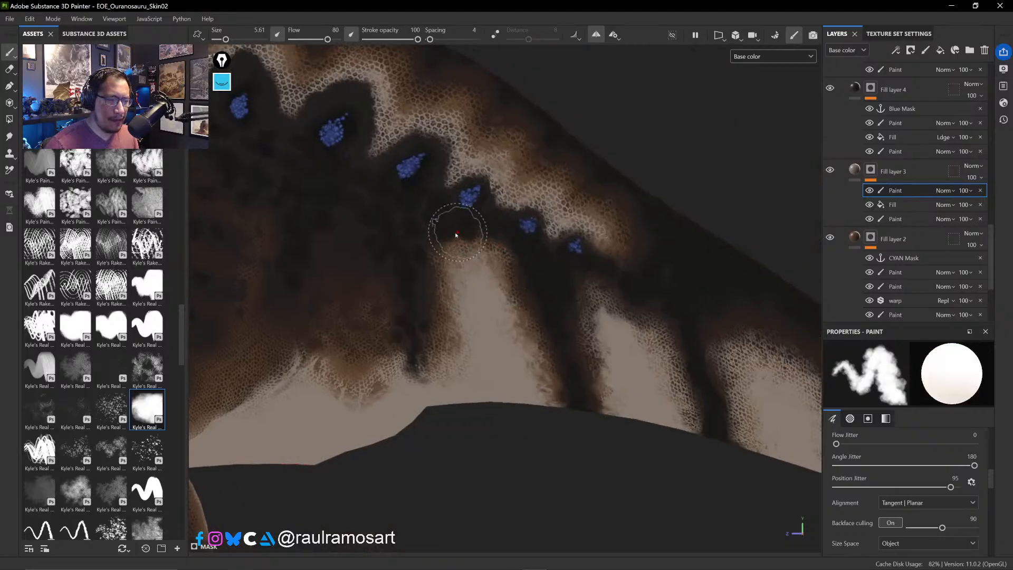
pyautogui.press('x')
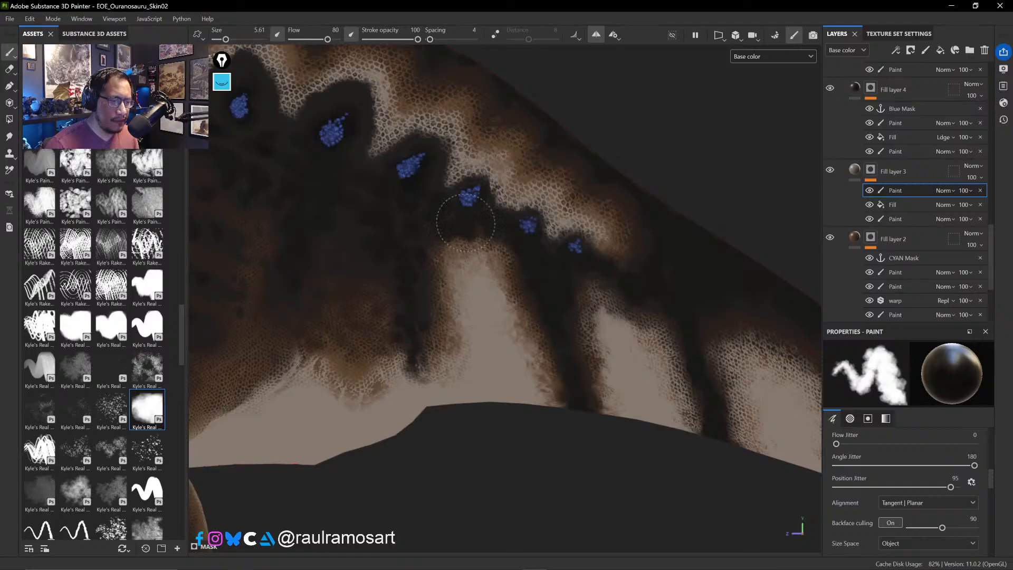
pyautogui.moveTo(500, 118); pyautogui.dragTo(484, 127)
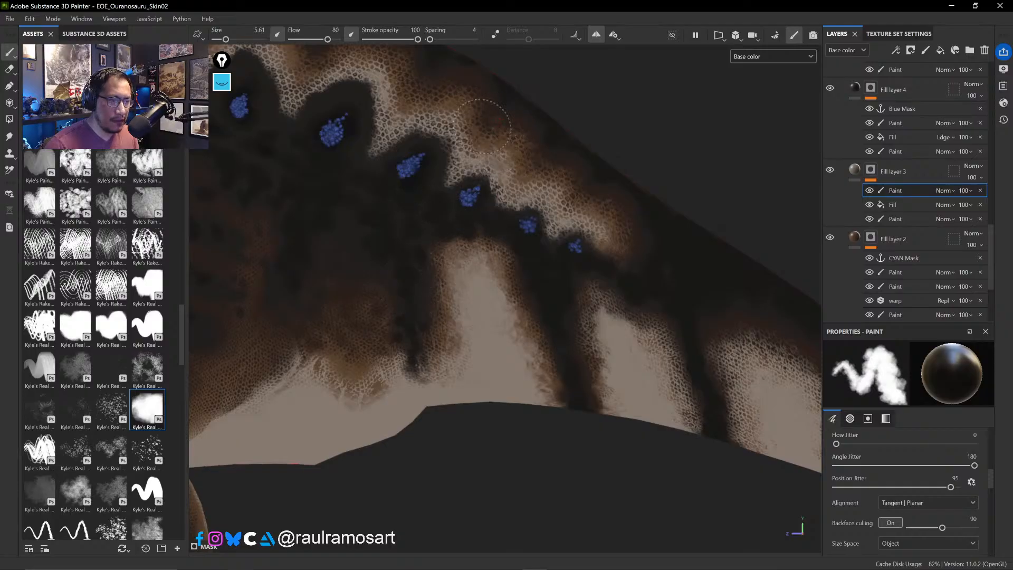
# - Reduce the brush to size 3.68 and touch up Fill layer 3's mask in black along the upper edge of the sail toward the neck
pyautogui.keyDown('ctrl'); pyautogui.moveTo(467, 84); pyautogui.dragTo(436, 91, button='right'); pyautogui.keyUp('ctrl')
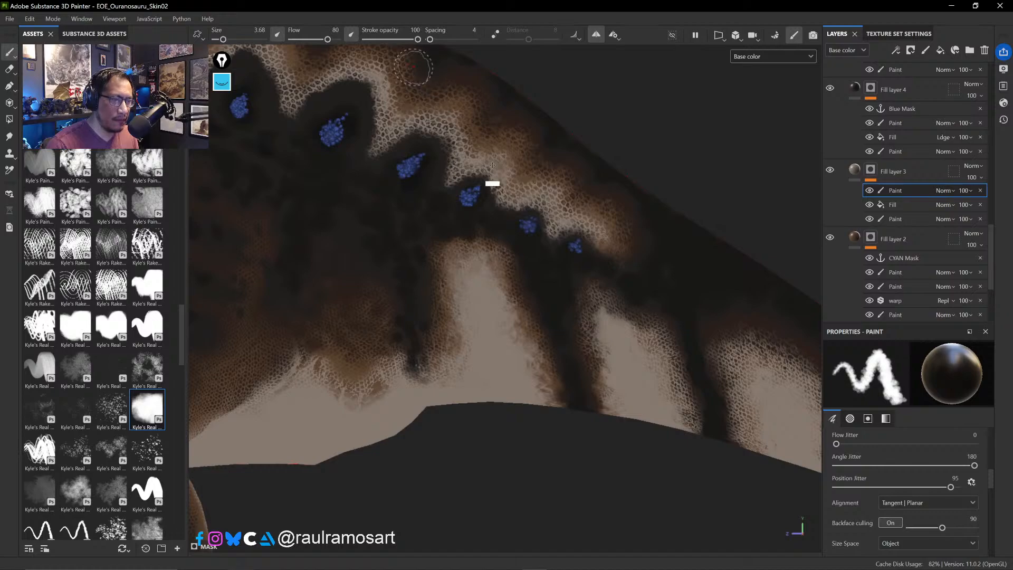
pyautogui.keyDown('alt'); pyautogui.moveTo(493, 185); pyautogui.dragTo(586, 272); pyautogui.keyUp('alt')
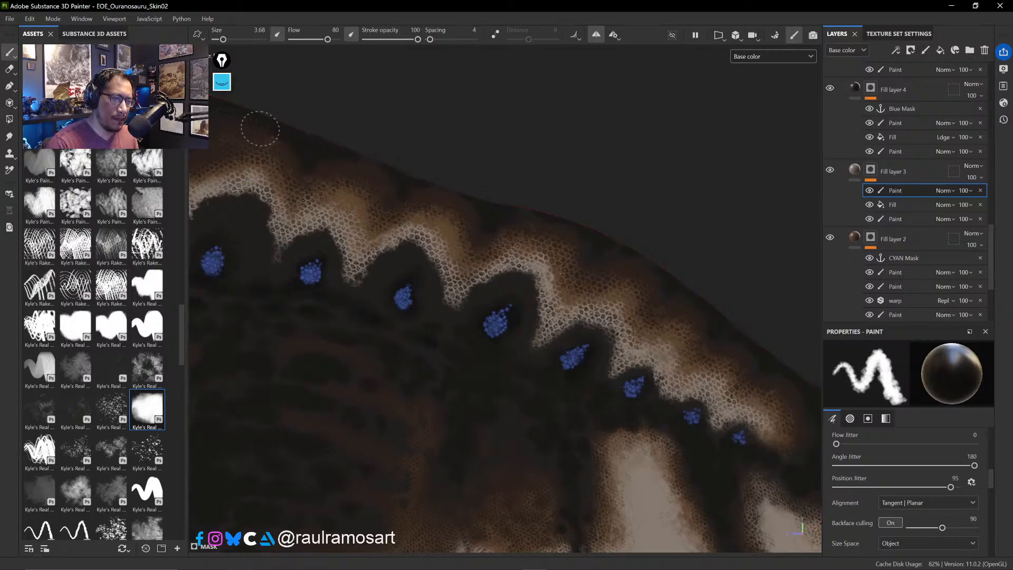
pyautogui.keyDown('alt'); pyautogui.moveTo(448, 185); pyautogui.dragTo(520, 158); pyautogui.keyUp('alt')
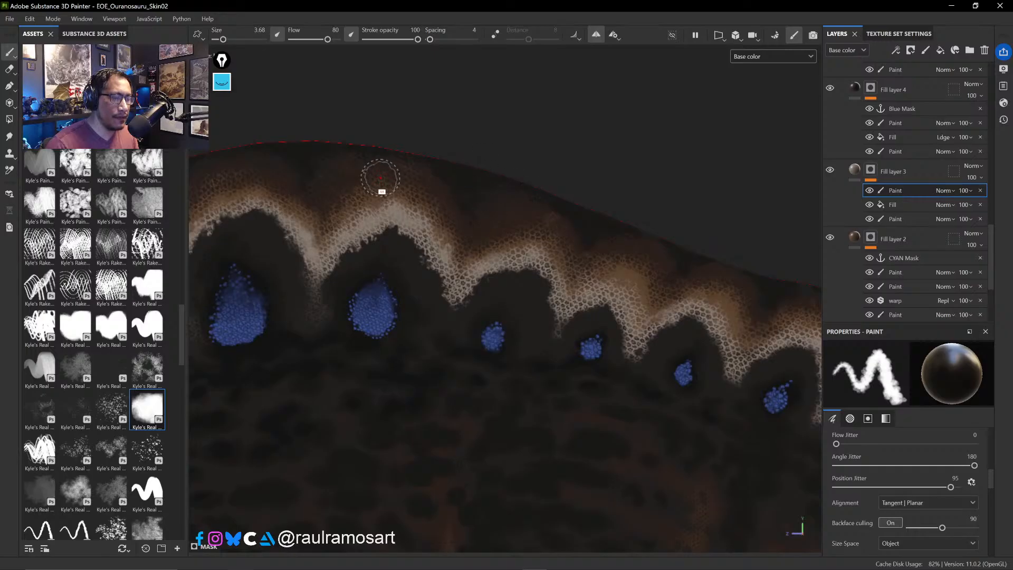
pyautogui.keyDown('alt'); pyautogui.moveTo(404, 141); pyautogui.dragTo(591, 165); pyautogui.keyUp('alt')
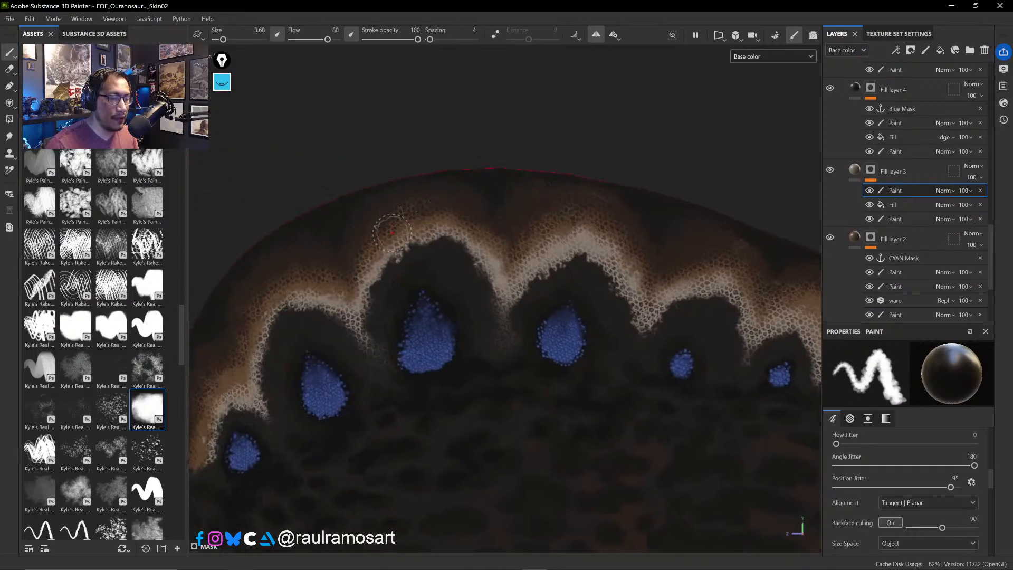
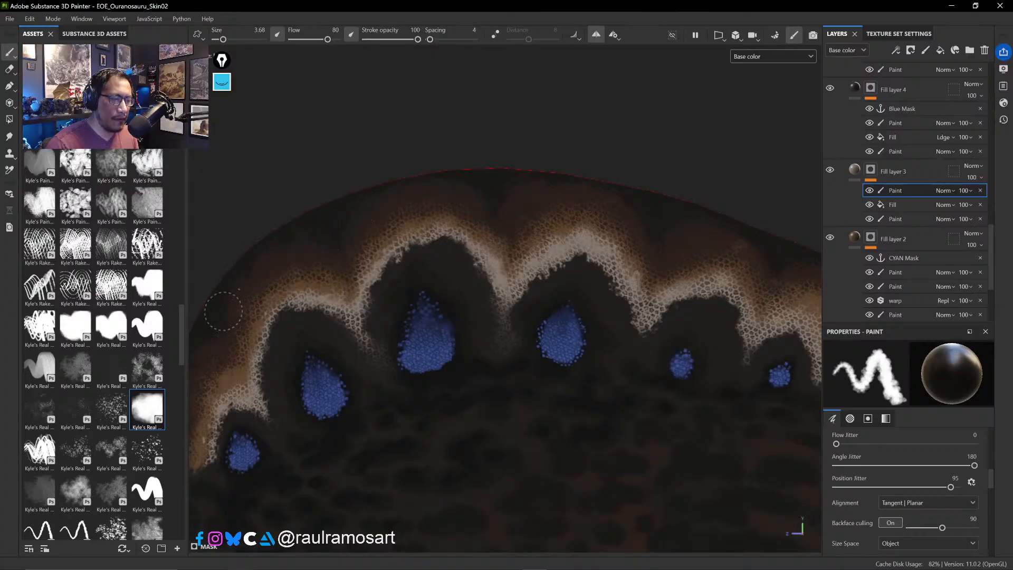
pyautogui.keyDown('alt'); pyautogui.moveTo(223, 330); pyautogui.dragTo(391, 263); pyautogui.keyUp('alt')
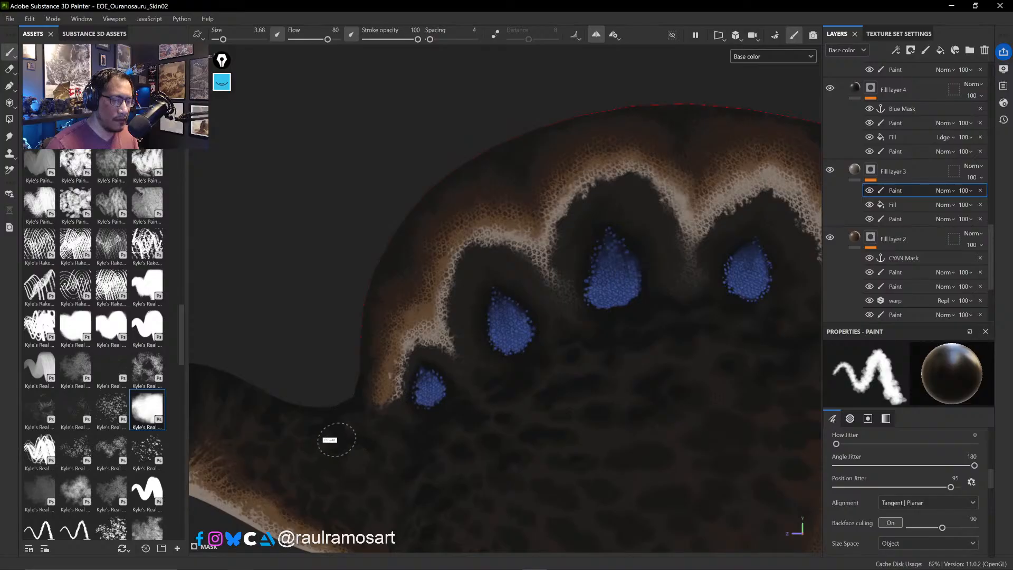
pyautogui.keyDown('alt'); pyautogui.moveTo(336, 440); pyautogui.dragTo(570, 374, button='middle'); pyautogui.keyUp('alt')
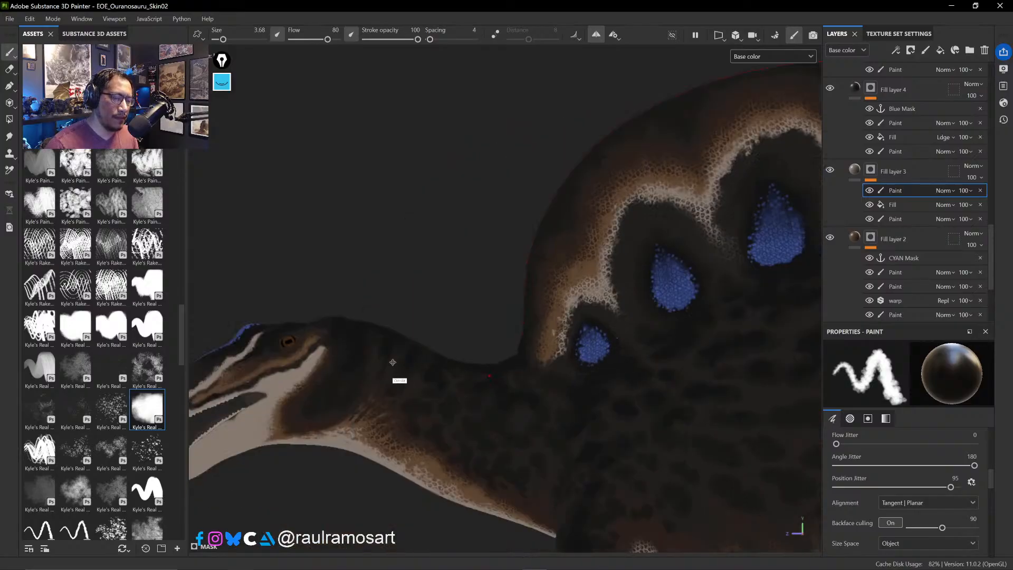
pyautogui.keyDown('alt'); pyautogui.moveTo(393, 362); pyautogui.dragTo(519, 320, button='middle'); pyautogui.keyUp('alt')
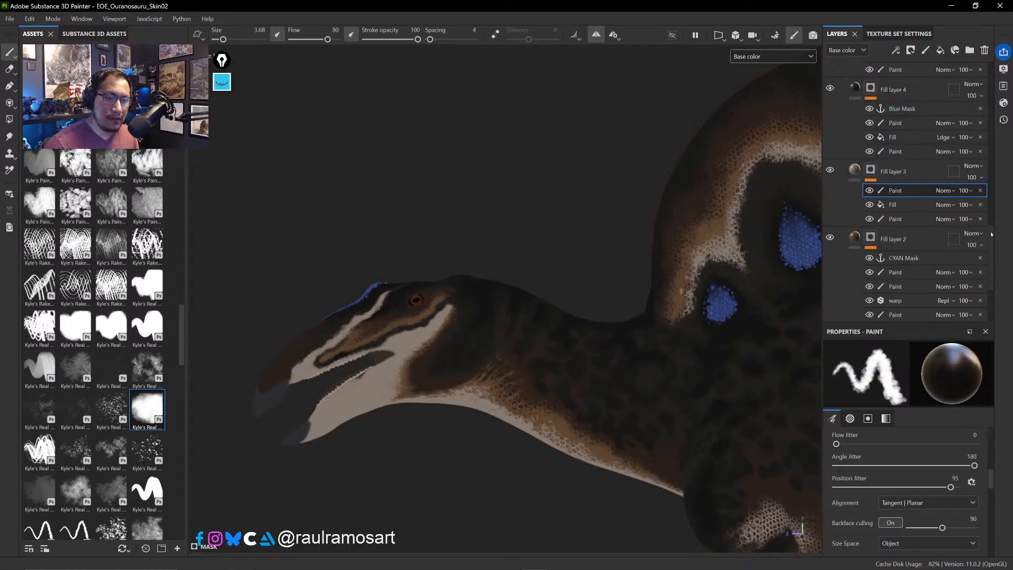
# - Hide Fill layers 9, 8, 7, 11, 5, 10, 6 and 4 to expose Fill layer 3's scale pattern
pyautogui.scroll(3, 990, 196)
pyautogui.scroll(5, 990, 195)
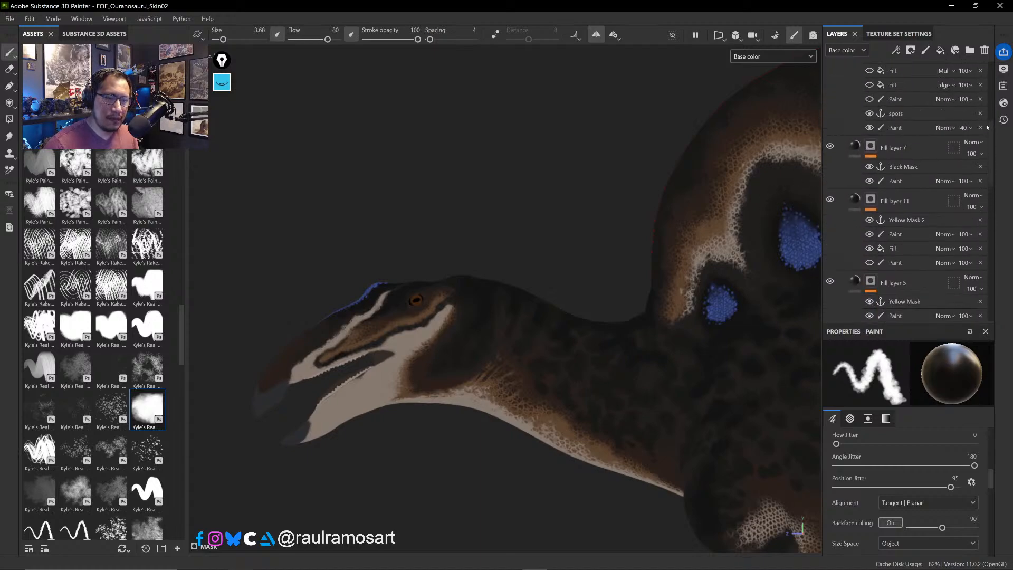
pyautogui.moveTo(986, 96); pyautogui.dragTo(986, 88)
pyautogui.click(830, 163)
pyautogui.click(830, 188)
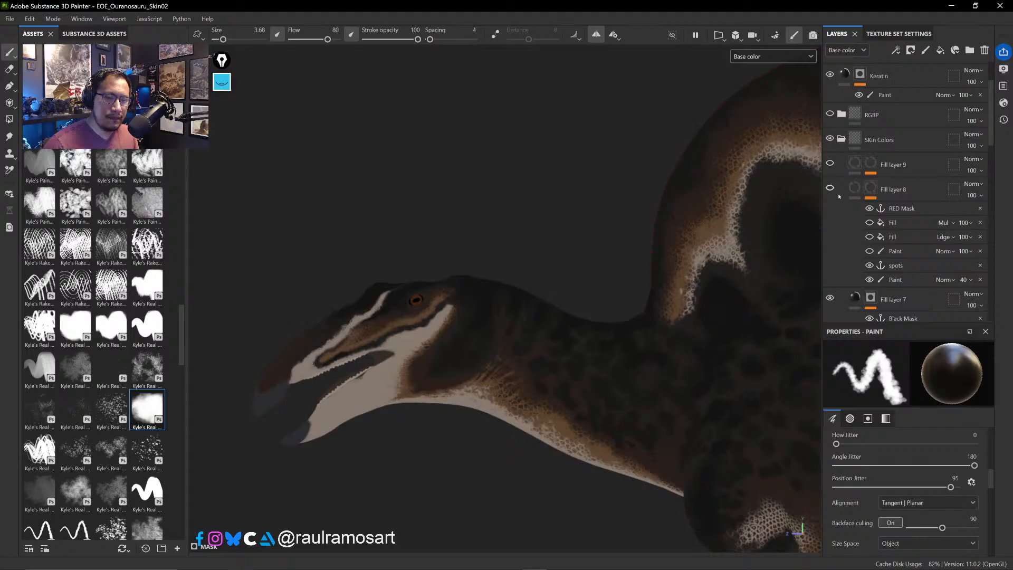
pyautogui.scroll(-7, 831, 142)
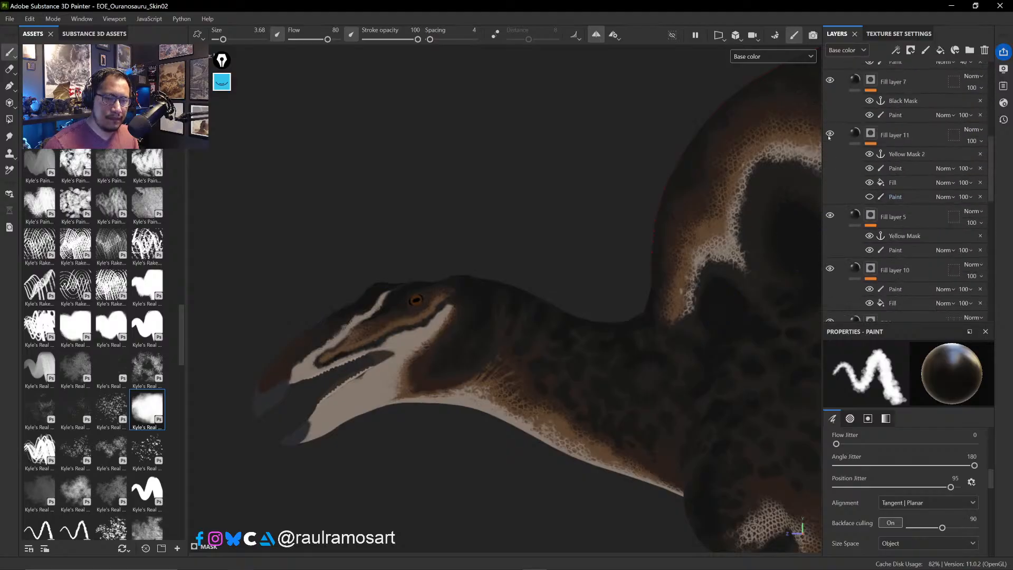
pyautogui.click(830, 270)
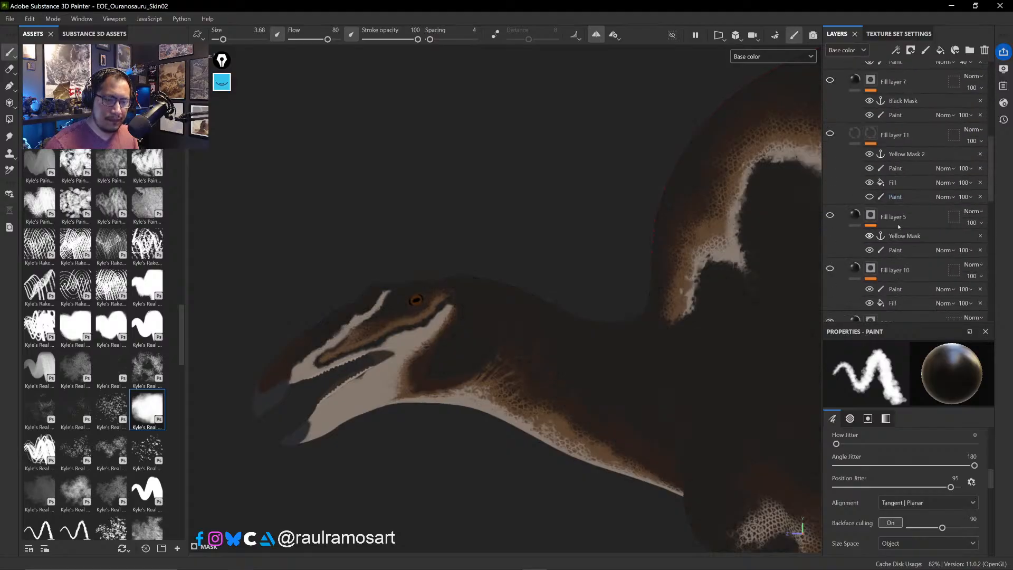
pyautogui.scroll(-7, 834, 158)
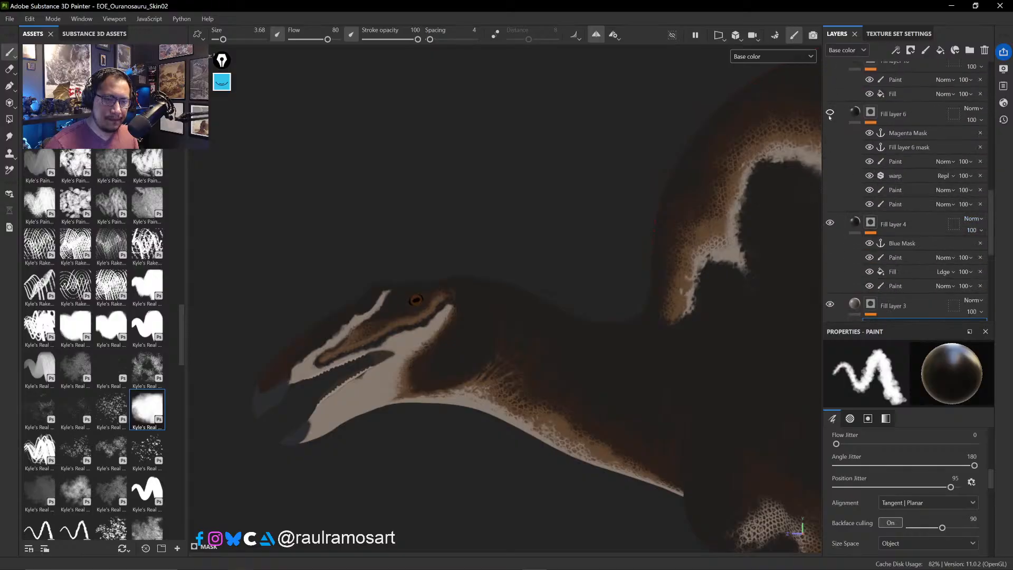
pyautogui.click(830, 113)
pyautogui.click(830, 222)
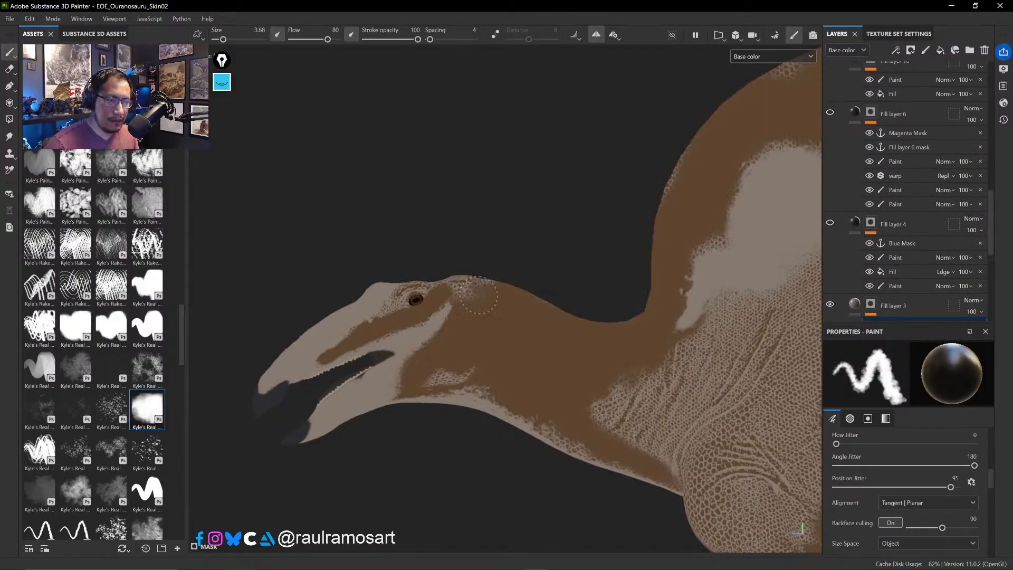
# - Paint out the stray light scale patches on the nape, sail edge and jaw in Fill layer 3's mask, reducing the brush to size 2.5
pyautogui.moveTo(488, 262)
pyautogui.keyDown('alt'); pyautogui.mouseDown()
pyautogui.moveTo(543, 355)
pyautogui.moveTo(479, 318)
pyautogui.moveTo(484, 307)
pyautogui.moveTo(528, 312)
pyautogui.mouseUp(); pyautogui.keyUp('alt')
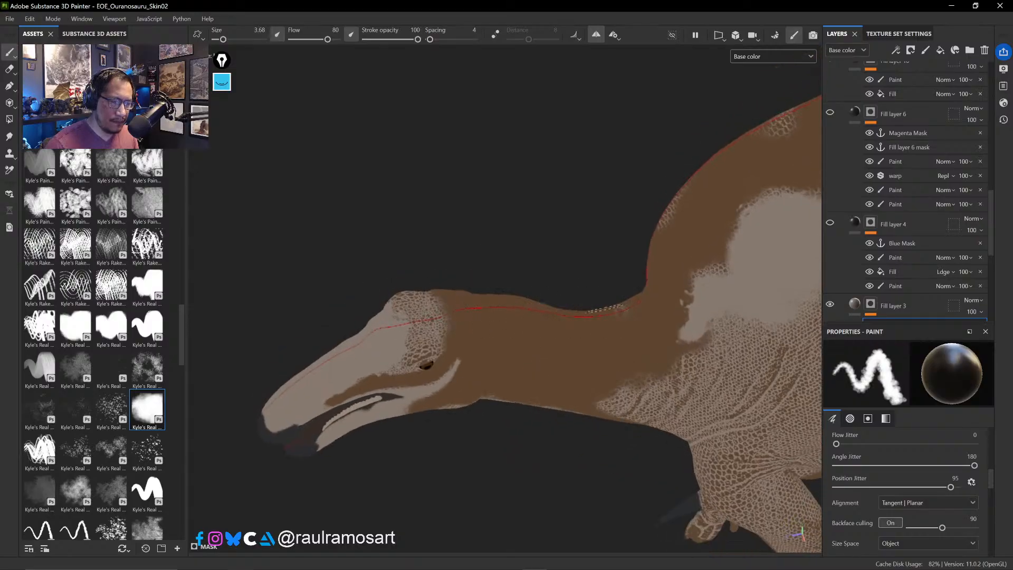
pyautogui.moveTo(656, 223)
pyautogui.keyDown('alt'); pyautogui.mouseDown()
pyautogui.moveTo(640, 147)
pyautogui.moveTo(654, 171)
pyautogui.moveTo(511, 267)
pyautogui.mouseUp(); pyautogui.keyUp('alt')
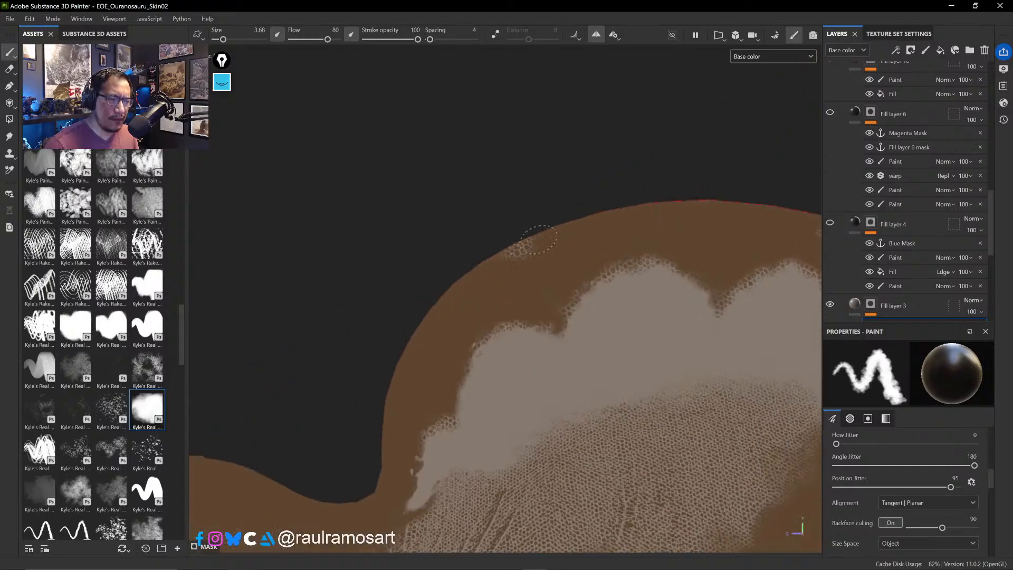
pyautogui.keyDown('ctrl'); pyautogui.keyDown('alt'); pyautogui.moveTo(501, 223); pyautogui.dragTo(593, 62); pyautogui.keyUp('alt'); pyautogui.keyUp('ctrl')
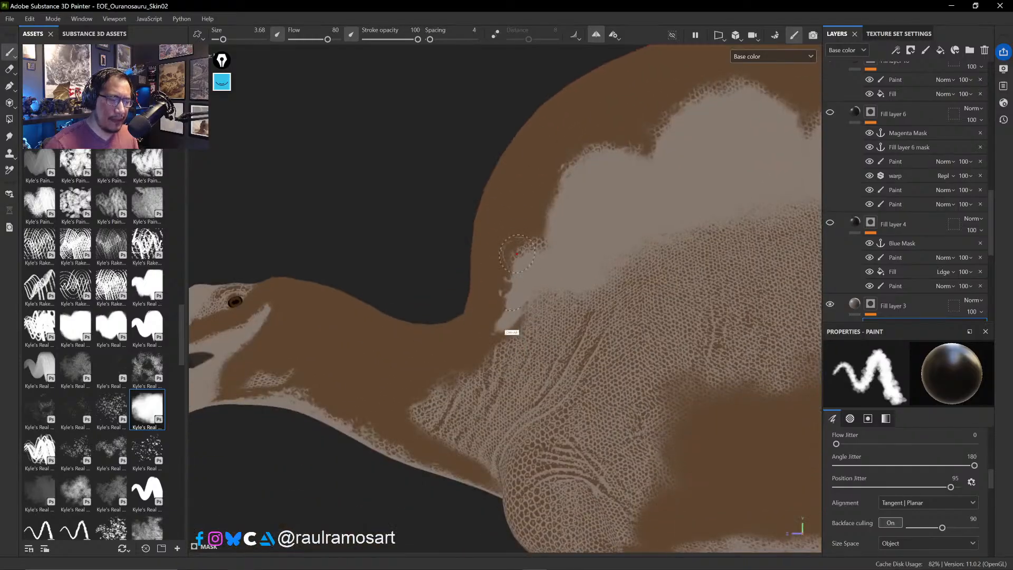
pyautogui.keyDown('ctrl'); pyautogui.keyDown('alt'); pyautogui.moveTo(510, 378); pyautogui.dragTo(442, 289); pyautogui.keyUp('alt'); pyautogui.keyUp('ctrl')
pyautogui.keyDown('ctrl'); pyautogui.keyDown('alt'); pyautogui.moveTo(343, 271); pyautogui.dragTo(582, 286); pyautogui.keyUp('alt'); pyautogui.keyUp('ctrl')
pyautogui.keyDown('ctrl'); pyautogui.moveTo(449, 272); pyautogui.dragTo(436, 280, button='right'); pyautogui.keyUp('ctrl')
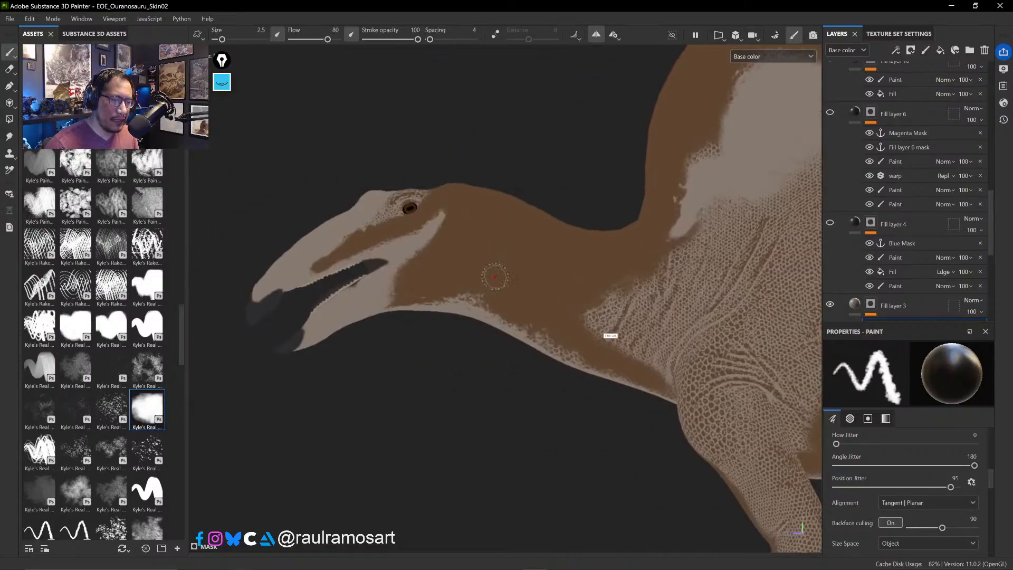
# - Enlarge the brush to size 5.01 and paint out the light scales at the base of the neck in front of the shoulder
pyautogui.moveTo(602, 317)
pyautogui.keyDown('ctrl'); pyautogui.keyDown('alt'); pyautogui.mouseDown()
pyautogui.moveTo(367, 265)
pyautogui.moveTo(375, 252)
pyautogui.mouseUp(); pyautogui.keyUp('alt'); pyautogui.keyUp('ctrl')
pyautogui.keyDown('ctrl'); pyautogui.moveTo(376, 251); pyautogui.dragTo(403, 256, button='right'); pyautogui.keyUp('ctrl')
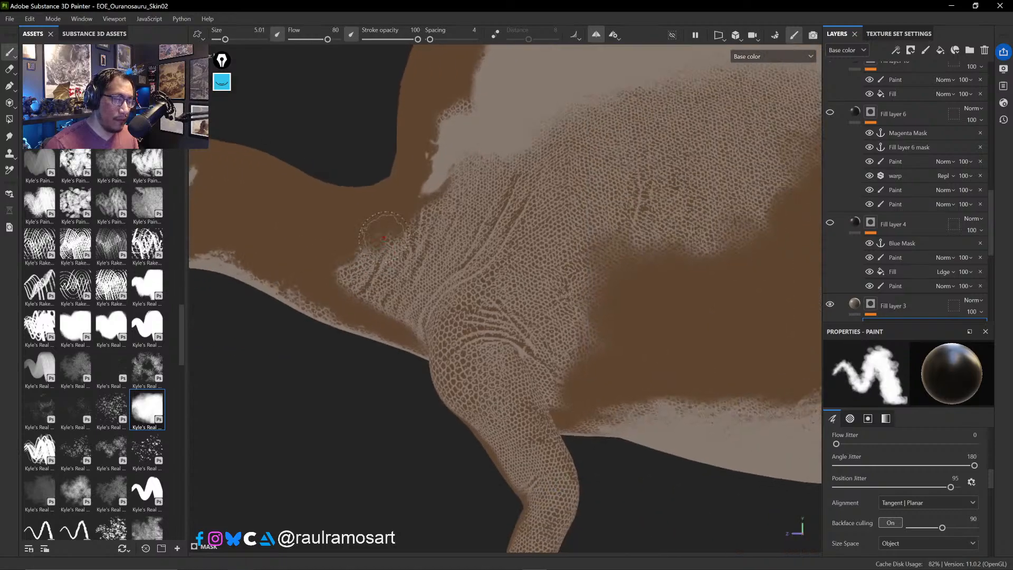
pyautogui.moveTo(383, 236)
pyautogui.mouseDown()
pyautogui.moveTo(348, 264)
pyautogui.moveTo(414, 299)
pyautogui.mouseUp()
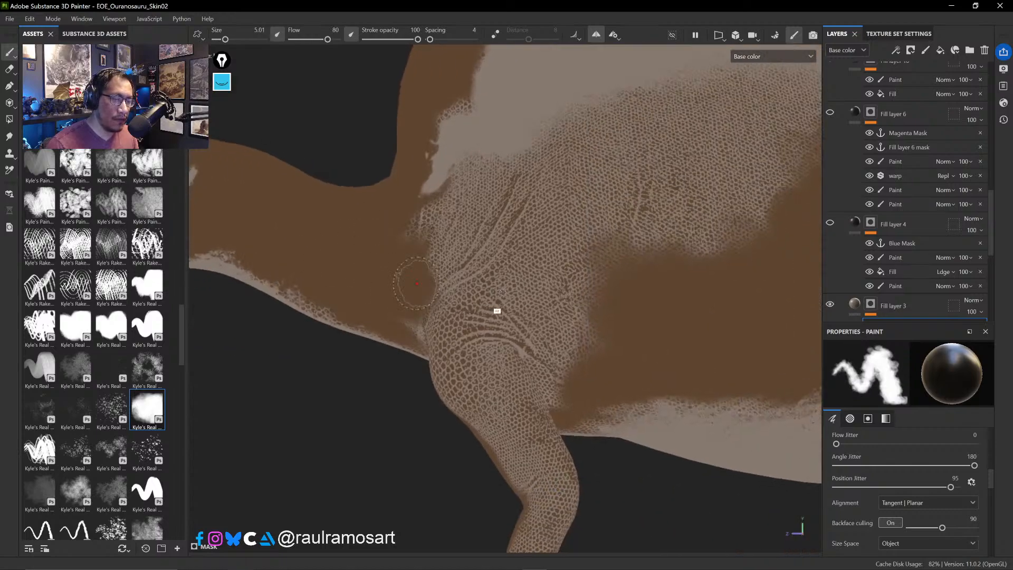
pyautogui.keyDown('alt'); pyautogui.moveTo(502, 292); pyautogui.dragTo(527, 303); pyautogui.keyUp('alt')
pyautogui.moveTo(457, 259)
pyautogui.mouseDown()
pyautogui.moveTo(412, 267)
pyautogui.moveTo(413, 249)
pyautogui.mouseUp()
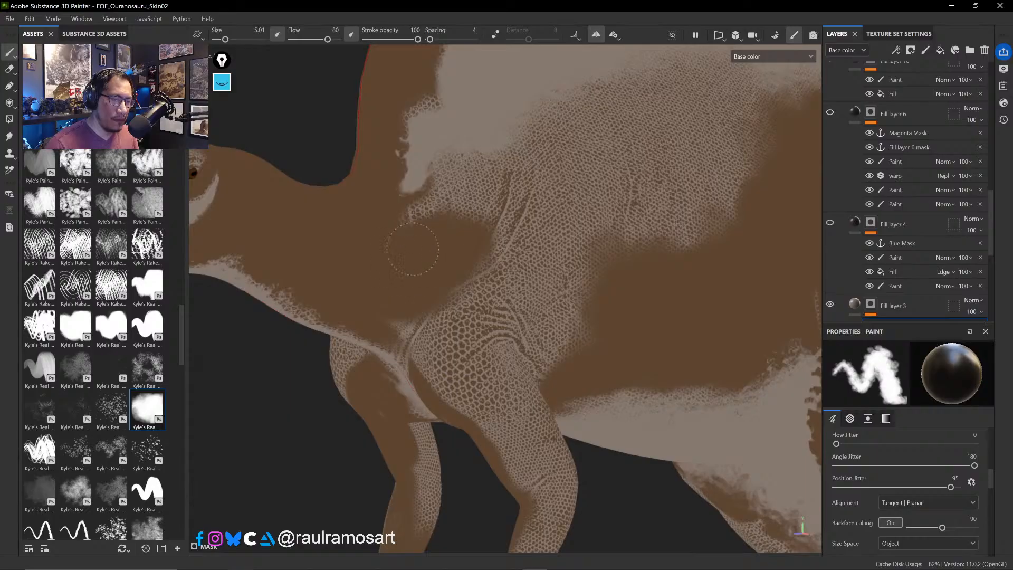
pyautogui.keyDown('alt'); pyautogui.moveTo(406, 299); pyautogui.dragTo(422, 316); pyautogui.keyUp('alt')
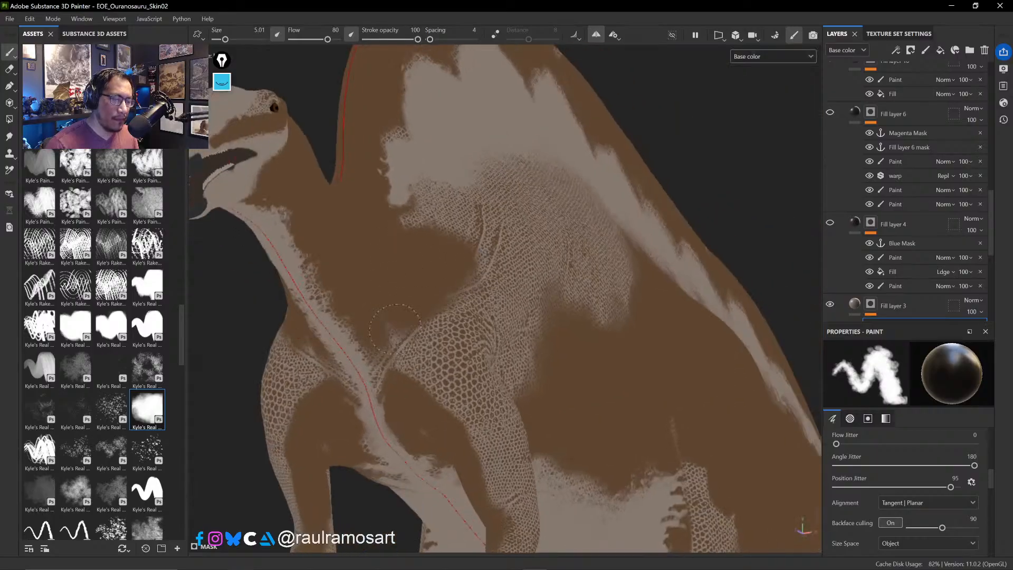
# - Paint out the light scales on the shoulder and upper front leg in Fill layer 3's mask, with brush sizes 4.39 and 5.62
pyautogui.moveTo(420, 365)
pyautogui.mouseDown()
pyautogui.moveTo(454, 369)
pyautogui.moveTo(448, 404)
pyautogui.mouseUp()
pyautogui.moveTo(424, 420)
pyautogui.keyDown('ctrl'); pyautogui.mouseDown(button='right')
pyautogui.moveTo(405, 420)
pyautogui.moveTo(468, 412)
pyautogui.mouseUp(button='right'); pyautogui.keyUp('ctrl')
pyautogui.moveTo(468, 412); pyautogui.dragTo(500, 478)
pyautogui.keyDown('alt'); pyautogui.moveTo(482, 347); pyautogui.dragTo(433, 363); pyautogui.keyUp('alt')
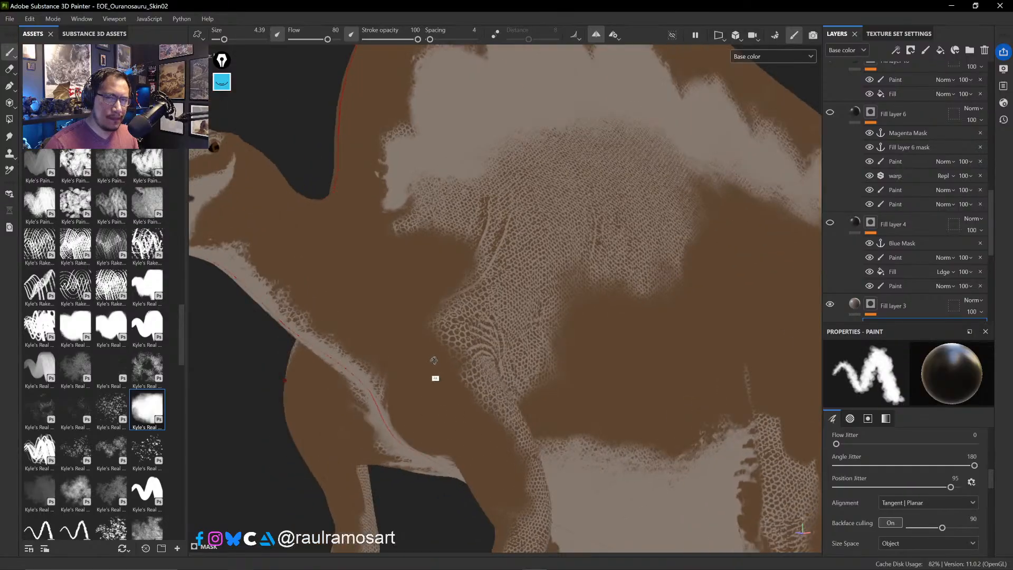
pyautogui.keyDown('ctrl'); pyautogui.moveTo(455, 330); pyautogui.dragTo(481, 331, button='right'); pyautogui.keyUp('ctrl')
pyautogui.moveTo(472, 330)
pyautogui.mouseDown()
pyautogui.moveTo(466, 378)
pyautogui.moveTo(495, 415)
pyautogui.moveTo(399, 389)
pyautogui.mouseUp()
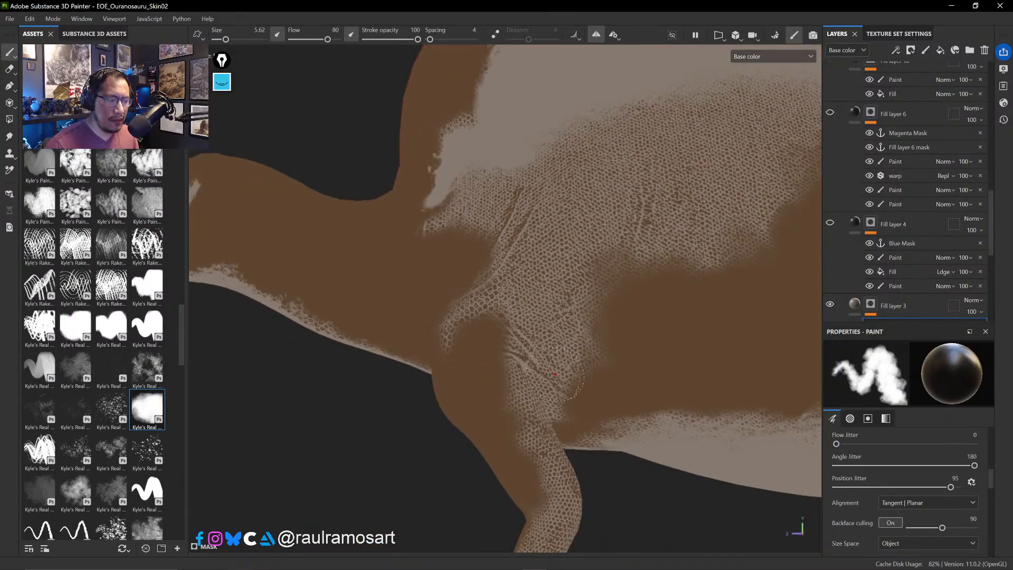
# - Toggle Fill layer 4's visibility to compare its dark scale pattern with Fill layer 3 around the shoulder
pyautogui.click(830, 222)
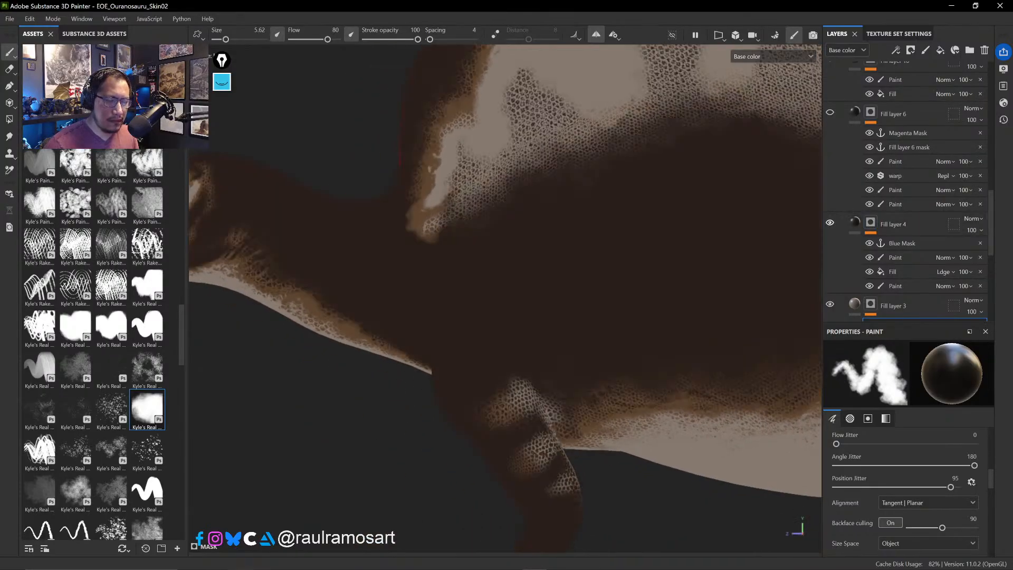
pyautogui.moveTo(519, 393)
pyautogui.keyDown('alt'); pyautogui.mouseDown()
pyautogui.moveTo(450, 406)
pyautogui.moveTo(473, 395)
pyautogui.mouseUp(); pyautogui.keyUp('alt')
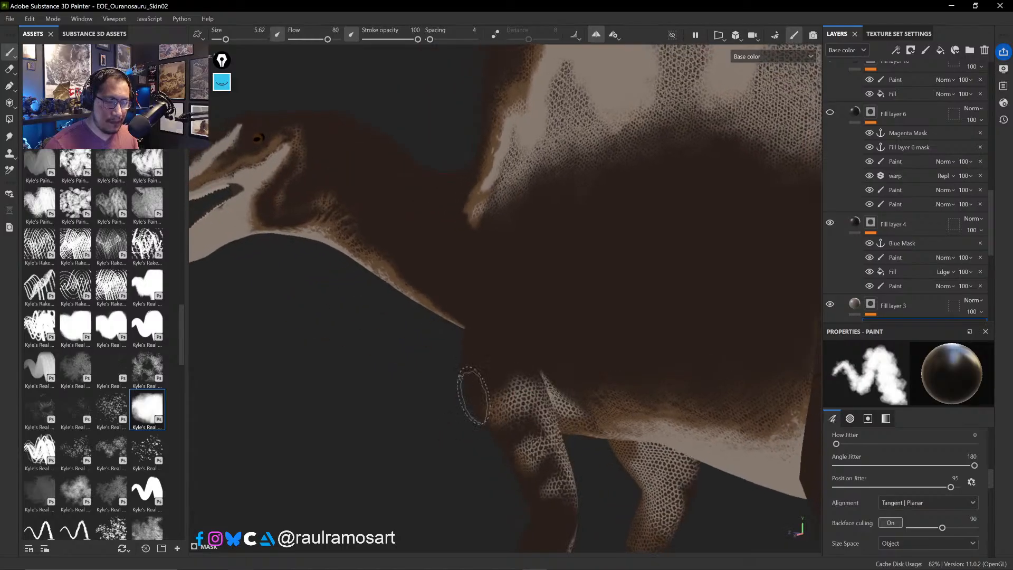
pyautogui.click(829, 223)
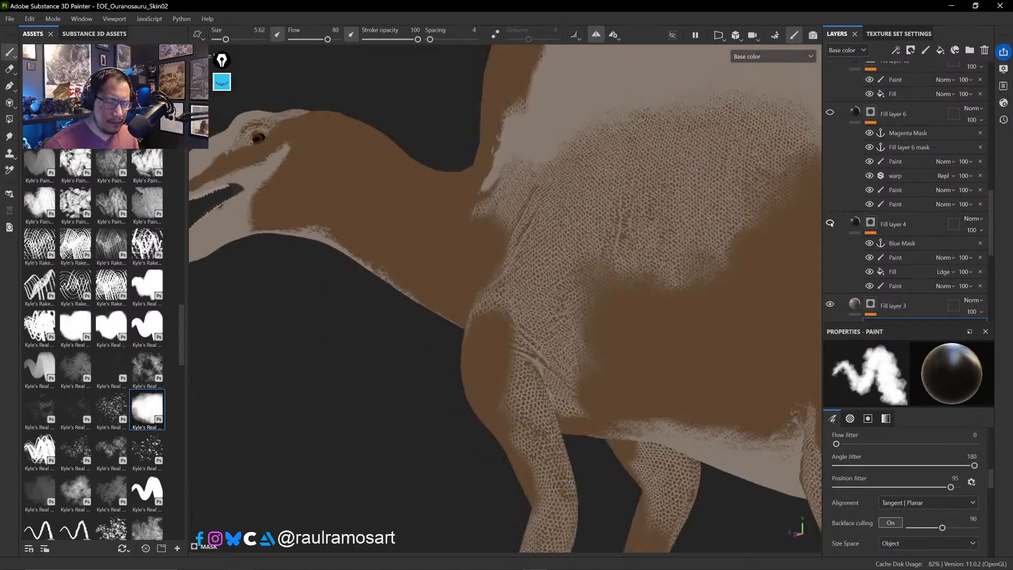
pyautogui.click(830, 223)
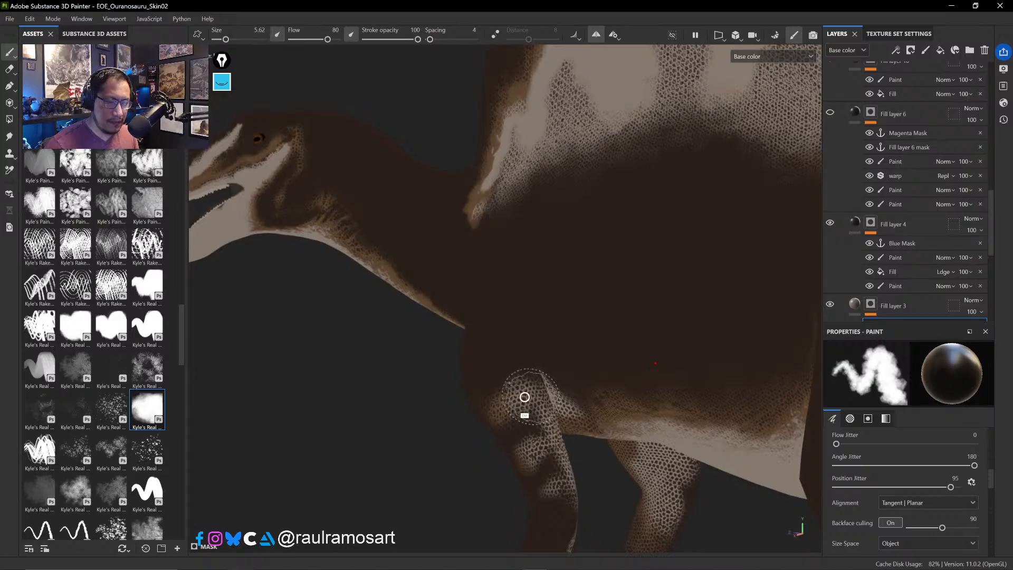
pyautogui.keyDown('ctrl'); pyautogui.moveTo(525, 397); pyautogui.dragTo(512, 397, button='right'); pyautogui.keyUp('ctrl')
pyautogui.moveTo(529, 397); pyautogui.dragTo(528, 393)
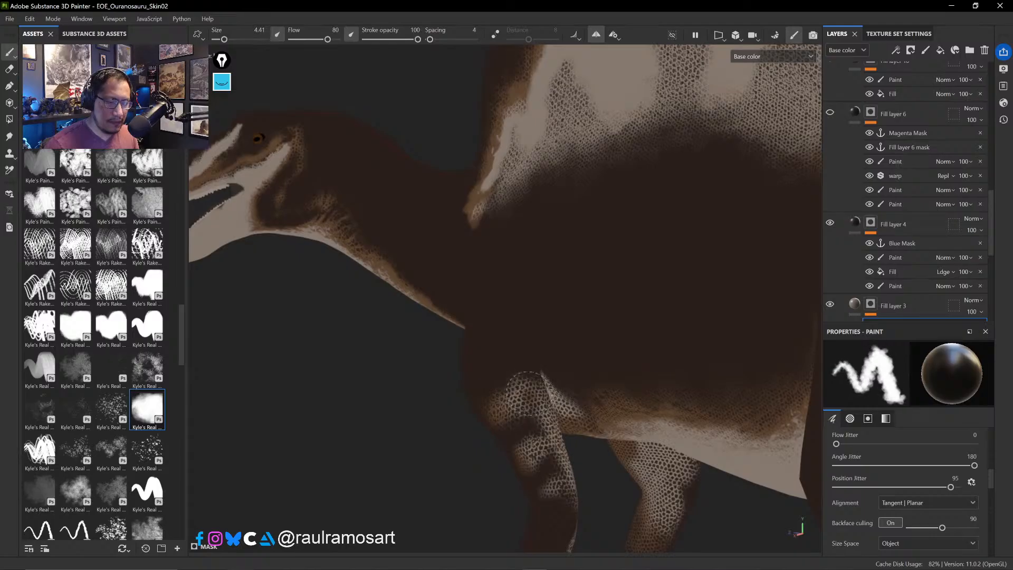
pyautogui.hotkey('ctrl', 'z')
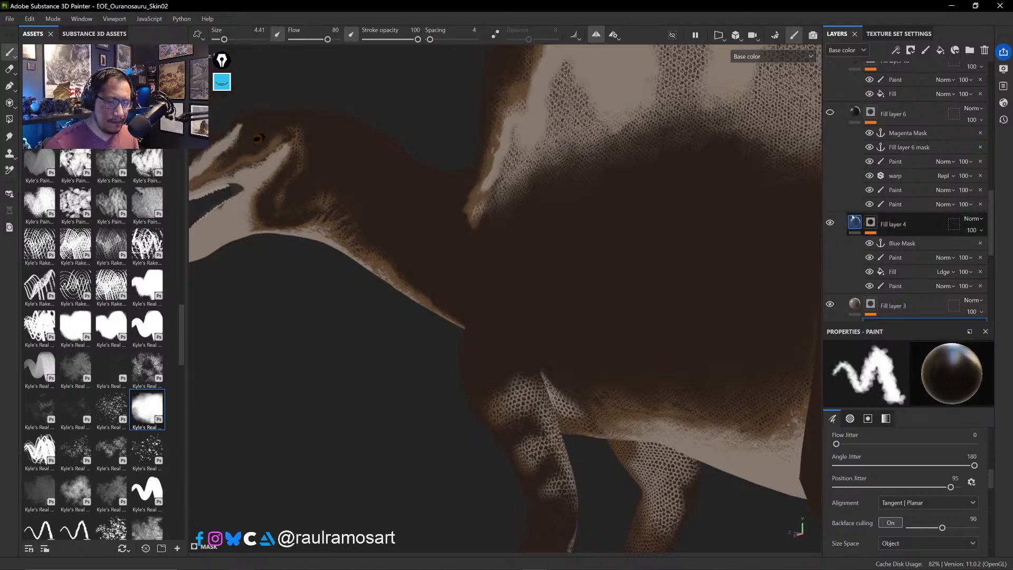
# - Isolate Fill layer 4's mask and toggle its upper Paint and Fill effects to examine the scale pattern on the front leg
pyautogui.click(869, 232)
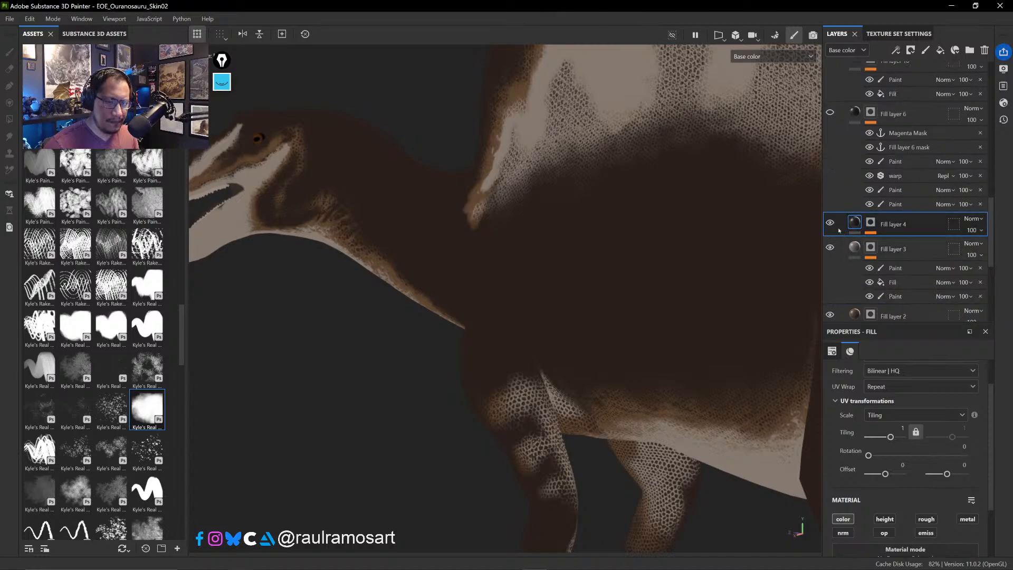
pyautogui.click(830, 223)
pyautogui.click(830, 223)
pyautogui.press('4')
pyautogui.keyDown('alt'); pyautogui.click(871, 225); pyautogui.keyUp('alt')
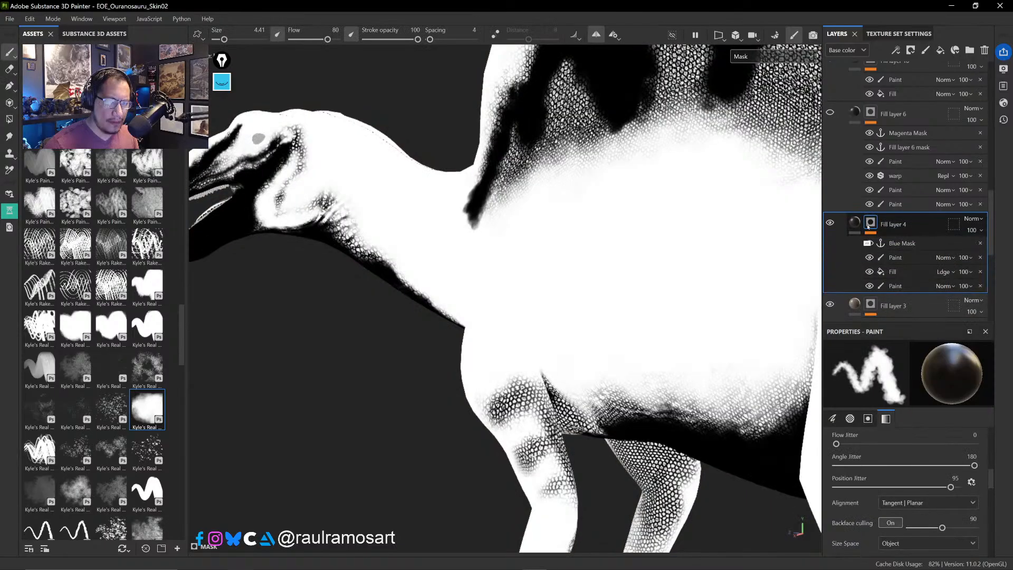
pyautogui.click(869, 257)
pyautogui.click(869, 257)
pyautogui.click(869, 272)
pyautogui.click(869, 272)
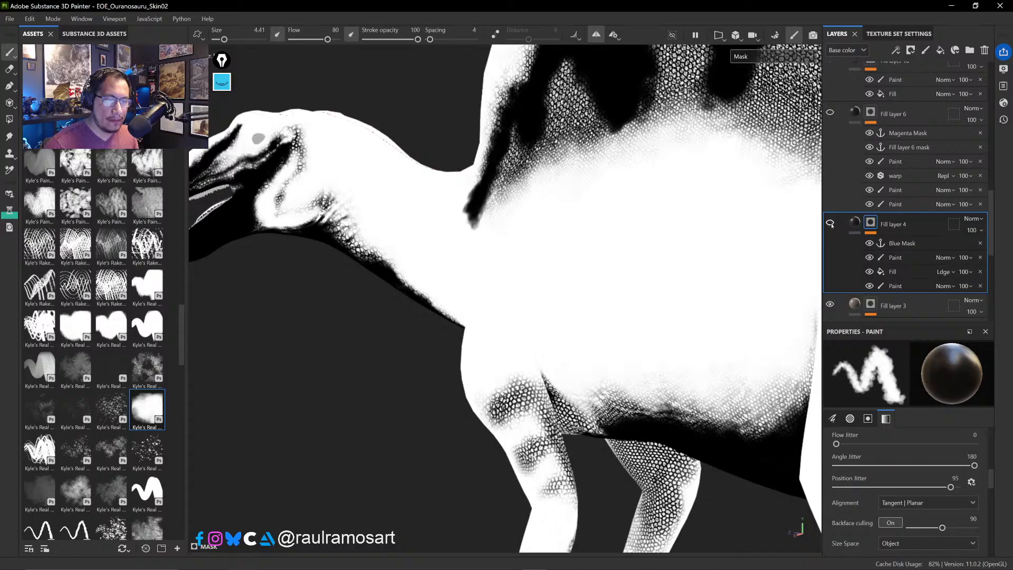
# - Hide Fill layer 4 and paint out the shoulder scales in the upper Paint effect of Fill layer 3's mask, with brush size 7.09
pyautogui.click(855, 304)
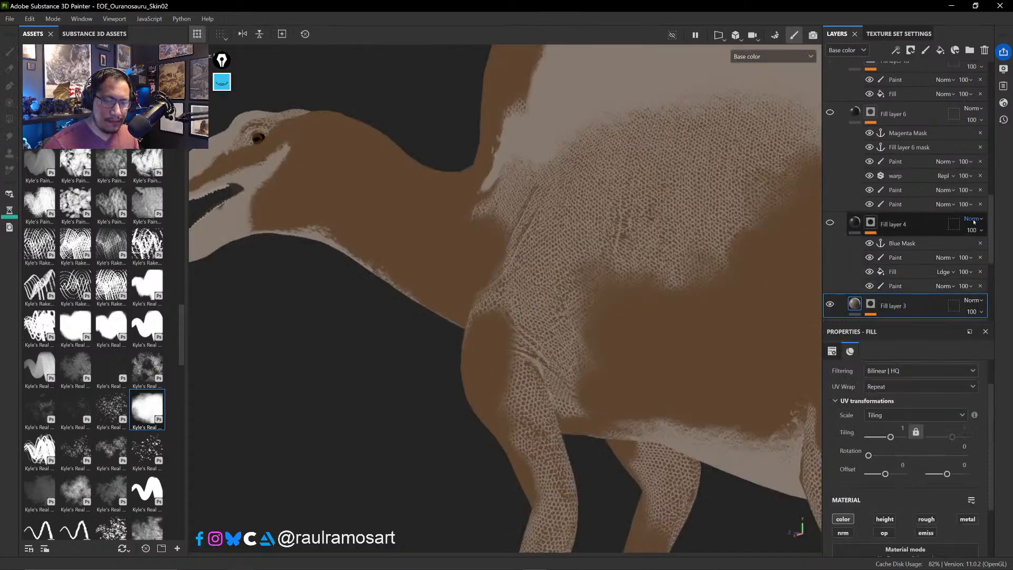
pyautogui.scroll(-4, 912, 232)
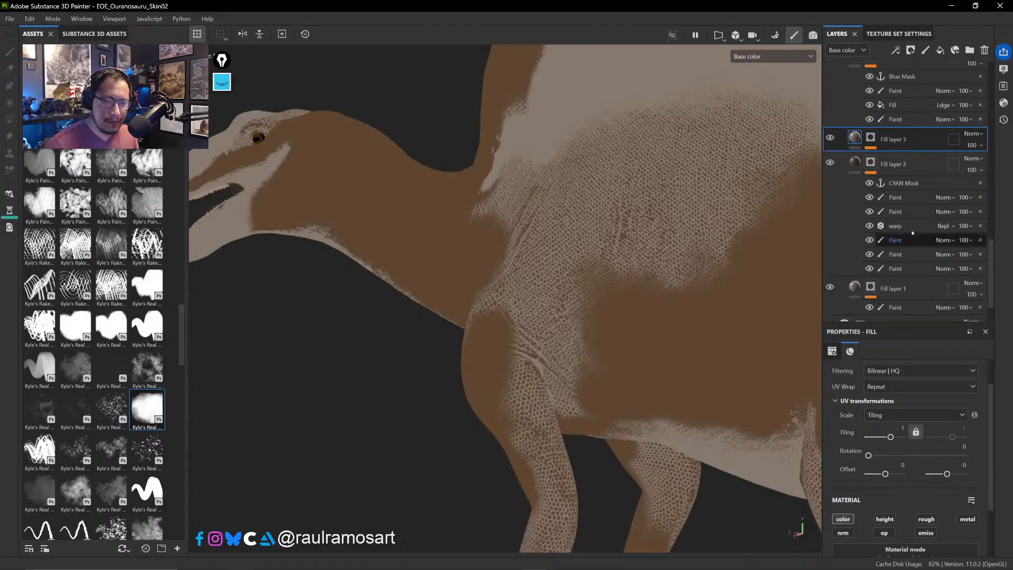
pyautogui.click(870, 137)
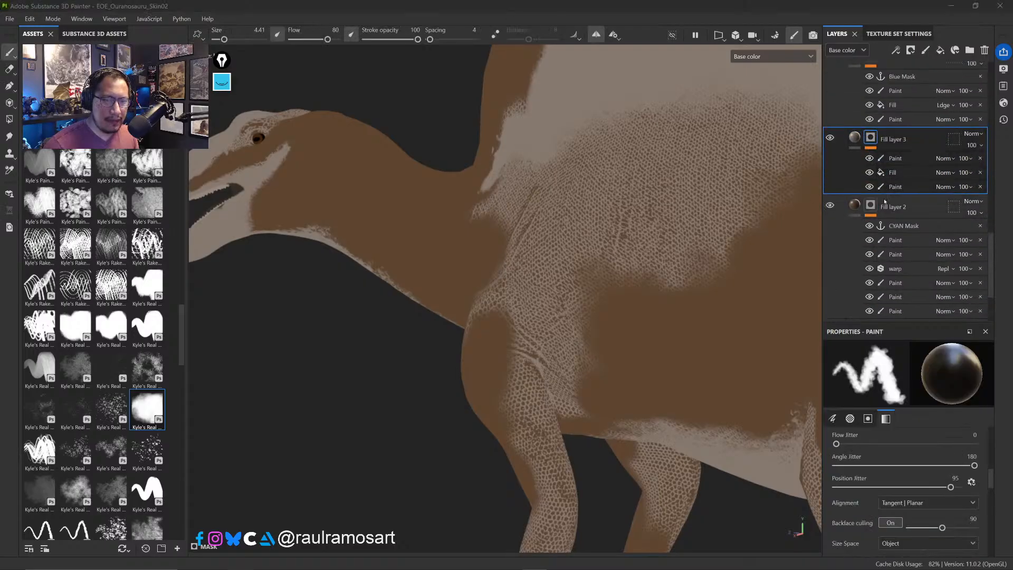
pyautogui.click(907, 162)
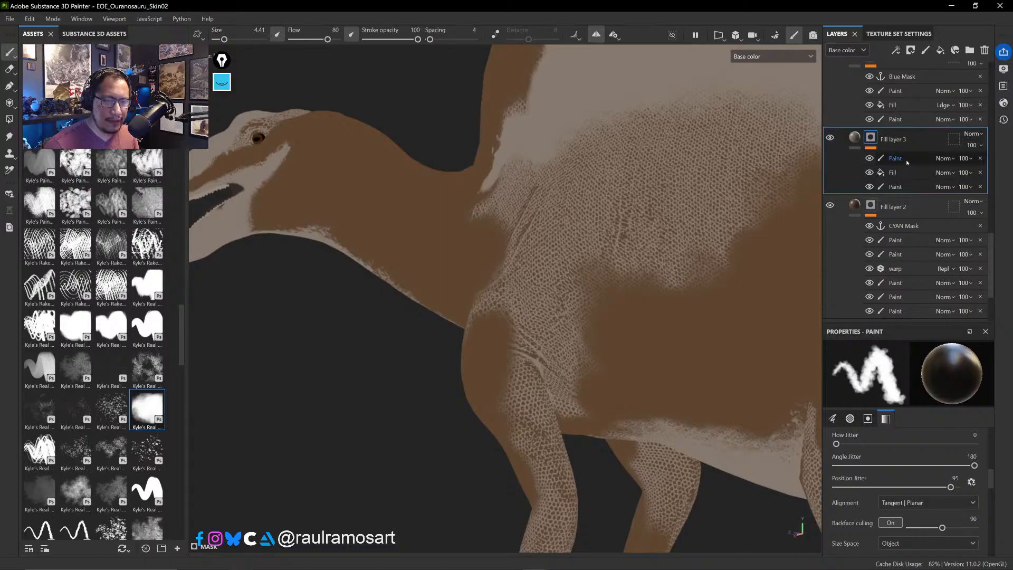
pyautogui.click(906, 159)
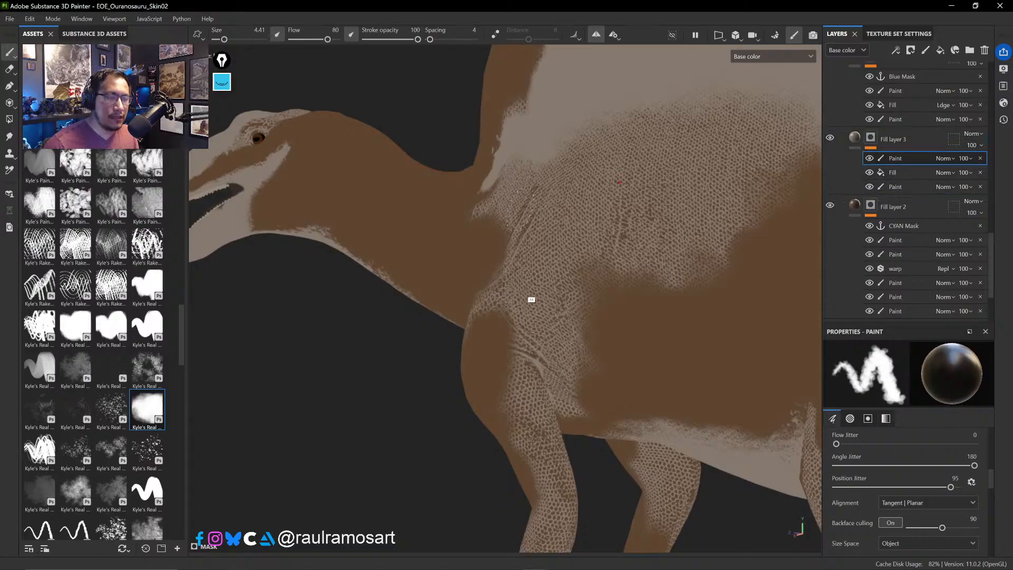
pyautogui.moveTo(535, 284)
pyautogui.keyDown('alt'); pyautogui.mouseDown()
pyautogui.moveTo(610, 286)
pyautogui.moveTo(587, 303)
pyautogui.mouseUp(); pyautogui.keyUp('alt')
pyautogui.keyDown('ctrl'); pyautogui.moveTo(480, 292); pyautogui.dragTo(496, 292, button='right'); pyautogui.keyUp('ctrl')
pyautogui.moveTo(480, 296)
pyautogui.mouseDown()
pyautogui.moveTo(443, 323)
pyautogui.moveTo(502, 284)
pyautogui.moveTo(489, 321)
pyautogui.mouseUp()
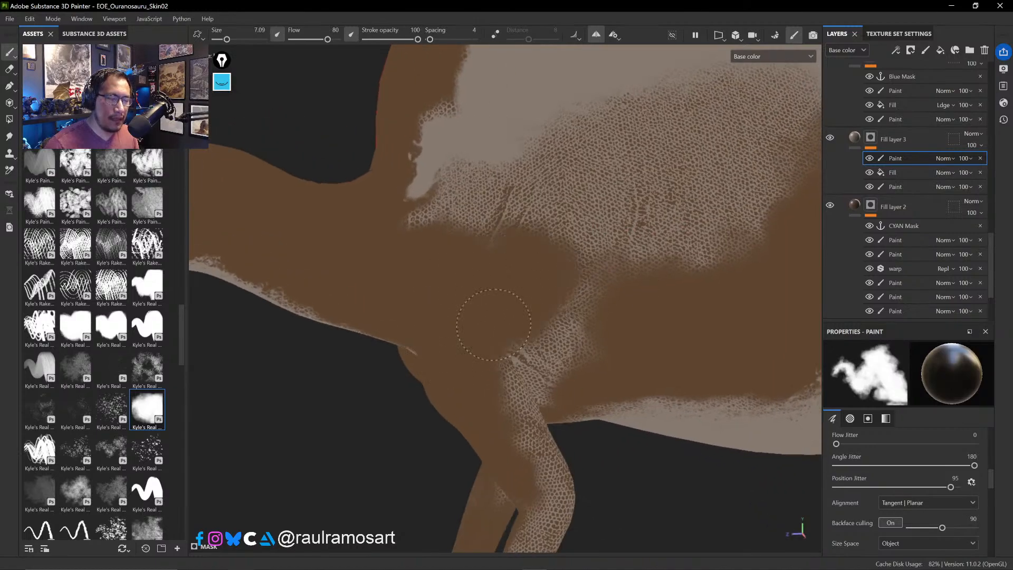
# - Set the brush to size 5.91 and paint out the scales behind the shoulder, below the front of the sail and above the front leg
pyautogui.keyDown('ctrl'); pyautogui.moveTo(573, 316); pyautogui.dragTo(557, 317, button='right'); pyautogui.keyUp('ctrl')
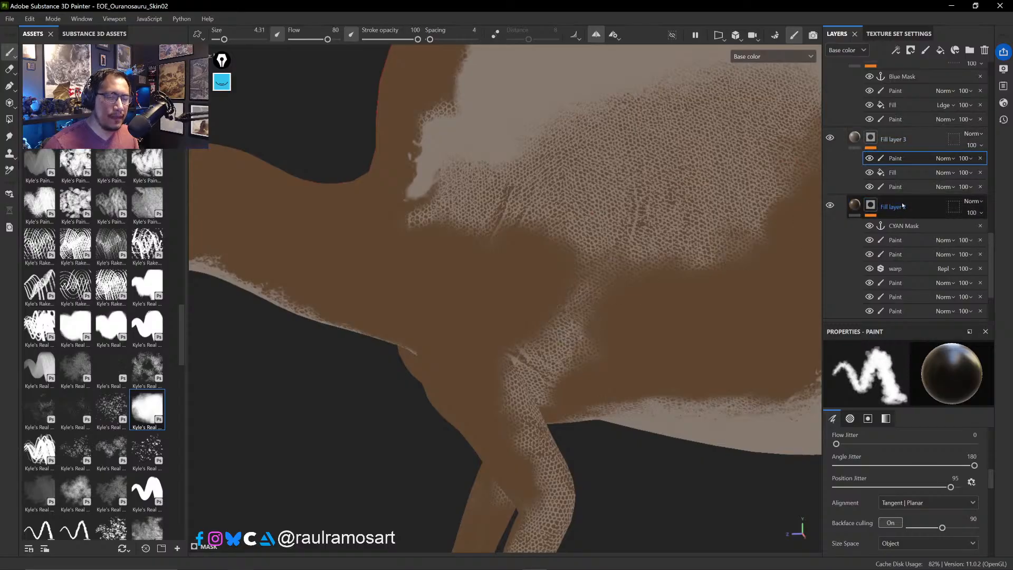
pyautogui.keyDown('ctrl'); pyautogui.moveTo(571, 260); pyautogui.dragTo(584, 261, button='right'); pyautogui.keyUp('ctrl')
pyautogui.moveTo(585, 256)
pyautogui.mouseDown()
pyautogui.moveTo(575, 328)
pyautogui.moveTo(528, 214)
pyautogui.moveTo(430, 242)
pyautogui.moveTo(459, 220)
pyautogui.moveTo(409, 235)
pyautogui.mouseUp()
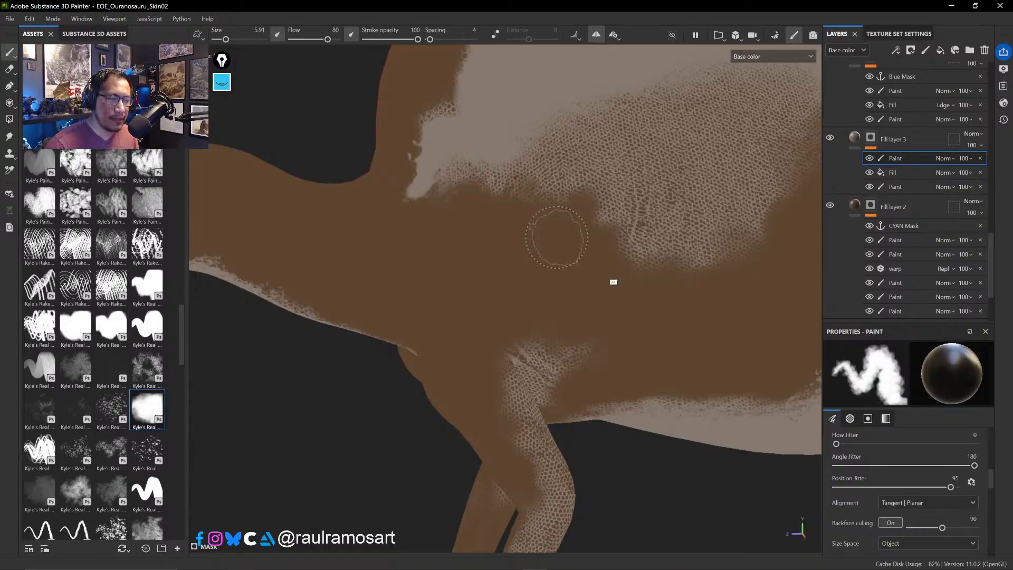
pyautogui.keyDown('alt'); pyautogui.moveTo(609, 261); pyautogui.dragTo(569, 242); pyautogui.keyUp('alt')
pyautogui.moveTo(612, 333)
pyautogui.keyDown('alt'); pyautogui.mouseDown()
pyautogui.moveTo(541, 332)
pyautogui.moveTo(502, 348)
pyautogui.mouseUp(); pyautogui.keyUp('alt')
pyautogui.keyDown('alt'); pyautogui.moveTo(554, 343); pyautogui.dragTo(536, 368, button='right'); pyautogui.keyUp('alt')
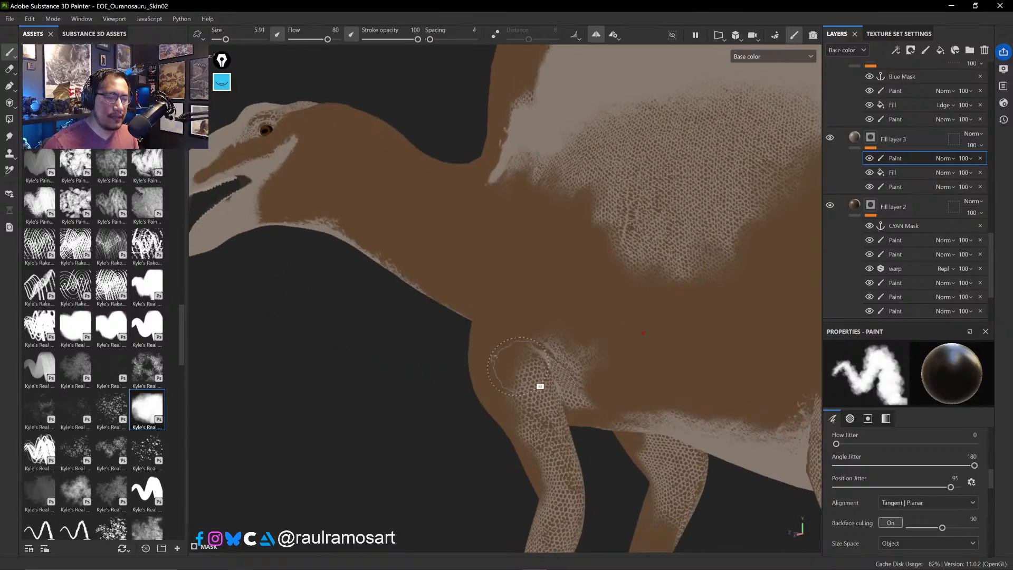
pyautogui.moveTo(560, 340); pyautogui.dragTo(575, 351)
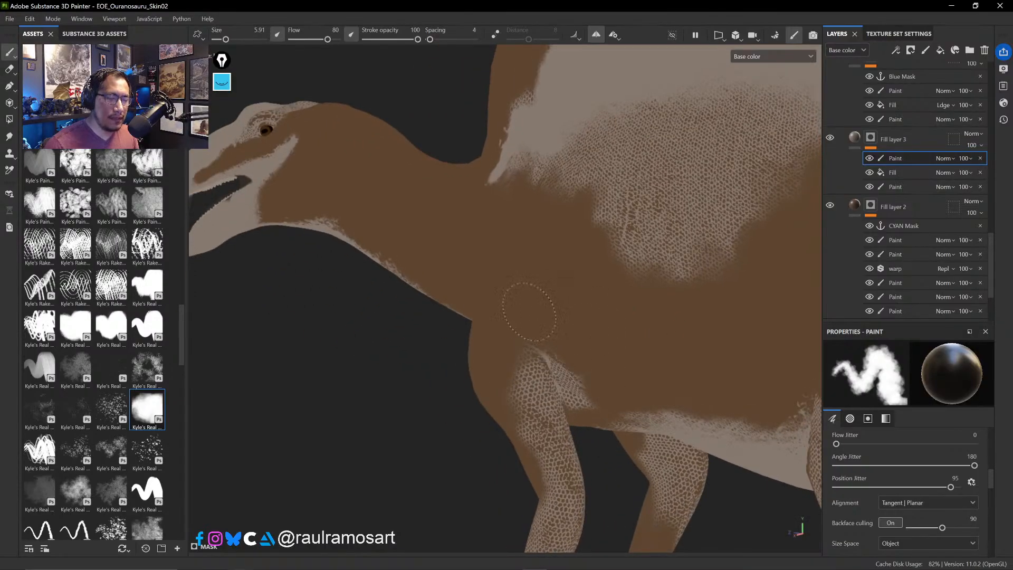
# - Enlarge the brush to size 8.27 and paint out the scale patch along the flank below the sail
pyautogui.keyDown('alt'); pyautogui.keyDown('shift'); pyautogui.moveTo(640, 284); pyautogui.dragTo(651, 277); pyautogui.keyUp('shift'); pyautogui.keyUp('alt')
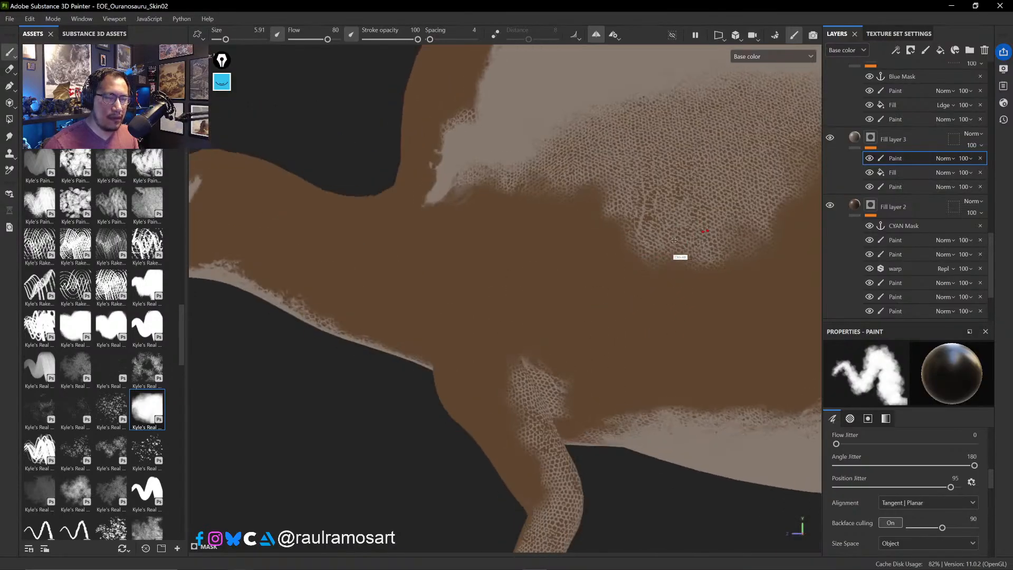
pyautogui.keyDown('ctrl'); pyautogui.keyDown('alt'); pyautogui.moveTo(674, 240); pyautogui.dragTo(519, 285); pyautogui.keyUp('alt'); pyautogui.keyUp('ctrl')
pyautogui.keyDown('ctrl'); pyautogui.moveTo(520, 285); pyautogui.dragTo(569, 300, button='right'); pyautogui.keyUp('ctrl')
pyautogui.moveTo(570, 295)
pyautogui.mouseDown()
pyautogui.moveTo(451, 311)
pyautogui.moveTo(430, 255)
pyautogui.moveTo(401, 262)
pyautogui.moveTo(475, 233)
pyautogui.moveTo(565, 238)
pyautogui.moveTo(509, 226)
pyautogui.moveTo(607, 219)
pyautogui.moveTo(500, 230)
pyautogui.mouseUp()
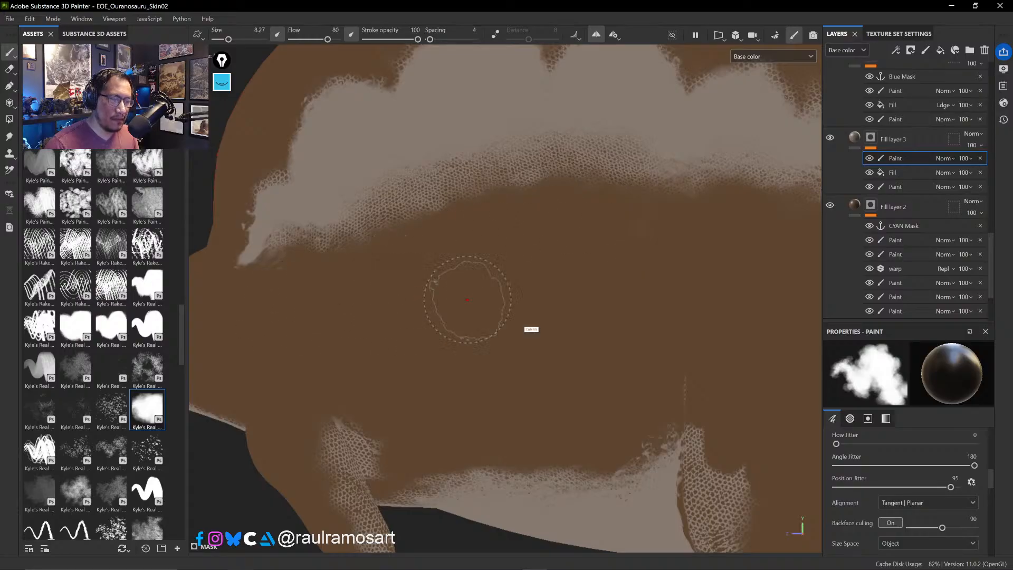
# - Reduce the brush to size 5.4 and paint out the scales on the hip and thigh in Fill layer 3's mask
pyautogui.keyDown('ctrl'); pyautogui.keyDown('alt'); pyautogui.moveTo(627, 317); pyautogui.dragTo(354, 196); pyautogui.keyUp('alt'); pyautogui.keyUp('ctrl')
pyautogui.keyDown('ctrl'); pyautogui.moveTo(431, 293); pyautogui.dragTo(407, 293, button='right'); pyautogui.keyUp('ctrl')
pyautogui.moveTo(421, 276)
pyautogui.mouseDown()
pyautogui.moveTo(446, 419)
pyautogui.moveTo(459, 396)
pyautogui.moveTo(464, 438)
pyautogui.mouseUp()
pyautogui.keyDown('alt'); pyautogui.moveTo(486, 402); pyautogui.dragTo(568, 371); pyautogui.keyUp('alt')
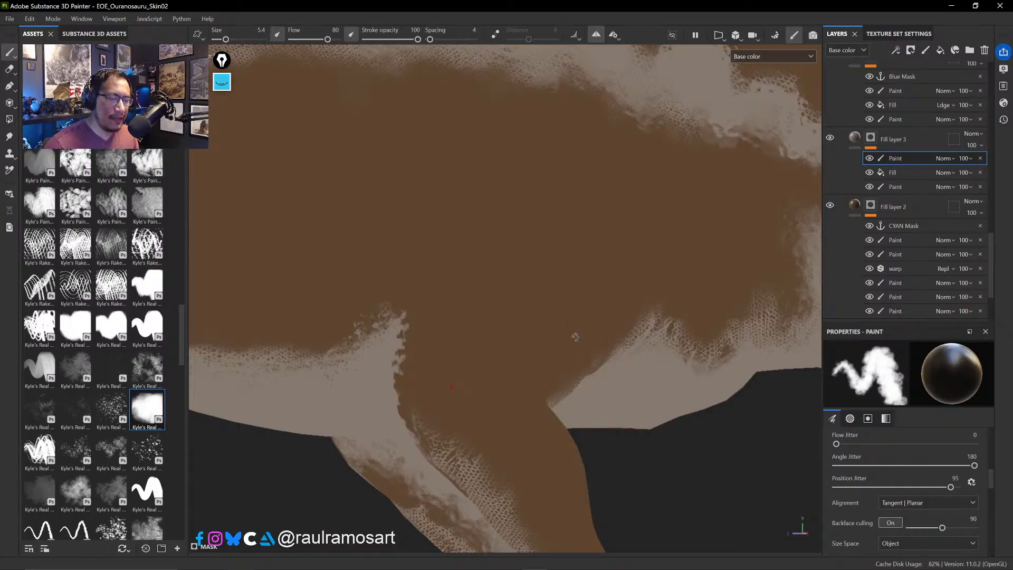
# - Paint out the scales on the hind leg from the knee down the shin to just above the foot
pyautogui.keyDown('alt'); pyautogui.moveTo(575, 337); pyautogui.dragTo(599, 338); pyautogui.keyUp('alt')
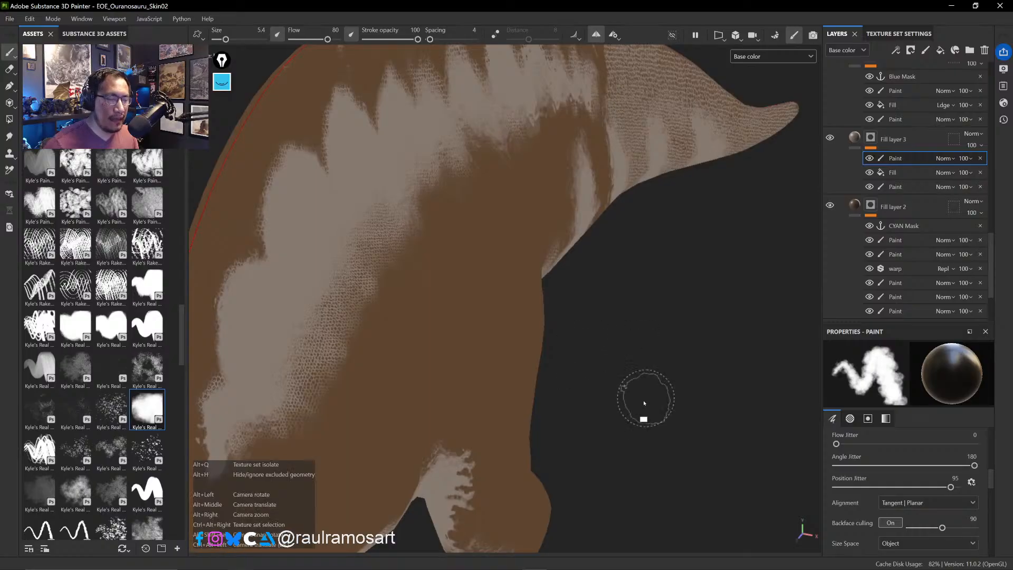
pyautogui.keyDown('ctrl'); pyautogui.keyDown('alt'); pyautogui.moveTo(642, 414); pyautogui.dragTo(680, 225); pyautogui.keyUp('alt'); pyautogui.keyUp('ctrl')
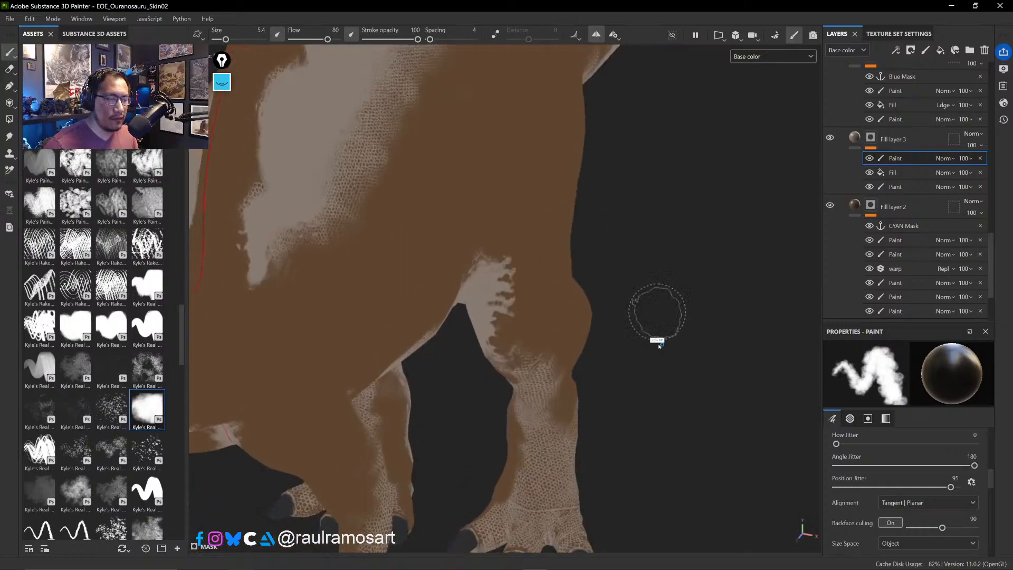
pyautogui.moveTo(663, 353)
pyautogui.keyDown('alt'); pyautogui.mouseDown()
pyautogui.moveTo(667, 281)
pyautogui.moveTo(654, 222)
pyautogui.mouseUp(); pyautogui.keyUp('alt')
pyautogui.moveTo(539, 177); pyautogui.dragTo(524, 173)
pyautogui.moveTo(528, 127)
pyautogui.mouseDown()
pyautogui.moveTo(552, 195)
pyautogui.moveTo(545, 229)
pyautogui.moveTo(615, 229)
pyautogui.moveTo(615, 287)
pyautogui.moveTo(579, 265)
pyautogui.mouseUp()
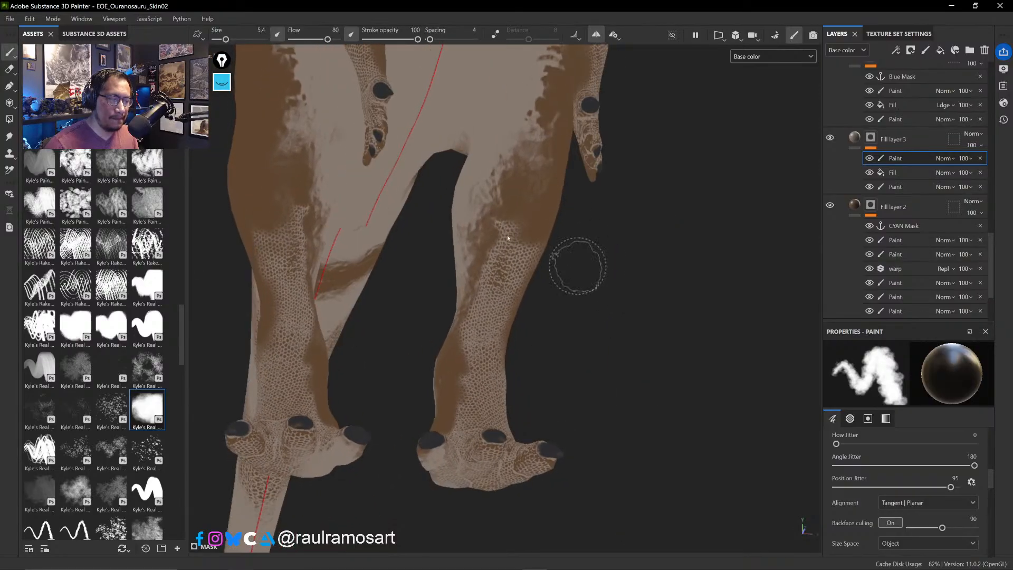
pyautogui.moveTo(510, 227); pyautogui.dragTo(474, 372)
pyautogui.moveTo(583, 355)
pyautogui.keyDown('alt'); pyautogui.mouseDown()
pyautogui.moveTo(538, 362)
pyautogui.moveTo(535, 280)
pyautogui.moveTo(545, 328)
pyautogui.mouseUp(); pyautogui.keyUp('alt')
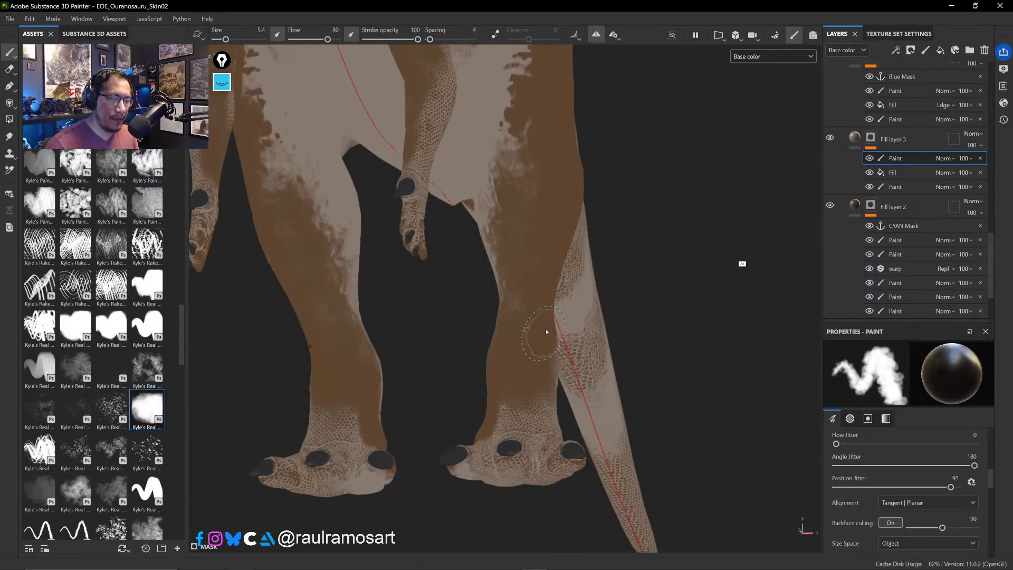
# - Paint out the scales on the top of the hind foot and toes, reducing the brush to size 3.31
pyautogui.moveTo(742, 264)
pyautogui.keyDown('alt'); pyautogui.mouseDown()
pyautogui.moveTo(638, 327)
pyautogui.moveTo(622, 313)
pyautogui.mouseUp(); pyautogui.keyUp('alt')
pyautogui.moveTo(676, 332)
pyautogui.mouseDown()
pyautogui.moveTo(666, 390)
pyautogui.moveTo(676, 391)
pyautogui.moveTo(652, 404)
pyautogui.moveTo(686, 439)
pyautogui.moveTo(589, 291)
pyautogui.moveTo(554, 319)
pyautogui.mouseUp()
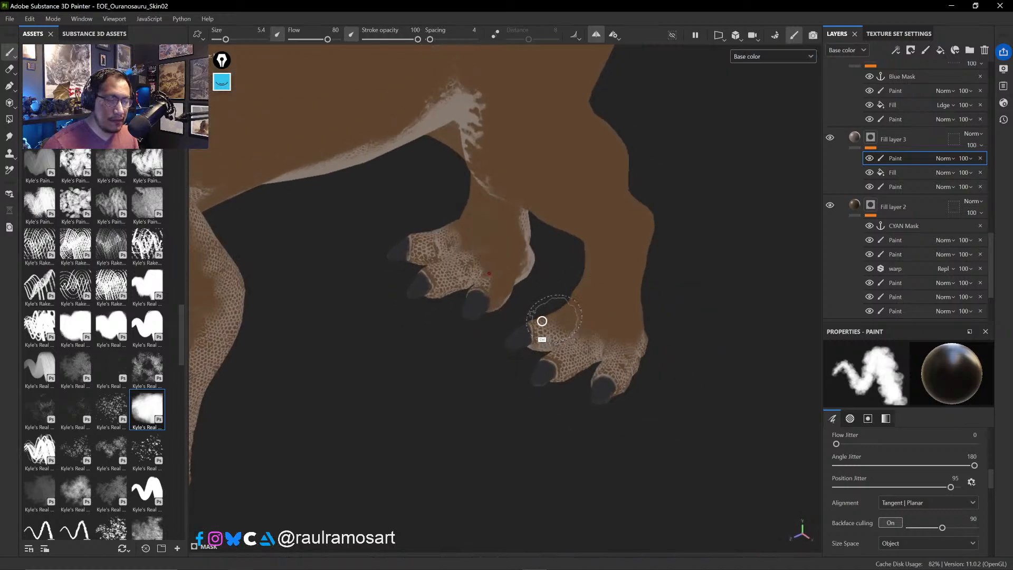
pyautogui.keyDown('ctrl'); pyautogui.moveTo(546, 319); pyautogui.dragTo(531, 320, button='right'); pyautogui.keyUp('ctrl')
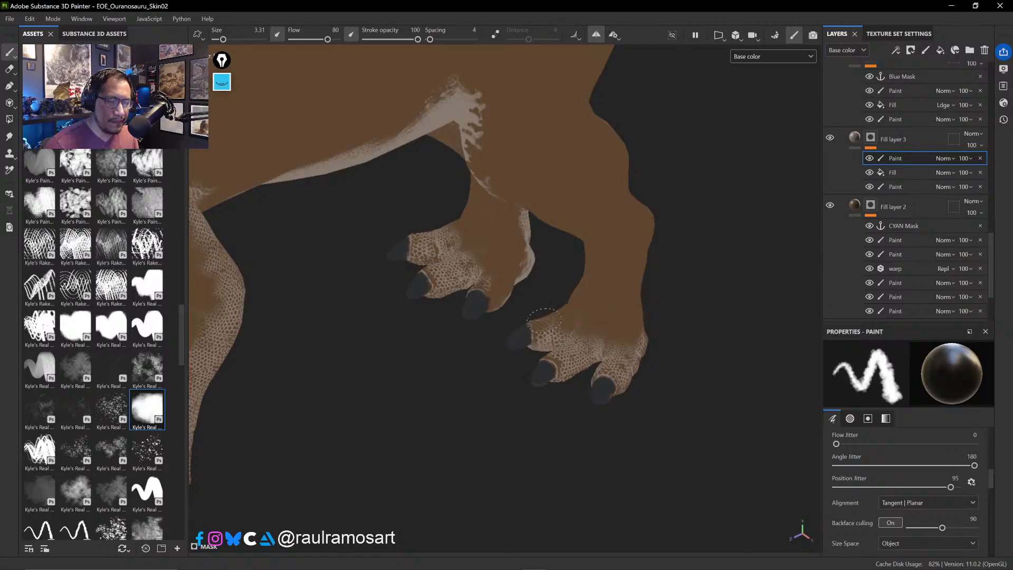
pyautogui.moveTo(579, 325)
pyautogui.mouseDown()
pyautogui.moveTo(554, 359)
pyautogui.moveTo(596, 334)
pyautogui.moveTo(630, 353)
pyautogui.moveTo(610, 370)
pyautogui.mouseUp()
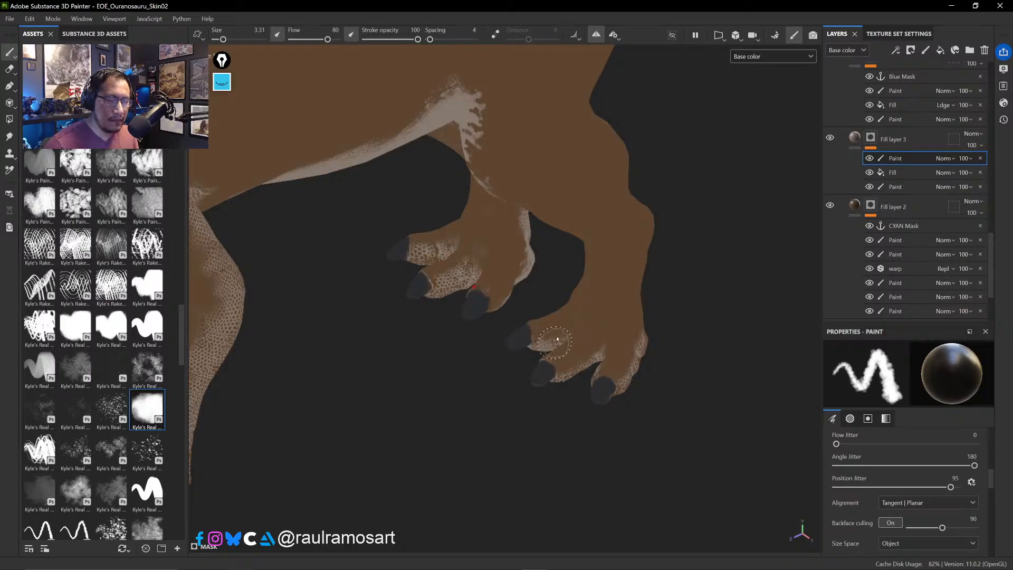
pyautogui.moveTo(556, 339); pyautogui.dragTo(542, 340)
pyautogui.moveTo(573, 279)
pyautogui.mouseDown()
pyautogui.moveTo(482, 244)
pyautogui.moveTo(444, 273)
pyautogui.mouseUp()
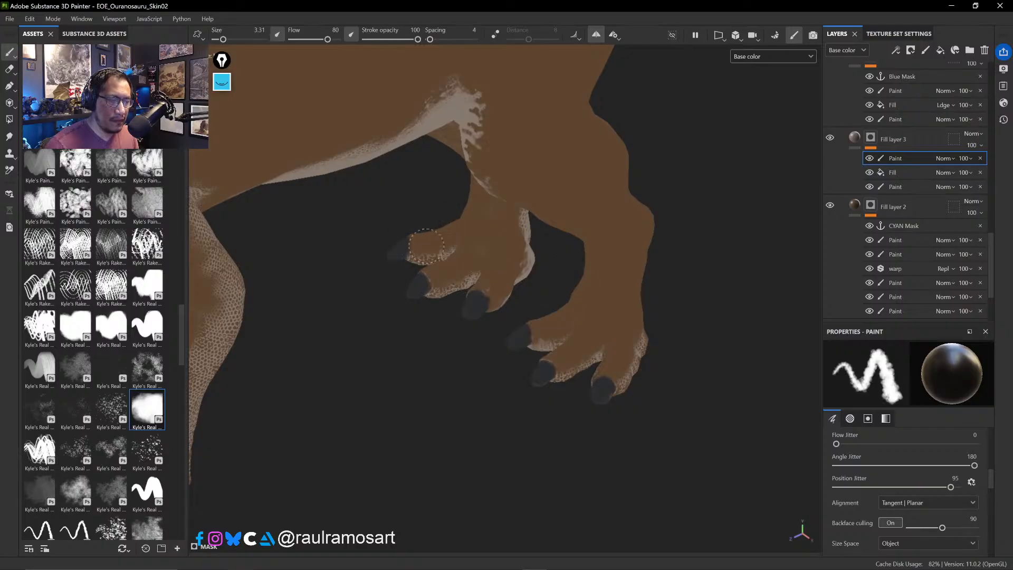
# - Set the brush to size 7.83 and paint grey over the brown patch on the underside behind the hind leg
pyautogui.moveTo(784, 264)
pyautogui.keyDown('alt'); pyautogui.mouseDown()
pyautogui.moveTo(696, 242)
pyautogui.moveTo(668, 213)
pyautogui.moveTo(618, 340)
pyautogui.moveTo(565, 363)
pyautogui.mouseUp(); pyautogui.keyUp('alt')
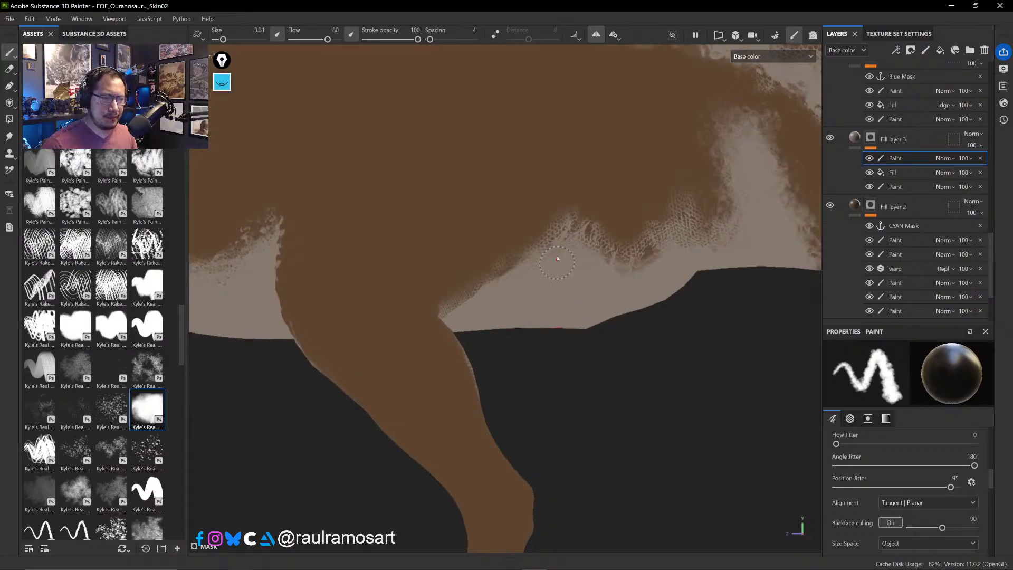
pyautogui.keyDown('ctrl'); pyautogui.moveTo(559, 256); pyautogui.dragTo(580, 255, button='right'); pyautogui.keyUp('ctrl')
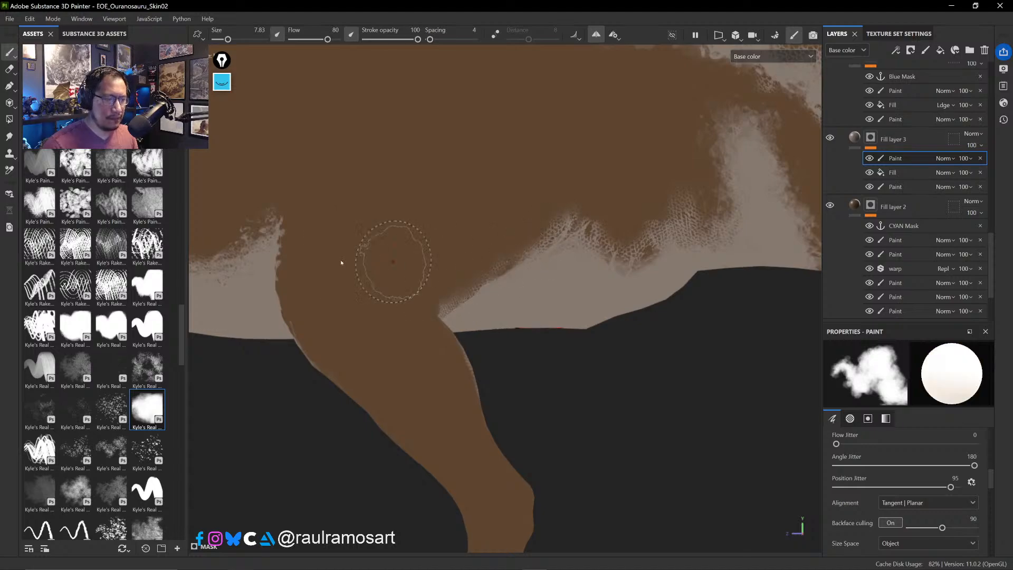
pyautogui.click(10, 69)
pyautogui.keyDown('ctrl'); pyautogui.moveTo(553, 257); pyautogui.dragTo(561, 256, button='right'); pyautogui.keyUp('ctrl')
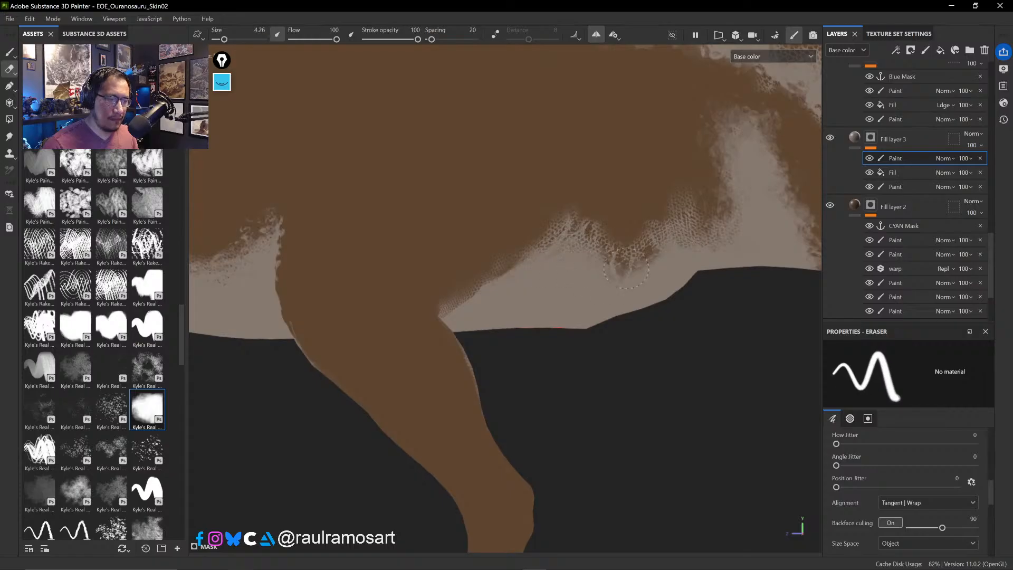
pyautogui.click(10, 51)
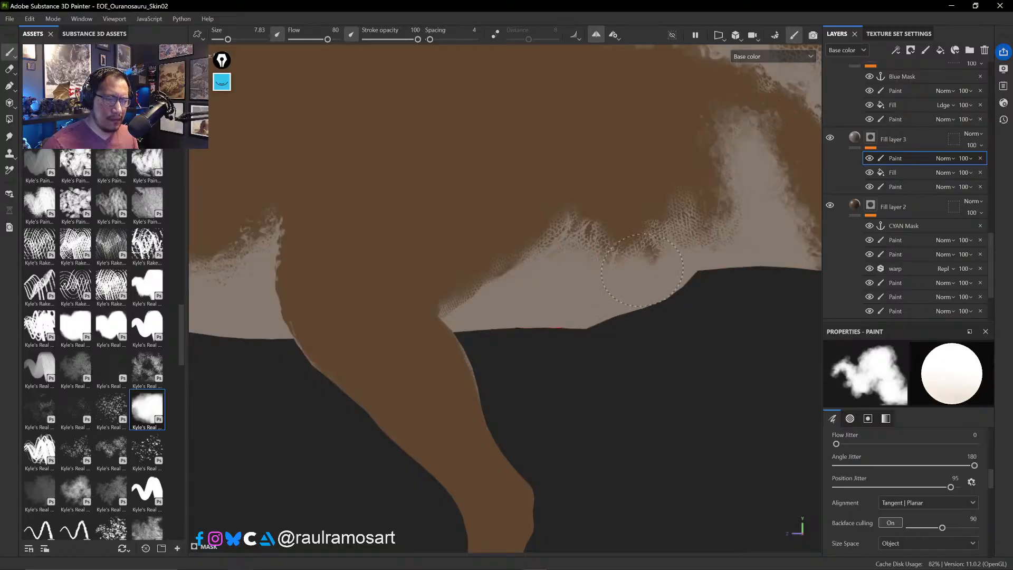
pyautogui.moveTo(642, 270); pyautogui.dragTo(658, 258)
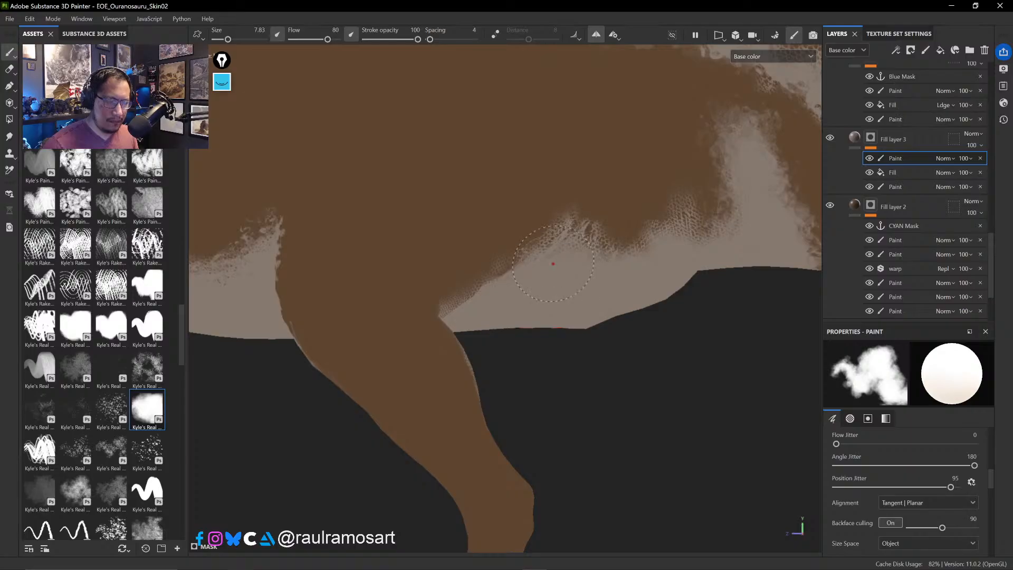
# - Paint grey over the scales on the inner hind leg from the thigh down to the ankle and inner foot
pyautogui.moveTo(583, 335)
pyautogui.keyDown('alt'); pyautogui.mouseDown()
pyautogui.moveTo(519, 310)
pyautogui.moveTo(496, 264)
pyautogui.mouseUp(); pyautogui.keyUp('alt')
pyautogui.moveTo(452, 295)
pyautogui.mouseDown()
pyautogui.moveTo(458, 262)
pyautogui.moveTo(488, 244)
pyautogui.moveTo(459, 258)
pyautogui.mouseUp()
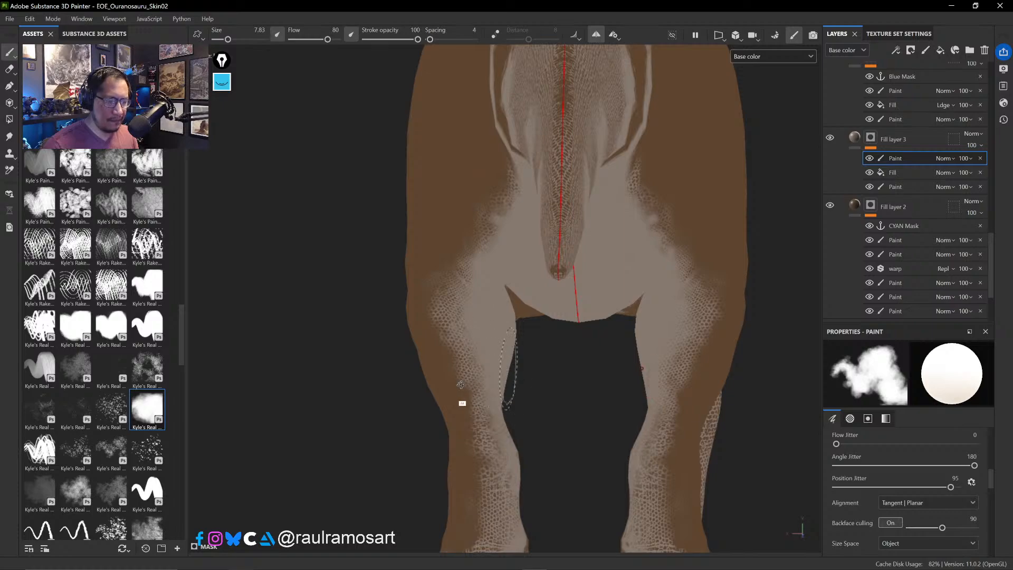
pyautogui.moveTo(461, 385)
pyautogui.keyDown('alt'); pyautogui.mouseDown()
pyautogui.moveTo(450, 393)
pyautogui.moveTo(467, 367)
pyautogui.mouseUp(); pyautogui.keyUp('alt')
pyautogui.keyDown('alt'); pyautogui.moveTo(438, 410); pyautogui.dragTo(474, 291, button='middle'); pyautogui.keyUp('alt')
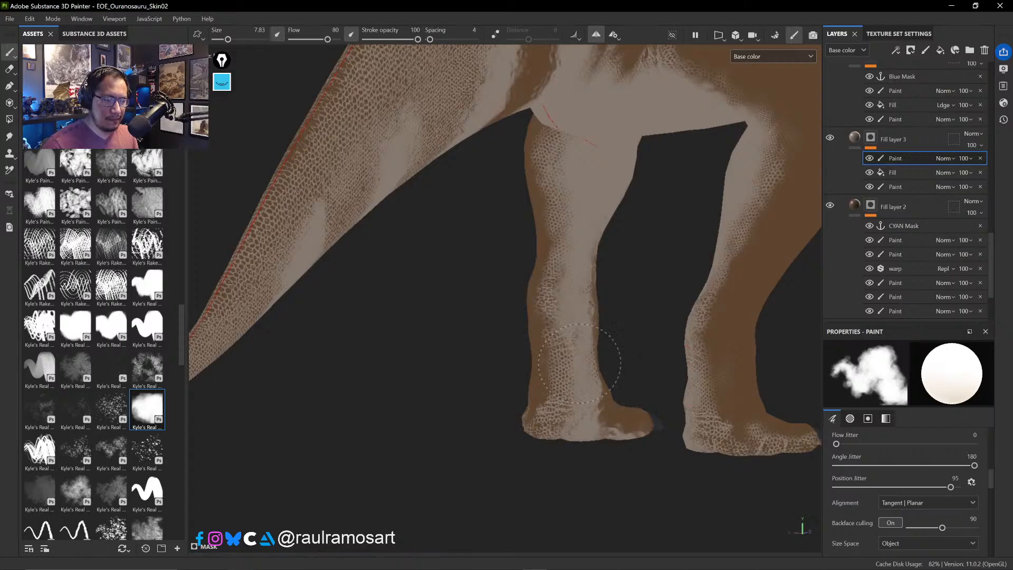
pyautogui.moveTo(580, 363); pyautogui.dragTo(580, 374)
pyautogui.moveTo(556, 424)
pyautogui.mouseDown()
pyautogui.moveTo(581, 417)
pyautogui.moveTo(591, 441)
pyautogui.moveTo(599, 414)
pyautogui.mouseUp()
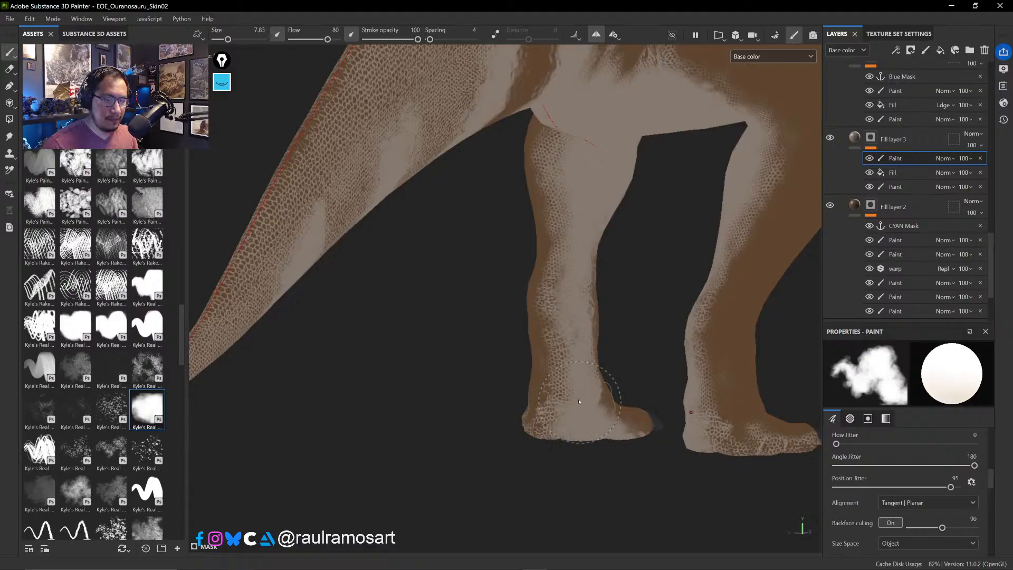
# - Paint grey along the inner edge of the shin, ankle and calf in Fill layer 3's mask
pyautogui.moveTo(615, 395)
pyautogui.keyDown('alt'); pyautogui.mouseDown()
pyautogui.moveTo(583, 364)
pyautogui.moveTo(574, 399)
pyautogui.mouseUp(); pyautogui.keyUp('alt')
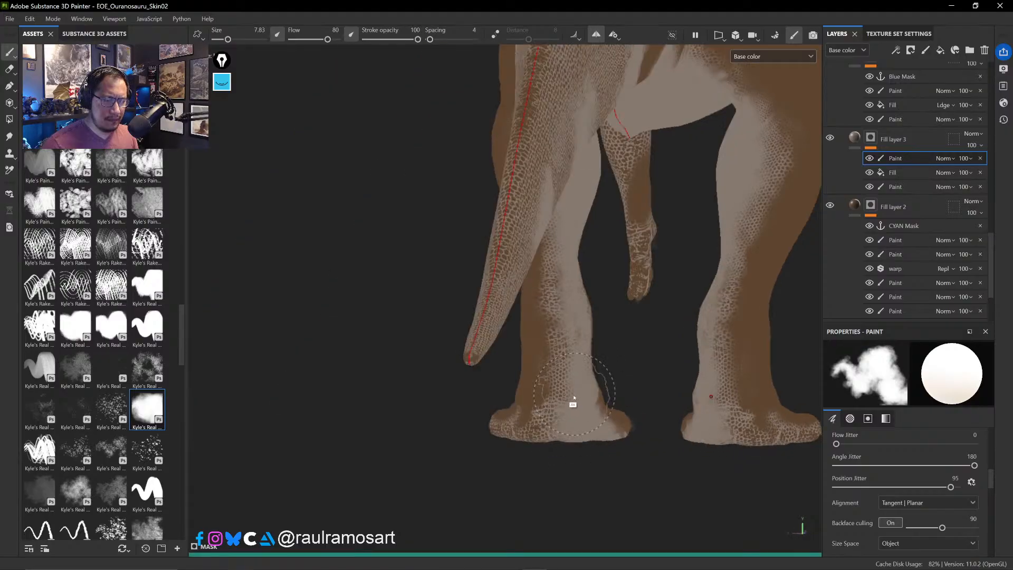
pyautogui.moveTo(610, 350)
pyautogui.keyDown('alt'); pyautogui.mouseDown()
pyautogui.moveTo(640, 343)
pyautogui.moveTo(546, 326)
pyautogui.mouseUp(); pyautogui.keyUp('alt')
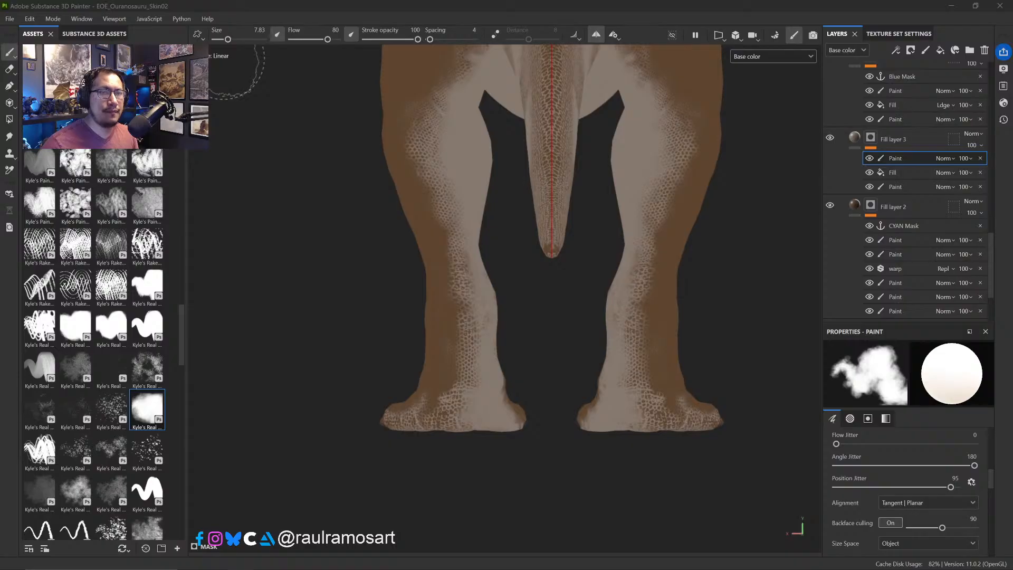
pyautogui.click(741, 271)
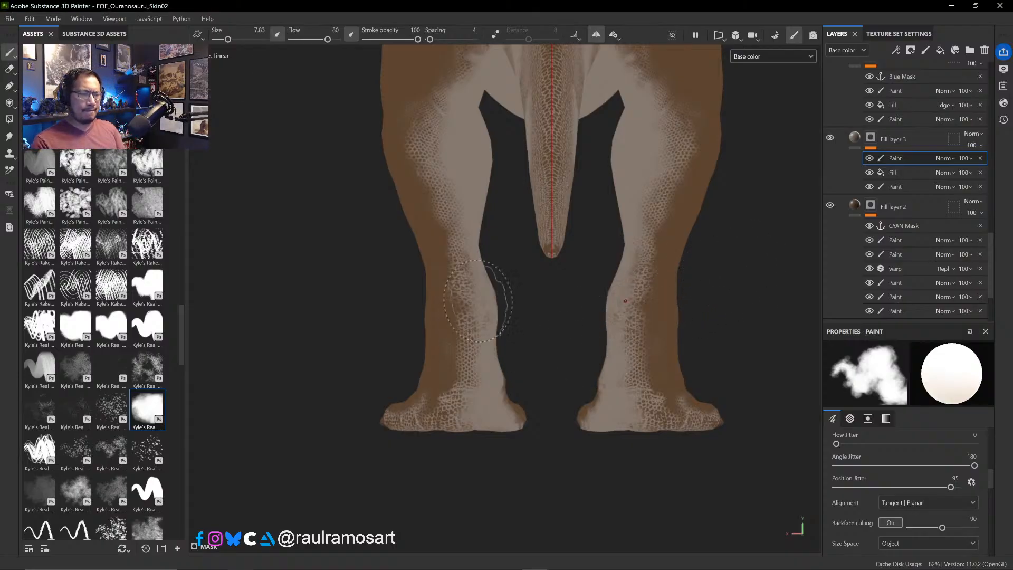
pyautogui.moveTo(475, 268)
pyautogui.mouseDown()
pyautogui.moveTo(502, 358)
pyautogui.moveTo(483, 389)
pyautogui.mouseUp()
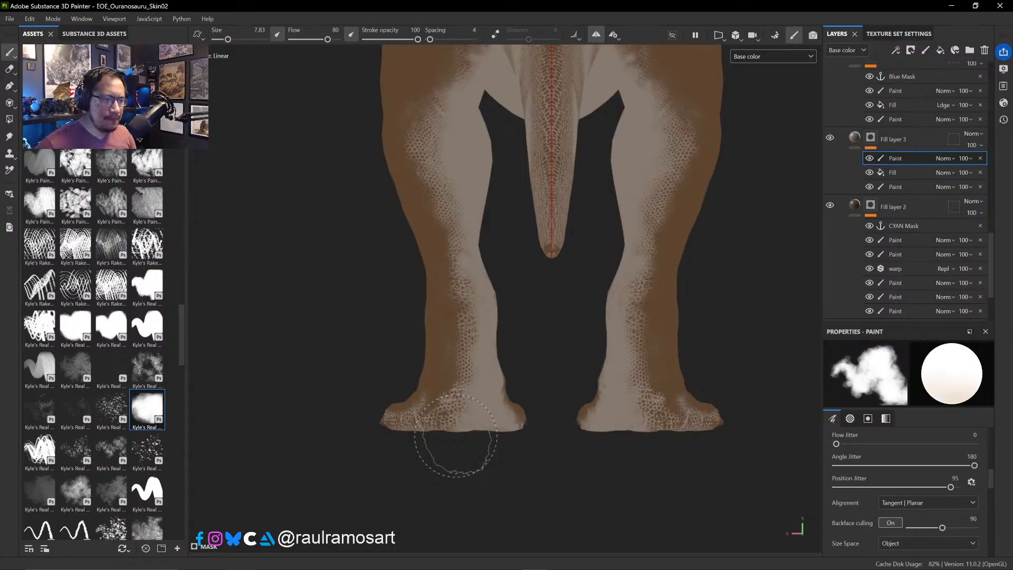
pyautogui.moveTo(459, 210); pyautogui.dragTo(451, 194)
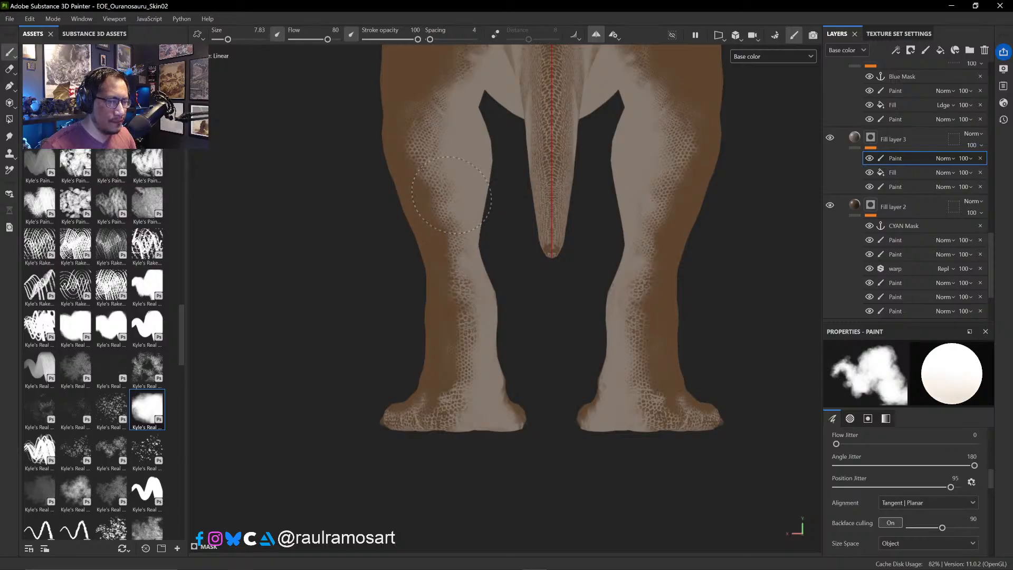
# - Enlarge the eraser to size 8.22 and erase some grey from the calf and the inner side of the hind foot
pyautogui.click(9, 69)
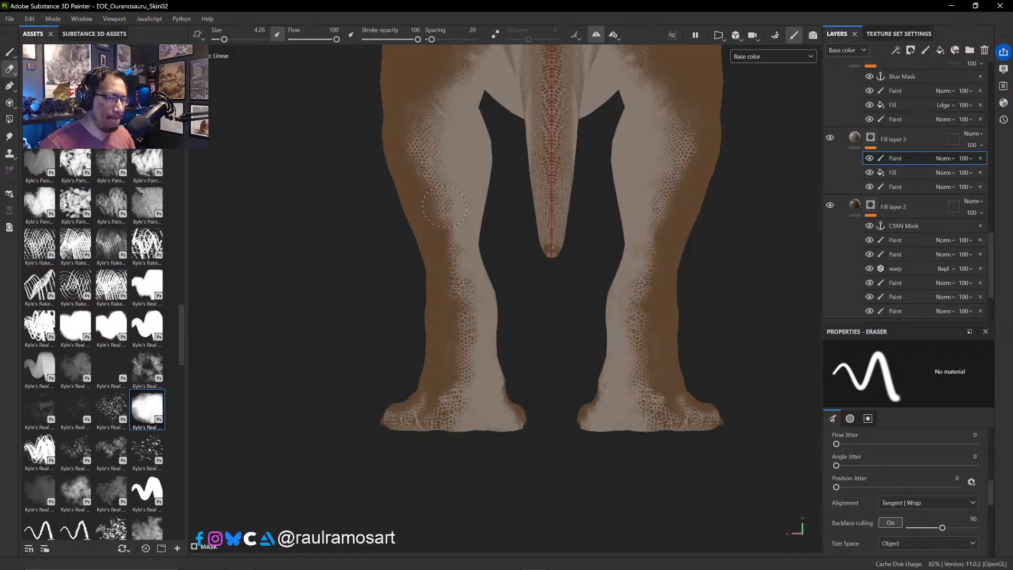
pyautogui.keyDown('ctrl'); pyautogui.moveTo(425, 209); pyautogui.dragTo(458, 210, button='right'); pyautogui.keyUp('ctrl')
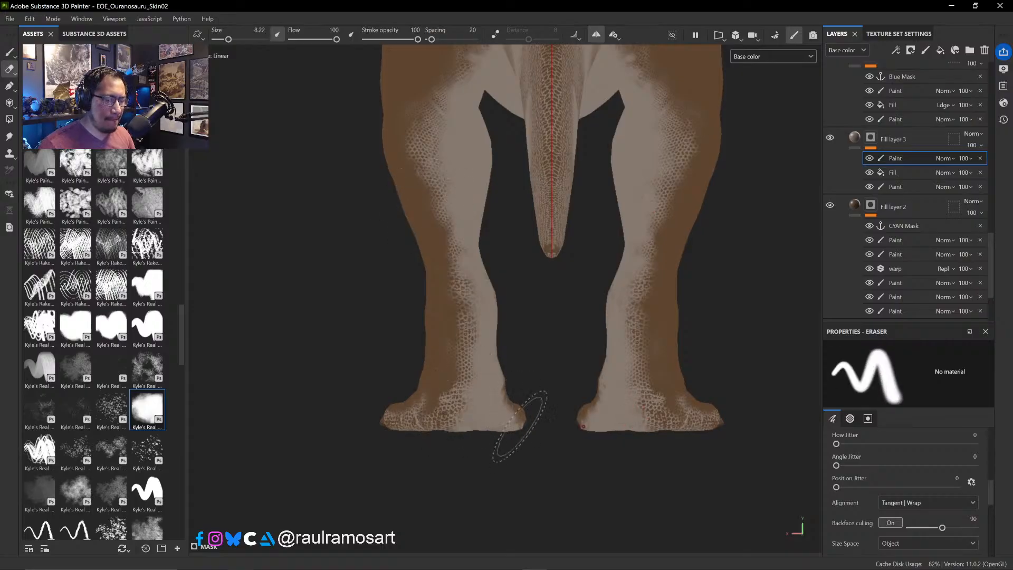
pyautogui.keyDown('alt'); pyautogui.moveTo(538, 445); pyautogui.dragTo(460, 475); pyautogui.keyUp('alt')
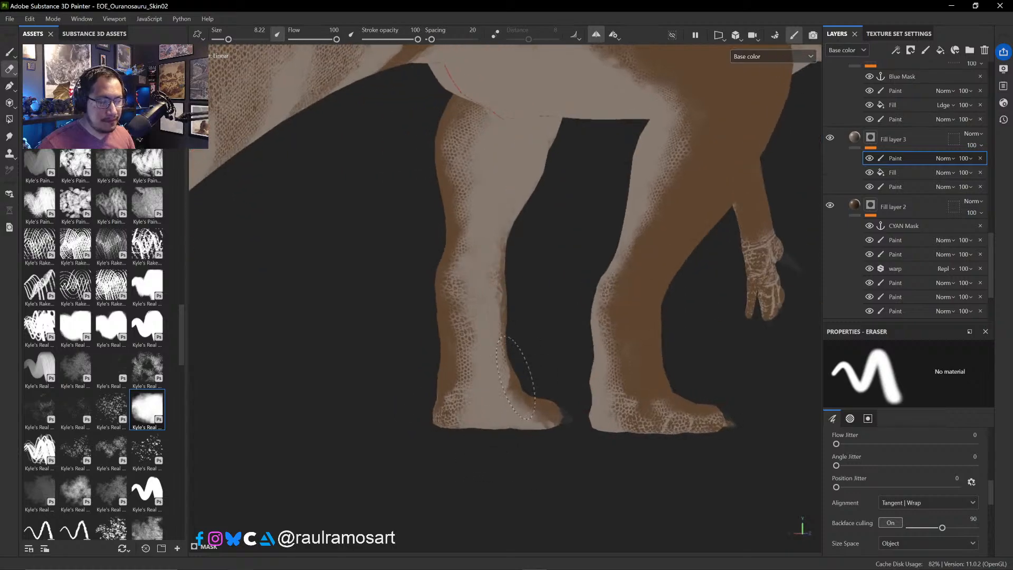
pyautogui.moveTo(511, 384); pyautogui.dragTo(514, 398)
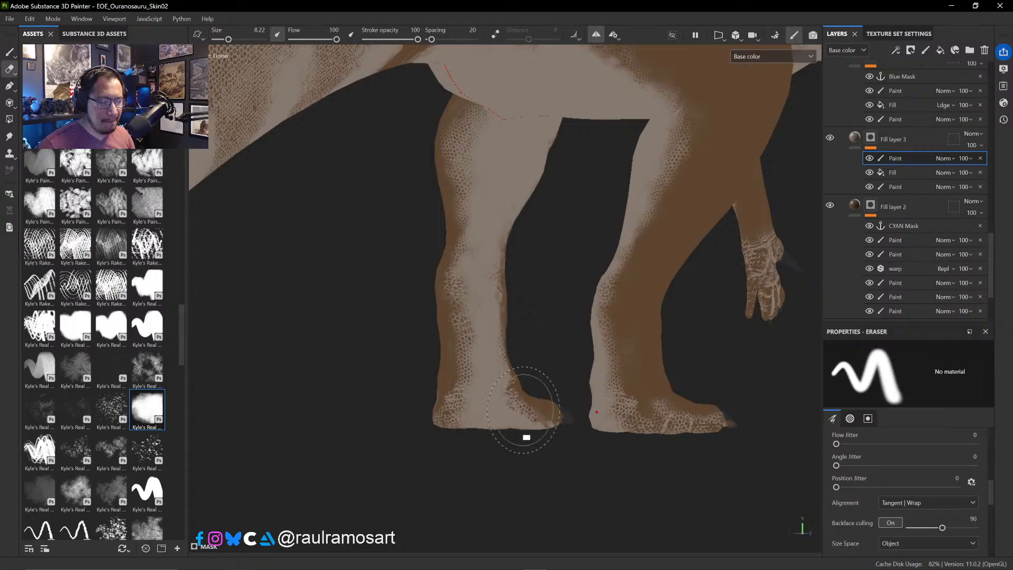
# - Reduce the brush to size 2.7 and paint out the scales on the inner hind foot and lower shin
pyautogui.keyDown('alt'); pyautogui.moveTo(522, 370); pyautogui.dragTo(314, 340); pyautogui.keyUp('alt')
pyautogui.click(9, 51)
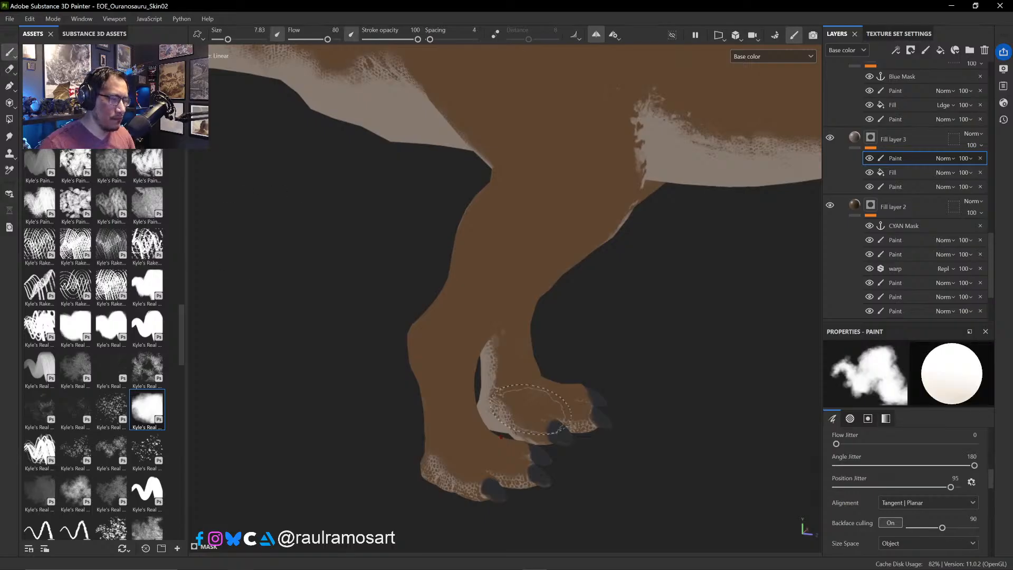
pyautogui.keyDown('ctrl'); pyautogui.moveTo(481, 400); pyautogui.dragTo(469, 400, button='right'); pyautogui.keyUp('ctrl')
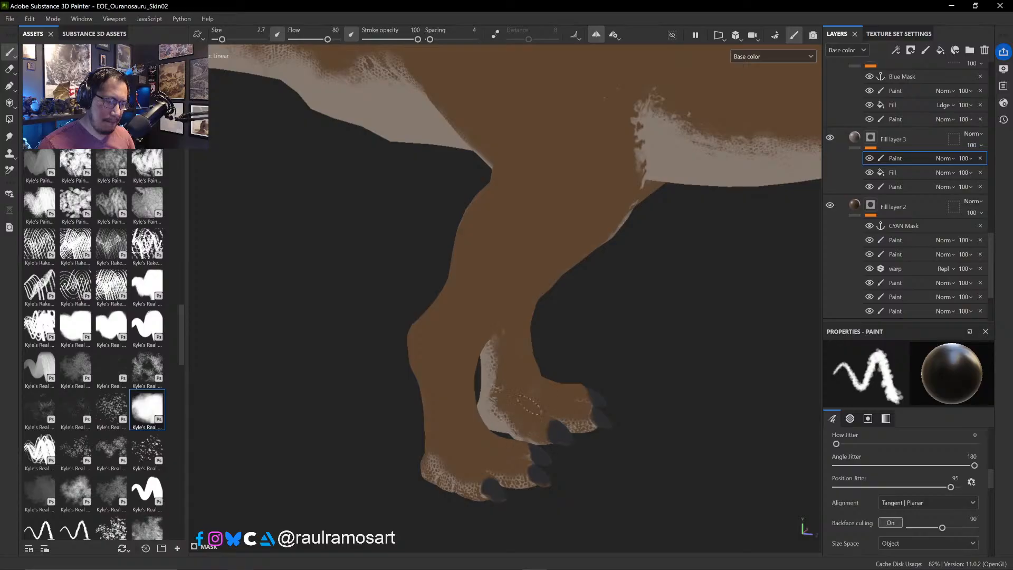
pyautogui.scroll(3, 624, 373)
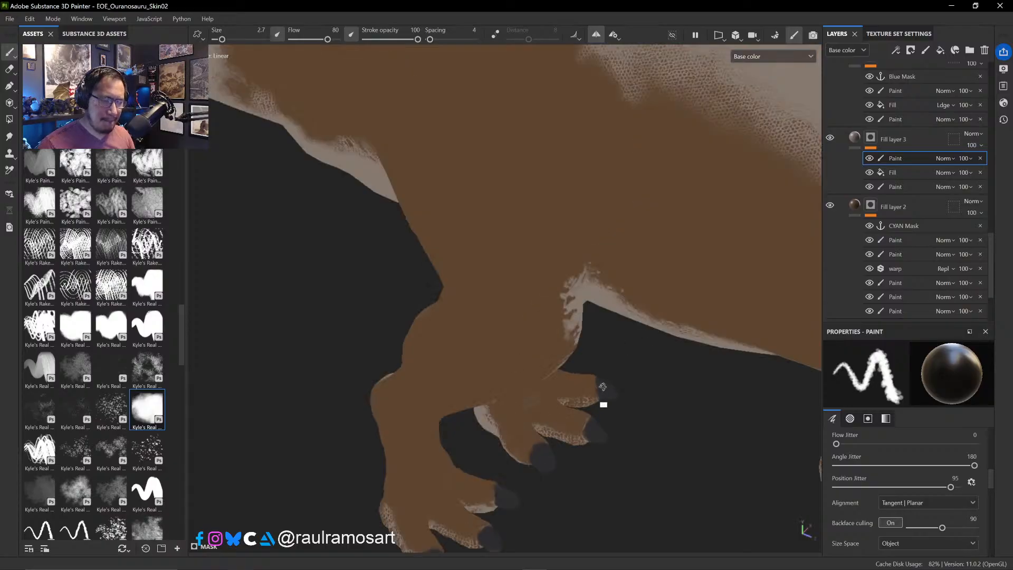
pyautogui.moveTo(568, 358)
pyautogui.keyDown('alt'); pyautogui.mouseDown()
pyautogui.moveTo(638, 391)
pyautogui.moveTo(584, 354)
pyautogui.mouseUp(); pyautogui.keyUp('alt')
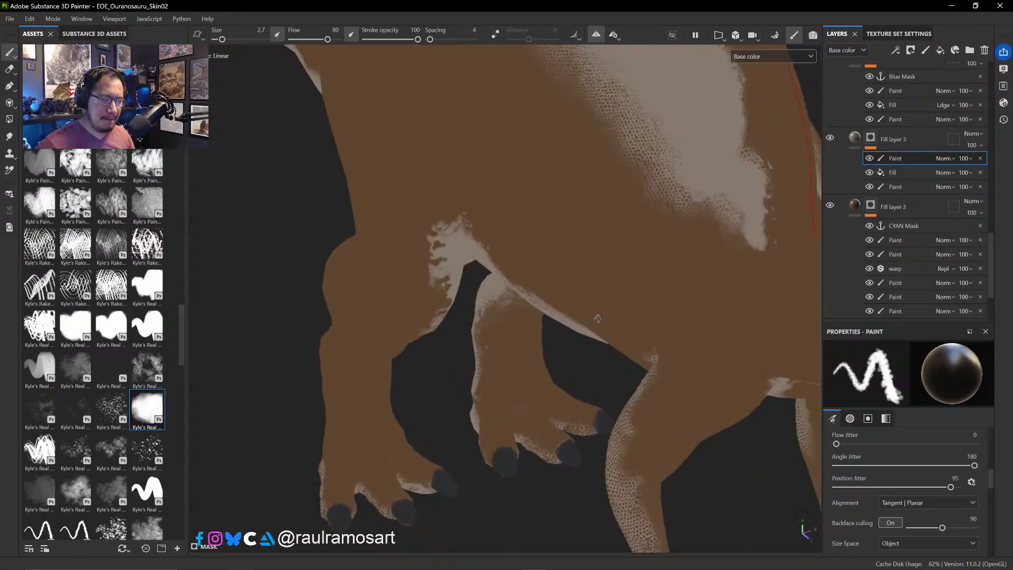
pyautogui.keyDown('alt'); pyautogui.moveTo(596, 319); pyautogui.dragTo(615, 289); pyautogui.keyUp('alt')
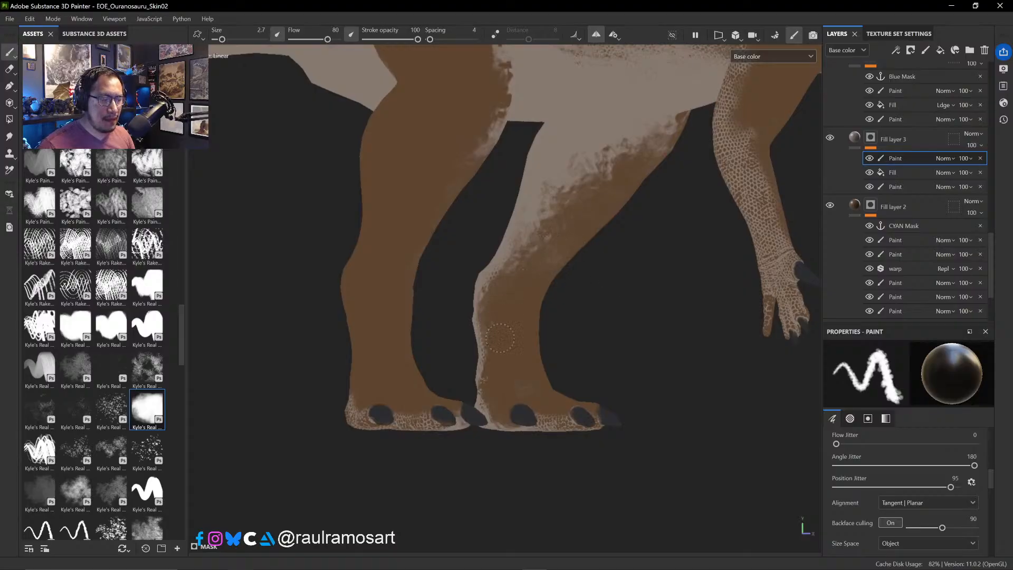
# - Enlarge the brush to size 5.13 and paint out the scales along the upper tail and between the grey tail stripes
pyautogui.keyDown('alt'); pyautogui.moveTo(597, 255); pyautogui.dragTo(491, 212); pyautogui.keyUp('alt')
pyautogui.keyDown('ctrl'); pyautogui.moveTo(551, 188); pyautogui.dragTo(557, 191, button='right'); pyautogui.keyUp('ctrl')
pyautogui.moveTo(547, 182)
pyautogui.mouseDown()
pyautogui.moveTo(545, 173)
pyautogui.moveTo(532, 180)
pyautogui.moveTo(496, 273)
pyautogui.moveTo(497, 232)
pyautogui.moveTo(517, 243)
pyautogui.moveTo(506, 283)
pyautogui.moveTo(528, 214)
pyautogui.moveTo(552, 191)
pyautogui.moveTo(502, 218)
pyautogui.moveTo(521, 175)
pyautogui.moveTo(316, 336)
pyautogui.moveTo(264, 349)
pyautogui.moveTo(345, 327)
pyautogui.mouseUp()
pyautogui.keyDown('ctrl'); pyautogui.moveTo(275, 351); pyautogui.dragTo(286, 351, button='right'); pyautogui.keyUp('ctrl')
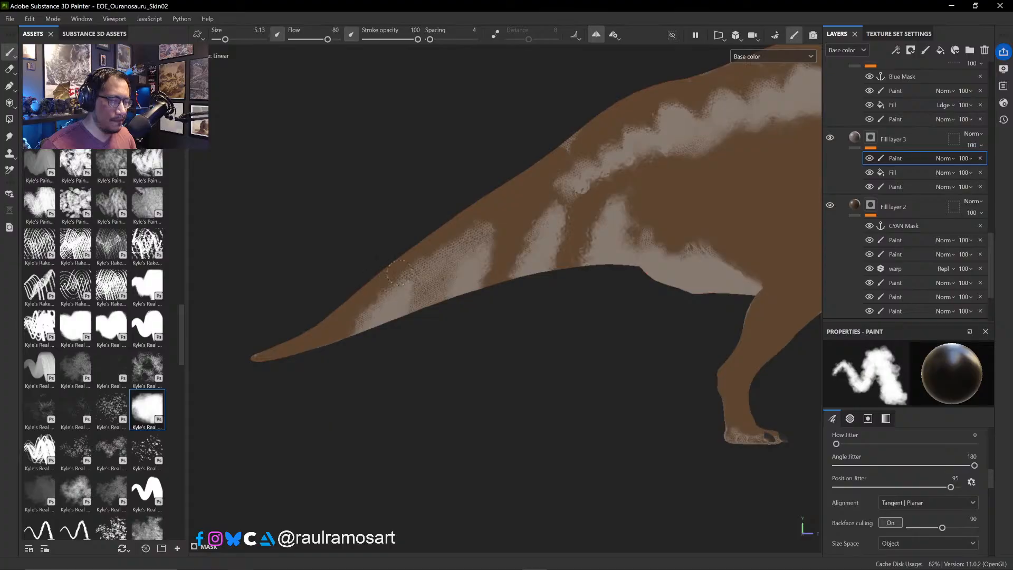
pyautogui.moveTo(427, 269)
pyautogui.mouseDown()
pyautogui.moveTo(428, 316)
pyautogui.moveTo(440, 270)
pyautogui.moveTo(490, 226)
pyautogui.mouseUp()
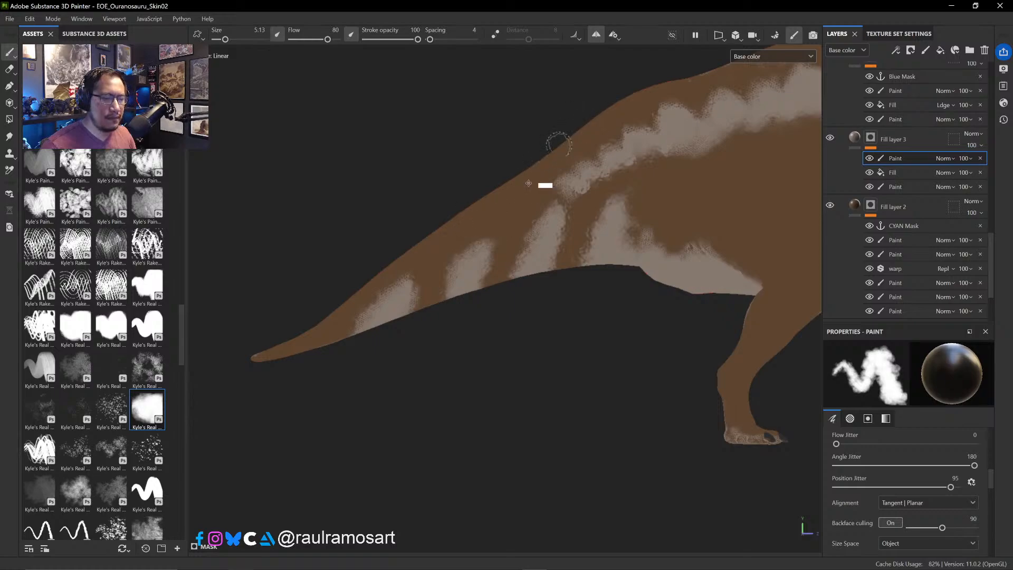
# - Check the back, sail and head pattern, and turn on the visibility of Fill layer 4, Fill layer 6 and Fill layer 10
pyautogui.scroll(3, 554, 159)
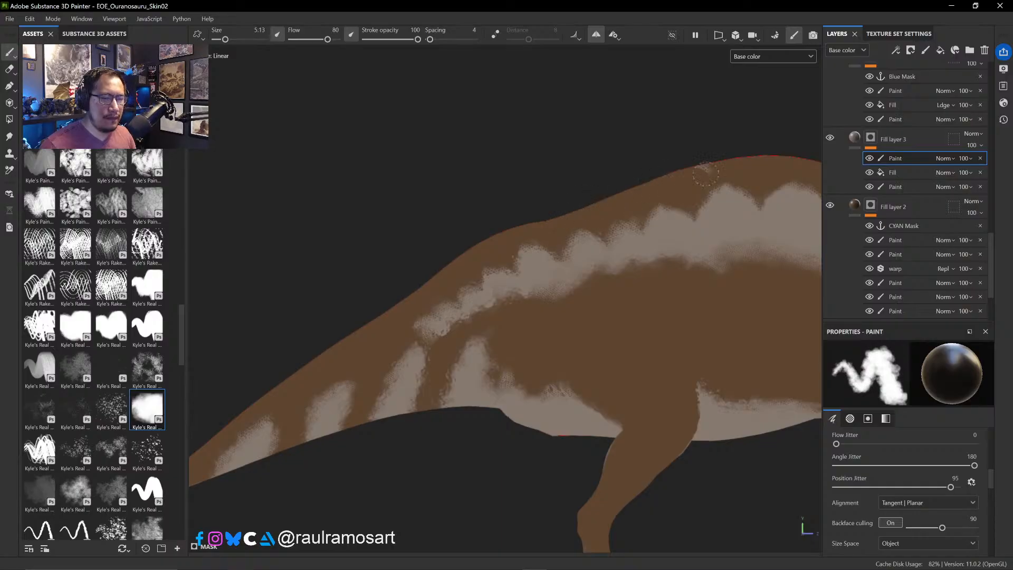
pyautogui.moveTo(701, 170)
pyautogui.keyDown('alt'); pyautogui.mouseDown()
pyautogui.moveTo(479, 219)
pyautogui.moveTo(576, 267)
pyautogui.moveTo(697, 349)
pyautogui.moveTo(461, 369)
pyautogui.mouseUp(); pyautogui.keyUp('alt')
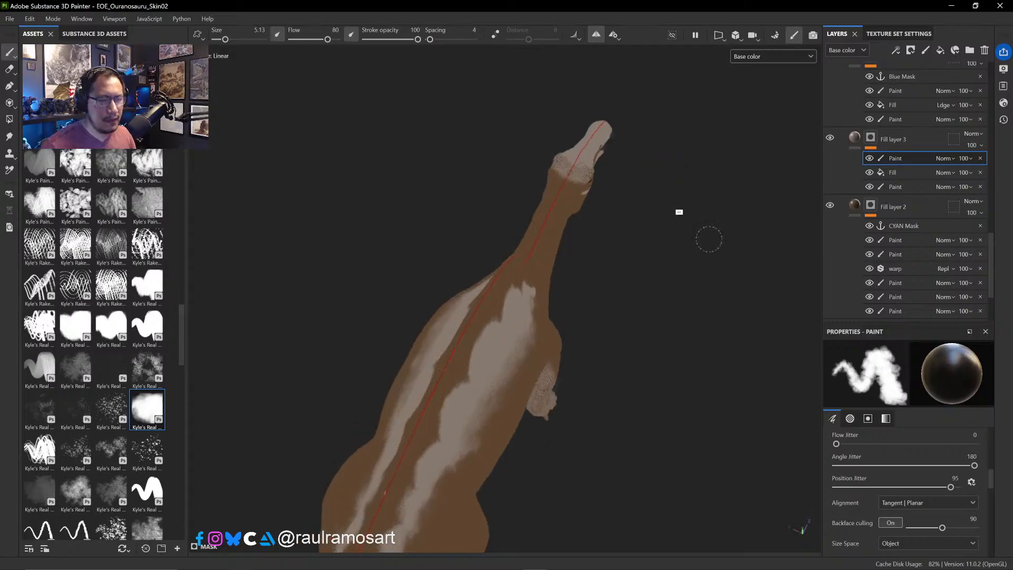
pyautogui.keyDown('alt'); pyautogui.moveTo(695, 300); pyautogui.dragTo(613, 199); pyautogui.keyUp('alt')
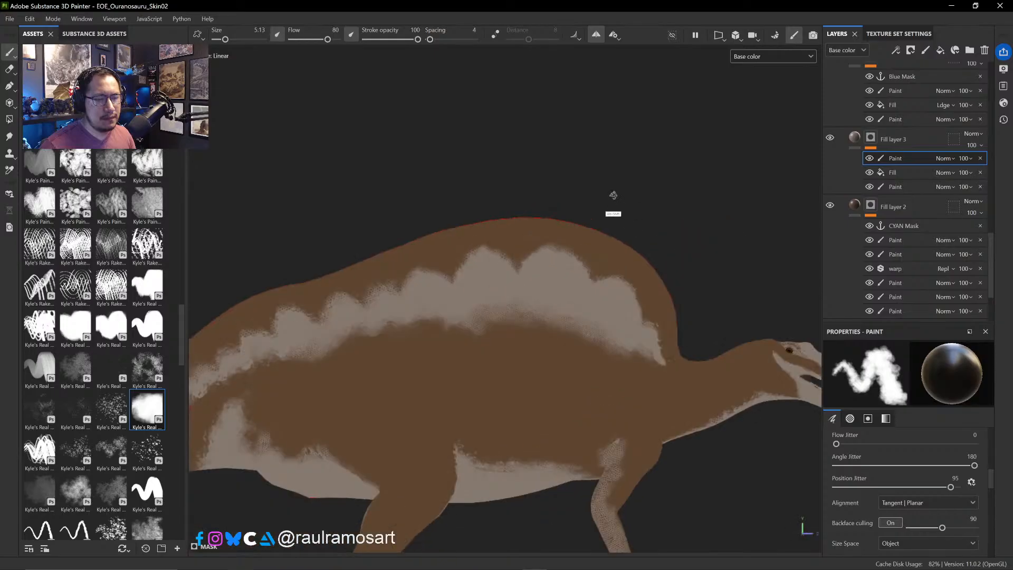
pyautogui.keyDown('alt'); pyautogui.moveTo(721, 197); pyautogui.dragTo(672, 199); pyautogui.keyUp('alt')
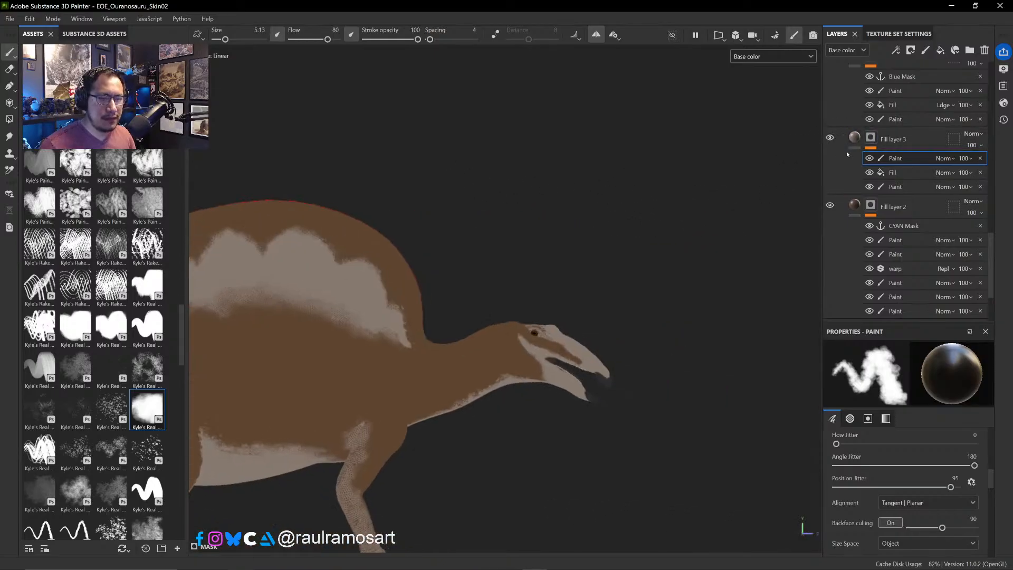
pyautogui.scroll(5, 897, 201)
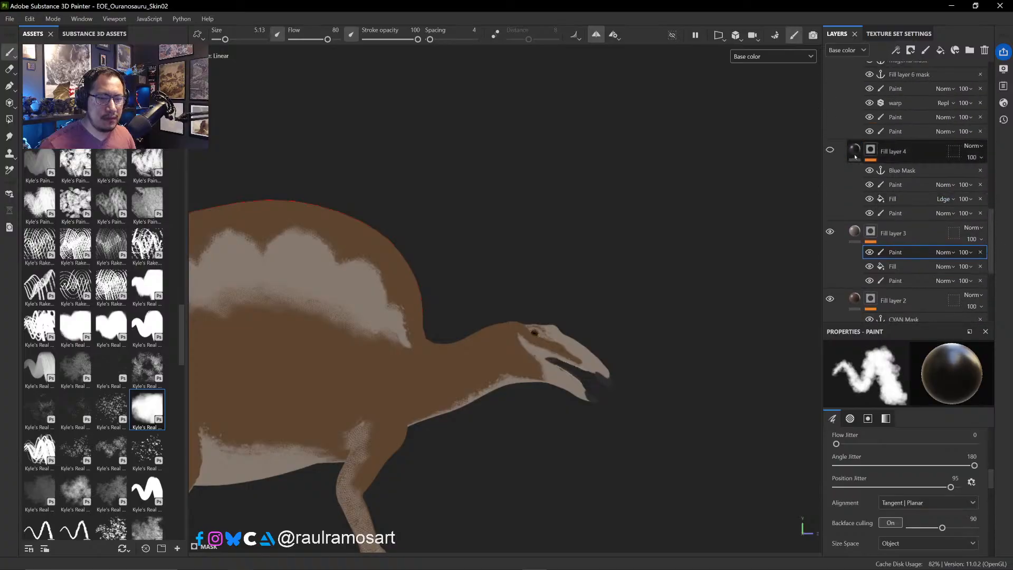
pyautogui.click(829, 151)
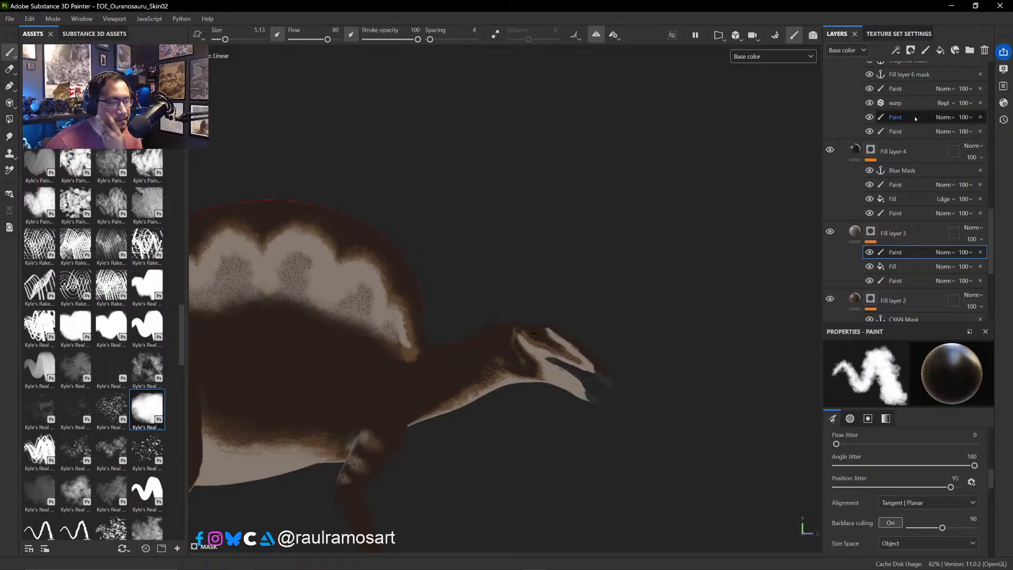
pyautogui.scroll(6, 989, 226)
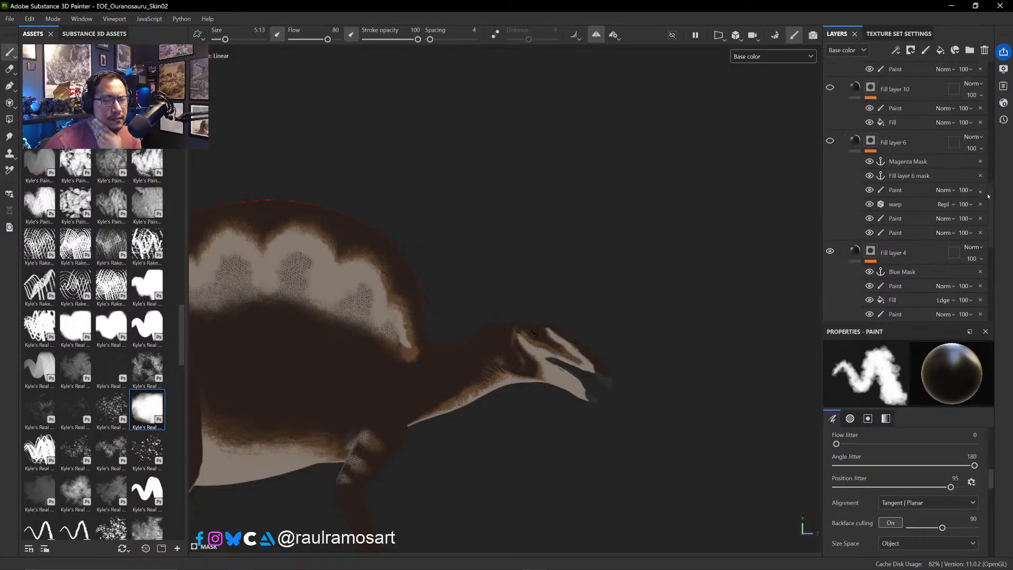
pyautogui.click(830, 165)
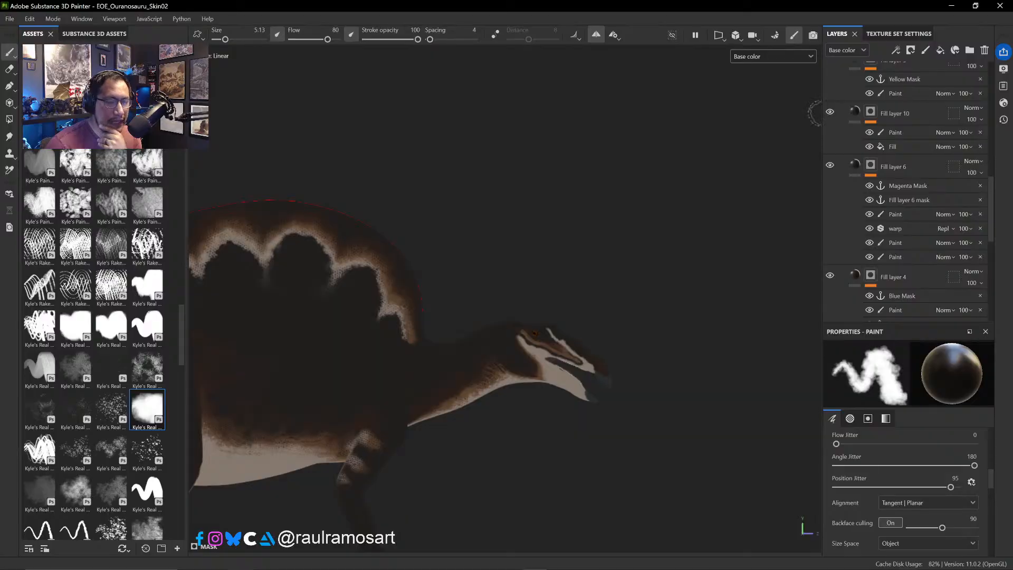
# - Add a layer folder above Fill layer 10 and move Fill layer 10 into it
pyautogui.click(918, 118)
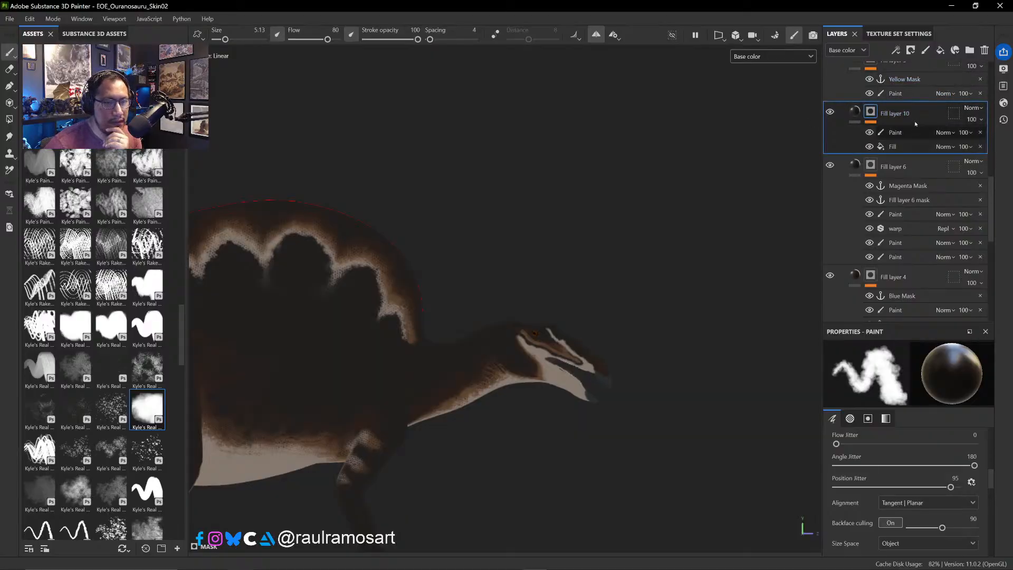
pyautogui.click(969, 52)
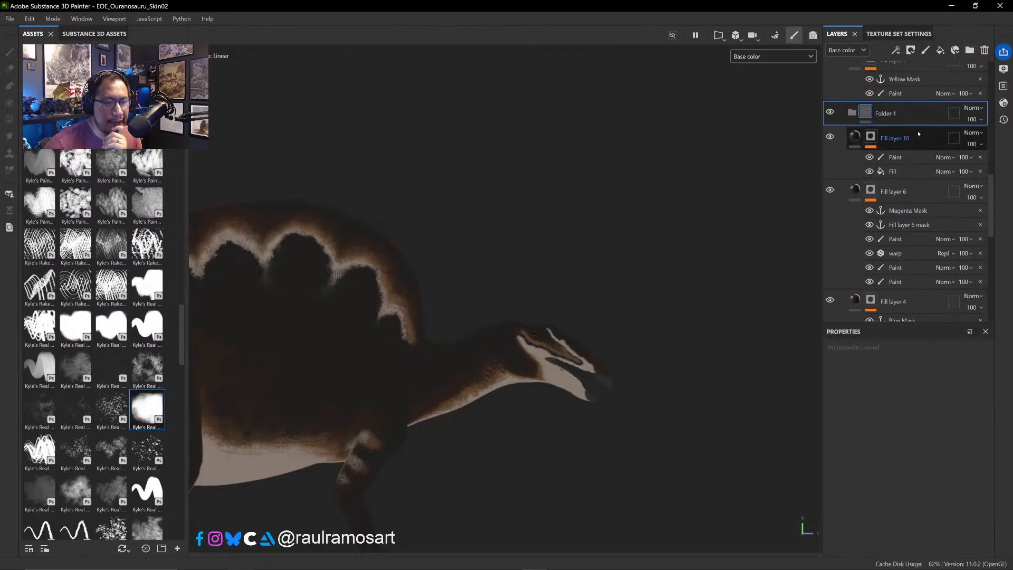
pyautogui.moveTo(918, 137); pyautogui.dragTo(916, 112)
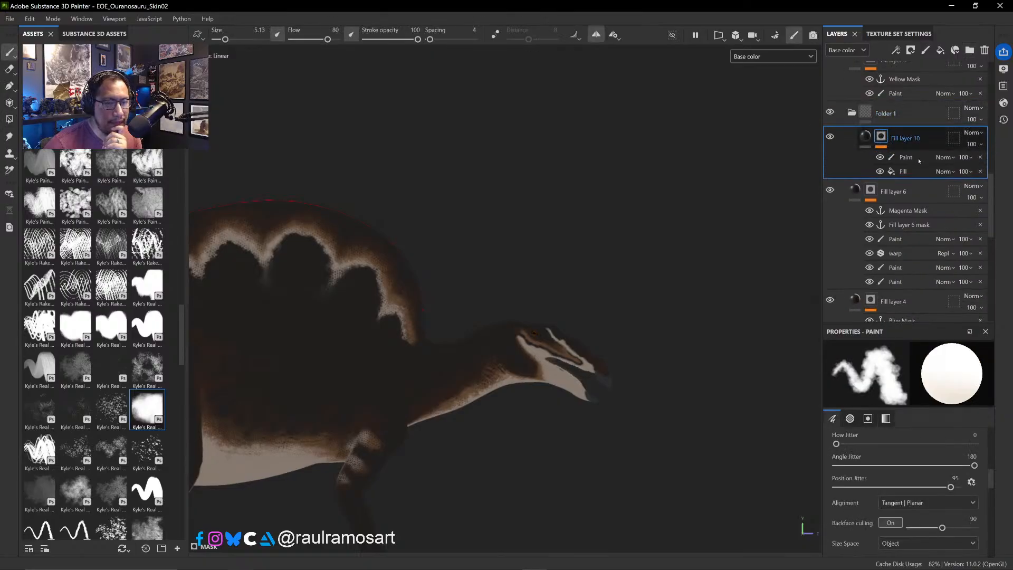
# - Move Fill layer 6 into Folder 1 beneath Fill layer 10, and check the folder's contents
pyautogui.click(921, 178)
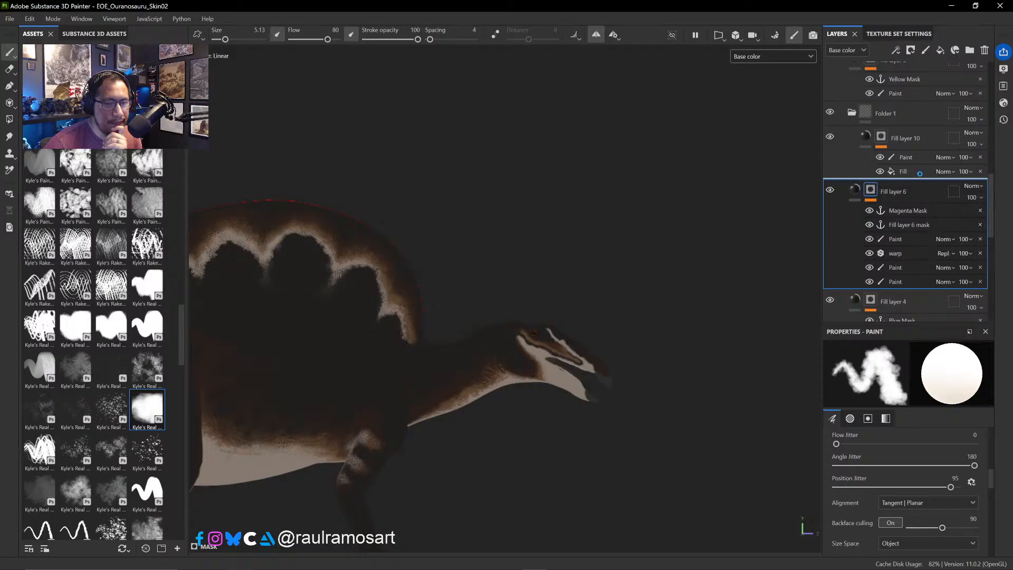
pyautogui.moveTo(919, 187); pyautogui.dragTo(881, 188)
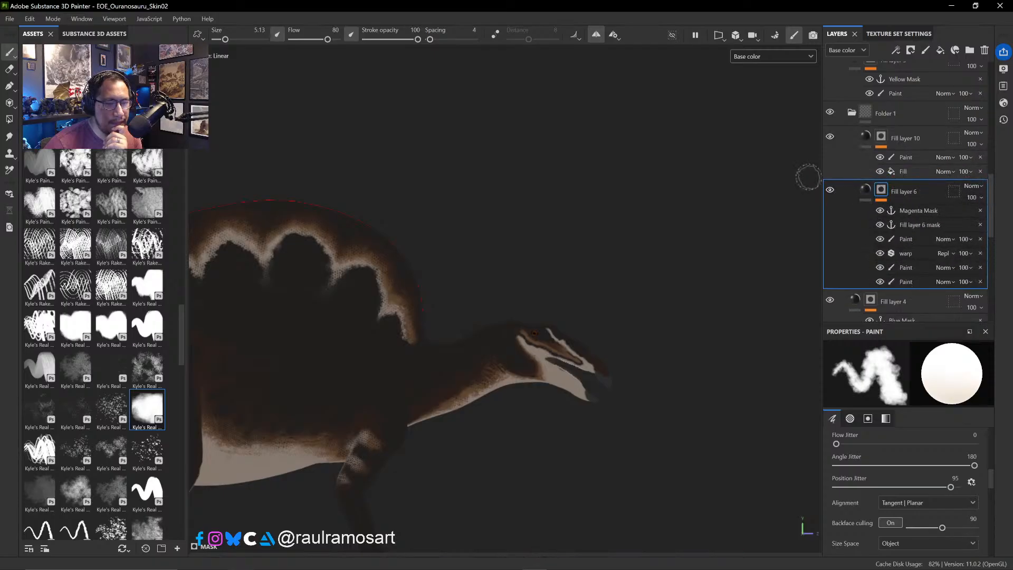
pyautogui.click(851, 112)
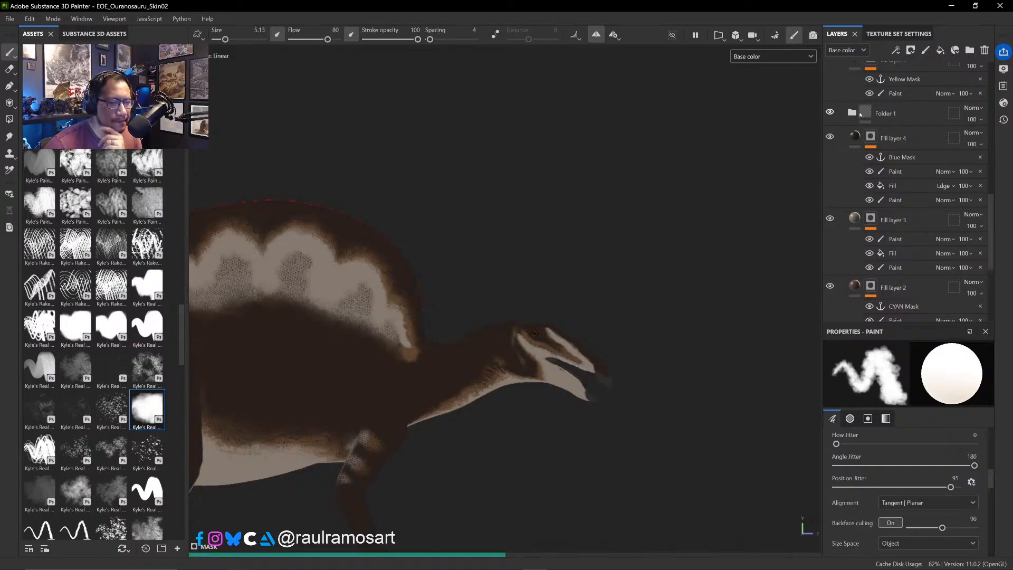
pyautogui.click(864, 112)
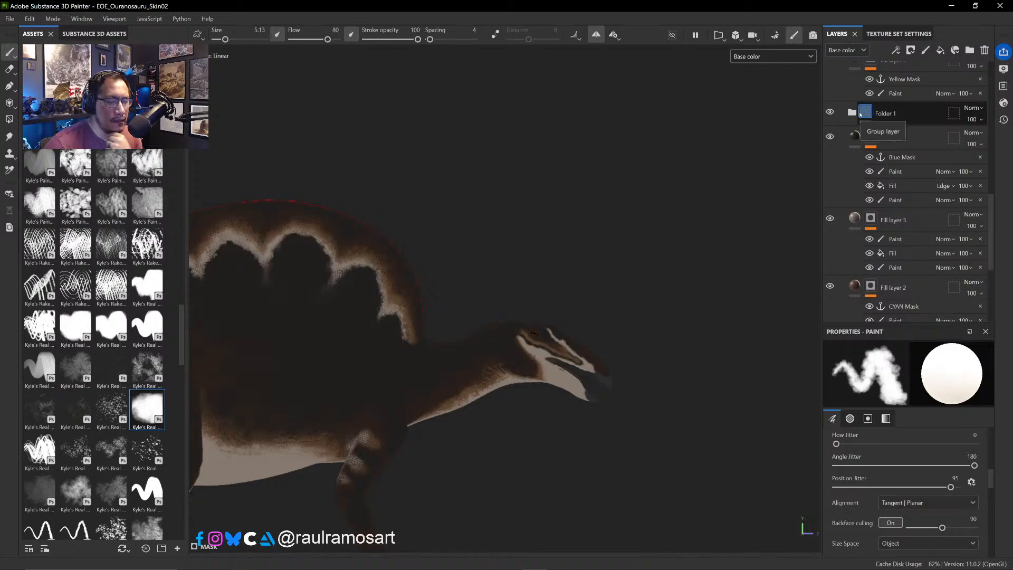
pyautogui.click(852, 112)
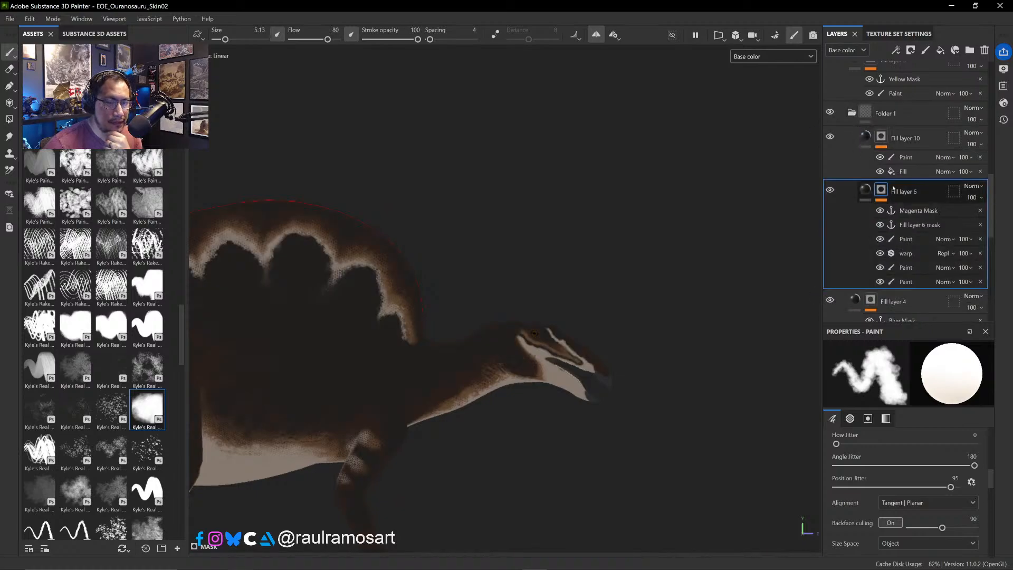
# - Colour-tag Fill layer 6 and Folder 1 red, and collapse the folder
pyautogui.scroll(3, 914, 197)
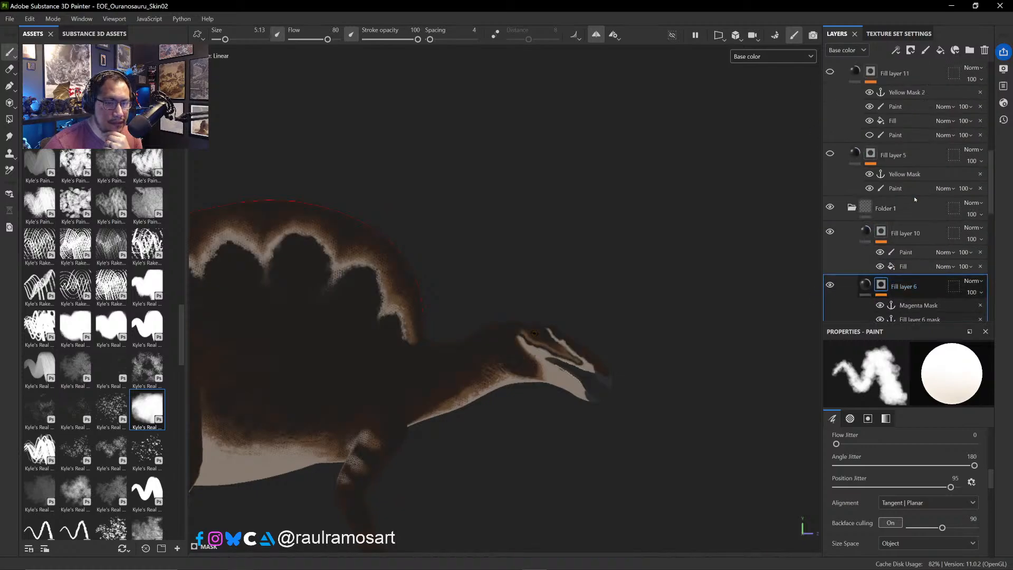
pyautogui.rightClick(837, 205)
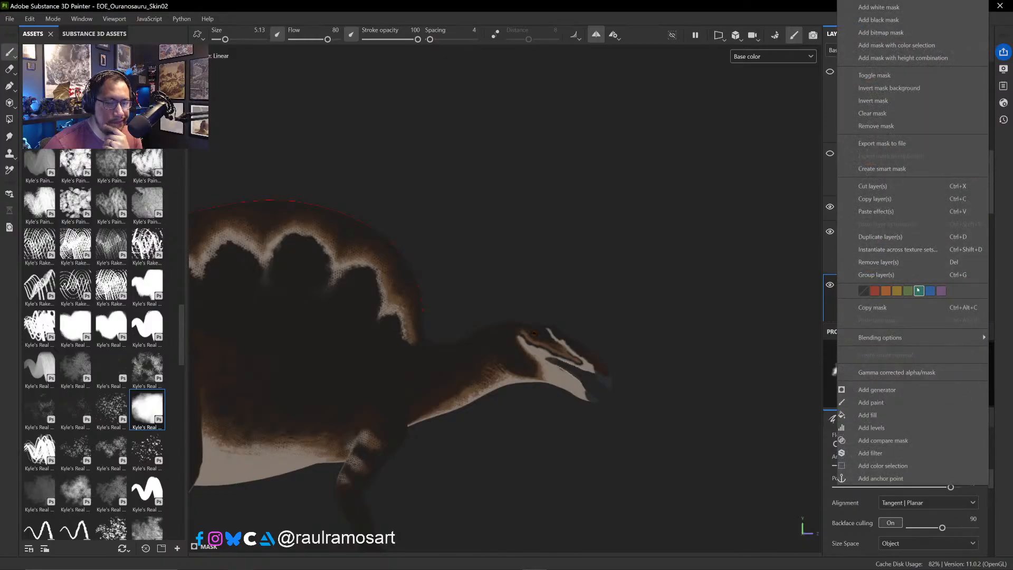
pyautogui.click(873, 291)
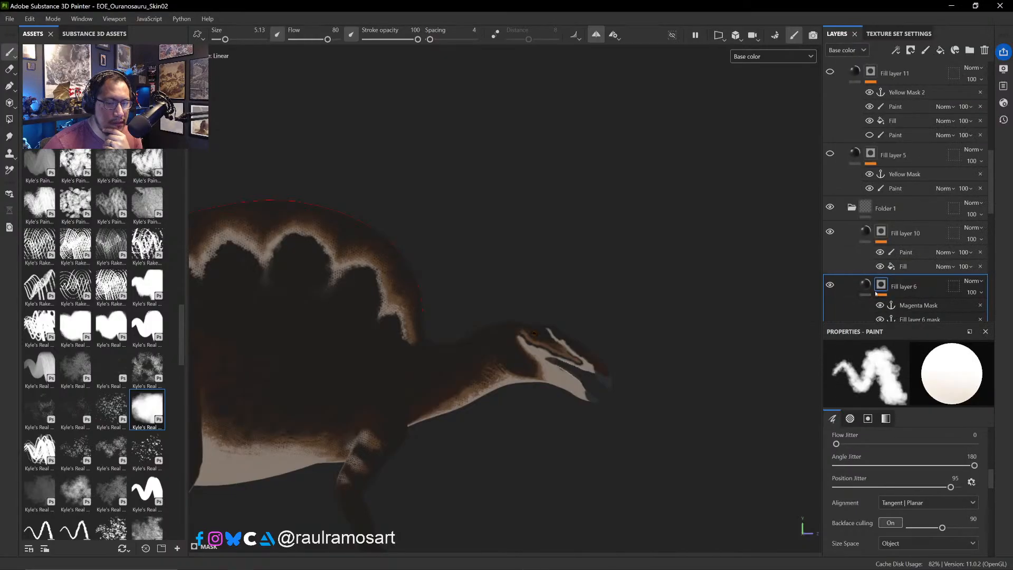
pyautogui.scroll(-5, 849, 288)
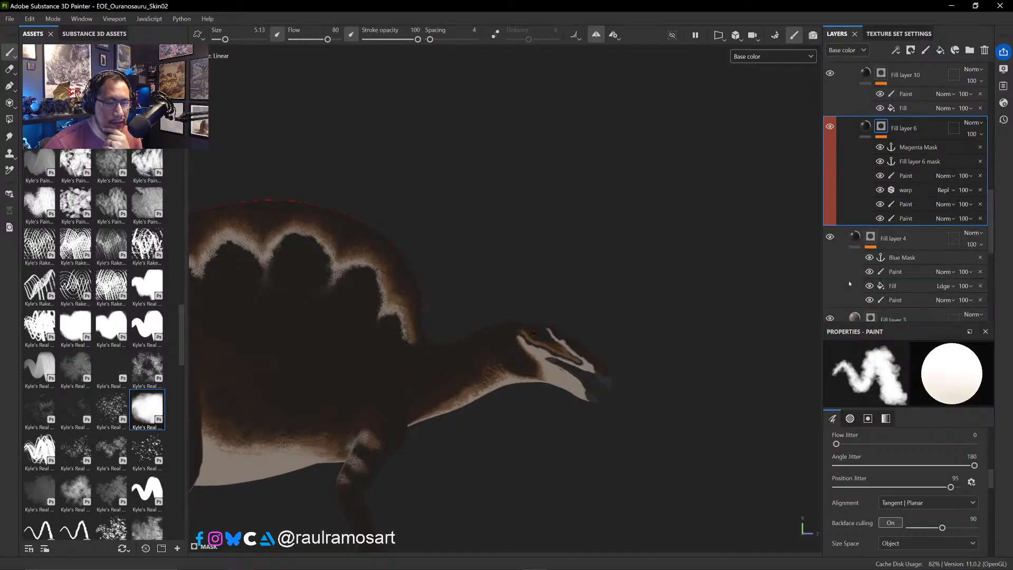
pyautogui.scroll(5, 850, 283)
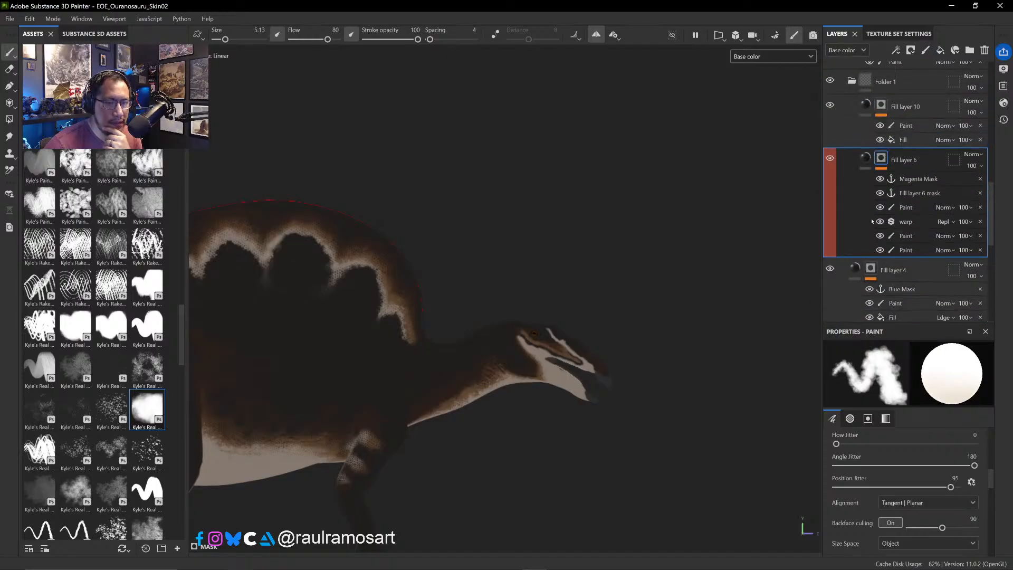
pyautogui.click(851, 113)
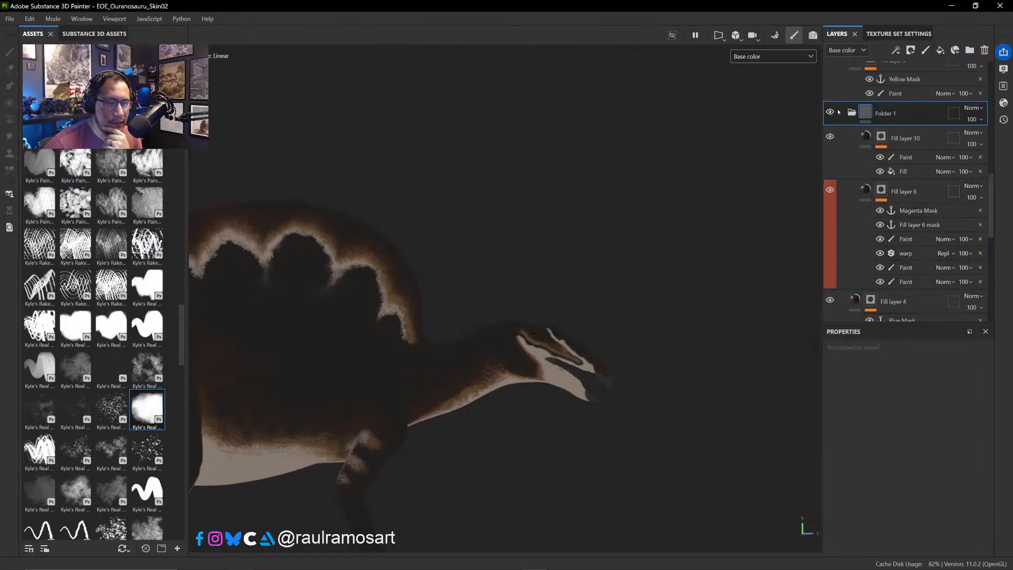
pyautogui.rightClick(838, 112)
pyautogui.click(875, 291)
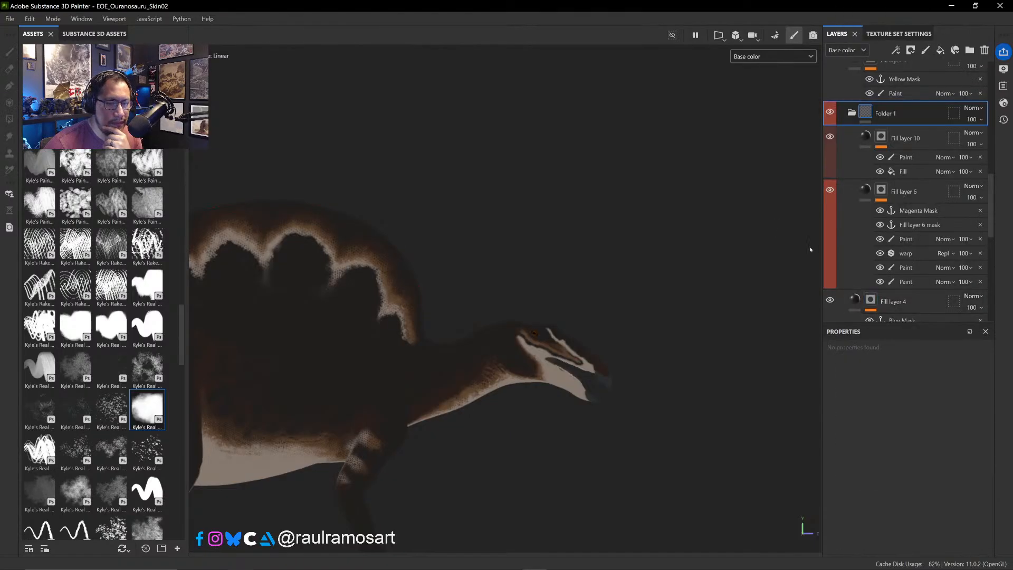
pyautogui.click(852, 113)
# - Show Fill layer 5 and Fill layer 11, add a folder above them, move both layers into it and collapse it
pyautogui.scroll(4, 842, 218)
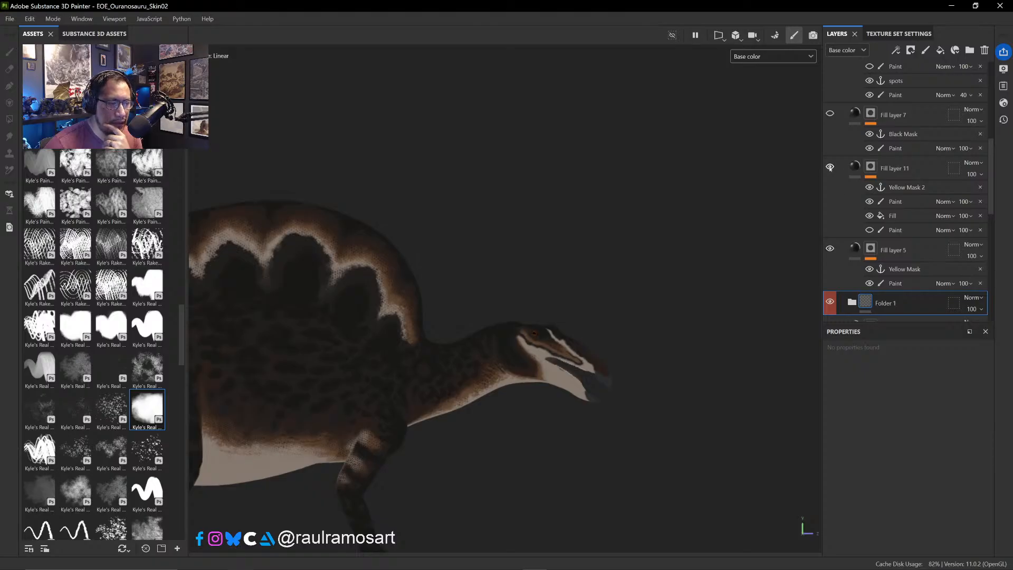
pyautogui.click(865, 168)
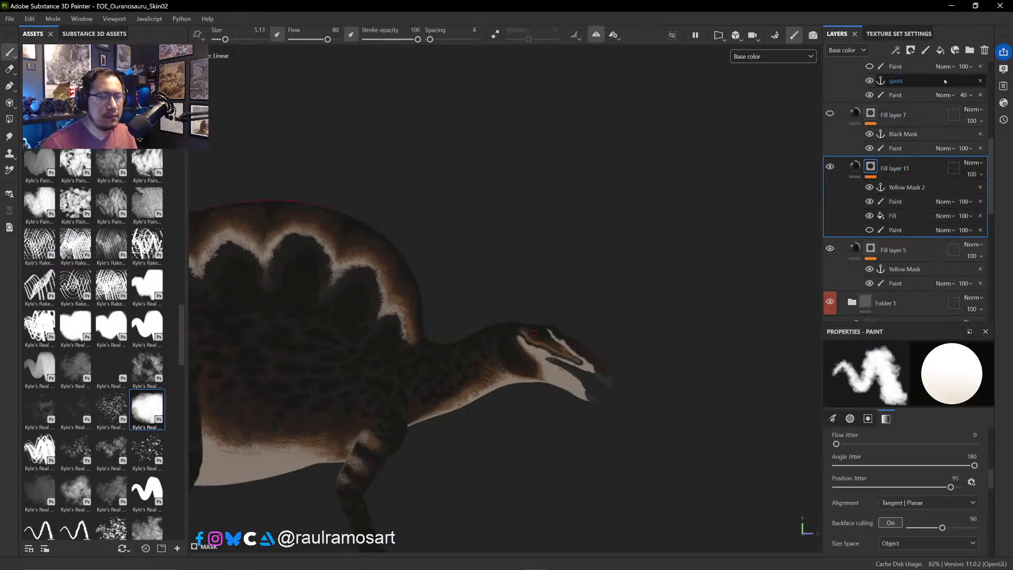
pyautogui.click(970, 49)
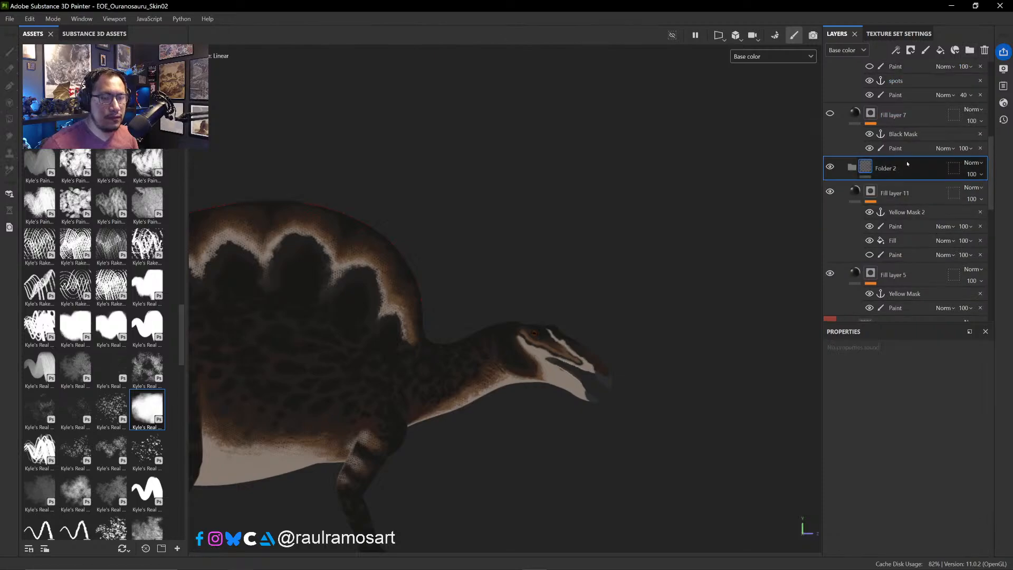
pyautogui.click(912, 193)
pyautogui.keyDown('shift'); pyautogui.click(915, 277); pyautogui.keyUp('shift')
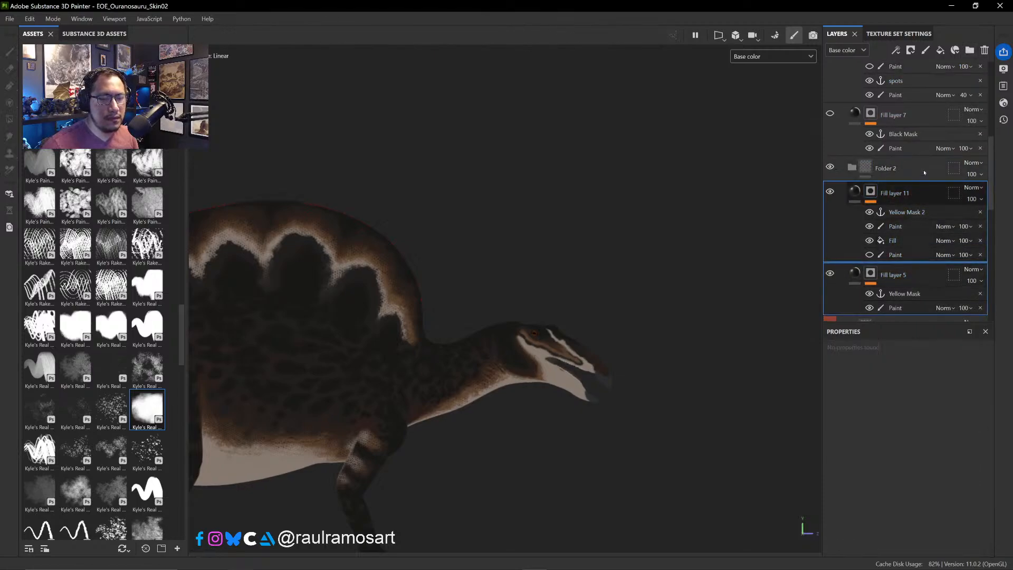
pyautogui.moveTo(923, 169); pyautogui.dragTo(923, 162)
pyautogui.moveTo(924, 165); pyautogui.dragTo(924, 166)
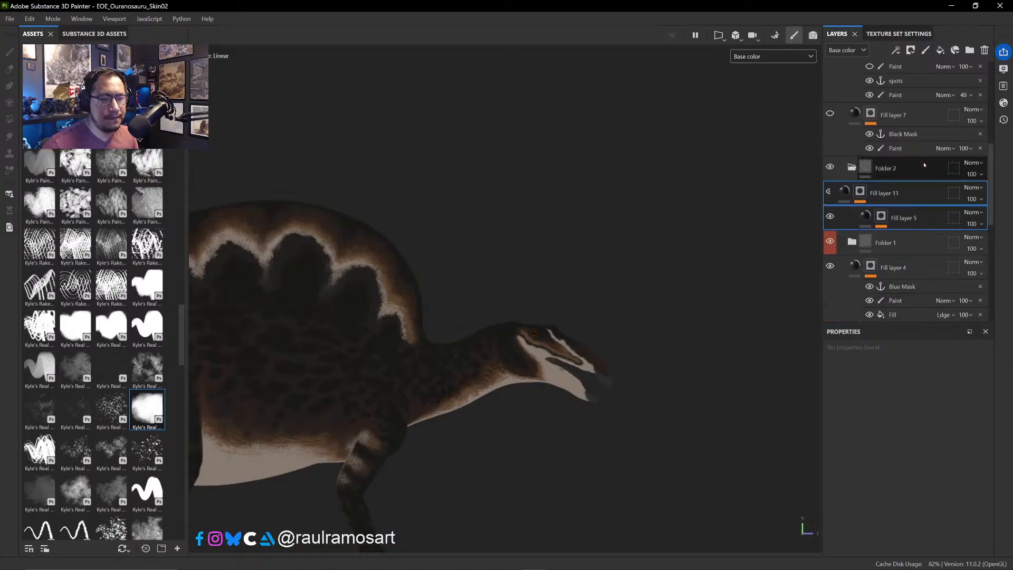
pyautogui.click(852, 167)
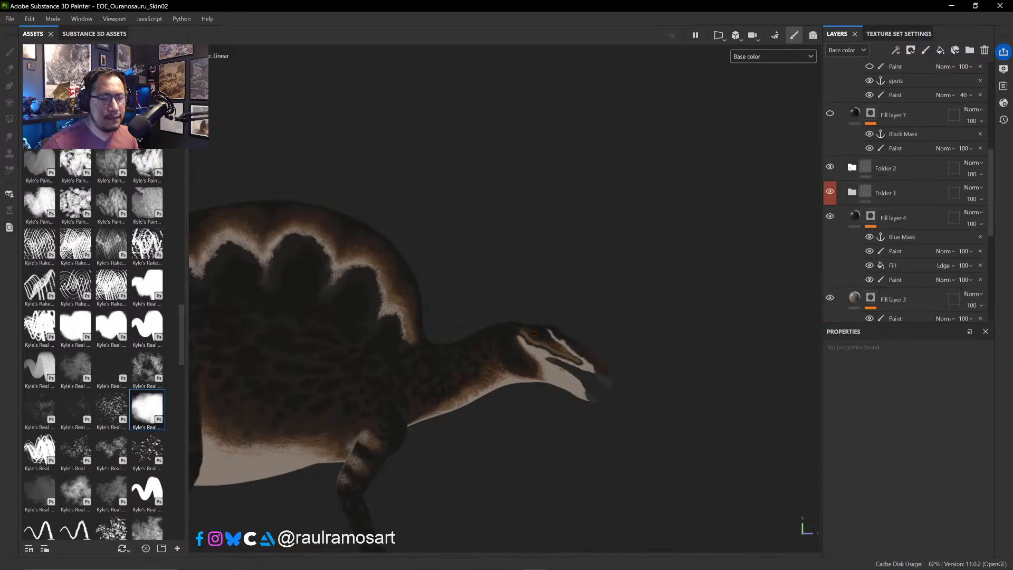
# - Colour-tag Folder 2 teal, and check the contents of Folder 1
pyautogui.rightClick(834, 164)
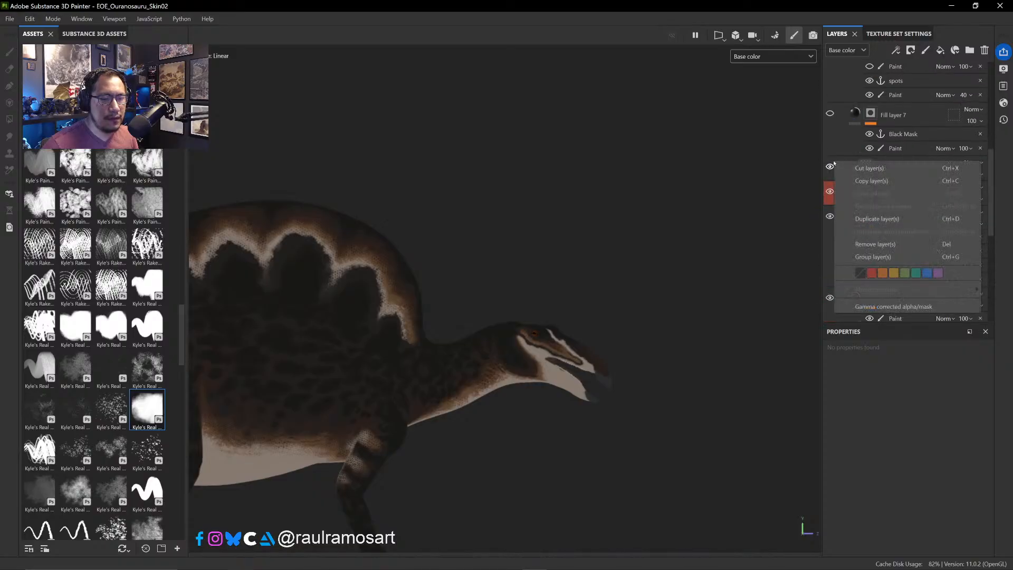
pyautogui.click(917, 272)
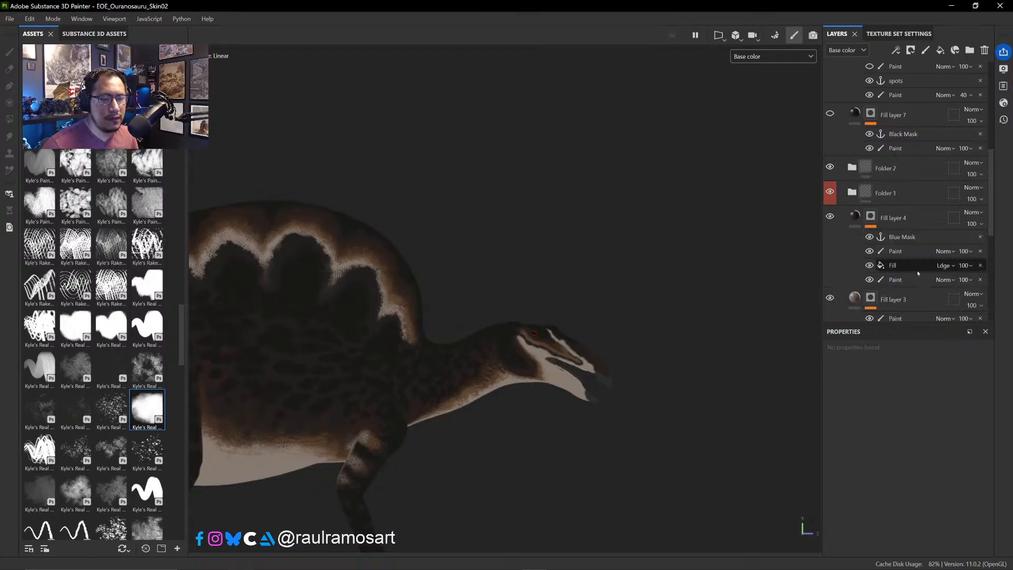
pyautogui.click(904, 166)
pyautogui.rightClick(831, 166)
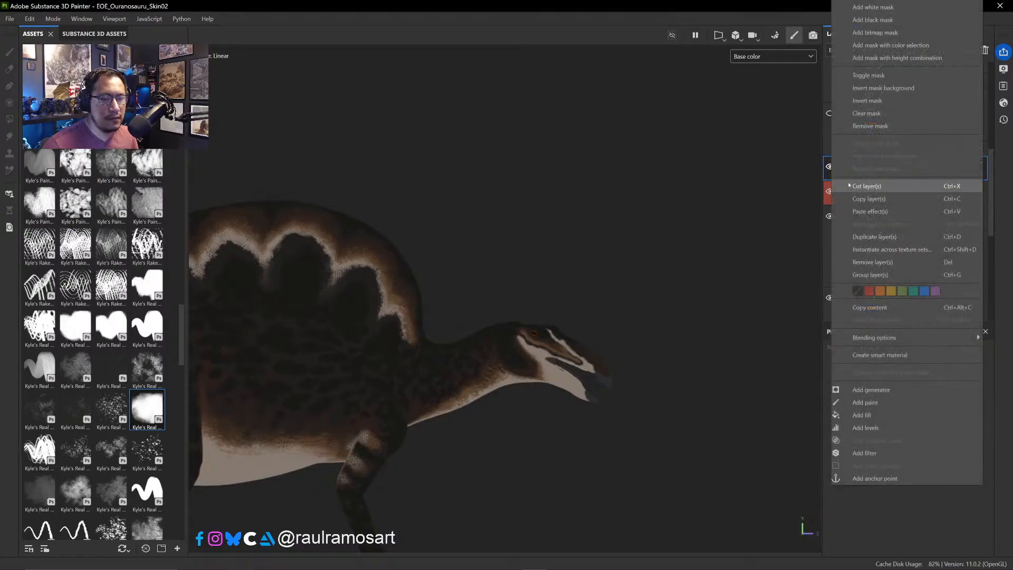
pyautogui.click(916, 286)
pyautogui.click(851, 193)
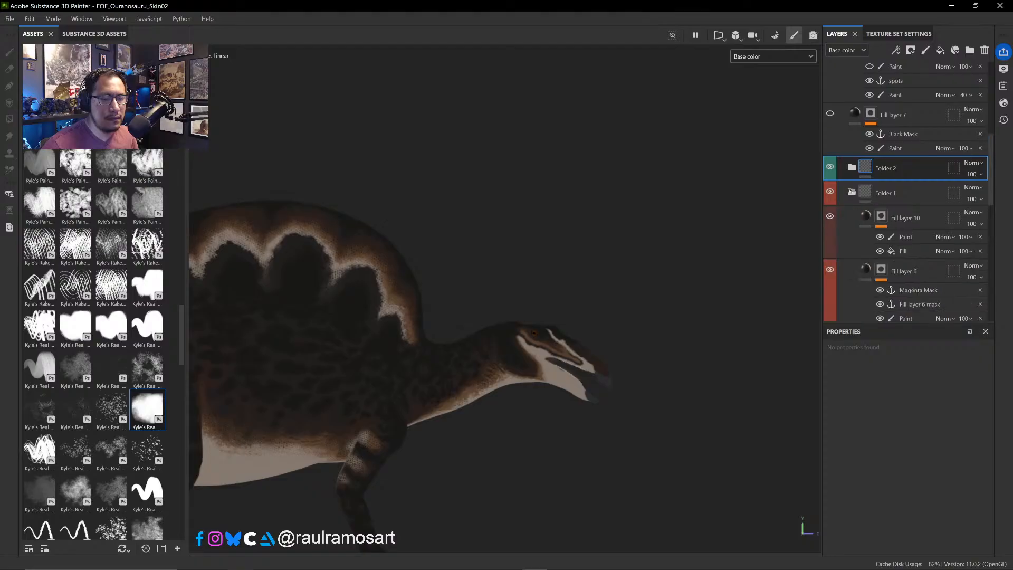
pyautogui.click(851, 192)
# - Turn on the visibility of Fill layers 7, 8 and 9, and check the full skin pattern from both sides
pyautogui.scroll(3, 833, 232)
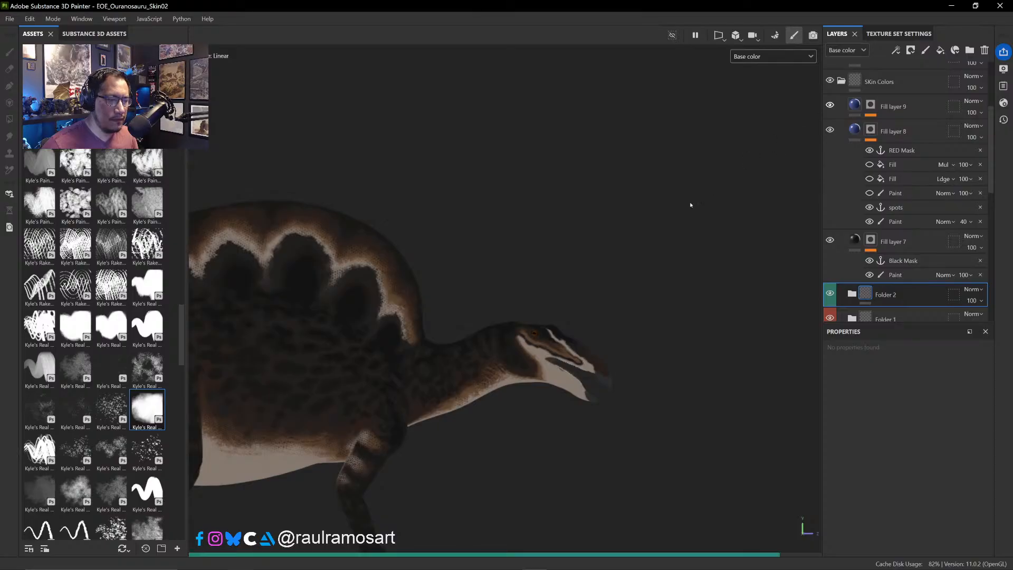
pyautogui.keyDown('alt'); pyautogui.moveTo(475, 332); pyautogui.dragTo(387, 418, button='right'); pyautogui.keyUp('alt')
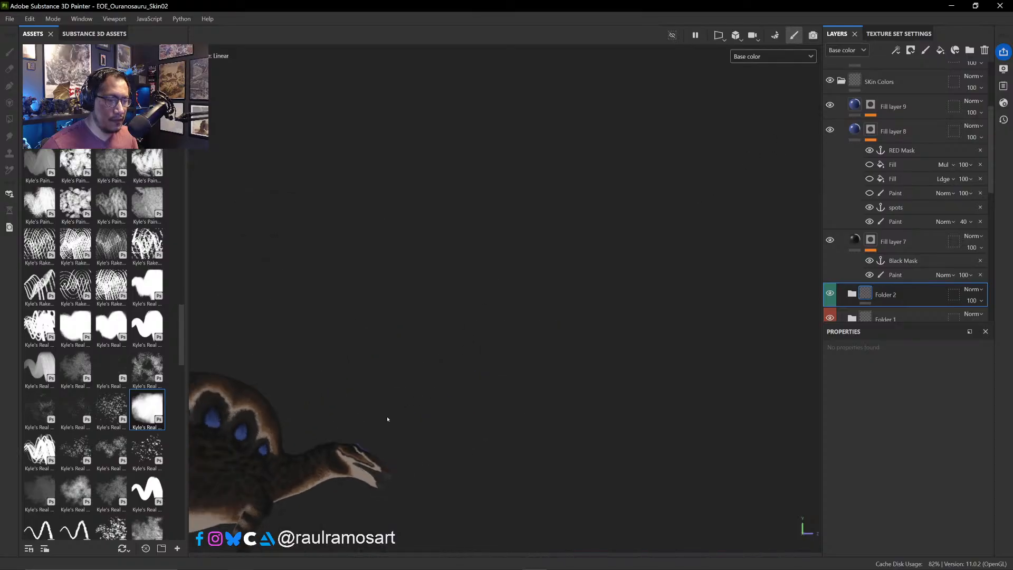
pyautogui.keyDown('alt'); pyautogui.moveTo(387, 419); pyautogui.dragTo(531, 366, button='middle'); pyautogui.keyUp('alt')
pyautogui.keyDown('alt'); pyautogui.moveTo(465, 382); pyautogui.dragTo(538, 330, button='middle'); pyautogui.keyUp('alt')
pyautogui.keyDown('alt'); pyautogui.moveTo(409, 399); pyautogui.dragTo(479, 357, button='middle'); pyautogui.keyUp('alt')
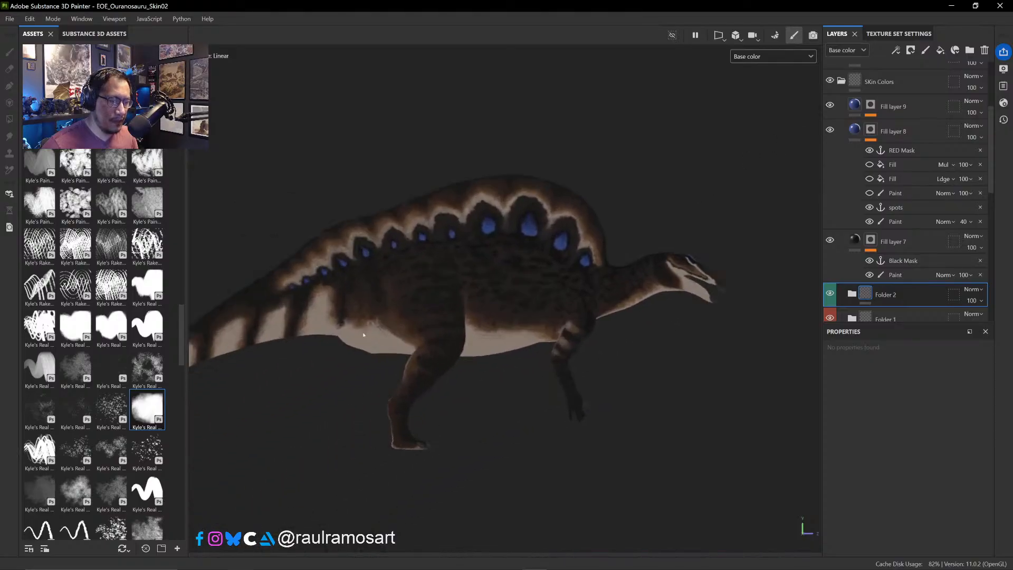
pyautogui.keyDown('alt'); pyautogui.moveTo(419, 336); pyautogui.dragTo(369, 325, button='right'); pyautogui.keyUp('alt')
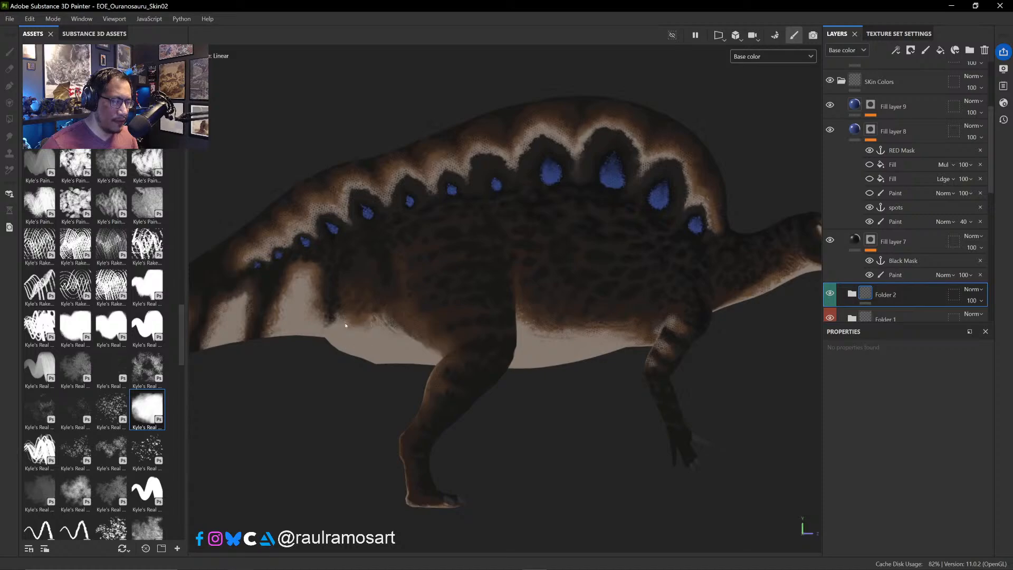
pyautogui.keyDown('alt'); pyautogui.moveTo(346, 325); pyautogui.dragTo(508, 328); pyautogui.keyUp('alt')
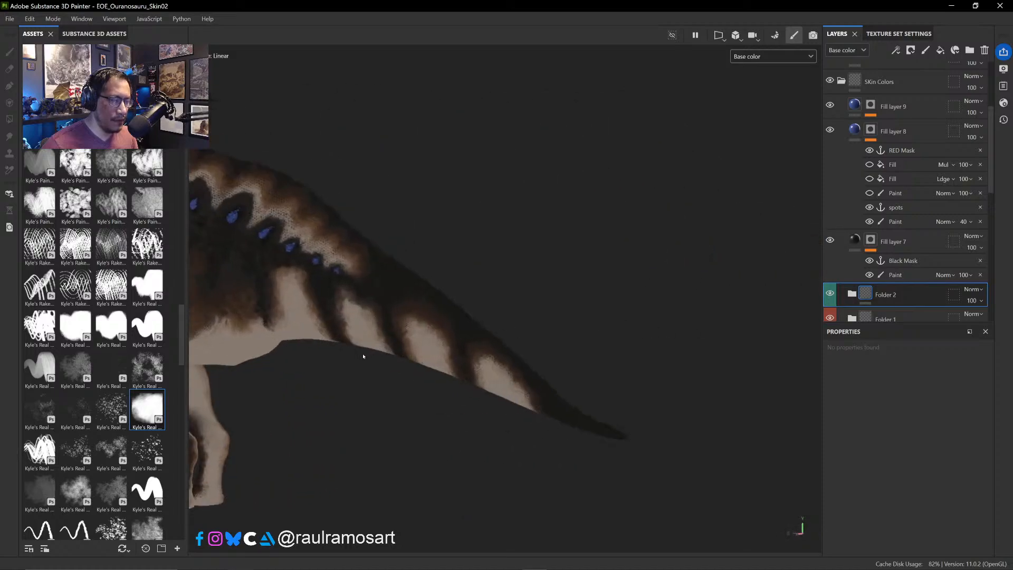
pyautogui.keyDown('alt'); pyautogui.moveTo(363, 356); pyautogui.dragTo(392, 378); pyautogui.keyUp('alt')
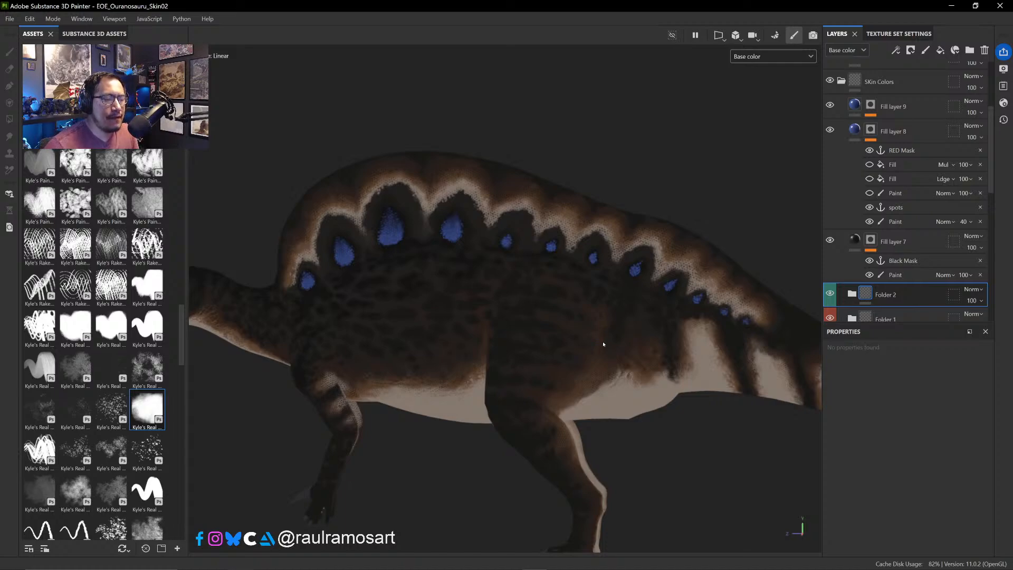
pyautogui.keyDown('alt'); pyautogui.moveTo(603, 344); pyautogui.dragTo(561, 372, button='right'); pyautogui.keyUp('alt')
pyautogui.keyDown('alt'); pyautogui.moveTo(451, 459); pyautogui.dragTo(495, 461, button='middle'); pyautogui.keyUp('alt')
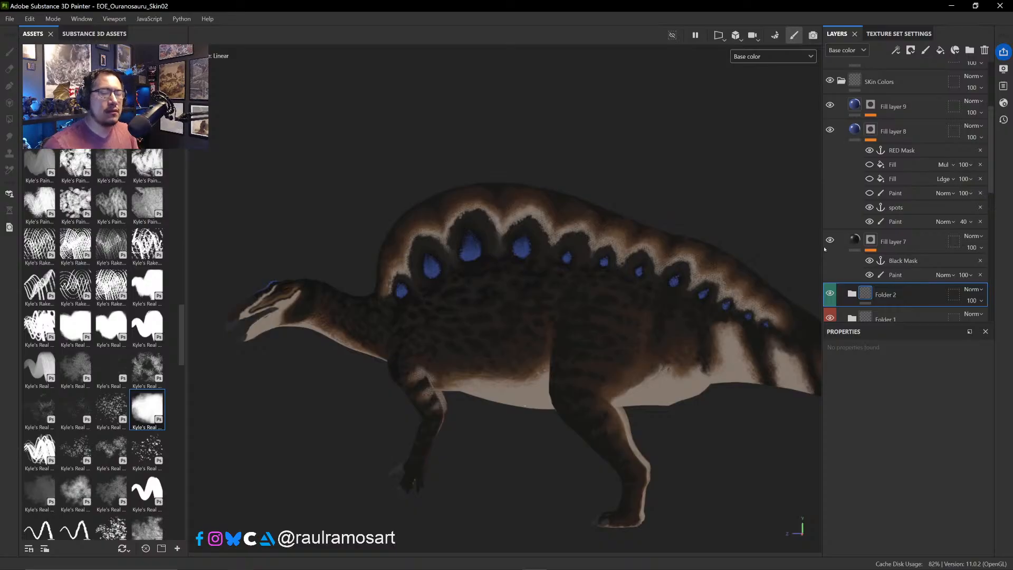
# - Examine the sail spots, the body pattern and the flank-to-belly colour transition up close
pyautogui.moveTo(490, 253)
pyautogui.keyDown('alt'); pyautogui.mouseDown()
pyautogui.moveTo(496, 282)
pyautogui.moveTo(494, 243)
pyautogui.mouseUp(); pyautogui.keyUp('alt')
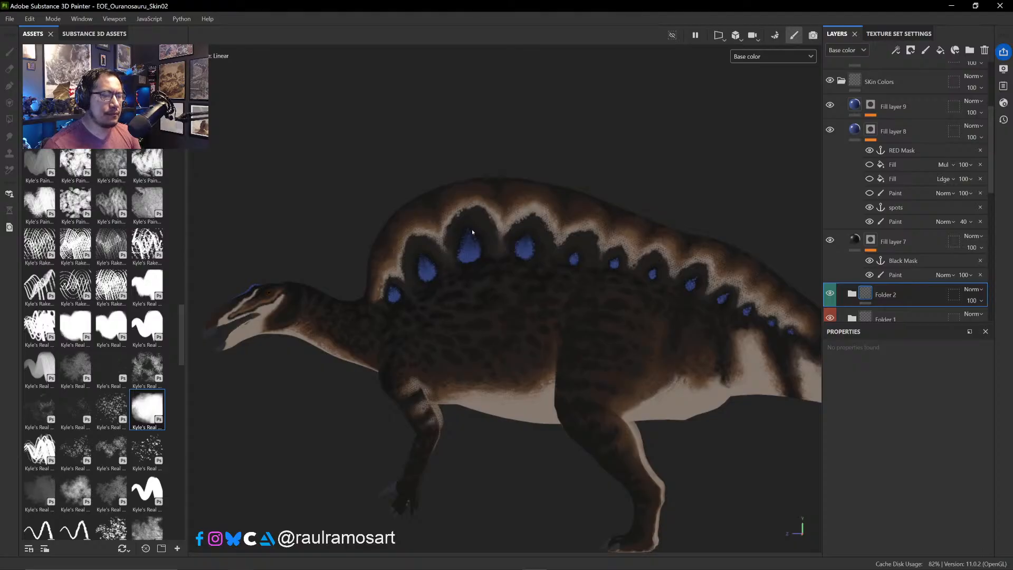
pyautogui.moveTo(478, 324)
pyautogui.keyDown('ctrl'); pyautogui.mouseDown(button='right')
pyautogui.moveTo(515, 368)
pyautogui.moveTo(515, 358)
pyautogui.mouseUp(button='right'); pyautogui.keyUp('ctrl')
pyautogui.click(661, 139)
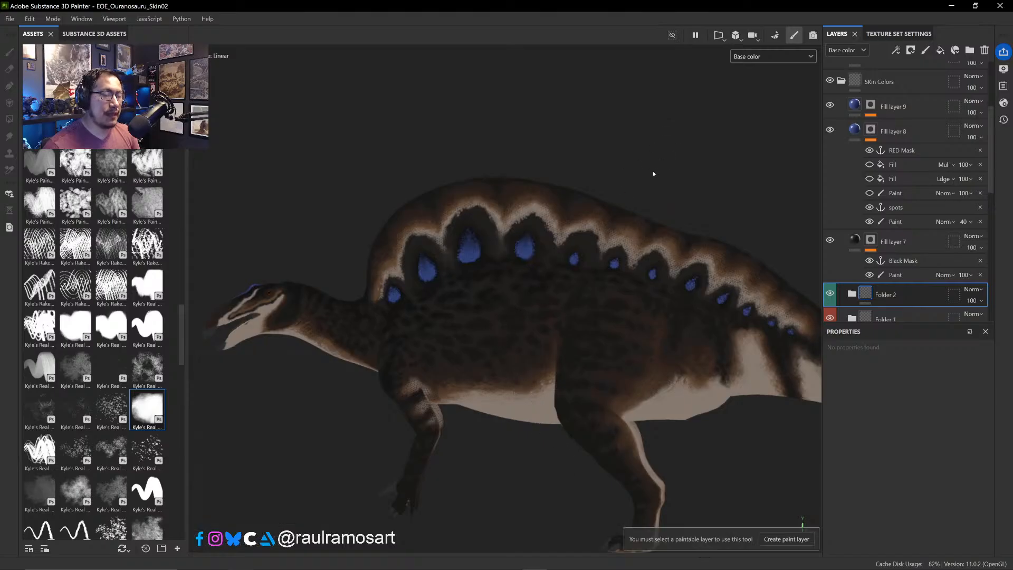
pyautogui.moveTo(653, 173)
pyautogui.keyDown('alt'); pyautogui.mouseDown()
pyautogui.moveTo(633, 188)
pyautogui.moveTo(676, 169)
pyautogui.mouseUp(); pyautogui.keyUp('alt')
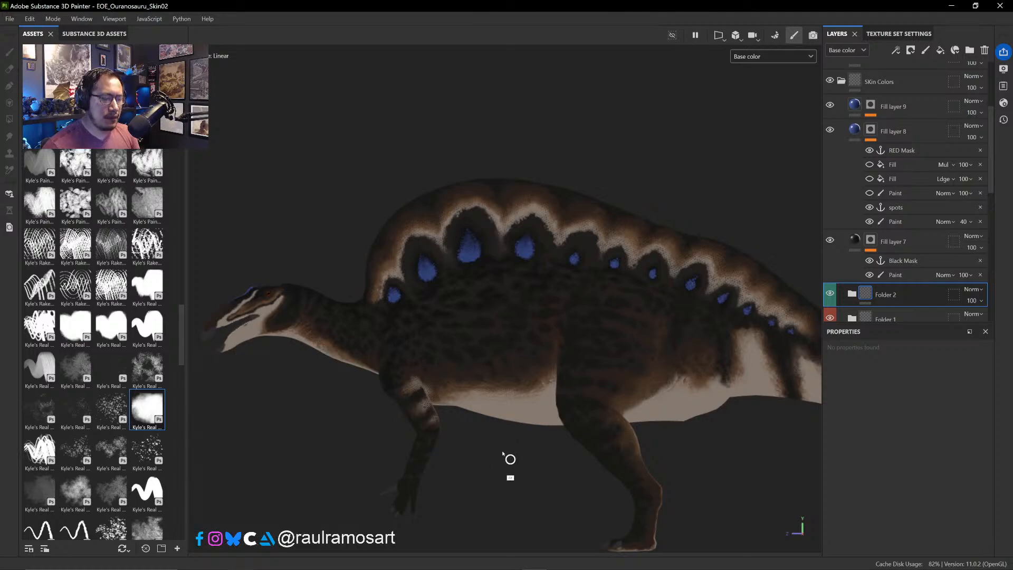
pyautogui.moveTo(510, 459)
pyautogui.keyDown('alt'); pyautogui.mouseDown()
pyautogui.moveTo(520, 419)
pyautogui.moveTo(579, 526)
pyautogui.mouseUp(); pyautogui.keyUp('alt')
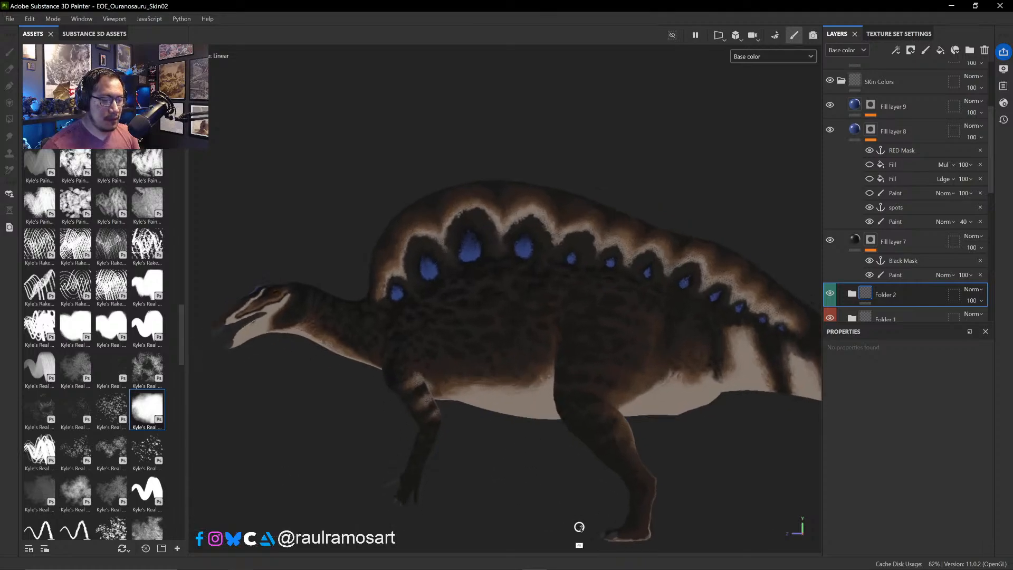
pyautogui.keyDown('alt'); pyautogui.moveTo(617, 214); pyautogui.dragTo(649, 169, button='middle'); pyautogui.keyUp('alt')
pyautogui.keyDown('alt'); pyautogui.moveTo(649, 169); pyautogui.dragTo(656, 160, button='right'); pyautogui.keyUp('alt')
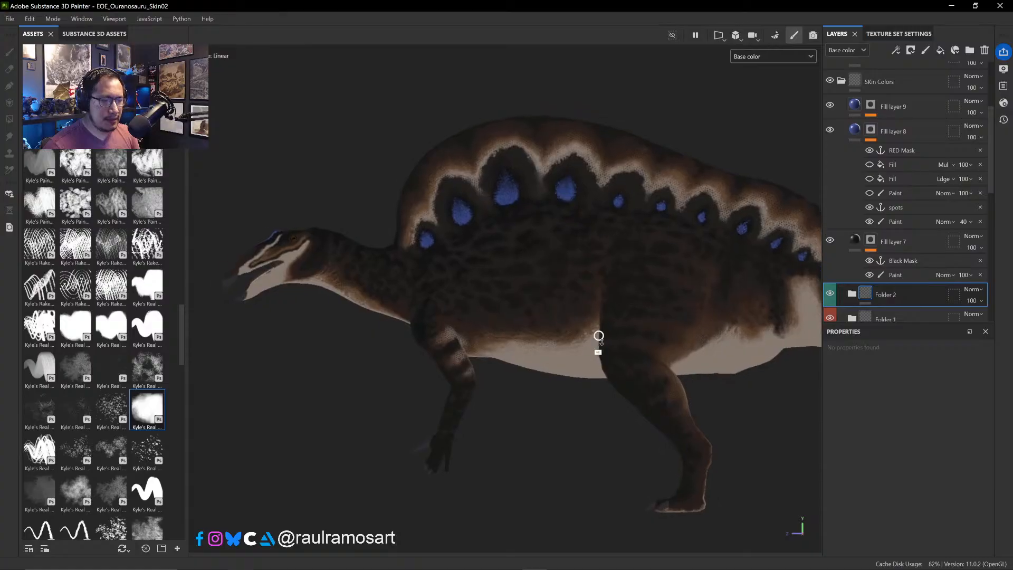
pyautogui.keyDown('alt'); pyautogui.moveTo(598, 336); pyautogui.dragTo(622, 422, button='right'); pyautogui.keyUp('alt')
pyautogui.keyDown('alt'); pyautogui.moveTo(559, 280); pyautogui.dragTo(612, 469, button='right'); pyautogui.keyUp('alt')
pyautogui.keyDown('alt'); pyautogui.moveTo(543, 396); pyautogui.dragTo(596, 464, button='right'); pyautogui.keyUp('alt')
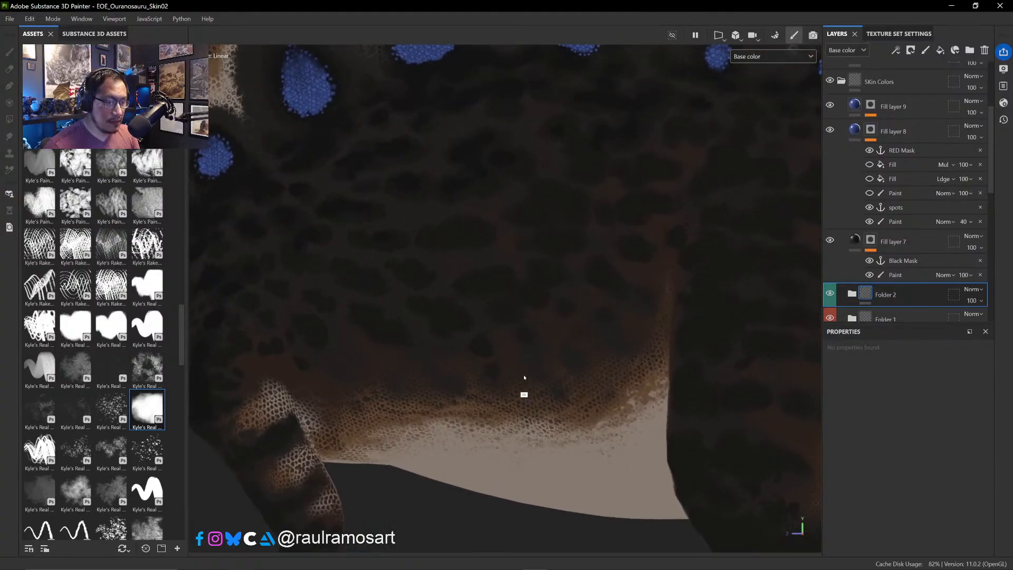
# - Examine the scale pattern and colour transitions along the shoulder, neck and head up close
pyautogui.keyDown('ctrl'); pyautogui.keyDown('alt'); pyautogui.moveTo(561, 359); pyautogui.dragTo(692, 330); pyautogui.keyUp('alt'); pyautogui.keyUp('ctrl')
pyautogui.keyDown('ctrl'); pyautogui.keyDown('alt'); pyautogui.moveTo(551, 318); pyautogui.dragTo(634, 367); pyautogui.keyUp('alt'); pyautogui.keyUp('ctrl')
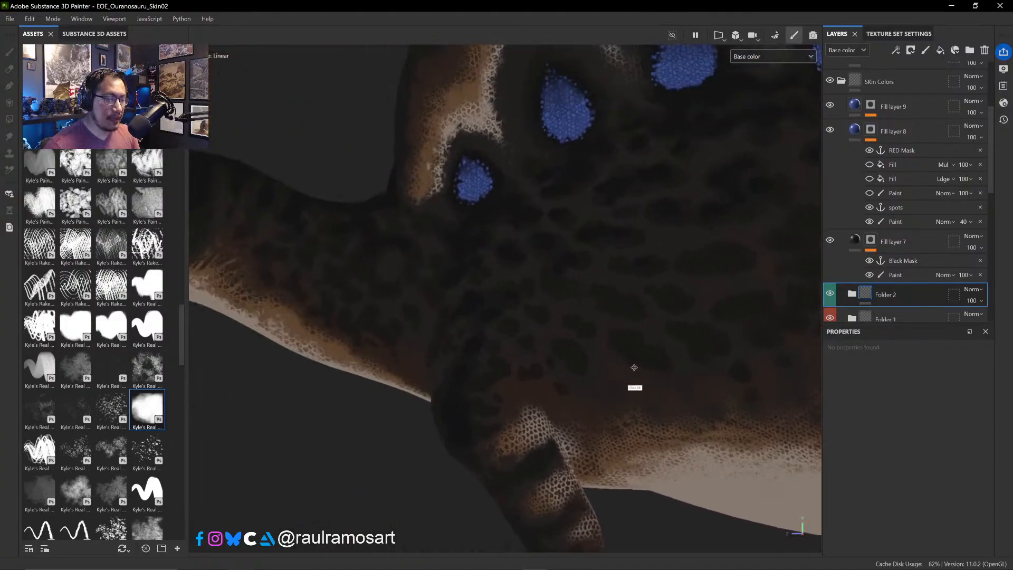
pyautogui.keyDown('ctrl'); pyautogui.keyDown('alt'); pyautogui.moveTo(547, 362); pyautogui.dragTo(746, 385); pyautogui.keyUp('alt'); pyautogui.keyUp('ctrl')
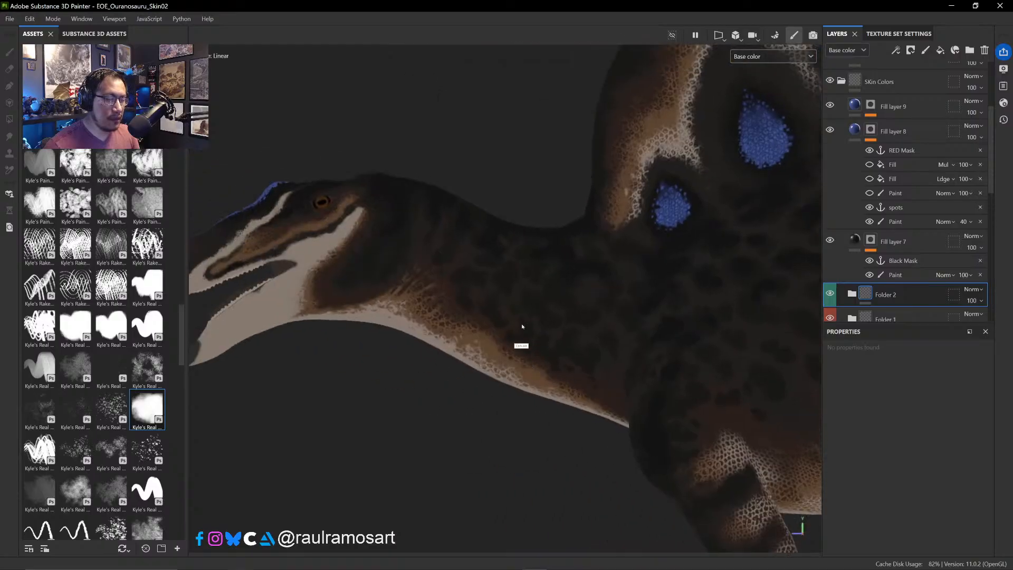
pyautogui.keyDown('ctrl'); pyautogui.keyDown('alt'); pyautogui.moveTo(523, 325); pyautogui.dragTo(593, 397); pyautogui.keyUp('alt'); pyautogui.keyUp('ctrl')
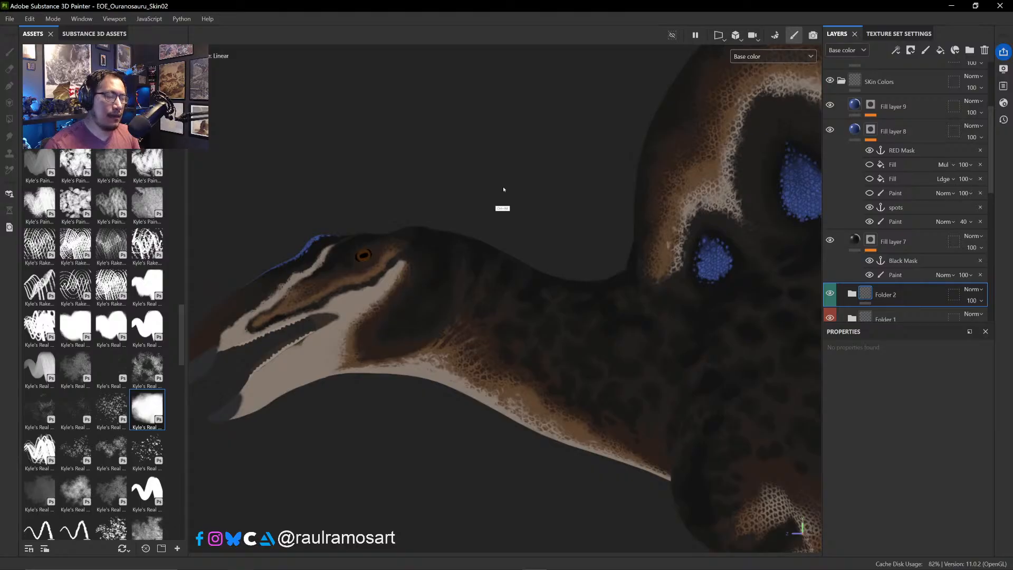
pyautogui.keyDown('alt'); pyautogui.moveTo(503, 189); pyautogui.dragTo(560, 144); pyautogui.keyUp('alt')
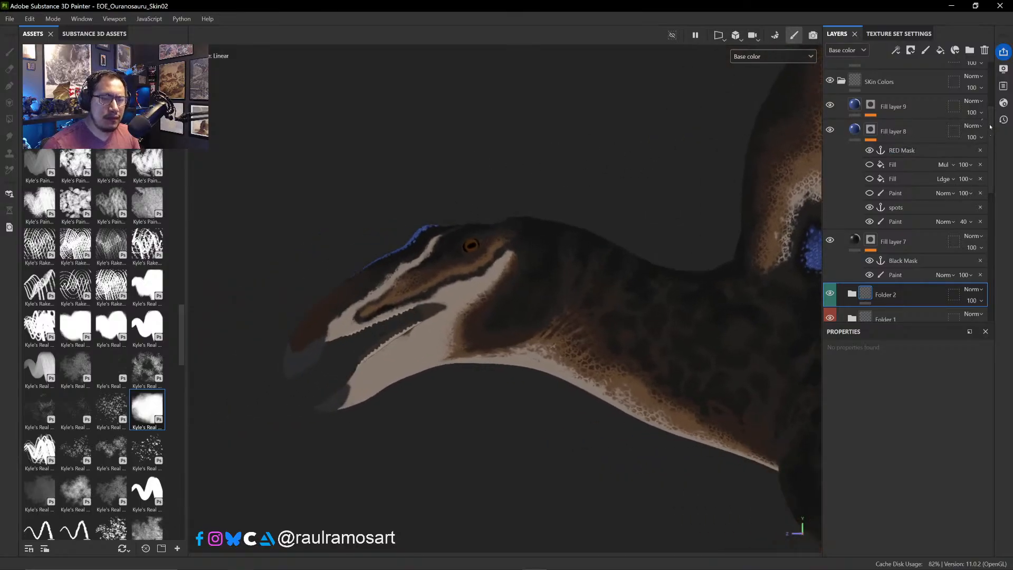
# - Retouch the Mouth Interior layer's mask along the lower tooth row with a small brush, alternating black and white and reducing its size to 0.52
pyautogui.scroll(5, 991, 126)
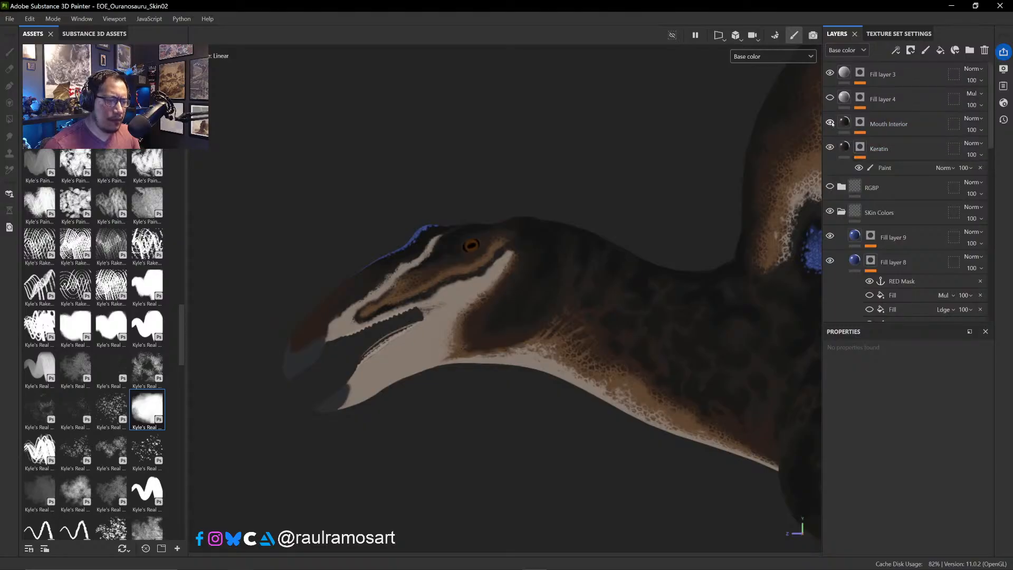
pyautogui.click(860, 121)
pyautogui.click(867, 132)
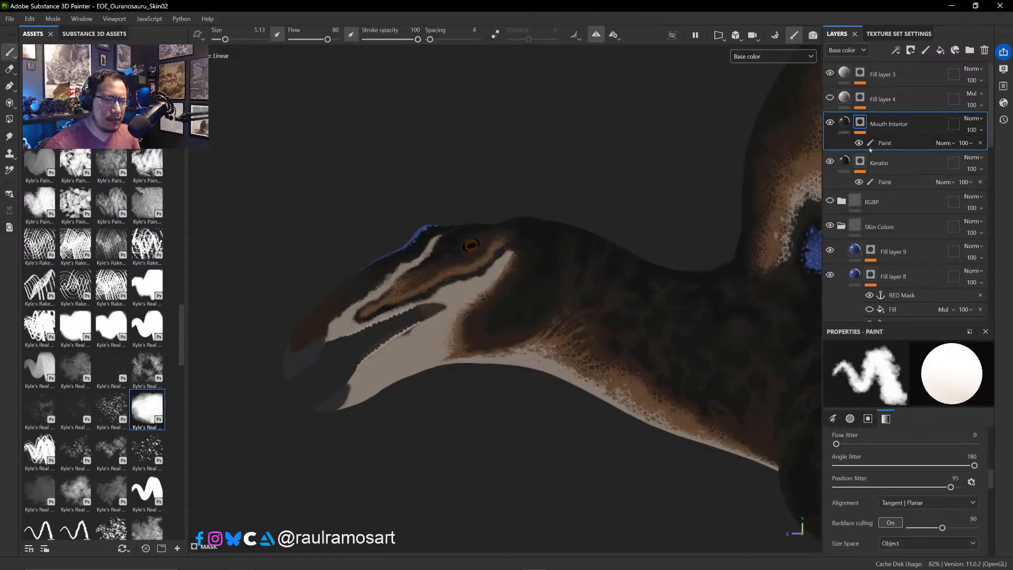
pyautogui.moveTo(644, 242)
pyautogui.keyDown('alt'); pyautogui.mouseDown()
pyautogui.moveTo(595, 305)
pyautogui.moveTo(558, 305)
pyautogui.mouseUp(); pyautogui.keyUp('alt')
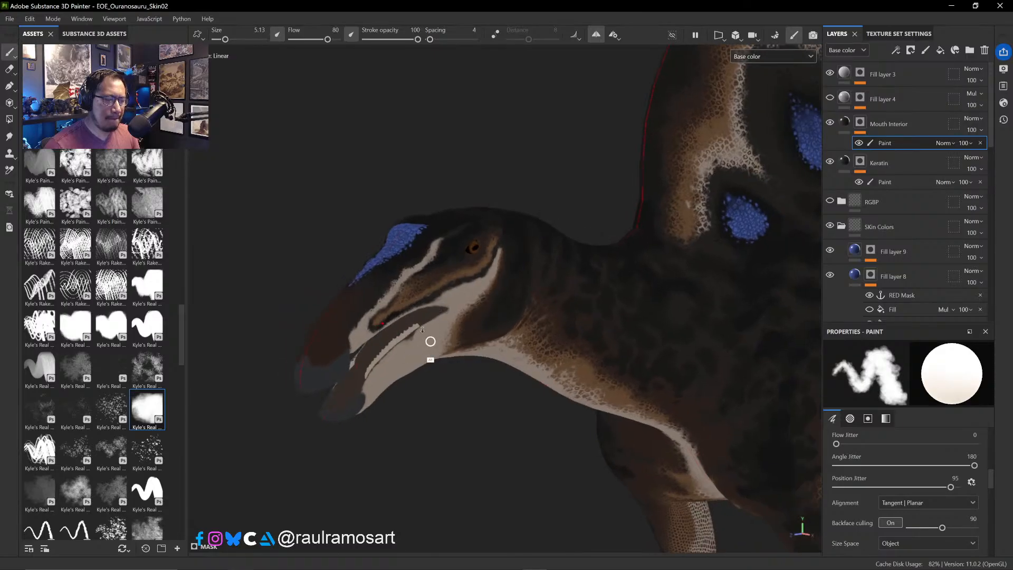
pyautogui.scroll(4, 409, 343)
pyautogui.keyDown('ctrl'); pyautogui.moveTo(408, 343); pyautogui.dragTo(377, 350, button='right'); pyautogui.keyUp('ctrl')
pyautogui.press('x')
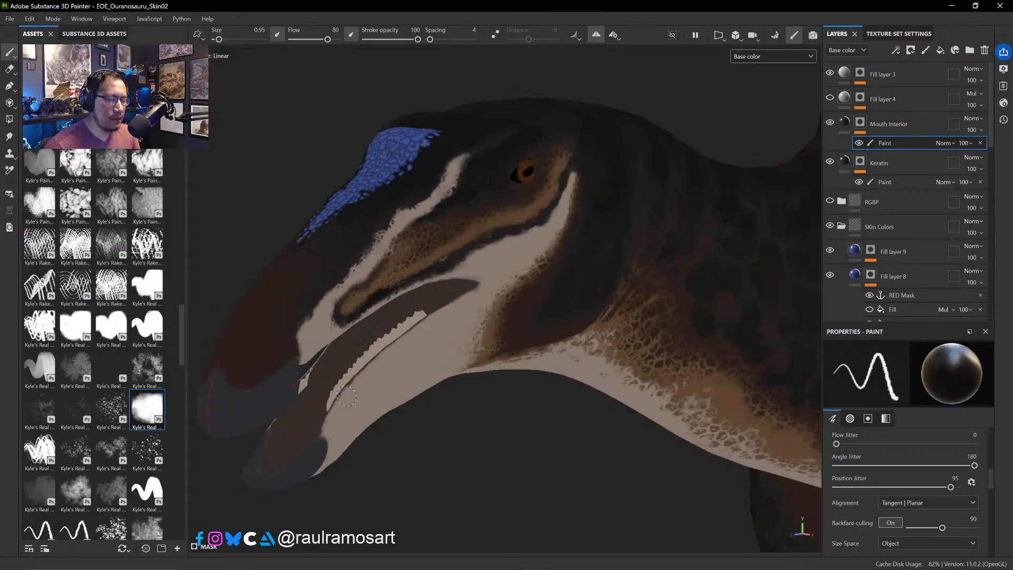
pyautogui.keyDown('ctrl'); pyautogui.moveTo(409, 335); pyautogui.dragTo(401, 341, button='right'); pyautogui.keyUp('ctrl')
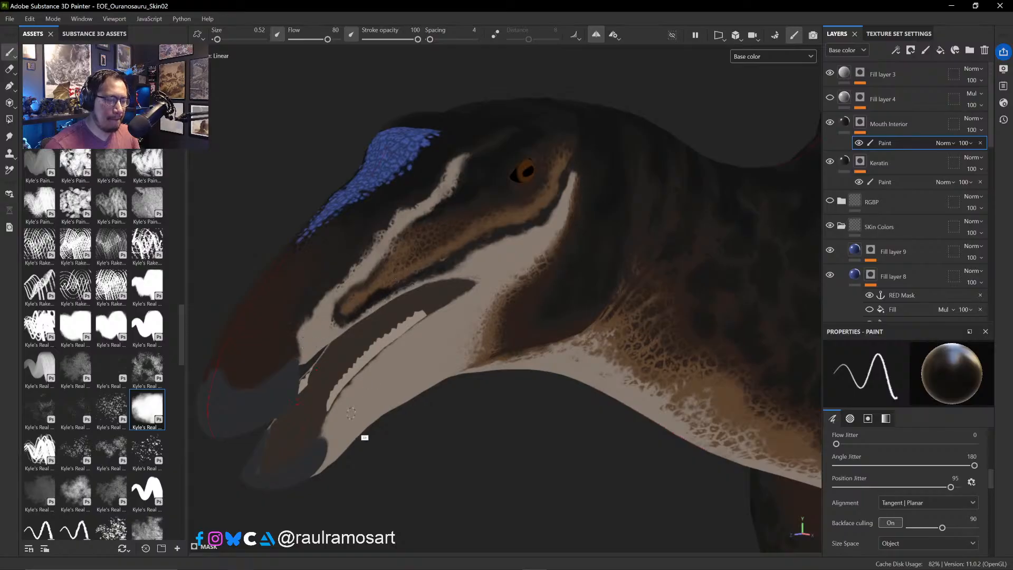
pyautogui.moveTo(362, 437)
pyautogui.keyDown('alt'); pyautogui.mouseDown()
pyautogui.moveTo(406, 384)
pyautogui.moveTo(339, 432)
pyautogui.mouseUp(); pyautogui.keyUp('alt')
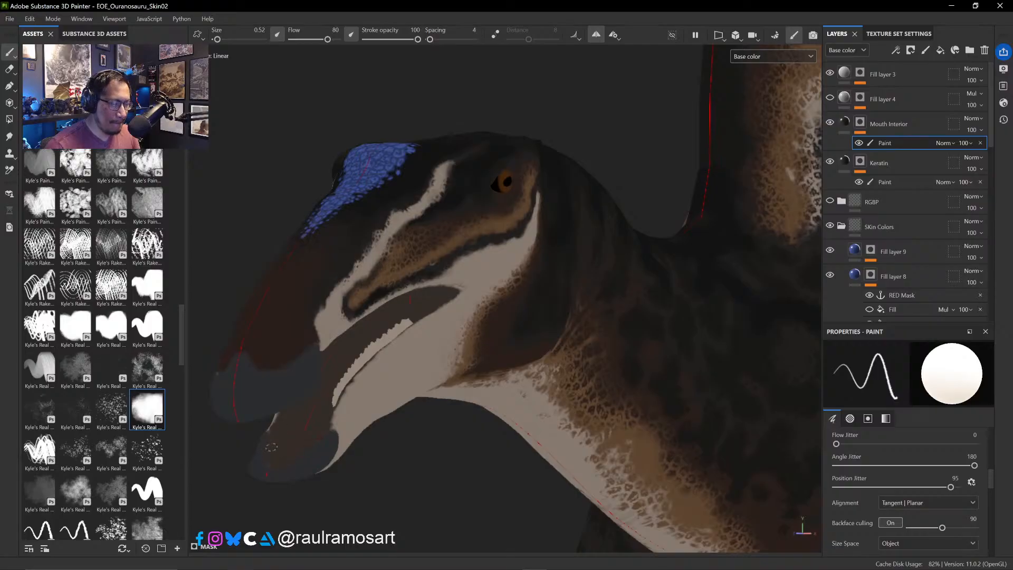
pyautogui.keyDown('alt'); pyautogui.moveTo(290, 473); pyautogui.dragTo(271, 464); pyautogui.keyUp('alt')
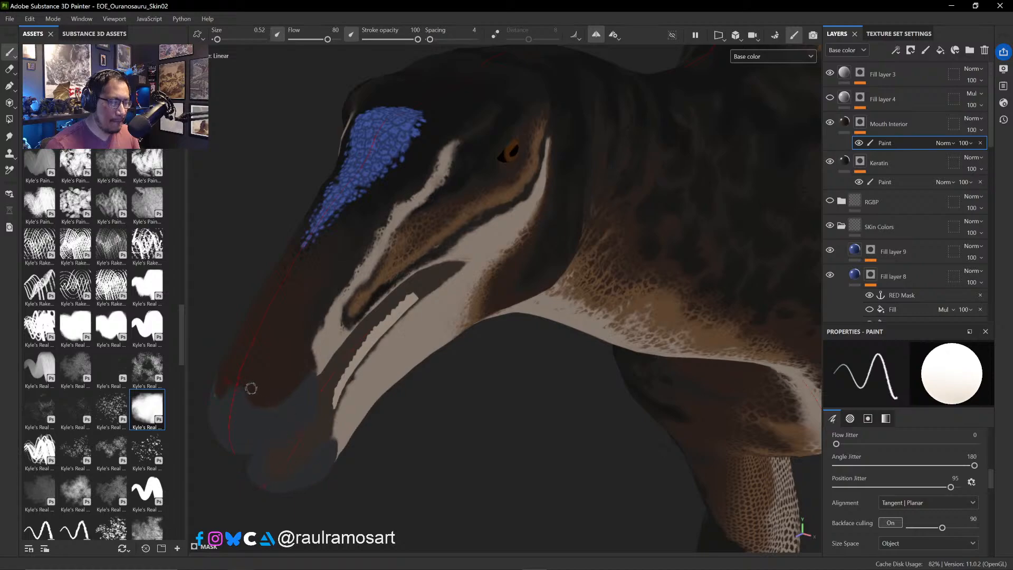
pyautogui.keyDown('alt'); pyautogui.moveTo(347, 404); pyautogui.dragTo(391, 388); pyautogui.keyUp('alt')
# - Expand Folder 2, select the upper Paint effect in Fill layer 11's mask, and toggle its visibility to check what it covers
pyautogui.keyDown('ctrl'); pyautogui.keyDown('alt'); pyautogui.moveTo(552, 477); pyautogui.dragTo(276, 297); pyautogui.keyUp('alt'); pyautogui.keyUp('ctrl')
pyautogui.keyDown('ctrl'); pyautogui.keyDown('alt'); pyautogui.moveTo(766, 477); pyautogui.dragTo(623, 317); pyautogui.keyUp('alt'); pyautogui.keyUp('ctrl')
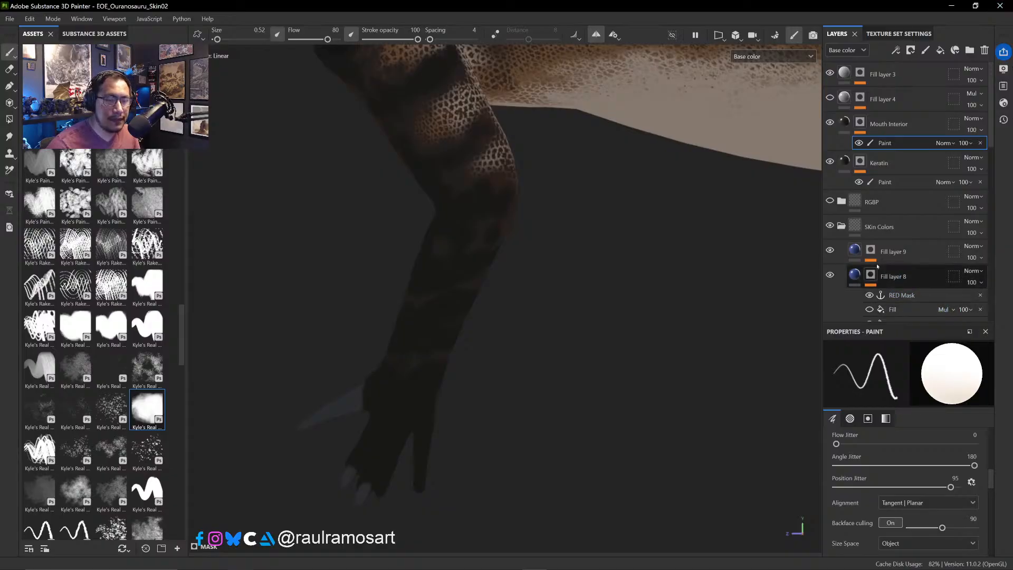
pyautogui.scroll(-7, 860, 248)
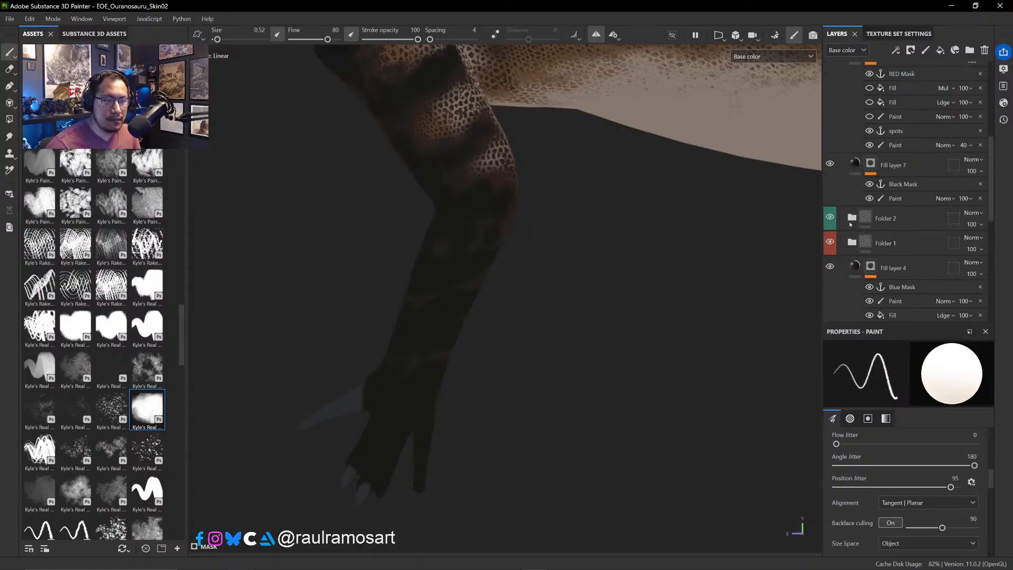
pyautogui.click(848, 222)
pyautogui.scroll(-3, 886, 232)
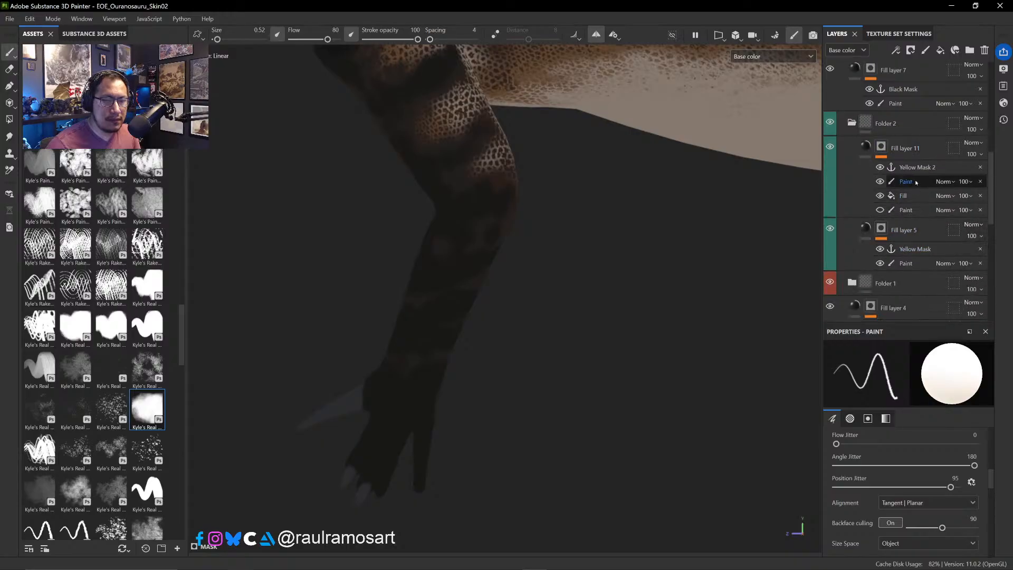
pyautogui.click(880, 181)
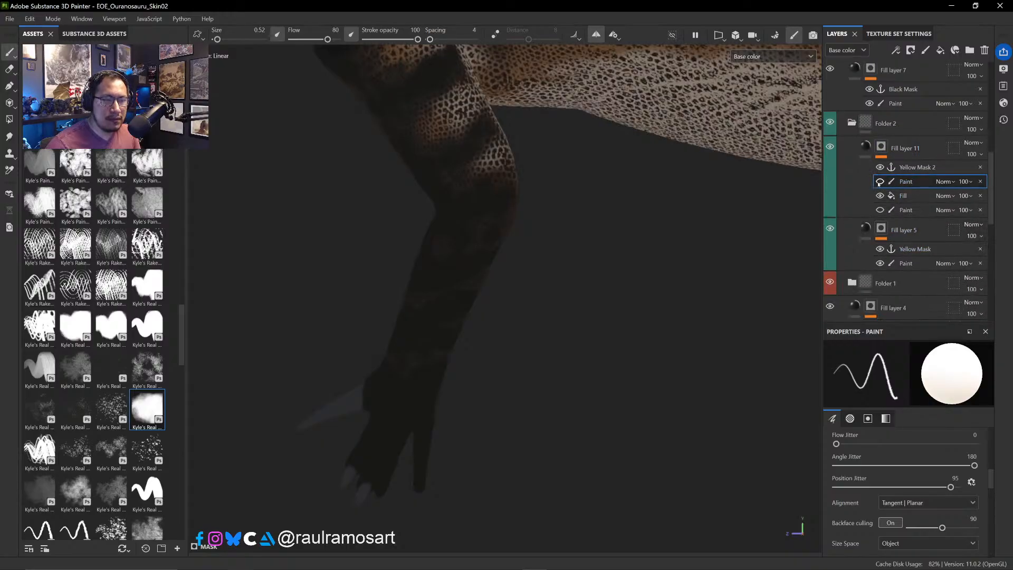
pyautogui.click(879, 182)
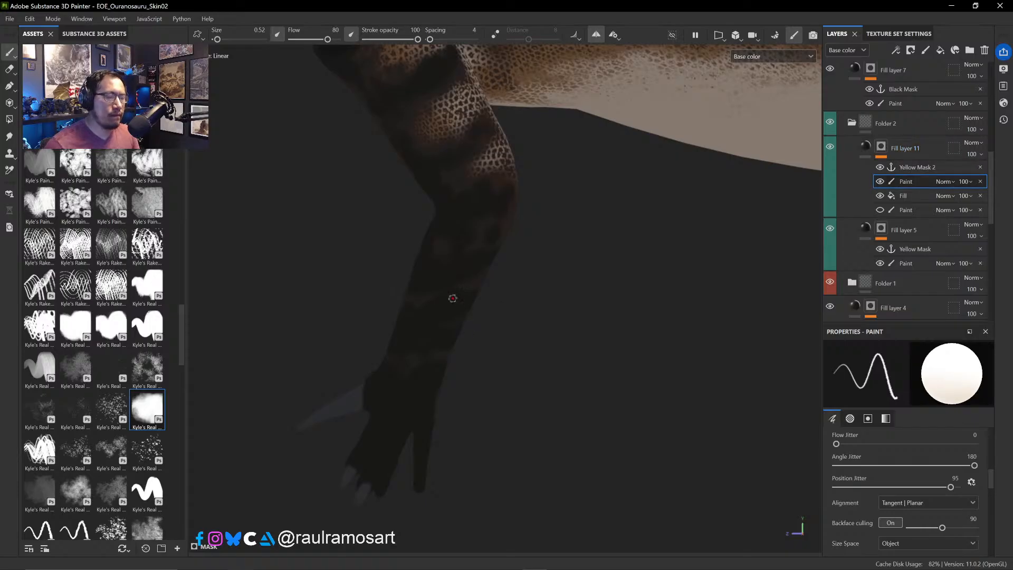
# - Erase parts of the selected mask paint around the front leg's elbow, using the Eraser at size 3.06
pyautogui.click(9, 68)
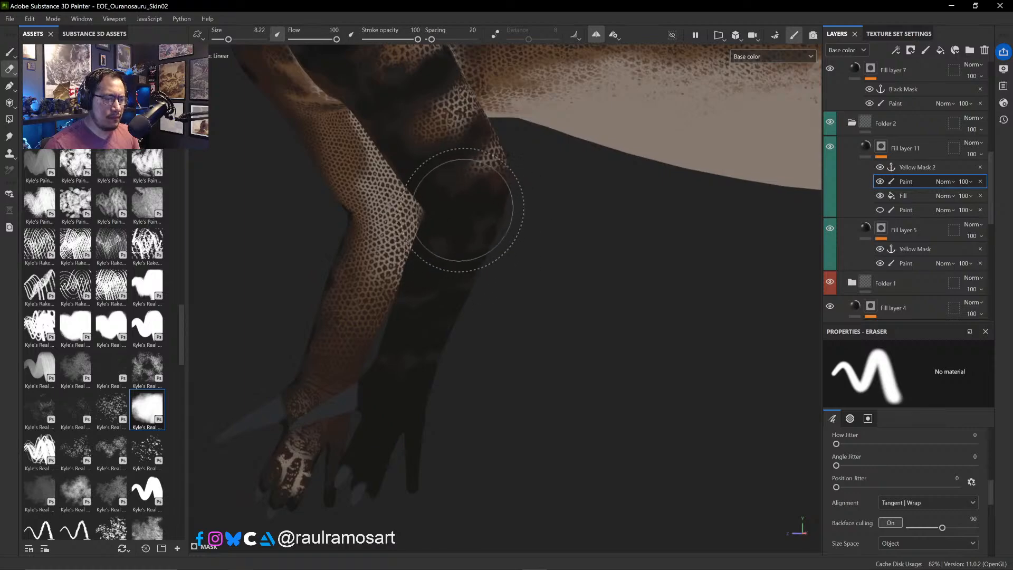
pyautogui.keyDown('alt'); pyautogui.moveTo(495, 249); pyautogui.dragTo(460, 264); pyautogui.keyUp('alt')
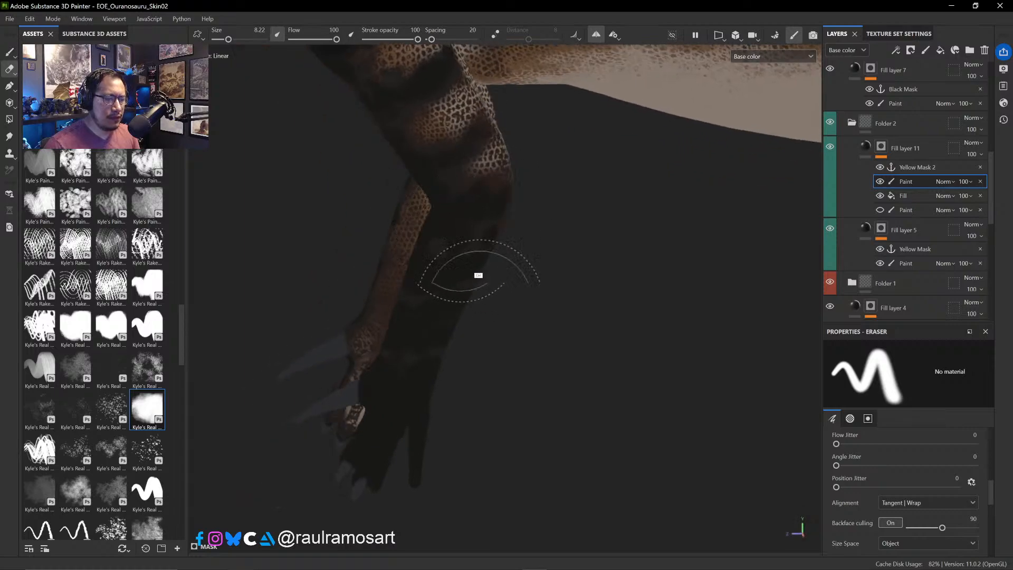
pyautogui.moveTo(568, 251)
pyautogui.keyDown('alt'); pyautogui.mouseDown()
pyautogui.moveTo(550, 254)
pyautogui.moveTo(577, 290)
pyautogui.moveTo(627, 297)
pyautogui.moveTo(588, 310)
pyautogui.moveTo(615, 296)
pyautogui.mouseUp(); pyautogui.keyUp('alt')
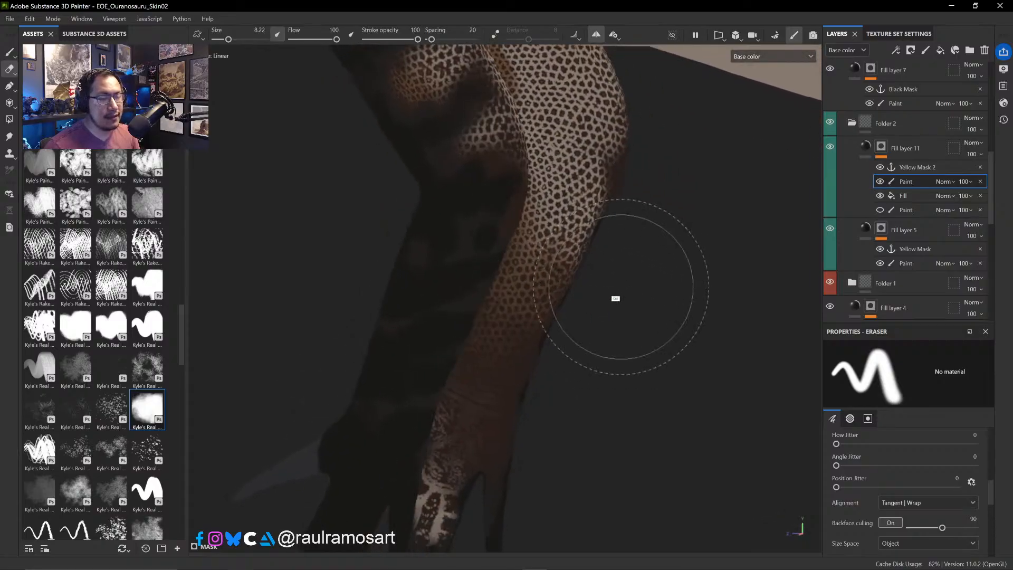
pyautogui.moveTo(616, 296)
pyautogui.keyDown('ctrl'); pyautogui.mouseDown(button='right')
pyautogui.moveTo(586, 274)
pyautogui.moveTo(586, 295)
pyautogui.mouseUp(button='right'); pyautogui.keyUp('ctrl')
pyautogui.moveTo(610, 278)
pyautogui.keyDown('alt'); pyautogui.mouseDown()
pyautogui.moveTo(672, 283)
pyautogui.moveTo(631, 290)
pyautogui.moveTo(656, 330)
pyautogui.mouseUp(); pyautogui.keyUp('alt')
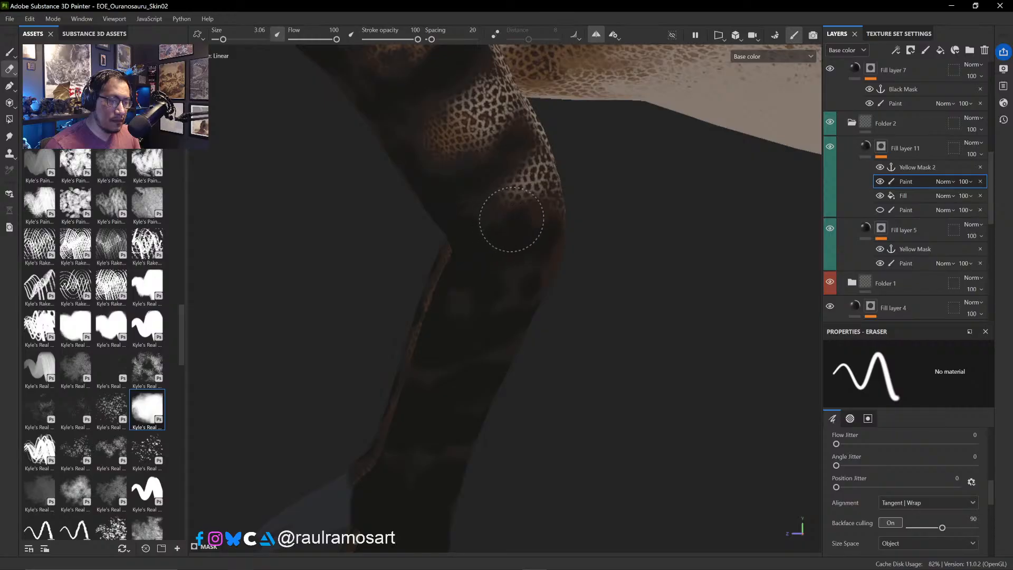
pyautogui.moveTo(511, 224); pyautogui.dragTo(543, 219)
pyautogui.moveTo(650, 232)
pyautogui.keyDown('alt'); pyautogui.mouseDown()
pyautogui.moveTo(538, 226)
pyautogui.moveTo(554, 238)
pyautogui.moveTo(547, 261)
pyautogui.moveTo(516, 255)
pyautogui.moveTo(502, 269)
pyautogui.mouseUp(); pyautogui.keyUp('alt')
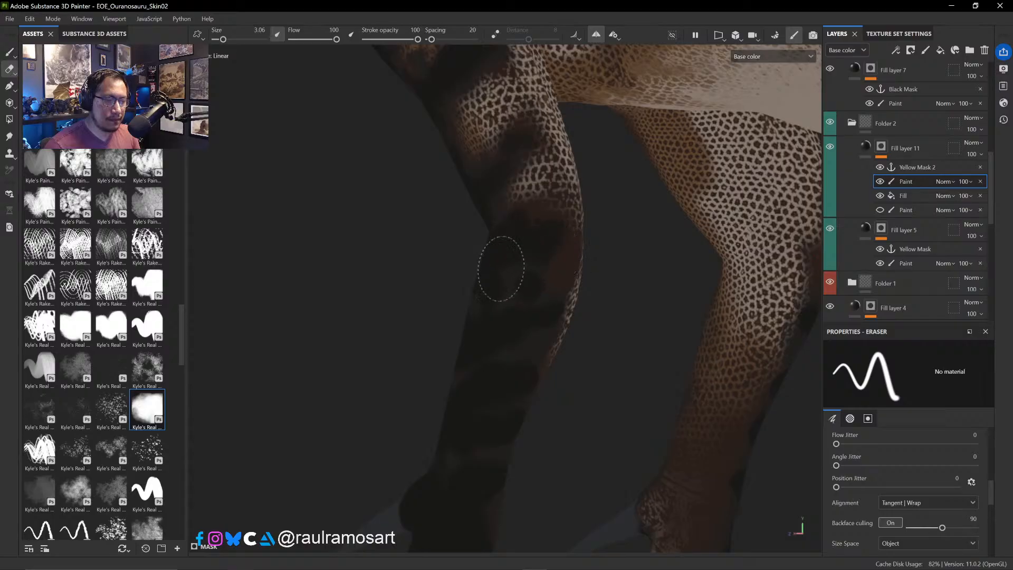
pyautogui.moveTo(493, 313)
pyautogui.mouseDown()
pyautogui.moveTo(536, 309)
pyautogui.moveTo(539, 285)
pyautogui.mouseUp()
# - Continue erasing the Fill layer 11 mask paint down the forearm, working from its outer and rear sides
pyautogui.moveTo(600, 282)
pyautogui.keyDown('alt'); pyautogui.mouseDown()
pyautogui.moveTo(628, 294)
pyautogui.moveTo(601, 289)
pyautogui.mouseUp(); pyautogui.keyUp('alt')
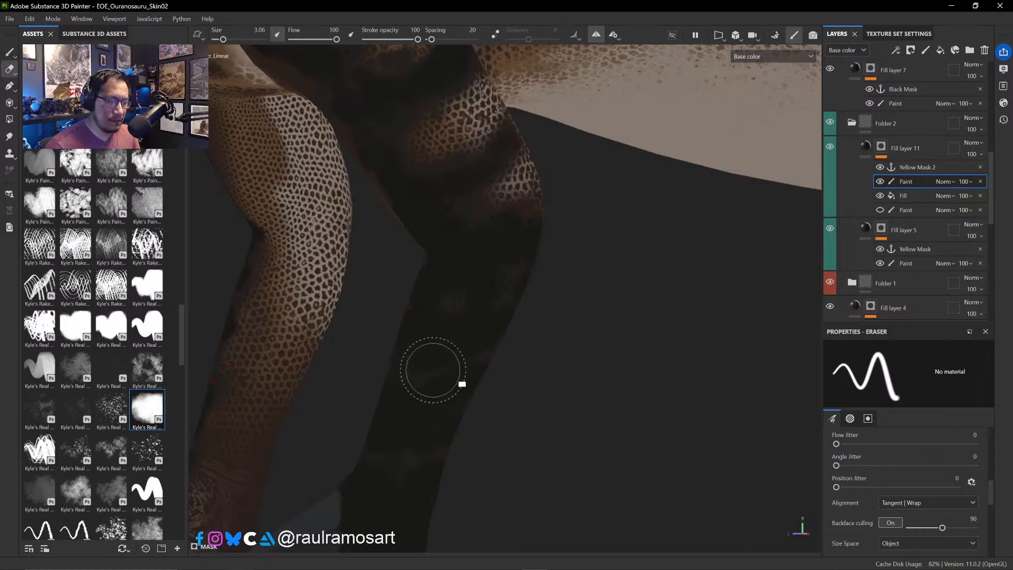
pyautogui.moveTo(463, 365)
pyautogui.keyDown('alt'); pyautogui.mouseDown()
pyautogui.moveTo(383, 358)
pyautogui.moveTo(448, 369)
pyautogui.mouseUp(); pyautogui.keyUp('alt')
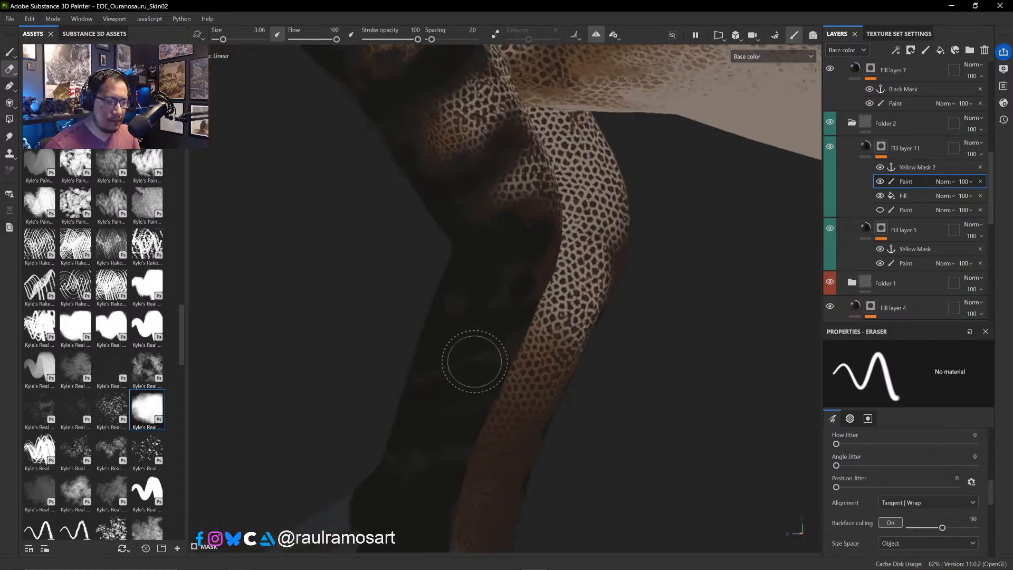
pyautogui.moveTo(502, 335)
pyautogui.keyDown('alt'); pyautogui.mouseDown()
pyautogui.moveTo(407, 335)
pyautogui.moveTo(502, 330)
pyautogui.mouseUp(); pyautogui.keyUp('alt')
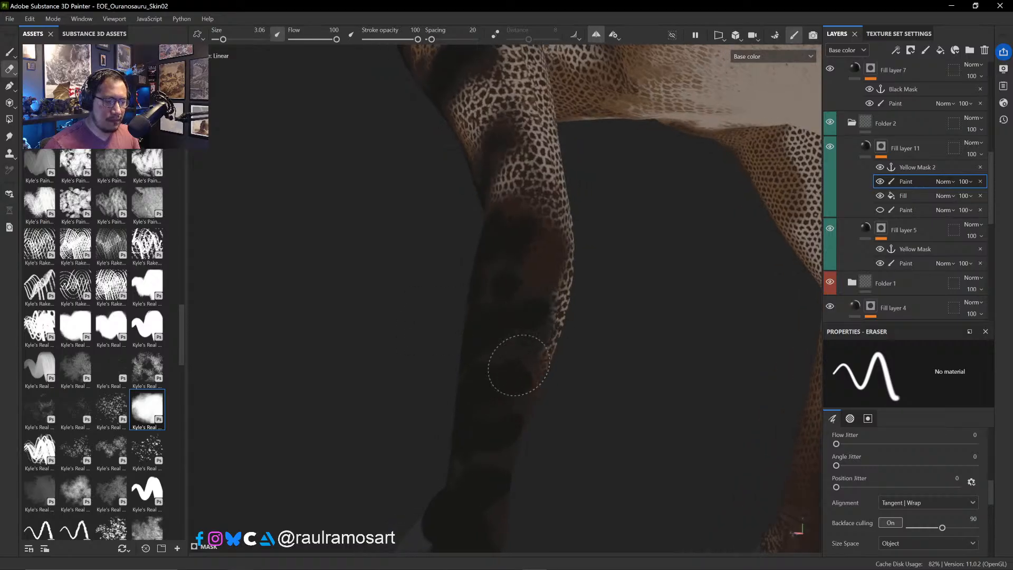
pyautogui.moveTo(489, 369)
pyautogui.keyDown('alt'); pyautogui.mouseDown()
pyautogui.moveTo(701, 390)
pyautogui.moveTo(649, 332)
pyautogui.mouseUp(); pyautogui.keyUp('alt')
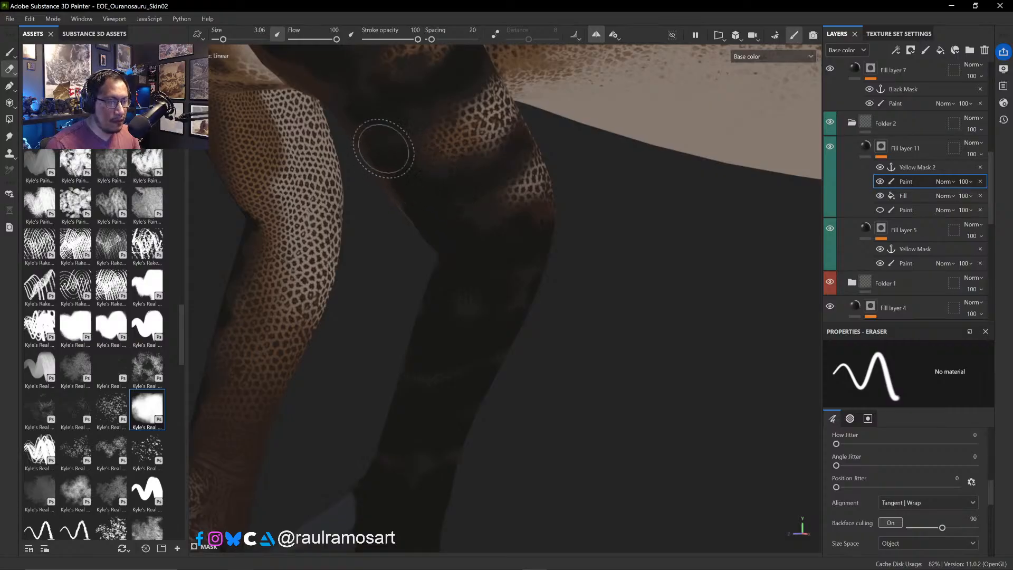
# - Erase the Fill layer 11 mask paint over the upper front leg and shoulder
pyautogui.moveTo(454, 285)
pyautogui.keyDown('alt'); pyautogui.mouseDown()
pyautogui.moveTo(459, 312)
pyautogui.moveTo(468, 310)
pyautogui.moveTo(460, 275)
pyautogui.mouseUp(); pyautogui.keyUp('alt')
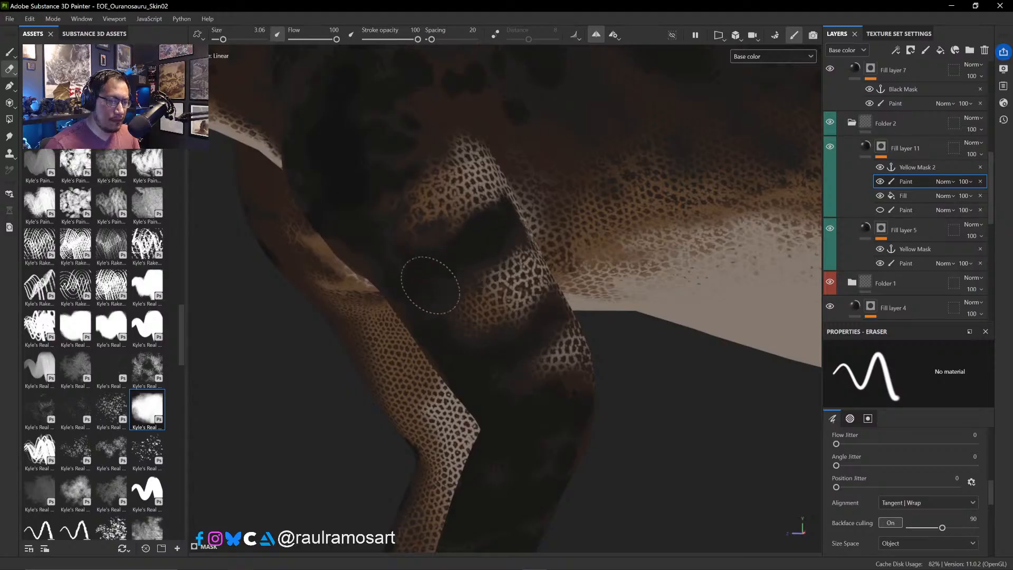
pyautogui.keyDown('alt'); pyautogui.moveTo(502, 278); pyautogui.dragTo(464, 271); pyautogui.keyUp('alt')
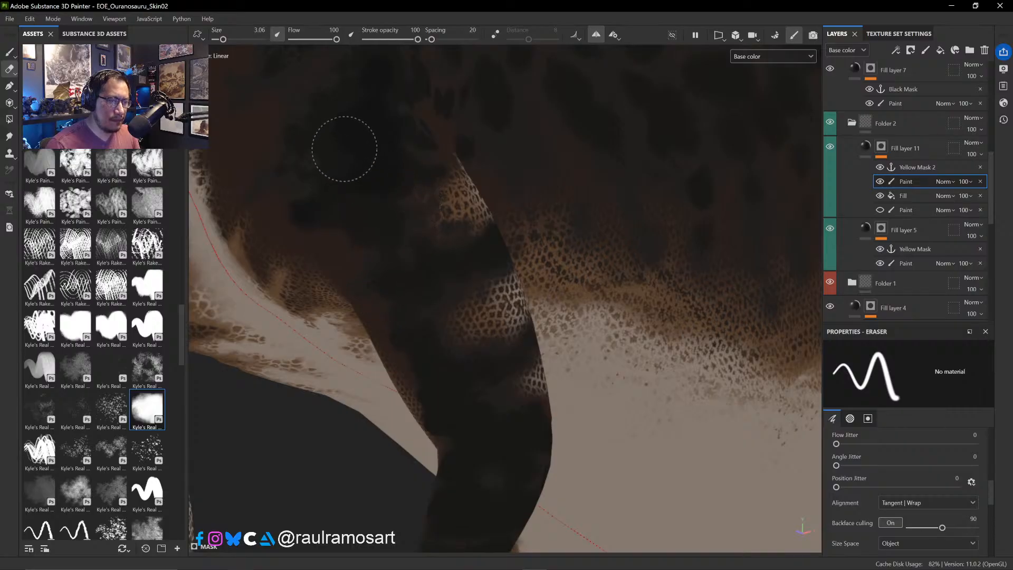
pyautogui.moveTo(397, 300)
pyautogui.keyDown('alt'); pyautogui.mouseDown()
pyautogui.moveTo(429, 380)
pyautogui.moveTo(459, 321)
pyautogui.moveTo(373, 232)
pyautogui.mouseUp(); pyautogui.keyUp('alt')
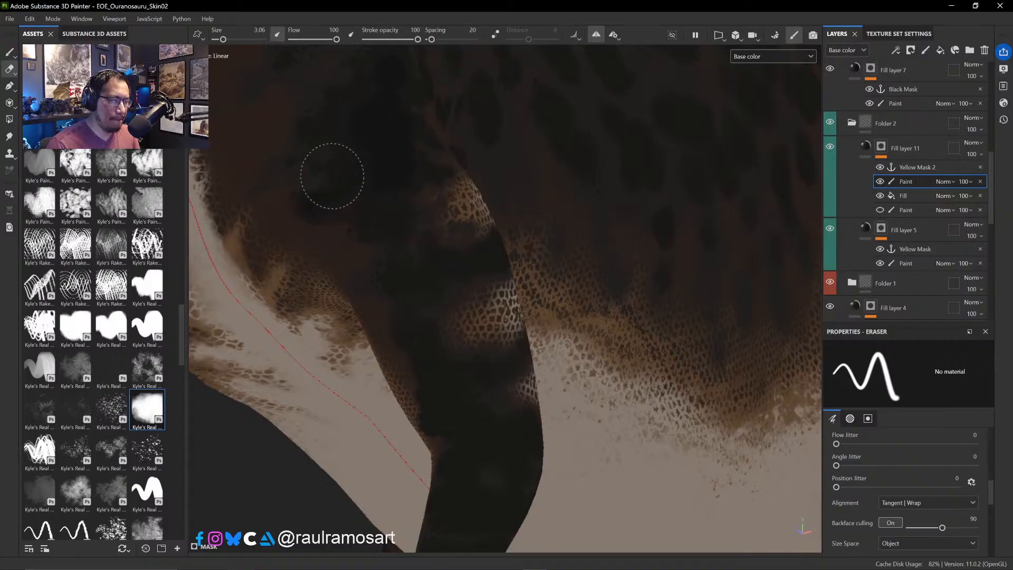
pyautogui.keyDown('alt'); pyautogui.moveTo(331, 176); pyautogui.dragTo(361, 234); pyautogui.keyUp('alt')
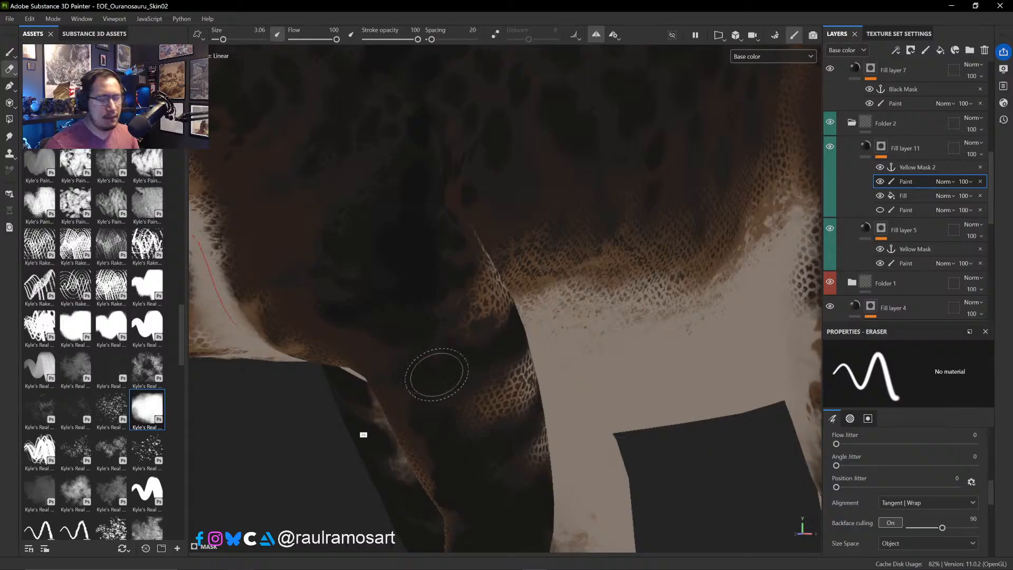
# - Erase the Fill layer 11 mask paint around the wrist above the thumb spike and up the front of the leg
pyautogui.moveTo(317, 448)
pyautogui.keyDown('alt'); pyautogui.mouseDown()
pyautogui.moveTo(301, 459)
pyautogui.moveTo(397, 326)
pyautogui.moveTo(415, 192)
pyautogui.mouseUp(); pyautogui.keyUp('alt')
pyautogui.moveTo(684, 357)
pyautogui.keyDown('alt'); pyautogui.mouseDown()
pyautogui.moveTo(698, 378)
pyautogui.moveTo(567, 232)
pyautogui.moveTo(453, 267)
pyautogui.mouseUp(); pyautogui.keyUp('alt')
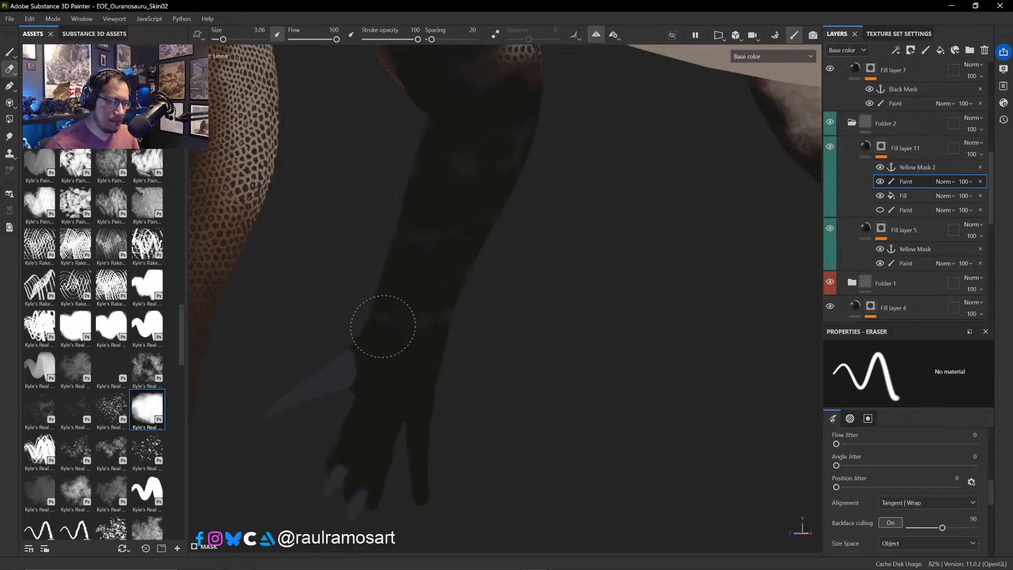
pyautogui.moveTo(362, 335)
pyautogui.keyDown('alt'); pyautogui.mouseDown()
pyautogui.moveTo(606, 404)
pyautogui.moveTo(511, 386)
pyautogui.mouseUp(); pyautogui.keyUp('alt')
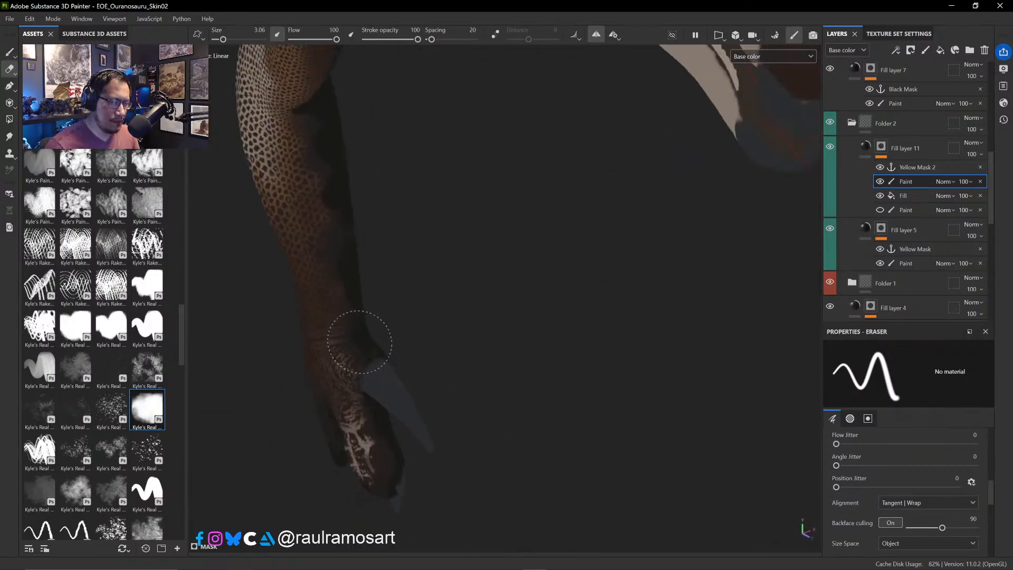
pyautogui.moveTo(362, 271)
pyautogui.keyDown('alt'); pyautogui.mouseDown()
pyautogui.moveTo(373, 238)
pyautogui.moveTo(356, 237)
pyautogui.mouseUp(); pyautogui.keyUp('alt')
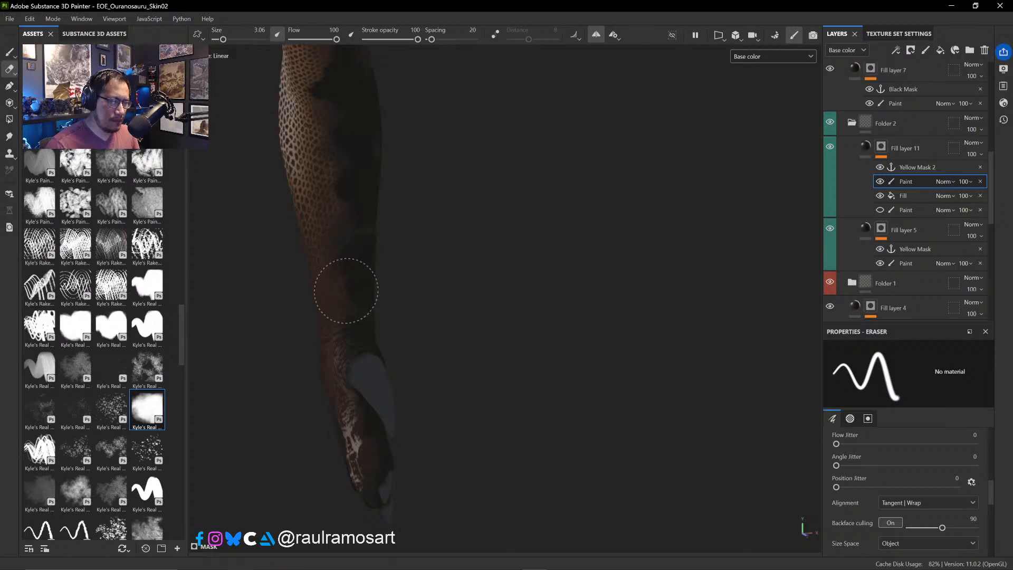
pyautogui.keyDown('ctrl'); pyautogui.keyDown('alt'); pyautogui.moveTo(421, 212); pyautogui.dragTo(476, 316); pyautogui.keyUp('alt'); pyautogui.keyUp('ctrl')
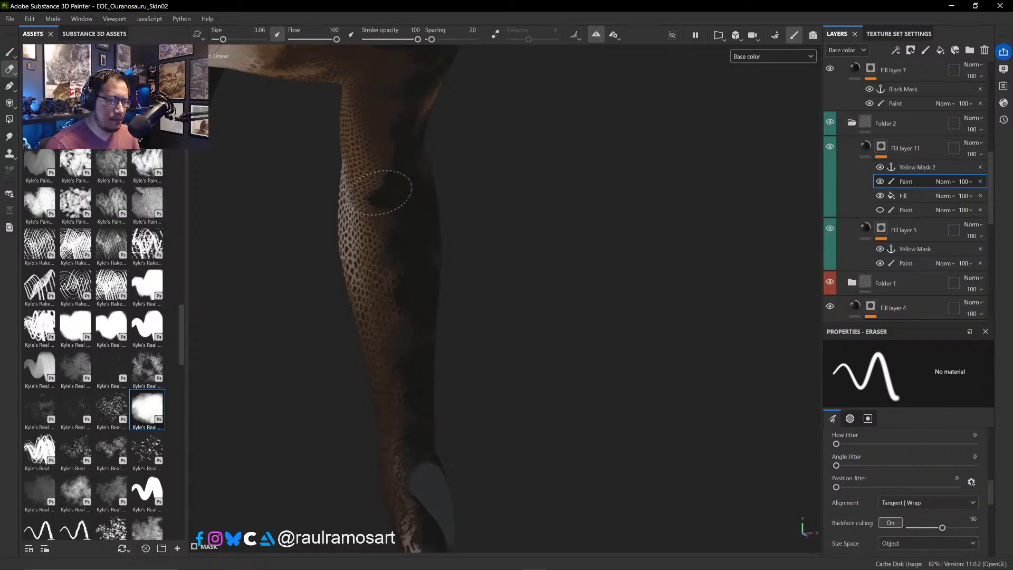
pyautogui.moveTo(544, 277)
pyautogui.keyDown('ctrl'); pyautogui.keyDown('alt'); pyautogui.mouseDown()
pyautogui.moveTo(590, 354)
pyautogui.moveTo(561, 271)
pyautogui.mouseUp(); pyautogui.keyUp('alt'); pyautogui.keyUp('ctrl')
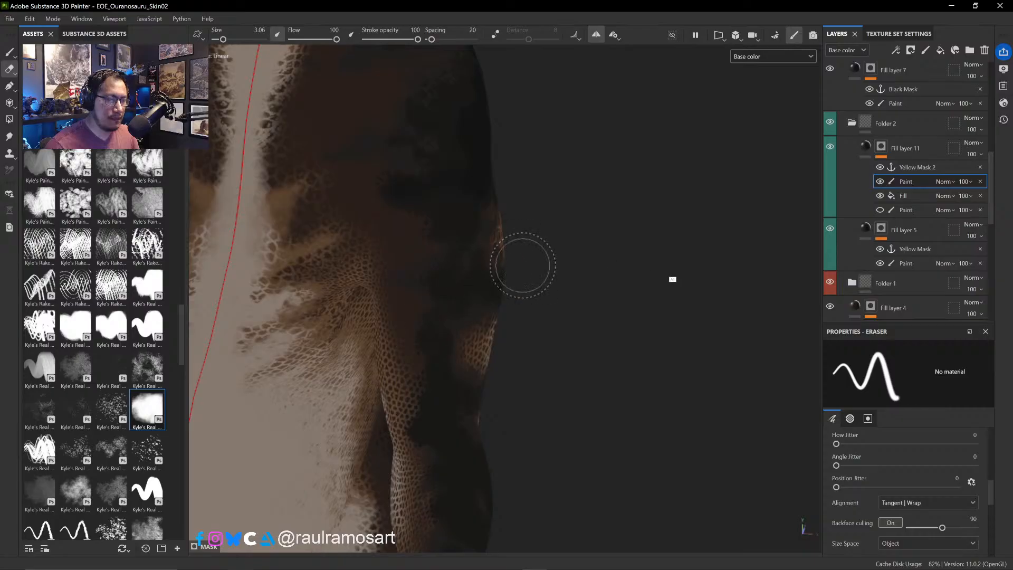
pyautogui.keyDown('alt'); pyautogui.moveTo(672, 278); pyautogui.dragTo(496, 310); pyautogui.keyUp('alt')
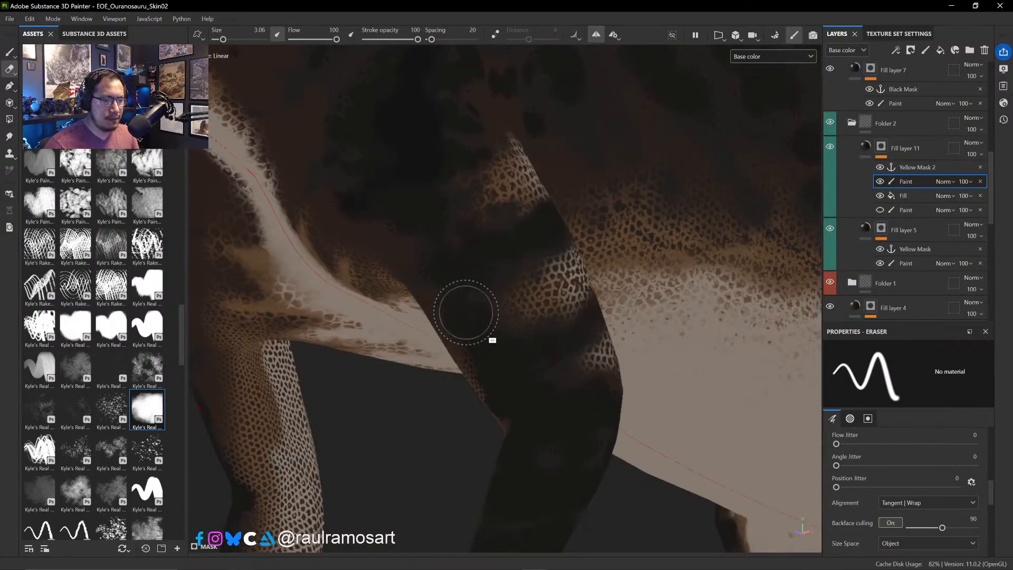
# - Erase the Fill layer 11 mask paint along the hind leg's shin and ankle, enlarging the Eraser to size 4.26
pyautogui.keyDown('alt'); pyautogui.keyDown('shift'); pyautogui.moveTo(412, 409); pyautogui.dragTo(384, 297); pyautogui.keyUp('shift'); pyautogui.keyUp('alt')
pyautogui.keyDown('alt'); pyautogui.moveTo(384, 297); pyautogui.dragTo(324, 274, button='right'); pyautogui.keyUp('alt')
pyautogui.keyDown('alt'); pyautogui.moveTo(619, 461); pyautogui.dragTo(401, 238, button='middle'); pyautogui.keyUp('alt')
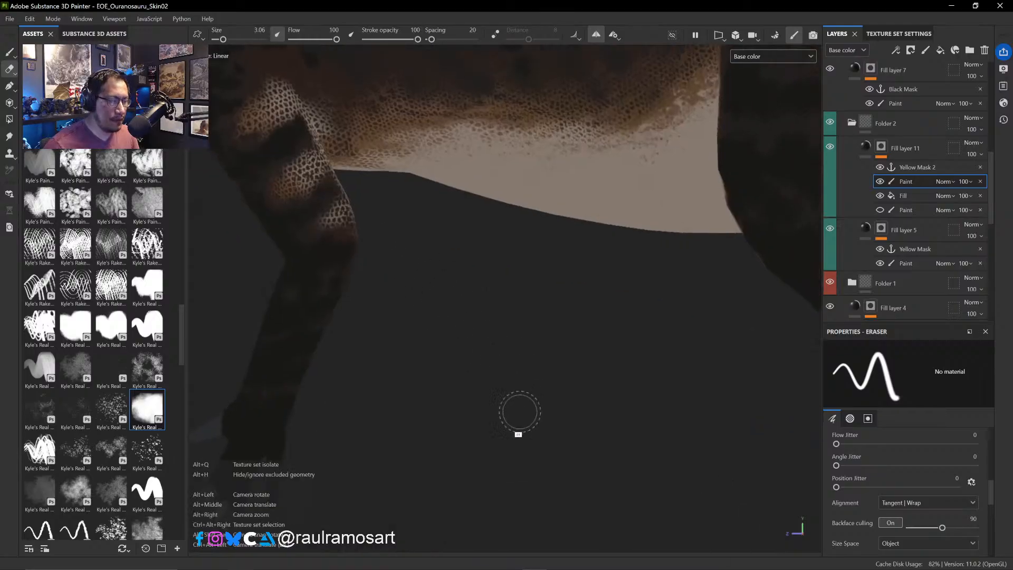
pyautogui.keyDown('ctrl'); pyautogui.keyDown('alt'); pyautogui.moveTo(348, 396); pyautogui.dragTo(211, 290); pyautogui.keyUp('alt'); pyautogui.keyUp('ctrl')
pyautogui.keyDown('ctrl'); pyautogui.keyDown('alt'); pyautogui.moveTo(446, 377); pyautogui.dragTo(211, 437); pyautogui.keyUp('alt'); pyautogui.keyUp('ctrl')
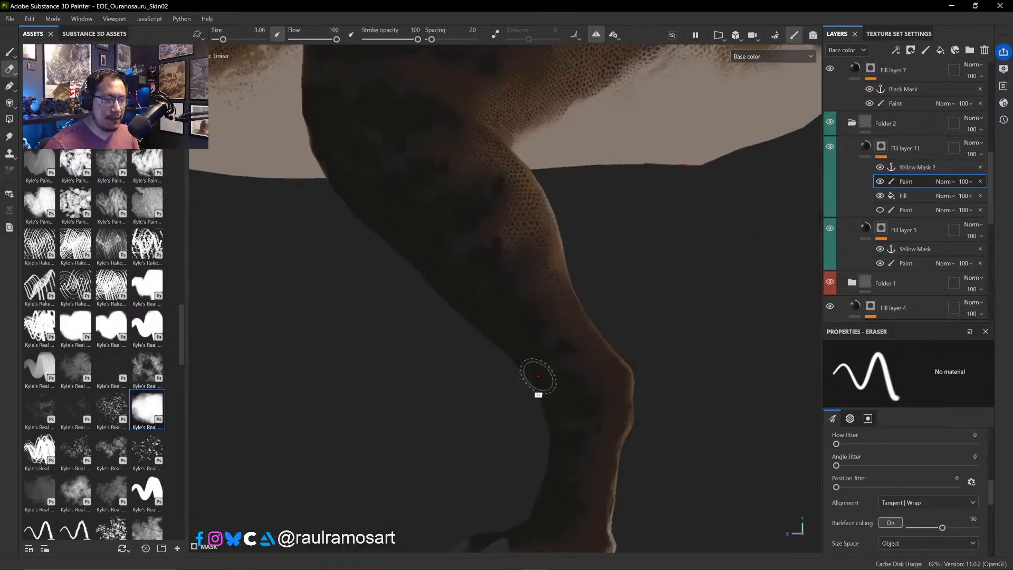
pyautogui.keyDown('ctrl'); pyautogui.keyDown('alt'); pyautogui.moveTo(690, 372); pyautogui.dragTo(612, 260); pyautogui.keyUp('alt'); pyautogui.keyUp('ctrl')
pyautogui.moveTo(489, 353)
pyautogui.keyDown('alt'); pyautogui.mouseDown(button='right')
pyautogui.moveTo(478, 334)
pyautogui.moveTo(579, 466)
pyautogui.mouseUp(button='right'); pyautogui.keyUp('alt')
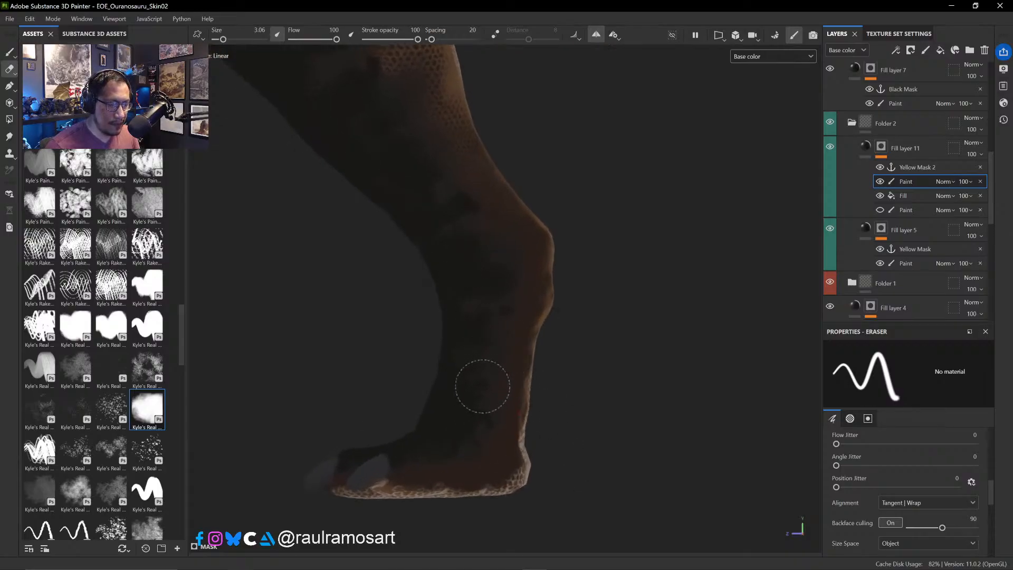
pyautogui.keyDown('ctrl'); pyautogui.moveTo(485, 420); pyautogui.dragTo(492, 421, button='right'); pyautogui.keyUp('ctrl')
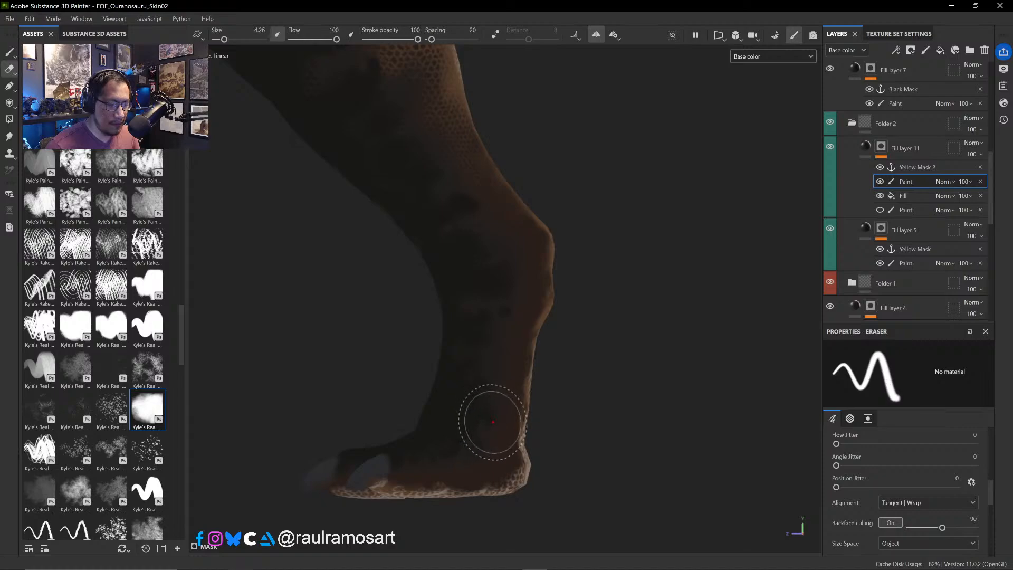
# - Erase the Fill layer 11 mask paint around the hind foot, covering the front, the toes and the inner side
pyautogui.moveTo(451, 437)
pyautogui.keyDown('alt'); pyautogui.mouseDown()
pyautogui.moveTo(453, 464)
pyautogui.moveTo(452, 452)
pyautogui.moveTo(611, 438)
pyautogui.moveTo(435, 455)
pyautogui.moveTo(452, 423)
pyautogui.moveTo(410, 469)
pyautogui.mouseUp(); pyautogui.keyUp('alt')
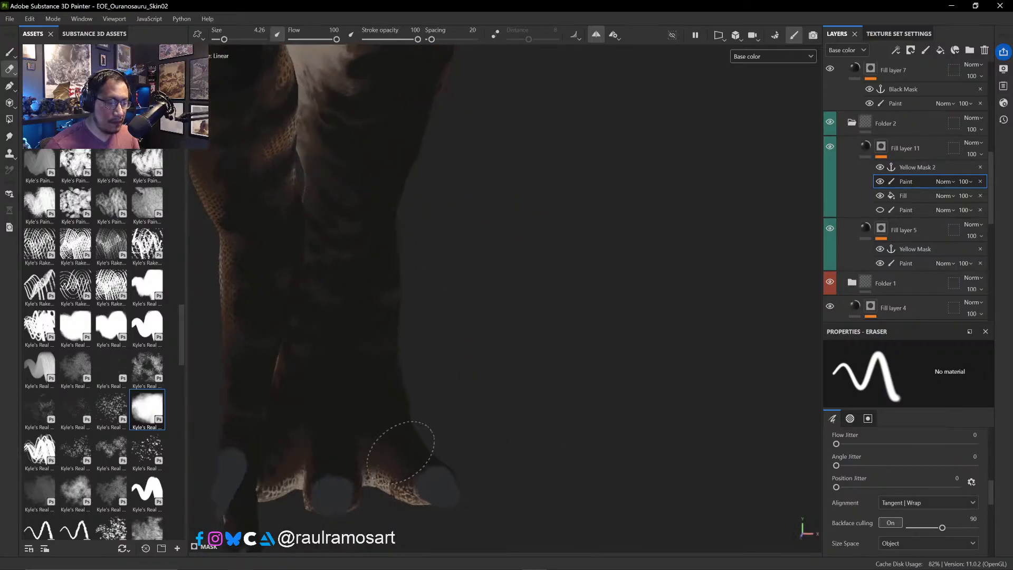
pyautogui.moveTo(361, 425)
pyautogui.keyDown('alt'); pyautogui.mouseDown()
pyautogui.moveTo(319, 455)
pyautogui.moveTo(362, 412)
pyautogui.mouseUp(); pyautogui.keyUp('alt')
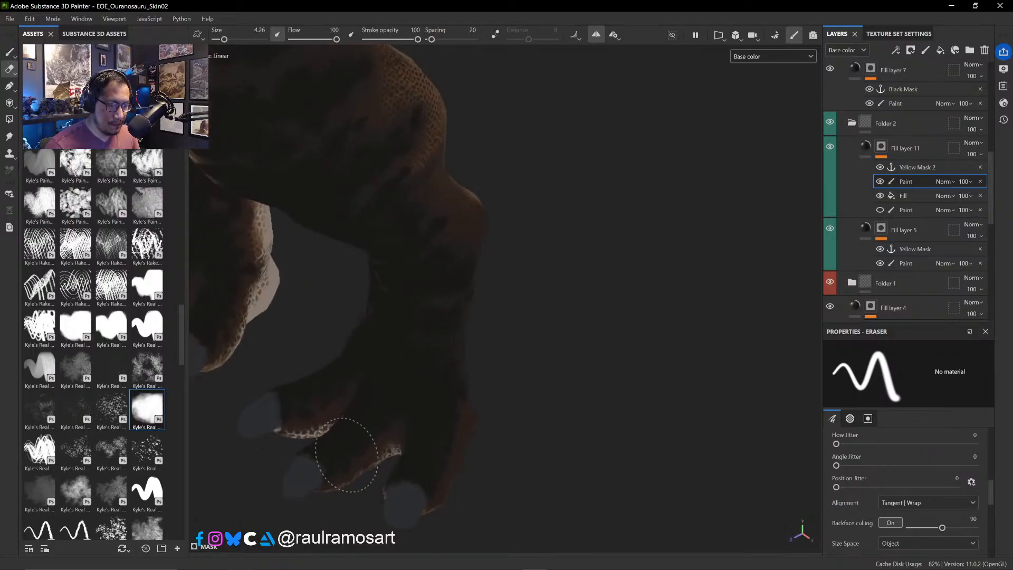
pyautogui.keyDown('alt'); pyautogui.moveTo(407, 430); pyautogui.dragTo(483, 402); pyautogui.keyUp('alt')
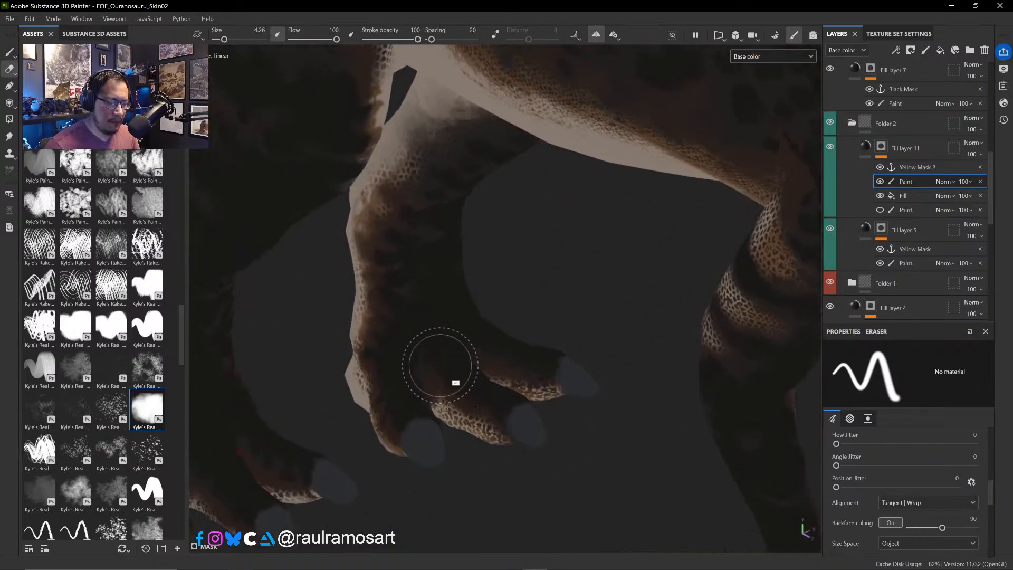
pyautogui.moveTo(441, 362)
pyautogui.keyDown('alt'); pyautogui.mouseDown()
pyautogui.moveTo(376, 332)
pyautogui.moveTo(531, 316)
pyautogui.moveTo(508, 314)
pyautogui.moveTo(496, 329)
pyautogui.mouseUp(); pyautogui.keyUp('alt')
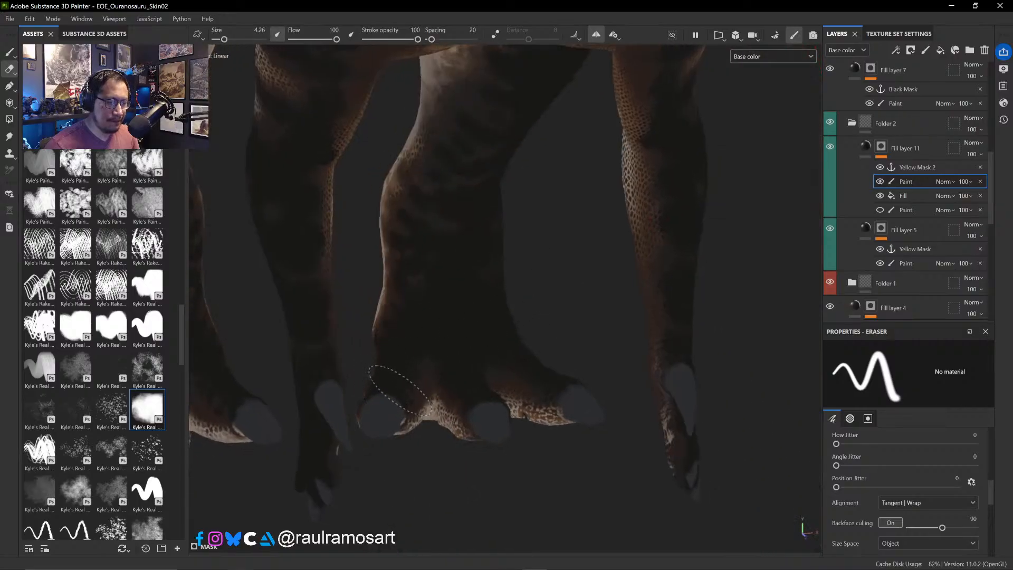
pyautogui.keyDown('alt'); pyautogui.moveTo(407, 362); pyautogui.dragTo(441, 406); pyautogui.keyUp('alt')
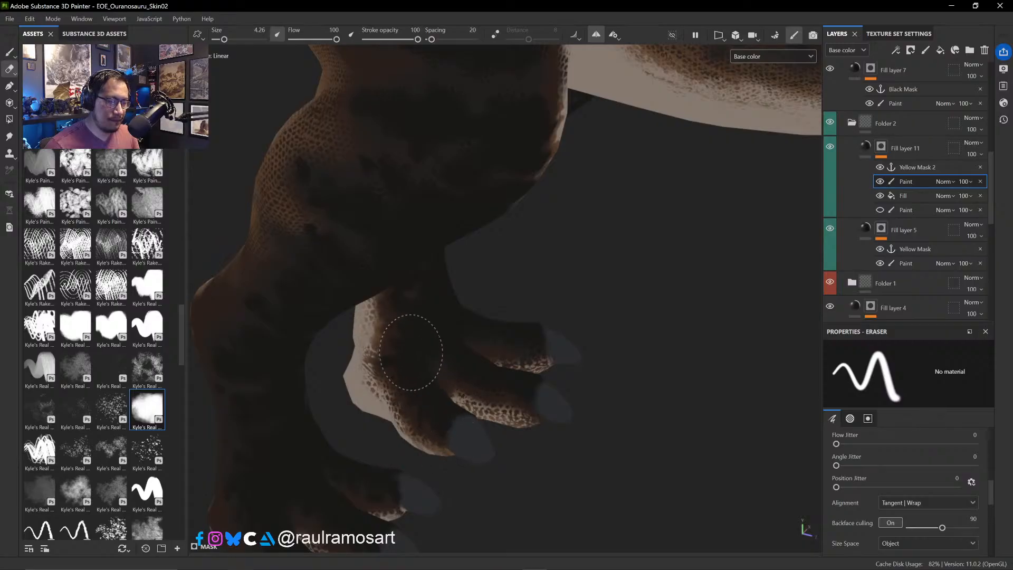
pyautogui.keyDown('alt'); pyautogui.moveTo(408, 313); pyautogui.dragTo(394, 287); pyautogui.keyUp('alt')
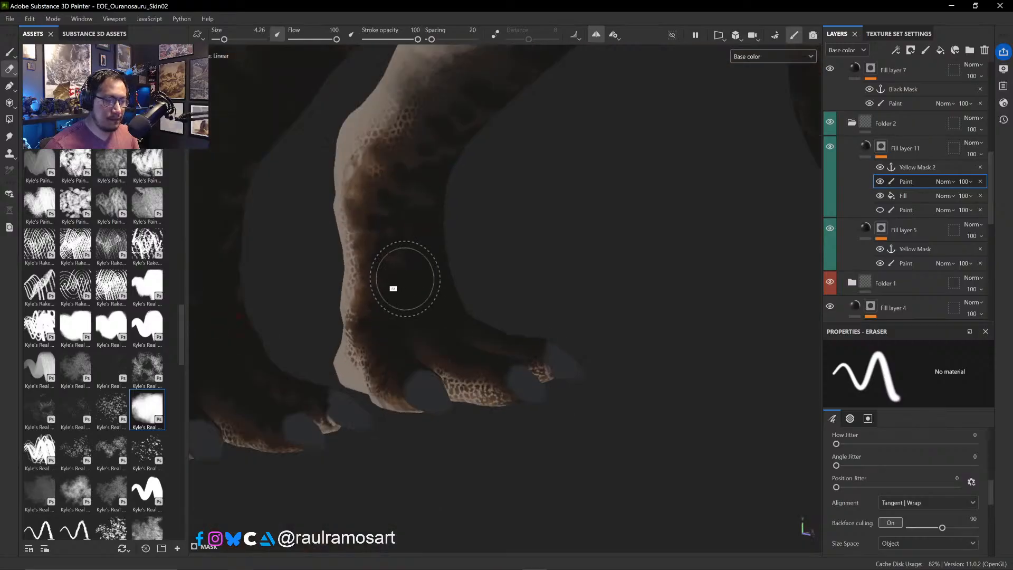
pyautogui.moveTo(425, 240)
pyautogui.keyDown('alt'); pyautogui.mouseDown()
pyautogui.moveTo(481, 301)
pyautogui.moveTo(585, 323)
pyautogui.moveTo(552, 290)
pyautogui.moveTo(570, 260)
pyautogui.mouseUp(); pyautogui.keyUp('alt')
# - Erase the Fill layer 11 mask paint on the hind leg's inner side, from above the ankle up to the thigh
pyautogui.moveTo(484, 192); pyautogui.dragTo(473, 197)
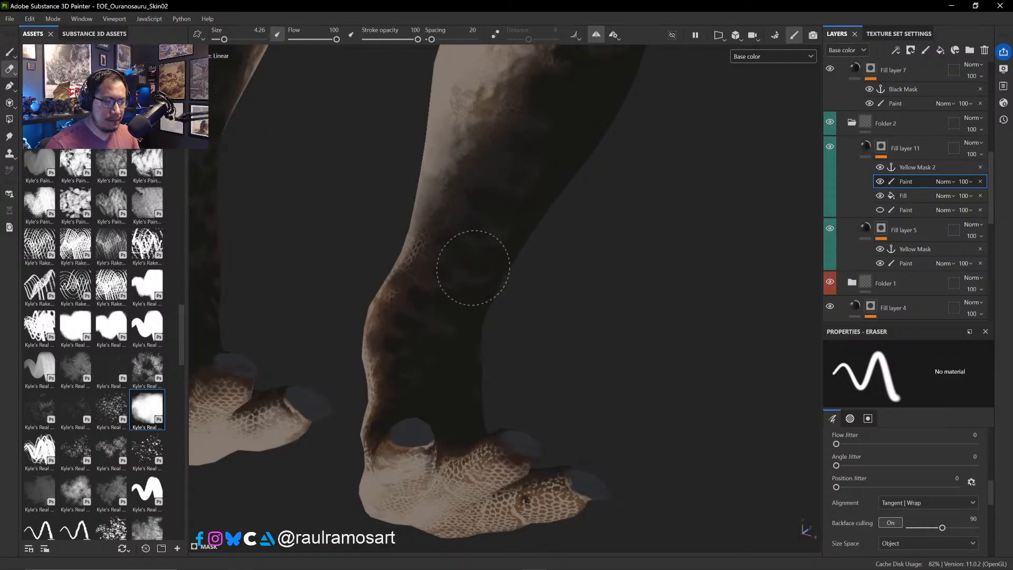
pyautogui.moveTo(474, 268); pyautogui.dragTo(449, 297)
pyautogui.moveTo(440, 298); pyautogui.dragTo(434, 300)
pyautogui.keyDown('alt'); pyautogui.moveTo(538, 266); pyautogui.dragTo(635, 283); pyautogui.keyUp('alt')
pyautogui.keyDown('ctrl'); pyautogui.keyDown('alt'); pyautogui.moveTo(637, 242); pyautogui.dragTo(539, 443); pyautogui.keyUp('alt'); pyautogui.keyUp('ctrl')
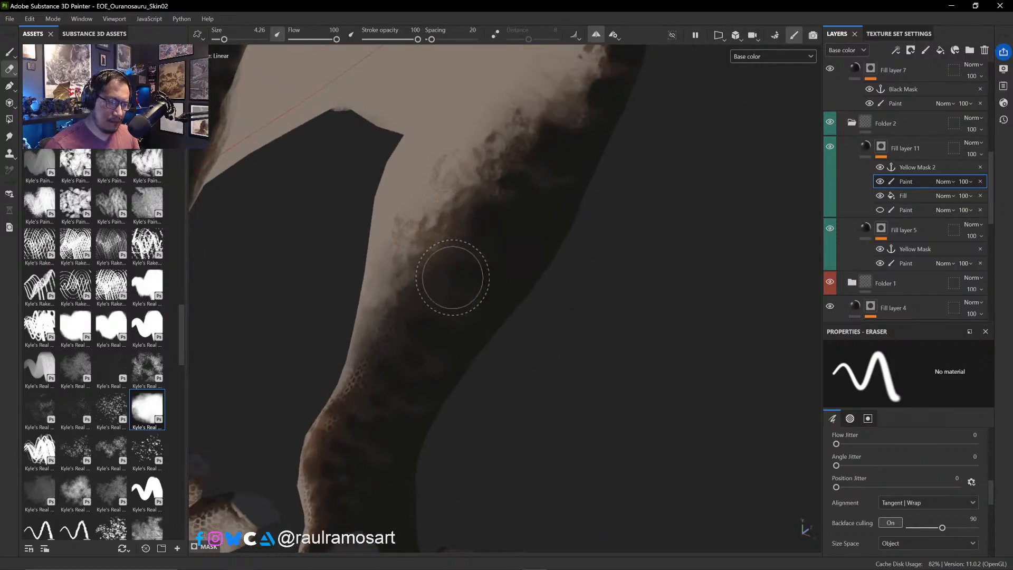
pyautogui.moveTo(453, 277); pyautogui.dragTo(461, 288)
pyautogui.moveTo(614, 233)
pyautogui.keyDown('alt'); pyautogui.mouseDown()
pyautogui.moveTo(595, 287)
pyautogui.moveTo(572, 294)
pyautogui.moveTo(633, 357)
pyautogui.moveTo(599, 324)
pyautogui.moveTo(617, 337)
pyautogui.moveTo(615, 375)
pyautogui.moveTo(583, 332)
pyautogui.moveTo(538, 303)
pyautogui.mouseUp(); pyautogui.keyUp('alt')
pyautogui.scroll(-5, 536, 305)
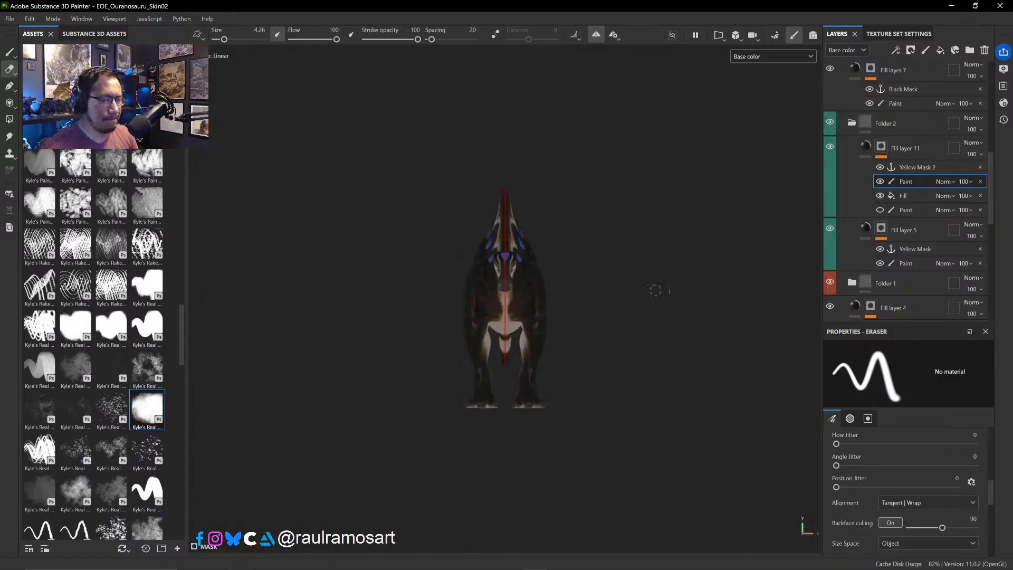
pyautogui.keyDown('alt'); pyautogui.moveTo(610, 288); pyautogui.dragTo(517, 275); pyautogui.keyUp('alt')
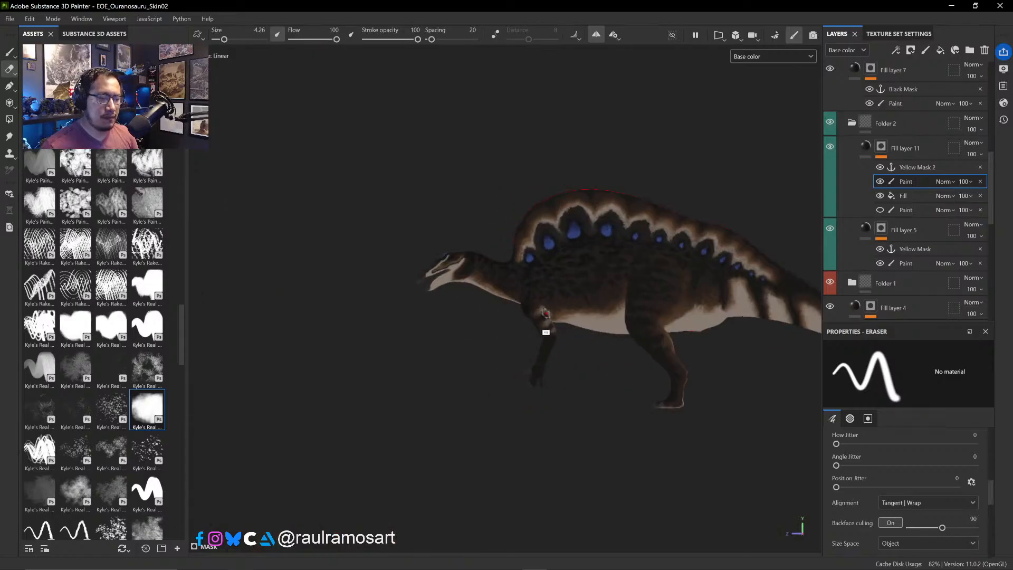
pyautogui.keyDown('alt'); pyautogui.moveTo(546, 315); pyautogui.dragTo(519, 405); pyautogui.keyUp('alt')
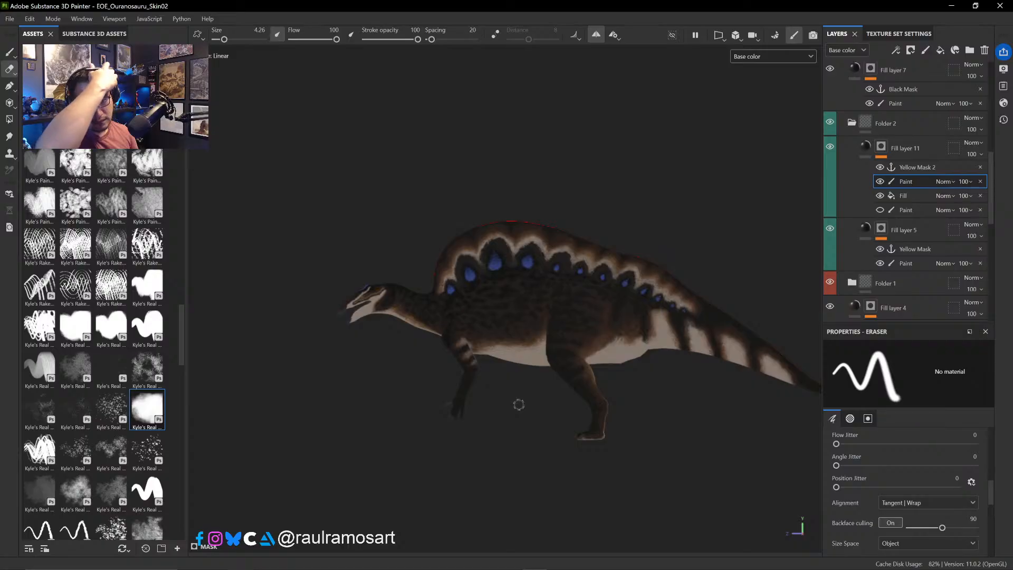
# - Collapse Folder 2 and duplicate Fill layer 7, the dark layer directly above it
pyautogui.click(849, 127)
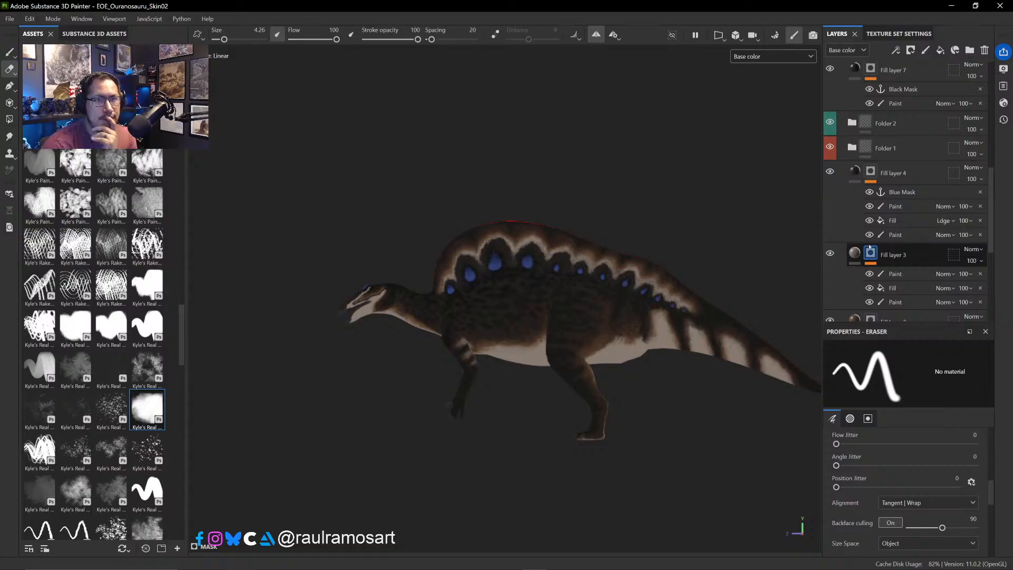
pyautogui.scroll(-2, 869, 247)
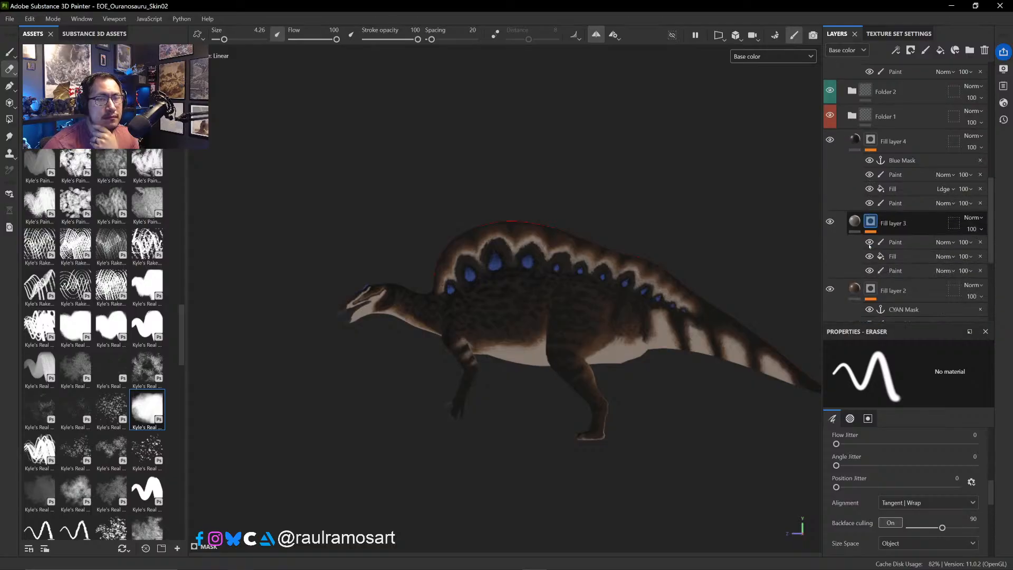
pyautogui.scroll(5, 870, 246)
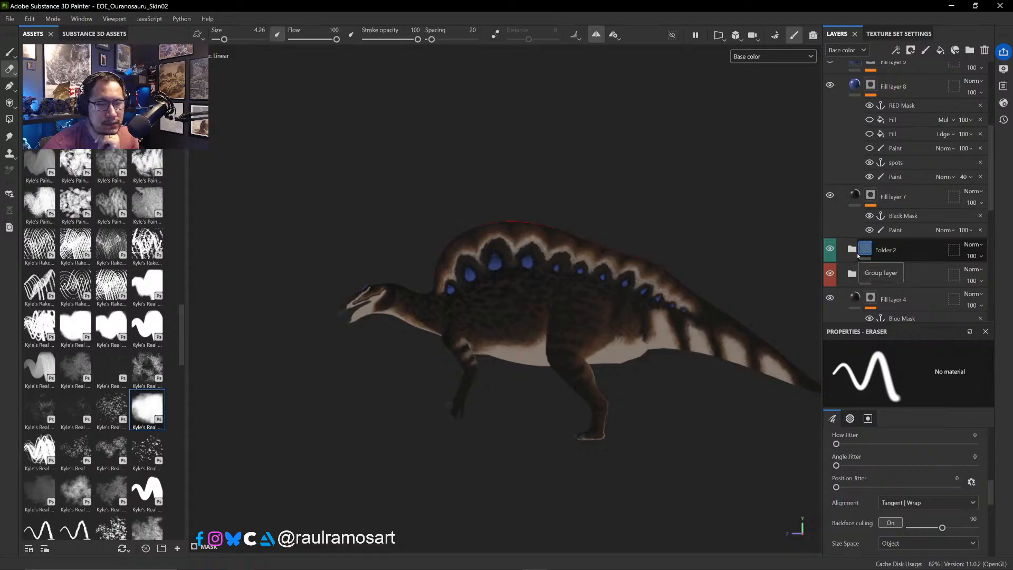
pyautogui.click(921, 198)
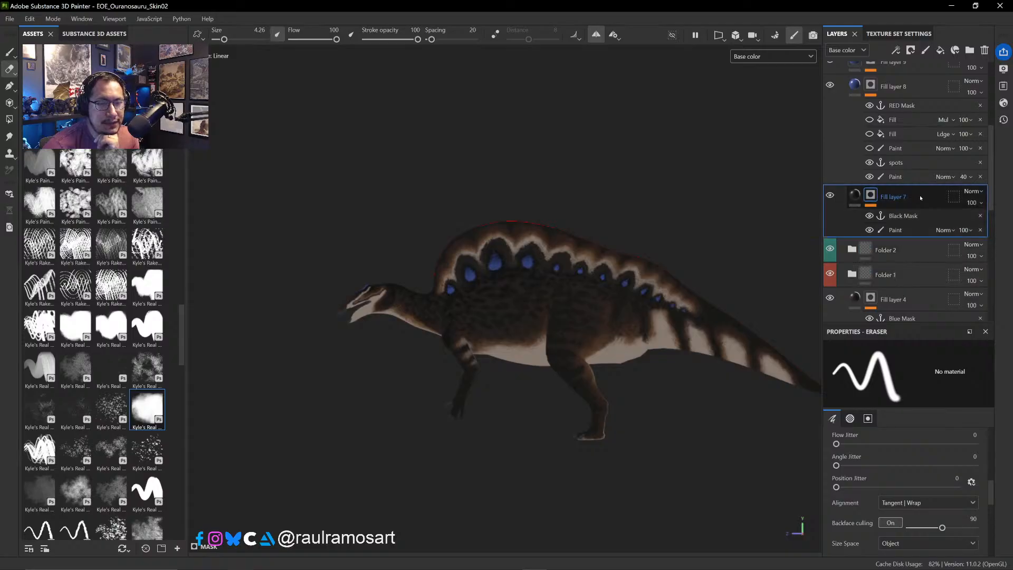
pyautogui.rightClick(920, 198)
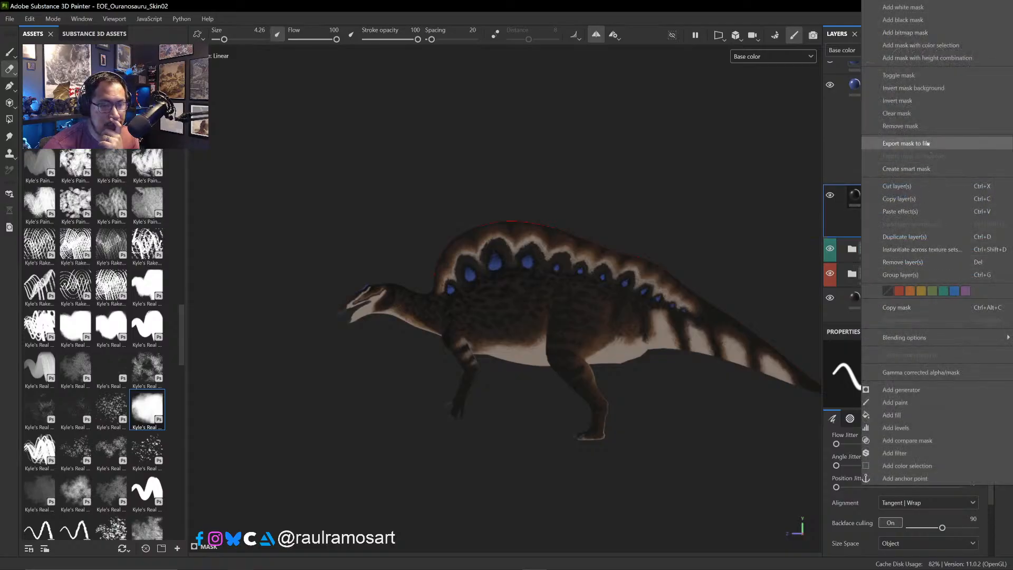
pyautogui.click(929, 233)
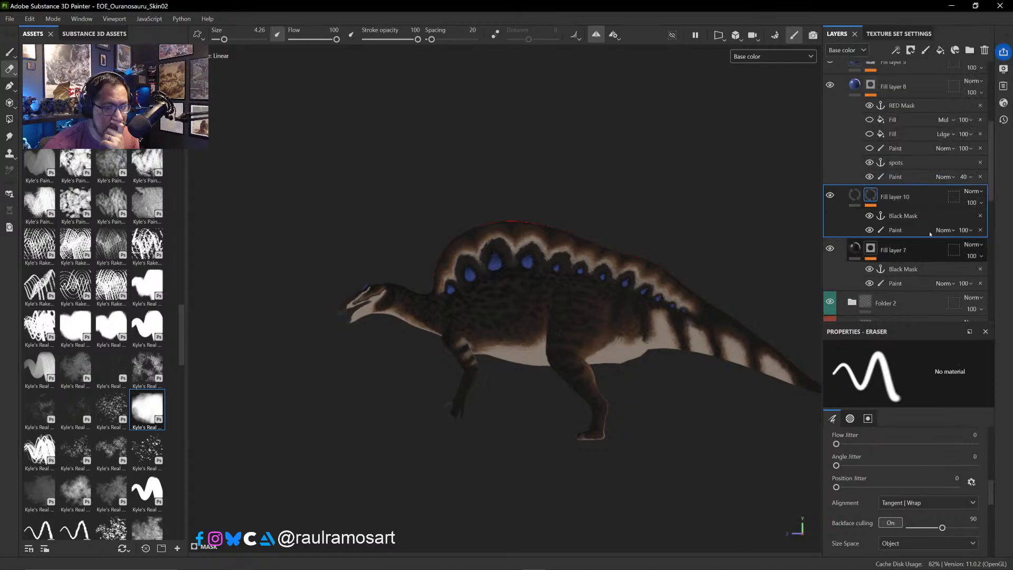
# - Replace the duplicated layer's mask with a fresh black mask that has no effects
pyautogui.rightClick(874, 199)
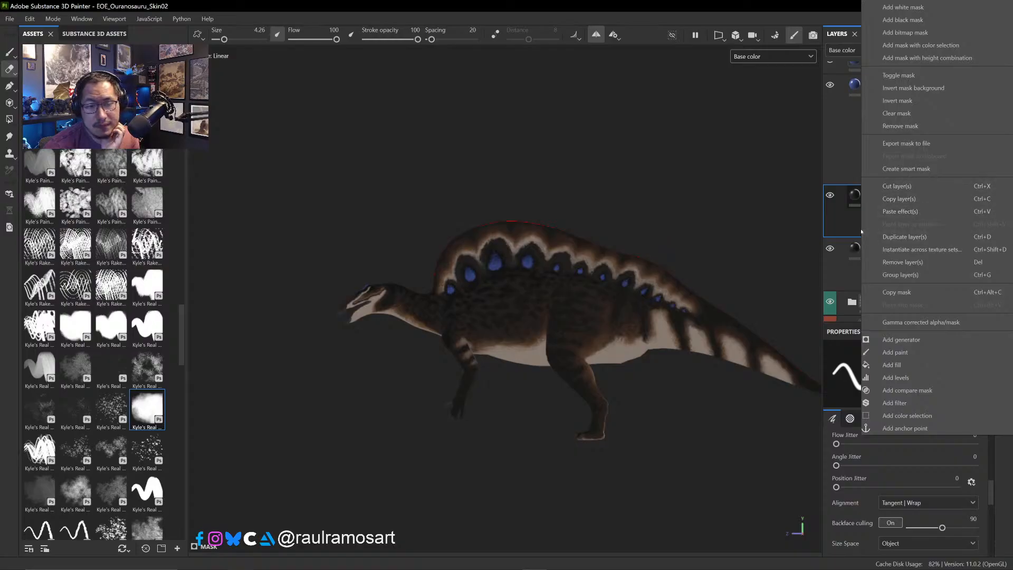
pyautogui.click(921, 21)
pyautogui.hotkey('ctrl', 'z')
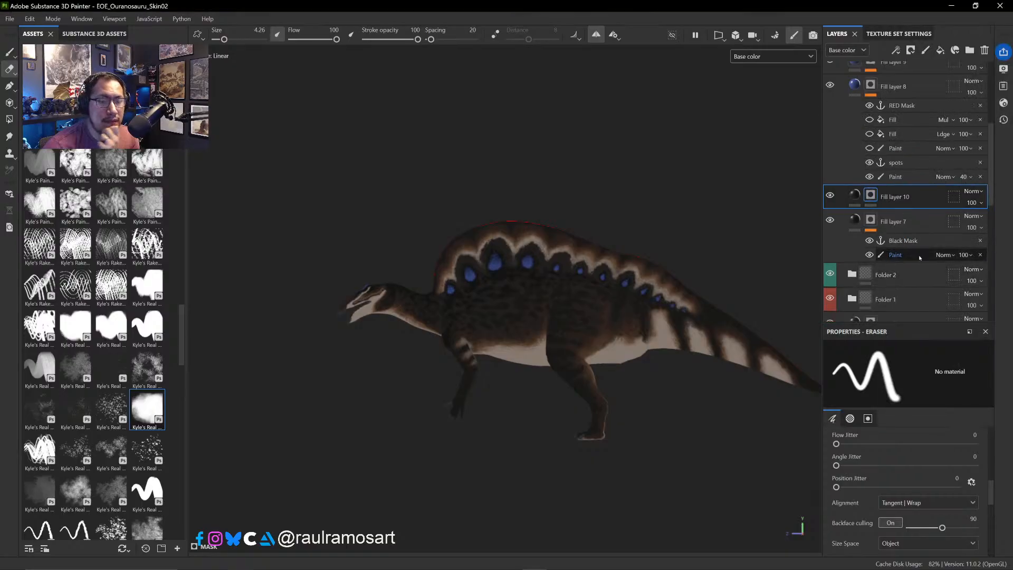
# - Copy the cavity Fill effect from Fill layer 11's mask in Folder 2 and paste it into Fill layer 10's mask
pyautogui.scroll(-3, 886, 264)
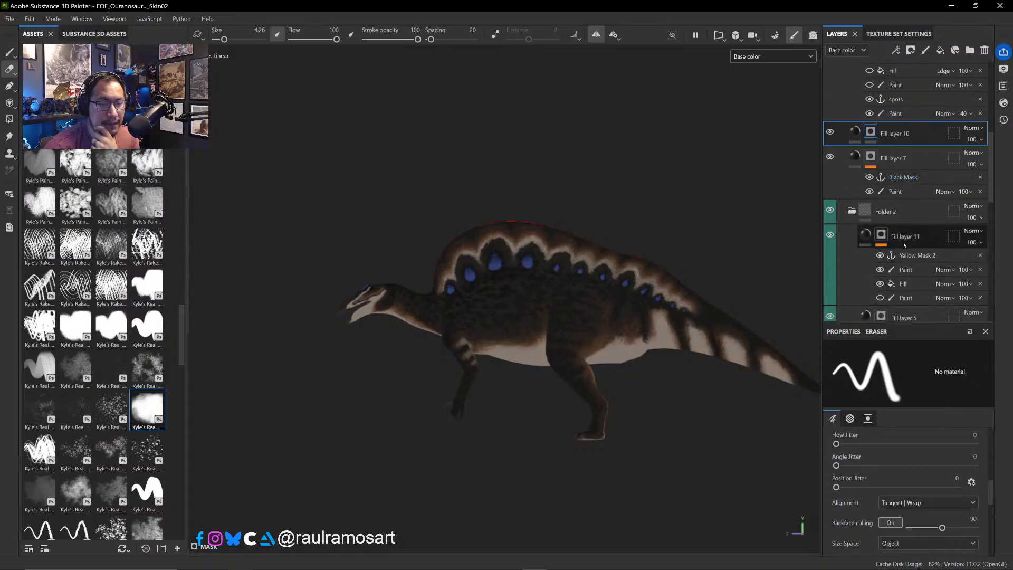
pyautogui.click(921, 257)
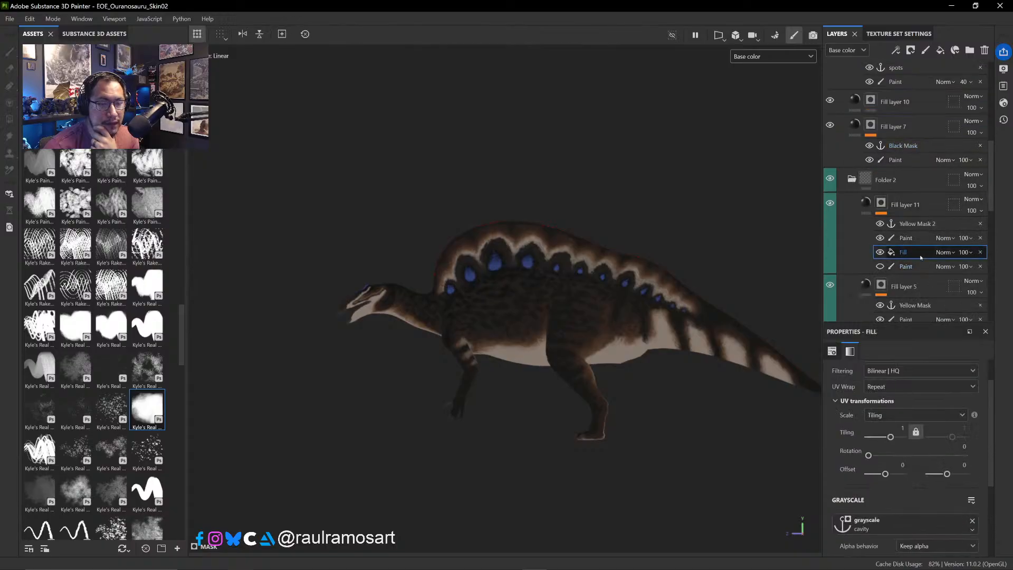
pyautogui.rightClick(920, 256)
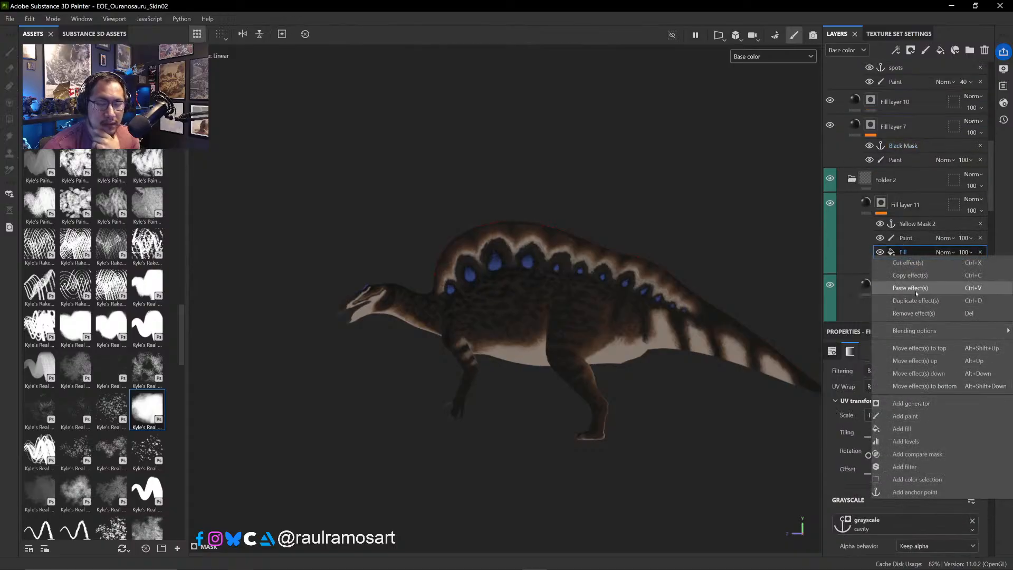
pyautogui.click(916, 276)
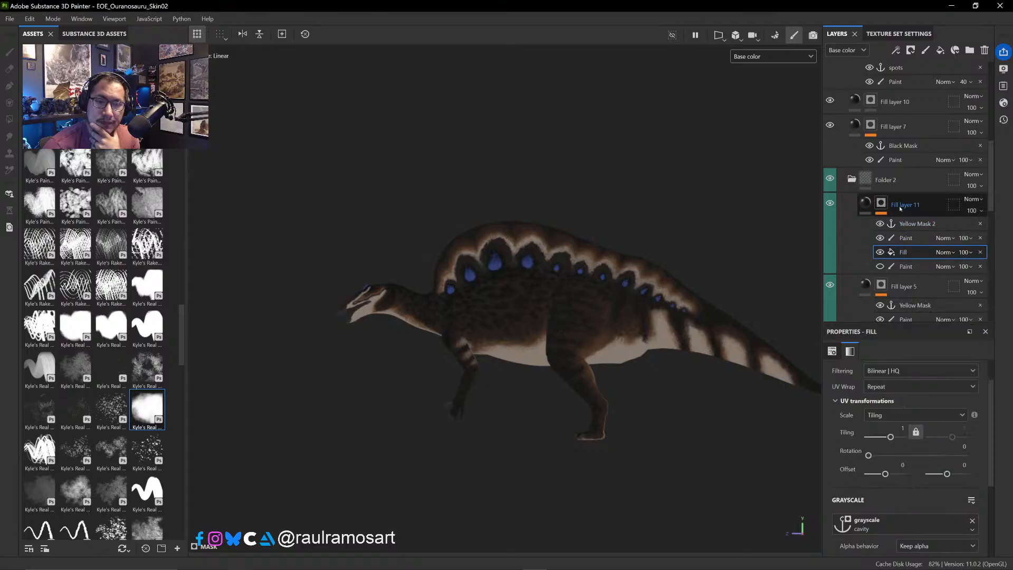
pyautogui.scroll(2, 876, 200)
pyautogui.click(874, 175)
pyautogui.rightClick(874, 174)
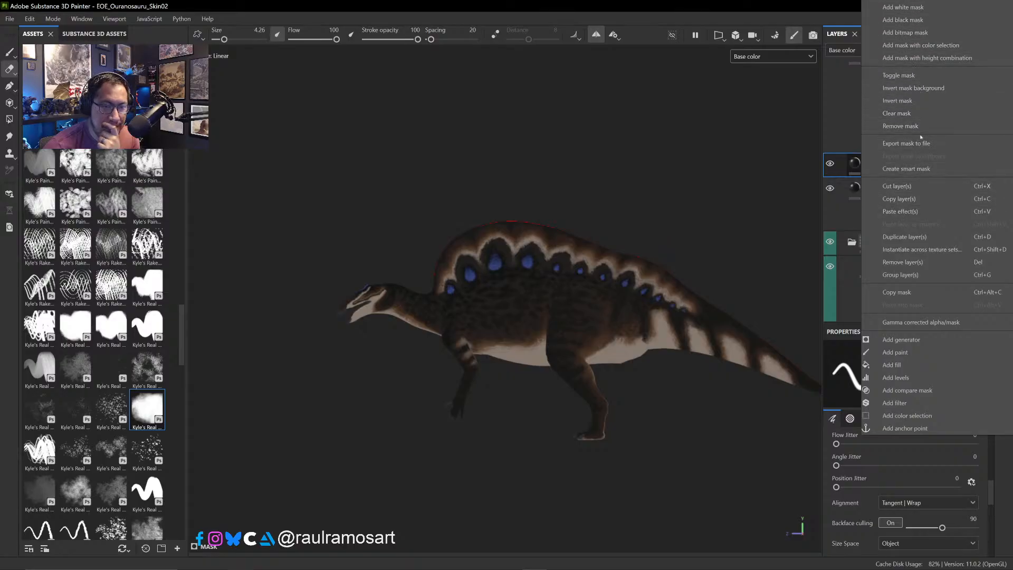
pyautogui.click(916, 211)
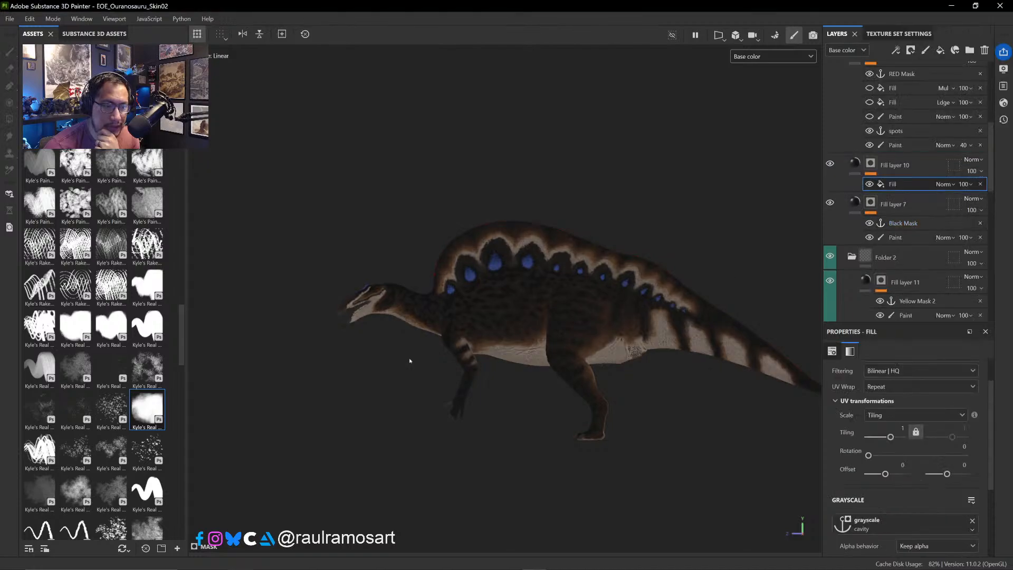
# - Inspect the cavity detail on the body and add a Paint effect above the Fill in Fill layer 10's mask
pyautogui.scroll(5, 502, 255)
pyautogui.scroll(2, 502, 255)
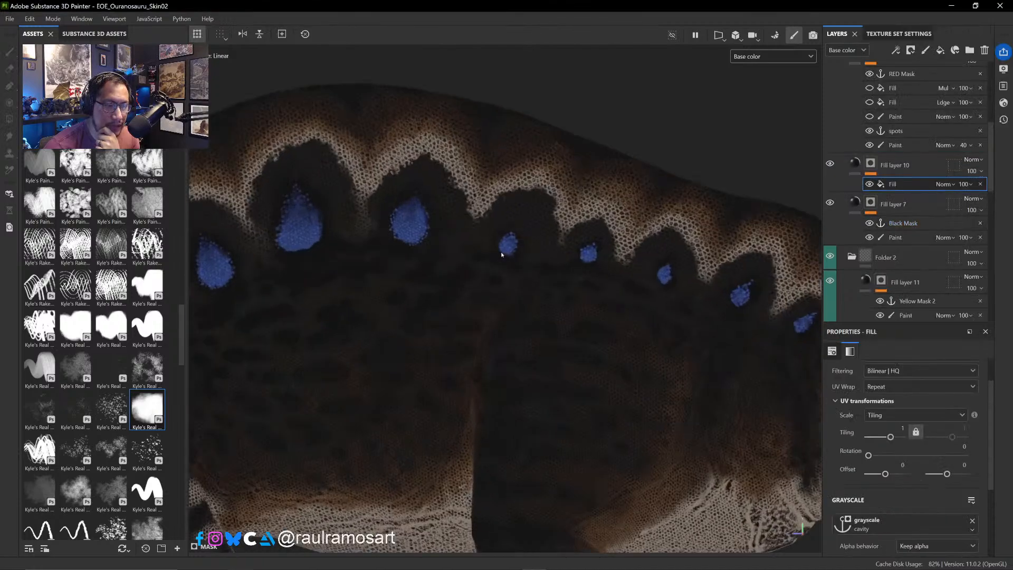
pyautogui.scroll(-2, 510, 242)
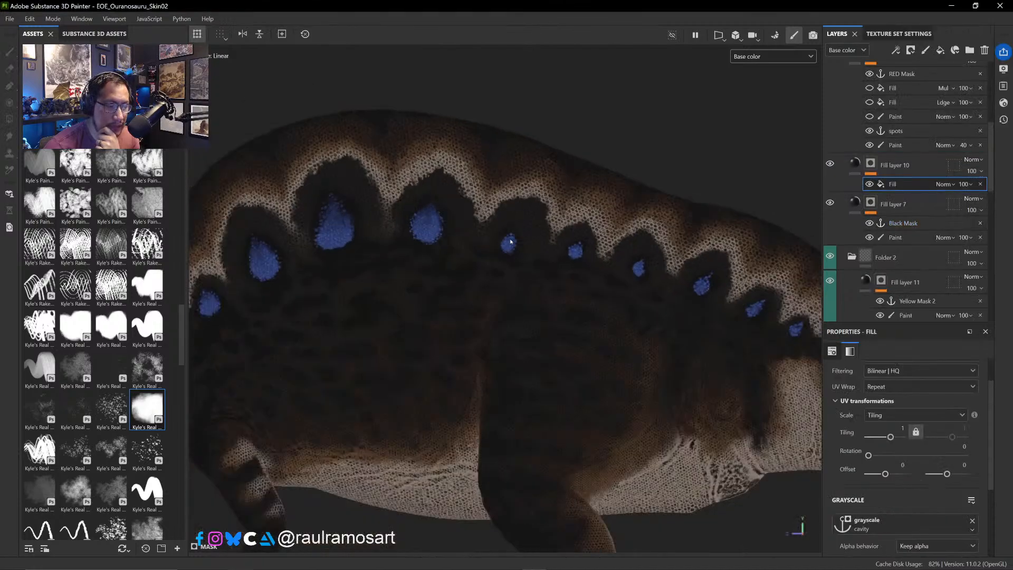
pyautogui.rightClick(903, 184)
pyautogui.click(880, 341)
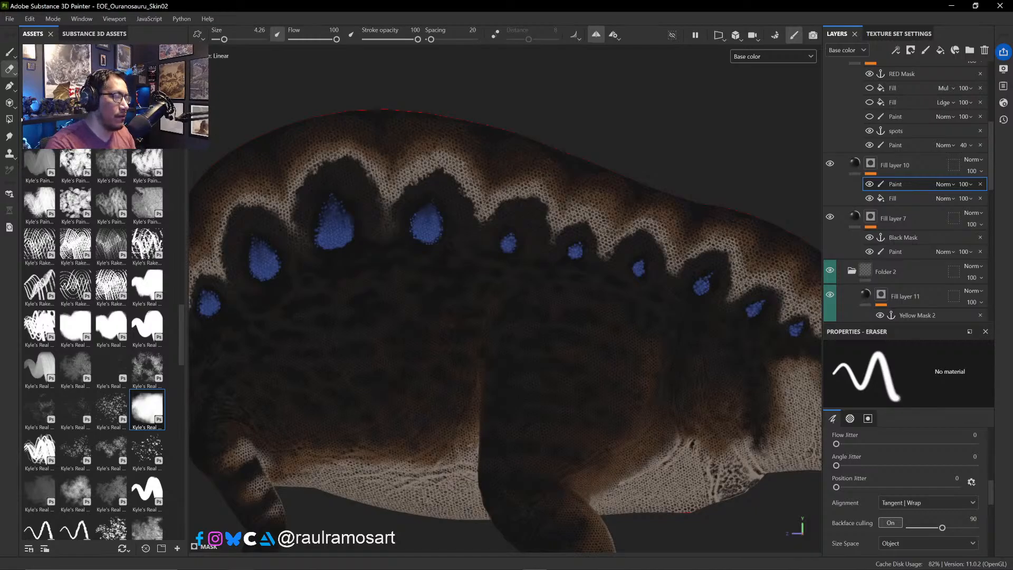
# - Fill the entire model with black using Polygon Fill on the Paint effect in Fill layer 10's mask
pyautogui.click(10, 52)
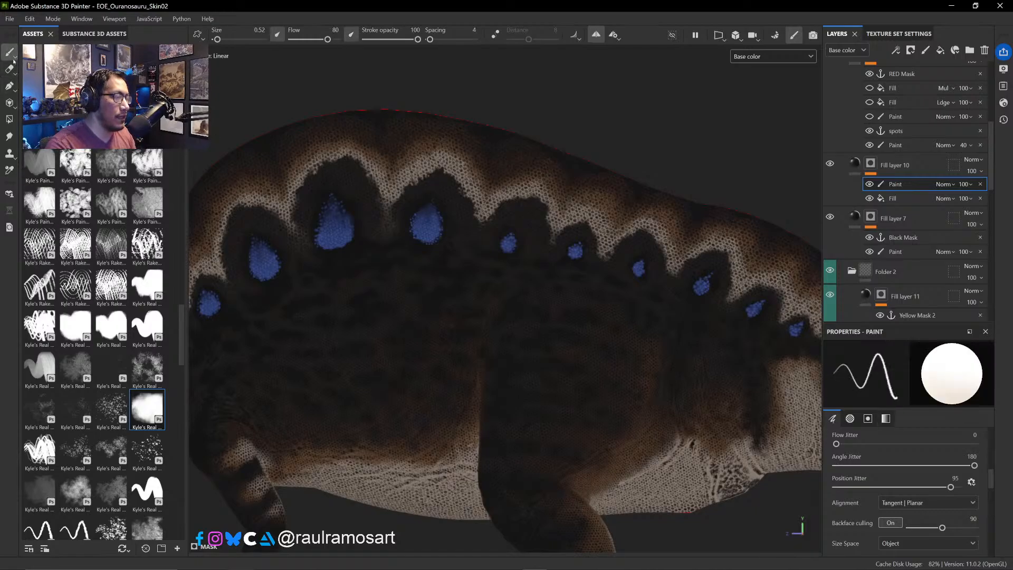
pyautogui.click(10, 119)
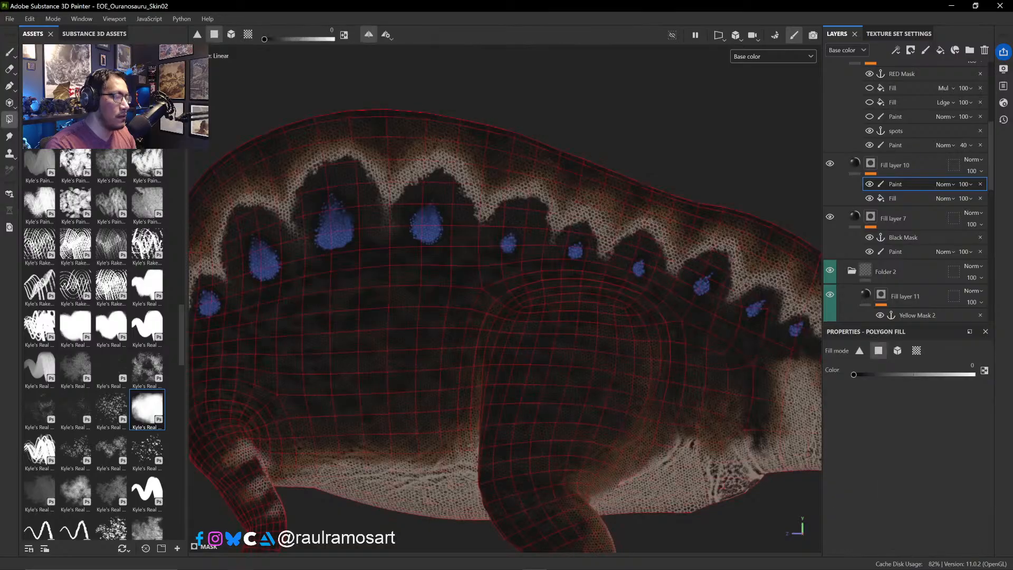
pyautogui.keyDown('alt'); pyautogui.moveTo(520, 157); pyautogui.dragTo(546, 228, button='right'); pyautogui.keyUp('alt')
pyautogui.keyDown('alt'); pyautogui.moveTo(477, 148); pyautogui.dragTo(492, 185, button='right'); pyautogui.keyUp('alt')
pyautogui.keyDown('alt'); pyautogui.moveTo(444, 143); pyautogui.dragTo(443, 233, button='right'); pyautogui.keyUp('alt')
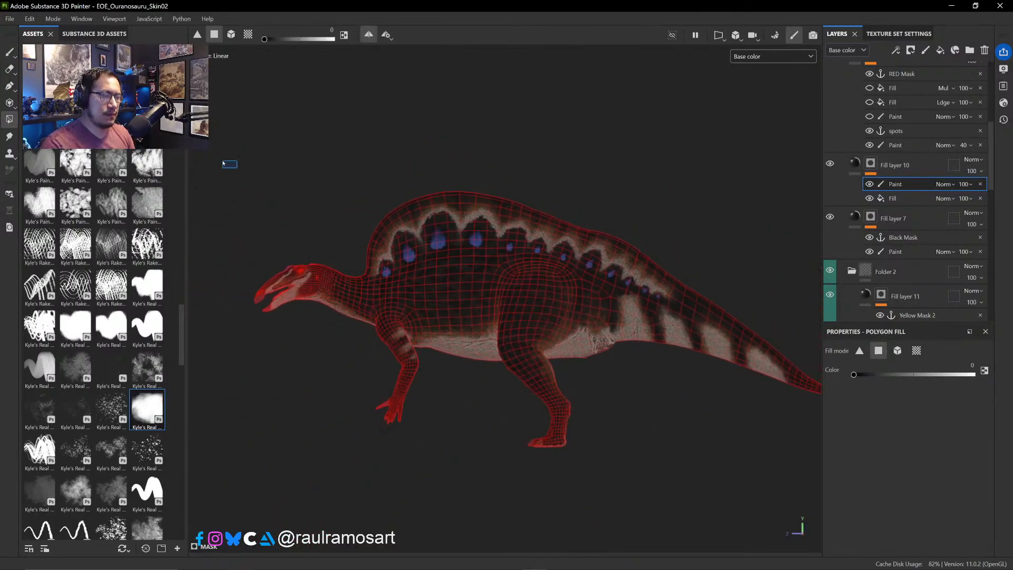
pyautogui.moveTo(223, 164); pyautogui.dragTo(537, 459)
pyautogui.moveTo(747, 443); pyautogui.dragTo(505, 274)
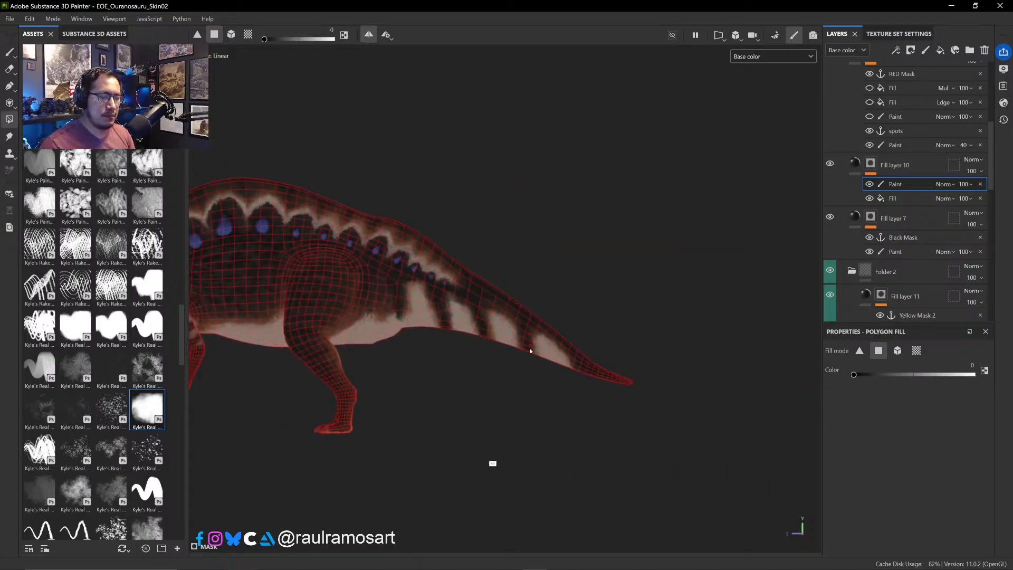
pyautogui.keyDown('alt'); pyautogui.moveTo(530, 351); pyautogui.dragTo(669, 421); pyautogui.keyUp('alt')
# - Check Fill layer 10's mask on its own, switch to the Eraser, and return to base color with the mask's Paint effect active
pyautogui.keyDown('alt'); pyautogui.click(870, 172); pyautogui.keyUp('alt')
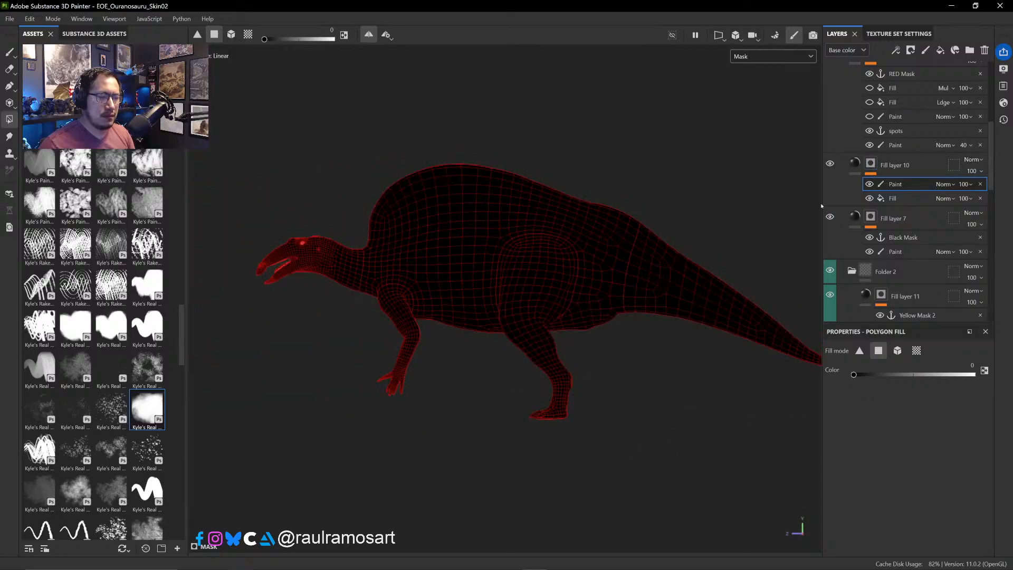
pyautogui.scroll(2, 418, 208)
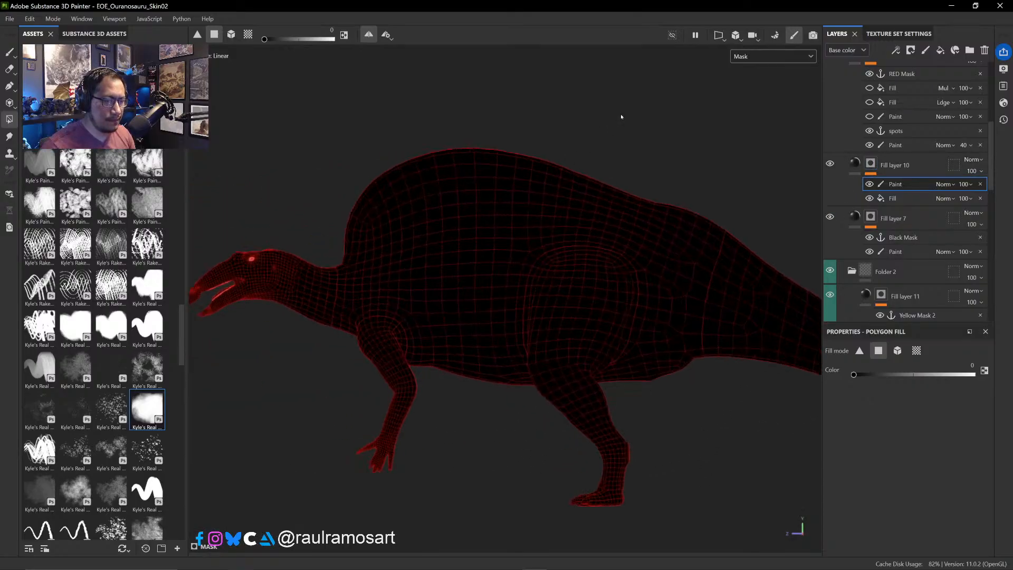
pyautogui.keyDown('alt'); pyautogui.moveTo(617, 172); pyautogui.dragTo(652, 197); pyautogui.keyUp('alt')
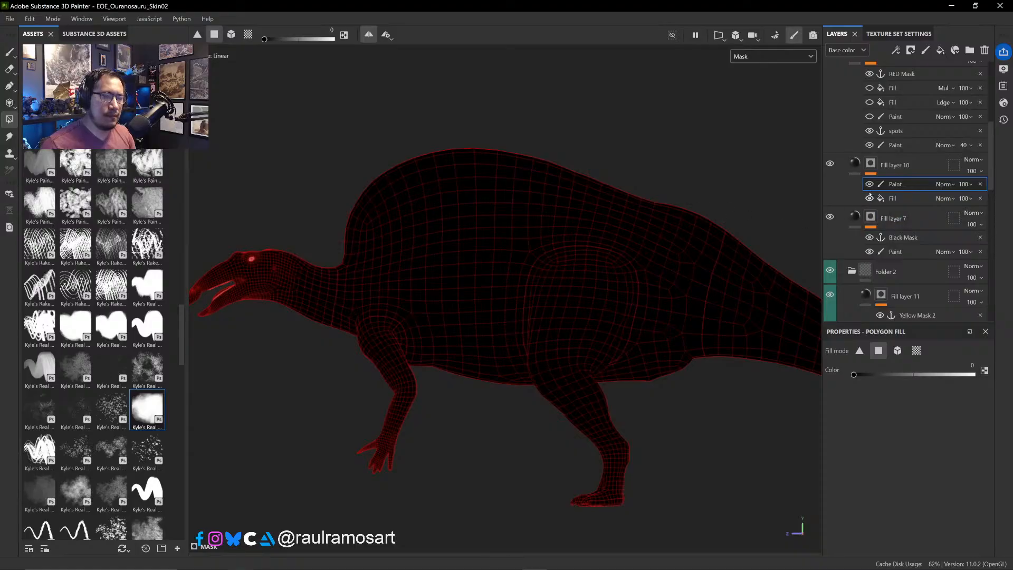
pyautogui.press('2')
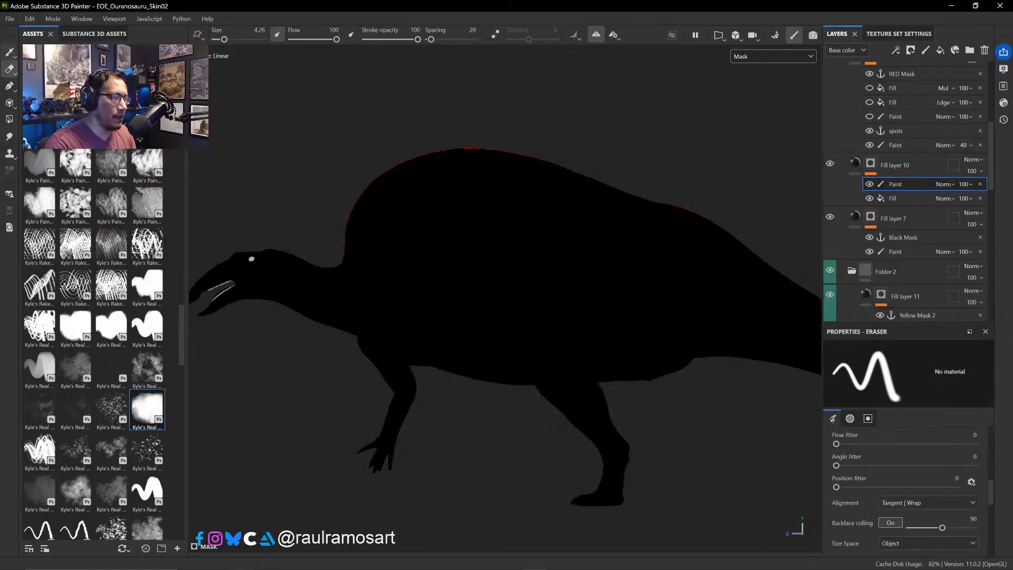
pyautogui.click(853, 165)
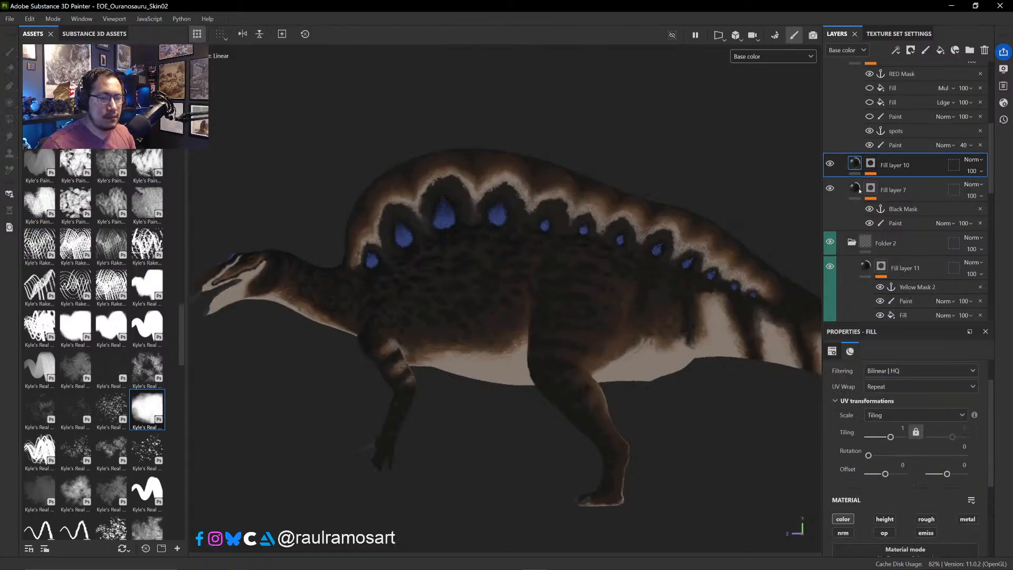
pyautogui.click(871, 163)
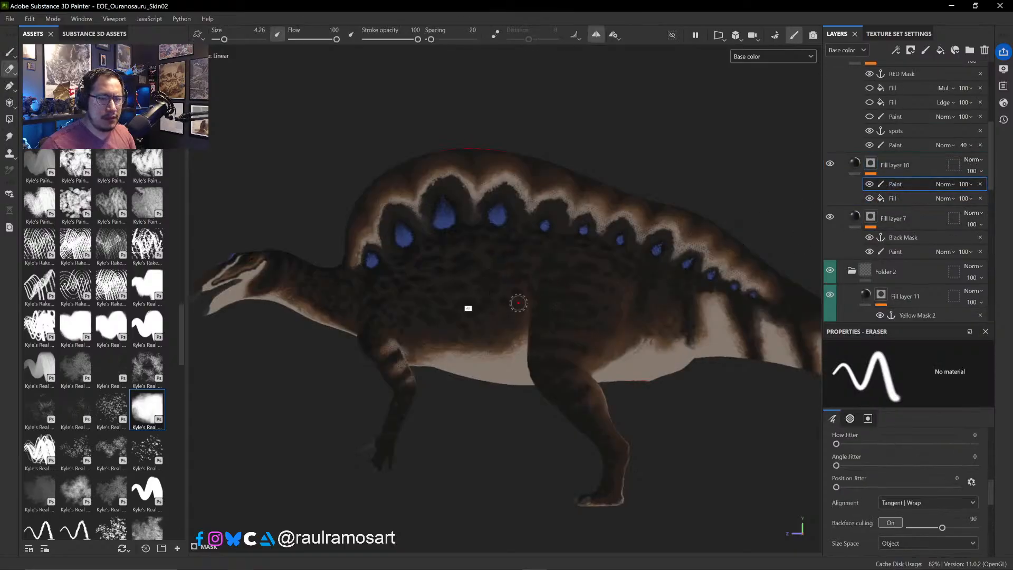
# - Erase the black in Fill layer 10's mask over the dark patches at the base of the neck with a 2.74 eraser
pyautogui.keyDown('alt'); pyautogui.moveTo(497, 301); pyautogui.dragTo(508, 369, button='right'); pyautogui.keyUp('alt')
pyautogui.keyDown('ctrl'); pyautogui.keyDown('alt'); pyautogui.moveTo(474, 312); pyautogui.dragTo(731, 287); pyautogui.keyUp('alt'); pyautogui.keyUp('ctrl')
pyautogui.keyDown('alt'); pyautogui.moveTo(474, 268); pyautogui.dragTo(557, 405, button='right'); pyautogui.keyUp('alt')
pyautogui.keyDown('alt'); pyautogui.moveTo(455, 285); pyautogui.dragTo(549, 422, button='right'); pyautogui.keyUp('alt')
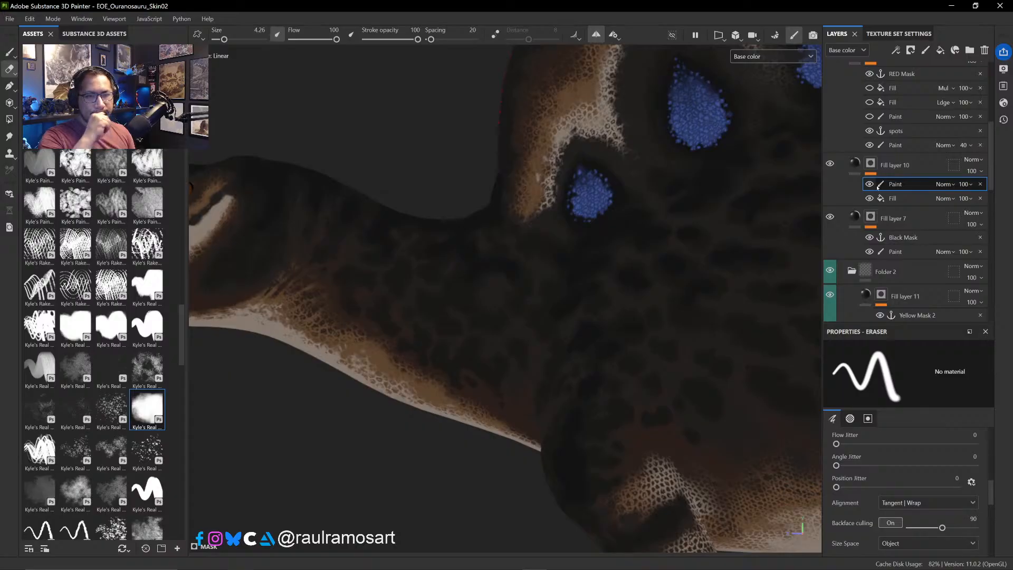
pyautogui.keyDown('alt'); pyautogui.moveTo(432, 188); pyautogui.dragTo(497, 302); pyautogui.keyUp('alt')
pyautogui.keyDown('alt'); pyautogui.moveTo(506, 309); pyautogui.dragTo(519, 358, button='right'); pyautogui.keyUp('alt')
pyautogui.keyDown('alt'); pyautogui.moveTo(522, 282); pyautogui.dragTo(596, 300, button='middle'); pyautogui.keyUp('alt')
pyautogui.moveTo(561, 352)
pyautogui.keyDown('alt'); pyautogui.mouseDown(button='right')
pyautogui.moveTo(526, 277)
pyautogui.moveTo(532, 287)
pyautogui.moveTo(509, 278)
pyautogui.mouseUp(button='right'); pyautogui.keyUp('alt')
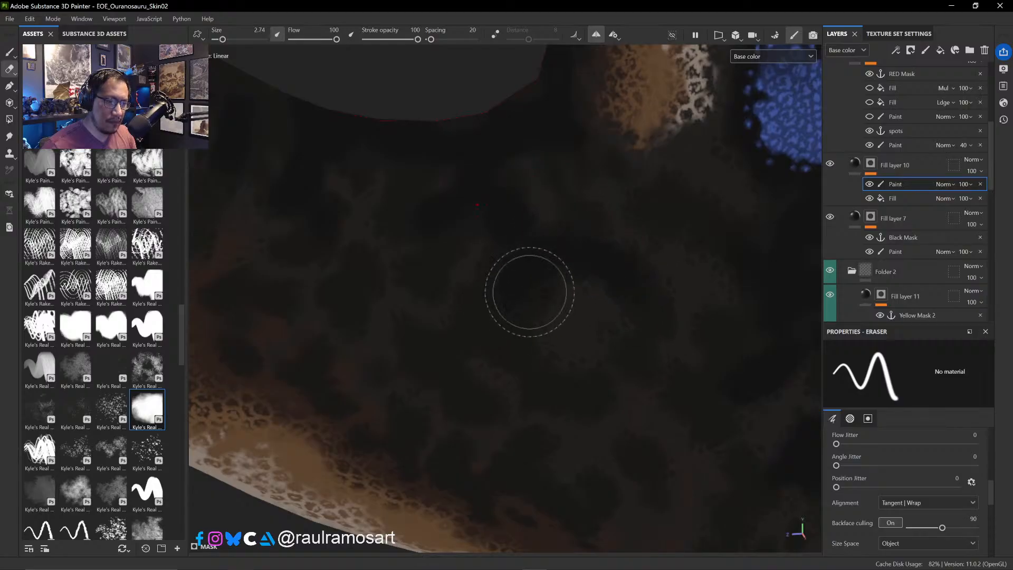
pyautogui.moveTo(537, 235)
pyautogui.keyDown('alt'); pyautogui.mouseDown()
pyautogui.moveTo(520, 211)
pyautogui.moveTo(520, 225)
pyautogui.mouseUp(); pyautogui.keyUp('alt')
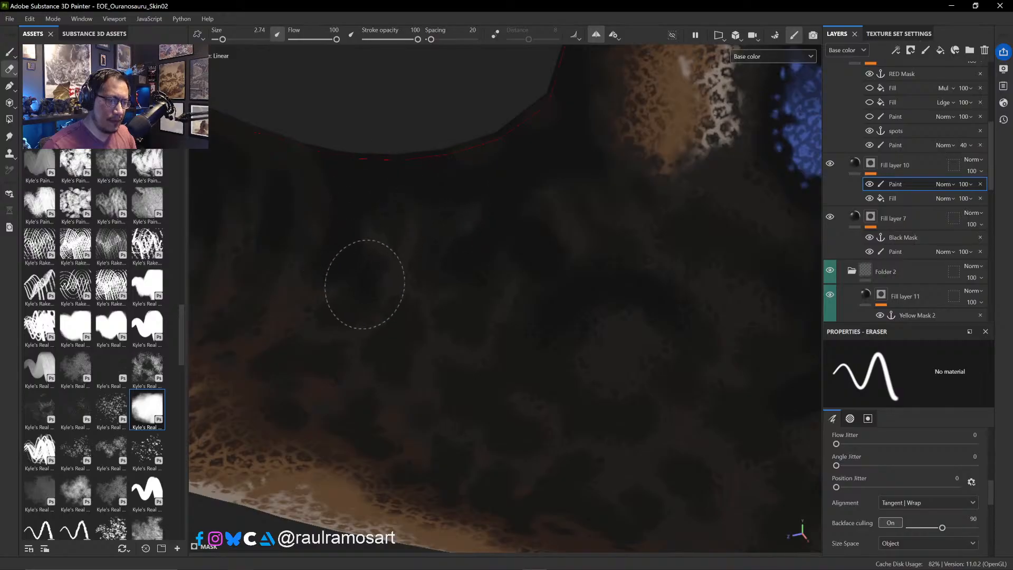
# - Erase Fill layer 10's mask along the top of the neck and across the back of the head at eraser size 2.74
pyautogui.moveTo(398, 261)
pyautogui.keyDown('alt'); pyautogui.mouseDown()
pyautogui.moveTo(461, 260)
pyautogui.moveTo(415, 258)
pyautogui.mouseUp(); pyautogui.keyUp('alt')
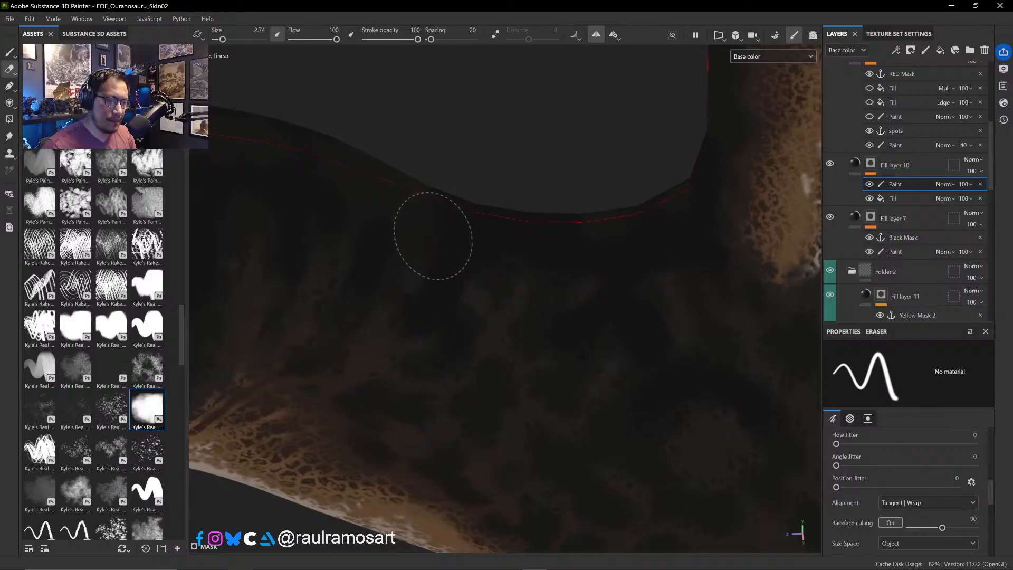
pyautogui.moveTo(463, 169)
pyautogui.keyDown('alt'); pyautogui.mouseDown()
pyautogui.moveTo(428, 174)
pyautogui.moveTo(545, 179)
pyautogui.moveTo(538, 216)
pyautogui.moveTo(454, 235)
pyautogui.mouseUp(); pyautogui.keyUp('alt')
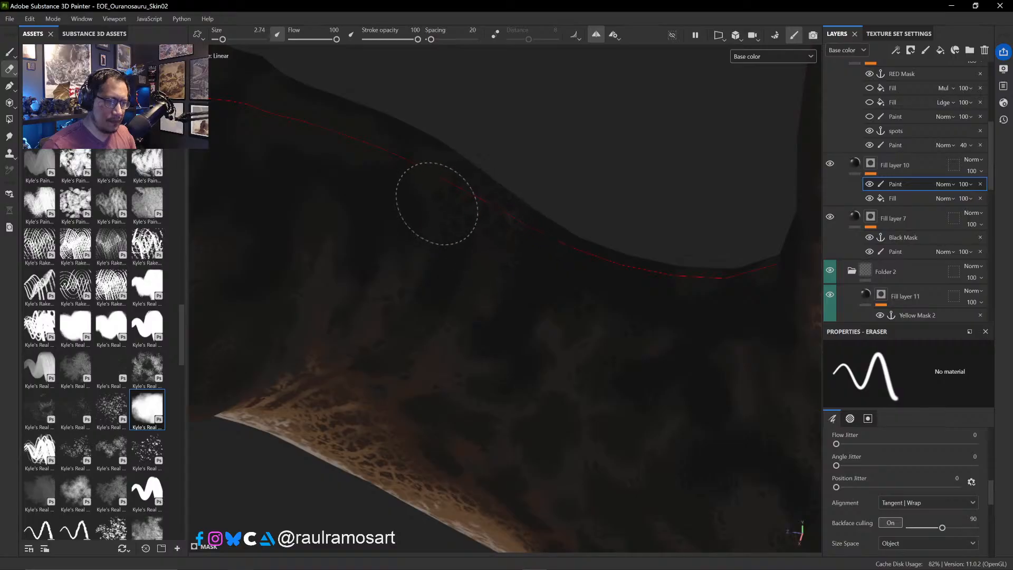
pyautogui.moveTo(407, 169)
pyautogui.mouseDown()
pyautogui.moveTo(428, 227)
pyautogui.moveTo(423, 192)
pyautogui.moveTo(475, 248)
pyautogui.moveTo(423, 307)
pyautogui.moveTo(439, 232)
pyautogui.moveTo(575, 198)
pyautogui.mouseUp()
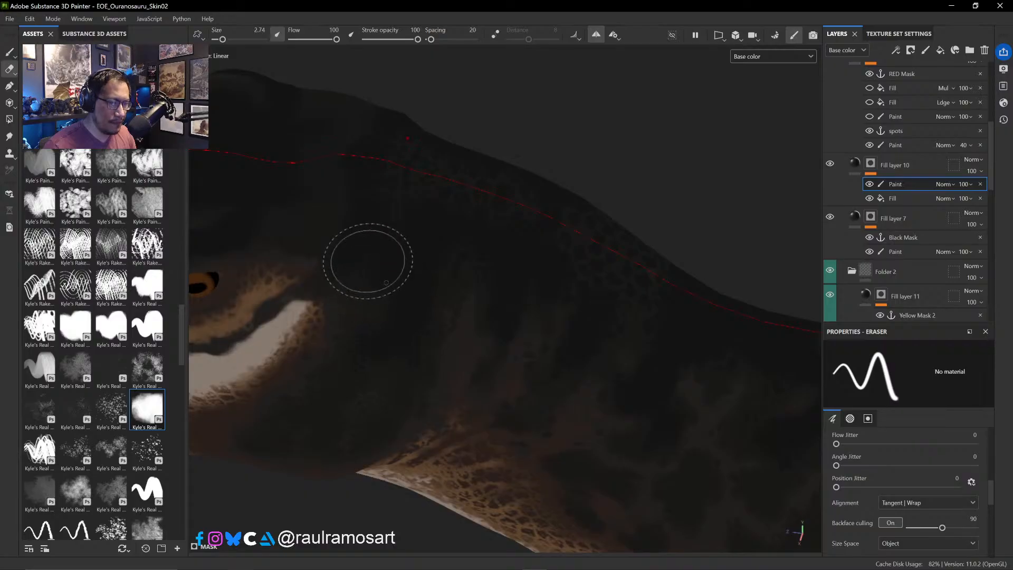
pyautogui.moveTo(414, 287)
pyautogui.keyDown('alt'); pyautogui.mouseDown()
pyautogui.moveTo(499, 310)
pyautogui.moveTo(524, 276)
pyautogui.moveTo(504, 268)
pyautogui.mouseUp(); pyautogui.keyUp('alt')
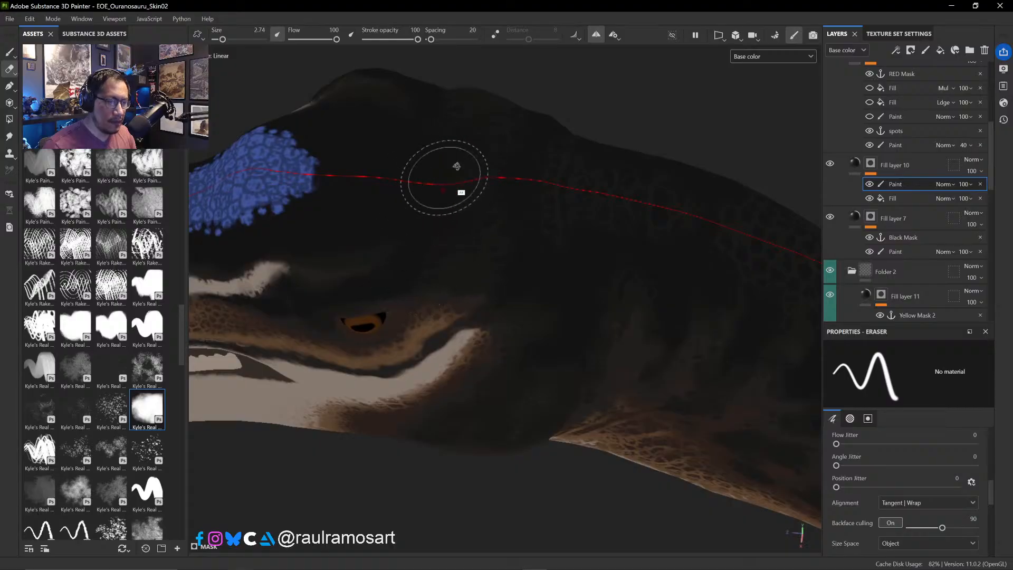
pyautogui.moveTo(454, 163)
pyautogui.keyDown('alt'); pyautogui.mouseDown()
pyautogui.moveTo(507, 209)
pyautogui.moveTo(506, 185)
pyautogui.moveTo(502, 264)
pyautogui.mouseUp(); pyautogui.keyUp('alt')
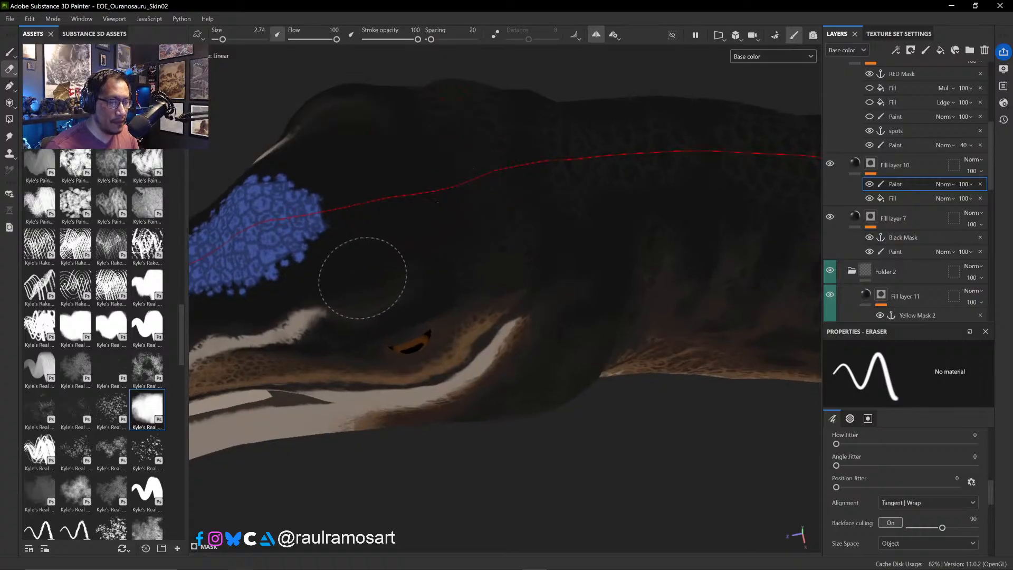
# - Reduce the eraser to 0.52, enlarge it to 0.95, and erase the mask around the dark area above and behind the eye
pyautogui.keyDown('ctrl'); pyautogui.moveTo(447, 259); pyautogui.dragTo(424, 258, button='right'); pyautogui.keyUp('ctrl')
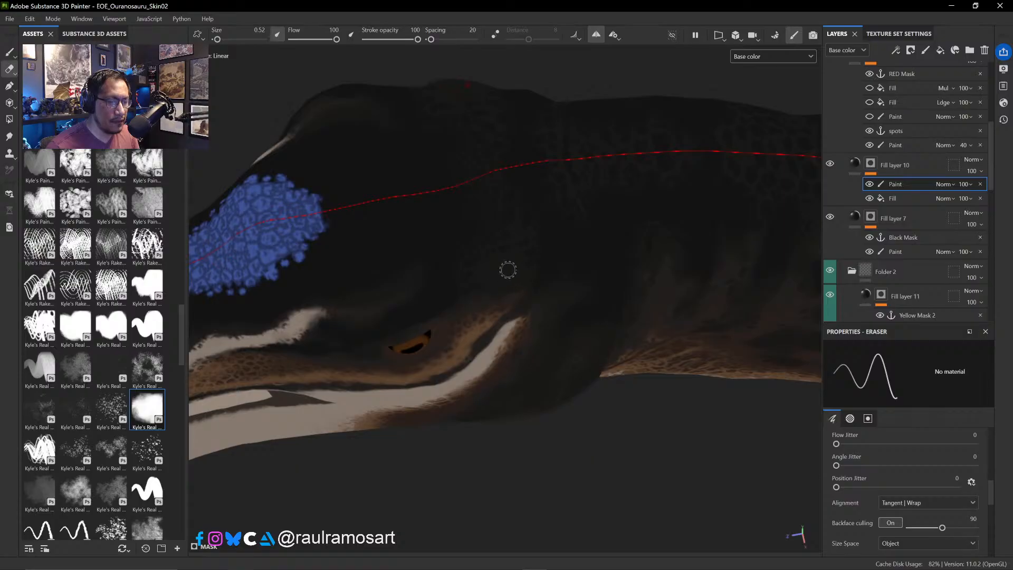
pyautogui.moveTo(489, 284)
pyautogui.keyDown('alt'); pyautogui.mouseDown()
pyautogui.moveTo(475, 285)
pyautogui.moveTo(528, 298)
pyautogui.mouseUp(); pyautogui.keyUp('alt')
pyautogui.keyDown('ctrl'); pyautogui.moveTo(430, 272); pyautogui.dragTo(446, 274, button='right'); pyautogui.keyUp('ctrl')
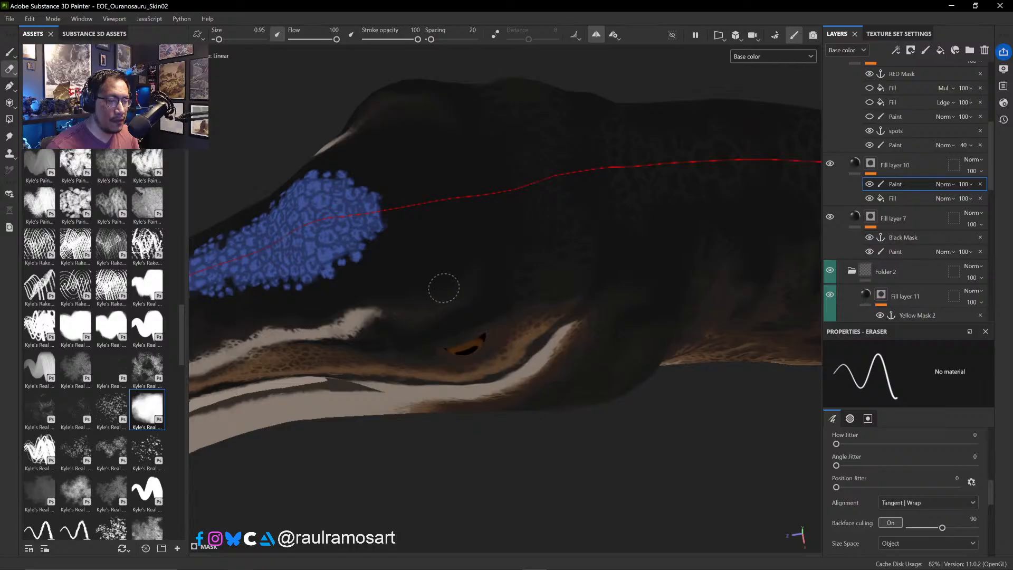
pyautogui.keyDown('alt'); pyautogui.moveTo(423, 275); pyautogui.dragTo(584, 203); pyautogui.keyUp('alt')
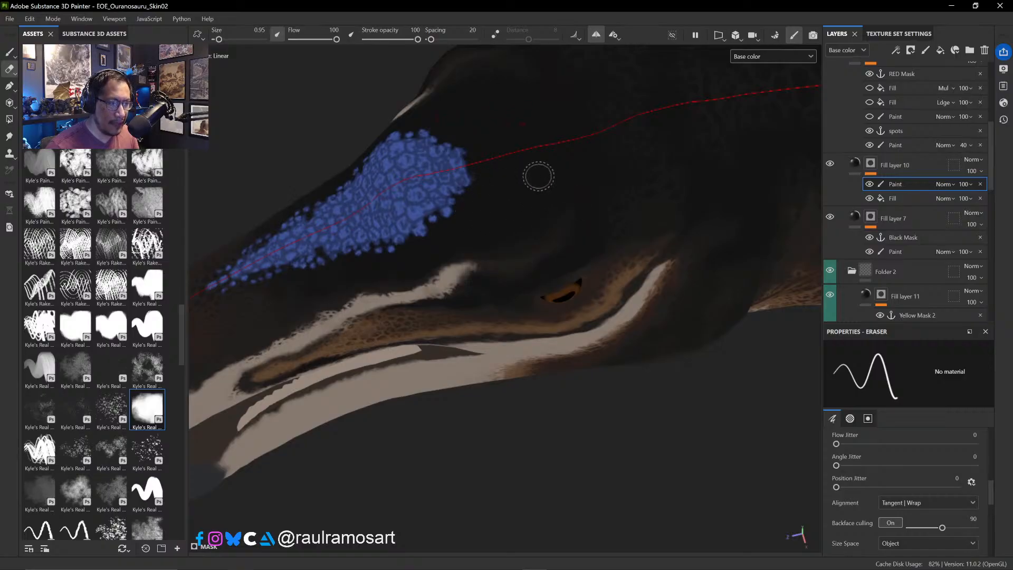
pyautogui.keyDown('ctrl'); pyautogui.keyDown('alt'); pyautogui.moveTo(497, 215); pyautogui.dragTo(464, 230); pyautogui.keyUp('alt'); pyautogui.keyUp('ctrl')
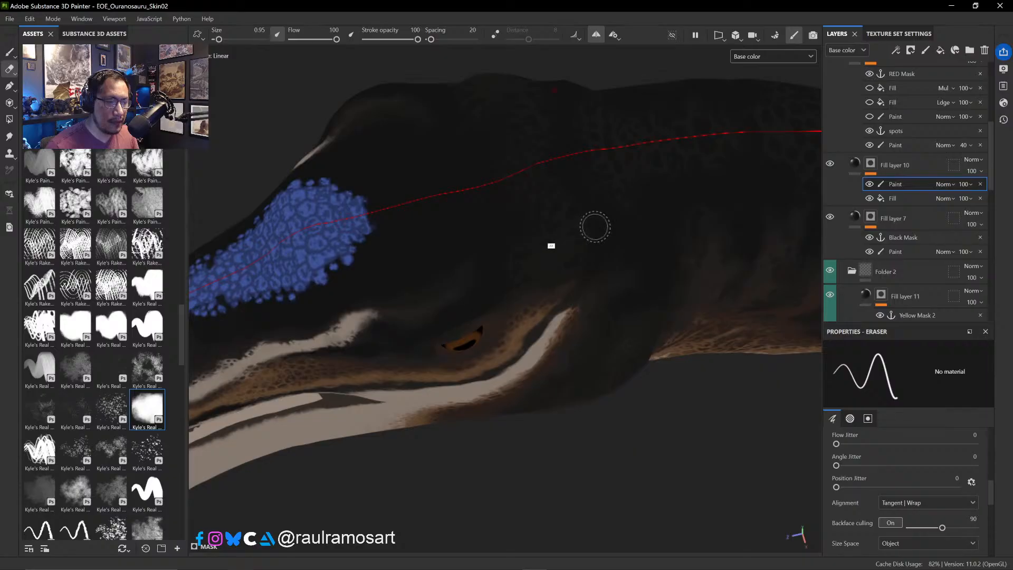
# - Set the eraser size to 1.19 and erase the mask behind the head and jaw towards the neck
pyautogui.keyDown('alt'); pyautogui.moveTo(594, 227); pyautogui.dragTo(518, 239); pyautogui.keyUp('alt')
pyautogui.moveTo(485, 231)
pyautogui.keyDown('ctrl'); pyautogui.mouseDown(button='right')
pyautogui.moveTo(507, 232)
pyautogui.moveTo(470, 262)
pyautogui.mouseUp(button='right'); pyautogui.keyUp('ctrl')
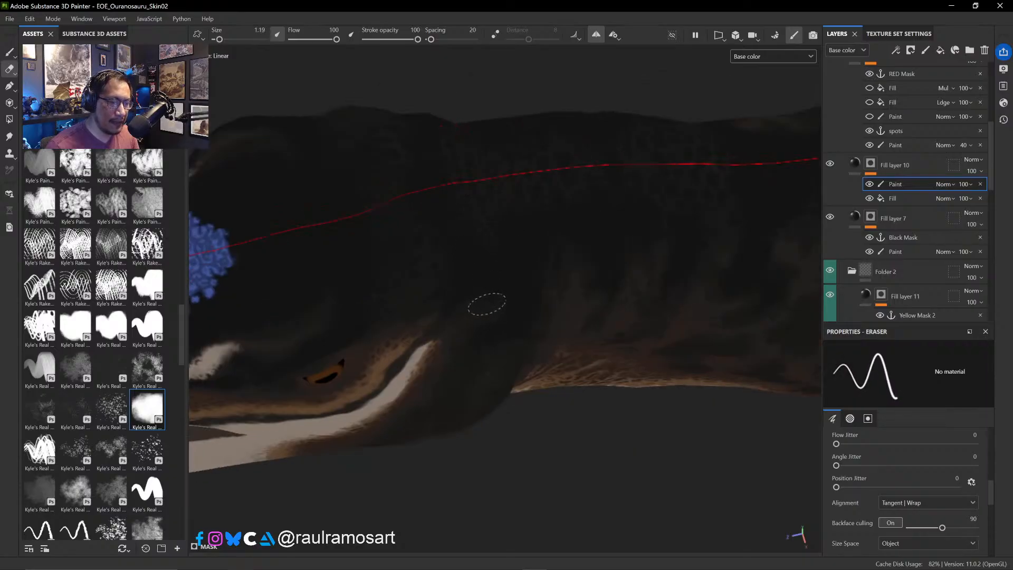
pyautogui.keyDown('ctrl'); pyautogui.keyDown('alt'); pyautogui.moveTo(482, 270); pyautogui.dragTo(309, 267); pyautogui.keyUp('alt'); pyautogui.keyUp('ctrl')
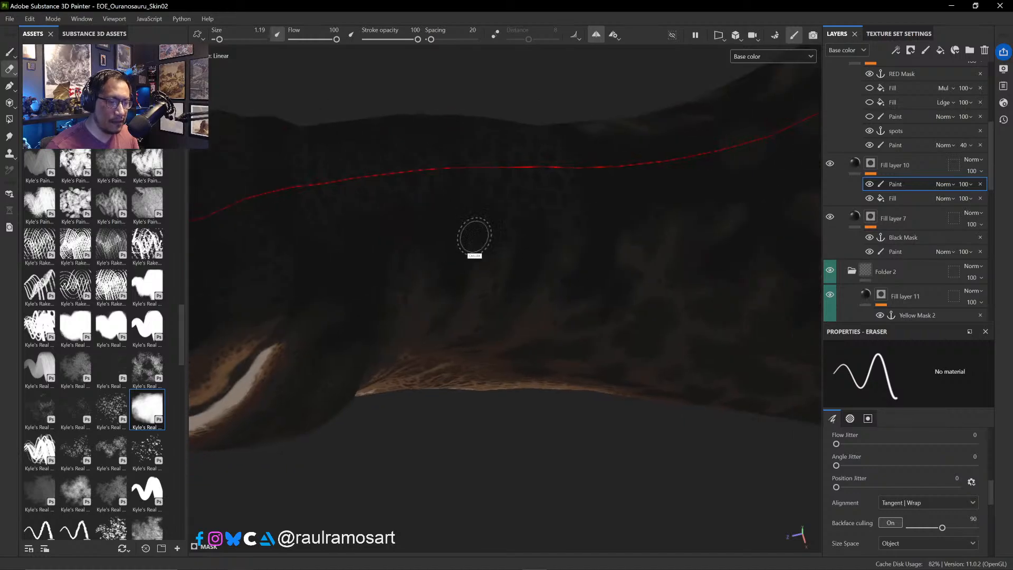
# - Enlarge the eraser to 1.7 and erase the mask from the mid-neck to the shoulder below the first blue spot
pyautogui.keyDown('ctrl'); pyautogui.moveTo(453, 238); pyautogui.dragTo(477, 229, button='right'); pyautogui.keyUp('ctrl')
pyautogui.keyDown('alt'); pyautogui.moveTo(573, 227); pyautogui.dragTo(443, 252); pyautogui.keyUp('alt')
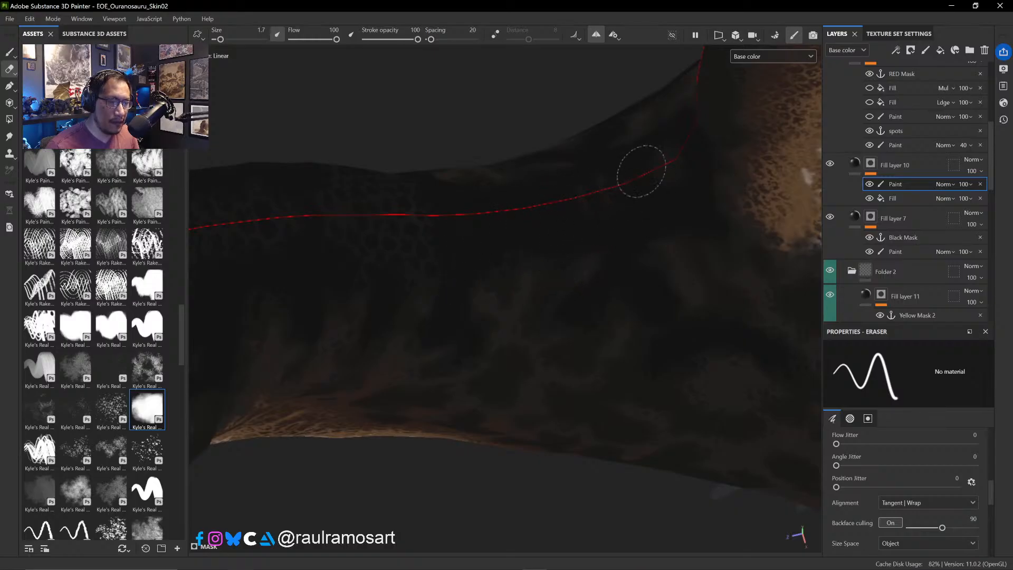
pyautogui.keyDown('alt'); pyautogui.moveTo(563, 202); pyautogui.dragTo(500, 264); pyautogui.keyUp('alt')
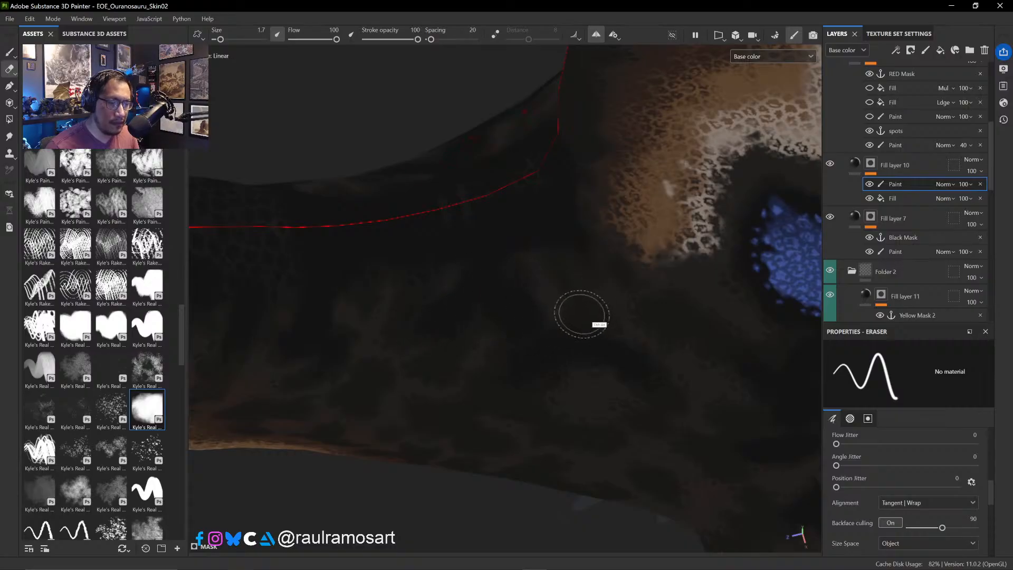
pyautogui.keyDown('ctrl'); pyautogui.keyDown('alt'); pyautogui.moveTo(583, 312); pyautogui.dragTo(405, 240); pyautogui.keyUp('alt'); pyautogui.keyUp('ctrl')
pyautogui.keyDown('alt'); pyautogui.moveTo(554, 290); pyautogui.dragTo(583, 258); pyautogui.keyUp('alt')
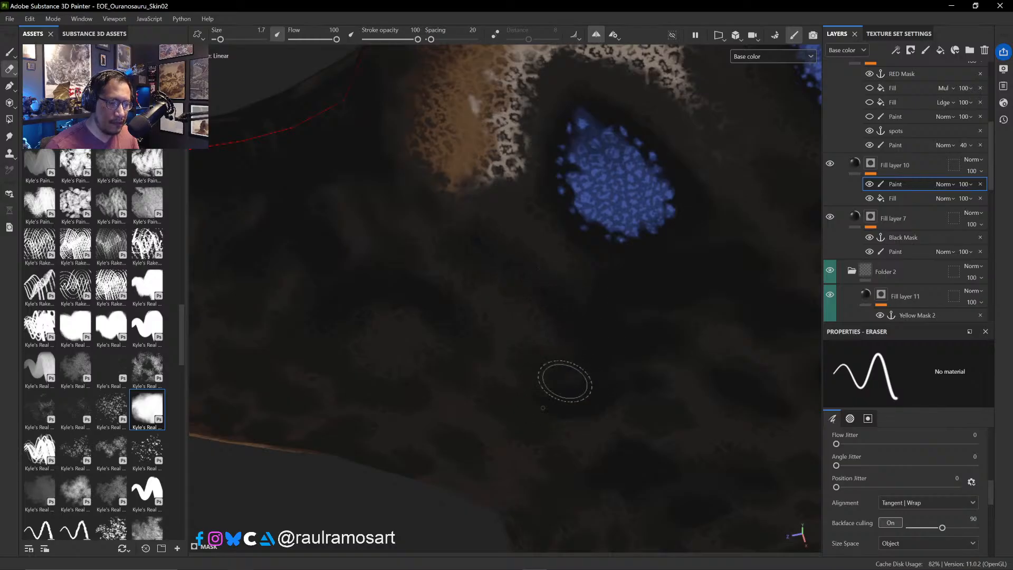
# - Continue erasing the mask over the dark patches on the front flank with the 1.7 eraser
pyautogui.keyDown('alt'); pyautogui.moveTo(421, 289); pyautogui.dragTo(227, 232, button='middle'); pyautogui.keyUp('alt')
pyautogui.keyDown('alt'); pyautogui.moveTo(491, 298); pyautogui.dragTo(528, 255); pyautogui.keyUp('alt')
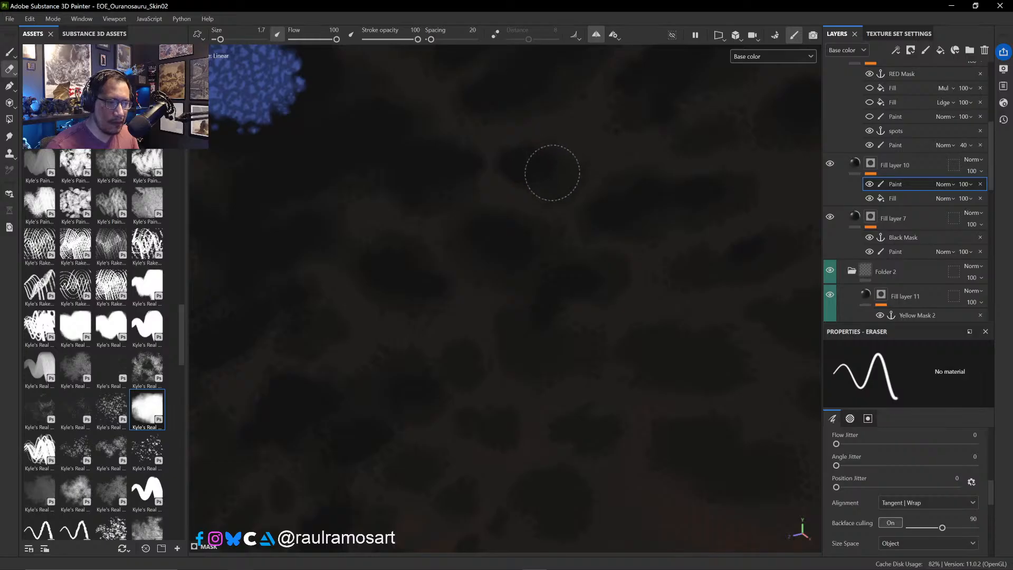
pyautogui.keyDown('alt'); pyautogui.moveTo(565, 139); pyautogui.dragTo(508, 296, button='middle'); pyautogui.keyUp('alt')
pyautogui.keyDown('alt'); pyautogui.moveTo(512, 219); pyautogui.dragTo(505, 246); pyautogui.keyUp('alt')
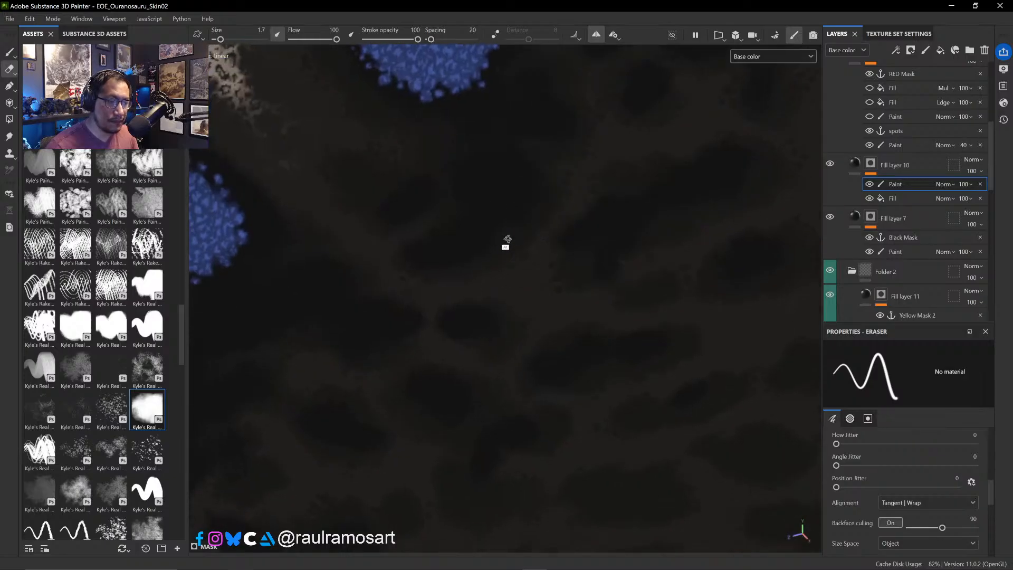
# - Enlarge the eraser to 2.57 and erase the mask over the dark patches on the flank beneath the blue spots
pyautogui.keyDown('ctrl'); pyautogui.moveTo(498, 233); pyautogui.dragTo(522, 236, button='right'); pyautogui.keyUp('ctrl')
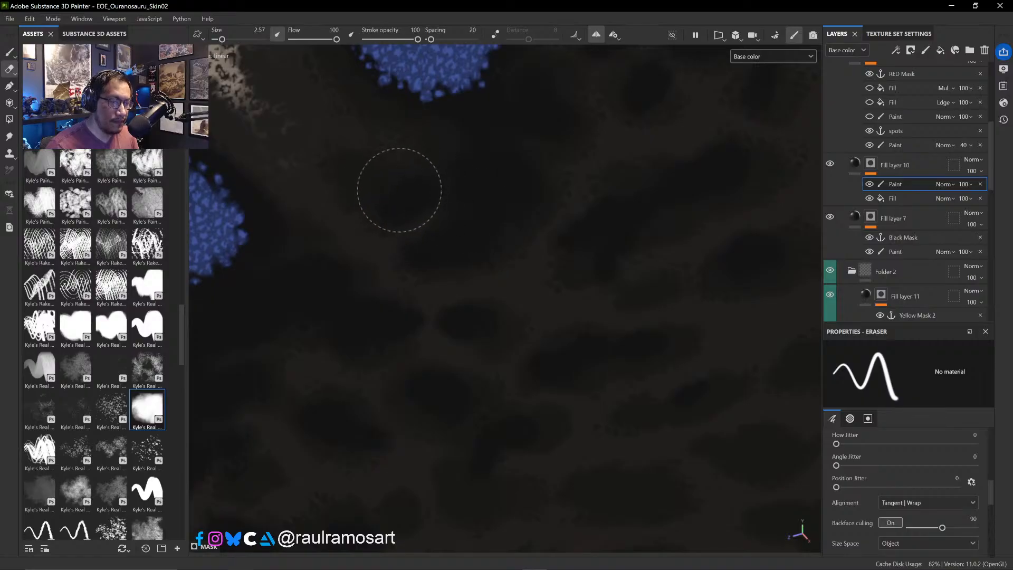
pyautogui.moveTo(444, 171); pyautogui.dragTo(468, 172)
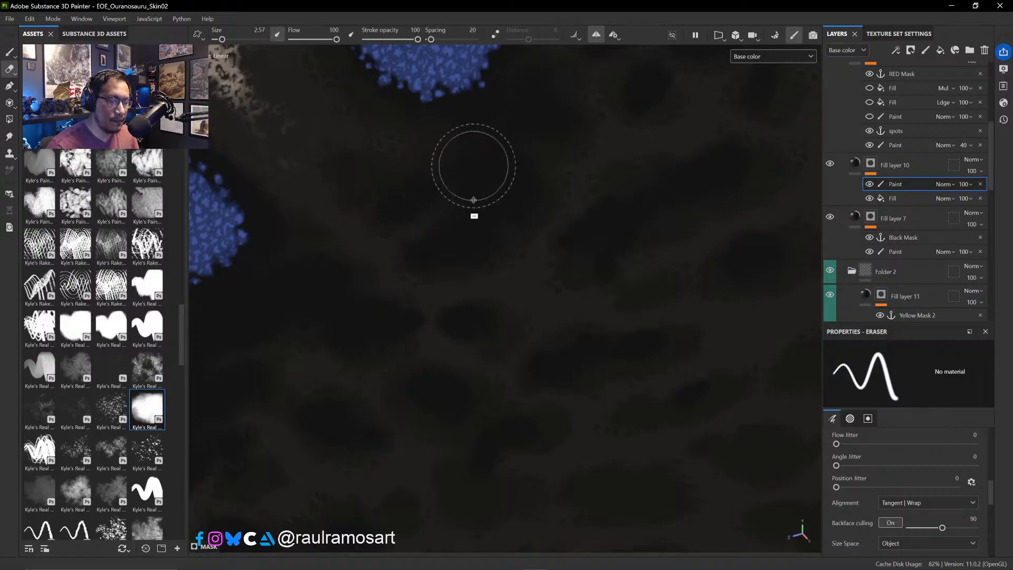
pyautogui.keyDown('alt'); pyautogui.moveTo(486, 140); pyautogui.dragTo(469, 216, button='middle'); pyautogui.keyUp('alt')
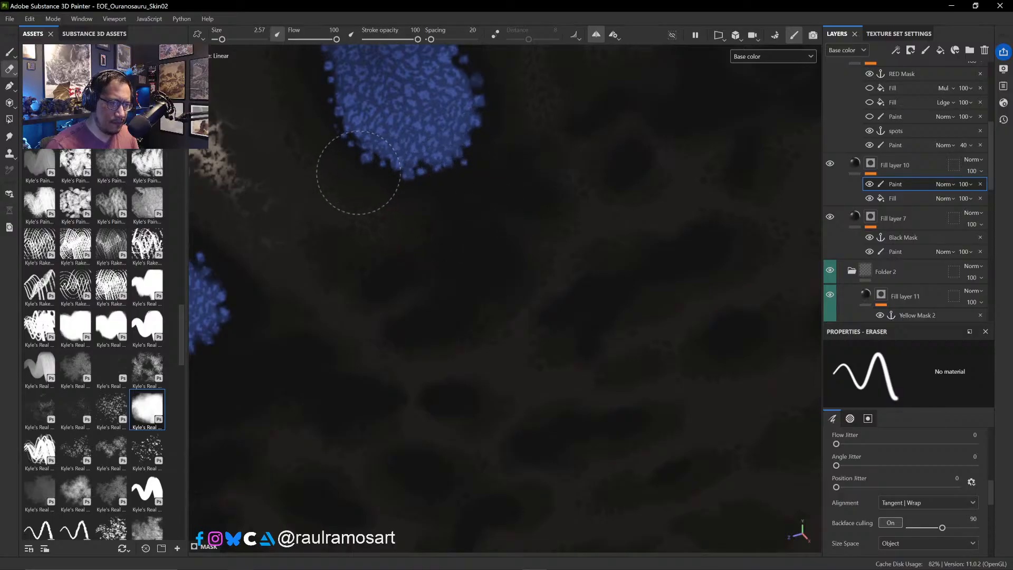
pyautogui.keyDown('alt'); pyautogui.moveTo(454, 195); pyautogui.dragTo(481, 235); pyautogui.keyUp('alt')
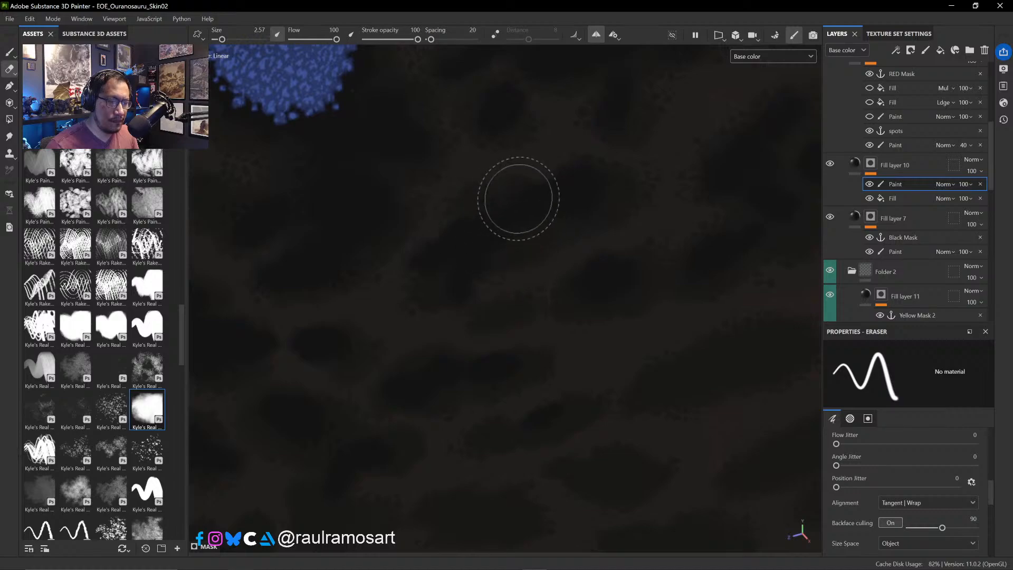
pyautogui.keyDown('alt'); pyautogui.moveTo(494, 240); pyautogui.dragTo(468, 260); pyautogui.keyUp('alt')
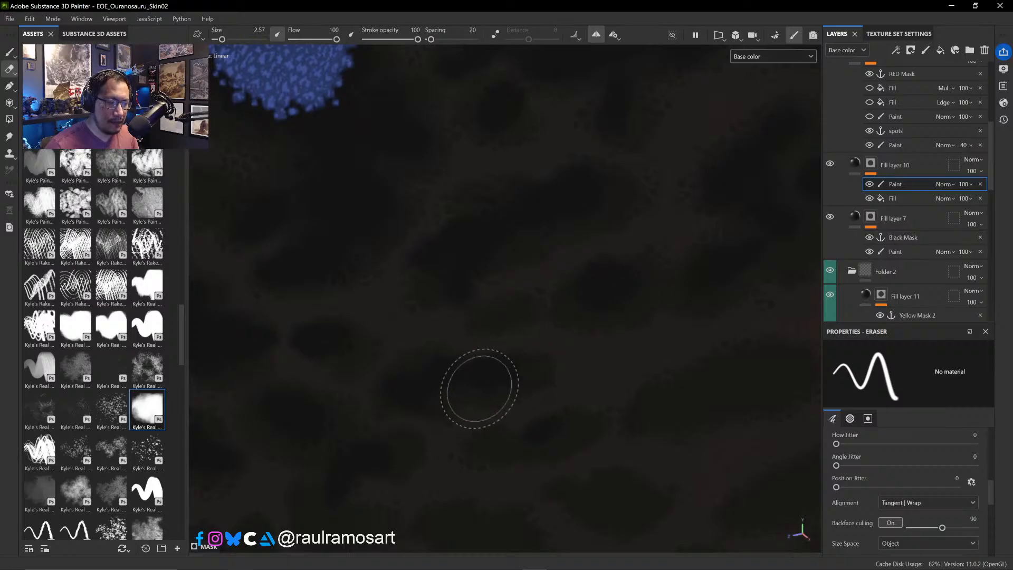
pyautogui.keyDown('alt'); pyautogui.moveTo(438, 388); pyautogui.dragTo(409, 316); pyautogui.keyUp('alt')
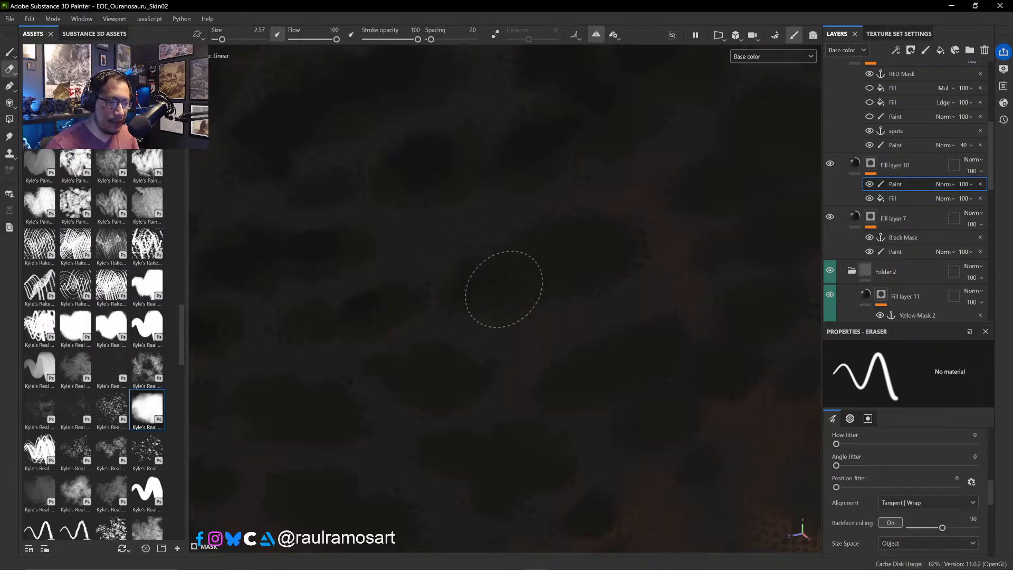
# - Erase the mask over the lower flank patches, then enlarge the eraser to 4.43 for the shoulder above the foreleg
pyautogui.keyDown('ctrl'); pyautogui.keyDown('alt'); pyautogui.moveTo(470, 271); pyautogui.dragTo(545, 287); pyautogui.keyUp('alt'); pyautogui.keyUp('ctrl')
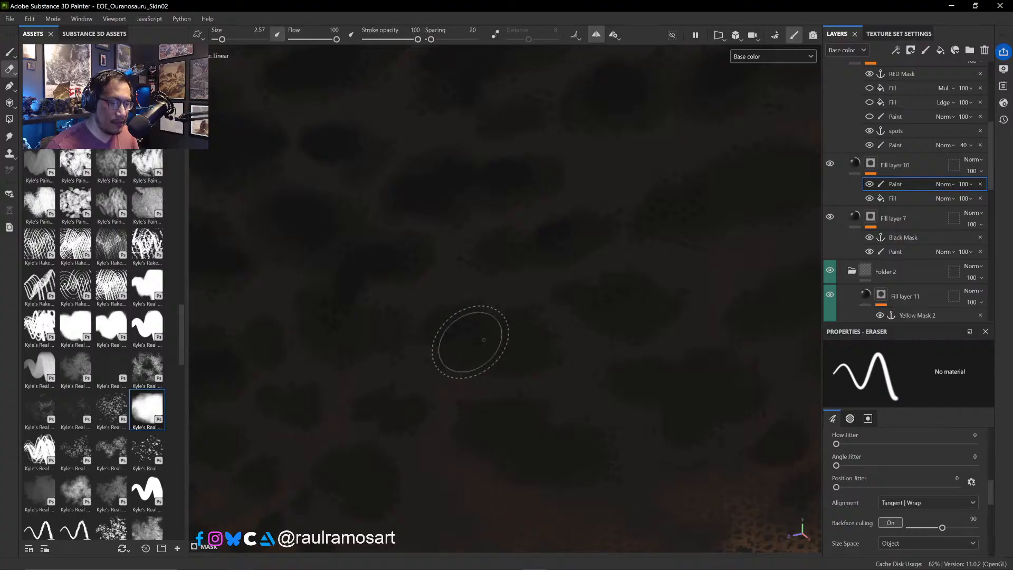
pyautogui.keyDown('ctrl'); pyautogui.keyDown('alt'); pyautogui.moveTo(579, 318); pyautogui.dragTo(585, 292); pyautogui.keyUp('alt'); pyautogui.keyUp('ctrl')
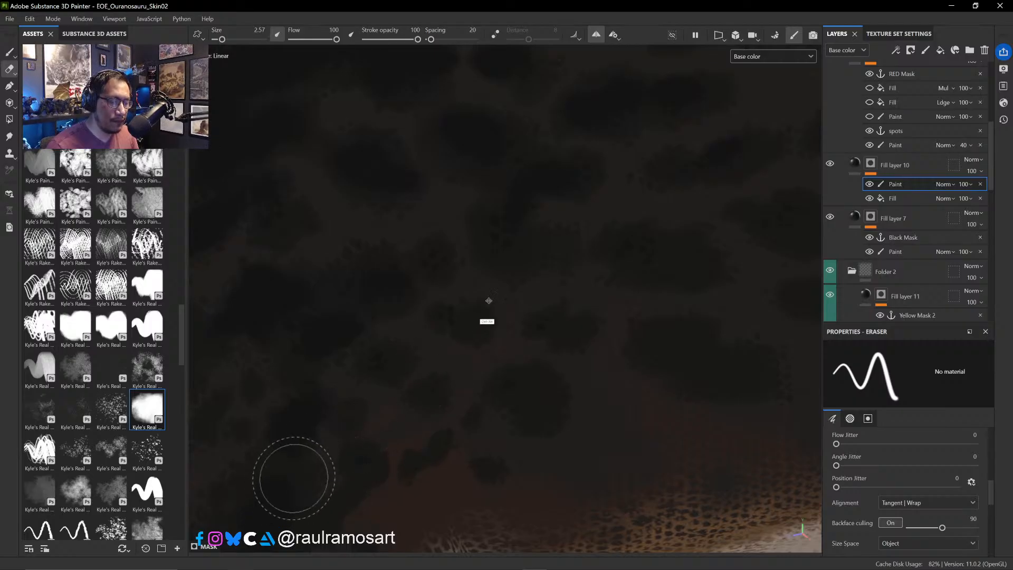
pyautogui.moveTo(489, 300)
pyautogui.keyDown('ctrl'); pyautogui.keyDown('alt'); pyautogui.mouseDown()
pyautogui.moveTo(477, 314)
pyautogui.moveTo(486, 278)
pyautogui.mouseUp(); pyautogui.keyUp('alt'); pyautogui.keyUp('ctrl')
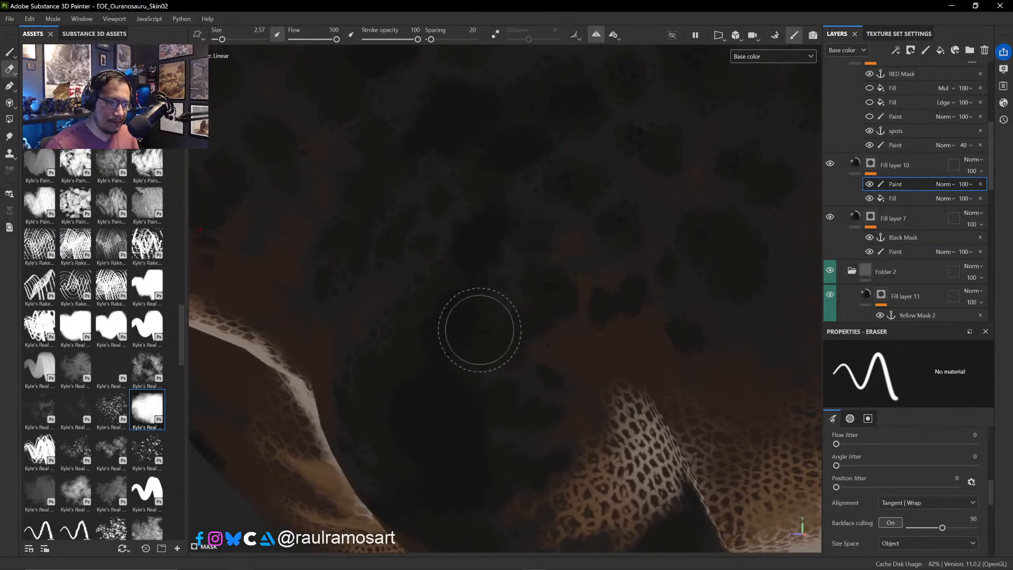
pyautogui.keyDown('ctrl'); pyautogui.moveTo(479, 330); pyautogui.dragTo(470, 334, button='right'); pyautogui.keyUp('ctrl')
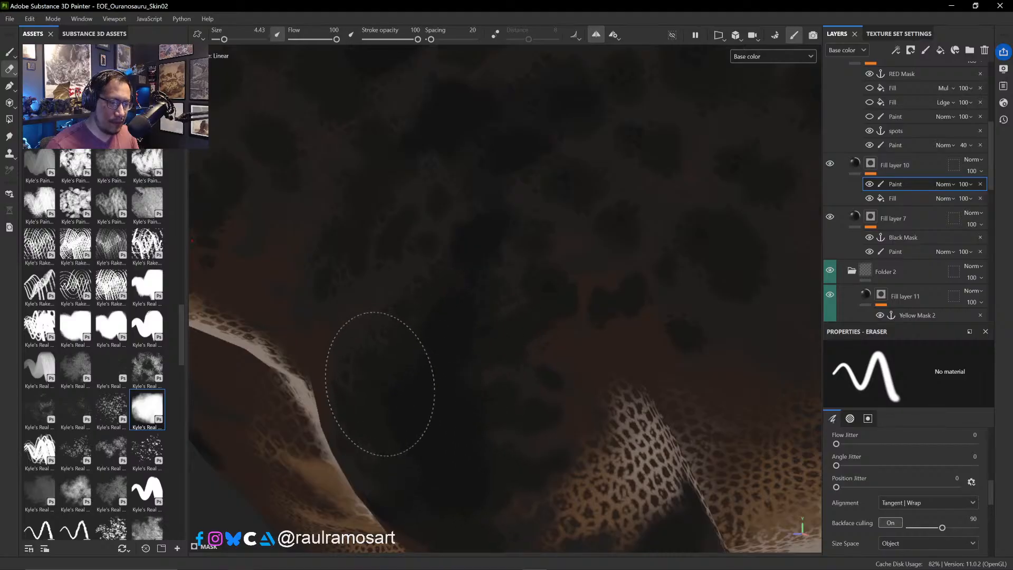
# - Examine the dark skin pattern up close on the thigh, along the flank and below the blue sail spots
pyautogui.moveTo(414, 441)
pyautogui.keyDown('alt'); pyautogui.mouseDown()
pyautogui.moveTo(446, 334)
pyautogui.moveTo(522, 294)
pyautogui.mouseUp(); pyautogui.keyUp('alt')
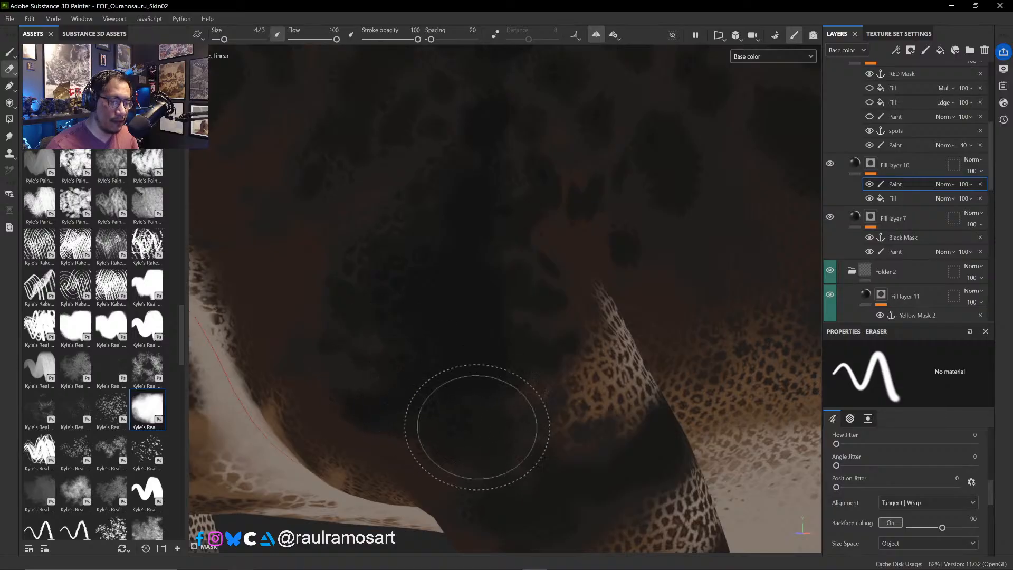
pyautogui.moveTo(475, 407)
pyautogui.keyDown('alt'); pyautogui.mouseDown()
pyautogui.moveTo(471, 249)
pyautogui.moveTo(538, 314)
pyautogui.mouseUp(); pyautogui.keyUp('alt')
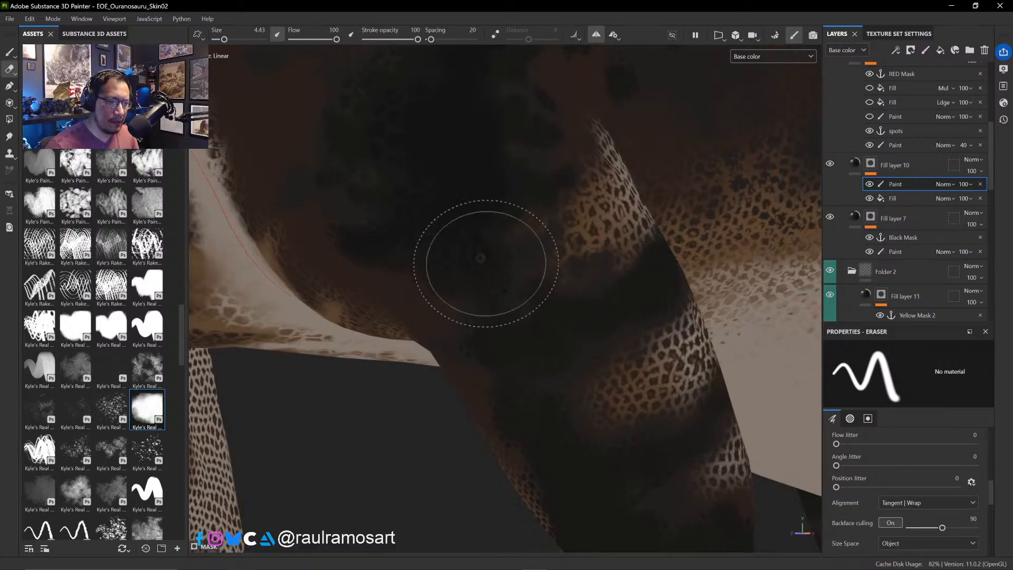
pyautogui.moveTo(452, 285)
pyautogui.keyDown('alt'); pyautogui.mouseDown()
pyautogui.moveTo(429, 176)
pyautogui.moveTo(448, 169)
pyautogui.moveTo(532, 258)
pyautogui.moveTo(498, 400)
pyautogui.moveTo(494, 321)
pyautogui.moveTo(475, 439)
pyautogui.moveTo(586, 305)
pyautogui.moveTo(477, 399)
pyautogui.moveTo(639, 322)
pyautogui.moveTo(425, 264)
pyautogui.moveTo(500, 257)
pyautogui.moveTo(477, 276)
pyautogui.moveTo(391, 280)
pyautogui.mouseUp(); pyautogui.keyUp('alt')
pyautogui.keyDown('ctrl'); pyautogui.moveTo(389, 272); pyautogui.dragTo(364, 274, button='right'); pyautogui.keyUp('ctrl')
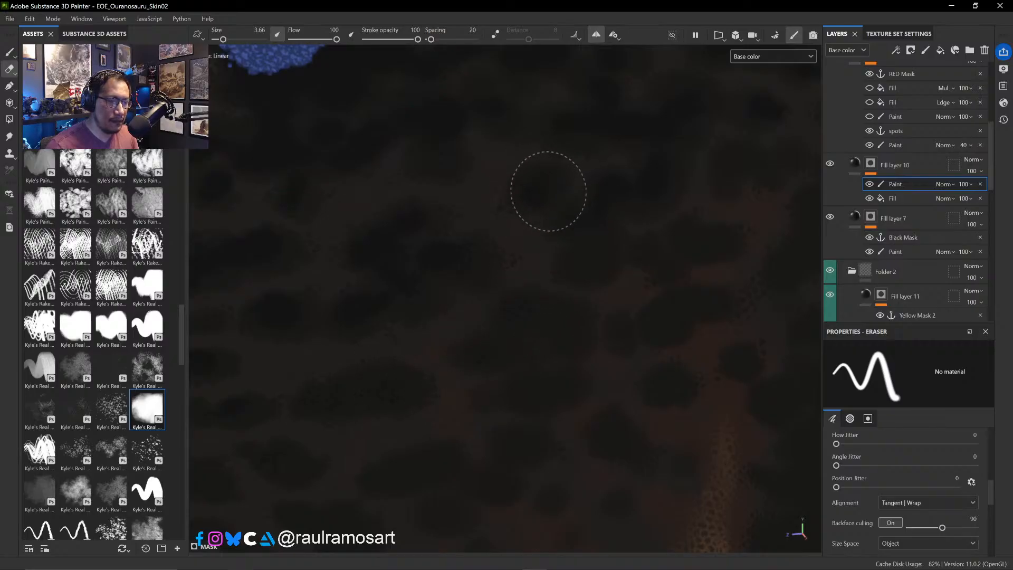
pyautogui.moveTo(503, 106); pyautogui.dragTo(505, 206, button='middle')
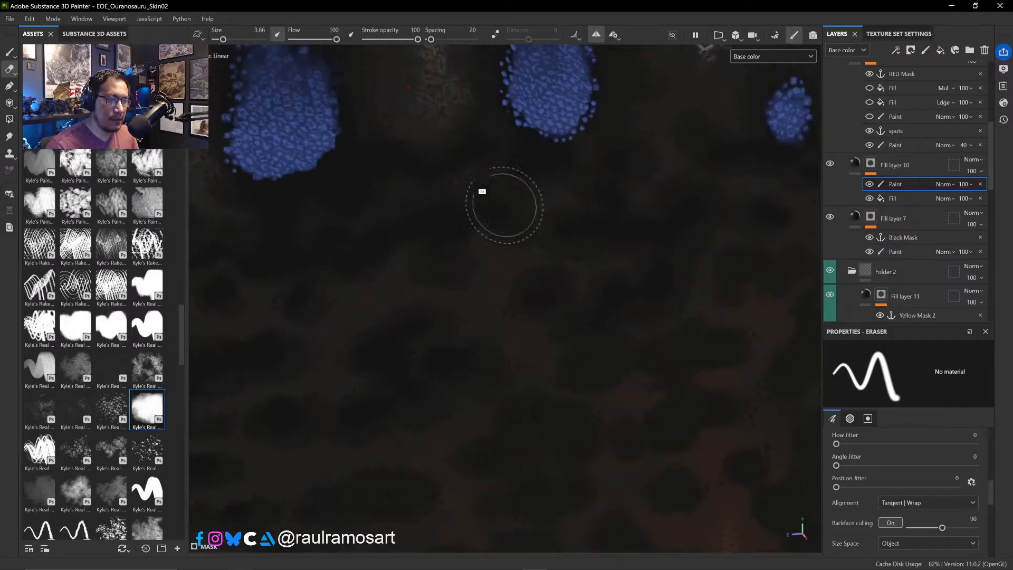
pyautogui.moveTo(505, 206)
pyautogui.keyDown('alt'); pyautogui.mouseDown()
pyautogui.moveTo(481, 238)
pyautogui.moveTo(441, 260)
pyautogui.mouseUp(); pyautogui.keyUp('alt')
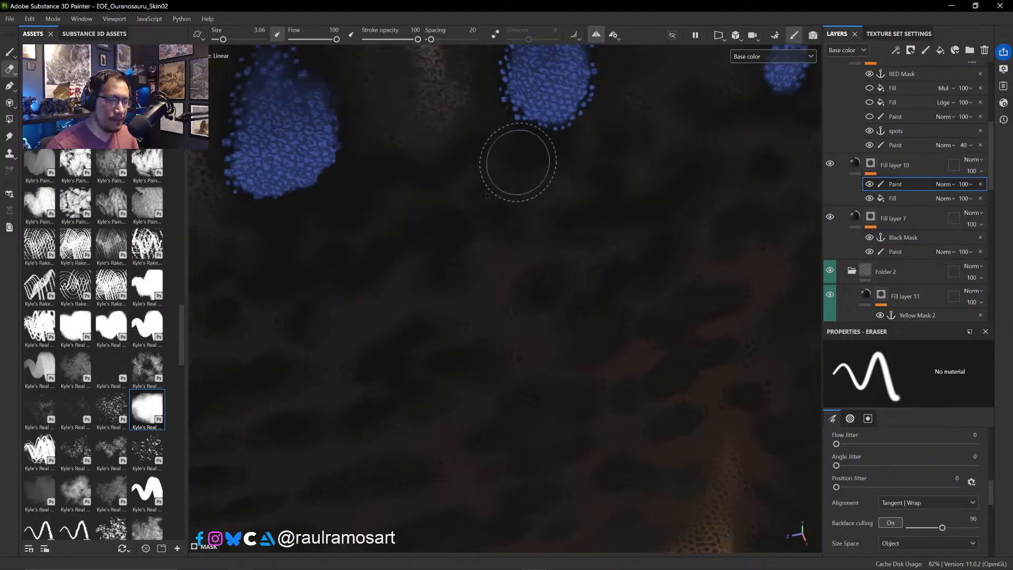
pyautogui.moveTo(493, 220)
pyautogui.keyDown('alt'); pyautogui.mouseDown()
pyautogui.moveTo(448, 181)
pyautogui.moveTo(454, 174)
pyautogui.mouseUp(); pyautogui.keyUp('alt')
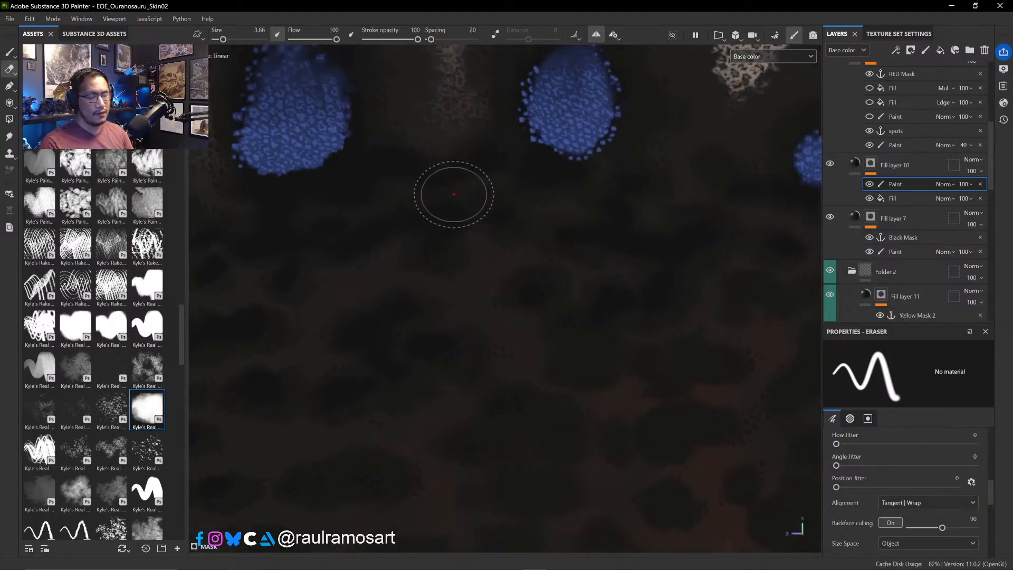
pyautogui.press('f')
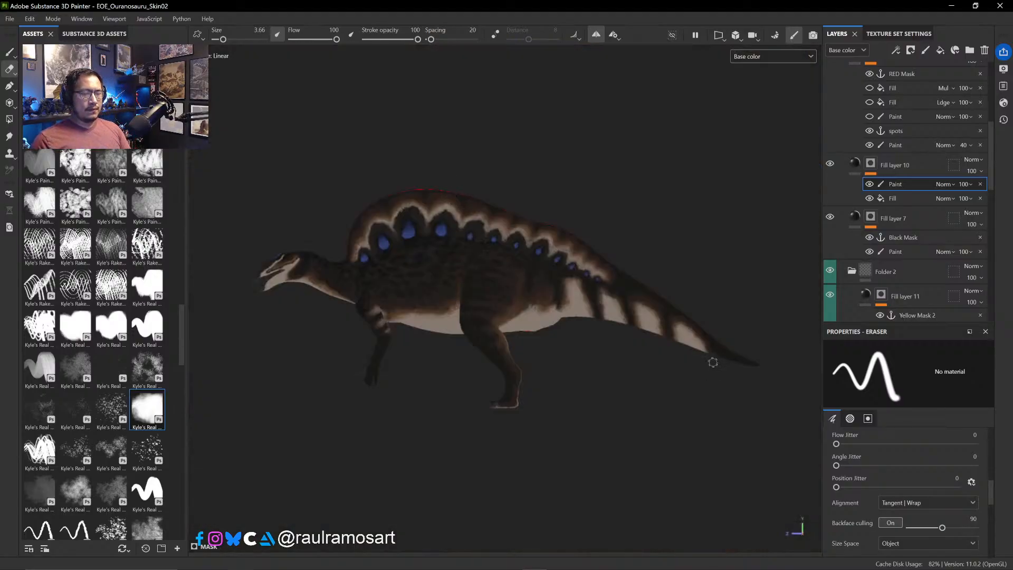
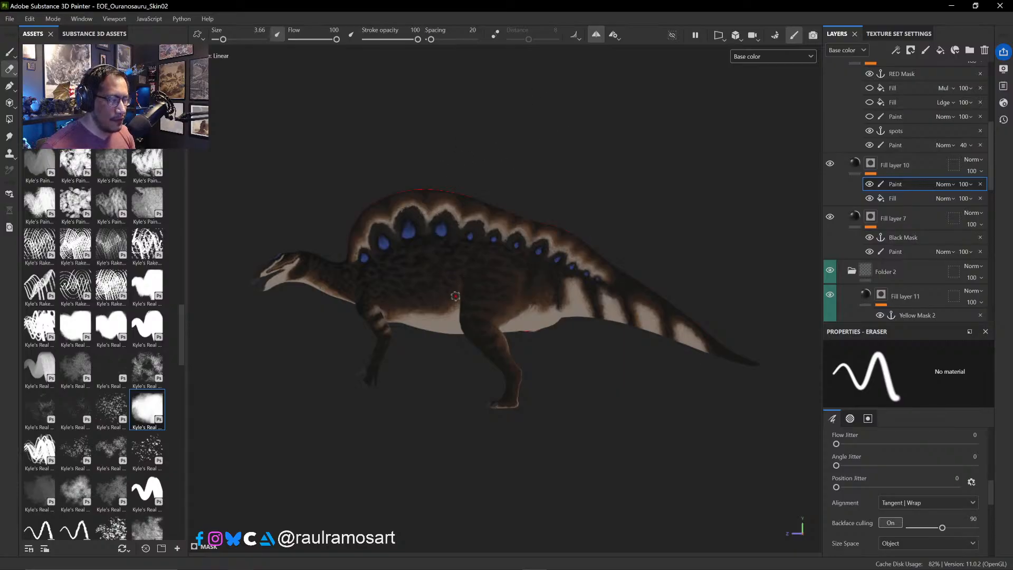
# - Examine the pale scalloped band and the blue spots along the sail in the base color view
pyautogui.keyDown('ctrl'); pyautogui.moveTo(441, 259); pyautogui.dragTo(464, 310, button='right'); pyautogui.keyUp('ctrl')
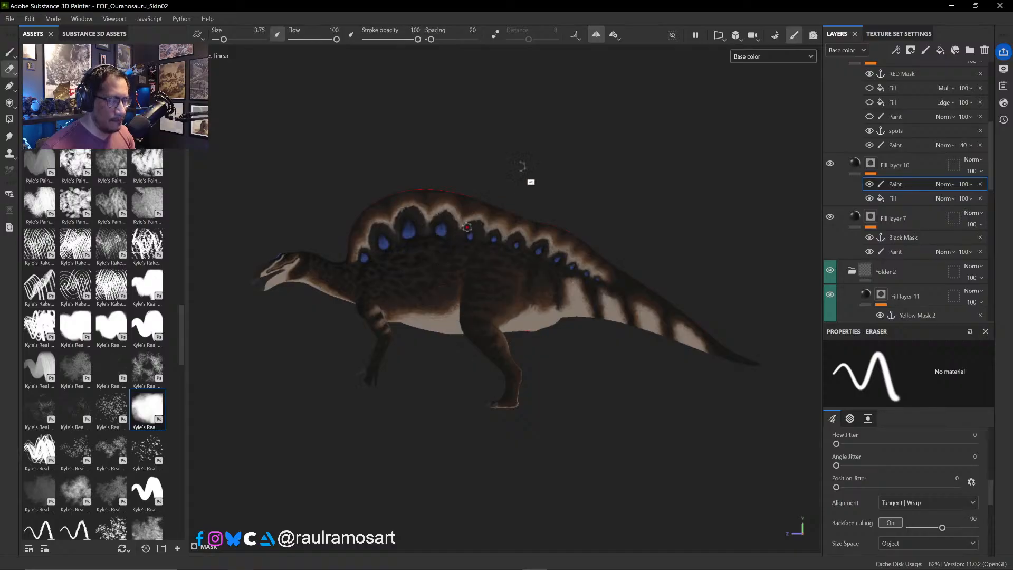
pyautogui.moveTo(522, 167)
pyautogui.keyDown('alt'); pyautogui.mouseDown()
pyautogui.moveTo(500, 143)
pyautogui.moveTo(541, 174)
pyautogui.moveTo(529, 174)
pyautogui.mouseUp(); pyautogui.keyUp('alt')
pyautogui.keyDown('alt'); pyautogui.moveTo(468, 239); pyautogui.dragTo(494, 352, button='right'); pyautogui.keyUp('alt')
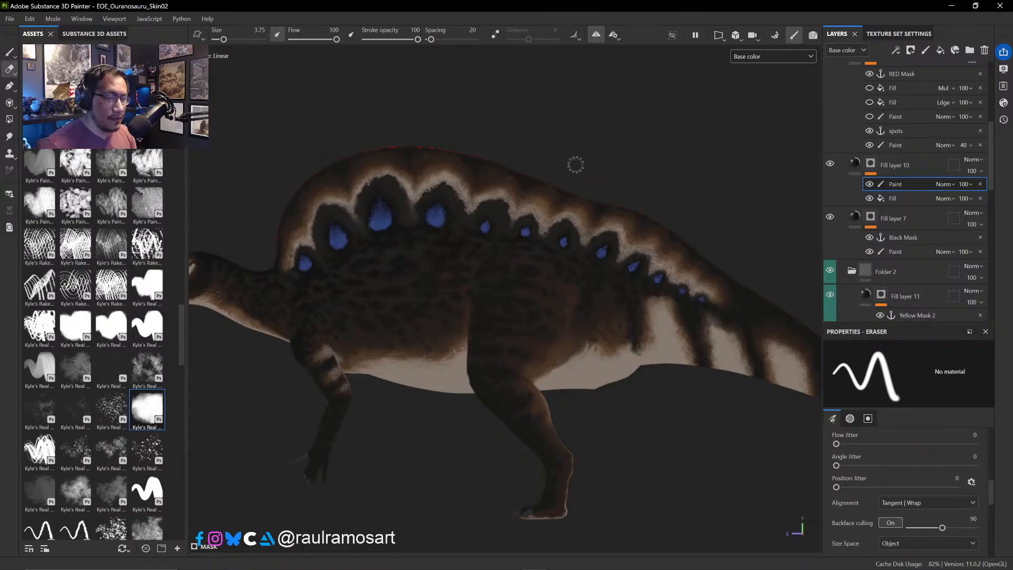
pyautogui.press('alt')
pyautogui.scroll(4, 456, 241)
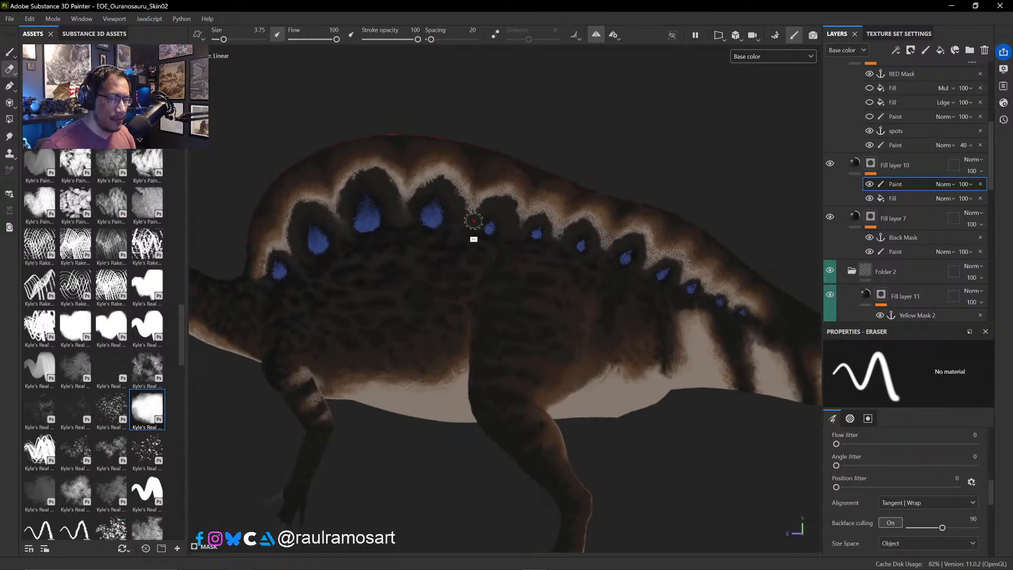
pyautogui.scroll(4, 463, 316)
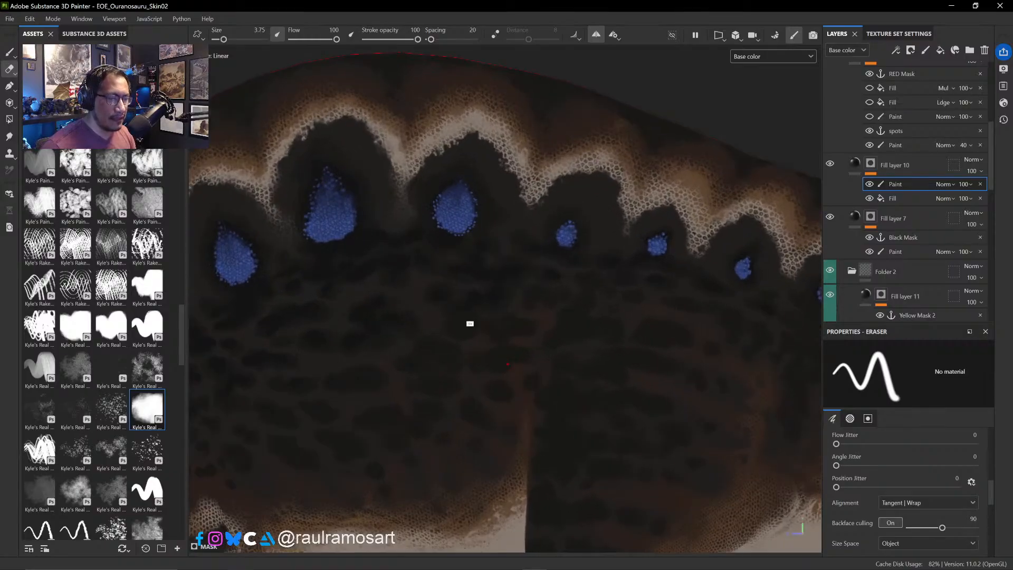
pyautogui.scroll(3, 501, 312)
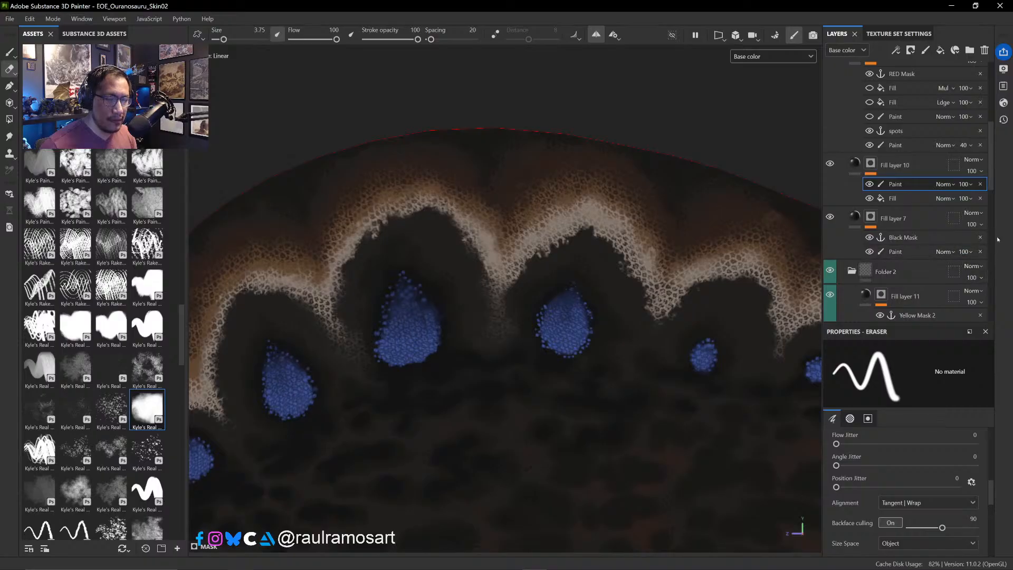
# - Collapse Folder 2 and Folder 1 in the layer stack and preview the mask of Fill layer 10
pyautogui.scroll(-3, 908, 212)
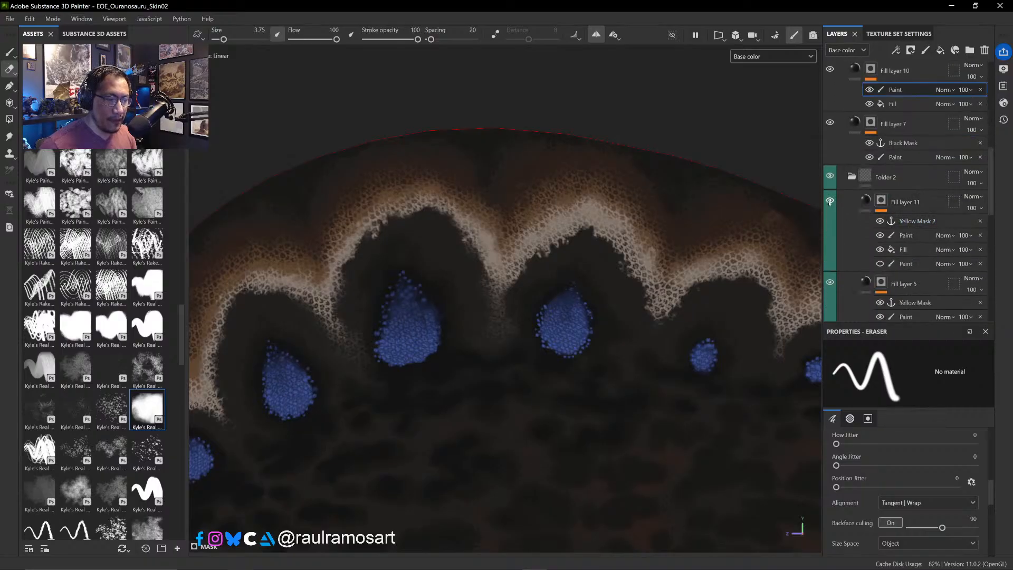
pyautogui.click(852, 176)
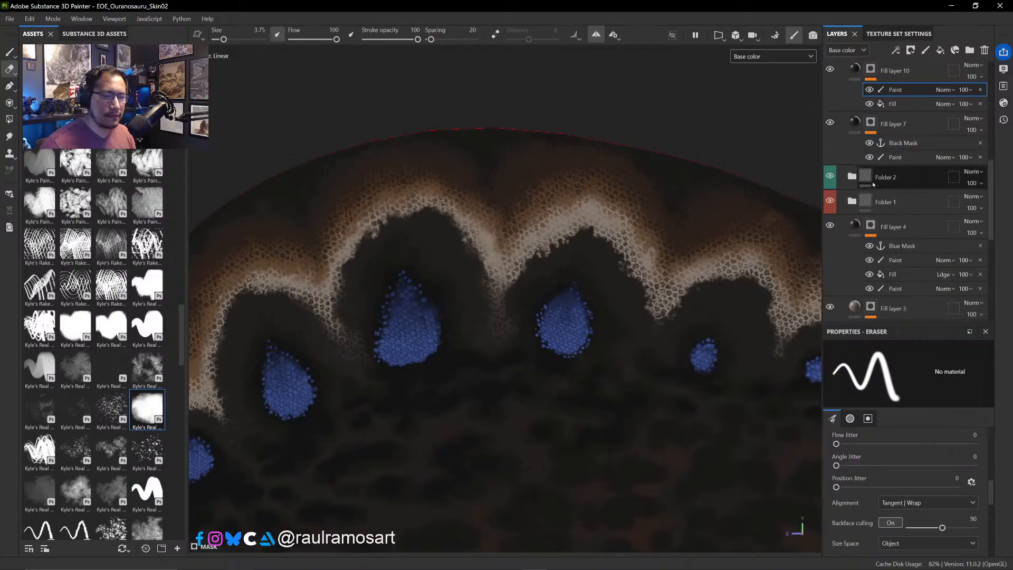
pyautogui.scroll(3, 844, 185)
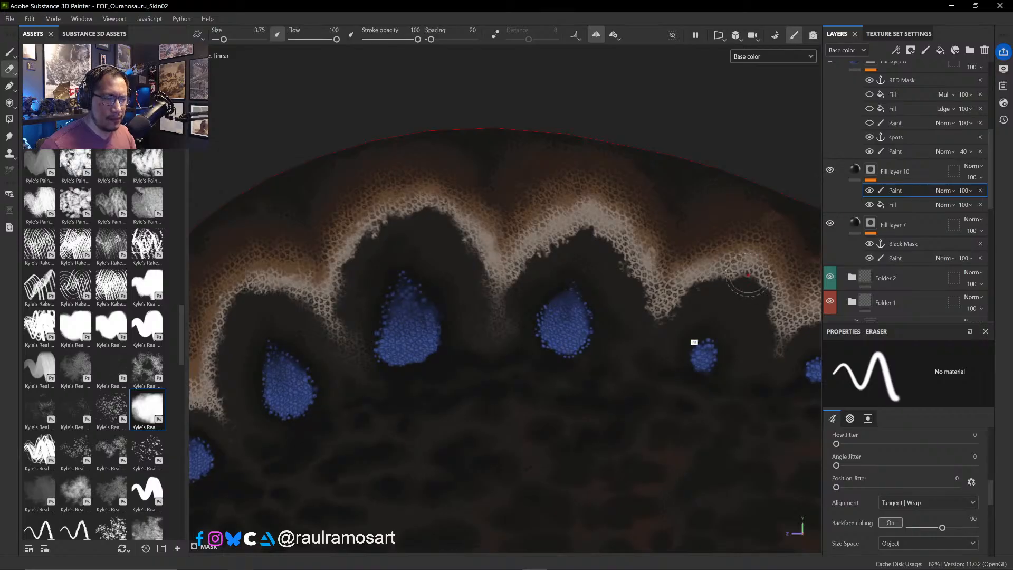
pyautogui.keyDown('alt'); pyautogui.moveTo(736, 155); pyautogui.dragTo(838, 114, button='middle'); pyautogui.keyUp('alt')
pyautogui.keyDown('alt'); pyautogui.click(872, 168); pyautogui.keyUp('alt')
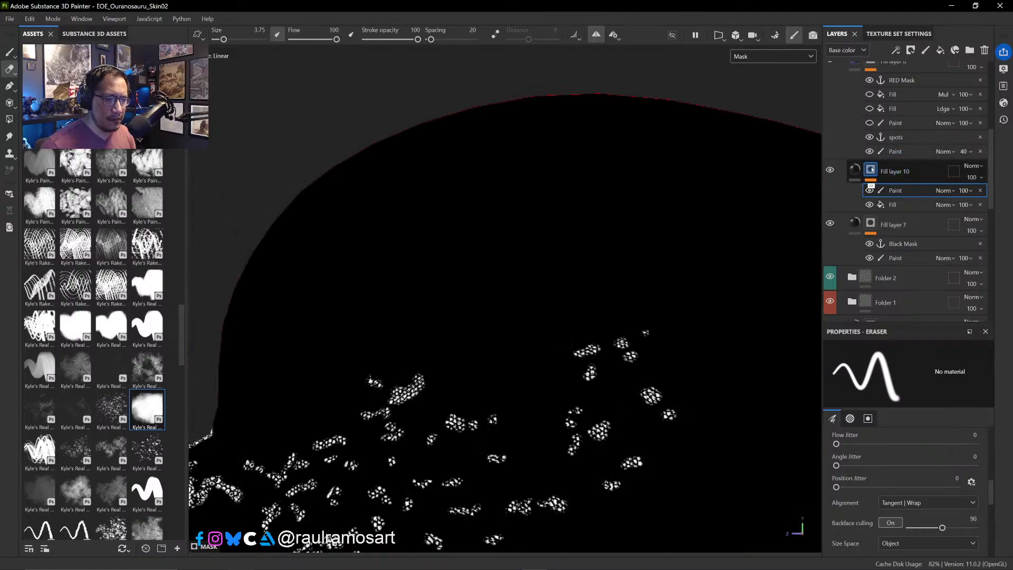
# - Create a new folder above Fill layer 10 and move Fill layer 10 and Fill layer 7 into it
pyautogui.click(855, 170)
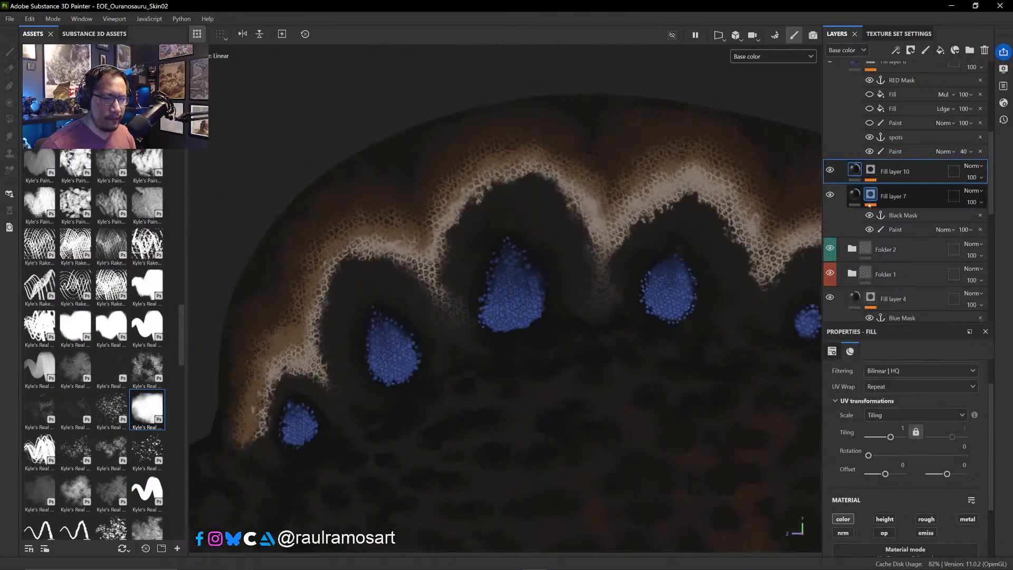
pyautogui.keyDown('shift'); pyautogui.click(917, 193); pyautogui.keyUp('shift')
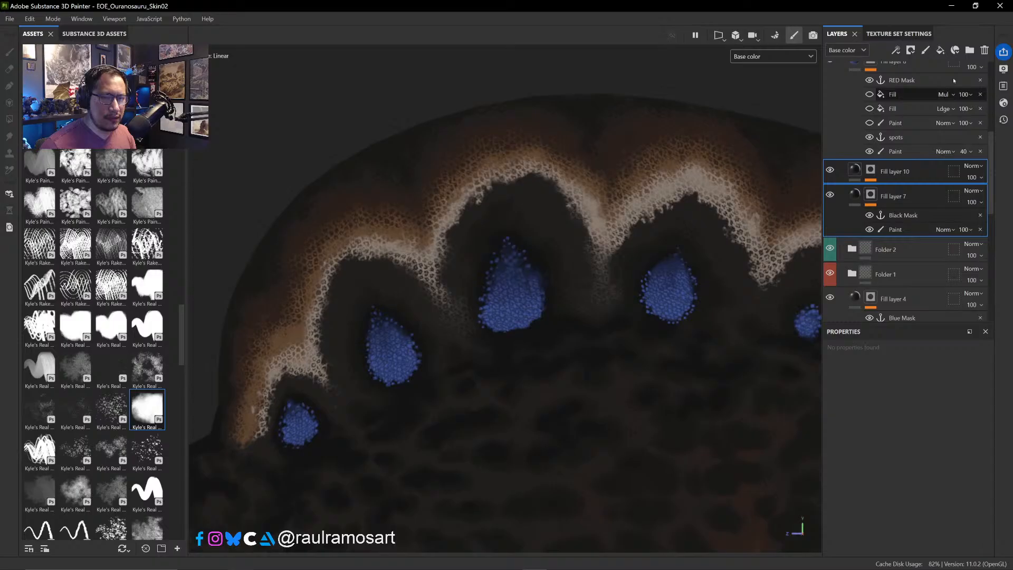
pyautogui.click(970, 50)
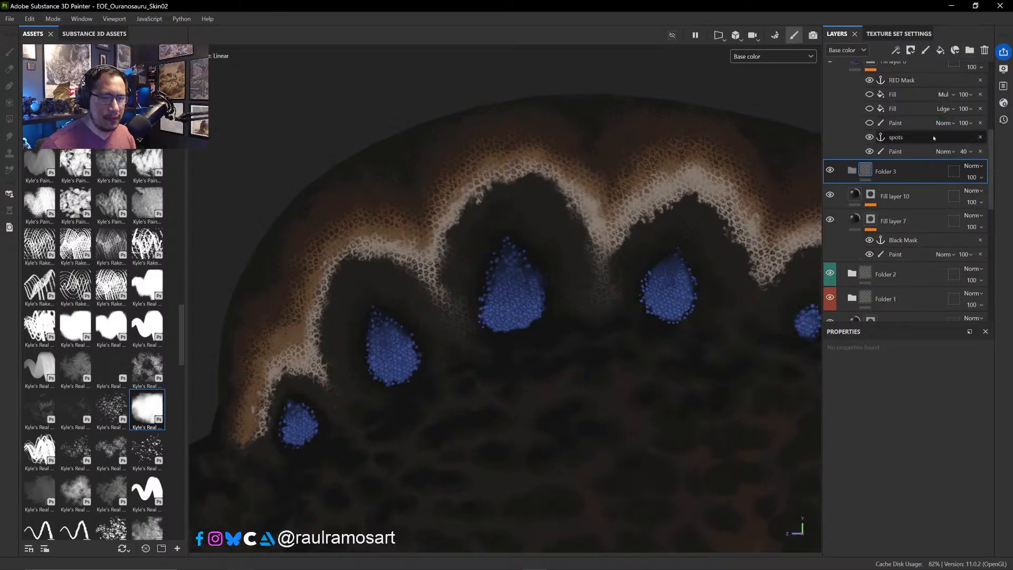
pyautogui.click(920, 195)
pyautogui.keyDown('shift'); pyautogui.click(919, 221); pyautogui.keyUp('shift')
pyautogui.moveTo(919, 196); pyautogui.dragTo(917, 164)
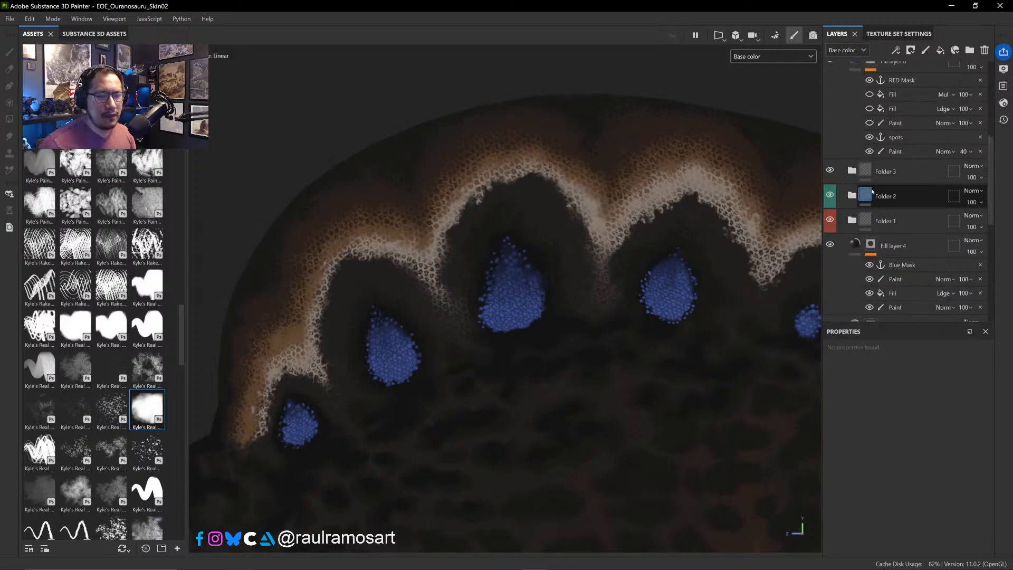
# - Assign the blue color label to the new folder holding Fill layer 10 and Fill layer 7
pyautogui.rightClick(907, 165)
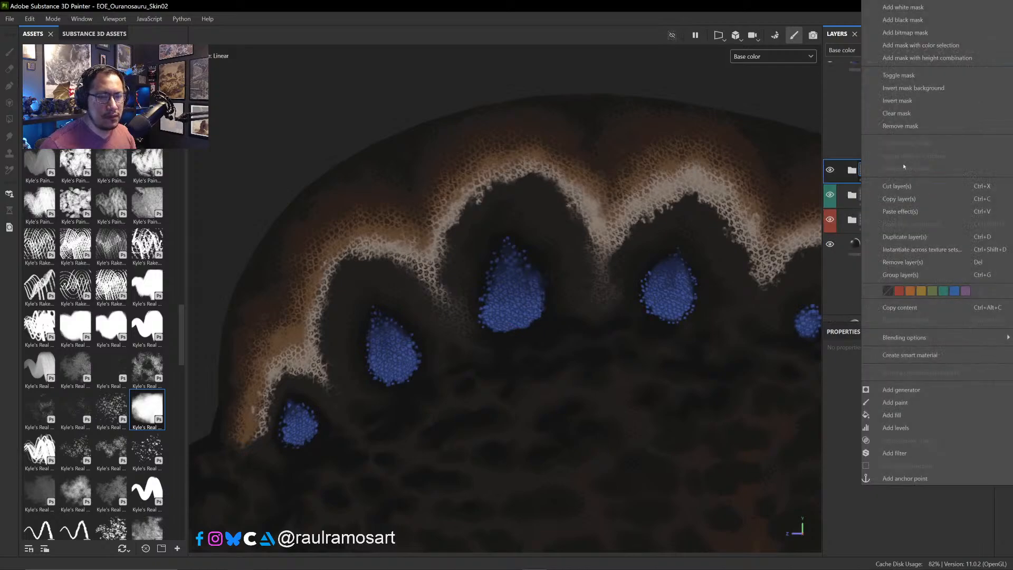
pyautogui.click(954, 289)
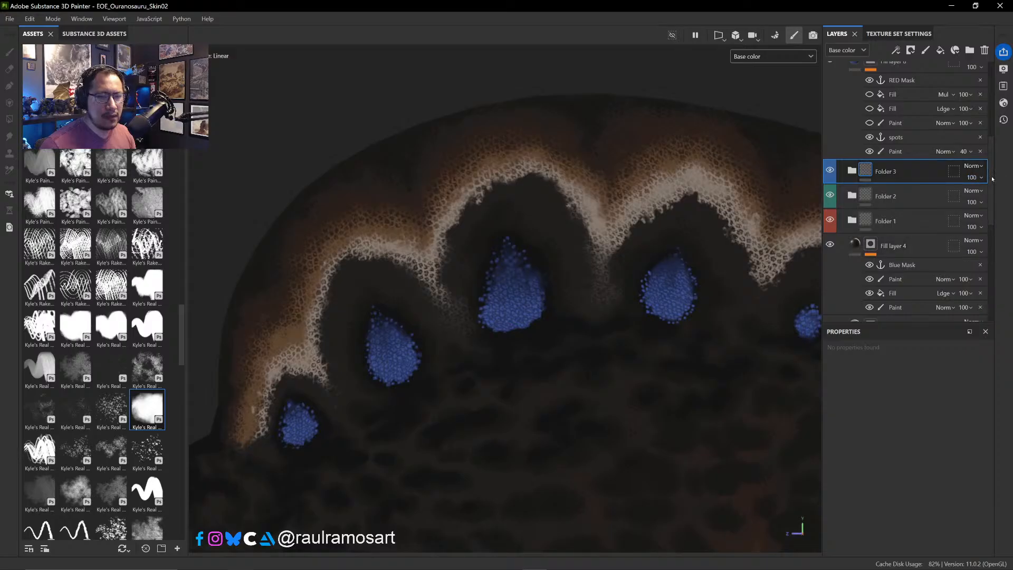
pyautogui.scroll(3, 985, 132)
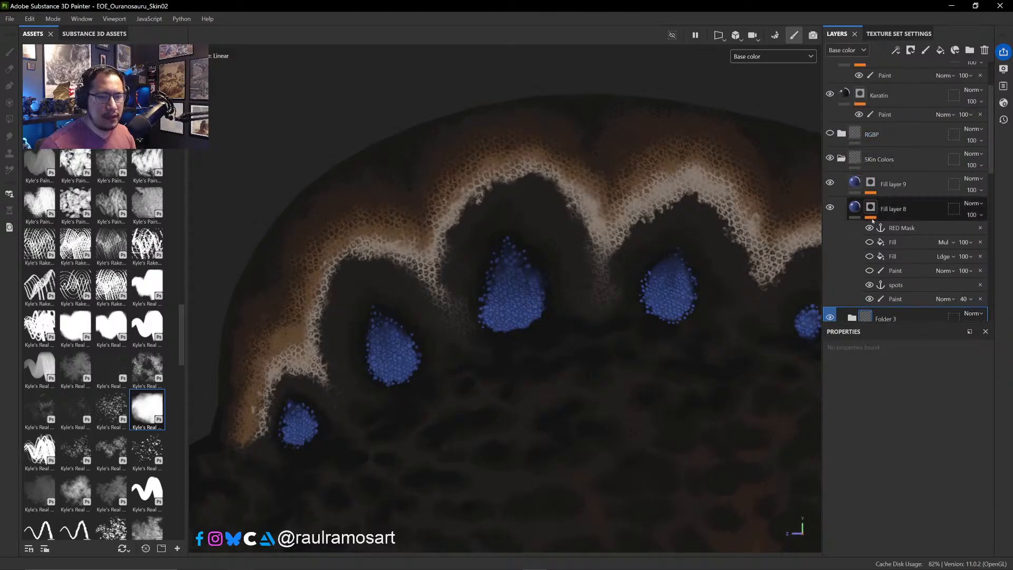
# - Show the full material in the viewport and examine the skin on the body, neck and head
pyautogui.keyDown('alt'); pyautogui.moveTo(623, 325); pyautogui.dragTo(619, 364, button='right'); pyautogui.keyUp('alt')
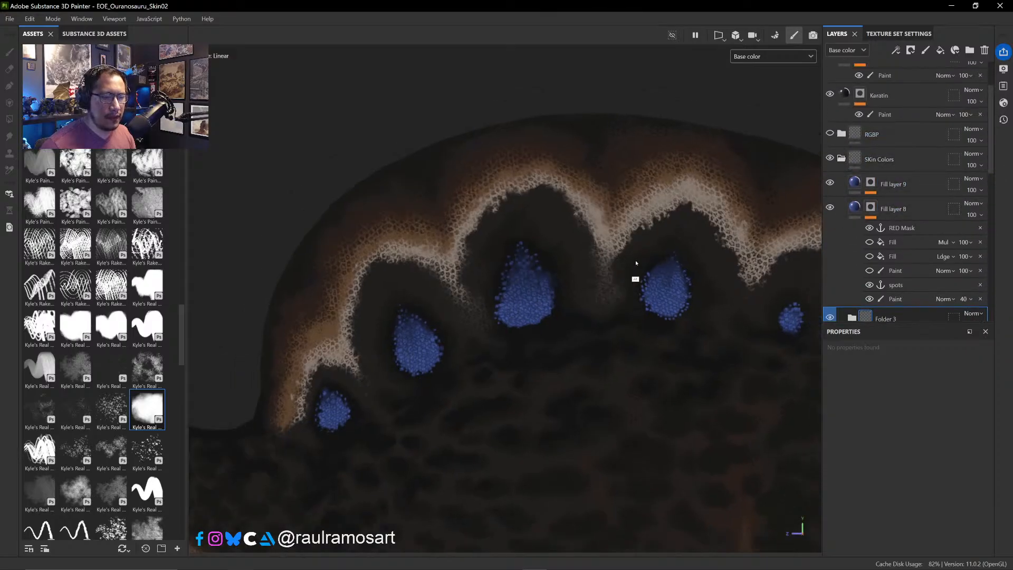
pyautogui.keyDown('alt'); pyautogui.moveTo(619, 203); pyautogui.dragTo(705, 197, button='right'); pyautogui.keyUp('alt')
pyautogui.keyDown('ctrl'); pyautogui.keyDown('alt'); pyautogui.moveTo(704, 196); pyautogui.dragTo(660, 121); pyautogui.keyUp('alt'); pyautogui.keyUp('ctrl')
pyautogui.press('m')
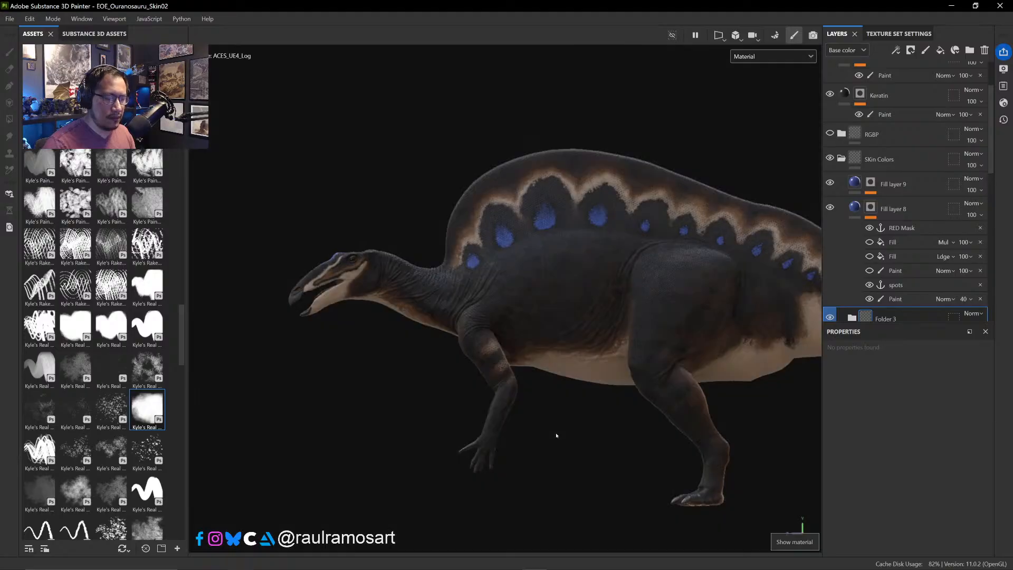
pyautogui.moveTo(569, 428)
pyautogui.keyDown('alt'); pyautogui.mouseDown()
pyautogui.moveTo(670, 483)
pyautogui.moveTo(604, 413)
pyautogui.moveTo(643, 441)
pyautogui.moveTo(652, 381)
pyautogui.moveTo(565, 436)
pyautogui.mouseUp(); pyautogui.keyUp('alt')
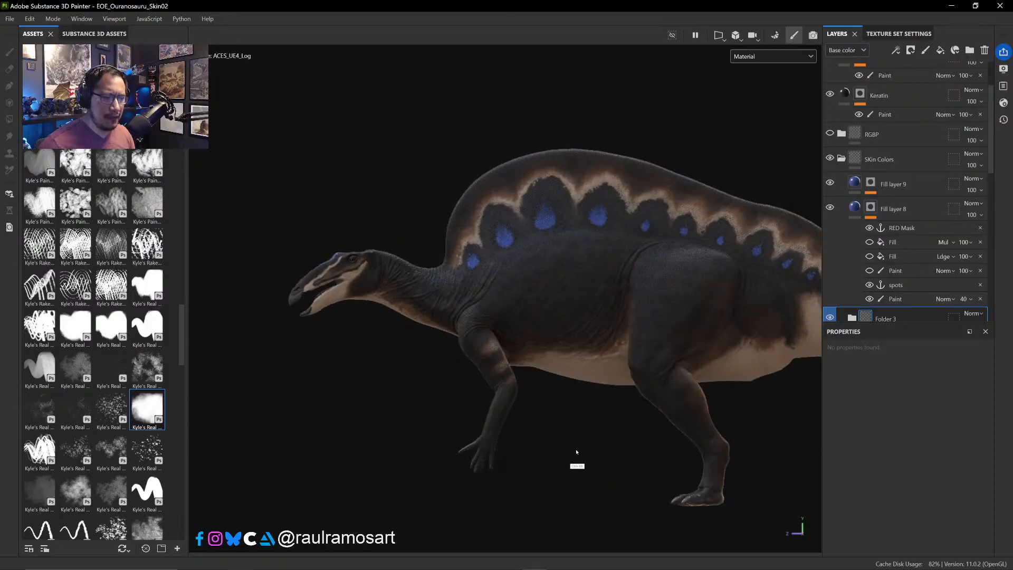
pyautogui.keyDown('ctrl'); pyautogui.keyDown('alt'); pyautogui.moveTo(376, 396); pyautogui.dragTo(530, 356); pyautogui.keyUp('alt'); pyautogui.keyUp('ctrl')
pyautogui.keyDown('alt'); pyautogui.moveTo(540, 417); pyautogui.dragTo(578, 459, button='right'); pyautogui.keyUp('alt')
pyautogui.keyDown('ctrl'); pyautogui.keyDown('alt'); pyautogui.moveTo(343, 391); pyautogui.dragTo(595, 342); pyautogui.keyUp('alt'); pyautogui.keyUp('ctrl')
pyautogui.keyDown('alt'); pyautogui.moveTo(583, 401); pyautogui.dragTo(623, 464, button='right'); pyautogui.keyUp('alt')
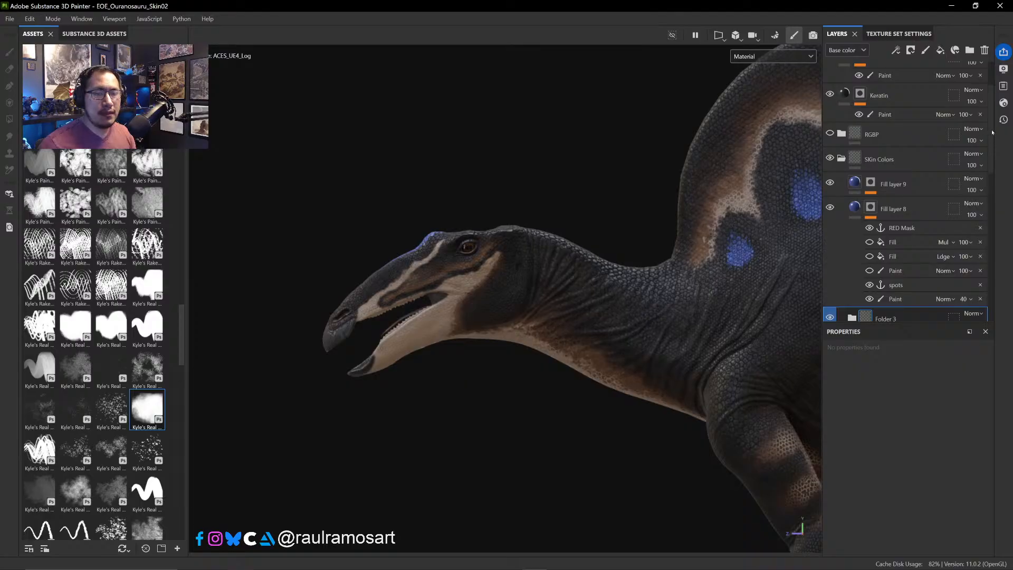
# - Select the mask of the Keratin layer and examine the beak tips up close
pyautogui.scroll(2, 992, 133)
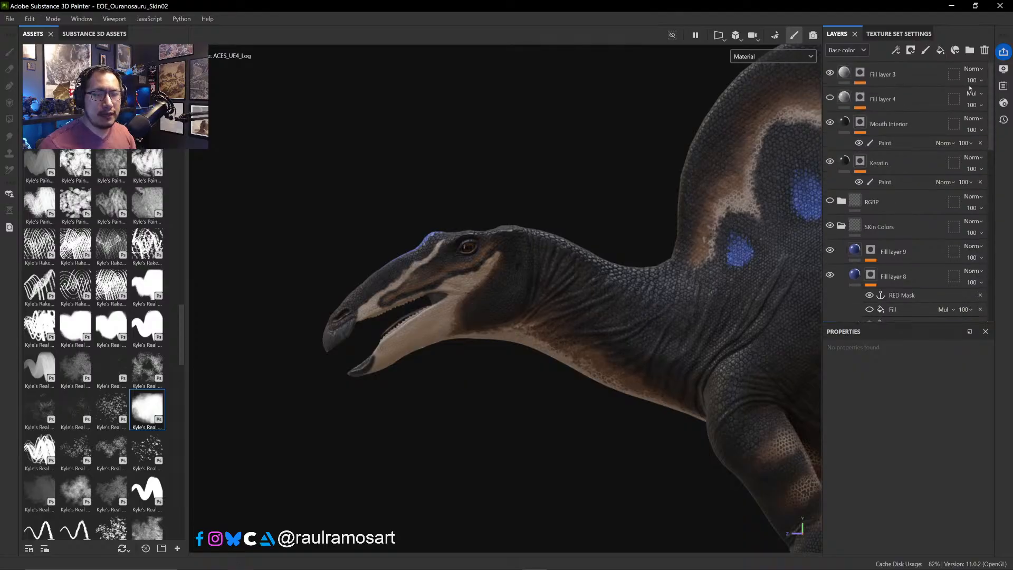
pyautogui.click(878, 162)
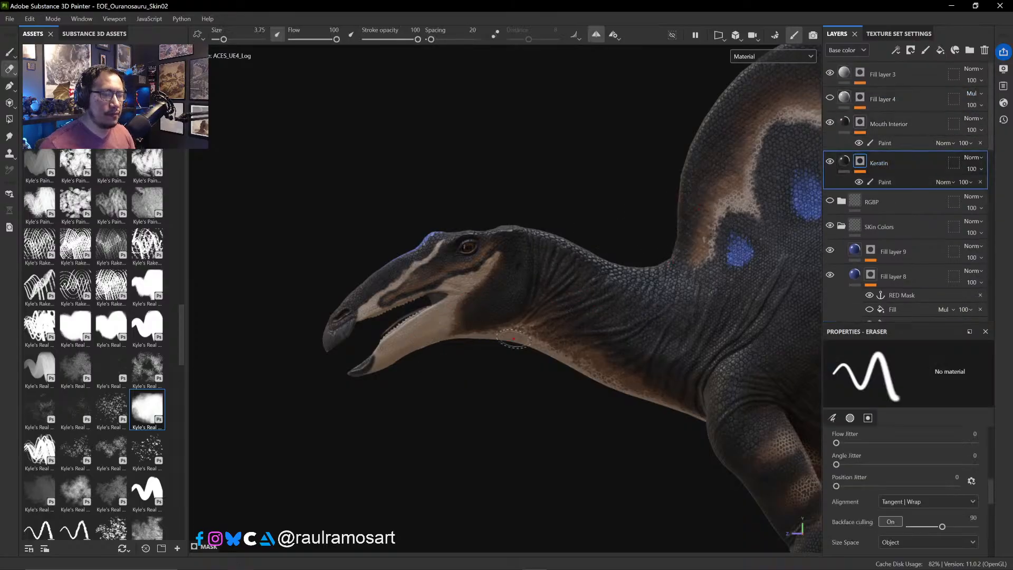
pyautogui.keyDown('alt'); pyautogui.moveTo(466, 341); pyautogui.dragTo(394, 425, button='right'); pyautogui.keyUp('alt')
pyautogui.keyDown('alt'); pyautogui.moveTo(394, 425); pyautogui.dragTo(733, 349, button='middle'); pyautogui.keyUp('alt')
pyautogui.keyDown('alt'); pyautogui.moveTo(509, 264); pyautogui.dragTo(423, 308, button='right'); pyautogui.keyUp('alt')
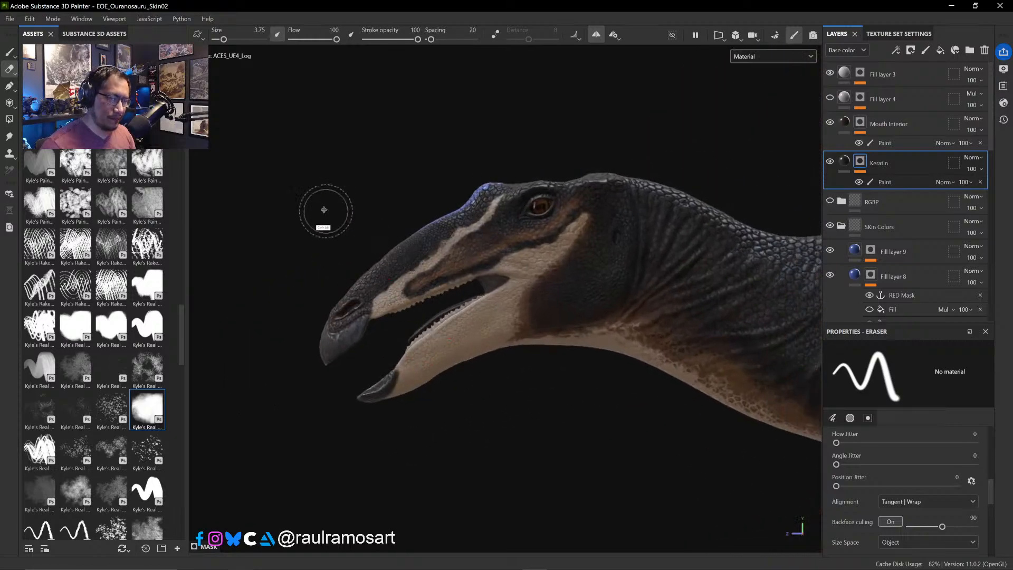
pyautogui.keyDown('ctrl'); pyautogui.keyDown('alt'); pyautogui.moveTo(324, 210); pyautogui.dragTo(585, 115); pyautogui.keyUp('alt'); pyautogui.keyUp('ctrl')
pyautogui.keyDown('alt'); pyautogui.moveTo(588, 253); pyautogui.dragTo(673, 275, button='right'); pyautogui.keyUp('alt')
pyautogui.keyDown('ctrl'); pyautogui.keyDown('alt'); pyautogui.moveTo(689, 264); pyautogui.dragTo(555, 340); pyautogui.keyUp('alt'); pyautogui.keyUp('ctrl')
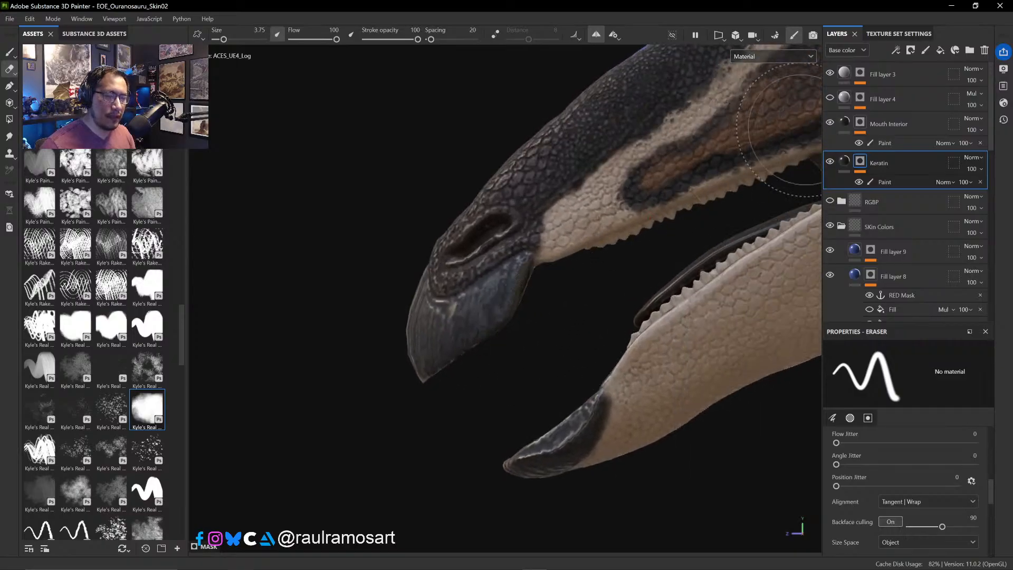
# - Preview the Keratin layer's mask on the beak, return to the material view and select the layer's fill content
pyautogui.keyDown('alt'); pyautogui.click(860, 162); pyautogui.keyUp('alt')
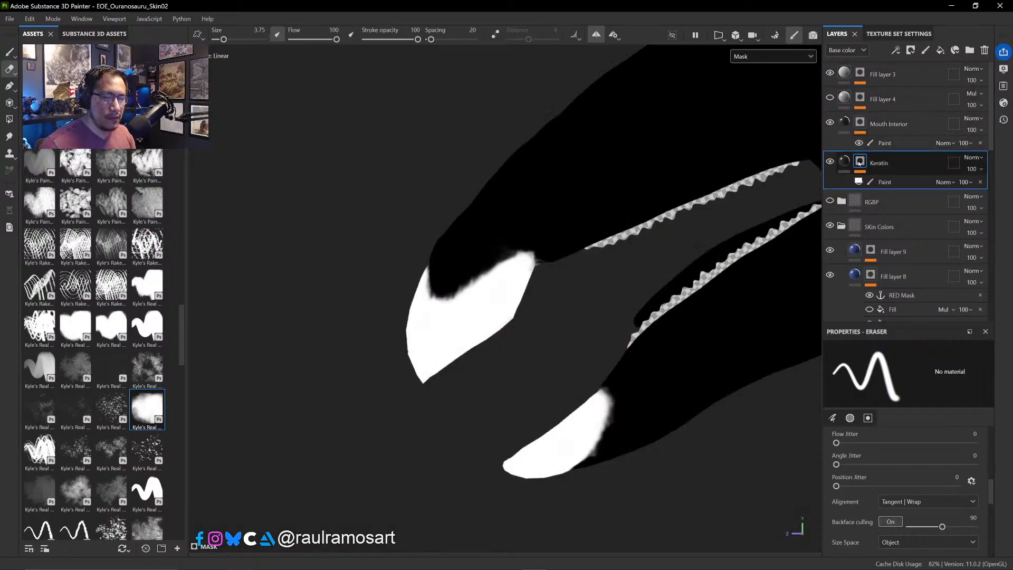
pyautogui.click(845, 162)
pyautogui.click(843, 162)
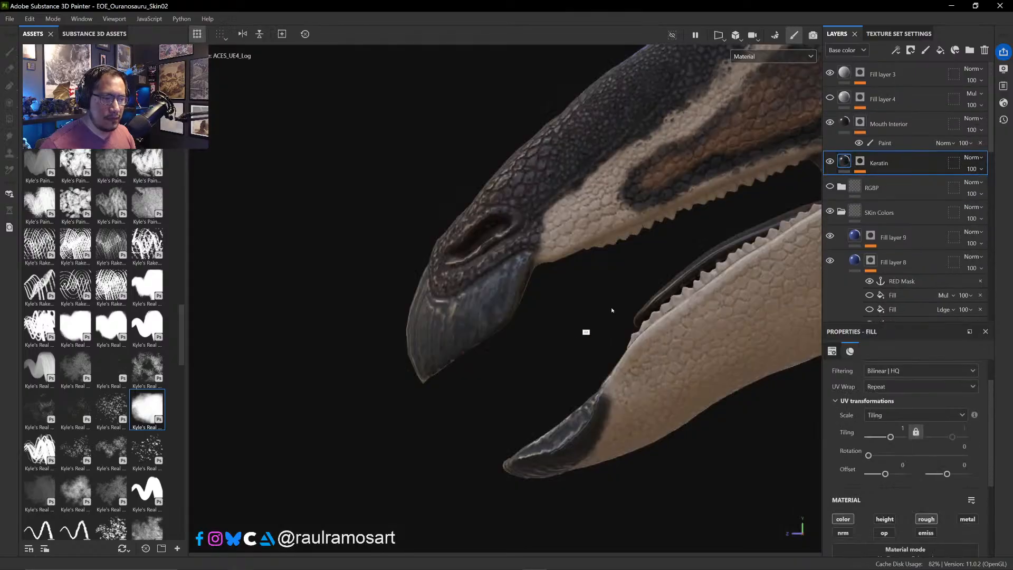
pyautogui.keyDown('alt'); pyautogui.moveTo(593, 302); pyautogui.dragTo(724, 155); pyautogui.keyUp('alt')
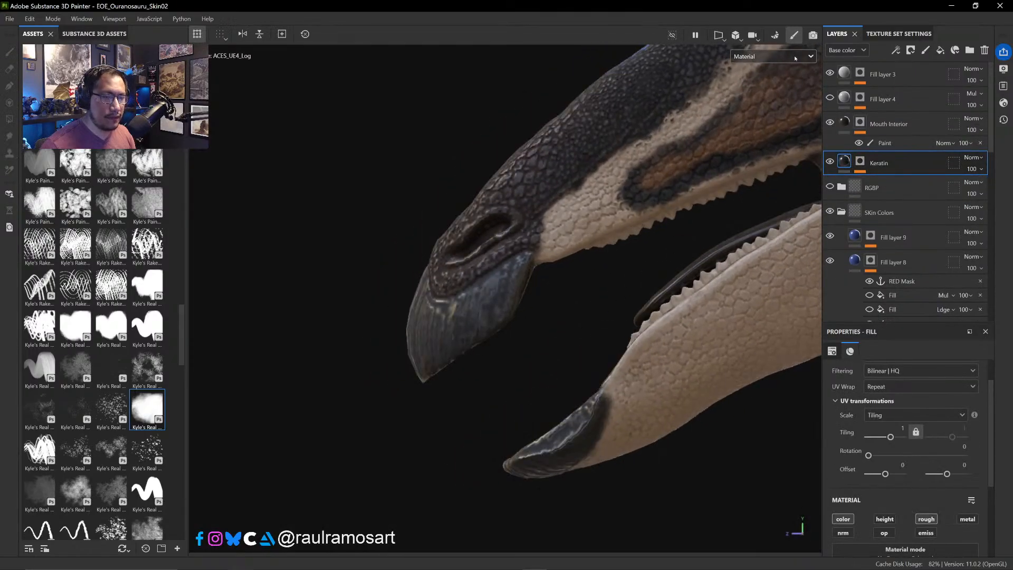
# - Show only the base color channel in the viewport and examine the flat colors of the beak
pyautogui.click(773, 56)
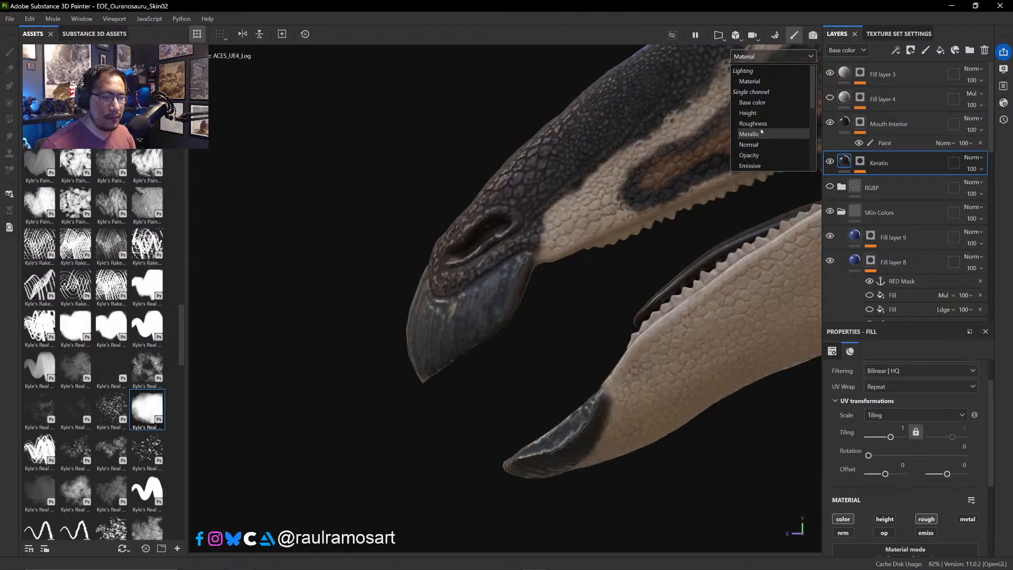
pyautogui.click(750, 83)
pyautogui.click(769, 57)
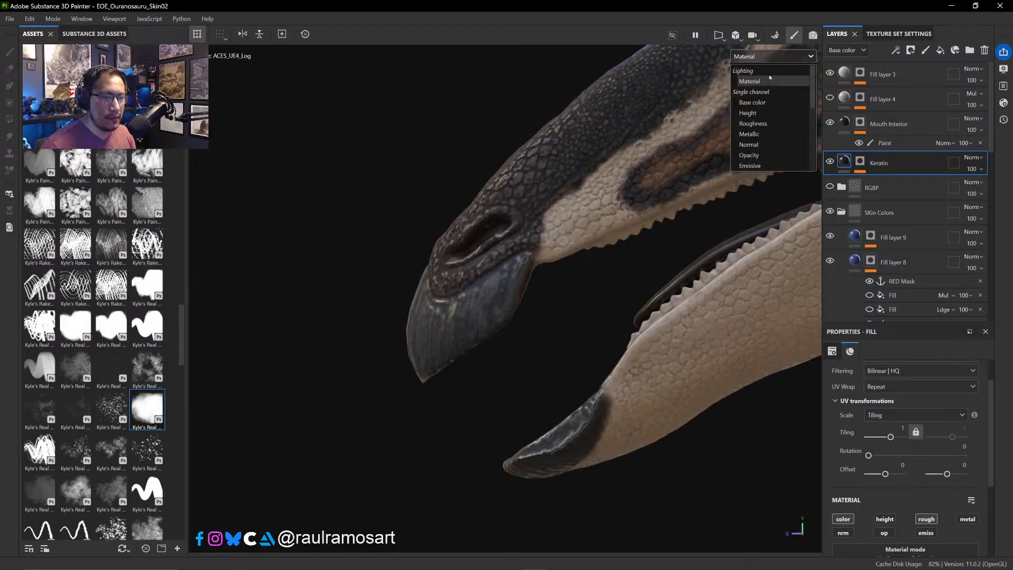
pyautogui.click(748, 99)
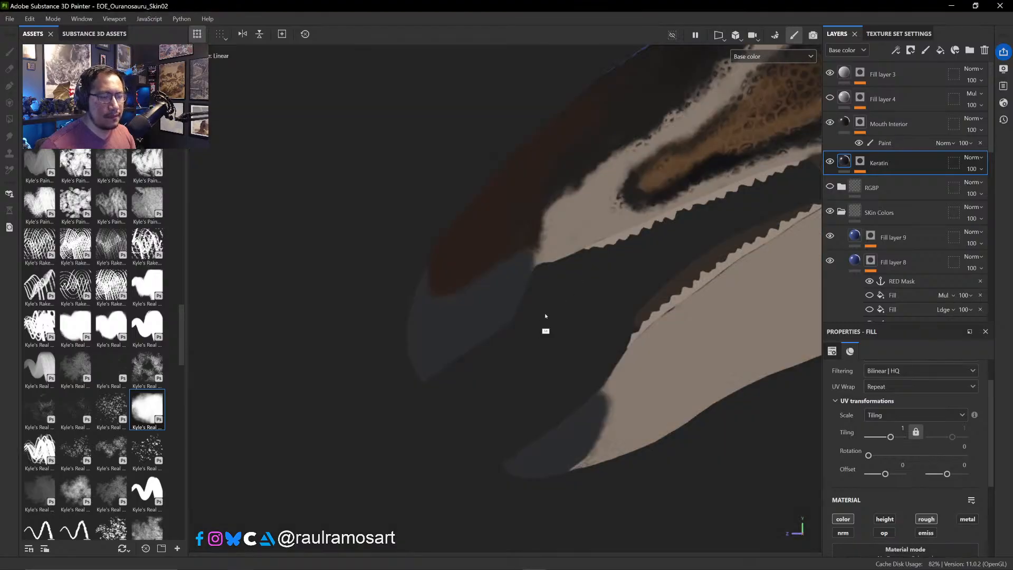
pyautogui.moveTo(444, 366)
pyautogui.keyDown('alt'); pyautogui.mouseDown()
pyautogui.moveTo(505, 324)
pyautogui.moveTo(563, 340)
pyautogui.moveTo(625, 310)
pyautogui.moveTo(517, 326)
pyautogui.moveTo(456, 350)
pyautogui.mouseUp(); pyautogui.keyUp('alt')
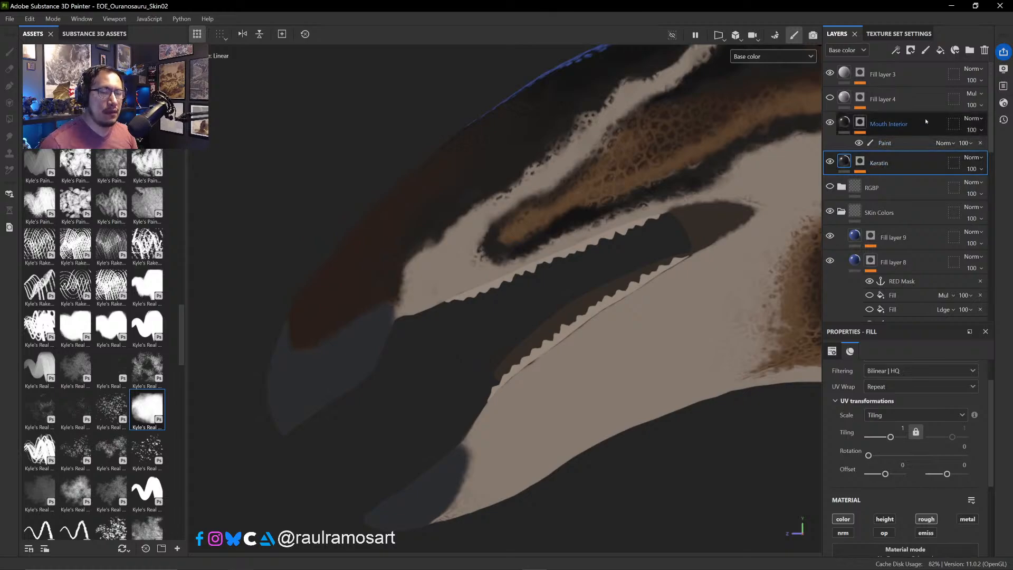
# - Create a folder named Keratin above the Keratin layer and move that layer into it
pyautogui.moveTo(914, 162)
pyautogui.mouseDown()
pyautogui.moveTo(927, 70)
pyautogui.moveTo(936, 71)
pyautogui.mouseUp()
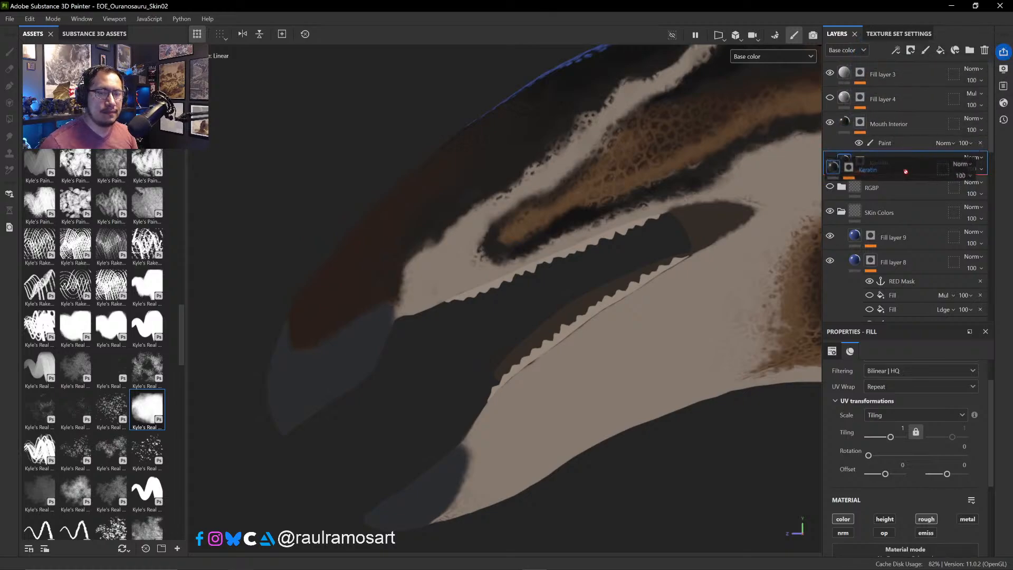
pyautogui.click(970, 50)
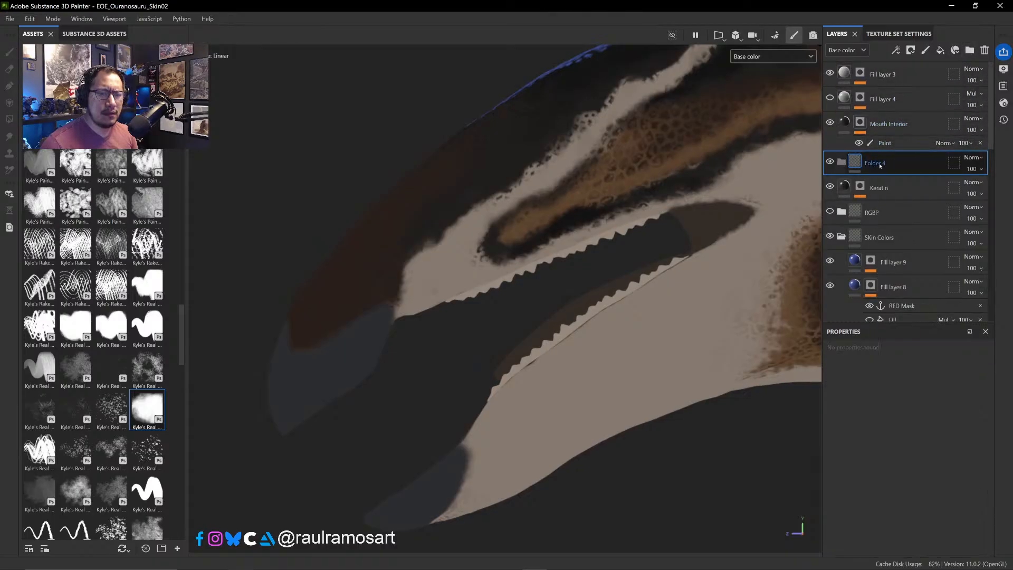
pyautogui.doubleClick(877, 163)
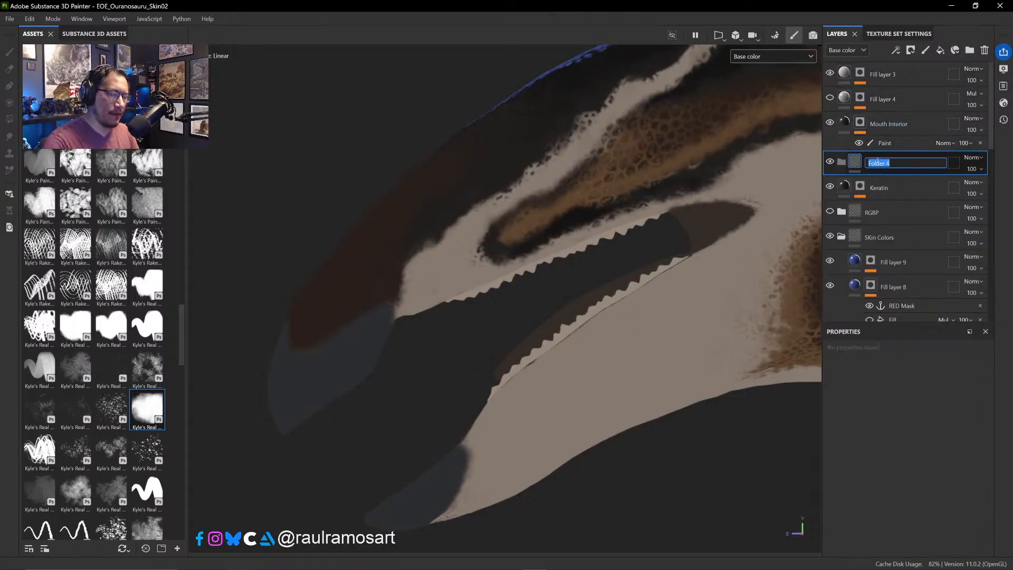
pyautogui.write('Kera')
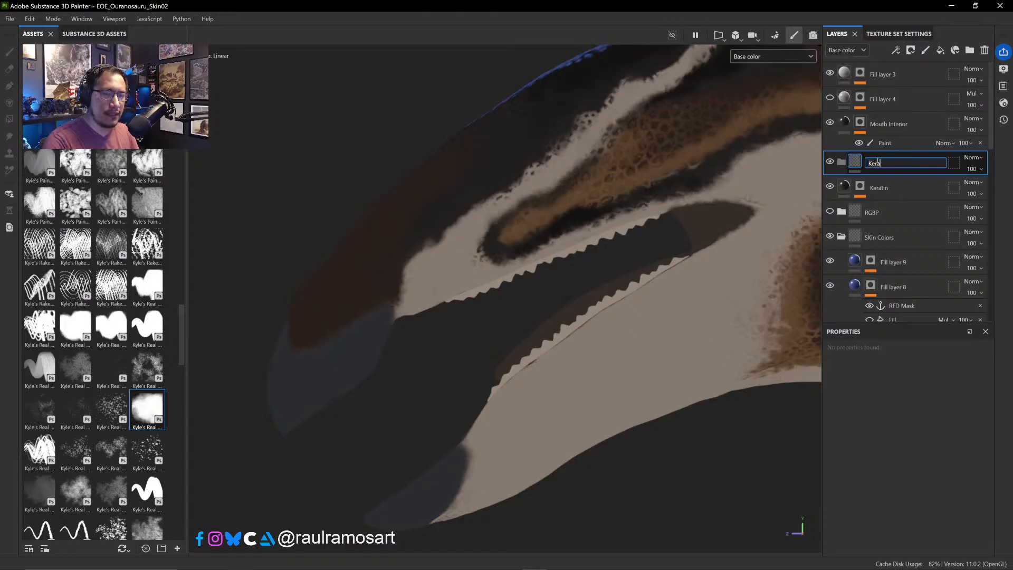
pyautogui.write('tin')
pyautogui.press('Return')
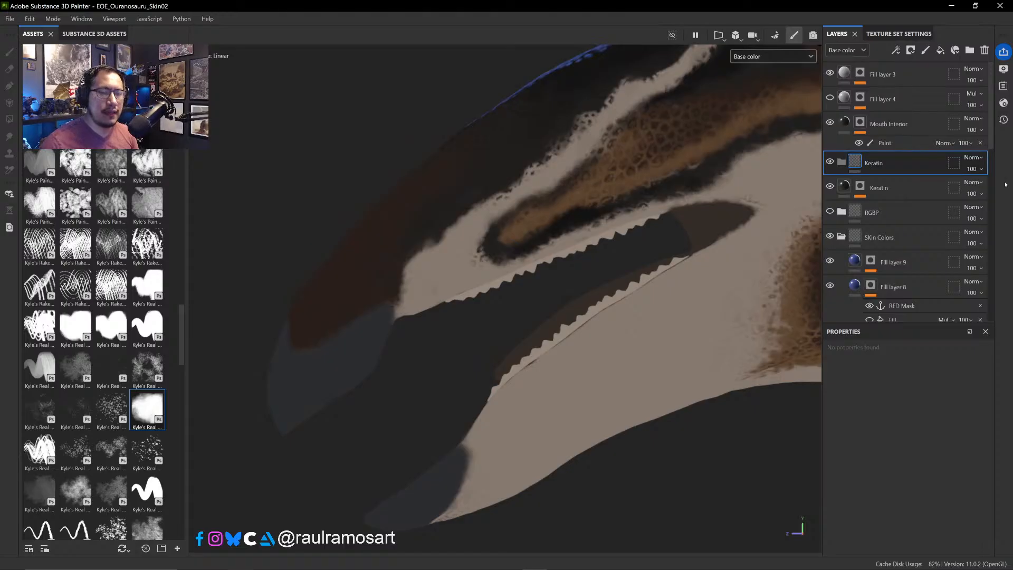
pyautogui.moveTo(882, 187); pyautogui.dragTo(892, 166)
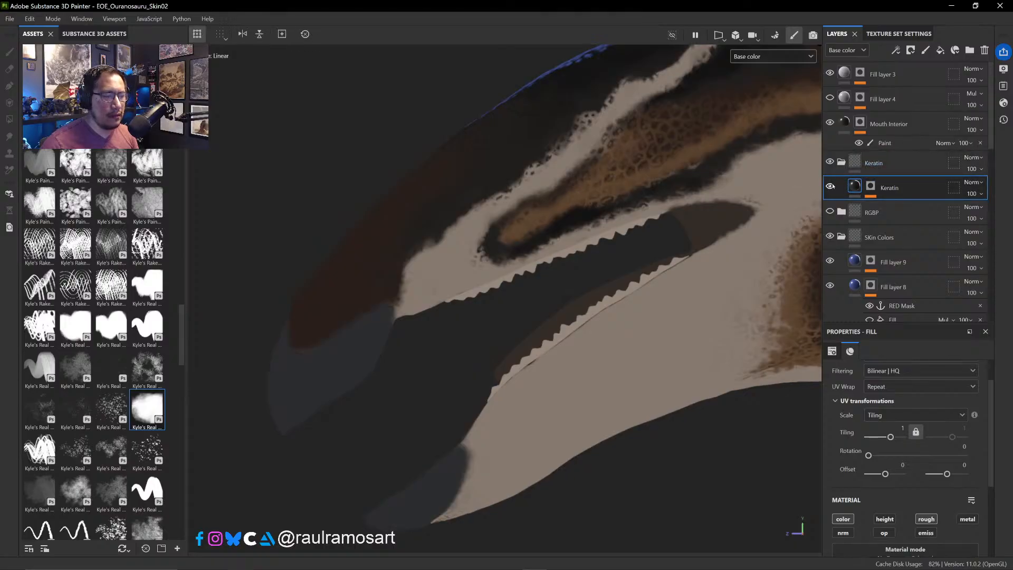
# - Duplicate the Keratin layer inside the Keratin folder
pyautogui.moveTo(916, 189)
pyautogui.mouseDown()
pyautogui.moveTo(931, 47)
pyautogui.moveTo(953, 50)
pyautogui.moveTo(883, 202)
pyautogui.moveTo(922, 186)
pyautogui.mouseUp()
pyautogui.rightClick(922, 186)
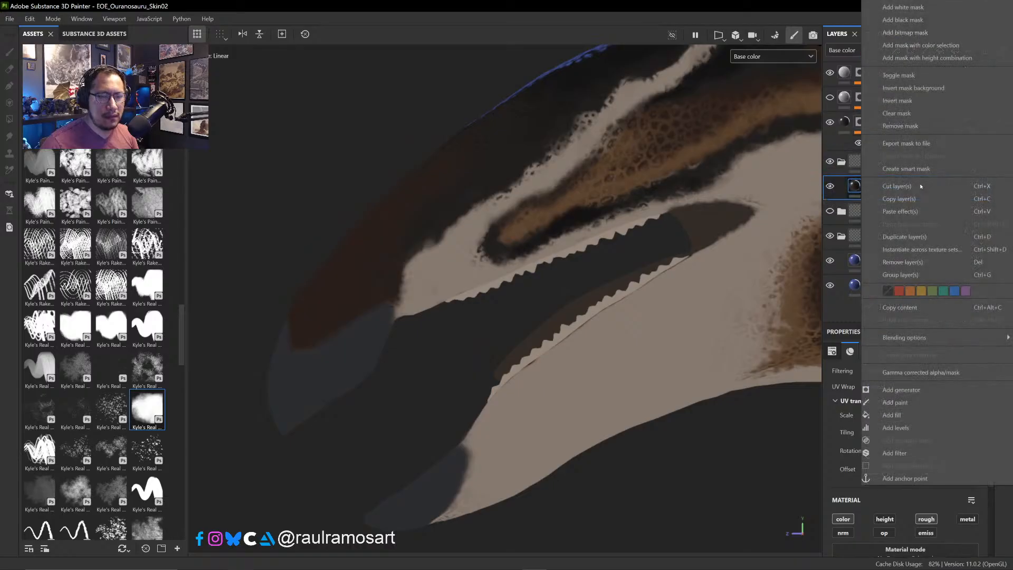
pyautogui.click(921, 235)
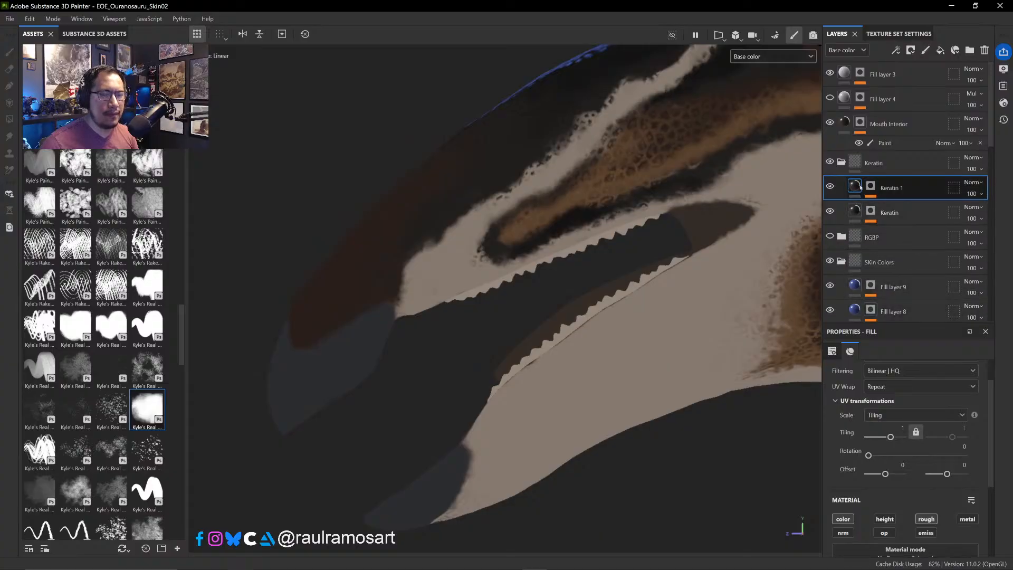
# - Add an anchor point above the Paint effect in the mask of the original Keratin layer
pyautogui.moveTo(854, 187)
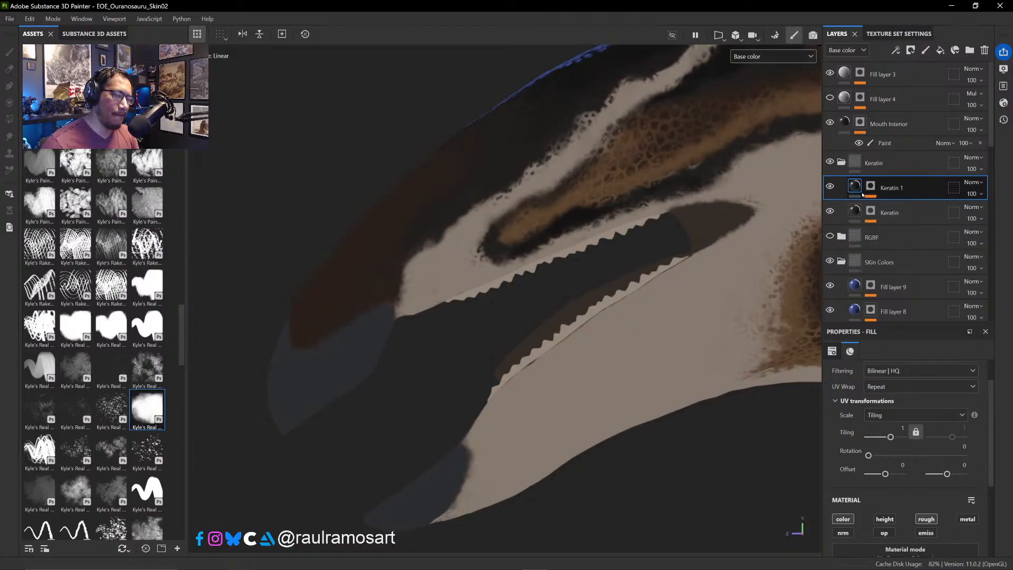
pyautogui.click(871, 212)
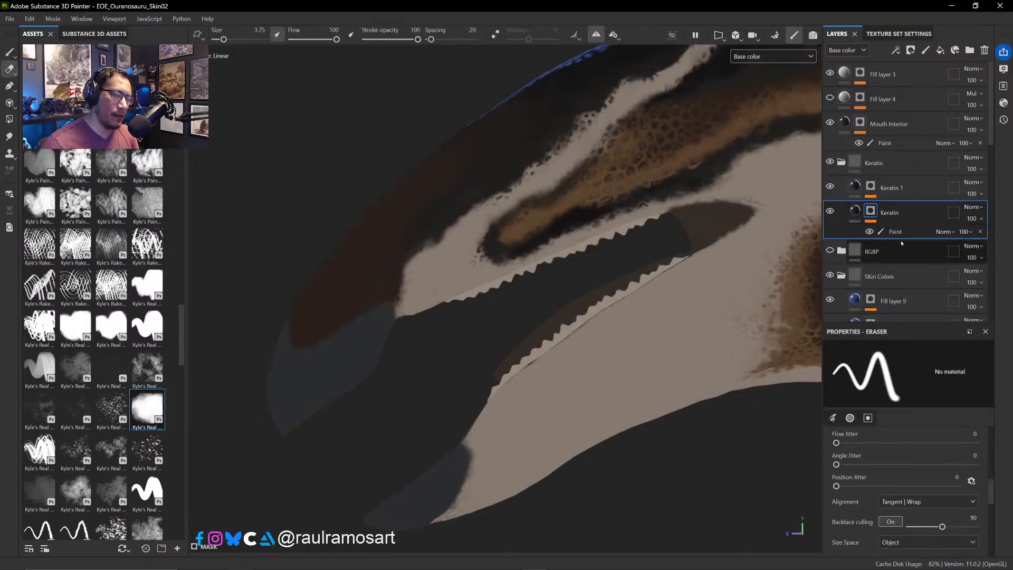
pyautogui.rightClick(910, 232)
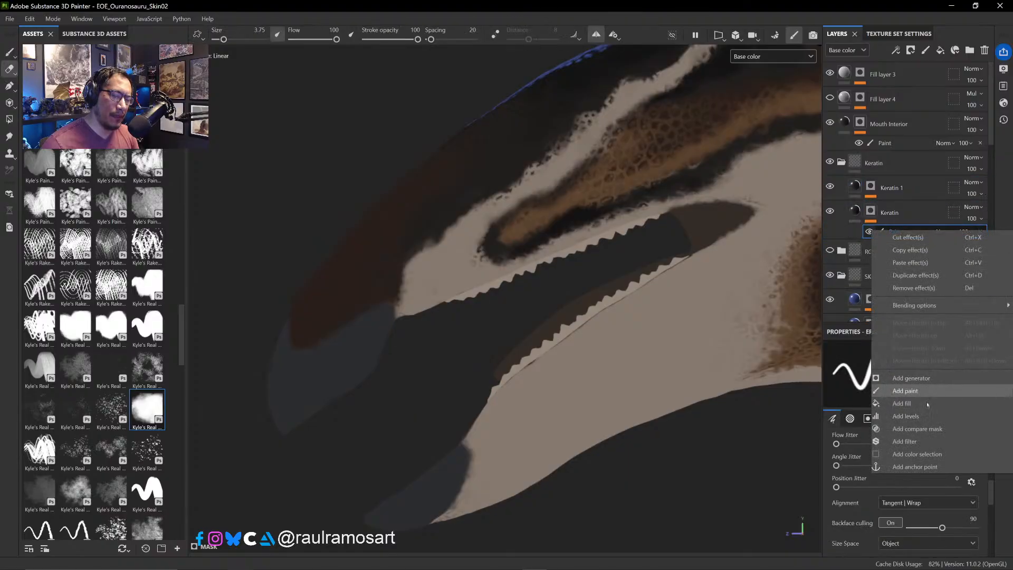
pyautogui.click(909, 465)
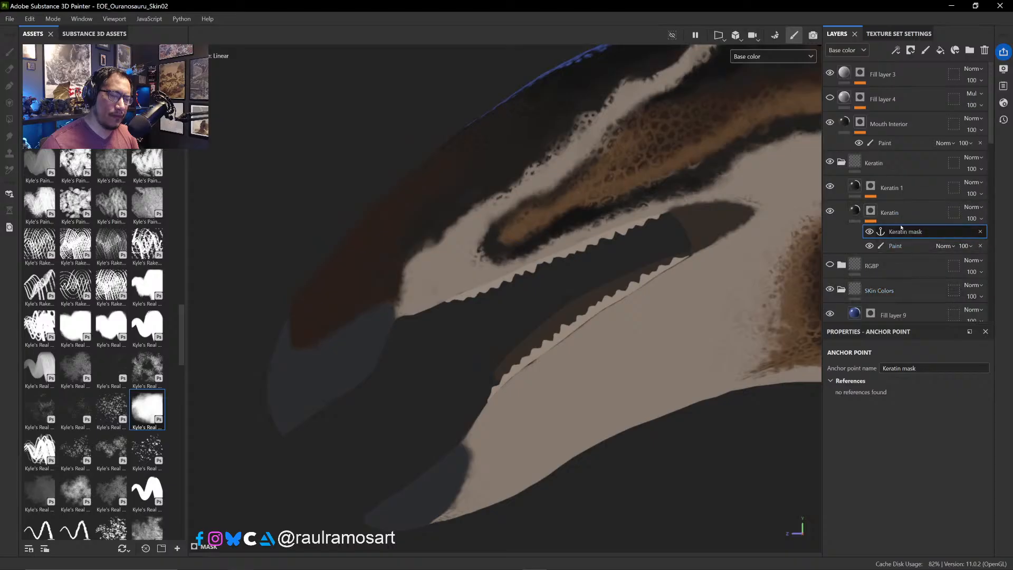
# - Disable the roughness channel on the Keratin 1 fill so only color is active, and show the full material in the viewport
pyautogui.click(855, 209)
pyautogui.click(903, 183)
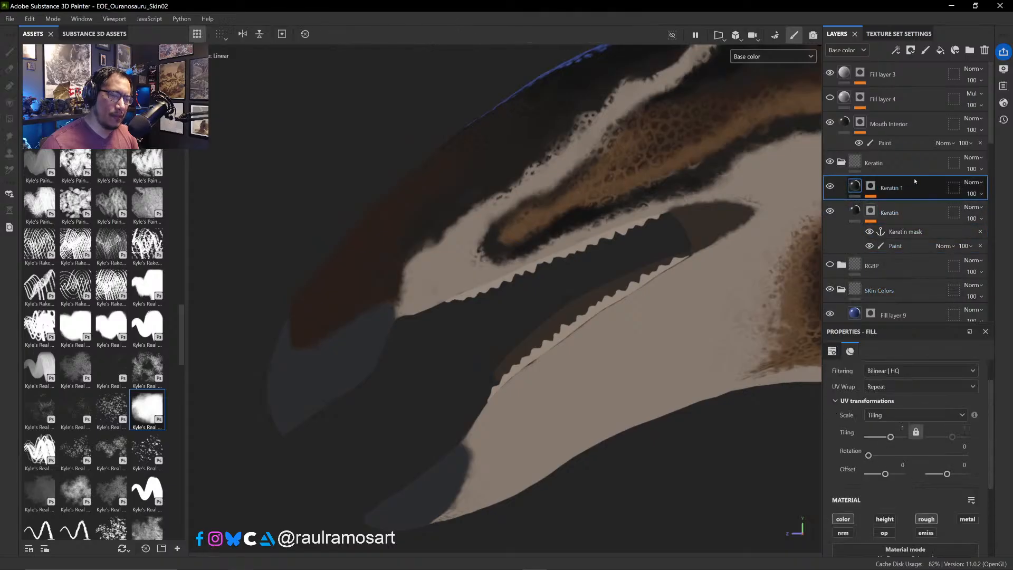
pyautogui.scroll(-6, 900, 295)
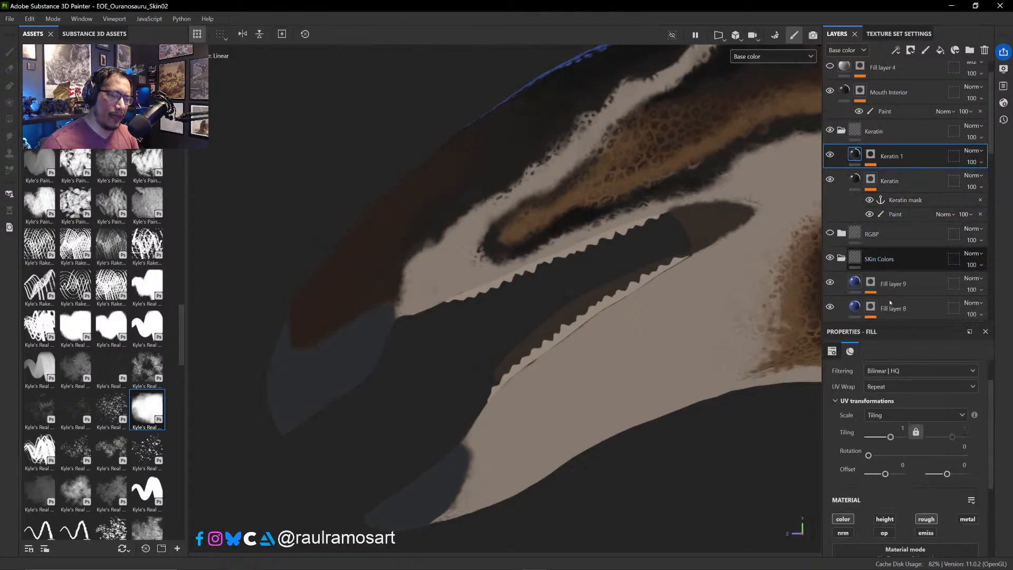
pyautogui.scroll(-4, 926, 491)
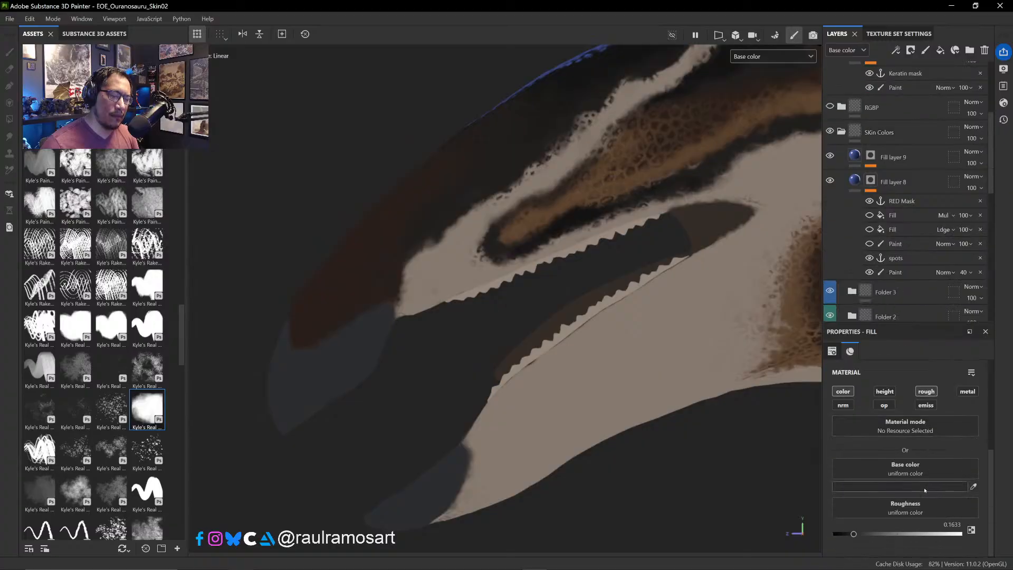
pyautogui.scroll(4, 897, 459)
pyautogui.scroll(-4, 885, 440)
pyautogui.scroll(3, 885, 439)
pyautogui.scroll(6, 876, 184)
pyautogui.click(860, 187)
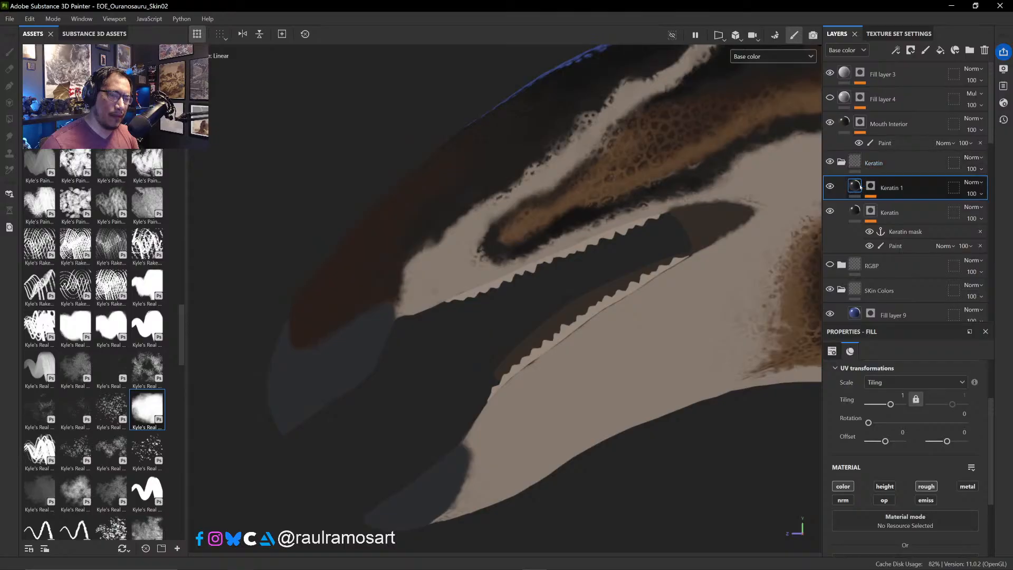
pyautogui.scroll(-3, 897, 450)
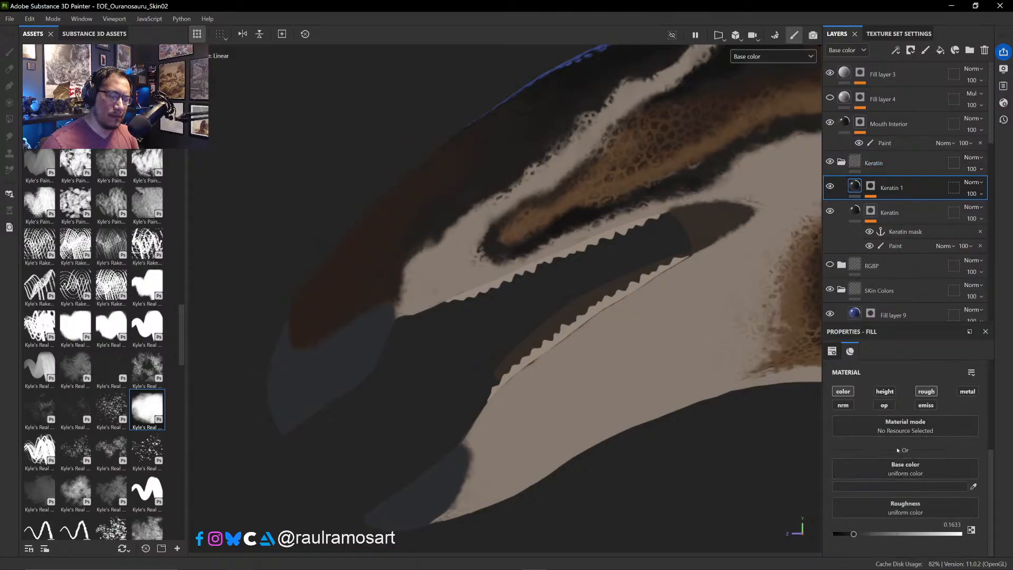
pyautogui.click(933, 391)
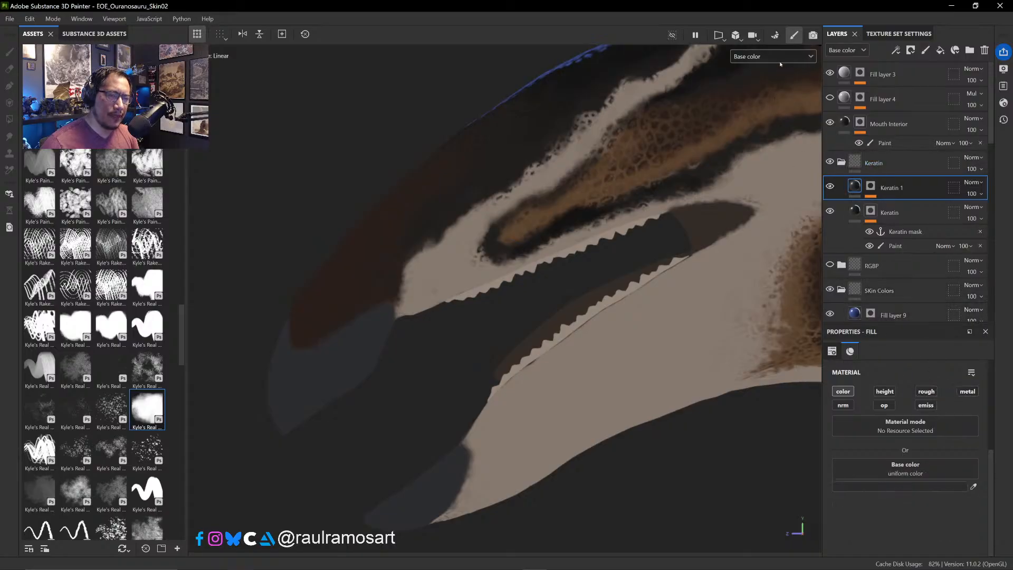
pyautogui.press('m')
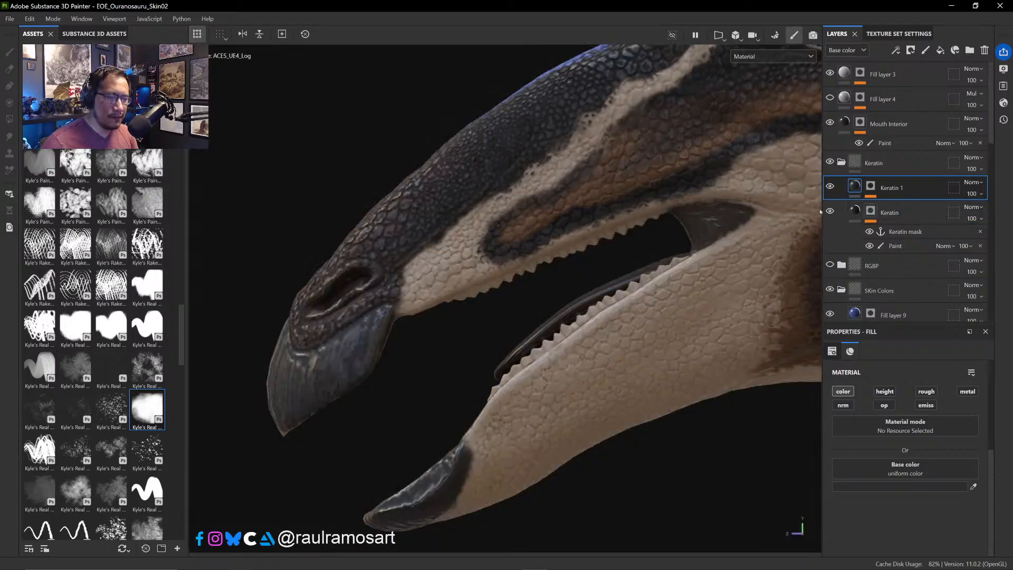
# - Try a Gradient Dynamic filter on the content of the Keratin 1 layer
pyautogui.rightClick(855, 189)
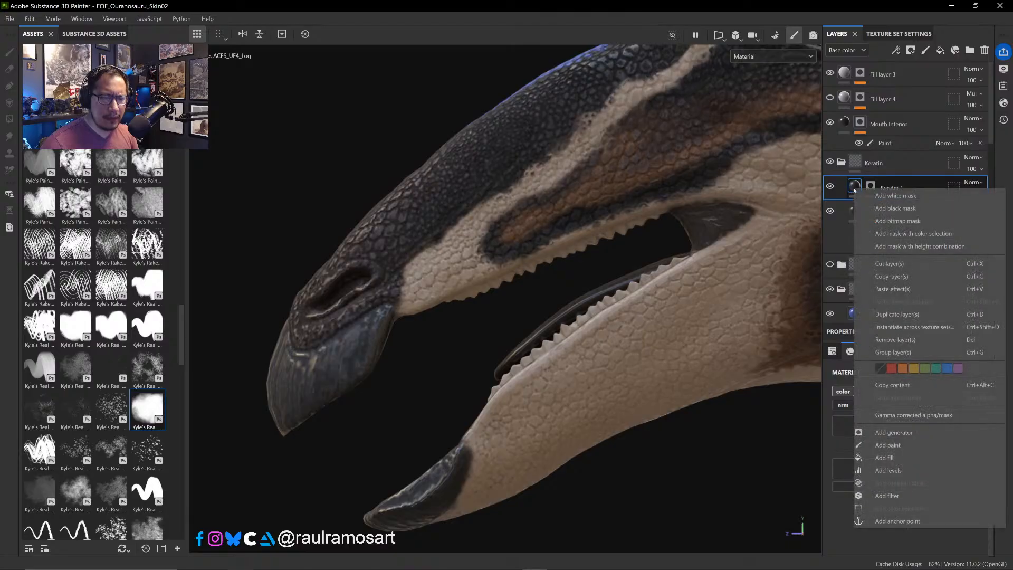
pyautogui.click(888, 496)
pyautogui.click(909, 407)
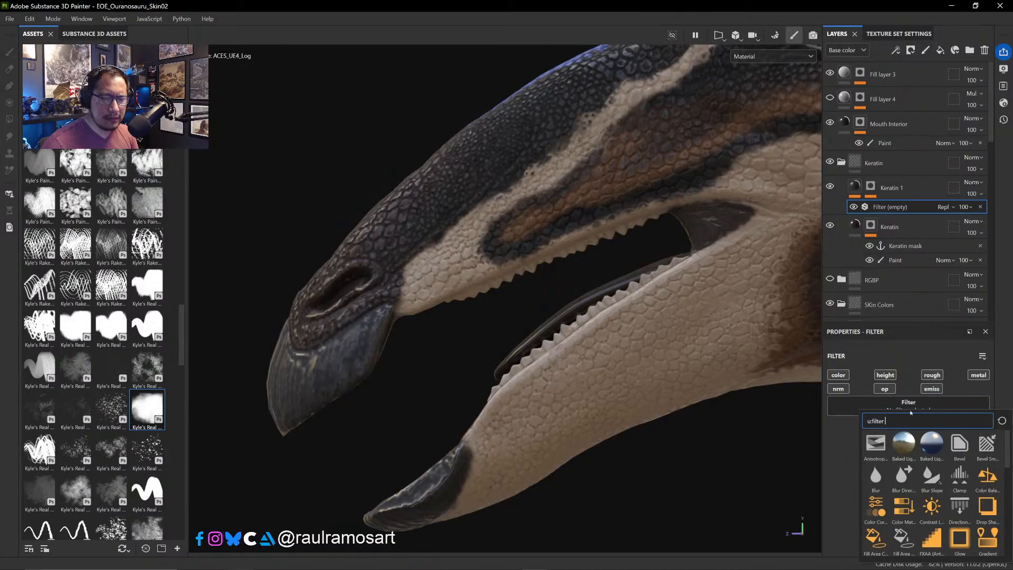
pyautogui.scroll(-3, 935, 479)
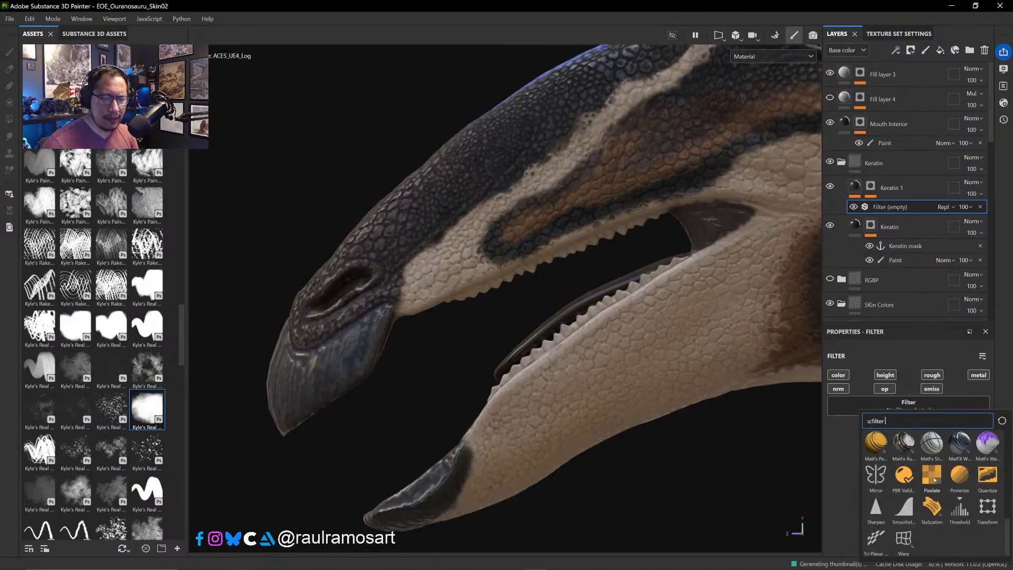
pyautogui.scroll(3, 934, 479)
pyautogui.scroll(-3, 934, 479)
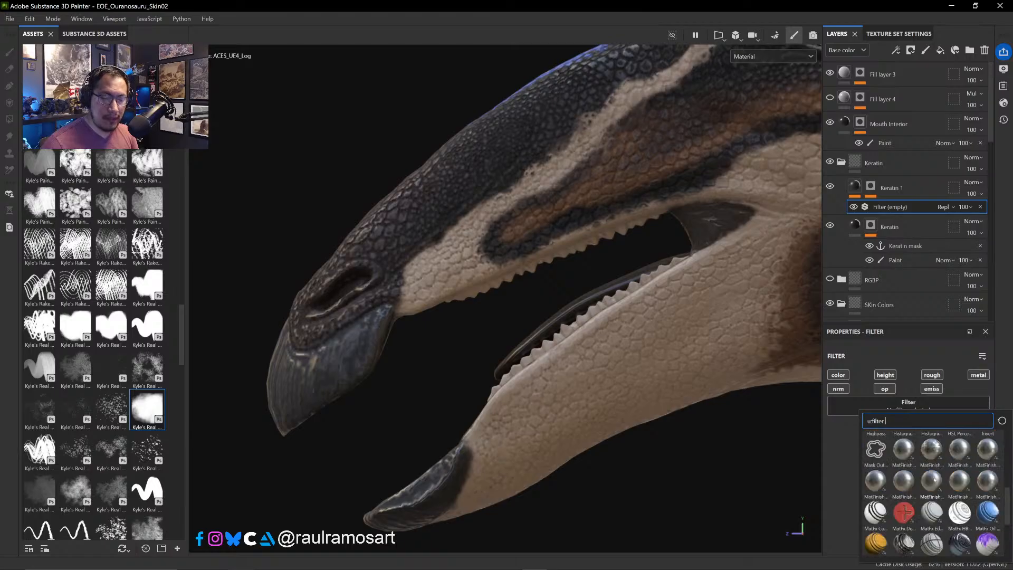
pyautogui.scroll(3, 935, 479)
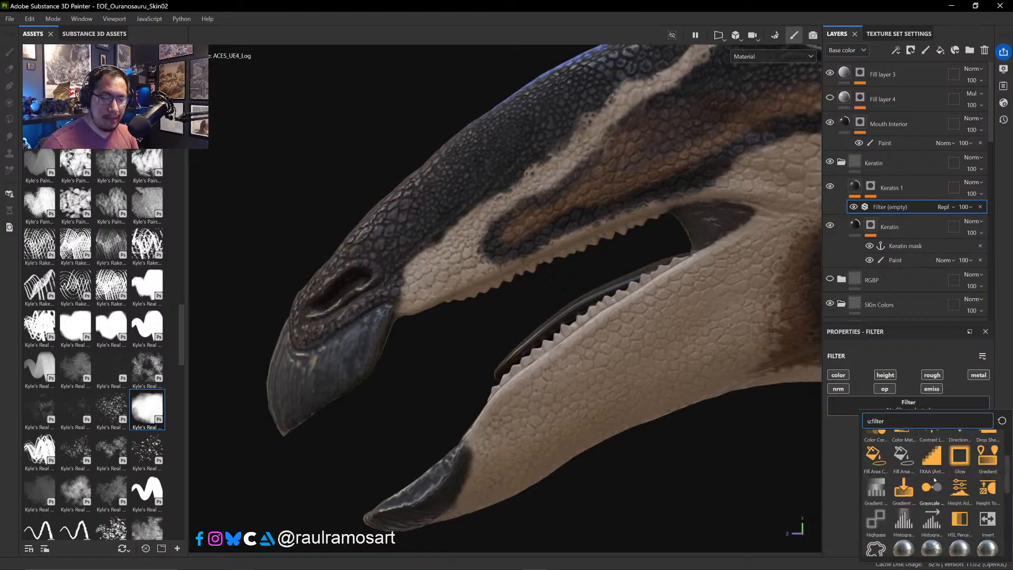
pyautogui.scroll(3, 935, 479)
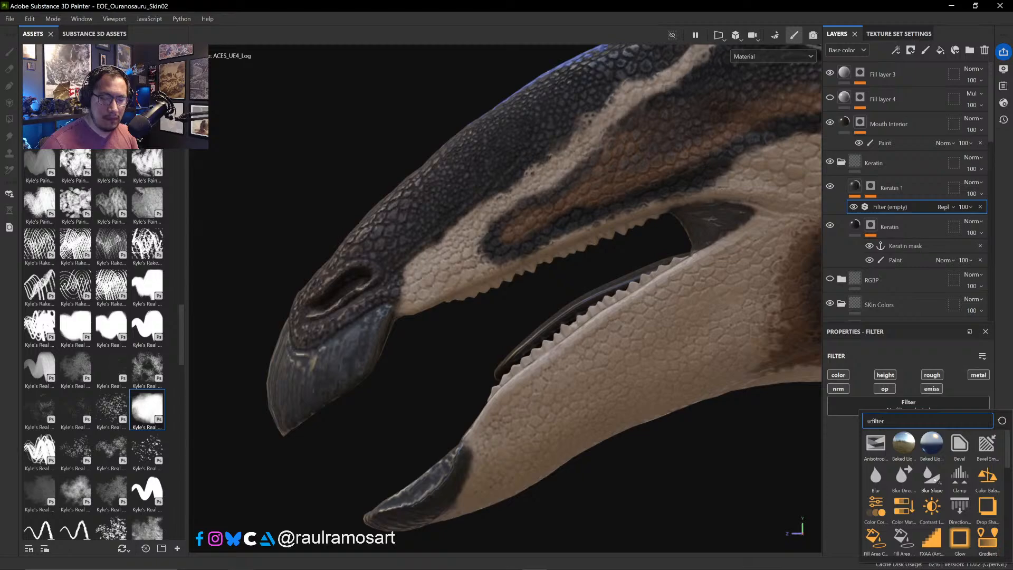
pyautogui.write('gra')
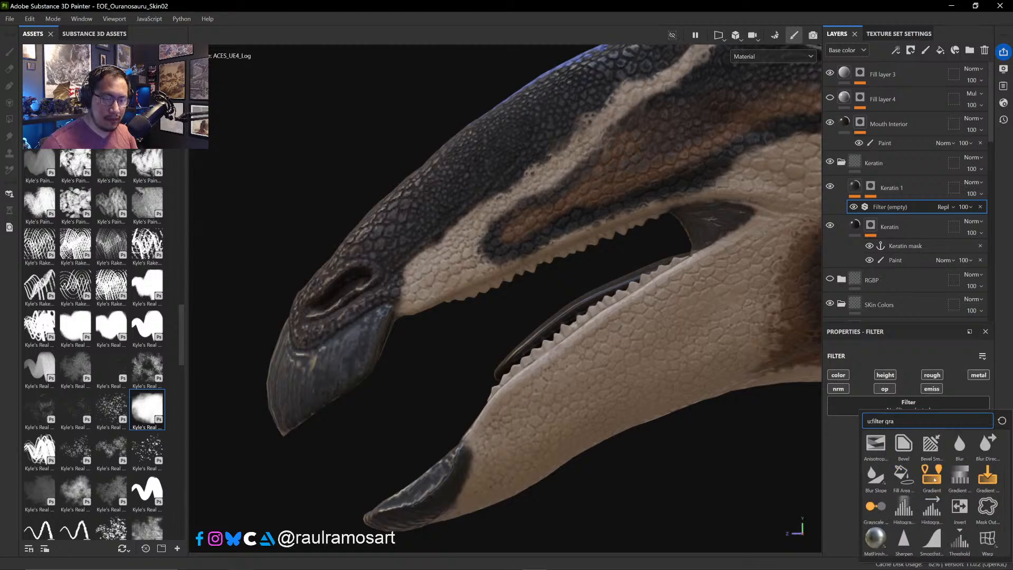
pyautogui.click(987, 477)
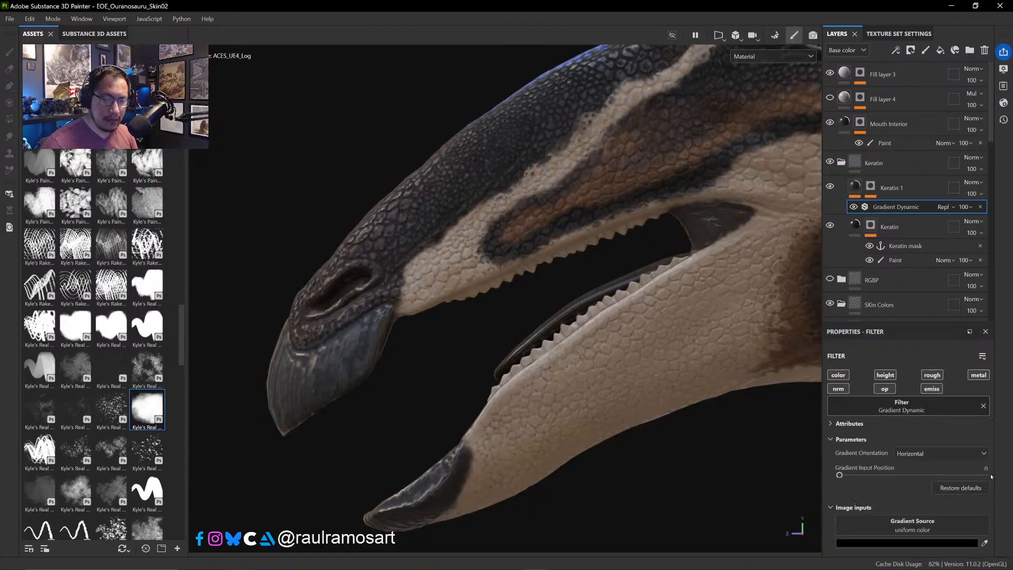
# - Check the Gradient Dynamic filter's parameters and effect on the beak, and remove the filter from the Keratin 1 layer
pyautogui.scroll(-1, 927, 478)
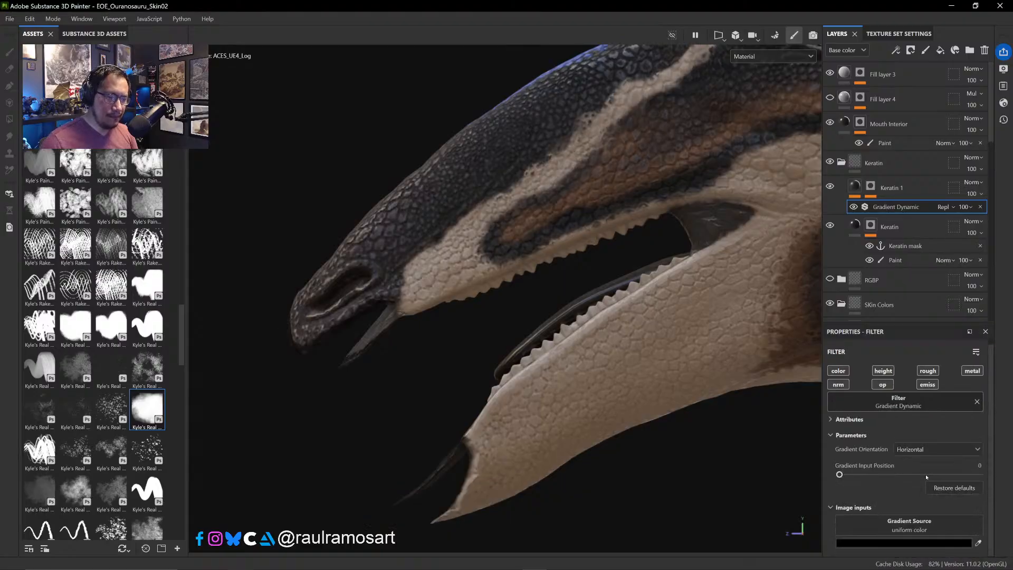
pyautogui.scroll(-2, 516, 416)
pyautogui.keyDown('alt'); pyautogui.moveTo(515, 416); pyautogui.dragTo(439, 369); pyautogui.keyUp('alt')
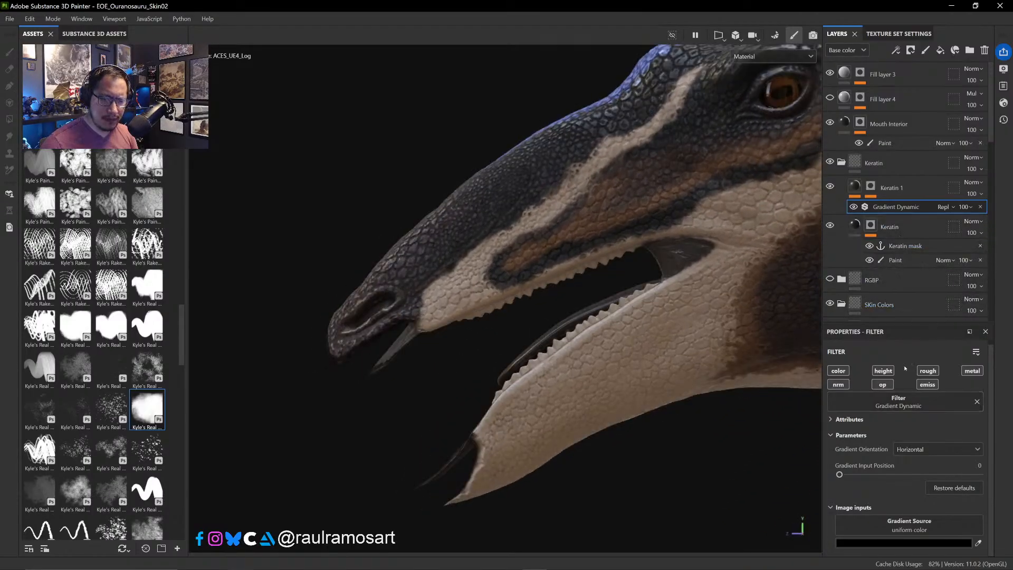
pyautogui.click(925, 199)
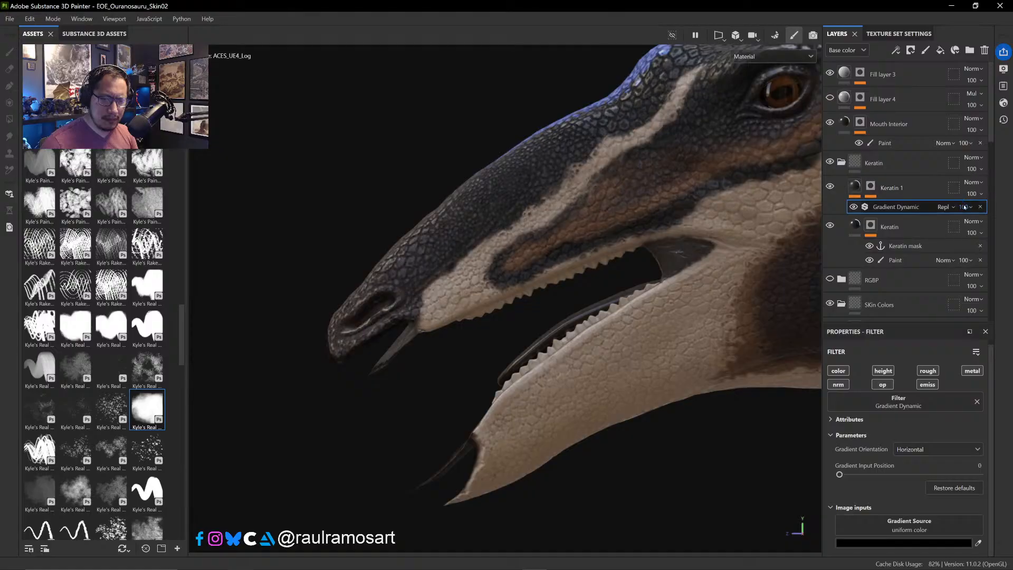
pyautogui.click(980, 207)
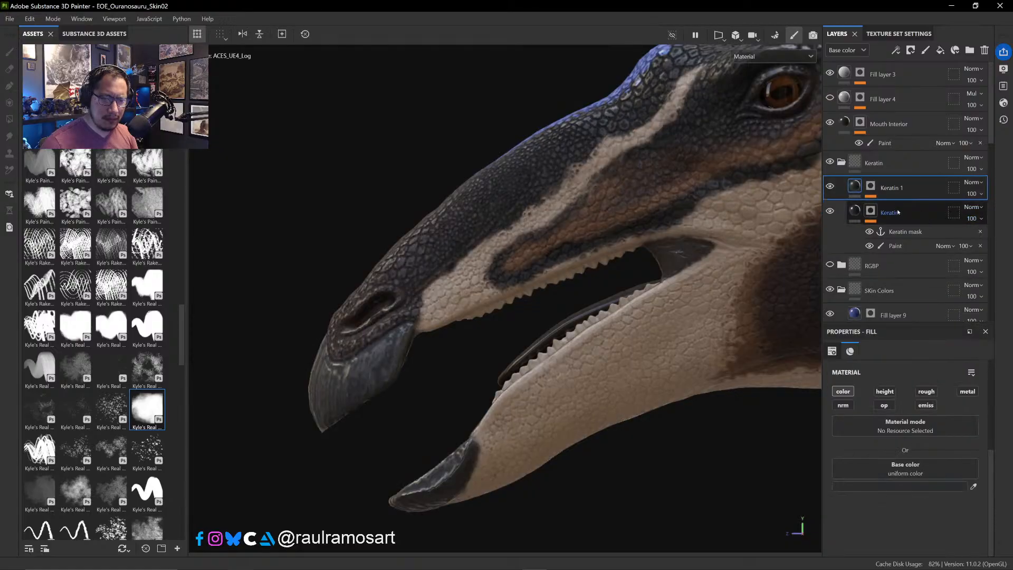
# - Add a filter to the content of the Keratin 1 layer and set it to Gradient
pyautogui.rightClick(858, 188)
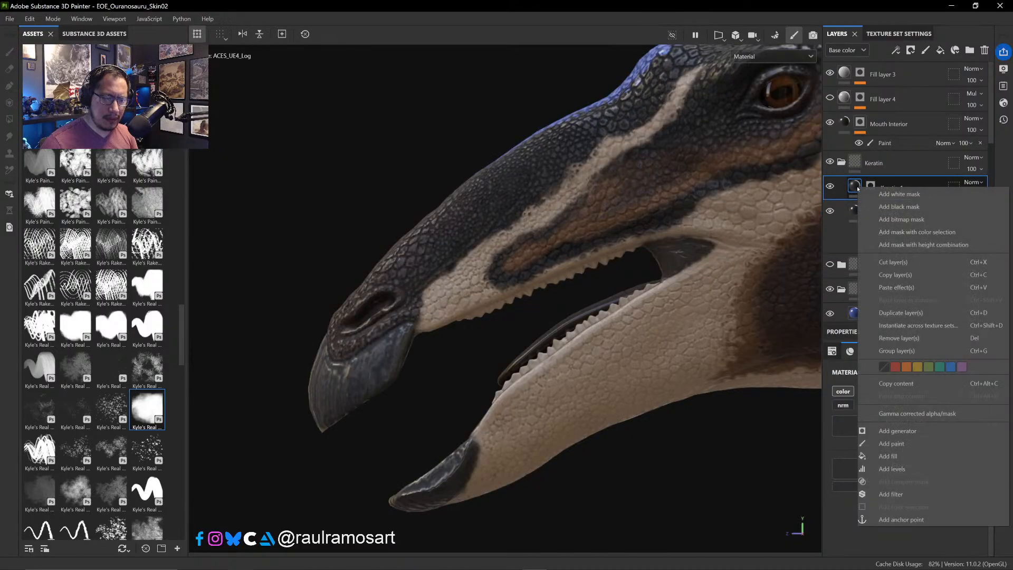
pyautogui.click(892, 494)
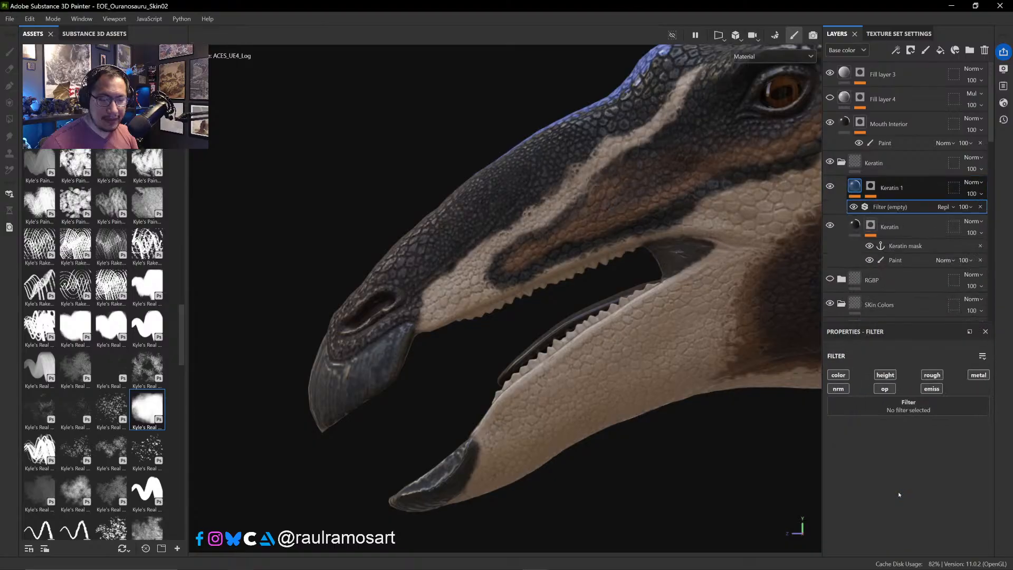
pyautogui.click(909, 403)
pyautogui.write('gra')
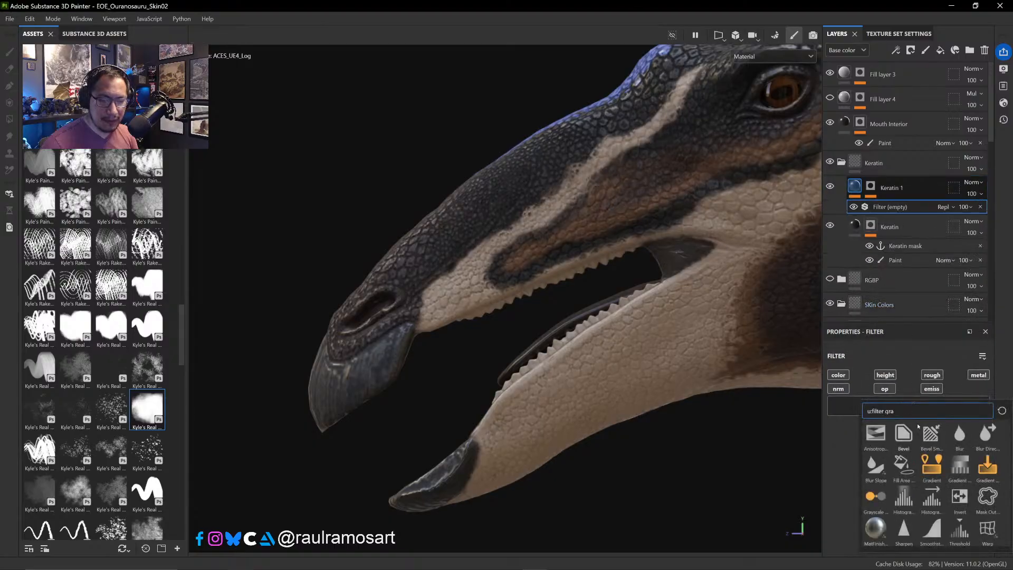
pyautogui.moveTo(918, 425)
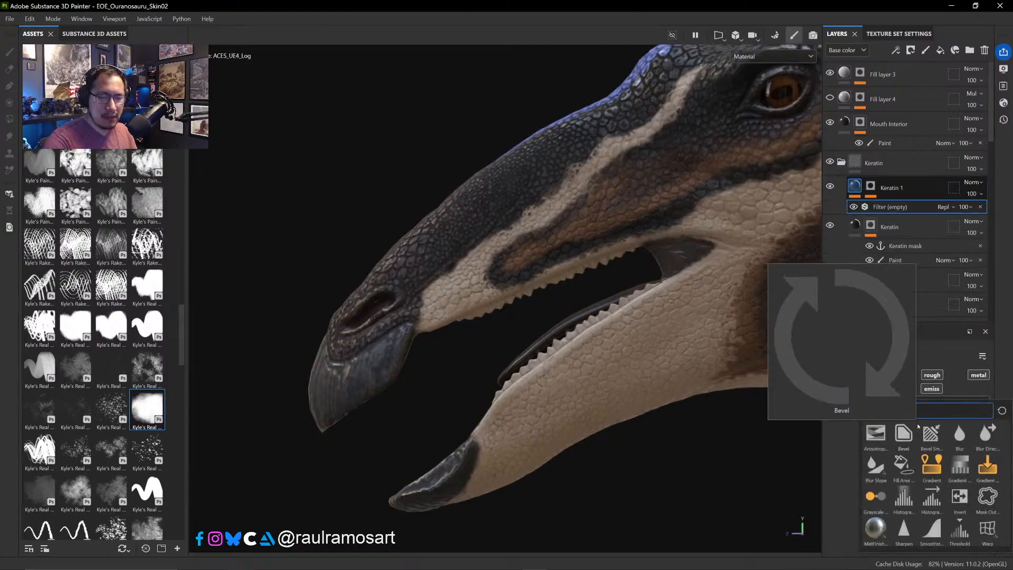
pyautogui.write('din')
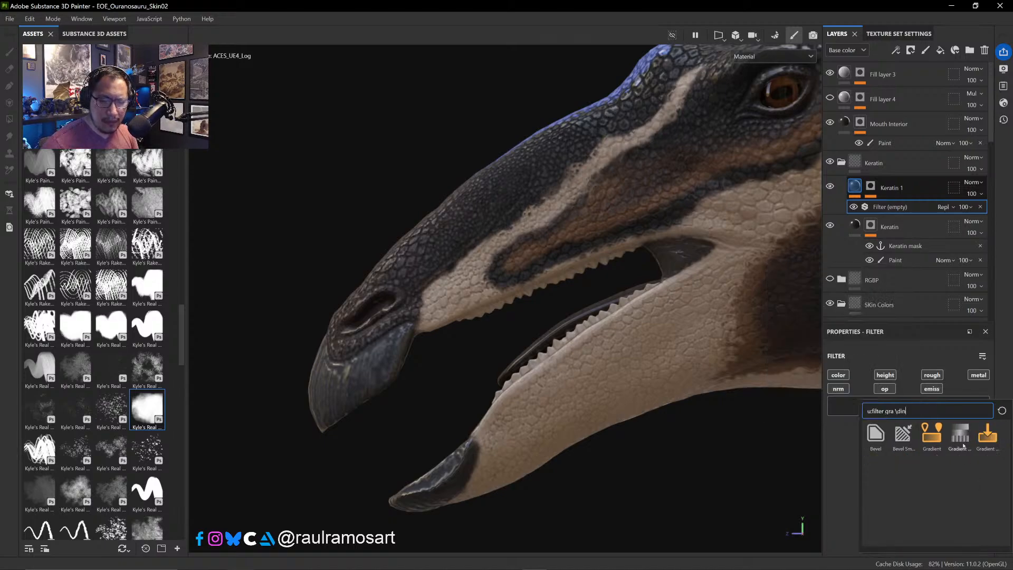
pyautogui.moveTo(964, 446)
pyautogui.moveTo(926, 442)
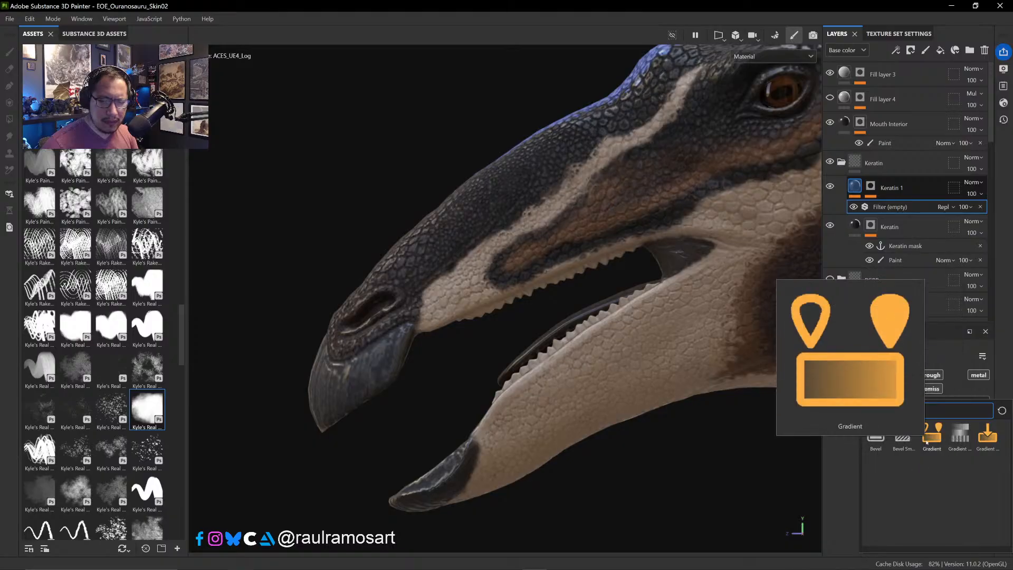
pyautogui.moveTo(994, 433)
pyautogui.click(929, 440)
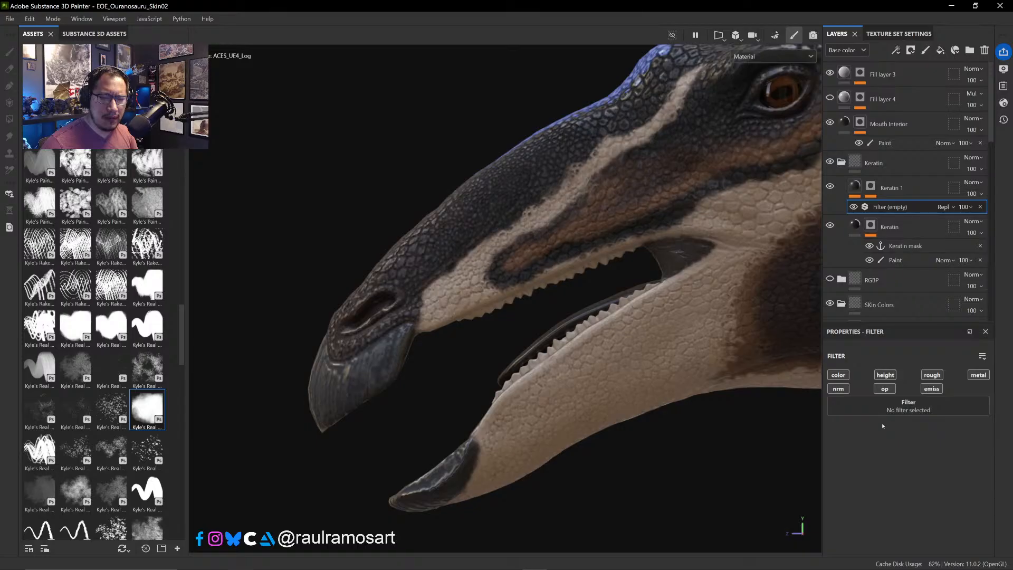
pyautogui.click(912, 411)
pyautogui.click(933, 451)
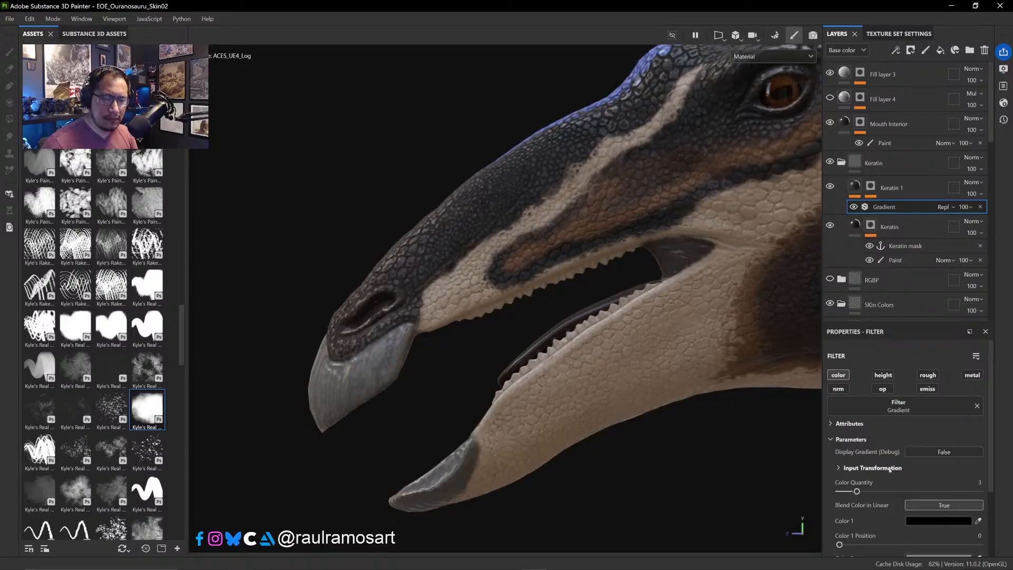
# - Sample the keratin's dark grey as Color 1 and Color 2 of the Gradient filter
pyautogui.scroll(-2, 946, 377)
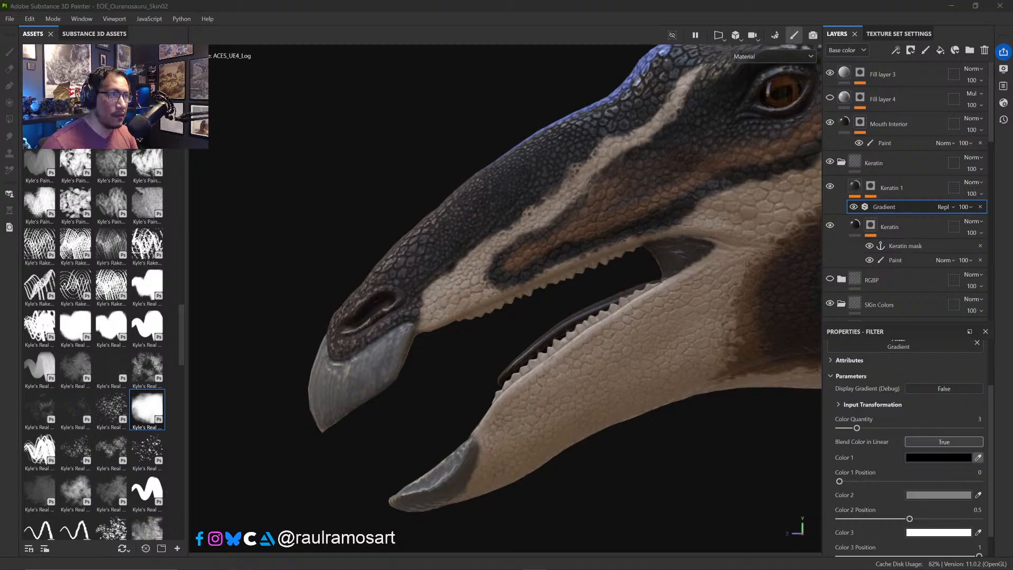
pyautogui.click(700, 253)
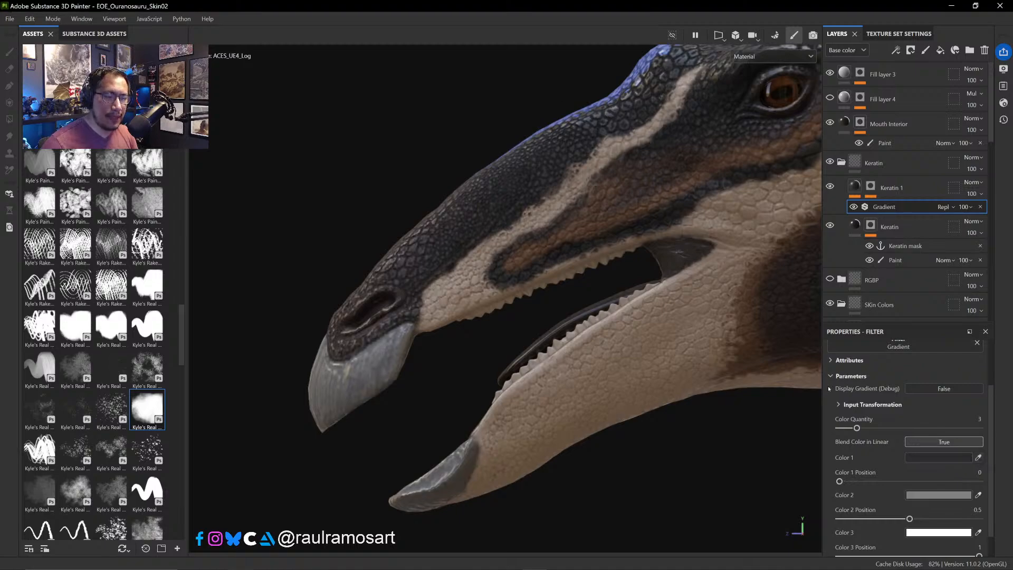
pyautogui.scroll(-1, 954, 462)
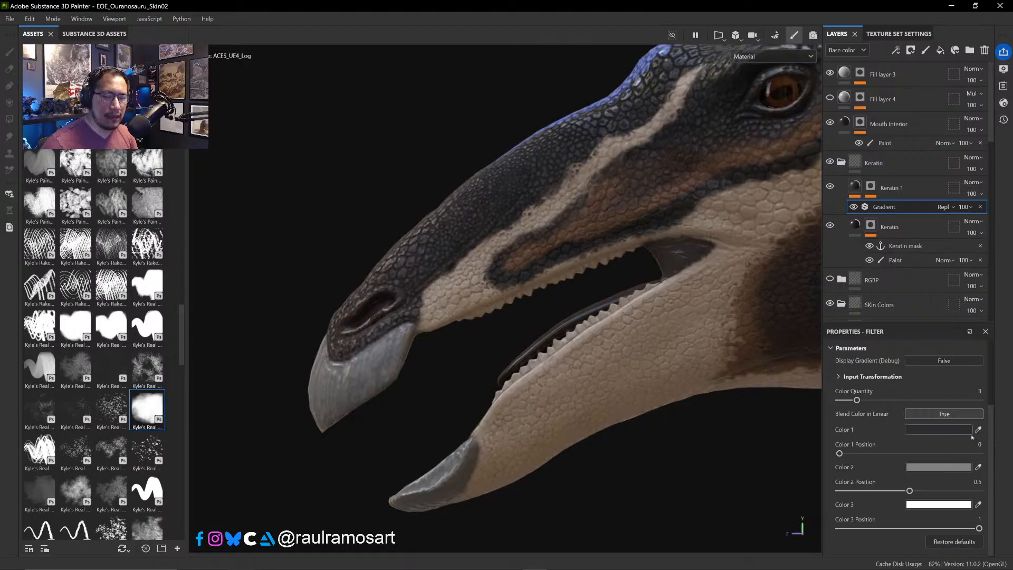
pyautogui.click(979, 467)
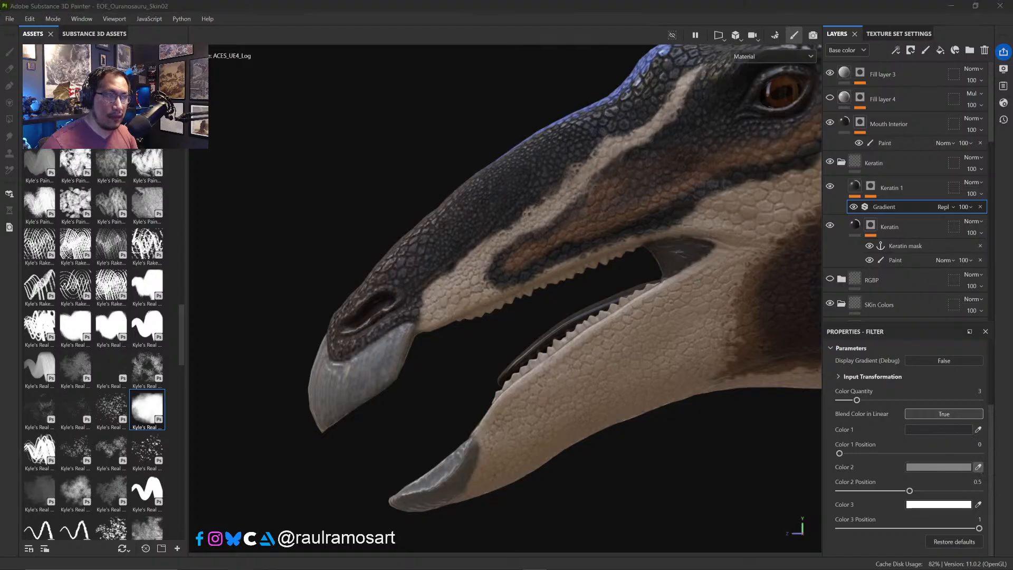
pyautogui.click(776, 284)
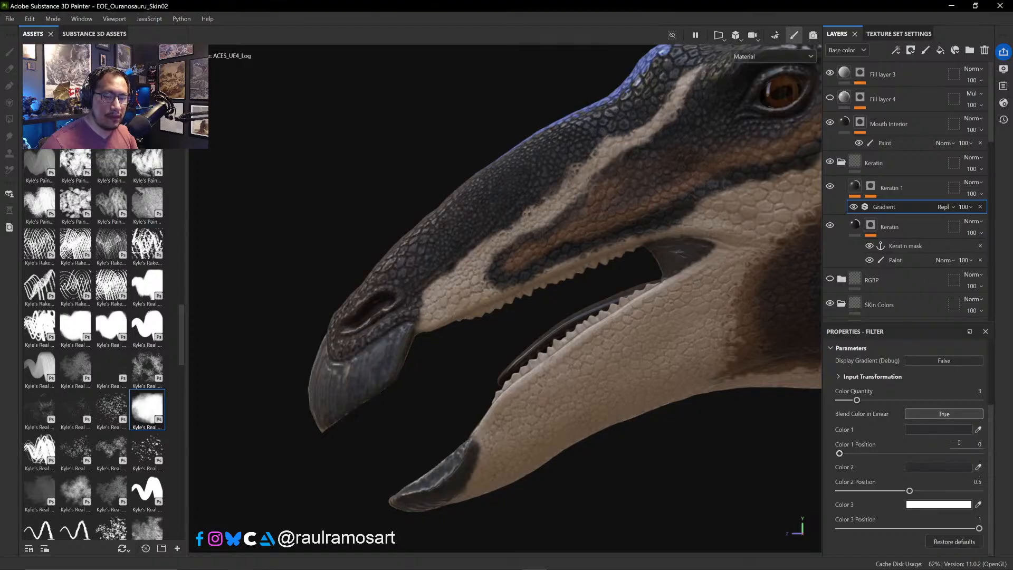
# - Darken the Gradient filter's Color 1 to the near-black blue-grey 1A1B1F
pyautogui.click(938, 429)
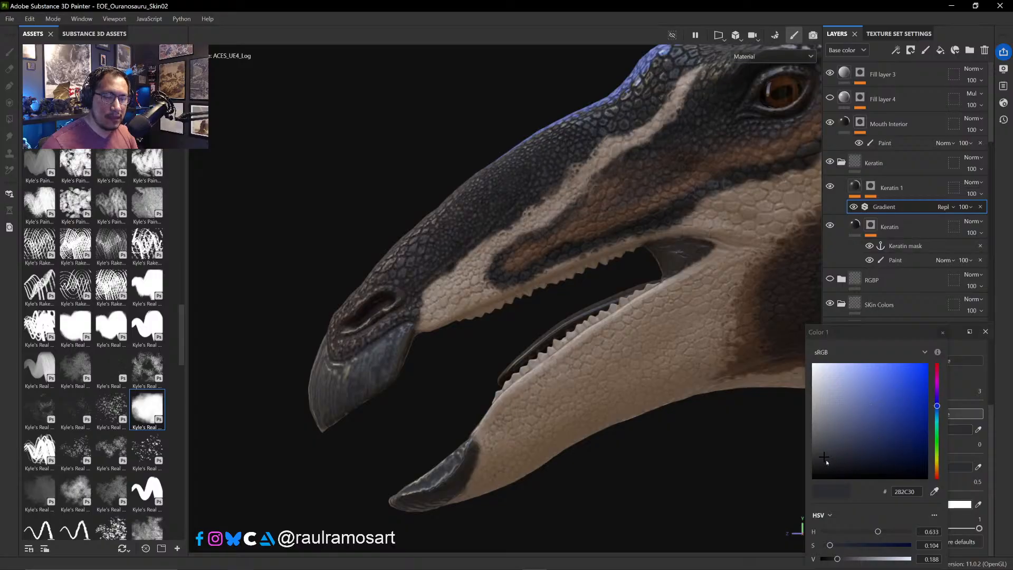
pyautogui.moveTo(827, 461); pyautogui.dragTo(831, 465)
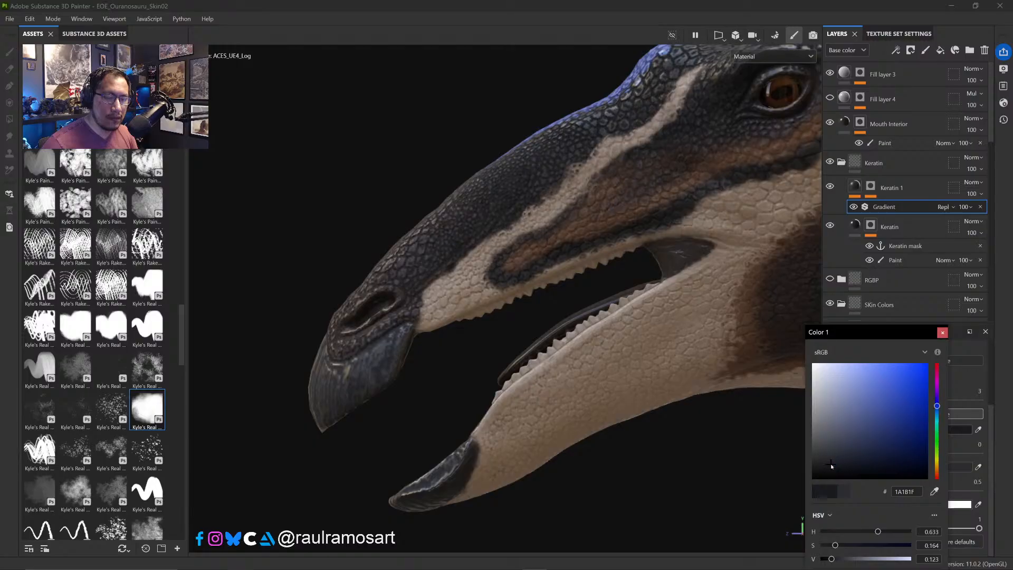
pyautogui.click(988, 407)
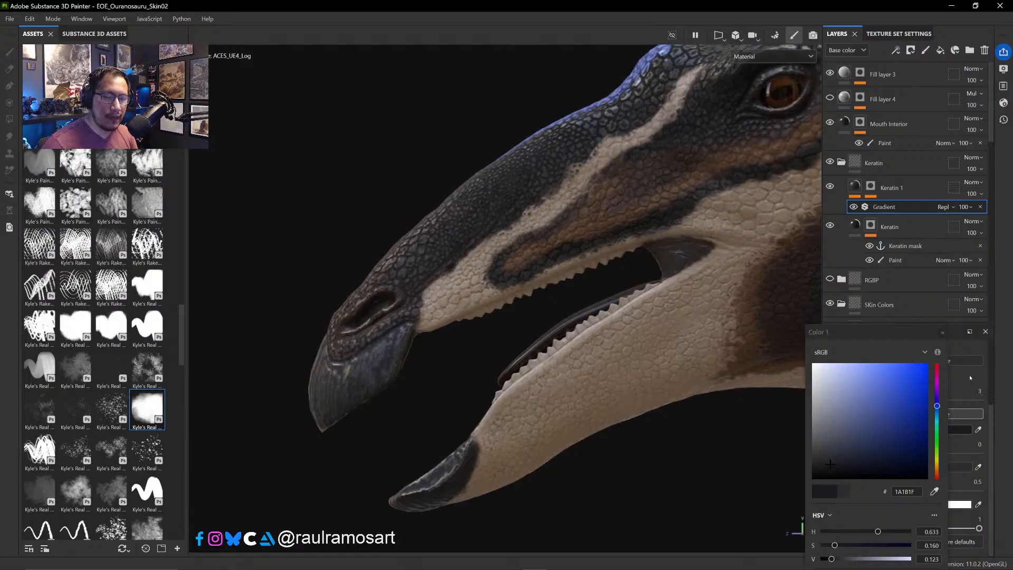
pyautogui.scroll(3, 988, 407)
pyautogui.click(942, 333)
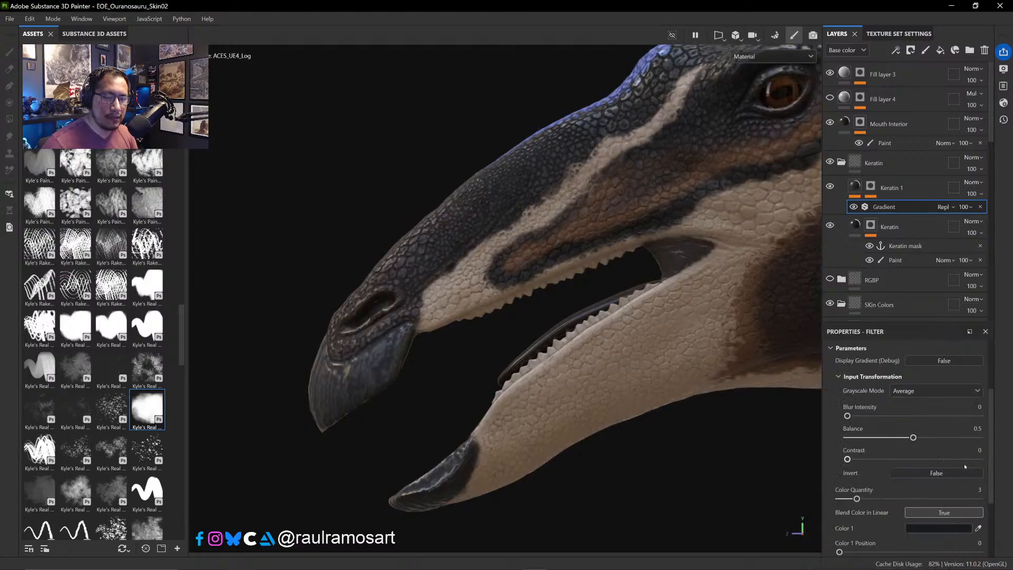
# - Sample Color 2 as the Gradient filter's Color 3, brighten it to a value of about 0.251, and slightly lower its saturation
pyautogui.scroll(-3, 965, 469)
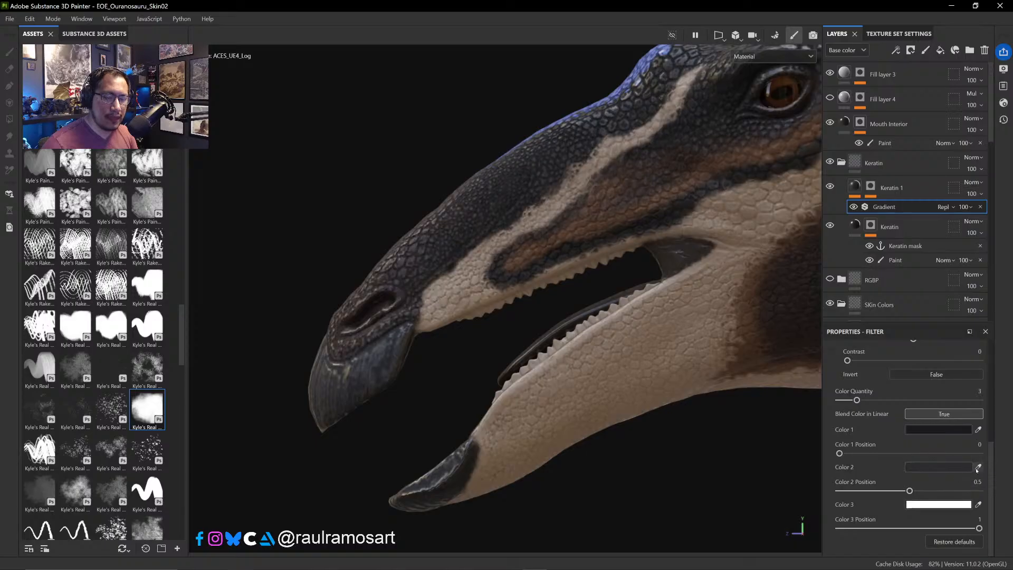
pyautogui.click(978, 504)
pyautogui.click(962, 466)
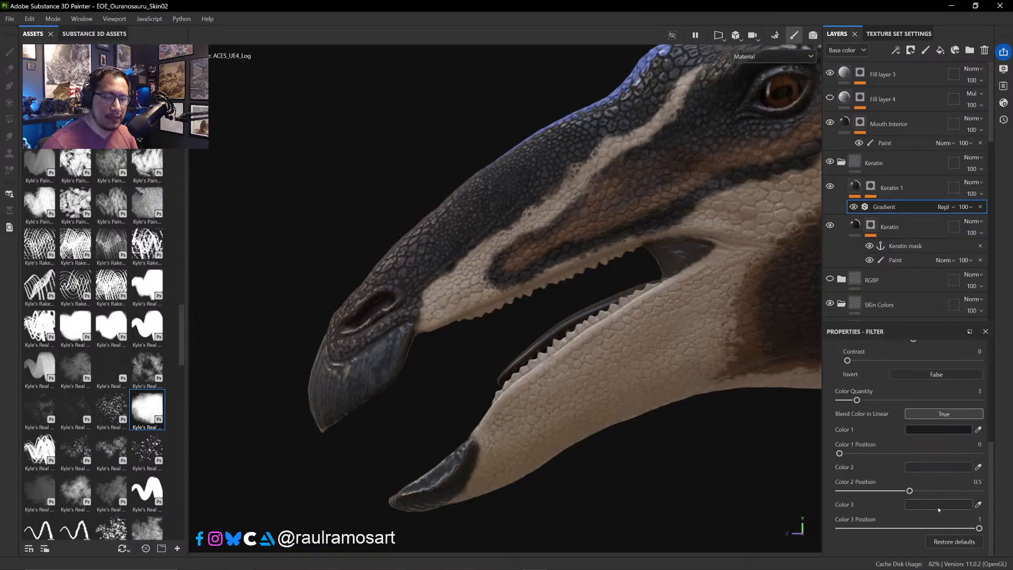
pyautogui.click(937, 508)
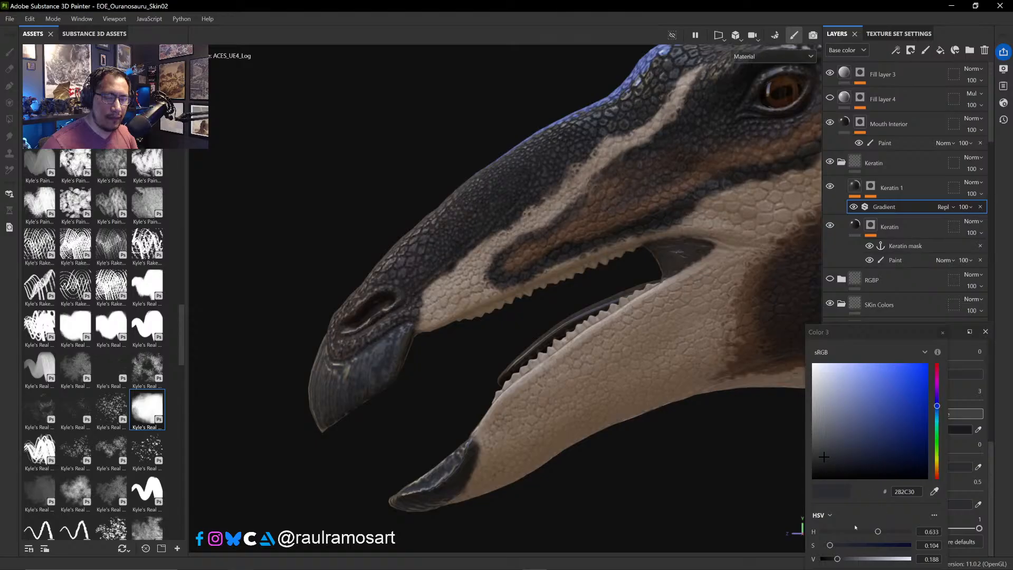
pyautogui.moveTo(837, 558); pyautogui.dragTo(843, 559)
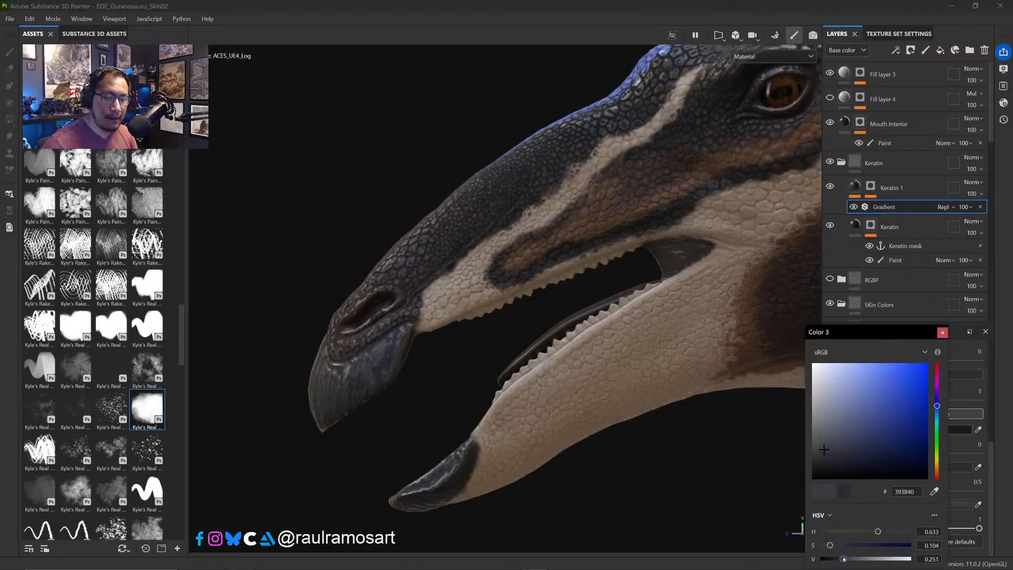
pyautogui.moveTo(830, 546); pyautogui.dragTo(828, 545)
pyautogui.click(944, 332)
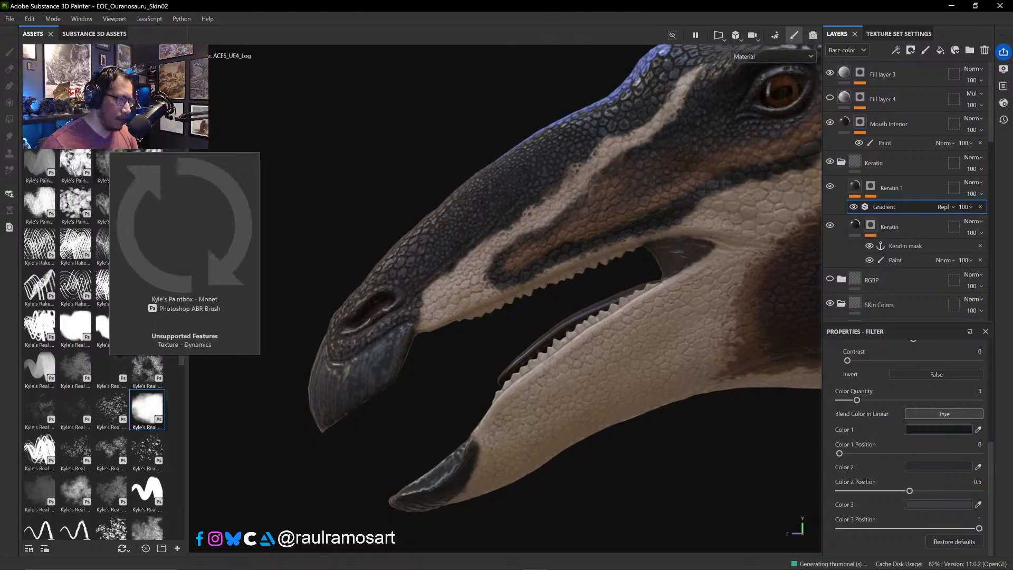
# - Look through the grunge maps and procedural textures in the asset library for a noise pattern to drive the gradient
pyautogui.scroll(10, 118, 305)
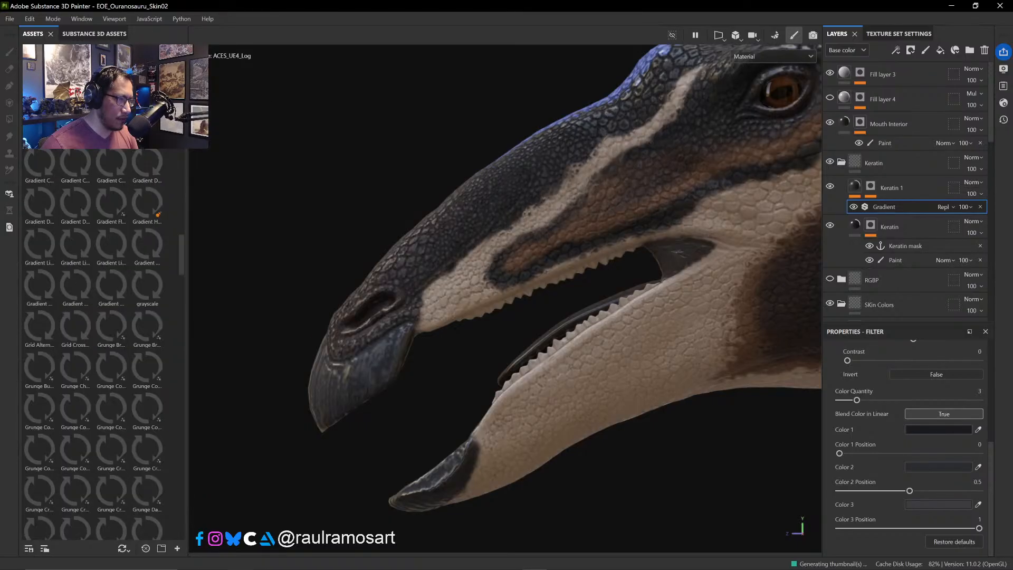
pyautogui.scroll(-10, 119, 304)
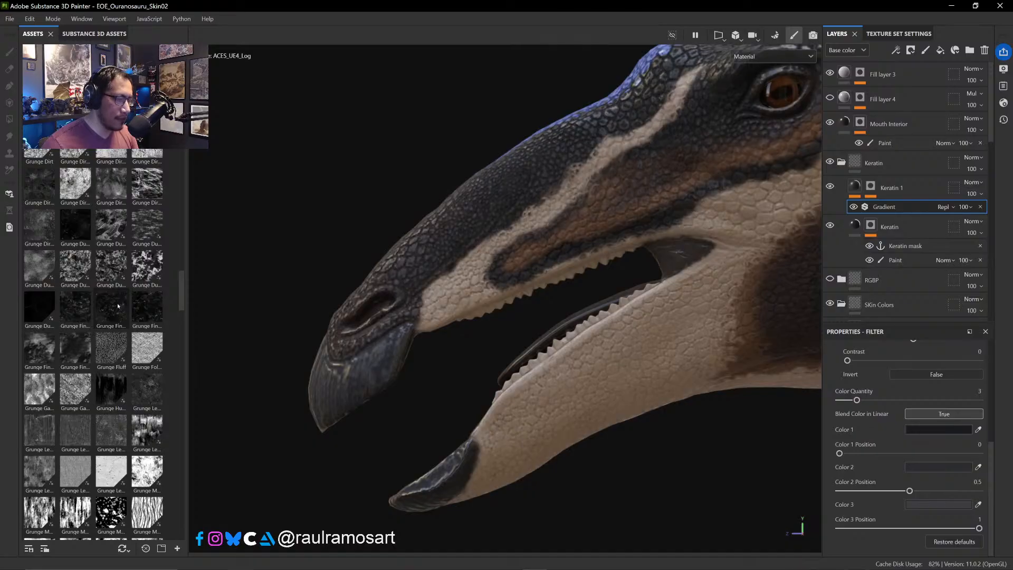
pyautogui.scroll(-6, 118, 305)
pyautogui.scroll(-3, 118, 304)
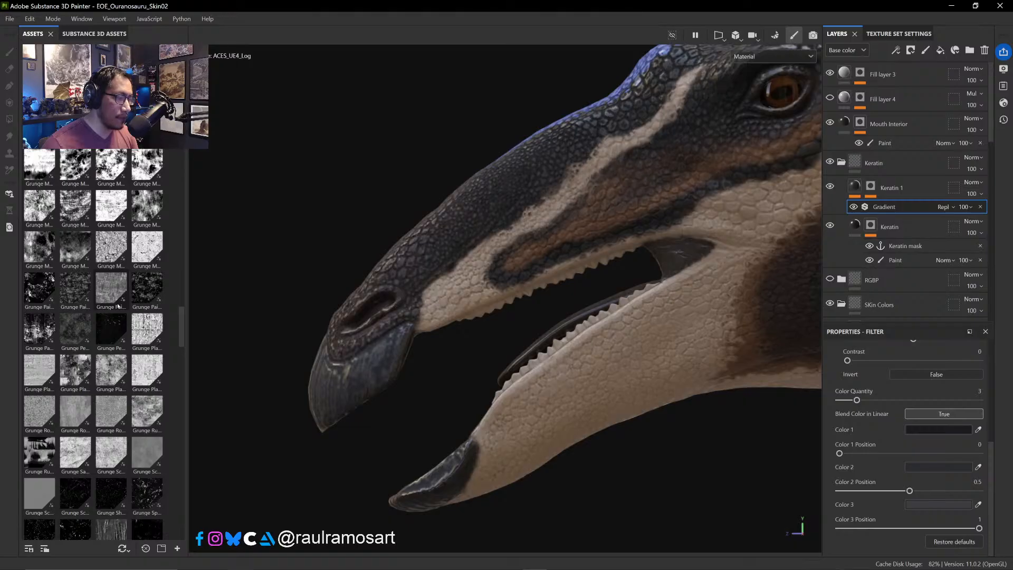
pyautogui.scroll(-6, 118, 305)
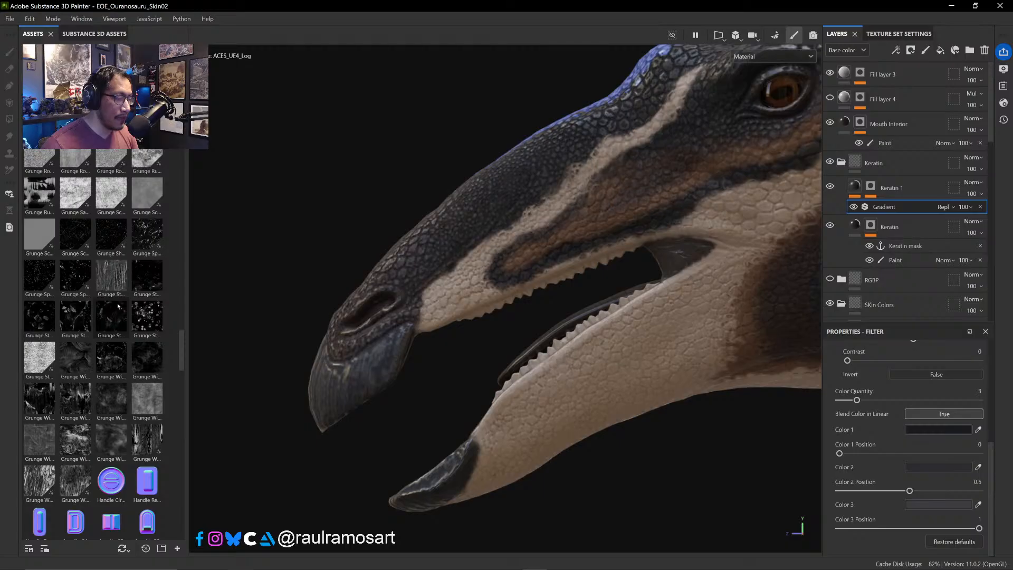
pyautogui.scroll(12, 119, 305)
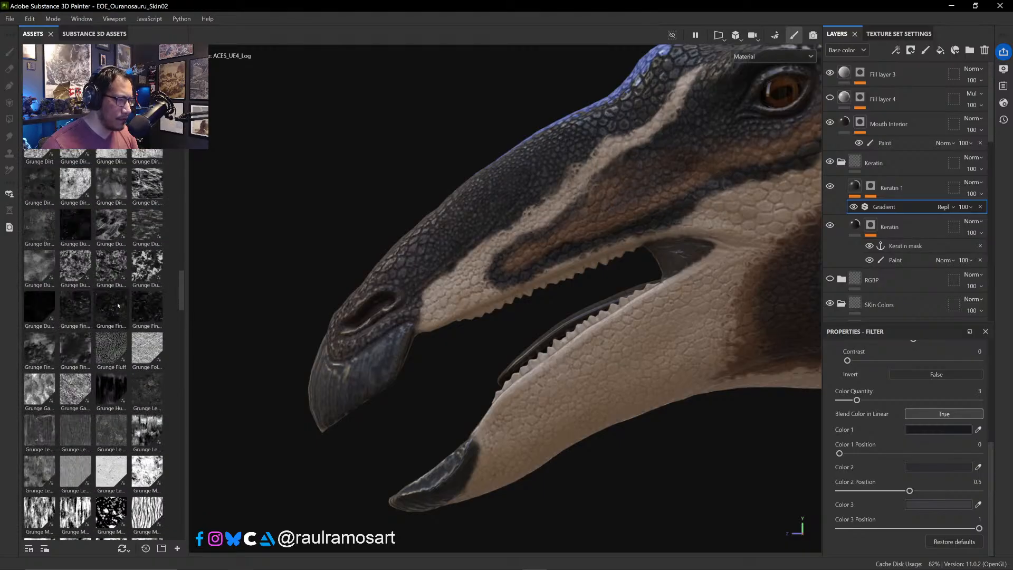
pyautogui.scroll(6, 118, 305)
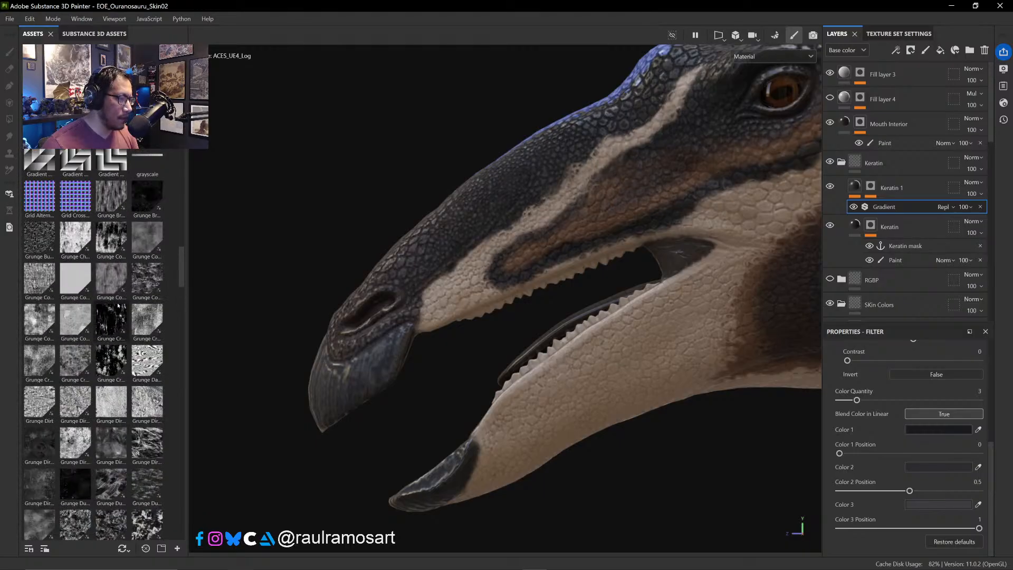
pyautogui.scroll(9, 118, 305)
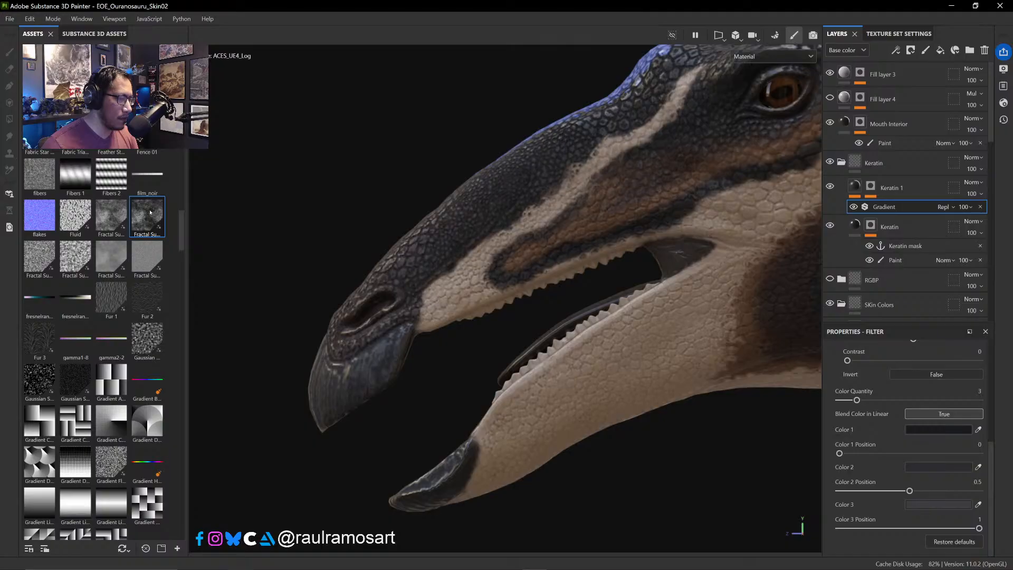
# - Try to assign the darker Fractal Sum texture as an input of the Gradient filter on Keratin 1
pyautogui.moveTo(147, 212); pyautogui.dragTo(680, 372)
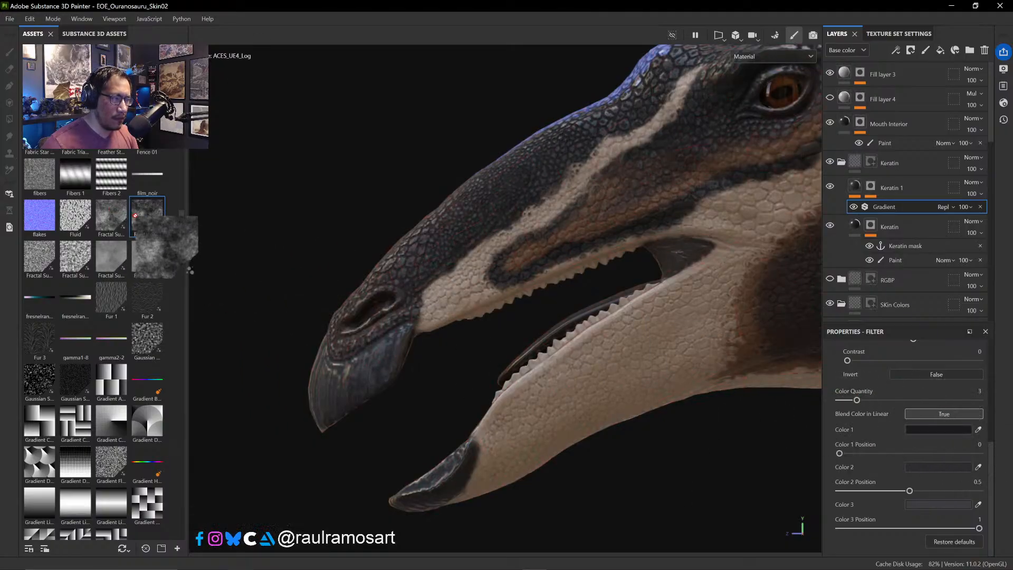
pyautogui.scroll(5, 975, 460)
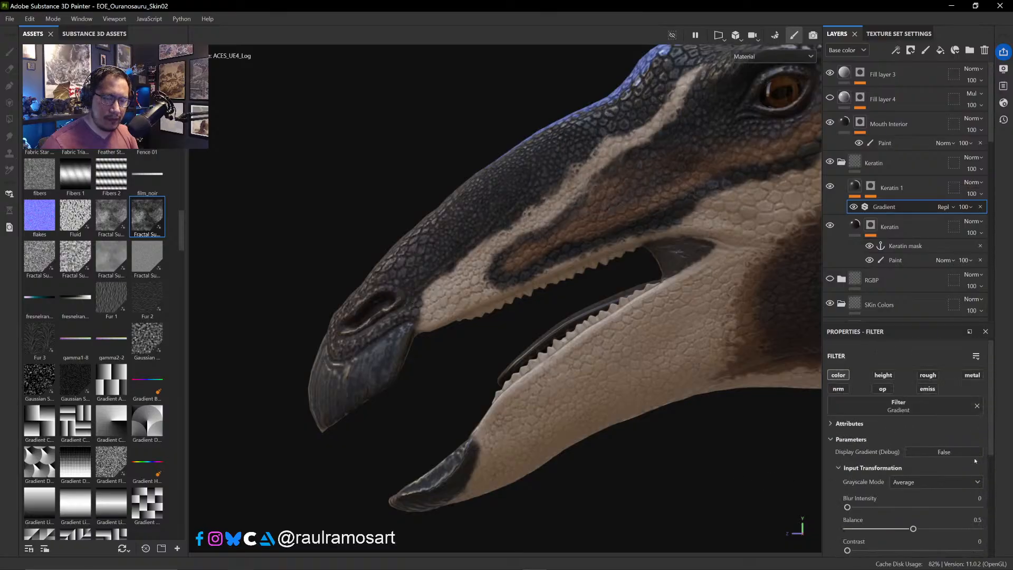
pyautogui.scroll(-1, 975, 461)
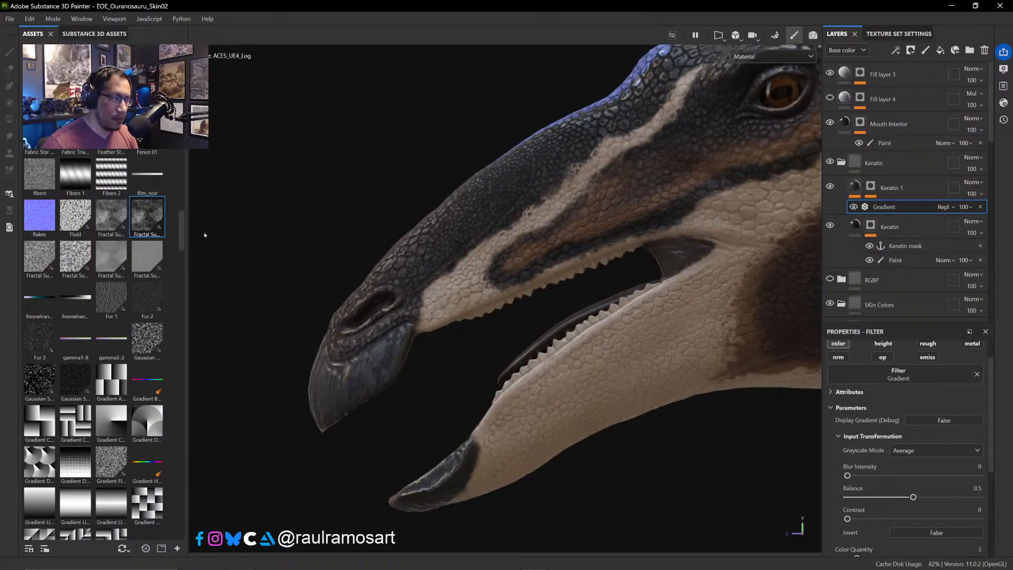
pyautogui.moveTo(158, 217)
pyautogui.mouseDown()
pyautogui.moveTo(941, 375)
pyautogui.moveTo(914, 374)
pyautogui.moveTo(930, 407)
pyautogui.moveTo(924, 440)
pyautogui.moveTo(891, 448)
pyautogui.moveTo(847, 295)
pyautogui.moveTo(272, 191)
pyautogui.moveTo(122, 207)
pyautogui.moveTo(143, 220)
pyautogui.mouseUp()
pyautogui.scroll(-4, 897, 448)
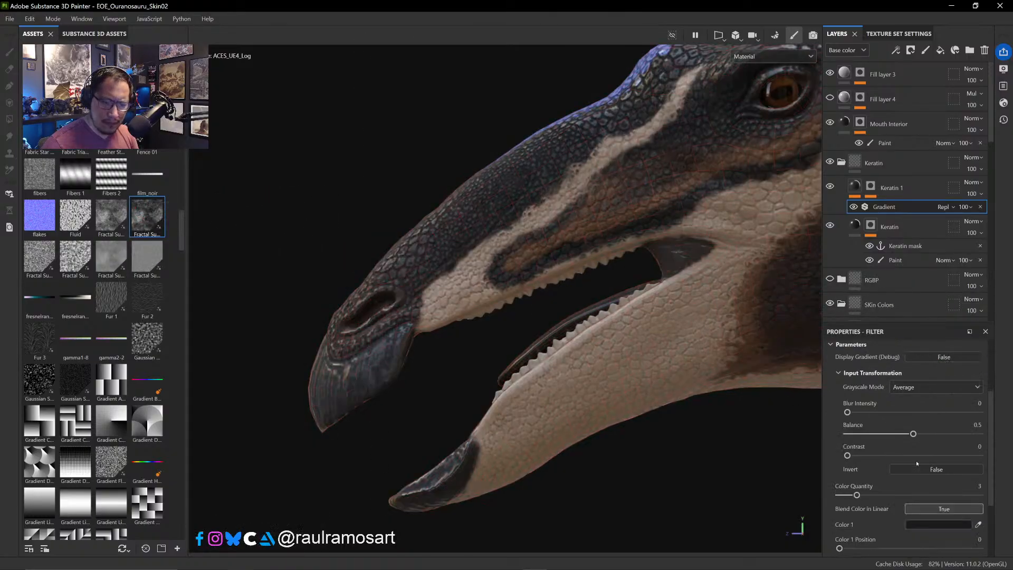
pyautogui.scroll(5, 916, 463)
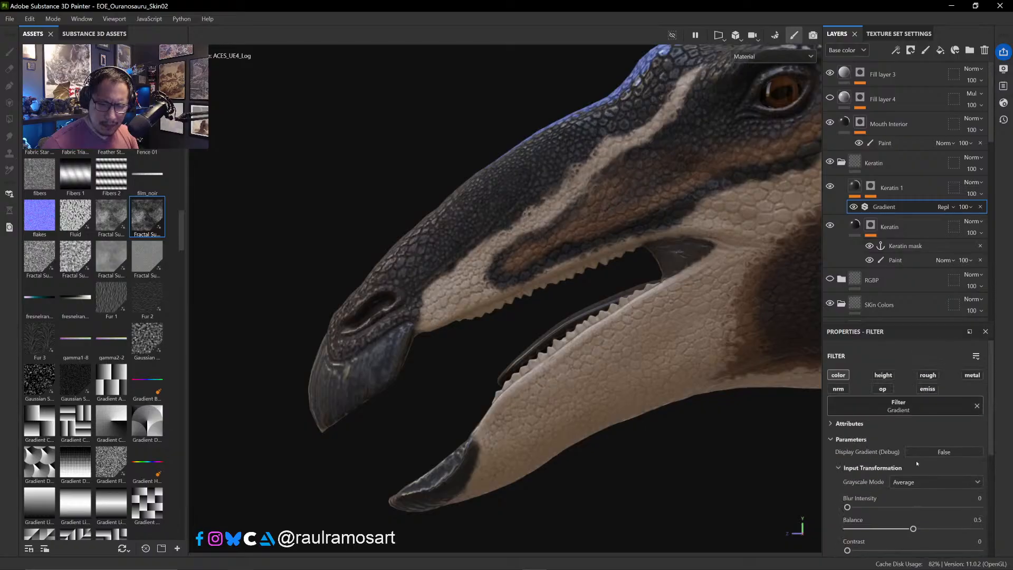
pyautogui.click(929, 412)
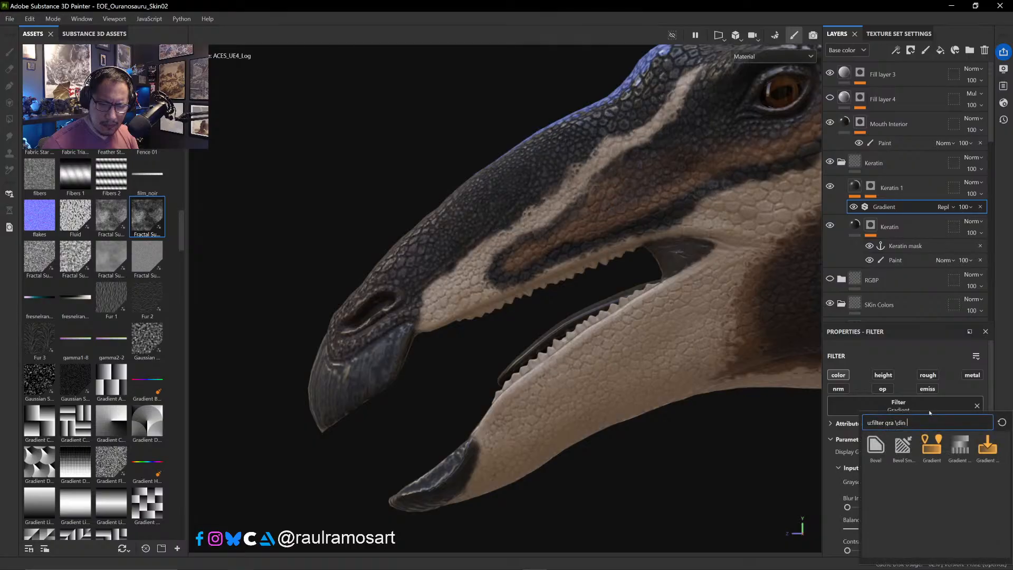
pyautogui.click(893, 356)
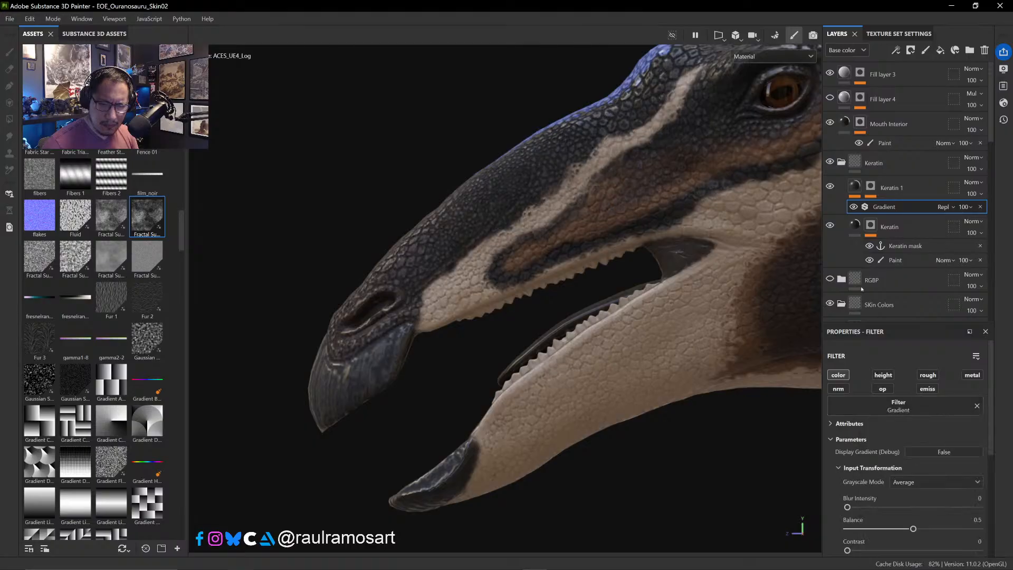
# - Assign the Fractal Sum 2 texture as Keratin 1's base color and display only the Base color channel on the beak
pyautogui.click(853, 186)
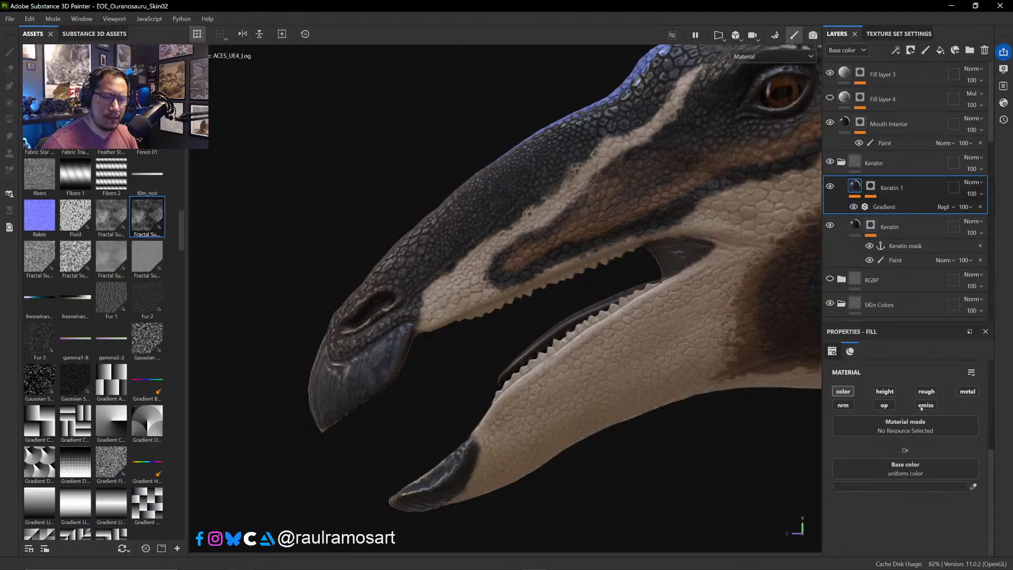
pyautogui.moveTo(147, 216); pyautogui.dragTo(912, 462)
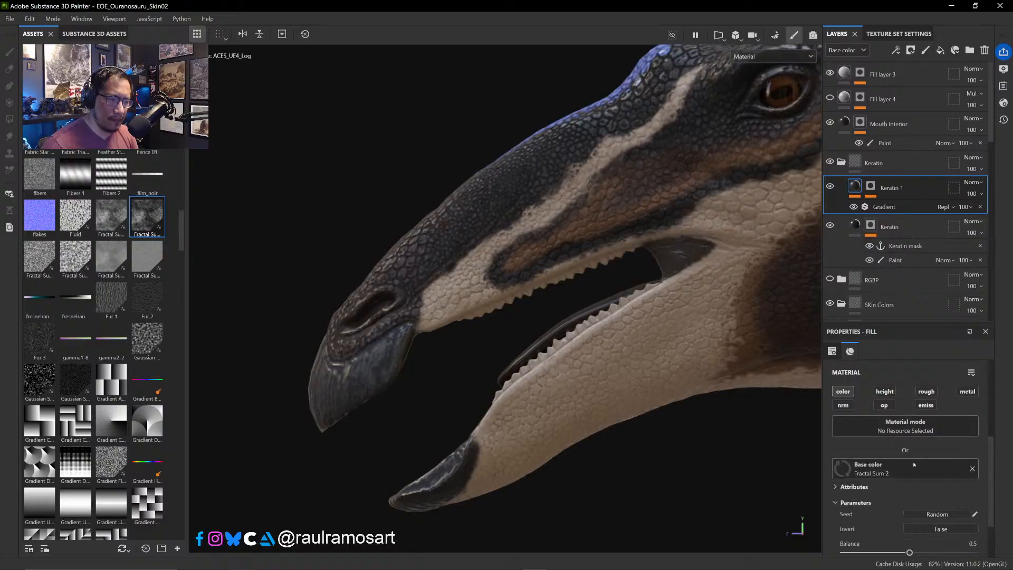
pyautogui.click(762, 58)
pyautogui.click(753, 102)
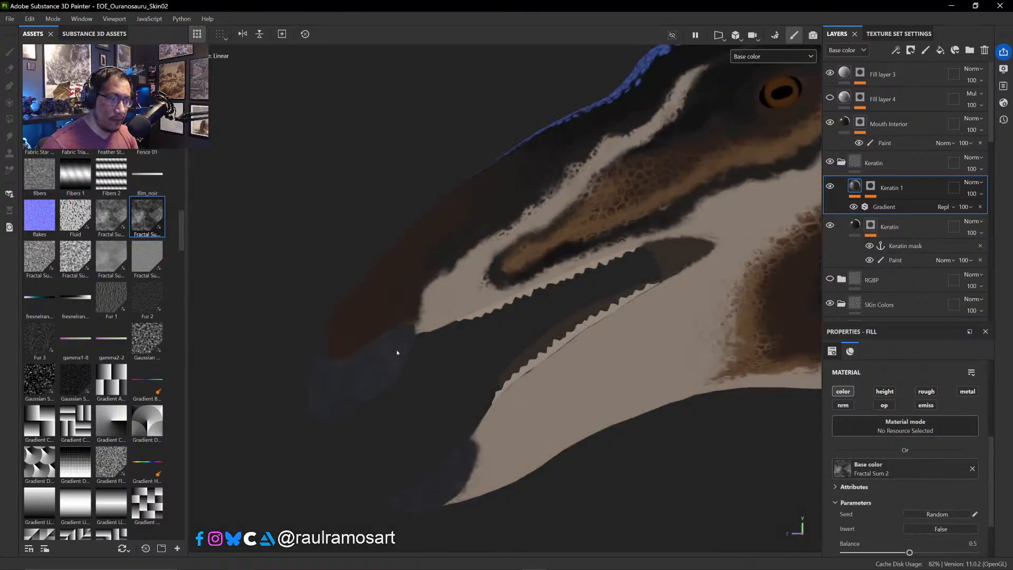
pyautogui.scroll(5, 397, 352)
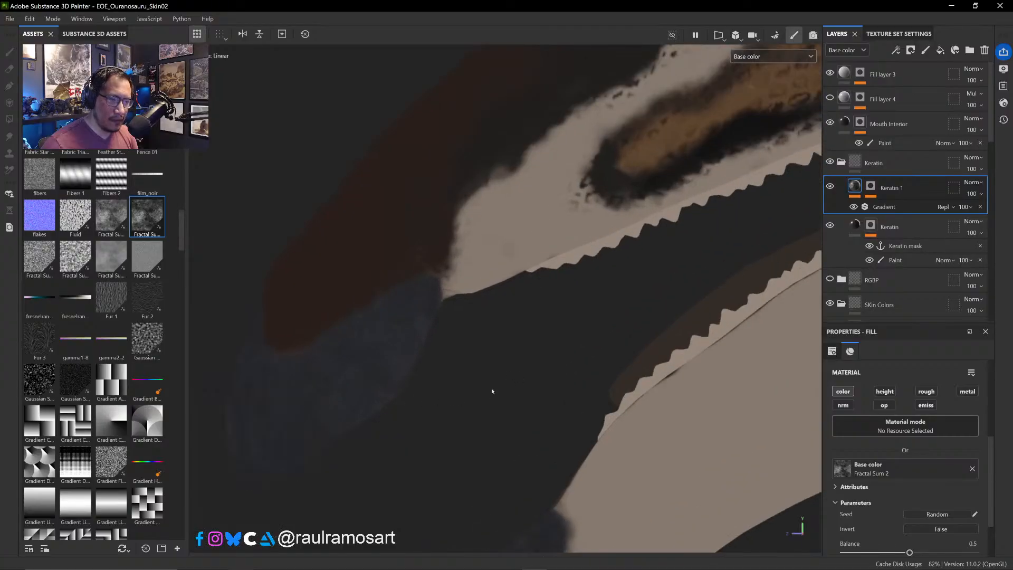
pyautogui.scroll(2, 528, 362)
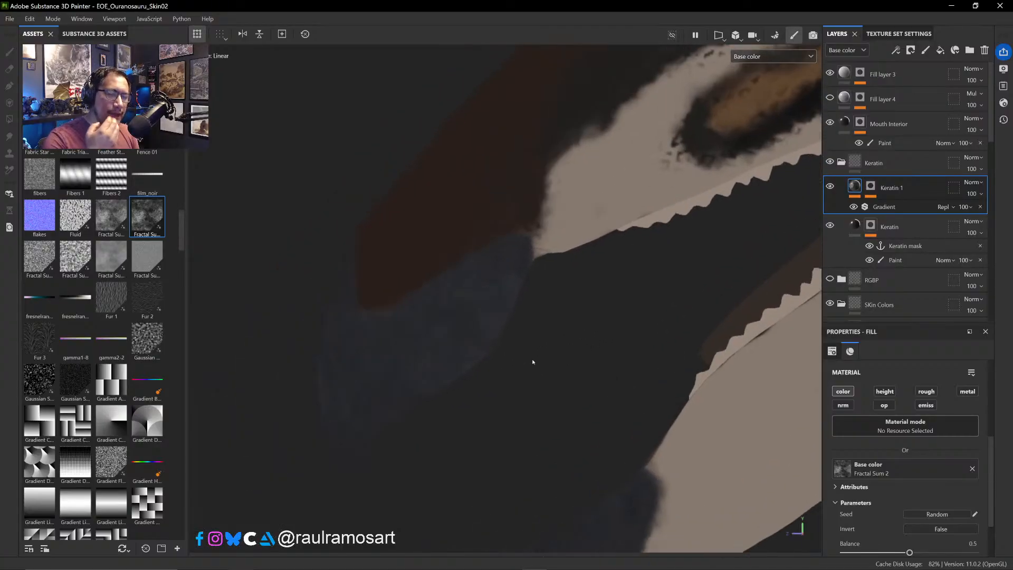
# - Change the projection of the Keratin 1 fill to Tri-planar projection, keeping its scale mode on Tiling
pyautogui.click(870, 186)
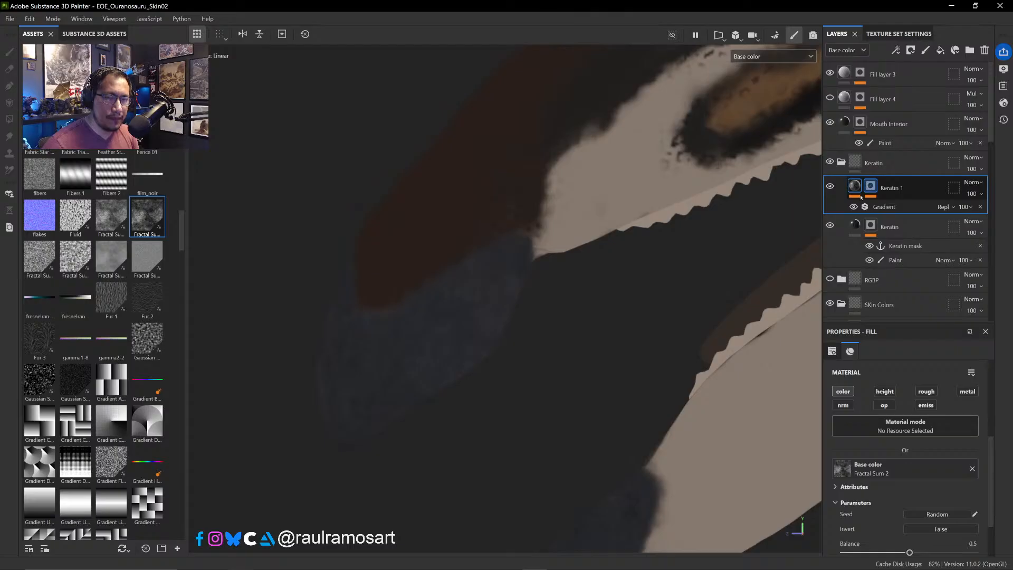
pyautogui.click(857, 190)
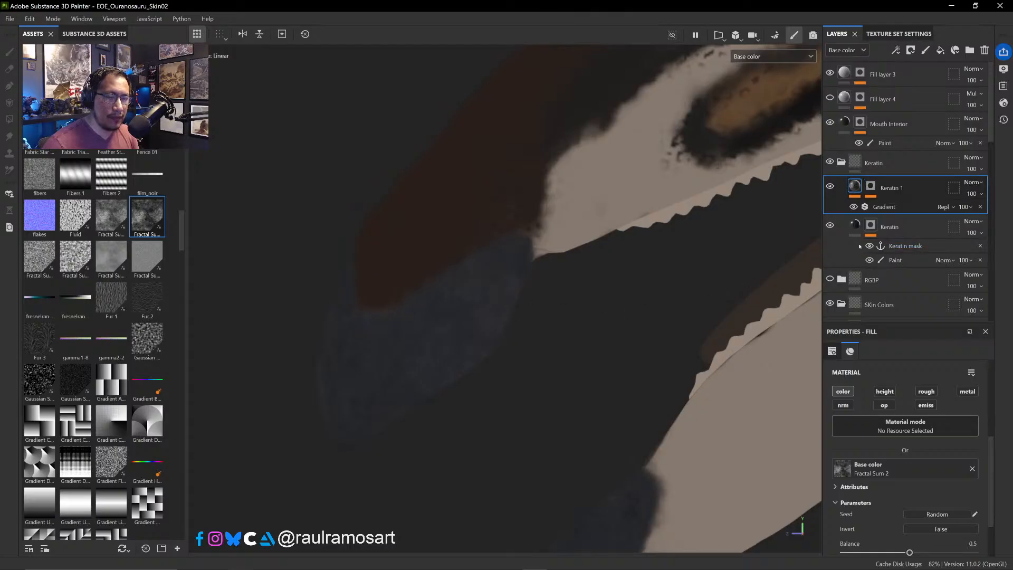
pyautogui.scroll(-3, 865, 203)
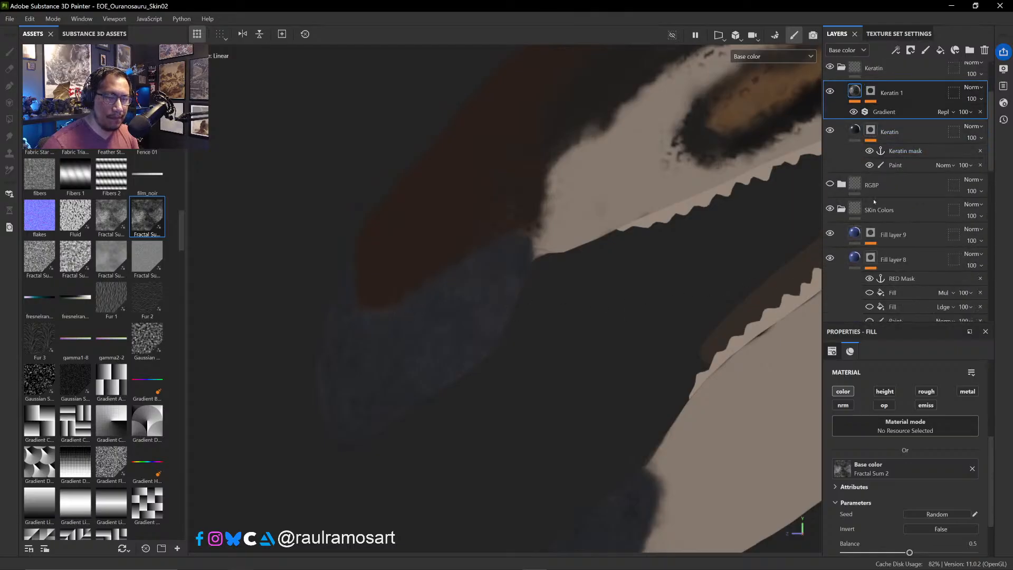
pyautogui.scroll(2, 876, 190)
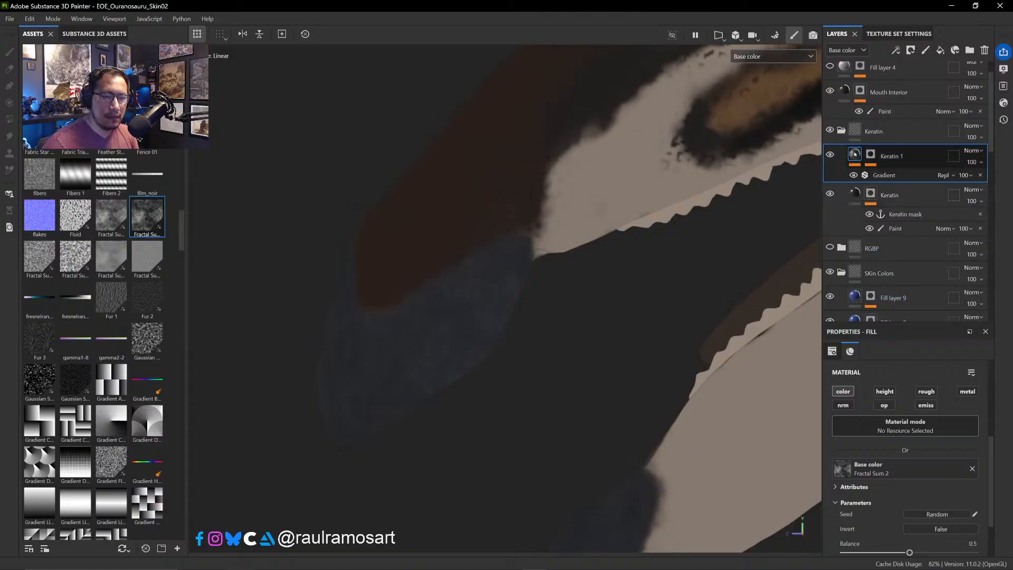
pyautogui.scroll(-2, 895, 409)
pyautogui.scroll(5, 896, 431)
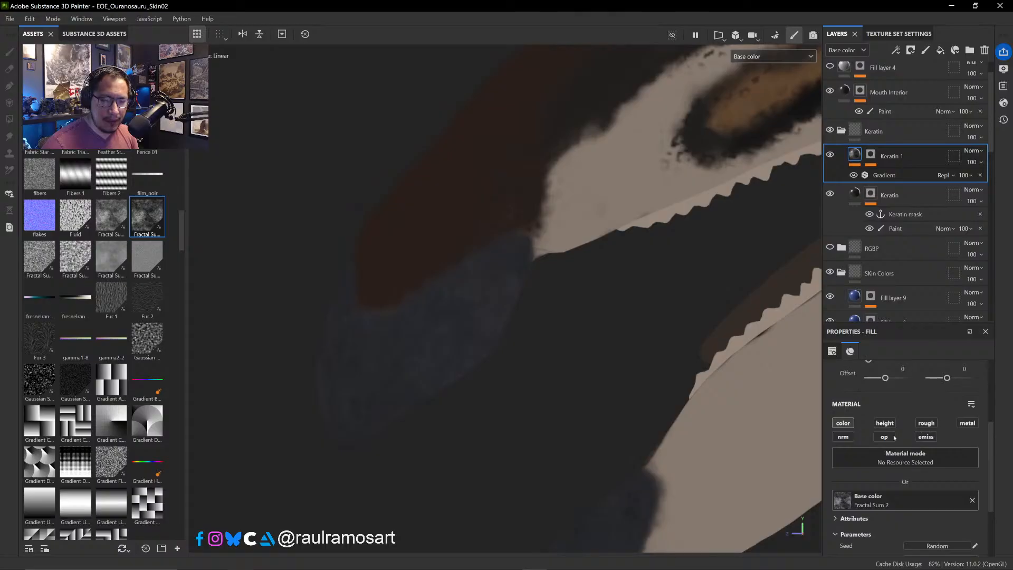
pyautogui.click(899, 384)
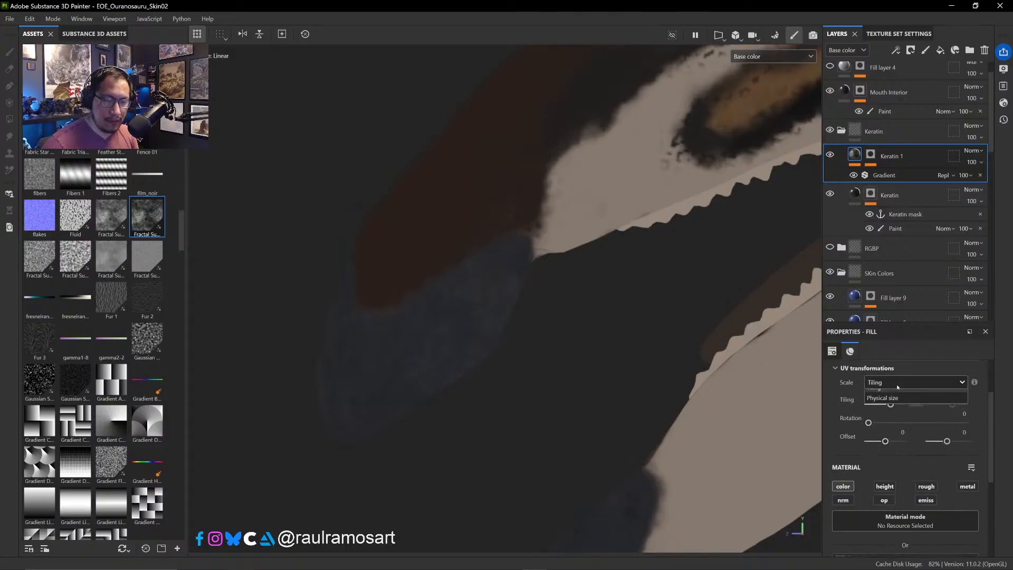
pyautogui.click(900, 391)
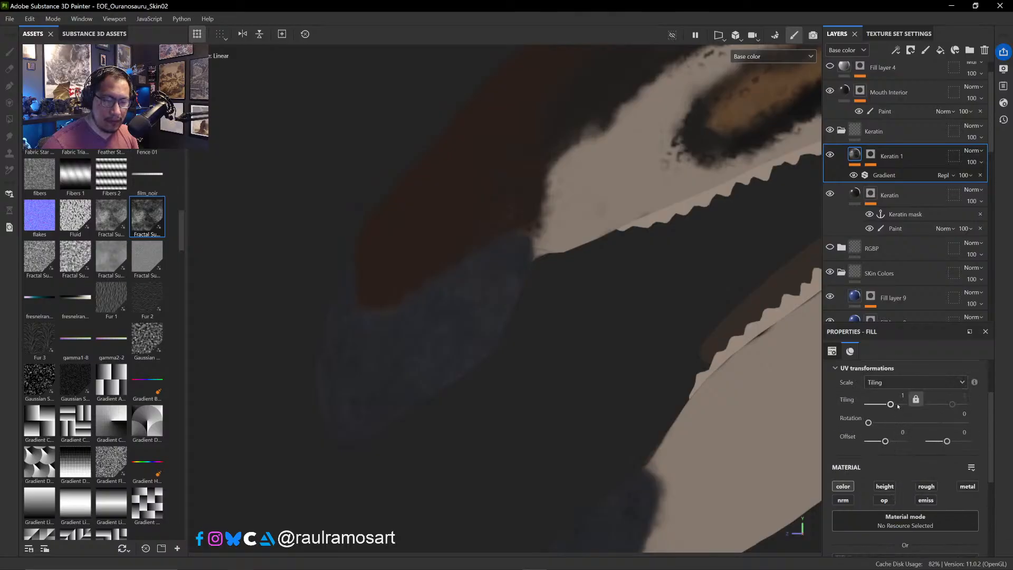
pyautogui.scroll(2, 917, 383)
pyautogui.click(908, 390)
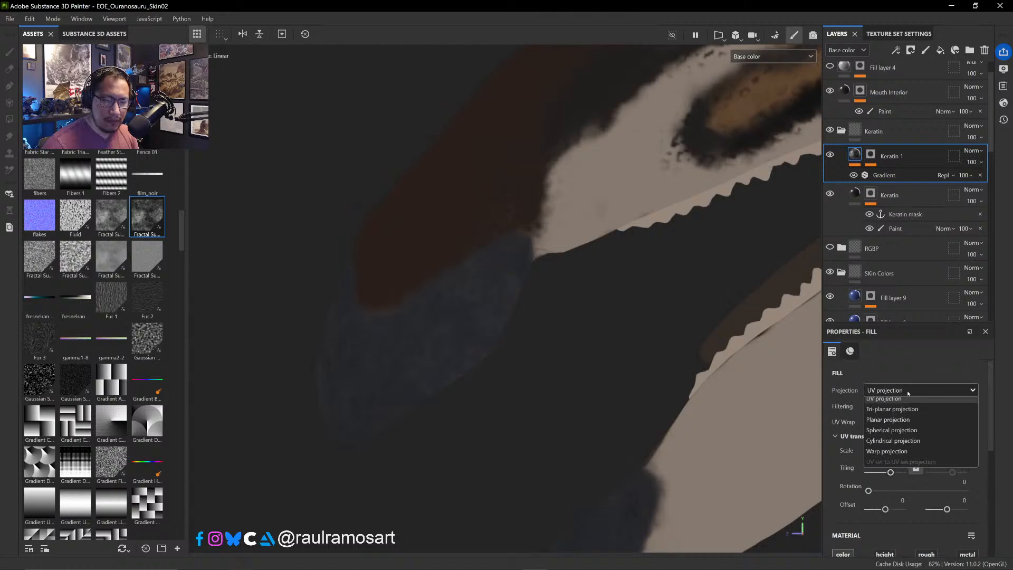
pyautogui.click(891, 428)
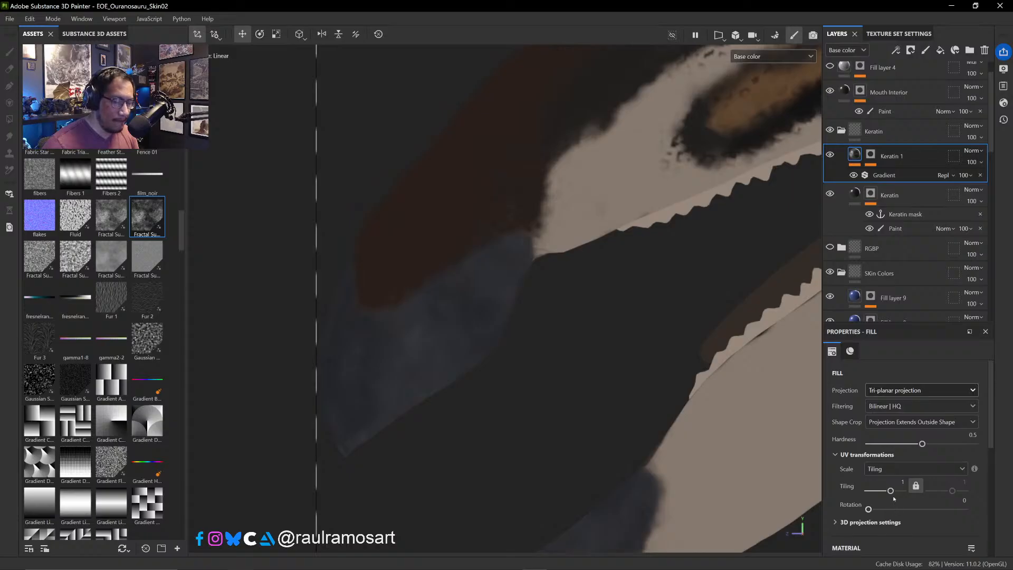
# - Try different tiling amounts for Keratin 1's noise texture and settle on a tiling of -21.44
pyautogui.moveTo(891, 490); pyautogui.dragTo(871, 493)
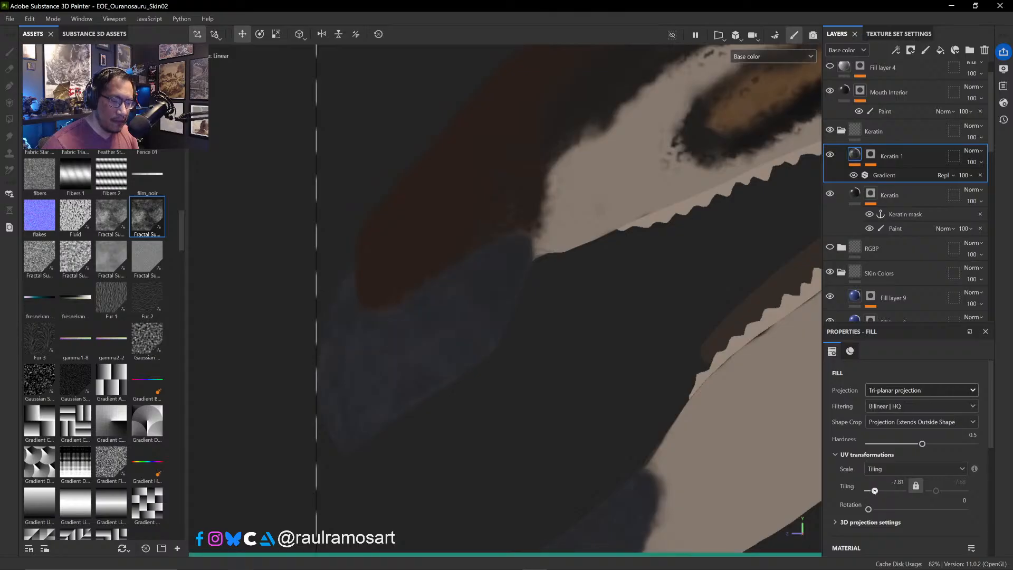
pyautogui.moveTo(874, 491); pyautogui.dragTo(869, 492)
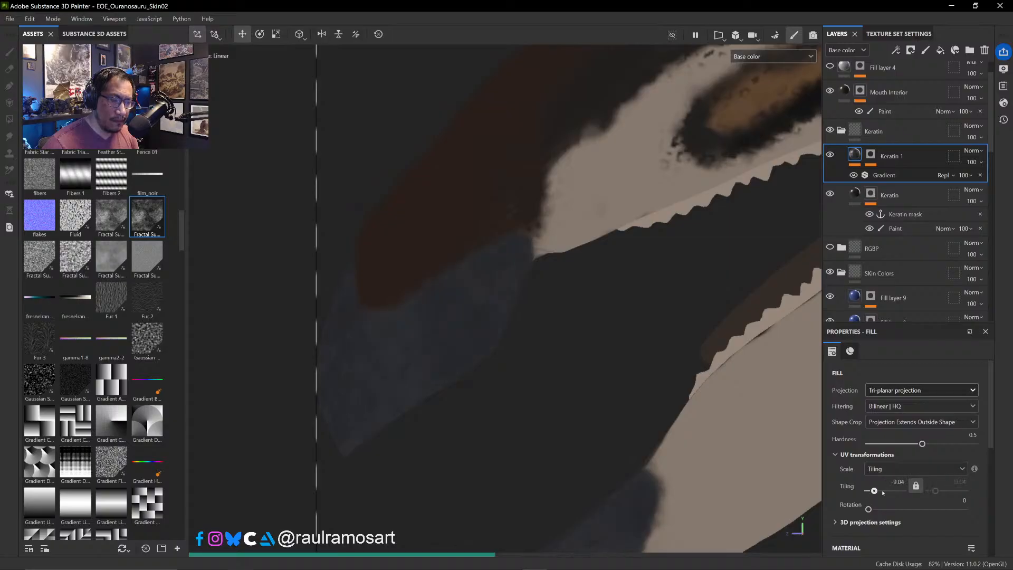
pyautogui.moveTo(874, 491); pyautogui.dragTo(886, 491)
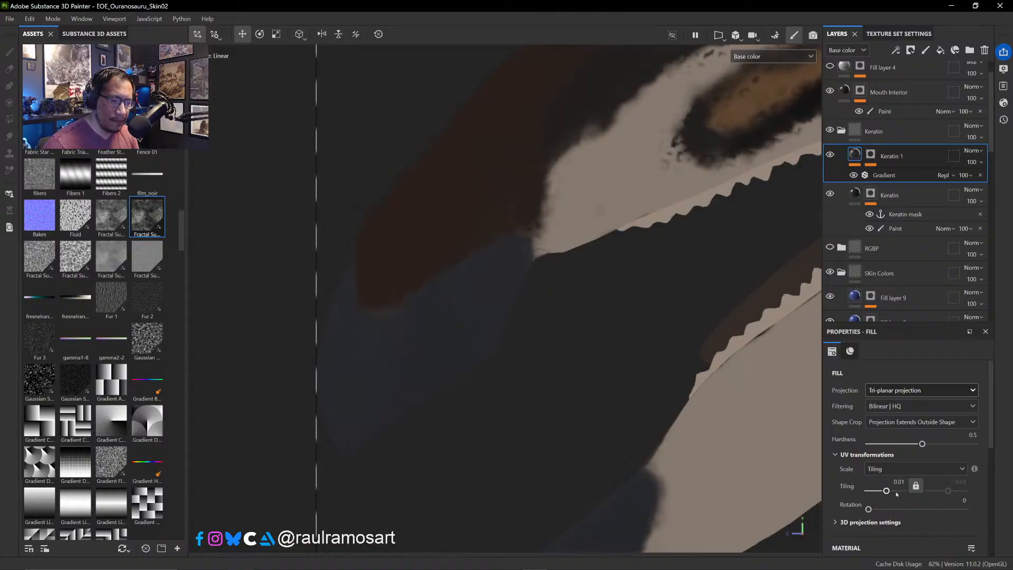
pyautogui.moveTo(886, 491); pyautogui.dragTo(867, 492)
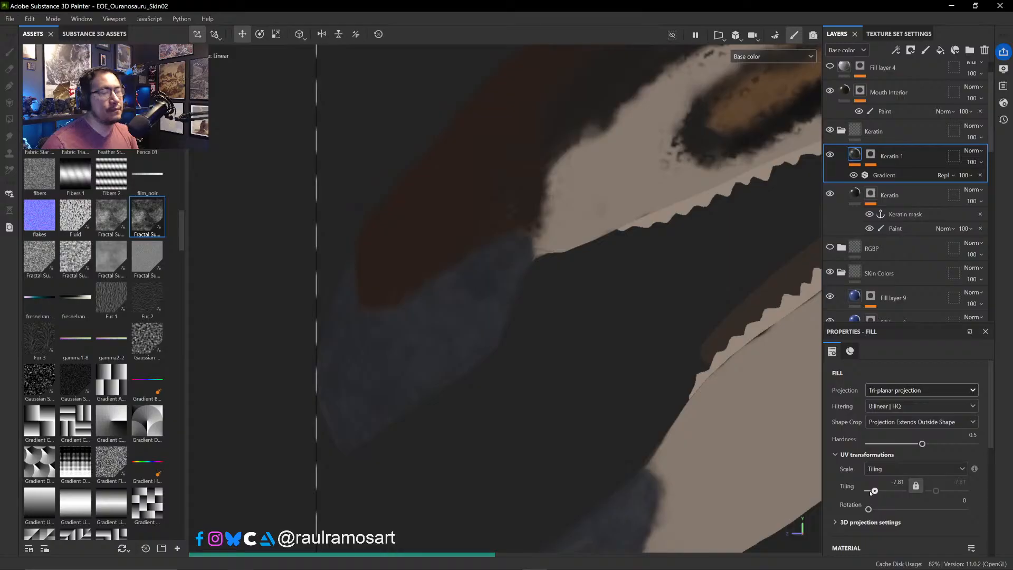
pyautogui.moveTo(874, 491); pyautogui.dragTo(870, 491)
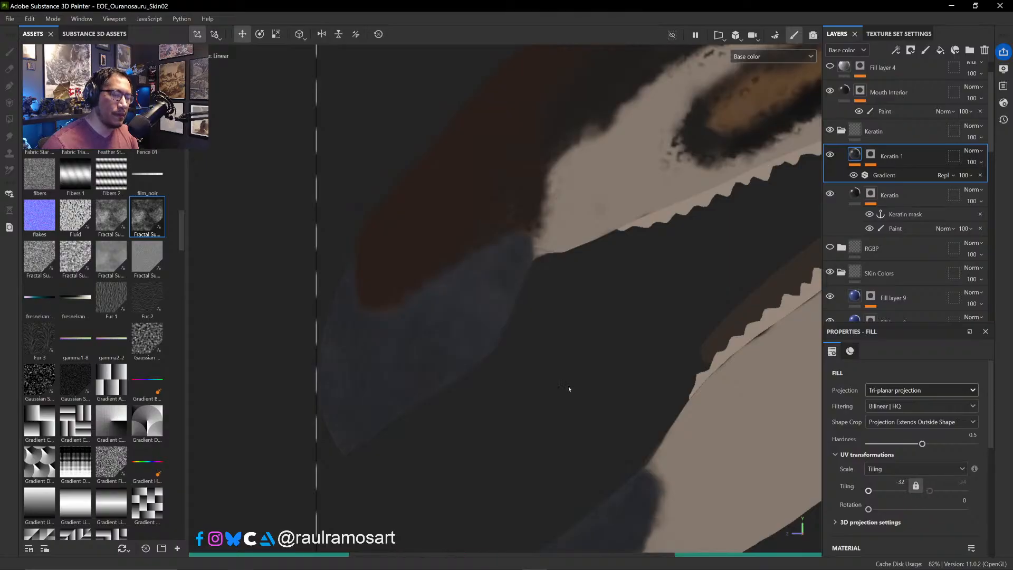
pyautogui.hotkey('ctrl', 'y')
# - Examine the beak's color variation in the Material and Base color views, comparing it with Keratin 1 hidden and shown
pyautogui.keyDown('alt'); pyautogui.moveTo(569, 388); pyautogui.dragTo(418, 307); pyautogui.keyUp('alt')
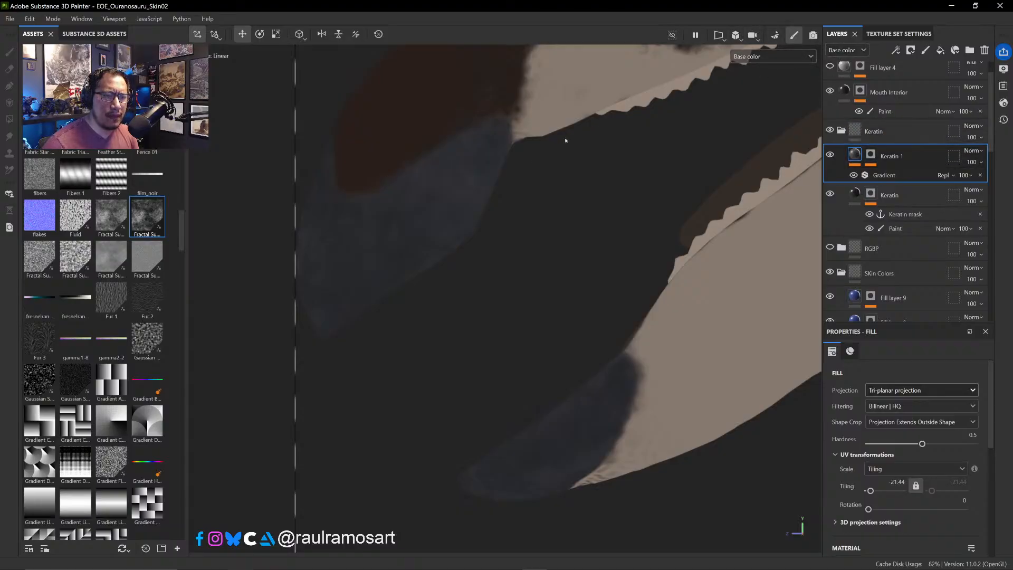
pyautogui.press('m')
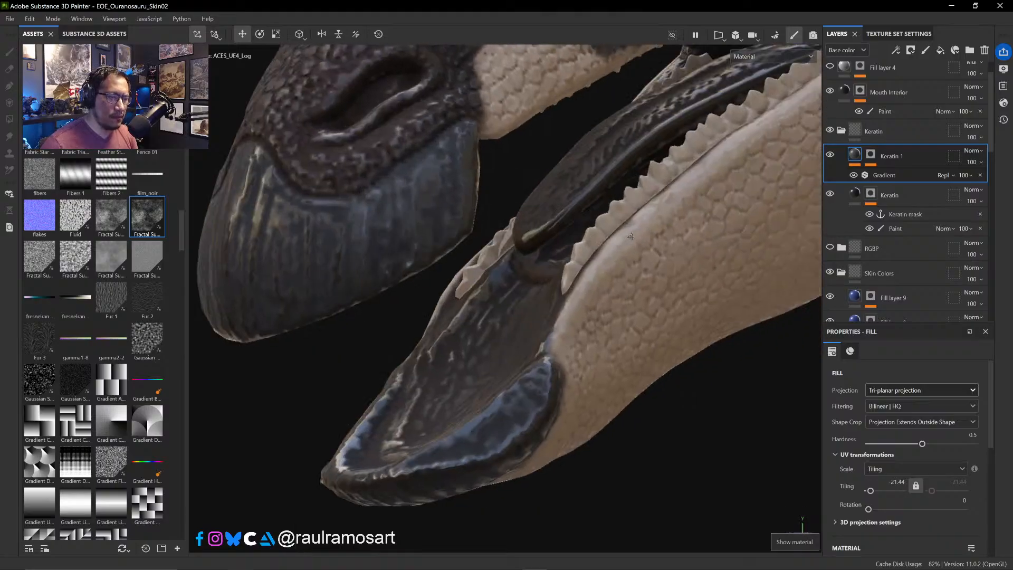
pyautogui.keyDown('alt'); pyautogui.moveTo(631, 237); pyautogui.dragTo(638, 230); pyautogui.keyUp('alt')
pyautogui.keyDown('alt'); pyautogui.moveTo(441, 251); pyautogui.dragTo(323, 335); pyautogui.keyUp('alt')
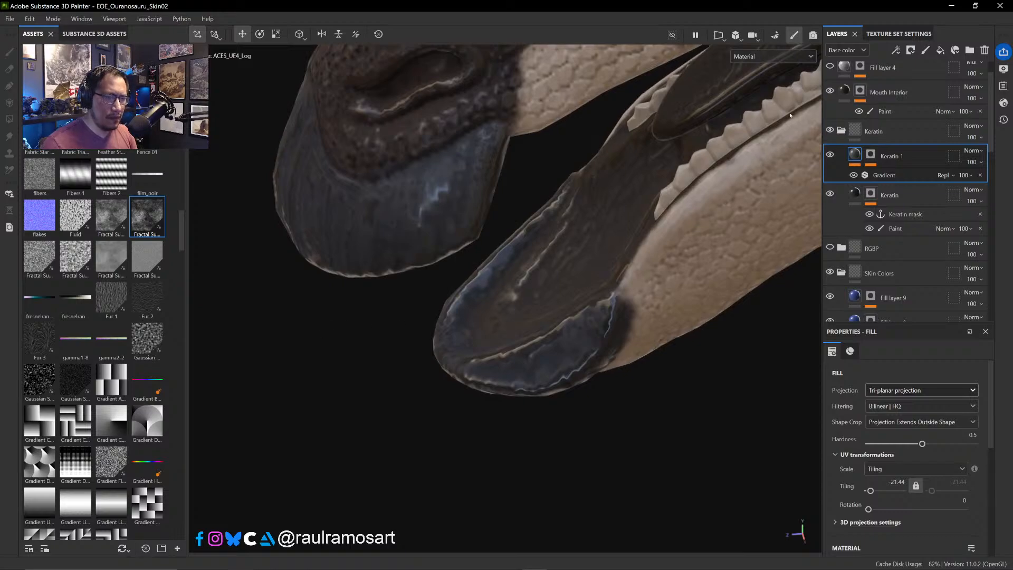
pyautogui.click(778, 54)
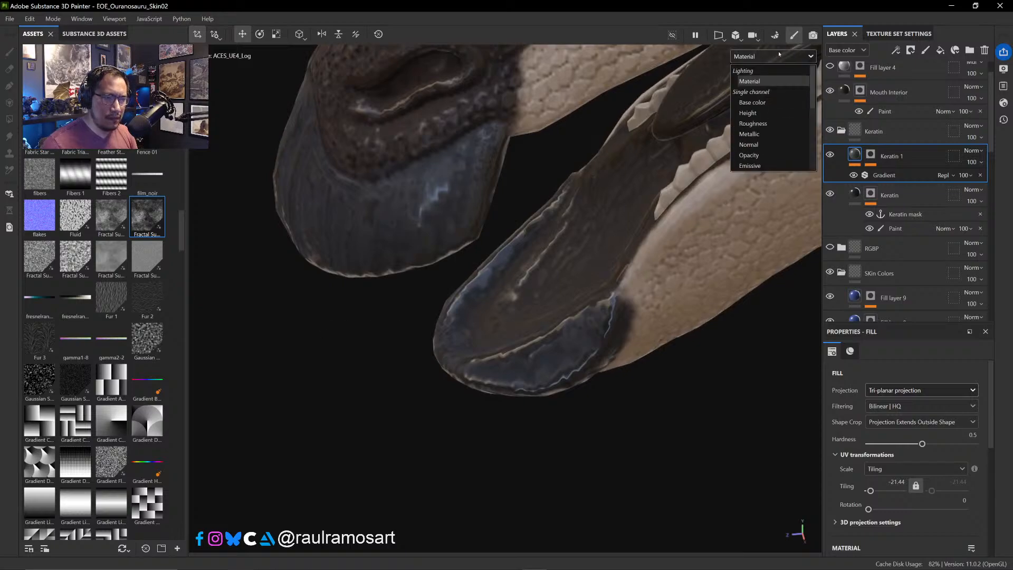
pyautogui.click(753, 103)
pyautogui.keyDown('alt'); pyautogui.keyDown('shift'); pyautogui.moveTo(382, 246); pyautogui.dragTo(383, 240); pyautogui.keyUp('shift'); pyautogui.keyUp('alt')
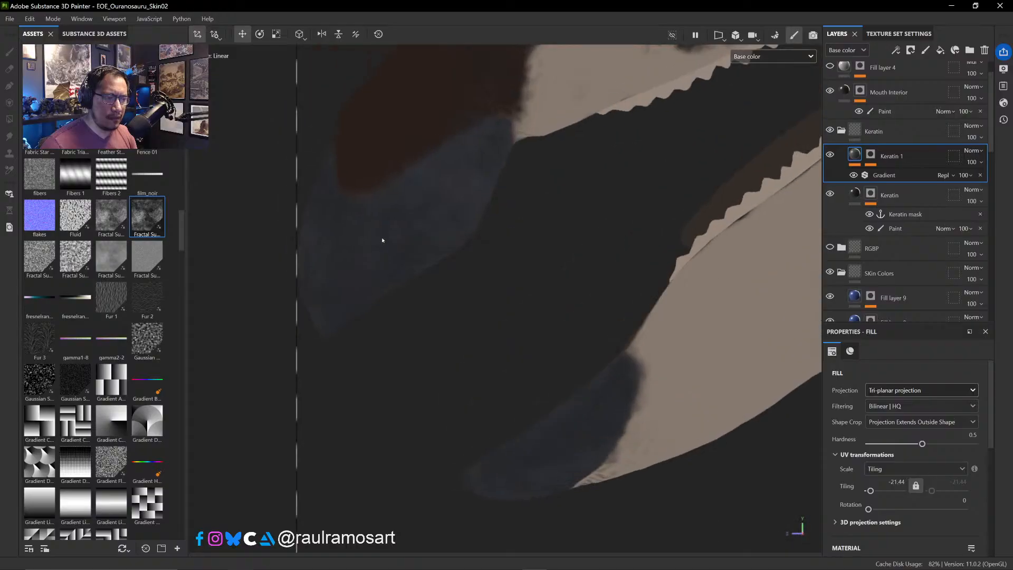
pyautogui.click(831, 154)
pyautogui.click(831, 154)
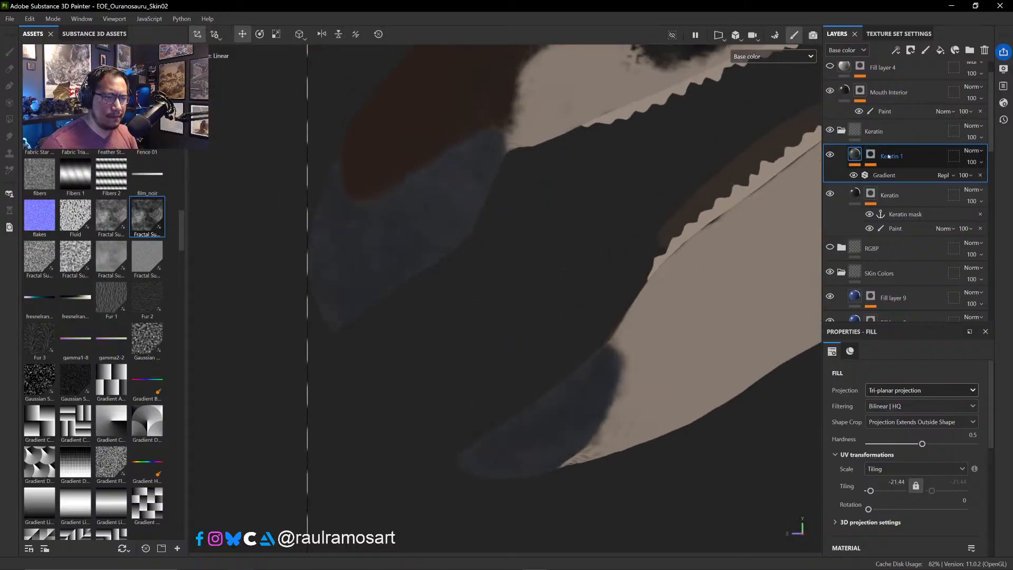
# - Place a duplicate of the Keratin layer above Keratin 1 and set its base color blending mode to Multiply
pyautogui.click(917, 193)
pyautogui.rightClick(917, 193)
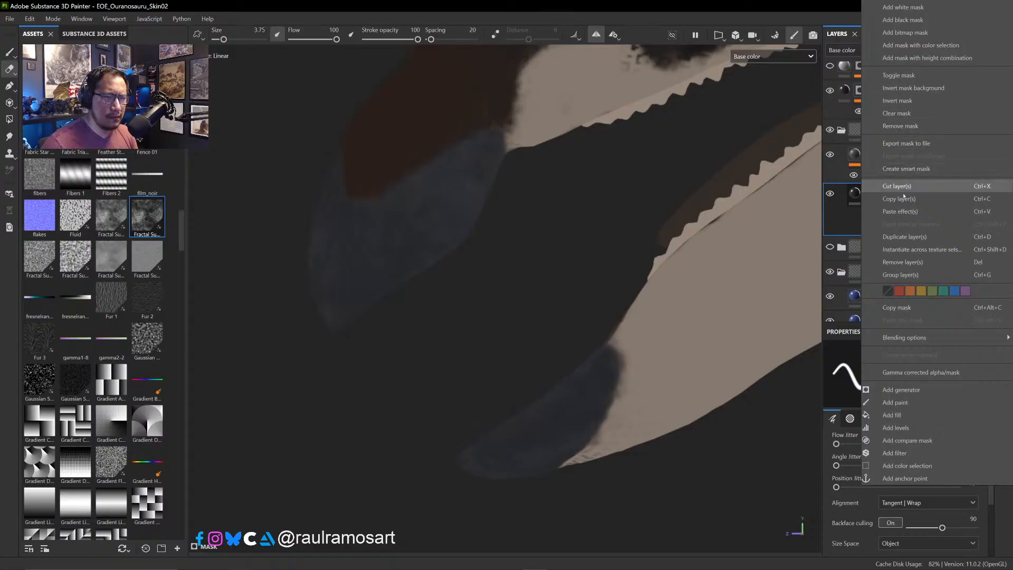
pyautogui.click(915, 237)
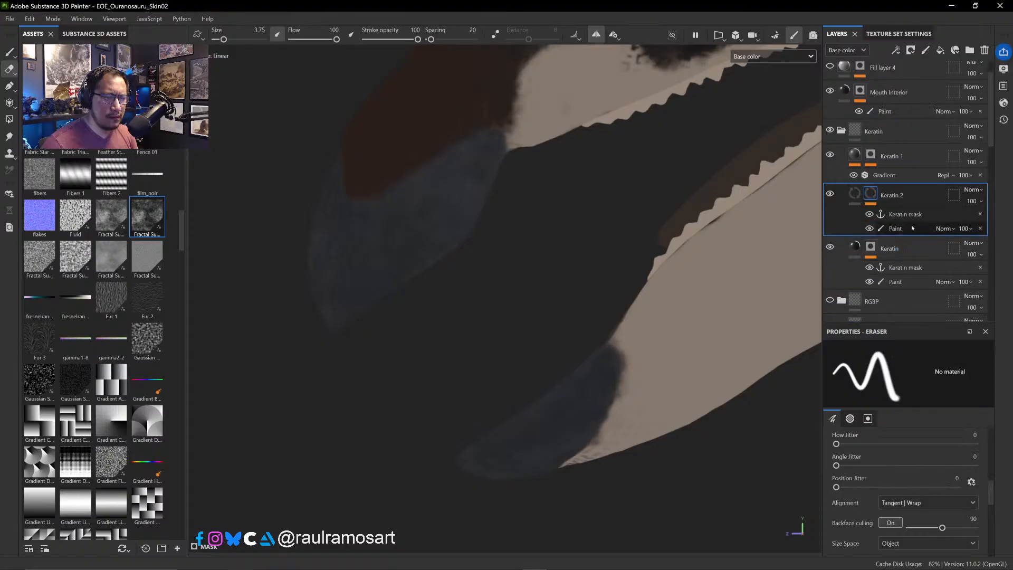
pyautogui.moveTo(913, 191); pyautogui.dragTo(899, 145)
pyautogui.click(970, 151)
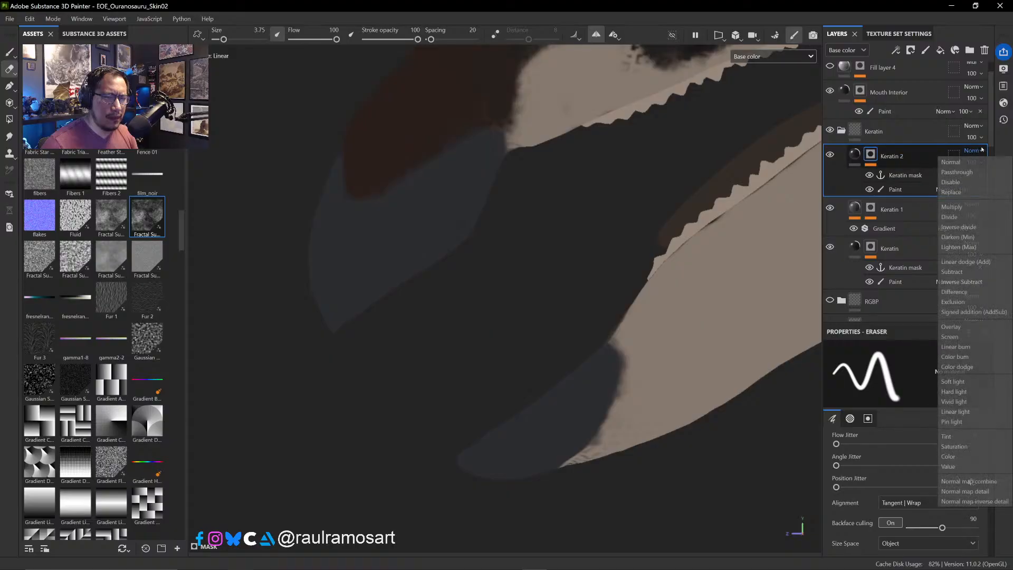
pyautogui.click(967, 207)
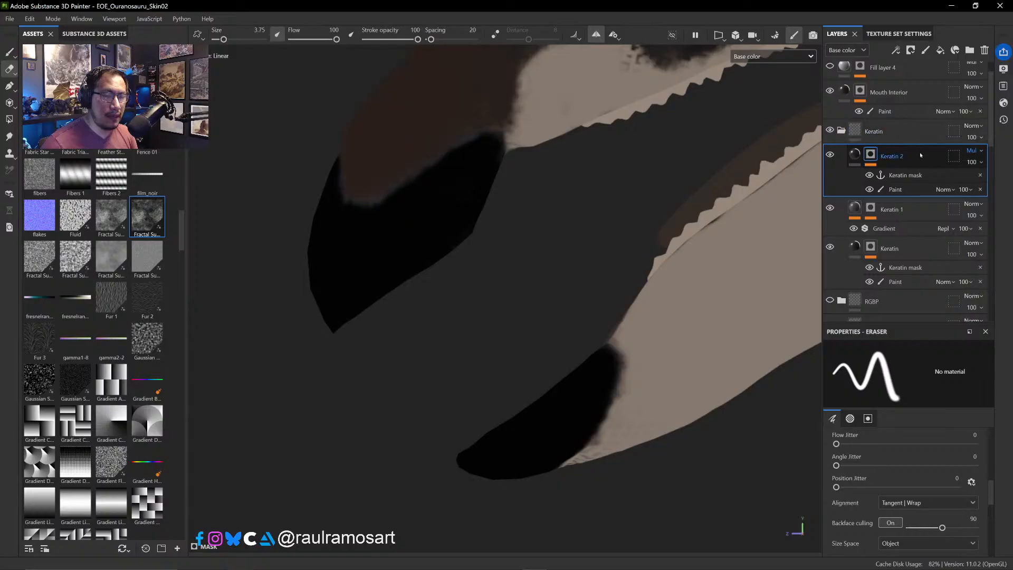
# - View Keratin 2's mask and add a fill above its Paint effect using the Body curvature map as the grayscale source
pyautogui.click(910, 175)
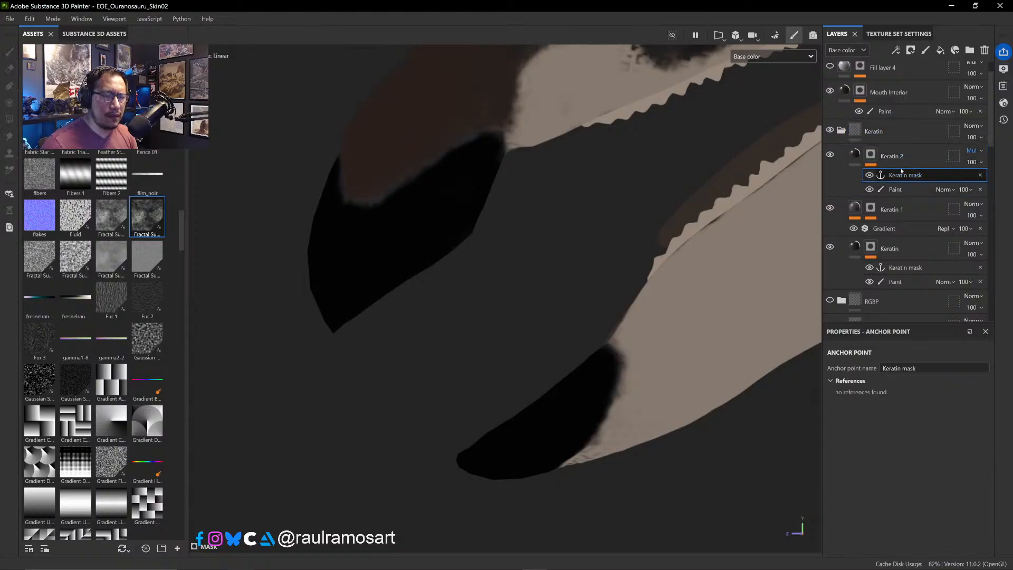
pyautogui.keyDown('alt'); pyautogui.click(872, 155); pyautogui.keyUp('alt')
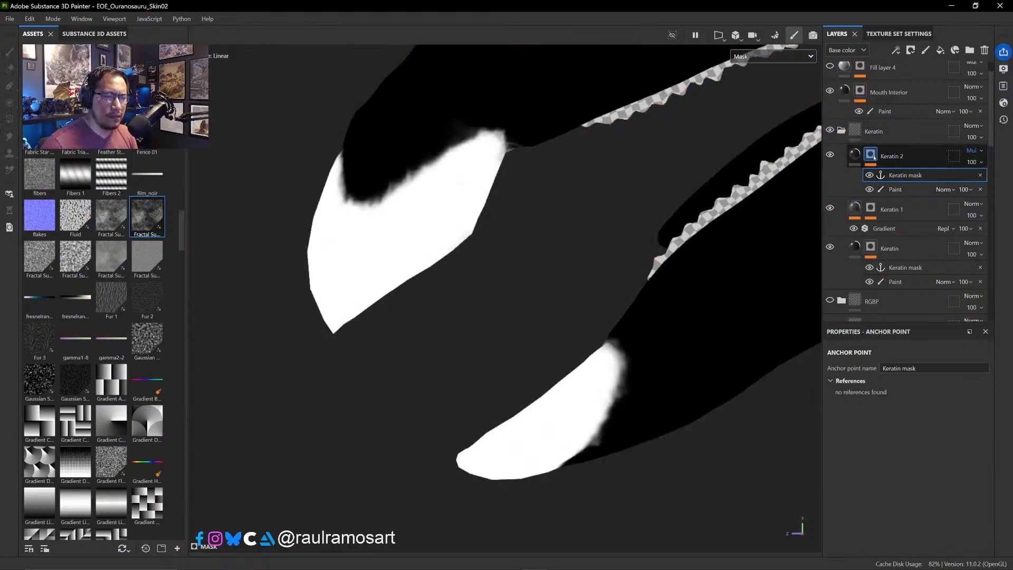
pyautogui.click(920, 192)
pyautogui.rightClick(920, 192)
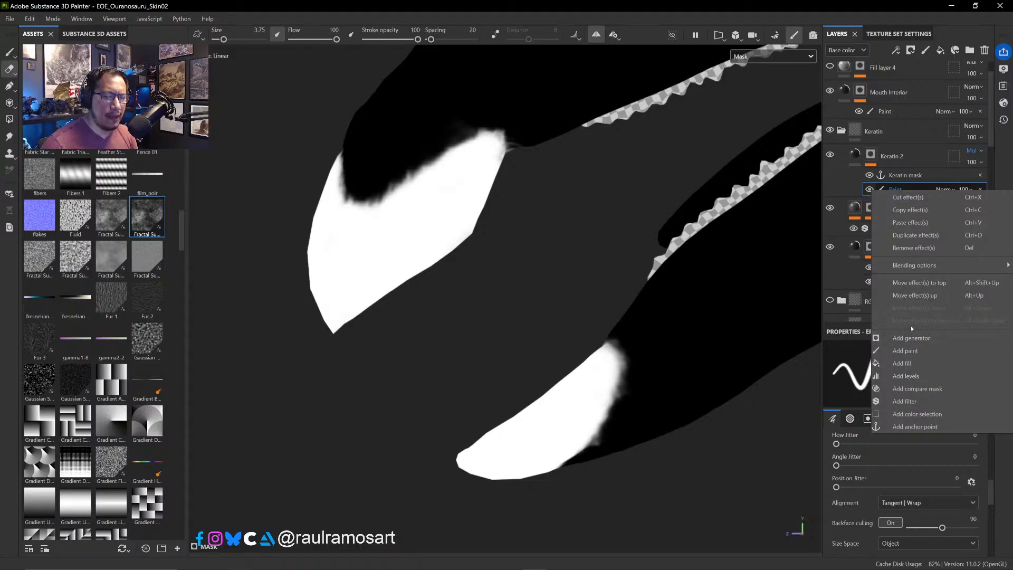
pyautogui.click(905, 363)
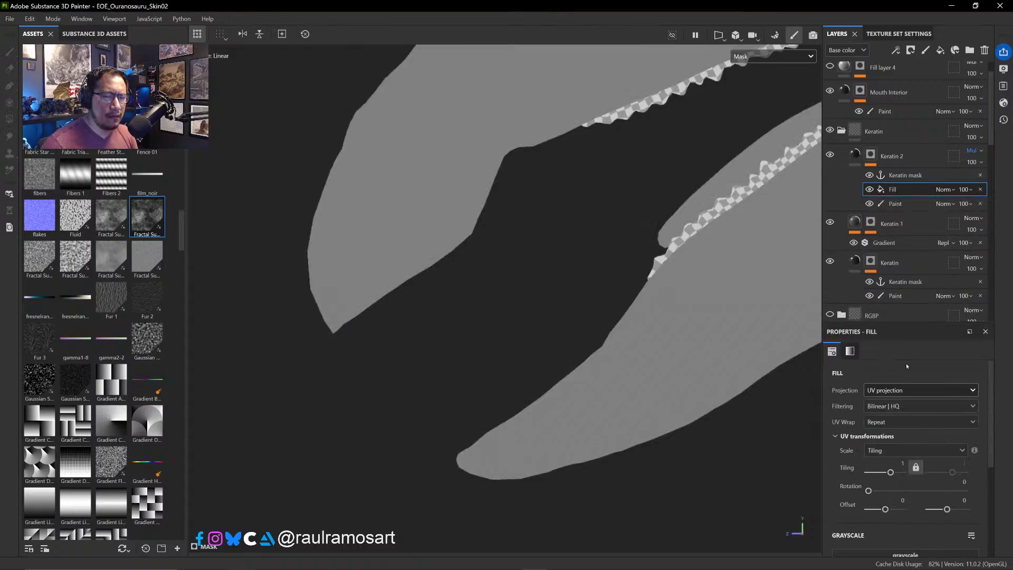
pyautogui.scroll(-3, 891, 461)
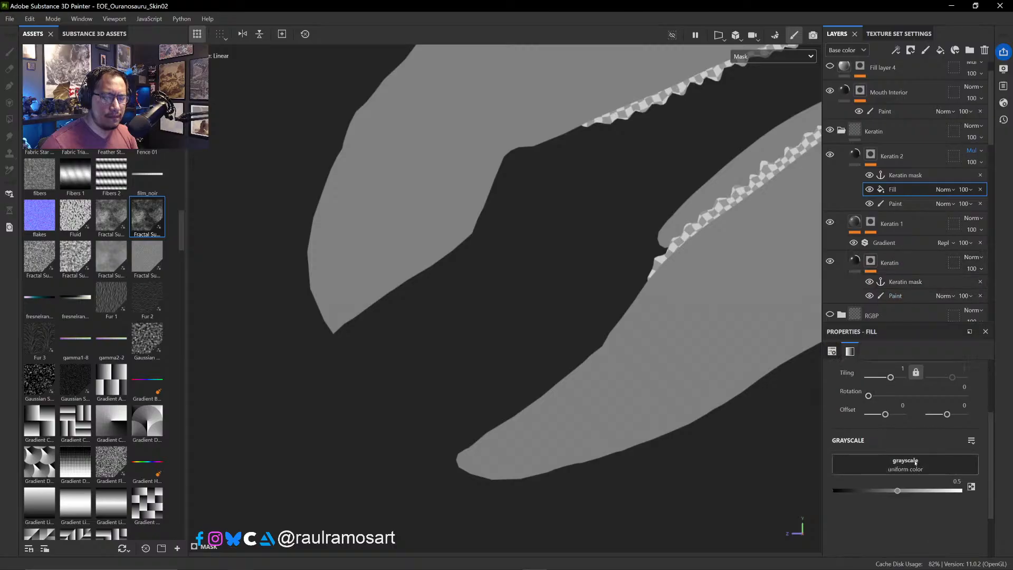
pyautogui.click(916, 463)
pyautogui.write('cur')
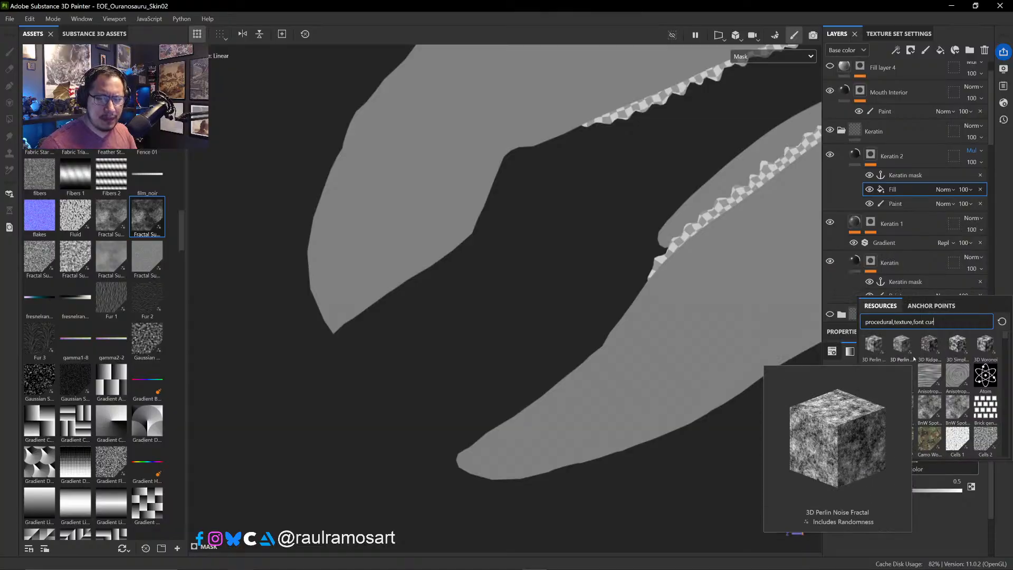
pyautogui.write('v')
pyautogui.click(873, 346)
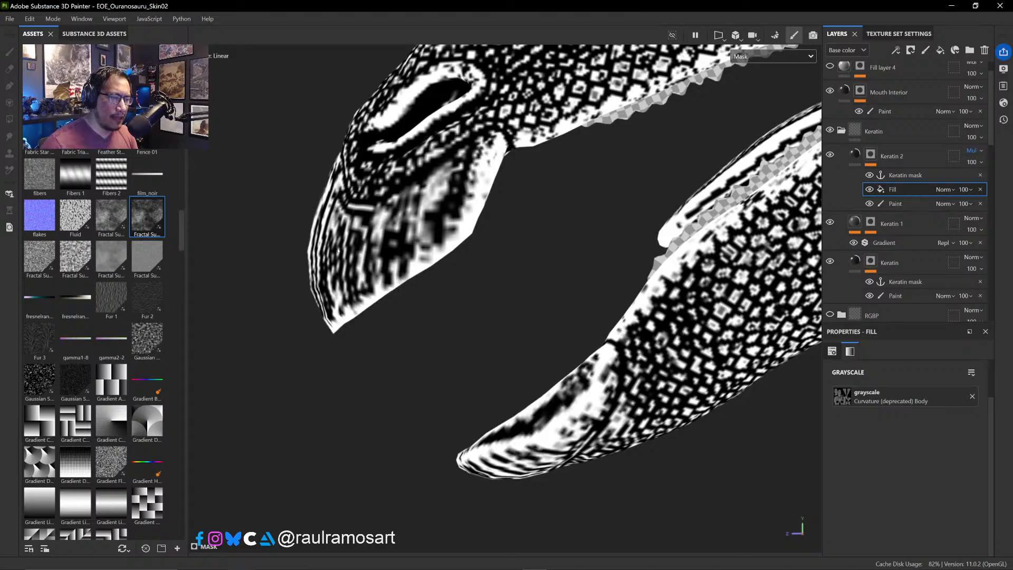
# - Remove the anchor point from Keratin 2's mask and add a fill on top that references the Keratin mask anchor point
pyautogui.click(928, 176)
pyautogui.click(980, 175)
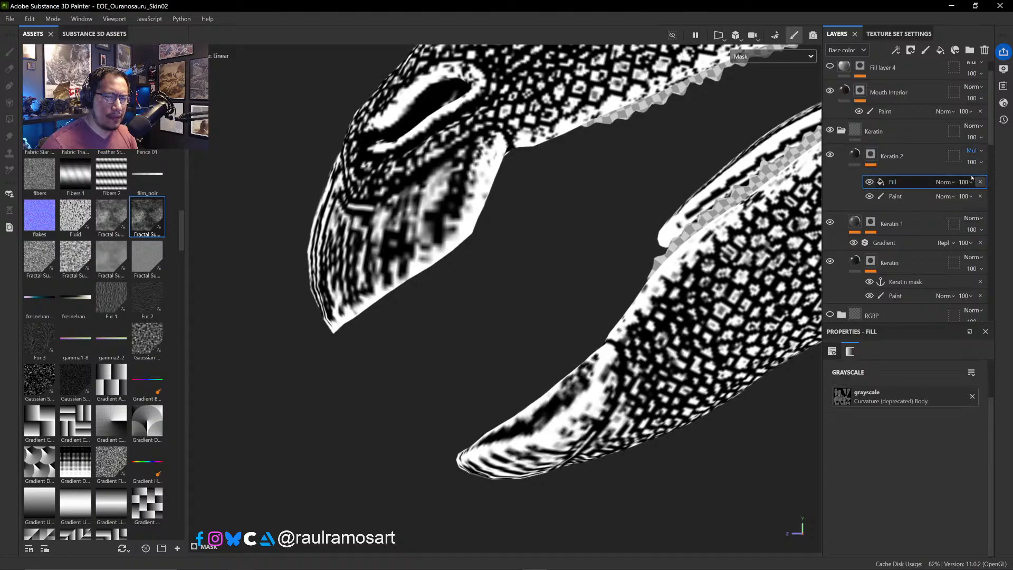
pyautogui.rightClick(908, 178)
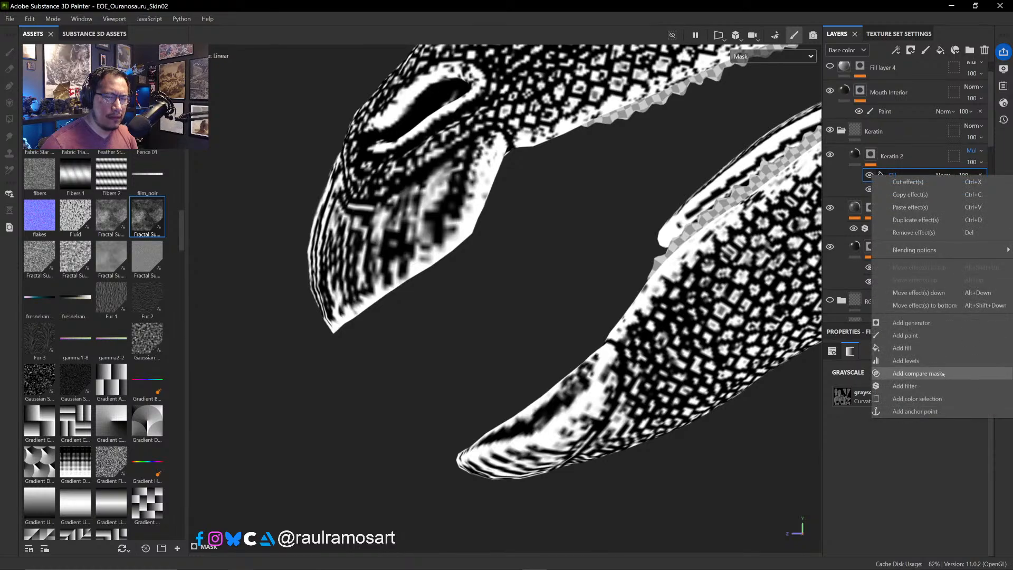
pyautogui.click(902, 348)
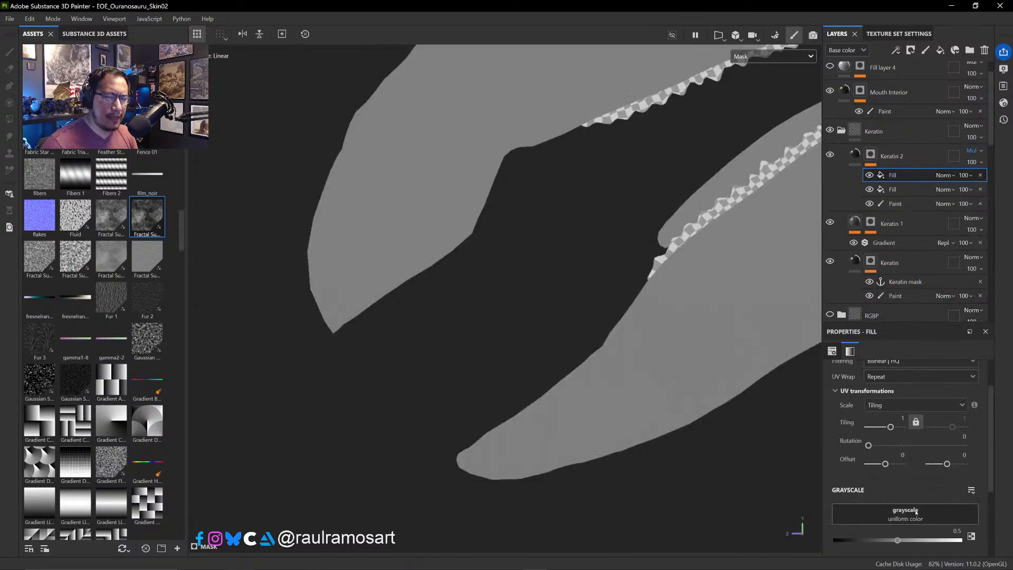
pyautogui.scroll(-2, 918, 515)
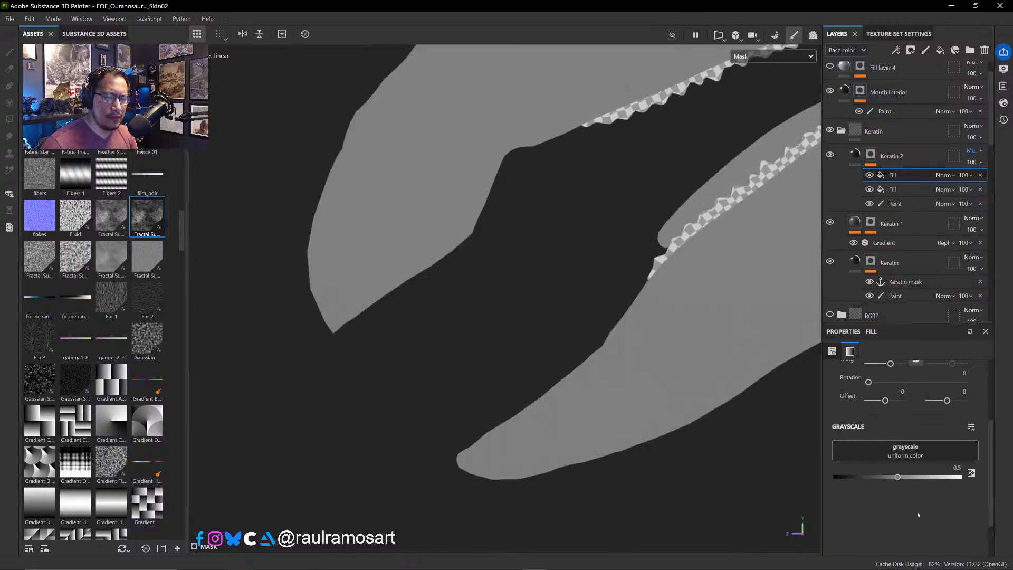
pyautogui.click(903, 449)
pyautogui.click(931, 291)
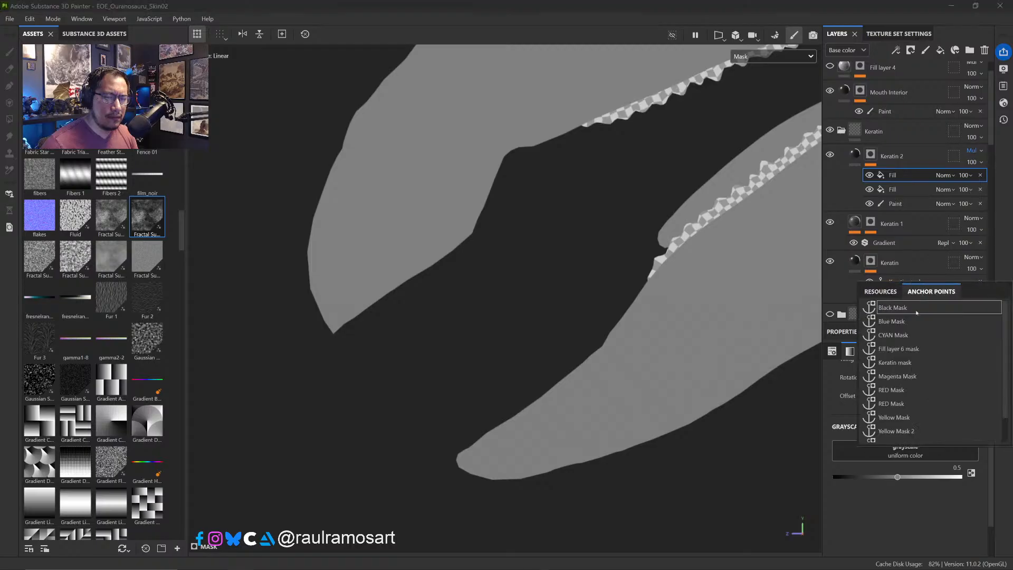
pyautogui.click(902, 363)
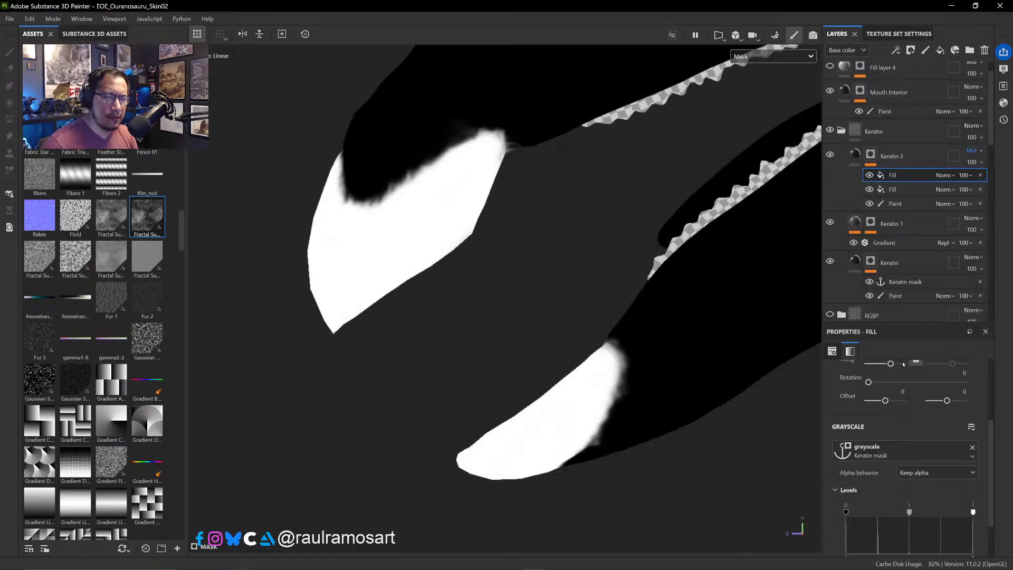
# - Set the blending mode of the Keratin mask fill in Keratin 2's mask to Multiply
pyautogui.click(975, 175)
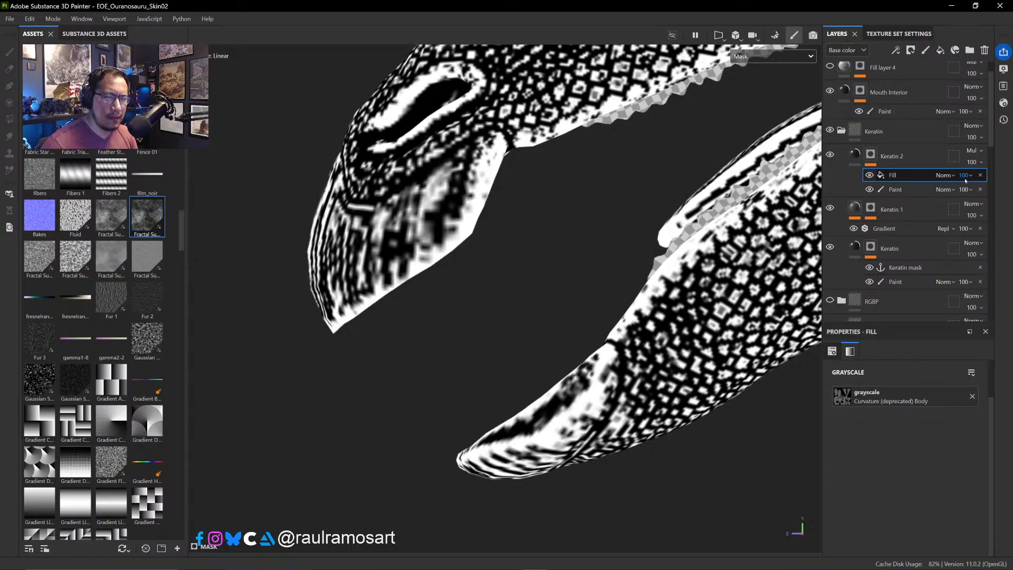
pyautogui.hotkey('ctrl', 'z')
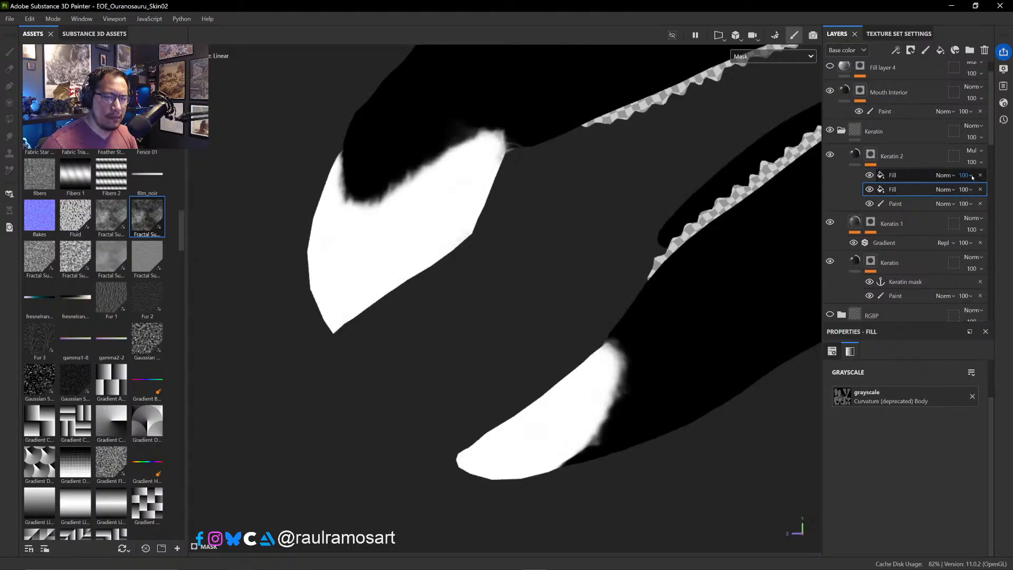
pyautogui.click(971, 176)
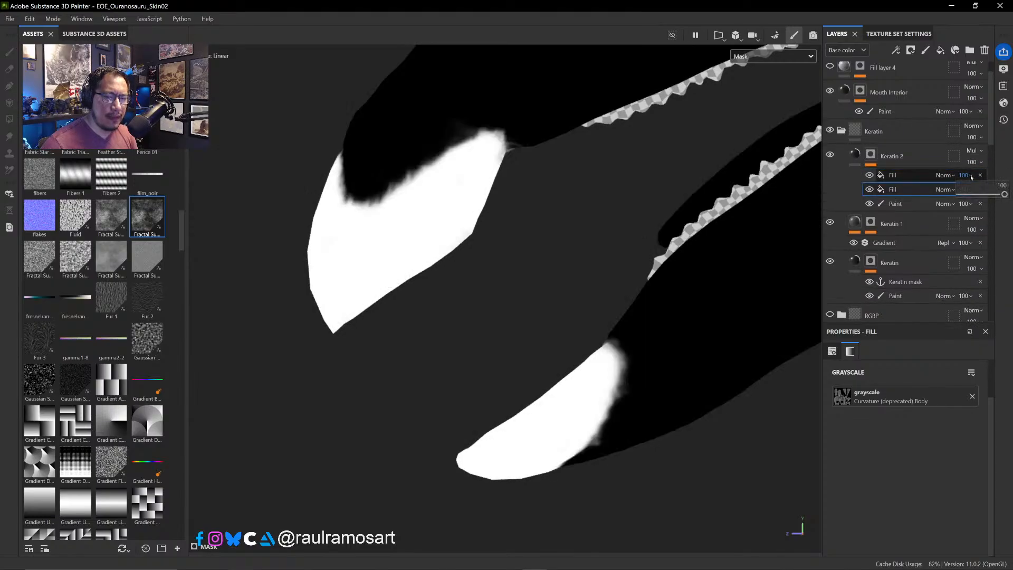
pyautogui.click(944, 175)
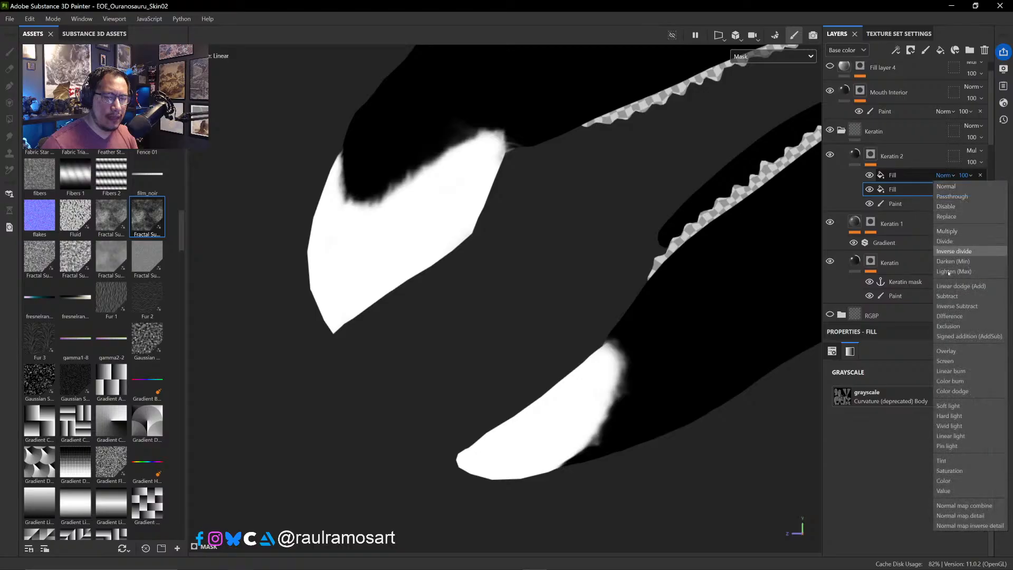
pyautogui.click(947, 231)
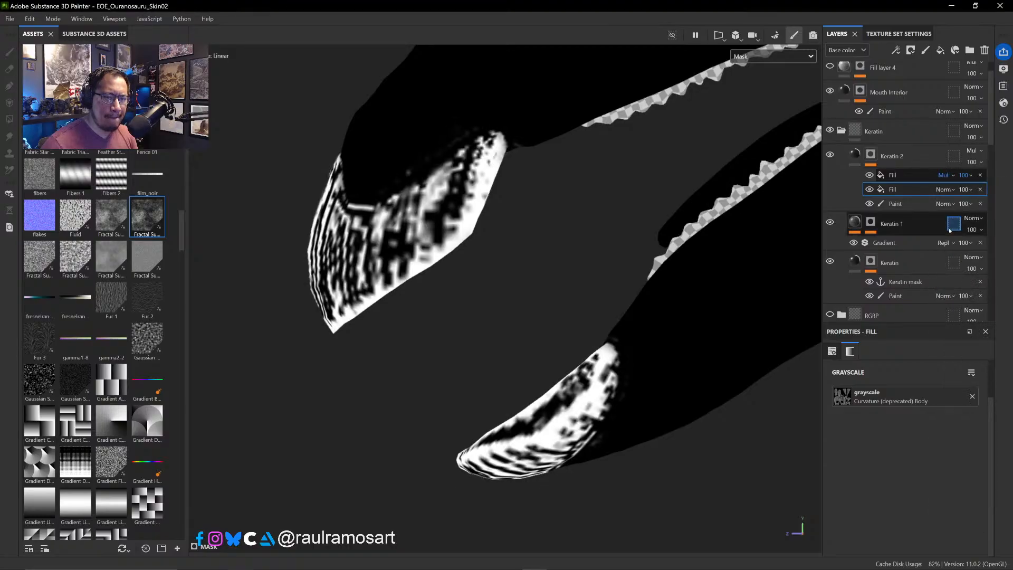
# - Check the beak in the Material and Base color views and try inverting the levels of Keratin 2's anchor-point fill
pyautogui.click(871, 154)
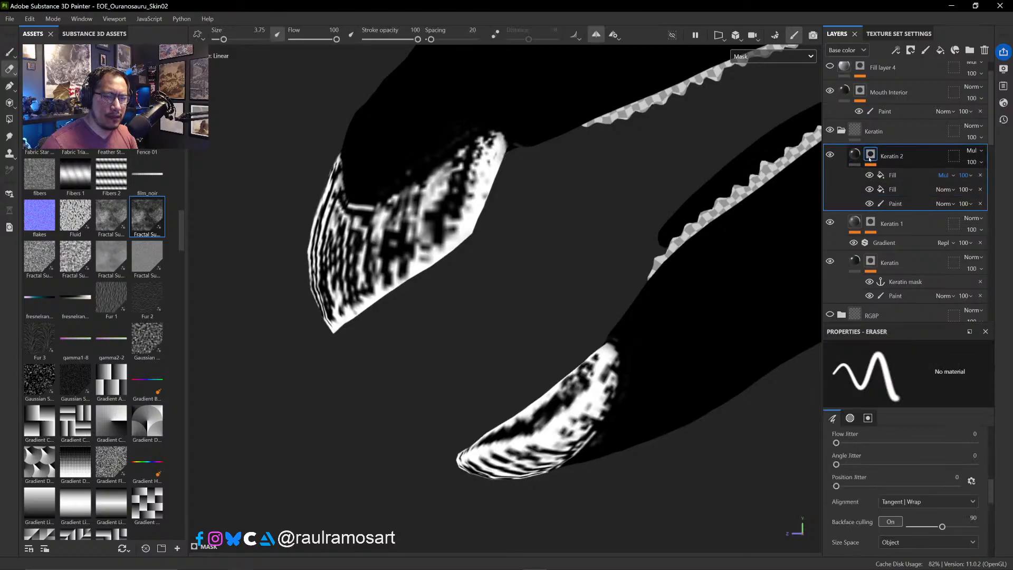
pyautogui.click(897, 175)
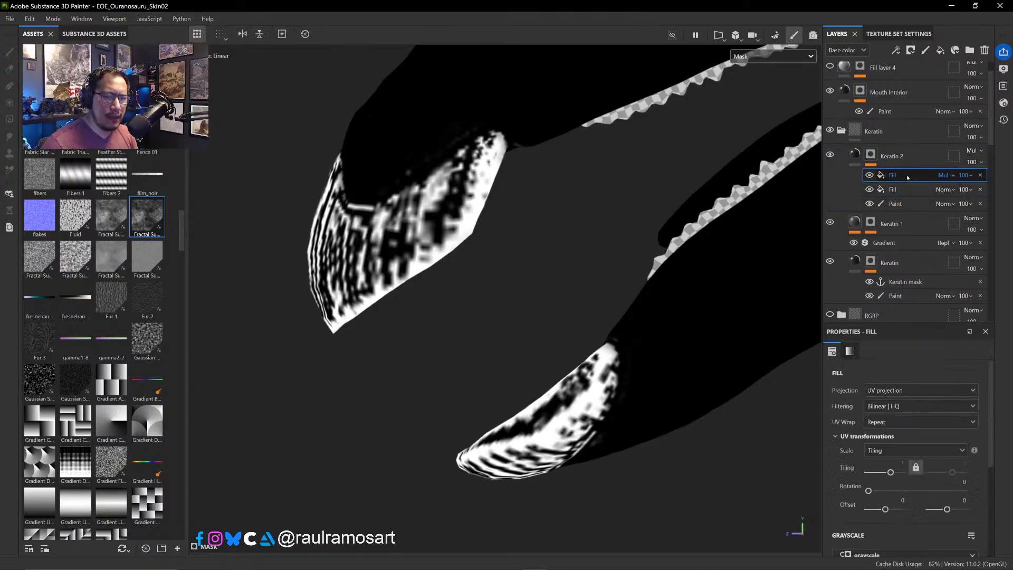
pyautogui.scroll(-5, 904, 417)
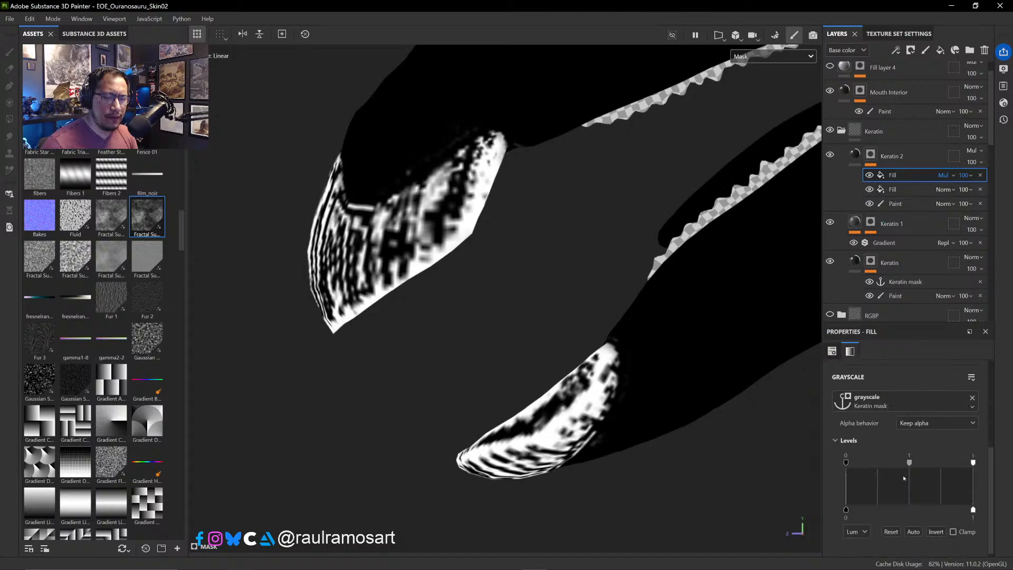
pyautogui.scroll(-1, 904, 478)
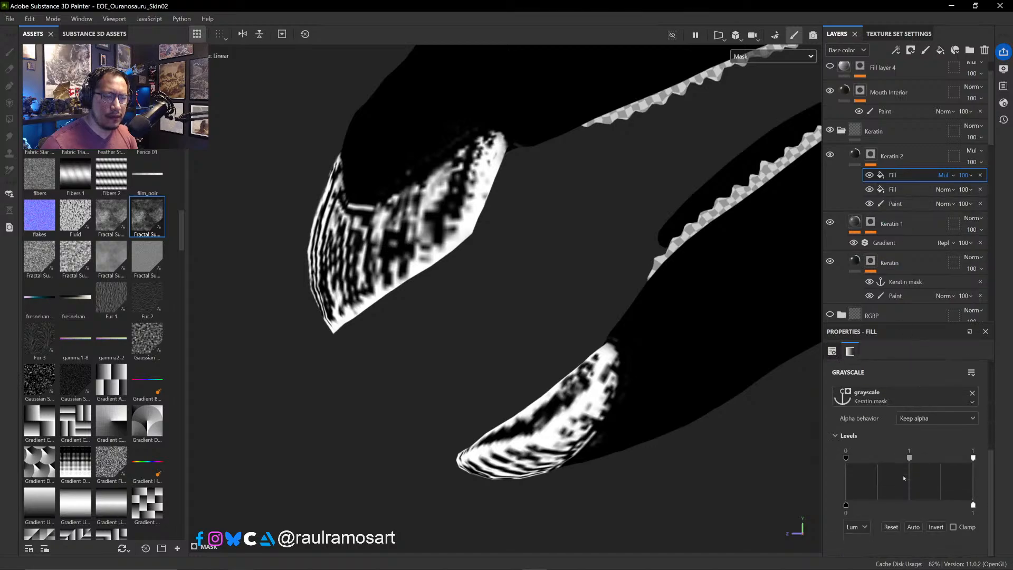
pyautogui.press('m')
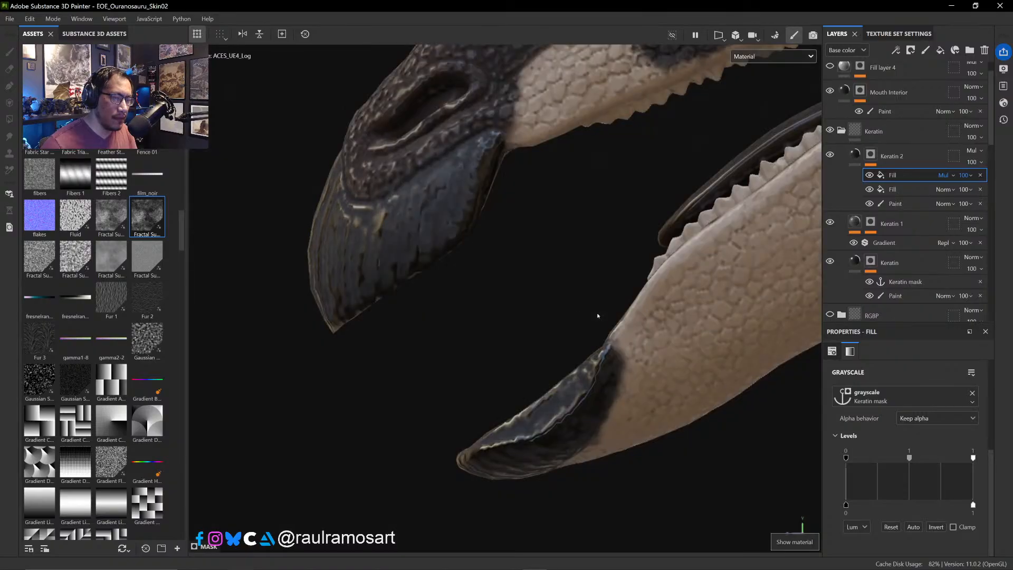
pyautogui.click(747, 56)
pyautogui.click(753, 103)
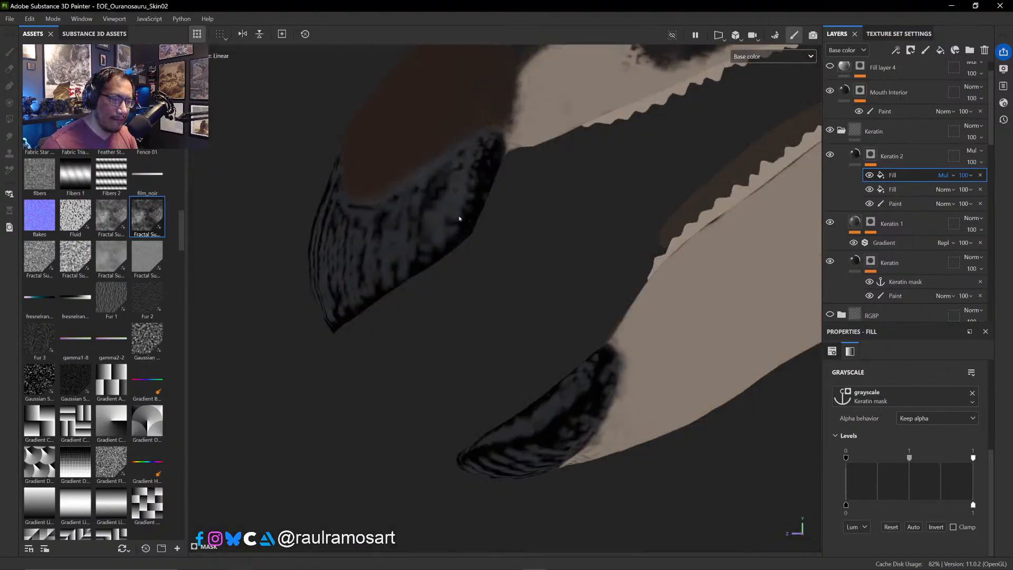
pyautogui.scroll(-5, 594, 235)
pyautogui.scroll(6, 317, 274)
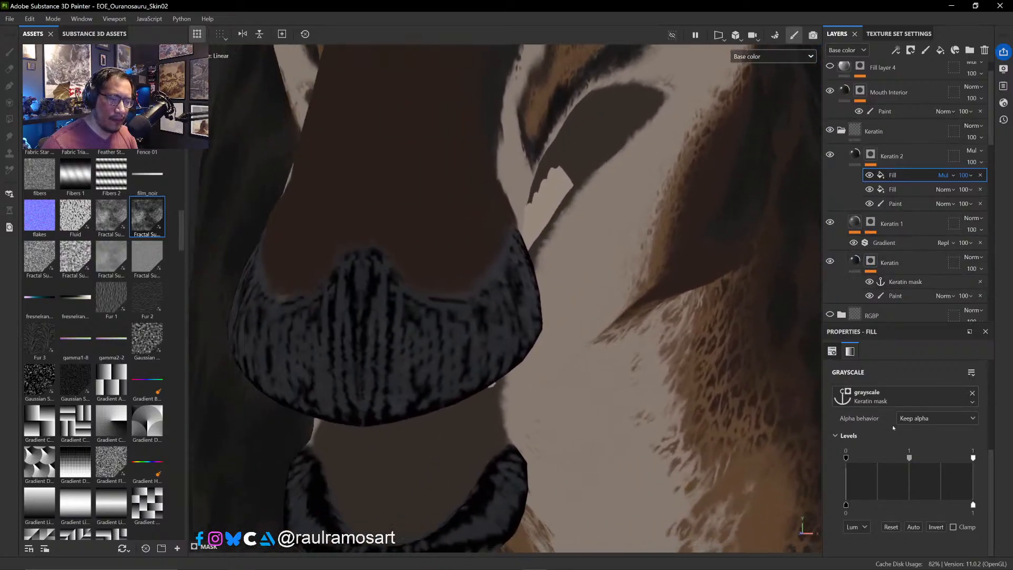
pyautogui.click(935, 527)
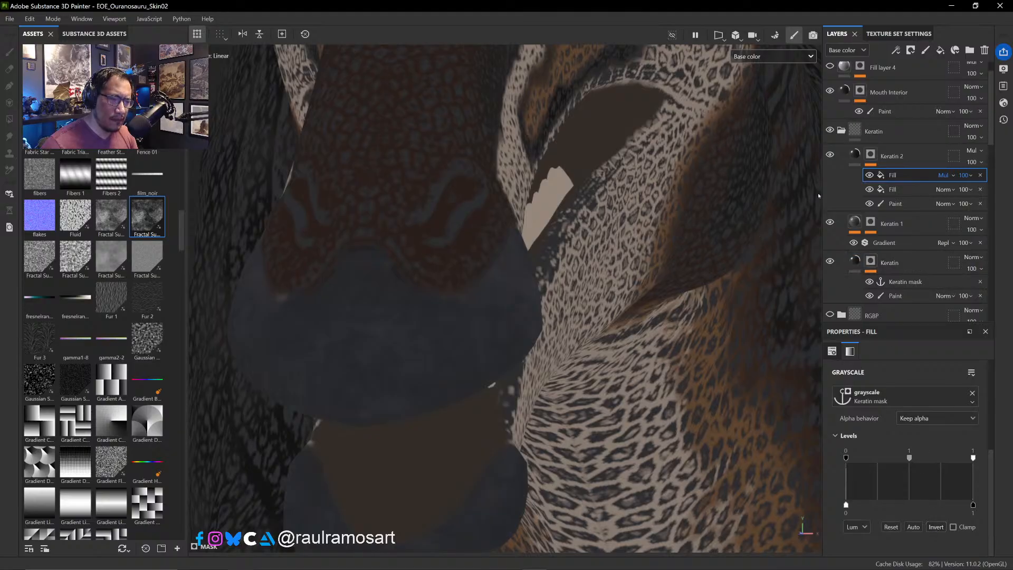
# - Inspect Keratin 2's mask on the beak, comparing it with each of its two fills hidden and shown
pyautogui.keyDown('alt'); pyautogui.click(872, 154); pyautogui.keyUp('alt')
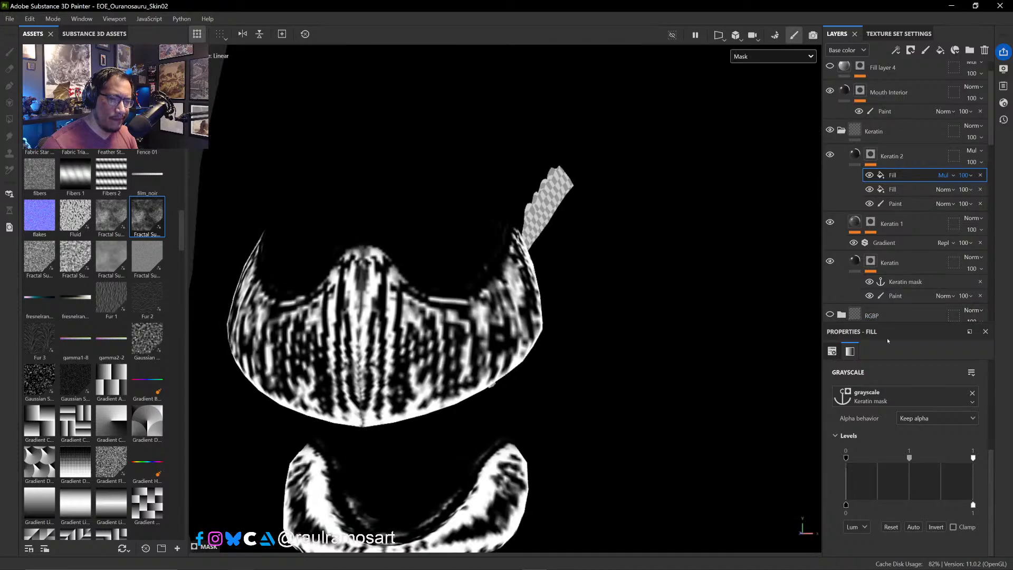
pyautogui.click(870, 175)
pyautogui.click(870, 175)
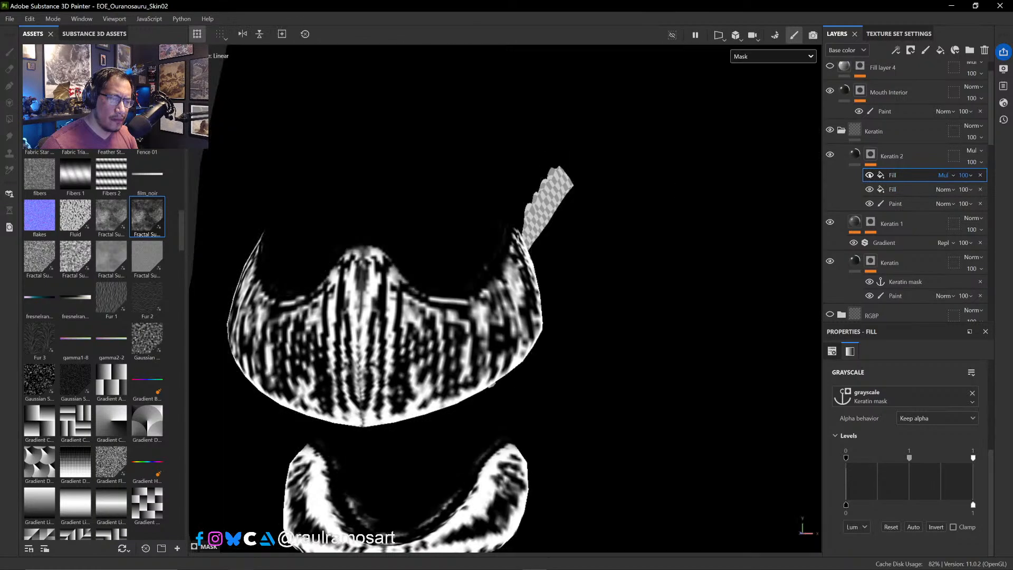
pyautogui.click(897, 189)
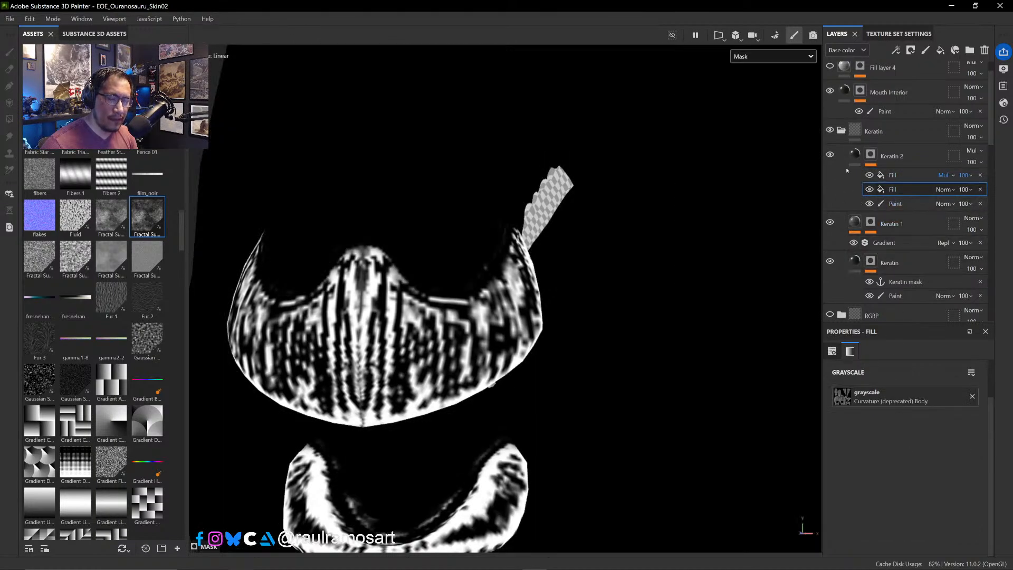
pyautogui.click(870, 190)
pyautogui.click(869, 189)
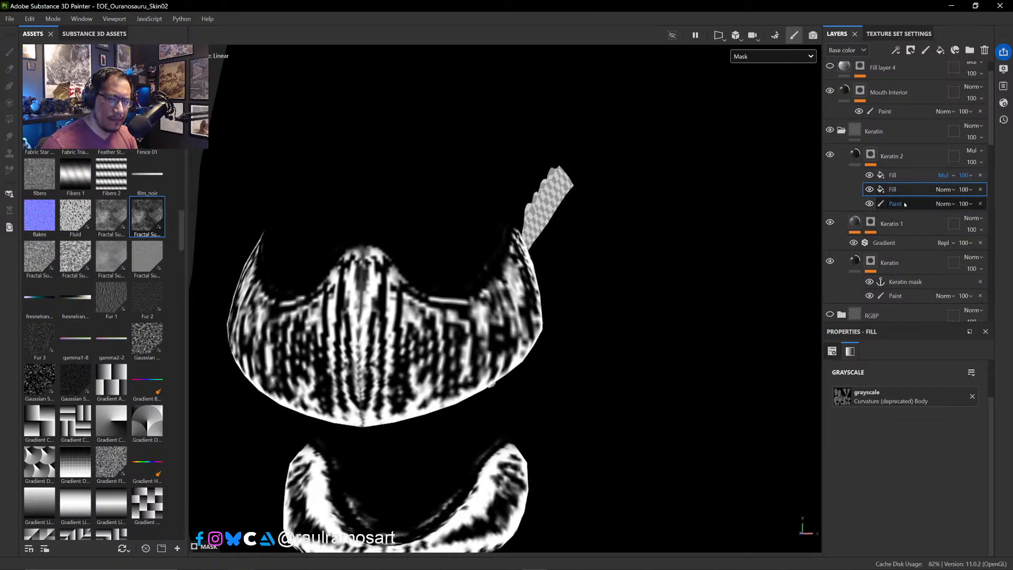
# - Remove the Paint effect from Keratin 2's mask and add an inverted Levels effect above the curvature fill
pyautogui.click(980, 204)
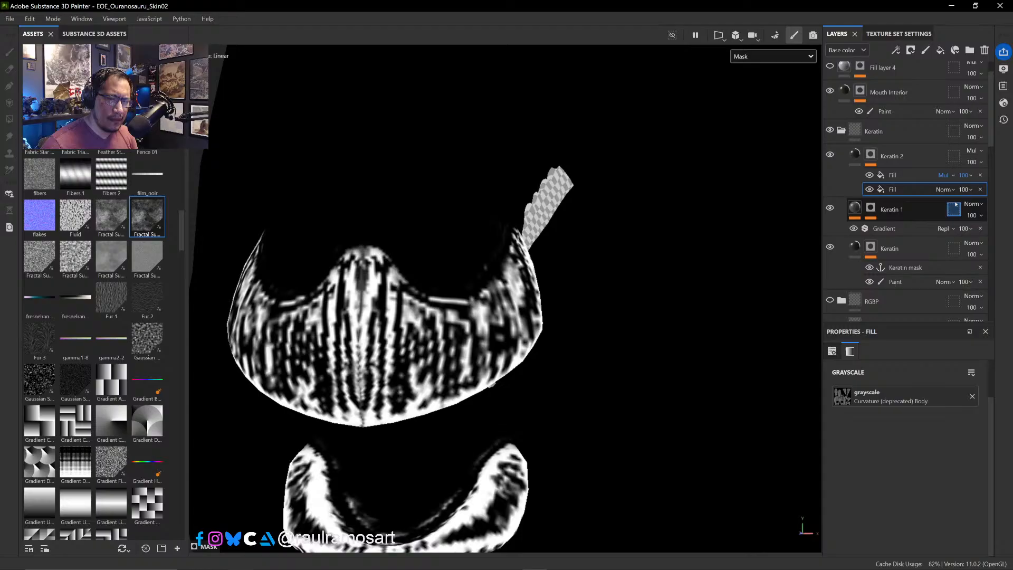
pyautogui.rightClick(904, 194)
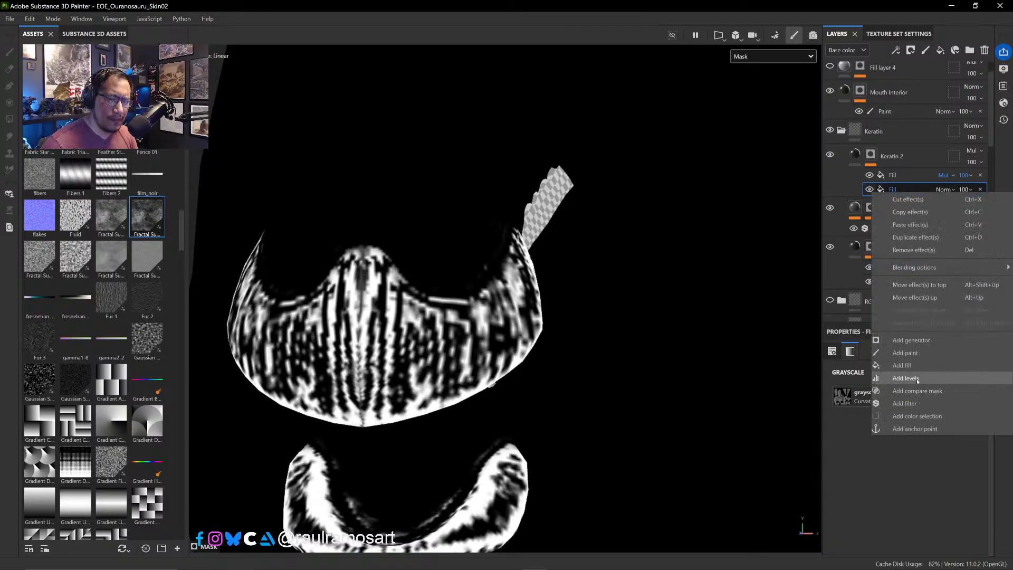
pyautogui.click(905, 378)
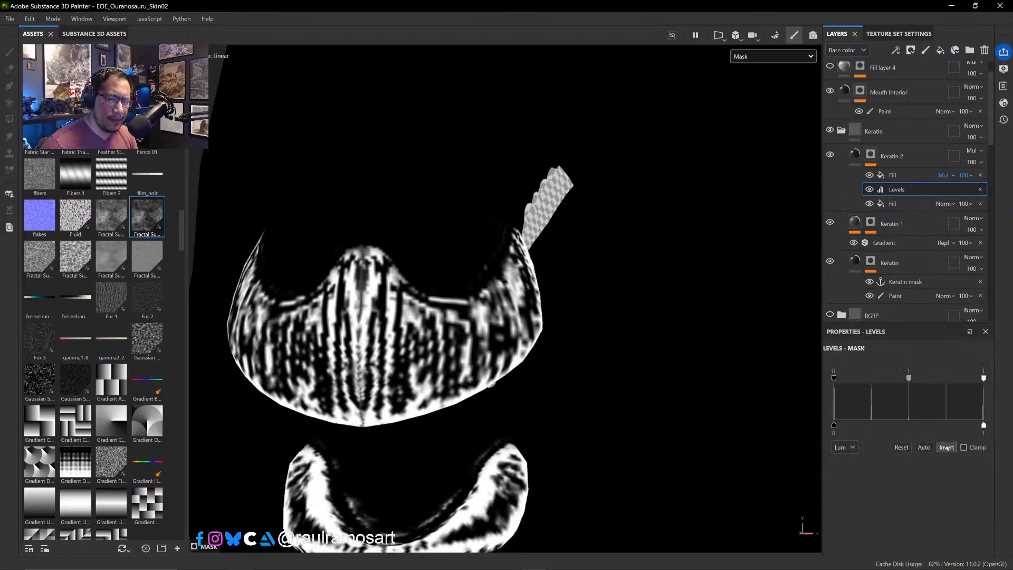
pyautogui.click(946, 447)
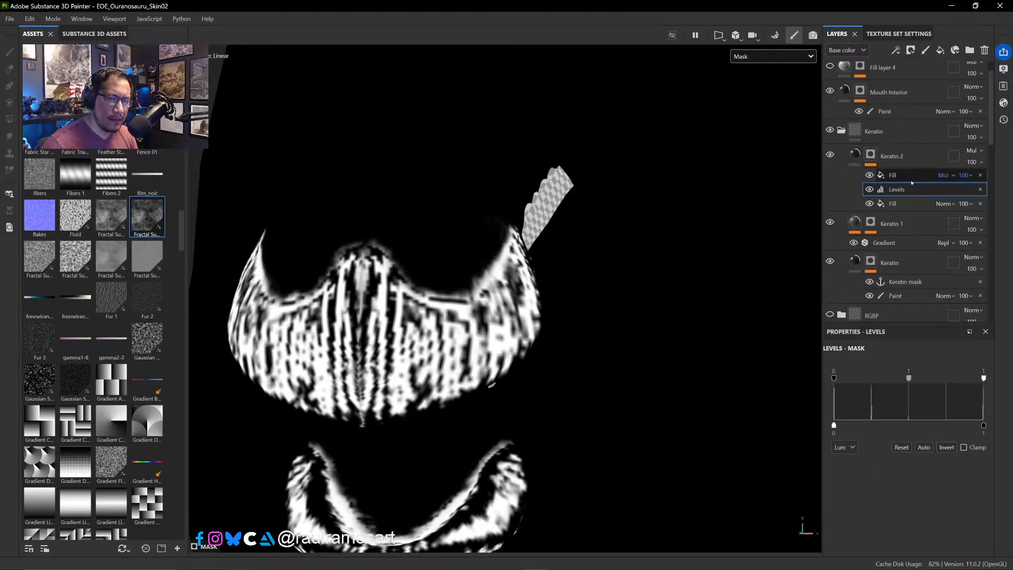
# - Add a Blur filter above the Levels effect in Keratin 2's mask and set its blur intensity to 0.12
pyautogui.rightClick(873, 189)
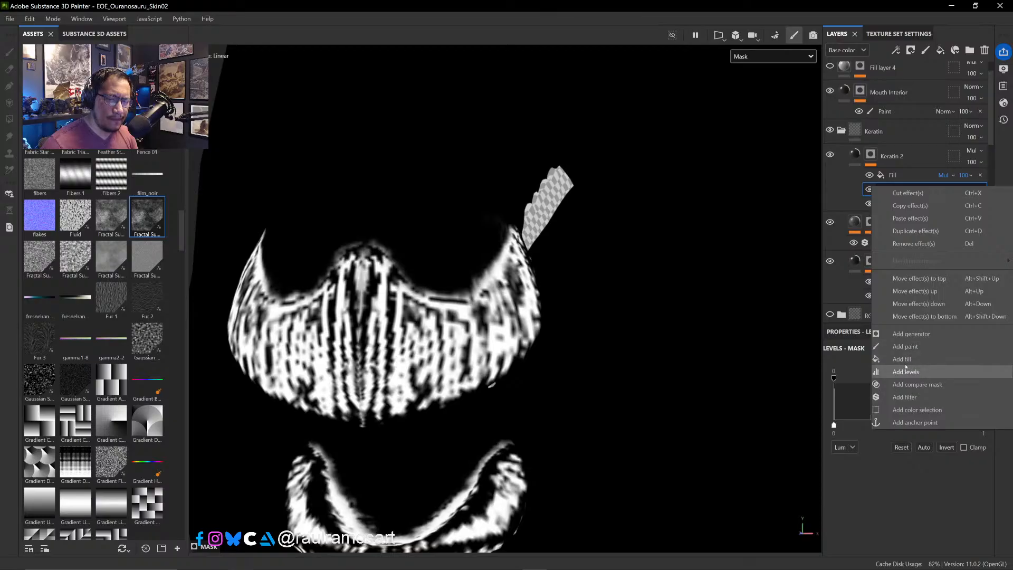
pyautogui.click(907, 397)
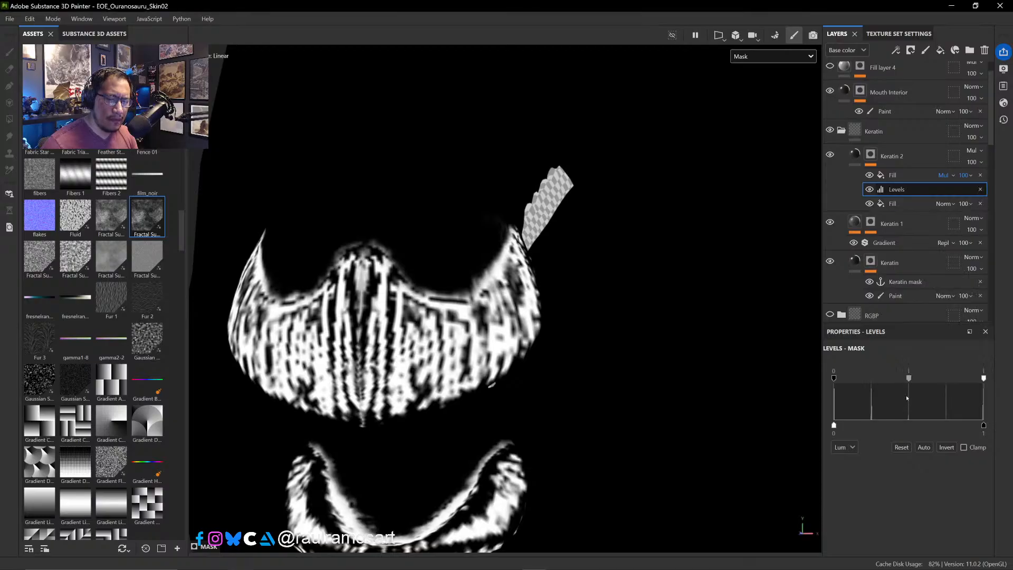
pyautogui.click(910, 381)
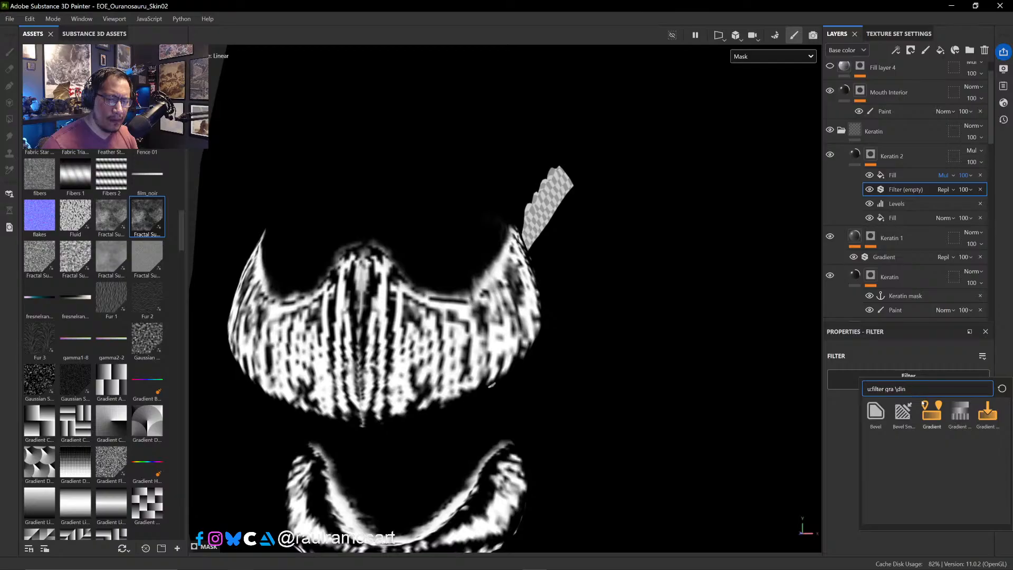
pyautogui.press('BackSpace')
pyautogui.press('BackSpace')
pyautogui.press('BackSpace')
pyautogui.press('BackSpace')
pyautogui.press('BackSpace')
pyautogui.press('BackSpace')
pyautogui.press('BackSpace')
pyautogui.press('BackSpace')
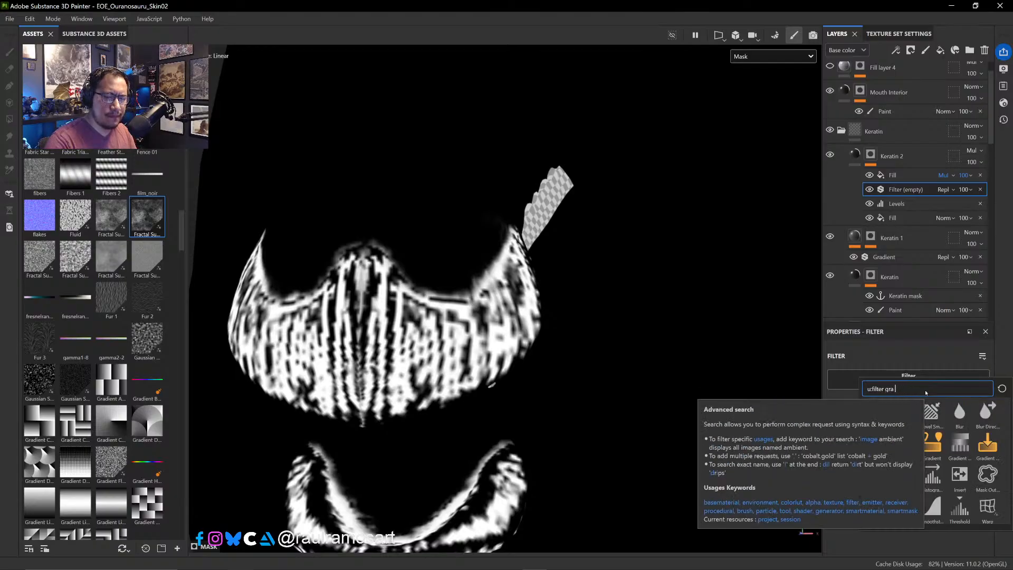
pyautogui.press('BackSpace')
pyautogui.press('BackSpace')
pyautogui.press('BackSpace')
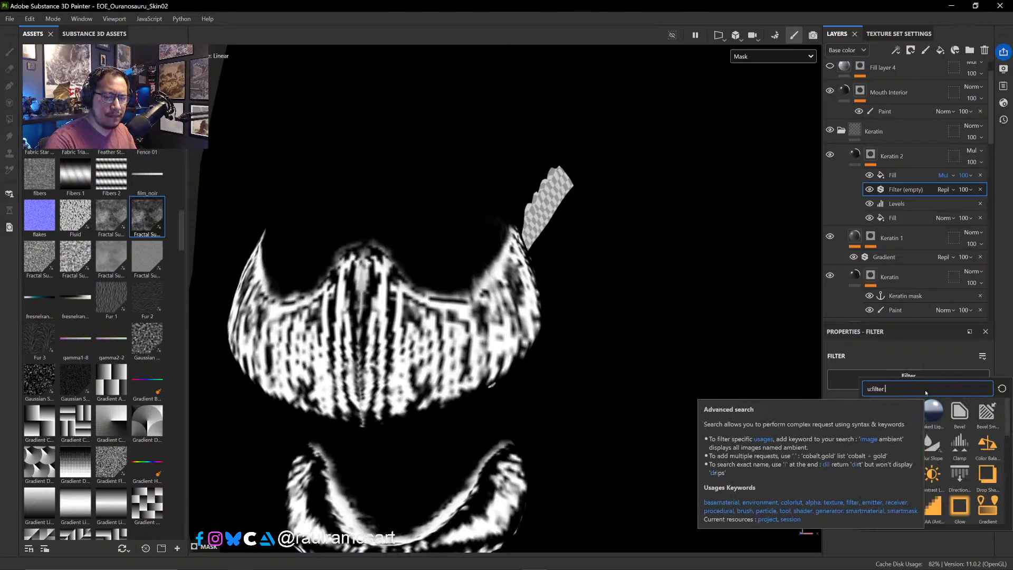
pyautogui.write('r blur')
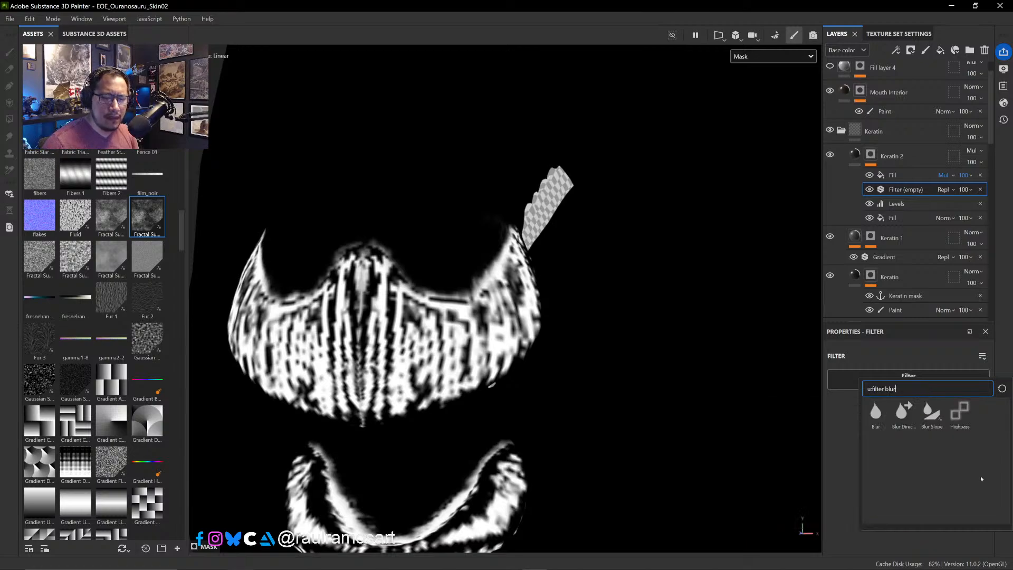
pyautogui.click(877, 420)
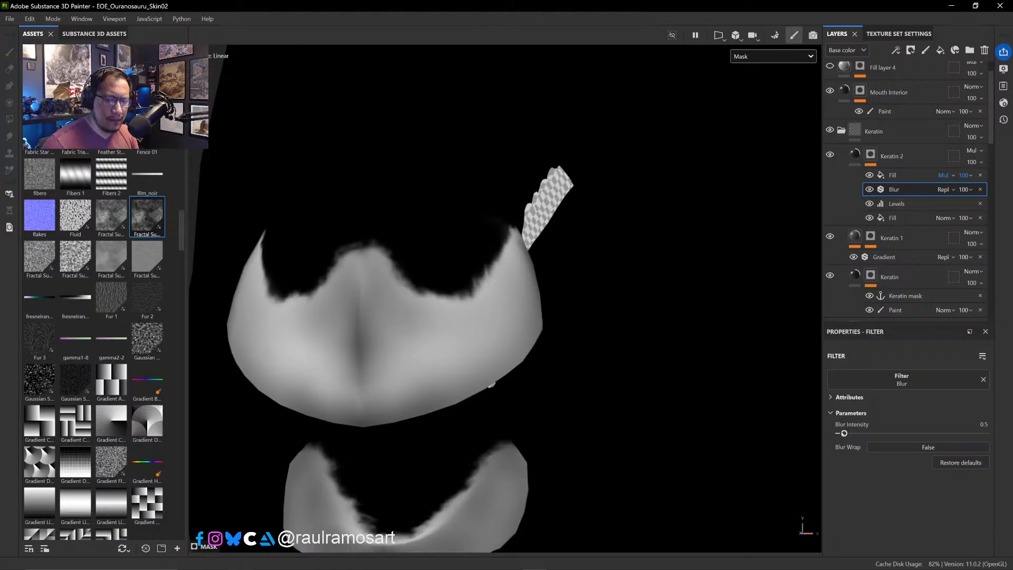
pyautogui.moveTo(844, 433); pyautogui.dragTo(841, 433)
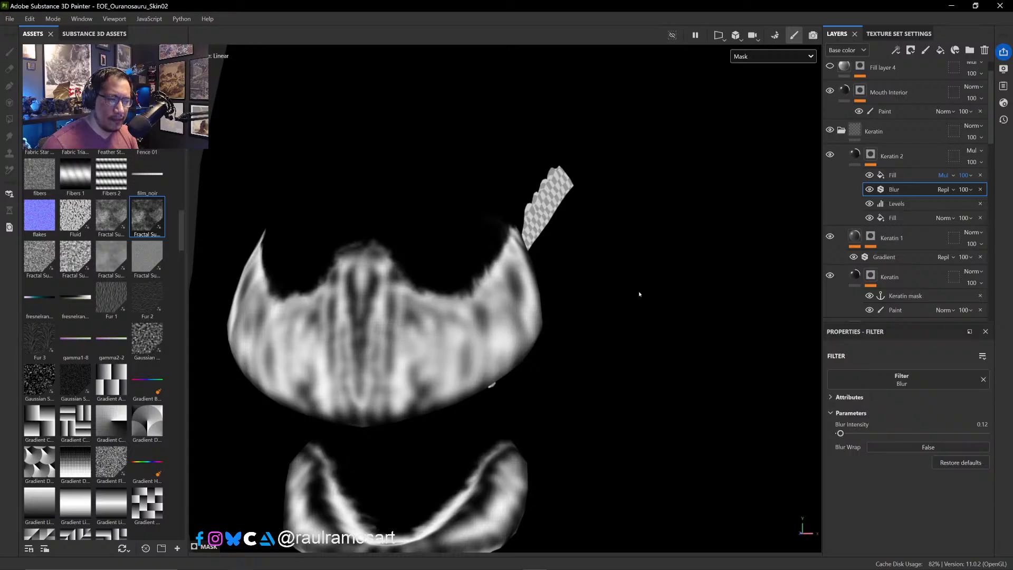
# - Display the Base color channel and lower the Keratin 2 layer's opacity to 51
pyautogui.click(738, 58)
pyautogui.click(744, 81)
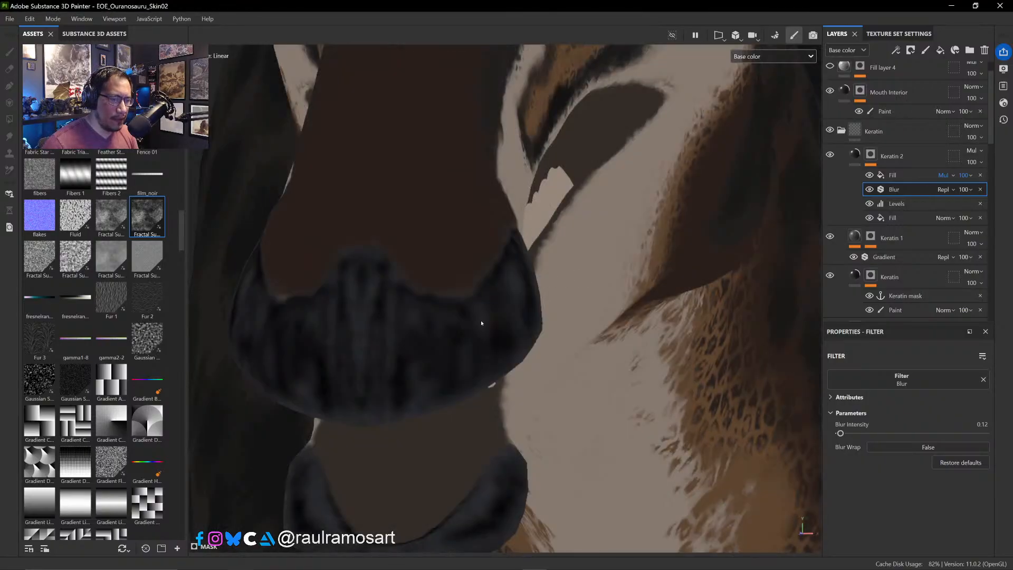
pyautogui.keyDown('alt'); pyautogui.moveTo(383, 324); pyautogui.dragTo(401, 332); pyautogui.keyUp('alt')
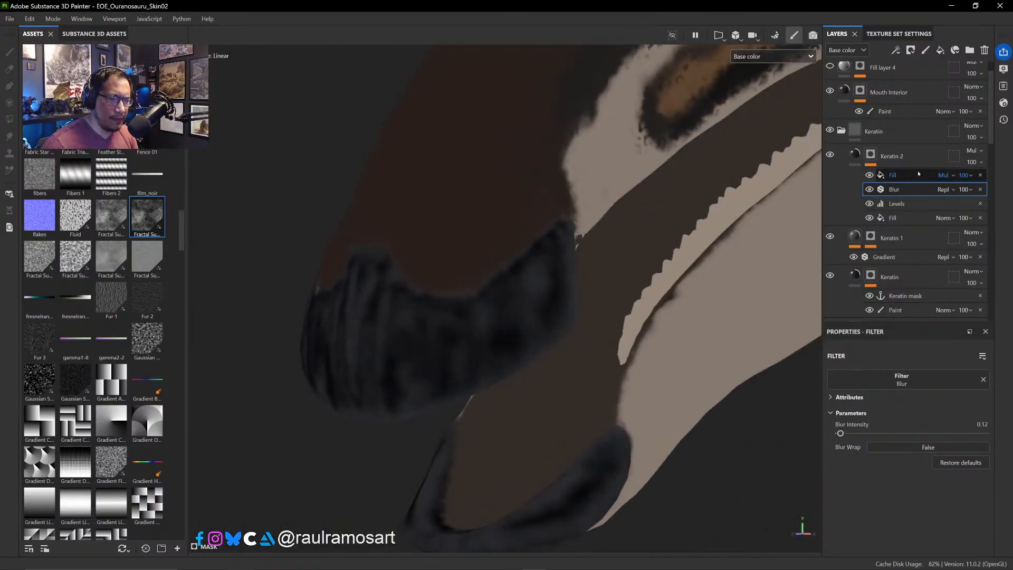
pyautogui.click(982, 163)
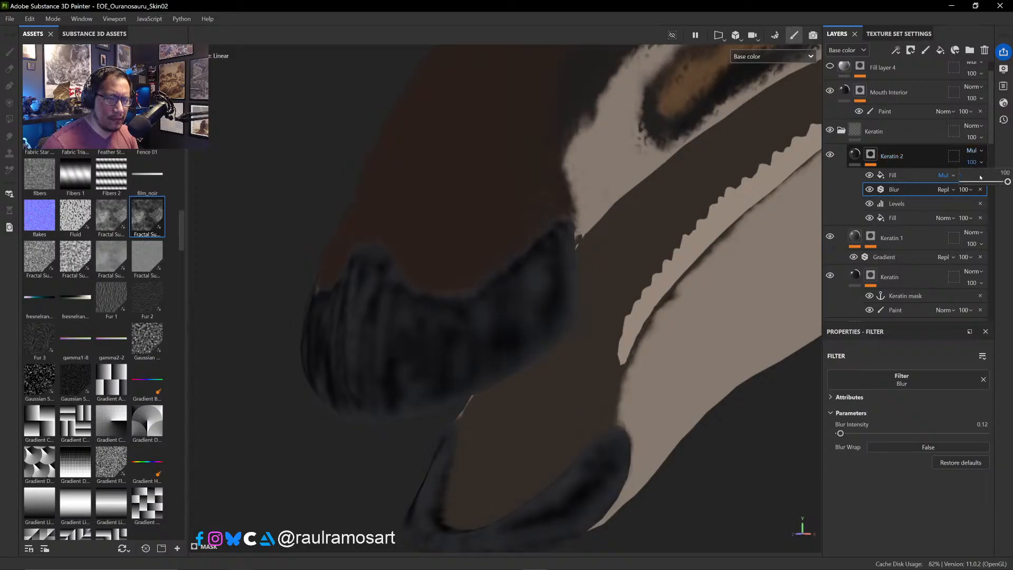
pyautogui.moveTo(1002, 183); pyautogui.dragTo(990, 182)
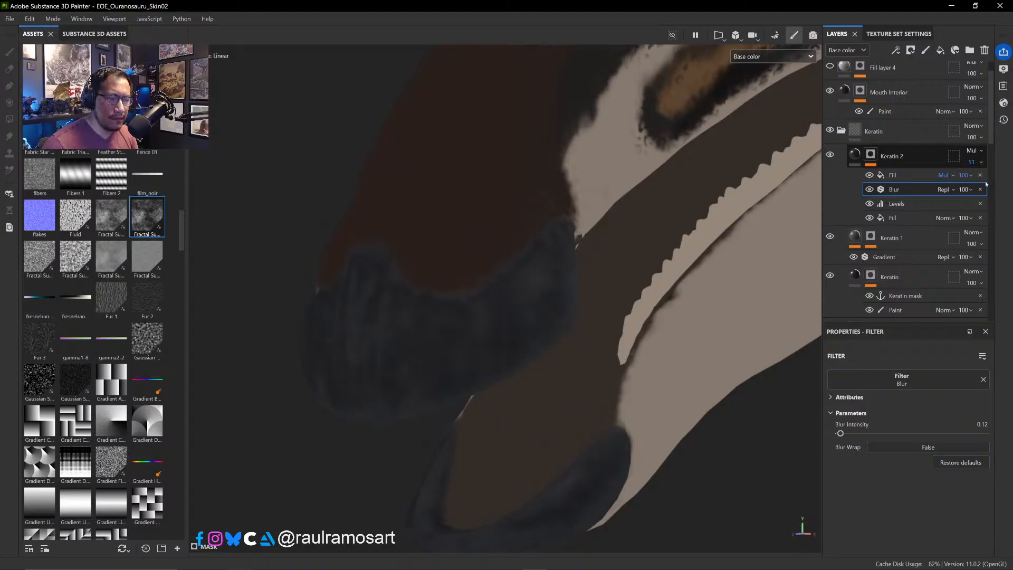
# - Select the Keratin 1 layer and examine the keratin on the beak and the thumb spike in the Material view
pyautogui.click(855, 154)
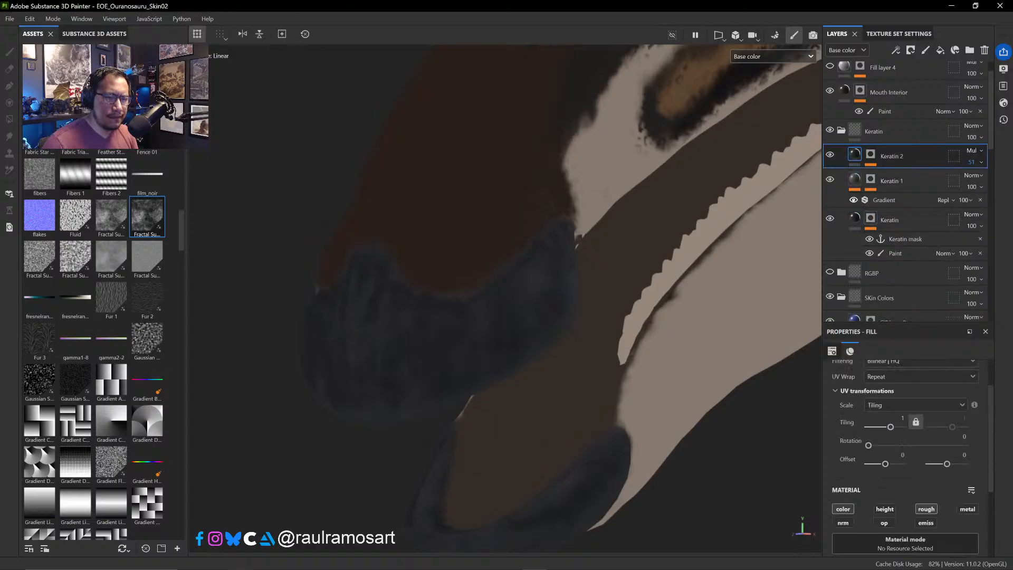
pyautogui.click(843, 204)
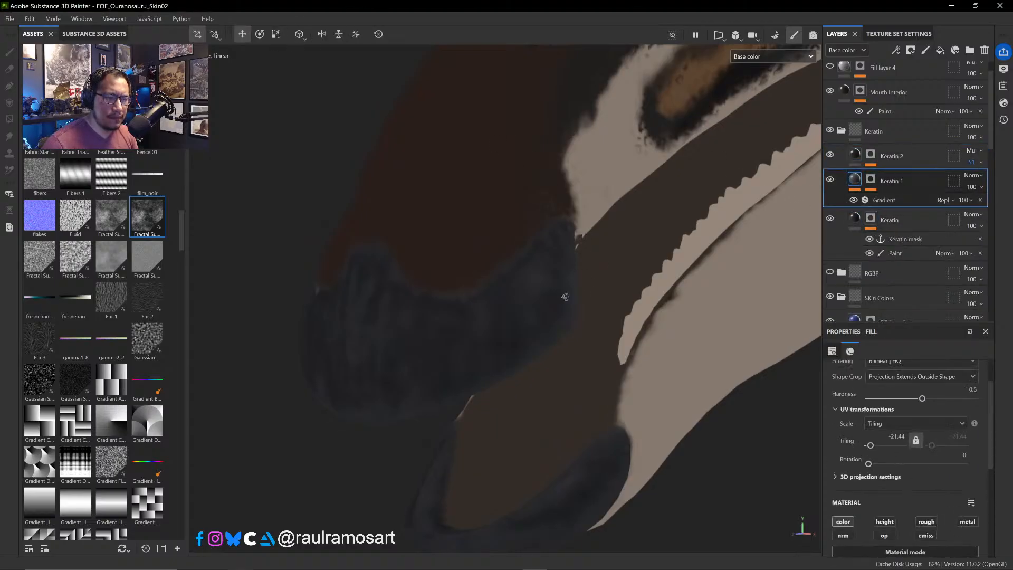
pyautogui.keyDown('alt'); pyautogui.keyDown('shift'); pyautogui.moveTo(563, 296); pyautogui.dragTo(465, 293); pyautogui.keyUp('shift'); pyautogui.keyUp('alt')
pyautogui.keyDown('alt'); pyautogui.moveTo(499, 316); pyautogui.dragTo(550, 322, button='middle'); pyautogui.keyUp('alt')
pyautogui.scroll(-5, 542, 328)
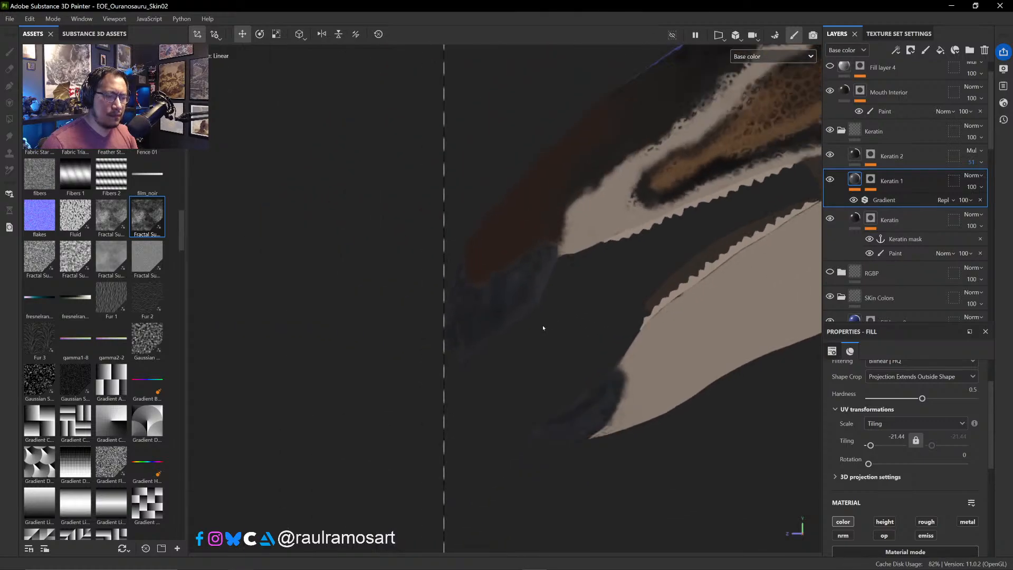
pyautogui.press('m')
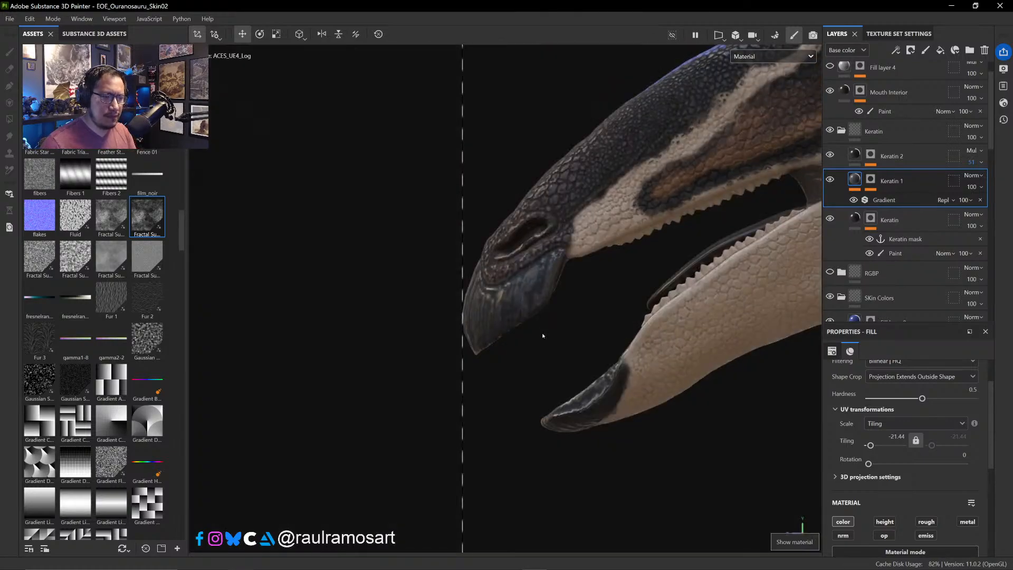
pyautogui.keyDown('alt'); pyautogui.moveTo(543, 335); pyautogui.dragTo(559, 297); pyautogui.keyUp('alt')
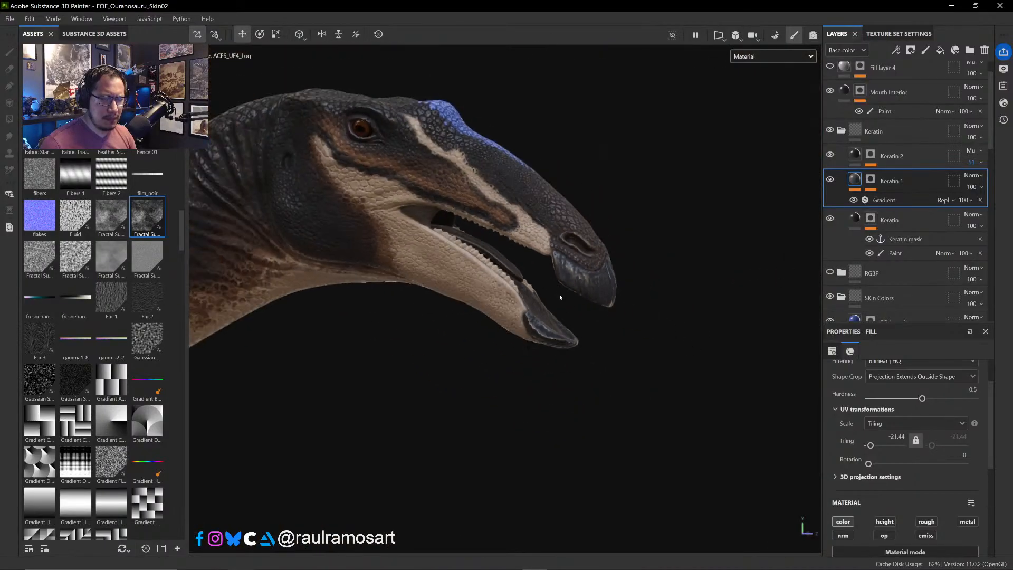
pyautogui.keyDown('alt'); pyautogui.moveTo(544, 384); pyautogui.dragTo(489, 405); pyautogui.keyUp('alt')
pyautogui.keyDown('alt'); pyautogui.moveTo(490, 406); pyautogui.dragTo(538, 371, button='middle'); pyautogui.keyUp('alt')
pyautogui.keyDown('alt'); pyautogui.moveTo(679, 362); pyautogui.dragTo(525, 338); pyautogui.keyUp('alt')
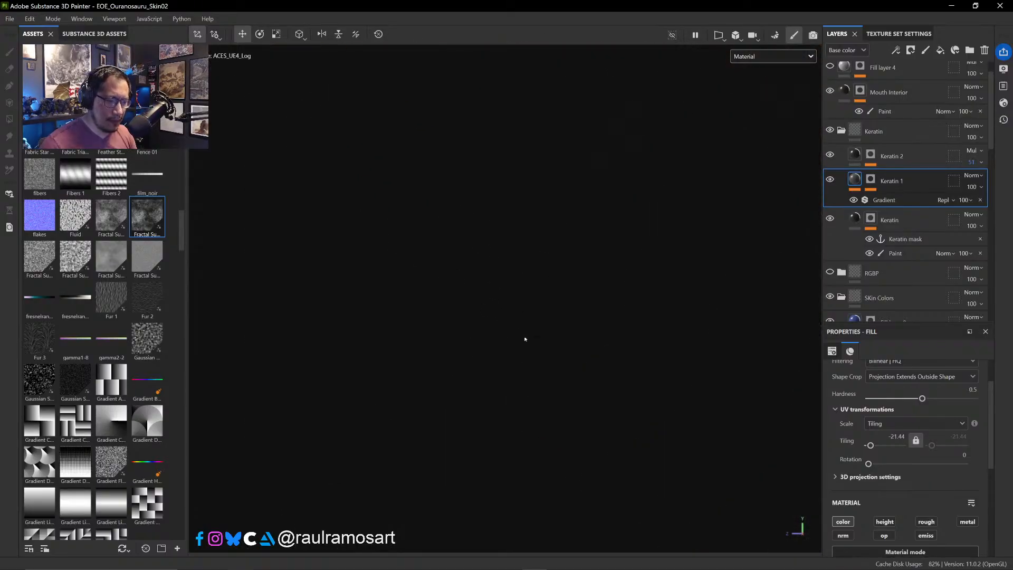
pyautogui.keyDown('alt'); pyautogui.moveTo(512, 276); pyautogui.dragTo(526, 357); pyautogui.keyUp('alt')
pyautogui.keyDown('alt'); pyautogui.moveTo(304, 209); pyautogui.dragTo(518, 208); pyautogui.keyUp('alt')
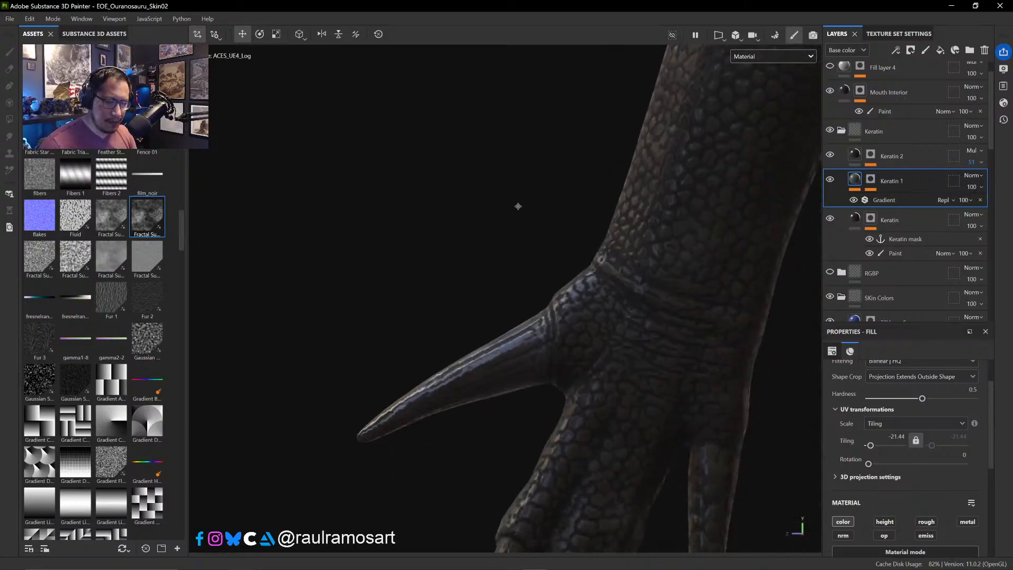
pyautogui.keyDown('alt'); pyautogui.moveTo(450, 367); pyautogui.dragTo(588, 208); pyautogui.keyUp('alt')
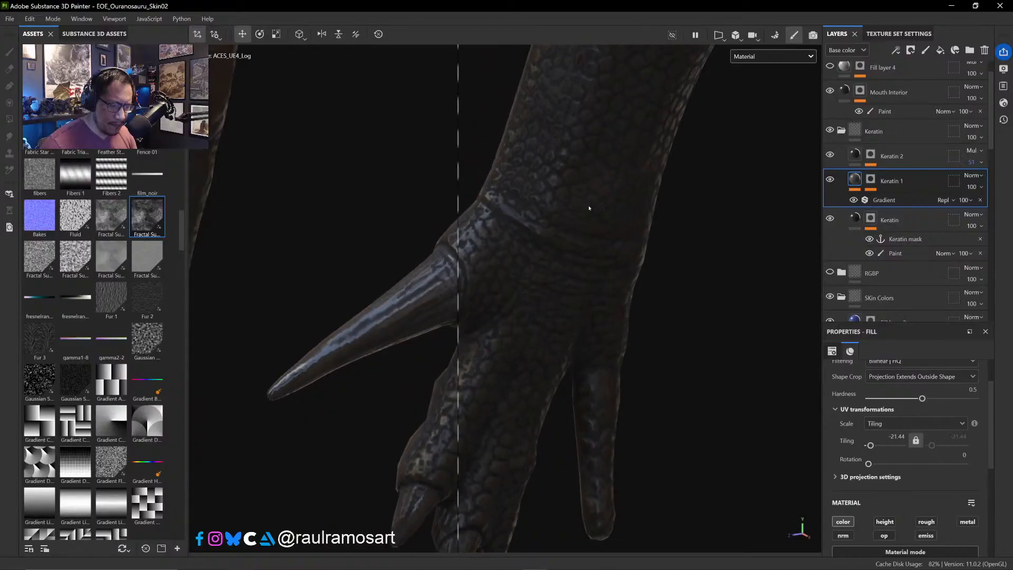
# - Examine the keratin color on the hand and foot claws in the Base color view
pyautogui.click(766, 59)
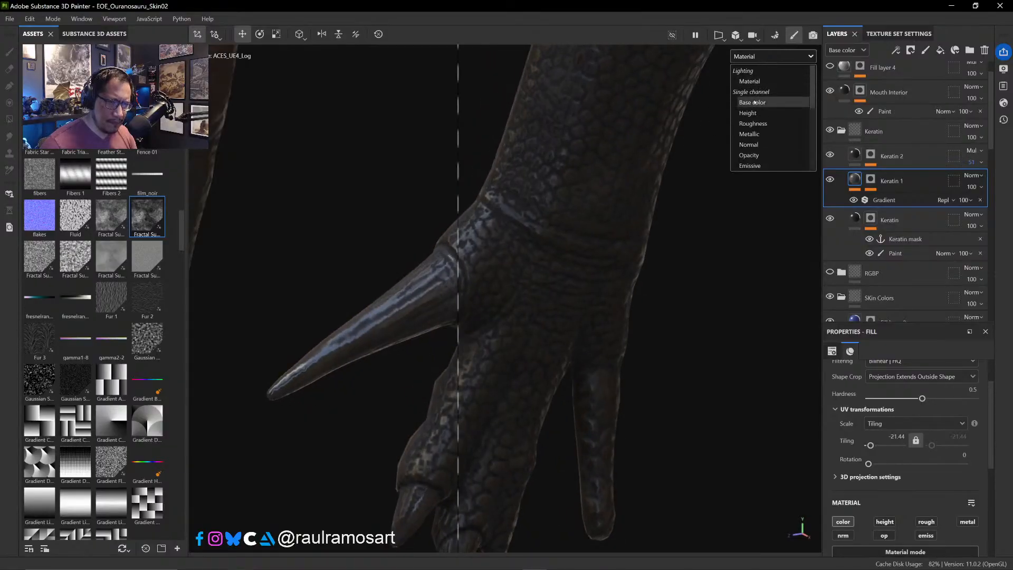
pyautogui.click(755, 102)
pyautogui.keyDown('alt'); pyautogui.moveTo(502, 252); pyautogui.dragTo(410, 302); pyautogui.keyUp('alt')
pyautogui.scroll(-3, 512, 271)
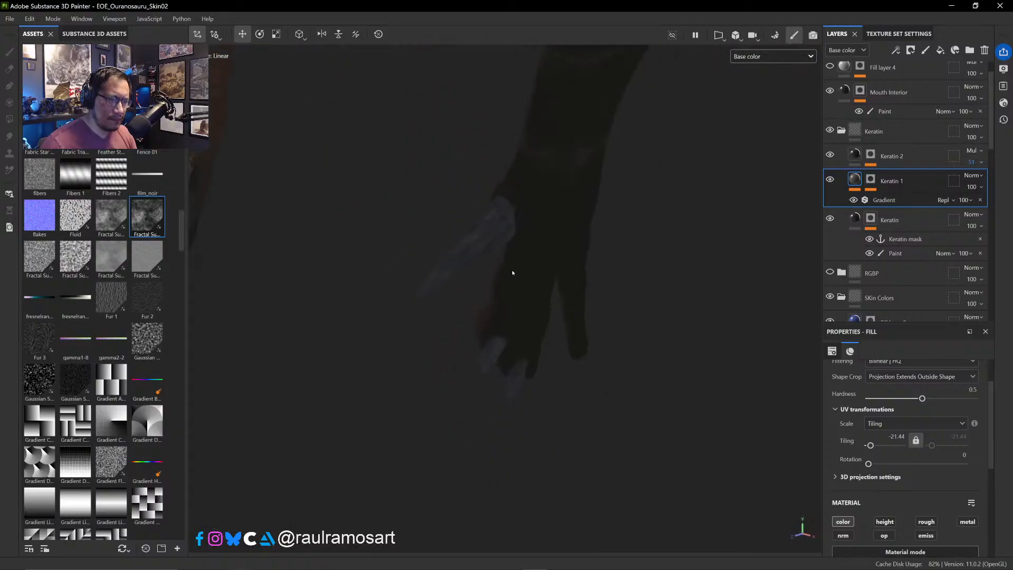
pyautogui.scroll(-3, 516, 270)
pyautogui.keyDown('alt'); pyautogui.moveTo(600, 301); pyautogui.dragTo(599, 332); pyautogui.keyUp('alt')
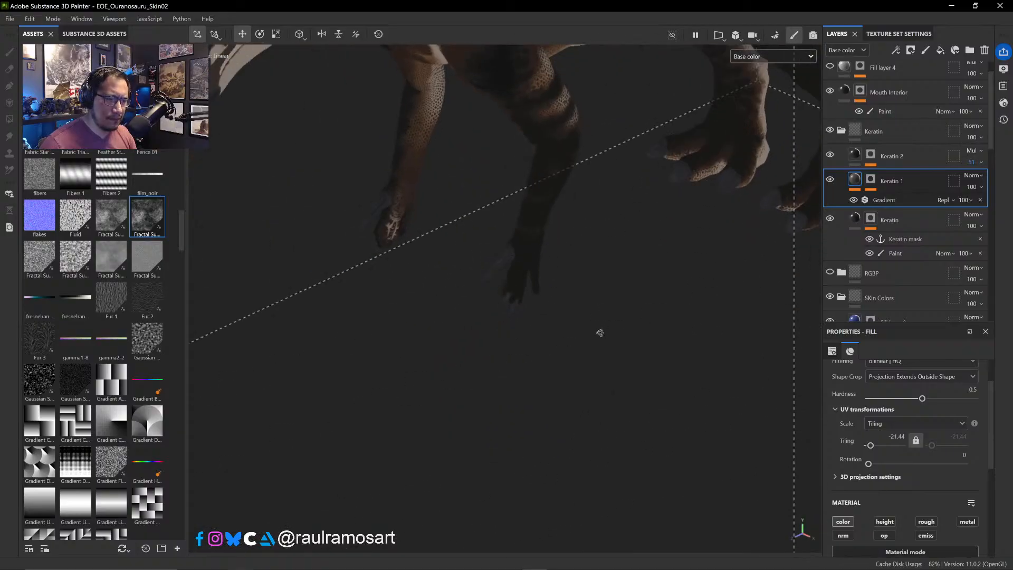
pyautogui.keyDown('alt'); pyautogui.moveTo(507, 331); pyautogui.dragTo(253, 438, button='middle'); pyautogui.keyUp('alt')
pyautogui.scroll(3, 391, 323)
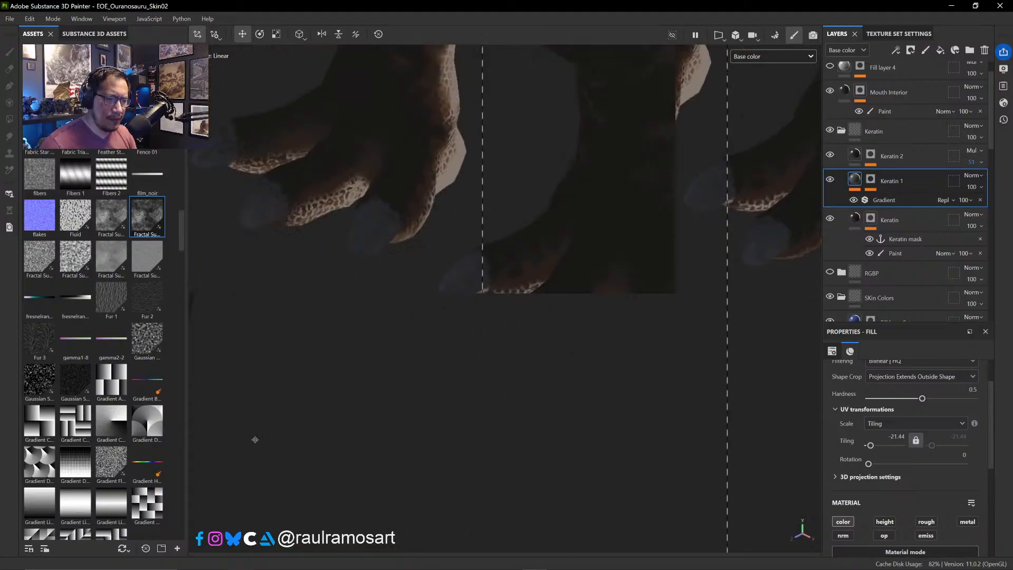
pyautogui.keyDown('alt'); pyautogui.moveTo(760, 227); pyautogui.dragTo(387, 366, button='middle'); pyautogui.keyUp('alt')
pyautogui.scroll(4, 387, 366)
pyautogui.keyDown('alt'); pyautogui.moveTo(375, 425); pyautogui.dragTo(390, 367); pyautogui.keyUp('alt')
pyautogui.scroll(-4, 390, 368)
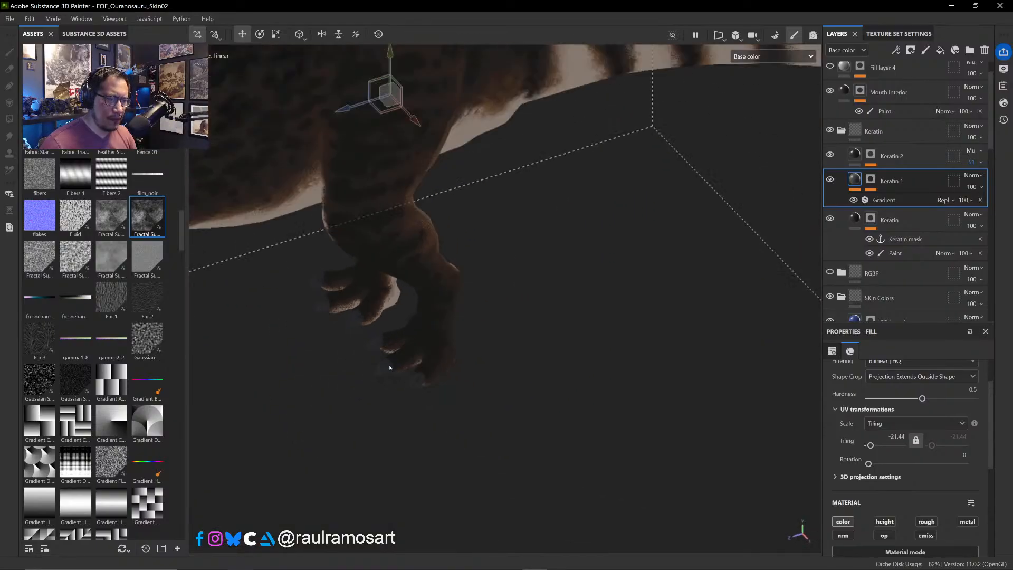
pyautogui.keyDown('alt'); pyautogui.moveTo(460, 395); pyautogui.dragTo(744, 429, button='middle'); pyautogui.keyUp('alt')
pyautogui.keyDown('alt'); pyautogui.moveTo(743, 429); pyautogui.dragTo(579, 366); pyautogui.keyUp('alt')
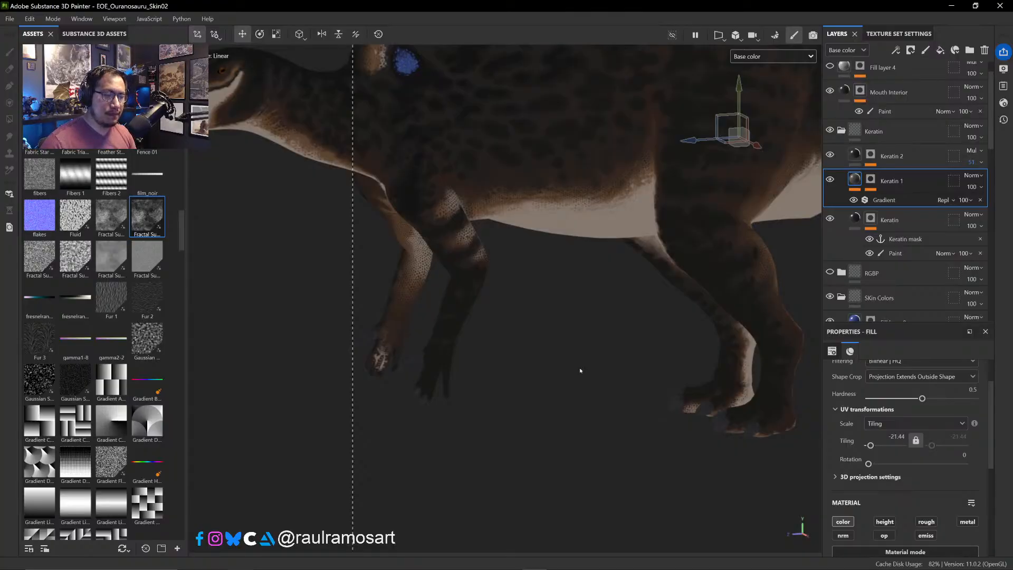
# - Save the project with the finished keratin layers
pyautogui.scroll(-3, 610, 294)
pyautogui.hotkey('ctrl', 's')
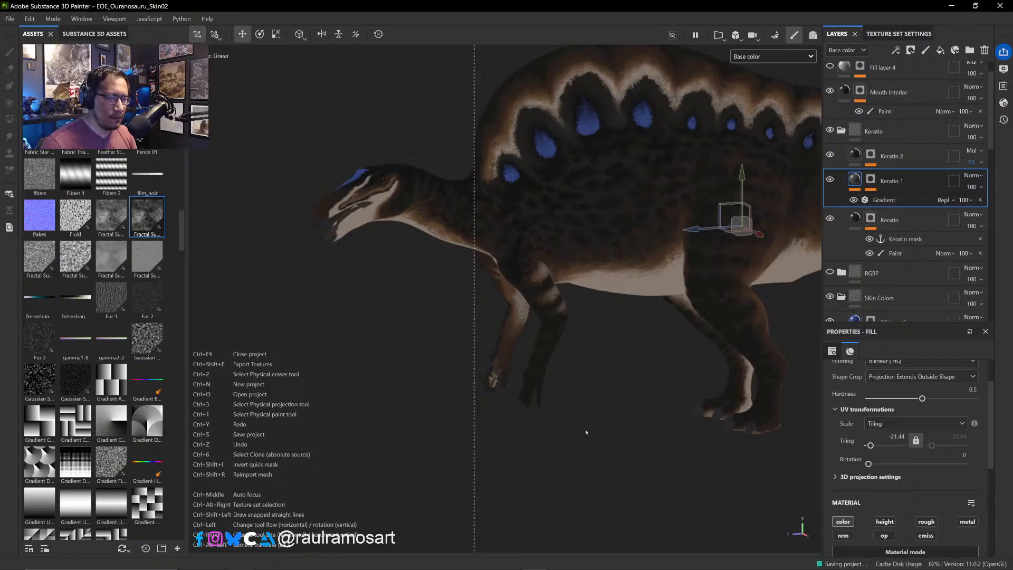
pyautogui.scroll(-3, 325, 308)
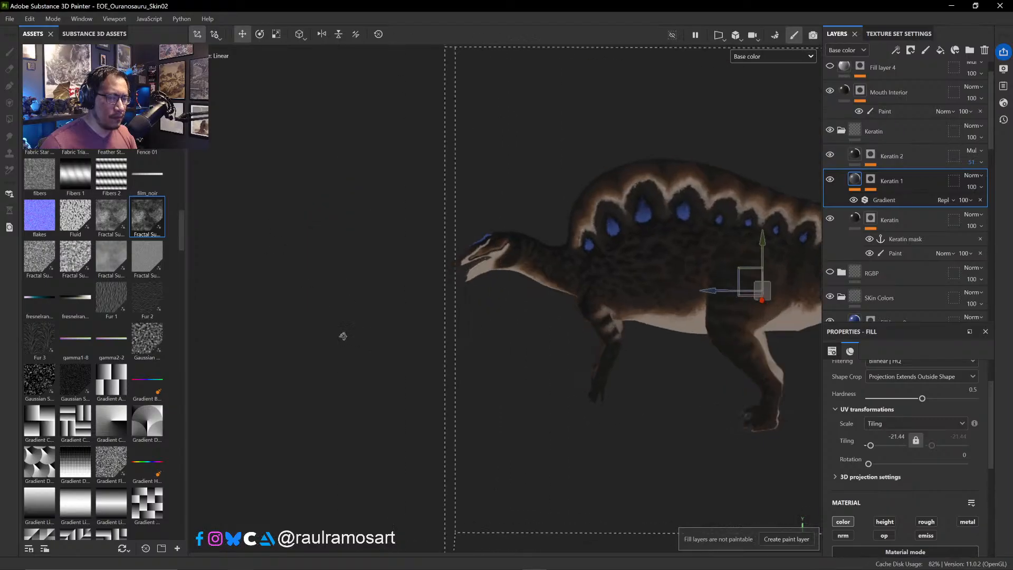
pyautogui.scroll(2, 378, 353)
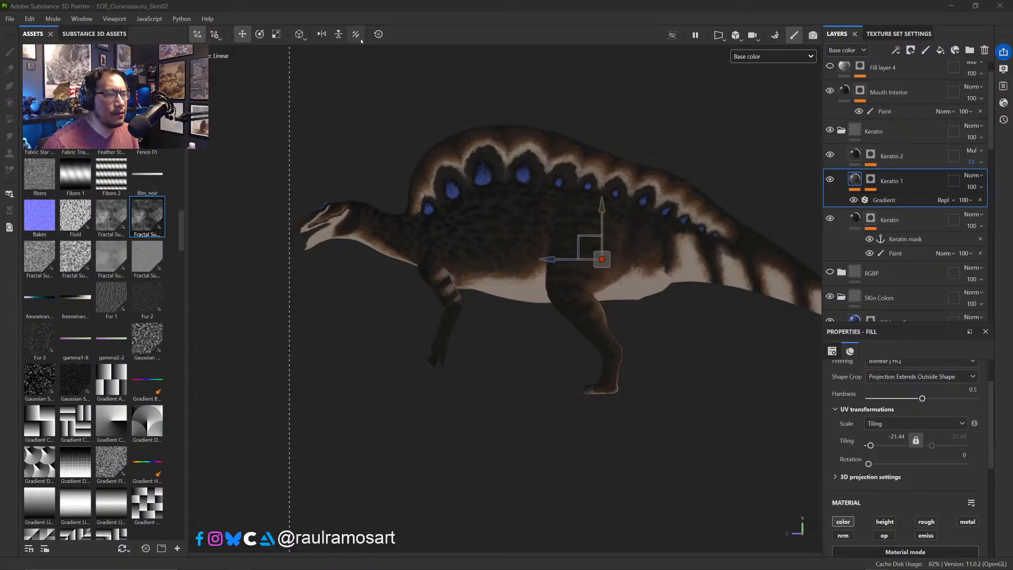
pyautogui.click(10, 18)
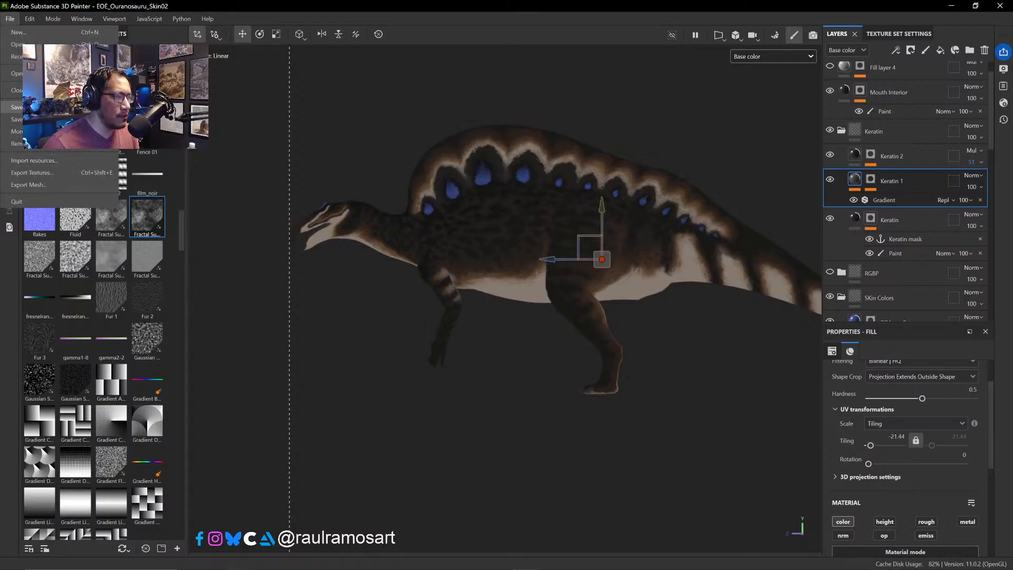
pyautogui.click(16, 107)
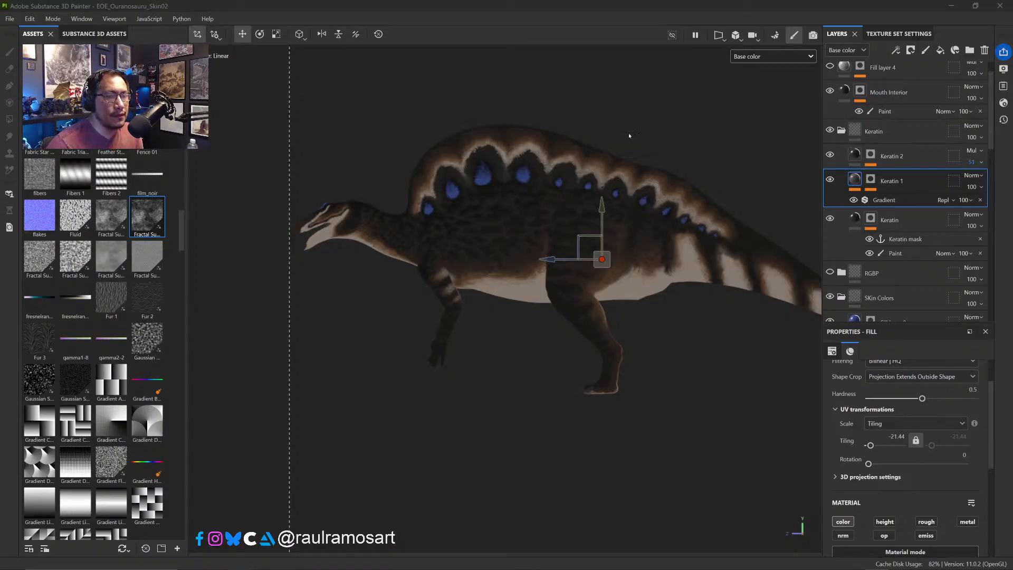
# - Examine the skin colors on the head, neck and front leg in the Base color view
pyautogui.click(629, 135)
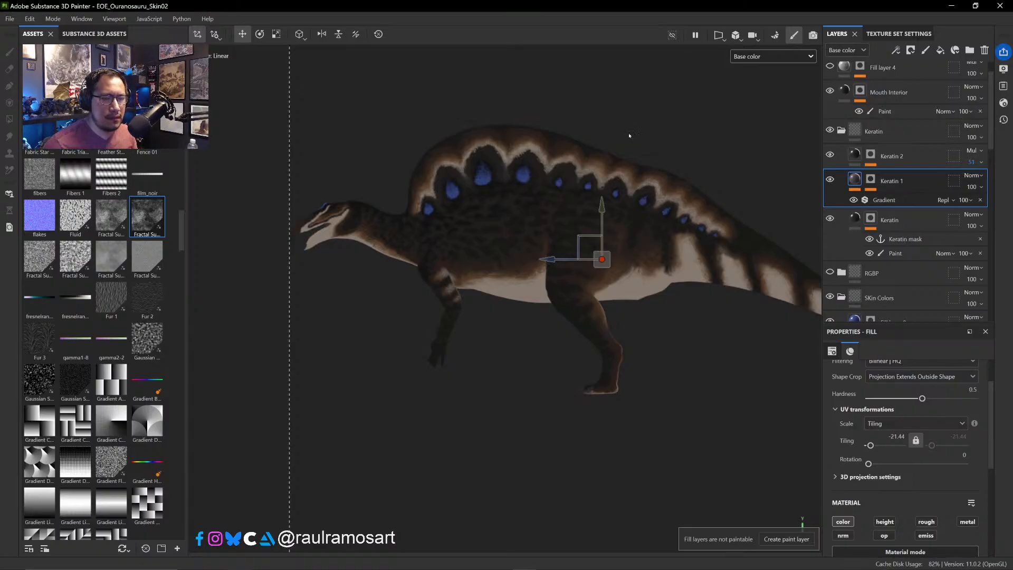
pyautogui.keyDown('alt'); pyautogui.moveTo(598, 137); pyautogui.dragTo(582, 240); pyautogui.keyUp('alt')
pyautogui.keyDown('alt'); pyautogui.moveTo(581, 239); pyautogui.dragTo(459, 432, button='right'); pyautogui.keyUp('alt')
pyautogui.keyDown('ctrl'); pyautogui.keyDown('alt'); pyautogui.moveTo(445, 429); pyautogui.dragTo(619, 391); pyautogui.keyUp('alt'); pyautogui.keyUp('ctrl')
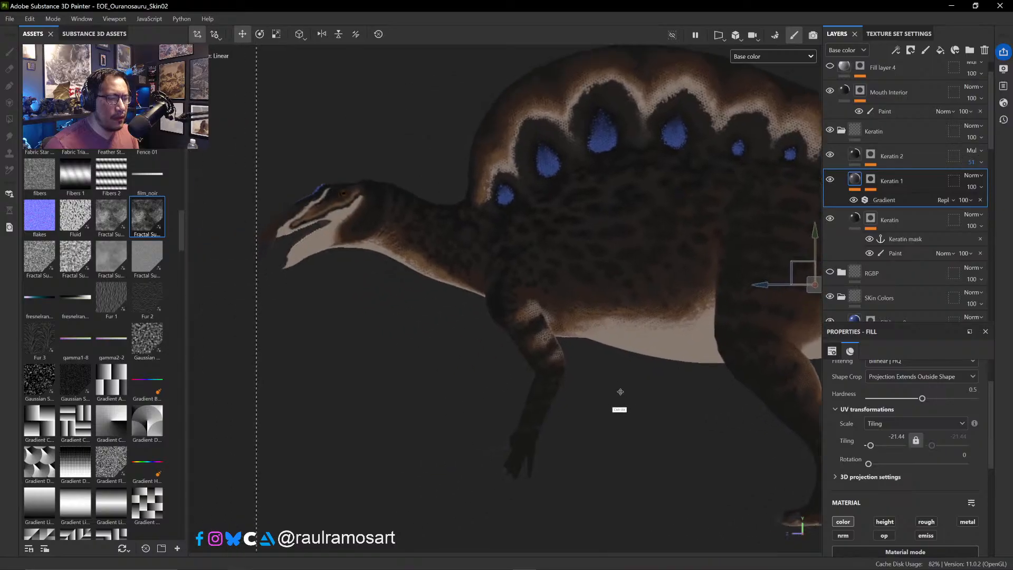
pyautogui.keyDown('alt'); pyautogui.moveTo(619, 391); pyautogui.dragTo(454, 357, button='right'); pyautogui.keyUp('alt')
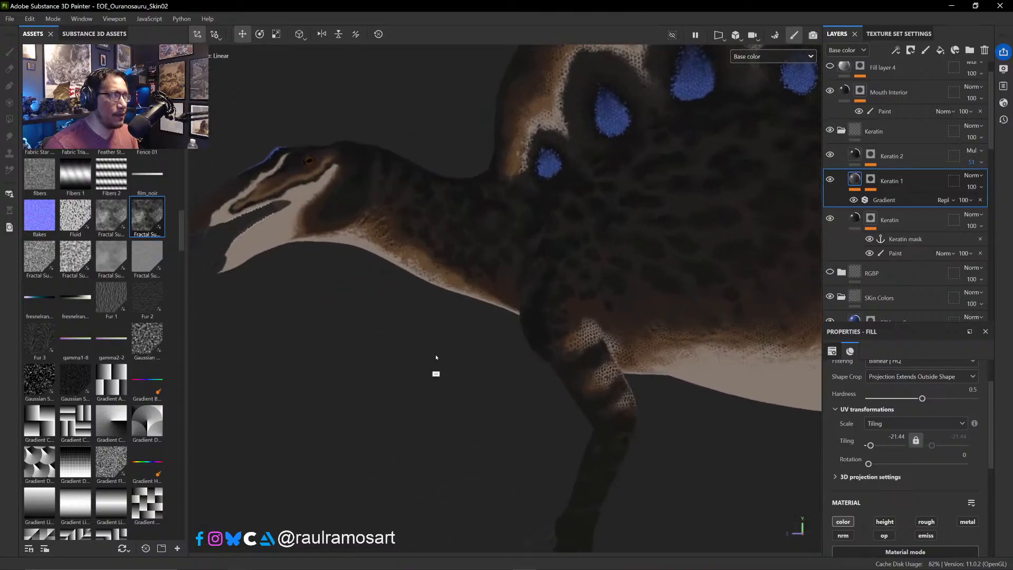
pyautogui.keyDown('ctrl'); pyautogui.keyDown('alt'); pyautogui.moveTo(438, 354); pyautogui.dragTo(449, 332); pyautogui.keyUp('alt'); pyautogui.keyUp('ctrl')
pyautogui.keyDown('alt'); pyautogui.moveTo(449, 332); pyautogui.dragTo(434, 384, button='right'); pyautogui.keyUp('alt')
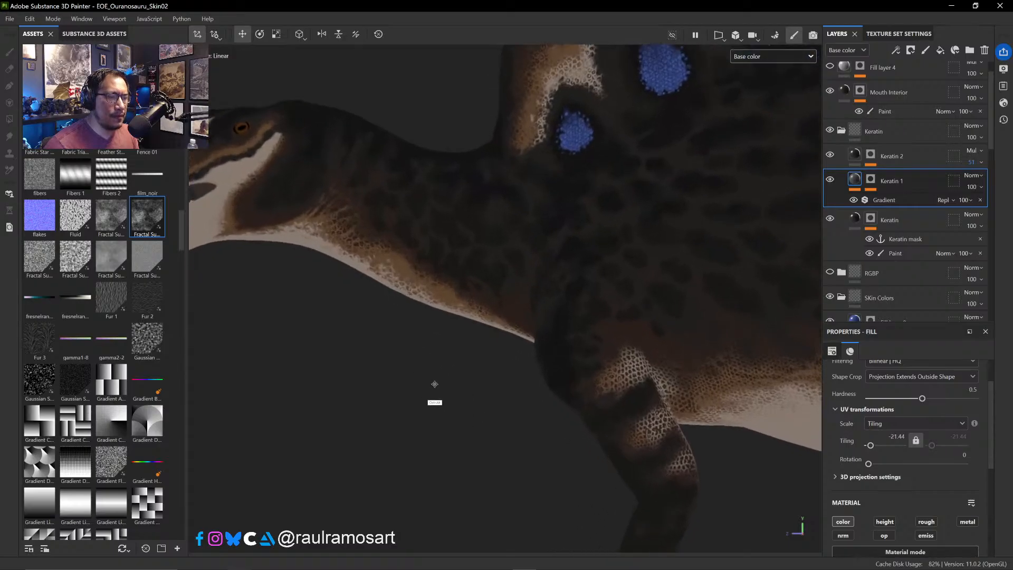
pyautogui.keyDown('ctrl'); pyautogui.keyDown('alt'); pyautogui.moveTo(435, 385); pyautogui.dragTo(478, 353); pyautogui.keyUp('alt'); pyautogui.keyUp('ctrl')
pyautogui.keyDown('alt'); pyautogui.moveTo(496, 260); pyautogui.dragTo(509, 333, button='right'); pyautogui.keyUp('alt')
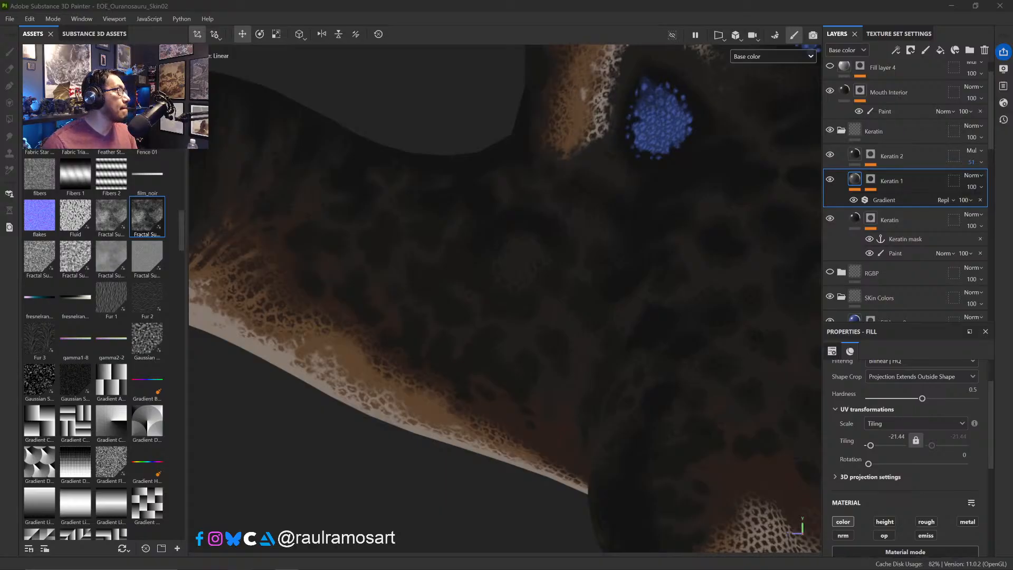
pyautogui.hotkey('alt', 'Tab')
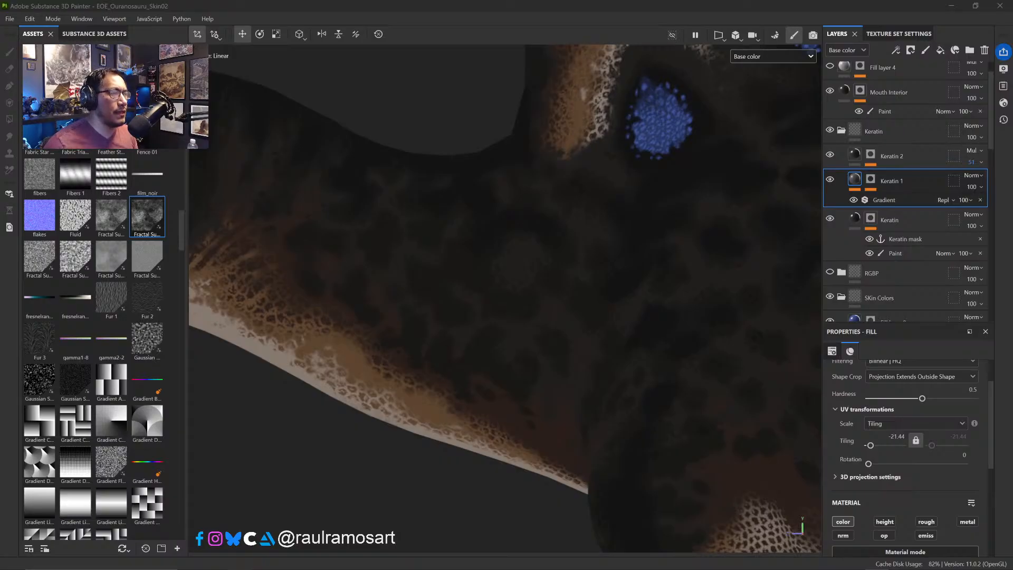
pyautogui.click(415, 91)
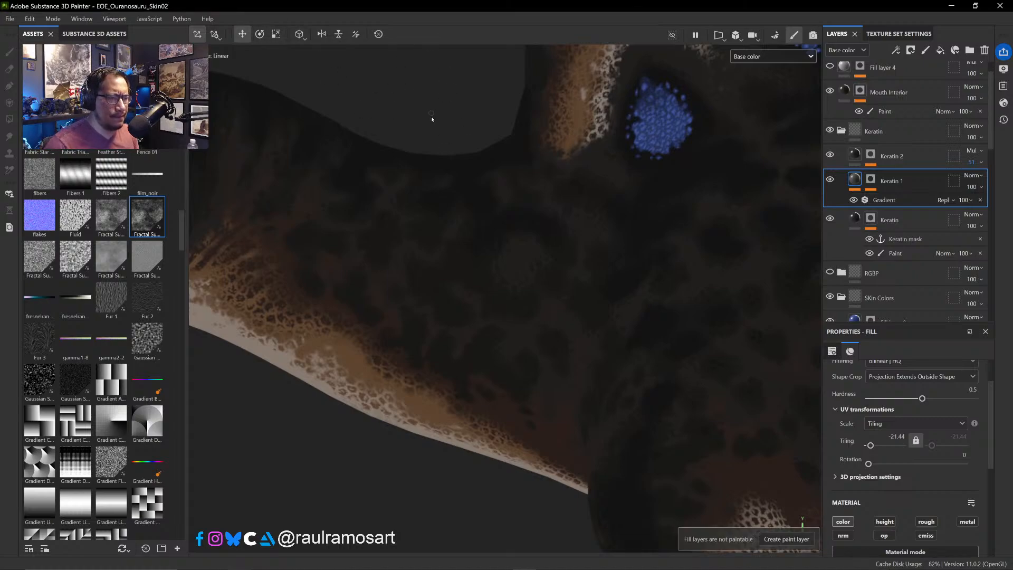
# - Collapse the Keratin group, select the Mouth Interior mask's paint effect and toggle the layer's visibility to check its coverage on the jaws
pyautogui.keyDown('alt'); pyautogui.moveTo(456, 168); pyautogui.dragTo(438, 308); pyautogui.keyUp('alt')
pyautogui.keyDown('alt'); pyautogui.moveTo(444, 414); pyautogui.dragTo(612, 388, button='middle'); pyautogui.keyUp('alt')
pyautogui.keyDown('alt'); pyautogui.moveTo(502, 396); pyautogui.dragTo(575, 417, button='middle'); pyautogui.keyUp('alt')
pyautogui.keyDown('alt'); pyautogui.moveTo(394, 233); pyautogui.dragTo(467, 398, button='right'); pyautogui.keyUp('alt')
pyautogui.keyDown('alt'); pyautogui.moveTo(418, 288); pyautogui.dragTo(473, 427, button='right'); pyautogui.keyUp('alt')
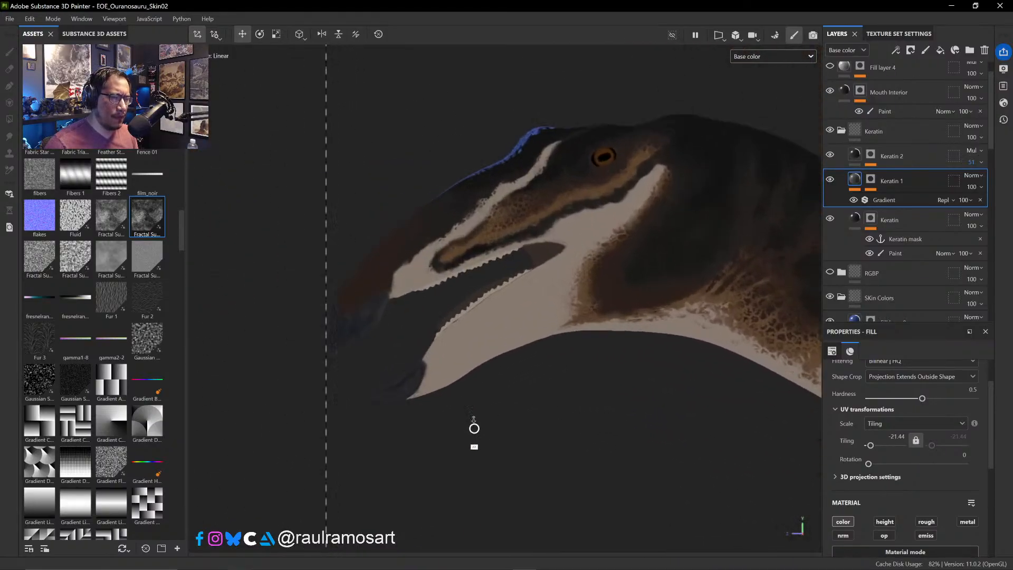
pyautogui.keyDown('alt'); pyautogui.moveTo(402, 266); pyautogui.dragTo(451, 360, button='right'); pyautogui.keyUp('alt')
pyautogui.keyDown('alt'); pyautogui.moveTo(416, 314); pyautogui.dragTo(481, 357); pyautogui.keyUp('alt')
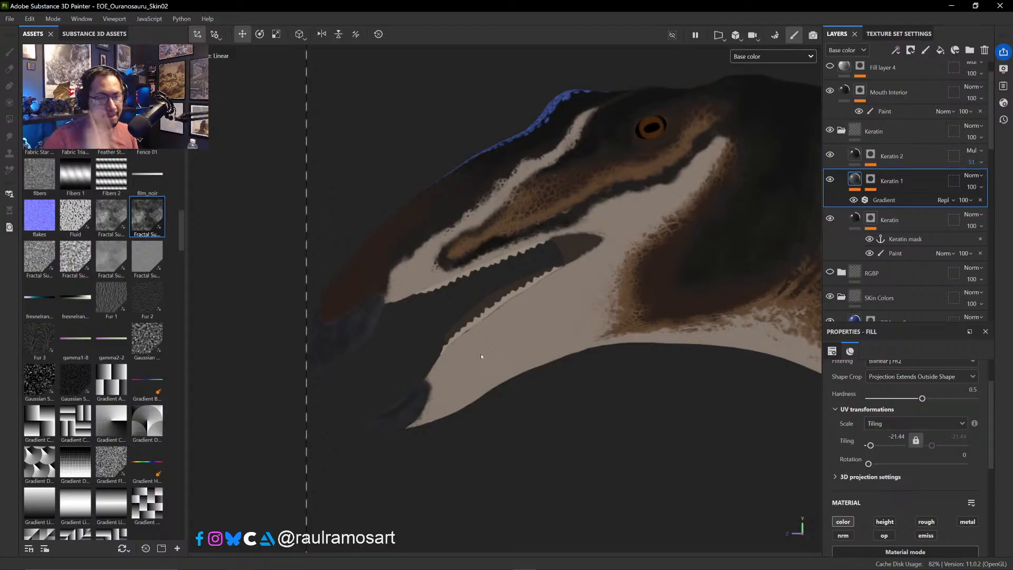
pyautogui.click(841, 131)
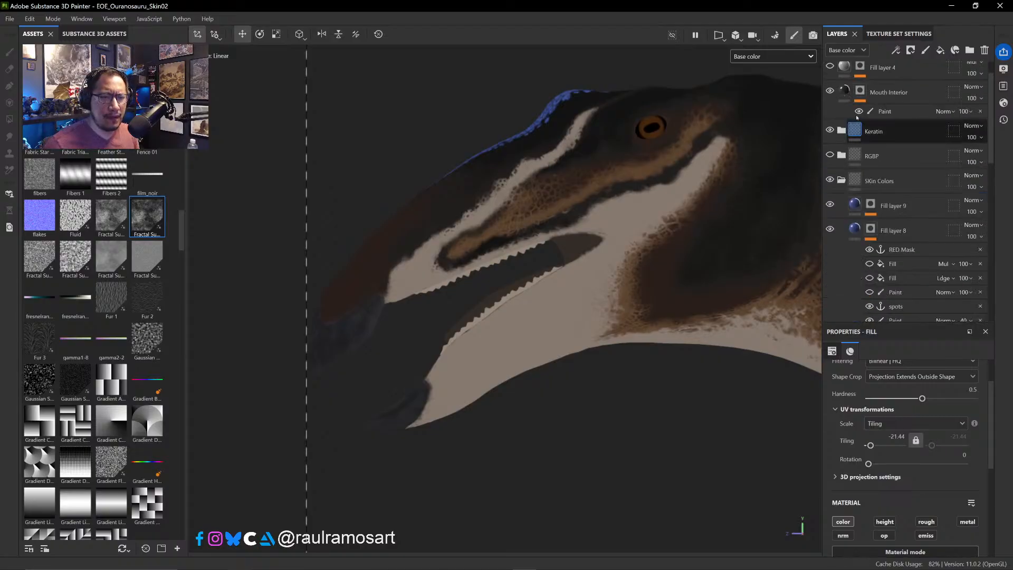
pyautogui.click(904, 111)
pyautogui.click(829, 92)
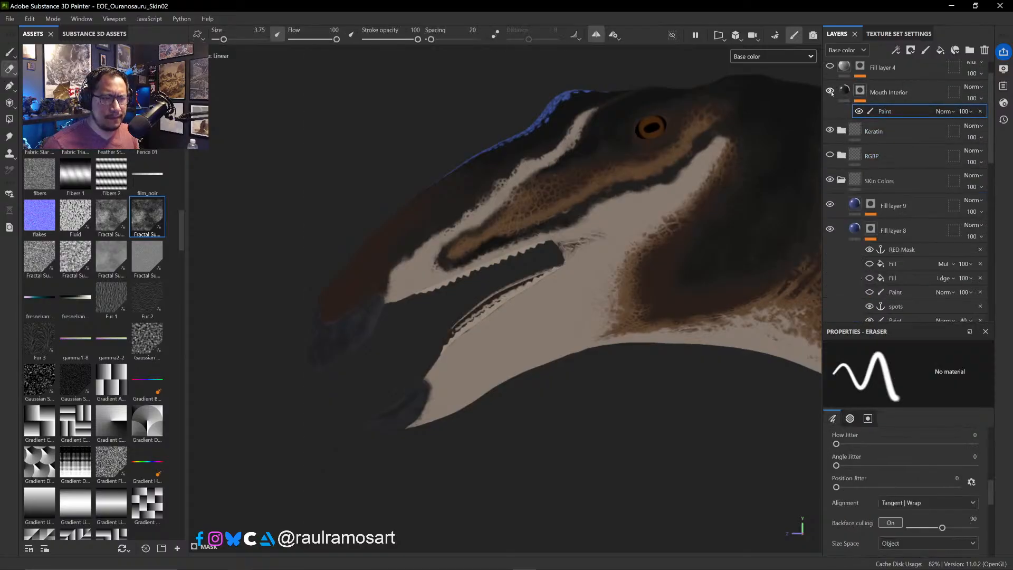
pyautogui.click(830, 92)
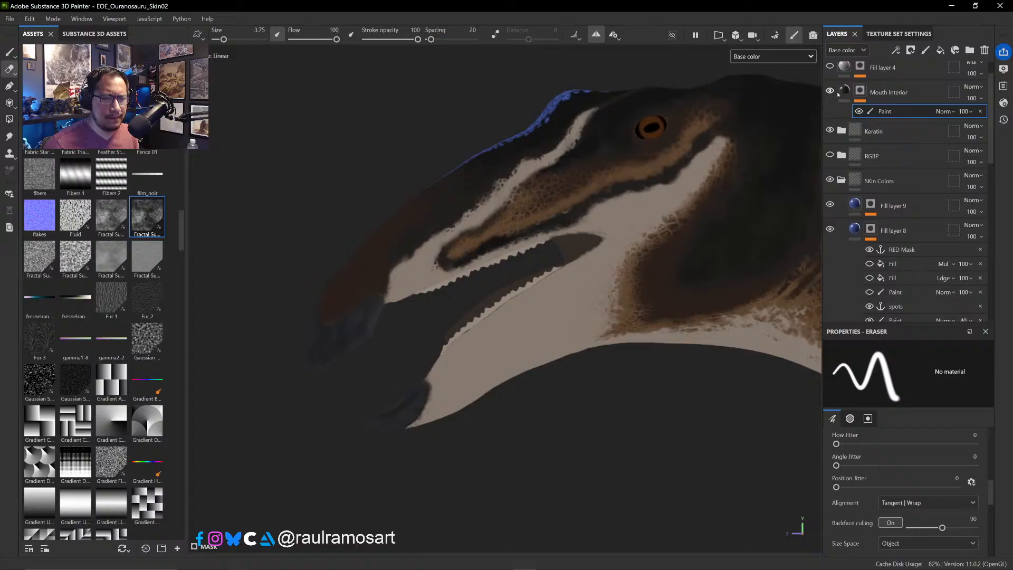
# - Add an anchor point above the paint effect in the Mouth Interior mask and reselect the paint effect
pyautogui.rightClick(903, 110)
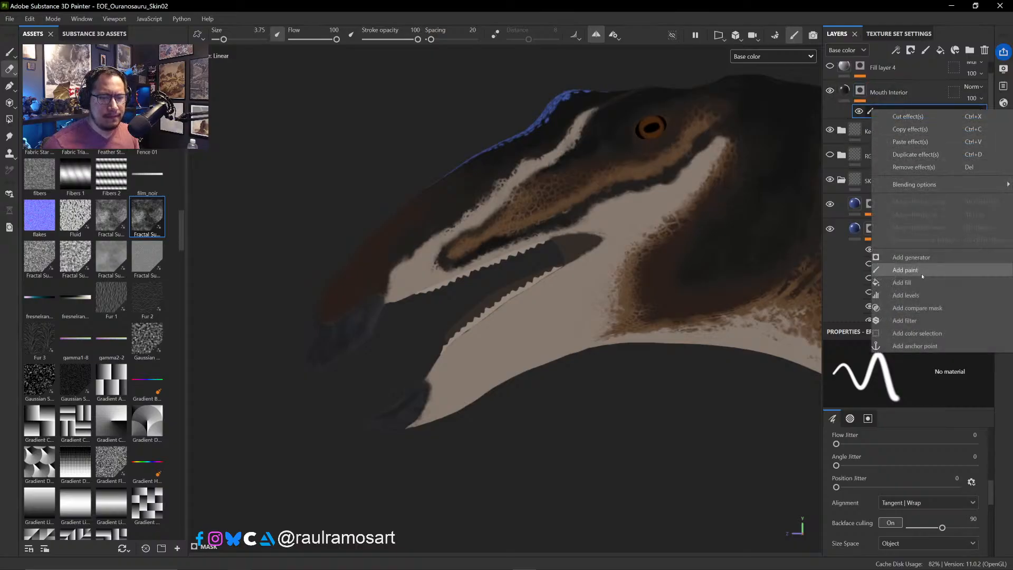
pyautogui.click(905, 345)
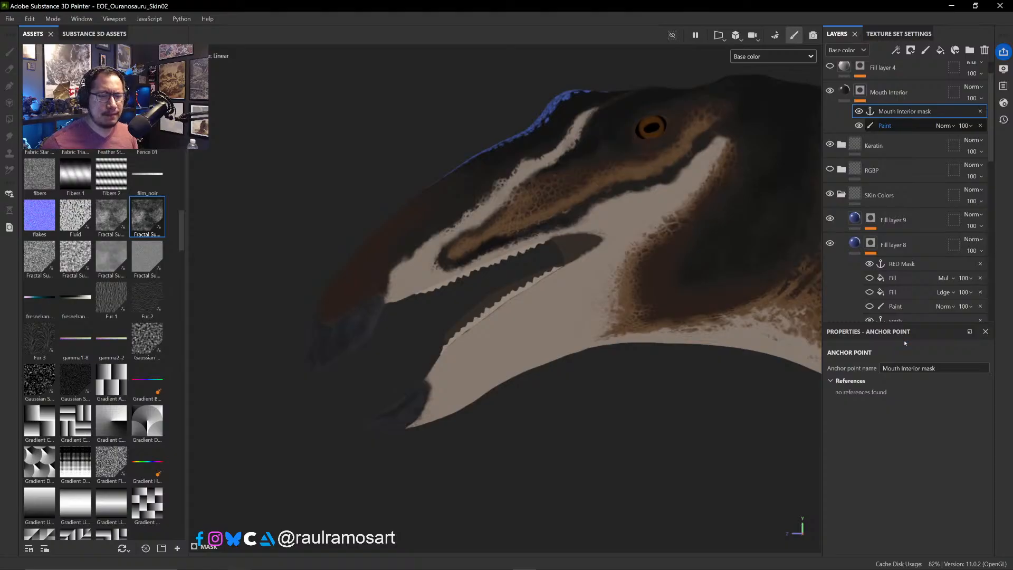
pyautogui.click(882, 124)
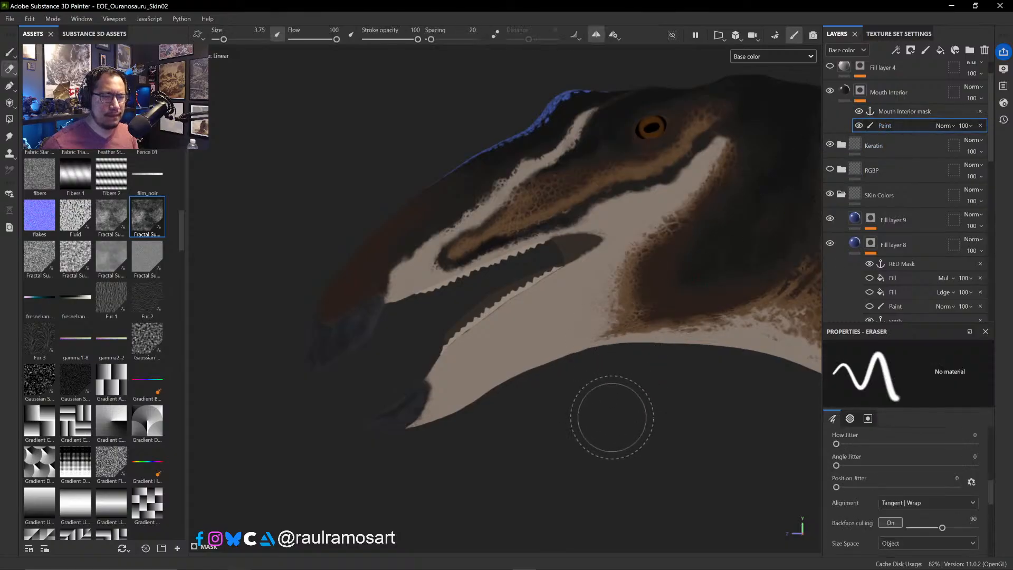
# - Inspect the Mouth Interior mask in isolation, return to the Base color view and switch the viewport to Material
pyautogui.keyDown('alt'); pyautogui.click(860, 92); pyautogui.keyUp('alt')
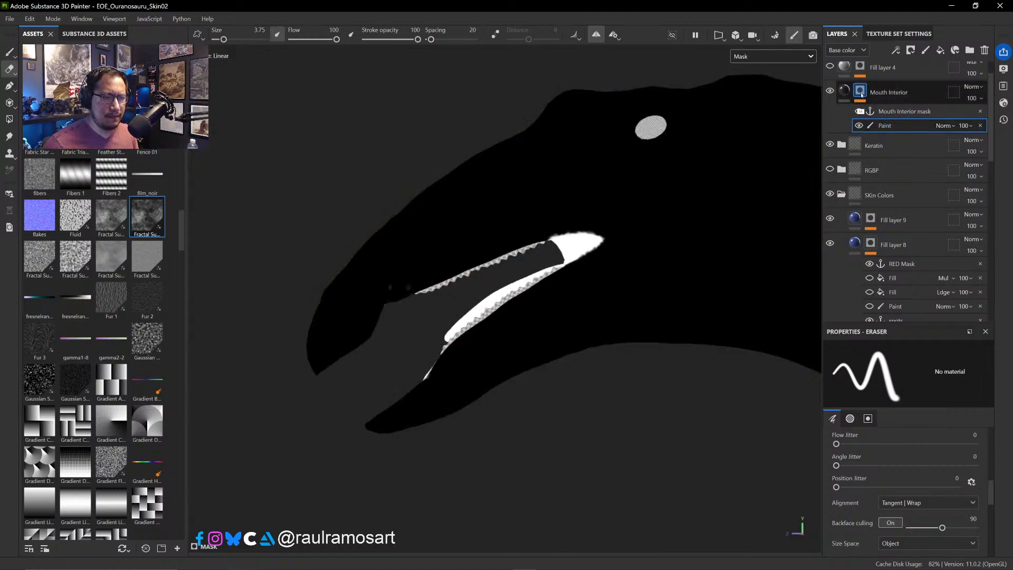
pyautogui.click(780, 57)
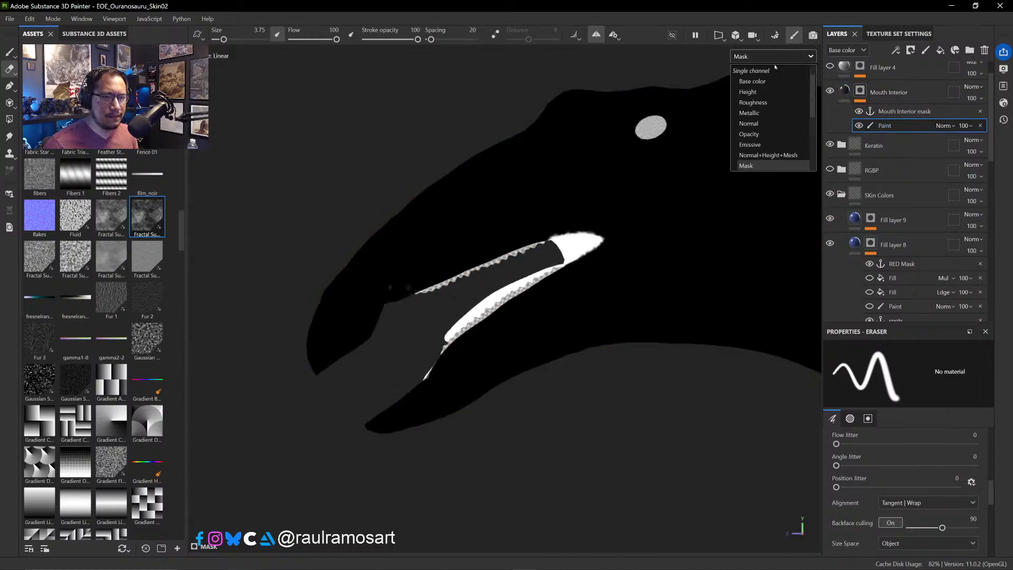
pyautogui.click(762, 82)
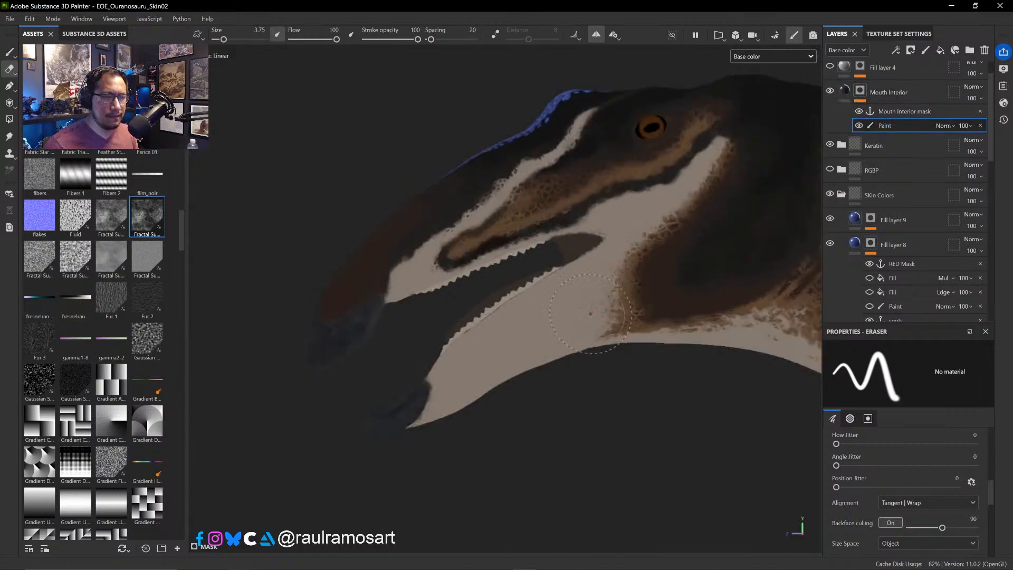
pyautogui.click(770, 57)
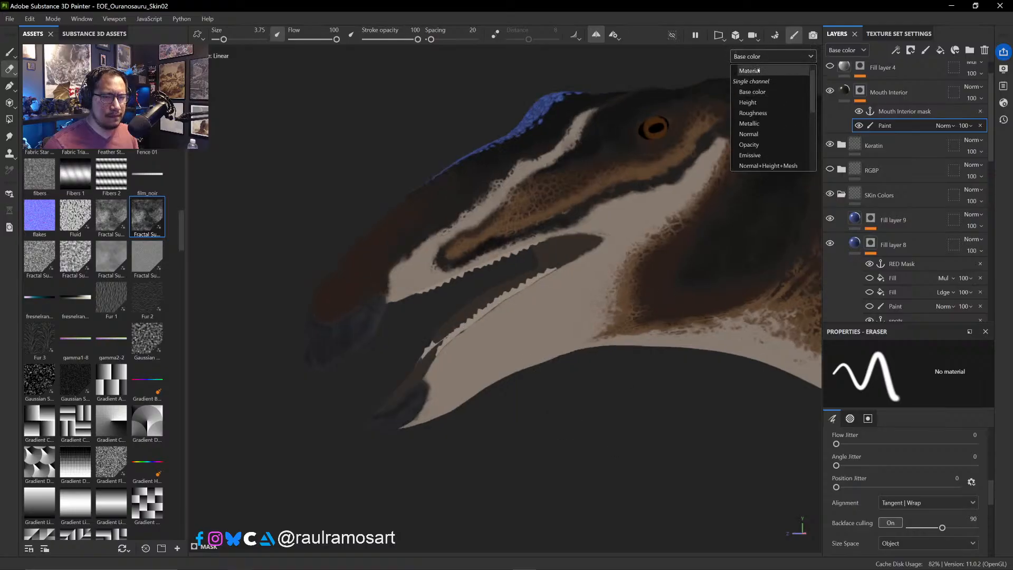
pyautogui.click(756, 71)
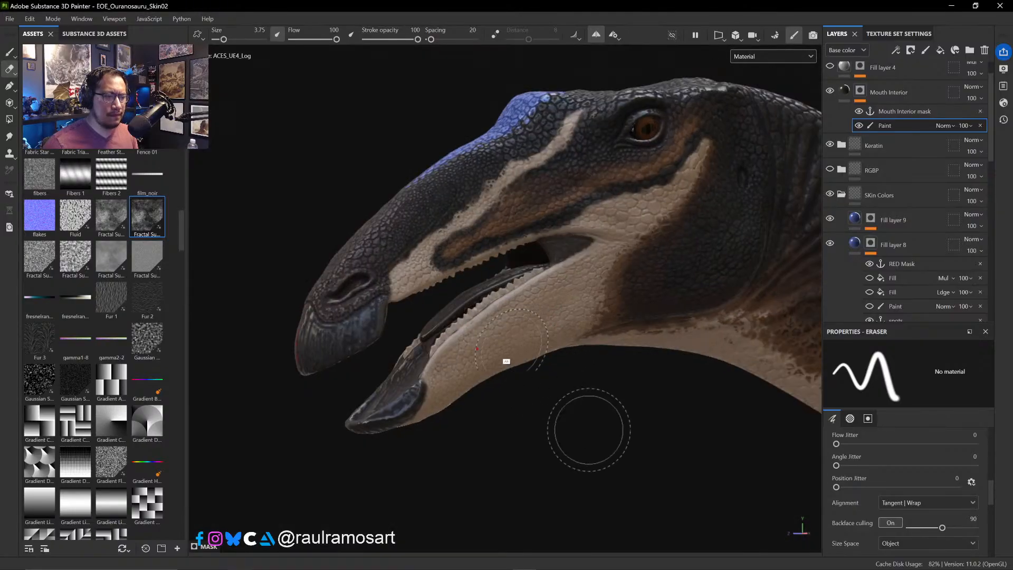
# - Paint the nostril interior into the Mouth Interior mask using a paint brush of size 0.52
pyautogui.moveTo(368, 212)
pyautogui.keyDown('alt'); pyautogui.mouseDown()
pyautogui.moveTo(334, 228)
pyautogui.moveTo(545, 445)
pyautogui.moveTo(649, 398)
pyautogui.moveTo(648, 475)
pyautogui.moveTo(459, 278)
pyautogui.mouseUp(); pyautogui.keyUp('alt')
pyautogui.keyDown('ctrl'); pyautogui.moveTo(443, 269); pyautogui.dragTo(428, 262, button='right'); pyautogui.keyUp('ctrl')
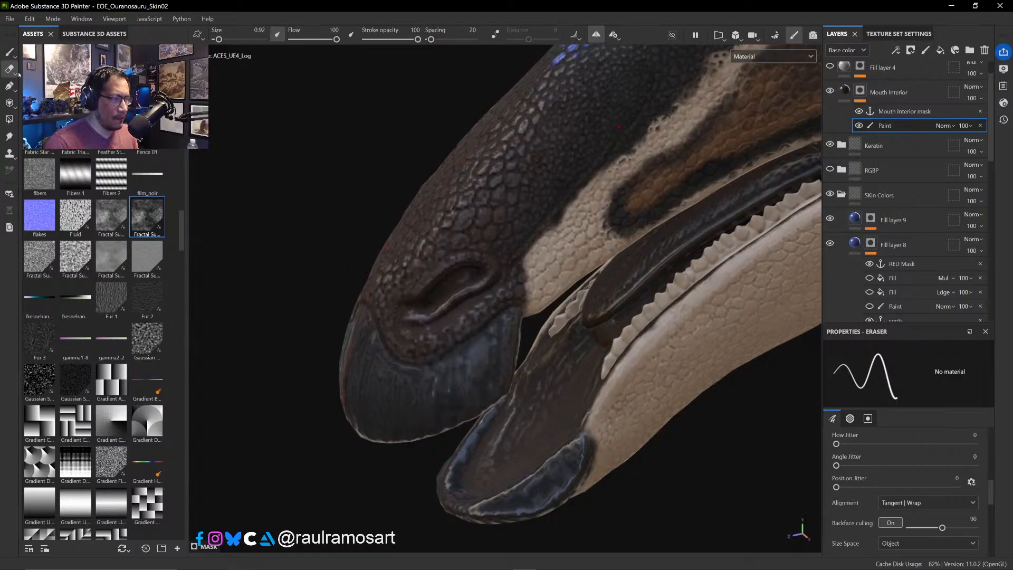
pyautogui.click(10, 52)
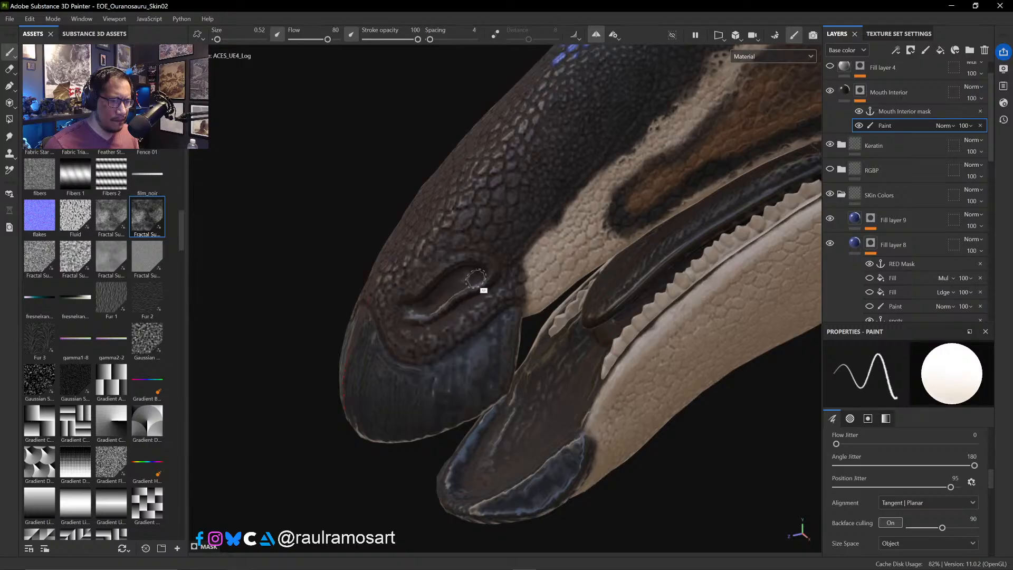
pyautogui.moveTo(463, 237)
pyautogui.keyDown('alt'); pyautogui.mouseDown()
pyautogui.moveTo(434, 221)
pyautogui.moveTo(426, 185)
pyautogui.moveTo(510, 236)
pyautogui.moveTo(655, 288)
pyautogui.moveTo(720, 276)
pyautogui.moveTo(658, 260)
pyautogui.mouseUp(); pyautogui.keyUp('alt')
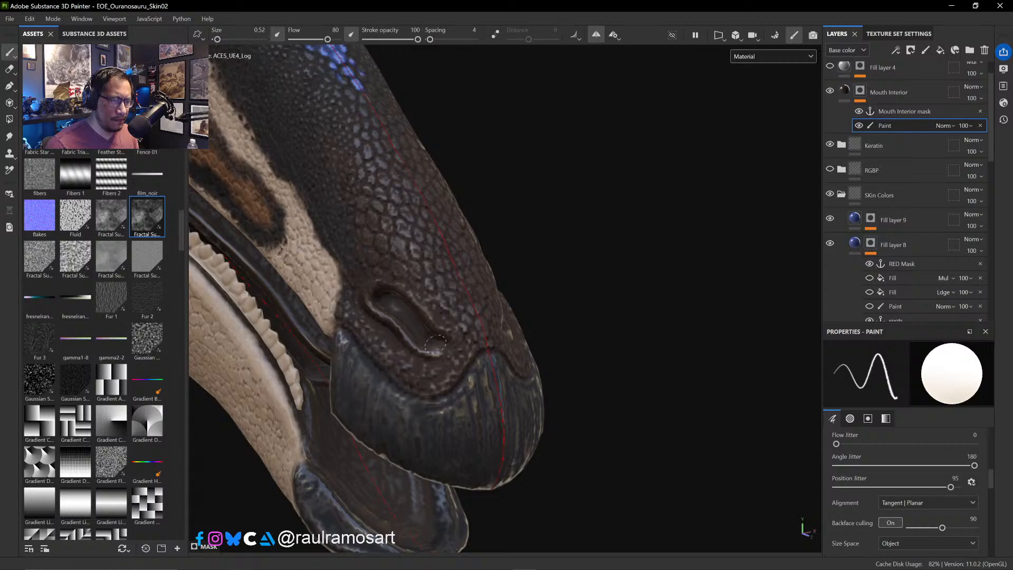
pyautogui.keyDown('alt'); pyautogui.moveTo(659, 303); pyautogui.dragTo(475, 304); pyautogui.keyUp('alt')
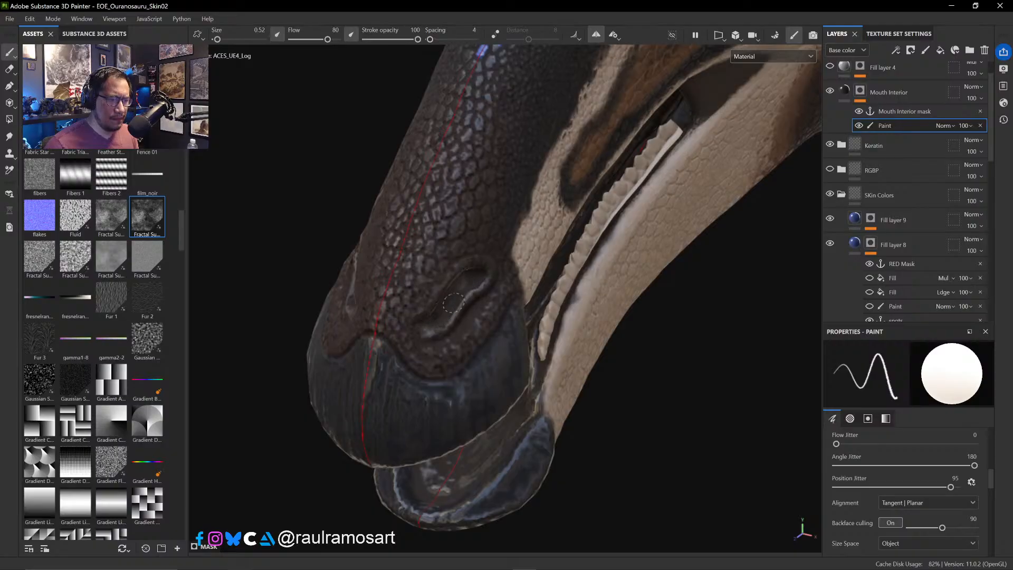
pyautogui.moveTo(315, 287)
pyautogui.keyDown('alt'); pyautogui.mouseDown()
pyautogui.moveTo(251, 188)
pyautogui.moveTo(355, 260)
pyautogui.moveTo(295, 142)
pyautogui.moveTo(459, 299)
pyautogui.mouseUp(); pyautogui.keyUp('alt')
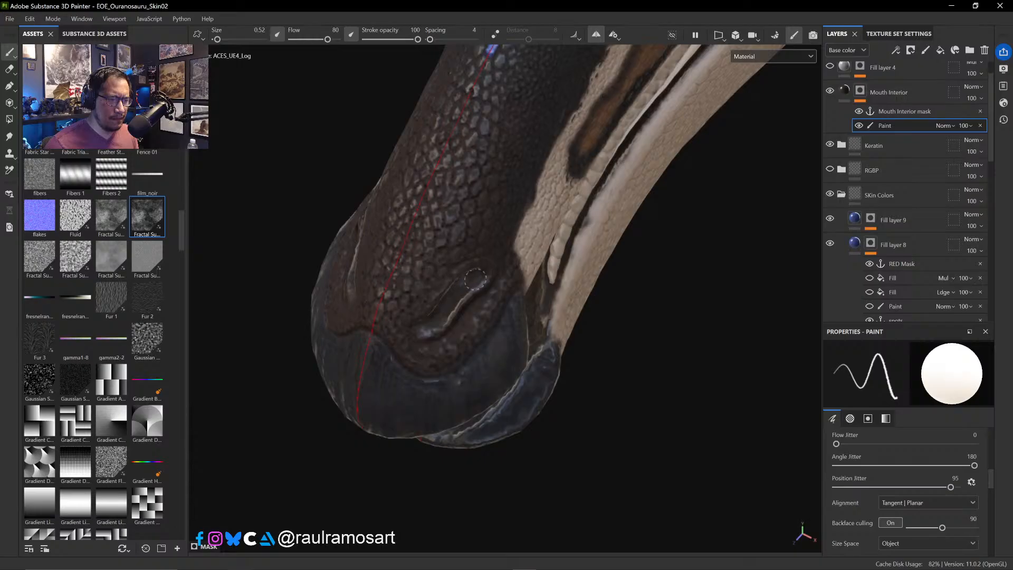
pyautogui.moveTo(666, 373)
pyautogui.keyDown('alt'); pyautogui.mouseDown()
pyautogui.moveTo(724, 355)
pyautogui.moveTo(716, 340)
pyautogui.moveTo(686, 332)
pyautogui.mouseUp(); pyautogui.keyUp('alt')
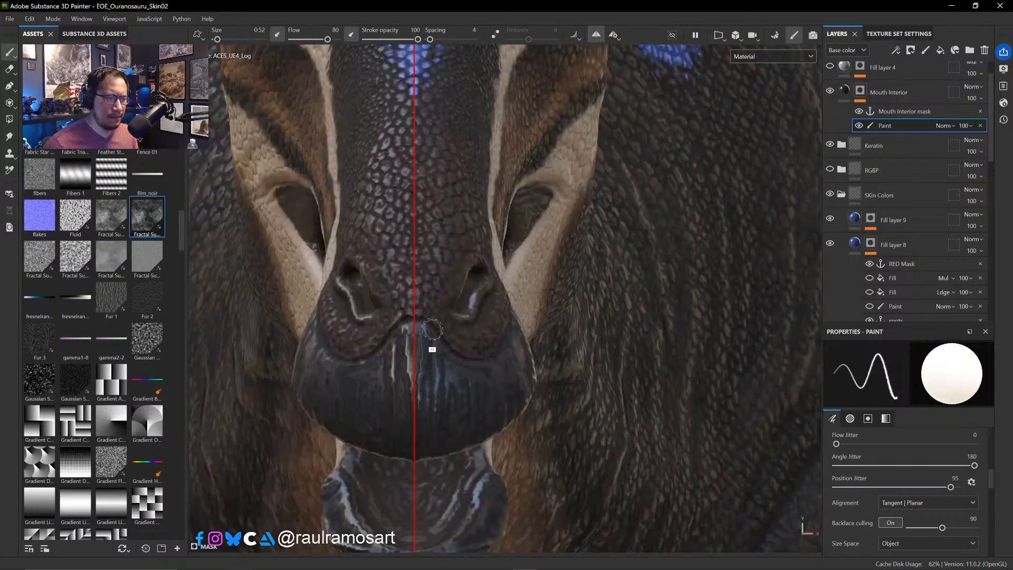
# - Examine the nostrils and beak from the front and sides, check the painted nostril in the Mouth Interior mask, and select the layer's fill
pyautogui.keyDown('alt'); pyautogui.moveTo(443, 210); pyautogui.dragTo(425, 278, button='right'); pyautogui.keyUp('alt')
pyautogui.keyDown('alt'); pyautogui.moveTo(409, 208); pyautogui.dragTo(421, 236, button='right'); pyautogui.keyUp('alt')
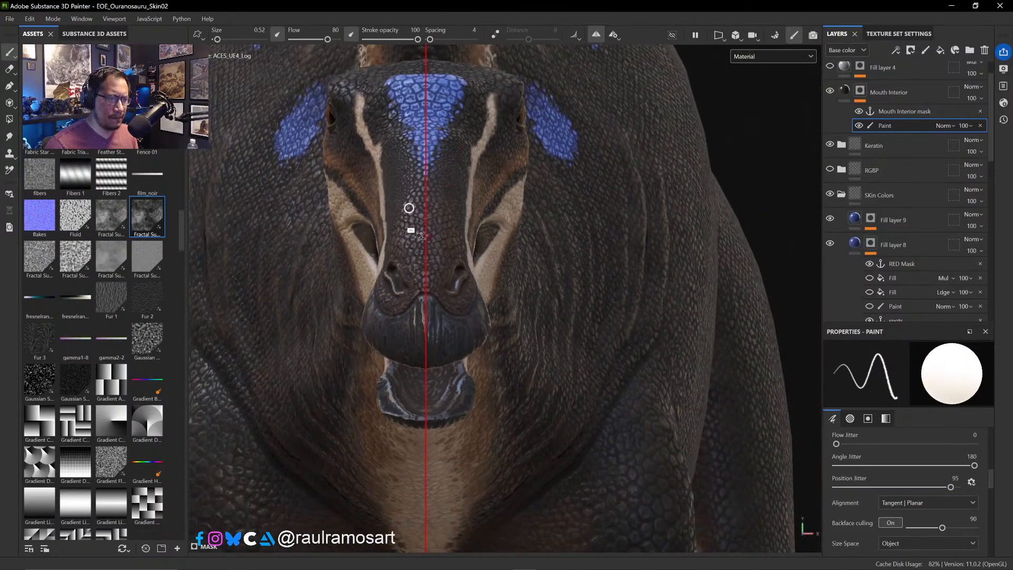
pyautogui.keyDown('alt'); pyautogui.moveTo(421, 236); pyautogui.dragTo(713, 190); pyautogui.keyUp('alt')
pyautogui.keyDown('alt'); pyautogui.moveTo(633, 190); pyautogui.dragTo(674, 205, button='middle'); pyautogui.keyUp('alt')
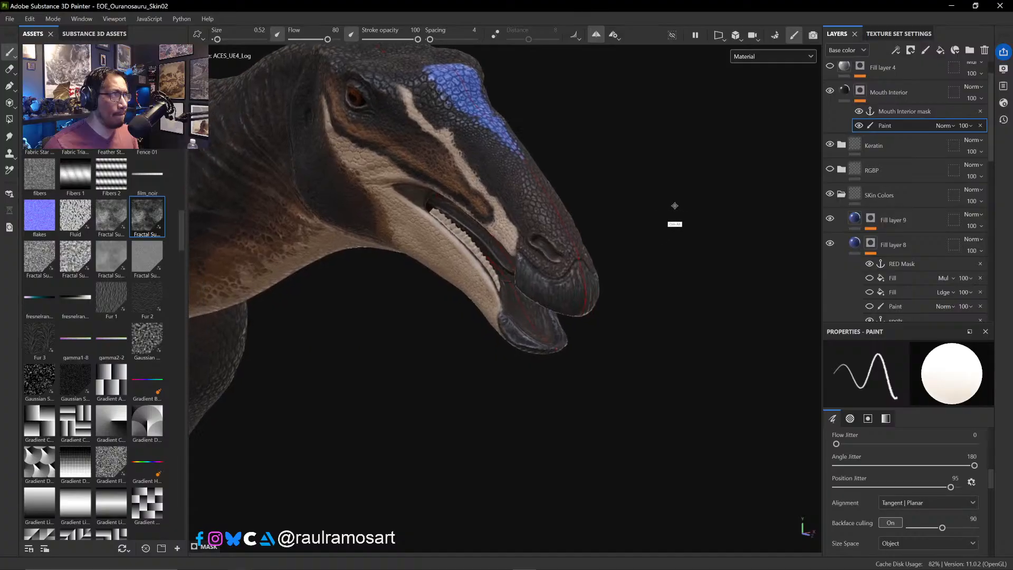
pyautogui.keyDown('alt'); pyautogui.moveTo(675, 206); pyautogui.dragTo(504, 265); pyautogui.keyUp('alt')
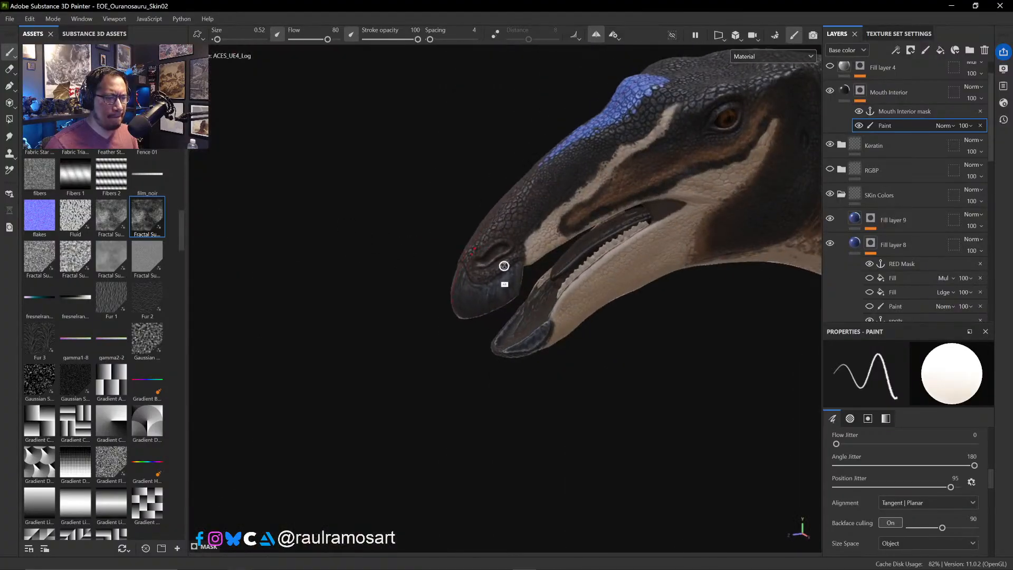
pyautogui.keyDown('alt'); pyautogui.moveTo(504, 265); pyautogui.dragTo(468, 276, button='right'); pyautogui.keyUp('alt')
pyautogui.keyDown('alt'); pyautogui.moveTo(358, 163); pyautogui.dragTo(388, 208); pyautogui.keyUp('alt')
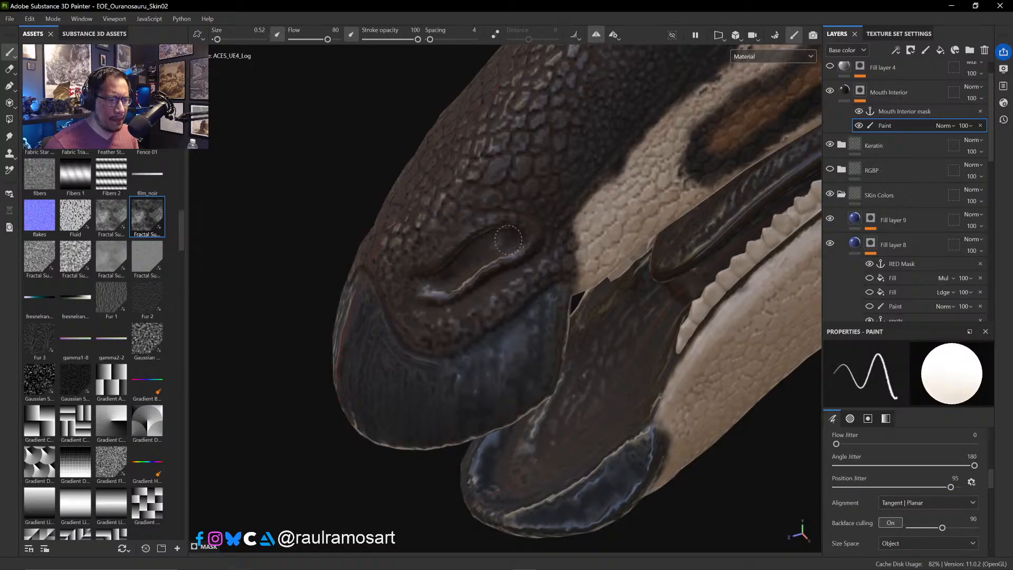
pyautogui.keyDown('alt'); pyautogui.keyDown('shift'); pyautogui.moveTo(409, 482); pyautogui.dragTo(355, 434); pyautogui.keyUp('shift'); pyautogui.keyUp('alt')
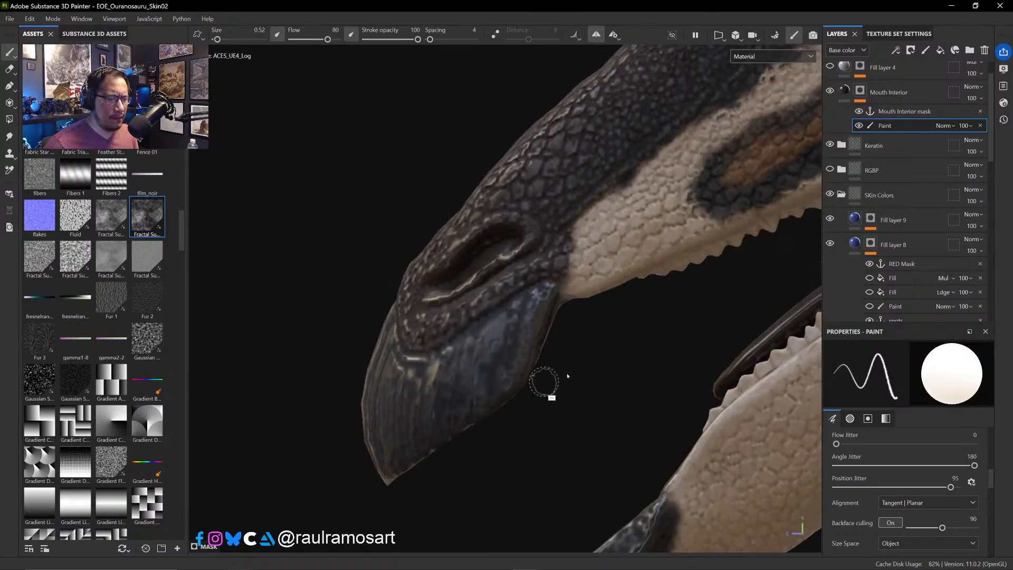
pyautogui.keyDown('ctrl'); pyautogui.keyDown('alt'); pyautogui.moveTo(627, 372); pyautogui.dragTo(534, 283); pyautogui.keyUp('alt'); pyautogui.keyUp('ctrl')
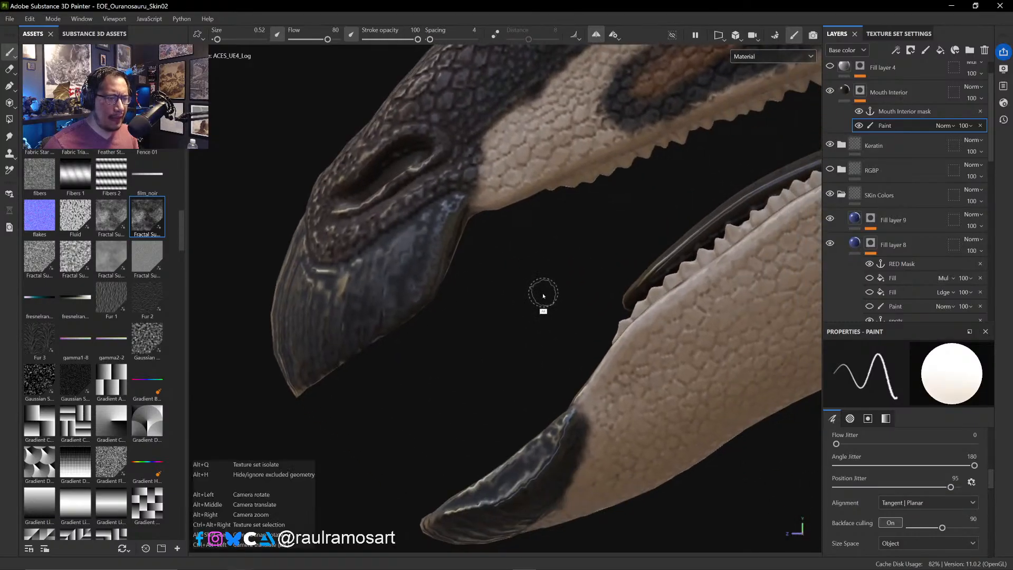
pyautogui.keyDown('alt'); pyautogui.click(859, 94); pyautogui.keyUp('alt')
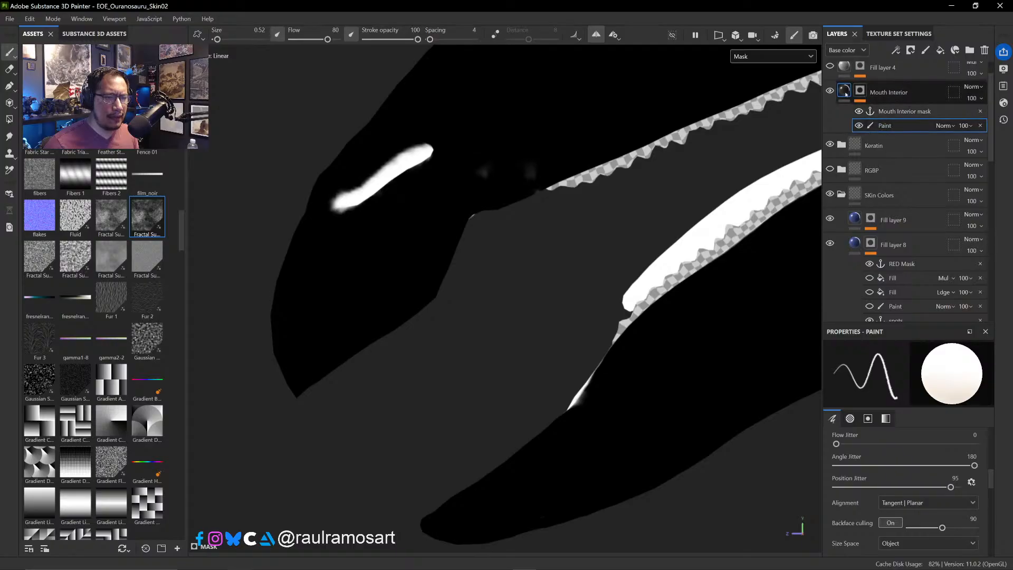
pyautogui.click(845, 93)
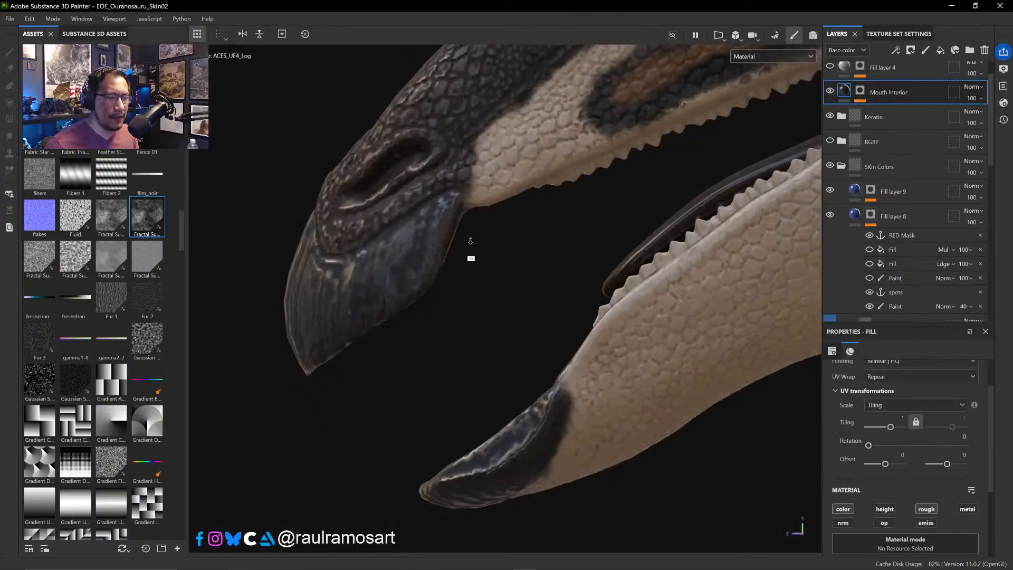
# - Examine the beak, open mouth and front of the body in the Material view from several angles
pyautogui.keyDown('alt'); pyautogui.moveTo(470, 240); pyautogui.dragTo(486, 293); pyautogui.keyUp('alt')
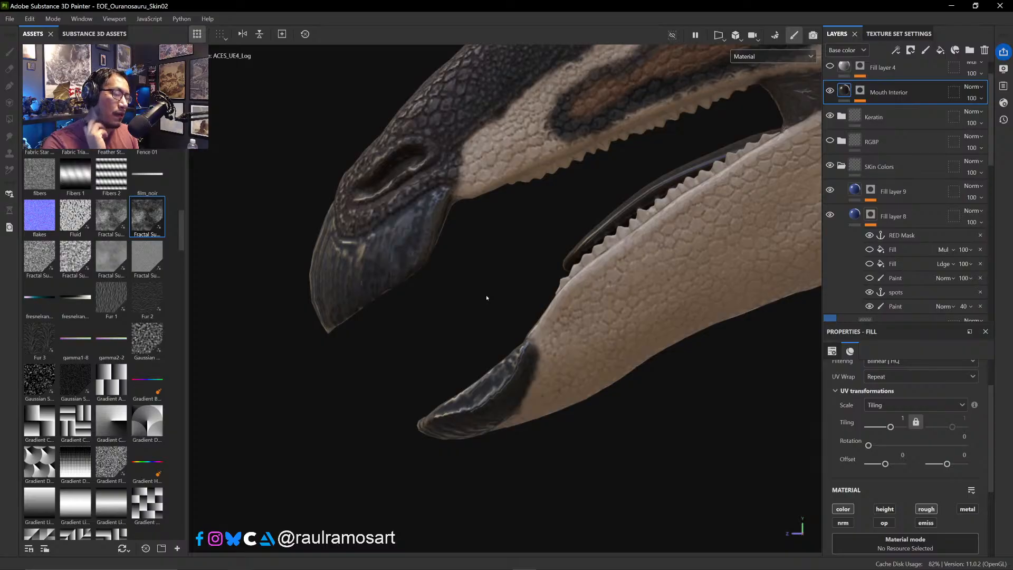
pyautogui.keyDown('alt'); pyautogui.moveTo(653, 419); pyautogui.dragTo(644, 402, button='right'); pyautogui.keyUp('alt')
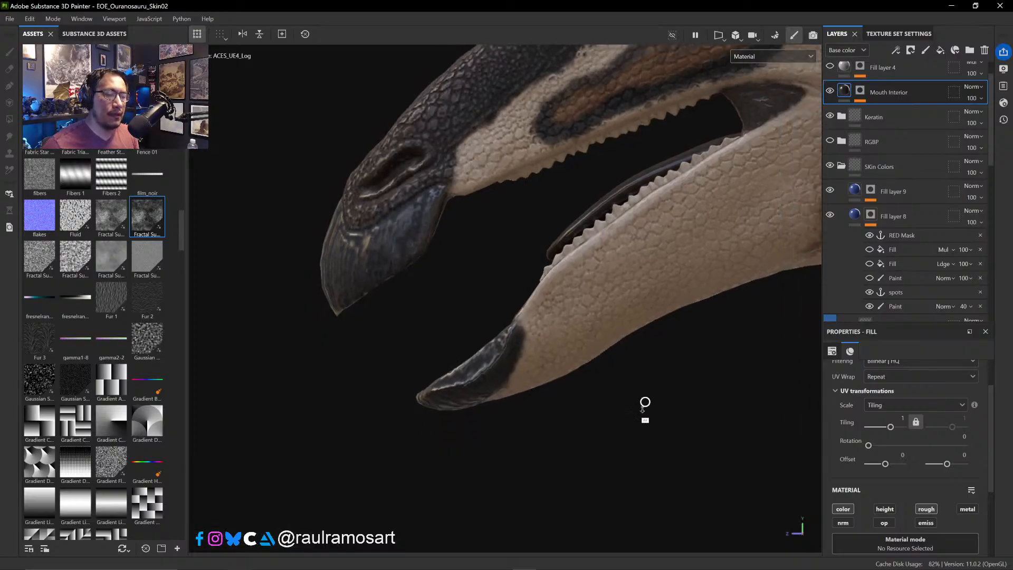
pyautogui.keyDown('alt'); pyautogui.moveTo(643, 409); pyautogui.dragTo(709, 291); pyautogui.keyUp('alt')
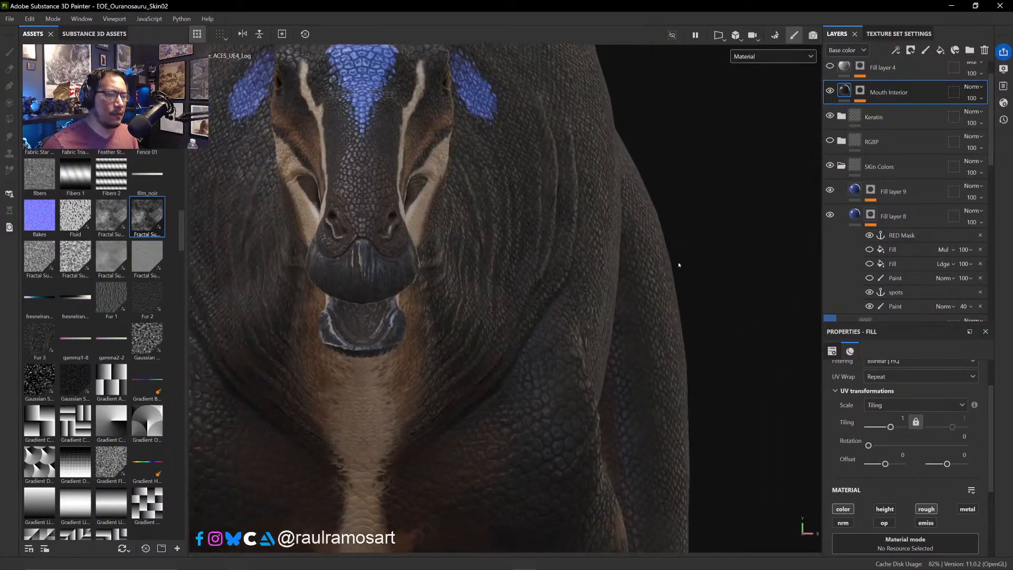
pyautogui.keyDown('alt'); pyautogui.moveTo(722, 273); pyautogui.dragTo(664, 243, button='right'); pyautogui.keyUp('alt')
pyautogui.keyDown('ctrl'); pyautogui.keyDown('alt'); pyautogui.moveTo(663, 243); pyautogui.dragTo(737, 209); pyautogui.keyUp('alt'); pyautogui.keyUp('ctrl')
pyautogui.keyDown('alt'); pyautogui.moveTo(735, 236); pyautogui.dragTo(706, 211, button='right'); pyautogui.keyUp('alt')
pyautogui.keyDown('alt'); pyautogui.moveTo(730, 216); pyautogui.dragTo(706, 320, button='middle'); pyautogui.keyUp('alt')
pyautogui.keyDown('alt'); pyautogui.moveTo(724, 235); pyautogui.dragTo(417, 333); pyautogui.keyUp('alt')
# - Save the project with the updated Mouth Interior mask
pyautogui.press('alt')
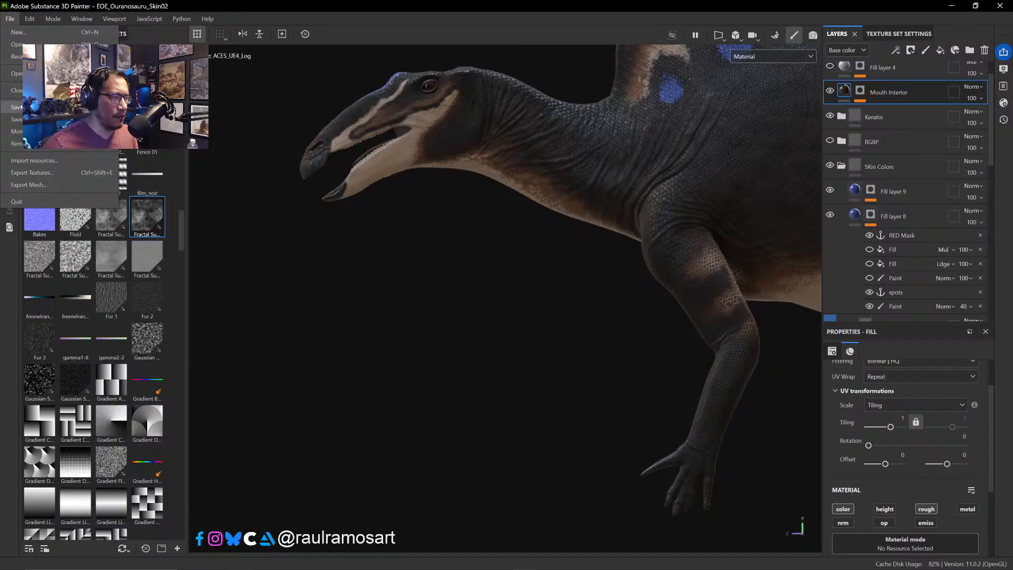
pyautogui.hotkey('ctrl', 's')
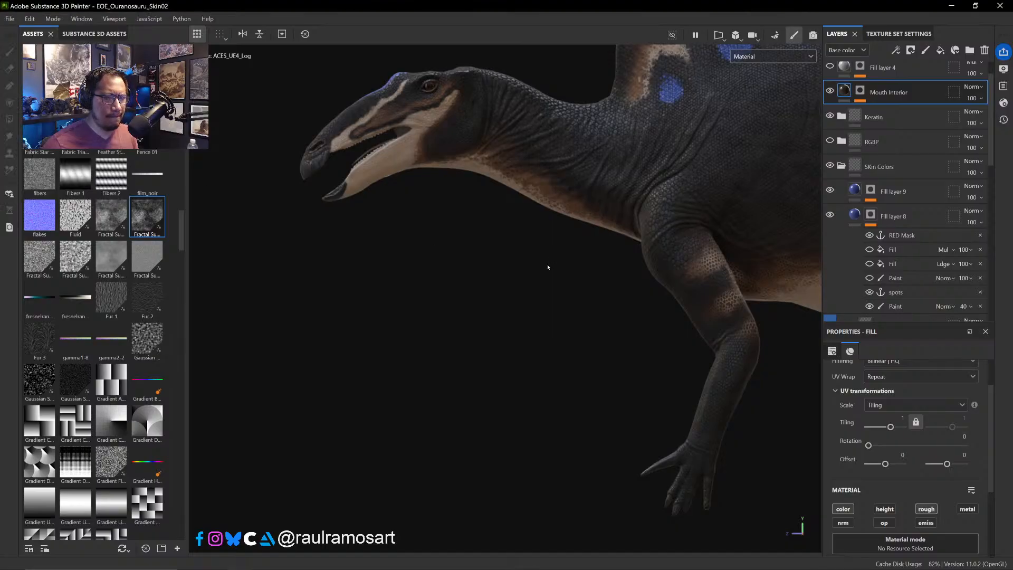
# - Examine the skin colours and scale pattern in the Material view from the head and neck along the back to the tail
pyautogui.keyDown('alt'); pyautogui.moveTo(530, 293); pyautogui.dragTo(535, 280, button='right'); pyautogui.keyUp('alt')
pyautogui.keyDown('alt'); pyautogui.moveTo(535, 280); pyautogui.dragTo(468, 328, button='middle'); pyautogui.keyUp('alt')
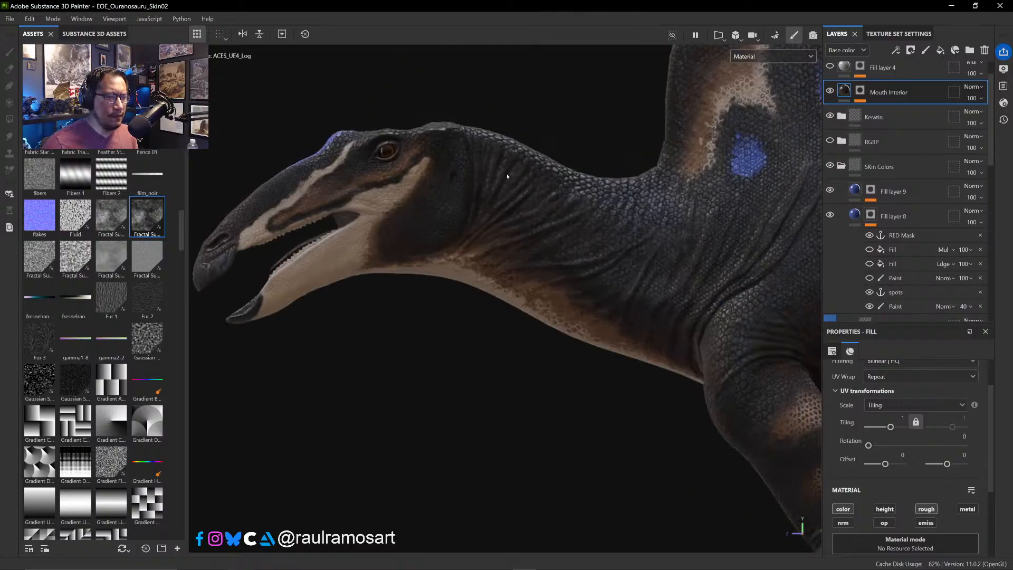
pyautogui.scroll(3, 507, 176)
pyautogui.keyDown('alt'); pyautogui.moveTo(509, 175); pyautogui.dragTo(490, 258, button='middle'); pyautogui.keyUp('alt')
pyautogui.keyDown('alt'); pyautogui.moveTo(578, 235); pyautogui.dragTo(367, 251, button='middle'); pyautogui.keyUp('alt')
pyautogui.keyDown('alt'); pyautogui.moveTo(663, 236); pyautogui.dragTo(478, 261, button='middle'); pyautogui.keyUp('alt')
pyautogui.scroll(-2, 610, 246)
pyautogui.scroll(-3, 610, 246)
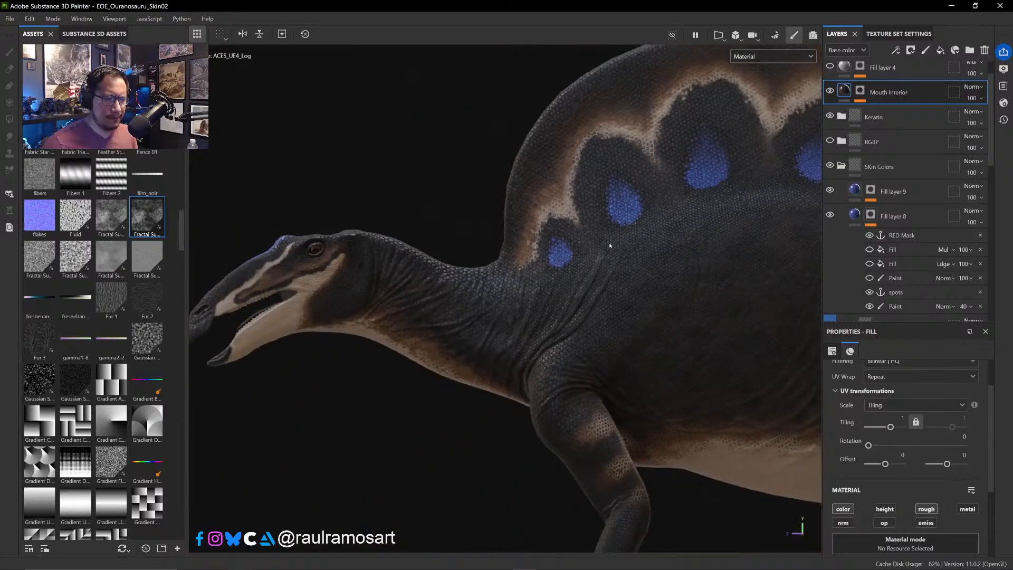
pyautogui.scroll(1, 610, 246)
pyautogui.keyDown('alt'); pyautogui.moveTo(610, 245); pyautogui.dragTo(390, 256, button='middle'); pyautogui.keyUp('alt')
pyautogui.keyDown('alt'); pyautogui.moveTo(638, 255); pyautogui.dragTo(427, 248, button='middle'); pyautogui.keyUp('alt')
pyautogui.keyDown('alt'); pyautogui.moveTo(632, 289); pyautogui.dragTo(491, 251, button='middle'); pyautogui.keyUp('alt')
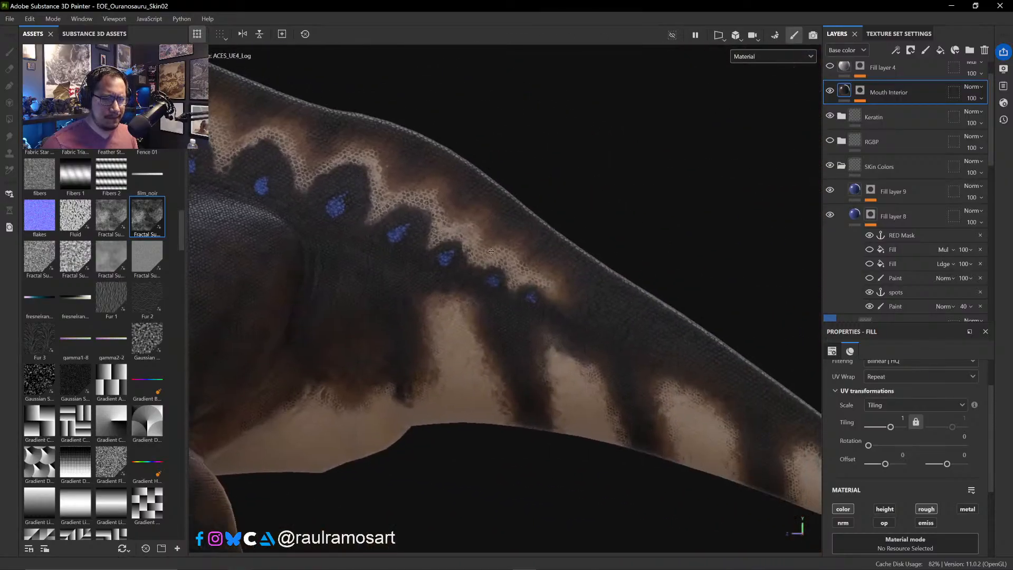
pyautogui.scroll(5, 582, 284)
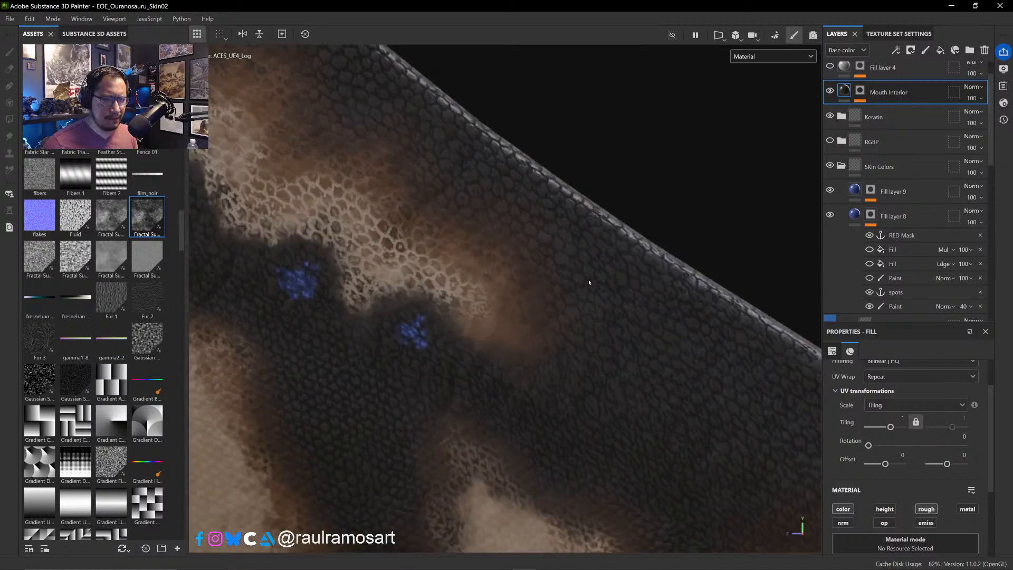
pyautogui.scroll(-4, 589, 282)
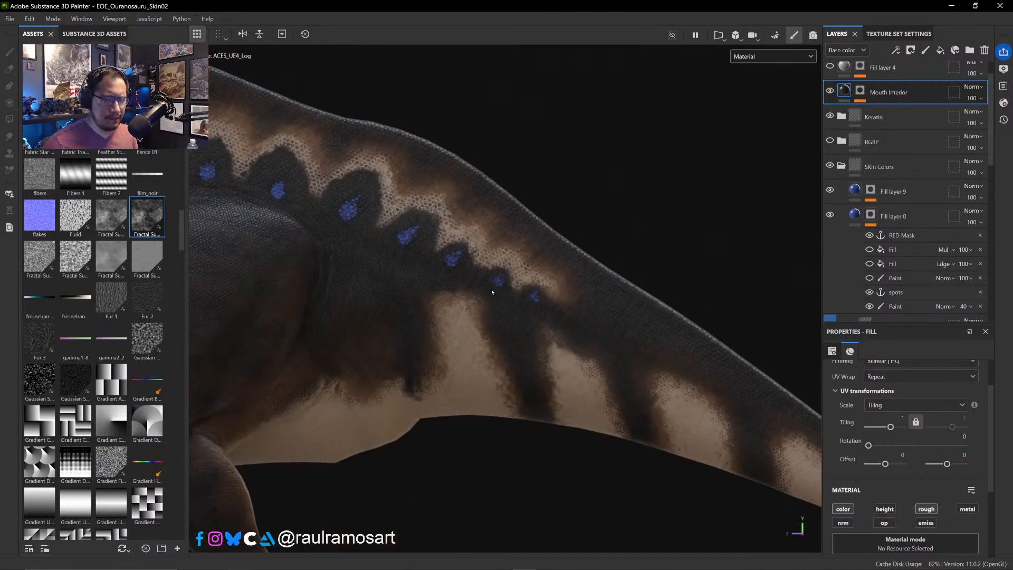
pyautogui.keyDown('alt'); pyautogui.moveTo(492, 291); pyautogui.dragTo(567, 285, button='middle'); pyautogui.keyUp('alt')
pyautogui.keyDown('alt'); pyautogui.moveTo(479, 230); pyautogui.dragTo(484, 231, button='middle'); pyautogui.keyUp('alt')
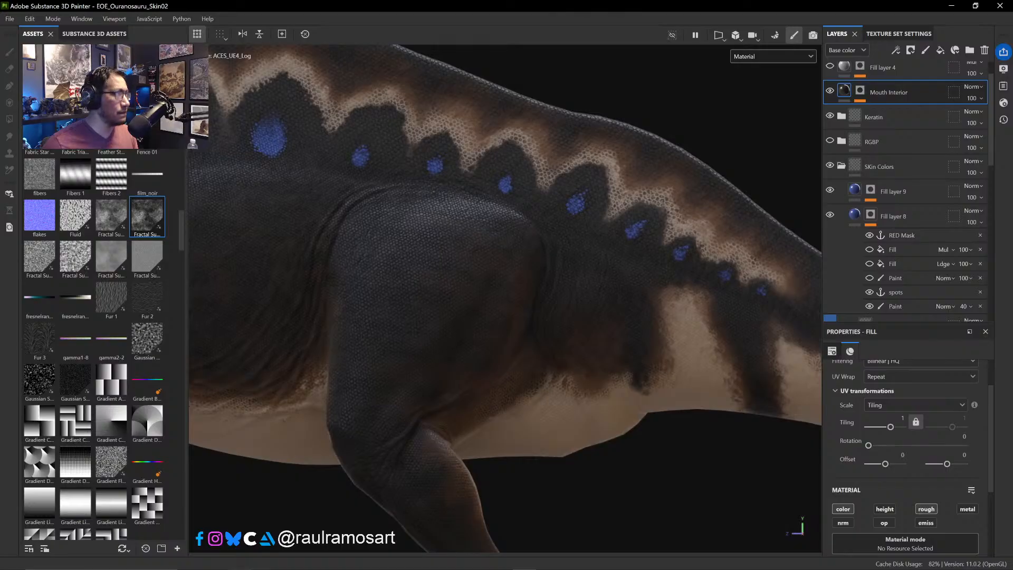
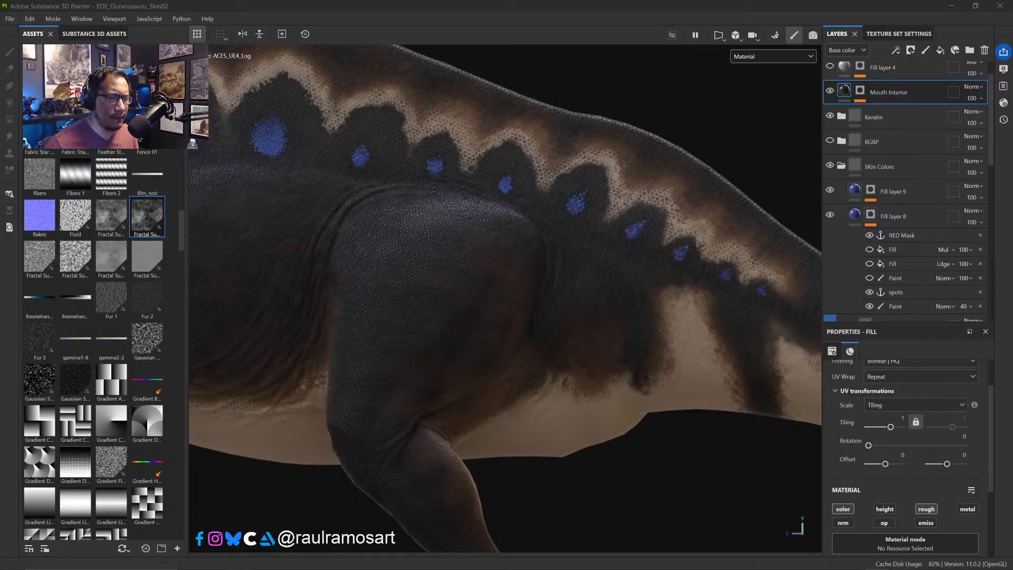
# - Adjust the lighting angle and examine the skin from the hindquarters forward along the back to a close-up of the head
pyautogui.click(705, 115)
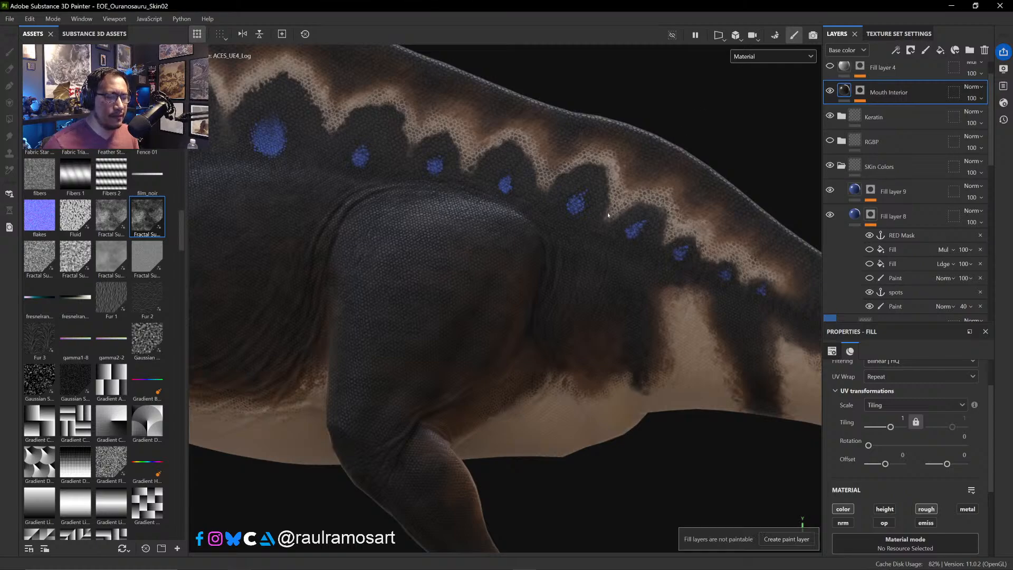
pyautogui.moveTo(673, 136)
pyautogui.keyDown('shift'); pyautogui.mouseDown(button='right')
pyautogui.moveTo(733, 118)
pyautogui.moveTo(681, 125)
pyautogui.mouseUp(button='right'); pyautogui.keyUp('shift')
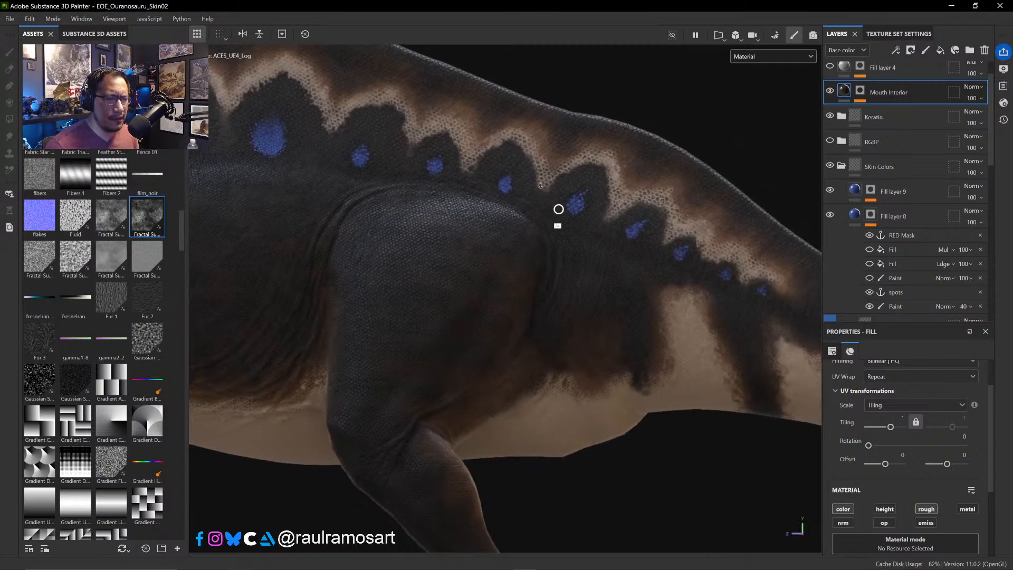
pyautogui.keyDown('alt'); pyautogui.moveTo(559, 209); pyautogui.dragTo(520, 236, button='right'); pyautogui.keyUp('alt')
pyautogui.keyDown('alt'); pyautogui.moveTo(513, 234); pyautogui.dragTo(533, 289); pyautogui.keyUp('alt')
pyautogui.keyDown('alt'); pyautogui.moveTo(533, 289); pyautogui.dragTo(554, 195, button='right'); pyautogui.keyUp('alt')
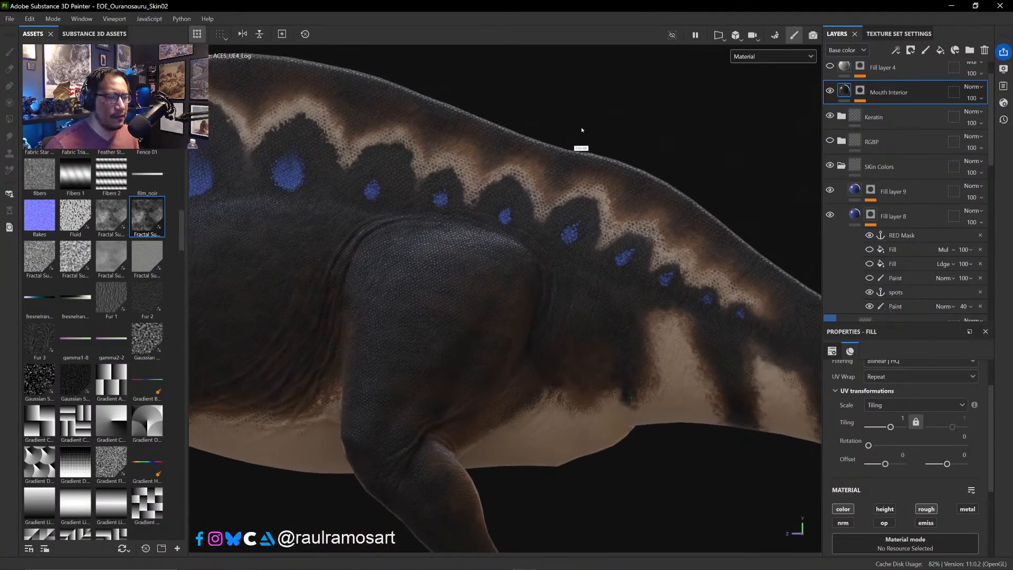
pyautogui.keyDown('ctrl'); pyautogui.keyDown('alt'); pyautogui.moveTo(660, 135); pyautogui.dragTo(815, 164); pyautogui.keyUp('alt'); pyautogui.keyUp('ctrl')
pyautogui.keyDown('ctrl'); pyautogui.keyDown('alt'); pyautogui.moveTo(633, 124); pyautogui.dragTo(765, 138); pyautogui.keyUp('alt'); pyautogui.keyUp('ctrl')
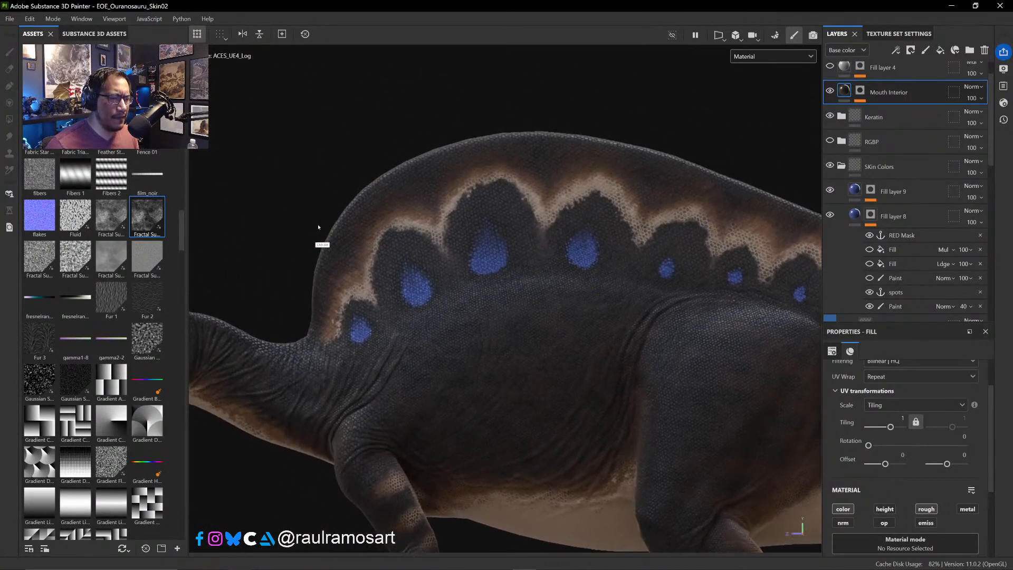
pyautogui.keyDown('ctrl'); pyautogui.keyDown('alt'); pyautogui.moveTo(370, 203); pyautogui.dragTo(677, 137); pyautogui.keyUp('alt'); pyautogui.keyUp('ctrl')
pyautogui.keyDown('alt'); pyautogui.moveTo(441, 240); pyautogui.dragTo(493, 353, button='right'); pyautogui.keyUp('alt')
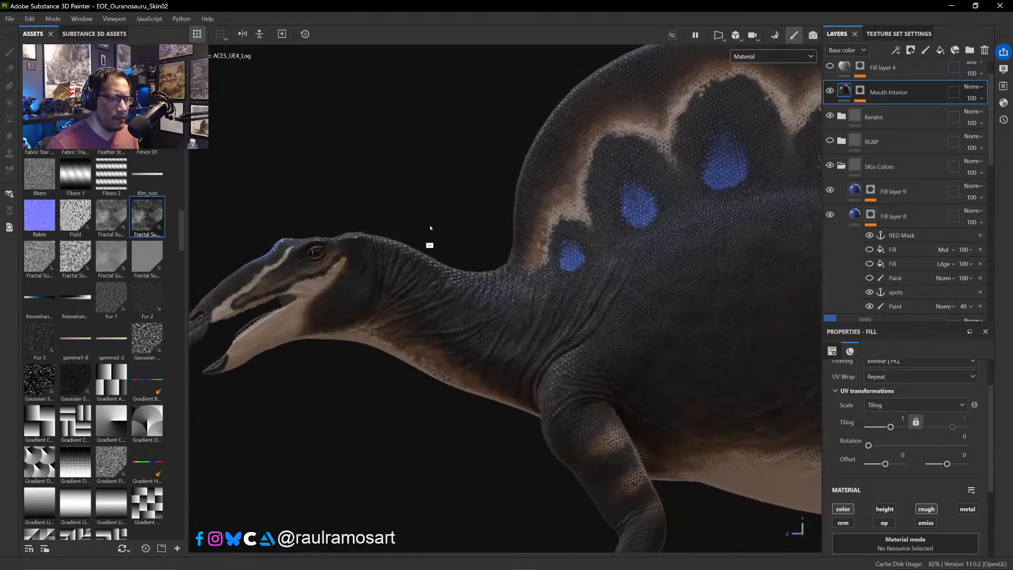
pyautogui.keyDown('ctrl'); pyautogui.keyDown('alt'); pyautogui.moveTo(438, 207); pyautogui.dragTo(750, 242); pyautogui.keyUp('alt'); pyautogui.keyUp('ctrl')
pyautogui.keyDown('alt'); pyautogui.moveTo(468, 269); pyautogui.dragTo(498, 370, button='right'); pyautogui.keyUp('alt')
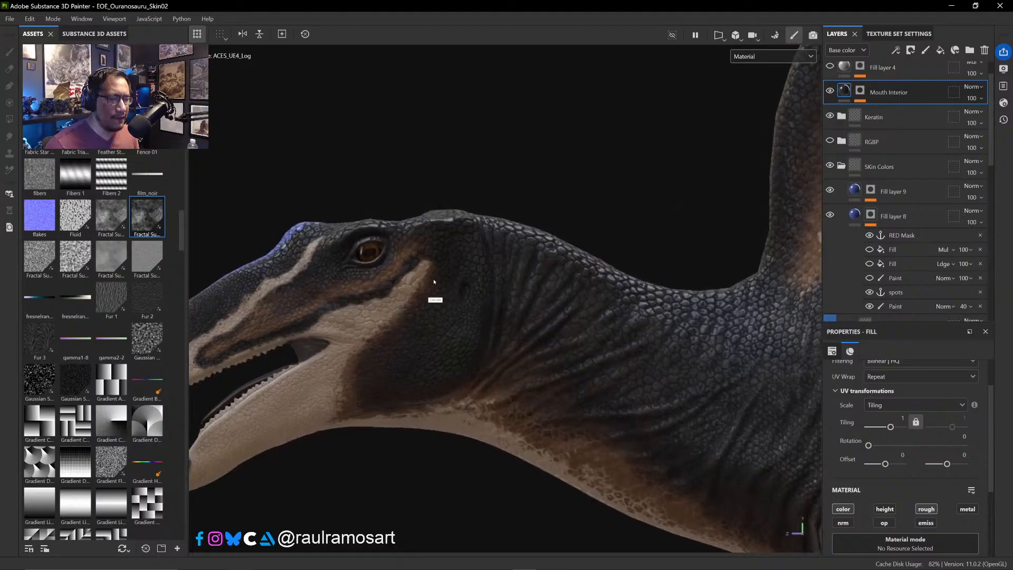
pyautogui.keyDown('ctrl'); pyautogui.keyDown('alt'); pyautogui.moveTo(475, 177); pyautogui.dragTo(666, 159); pyautogui.keyUp('alt'); pyautogui.keyUp('ctrl')
pyautogui.keyDown('alt'); pyautogui.moveTo(472, 267); pyautogui.dragTo(468, 287, button='right'); pyautogui.keyUp('alt')
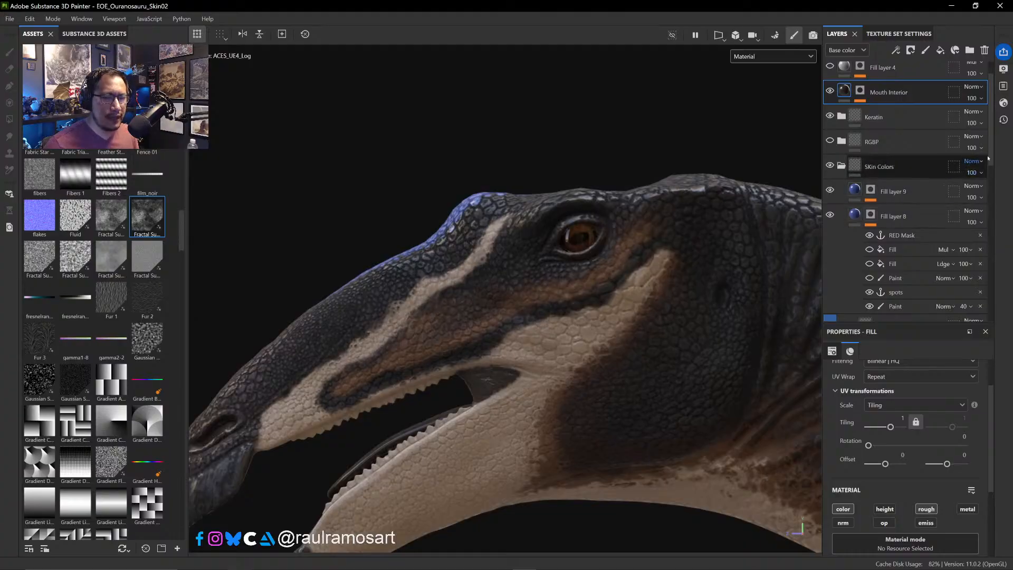
# - Toggle the Mouth Interior layer for comparison, select the Paint effect in its mask, and set a black brush of size 0.36
pyautogui.scroll(1, 990, 116)
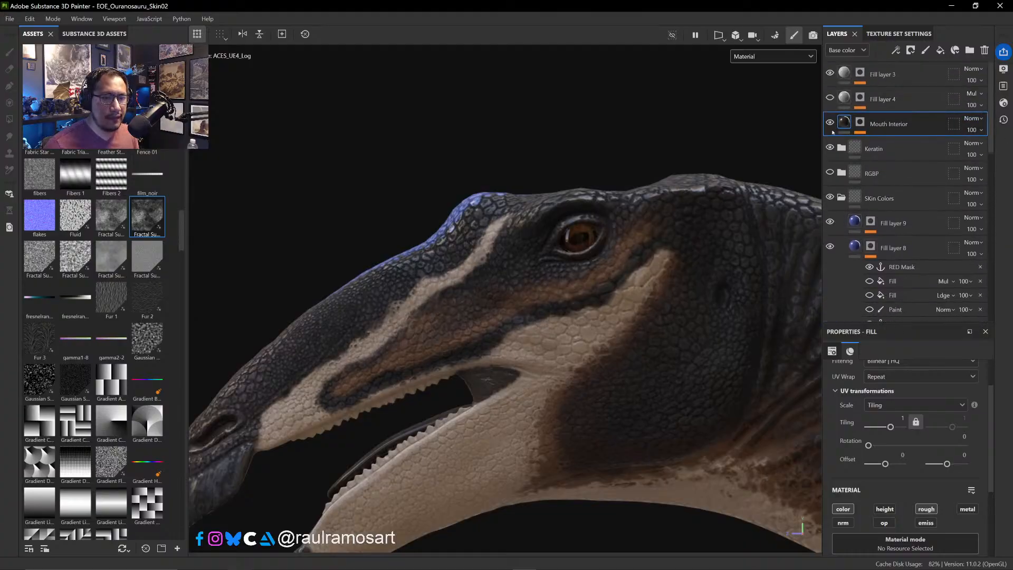
pyautogui.click(829, 124)
pyautogui.click(829, 124)
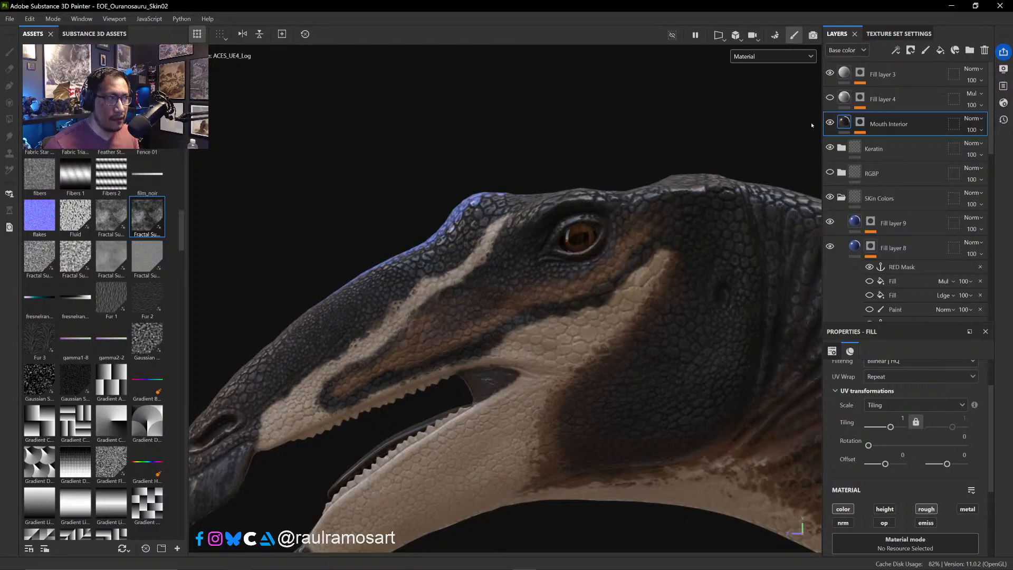
pyautogui.click(860, 123)
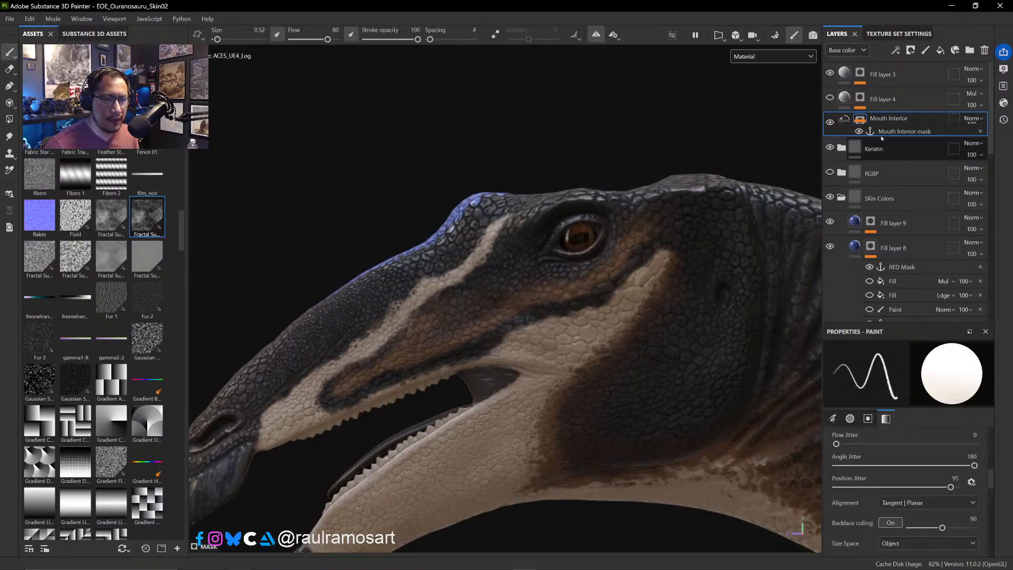
pyautogui.click(907, 157)
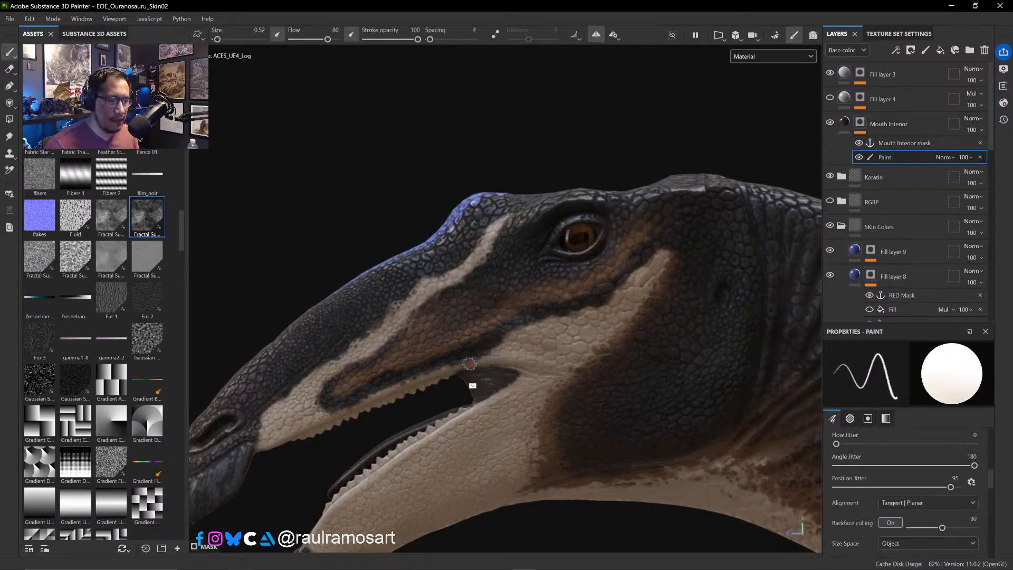
pyautogui.moveTo(467, 358)
pyautogui.keyDown('alt'); pyautogui.mouseDown()
pyautogui.moveTo(459, 316)
pyautogui.moveTo(463, 365)
pyautogui.mouseUp(); pyautogui.keyUp('alt')
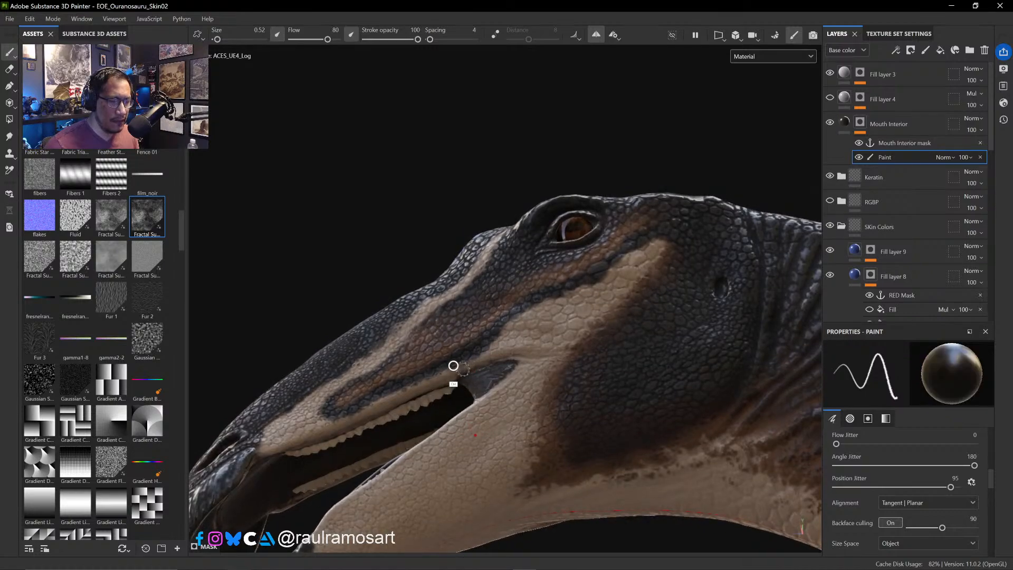
pyautogui.keyDown('ctrl'); pyautogui.moveTo(463, 370); pyautogui.dragTo(460, 373, button='right'); pyautogui.keyUp('ctrl')
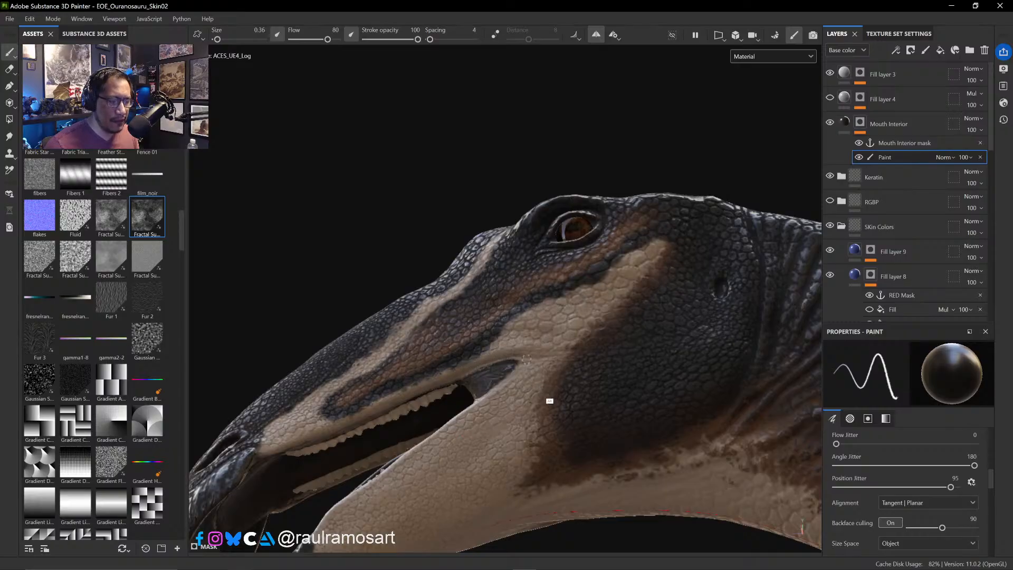
pyautogui.moveTo(526, 358)
pyautogui.keyDown('alt'); pyautogui.mouseDown()
pyautogui.moveTo(591, 370)
pyautogui.moveTo(517, 352)
pyautogui.mouseUp(); pyautogui.keyUp('alt')
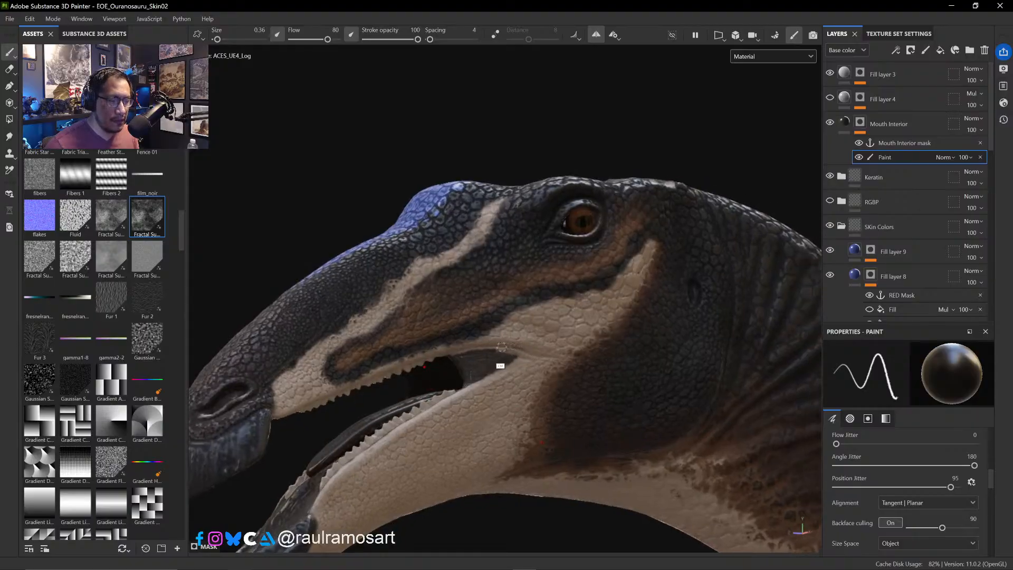
# - Choose the Basic Soft brush and set its size to 0.72 for the mask edge at the corner of the mouth
pyautogui.scroll(-10, 169, 252)
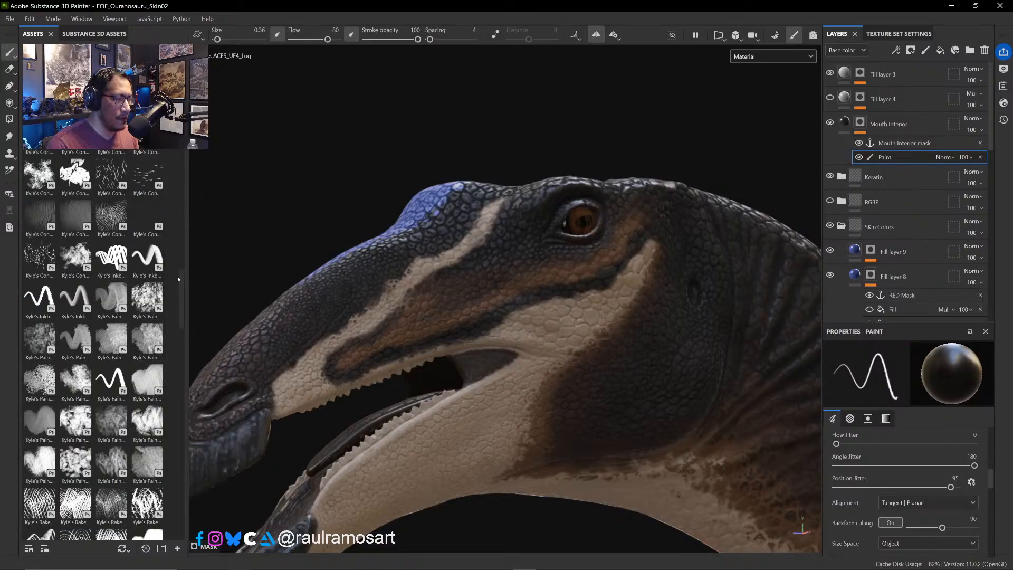
pyautogui.moveTo(181, 287); pyautogui.dragTo(180, 112)
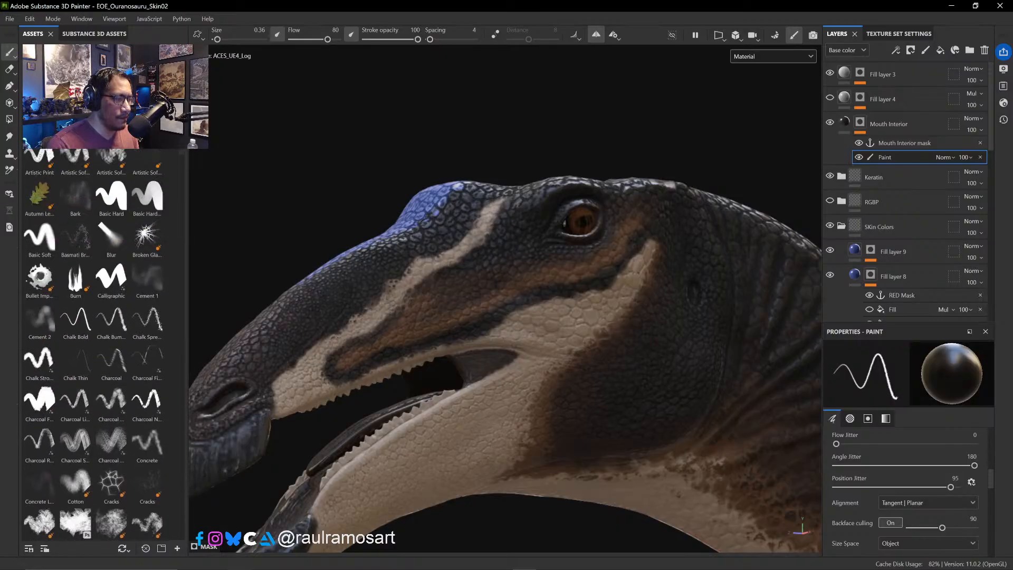
pyautogui.click(39, 238)
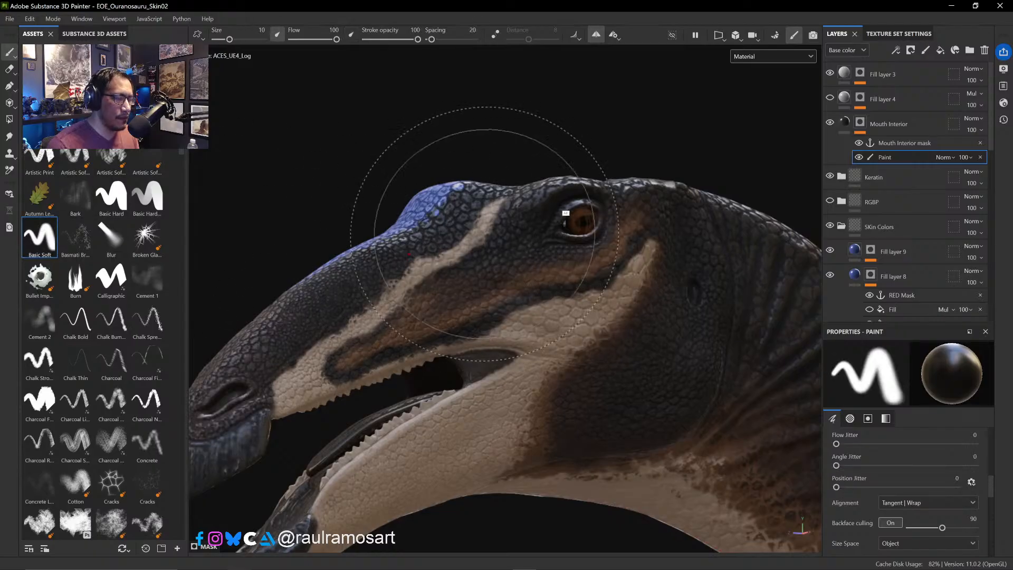
pyautogui.keyDown('alt'); pyautogui.moveTo(635, 134); pyautogui.dragTo(470, 295); pyautogui.keyUp('alt')
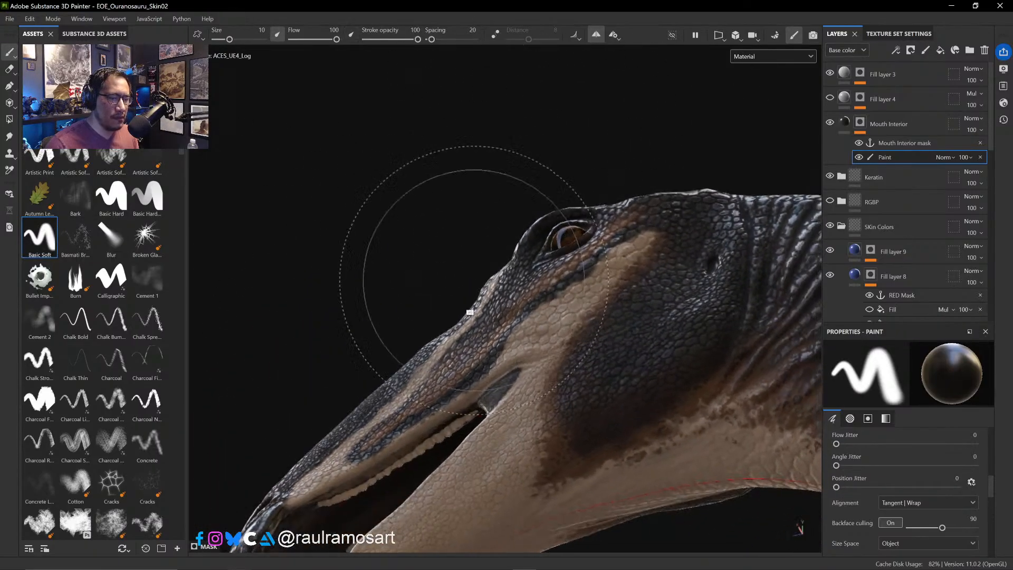
pyautogui.moveTo(470, 295)
pyautogui.keyDown('alt'); pyautogui.mouseDown(button='right')
pyautogui.moveTo(545, 453)
pyautogui.moveTo(545, 417)
pyautogui.mouseUp(button='right'); pyautogui.keyUp('alt')
pyautogui.moveTo(430, 254)
pyautogui.keyDown('alt'); pyautogui.mouseDown(button='middle')
pyautogui.moveTo(398, 99)
pyautogui.moveTo(407, 69)
pyautogui.mouseUp(button='middle'); pyautogui.keyUp('alt')
pyautogui.moveTo(470, 250)
pyautogui.keyDown('alt'); pyautogui.mouseDown()
pyautogui.moveTo(616, 274)
pyautogui.moveTo(537, 278)
pyautogui.moveTo(516, 309)
pyautogui.mouseUp(); pyautogui.keyUp('alt')
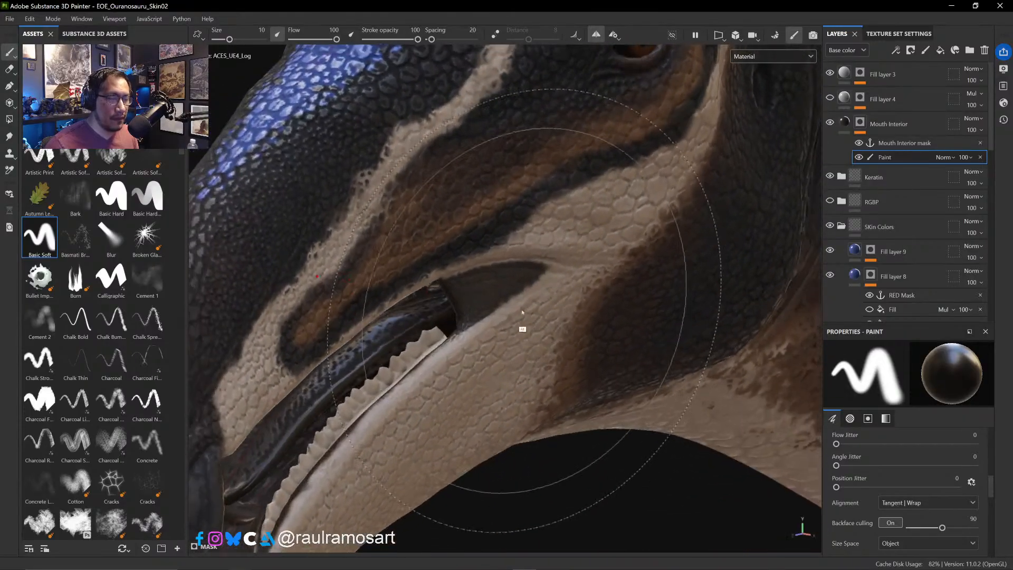
pyautogui.keyDown('ctrl'); pyautogui.moveTo(515, 298); pyautogui.dragTo(454, 293, button='right'); pyautogui.keyUp('ctrl')
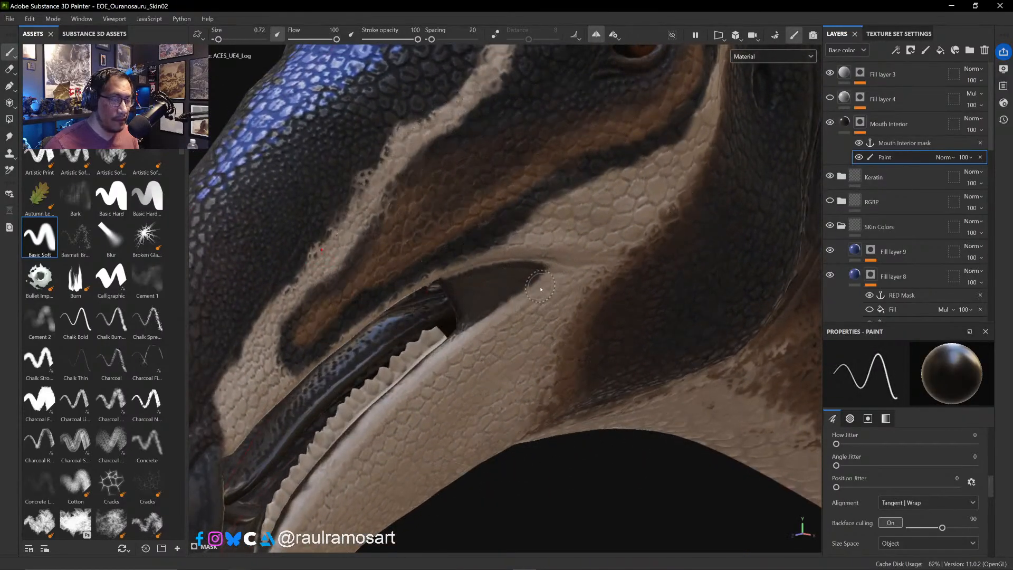
# - Paint black along the corner of the mouth and the lower jaw's edge to trim the Mouth Interior mask
pyautogui.press('x')
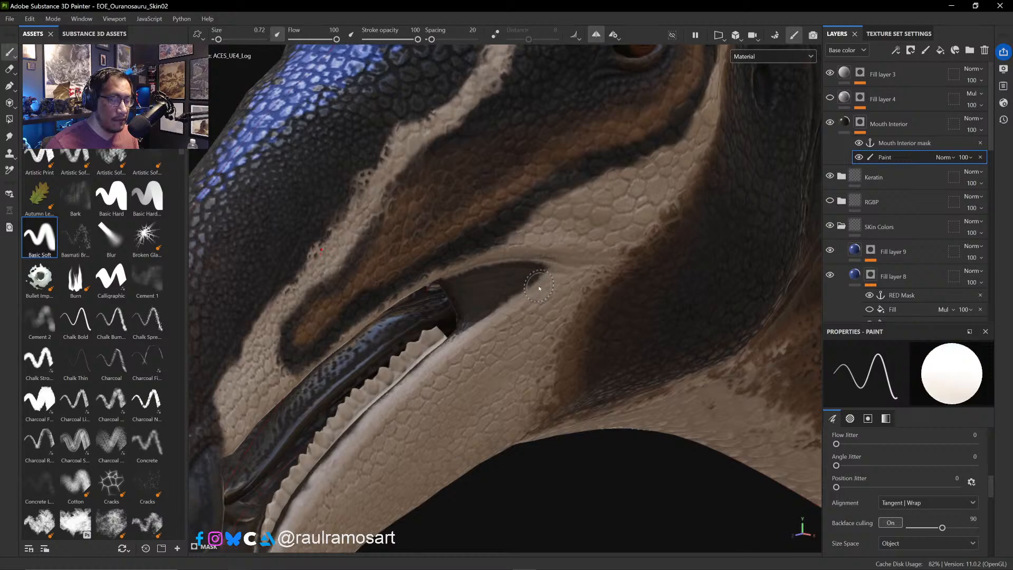
pyautogui.press('x')
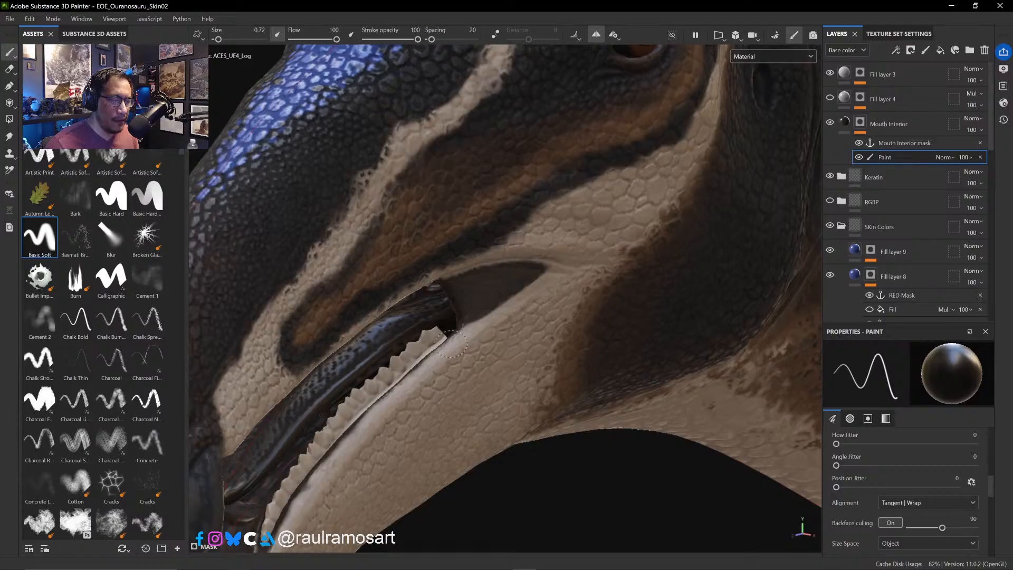
pyautogui.moveTo(441, 348)
pyautogui.keyDown('ctrl'); pyautogui.keyDown('alt'); pyautogui.mouseDown()
pyautogui.moveTo(486, 407)
pyautogui.moveTo(482, 351)
pyautogui.moveTo(512, 244)
pyautogui.moveTo(502, 236)
pyautogui.moveTo(450, 295)
pyautogui.moveTo(425, 344)
pyautogui.mouseUp(); pyautogui.keyUp('alt'); pyautogui.keyUp('ctrl')
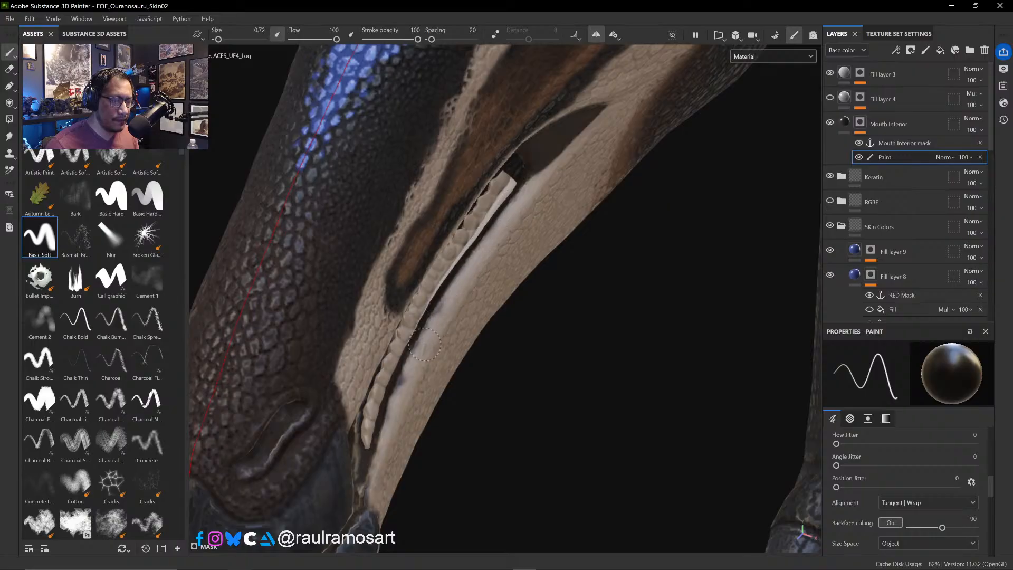
pyautogui.moveTo(402, 391); pyautogui.dragTo(401, 423)
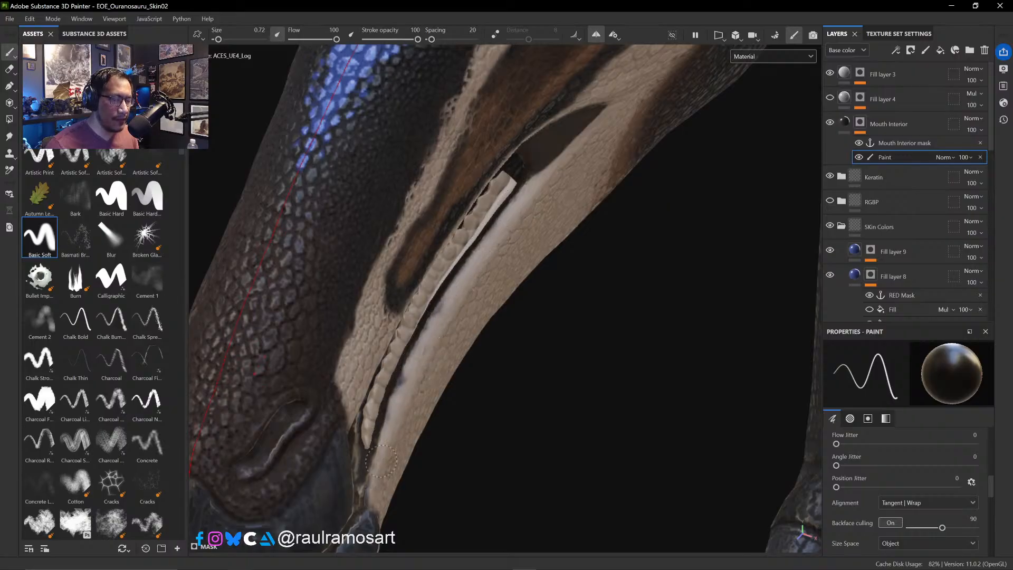
pyautogui.moveTo(378, 480); pyautogui.dragTo(371, 483)
# - Check the mouth corner and jaw edges from both sides and display the Mouth Interior mask on its own
pyautogui.moveTo(427, 366)
pyautogui.keyDown('alt'); pyautogui.mouseDown()
pyautogui.moveTo(554, 215)
pyautogui.moveTo(563, 322)
pyautogui.moveTo(534, 238)
pyautogui.moveTo(498, 204)
pyautogui.moveTo(459, 256)
pyautogui.mouseUp(); pyautogui.keyUp('alt')
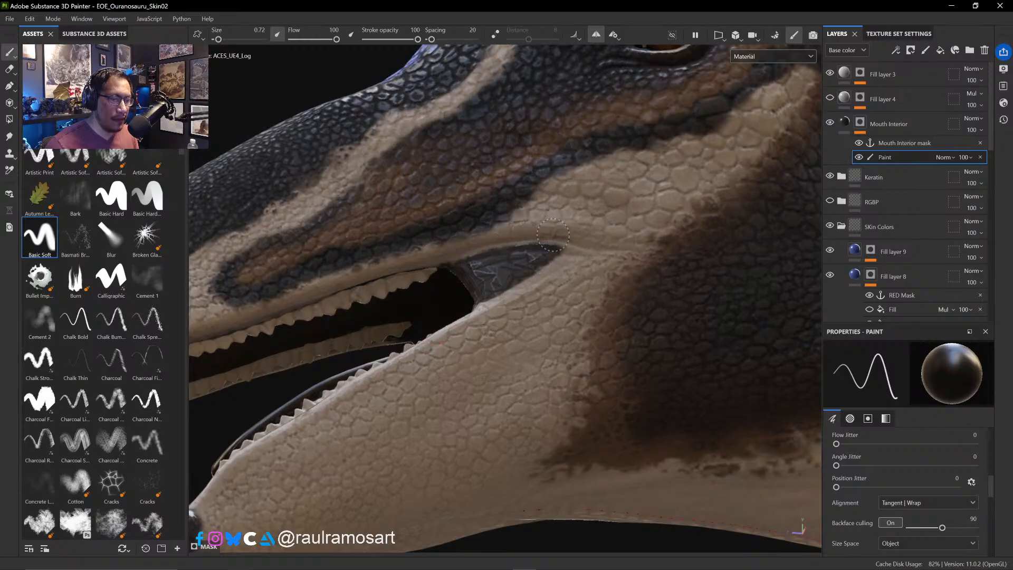
pyautogui.keyDown('alt'); pyautogui.moveTo(515, 245); pyautogui.dragTo(792, 338); pyautogui.keyUp('alt')
pyautogui.keyDown('alt'); pyautogui.moveTo(602, 240); pyautogui.dragTo(775, 264); pyautogui.keyUp('alt')
pyautogui.keyDown('alt'); pyautogui.moveTo(533, 318); pyautogui.dragTo(454, 343); pyautogui.keyUp('alt')
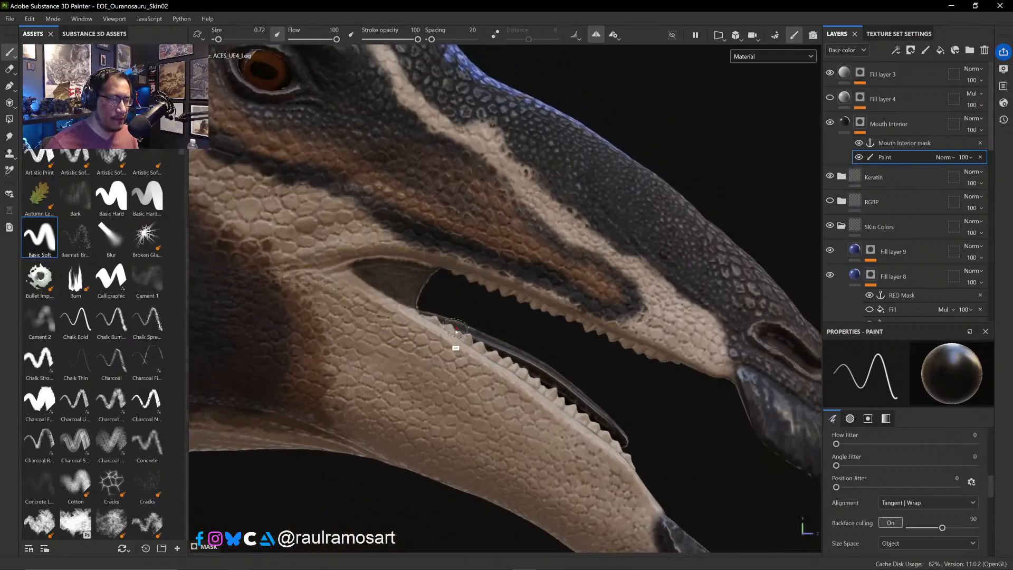
pyautogui.moveTo(518, 320)
pyautogui.keyDown('alt'); pyautogui.mouseDown()
pyautogui.moveTo(481, 328)
pyautogui.moveTo(527, 392)
pyautogui.moveTo(509, 227)
pyautogui.moveTo(612, 399)
pyautogui.moveTo(496, 237)
pyautogui.mouseUp(); pyautogui.keyUp('alt')
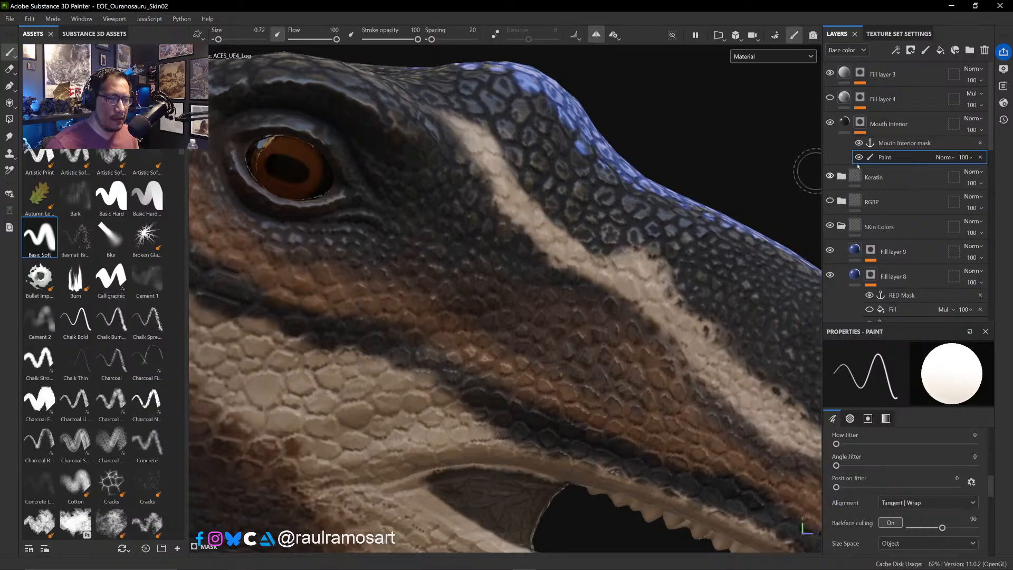
pyautogui.keyDown('alt'); pyautogui.moveTo(716, 286); pyautogui.dragTo(516, 285, button='right'); pyautogui.keyUp('alt')
pyautogui.keyDown('alt'); pyautogui.click(859, 122); pyautogui.keyUp('alt')
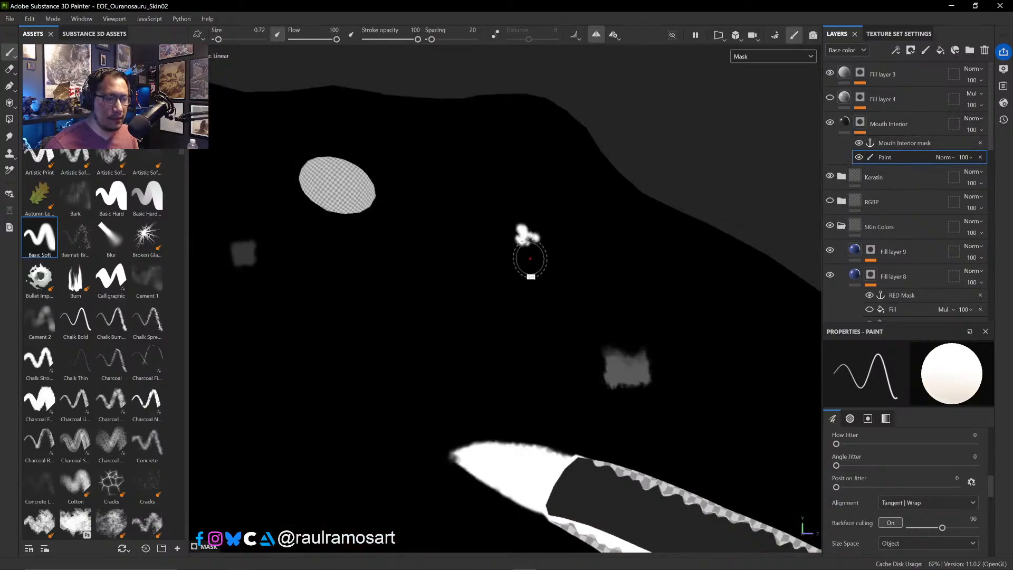
# - Set a black brush of size 1.53 and paint out the stray marks beside and above the mouth corner in the Mouth Interior mask
pyautogui.press(']')
pyautogui.press(']')
pyautogui.press(']')
pyautogui.press(']')
pyautogui.press('x')
pyautogui.moveTo(536, 237)
pyautogui.mouseDown()
pyautogui.moveTo(536, 219)
pyautogui.moveTo(613, 374)
pyautogui.moveTo(649, 362)
pyautogui.mouseUp()
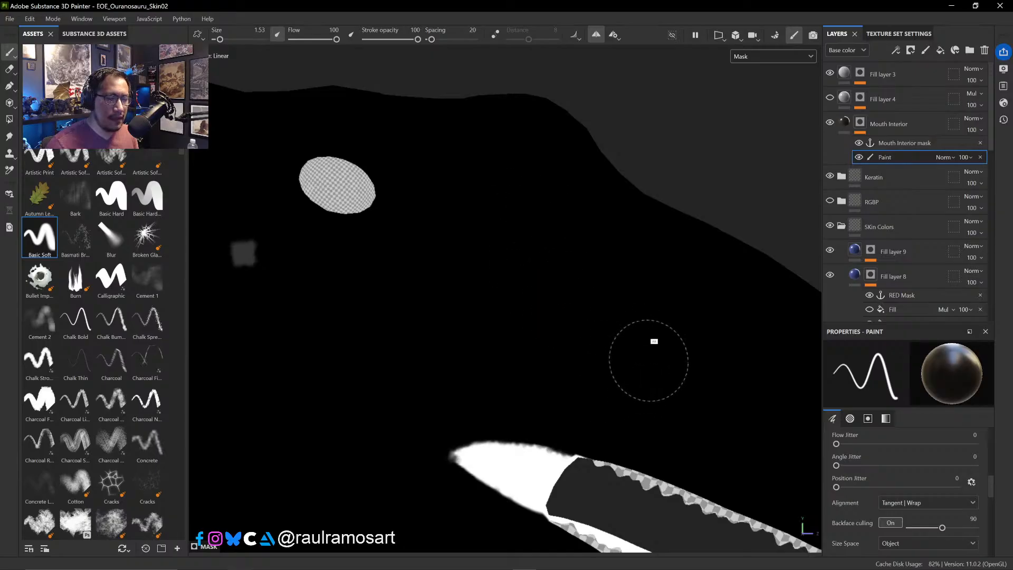
# - Paint black over the leftover faint spots on the upper snout and lower jaw in the Mouth Interior mask
pyautogui.moveTo(741, 213)
pyautogui.keyDown('alt'); pyautogui.mouseDown(button='middle')
pyautogui.moveTo(600, 165)
pyautogui.moveTo(507, 112)
pyautogui.mouseUp(button='middle'); pyautogui.keyUp('alt')
pyautogui.keyDown('alt'); pyautogui.moveTo(710, 233); pyautogui.dragTo(601, 126, button='middle'); pyautogui.keyUp('alt')
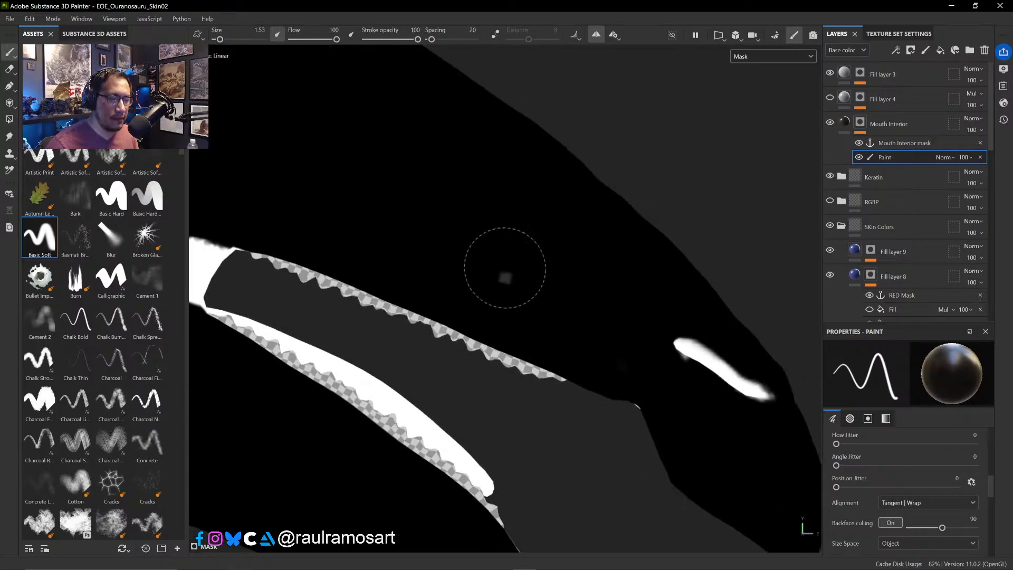
pyautogui.click(504, 268)
pyautogui.moveTo(725, 230)
pyautogui.keyDown('alt'); pyautogui.mouseDown(button='middle')
pyautogui.moveTo(656, 134)
pyautogui.moveTo(642, 79)
pyautogui.mouseUp(button='middle'); pyautogui.keyUp('alt')
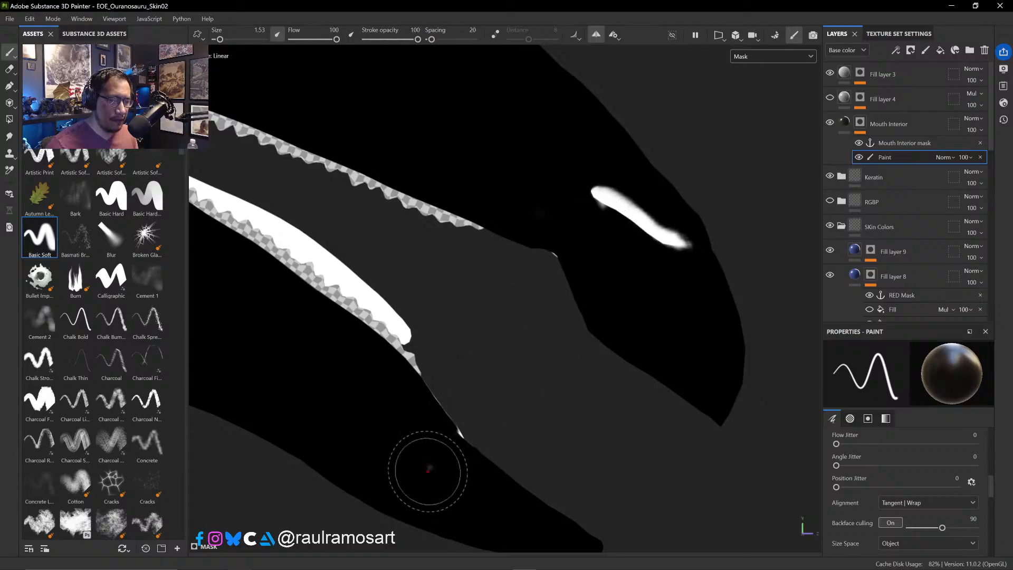
pyautogui.moveTo(430, 468); pyautogui.dragTo(437, 450)
pyautogui.keyDown('ctrl'); pyautogui.keyDown('alt'); pyautogui.moveTo(541, 338); pyautogui.dragTo(849, 329); pyautogui.keyUp('alt'); pyautogui.keyUp('ctrl')
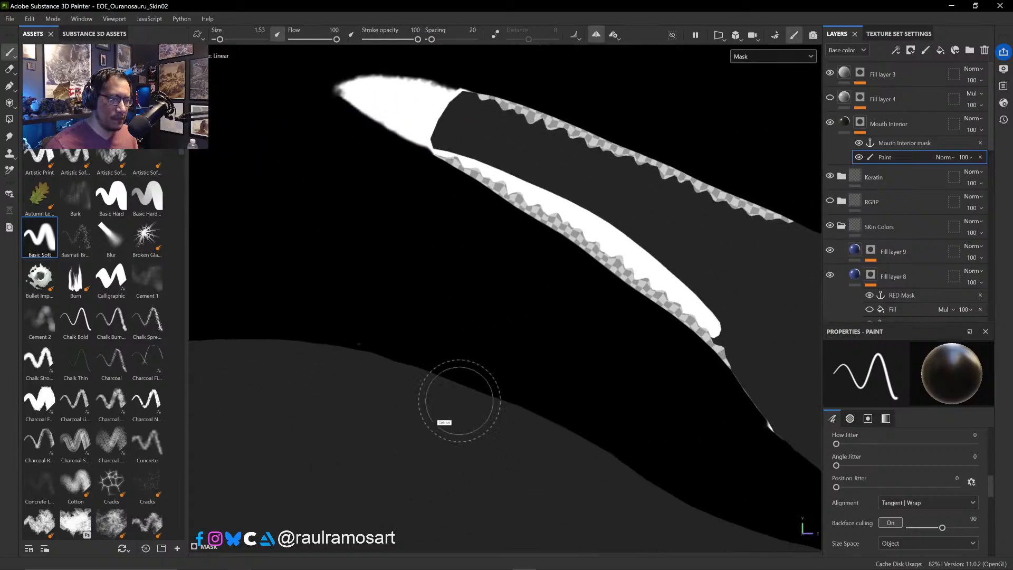
pyautogui.keyDown('ctrl'); pyautogui.keyDown('alt'); pyautogui.moveTo(425, 412); pyautogui.dragTo(498, 458); pyautogui.keyUp('alt'); pyautogui.keyUp('ctrl')
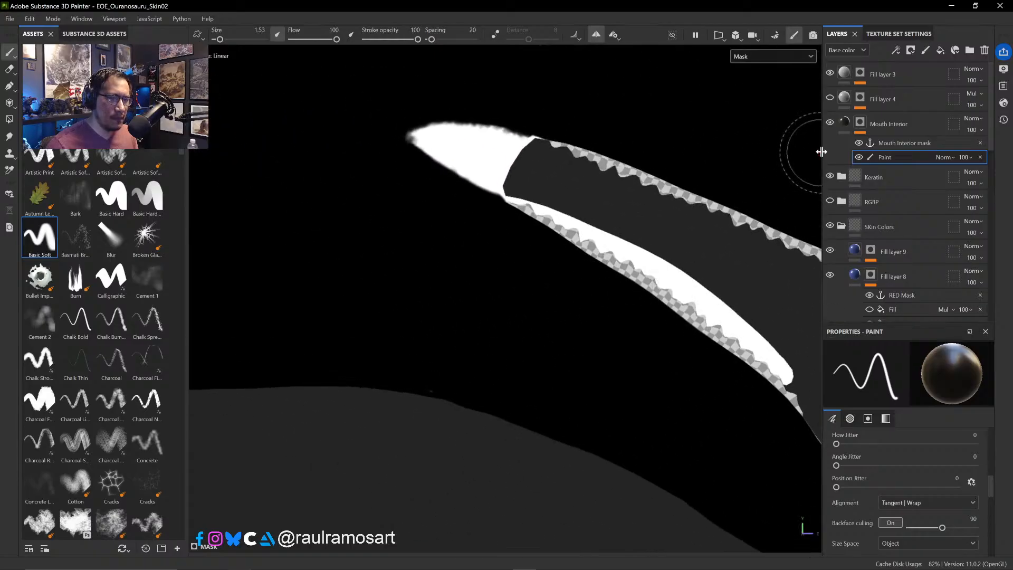
# - Return to the material display via the Mouth Interior fill and examine the head, neck, body and hind leg
pyautogui.click(843, 123)
pyautogui.moveTo(842, 123)
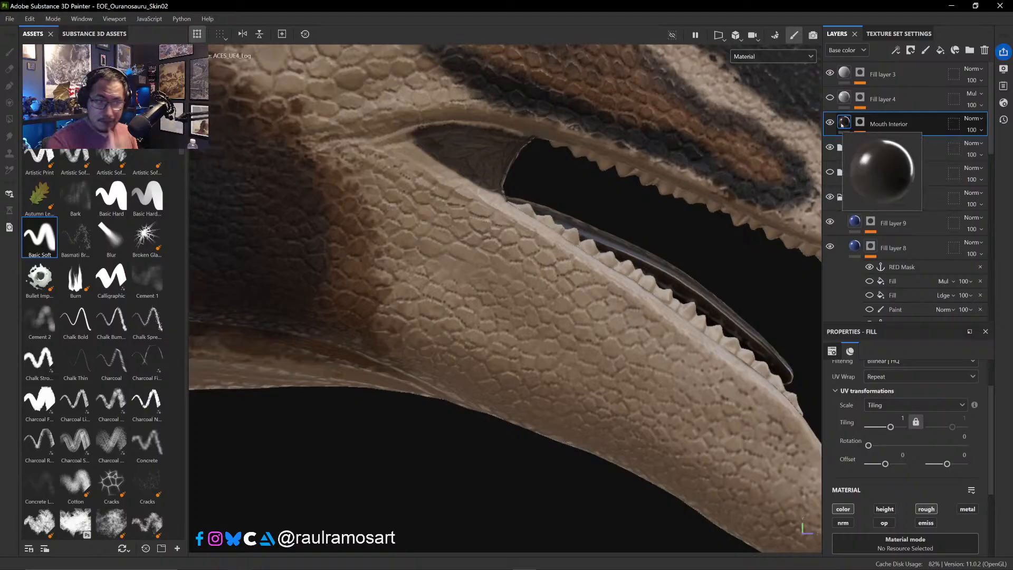
pyautogui.scroll(-8, 529, 336)
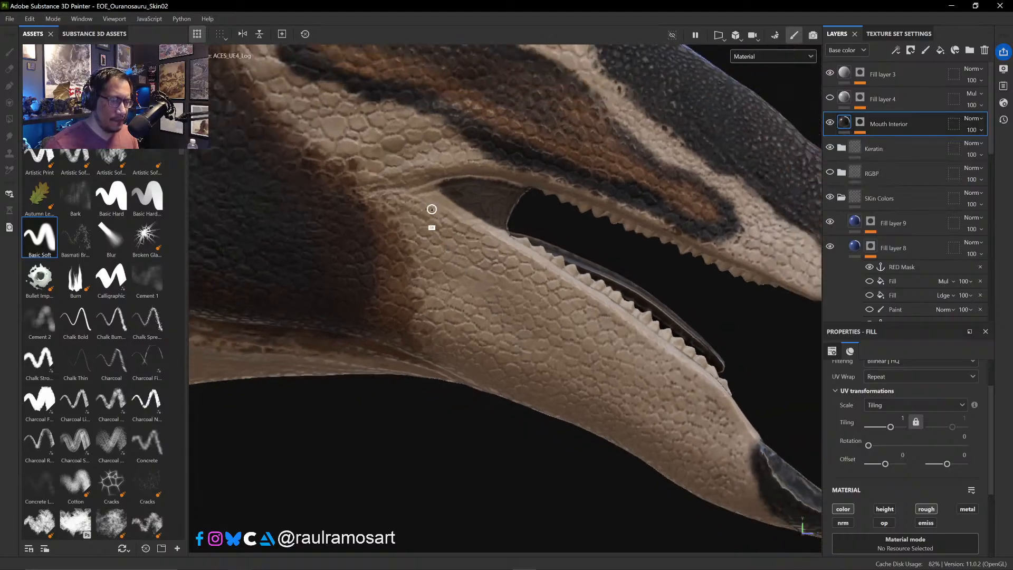
pyautogui.scroll(-3, 496, 306)
pyautogui.keyDown('alt'); pyautogui.moveTo(475, 327); pyautogui.dragTo(579, 398); pyautogui.keyUp('alt')
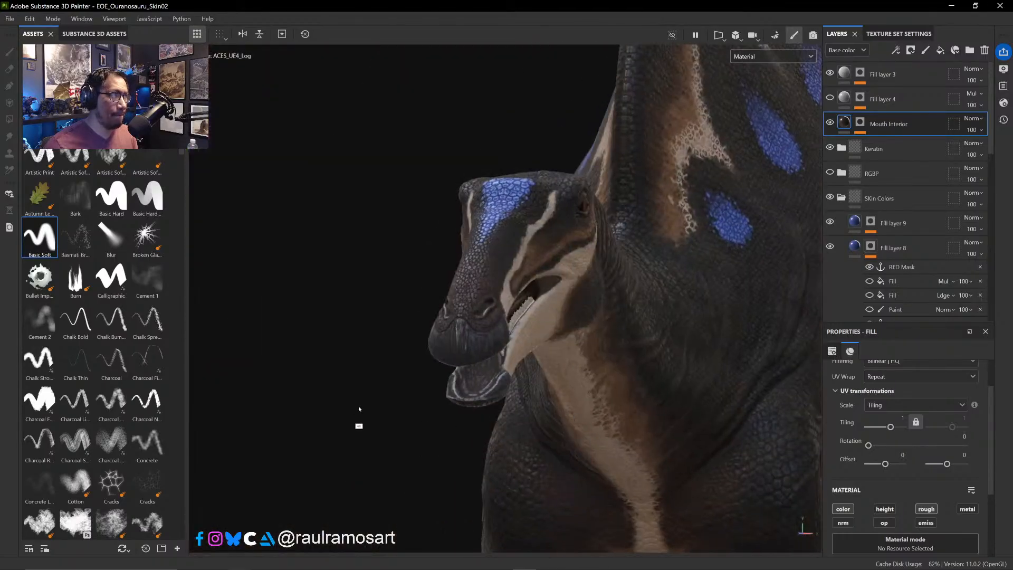
pyautogui.keyDown('alt'); pyautogui.moveTo(359, 408); pyautogui.dragTo(221, 401); pyautogui.keyUp('alt')
pyautogui.keyDown('alt'); pyautogui.moveTo(551, 426); pyautogui.dragTo(441, 298, button='middle'); pyautogui.keyUp('alt')
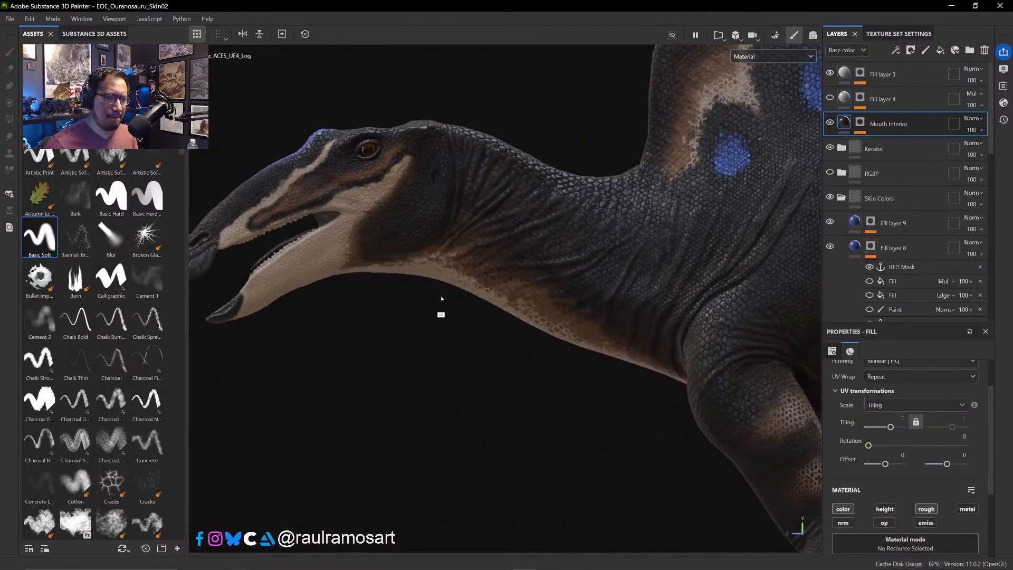
pyautogui.keyDown('alt'); pyautogui.moveTo(442, 299); pyautogui.dragTo(474, 360, button='right'); pyautogui.keyUp('alt')
pyautogui.keyDown('alt'); pyautogui.moveTo(527, 374); pyautogui.dragTo(420, 407, button='middle'); pyautogui.keyUp('alt')
pyautogui.keyDown('alt'); pyautogui.moveTo(531, 394); pyautogui.dragTo(428, 429, button='middle'); pyautogui.keyUp('alt')
pyautogui.keyDown('alt'); pyautogui.moveTo(408, 398); pyautogui.dragTo(364, 234, button='right'); pyautogui.keyUp('alt')
pyautogui.keyDown('ctrl'); pyautogui.keyDown('alt'); pyautogui.moveTo(390, 162); pyautogui.dragTo(483, 72); pyautogui.keyUp('alt'); pyautogui.keyUp('ctrl')
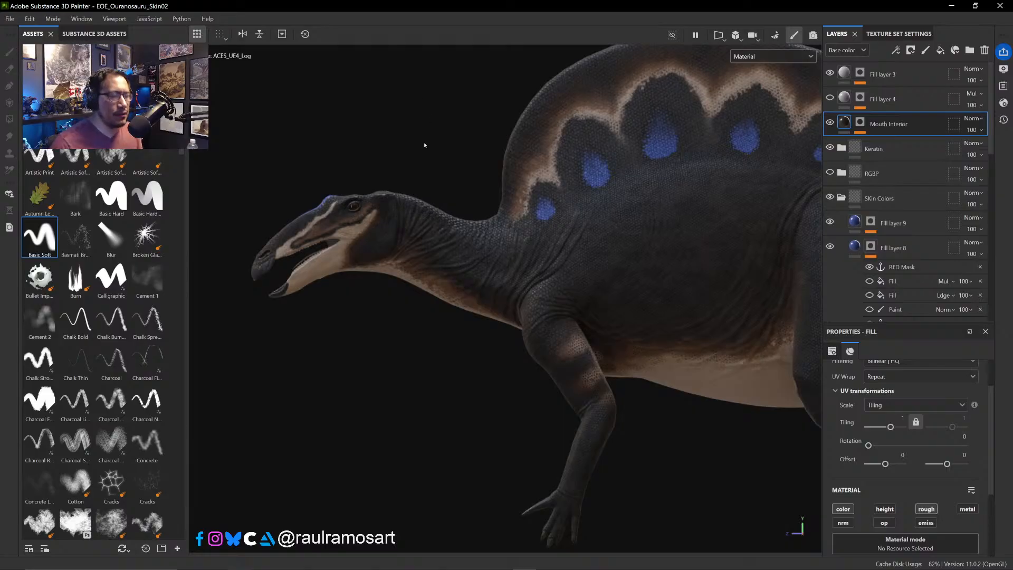
pyautogui.keyDown('ctrl'); pyautogui.keyDown('alt'); pyautogui.moveTo(444, 134); pyautogui.dragTo(333, 121); pyautogui.keyUp('alt'); pyautogui.keyUp('ctrl')
pyautogui.keyDown('ctrl'); pyautogui.keyDown('alt'); pyautogui.moveTo(507, 285); pyautogui.dragTo(634, 431); pyautogui.keyUp('alt'); pyautogui.keyUp('ctrl')
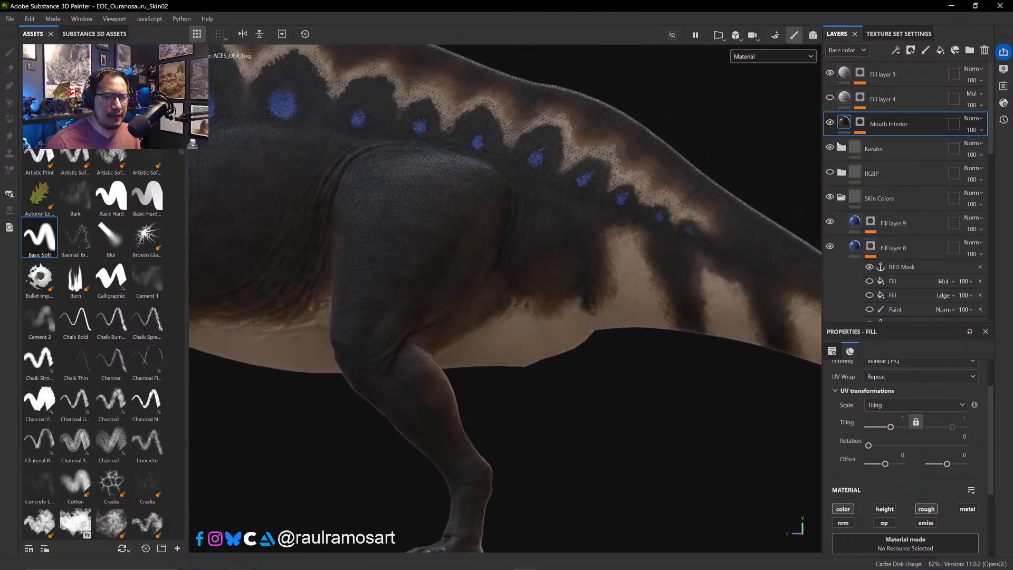
# - Save the project and review the whole dinosaur in side view
pyautogui.click(10, 18)
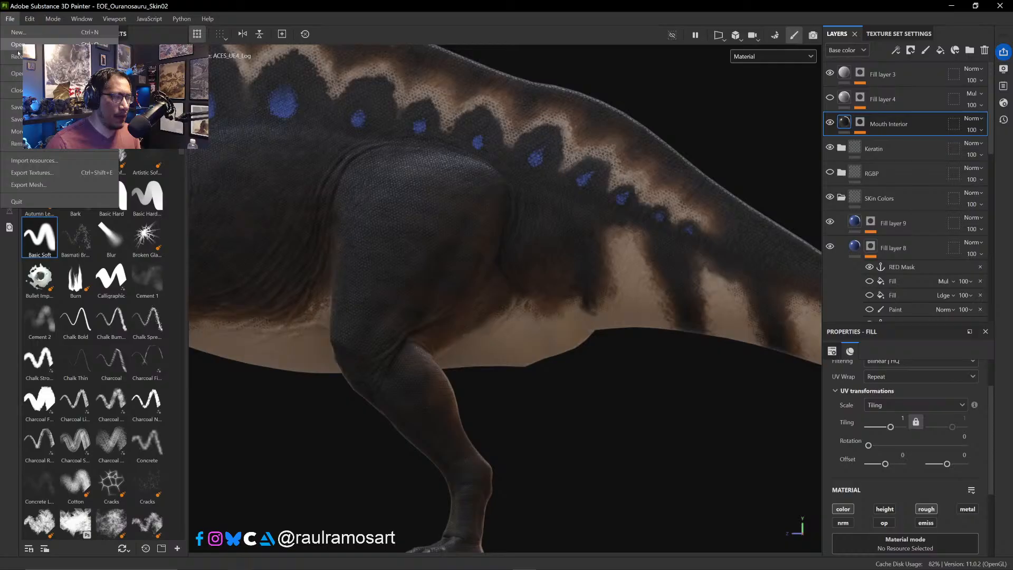
pyautogui.click(32, 108)
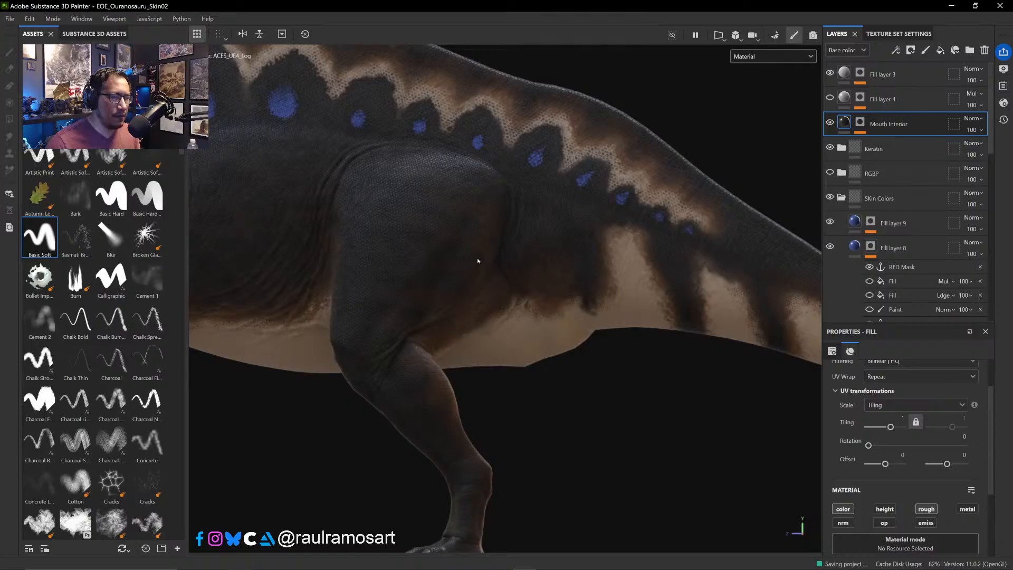
pyautogui.scroll(-3, 477, 257)
pyautogui.scroll(-3, 647, 385)
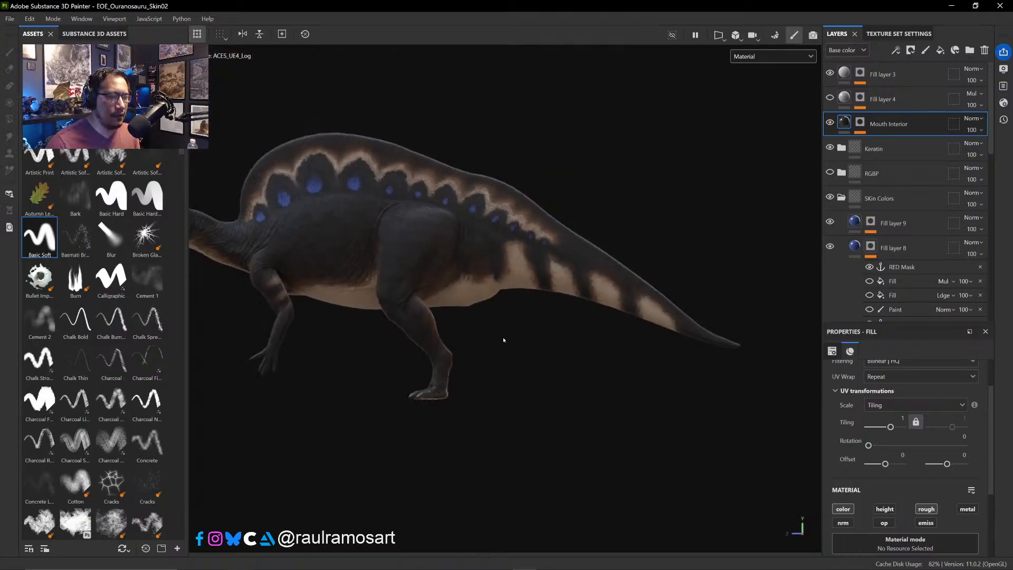
pyautogui.moveTo(561, 361); pyautogui.dragTo(628, 362, button='middle')
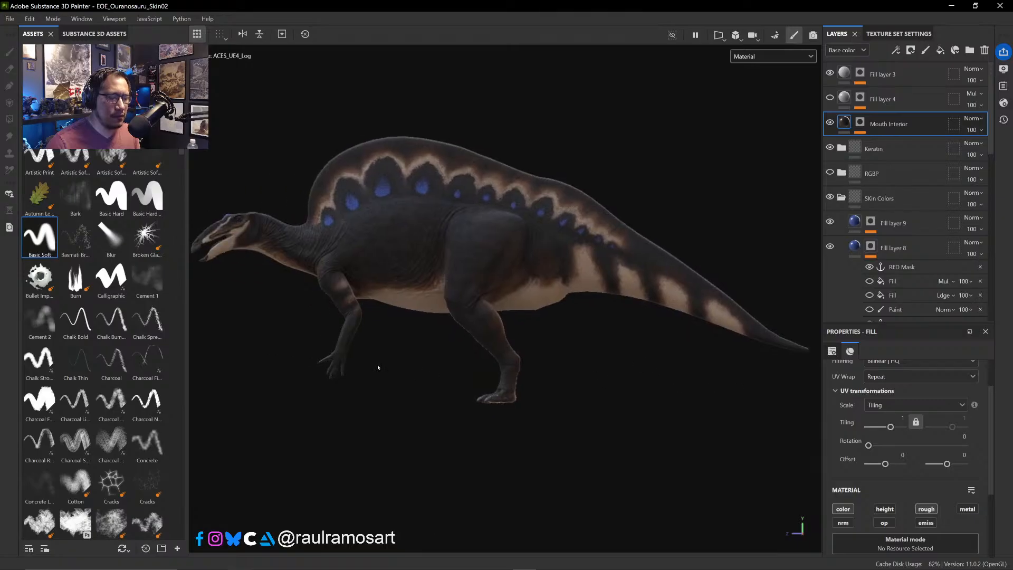
pyautogui.scroll(3, 474, 372)
pyautogui.scroll(3, 466, 364)
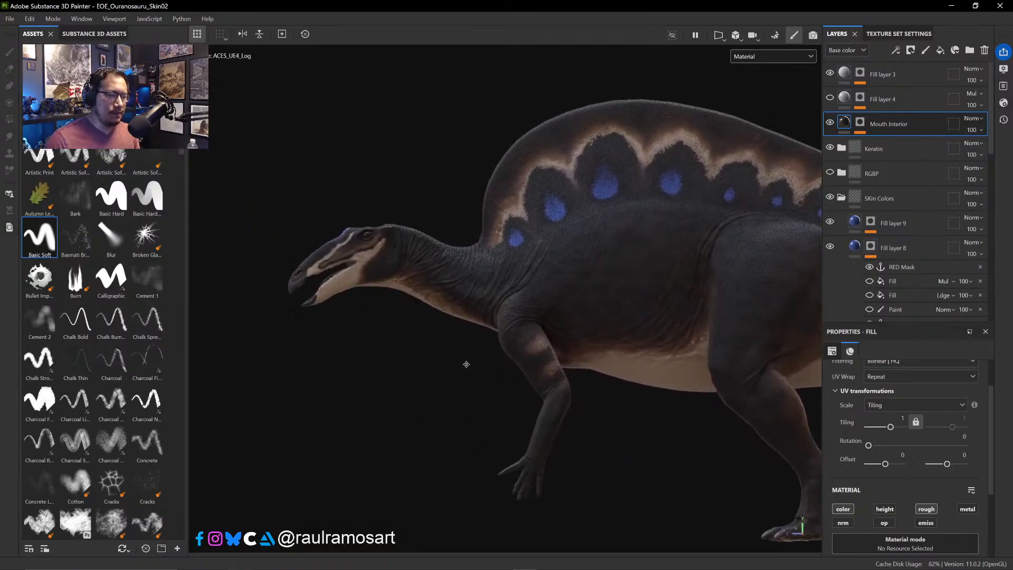
pyautogui.keyDown('alt'); pyautogui.moveTo(467, 364); pyautogui.dragTo(487, 366, button='middle'); pyautogui.keyUp('alt')
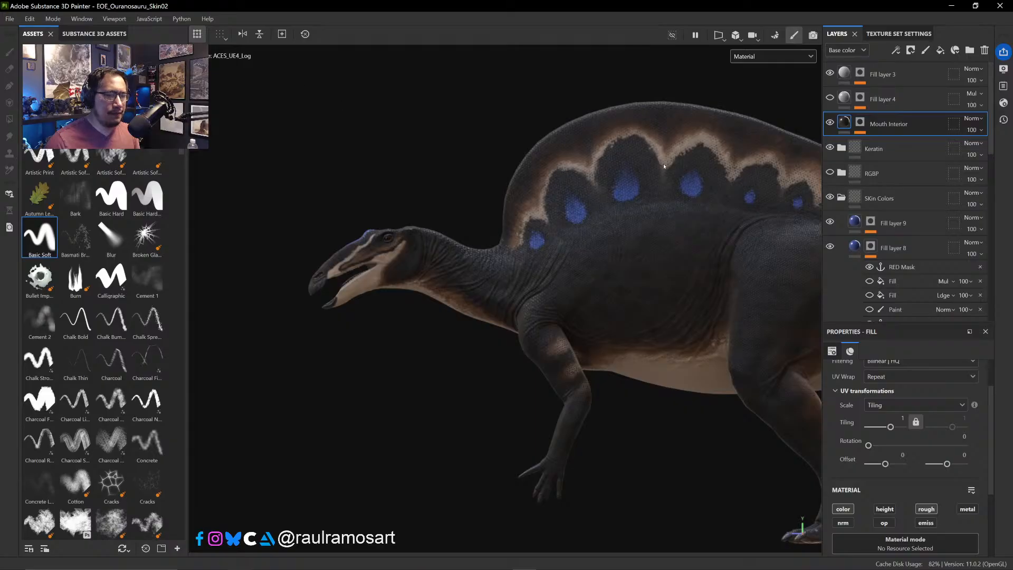
# - Start saving the project under a new name and go to the 04_Texturing folder
pyautogui.click(10, 19)
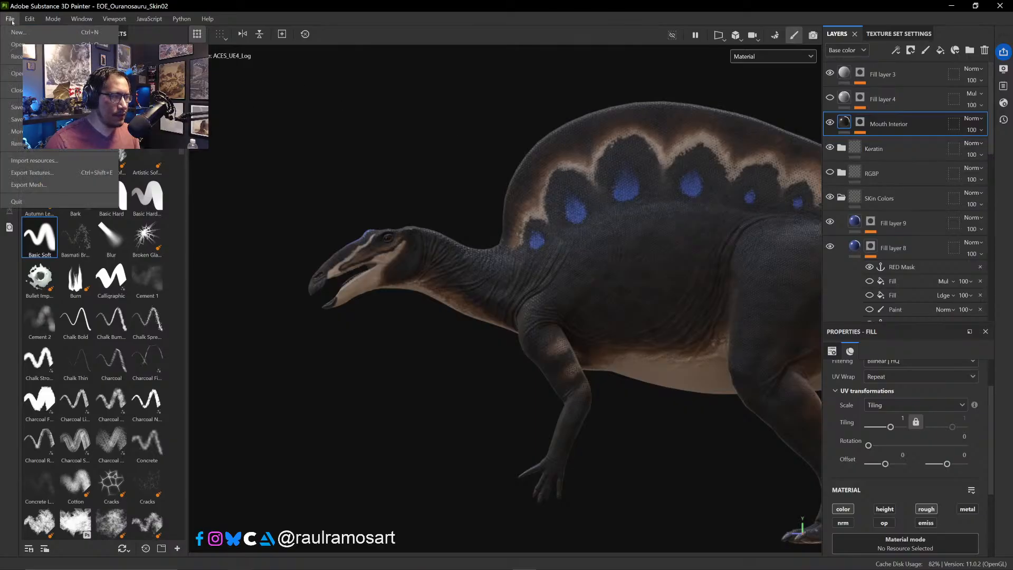
pyautogui.click(32, 119)
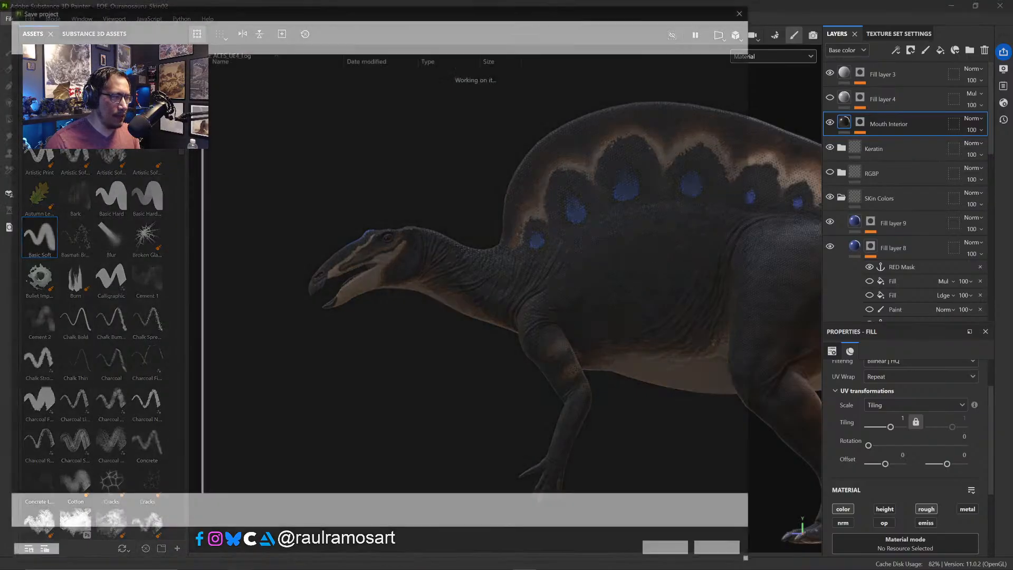
pyautogui.scroll(-5, 16, 66)
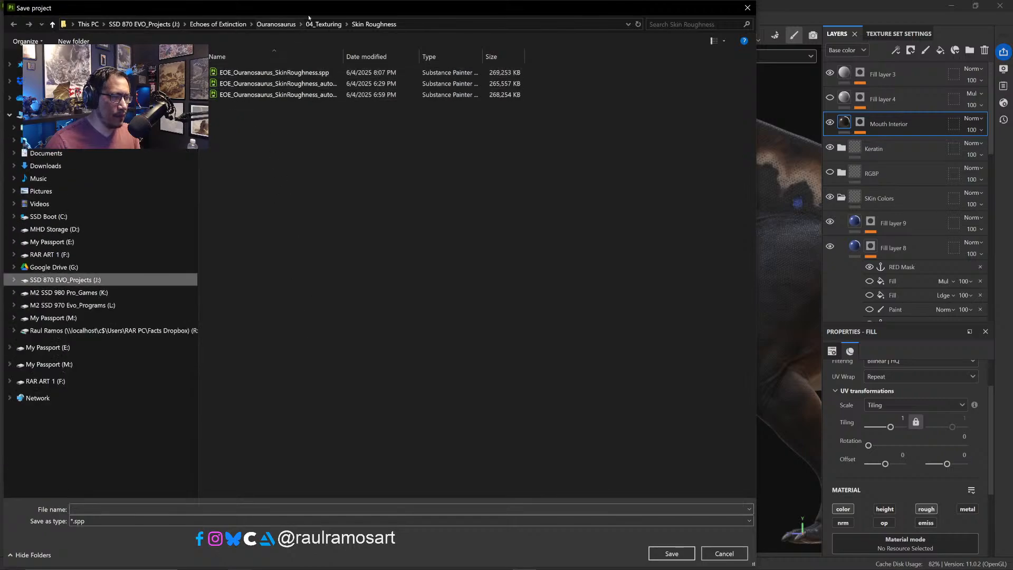
pyautogui.click(324, 24)
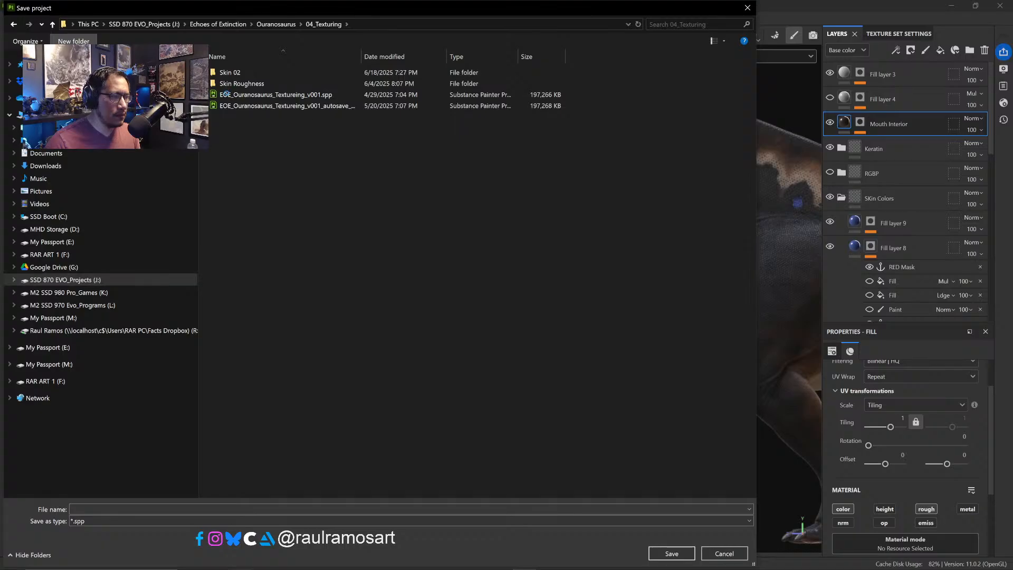
# - Create a folder named Female Colors inside 04_Texturing and open it
pyautogui.hotkey('ctrl', 'shift', 'n')
pyautogui.write('Femail')
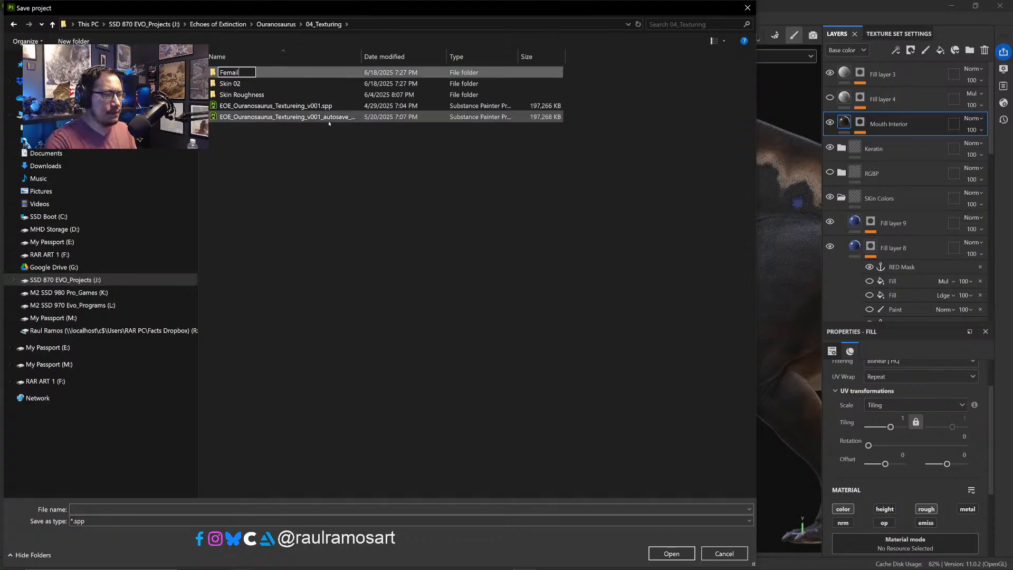
pyautogui.press('BackSpace')
pyautogui.press('BackSpace')
pyautogui.write('le')
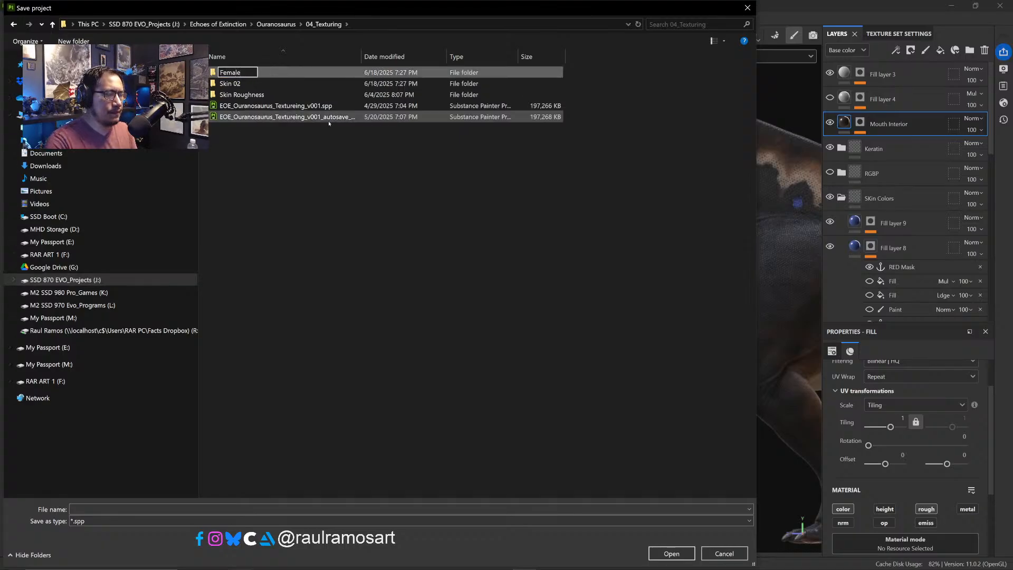
pyautogui.write(' Colors')
pyautogui.press('Return')
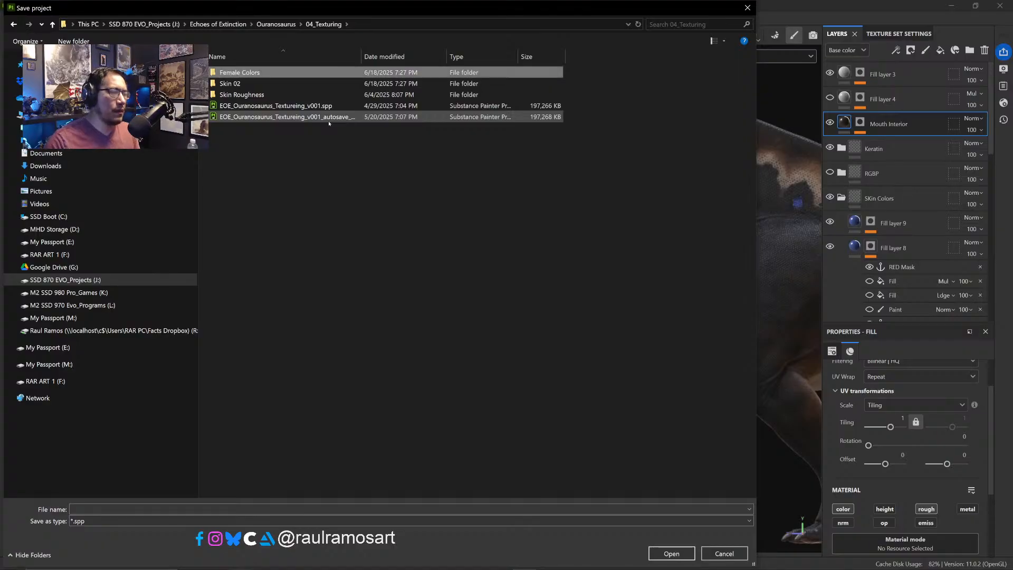
pyautogui.press('Return')
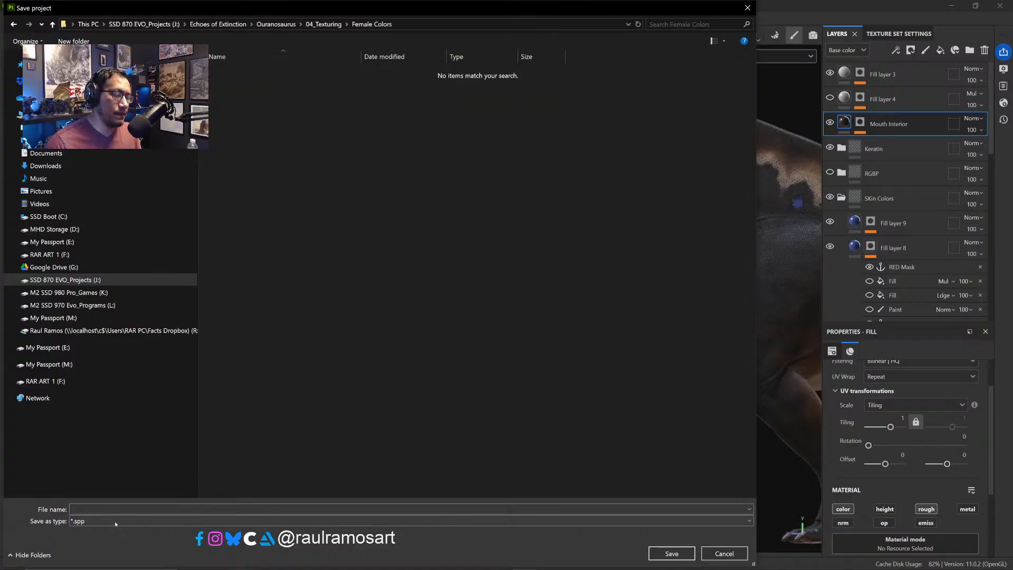
# - Save the project copy as EOE_Ouranosaurus_Female Colors
pyautogui.click(121, 509)
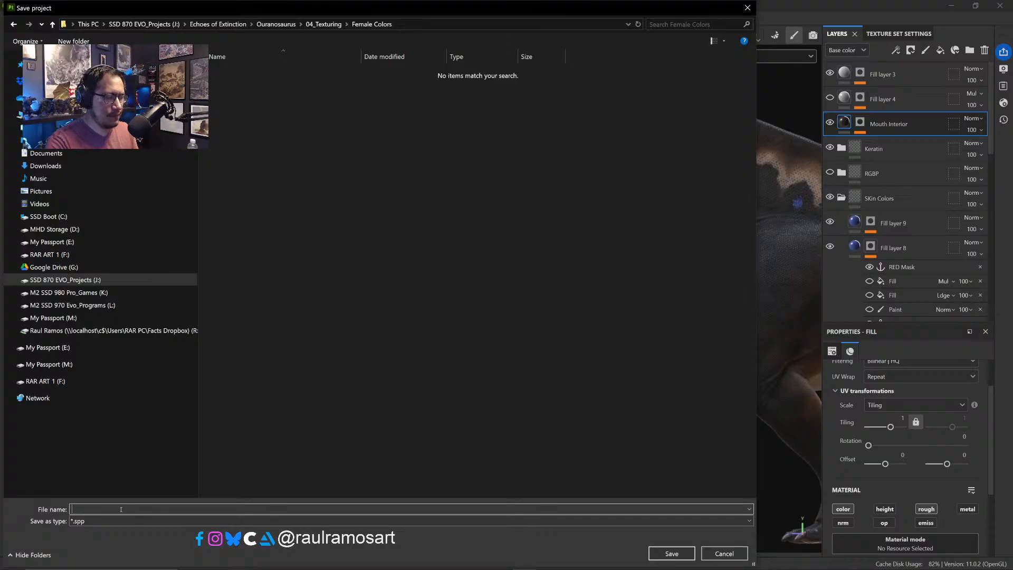
pyautogui.write('EOE_Ouranosaurus_Female Colors')
pyautogui.press('Return')
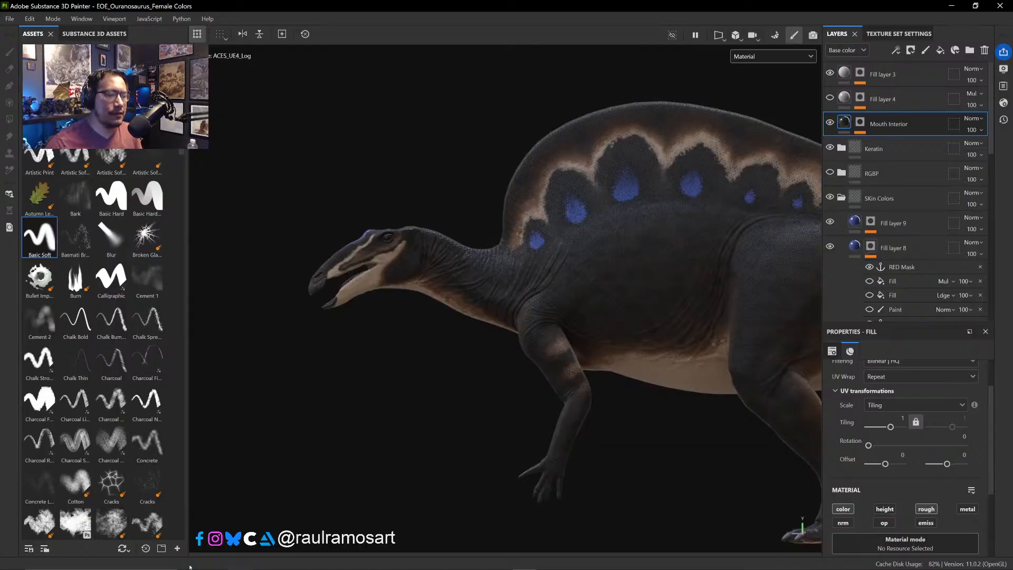
# - Hide Fill layer 9 and Fill layer 8 in the Skin Colors folder to remove the blue markings
pyautogui.scroll(-1, 447, 374)
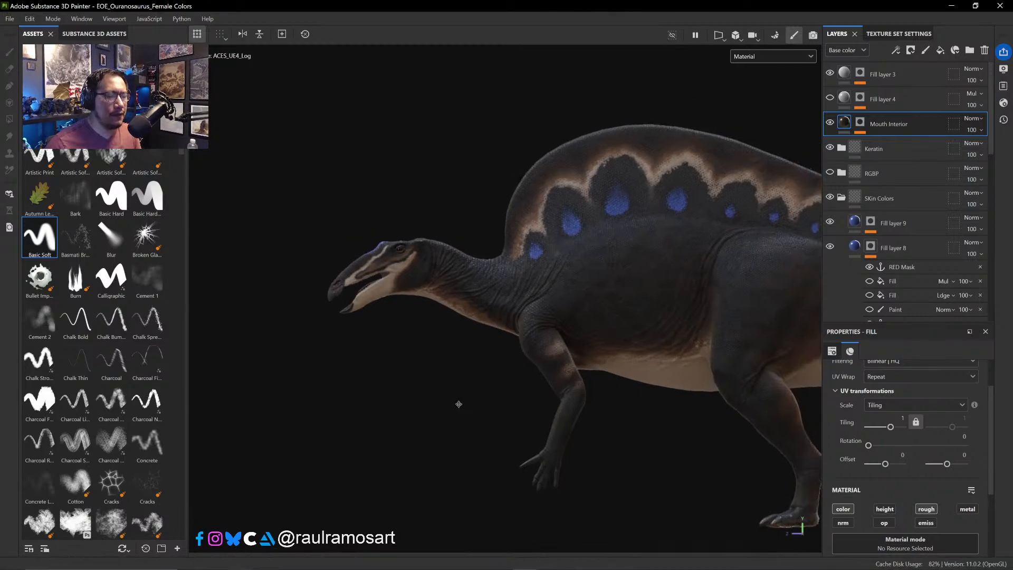
pyautogui.moveTo(459, 402); pyautogui.dragTo(365, 415, button='middle')
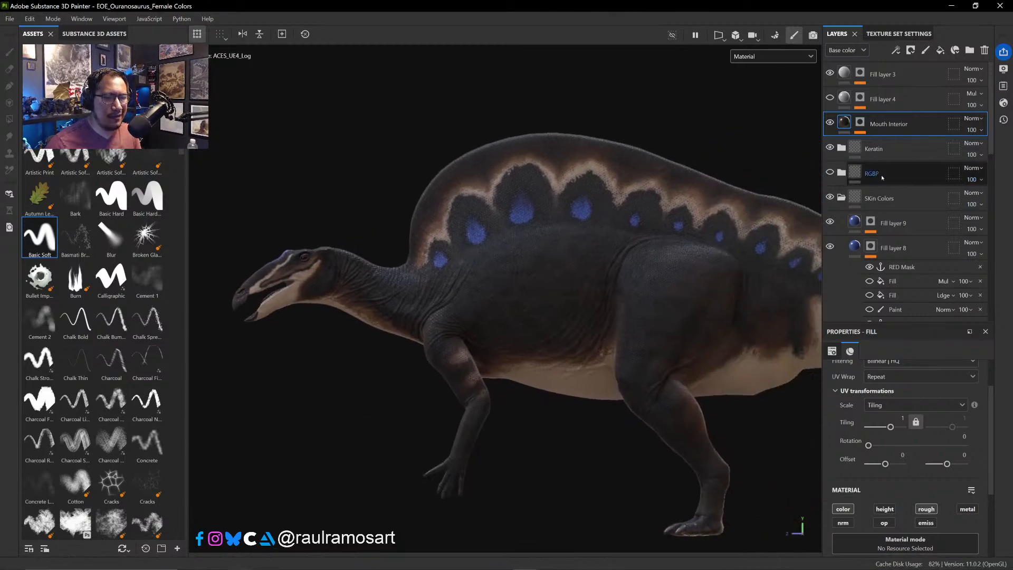
pyautogui.click(842, 198)
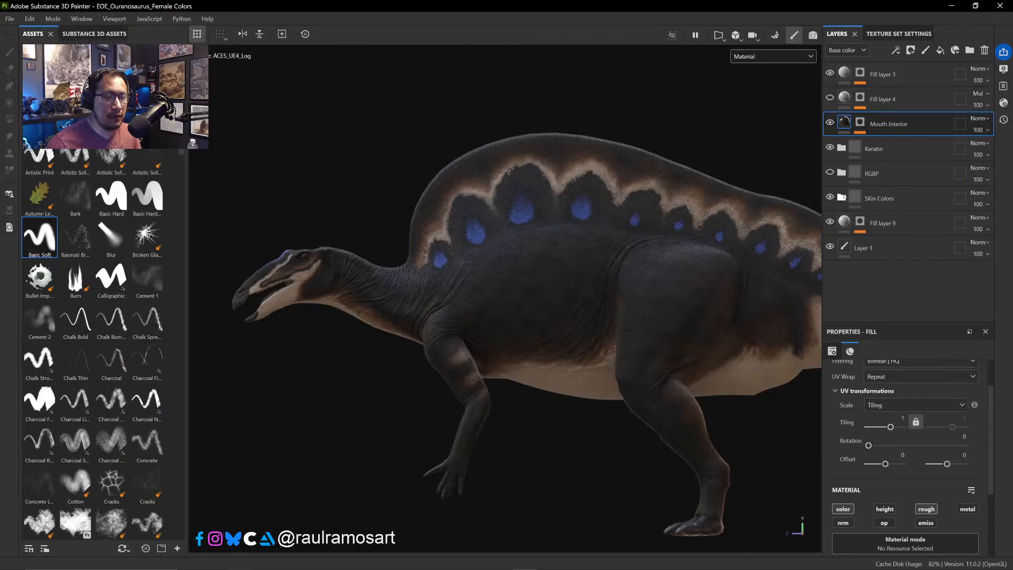
pyautogui.click(842, 198)
pyautogui.scroll(-2, 836, 158)
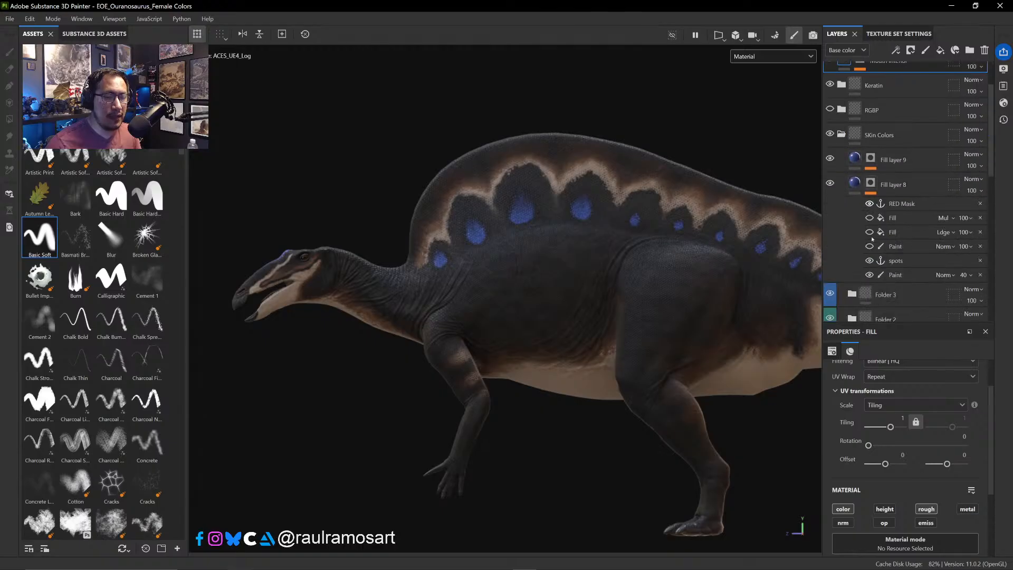
pyautogui.click(830, 158)
pyautogui.click(830, 183)
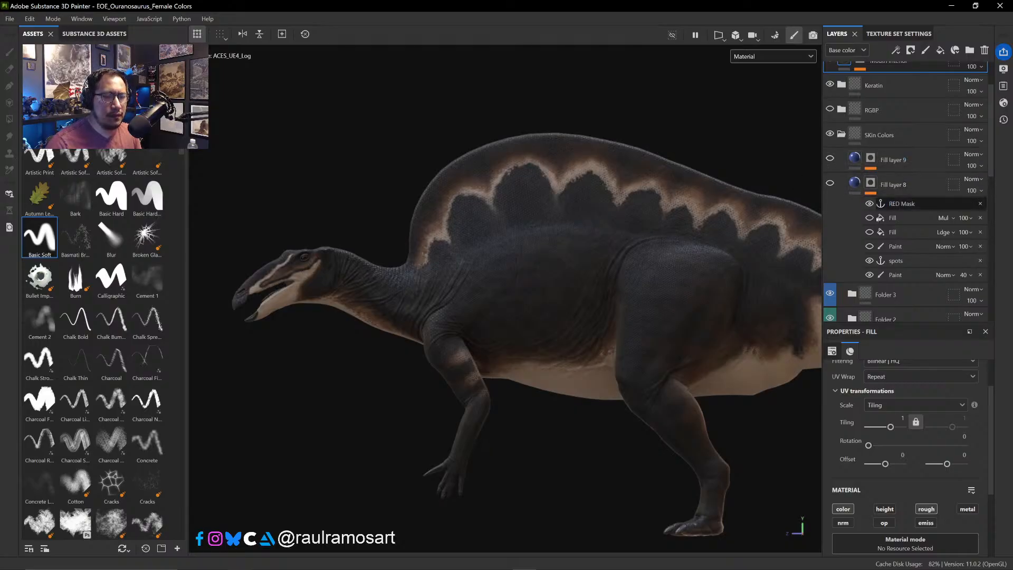
# - Hide Folder 3, Folder 2 and Folder 1 in the Skin Colors folder
pyautogui.scroll(-1, 871, 232)
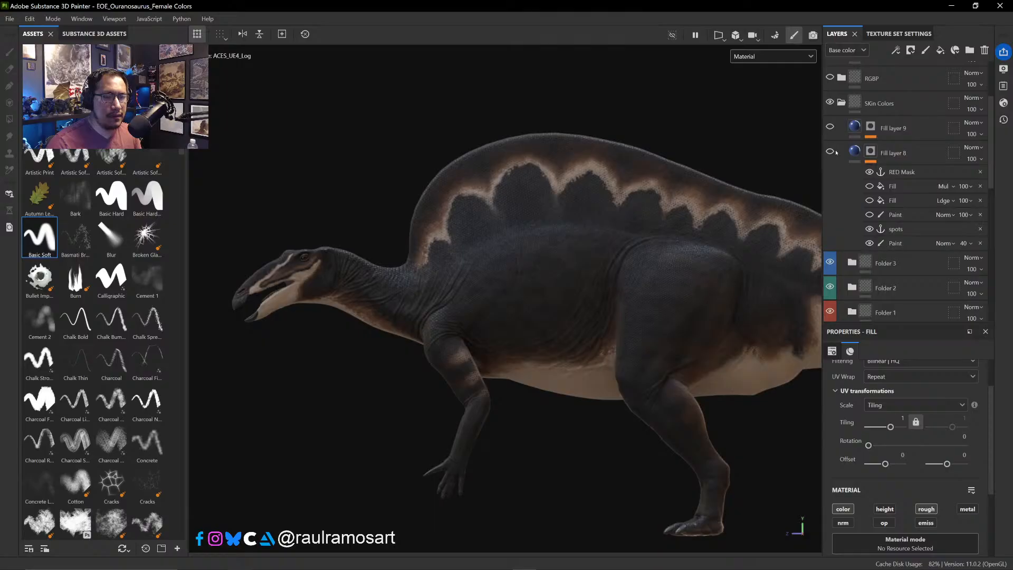
pyautogui.scroll(-1, 862, 228)
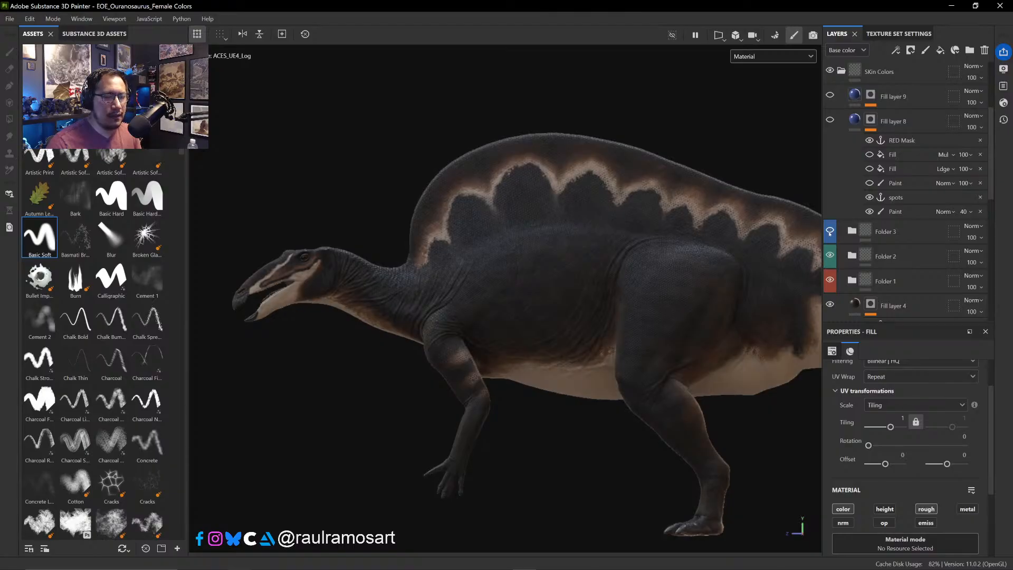
pyautogui.scroll(-2, 831, 247)
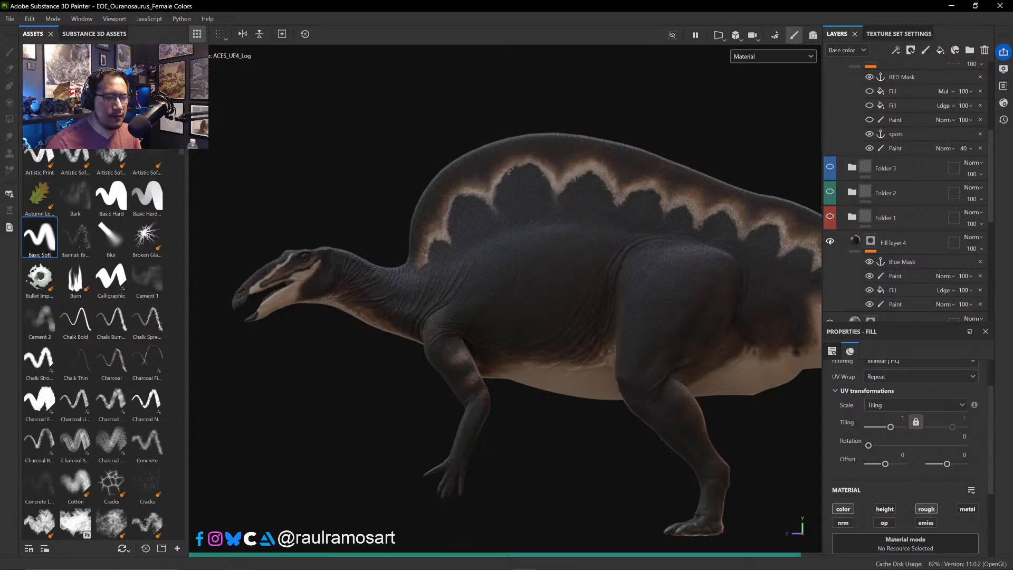
# - Toggle the visibility of Fill layer 4 repeatedly to compare the dinosaur's dark body pattern with and without it
pyautogui.click(830, 241)
pyautogui.click(829, 241)
pyautogui.click(830, 241)
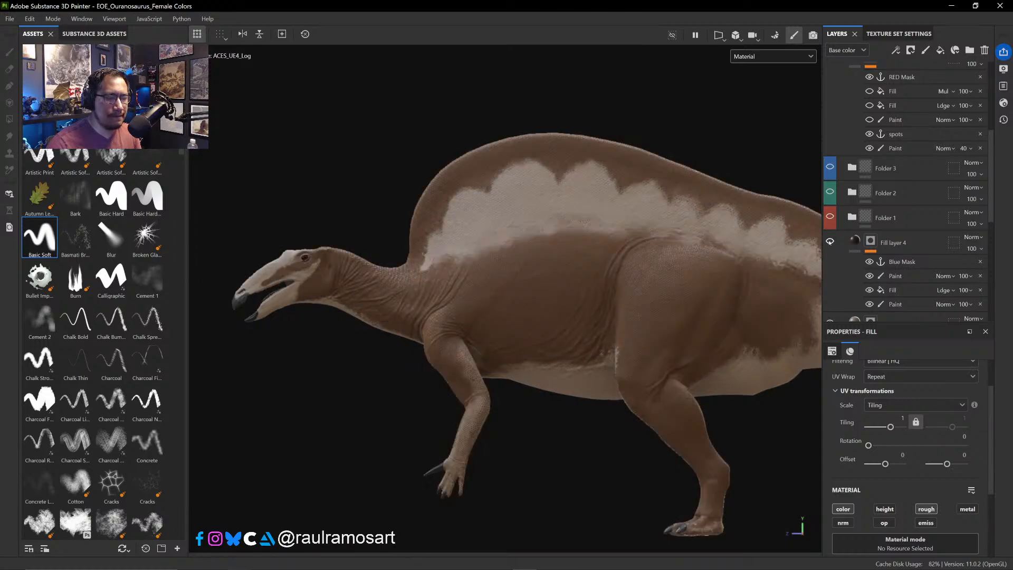
pyautogui.click(829, 241)
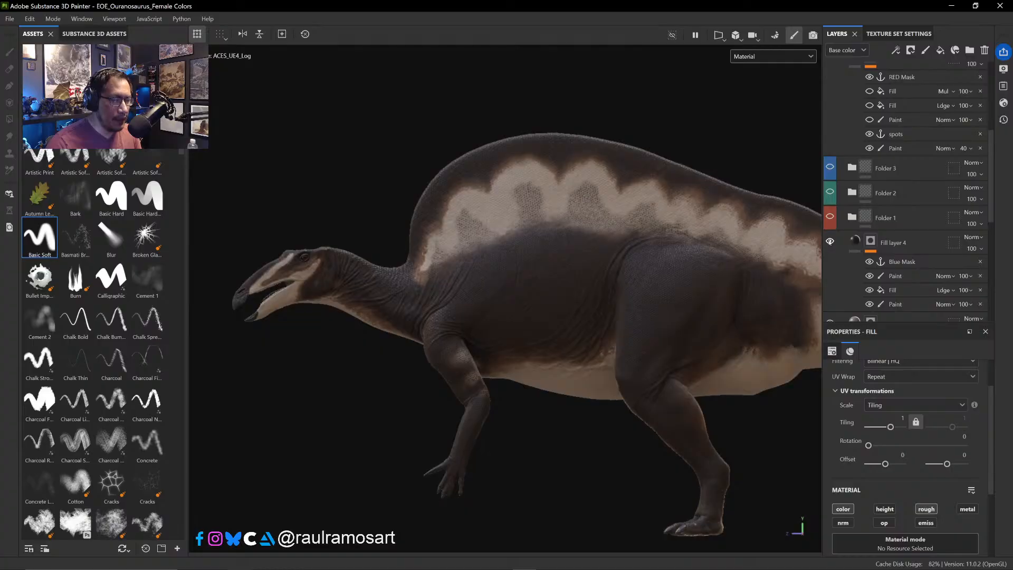
pyautogui.click(830, 242)
pyautogui.click(830, 241)
pyautogui.click(830, 241)
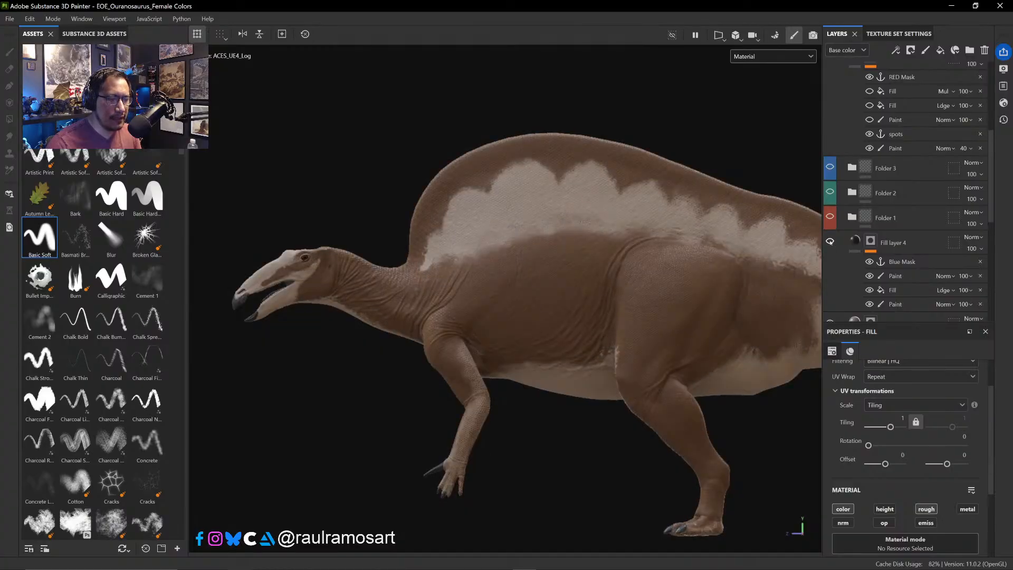
pyautogui.click(830, 241)
pyautogui.click(830, 241)
pyautogui.click(830, 241)
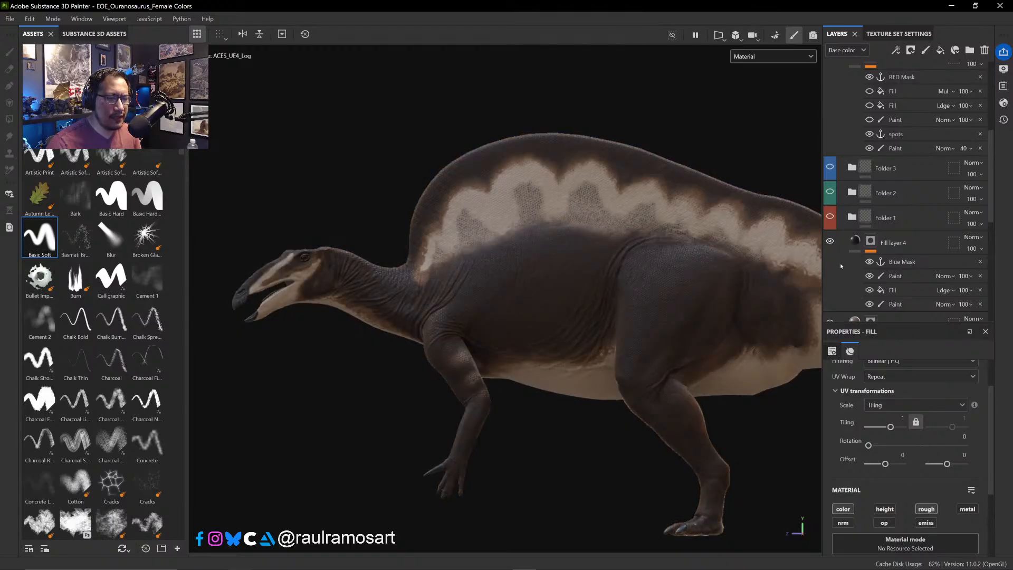
pyautogui.click(830, 242)
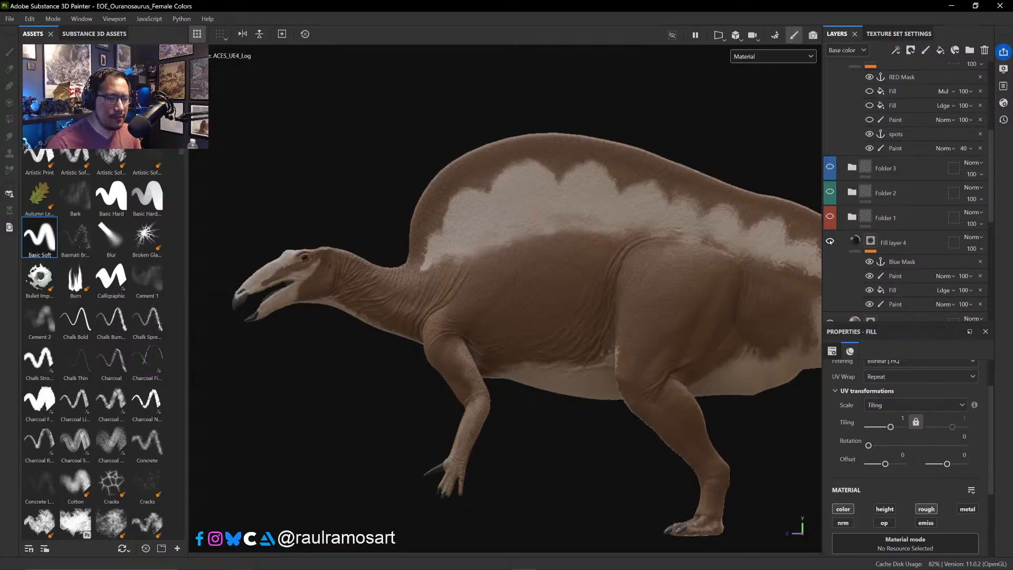
pyautogui.click(830, 241)
pyautogui.click(830, 241)
pyautogui.click(830, 241)
pyautogui.click(829, 241)
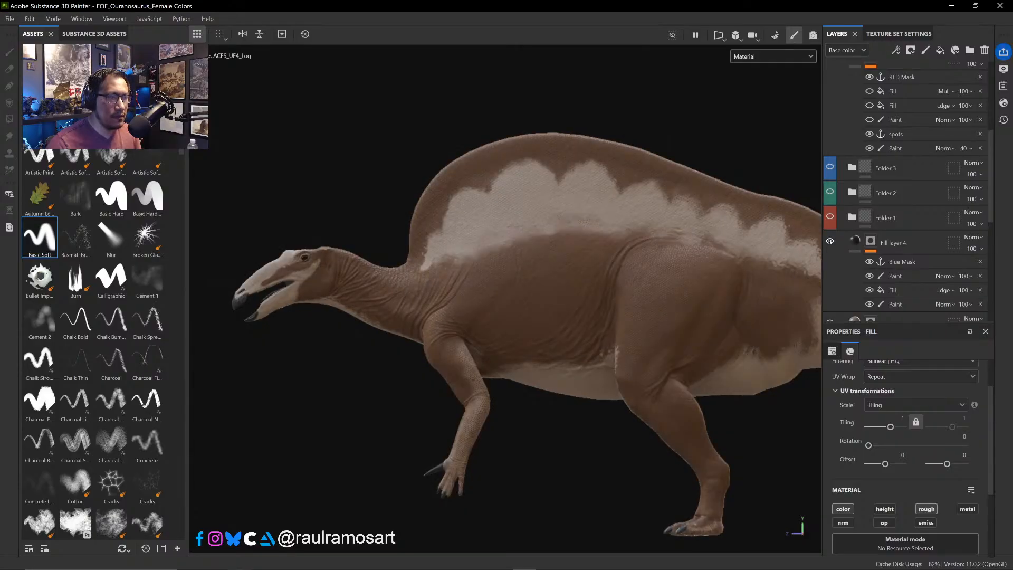
pyautogui.click(830, 241)
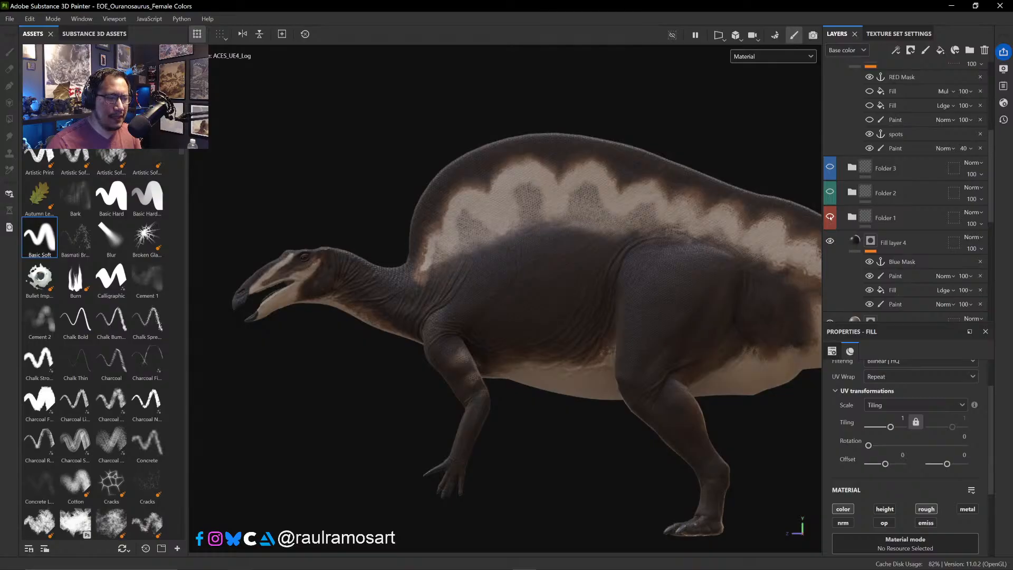
# - Show and hide Folder 2 and Folder 3 in turn to compare their versions of the sail pattern
pyautogui.click(830, 192)
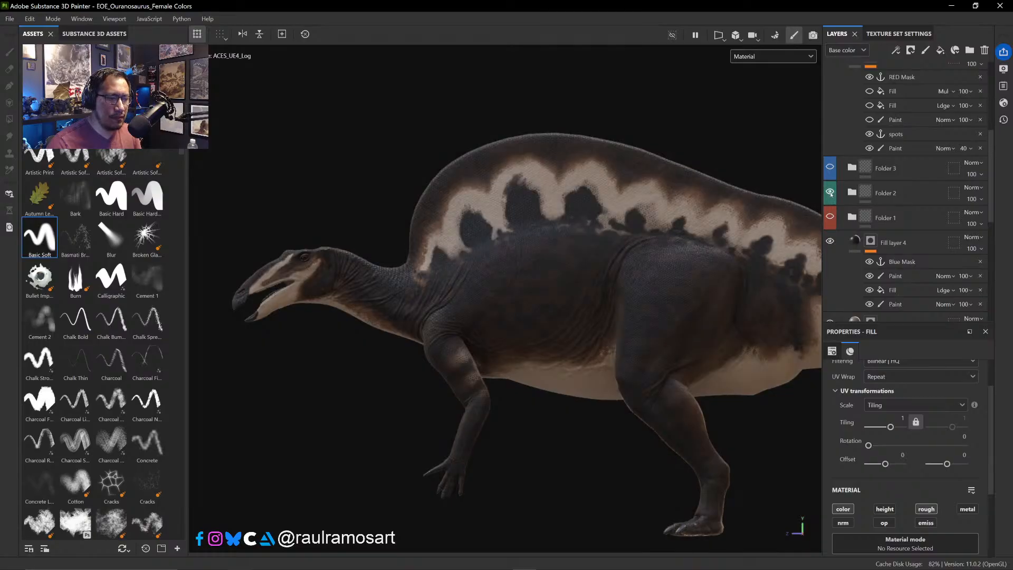
pyautogui.click(830, 193)
pyautogui.click(830, 167)
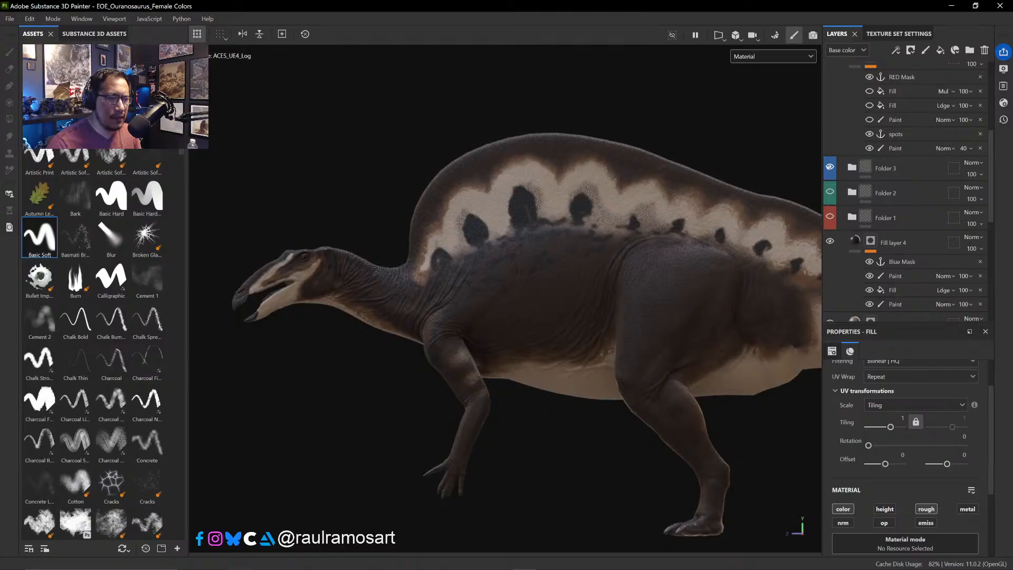
pyautogui.click(830, 167)
pyautogui.click(830, 167)
pyautogui.click(830, 166)
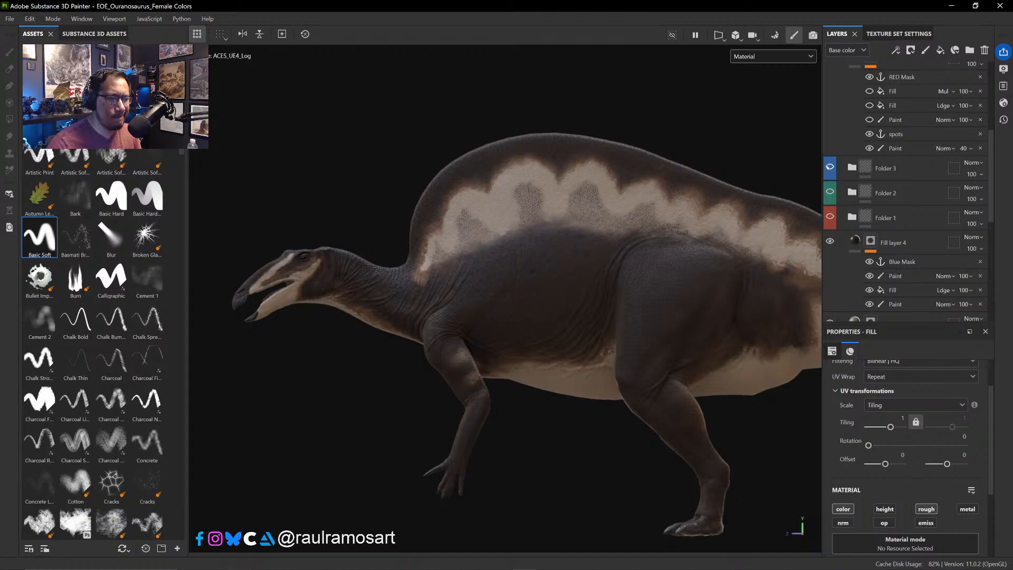
# - Hide and show Fill layer 4 again to examine how it darkens the body and the sail's lower edge
pyautogui.scroll(-3, 846, 244)
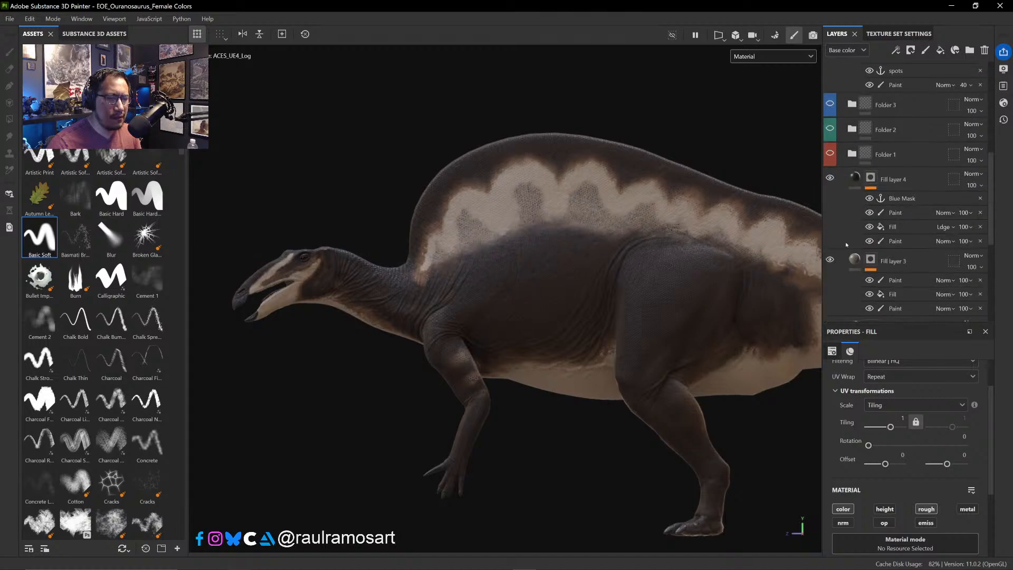
pyautogui.click(830, 147)
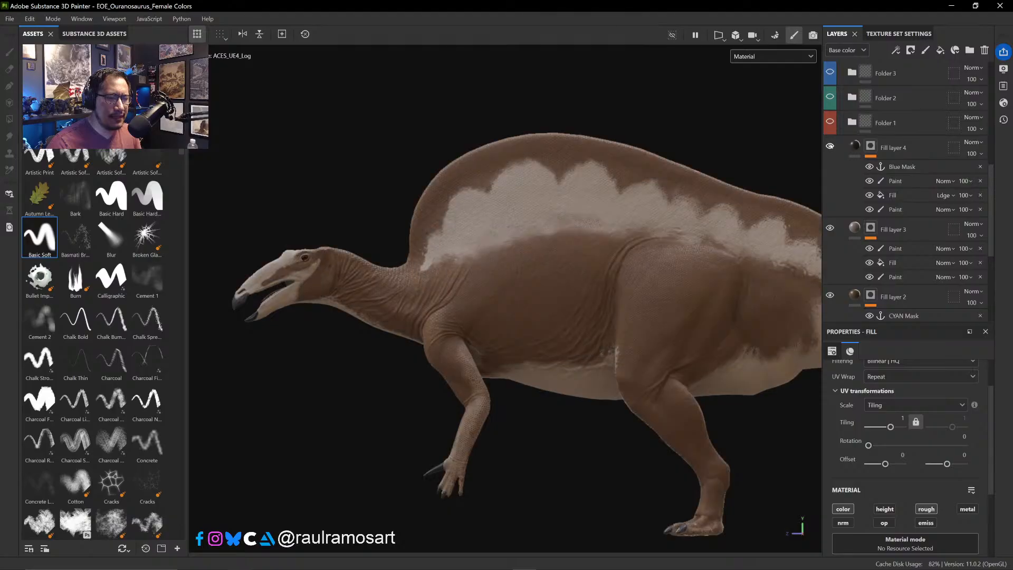
pyautogui.click(830, 146)
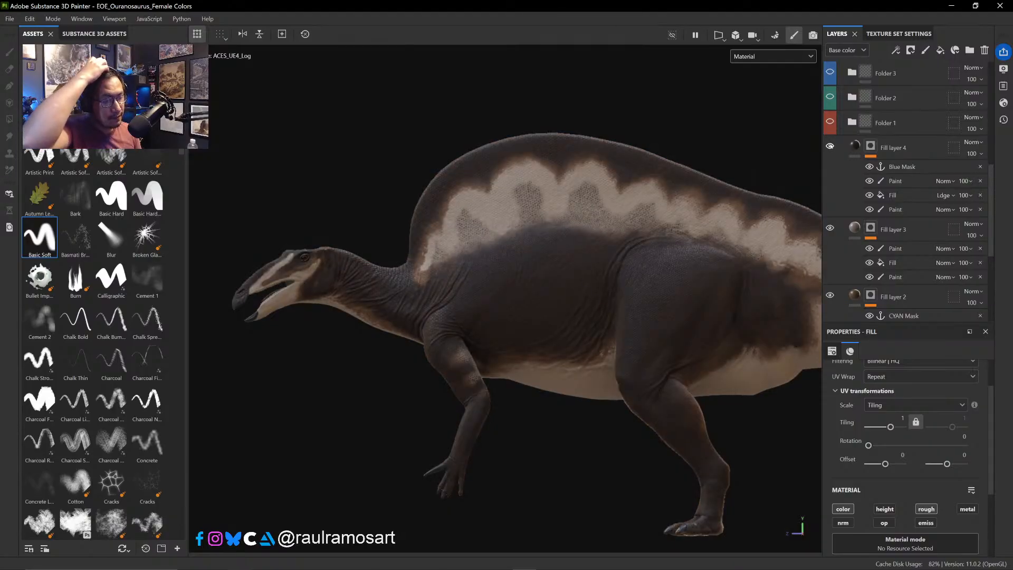
pyautogui.click(829, 147)
pyautogui.click(830, 146)
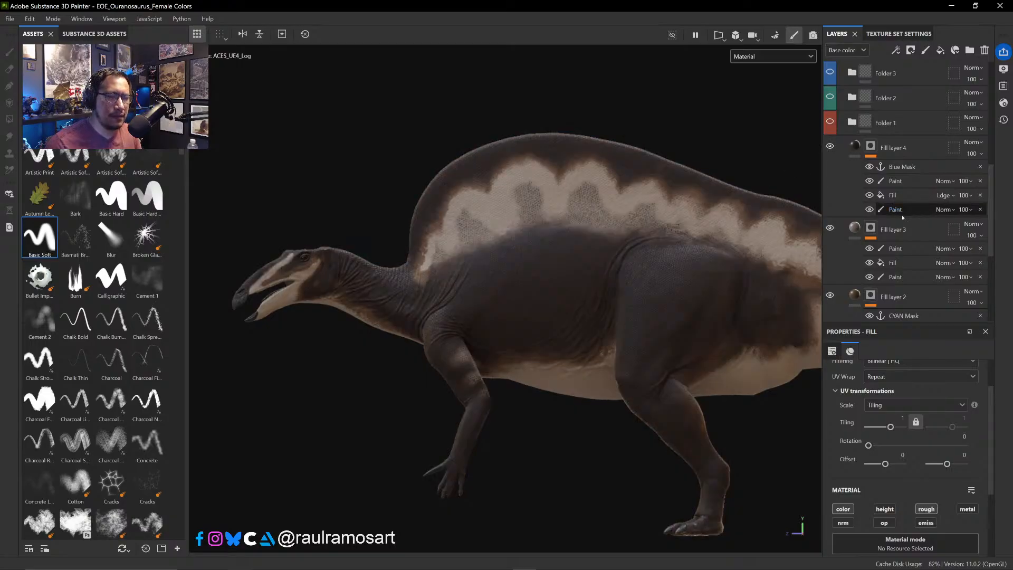
# - Select the Paint effect directly below Blue Mask in Fill layer 4 and toggle its visibility to check its contribution
pyautogui.click(897, 181)
pyautogui.click(870, 181)
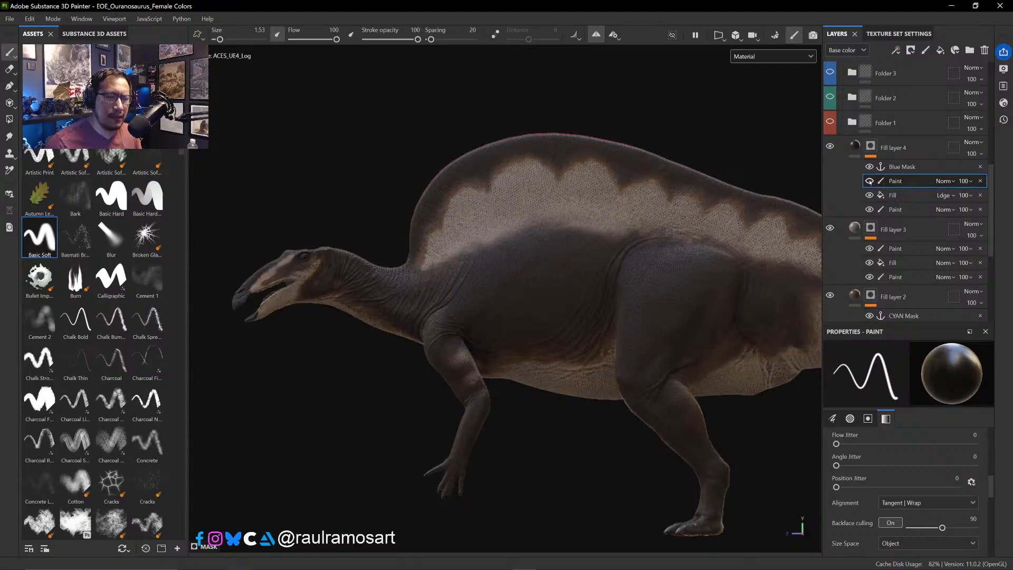
pyautogui.click(869, 181)
# - Enlarge the brush to about 9.32 and paint a dark spot into the mask at the front base of the sail
pyautogui.scroll(5, 488, 318)
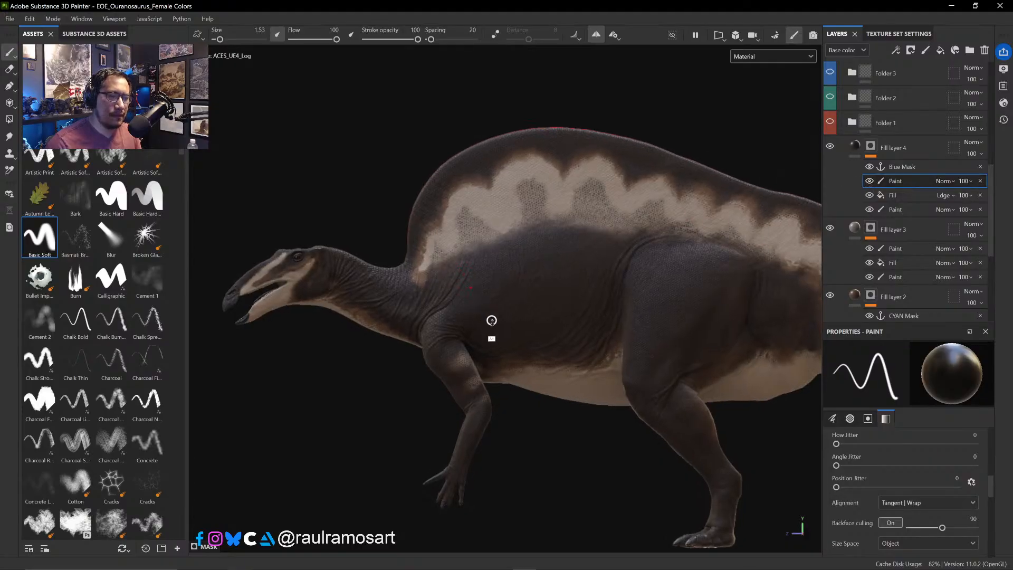
pyautogui.scroll(1, 477, 330)
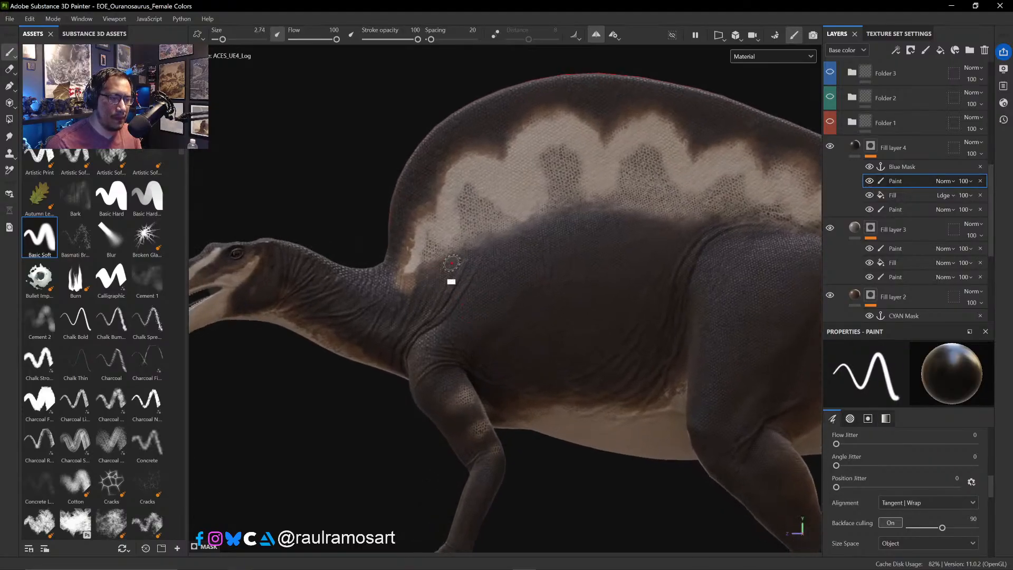
pyautogui.press(']')
pyautogui.press(']')
pyautogui.press(']')
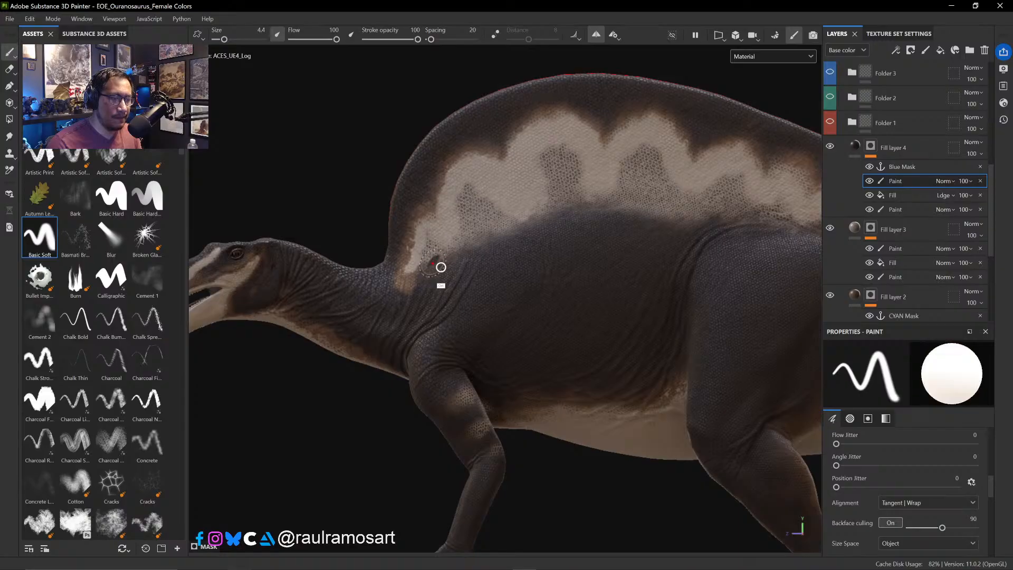
pyautogui.press(']')
pyautogui.press(']')
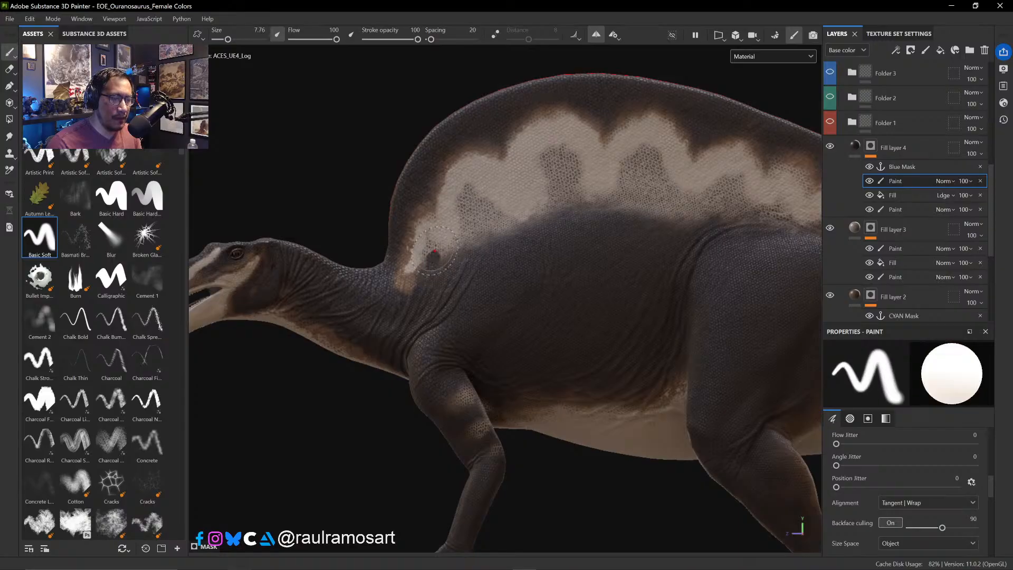
pyautogui.press(']')
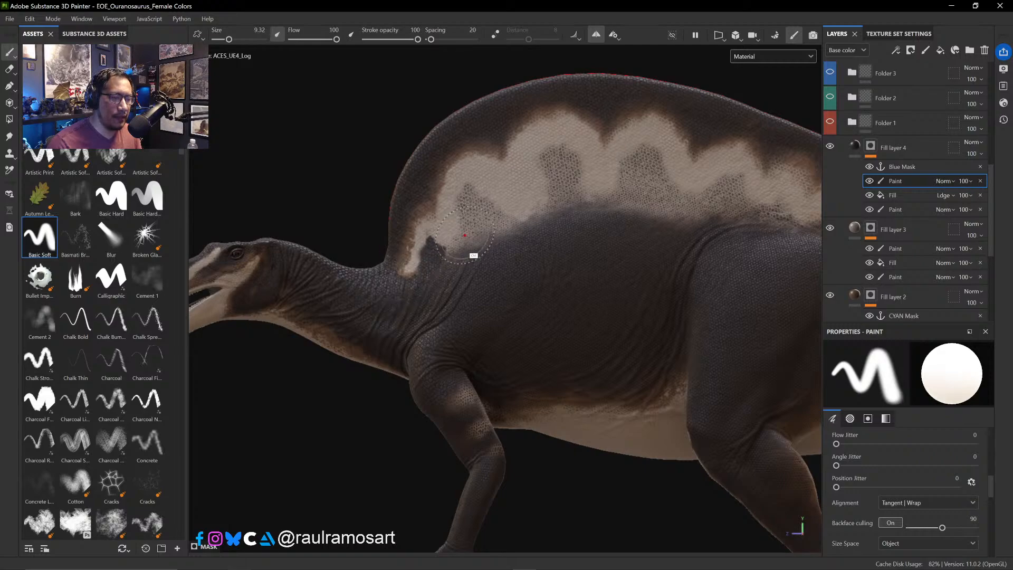
# - Set the brush size to about 13.01 and paint the second and third dark peaks along the sail's lower edge
pyautogui.press(']')
pyautogui.press(']')
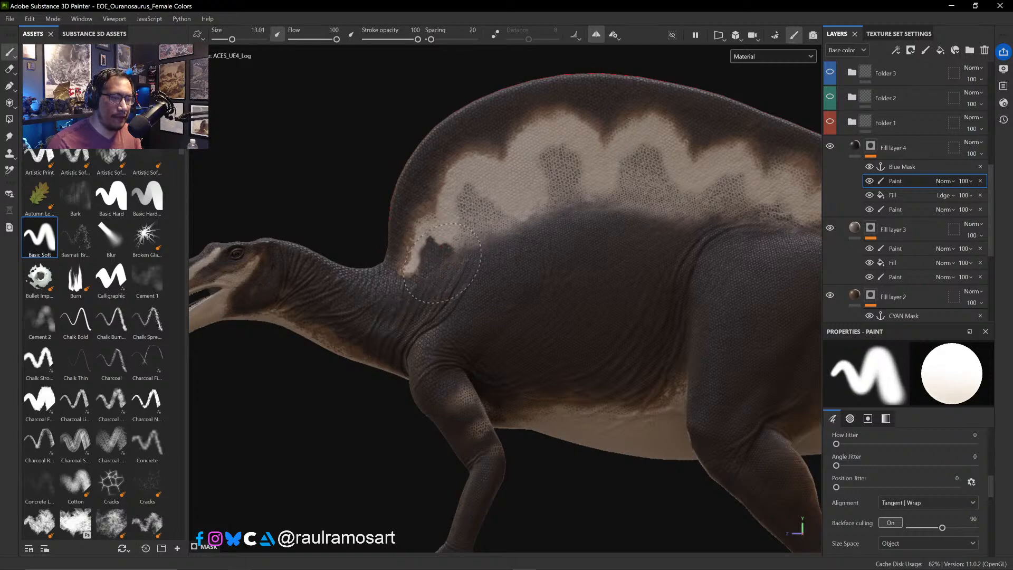
pyautogui.click(468, 237)
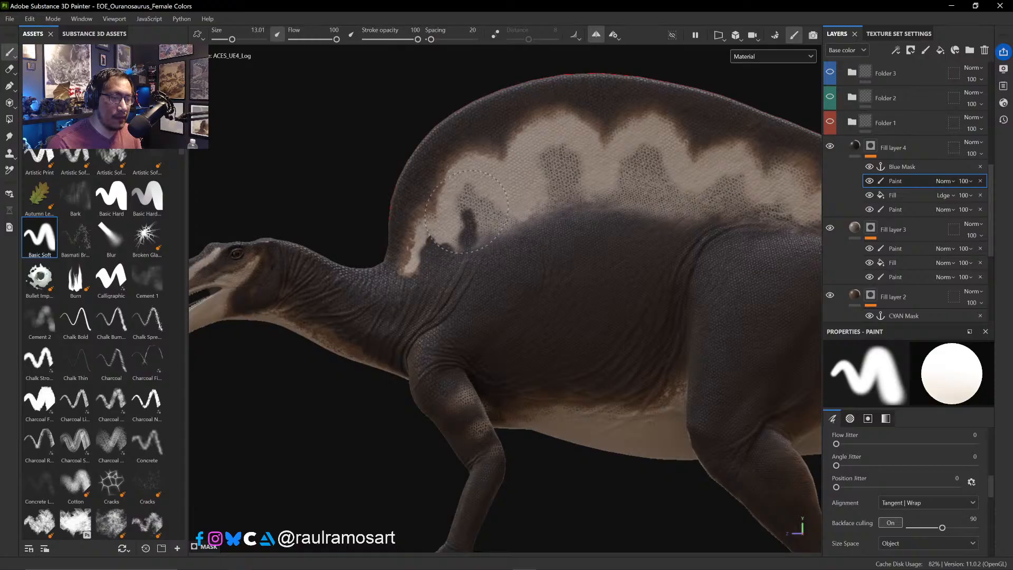
pyautogui.moveTo(468, 195); pyautogui.dragTo(477, 208)
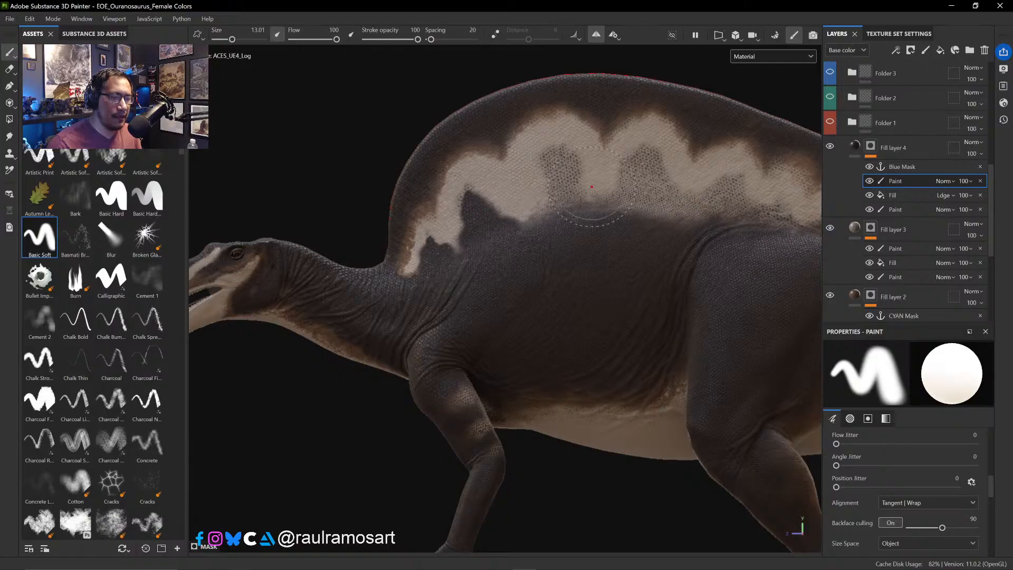
pyautogui.moveTo(536, 216)
pyautogui.mouseDown()
pyautogui.moveTo(563, 166)
pyautogui.moveTo(566, 204)
pyautogui.mouseUp()
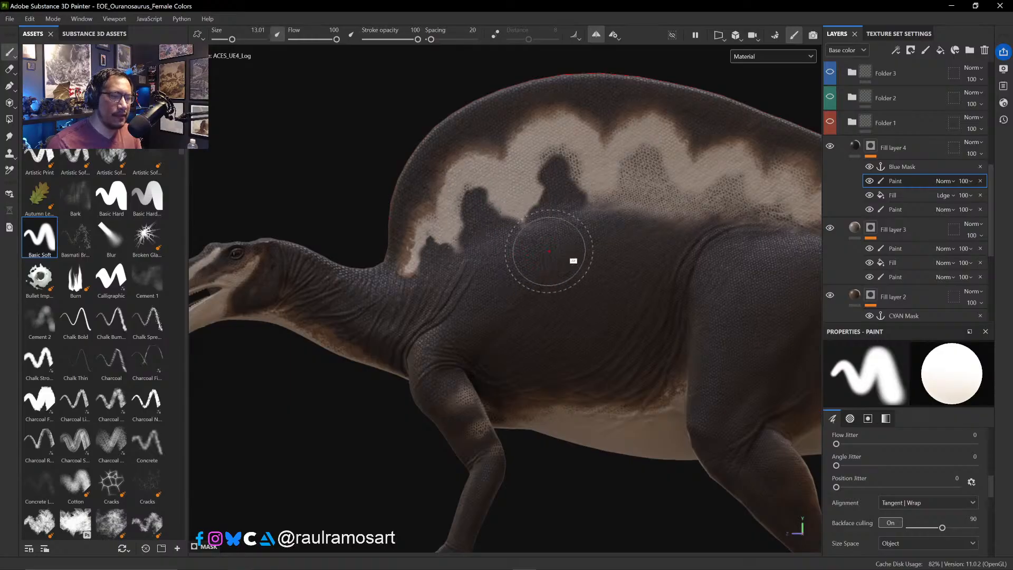
# - Paint the remaining dark peaks along the sail's lower edge back over the hip, enlarging the brush to about 13.61
pyautogui.scroll(4, 482, 283)
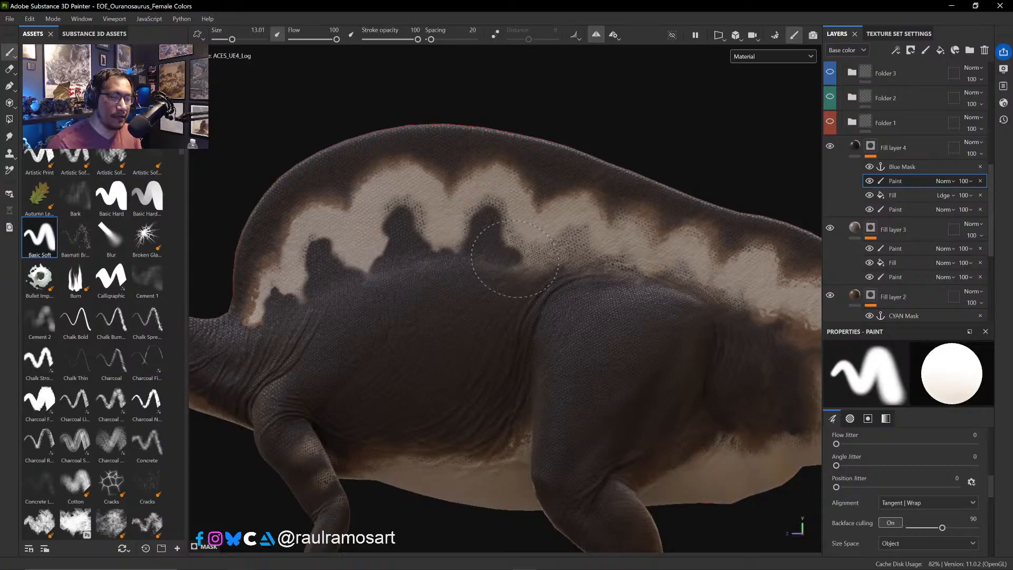
pyautogui.moveTo(532, 274)
pyautogui.mouseDown()
pyautogui.moveTo(571, 246)
pyautogui.moveTo(577, 259)
pyautogui.moveTo(562, 249)
pyautogui.mouseUp()
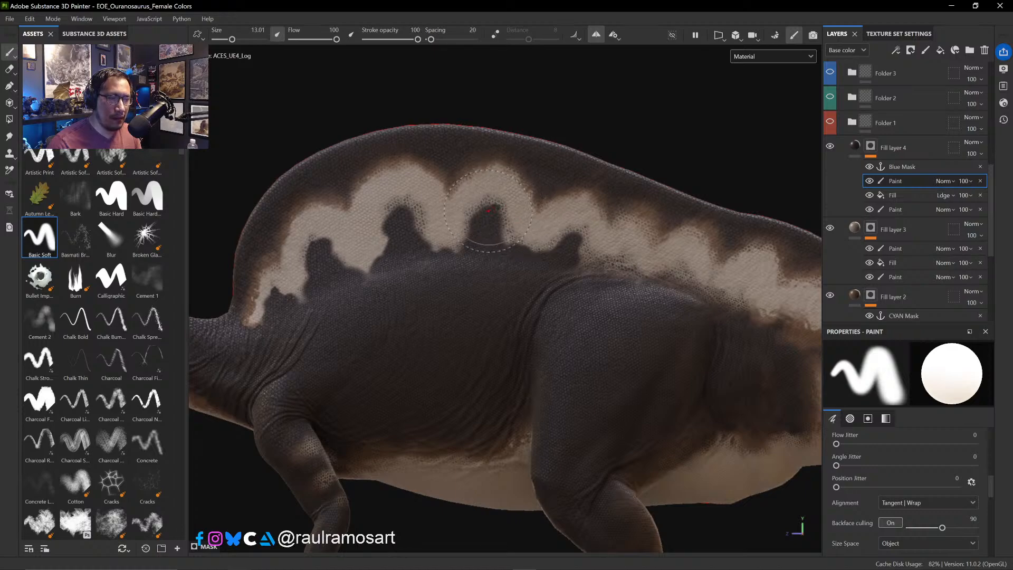
pyautogui.keyDown('alt'); pyautogui.moveTo(514, 267); pyautogui.dragTo(373, 261, button='middle'); pyautogui.keyUp('alt')
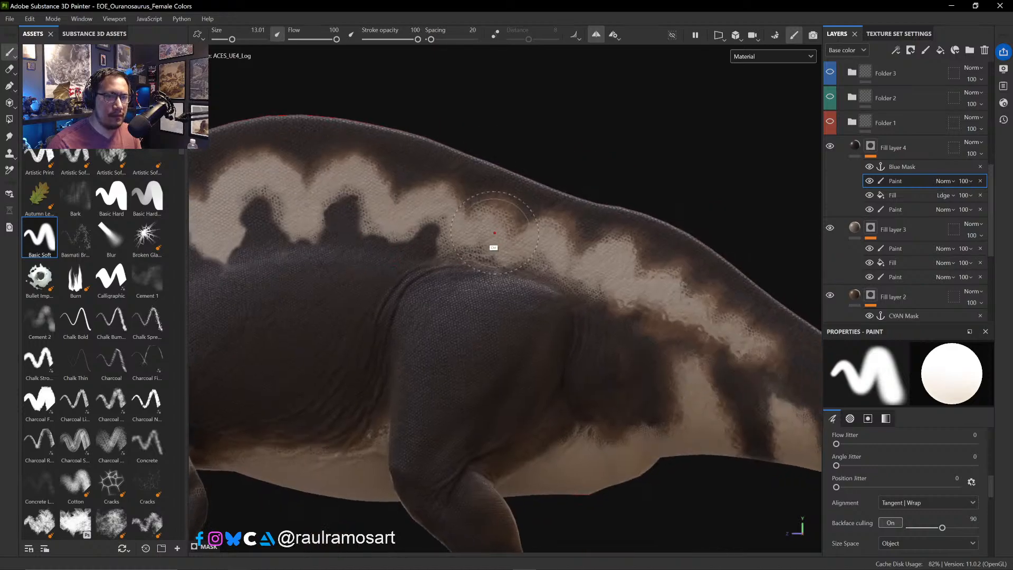
pyautogui.keyDown('ctrl'); pyautogui.moveTo(439, 251); pyautogui.dragTo(465, 249, button='right'); pyautogui.keyUp('ctrl')
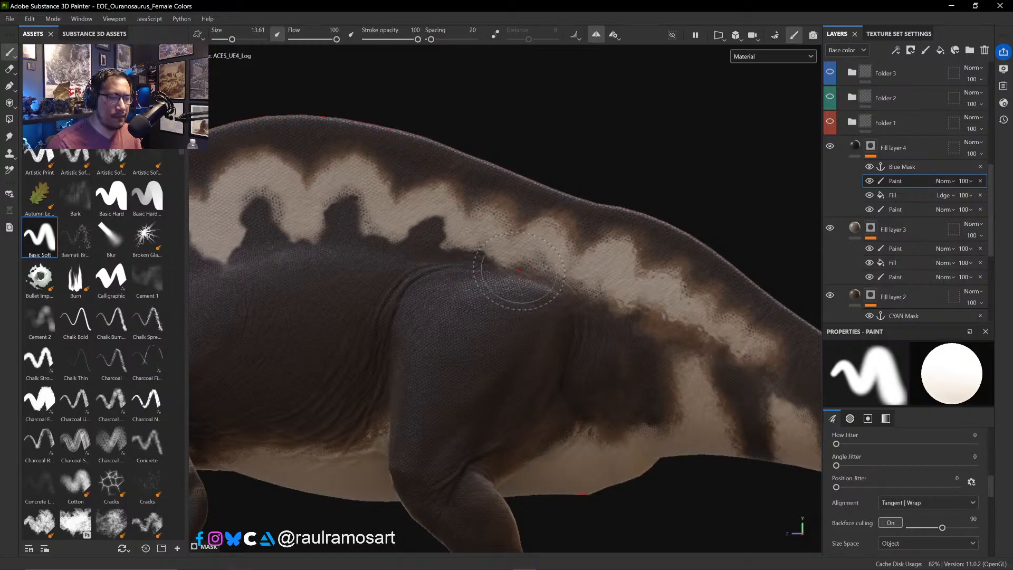
pyautogui.moveTo(501, 277)
pyautogui.mouseDown()
pyautogui.moveTo(537, 263)
pyautogui.moveTo(569, 283)
pyautogui.moveTo(554, 285)
pyautogui.moveTo(580, 282)
pyautogui.moveTo(581, 302)
pyautogui.moveTo(611, 309)
pyautogui.mouseUp()
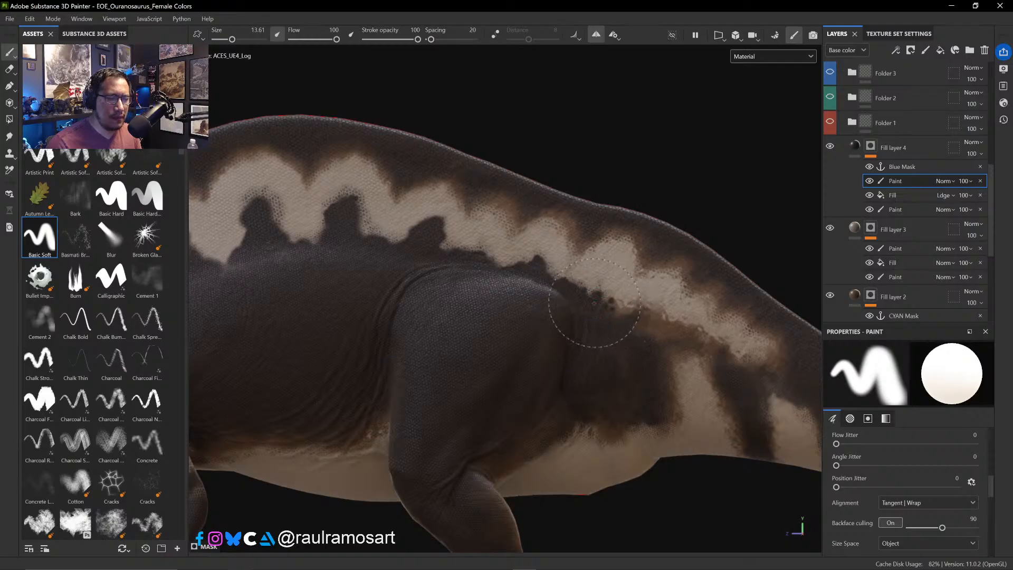
# - Set the Smudge brush size to about 12.43 and smudge the front dark peaks along the sail's lower edge to reshape and soften them
pyautogui.moveTo(501, 267)
pyautogui.keyDown('ctrl'); pyautogui.keyDown('alt'); pyautogui.mouseDown()
pyautogui.moveTo(611, 235)
pyautogui.moveTo(574, 237)
pyautogui.mouseUp(); pyautogui.keyUp('alt'); pyautogui.keyUp('ctrl')
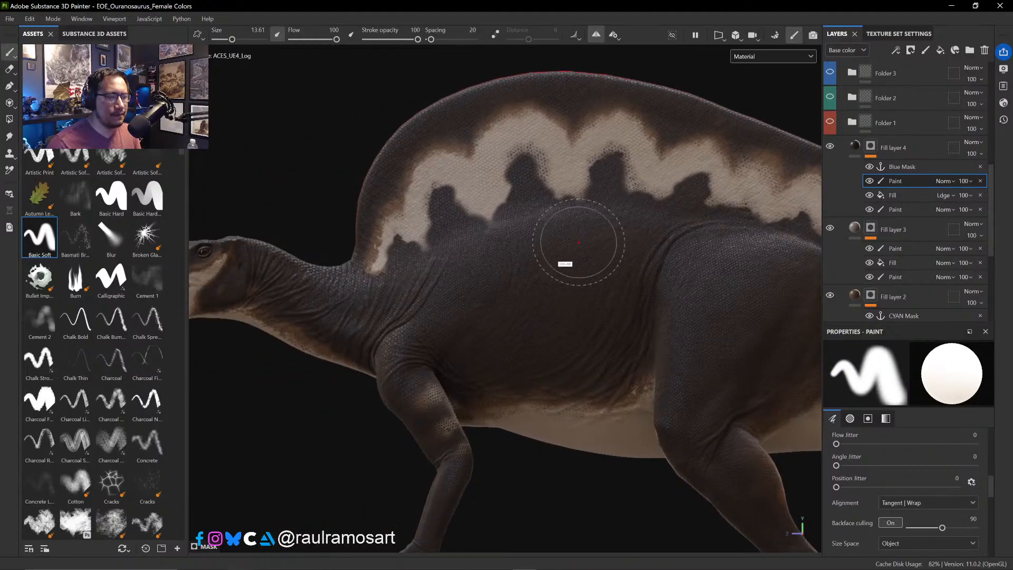
pyautogui.click(9, 136)
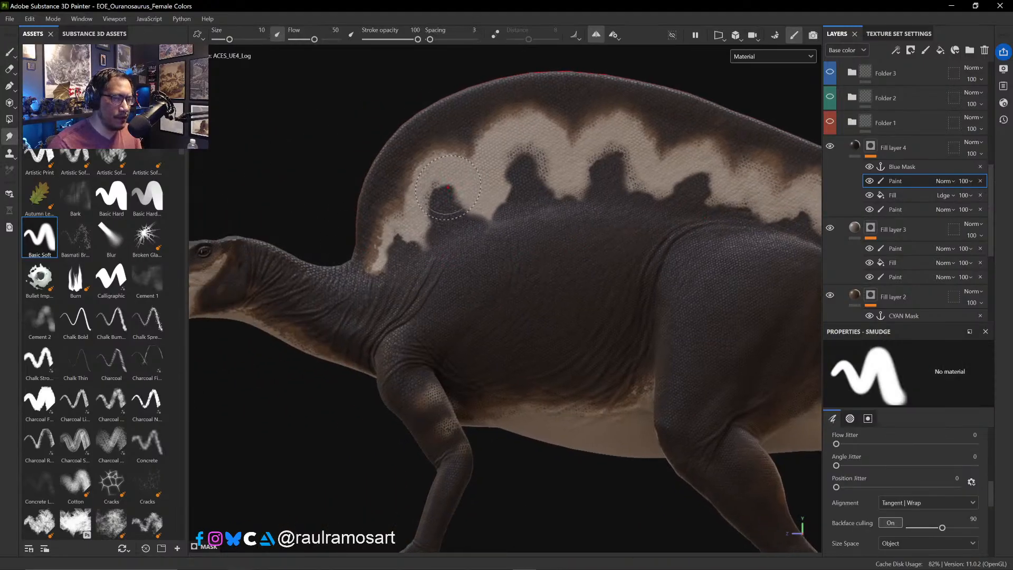
pyautogui.moveTo(448, 194); pyautogui.dragTo(437, 186)
pyautogui.keyDown('ctrl'); pyautogui.moveTo(440, 192); pyautogui.dragTo(451, 192, button='right'); pyautogui.keyUp('ctrl')
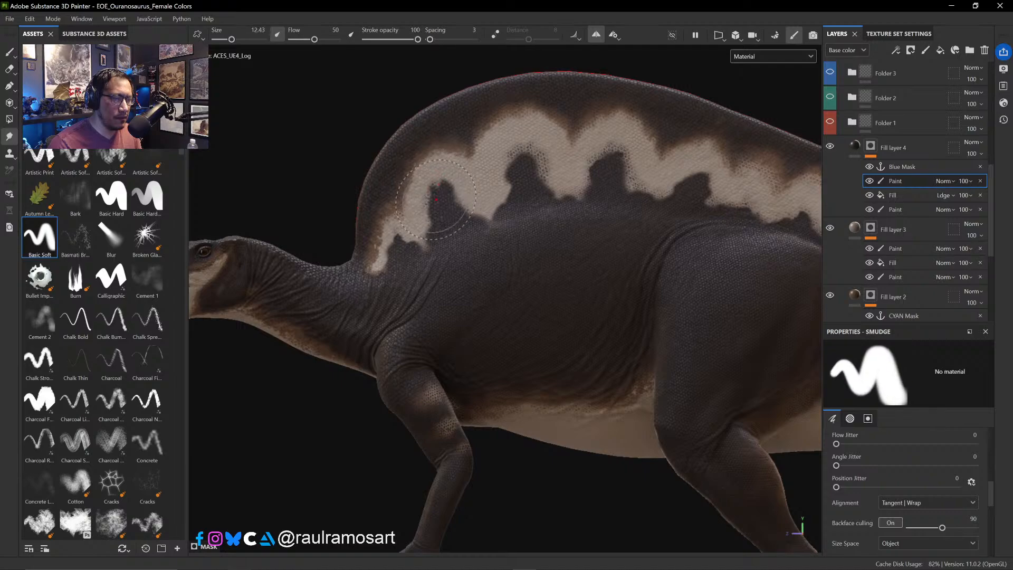
pyautogui.moveTo(438, 193)
pyautogui.mouseDown()
pyautogui.moveTo(418, 211)
pyautogui.moveTo(416, 248)
pyautogui.moveTo(395, 258)
pyautogui.moveTo(384, 248)
pyautogui.moveTo(371, 275)
pyautogui.moveTo(364, 257)
pyautogui.moveTo(391, 267)
pyautogui.moveTo(411, 254)
pyautogui.mouseUp()
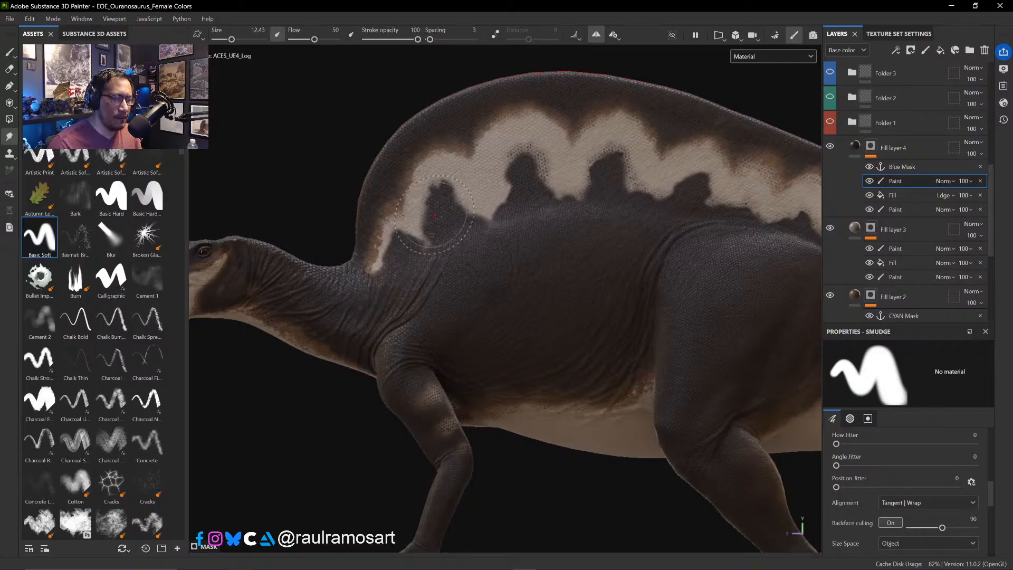
pyautogui.moveTo(433, 215)
pyautogui.mouseDown()
pyautogui.moveTo(473, 199)
pyautogui.moveTo(465, 186)
pyautogui.mouseUp()
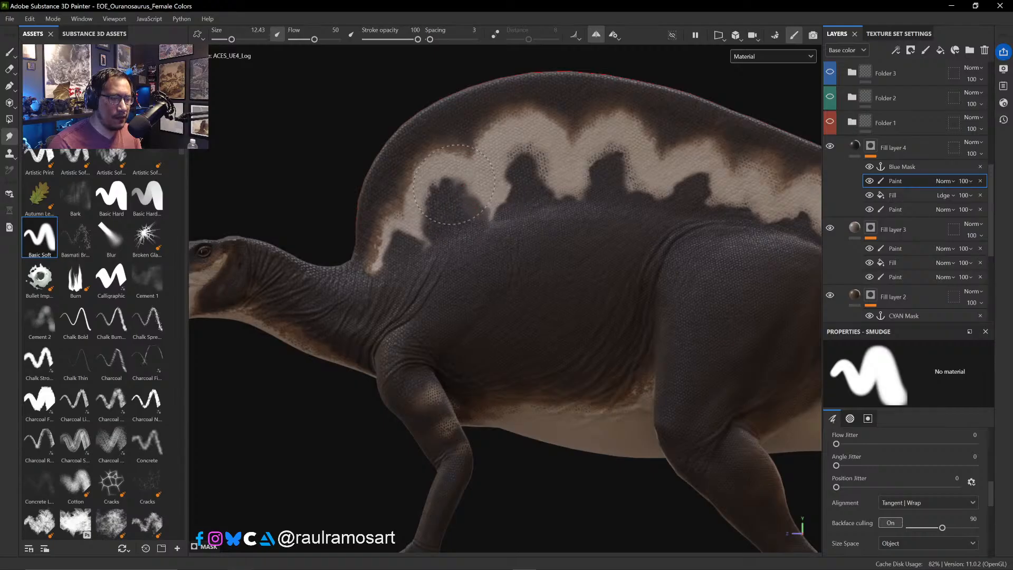
pyautogui.moveTo(440, 174); pyautogui.dragTo(425, 205)
pyautogui.moveTo(521, 204)
pyautogui.mouseDown()
pyautogui.moveTo(502, 200)
pyautogui.moveTo(496, 183)
pyautogui.moveTo(518, 153)
pyautogui.moveTo(547, 190)
pyautogui.moveTo(479, 226)
pyautogui.mouseUp()
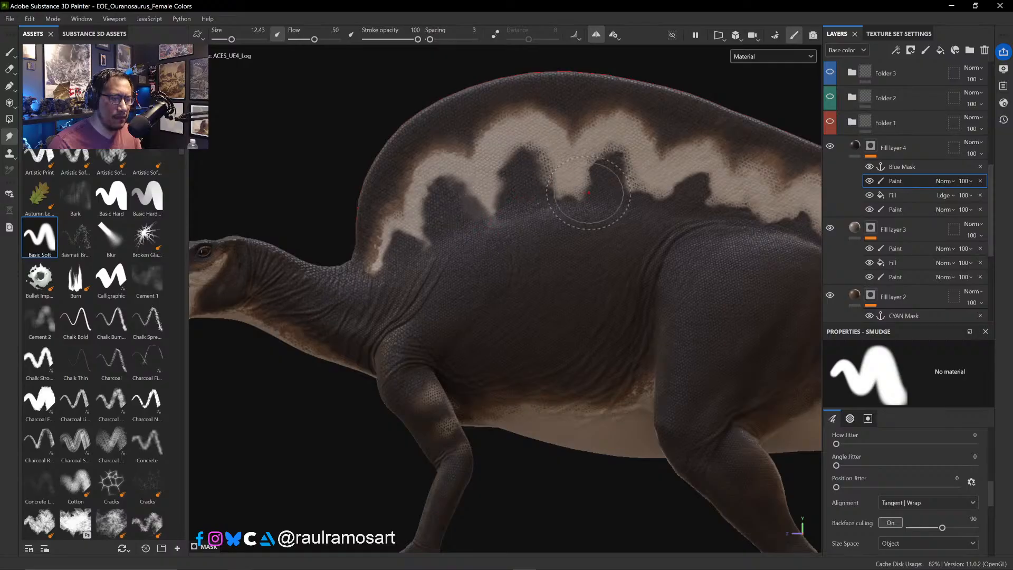
# - Smudge the remaining dark peaks from the middle of the sail back over the hip
pyautogui.moveTo(589, 192)
pyautogui.mouseDown()
pyautogui.moveTo(567, 216)
pyautogui.moveTo(596, 200)
pyautogui.moveTo(594, 157)
pyautogui.moveTo(636, 150)
pyautogui.moveTo(618, 167)
pyautogui.moveTo(628, 172)
pyautogui.moveTo(615, 198)
pyautogui.moveTo(654, 200)
pyautogui.moveTo(651, 189)
pyautogui.mouseUp()
pyautogui.moveTo(657, 147)
pyautogui.keyDown('alt'); pyautogui.mouseDown()
pyautogui.moveTo(442, 211)
pyautogui.moveTo(454, 254)
pyautogui.moveTo(485, 248)
pyautogui.moveTo(470, 232)
pyautogui.moveTo(484, 253)
pyautogui.mouseUp(); pyautogui.keyUp('alt')
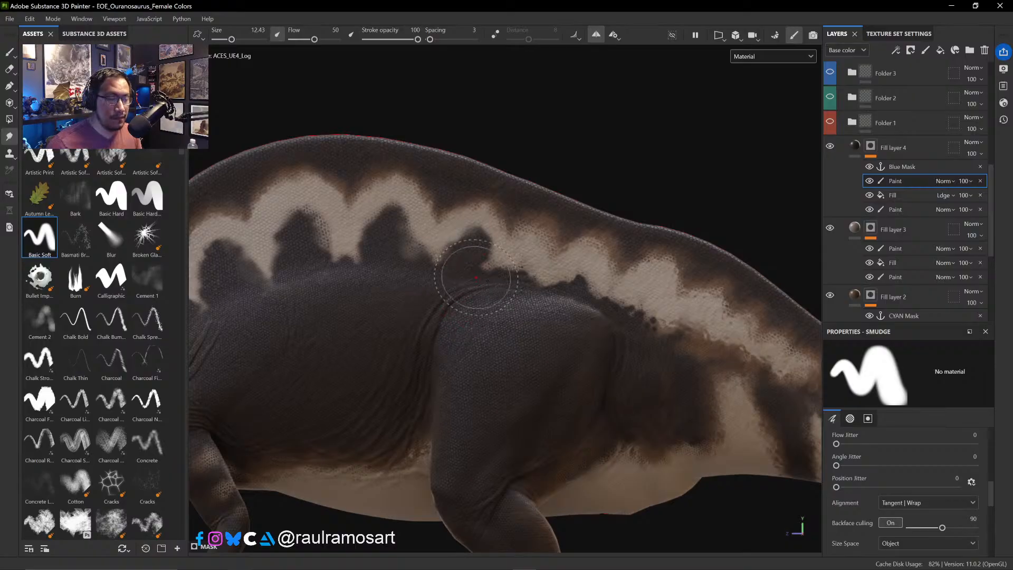
pyautogui.moveTo(462, 245)
pyautogui.mouseDown()
pyautogui.moveTo(528, 258)
pyautogui.moveTo(525, 274)
pyautogui.moveTo(571, 272)
pyautogui.moveTo(593, 293)
pyautogui.moveTo(590, 271)
pyautogui.moveTo(630, 312)
pyautogui.moveTo(652, 314)
pyautogui.moveTo(648, 325)
pyautogui.moveTo(636, 309)
pyautogui.moveTo(649, 303)
pyautogui.moveTo(641, 317)
pyautogui.moveTo(626, 304)
pyautogui.moveTo(658, 332)
pyautogui.moveTo(672, 320)
pyautogui.mouseUp()
pyautogui.scroll(-8, 603, 239)
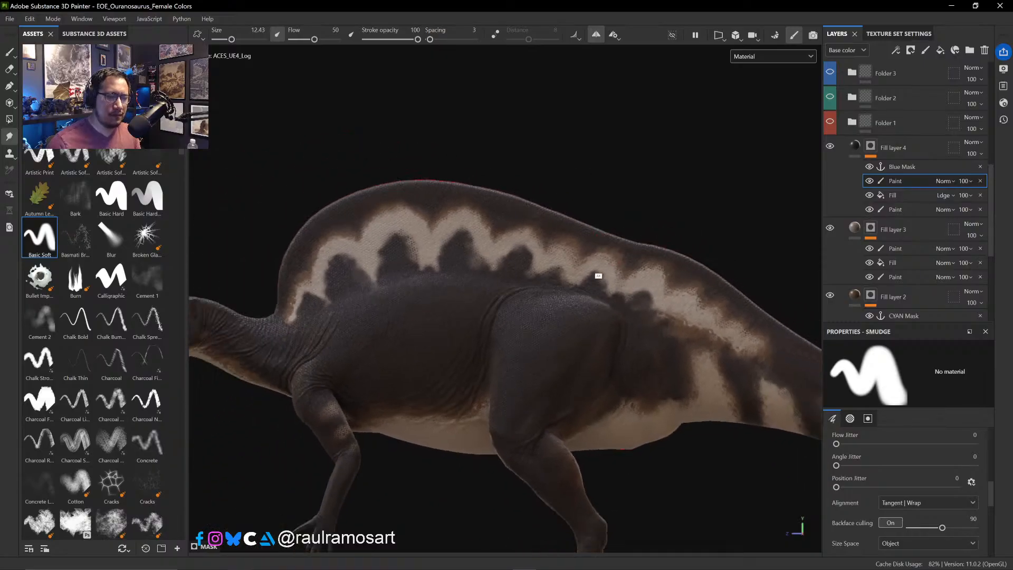
pyautogui.scroll(-4, 583, 243)
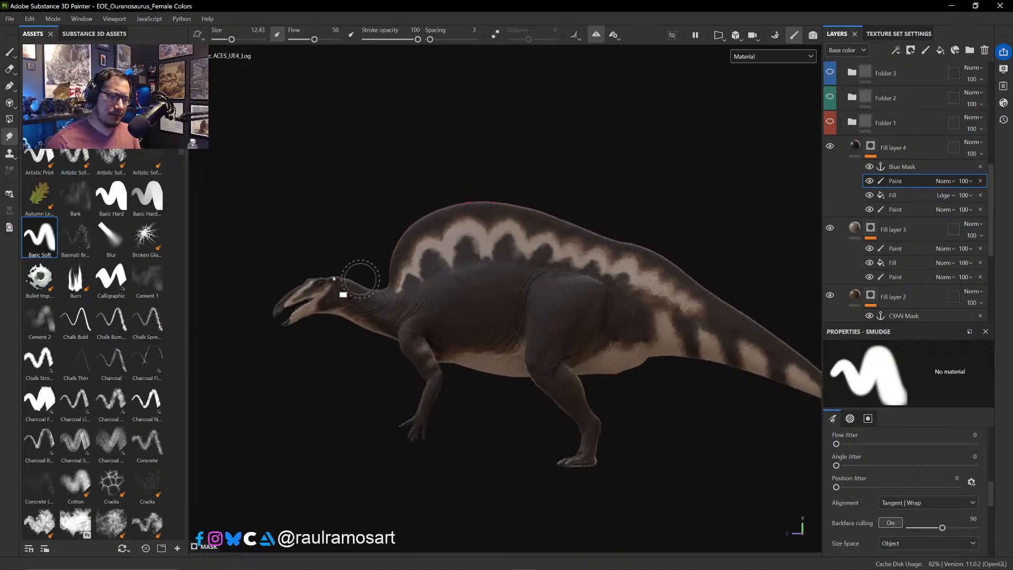
# - Switch the Smudge tool to a cloudy textured brush preset at size 12.17 and soften the pale gap between the front peaks
pyautogui.click(112, 117)
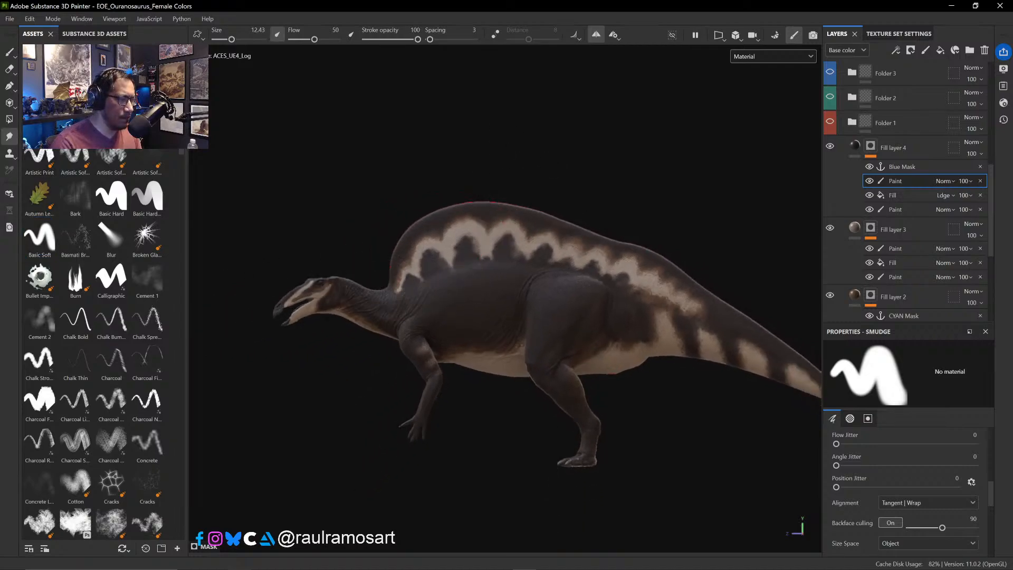
pyautogui.click(147, 118)
pyautogui.scroll(4, 461, 268)
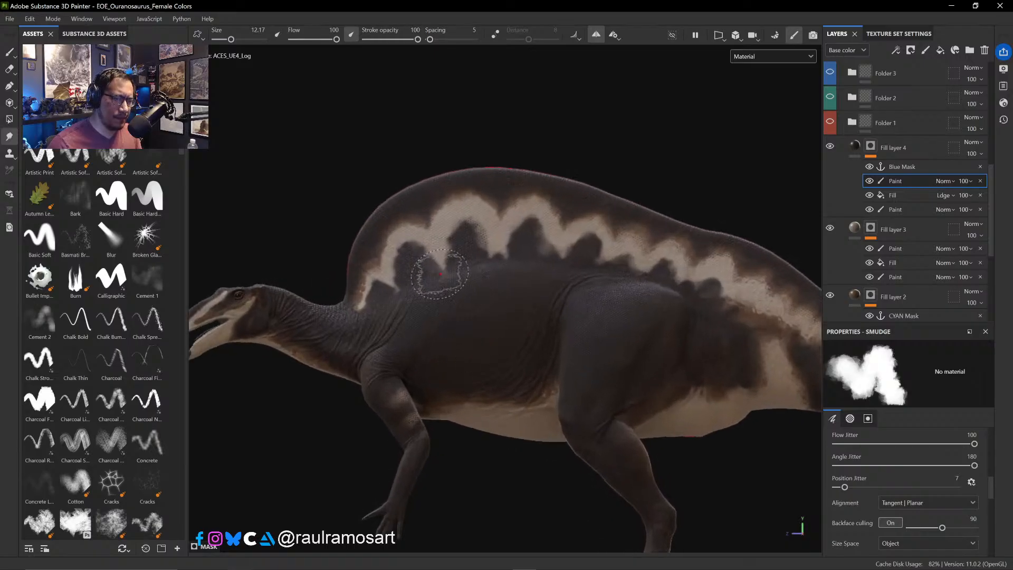
# - Paint with stroke opacity 26 to darken the lower ends of the pale gaps between the sail's dark peaks
pyautogui.click(10, 51)
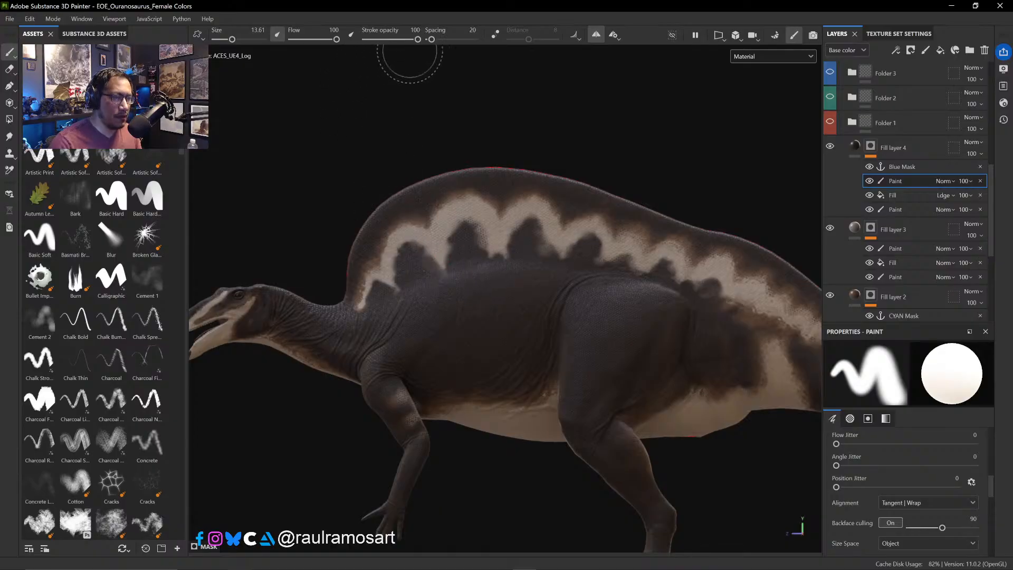
pyautogui.moveTo(417, 39); pyautogui.dragTo(379, 39)
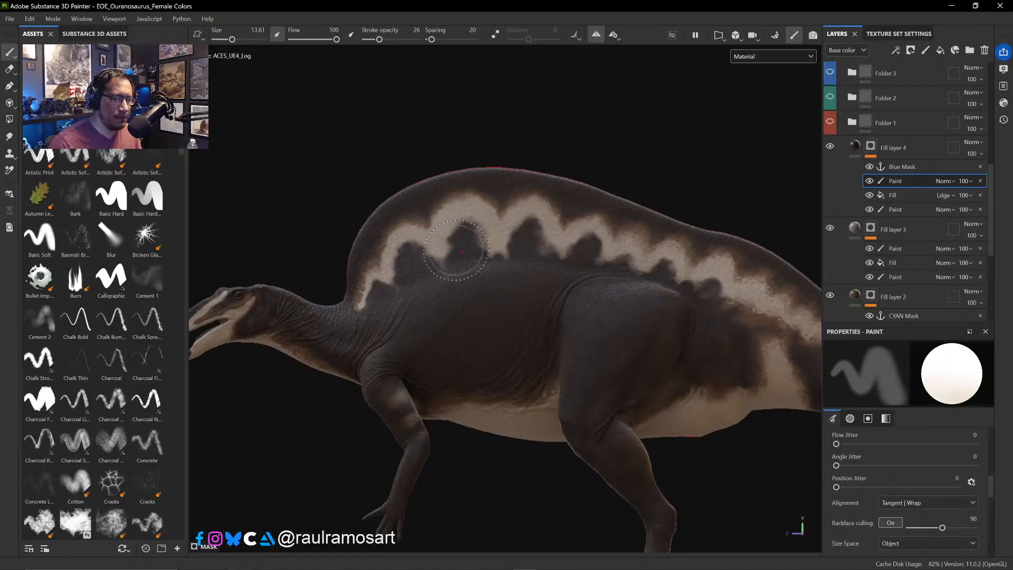
pyautogui.moveTo(510, 252); pyautogui.dragTo(471, 240)
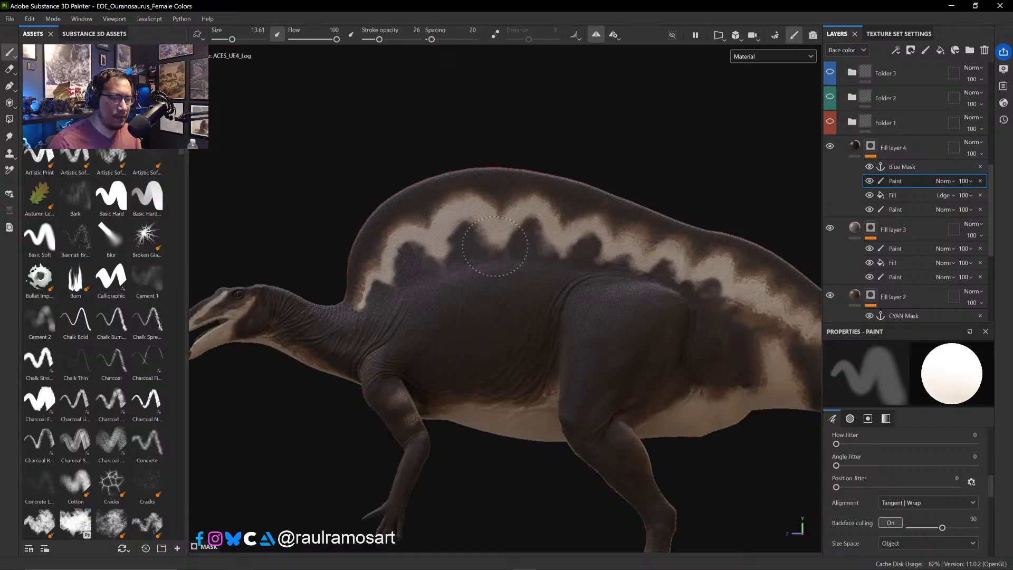
pyautogui.moveTo(489, 243); pyautogui.dragTo(500, 247)
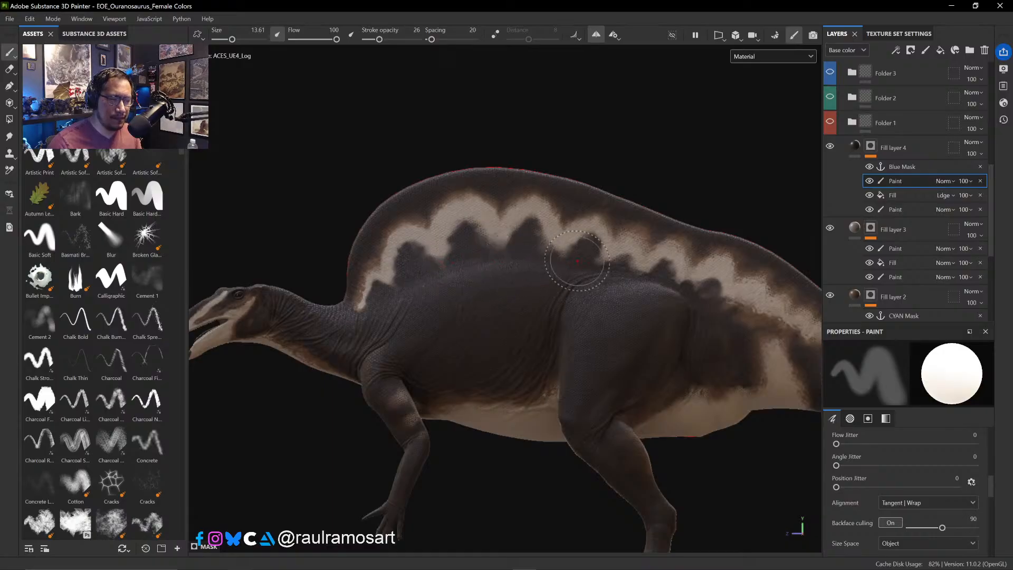
# - Choose the Basic Soft brush at size about 2.39 and paint small dark marks into the brown upper edge of the pale band at the sail's front
pyautogui.moveTo(493, 402)
pyautogui.keyDown('alt'); pyautogui.mouseDown()
pyautogui.moveTo(628, 369)
pyautogui.moveTo(543, 318)
pyautogui.mouseUp(); pyautogui.keyUp('alt')
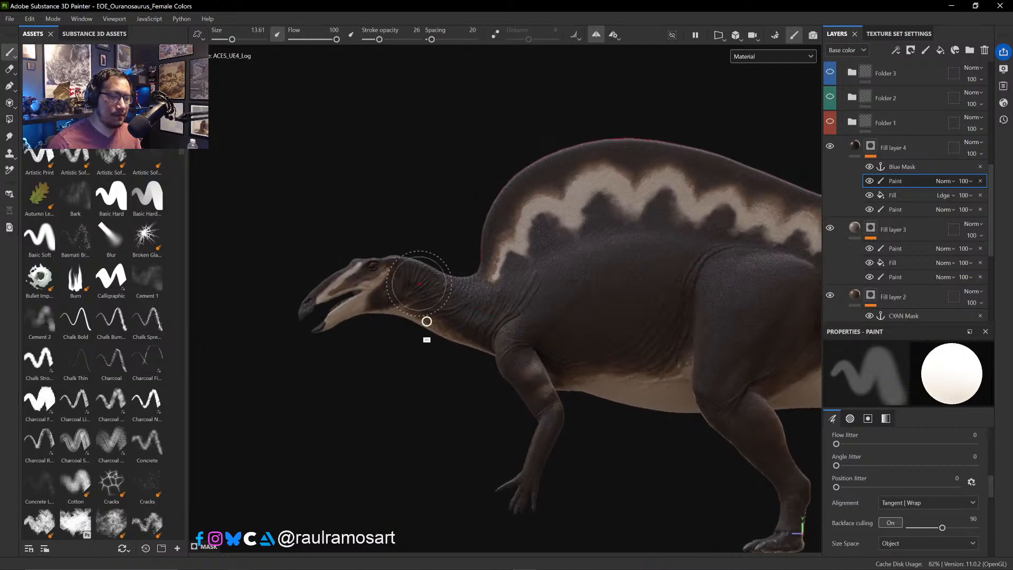
pyautogui.scroll(2, 417, 306)
pyautogui.moveTo(402, 270)
pyautogui.keyDown('alt'); pyautogui.mouseDown(button='right')
pyautogui.moveTo(382, 281)
pyautogui.moveTo(394, 311)
pyautogui.moveTo(353, 315)
pyautogui.mouseUp(button='right'); pyautogui.keyUp('alt')
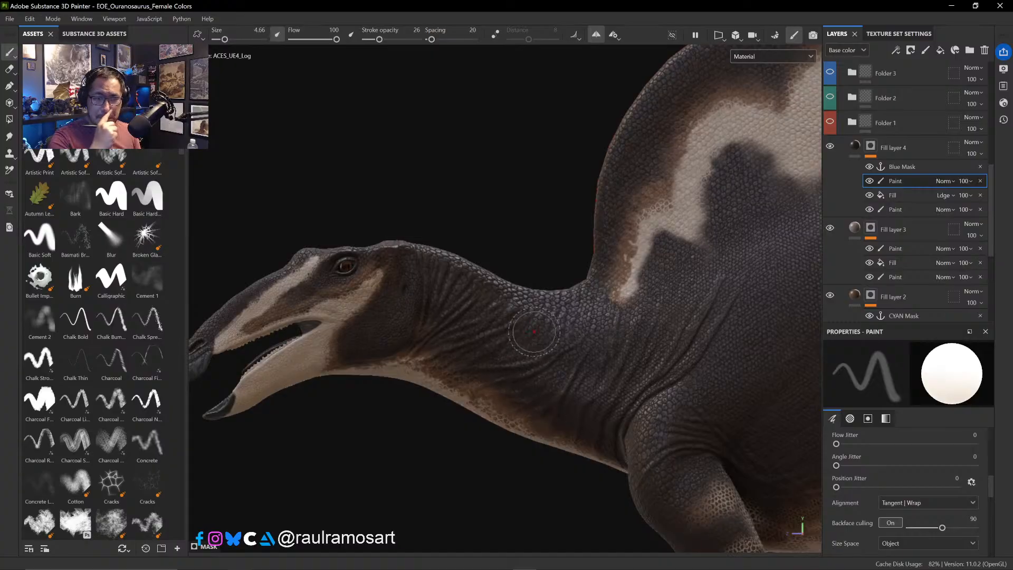
pyautogui.keyDown('ctrl'); pyautogui.keyDown('alt'); pyautogui.moveTo(586, 301); pyautogui.dragTo(428, 293); pyautogui.keyUp('alt'); pyautogui.keyUp('ctrl')
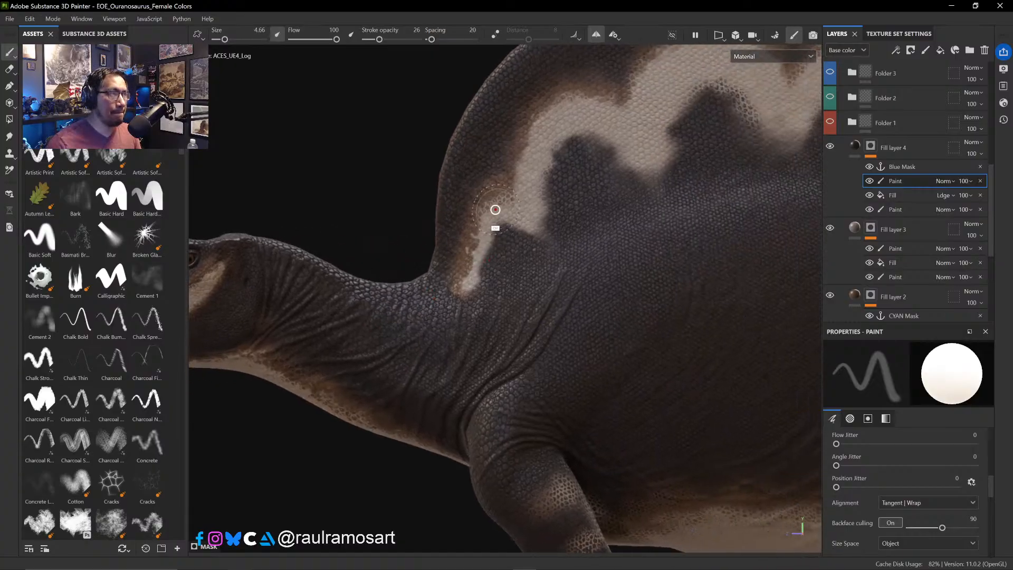
pyautogui.keyDown('ctrl'); pyautogui.moveTo(495, 210); pyautogui.dragTo(475, 210, button='right'); pyautogui.keyUp('ctrl')
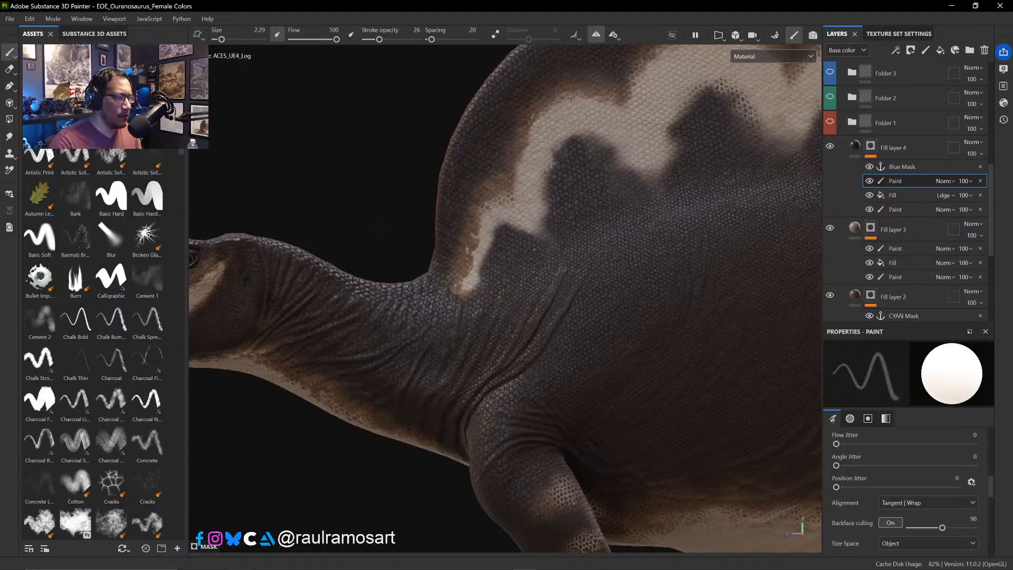
pyautogui.click(40, 237)
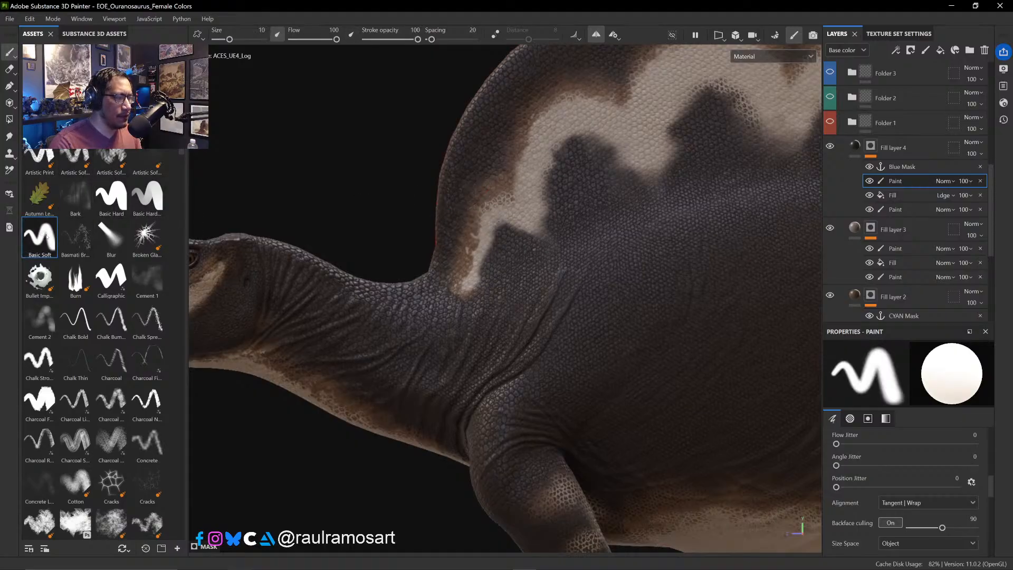
pyautogui.moveTo(509, 176)
pyautogui.keyDown('ctrl'); pyautogui.mouseDown(button='right')
pyautogui.moveTo(485, 193)
pyautogui.moveTo(460, 187)
pyautogui.mouseUp(button='right'); pyautogui.keyUp('ctrl')
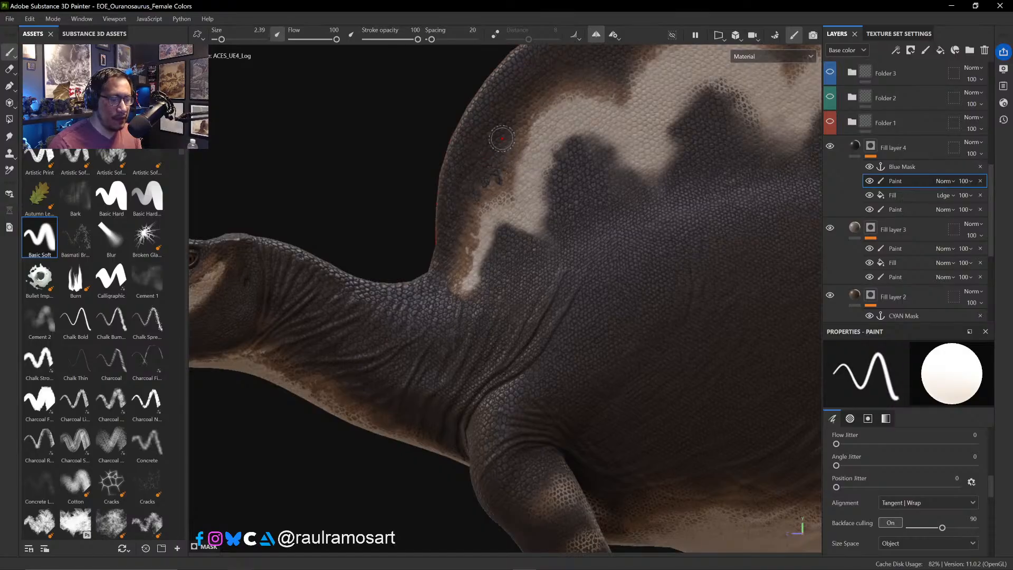
pyautogui.keyDown('ctrl'); pyautogui.keyDown('alt'); pyautogui.moveTo(507, 118); pyautogui.dragTo(478, 186); pyautogui.keyUp('alt'); pyautogui.keyUp('ctrl')
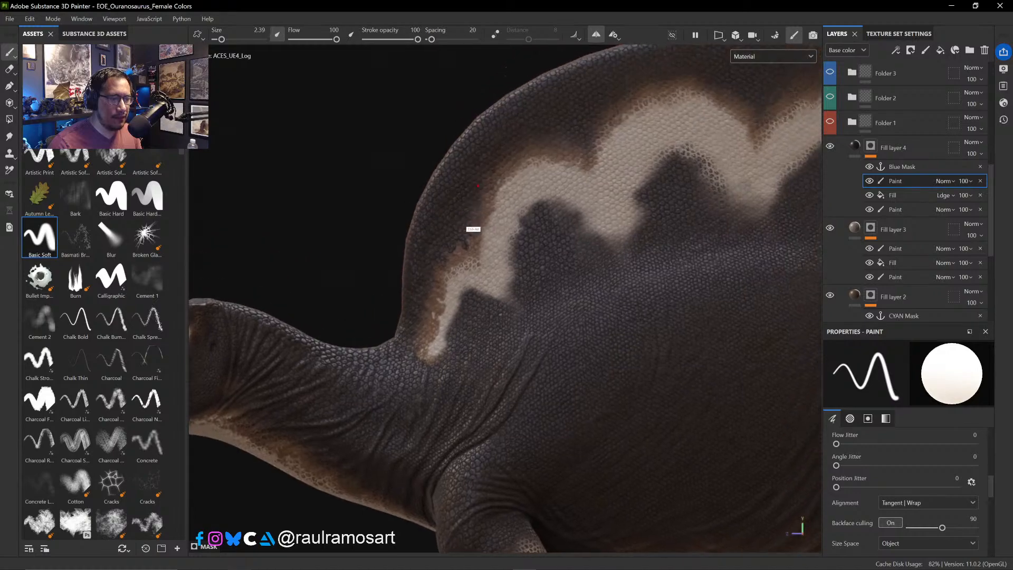
pyautogui.click(453, 247)
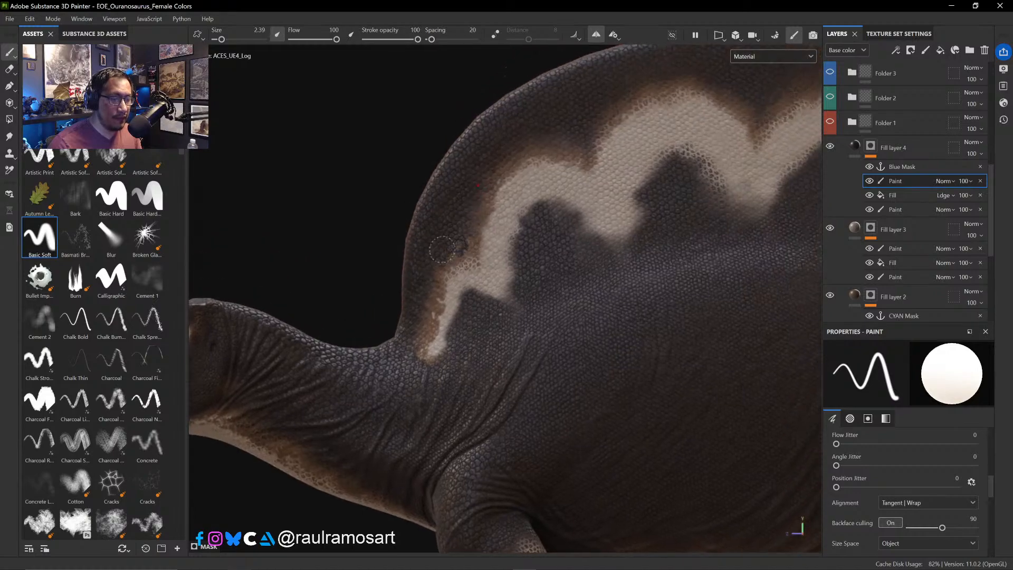
# - Paint over the brown upper edge of the pale band towards mid-sail, enlarging the brush to about 3.44 and 4.37
pyautogui.keyDown('ctrl'); pyautogui.moveTo(467, 223); pyautogui.dragTo(475, 209, button='right'); pyautogui.keyUp('ctrl')
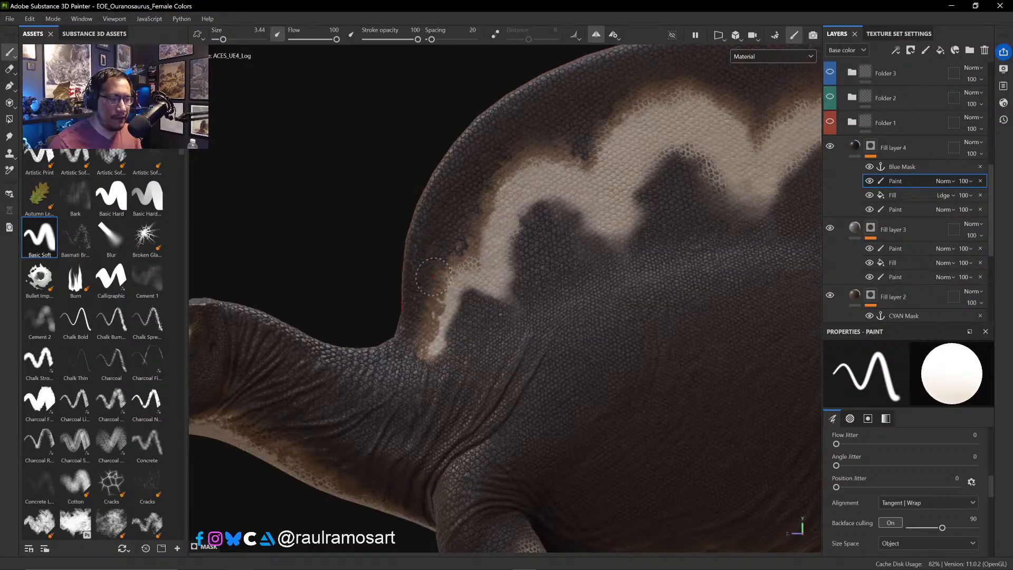
pyautogui.moveTo(432, 289)
pyautogui.mouseDown()
pyautogui.moveTo(423, 274)
pyautogui.moveTo(423, 315)
pyautogui.moveTo(545, 314)
pyautogui.moveTo(531, 241)
pyautogui.moveTo(509, 257)
pyautogui.mouseUp()
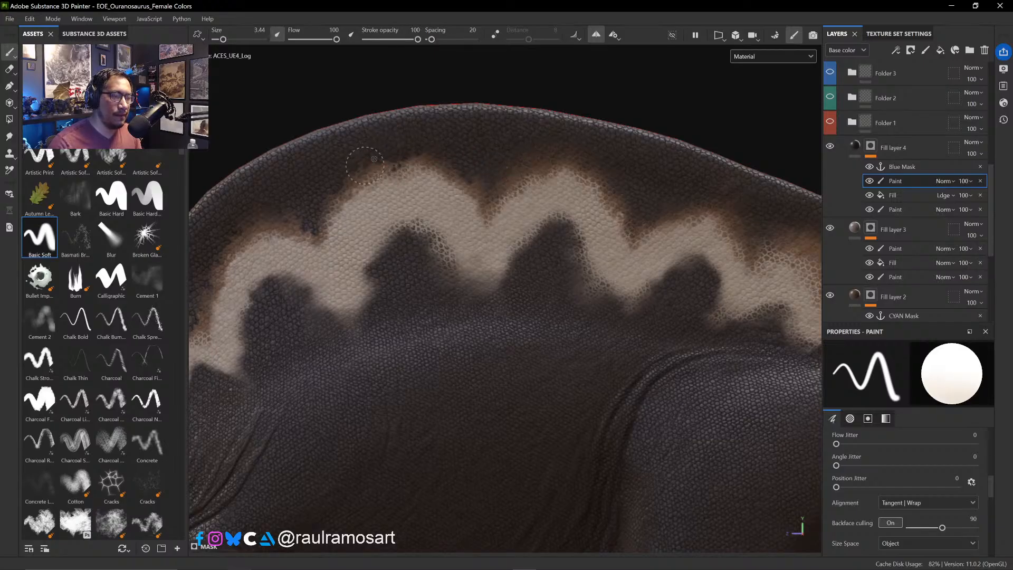
pyautogui.keyDown('ctrl'); pyautogui.moveTo(520, 165); pyautogui.dragTo(529, 165, button='right'); pyautogui.keyUp('ctrl')
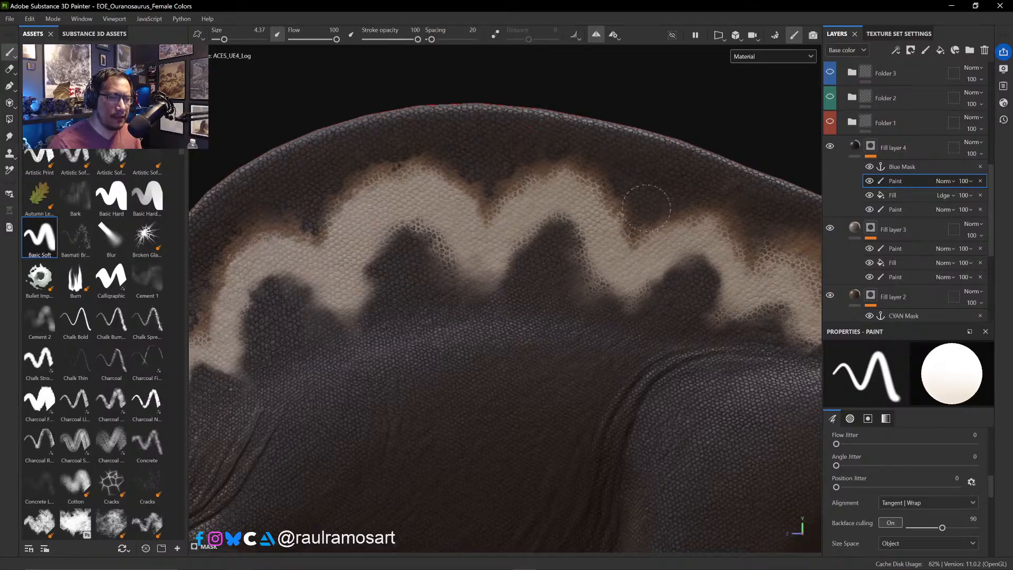
pyautogui.keyDown('alt'); pyautogui.moveTo(637, 205); pyautogui.dragTo(586, 199, button='middle'); pyautogui.keyUp('alt')
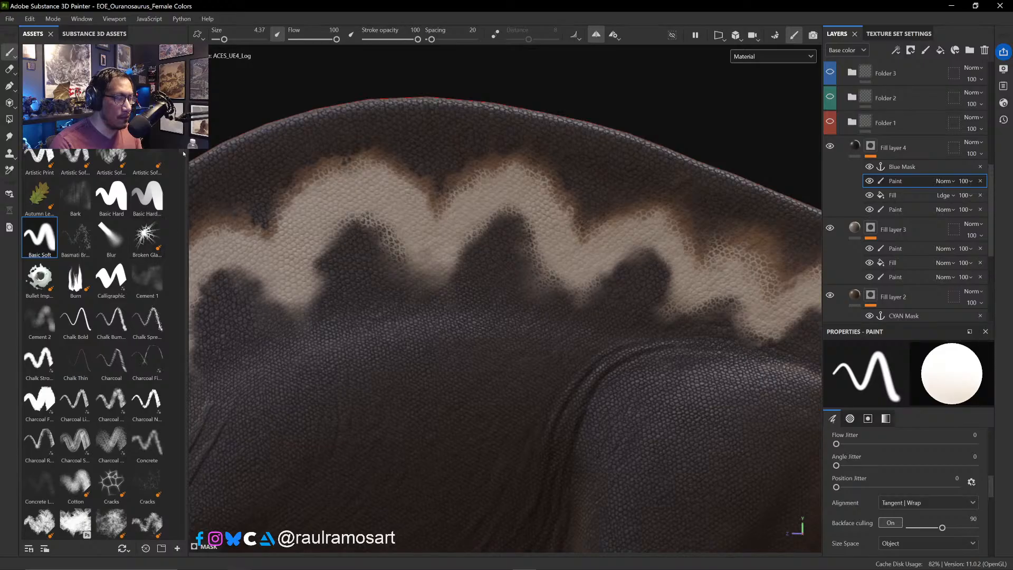
# - Pick the textured brush preset with the Alpha Dirt 03 alpha and roughen the mid-sail dark peaks, using sizes of about 1.89 and 2.74
pyautogui.scroll(-8, 182, 176)
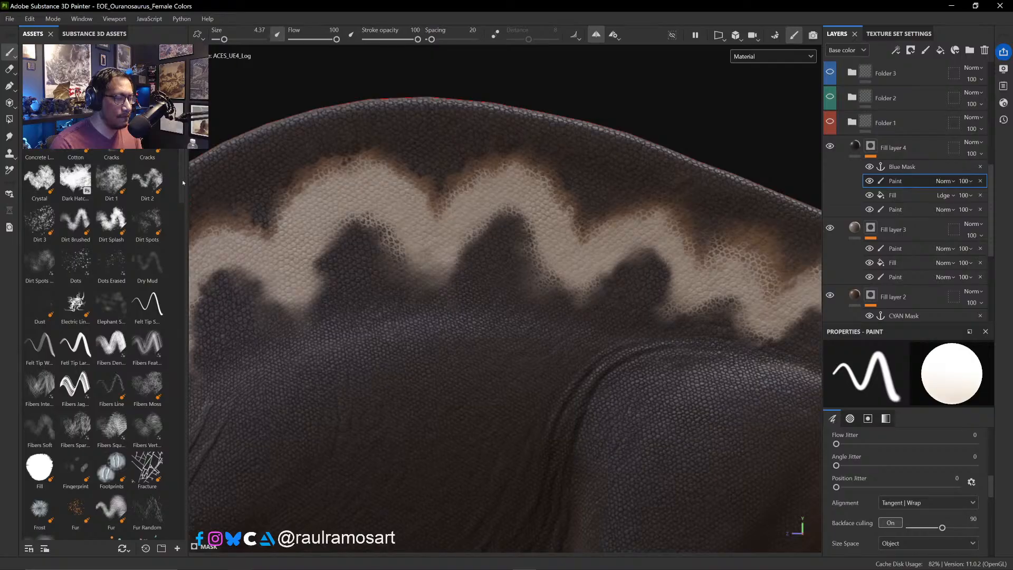
pyautogui.scroll(8, 183, 182)
pyautogui.click(147, 118)
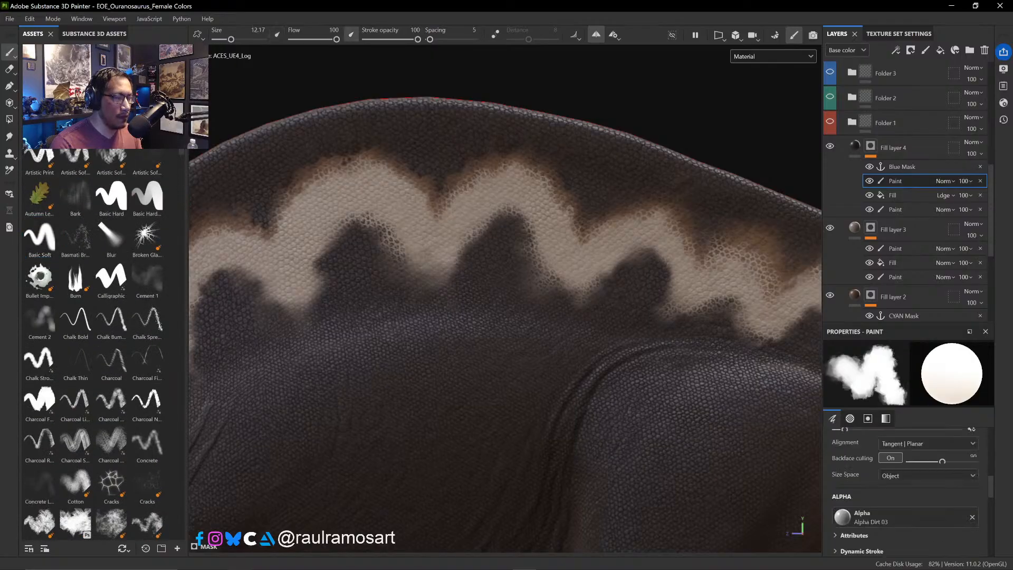
pyautogui.keyDown('ctrl'); pyautogui.moveTo(475, 246); pyautogui.dragTo(454, 246, button='right'); pyautogui.keyUp('ctrl')
pyautogui.moveTo(484, 236)
pyautogui.mouseDown()
pyautogui.moveTo(455, 279)
pyautogui.moveTo(464, 252)
pyautogui.mouseUp()
pyautogui.moveTo(465, 244)
pyautogui.keyDown('ctrl'); pyautogui.mouseDown(button='right')
pyautogui.moveTo(438, 249)
pyautogui.moveTo(449, 246)
pyautogui.mouseUp(button='right'); pyautogui.keyUp('ctrl')
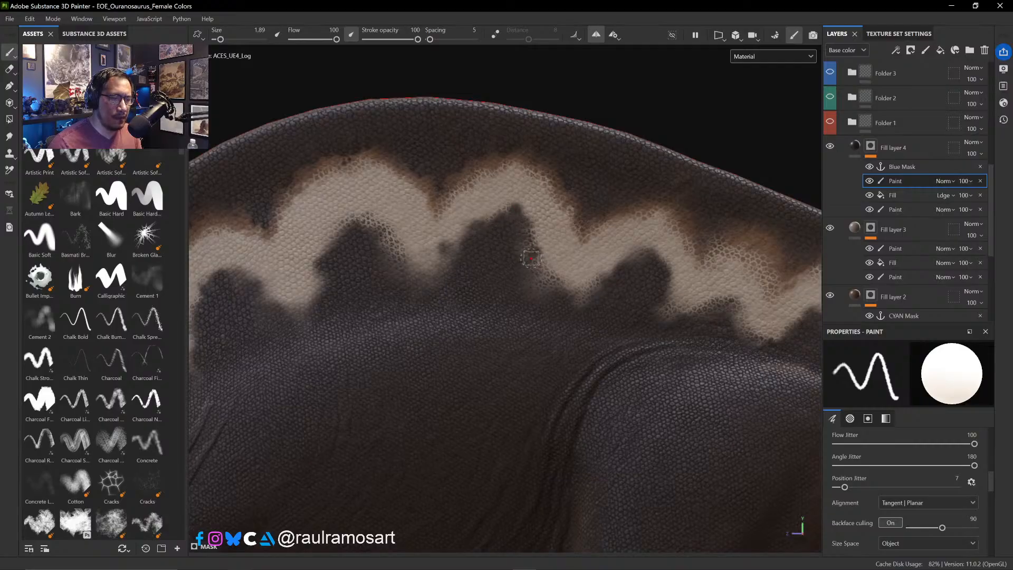
pyautogui.keyDown('ctrl'); pyautogui.moveTo(388, 247); pyautogui.dragTo(406, 247, button='right'); pyautogui.keyUp('ctrl')
# - Enlarge the brush to 3.8 and paint a dark peak into the brown lower edge of the pale band near the tail base
pyautogui.scroll(-6, 378, 227)
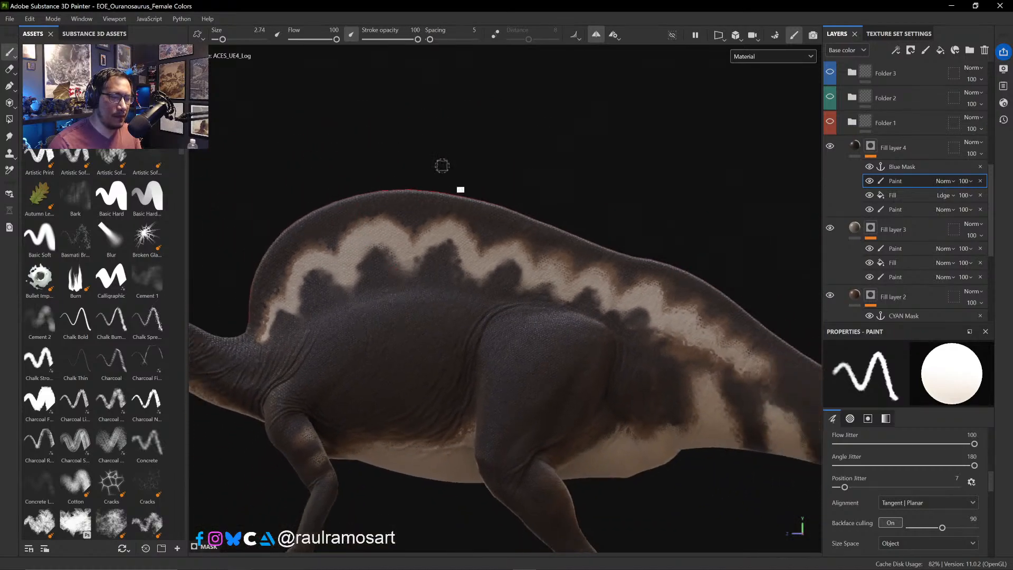
pyautogui.scroll(-4, 633, 140)
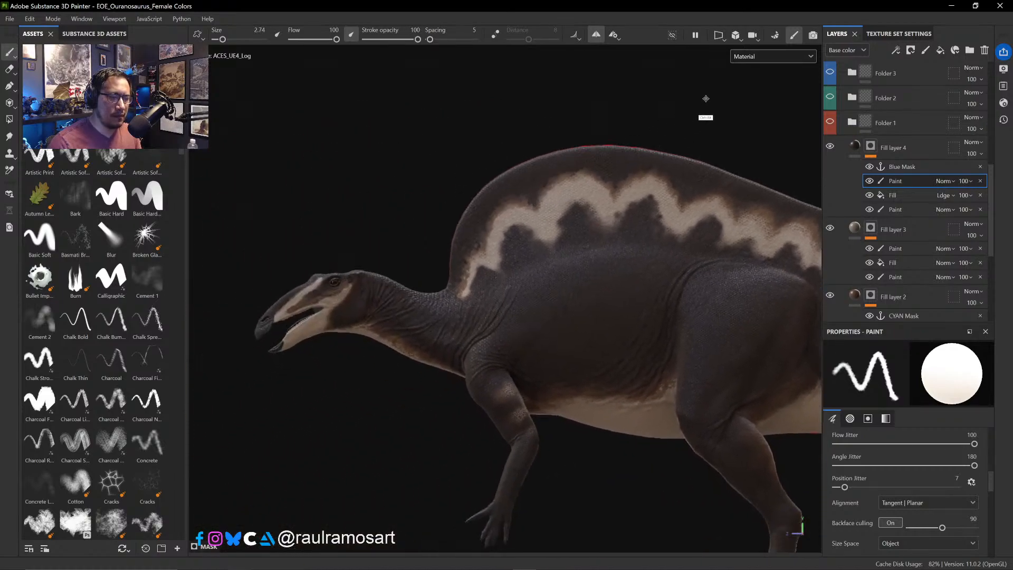
pyautogui.scroll(2, 607, 77)
pyautogui.keyDown('ctrl'); pyautogui.keyDown('alt'); pyautogui.moveTo(607, 77); pyautogui.dragTo(585, 66); pyautogui.keyUp('alt'); pyautogui.keyUp('ctrl')
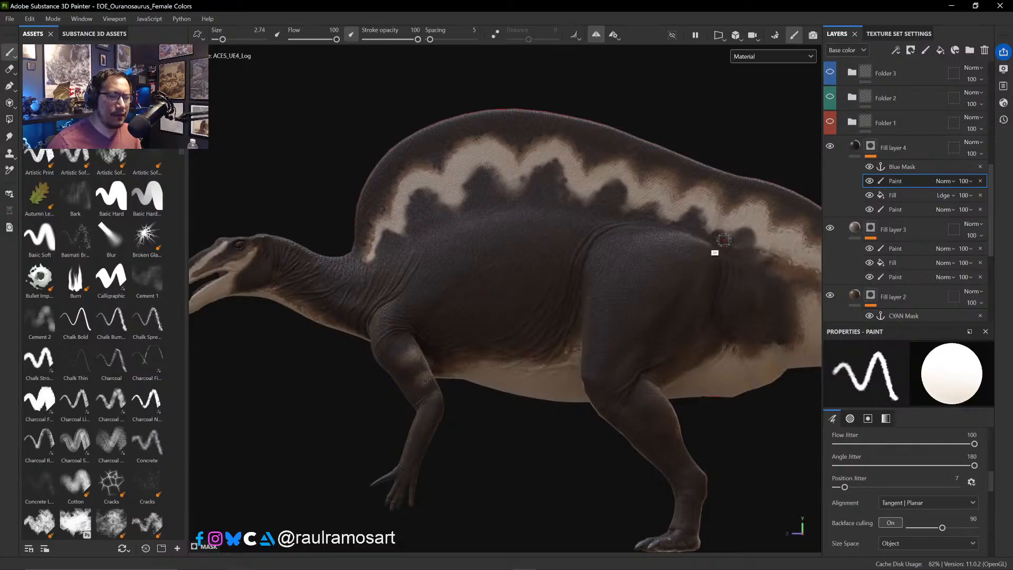
pyautogui.keyDown('ctrl'); pyautogui.keyDown('alt'); pyautogui.moveTo(719, 433); pyautogui.dragTo(603, 315); pyautogui.keyUp('alt'); pyautogui.keyUp('ctrl')
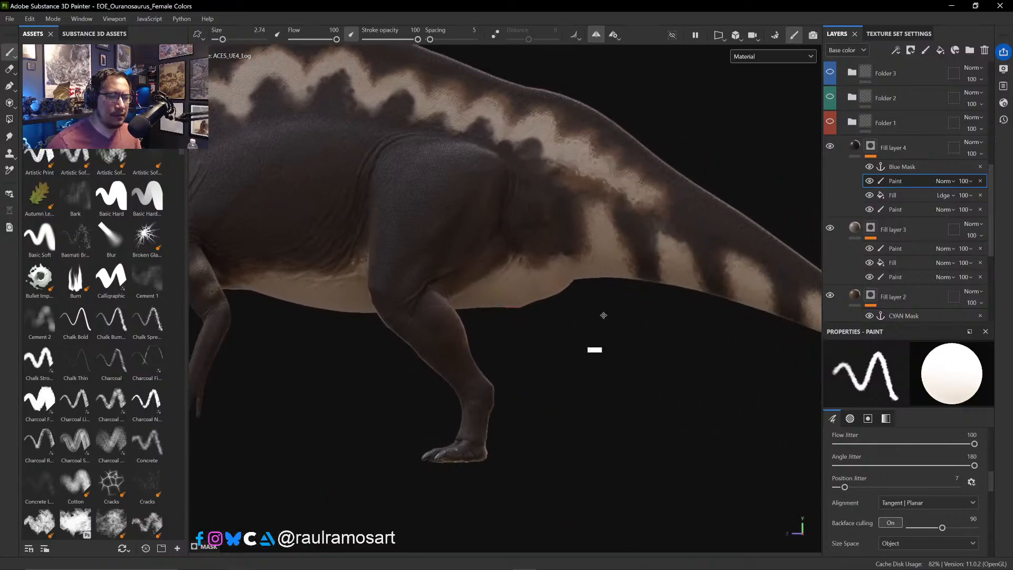
pyautogui.keyDown('ctrl'); pyautogui.moveTo(619, 191); pyautogui.dragTo(629, 191, button='right'); pyautogui.keyUp('ctrl')
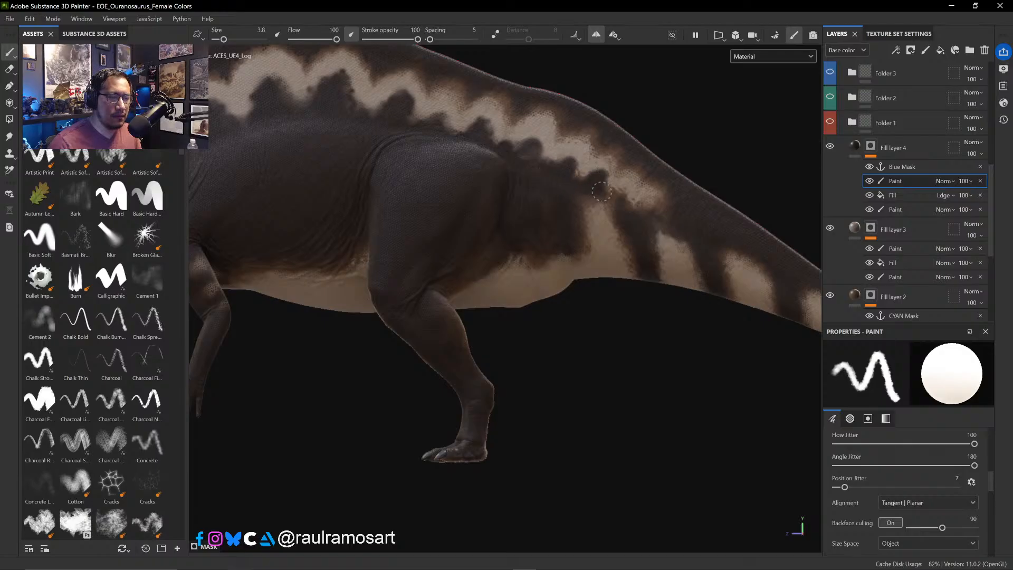
# - Toggle the visibility of Fill layer 4 and Fill layer 3 to compare what each contributes to the body colouring
pyautogui.moveTo(550, 386)
pyautogui.keyDown('ctrl'); pyautogui.keyDown('alt'); pyautogui.mouseDown()
pyautogui.moveTo(612, 413)
pyautogui.moveTo(733, 396)
pyautogui.mouseUp(); pyautogui.keyUp('alt'); pyautogui.keyUp('ctrl')
pyautogui.keyDown('ctrl'); pyautogui.keyDown('alt'); pyautogui.moveTo(494, 434); pyautogui.dragTo(591, 447); pyautogui.keyUp('alt'); pyautogui.keyUp('ctrl')
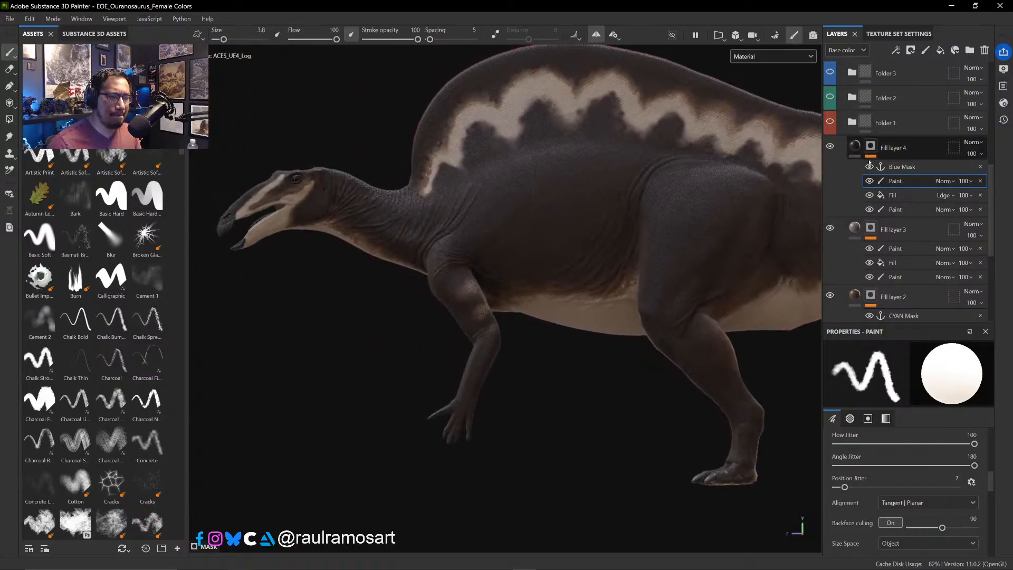
pyautogui.click(831, 147)
pyautogui.click(831, 147)
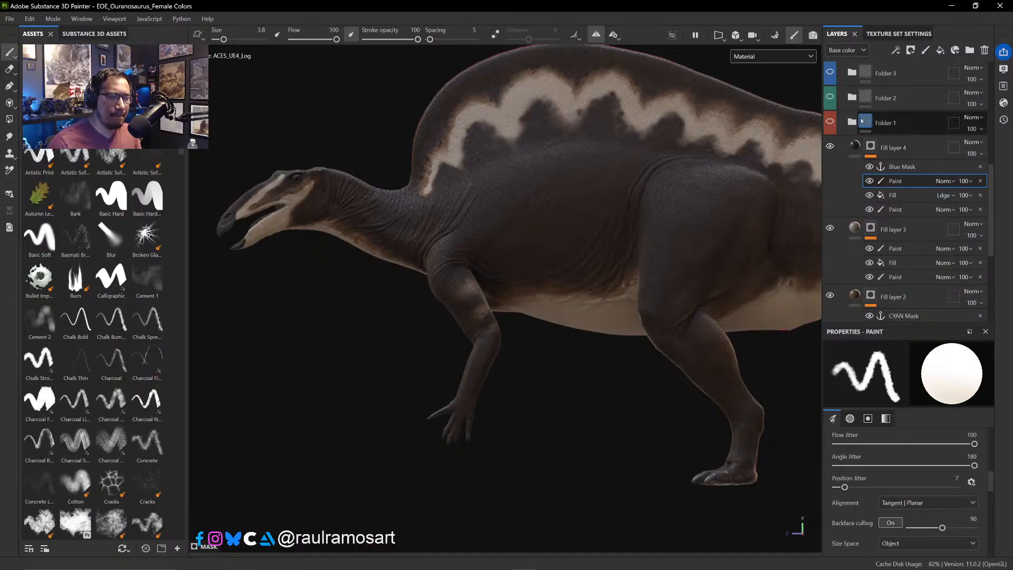
pyautogui.click(830, 229)
pyautogui.click(831, 229)
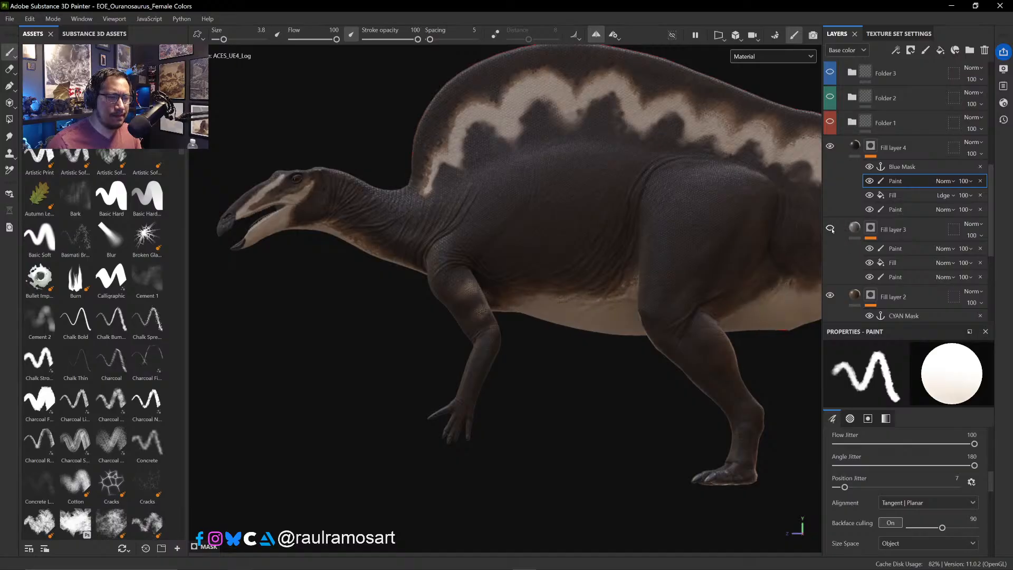
pyautogui.click(830, 230)
pyautogui.click(830, 229)
pyautogui.click(831, 229)
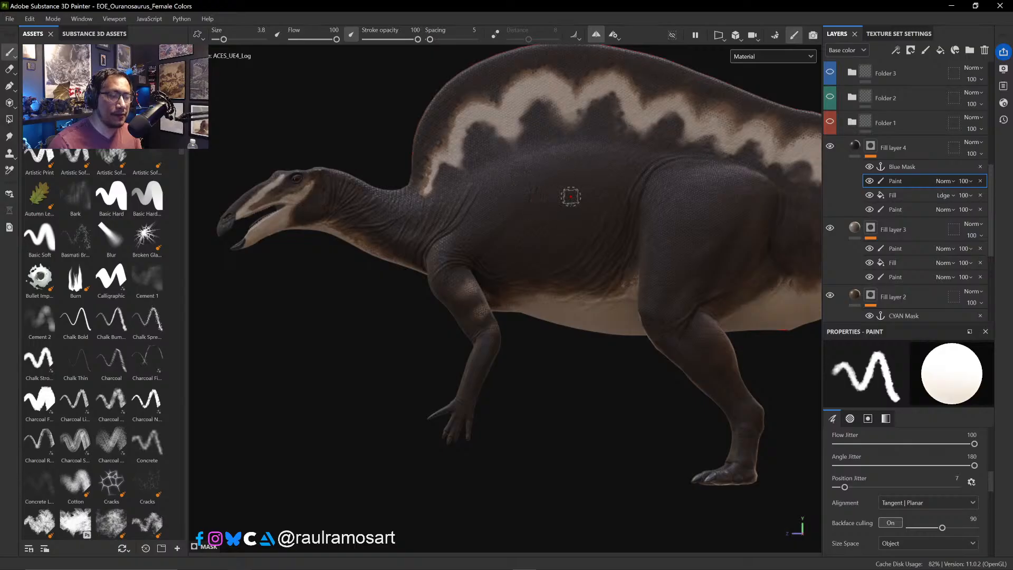
# - Show and hide the Folder 1, Folder 2 and Folder 3 patterns to compare them with the base sail colouring
pyautogui.keyDown('ctrl'); pyautogui.keyDown('alt'); pyautogui.moveTo(583, 350); pyautogui.dragTo(512, 399); pyautogui.keyUp('alt'); pyautogui.keyUp('ctrl')
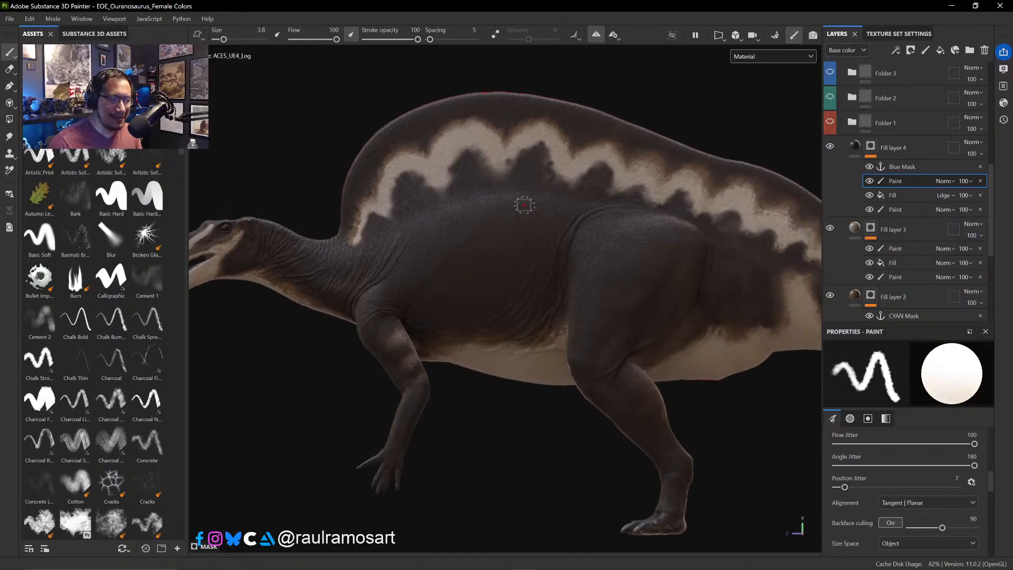
pyautogui.click(830, 121)
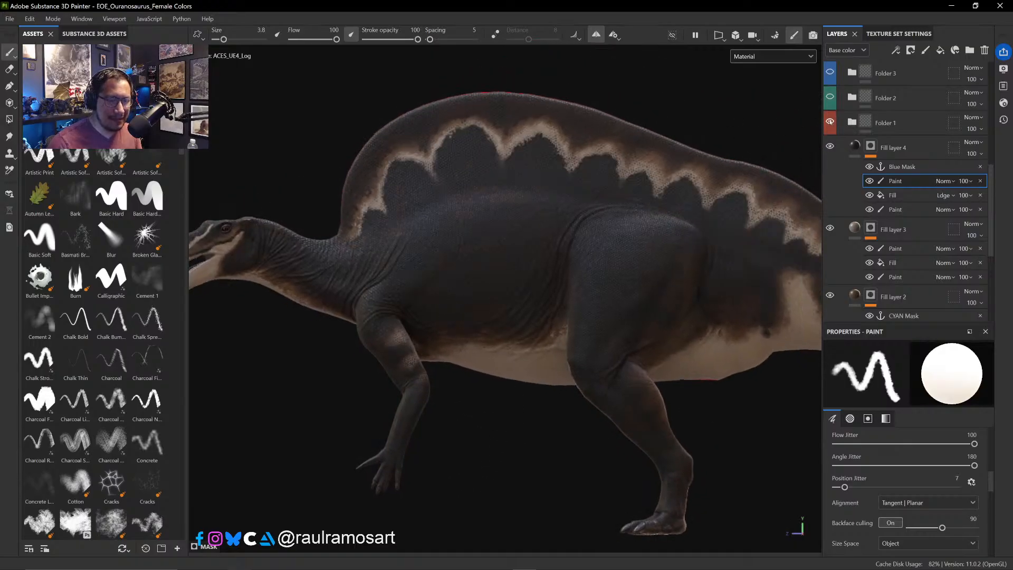
pyautogui.click(830, 121)
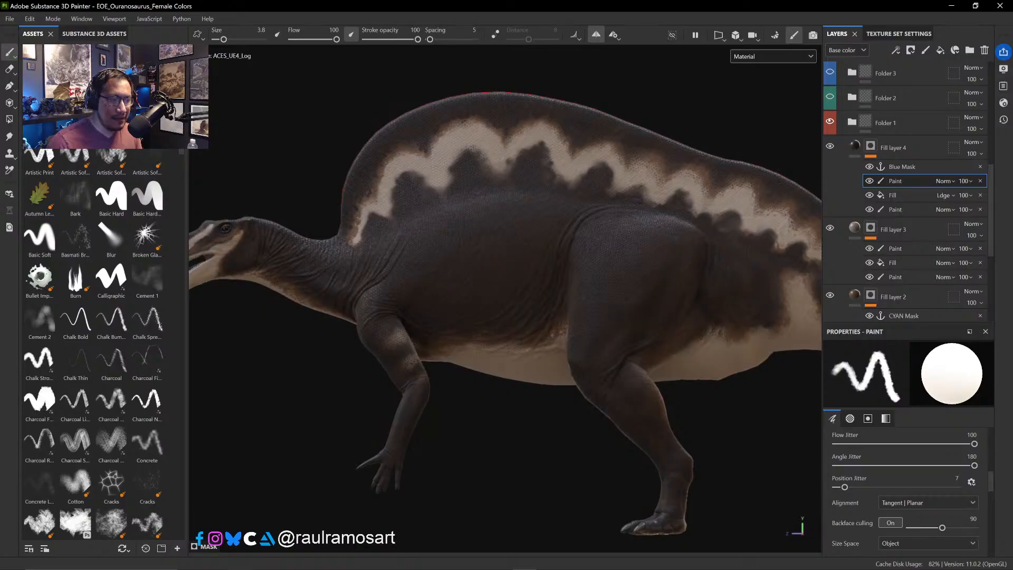
pyautogui.click(831, 98)
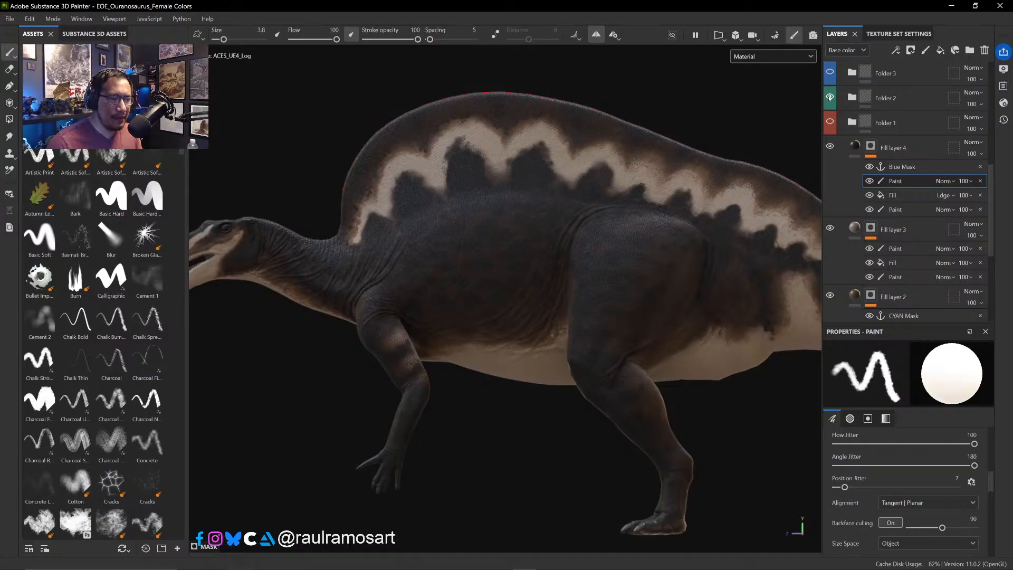
pyautogui.keyDown('ctrl'); pyautogui.keyDown('alt'); pyautogui.moveTo(309, 138); pyautogui.dragTo(441, 157); pyautogui.keyUp('alt'); pyautogui.keyUp('ctrl')
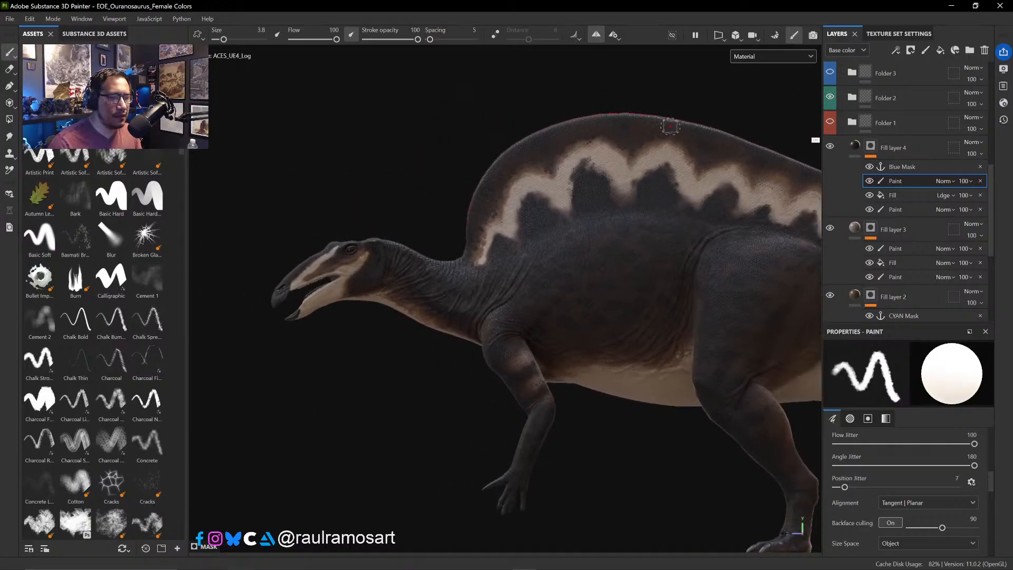
pyautogui.click(831, 121)
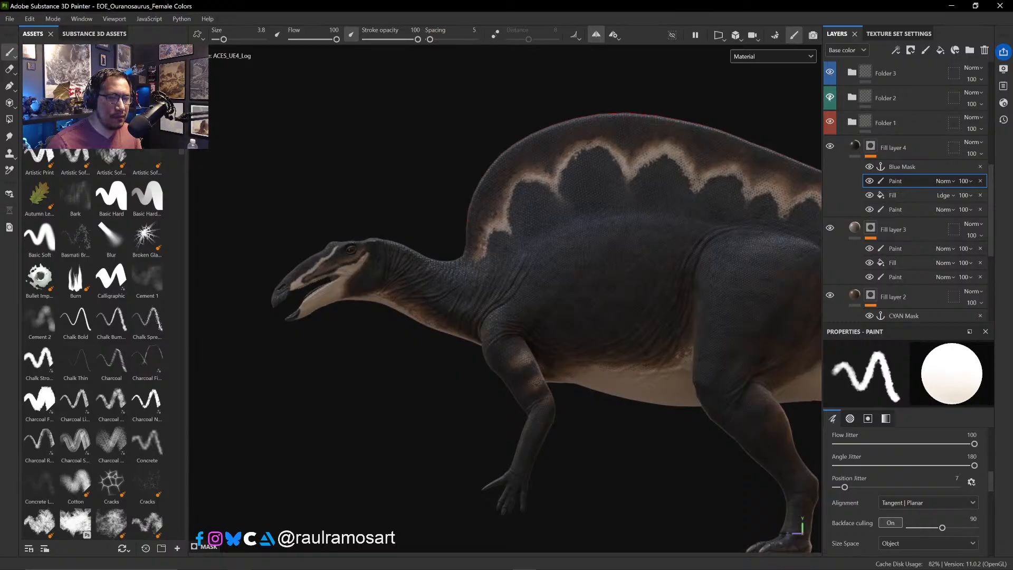
pyautogui.click(831, 121)
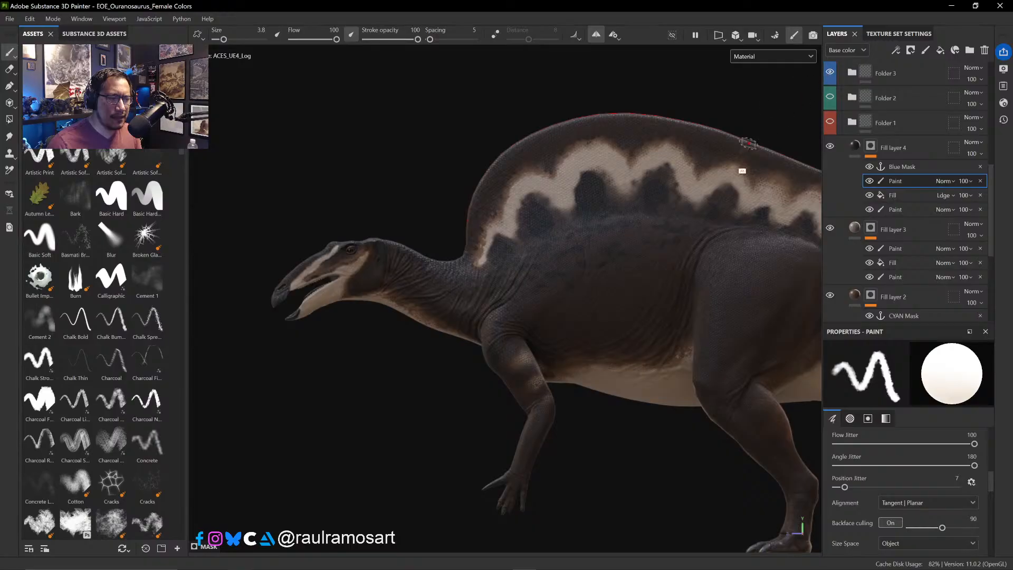
pyautogui.keyDown('alt'); pyautogui.moveTo(685, 86); pyautogui.dragTo(675, 126); pyautogui.keyUp('alt')
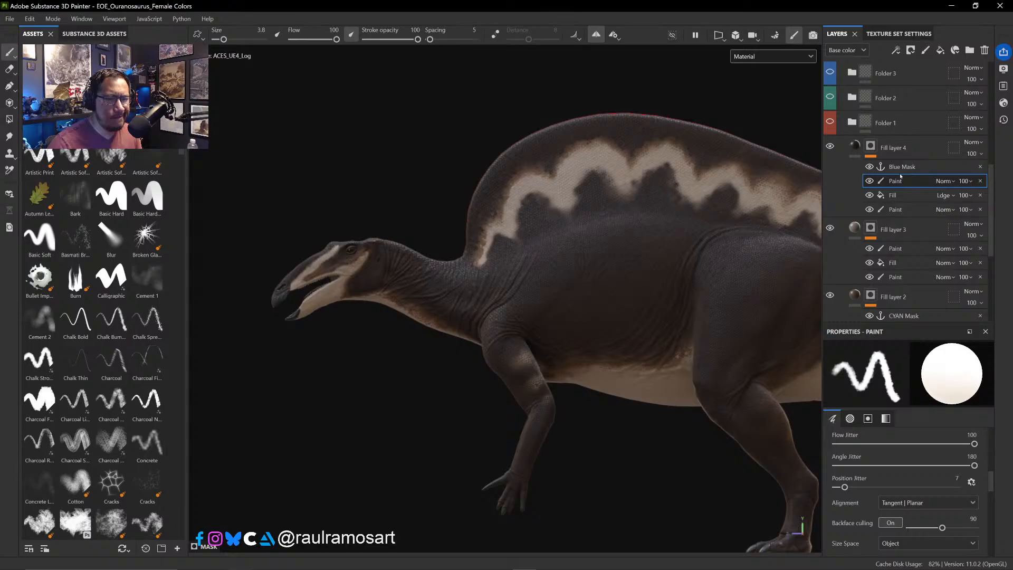
# - Duplicate Fill layer 2 and move the copy directly above Fill layer 4, below Folder 1
pyautogui.scroll(-2, 900, 176)
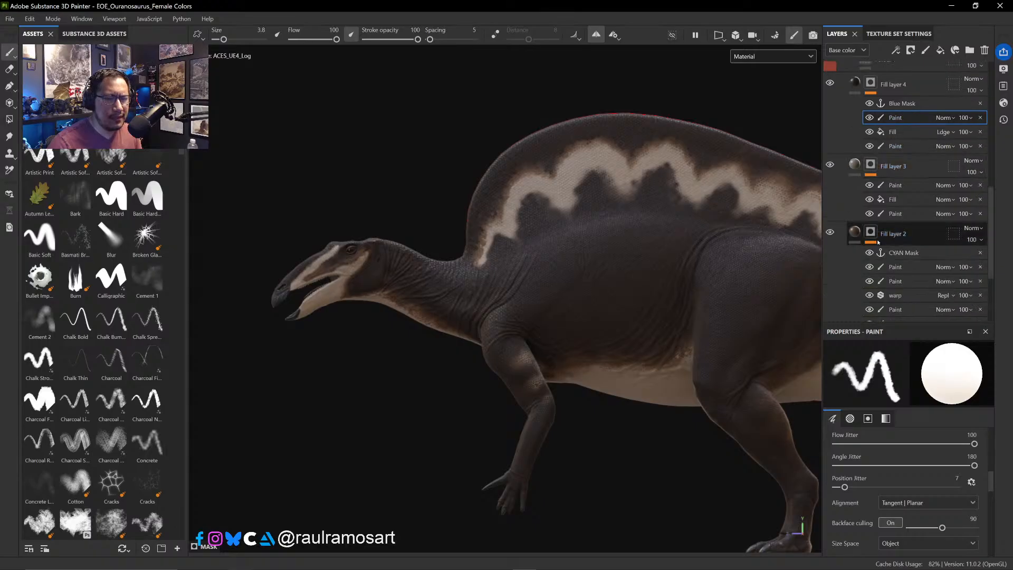
pyautogui.click(923, 237)
pyautogui.click(854, 233)
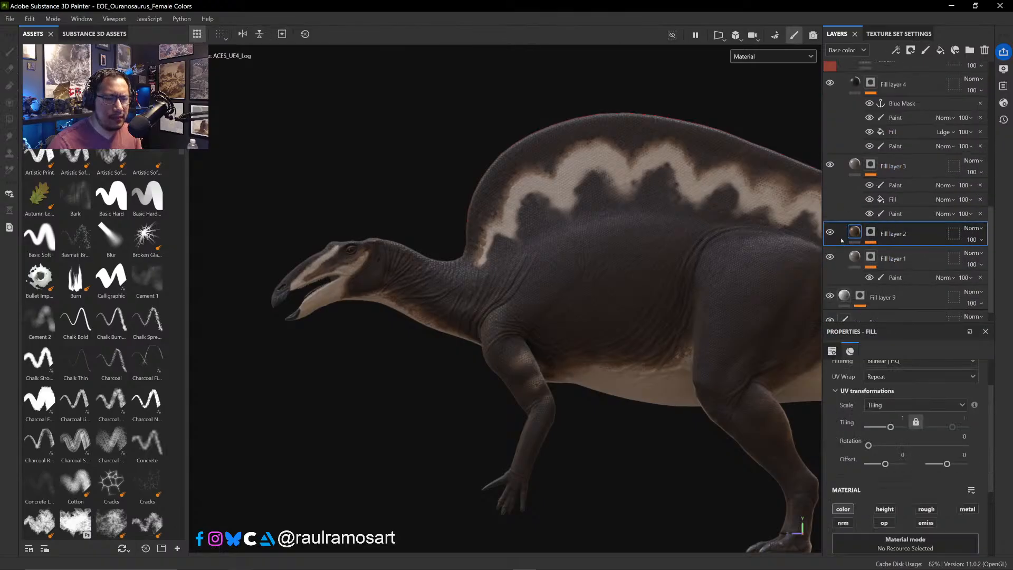
pyautogui.click(830, 233)
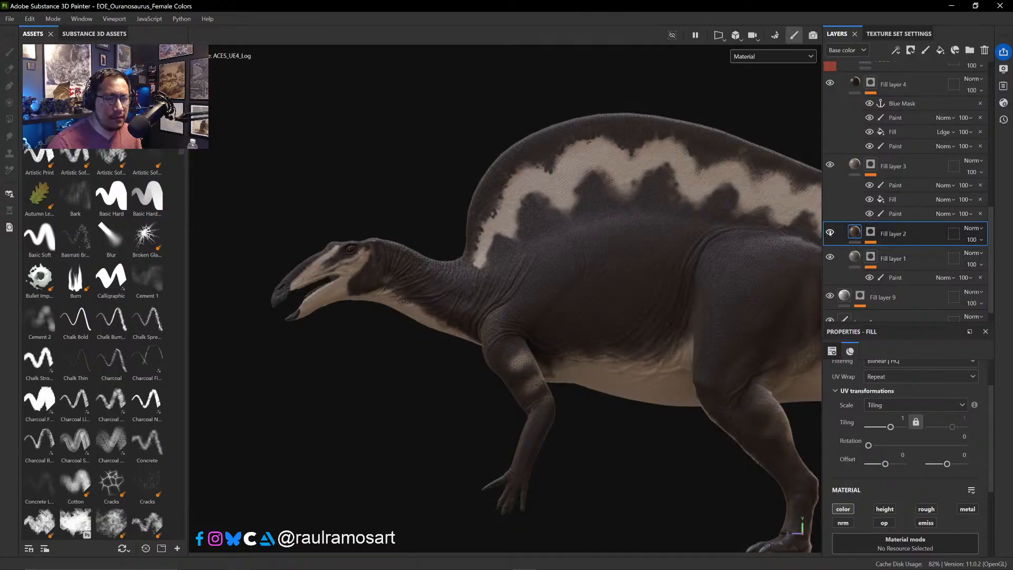
pyautogui.click(830, 233)
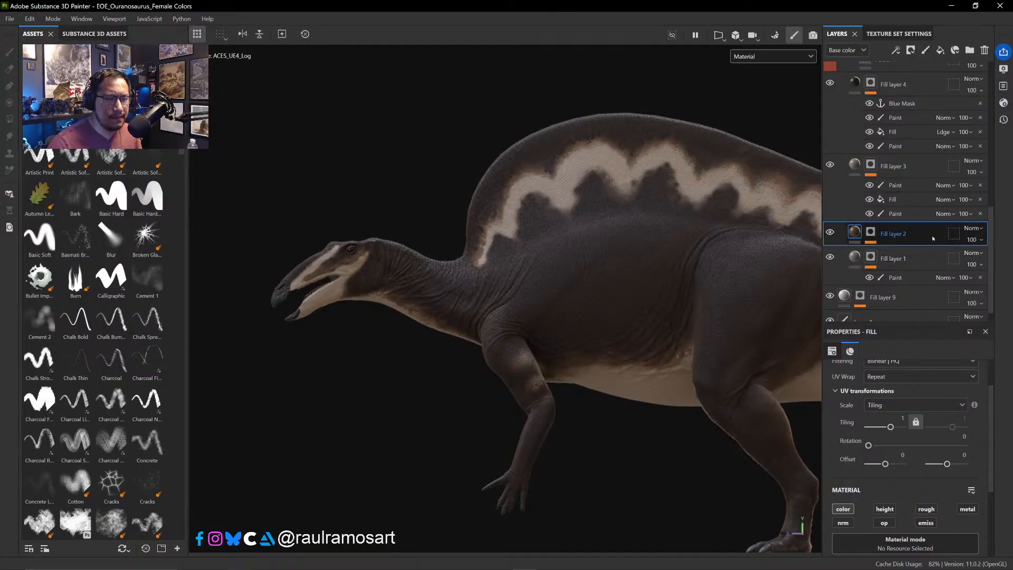
pyautogui.rightClick(903, 234)
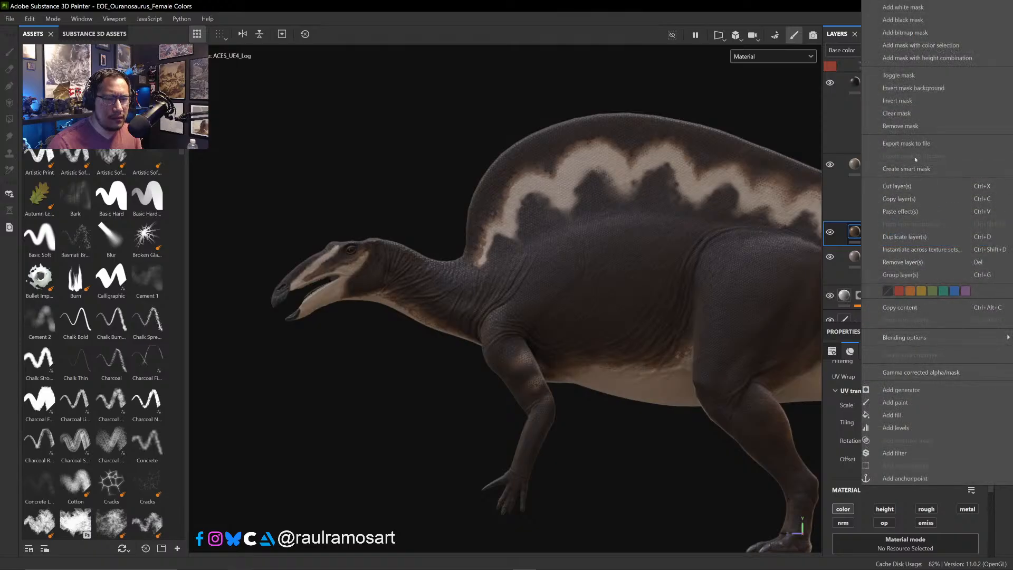
pyautogui.click(911, 235)
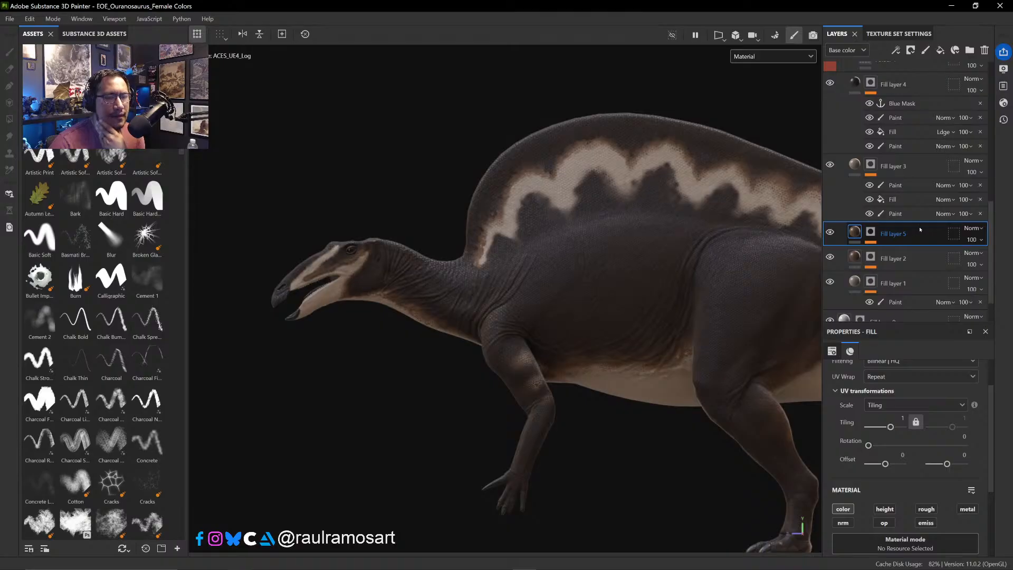
pyautogui.moveTo(920, 229); pyautogui.dragTo(917, 123)
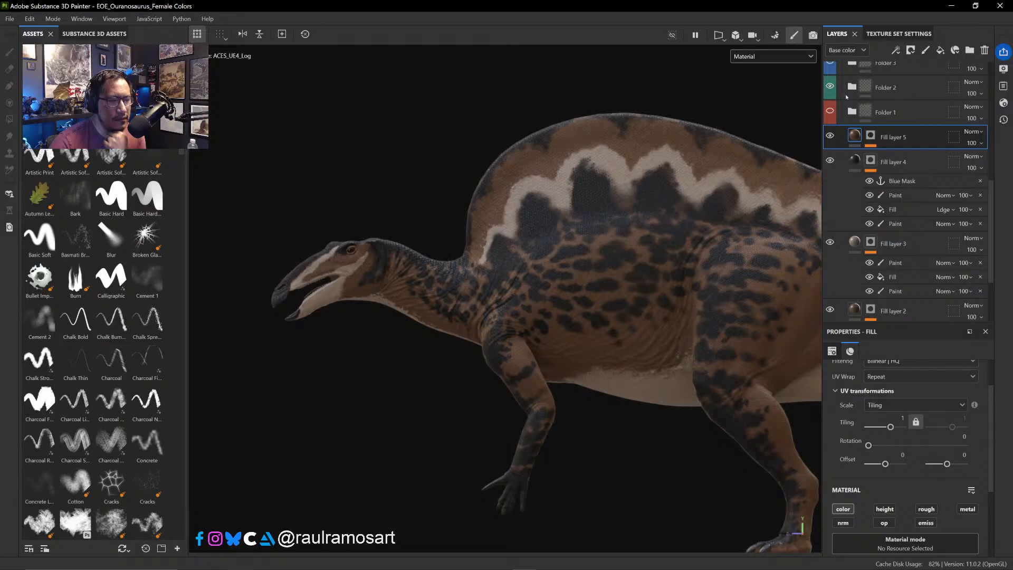
# - Copy the Paint effect from the mask of Fill layer 5 inside Folder 2, then collapse and hide the folder
pyautogui.click(851, 86)
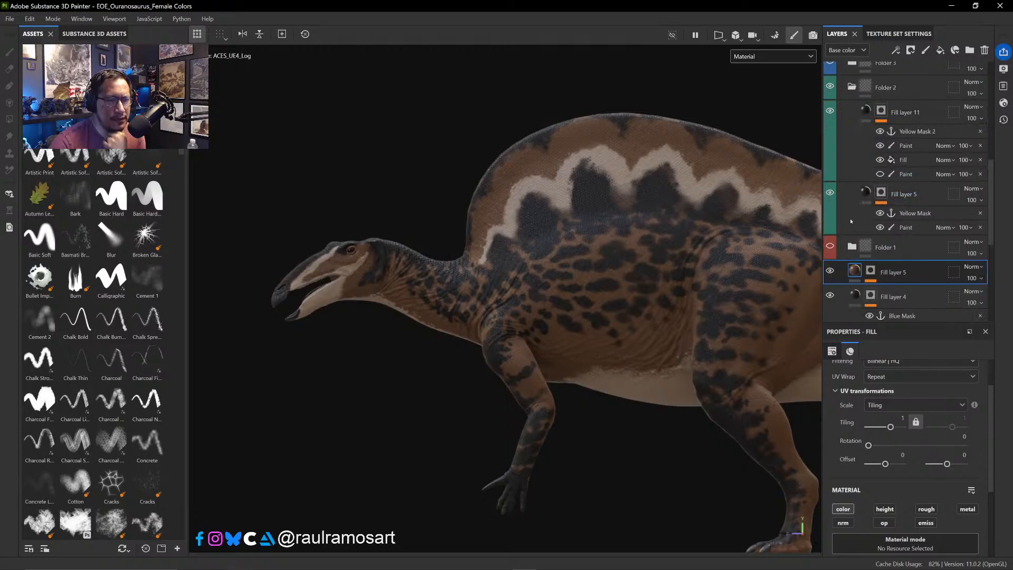
pyautogui.click(924, 229)
pyautogui.rightClick(924, 229)
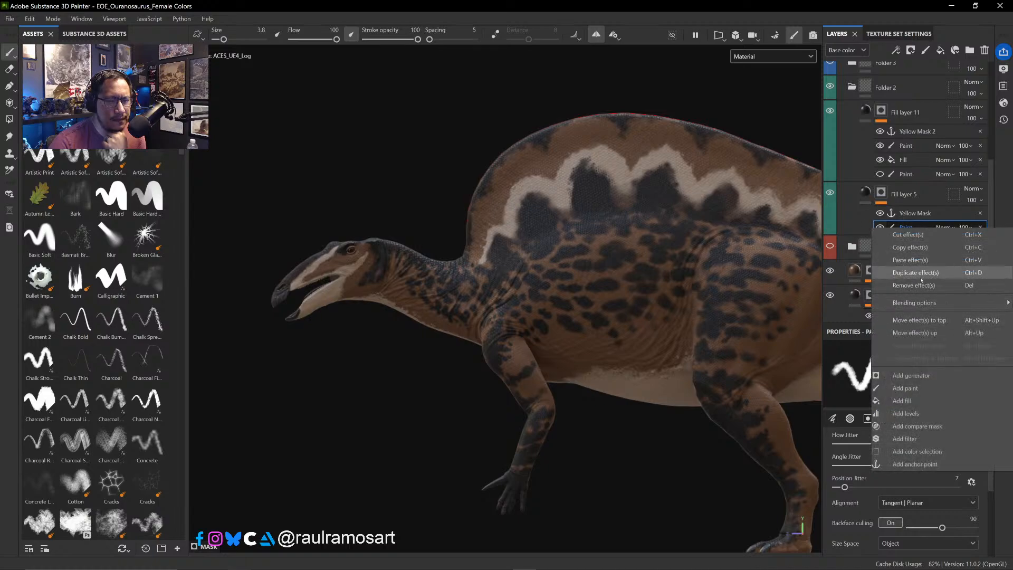
pyautogui.press('Escape')
pyautogui.scroll(2, 859, 162)
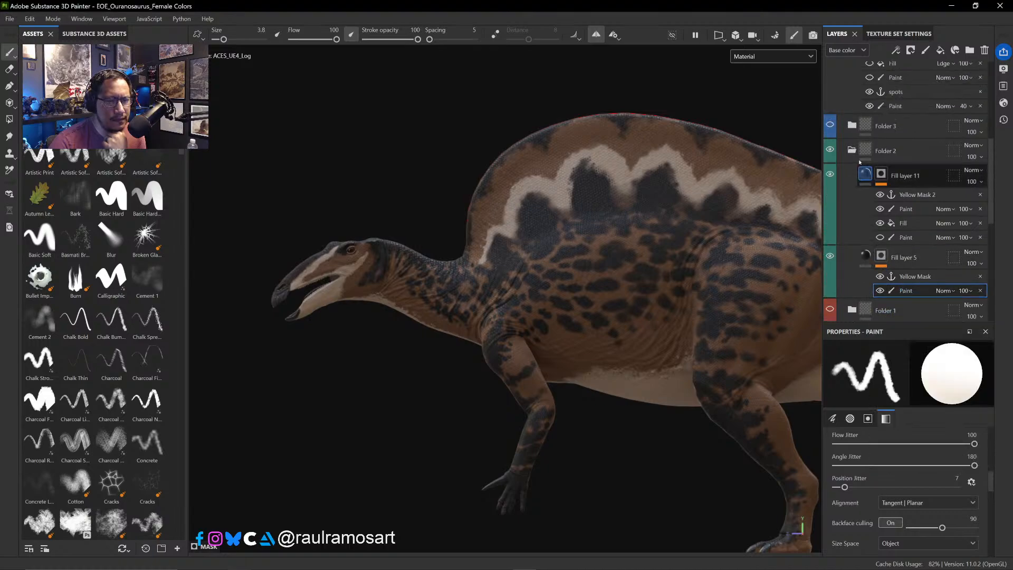
pyautogui.click(852, 151)
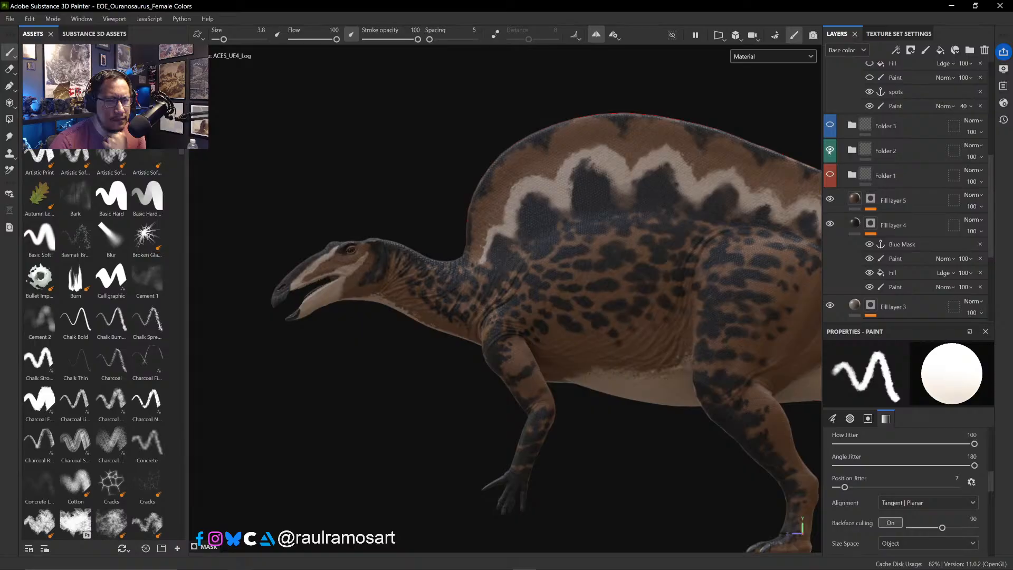
pyautogui.click(830, 150)
# - Replace the mask on the Fill layer 5 above Fill layer 4 with a black mask and paste the copied Paint effect into it
pyautogui.click(869, 203)
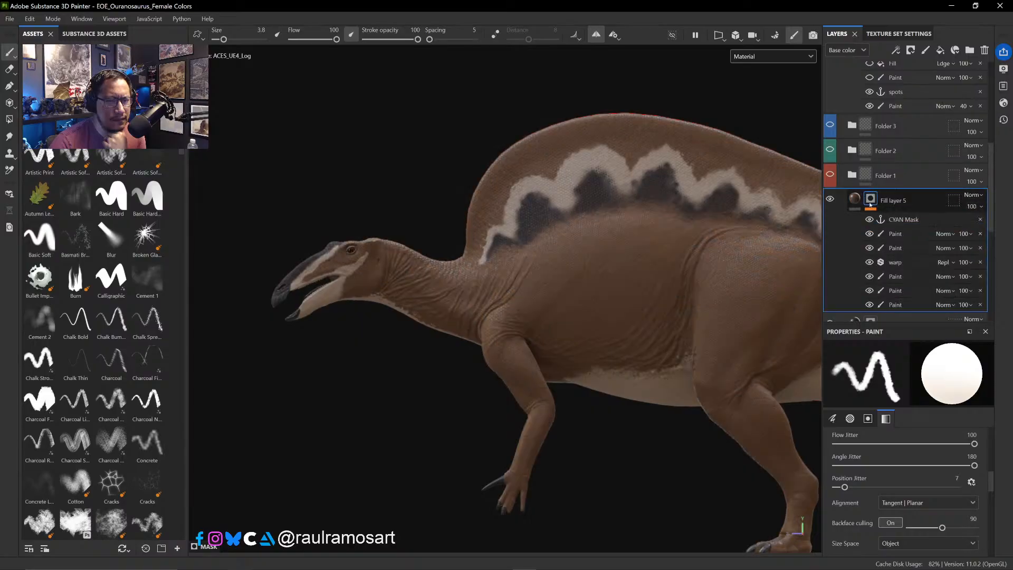
pyautogui.rightClick(870, 199)
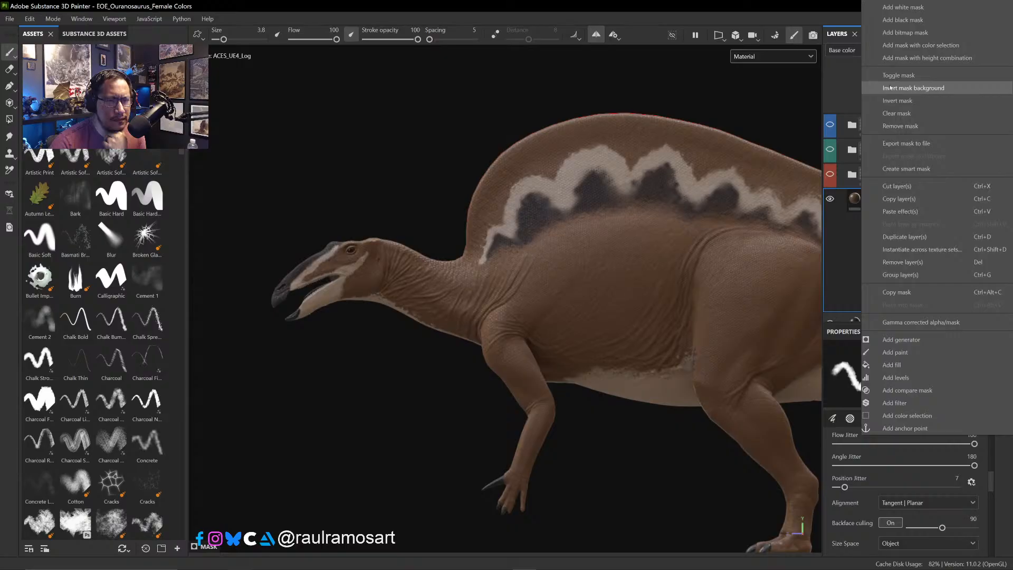
pyautogui.click(902, 20)
pyautogui.rightClick(869, 199)
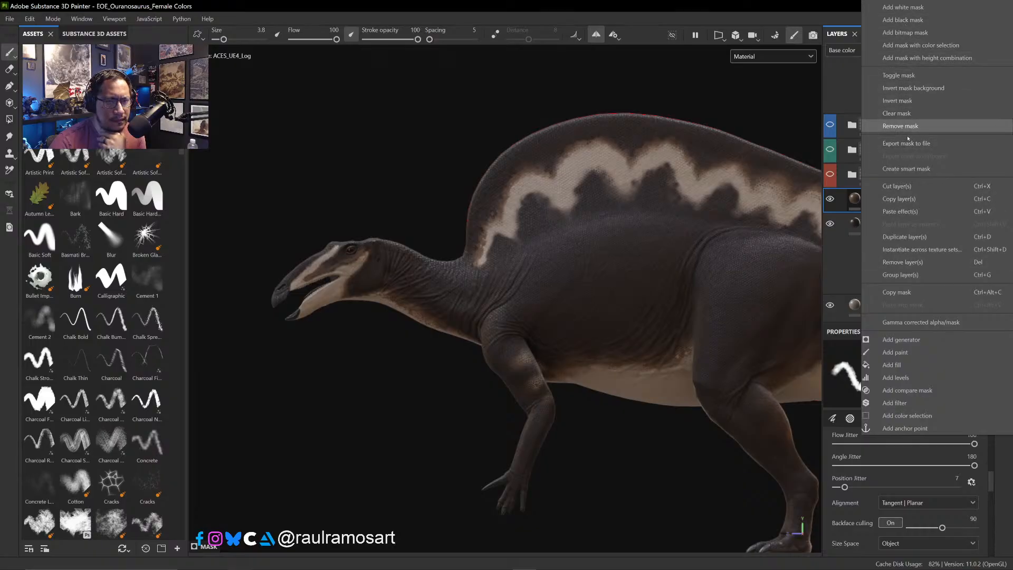
pyautogui.click(902, 212)
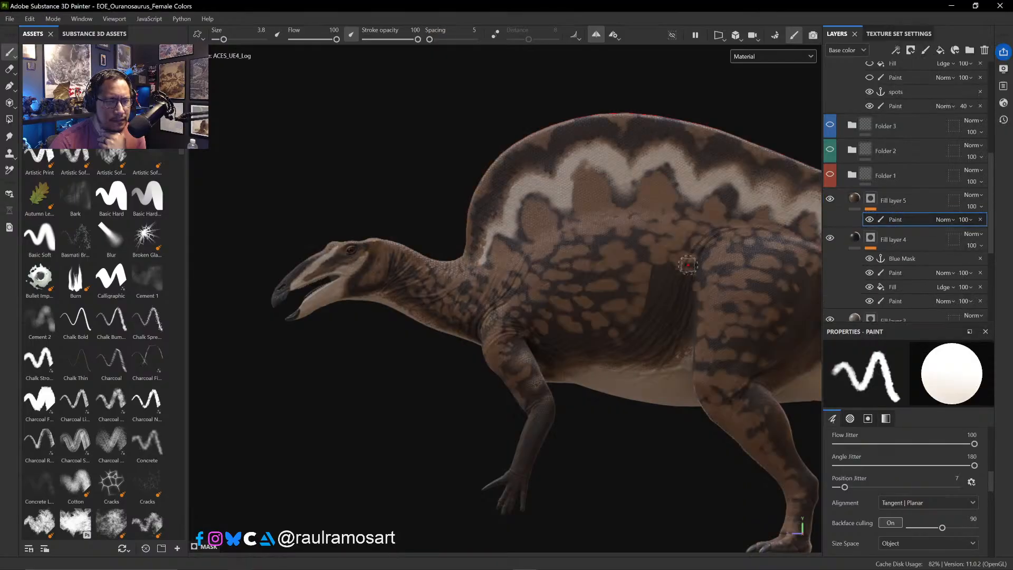
pyautogui.scroll(-3, 636, 344)
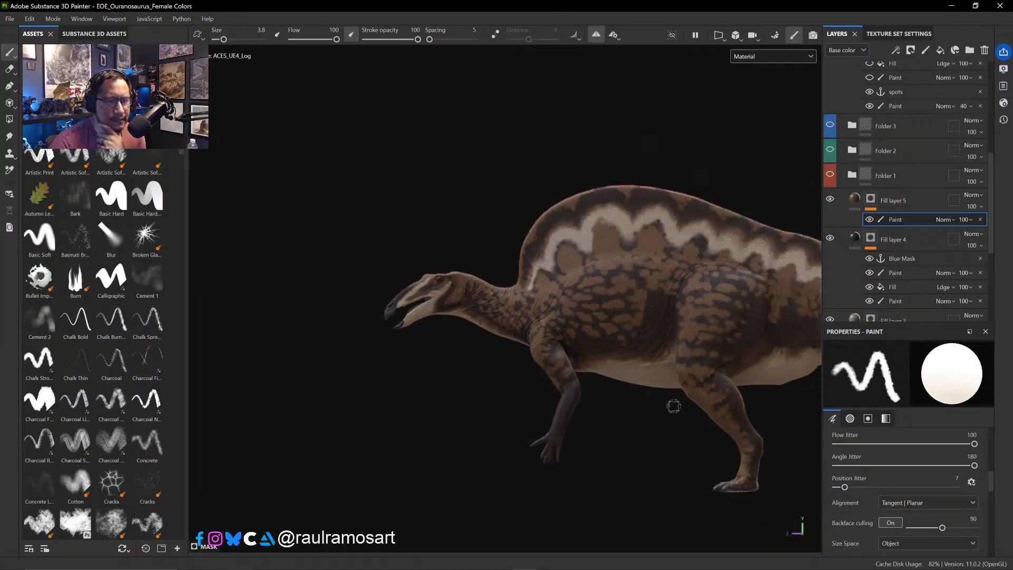
pyautogui.scroll(2, 665, 405)
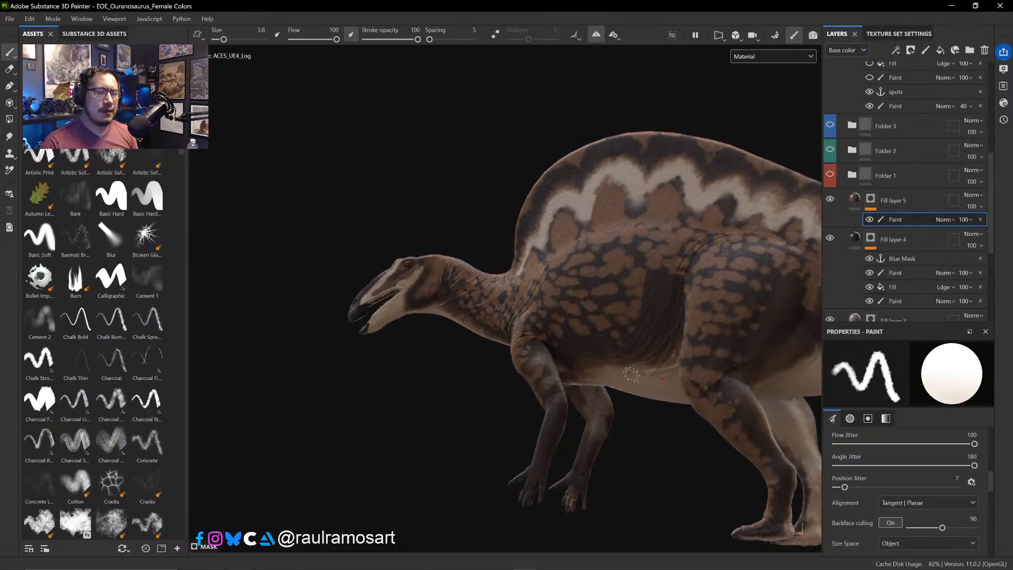
pyautogui.scroll(1, 681, 469)
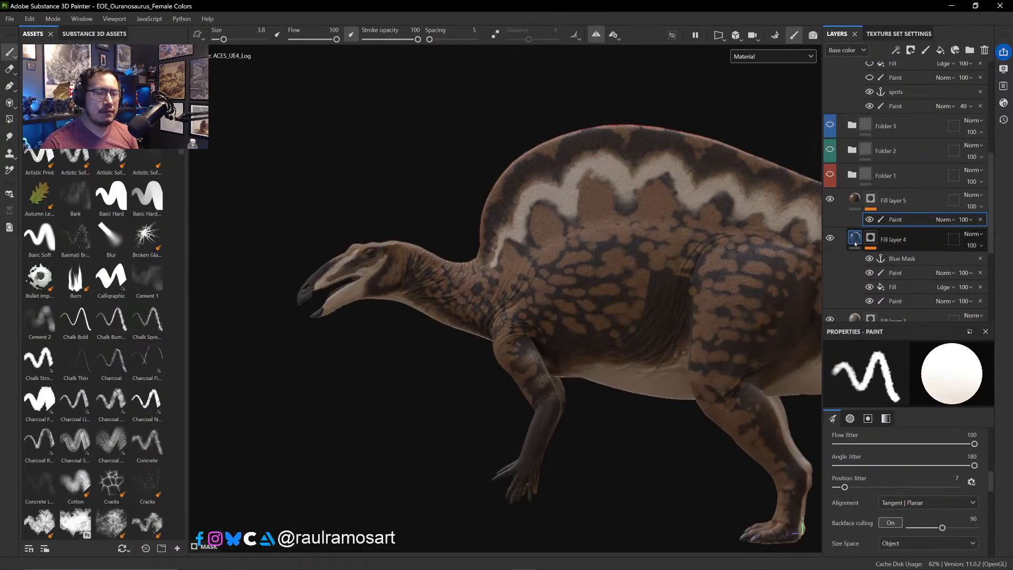
# - Check the spotted mask of Fill layer 5 against the full material, viewing the pattern from both sides of the body
pyautogui.keyDown('alt'); pyautogui.click(876, 202); pyautogui.keyUp('alt')
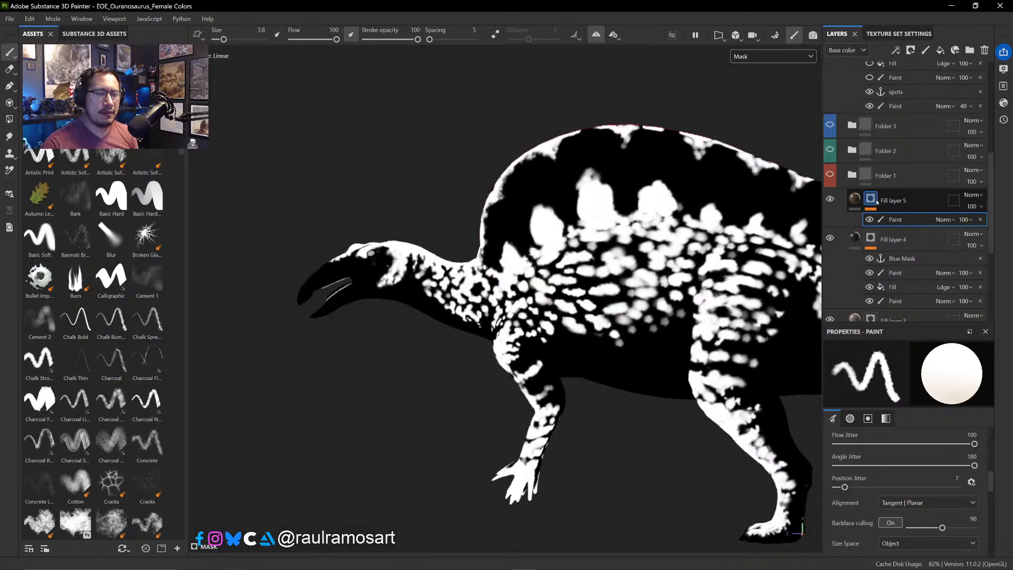
pyautogui.click(855, 199)
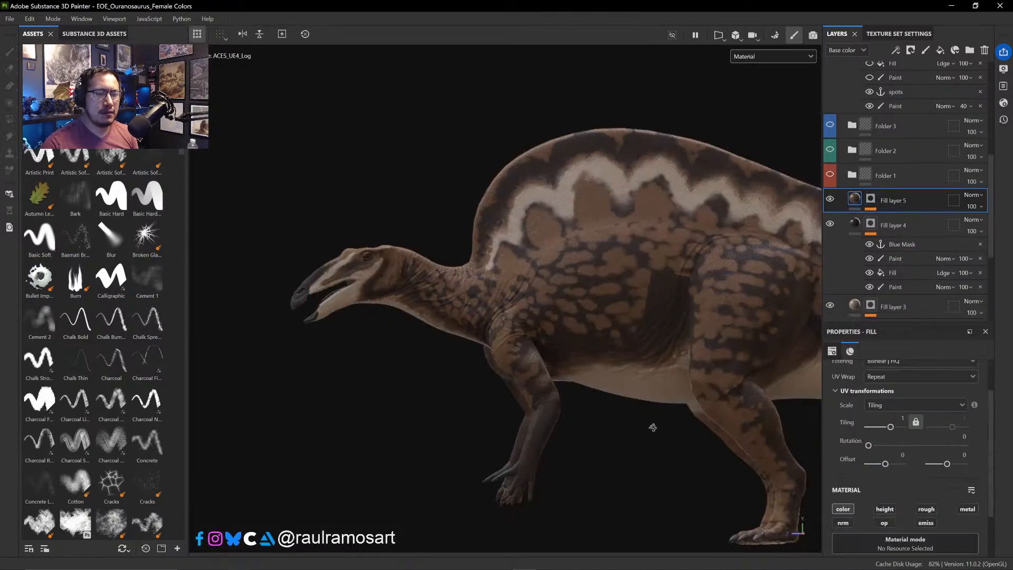
pyautogui.moveTo(648, 438)
pyautogui.keyDown('alt'); pyautogui.mouseDown()
pyautogui.moveTo(609, 450)
pyautogui.moveTo(536, 443)
pyautogui.moveTo(548, 442)
pyautogui.mouseUp(); pyautogui.keyUp('alt')
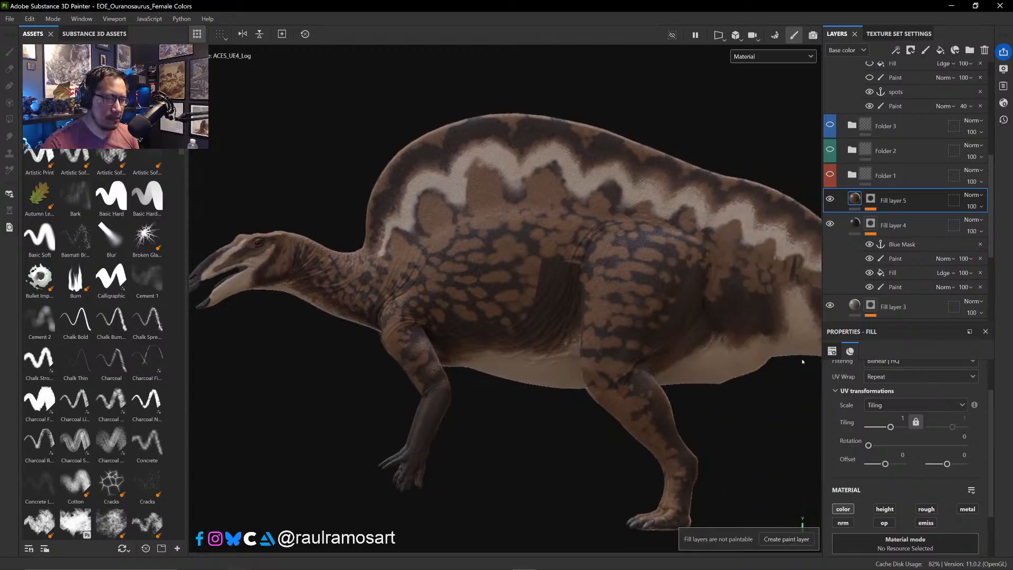
pyautogui.click(871, 199)
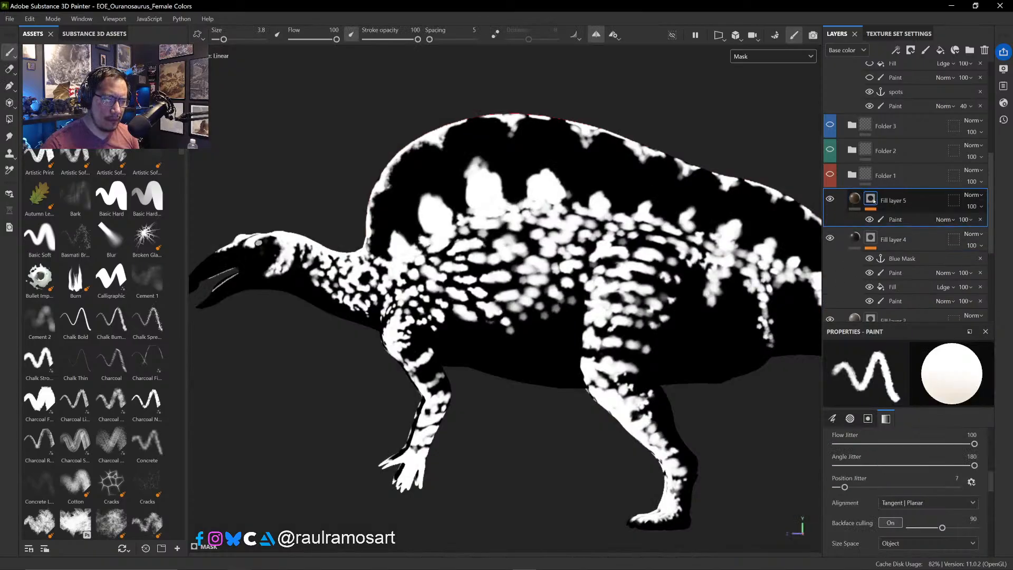
pyautogui.click(855, 199)
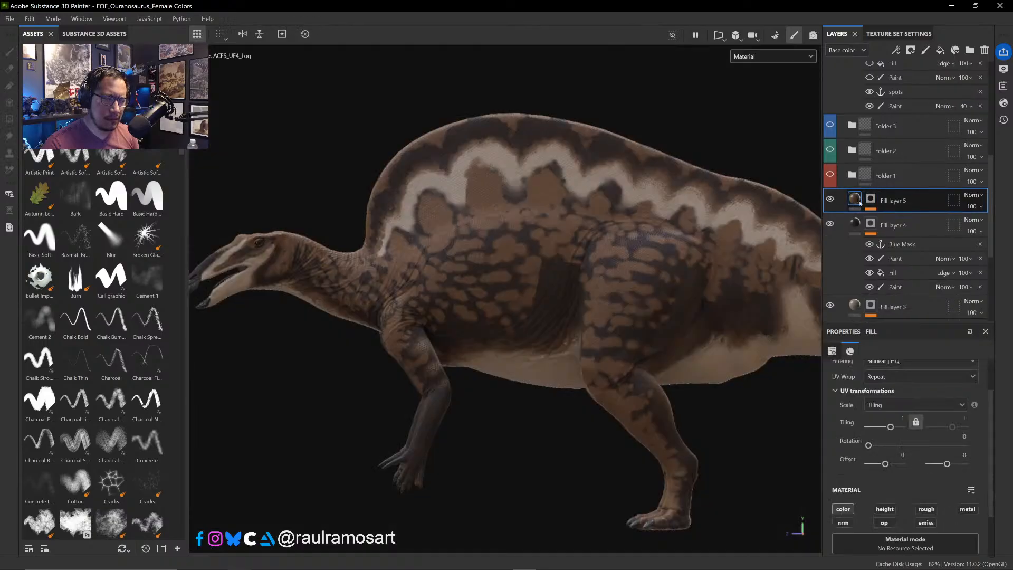
pyautogui.keyDown('alt'); pyautogui.moveTo(646, 104); pyautogui.dragTo(856, 115); pyautogui.keyUp('alt')
pyautogui.keyDown('alt'); pyautogui.moveTo(702, 135); pyautogui.dragTo(819, 142); pyautogui.keyUp('alt')
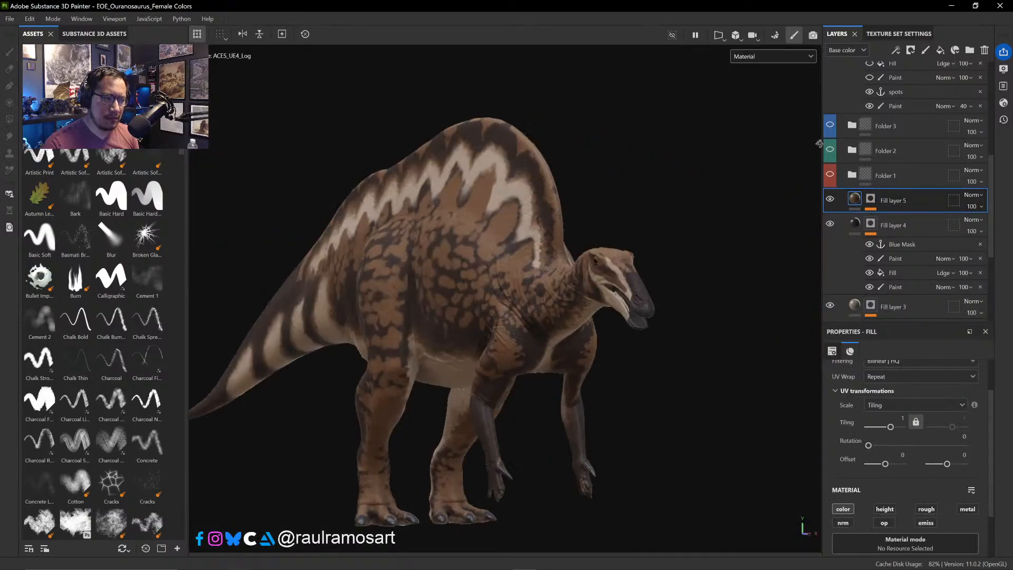
pyautogui.keyDown('alt'); pyautogui.moveTo(681, 160); pyautogui.dragTo(295, 162); pyautogui.keyUp('alt')
pyautogui.keyDown('alt'); pyautogui.moveTo(455, 462); pyautogui.dragTo(603, 465, button='middle'); pyautogui.keyUp('alt')
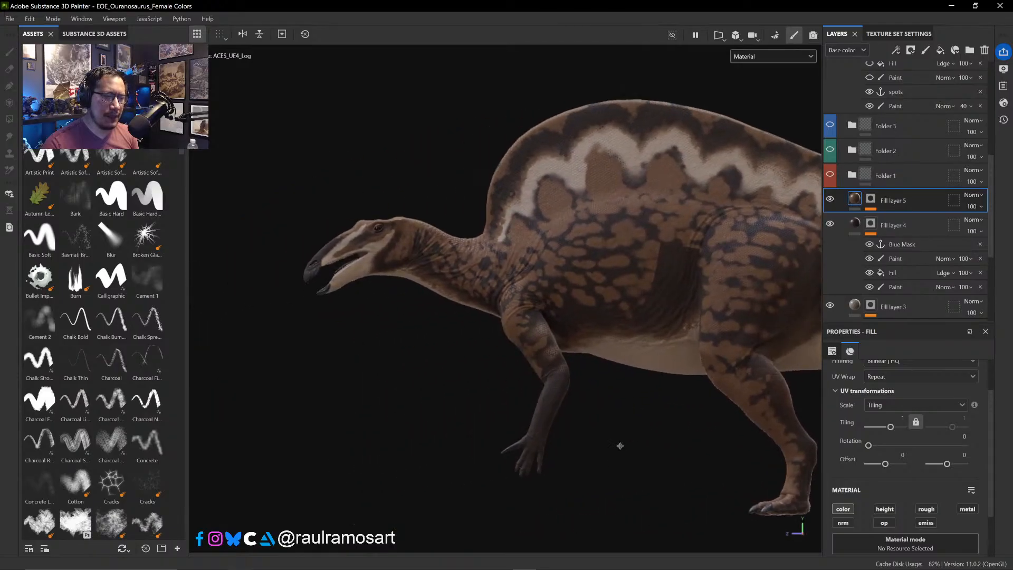
pyautogui.scroll(2, 620, 446)
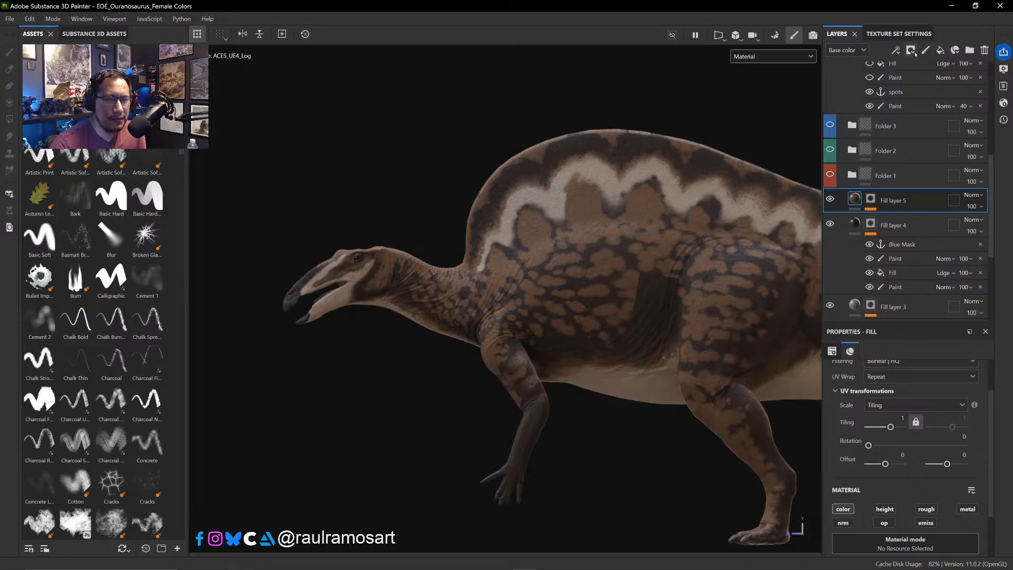
# - Lower the opacity of Fill layer 5 to 33, keeping its Normal blend mode
pyautogui.click(973, 194)
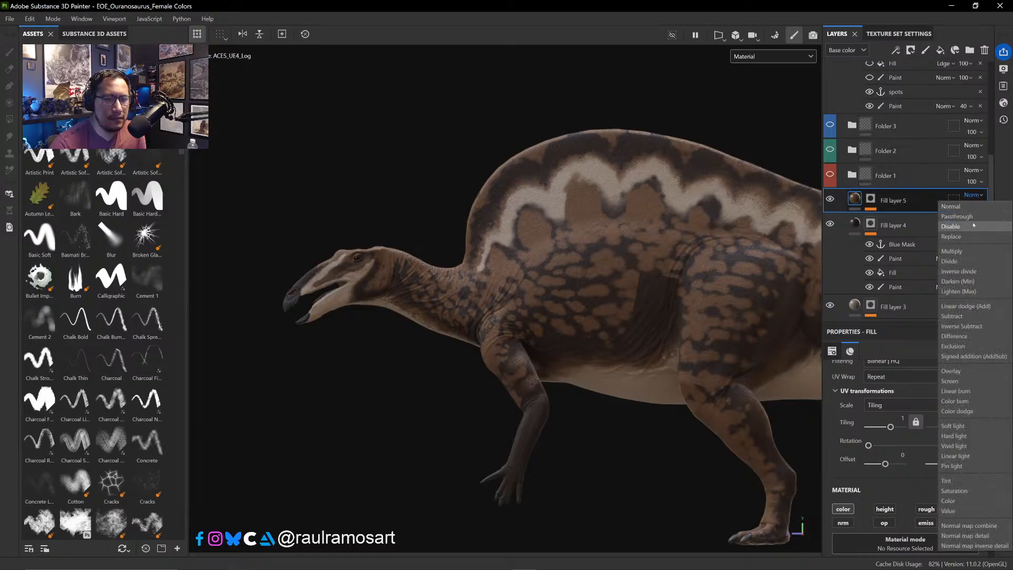
pyautogui.click(919, 201)
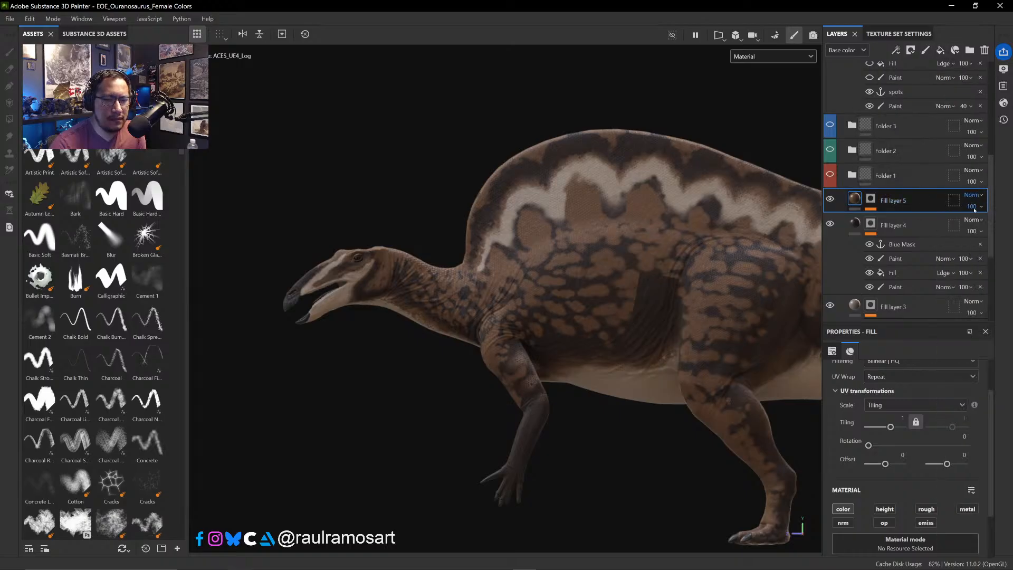
pyautogui.click(973, 207)
pyautogui.moveTo(1005, 225); pyautogui.dragTo(980, 228)
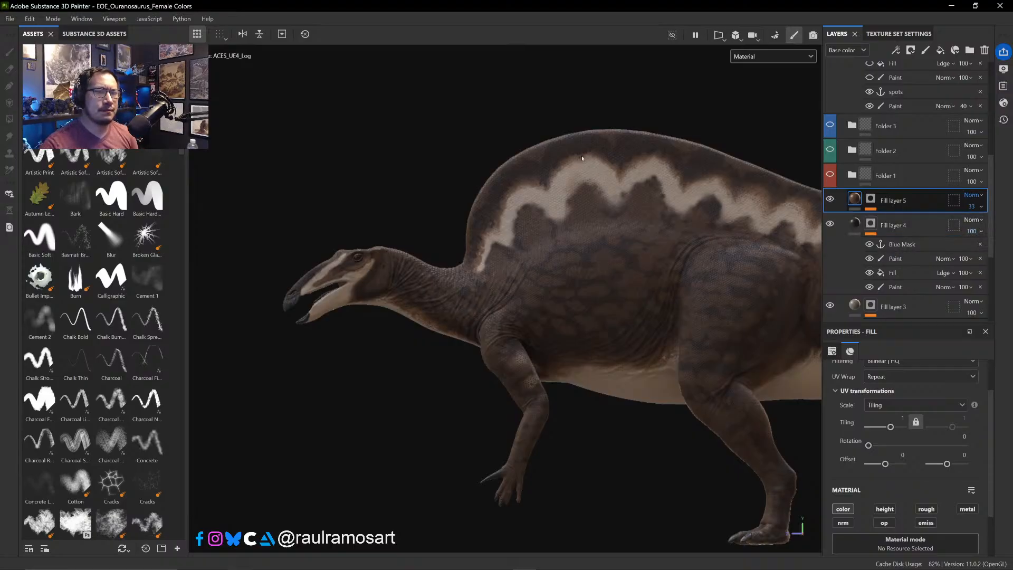
# - Examine the subdued spots from both sides and compare the model with Fill layer 5 shown and hidden
pyautogui.moveTo(582, 159)
pyautogui.keyDown('alt'); pyautogui.mouseDown()
pyautogui.moveTo(432, 143)
pyautogui.moveTo(567, 148)
pyautogui.mouseUp(); pyautogui.keyUp('alt')
pyautogui.keyDown('alt'); pyautogui.moveTo(775, 153); pyautogui.dragTo(577, 245); pyautogui.keyUp('alt')
pyautogui.scroll(-1, 577, 244)
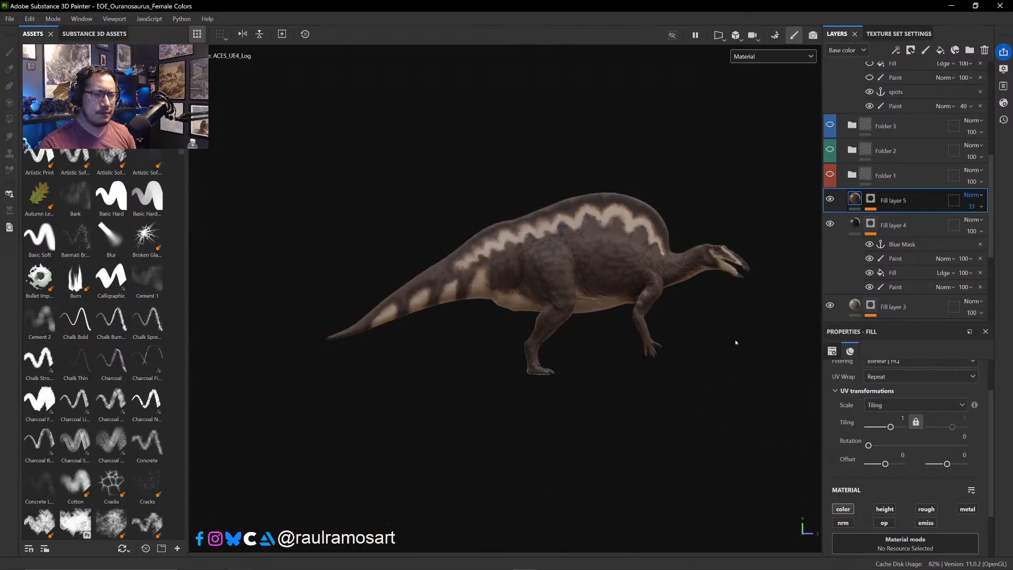
pyautogui.keyDown('alt'); pyautogui.moveTo(736, 340); pyautogui.dragTo(640, 347, button='middle'); pyautogui.keyUp('alt')
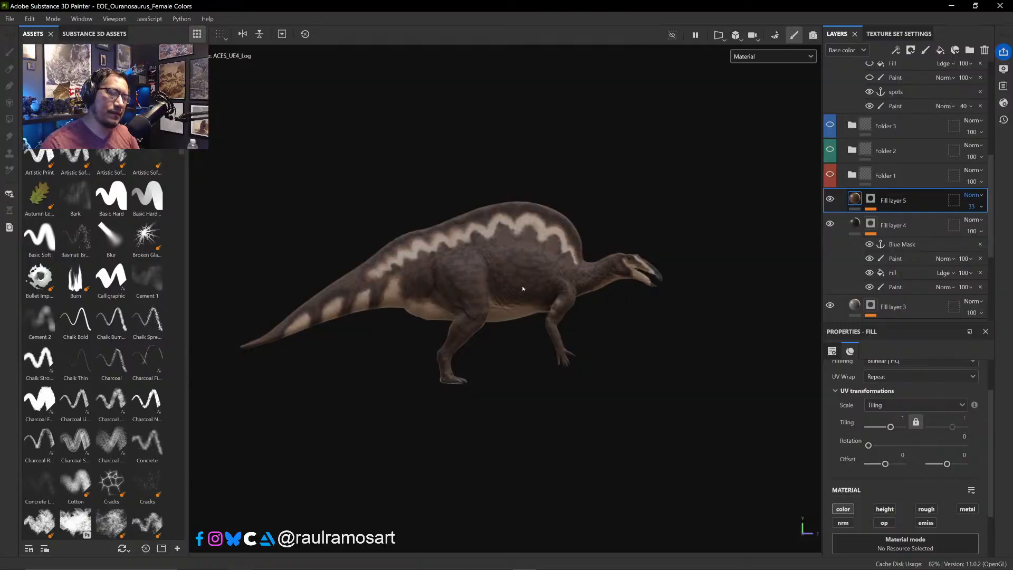
pyautogui.scroll(2, 572, 326)
pyautogui.scroll(1, 572, 326)
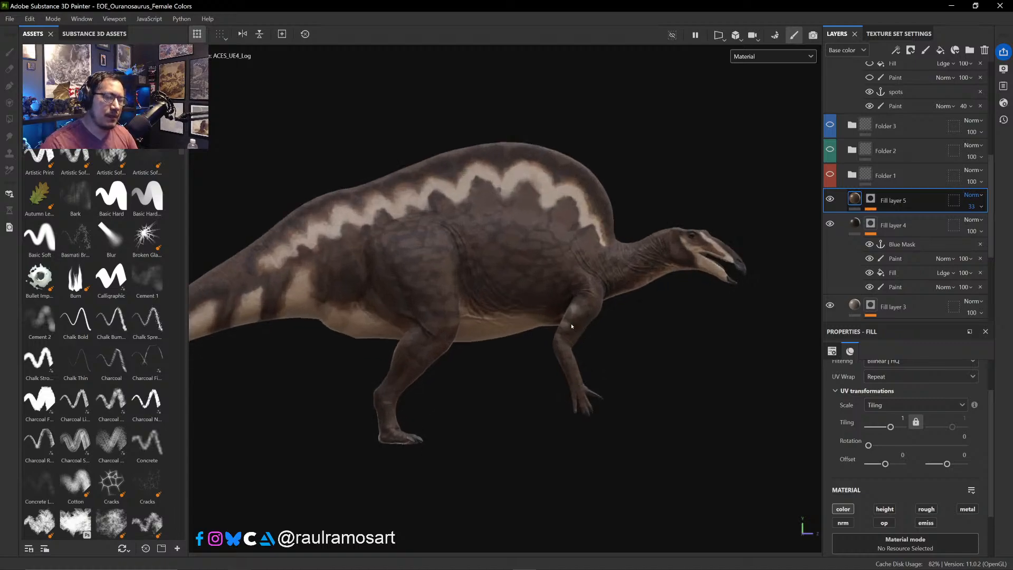
pyautogui.moveTo(651, 341); pyautogui.dragTo(649, 376, button='middle')
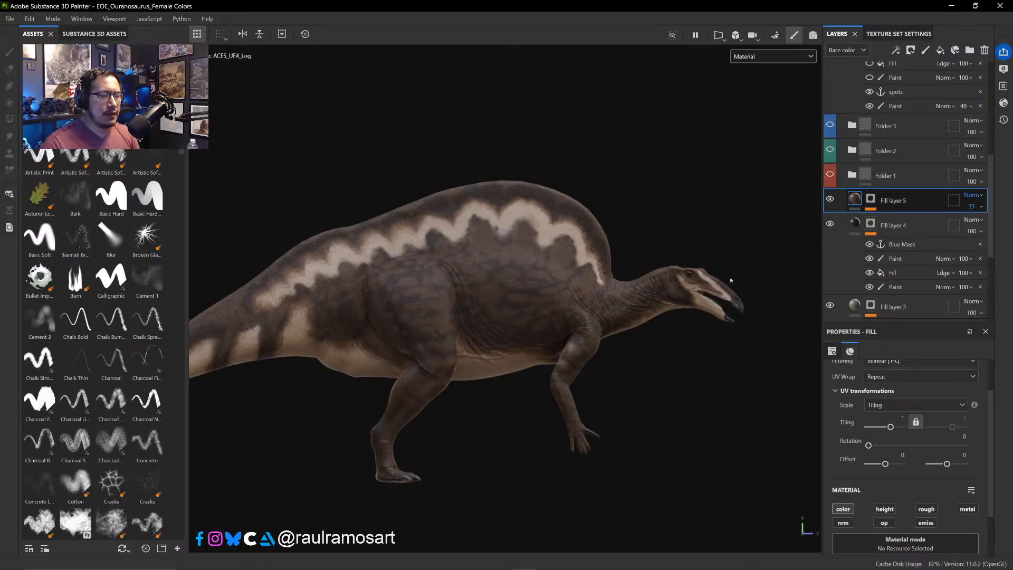
pyautogui.click(831, 199)
pyautogui.click(831, 199)
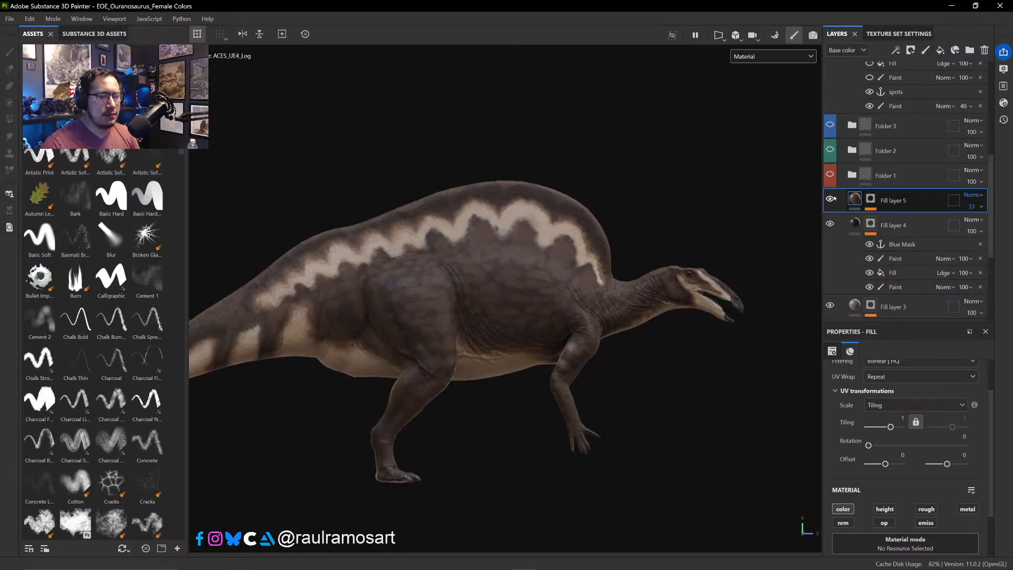
pyautogui.click(831, 199)
pyautogui.click(831, 199)
pyautogui.click(831, 199)
pyautogui.click(831, 199)
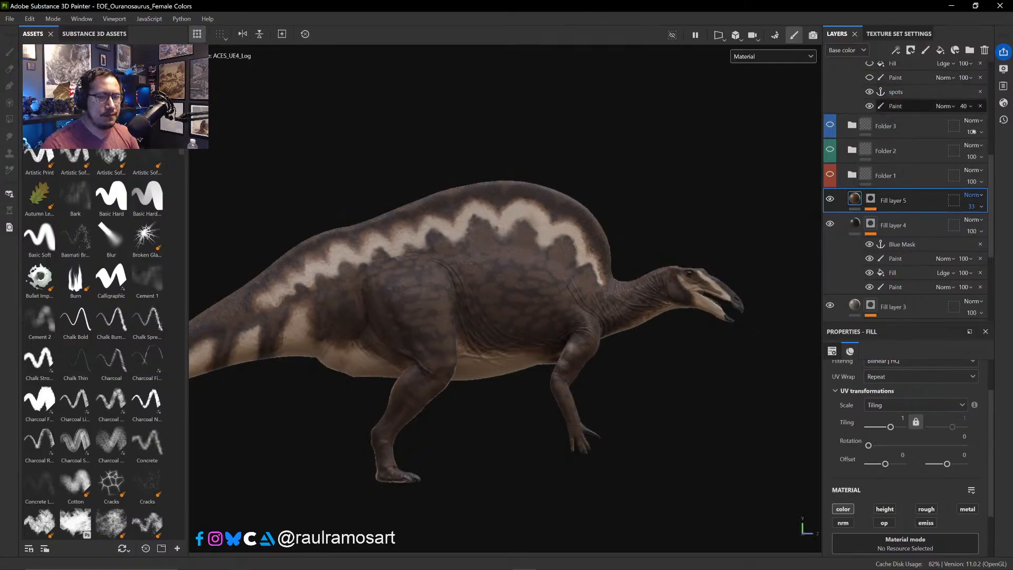
# - Set the opacity of Fill layer 5 to 46
pyautogui.click(982, 207)
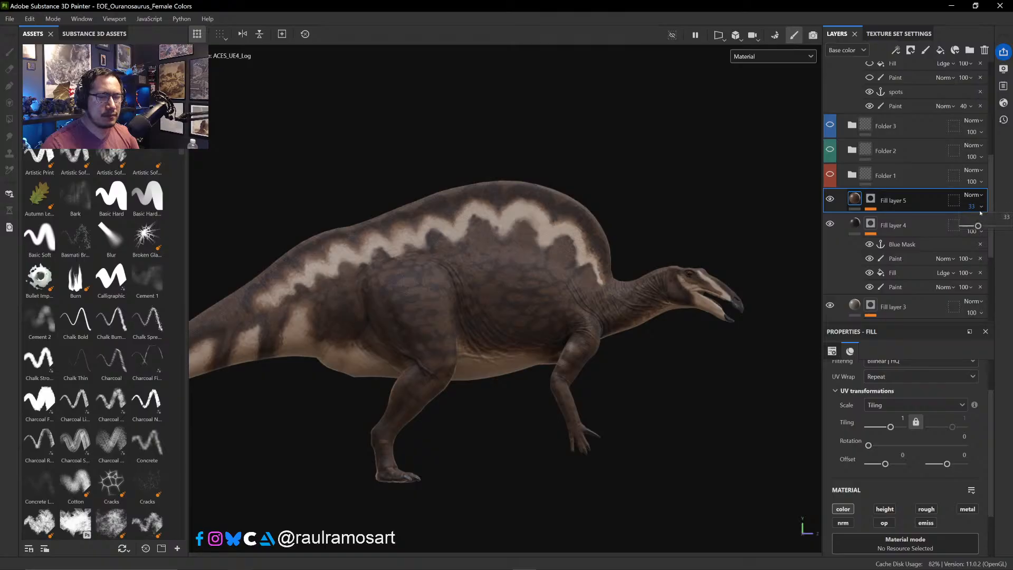
pyautogui.moveTo(977, 226); pyautogui.dragTo(979, 226)
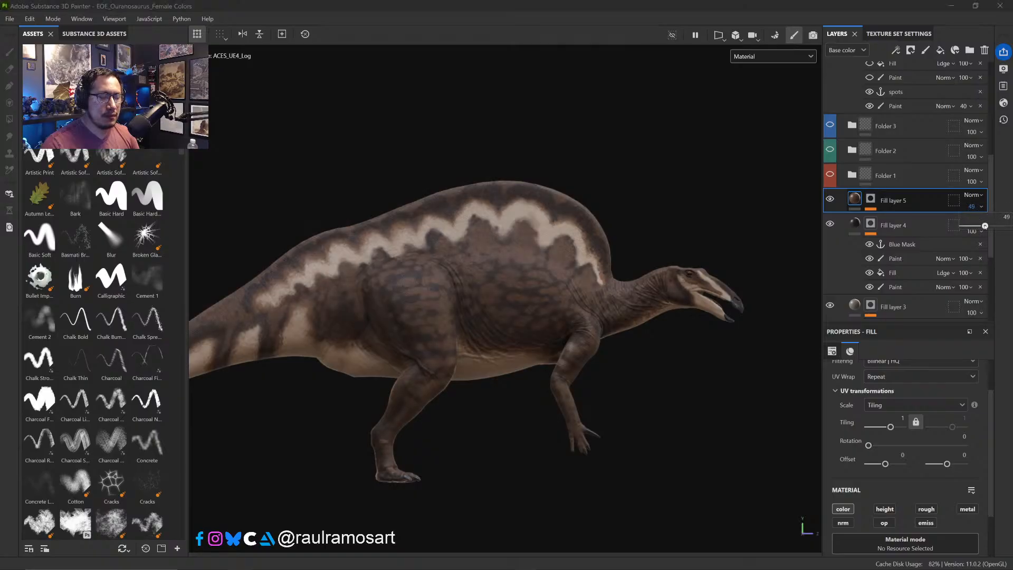
pyautogui.moveTo(985, 226); pyautogui.dragTo(983, 226)
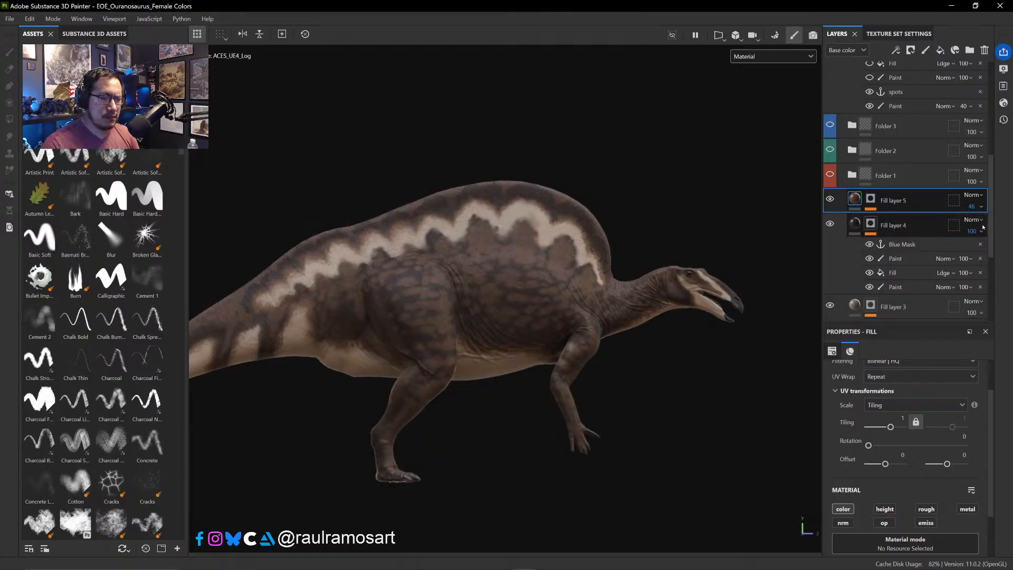
# - Add a second Paint effect to the mask of Fill layer 5 and prepare a black brush of about size 16.92
pyautogui.click(870, 199)
pyautogui.rightClick(902, 218)
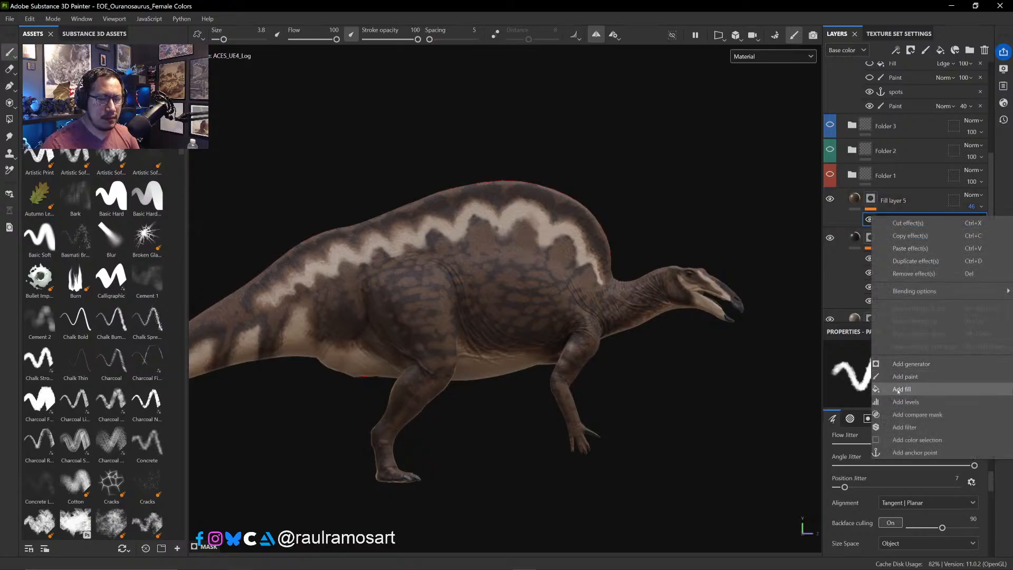
pyautogui.click(899, 378)
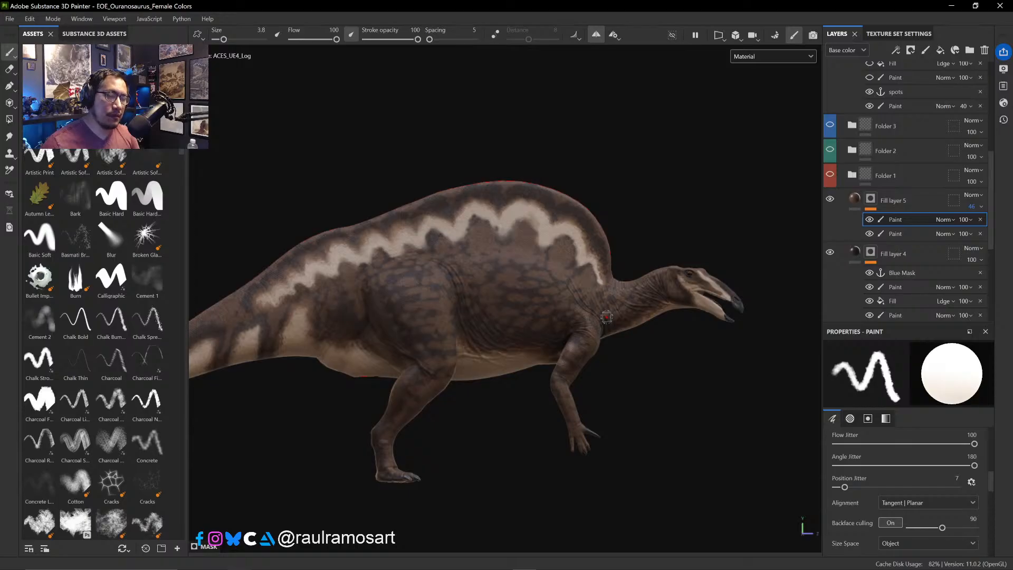
pyautogui.moveTo(694, 378)
pyautogui.keyDown('alt'); pyautogui.mouseDown()
pyautogui.moveTo(633, 400)
pyautogui.moveTo(717, 402)
pyautogui.mouseUp(); pyautogui.keyUp('alt')
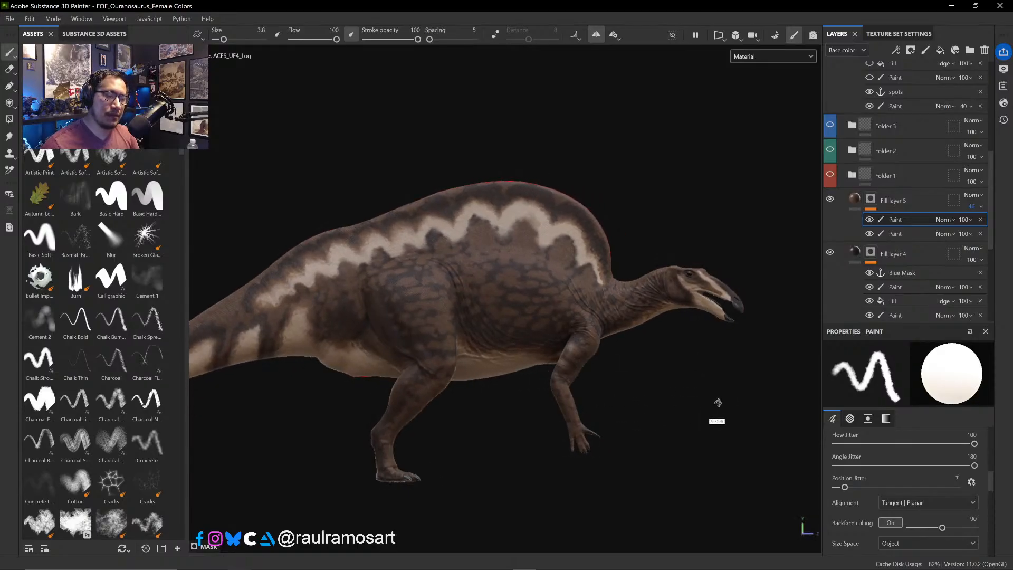
pyautogui.keyDown('ctrl'); pyautogui.keyDown('alt'); pyautogui.moveTo(714, 364); pyautogui.dragTo(649, 363); pyautogui.keyUp('alt'); pyautogui.keyUp('ctrl')
pyautogui.moveTo(644, 261)
pyautogui.keyDown('ctrl'); pyautogui.mouseDown(button='right')
pyautogui.moveTo(664, 269)
pyautogui.moveTo(670, 289)
pyautogui.mouseUp(button='right'); pyautogui.keyUp('ctrl')
pyautogui.press('x')
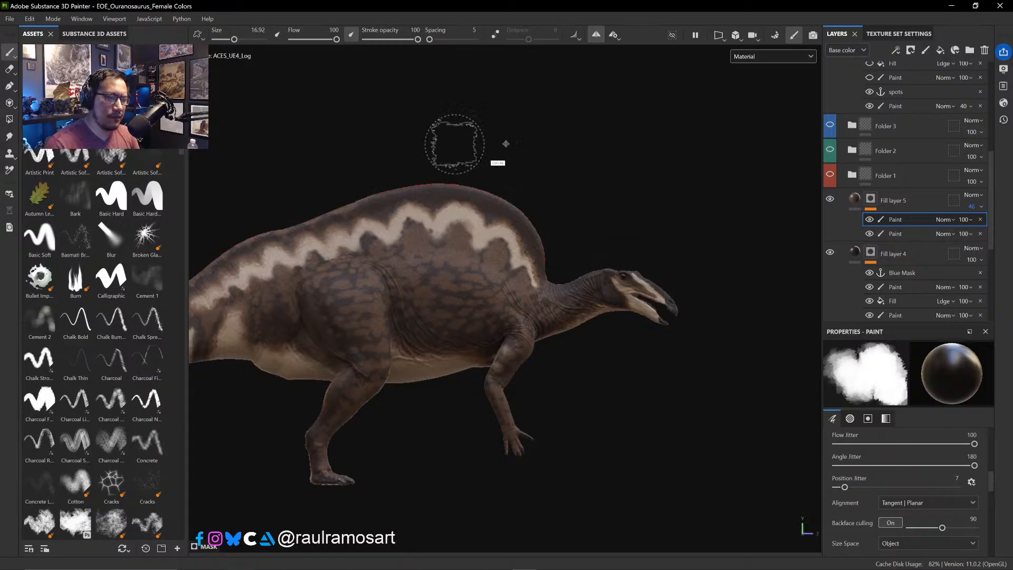
# - Paint the brown pattern out of the tail, upper sail and lower legs in black, varying the brush size between about 8.74 and 17.38
pyautogui.keyDown('alt'); pyautogui.moveTo(506, 143); pyautogui.dragTo(633, 140, button='middle'); pyautogui.keyUp('alt')
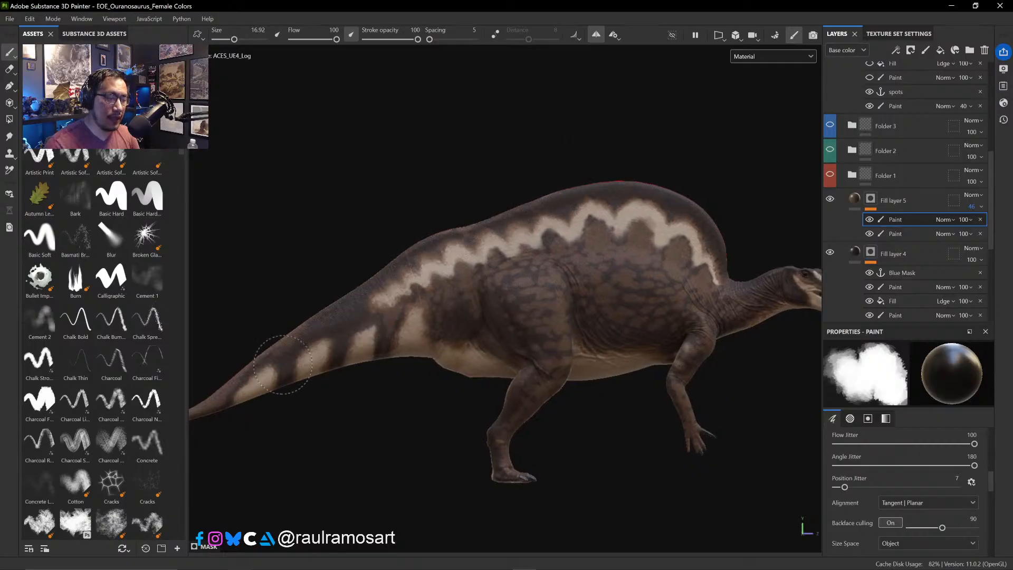
pyautogui.keyDown('ctrl'); pyautogui.keyDown('alt'); pyautogui.moveTo(390, 422); pyautogui.dragTo(534, 384); pyautogui.keyUp('alt'); pyautogui.keyUp('ctrl')
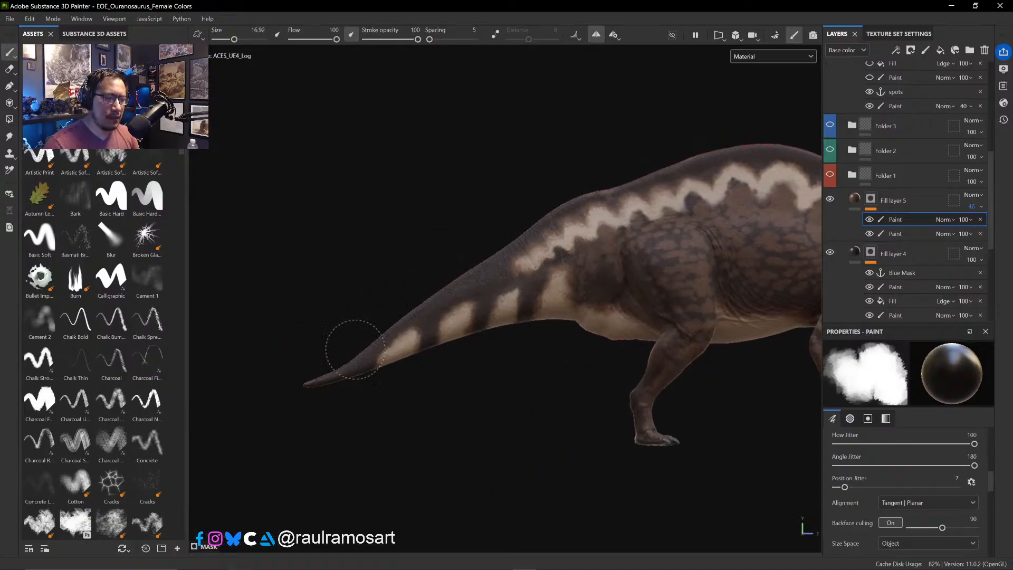
pyautogui.keyDown('ctrl'); pyautogui.keyDown('alt'); pyautogui.moveTo(500, 417); pyautogui.dragTo(327, 503); pyautogui.keyUp('alt'); pyautogui.keyUp('ctrl')
pyautogui.moveTo(416, 378); pyautogui.dragTo(379, 373)
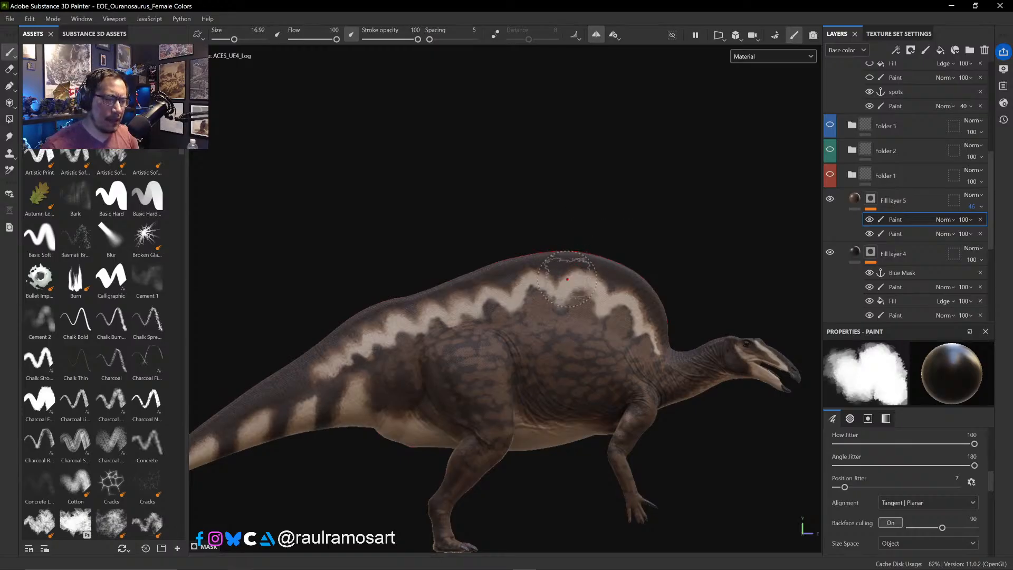
pyautogui.moveTo(548, 286)
pyautogui.keyDown('ctrl'); pyautogui.mouseDown(button='right')
pyautogui.moveTo(522, 289)
pyautogui.moveTo(525, 280)
pyautogui.mouseUp(button='right'); pyautogui.keyUp('ctrl')
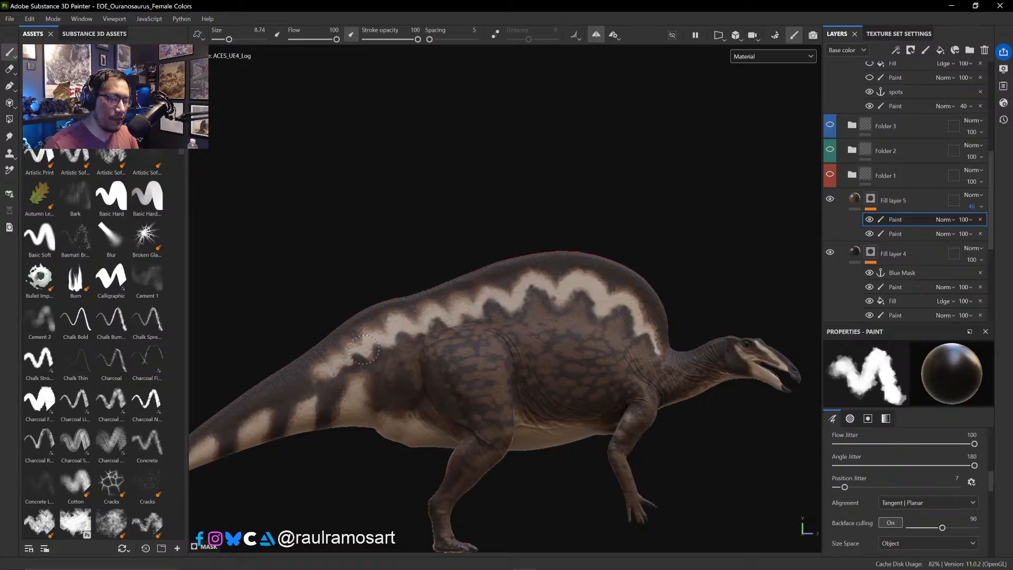
pyautogui.moveTo(578, 510)
pyautogui.keyDown('alt'); pyautogui.mouseDown()
pyautogui.moveTo(534, 468)
pyautogui.moveTo(569, 533)
pyautogui.moveTo(539, 511)
pyautogui.moveTo(525, 406)
pyautogui.mouseUp(); pyautogui.keyUp('alt')
pyautogui.moveTo(438, 398)
pyautogui.keyDown('ctrl'); pyautogui.mouseDown(button='right')
pyautogui.moveTo(465, 393)
pyautogui.moveTo(458, 378)
pyautogui.mouseUp(button='right'); pyautogui.keyUp('ctrl')
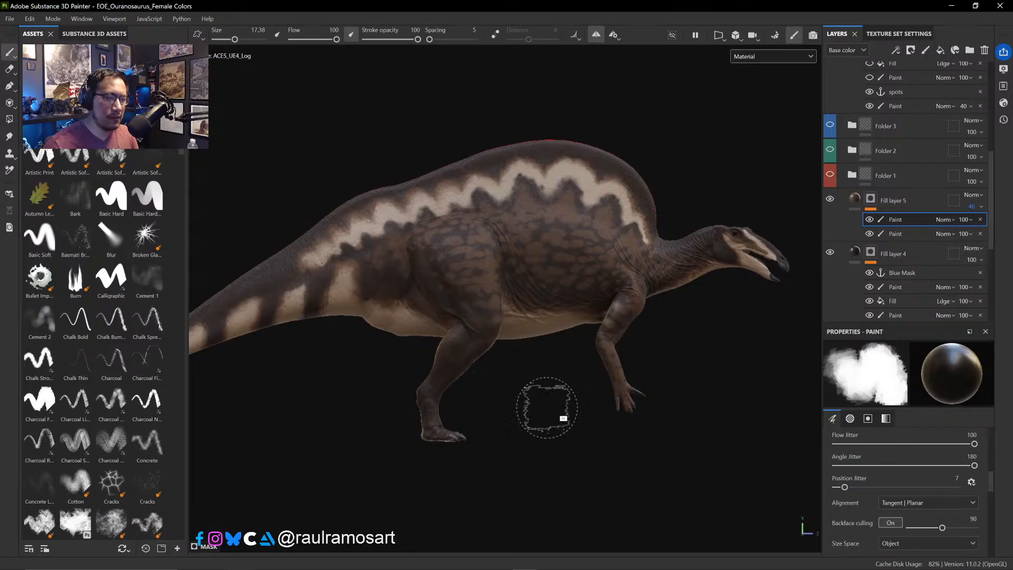
pyautogui.hotkey('ctrl', 'alt')
# - Compare the body with and without Fill layer 5 from its other side, leaving the layer hidden
pyautogui.moveTo(730, 343)
pyautogui.keyDown('alt'); pyautogui.mouseDown()
pyautogui.moveTo(687, 385)
pyautogui.moveTo(492, 399)
pyautogui.mouseUp(); pyautogui.keyUp('alt')
pyautogui.keyDown('alt'); pyautogui.moveTo(738, 354); pyautogui.dragTo(550, 373); pyautogui.keyUp('alt')
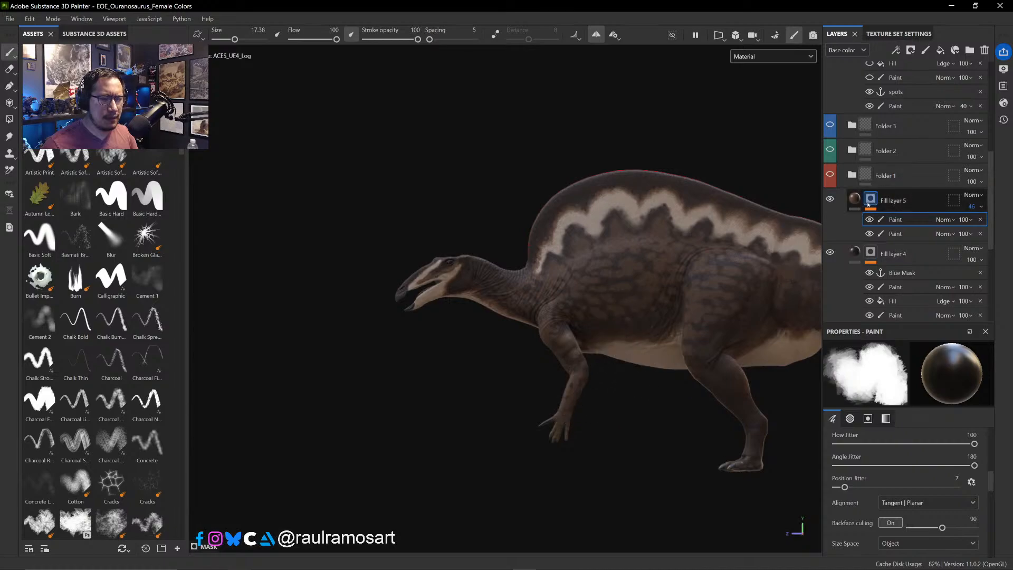
pyautogui.click(830, 199)
pyautogui.click(830, 199)
pyautogui.click(830, 199)
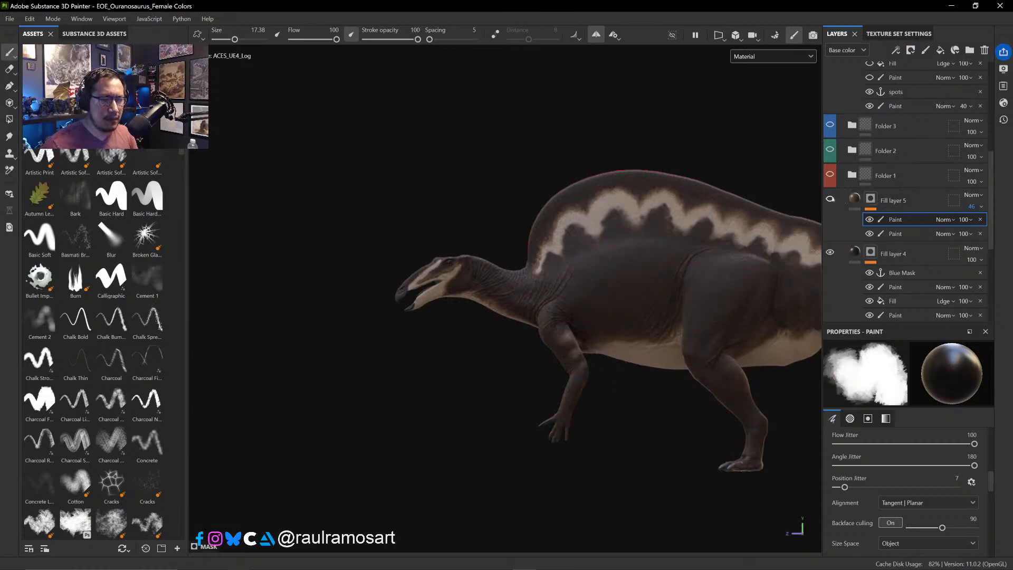
pyautogui.click(830, 199)
pyautogui.click(830, 199)
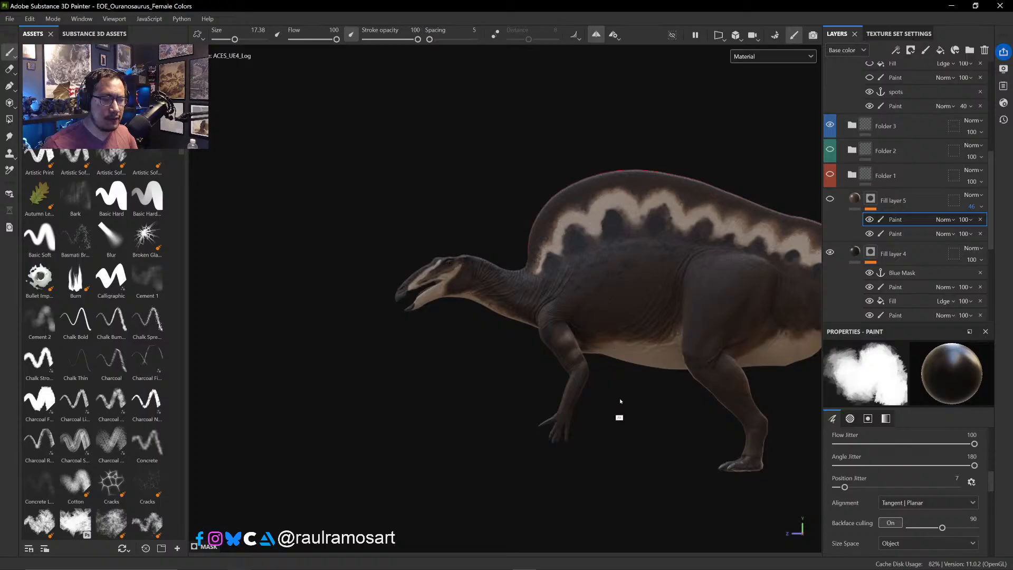
pyautogui.keyDown('alt'); pyautogui.moveTo(619, 398); pyautogui.dragTo(615, 434); pyautogui.keyUp('alt')
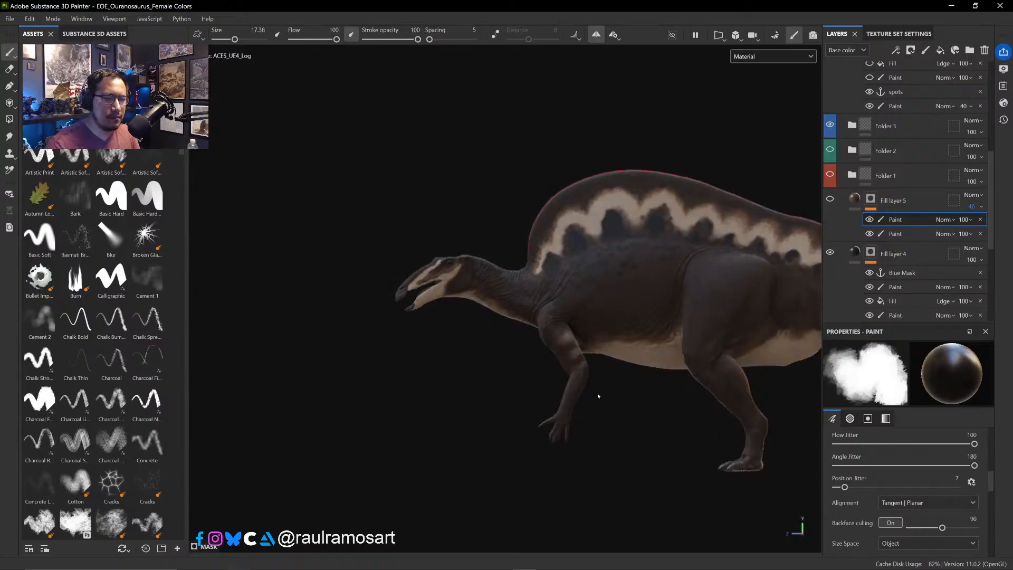
# - Compare the body with and without Fill layer 4, leaving the layer visible
pyautogui.scroll(-2, 992, 207)
pyautogui.scroll(-3, 992, 207)
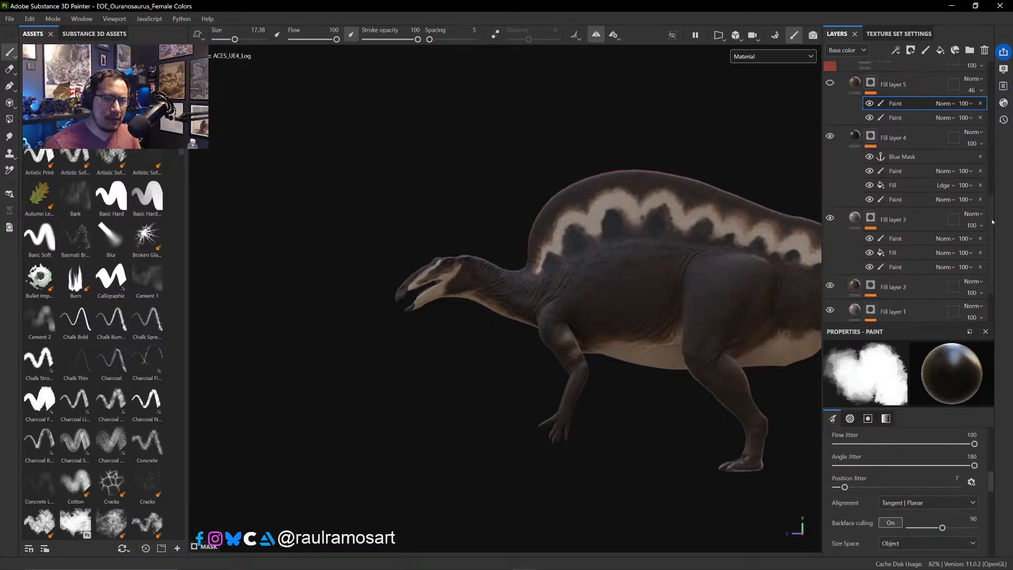
pyautogui.click(830, 204)
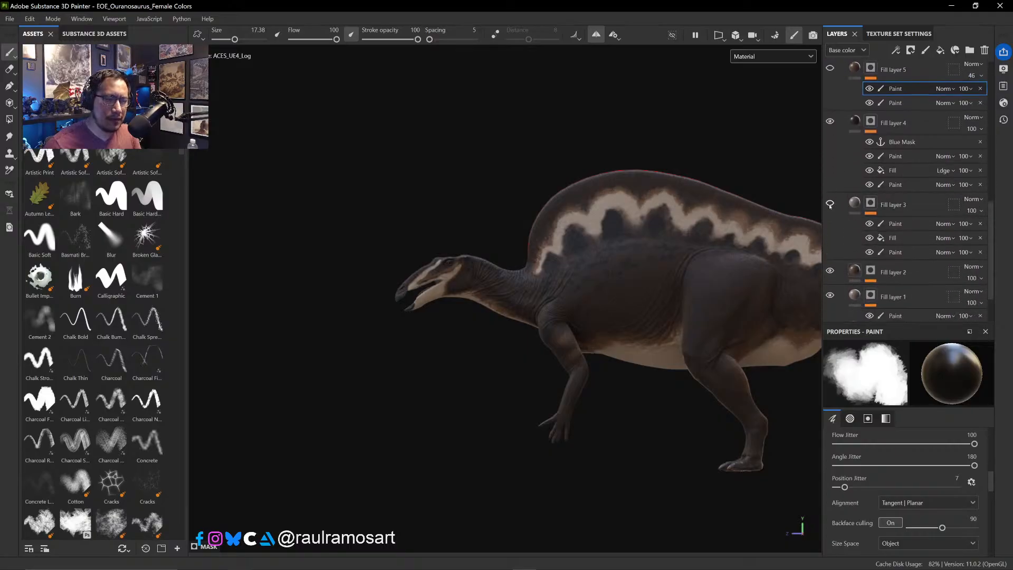
pyautogui.click(830, 203)
pyautogui.click(830, 122)
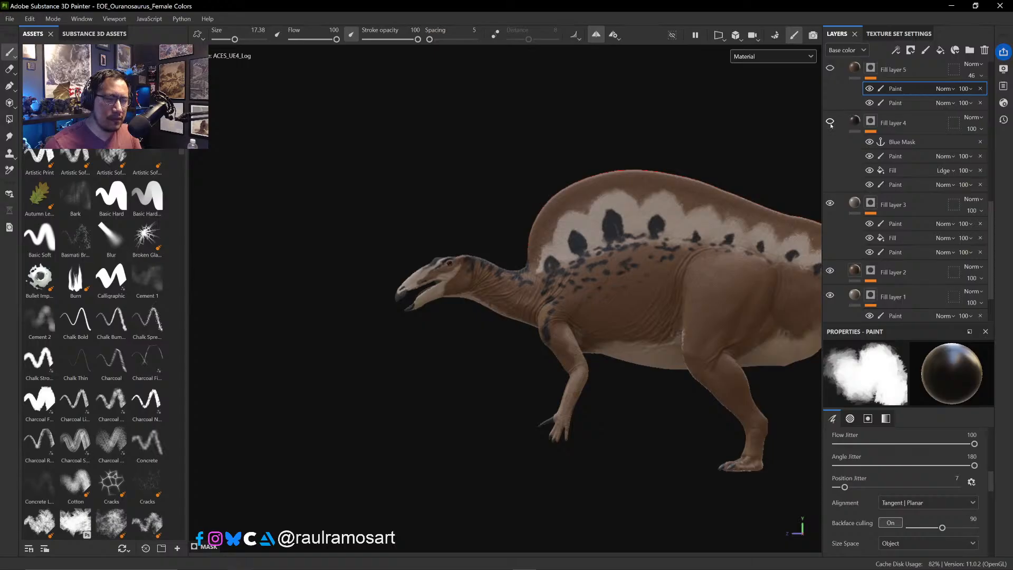
pyautogui.click(830, 122)
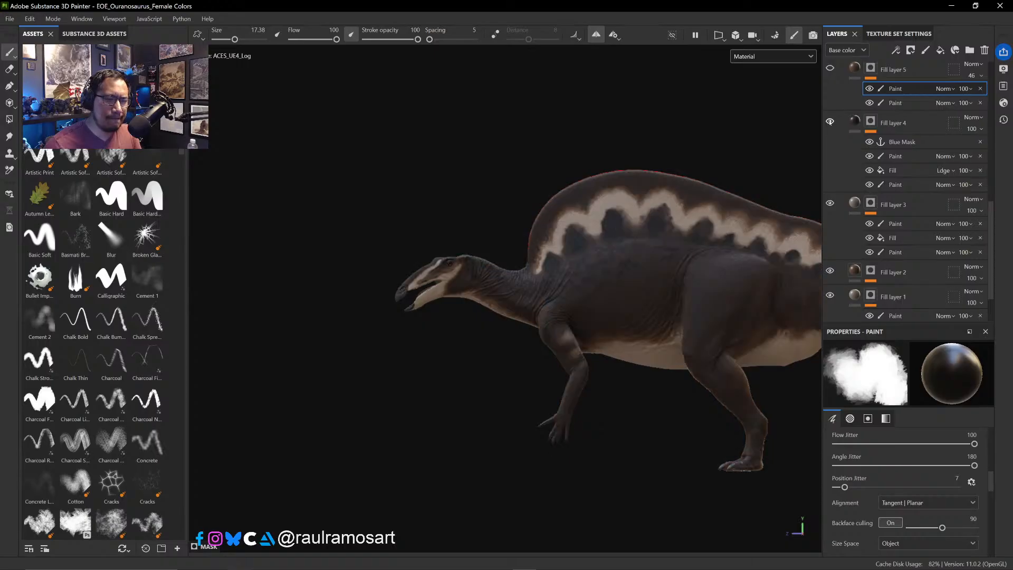
pyautogui.click(830, 121)
pyautogui.click(830, 121)
pyautogui.click(830, 122)
pyautogui.click(830, 121)
pyautogui.click(830, 121)
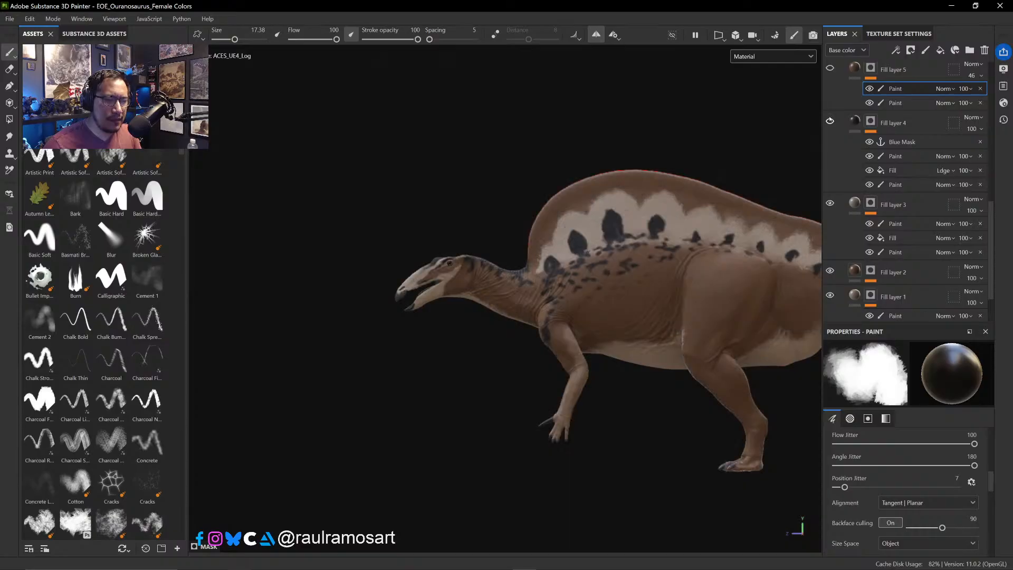
pyautogui.click(830, 121)
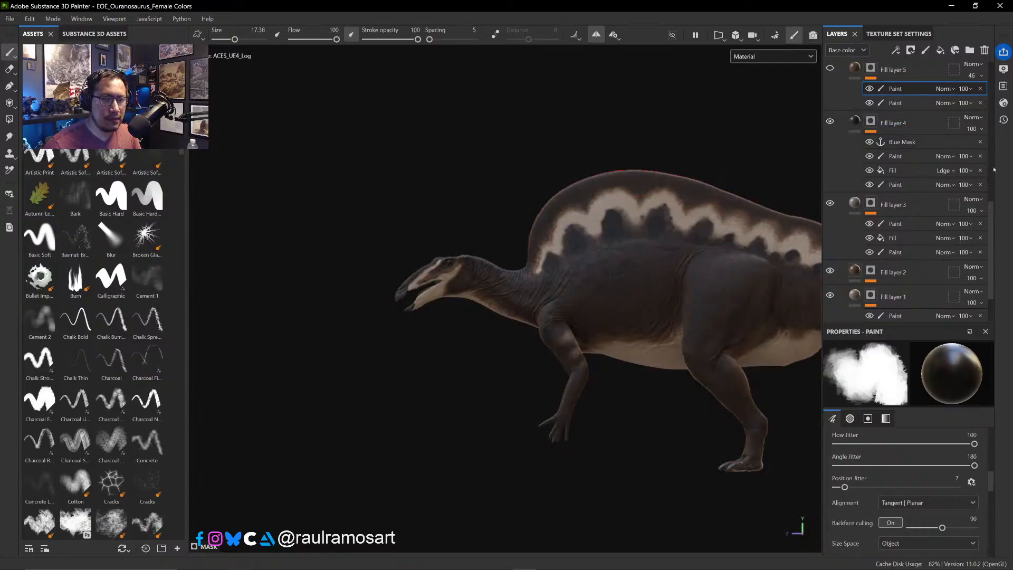
# - Compare the dark body with Folder 1 and with Fill layer 5 switched on and off, leaving both hidden
pyautogui.scroll(2, 991, 181)
pyautogui.scroll(3, 991, 181)
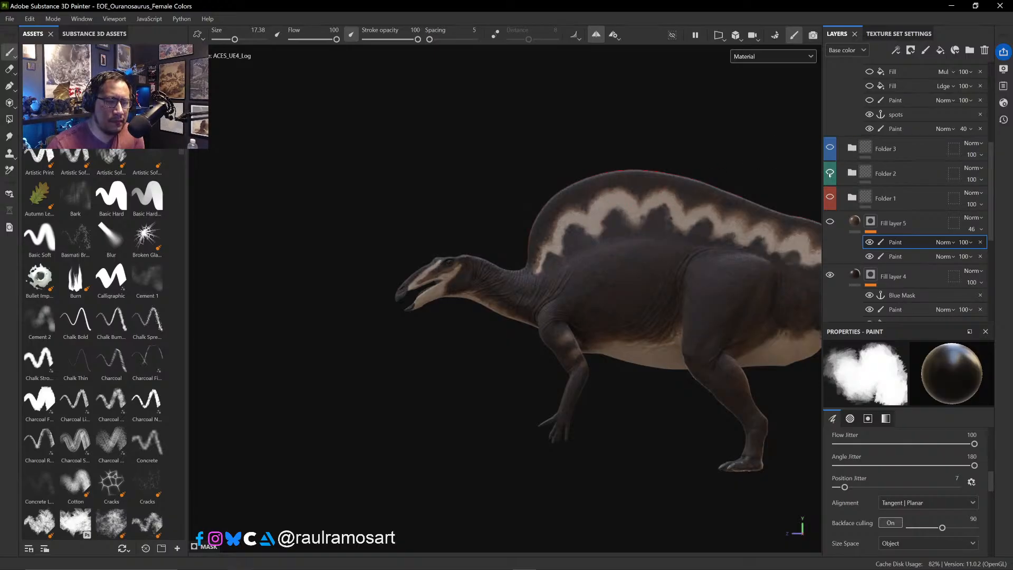
pyautogui.click(830, 198)
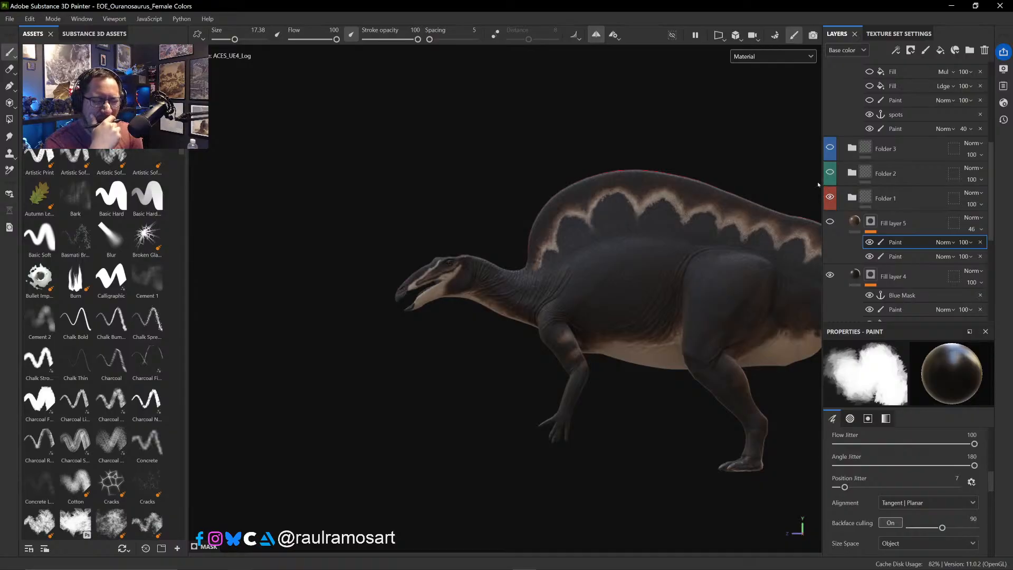
pyautogui.click(828, 199)
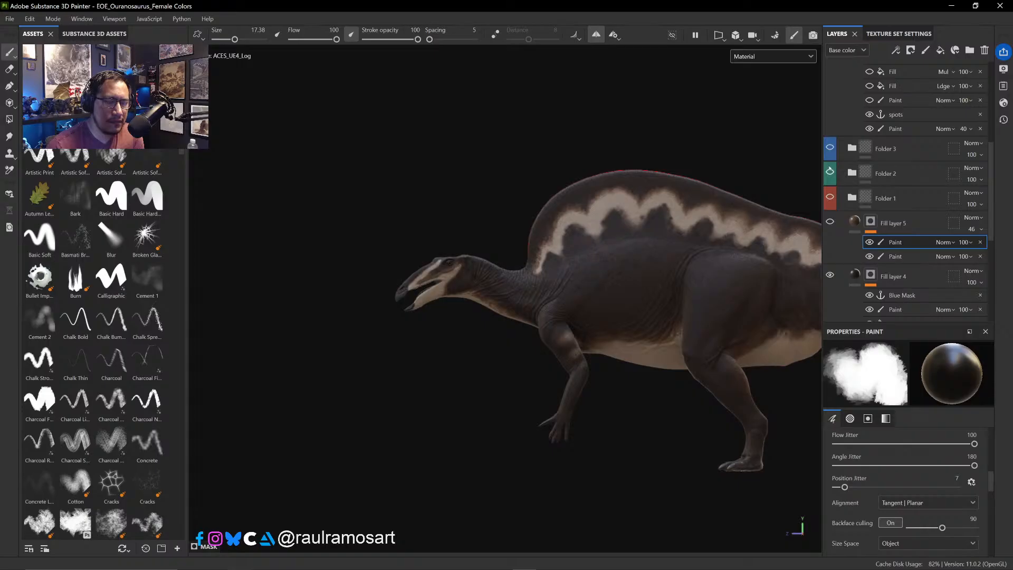
pyautogui.click(830, 221)
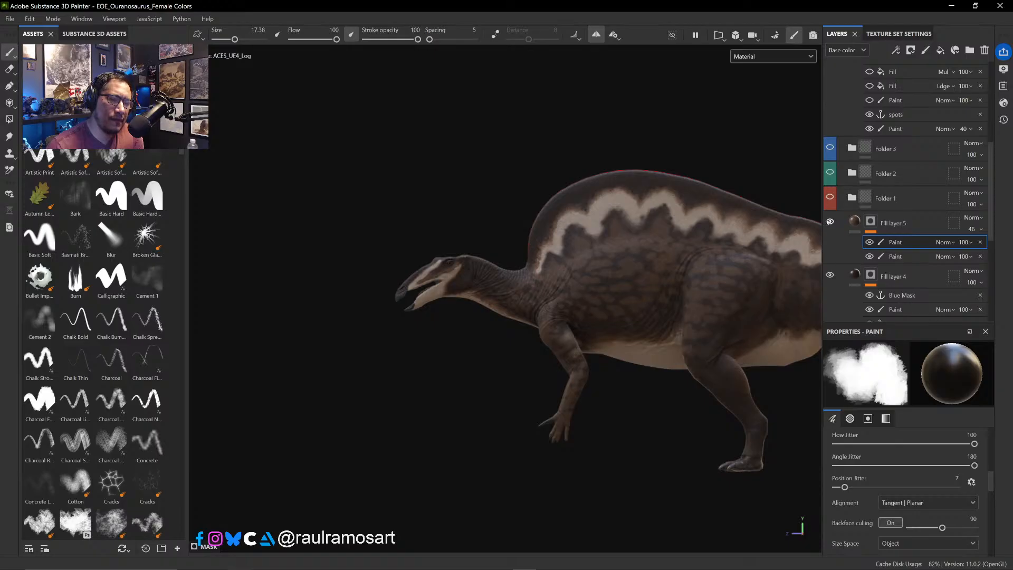
pyautogui.click(830, 222)
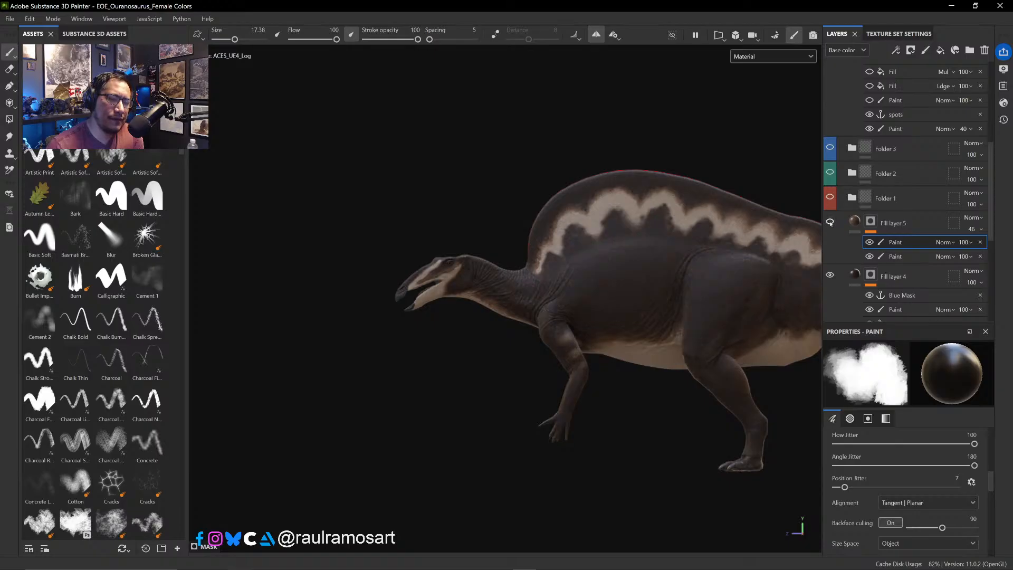
pyautogui.click(830, 222)
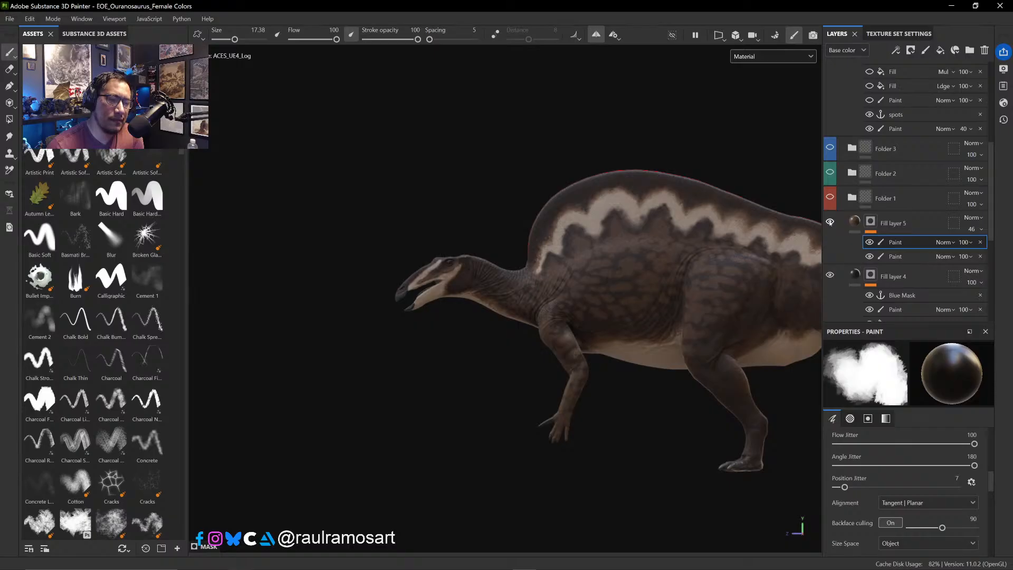
pyautogui.click(830, 221)
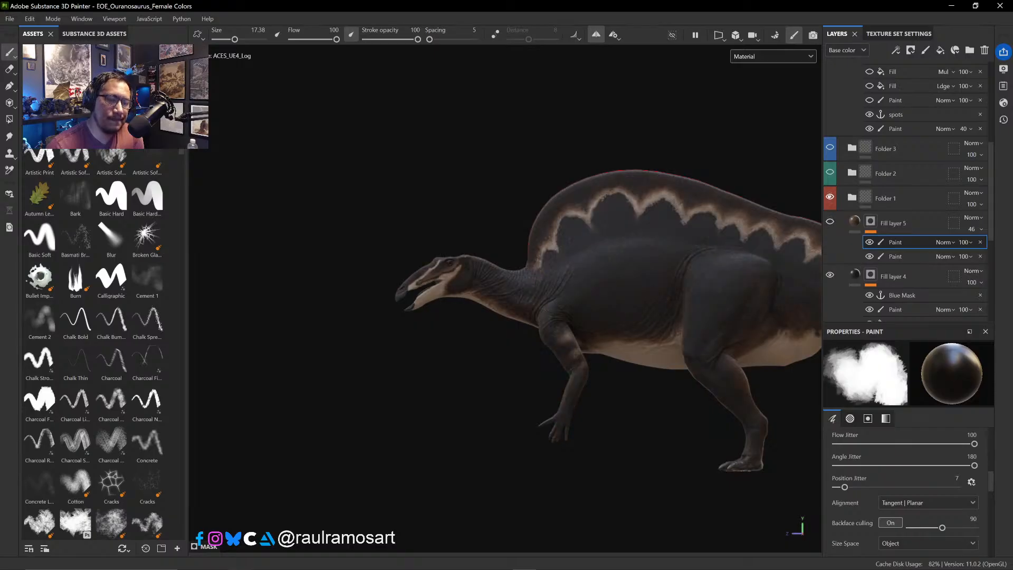
pyautogui.click(830, 197)
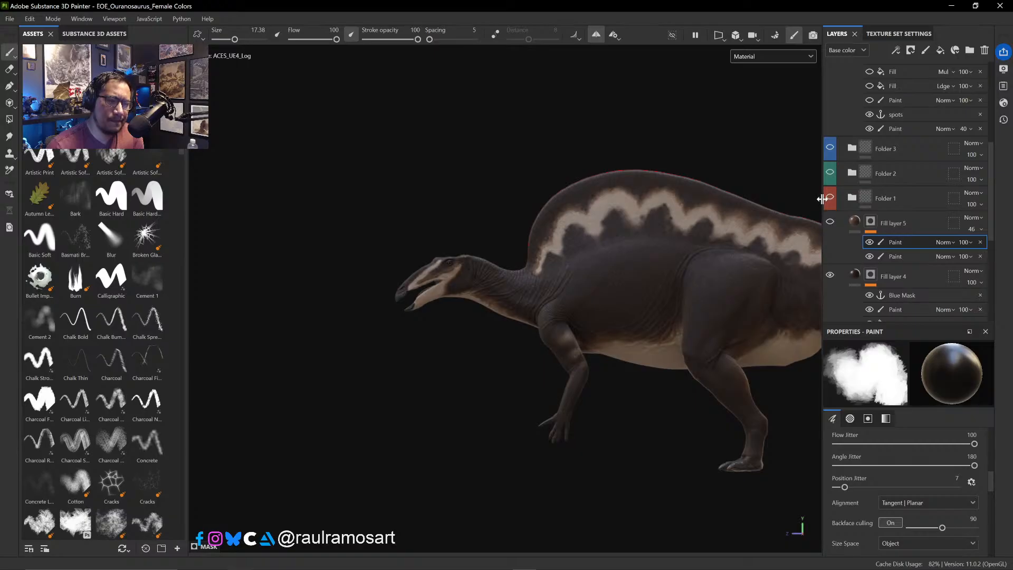
pyautogui.click(830, 198)
pyautogui.click(827, 197)
pyautogui.click(830, 198)
pyautogui.click(830, 198)
pyautogui.click(830, 198)
pyautogui.click(828, 199)
# - Show Folder 2 and compare its spotted pattern with and without Fill layer 4, leaving both visible
pyautogui.click(830, 172)
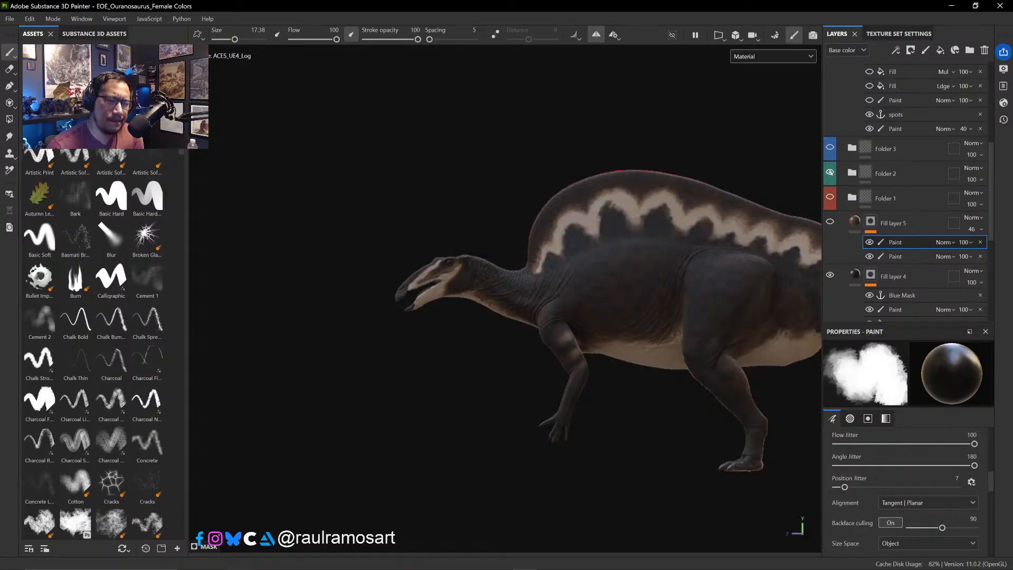
pyautogui.click(830, 172)
pyautogui.click(830, 172)
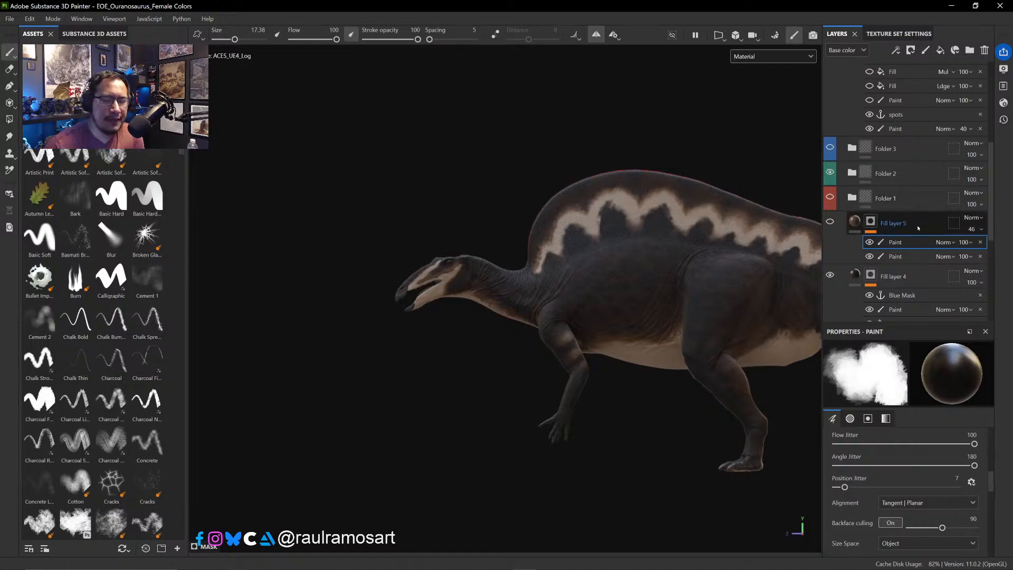
pyautogui.click(847, 274)
pyautogui.click(830, 274)
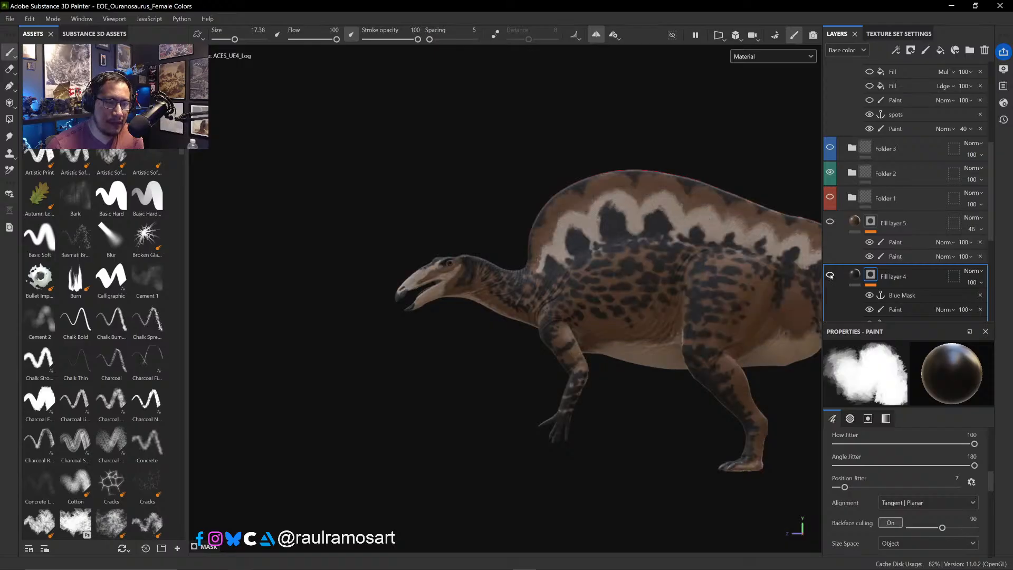
pyautogui.click(830, 275)
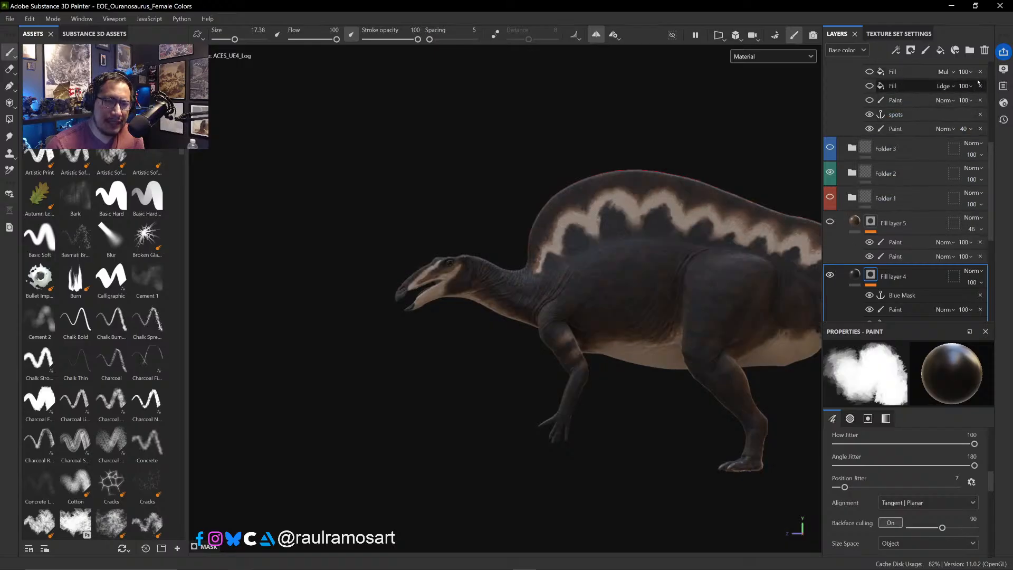
# - Set the opacity of Fill layer 4 to 91
pyautogui.scroll(-1, 992, 206)
pyautogui.scroll(-3, 993, 206)
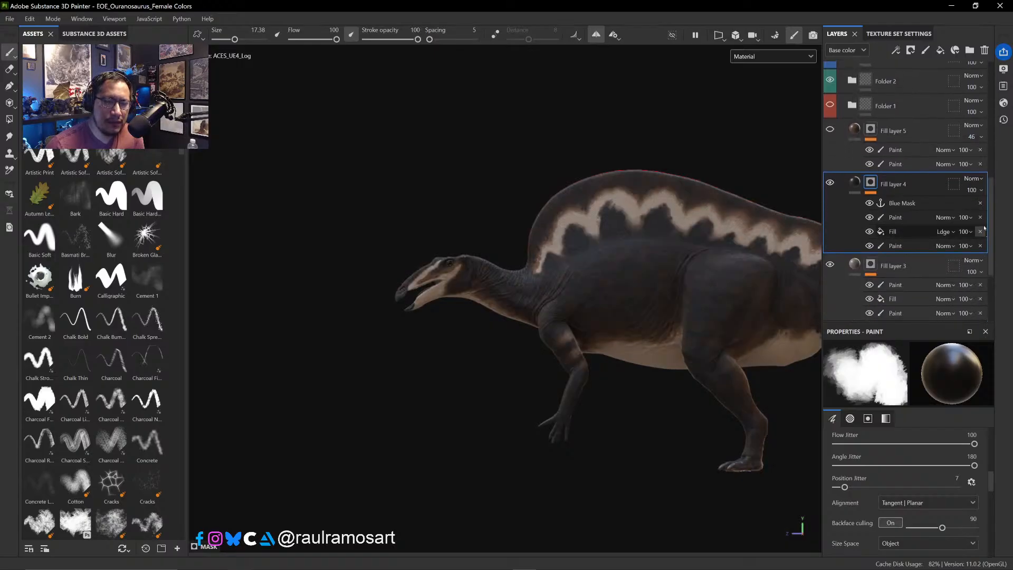
pyautogui.click(982, 190)
pyautogui.moveTo(1005, 210); pyautogui.dragTo(996, 210)
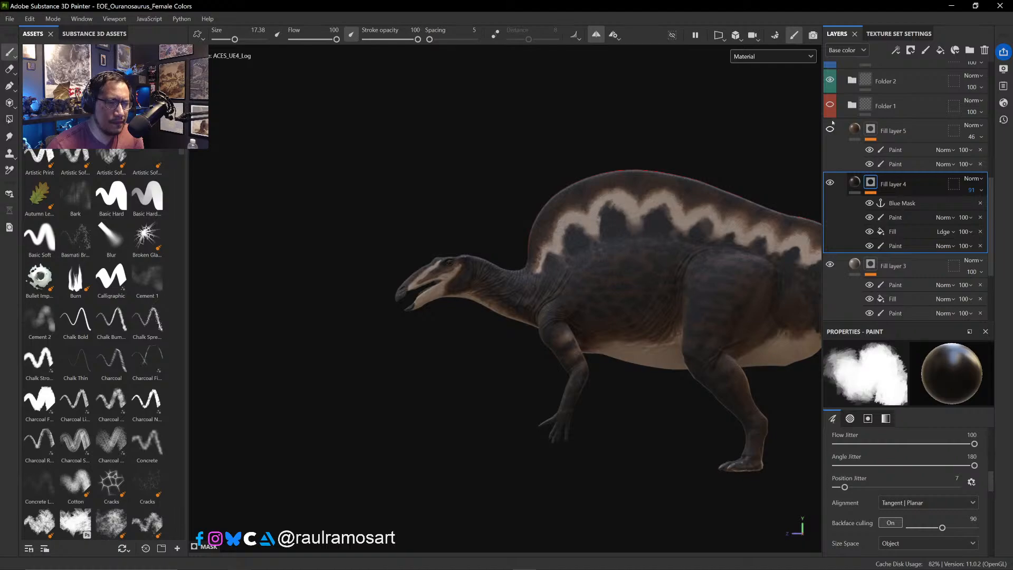
# - Compare the sail and body pattern with and without Folder 1, leaving the folder hidden
pyautogui.click(830, 105)
pyautogui.click(830, 104)
pyautogui.click(830, 104)
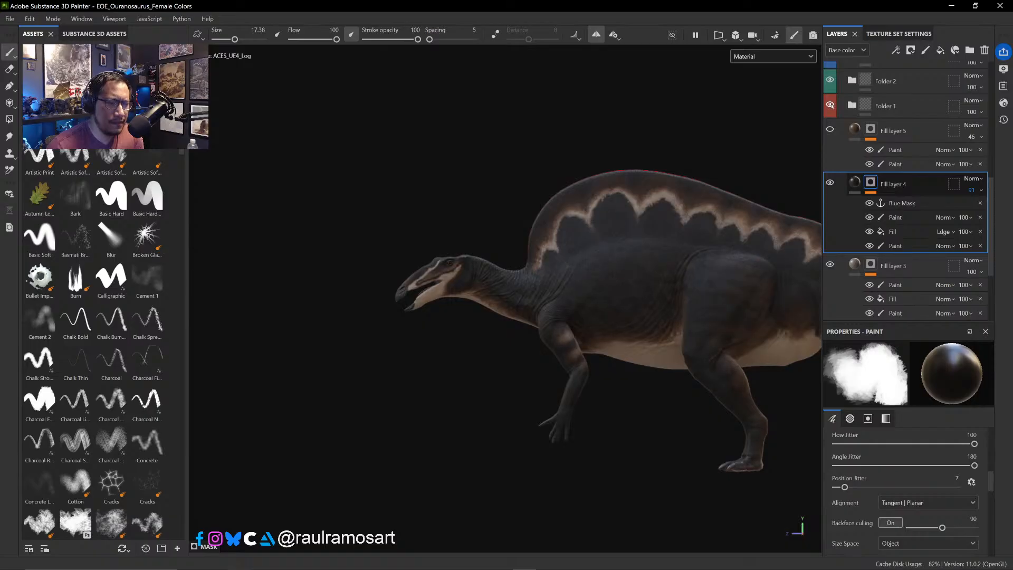
pyautogui.click(830, 104)
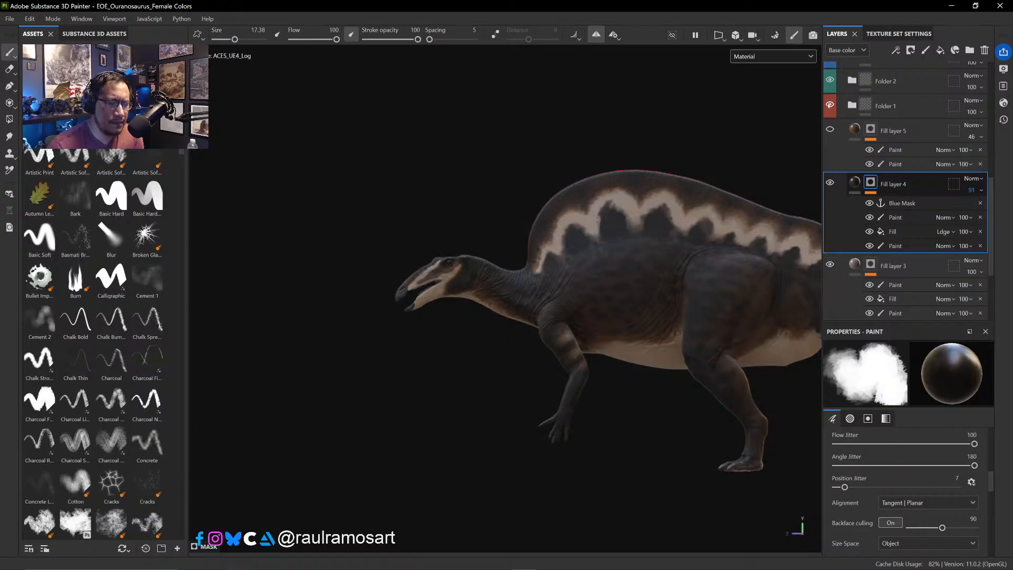
pyautogui.click(830, 105)
pyautogui.click(830, 104)
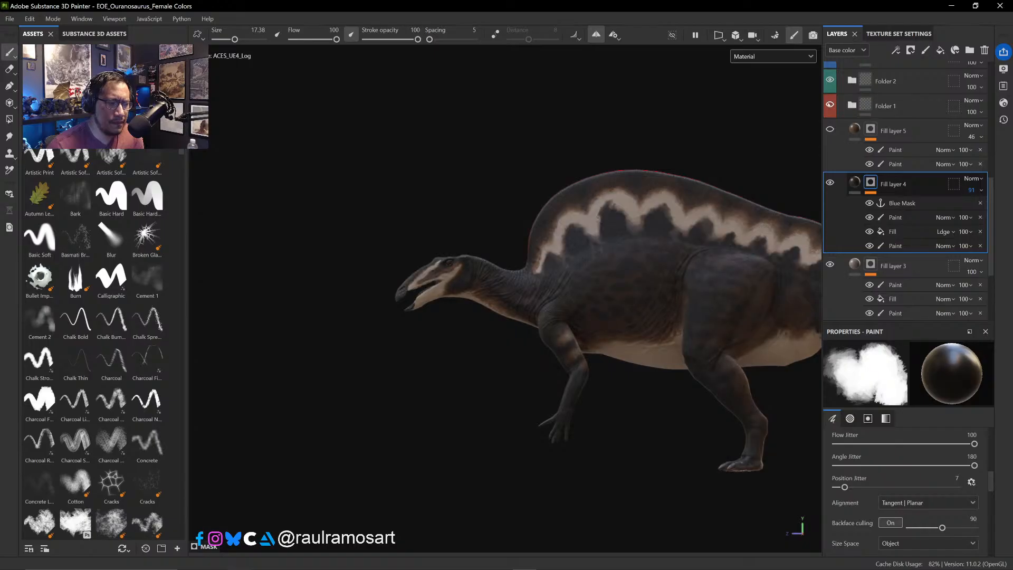
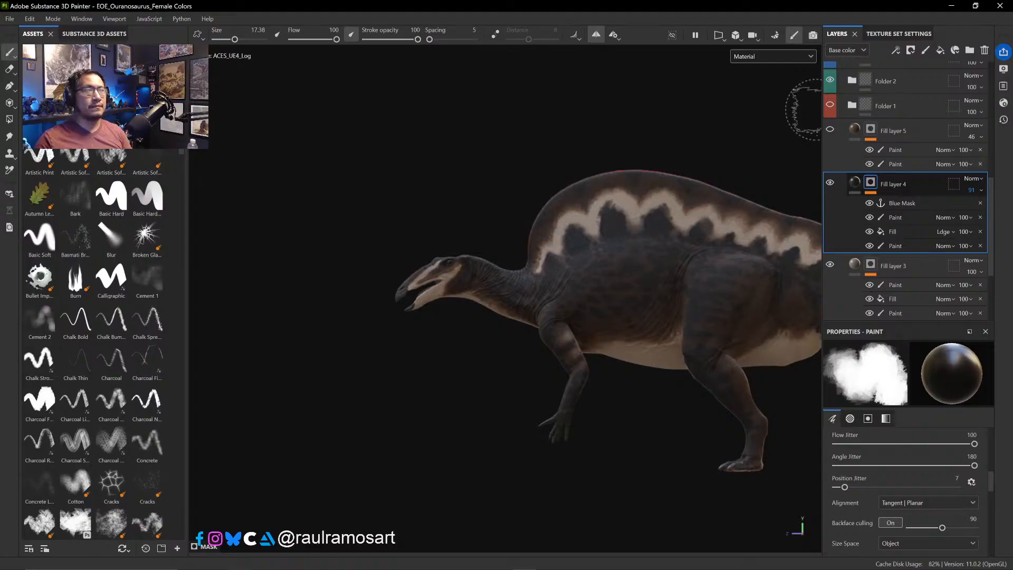
# - Examine the faintly spotted body and sail band from the front and from the opposite side
pyautogui.moveTo(468, 129)
pyautogui.keyDown('alt'); pyautogui.keyDown('shift'); pyautogui.mouseDown()
pyautogui.moveTo(339, 128)
pyautogui.moveTo(496, 124)
pyautogui.moveTo(382, 124)
pyautogui.moveTo(366, 113)
pyautogui.mouseUp(); pyautogui.keyUp('shift'); pyautogui.keyUp('alt')
pyautogui.keyDown('ctrl'); pyautogui.keyDown('alt'); pyautogui.moveTo(484, 100); pyautogui.dragTo(434, 97); pyautogui.keyUp('alt'); pyautogui.keyUp('ctrl')
pyautogui.keyDown('ctrl'); pyautogui.keyDown('alt'); pyautogui.moveTo(522, 113); pyautogui.dragTo(587, 110); pyautogui.keyUp('alt'); pyautogui.keyUp('ctrl')
pyautogui.keyDown('ctrl'); pyautogui.keyDown('alt'); pyautogui.moveTo(536, 111); pyautogui.dragTo(564, 107); pyautogui.keyUp('alt'); pyautogui.keyUp('ctrl')
pyautogui.keyDown('alt'); pyautogui.moveTo(610, 154); pyautogui.dragTo(682, 121); pyautogui.keyUp('alt')
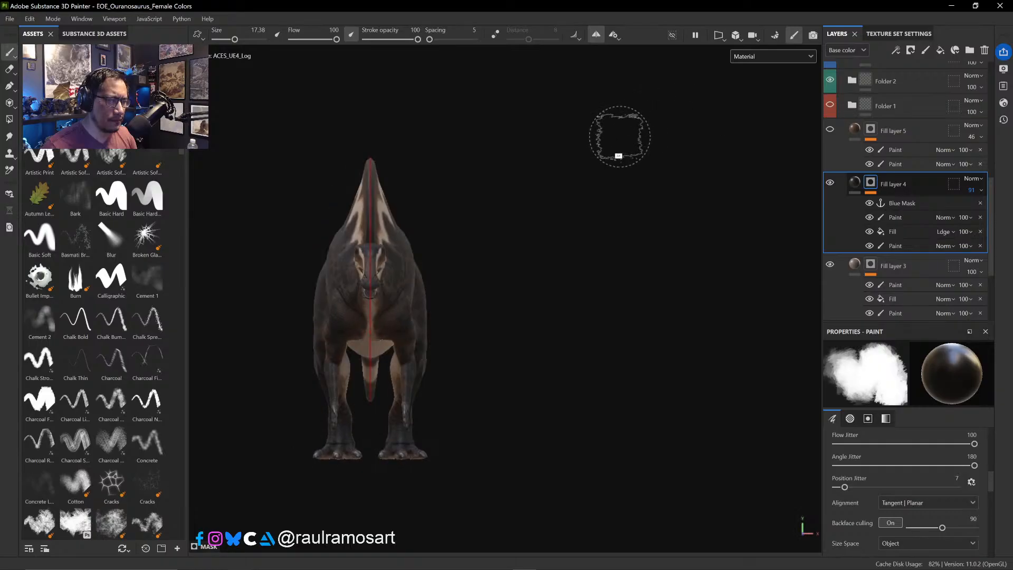
pyautogui.keyDown('alt'); pyautogui.moveTo(601, 151); pyautogui.dragTo(691, 143); pyautogui.keyUp('alt')
pyautogui.keyDown('alt'); pyautogui.moveTo(603, 156); pyautogui.dragTo(685, 165); pyautogui.keyUp('alt')
pyautogui.keyDown('ctrl'); pyautogui.keyDown('alt'); pyautogui.moveTo(580, 153); pyautogui.dragTo(769, 149); pyautogui.keyUp('alt'); pyautogui.keyUp('ctrl')
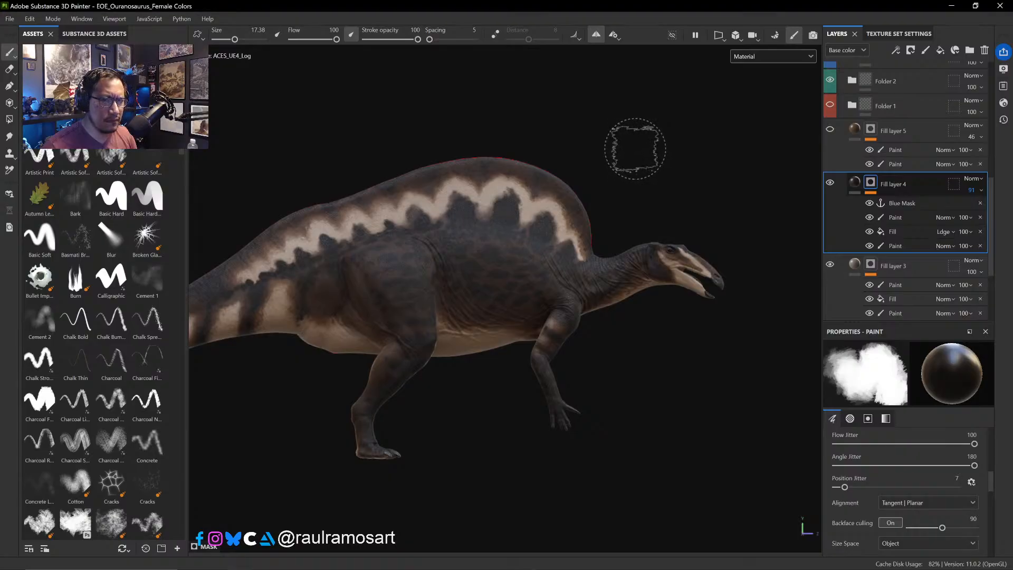
pyautogui.moveTo(626, 138)
pyautogui.keyDown('ctrl'); pyautogui.keyDown('alt'); pyautogui.mouseDown()
pyautogui.moveTo(671, 136)
pyautogui.moveTo(701, 113)
pyautogui.moveTo(621, 120)
pyautogui.mouseUp(); pyautogui.keyUp('alt'); pyautogui.keyUp('ctrl')
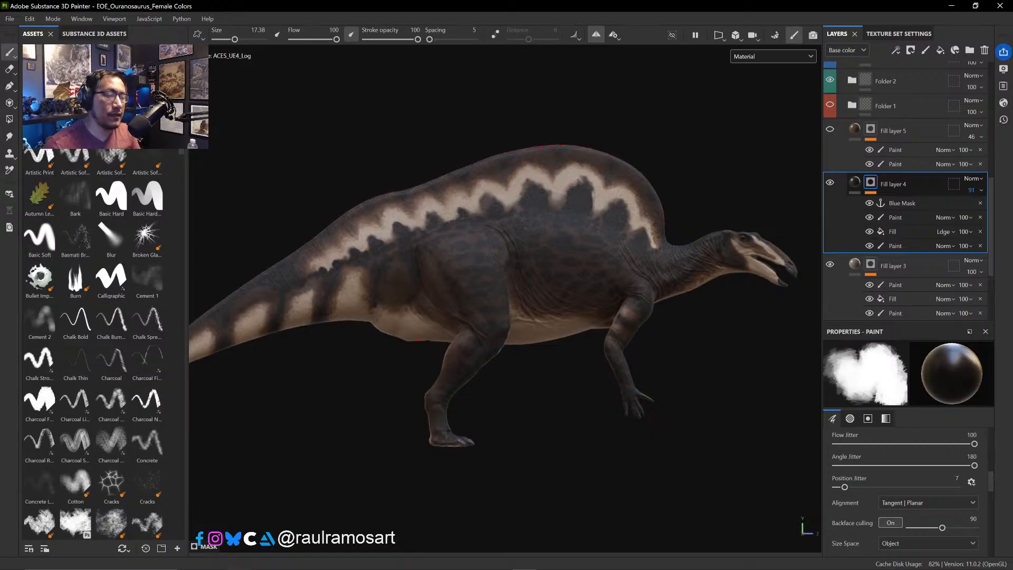
# - Compare the spotted body with and without Fill layer 4, and leave both Fill layer 4 and Folder 2 hidden
pyautogui.click(830, 183)
pyautogui.click(830, 183)
pyautogui.click(829, 185)
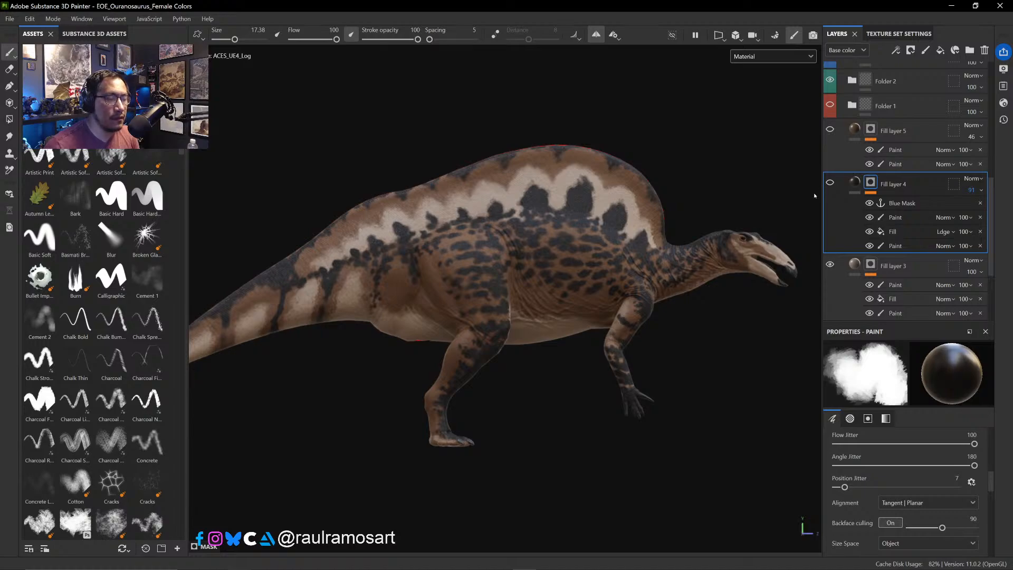
pyautogui.click(830, 184)
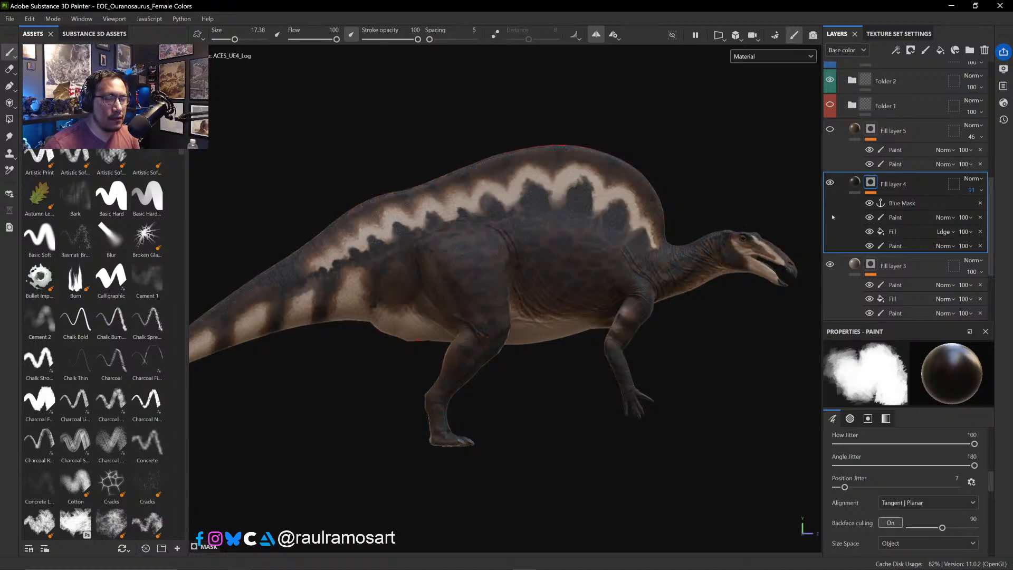
pyautogui.click(830, 183)
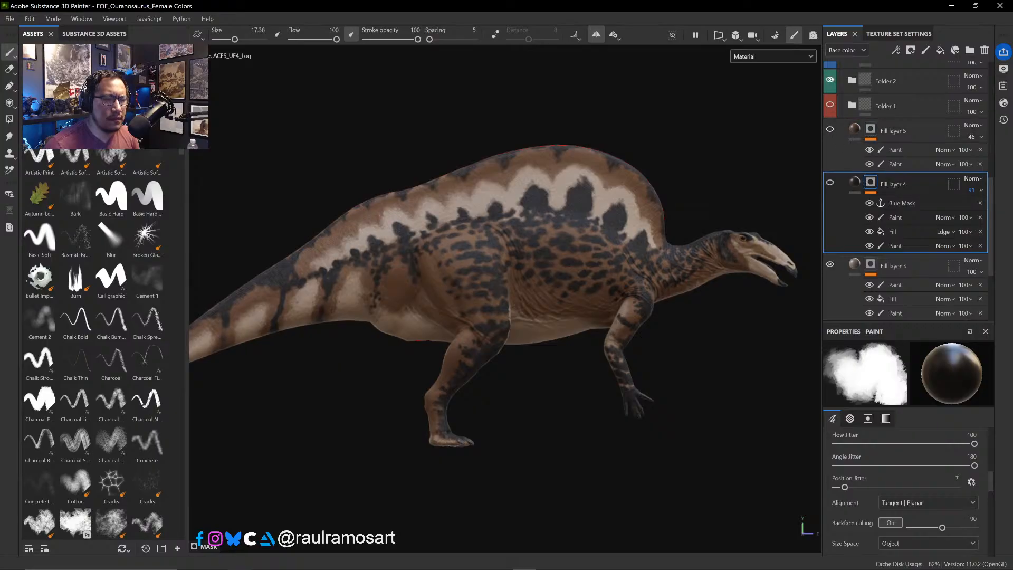
pyautogui.click(830, 79)
# - Change the blending mode of Fill layer 5 to Multiply and show the layer over the brown base
pyautogui.click(829, 129)
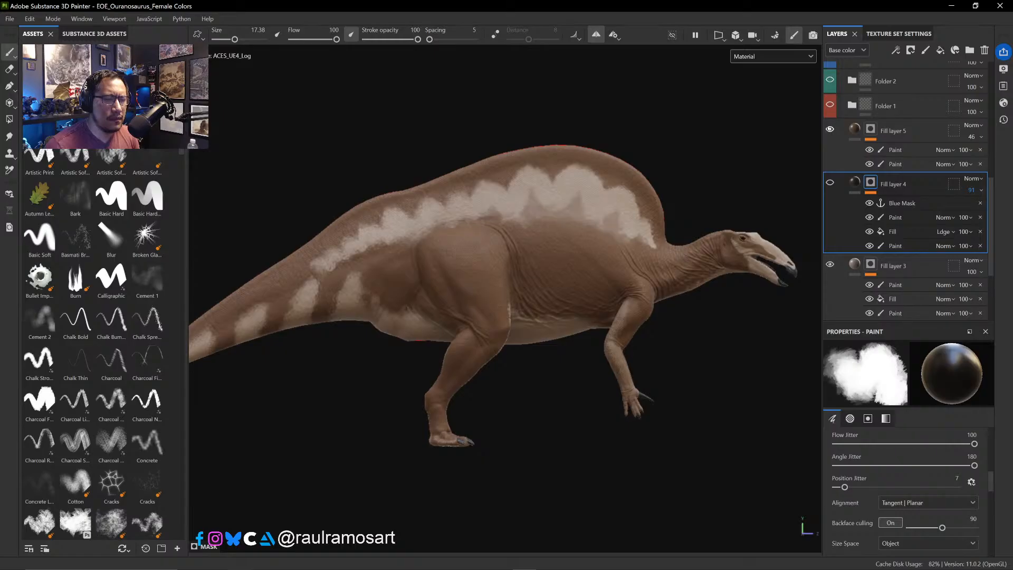
pyautogui.click(830, 129)
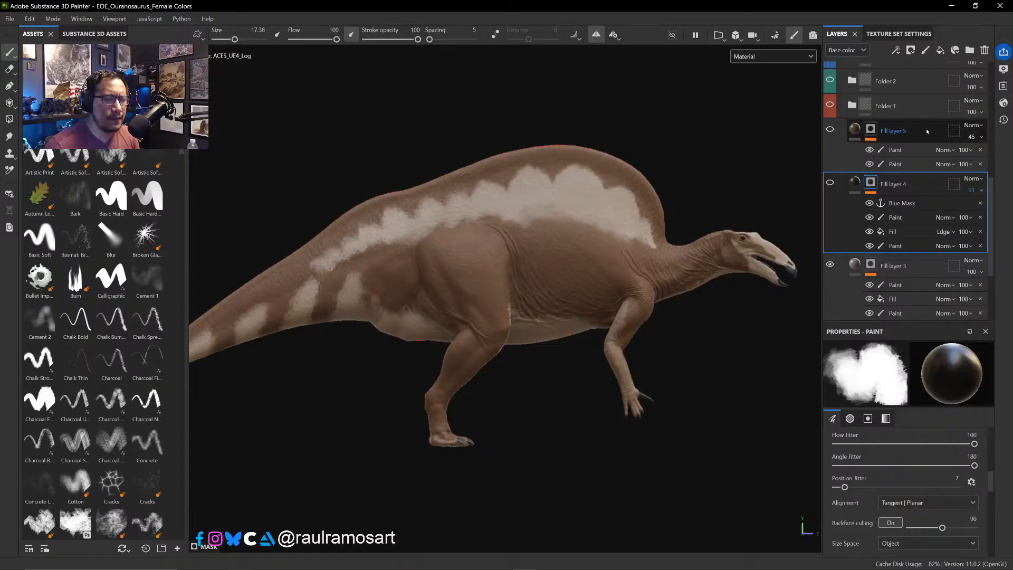
pyautogui.click(897, 132)
pyautogui.click(972, 125)
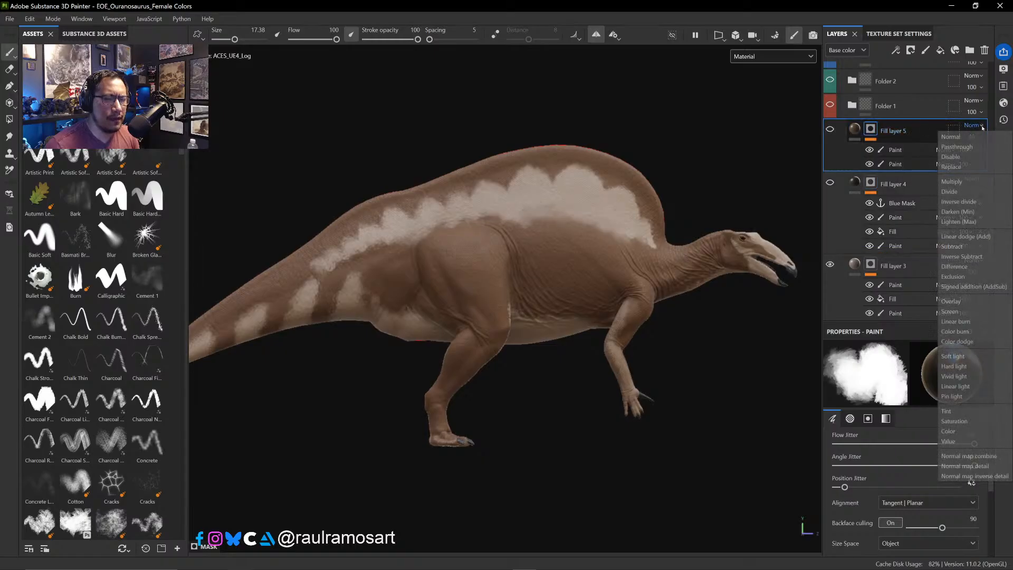
pyautogui.click(954, 181)
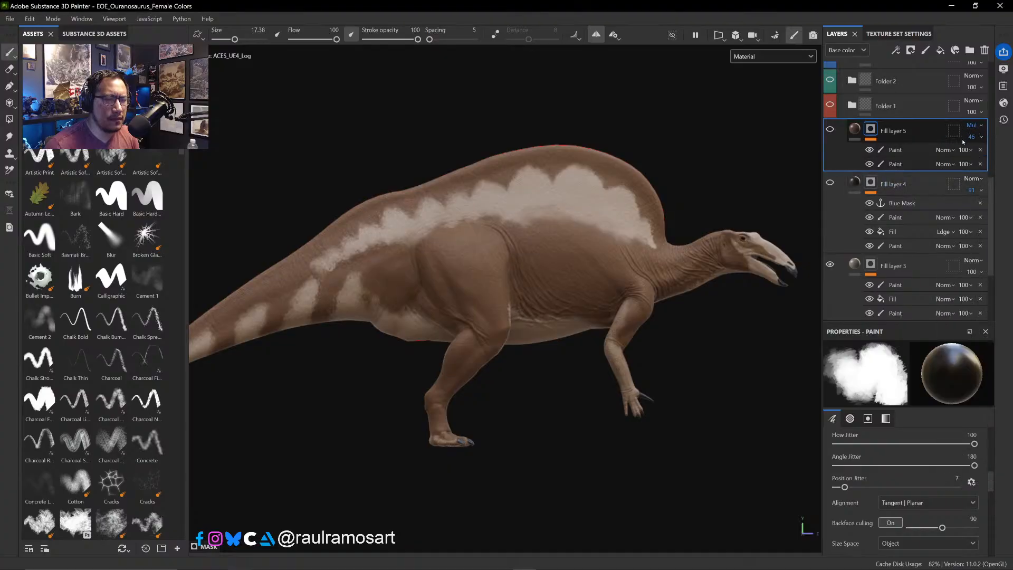
pyautogui.click(830, 129)
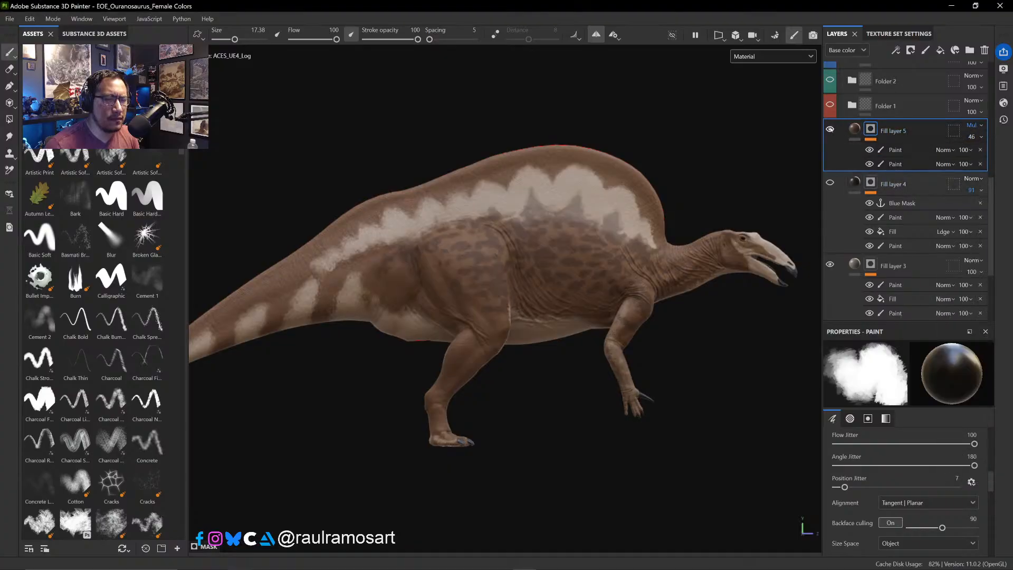
# - Raise Fill layer 5's opacity to 81 and check the darker spots on the opposite side of the body
pyautogui.click(973, 136)
pyautogui.moveTo(988, 157); pyautogui.dragTo(1000, 157)
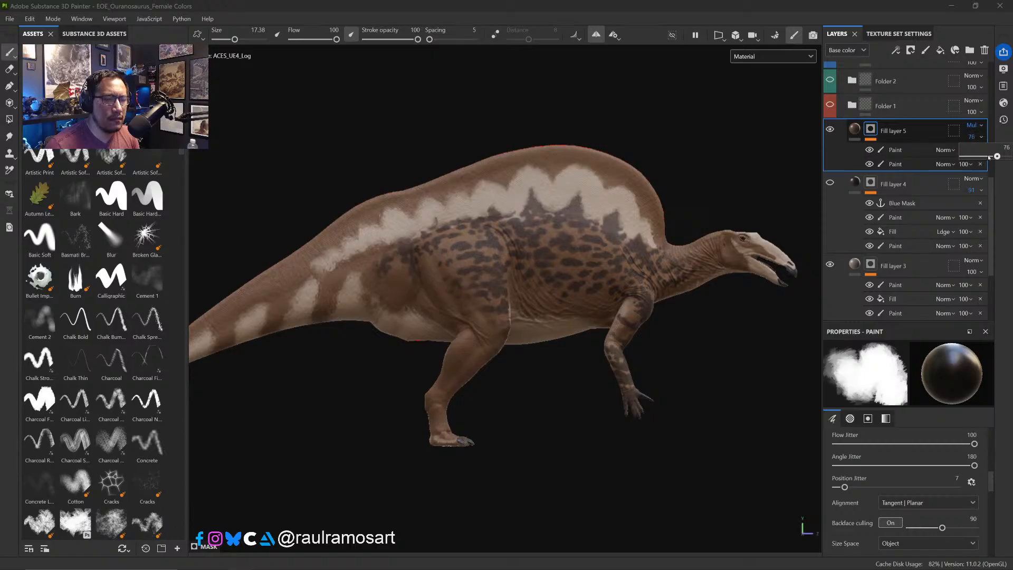
pyautogui.moveTo(1001, 157); pyautogui.dragTo(1004, 157)
pyautogui.moveTo(719, 169)
pyautogui.keyDown('alt'); pyautogui.mouseDown()
pyautogui.moveTo(667, 158)
pyautogui.moveTo(457, 193)
pyautogui.moveTo(554, 348)
pyautogui.moveTo(356, 289)
pyautogui.moveTo(420, 285)
pyautogui.moveTo(516, 342)
pyautogui.moveTo(350, 316)
pyautogui.moveTo(351, 287)
pyautogui.moveTo(359, 334)
pyautogui.moveTo(334, 343)
pyautogui.moveTo(446, 253)
pyautogui.mouseUp(); pyautogui.keyUp('alt')
pyautogui.scroll(2, 474, 350)
pyautogui.scroll(1, 480, 344)
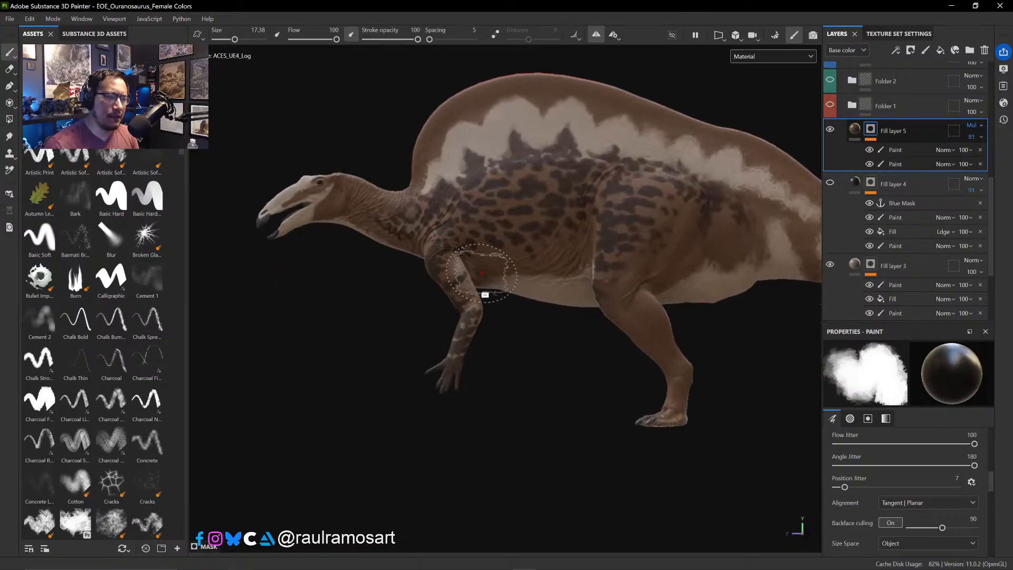
# - Reduce the brush size to 6.71 and hide the upper Paint effect in Fill layer 5's mask
pyautogui.keyDown('ctrl'); pyautogui.keyDown('alt'); pyautogui.moveTo(512, 346); pyautogui.dragTo(554, 386); pyautogui.keyUp('alt'); pyautogui.keyUp('ctrl')
pyautogui.moveTo(541, 292)
pyautogui.keyDown('ctrl'); pyautogui.mouseDown(button='right')
pyautogui.moveTo(503, 296)
pyautogui.moveTo(490, 279)
pyautogui.mouseUp(button='right'); pyautogui.keyUp('ctrl')
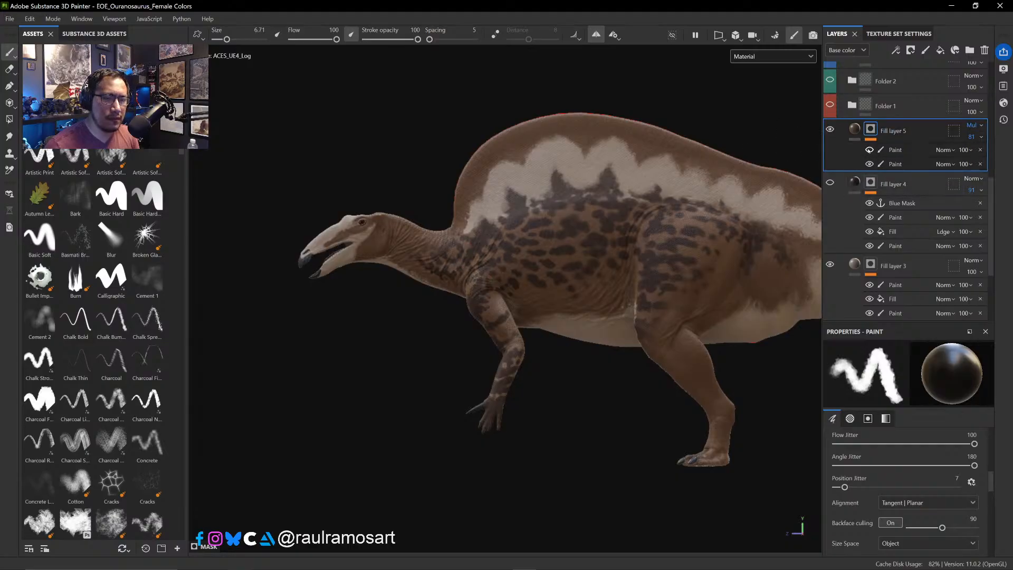
pyautogui.click(869, 150)
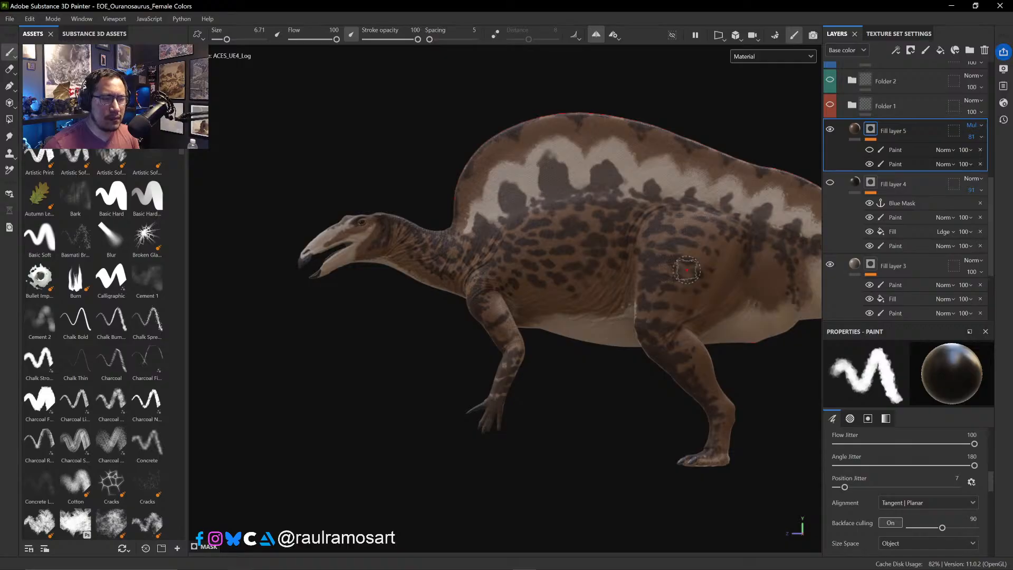
pyautogui.click(830, 129)
pyautogui.click(830, 130)
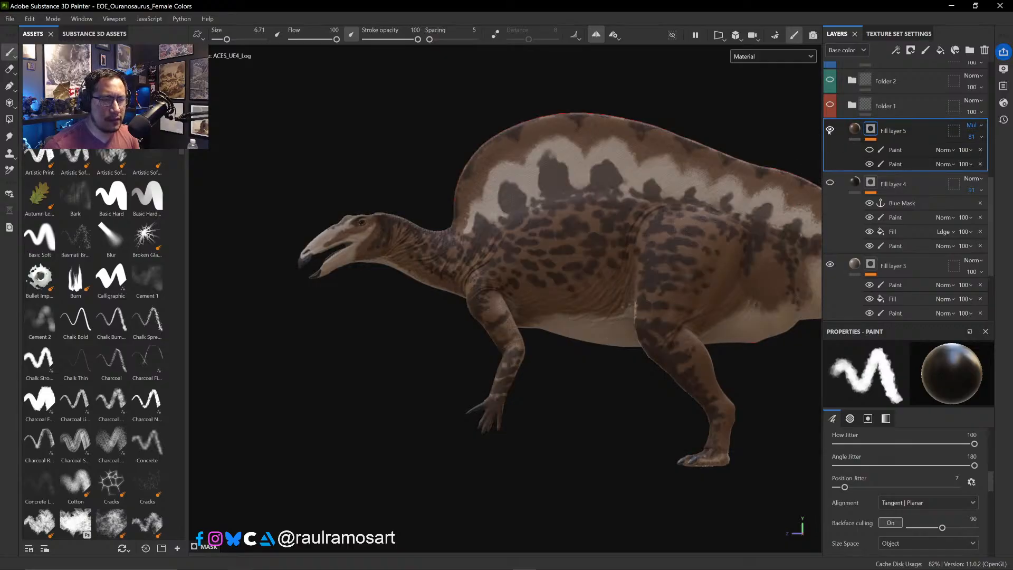
# - Frame the whole dinosaur in side view and take a screen capture of the spotted brown pattern
pyautogui.moveTo(637, 369)
pyautogui.keyDown('alt'); pyautogui.mouseDown()
pyautogui.moveTo(606, 340)
pyautogui.moveTo(477, 359)
pyautogui.moveTo(472, 326)
pyautogui.moveTo(628, 335)
pyautogui.moveTo(663, 366)
pyautogui.moveTo(633, 355)
pyautogui.moveTo(647, 382)
pyautogui.moveTo(649, 363)
pyautogui.mouseUp(); pyautogui.keyUp('alt')
pyautogui.scroll(-2, 649, 363)
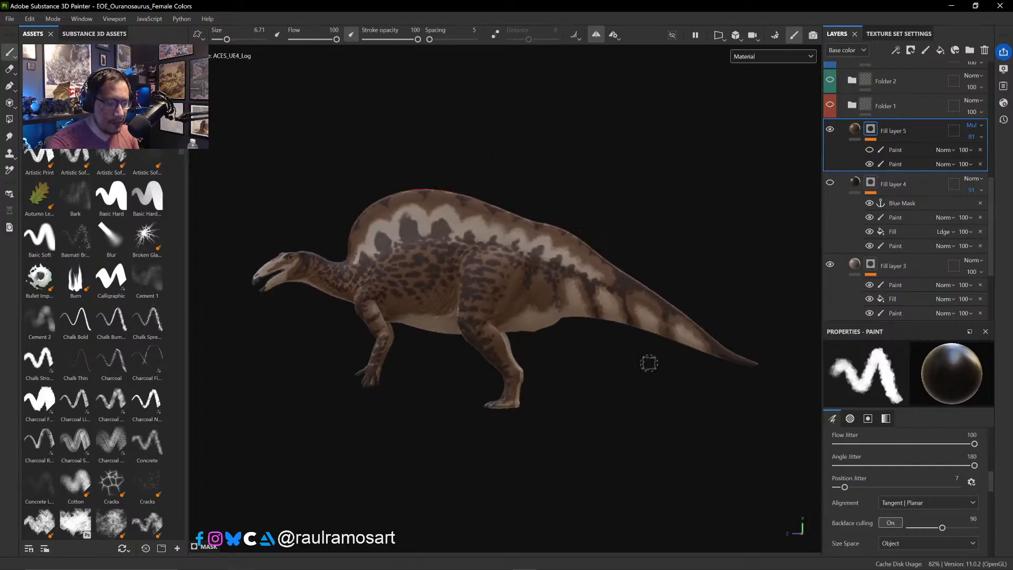
pyautogui.keyDown('alt'); pyautogui.moveTo(604, 391); pyautogui.dragTo(616, 389); pyautogui.keyUp('alt')
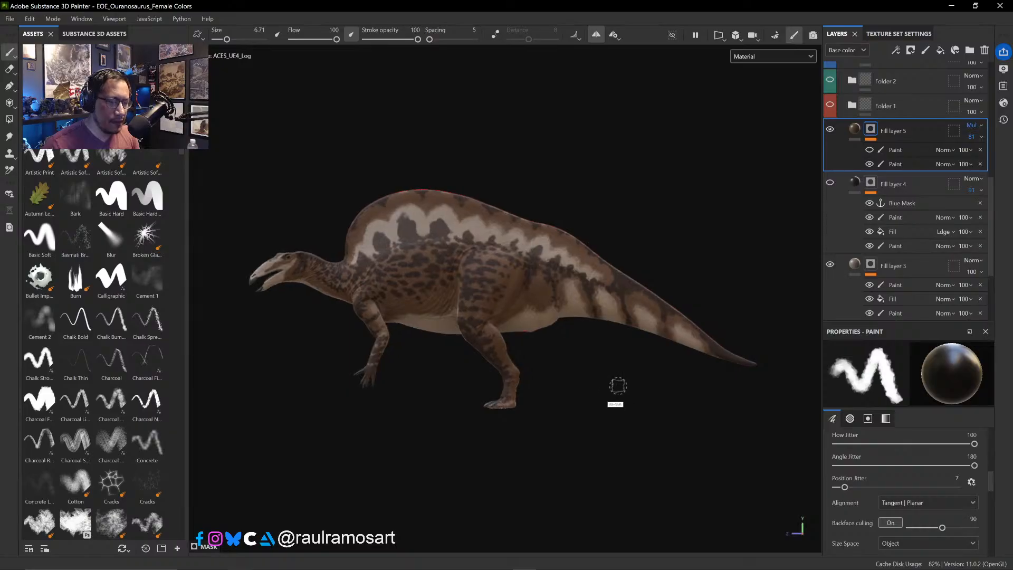
pyautogui.keyDown('alt'); pyautogui.moveTo(592, 367); pyautogui.dragTo(595, 366, button='middle'); pyautogui.keyUp('alt')
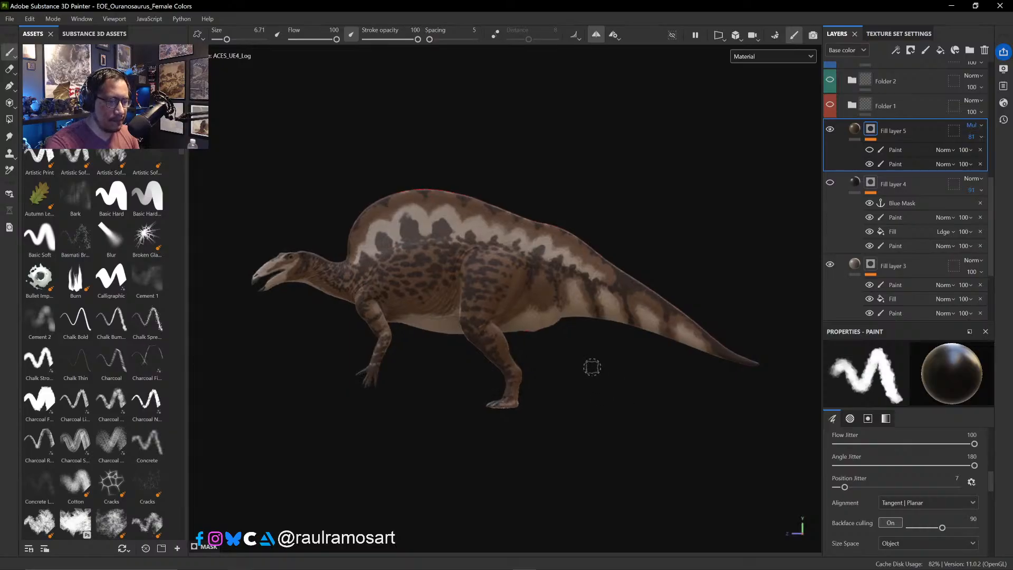
pyautogui.press('Print')
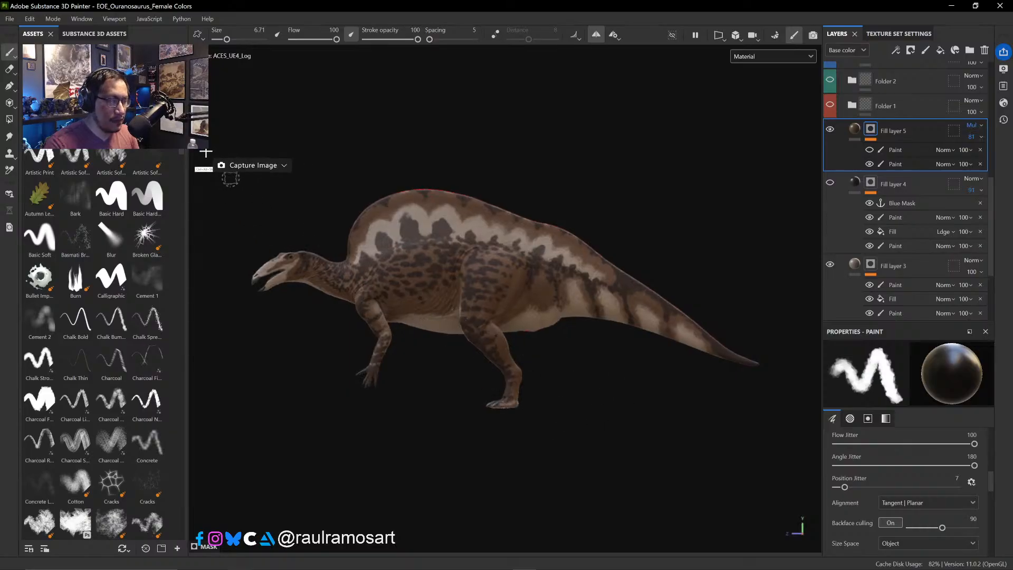
pyautogui.moveTo(204, 148); pyautogui.dragTo(798, 462)
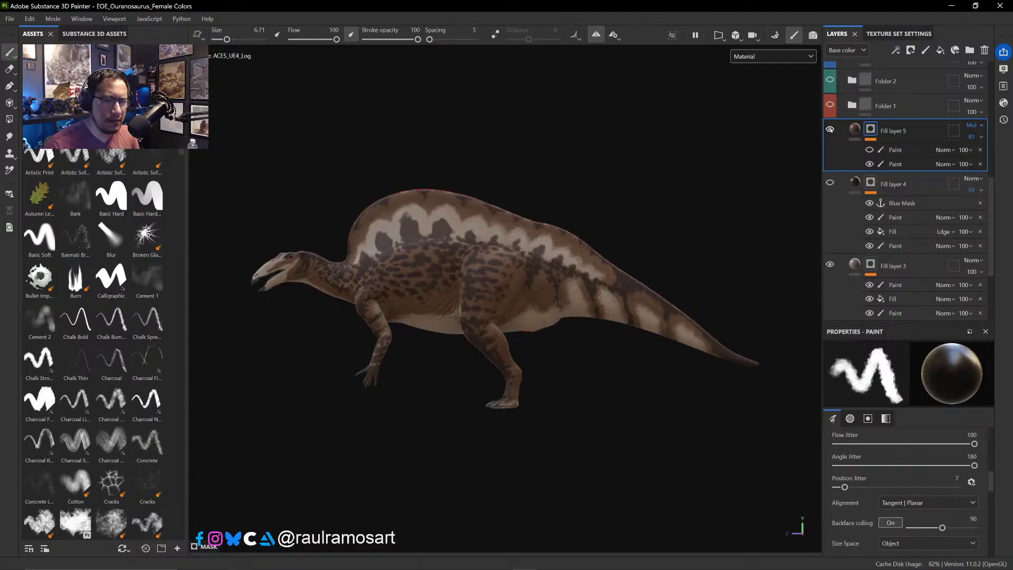
# - Set the blending mode of Fill layer 5 to Normal and show Fill layer 4
pyautogui.click(971, 126)
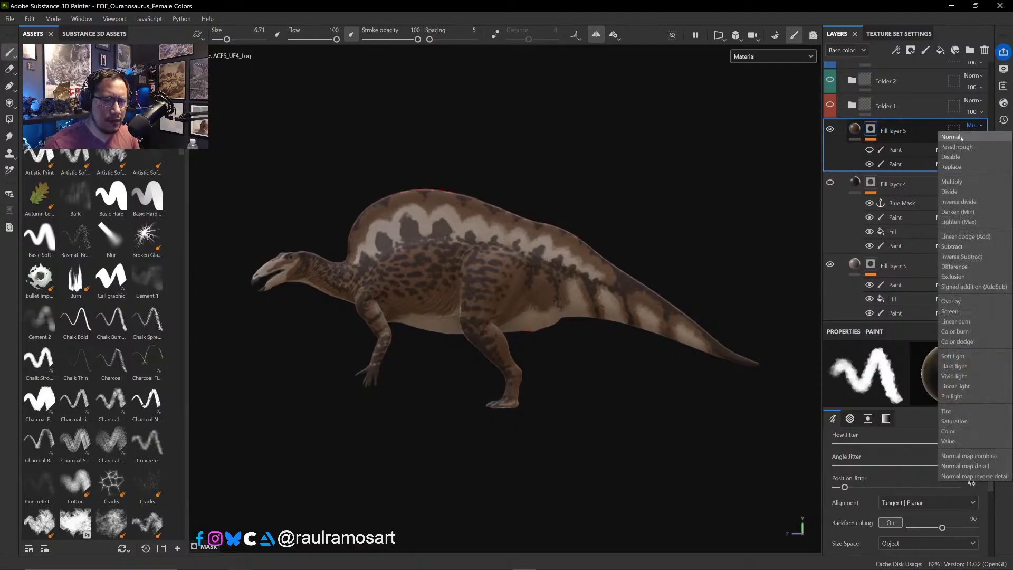
pyautogui.click(959, 138)
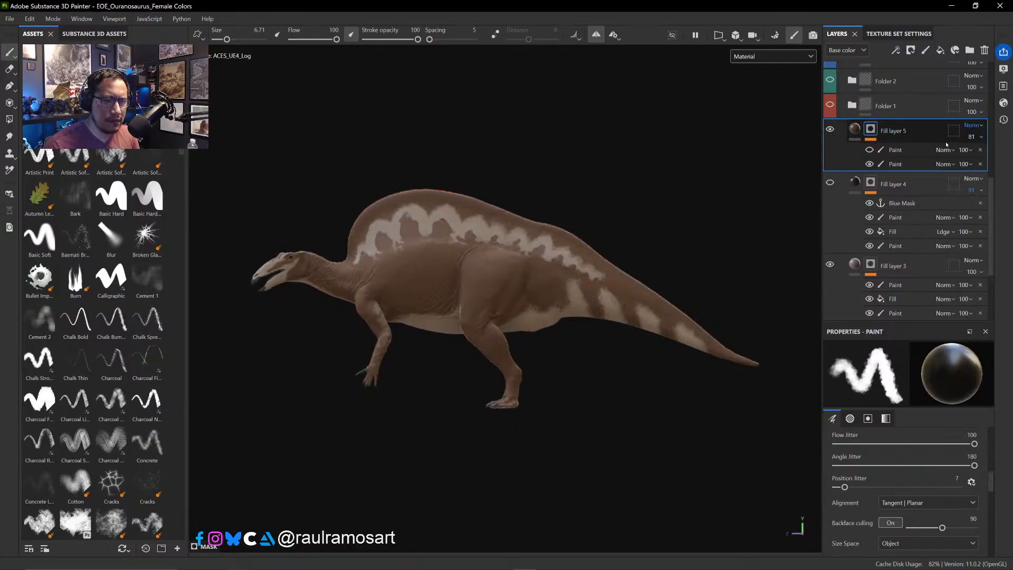
pyautogui.click(830, 183)
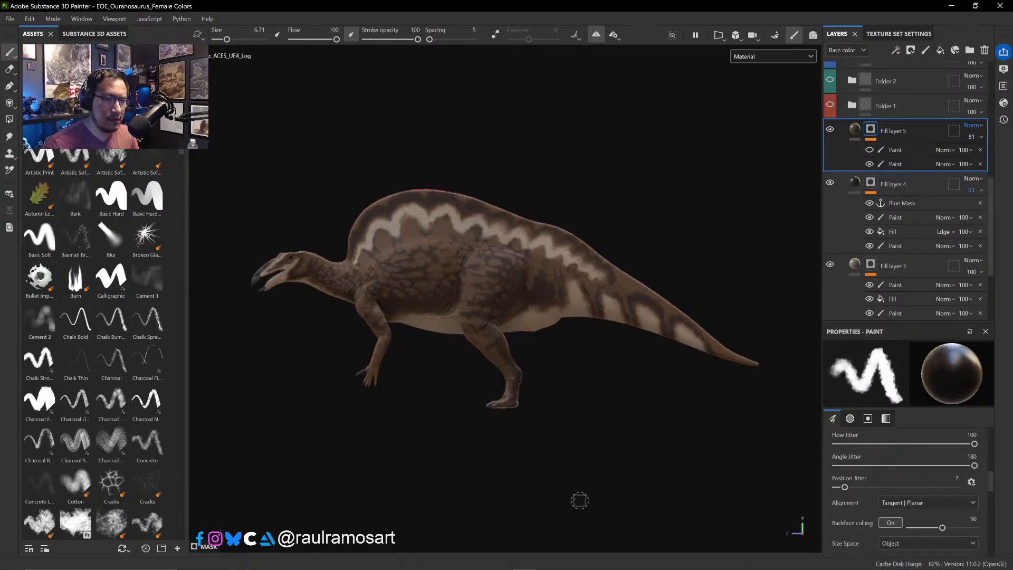
# - Lower Fill layer 5's opacity to 62 and take a screen capture of the whole dinosaur
pyautogui.click(981, 139)
pyautogui.moveTo(1000, 157)
pyautogui.mouseDown()
pyautogui.moveTo(959, 164)
pyautogui.moveTo(991, 167)
pyautogui.mouseUp()
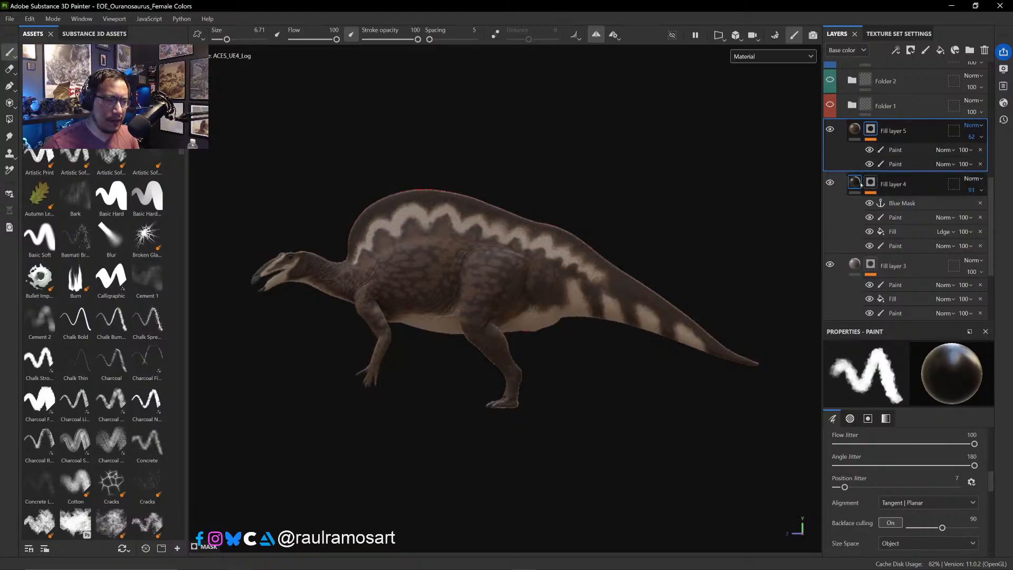
pyautogui.press('super+shift+s')
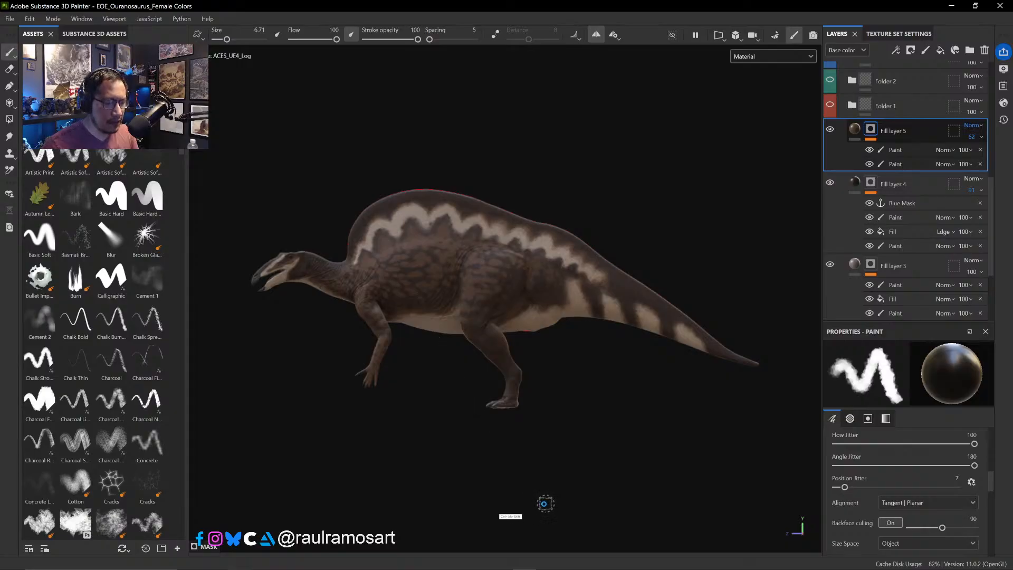
pyautogui.moveTo(220, 144); pyautogui.dragTo(795, 452)
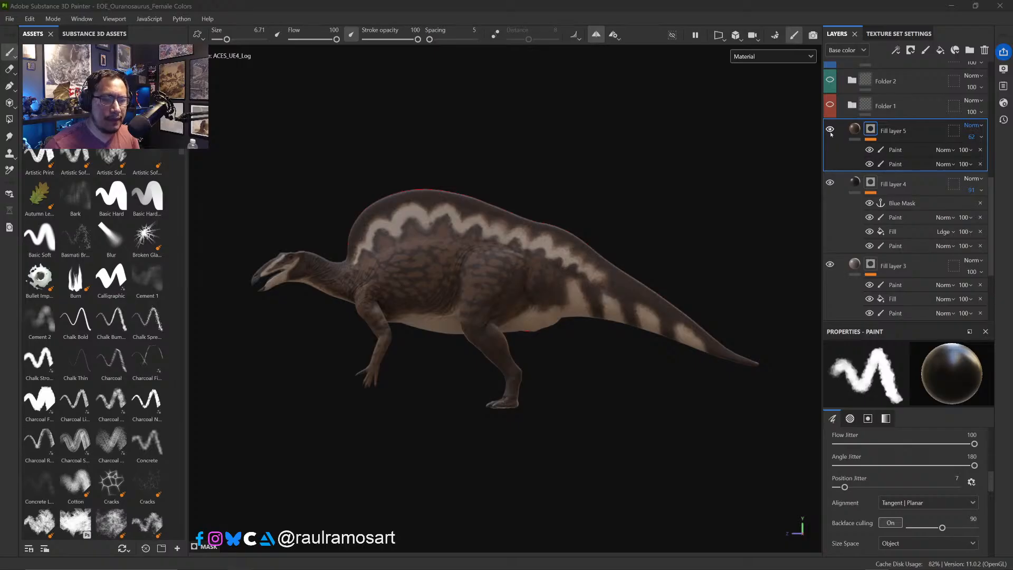
# - Hide Fill layer 5 and preview Folder 1 and Folder 2 over the dark body, leaving both folders hidden
pyautogui.scroll(2, 833, 158)
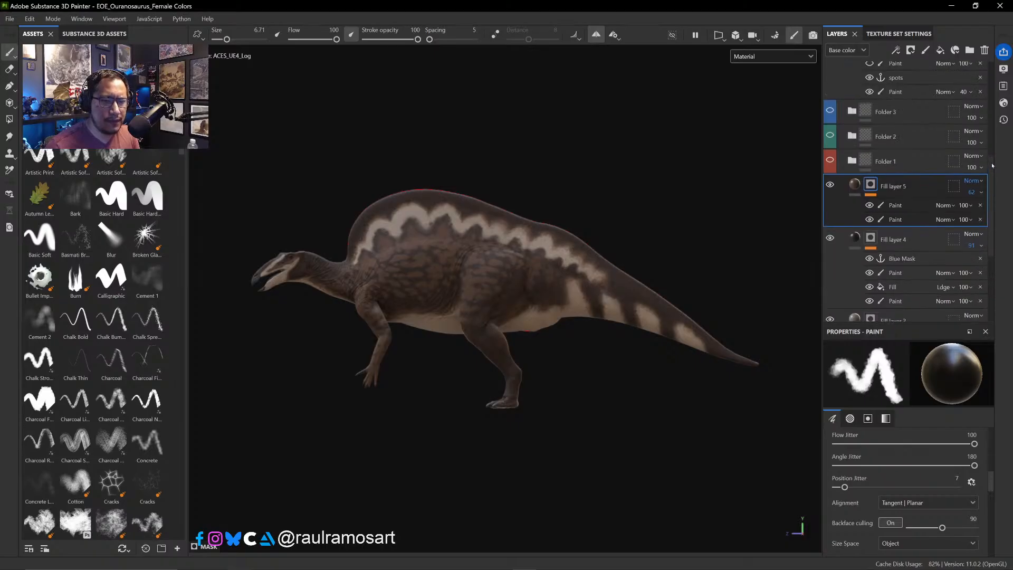
pyautogui.click(830, 185)
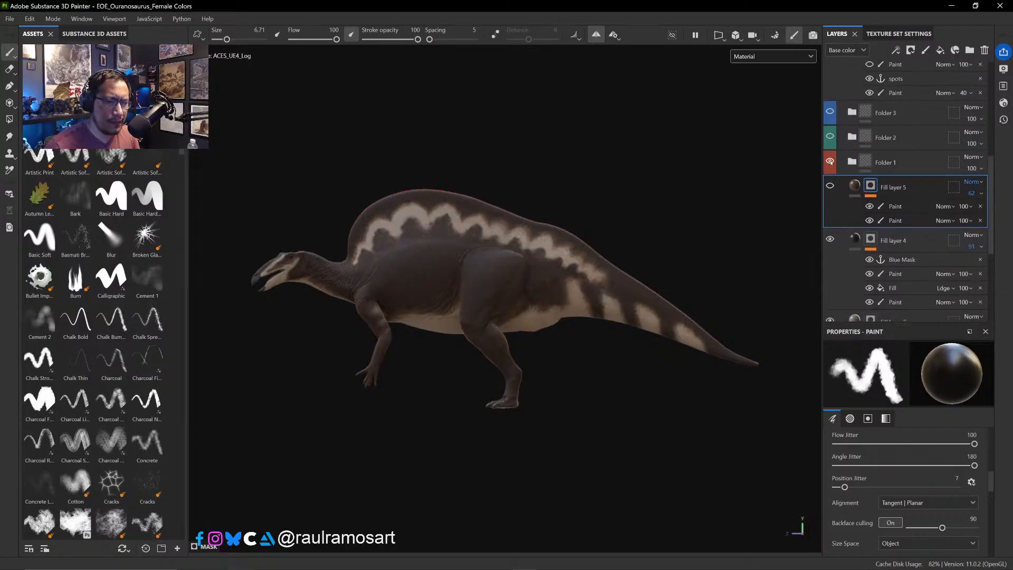
pyautogui.click(830, 162)
pyautogui.click(830, 162)
pyautogui.click(830, 136)
pyautogui.click(830, 136)
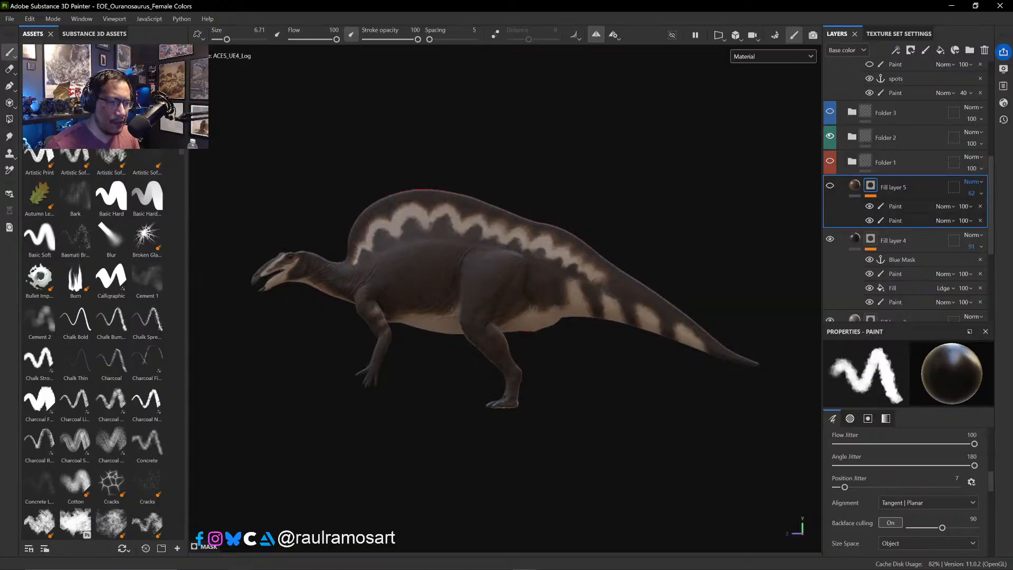
# - Show Folder 3 and take a screen capture of the dark body with the spots along the sail band
pyautogui.click(829, 112)
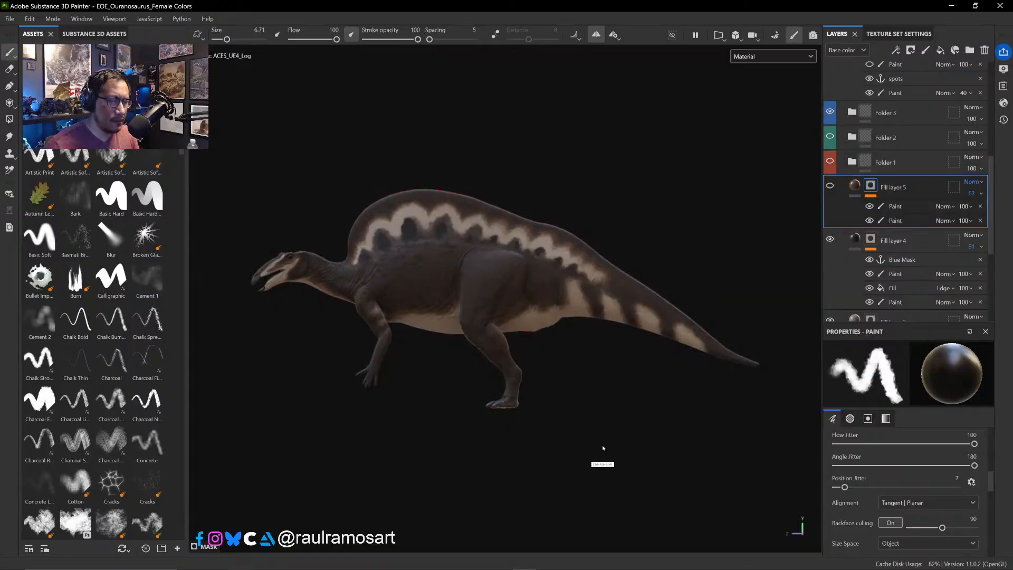
pyautogui.hotkey('ctrl', 'alt', 'shift', 's')
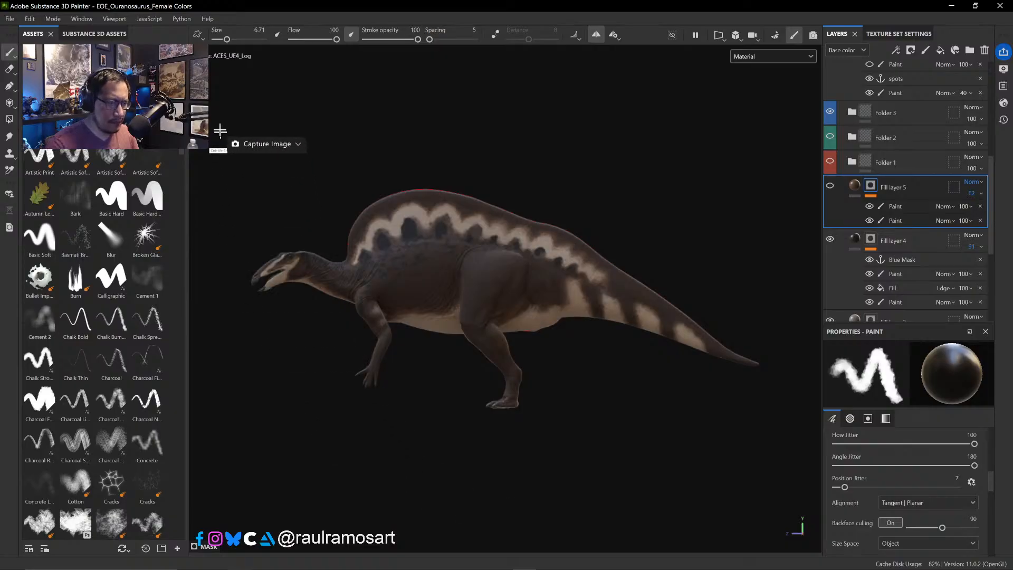
pyautogui.moveTo(224, 140); pyautogui.dragTo(788, 462)
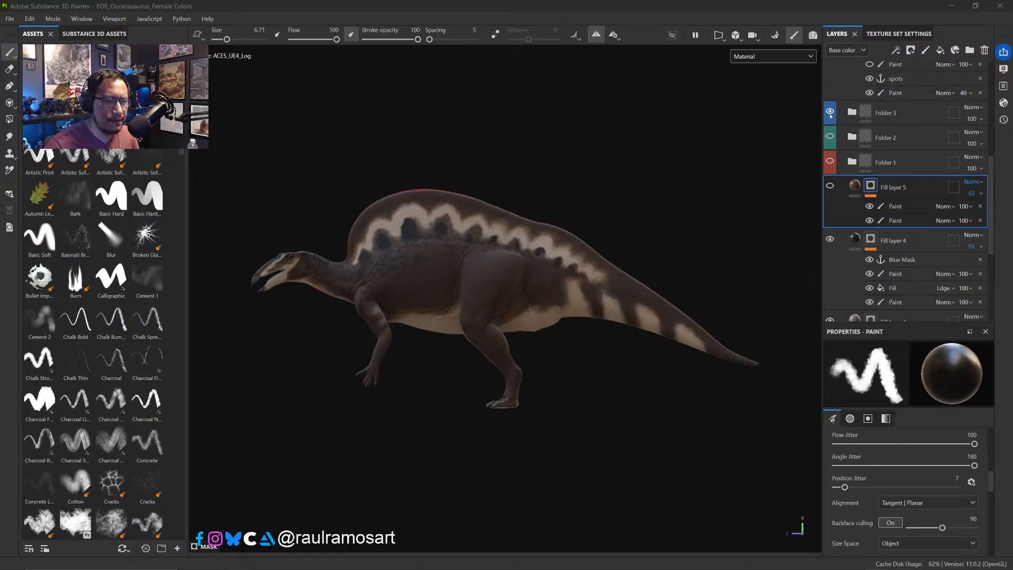
# - Compare the Folder 3 pattern with and without Fill layer 5 and Fill layer 4, leaving only Fill layer 4 visible of the two
pyautogui.click(830, 185)
pyautogui.click(830, 186)
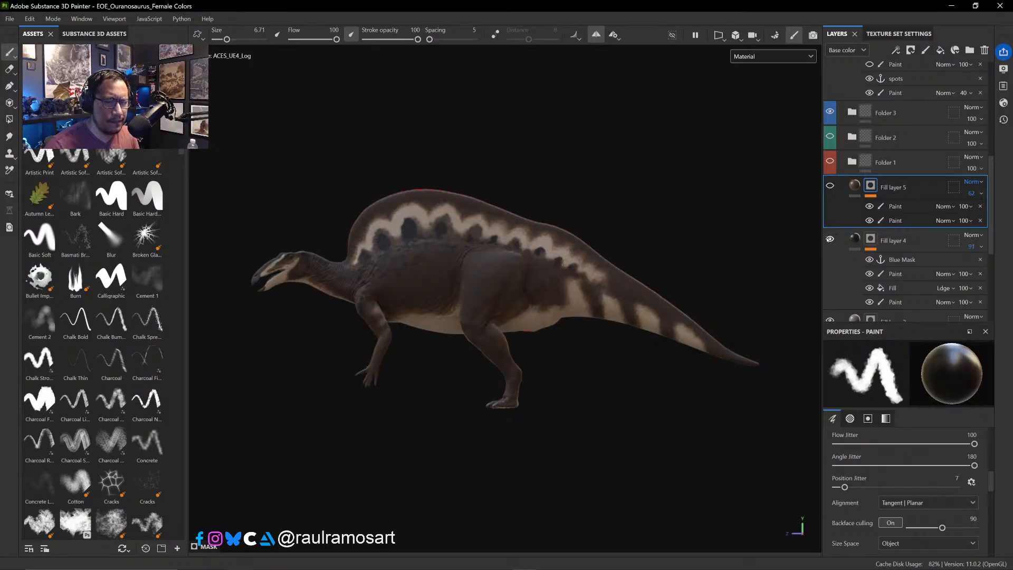
pyautogui.click(830, 239)
pyautogui.click(830, 239)
pyautogui.click(830, 238)
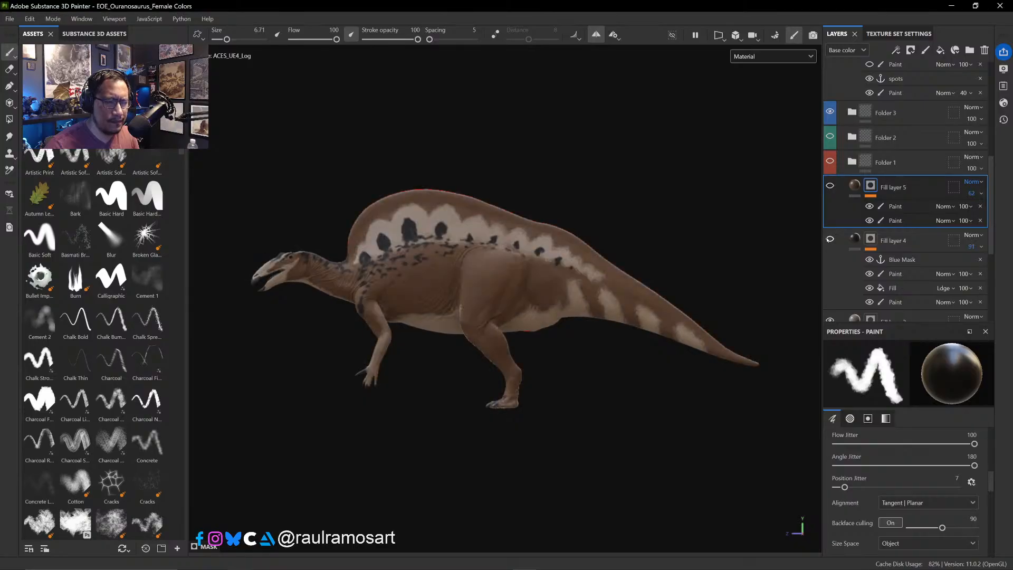
pyautogui.click(830, 238)
# - Check what Fill layer 3, Fill layer 2 and Fill layer 1 each contribute by hiding and restoring them
pyautogui.scroll(-3, 850, 216)
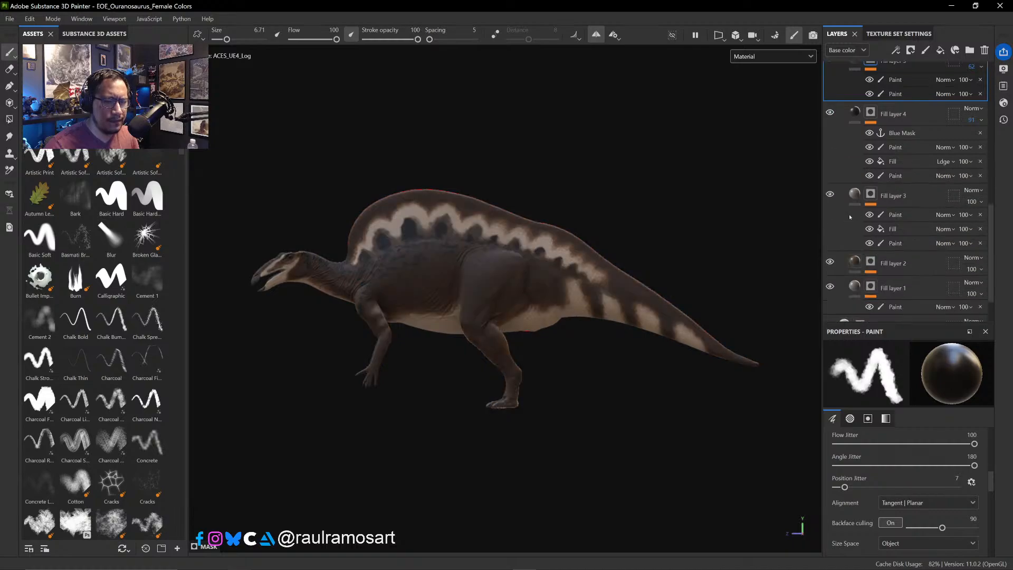
pyautogui.click(833, 195)
pyautogui.click(832, 195)
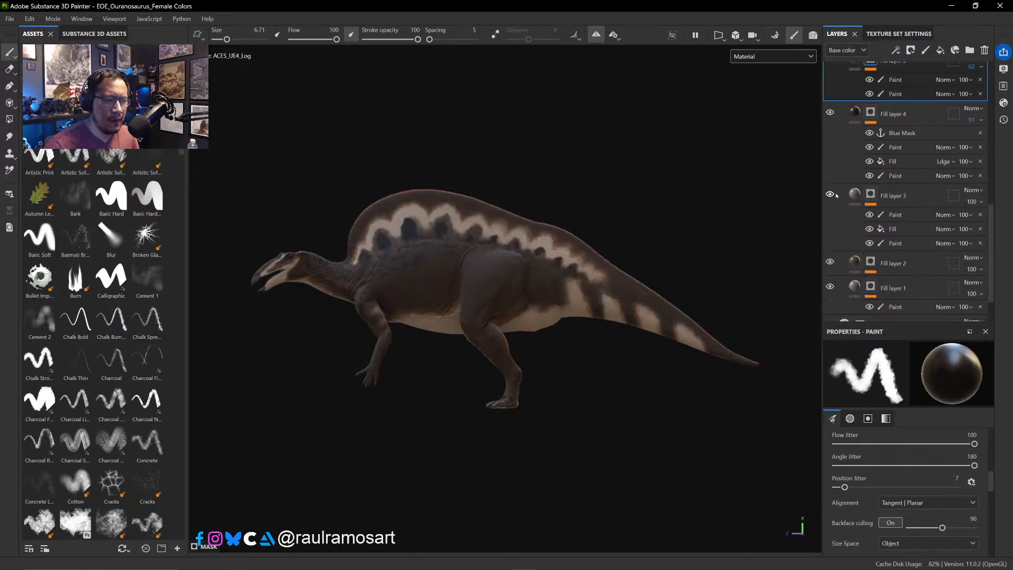
pyautogui.click(829, 262)
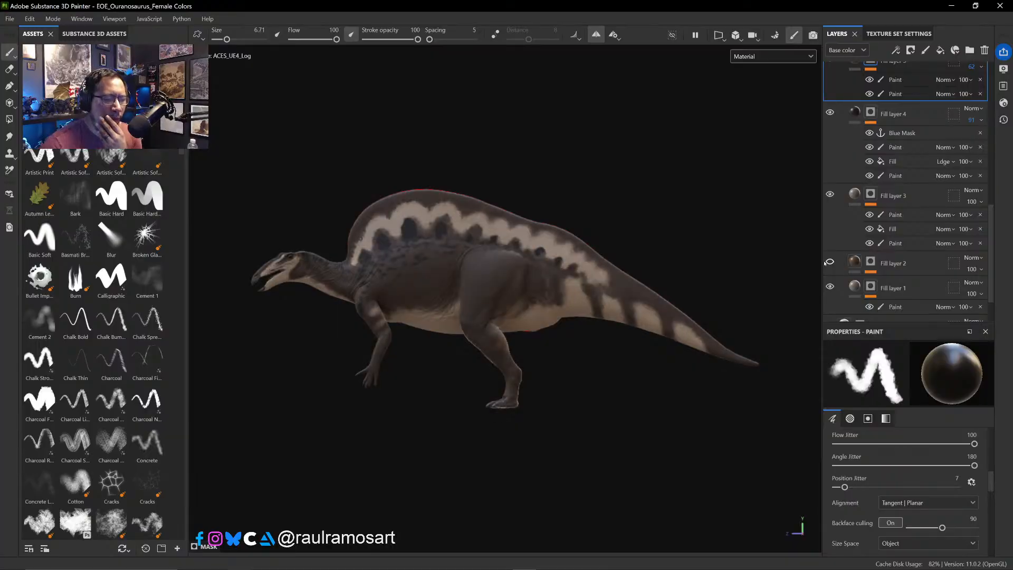
pyautogui.click(829, 262)
pyautogui.scroll(-2, 826, 262)
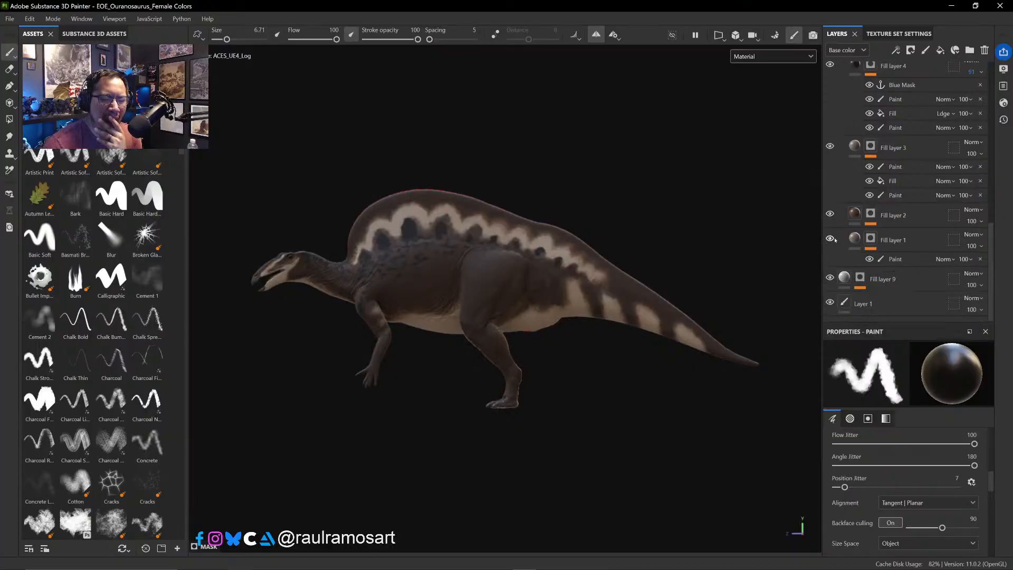
pyautogui.click(830, 239)
pyautogui.click(829, 239)
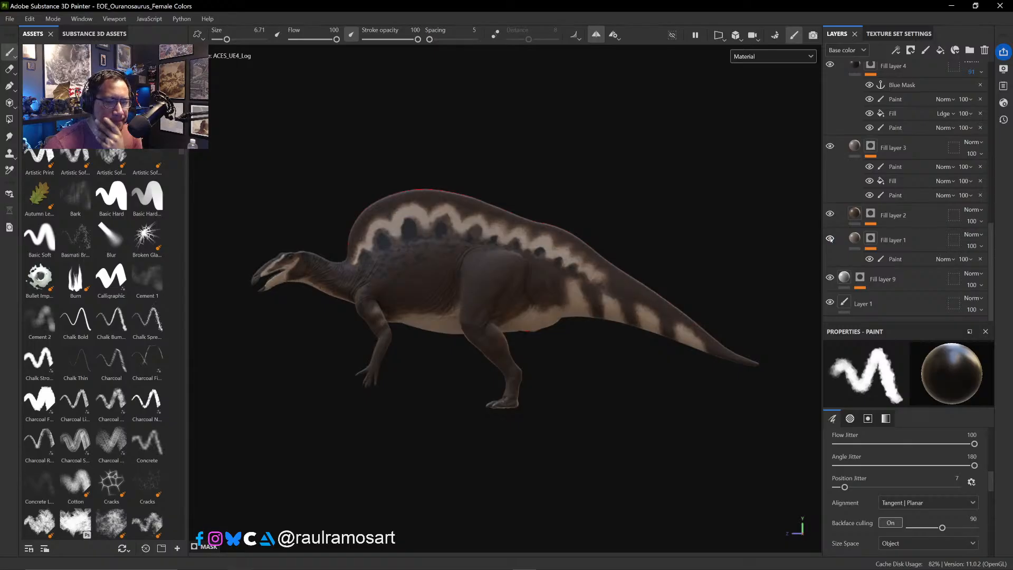
pyautogui.scroll(5, 834, 256)
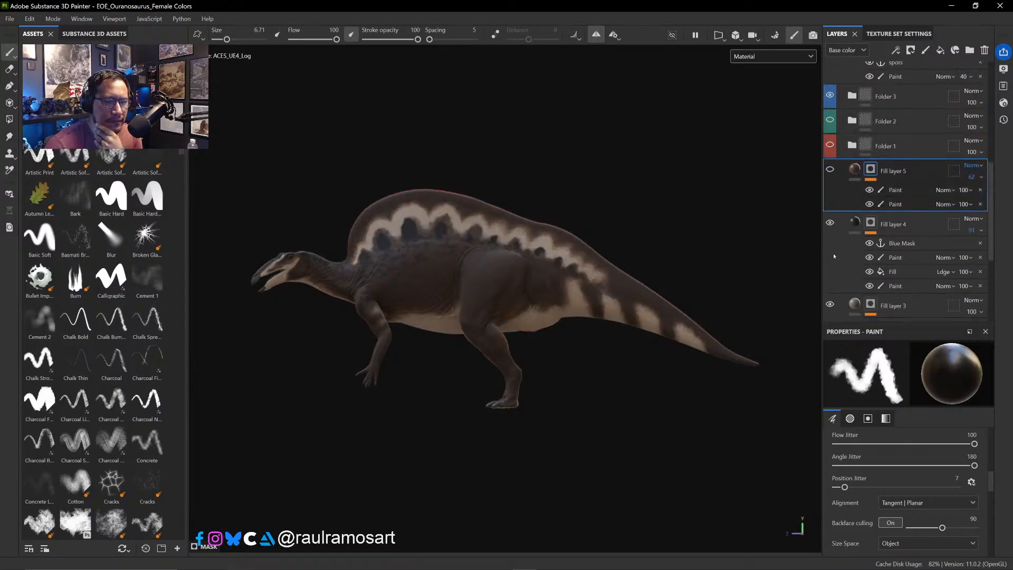
# - Compare the dark body with and without Fill layer 5's spots, inspecting the flank up close and leaving the layer hidden
pyautogui.click(830, 170)
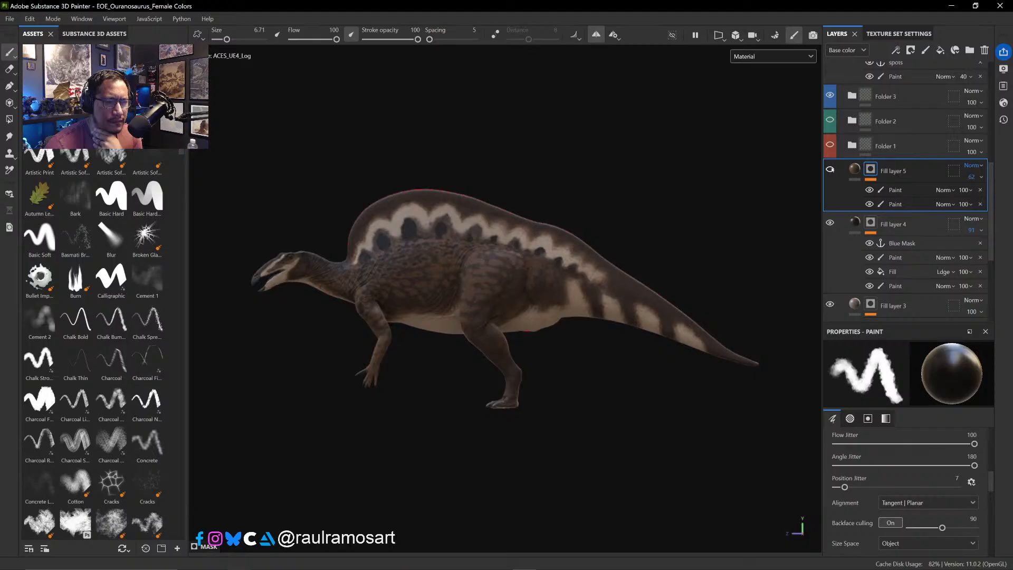
pyautogui.click(830, 170)
pyautogui.click(830, 170)
pyautogui.click(831, 170)
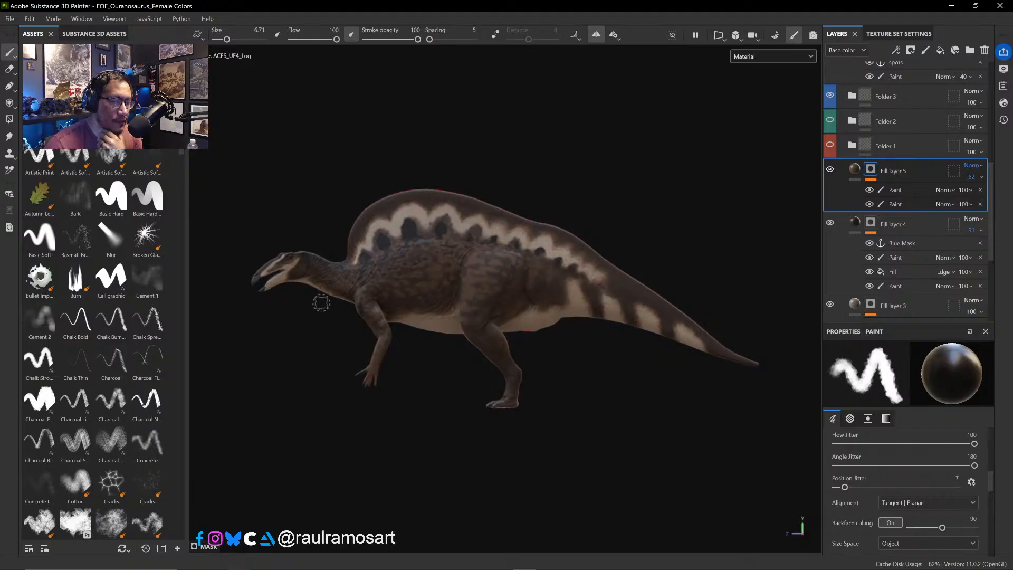
pyautogui.scroll(6, 321, 302)
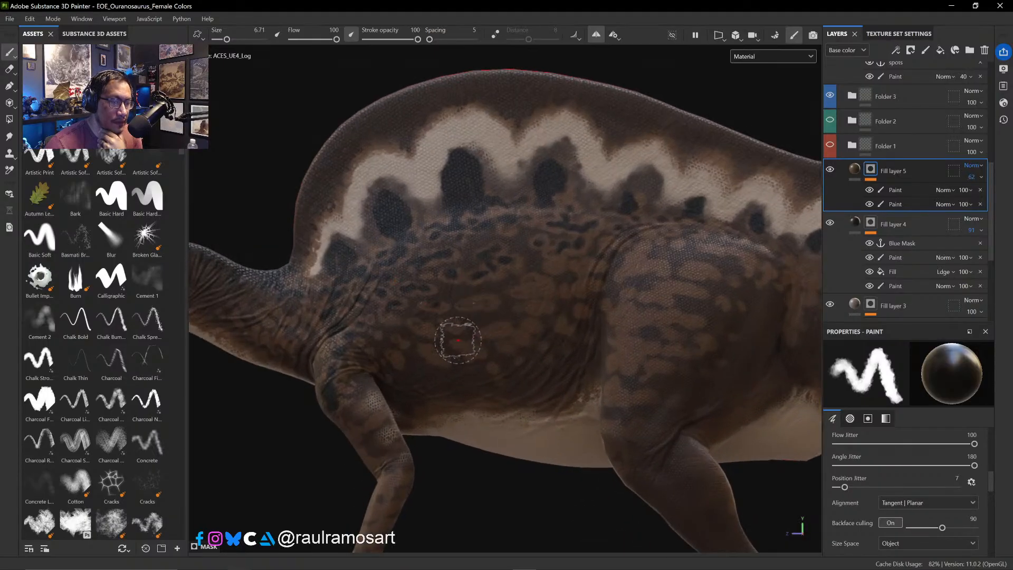
pyautogui.scroll(-8, 458, 340)
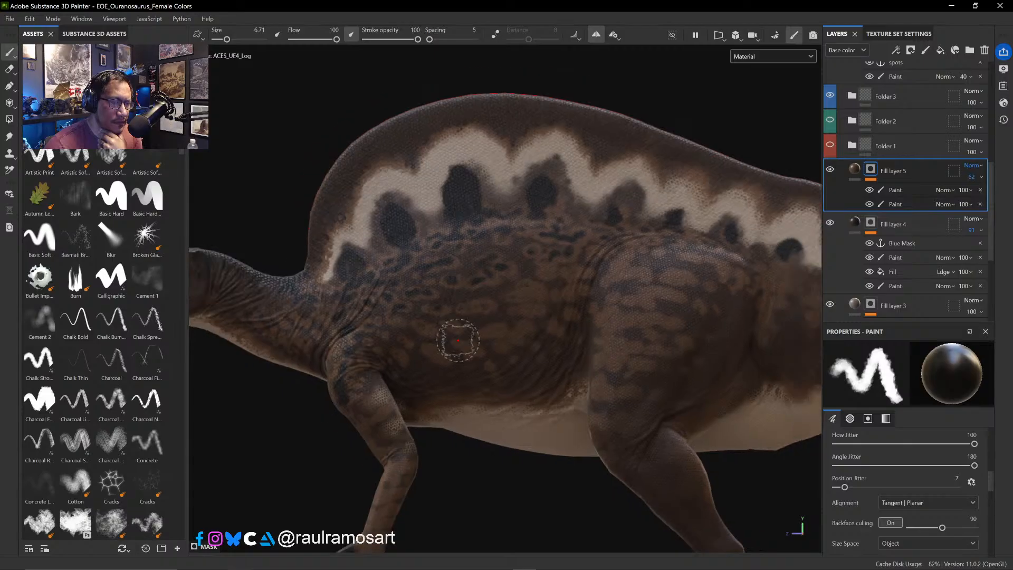
pyautogui.click(829, 169)
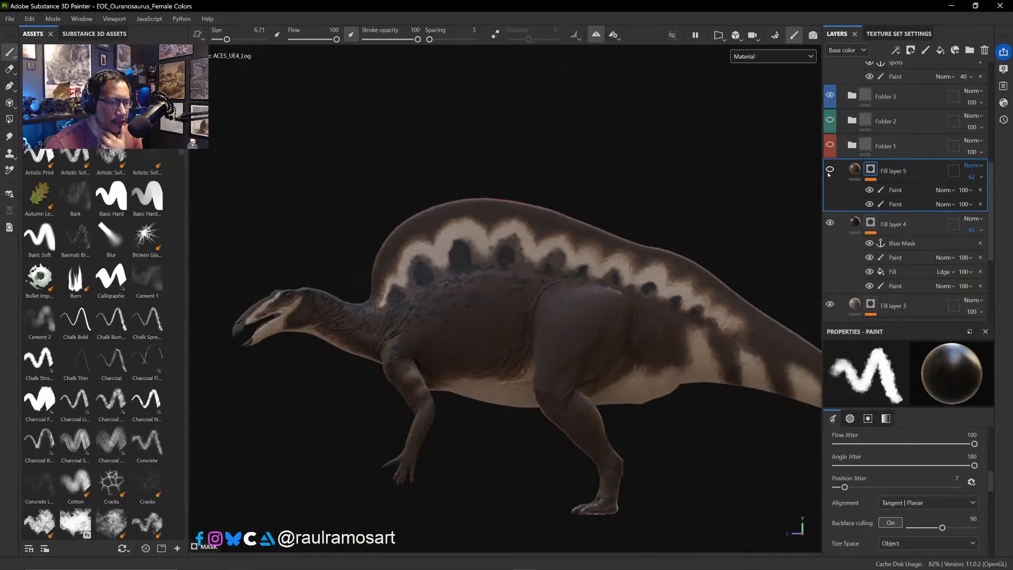
# - Show Folder 1 and Fill layer 5, and move Fill layer 5 above Folder 1 in the layer stack
pyautogui.click(830, 222)
pyautogui.click(830, 222)
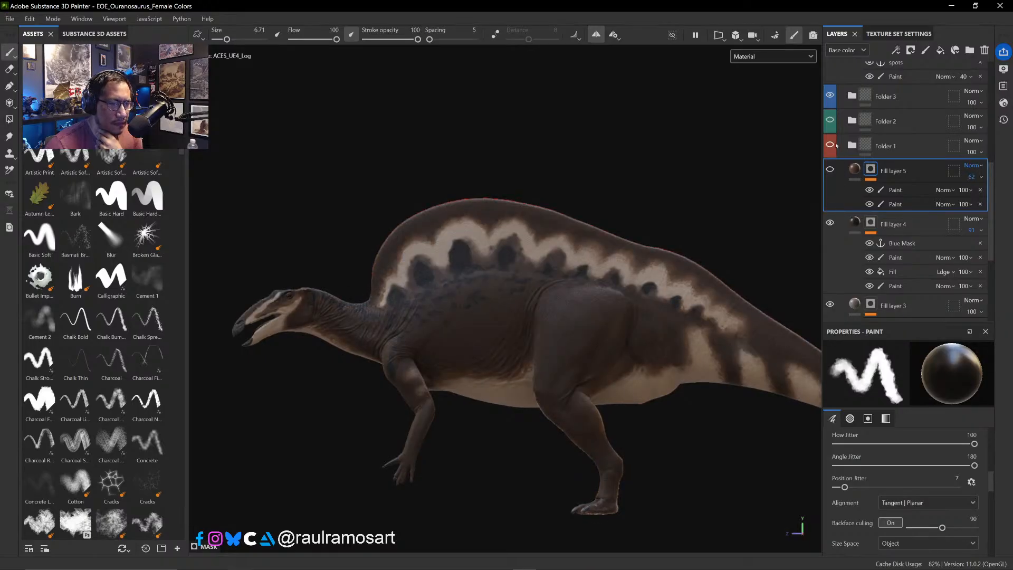
pyautogui.click(830, 145)
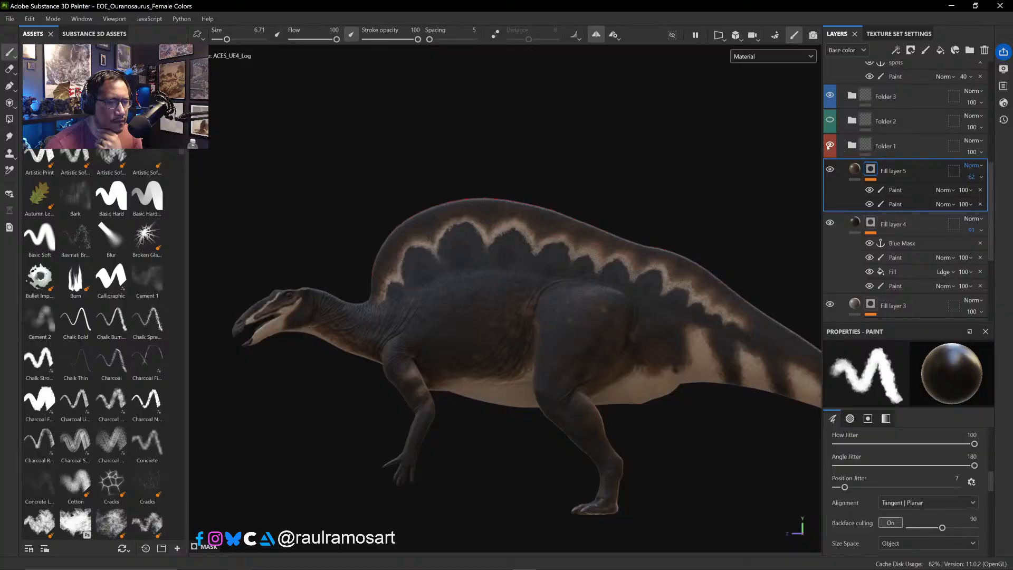
pyautogui.moveTo(921, 169); pyautogui.dragTo(919, 137)
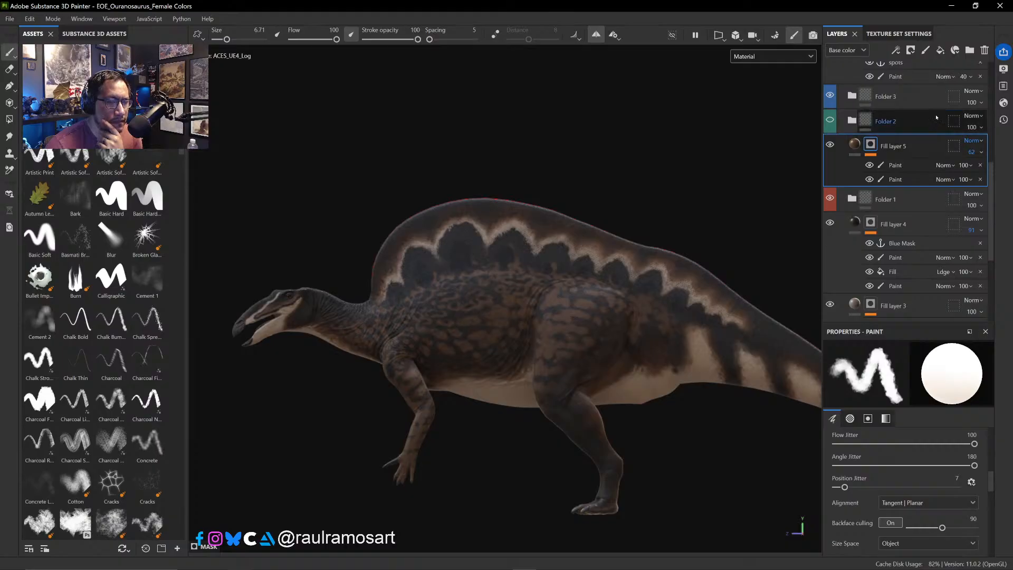
# - Set Fill layer 5's opacity to 29 and compare the flank with and without it, leaving Fill layer 5 and Folder 3 hidden
pyautogui.click(976, 151)
pyautogui.moveTo(990, 171); pyautogui.dragTo(976, 172)
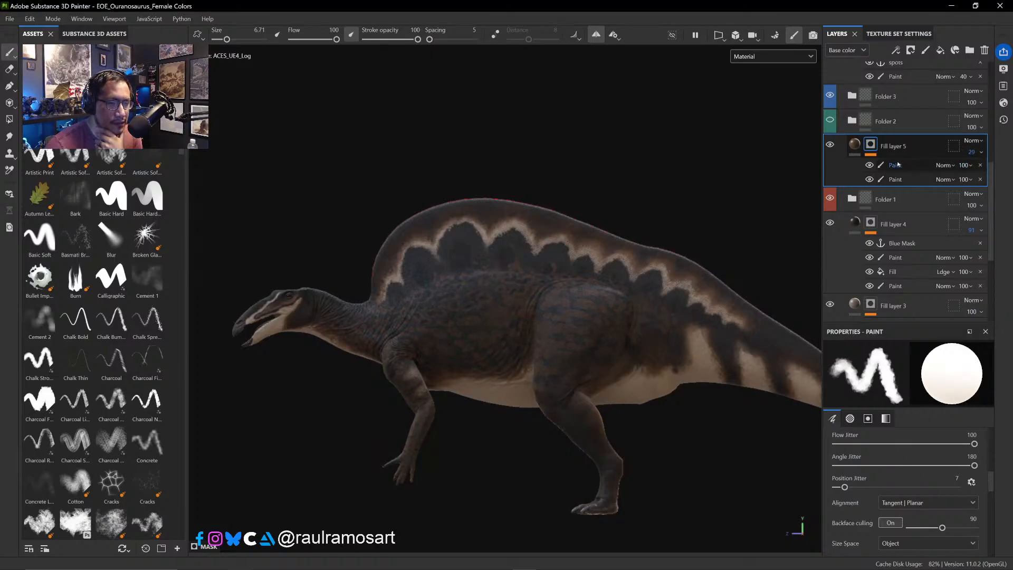
pyautogui.click(831, 145)
pyautogui.click(831, 146)
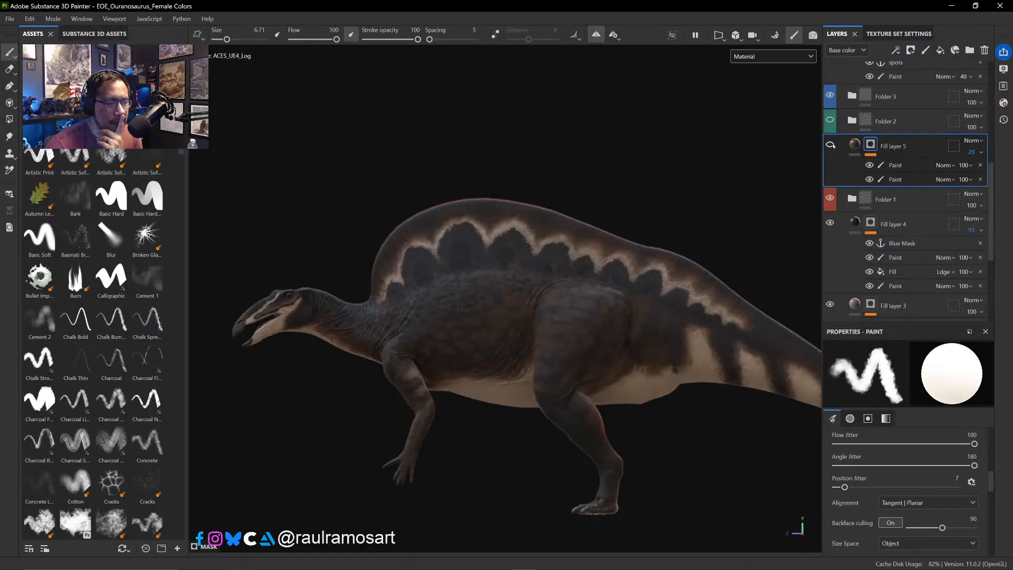
pyautogui.click(831, 145)
pyautogui.click(831, 145)
pyautogui.click(831, 146)
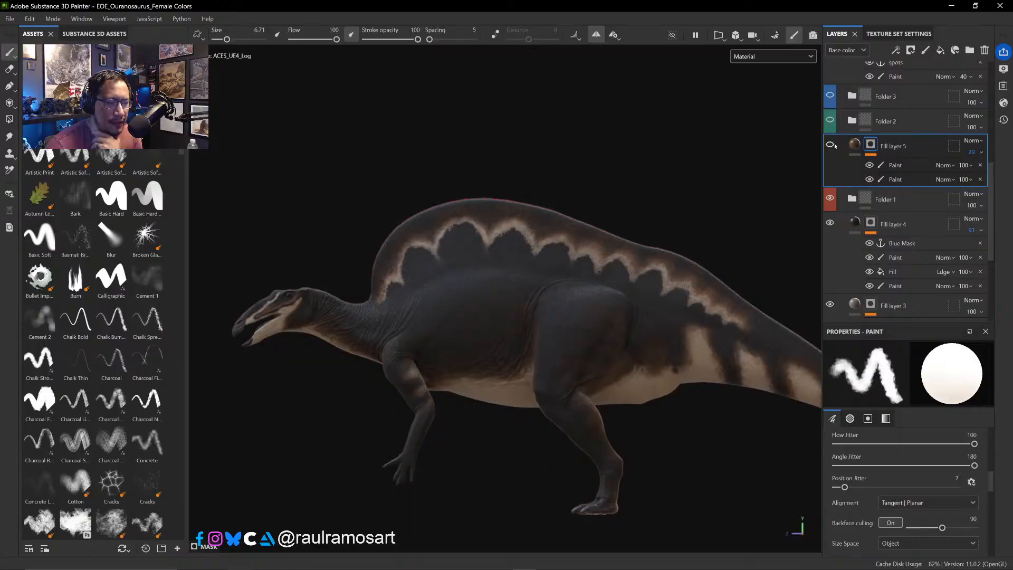
# - Hide Fill layer 8 in the skin colours folder
pyautogui.scroll(5, 836, 169)
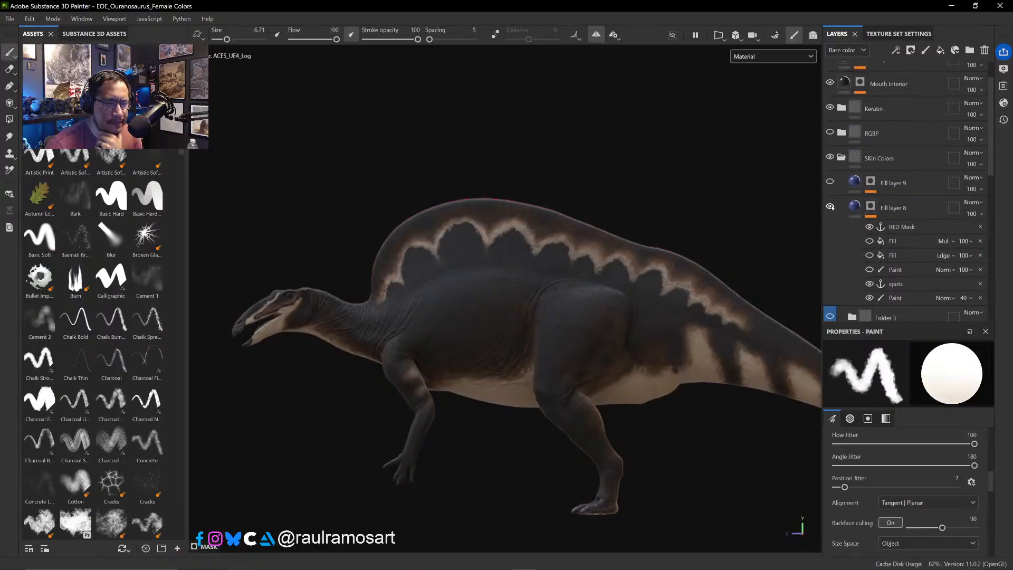
pyautogui.click(830, 206)
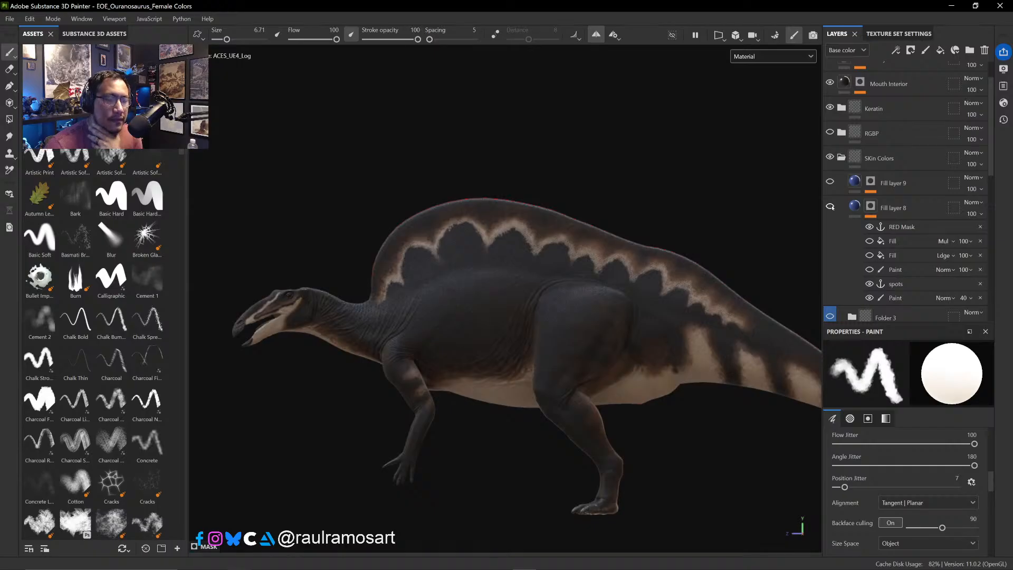
# - Check what Fill layer 4, Fill layer 3 and Fill layer 2 each contribute beneath Folder 1 by hiding and restoring them
pyautogui.scroll(10, 831, 207)
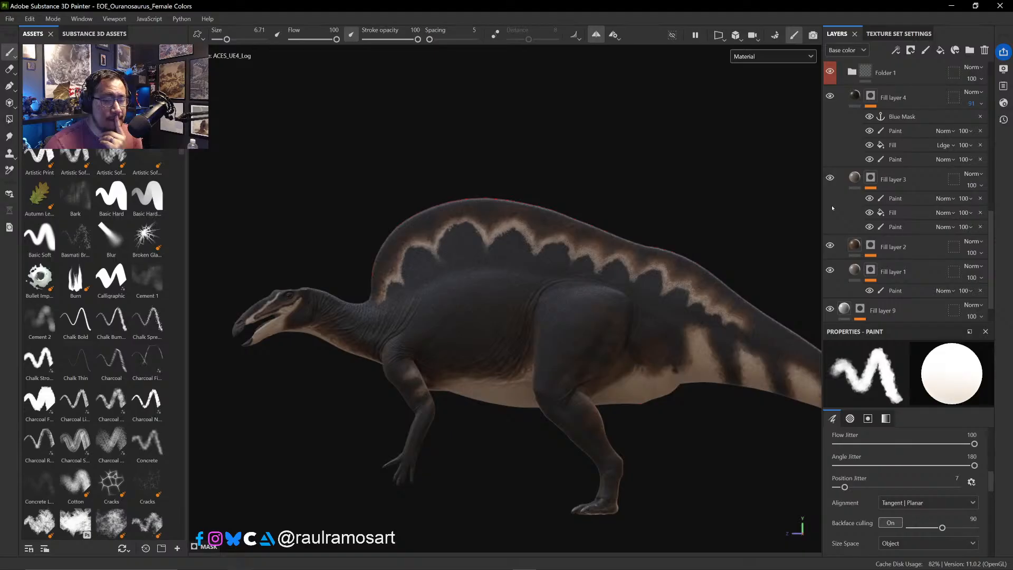
pyautogui.click(829, 96)
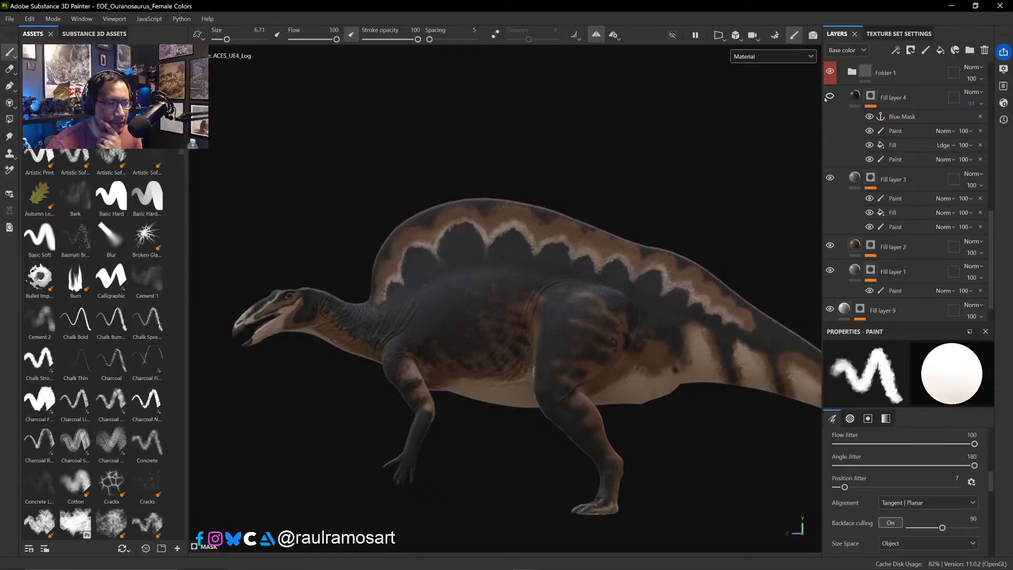
pyautogui.click(835, 172)
pyautogui.click(831, 179)
pyautogui.click(831, 179)
pyautogui.click(830, 246)
pyautogui.click(830, 246)
pyautogui.click(830, 246)
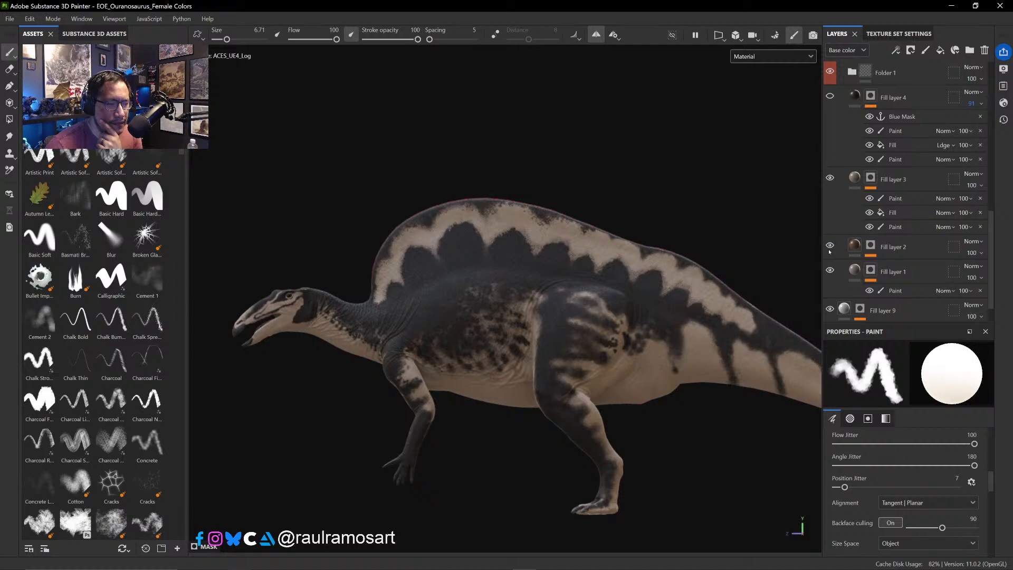
pyautogui.click(830, 245)
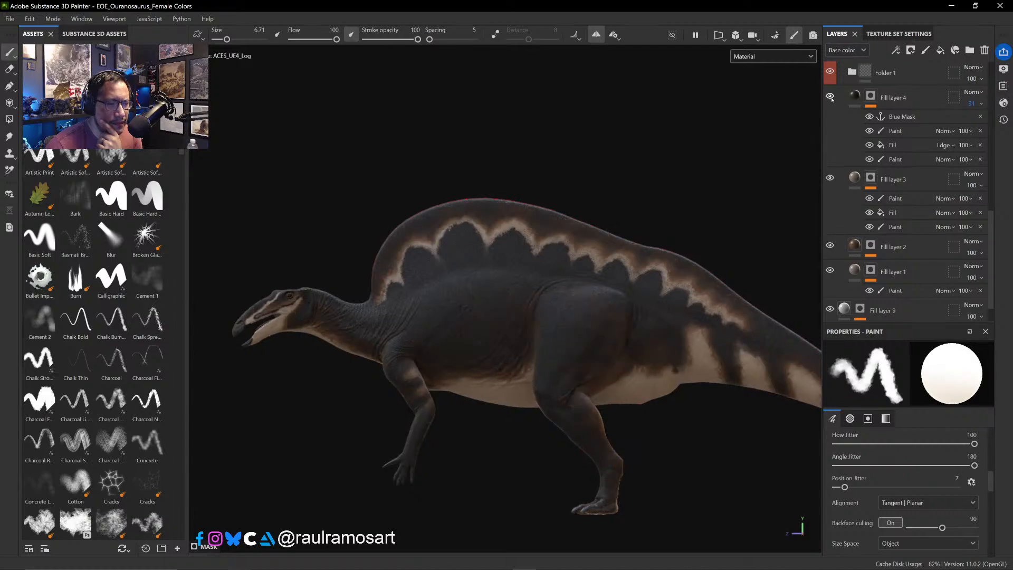
pyautogui.click(830, 179)
pyautogui.click(830, 179)
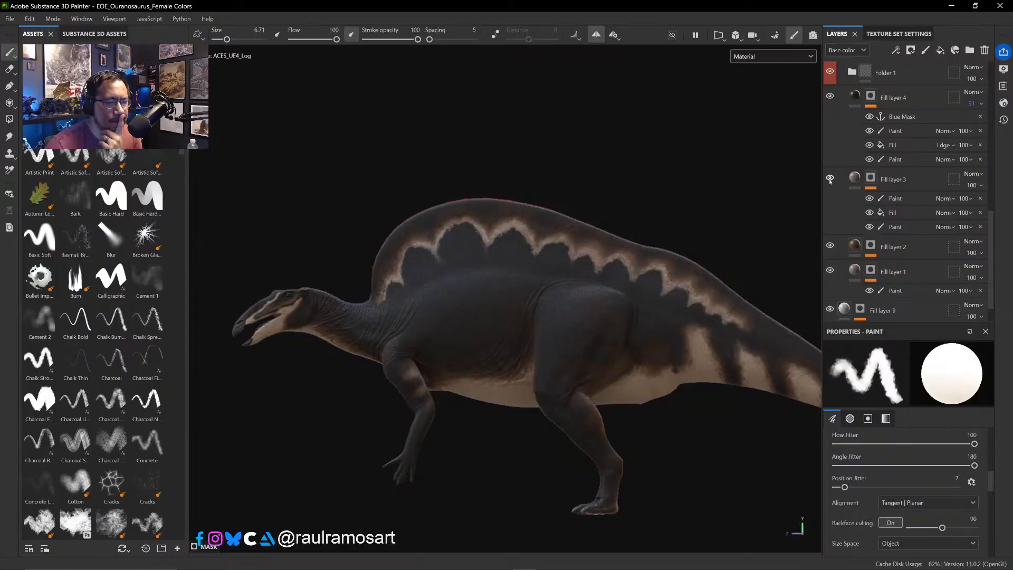
# - Hide Fill layer 4 and Folder 1, and compare the plain brown base with and without Fill layer 4
pyautogui.click(830, 96)
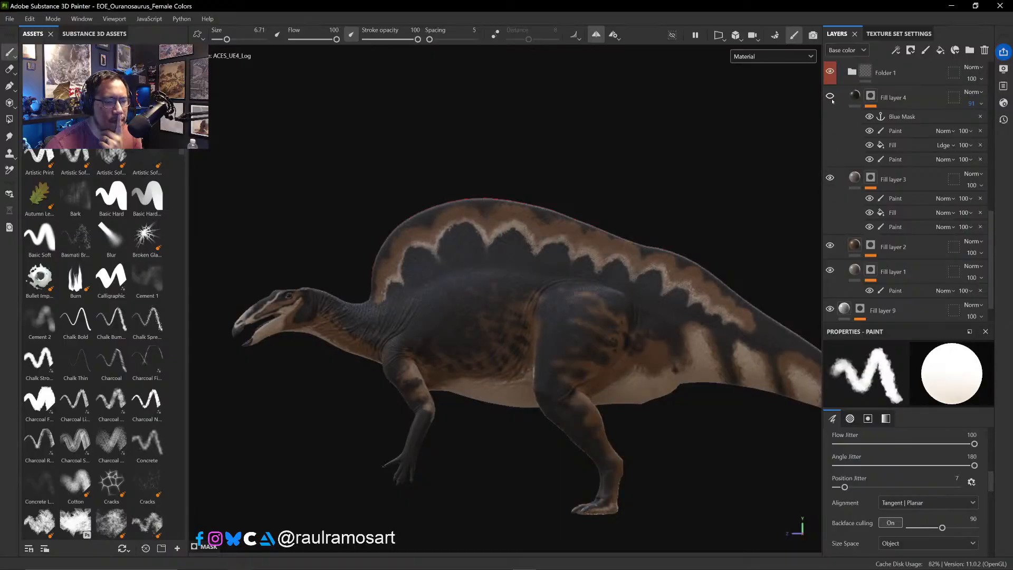
pyautogui.scroll(1, 833, 101)
pyautogui.click(830, 134)
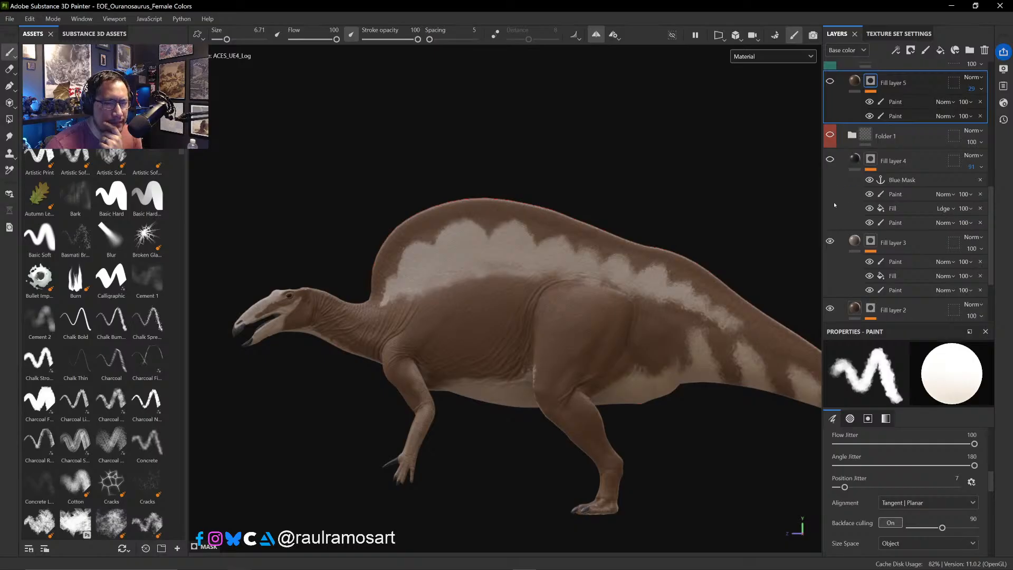
pyautogui.scroll(-1, 836, 234)
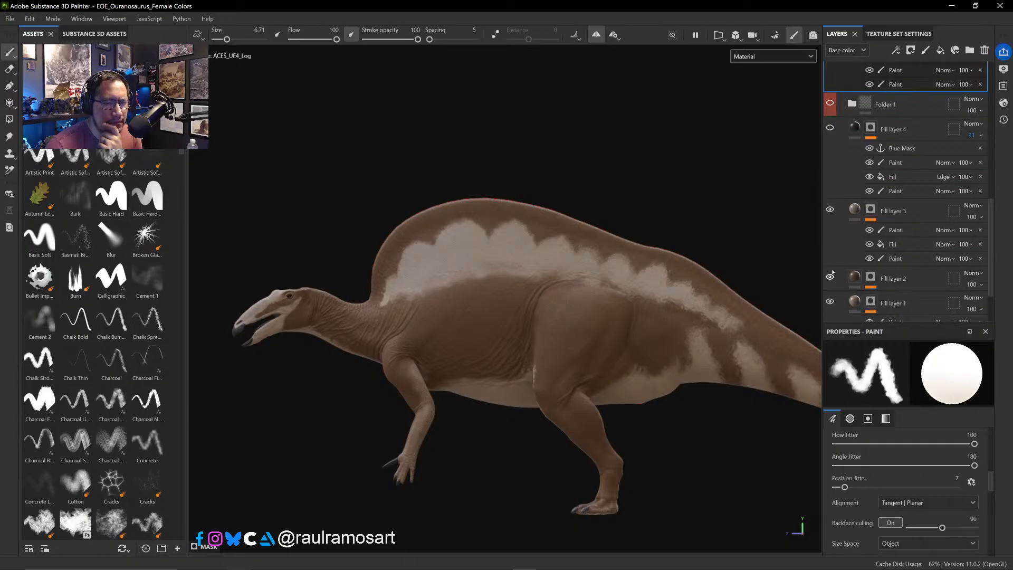
pyautogui.click(831, 128)
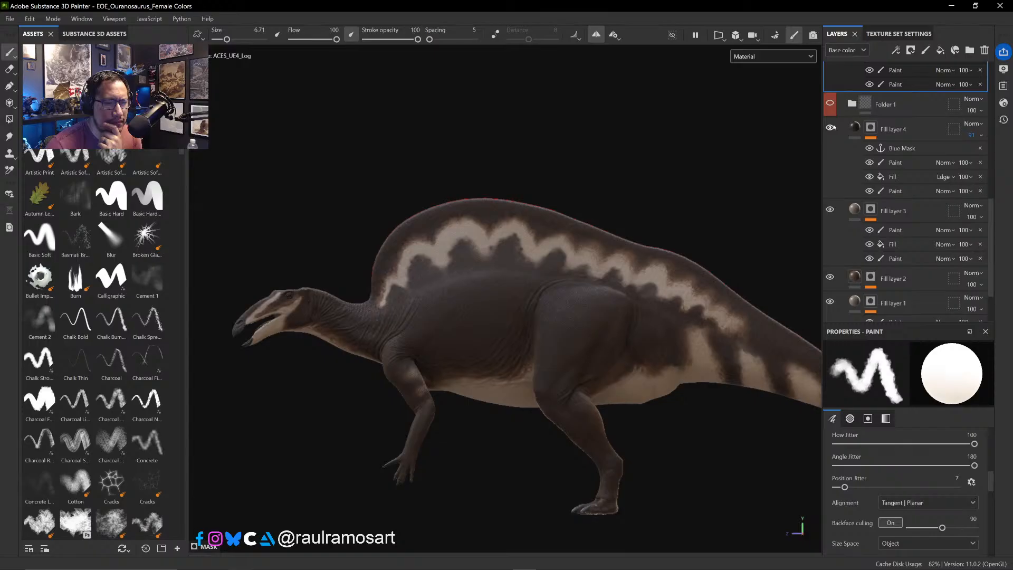
pyautogui.click(831, 128)
# - Show Fill layer 5 over the plain brown base and set its opacity to 100
pyautogui.scroll(4, 832, 138)
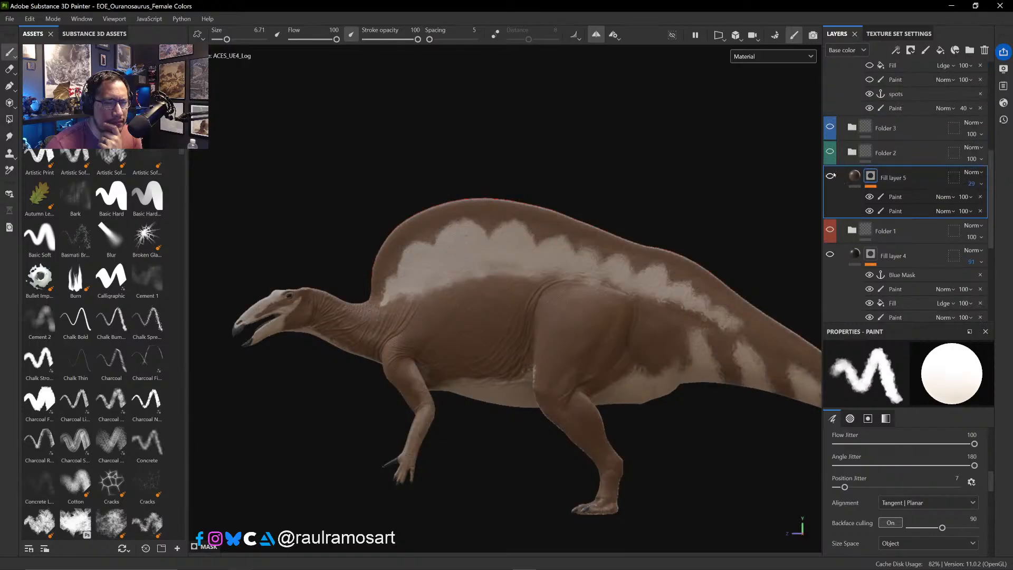
pyautogui.click(831, 175)
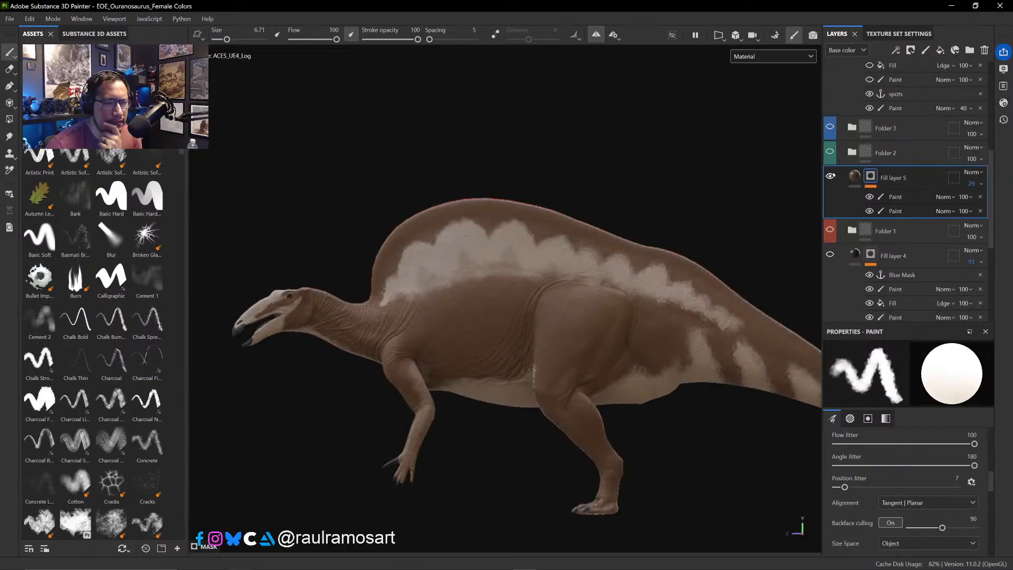
pyautogui.click(981, 183)
pyautogui.moveTo(973, 203); pyautogui.dragTo(1007, 203)
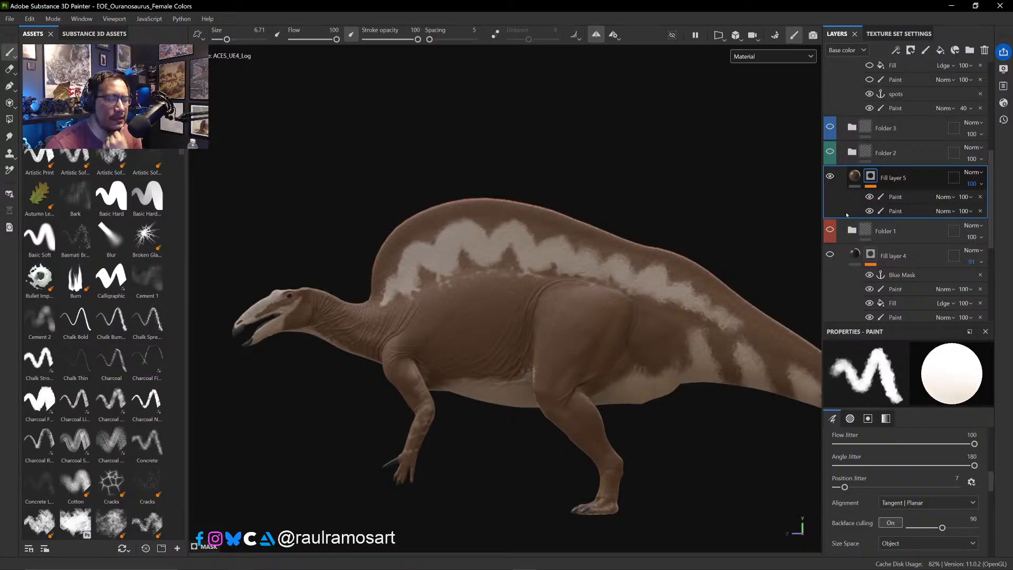
# - Show Folder 2 over the brown base and set its opacity to 40
pyautogui.click(830, 153)
pyautogui.click(829, 152)
pyautogui.click(893, 152)
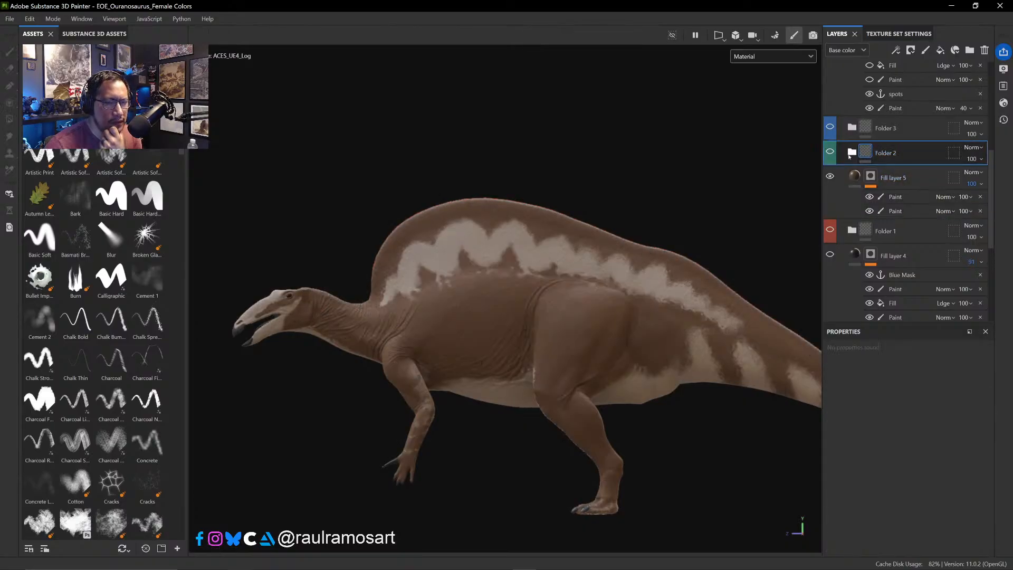
pyautogui.click(830, 152)
pyautogui.click(982, 159)
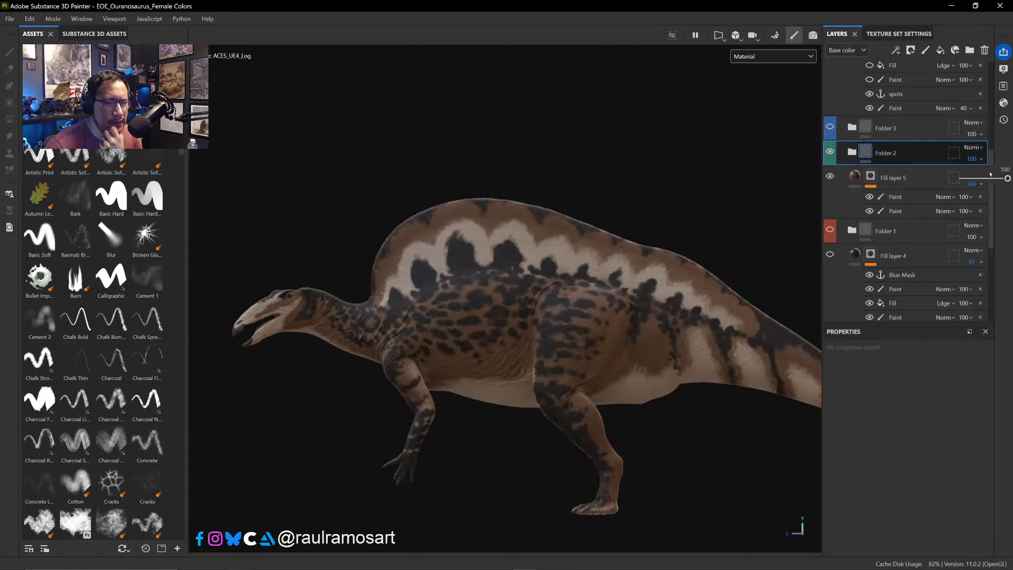
pyautogui.moveTo(1007, 178); pyautogui.dragTo(982, 186)
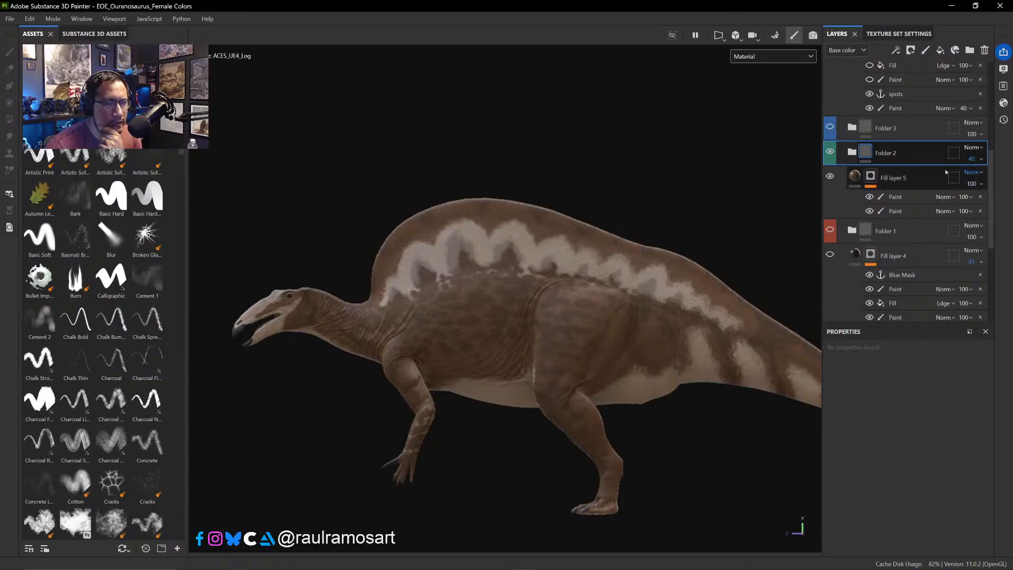
# - Compare the faded spots with and without Folder 1's dark pattern, leaving Folder 1 and Folder 3 hidden
pyautogui.click(830, 127)
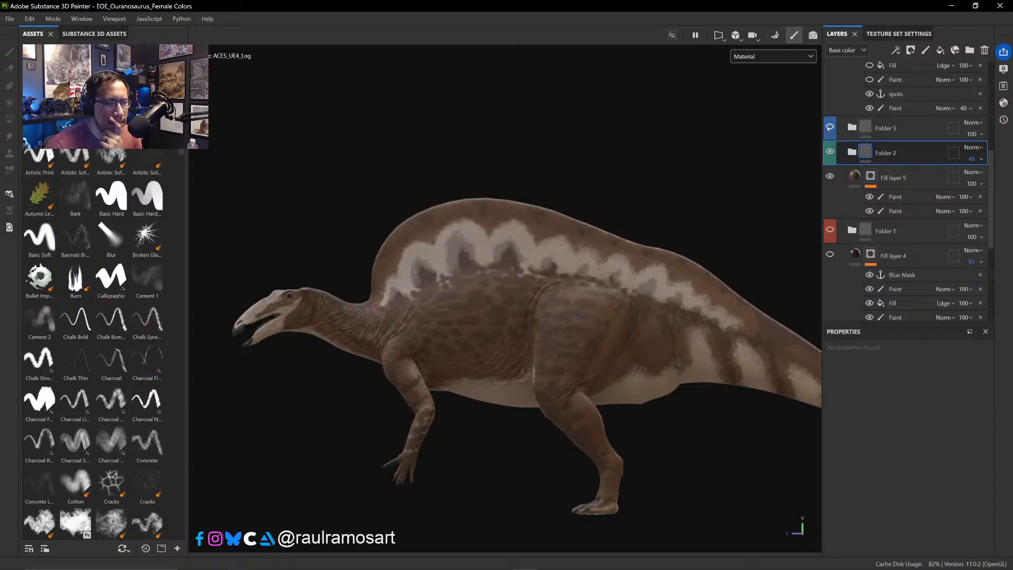
pyautogui.scroll(3, 828, 127)
pyautogui.scroll(-4, 828, 127)
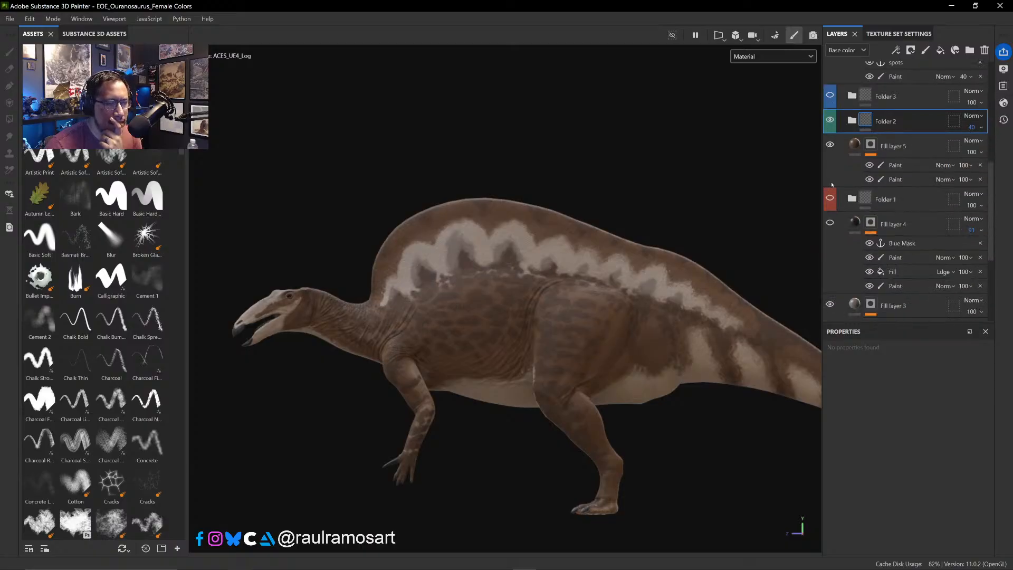
pyautogui.click(830, 197)
pyautogui.click(830, 198)
pyautogui.click(830, 197)
pyautogui.click(929, 197)
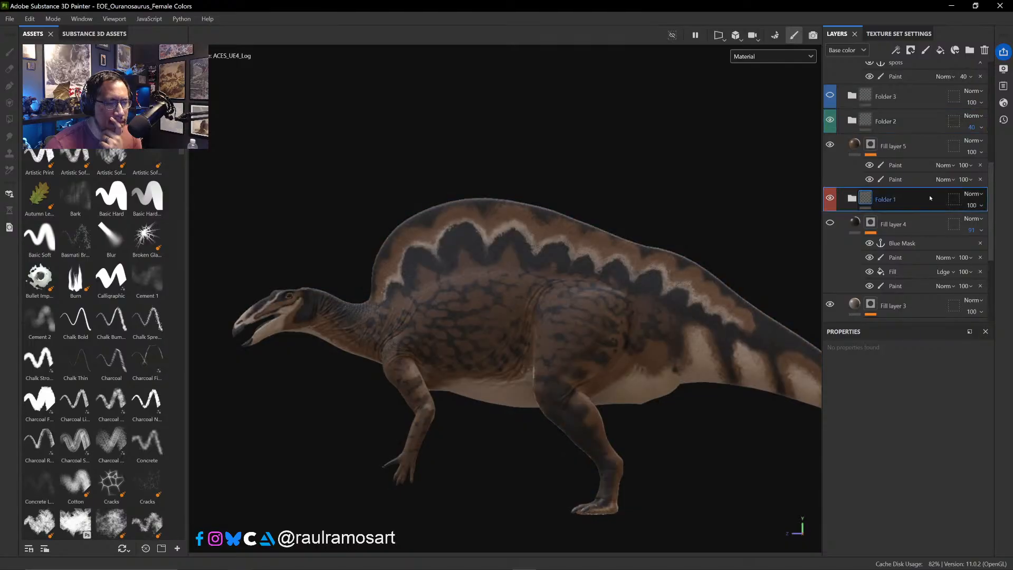
pyautogui.click(981, 206)
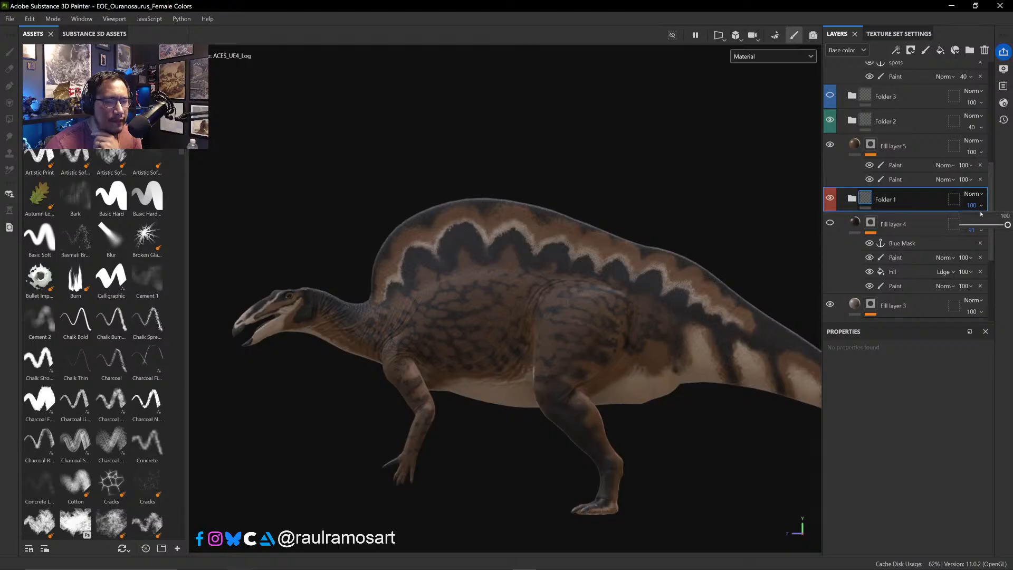
pyautogui.moveTo(1008, 225)
pyautogui.mouseDown()
pyautogui.moveTo(966, 226)
pyautogui.moveTo(1008, 226)
pyautogui.mouseUp()
pyautogui.click(830, 198)
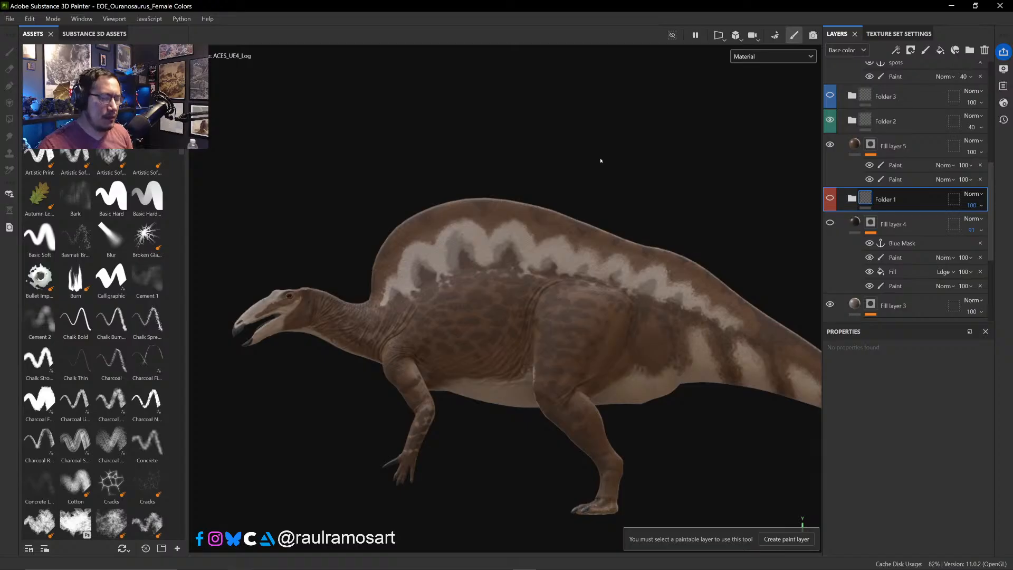
# - Frame the whole dinosaur in side view and take a screen capture of the brown variant with faded spots
pyautogui.press('f')
pyautogui.press('Print')
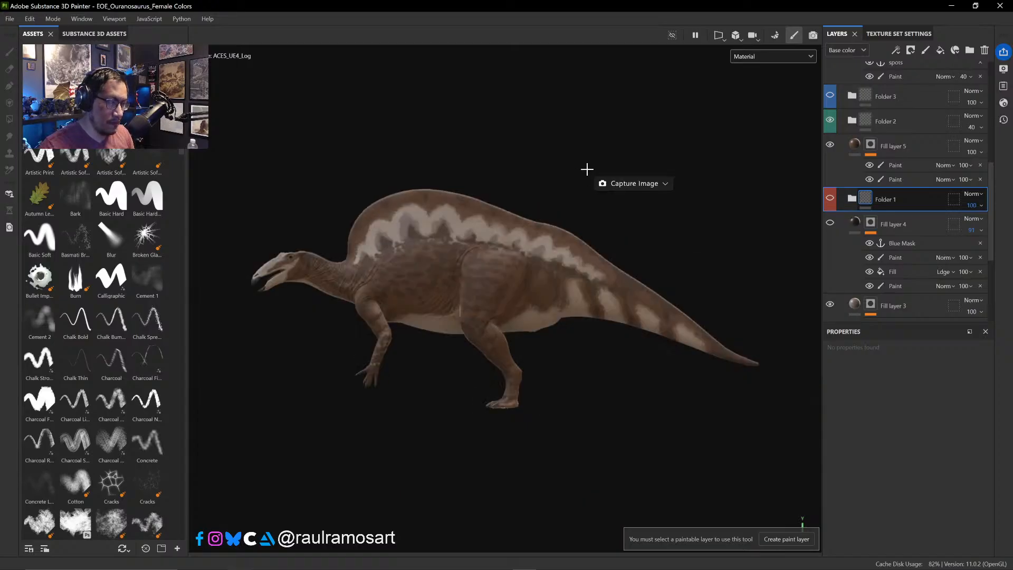
pyautogui.moveTo(217, 147); pyautogui.dragTo(803, 463)
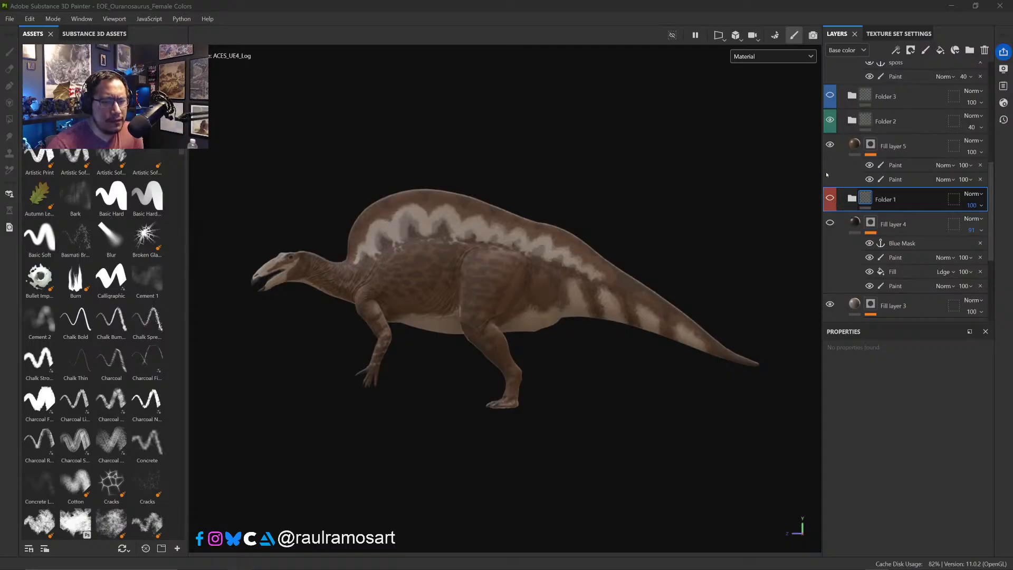
# - Compare the sail band with and without Fill layer 5, and set Folder 2's opacity to 99
pyautogui.click(829, 146)
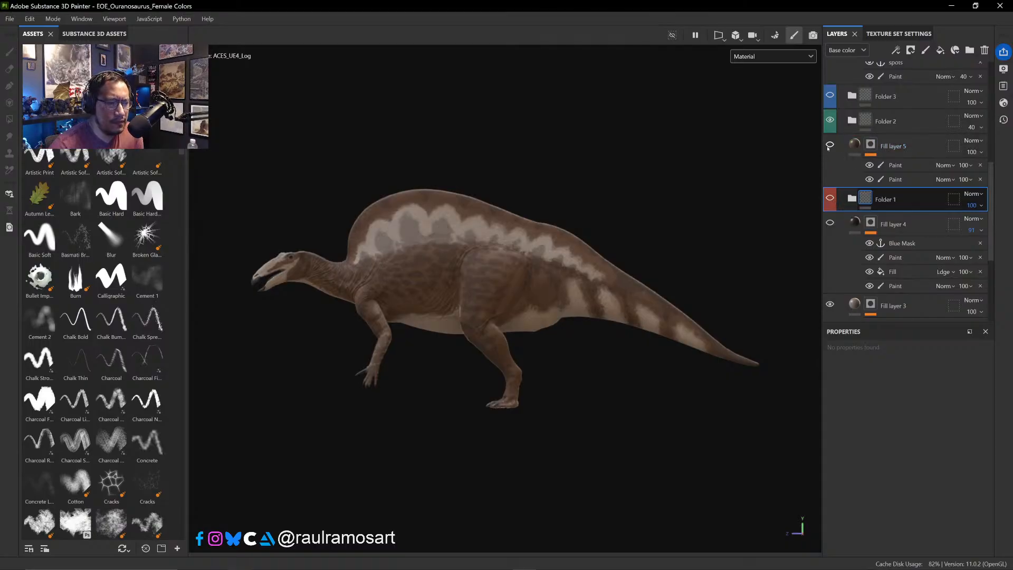
pyautogui.click(829, 146)
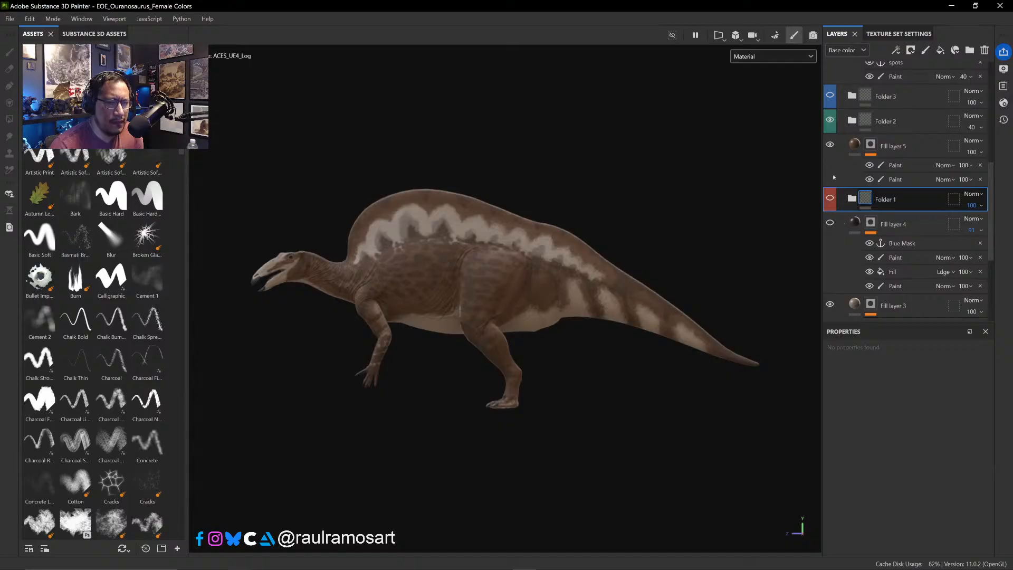
pyautogui.click(972, 127)
pyautogui.moveTo(982, 146); pyautogui.dragTo(1007, 150)
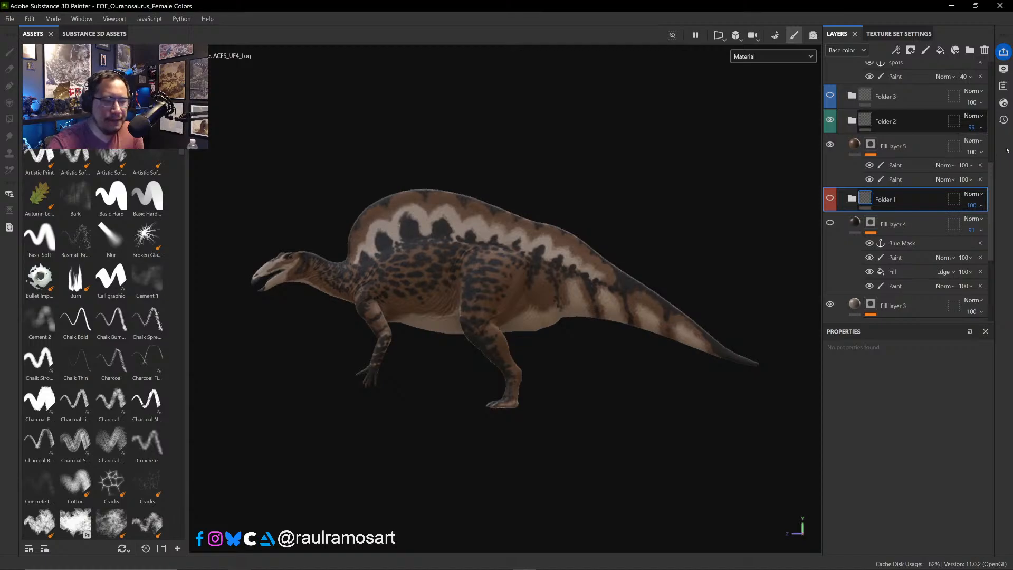
# - Hide Folder 2 and show Folder 3's spots on the brown body
pyautogui.click(829, 120)
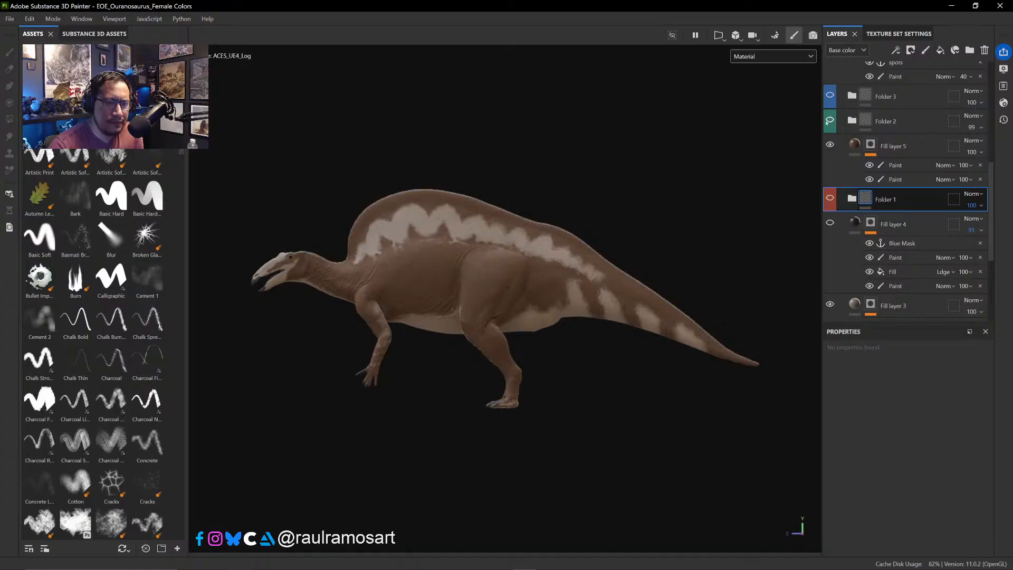
pyautogui.click(830, 95)
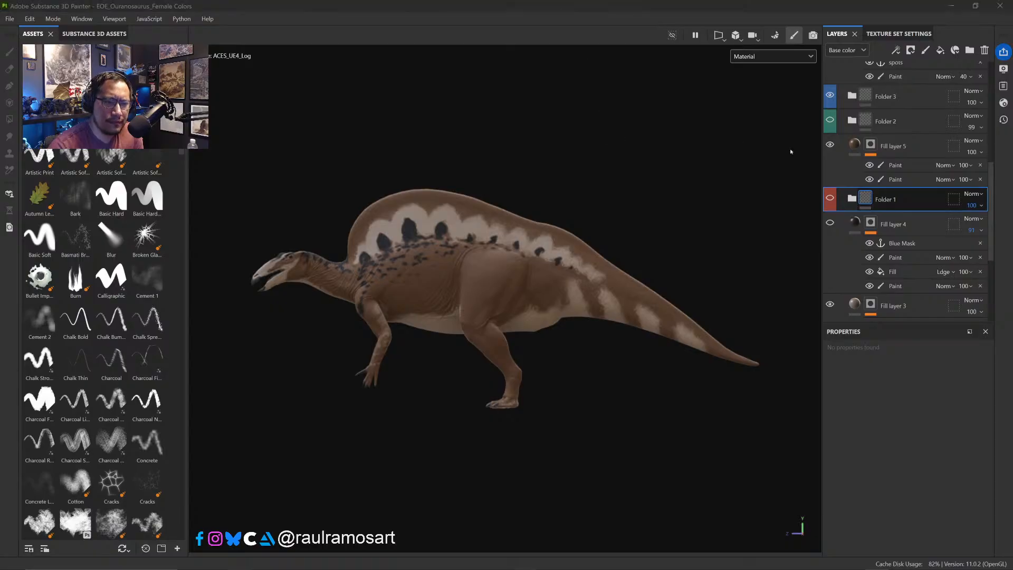
# - Show Folder 2, Folder 1 and Fill layer 4 together with Folder 3's spots
pyautogui.click(830, 120)
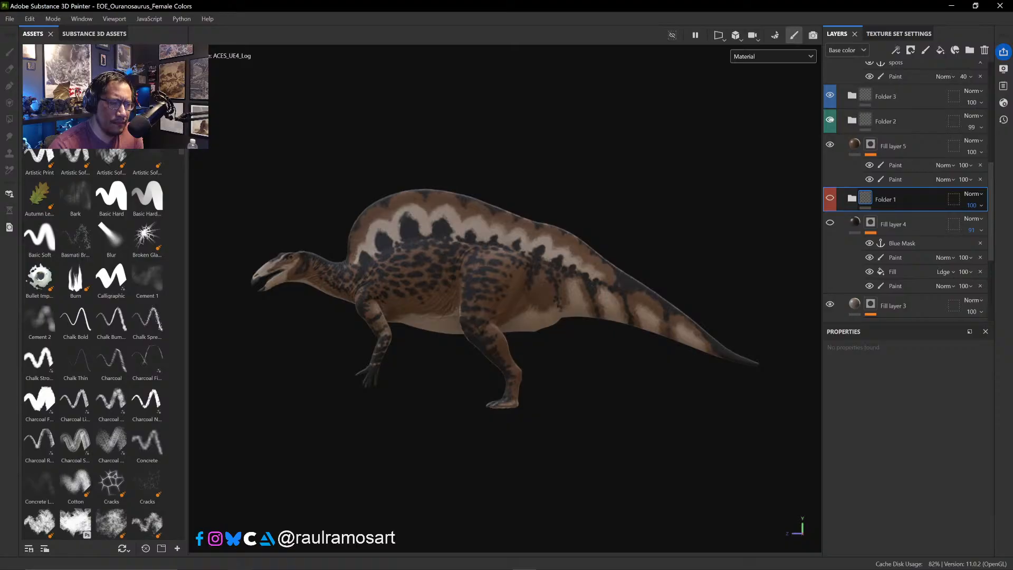
pyautogui.scroll(5, 831, 121)
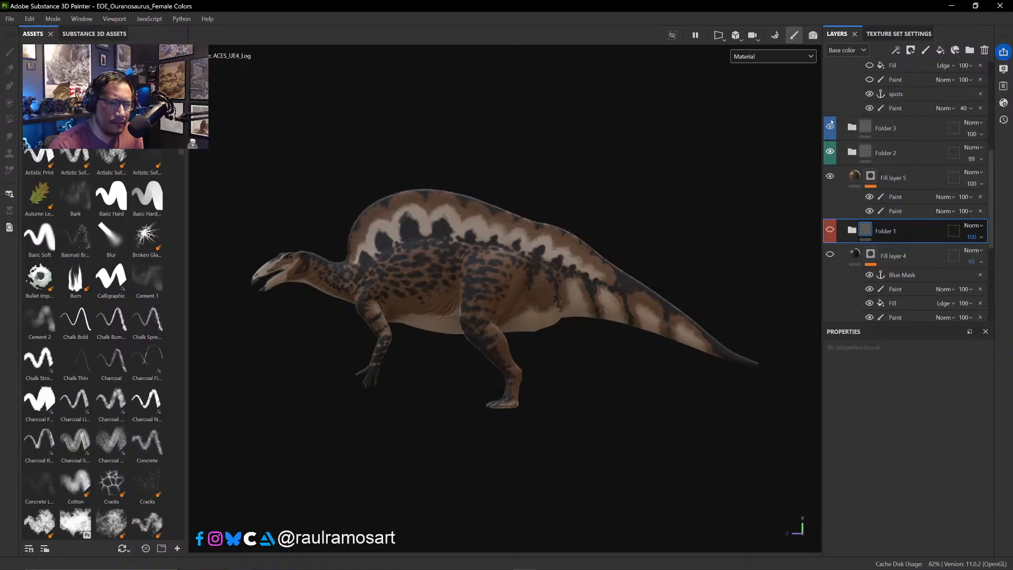
pyautogui.scroll(-6, 834, 144)
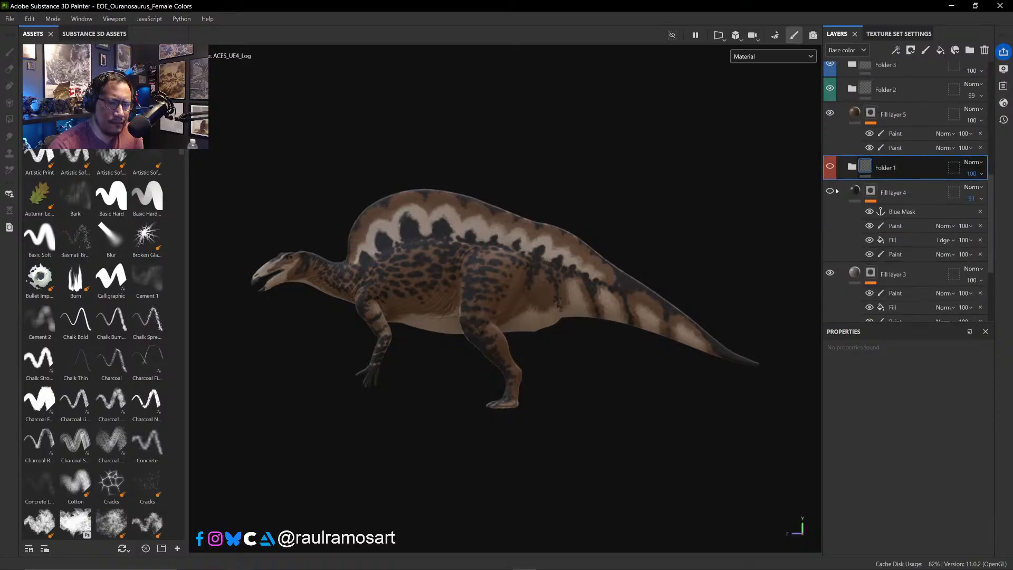
pyautogui.click(830, 166)
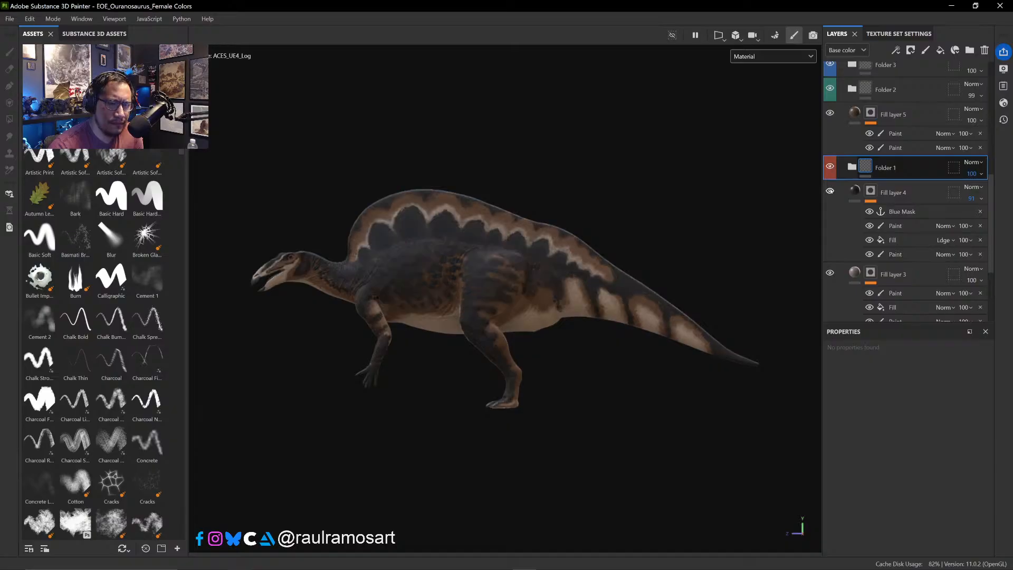
pyautogui.click(829, 191)
pyautogui.scroll(-2, 832, 193)
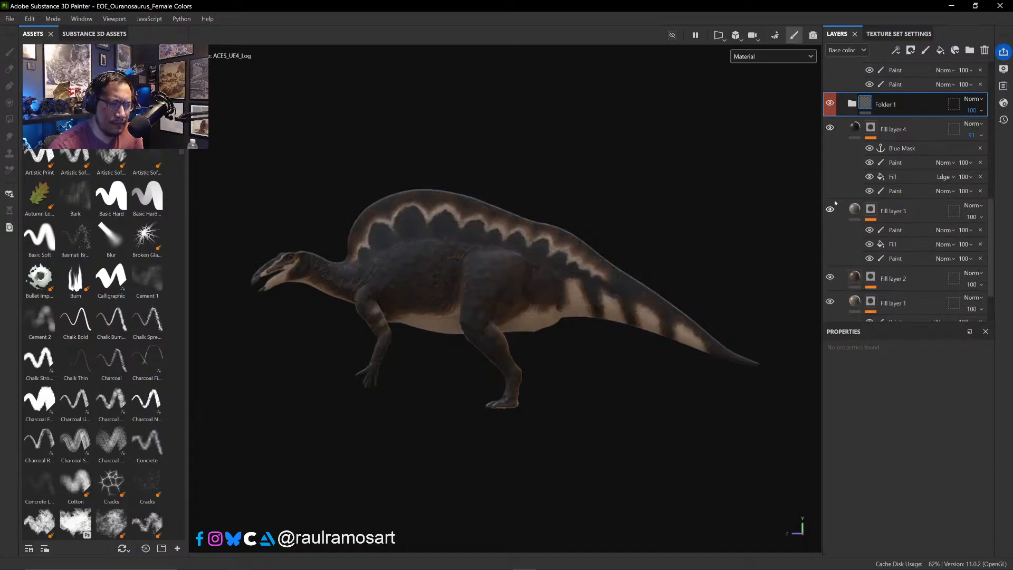
# - Compare the dark pattern with and without the blue sail spots of Fill layers 8 and 9, and check the Skin Colors folder's effect
pyautogui.scroll(8, 832, 195)
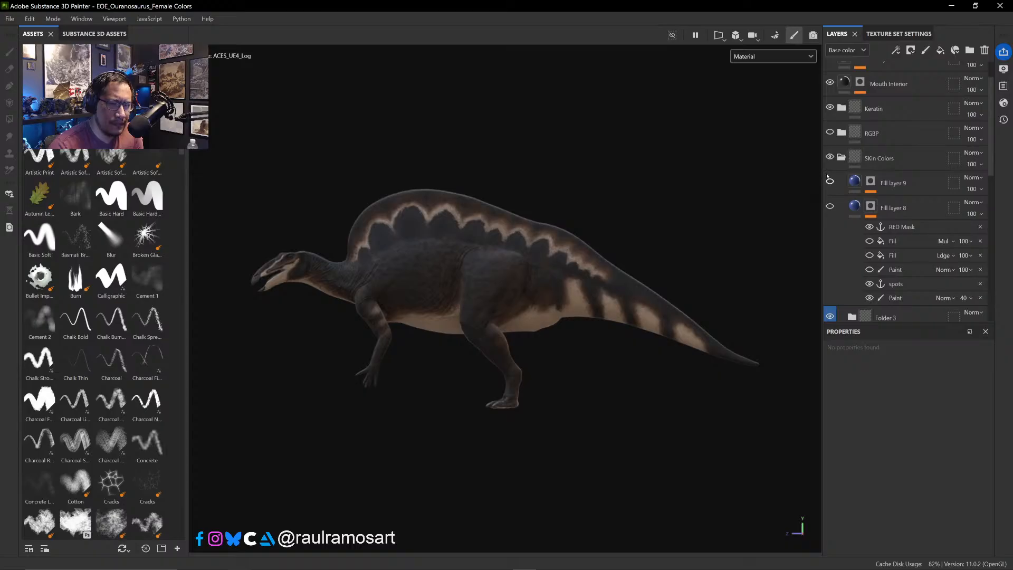
pyautogui.click(830, 182)
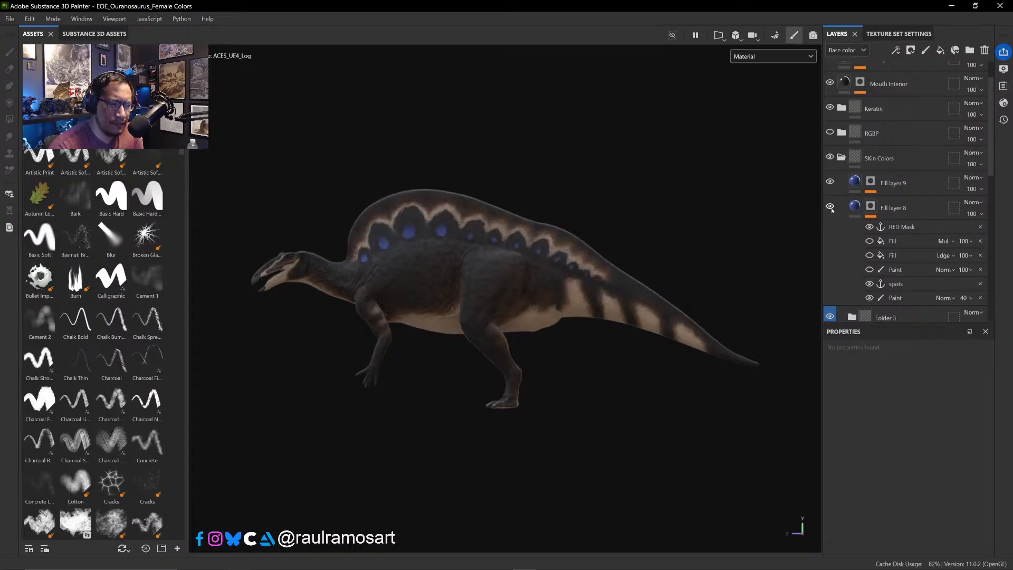
pyautogui.scroll(-8, 849, 210)
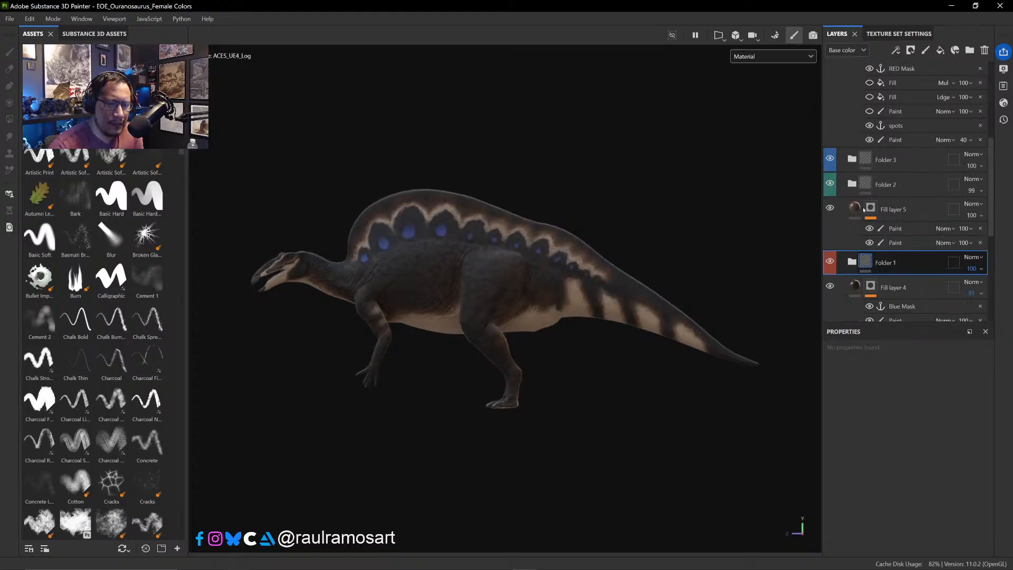
pyautogui.scroll(-4, 864, 210)
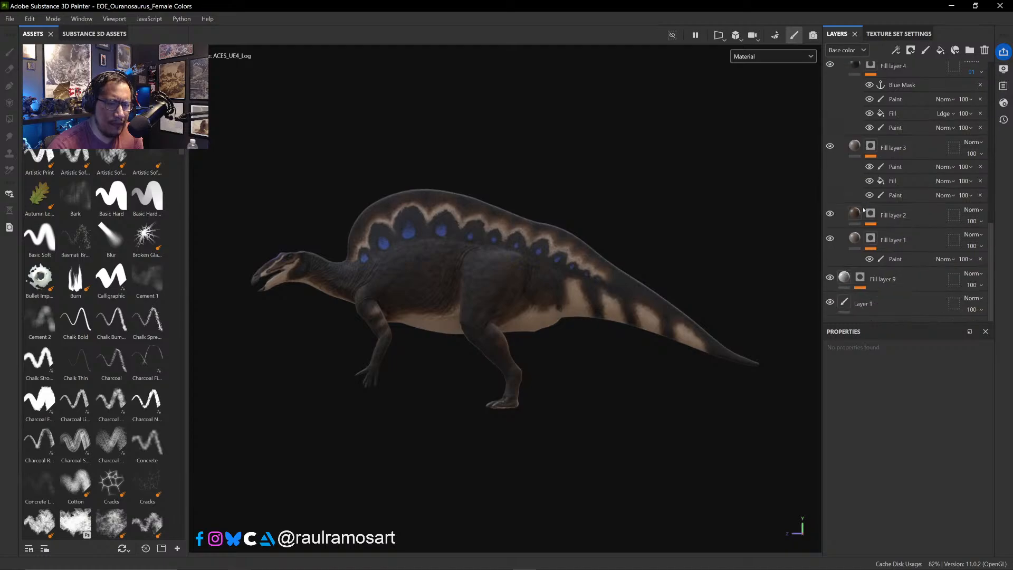
pyautogui.scroll(10, 863, 210)
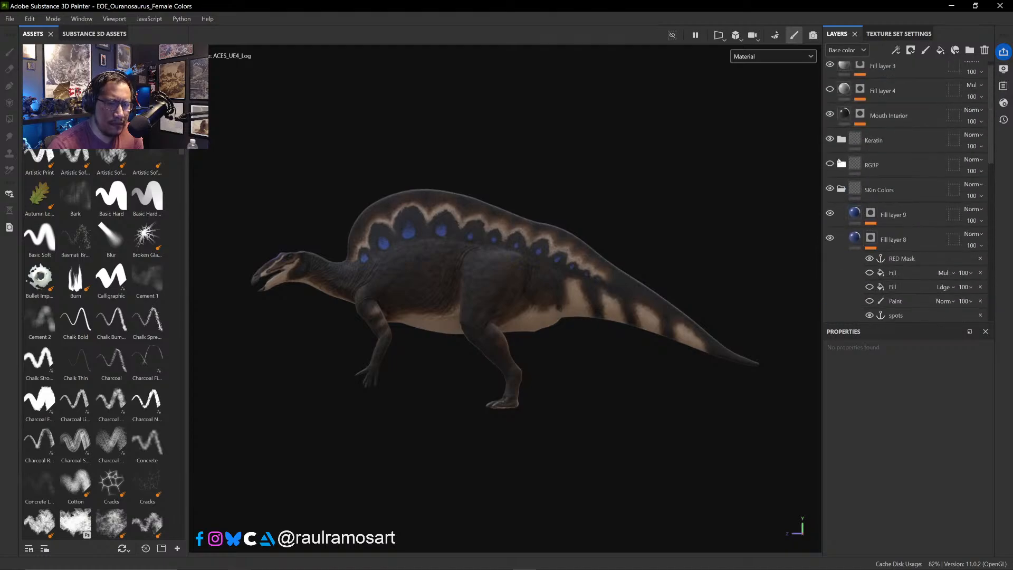
pyautogui.click(830, 213)
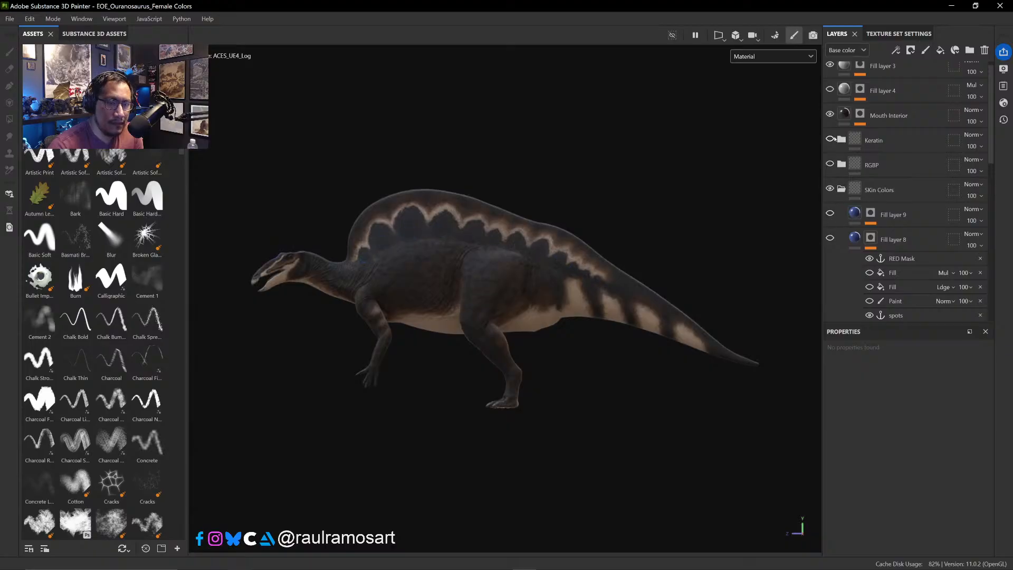
pyautogui.click(829, 187)
pyautogui.click(830, 188)
# - Hide Folder 3, Folder 2, Folder 1 and Fill layer 4, comparing the body with and without Fill layer 5 along the way
pyautogui.scroll(-5, 831, 174)
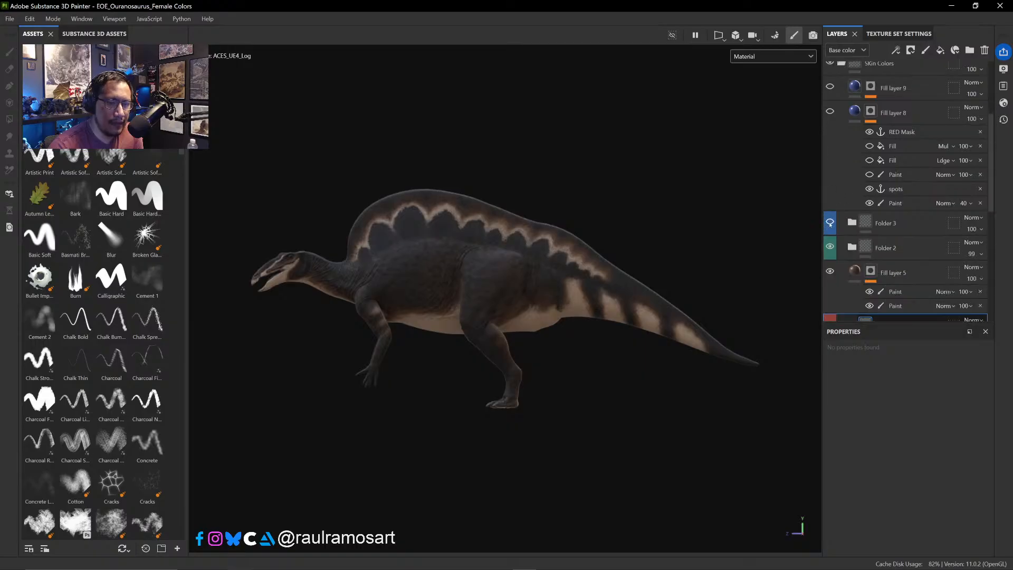
pyautogui.click(830, 246)
pyautogui.scroll(-2, 829, 245)
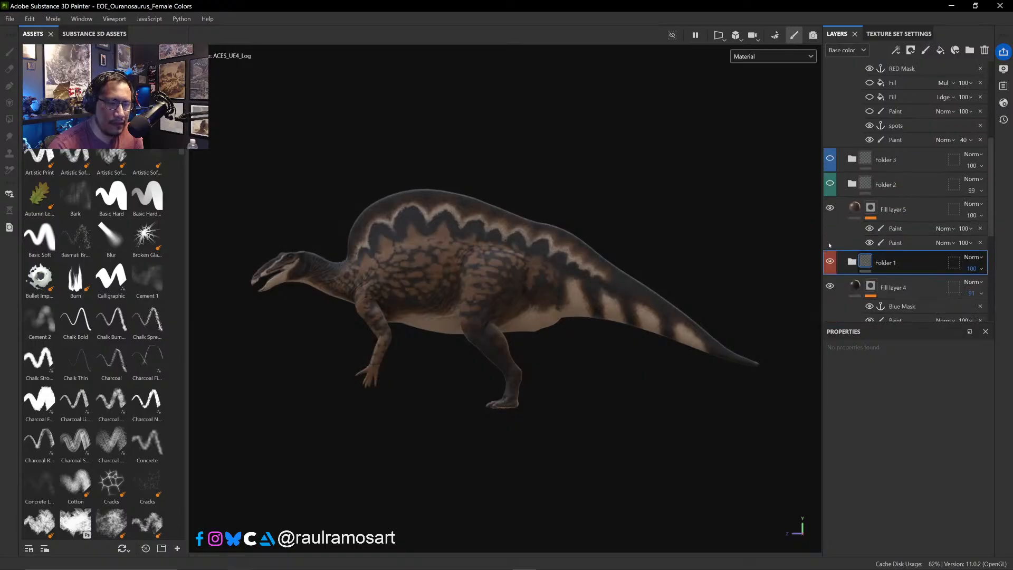
pyautogui.click(830, 208)
pyautogui.click(830, 208)
pyautogui.click(829, 260)
pyautogui.scroll(-2, 829, 259)
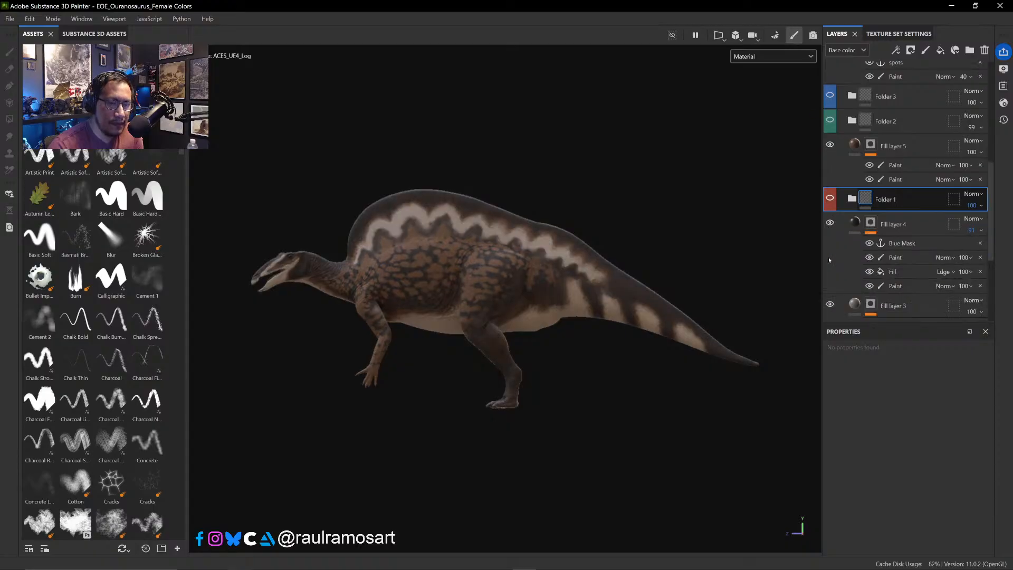
pyautogui.click(829, 222)
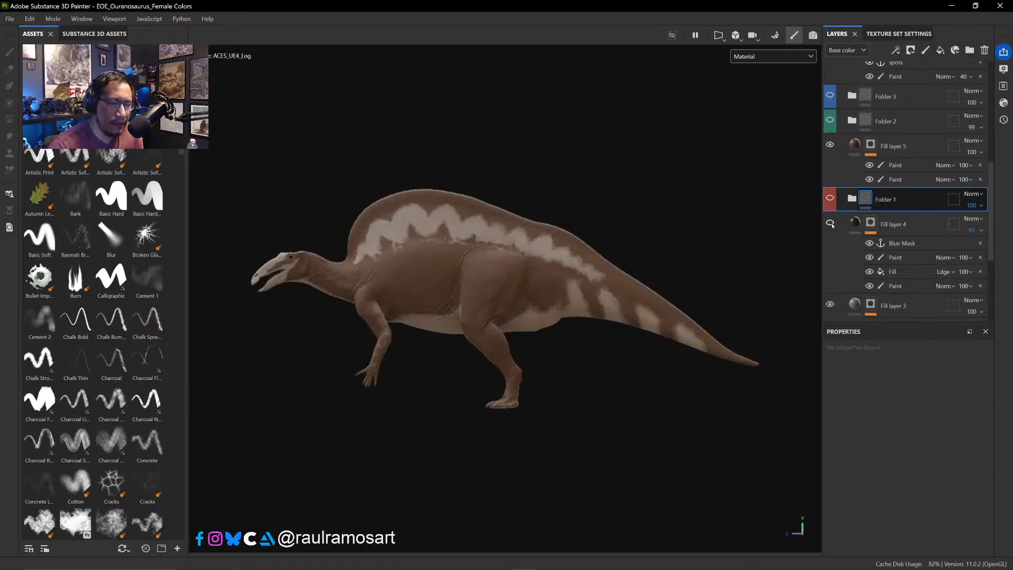
# - Compare the plain brown body with and without Folder 1 and Fill layer 5
pyautogui.click(829, 198)
pyautogui.click(829, 198)
pyautogui.click(829, 145)
pyautogui.click(830, 145)
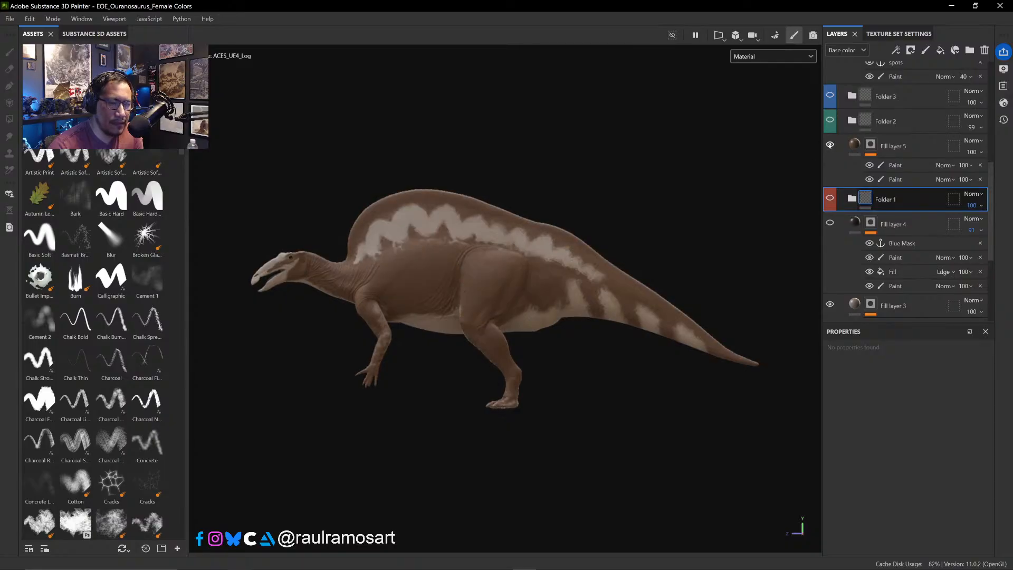
pyautogui.click(829, 145)
pyautogui.click(829, 144)
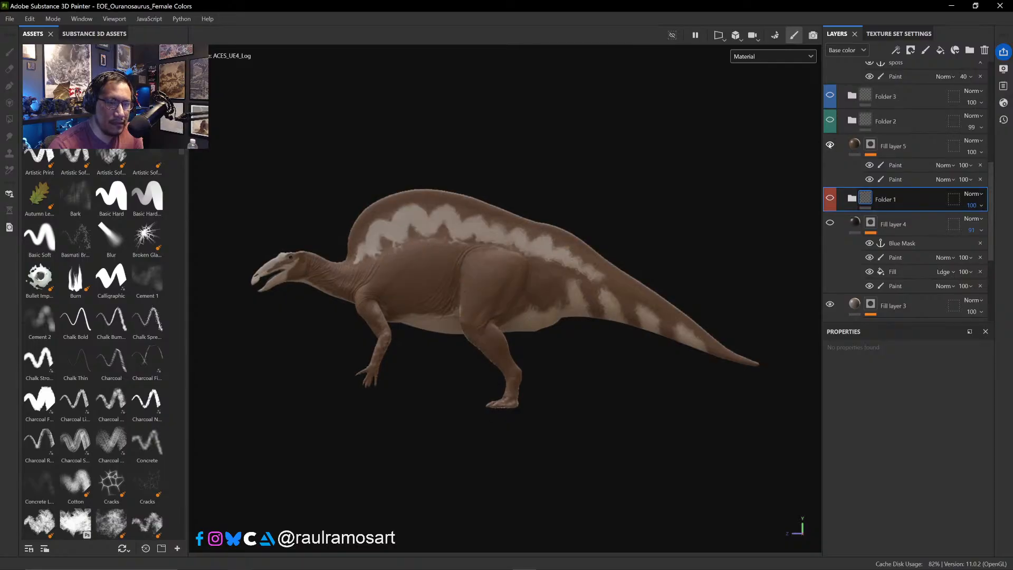
# - Try the Screen blend mode on Fill layer 5, check its upper Paint effect, and return the layer to Normal
pyautogui.click(972, 140)
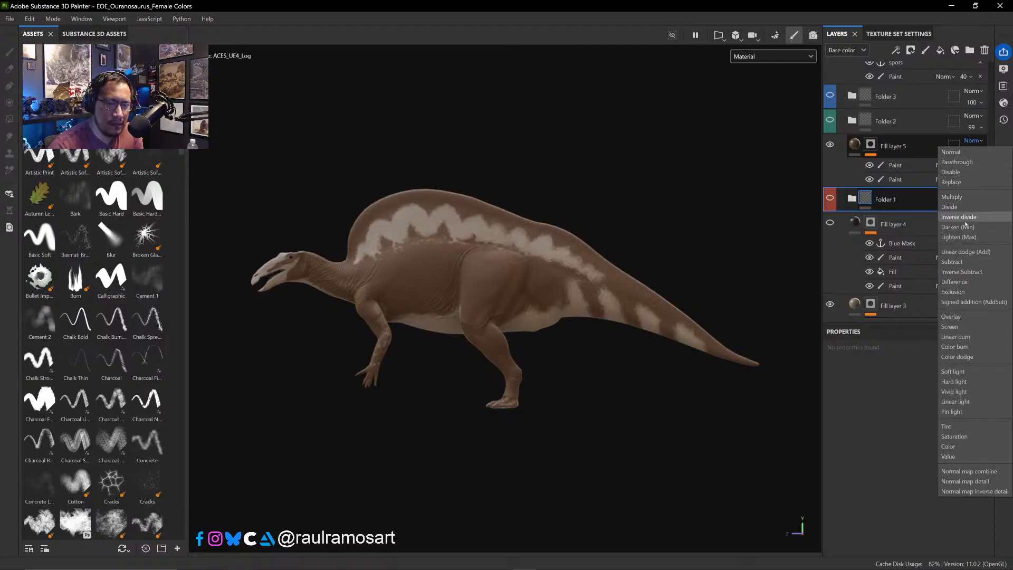
pyautogui.click(956, 326)
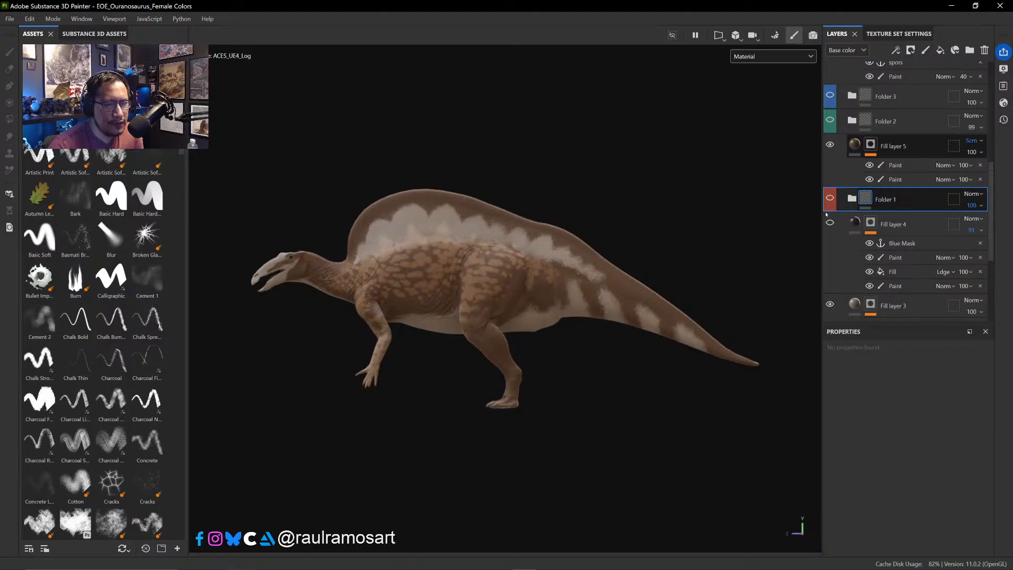
pyautogui.click(869, 165)
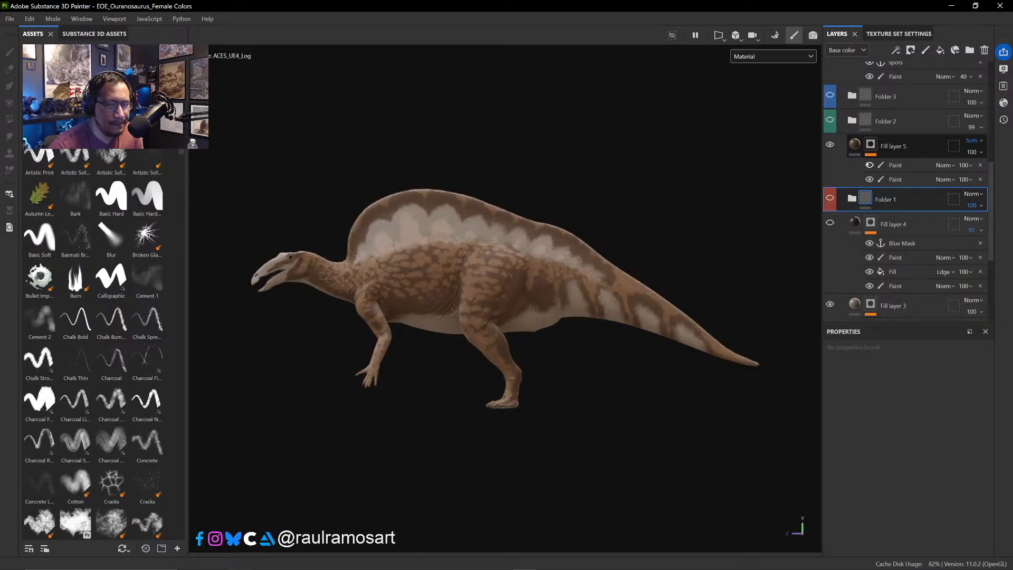
pyautogui.click(972, 140)
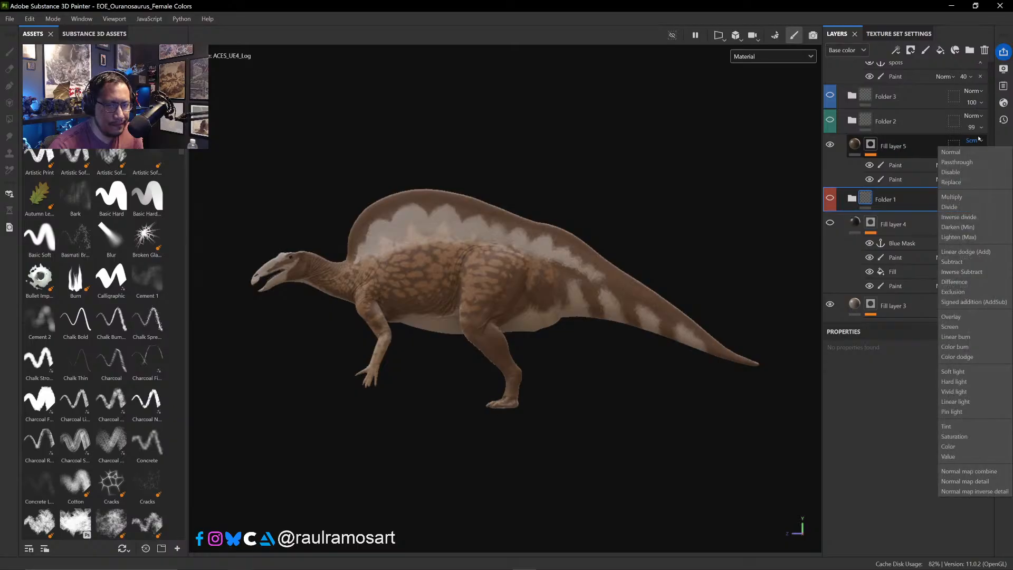
pyautogui.click(953, 152)
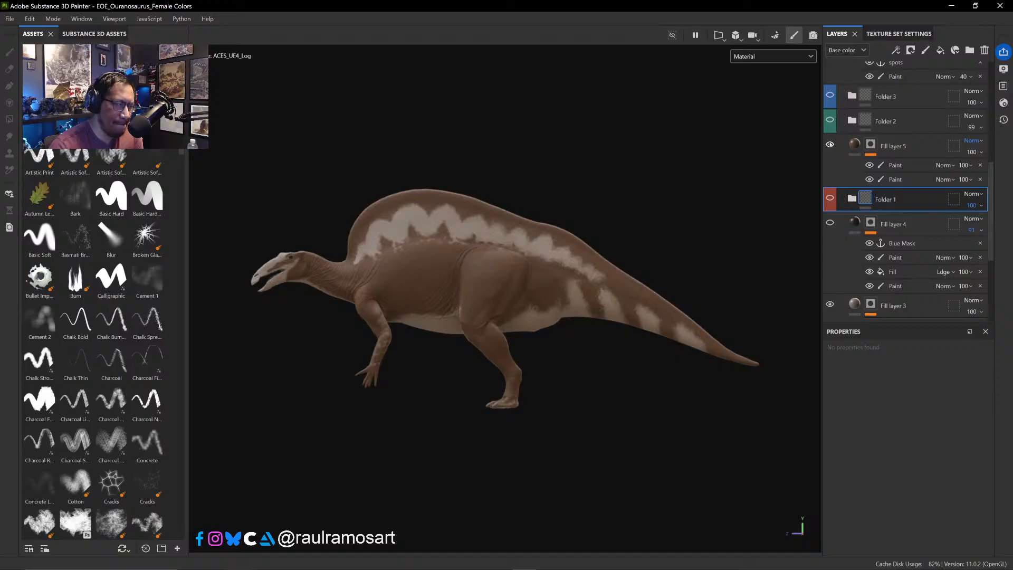
# - Show Fill layer 4 and hide Fill layer 5, comparing the dark body with and without Folder 1 and leaving Folder 1 hidden
pyautogui.click(830, 223)
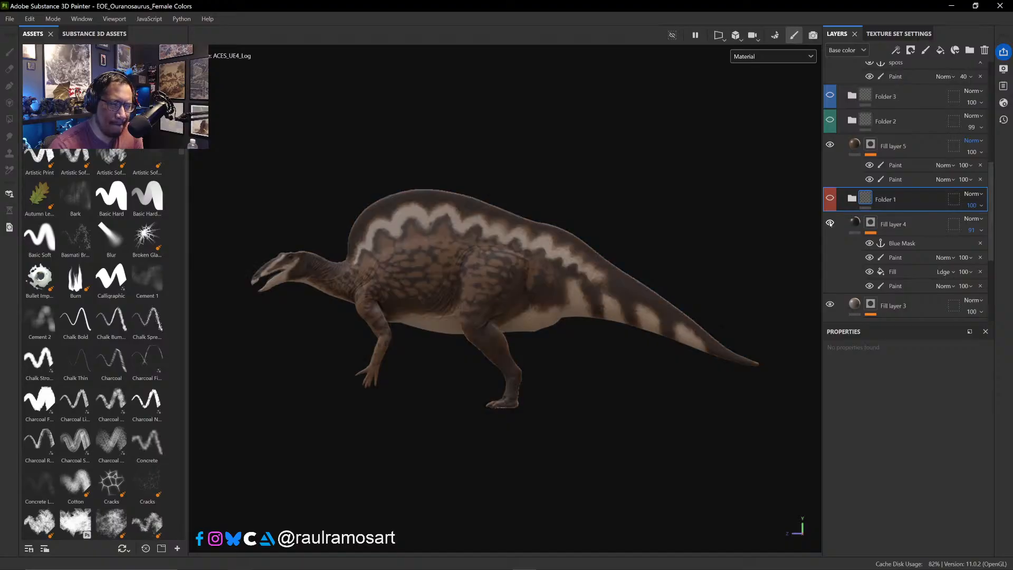
pyautogui.click(829, 198)
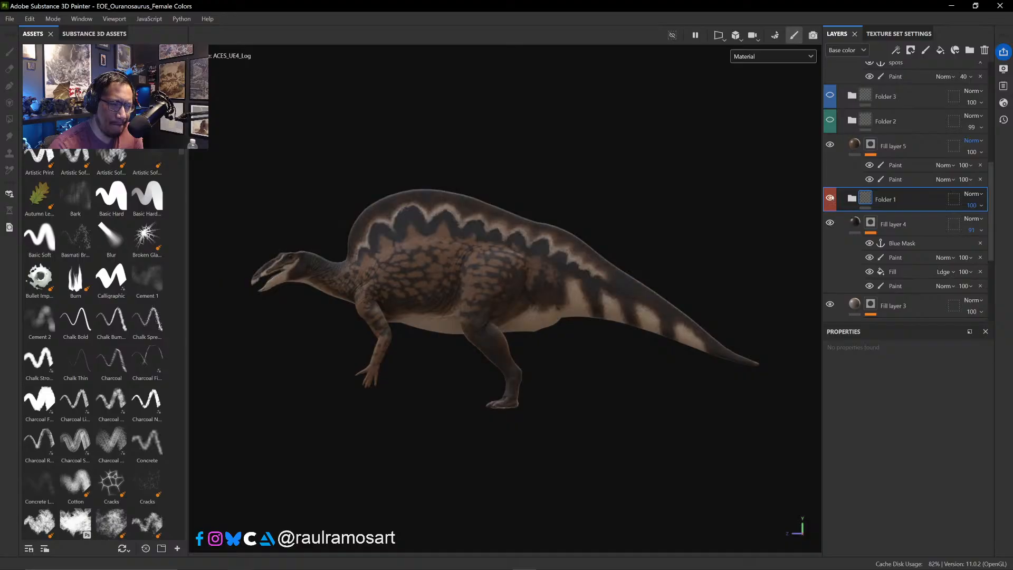
pyautogui.click(830, 145)
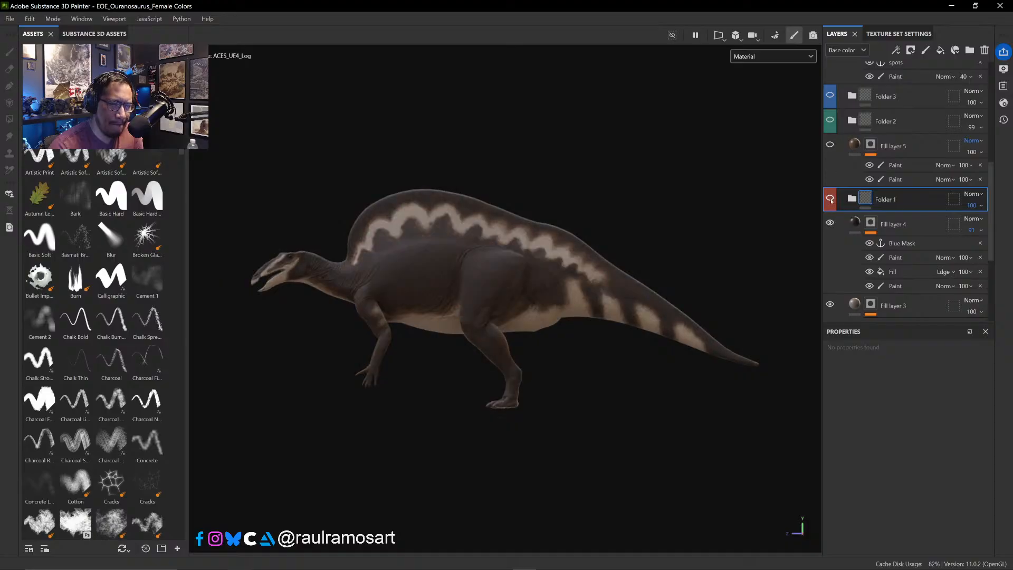
pyautogui.click(830, 198)
pyautogui.click(831, 198)
pyautogui.click(831, 222)
pyautogui.click(830, 222)
# - Set Fill layer 4's opacity to 100 and take a screen capture of the dark variant in side view
pyautogui.click(982, 230)
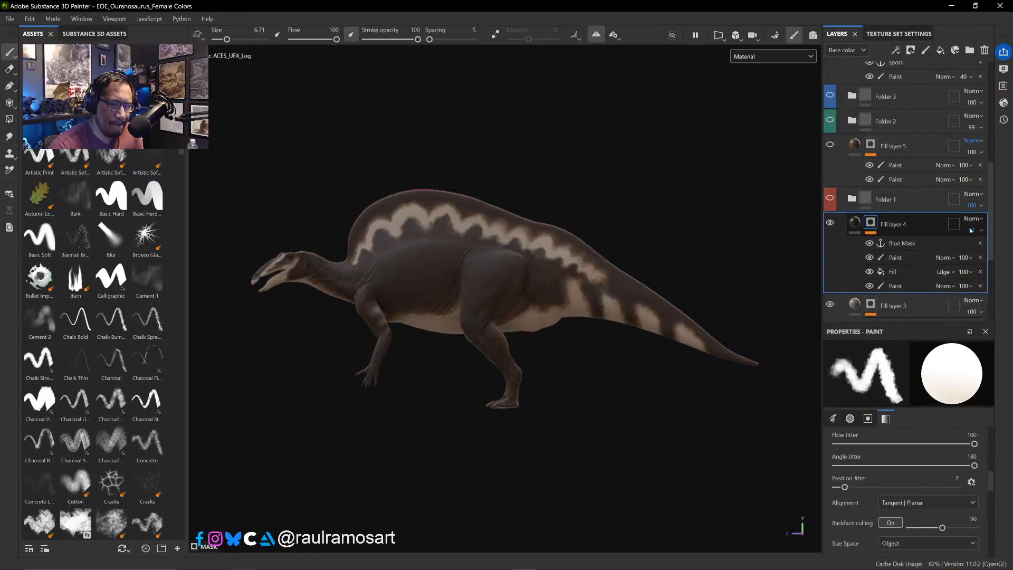
pyautogui.moveTo(1003, 250)
pyautogui.mouseDown()
pyautogui.moveTo(986, 249)
pyautogui.moveTo(1009, 254)
pyautogui.mouseUp()
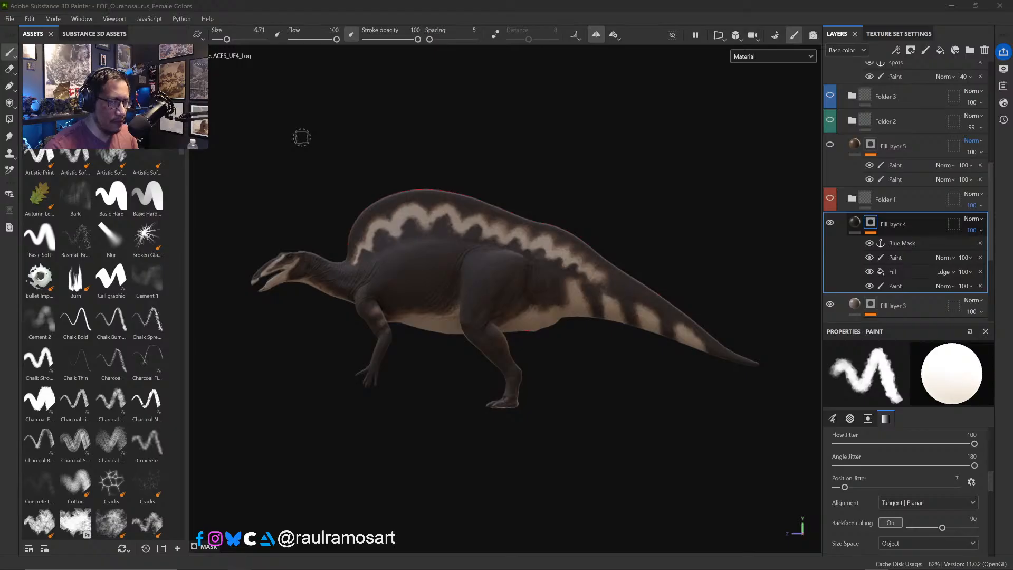
pyautogui.press('Print')
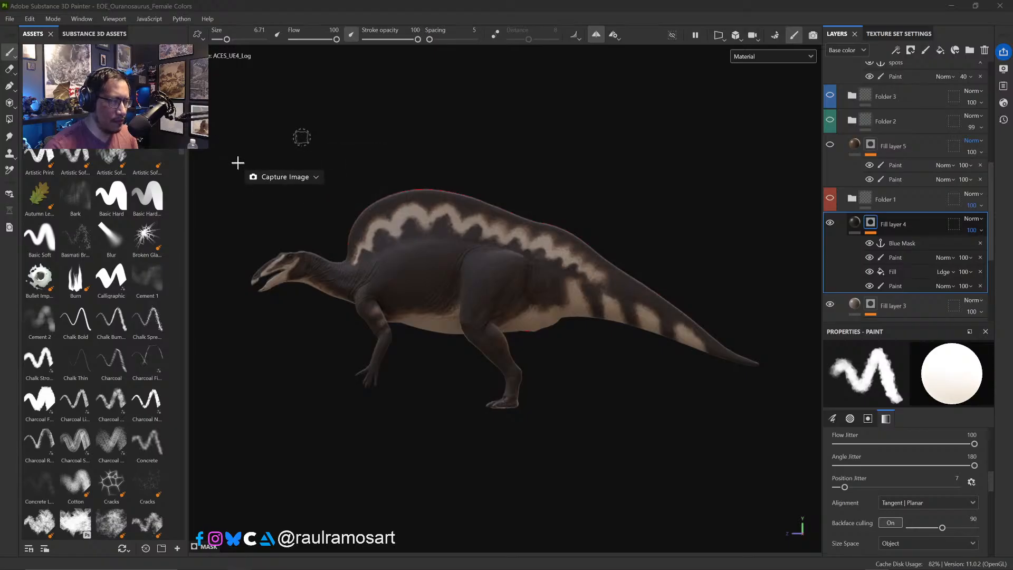
pyautogui.moveTo(233, 159)
pyautogui.mouseDown()
pyautogui.moveTo(692, 389)
pyautogui.moveTo(781, 458)
pyautogui.mouseUp()
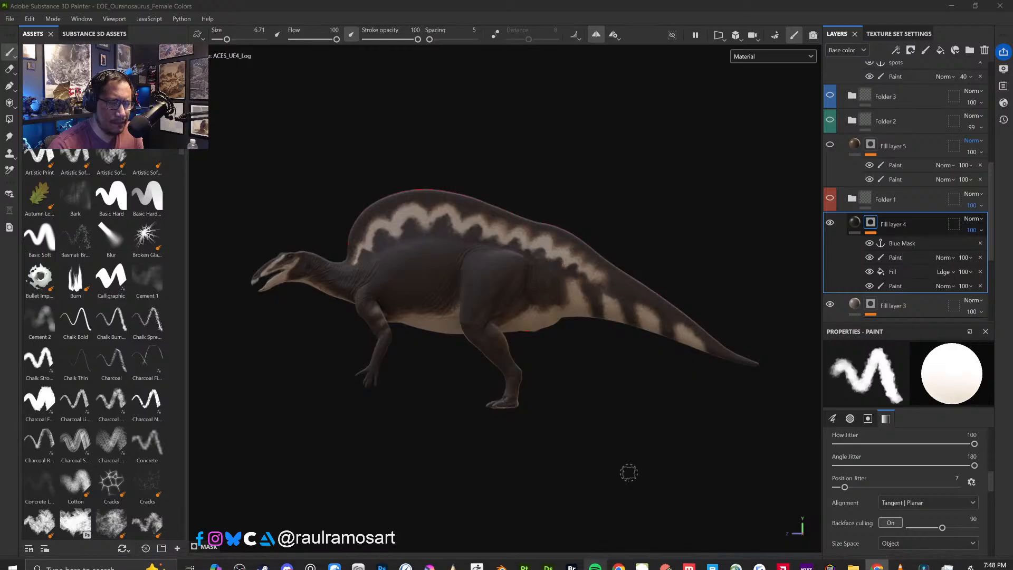
# - Compare the sail band with and without Folder 1 over the dark body, leaving Folder 1 hidden
pyautogui.click(830, 199)
pyautogui.click(831, 201)
pyautogui.click(832, 200)
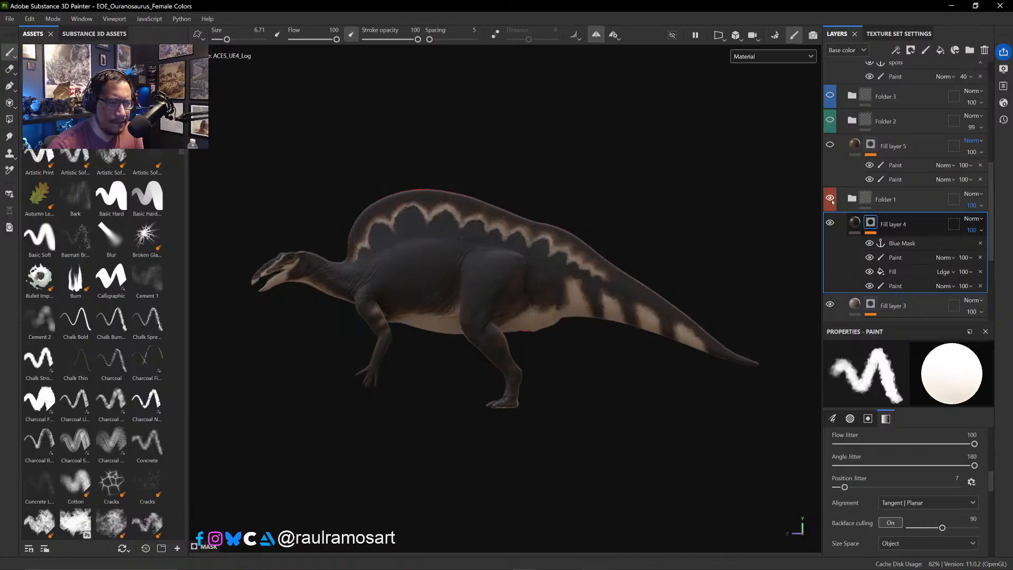
pyautogui.click(831, 201)
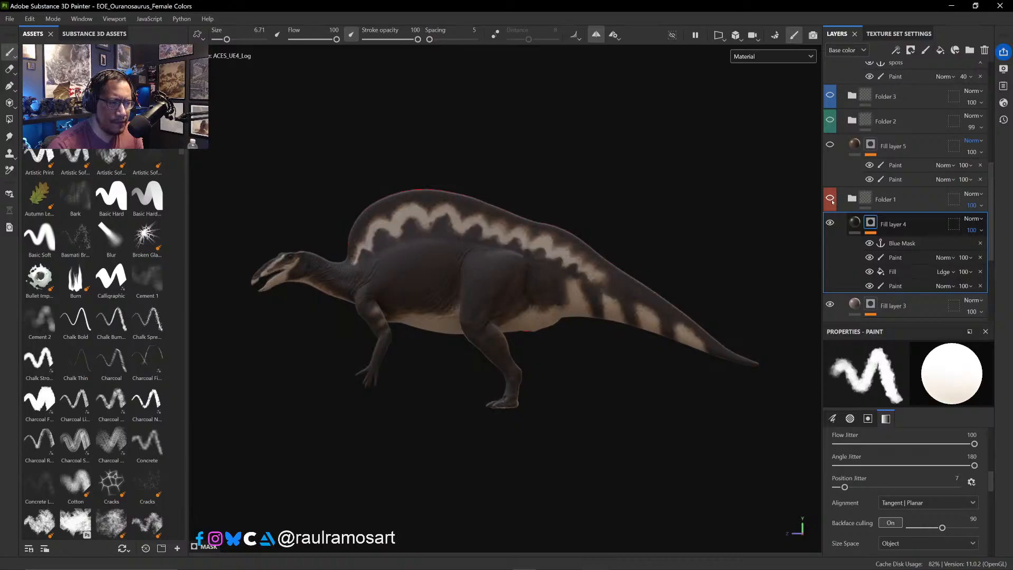
# - Show the blue sail spots of Fill layers 8 and 9 and open Fill layer 8's fill properties
pyautogui.scroll(5, 832, 201)
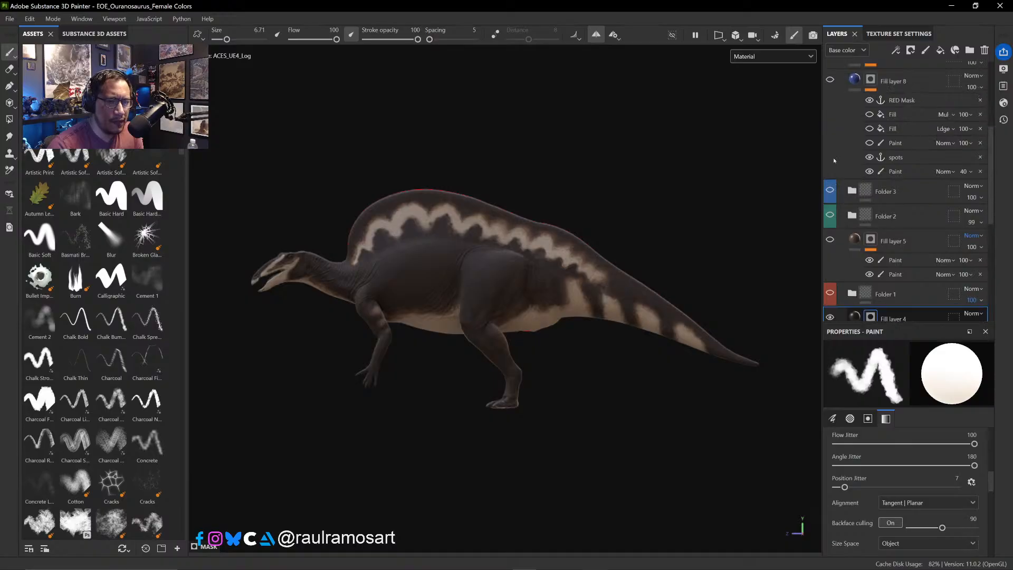
pyautogui.click(830, 144)
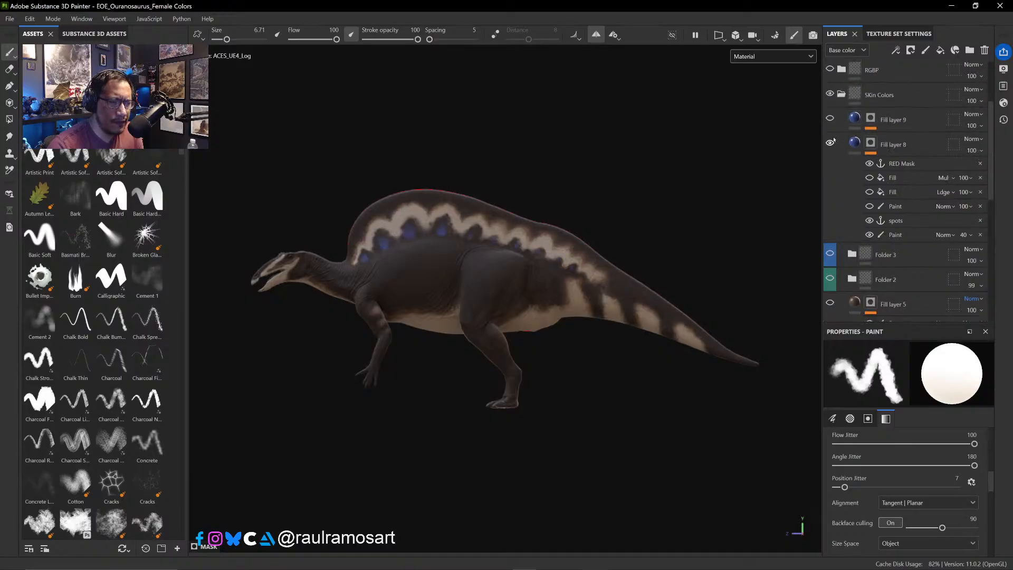
pyautogui.click(831, 120)
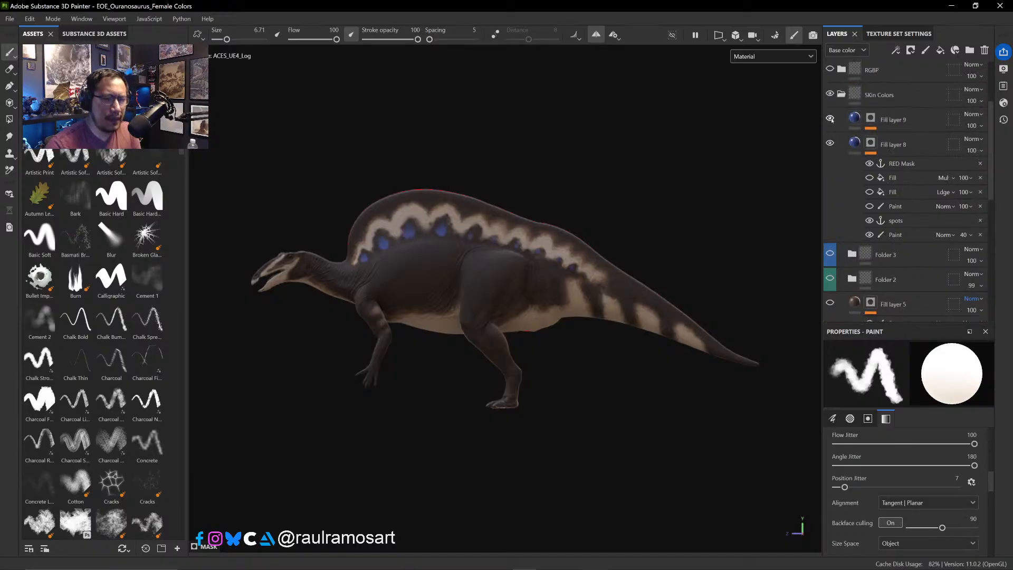
pyautogui.click(853, 144)
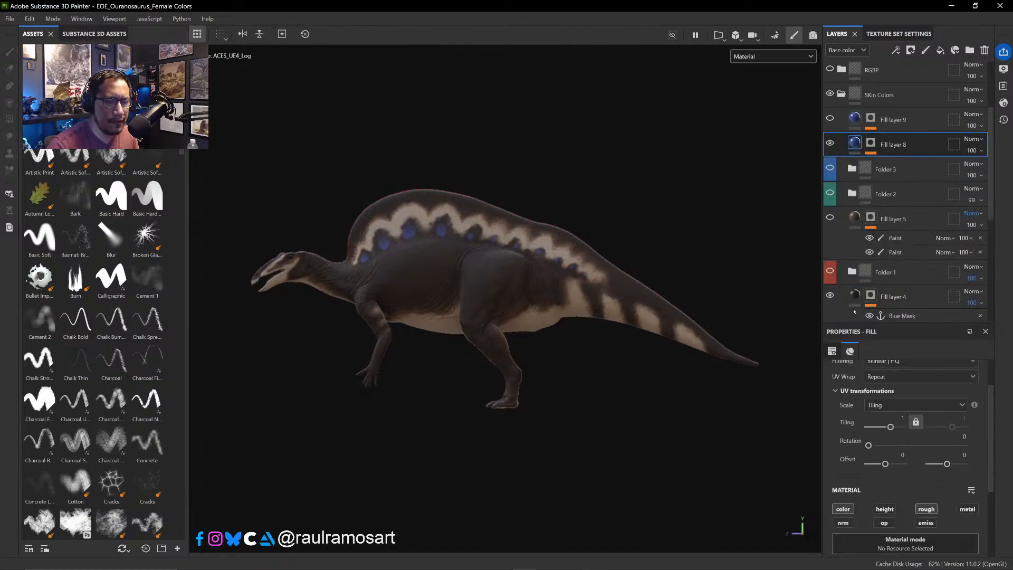
# - Set Fill layer 8's base color to a beige sampled from the sail's pale zigzag band
pyautogui.scroll(-3, 960, 490)
pyautogui.click(974, 486)
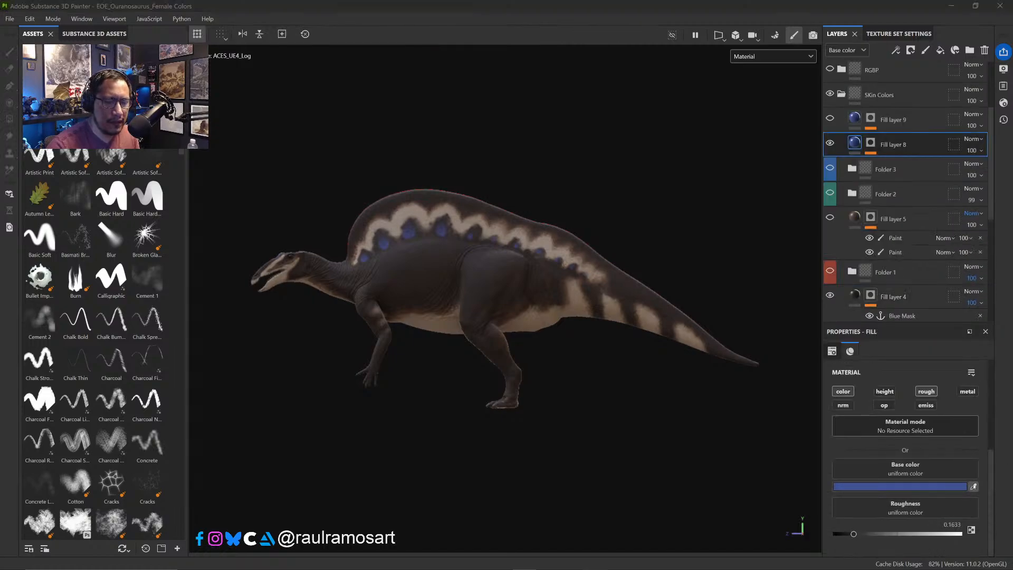
pyautogui.click(470, 218)
pyautogui.scroll(3, 541, 294)
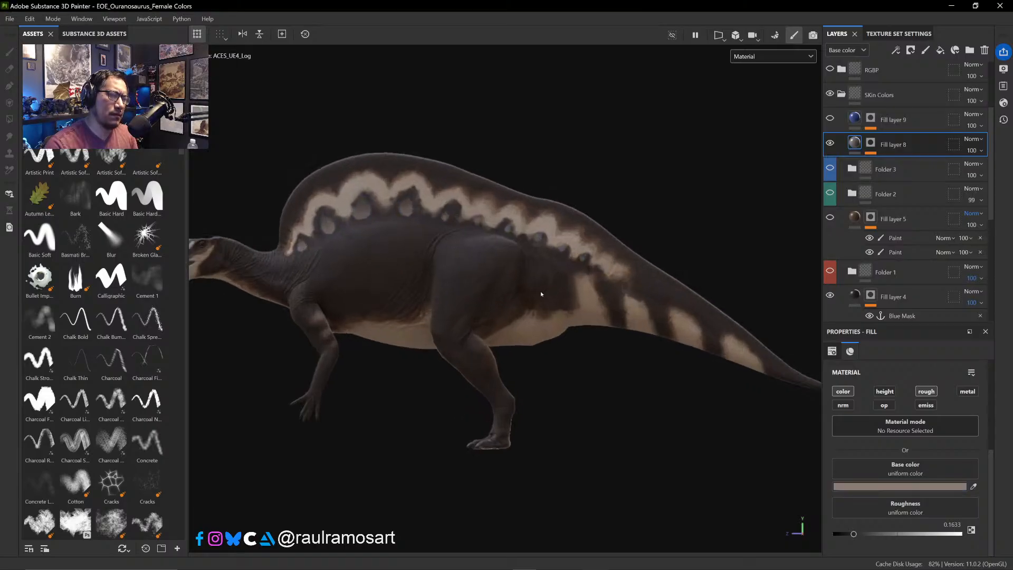
pyautogui.scroll(1, 633, 363)
pyautogui.keyDown('alt'); pyautogui.moveTo(632, 364); pyautogui.dragTo(532, 362, button='middle'); pyautogui.keyUp('alt')
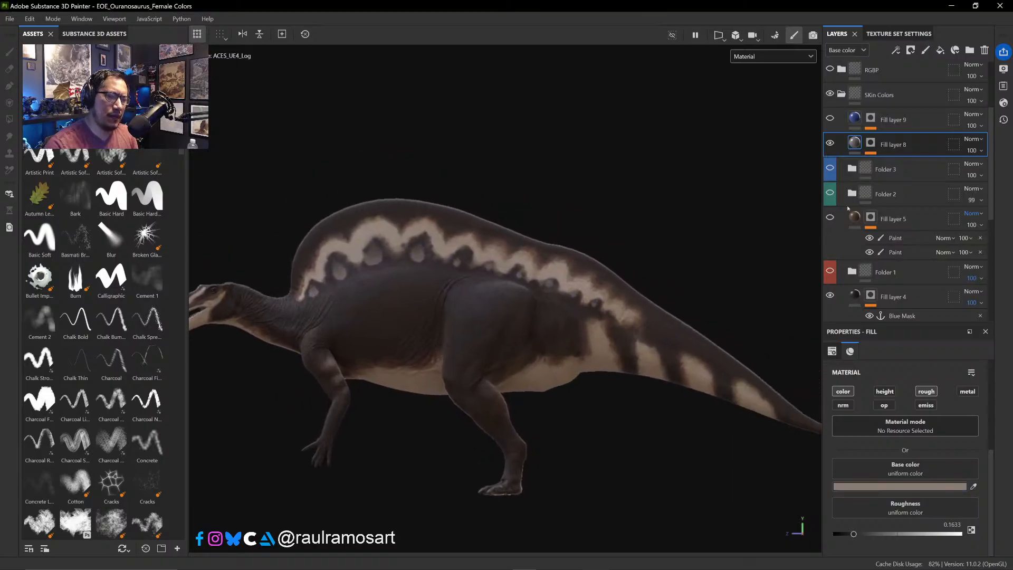
# - Compare the body with and without Fill layer 4 and Fill layer 5, leaving Fill layer 4 shown and Fill layer 5 hidden
pyautogui.scroll(-3, 839, 274)
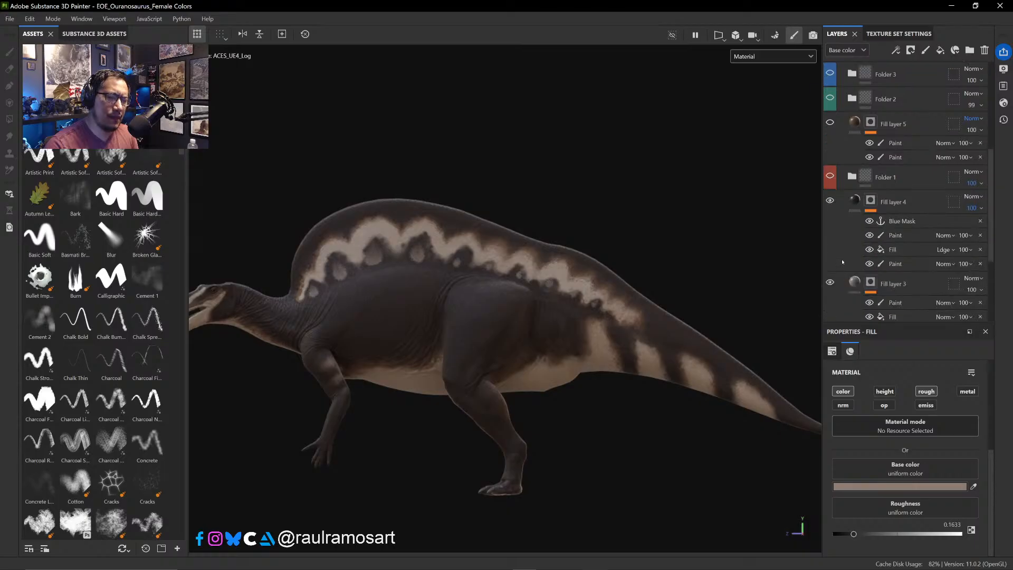
pyautogui.click(830, 201)
pyautogui.click(831, 201)
pyautogui.scroll(3, 830, 201)
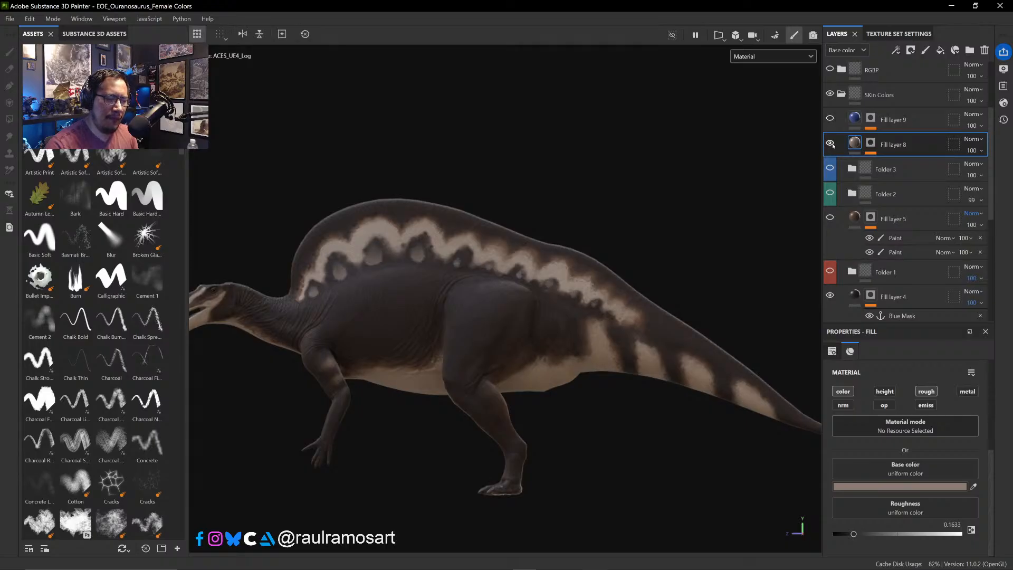
pyautogui.scroll(-2, 439, 228)
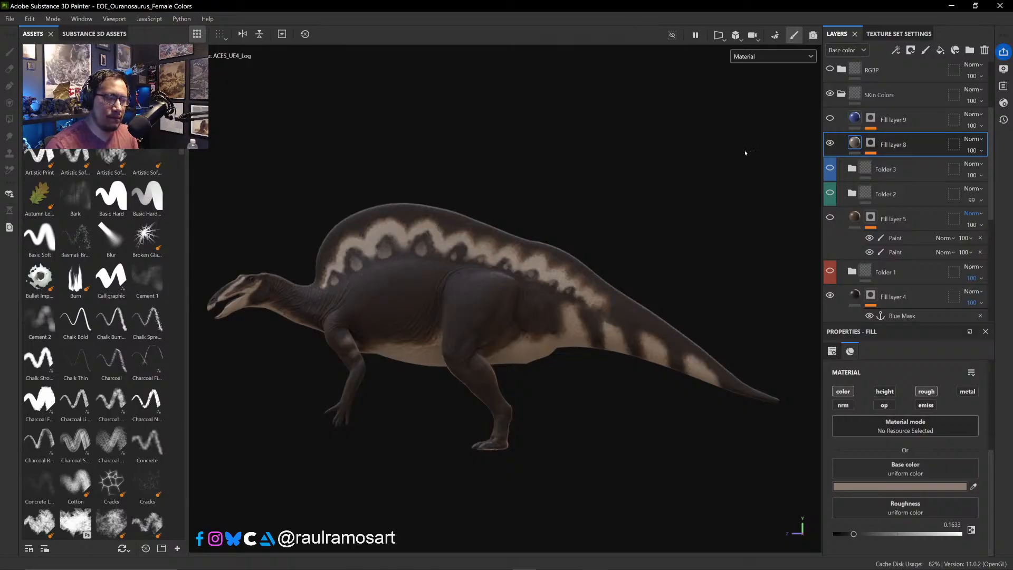
pyautogui.click(830, 216)
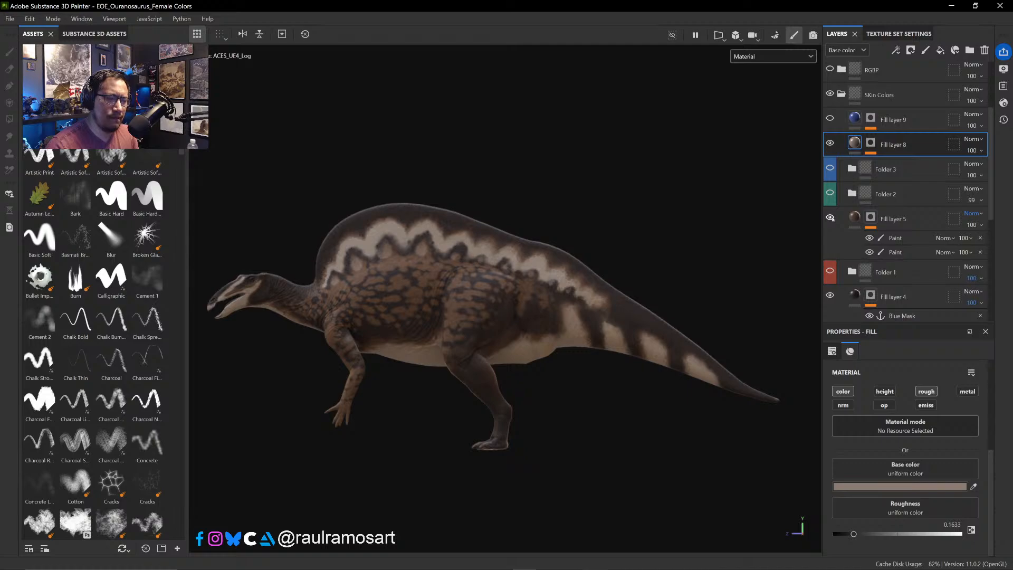
pyautogui.click(830, 217)
pyautogui.scroll(-2, 830, 217)
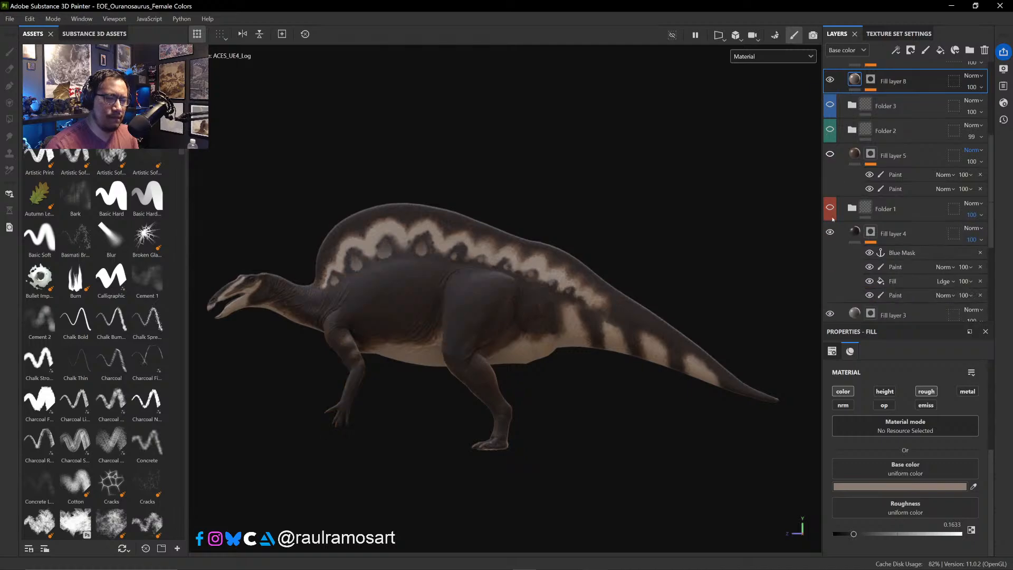
pyautogui.click(831, 232)
pyautogui.click(831, 232)
# - Try Fill layer 4 at an opacity of 54 and return it to 100
pyautogui.click(921, 236)
pyautogui.scroll(-2, 974, 222)
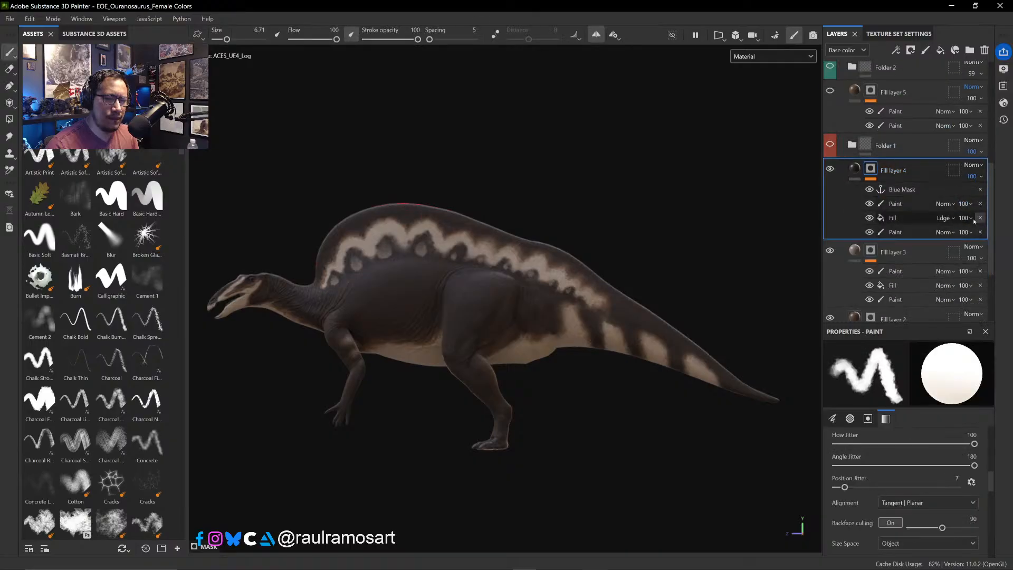
pyautogui.click(979, 177)
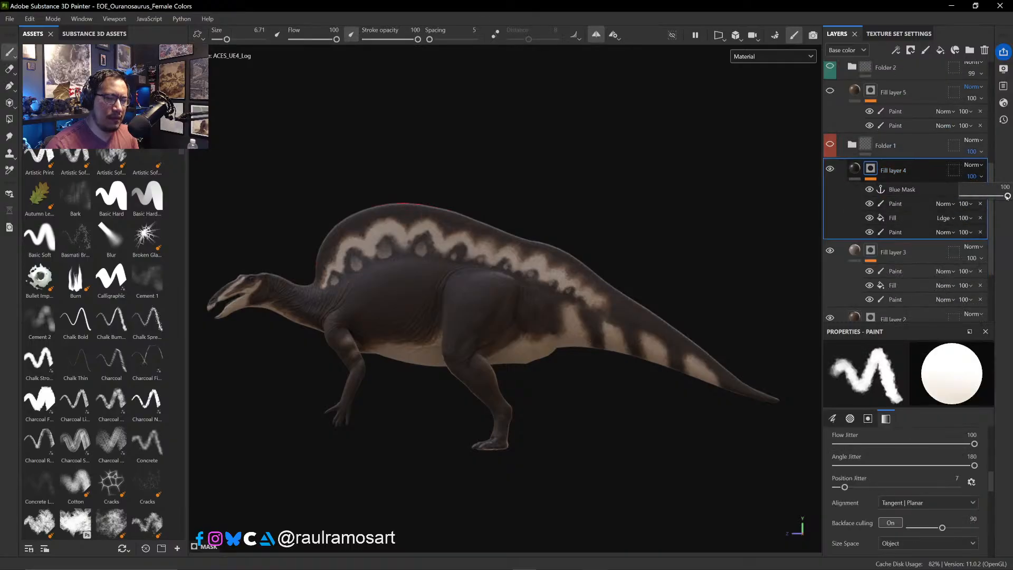
pyautogui.moveTo(1007, 196); pyautogui.dragTo(987, 213)
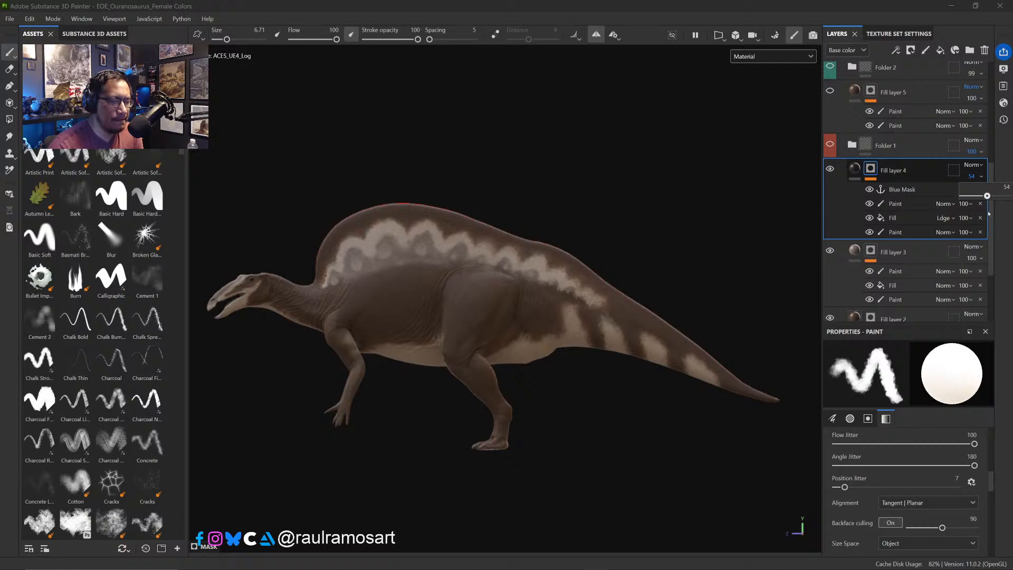
pyautogui.moveTo(987, 213); pyautogui.dragTo(1010, 215)
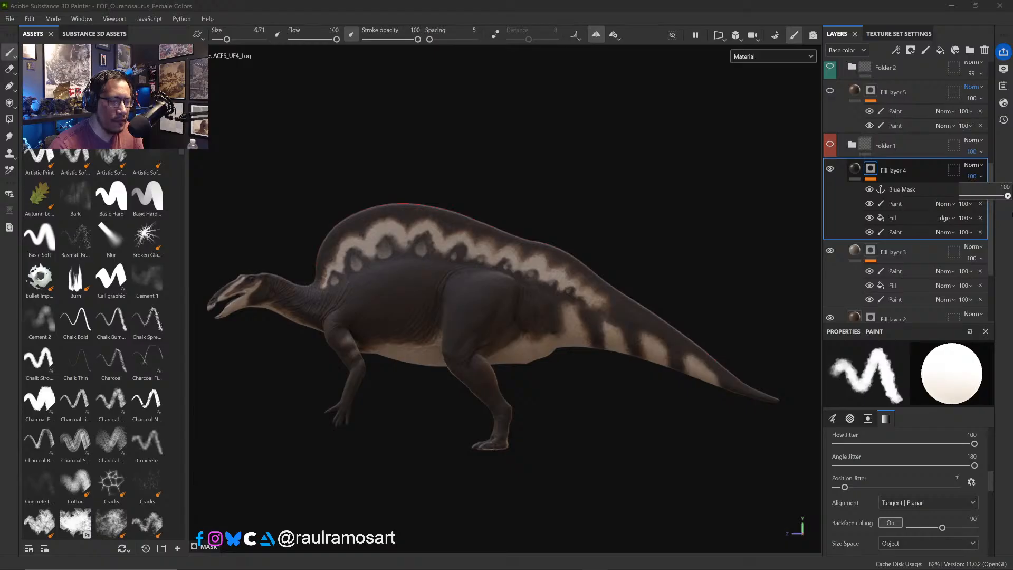
# - Hide Fill layer 8's sail spots and compare the body with and without Fill layer 5's mottling, leaving Fill layer 5 hidden
pyautogui.scroll(3, 836, 178)
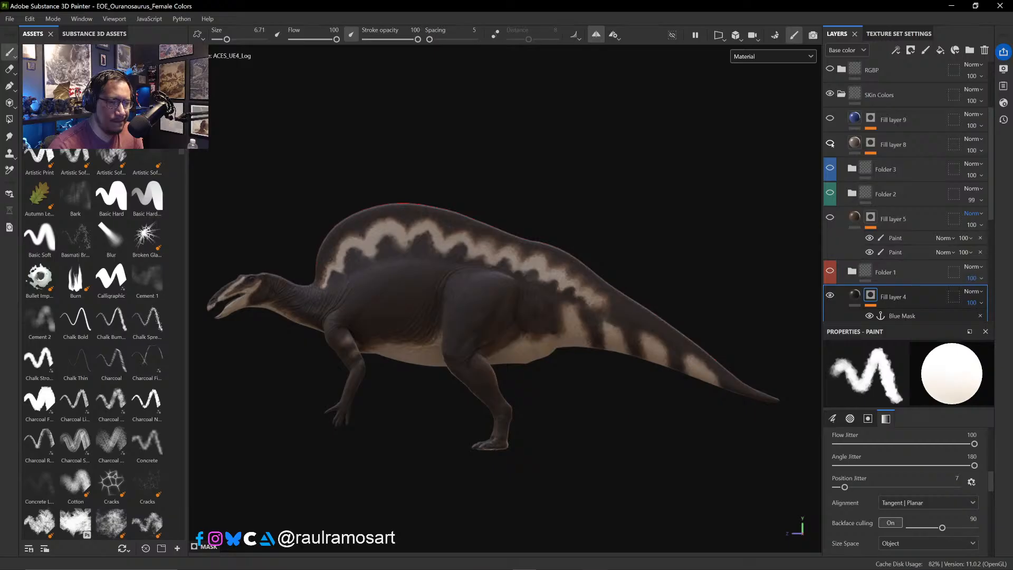
pyautogui.scroll(-1, 830, 143)
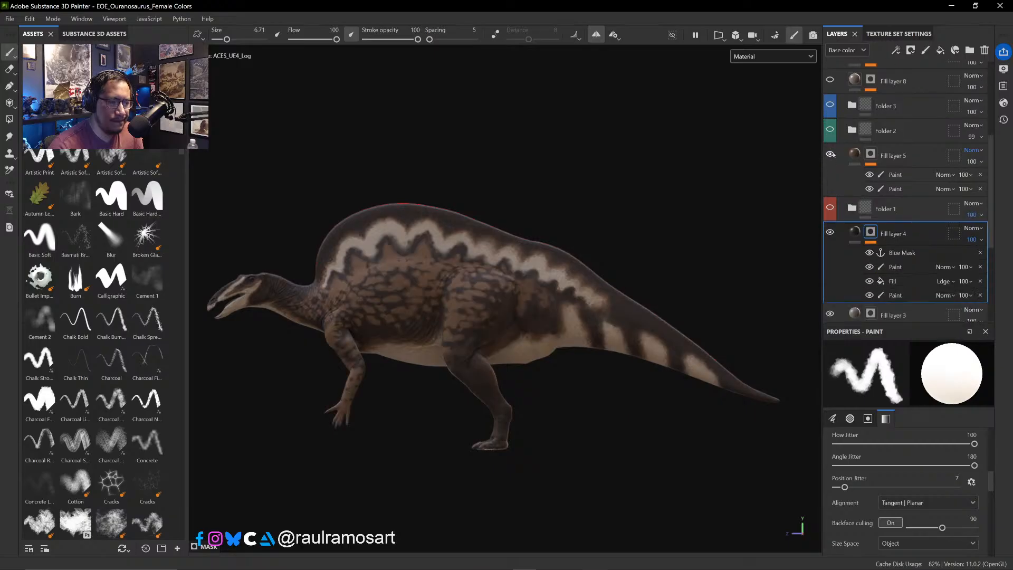
pyautogui.click(830, 153)
pyautogui.click(830, 154)
pyautogui.click(830, 154)
pyautogui.click(830, 154)
pyautogui.click(830, 154)
pyautogui.click(830, 153)
pyautogui.click(830, 153)
pyautogui.click(830, 154)
pyautogui.click(830, 153)
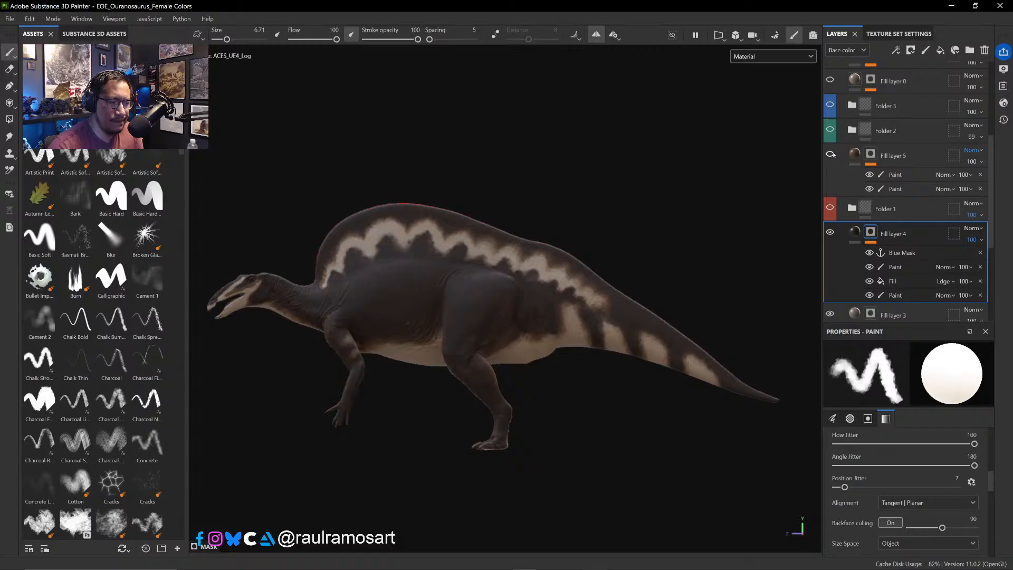
# - Compare the pattern with and without Folder 1 and Fill layer 2, leaving both hidden
pyautogui.click(830, 208)
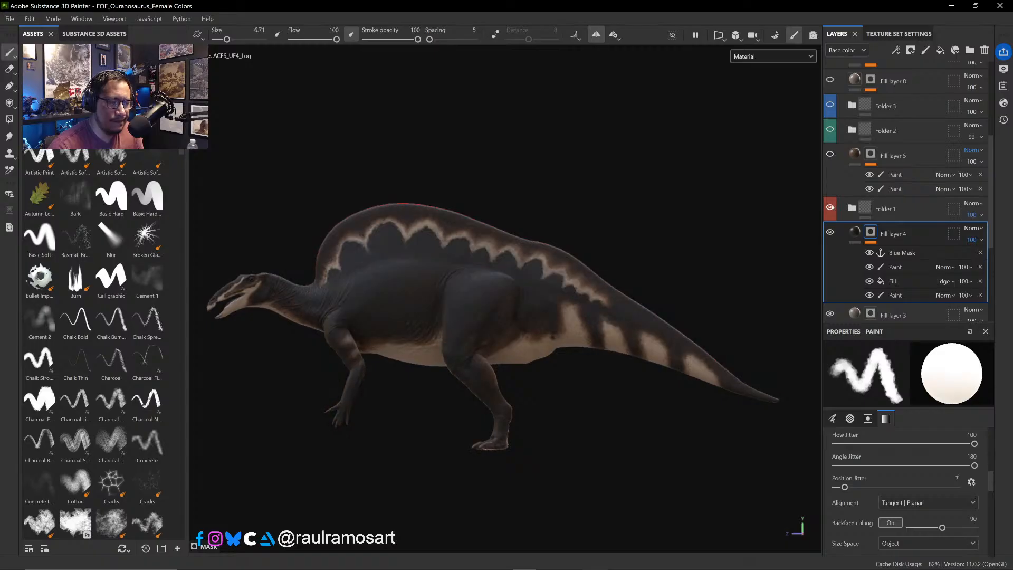
pyautogui.click(830, 207)
pyautogui.scroll(-3, 832, 233)
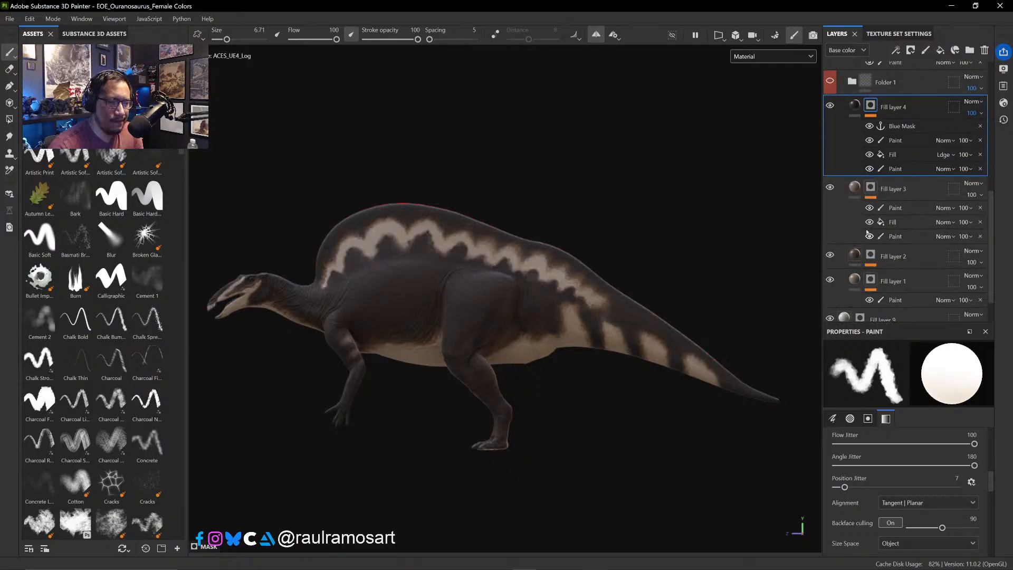
pyautogui.click(830, 255)
pyautogui.click(829, 256)
pyautogui.click(830, 256)
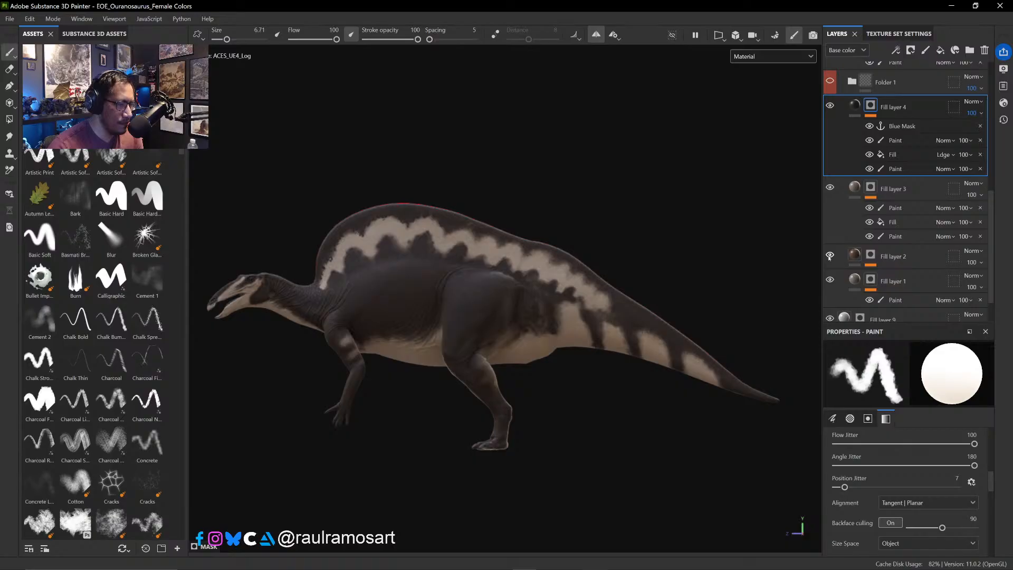
pyautogui.click(830, 256)
pyautogui.click(830, 256)
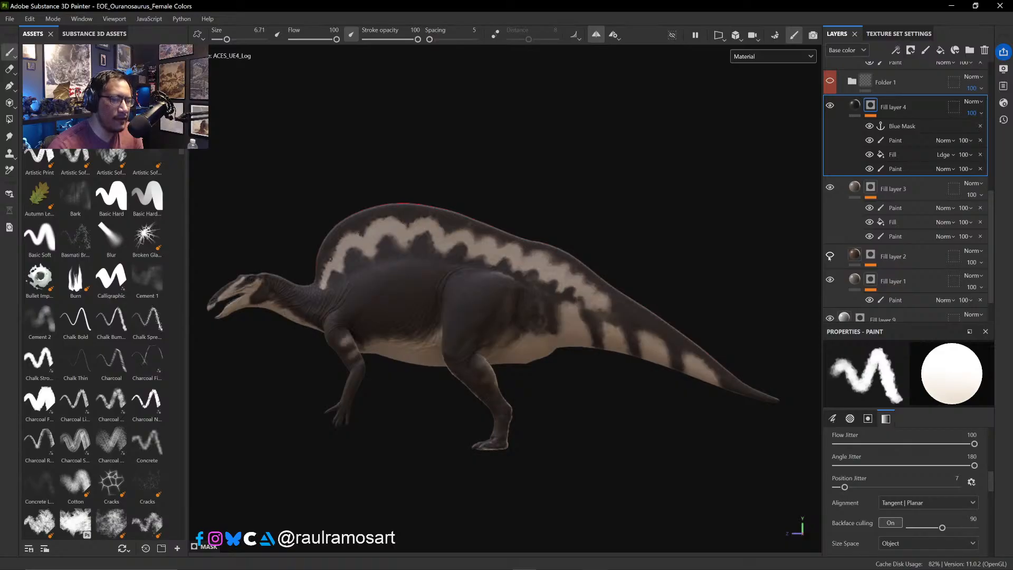
pyautogui.click(830, 256)
pyautogui.click(830, 256)
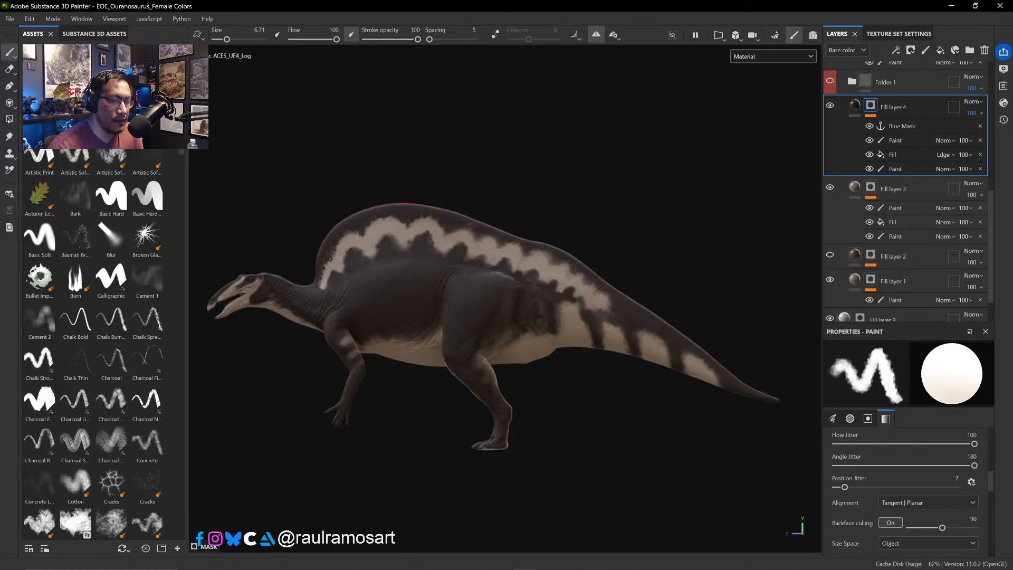
# - Check what Fill layer 4, Fill layer 1 and Fill layer 2 contribute by toggling their visibility, keeping Fill layers 4 and 1 shown
pyautogui.click(830, 105)
pyautogui.click(830, 104)
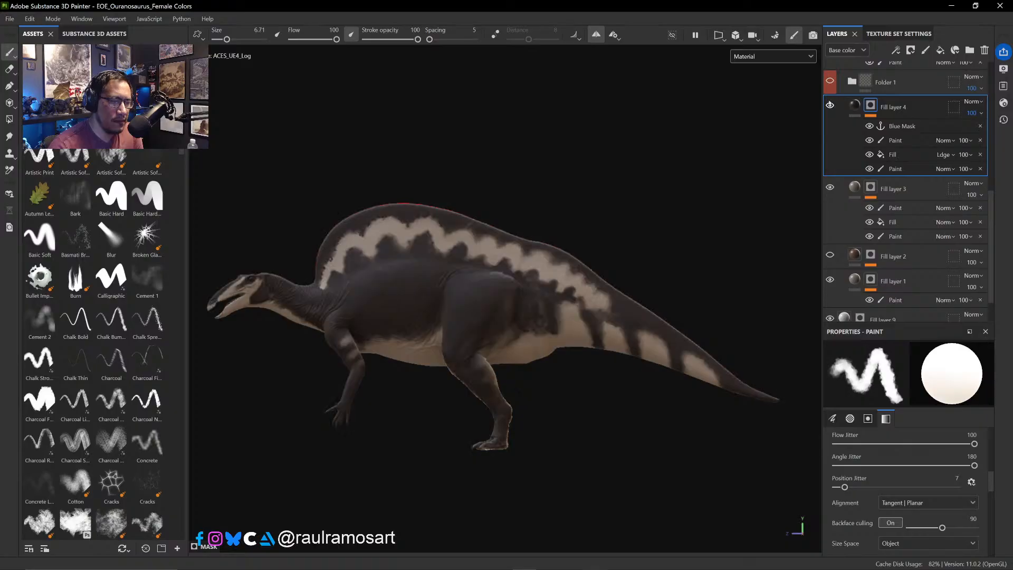
pyautogui.scroll(-1, 843, 251)
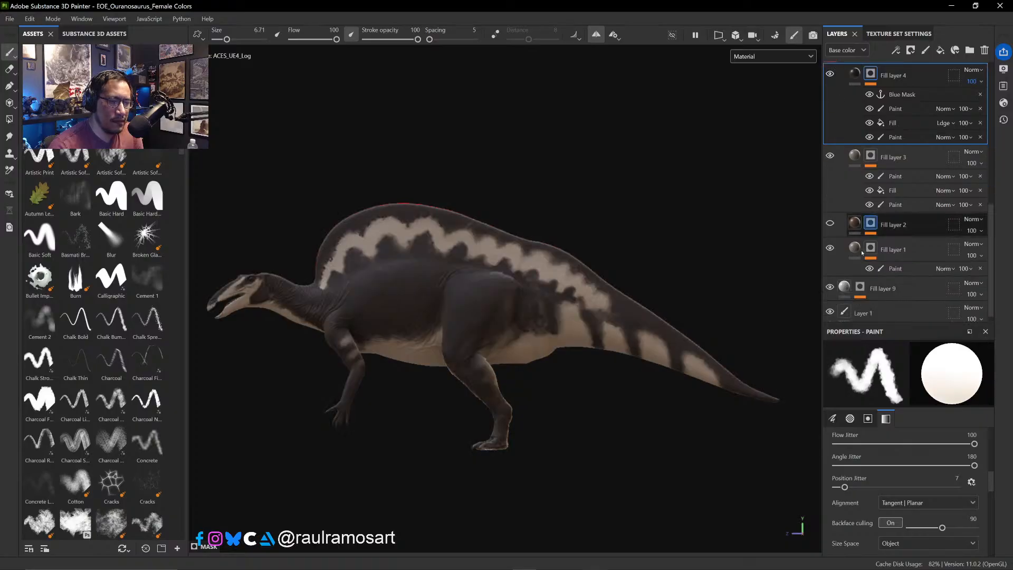
pyautogui.click(831, 248)
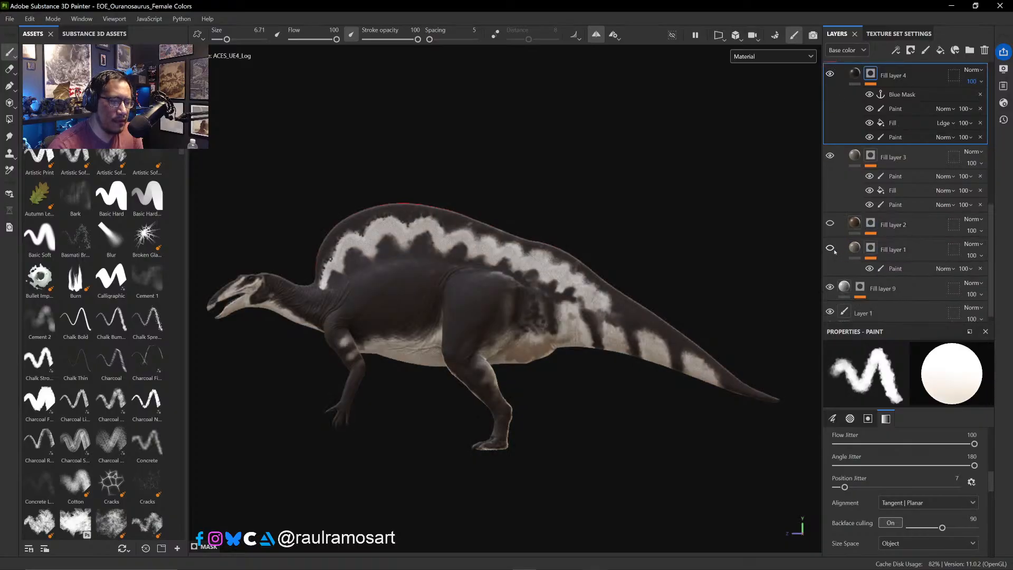
pyautogui.click(830, 248)
pyautogui.scroll(1, 832, 253)
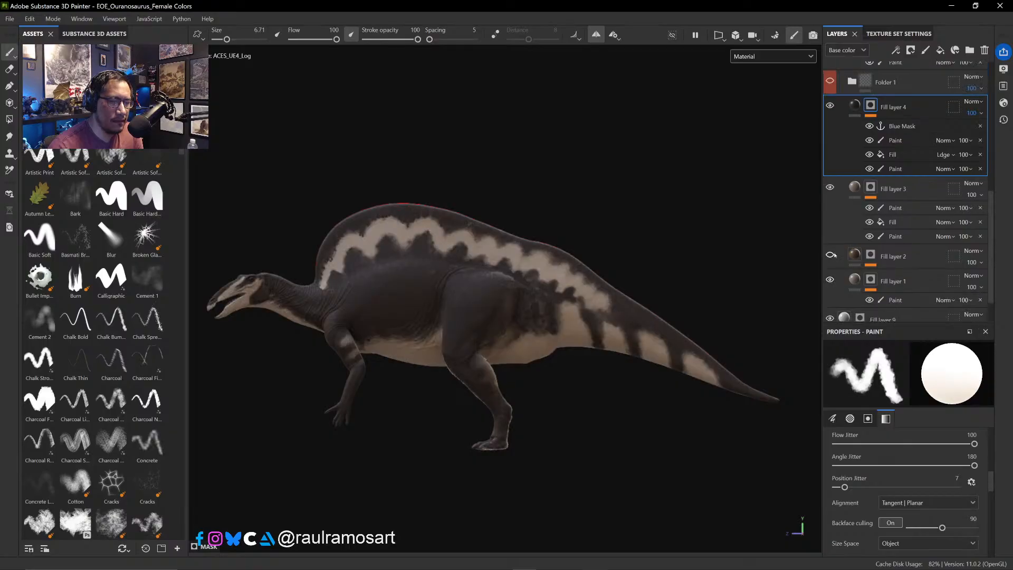
pyautogui.click(831, 255)
pyautogui.scroll(2, 830, 197)
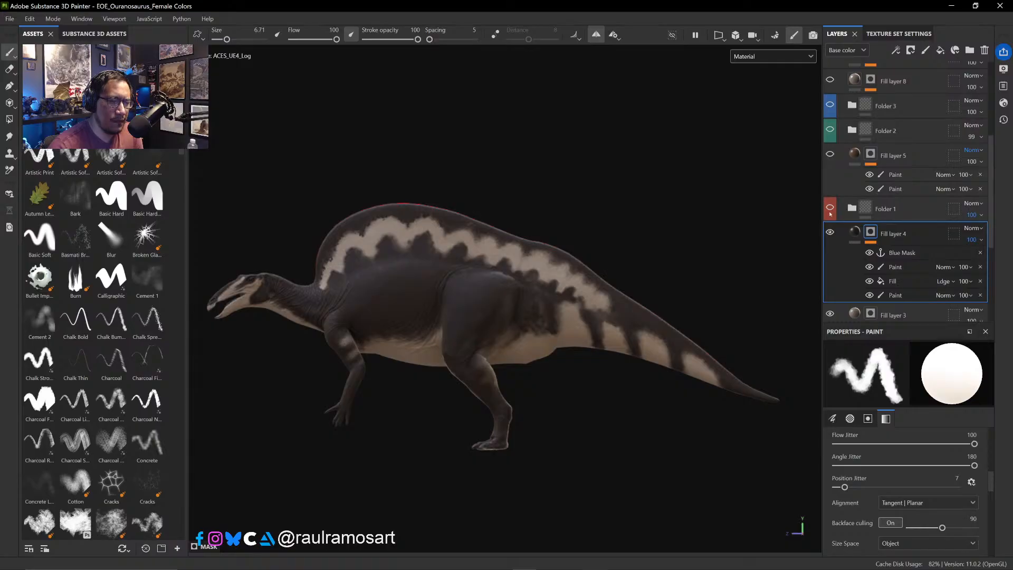
# - Show Folder 1, Fill layer 2, Folder 2 and Folder 3 on the dark body, keeping Fill layer 5 hidden
pyautogui.click(830, 208)
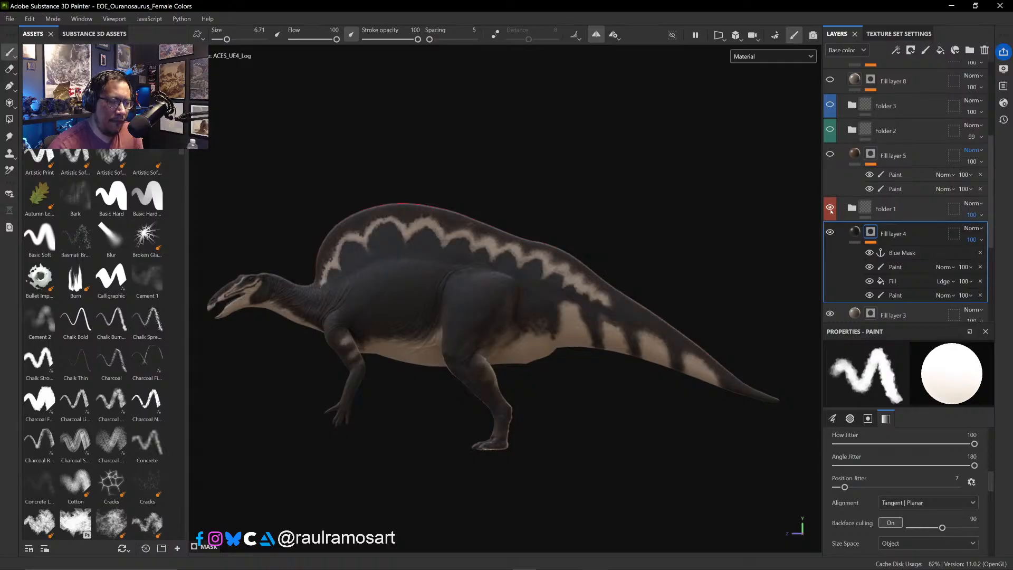
pyautogui.scroll(-4, 830, 210)
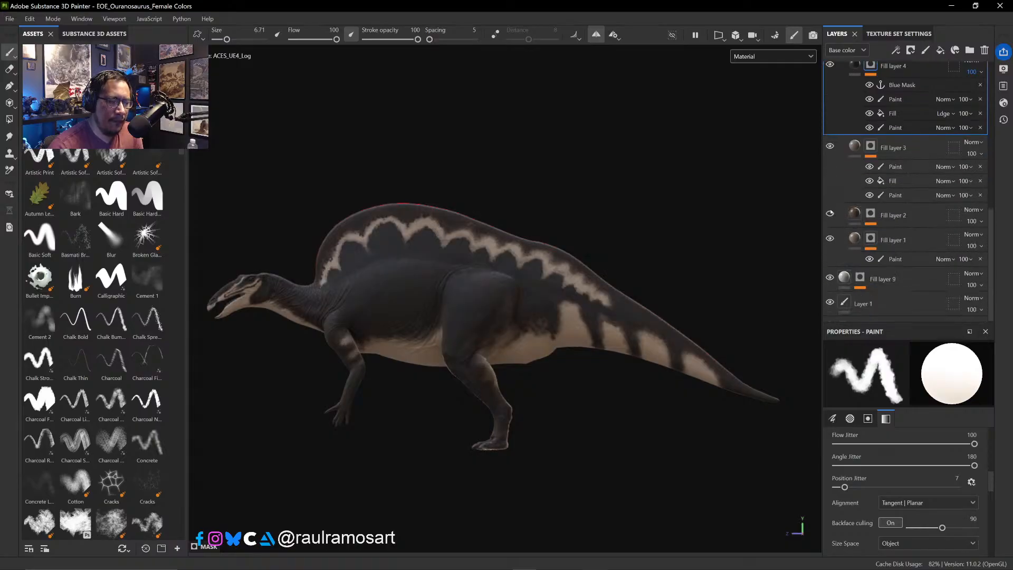
pyautogui.click(830, 211)
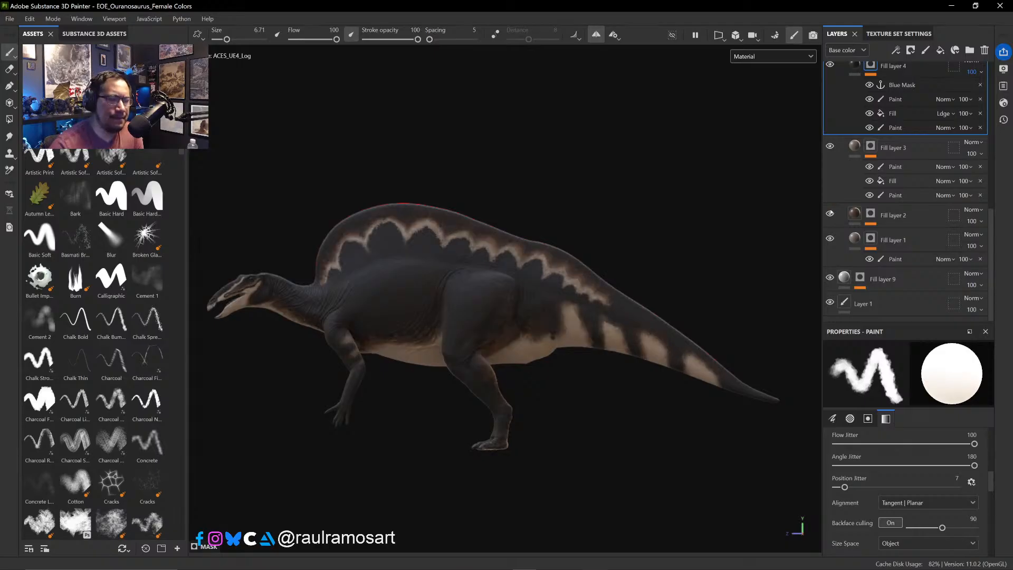
pyautogui.scroll(4, 839, 200)
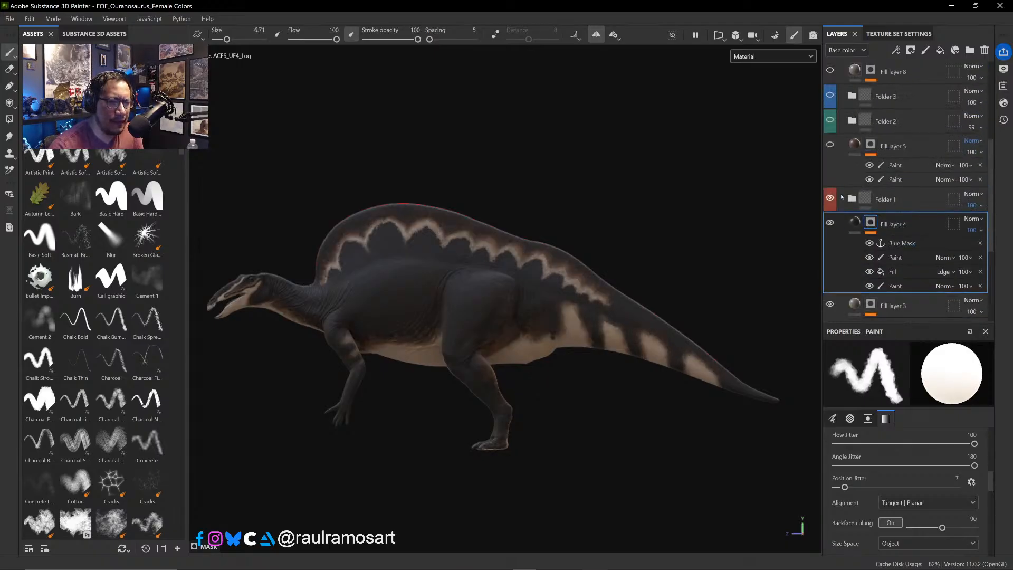
pyautogui.click(830, 144)
pyautogui.click(830, 144)
pyautogui.scroll(3, 839, 132)
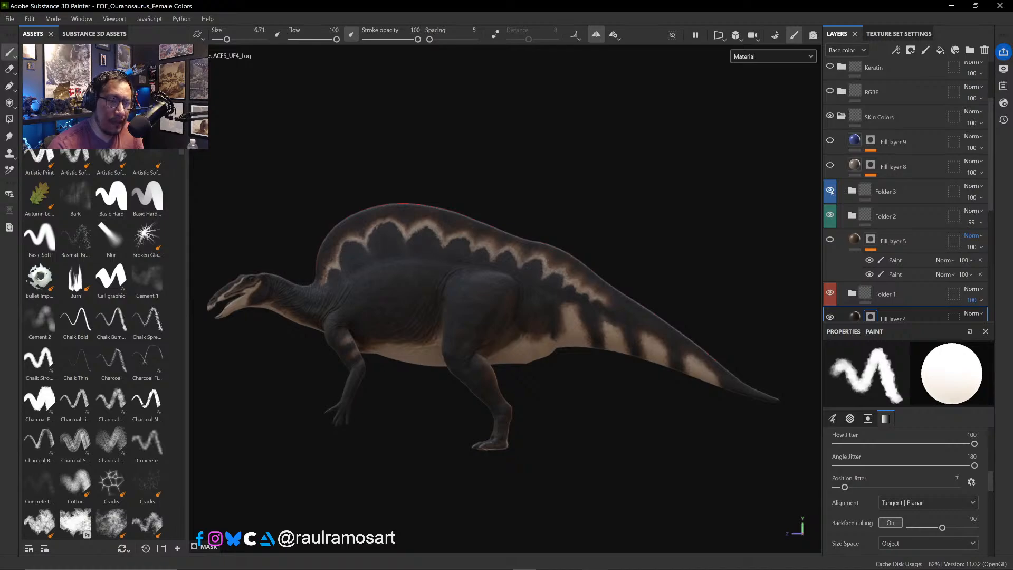
# - Compare Fill layer 8's pale sail spots with Fill layer 9's blue ones, leave both layers hidden, and show the Keratin folder
pyautogui.click(828, 166)
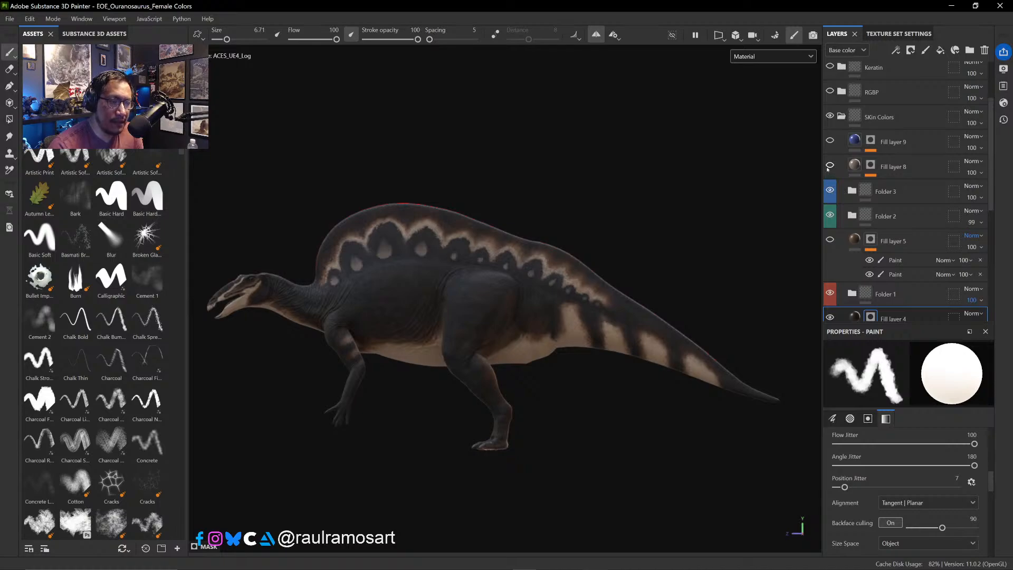
pyautogui.click(830, 140)
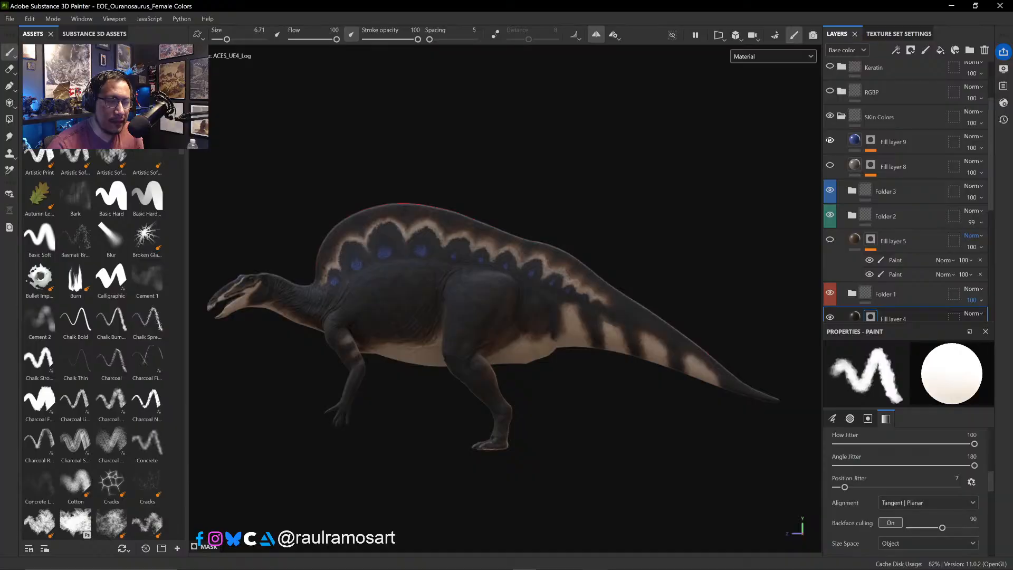
pyautogui.click(828, 142)
pyautogui.click(829, 142)
pyautogui.click(828, 141)
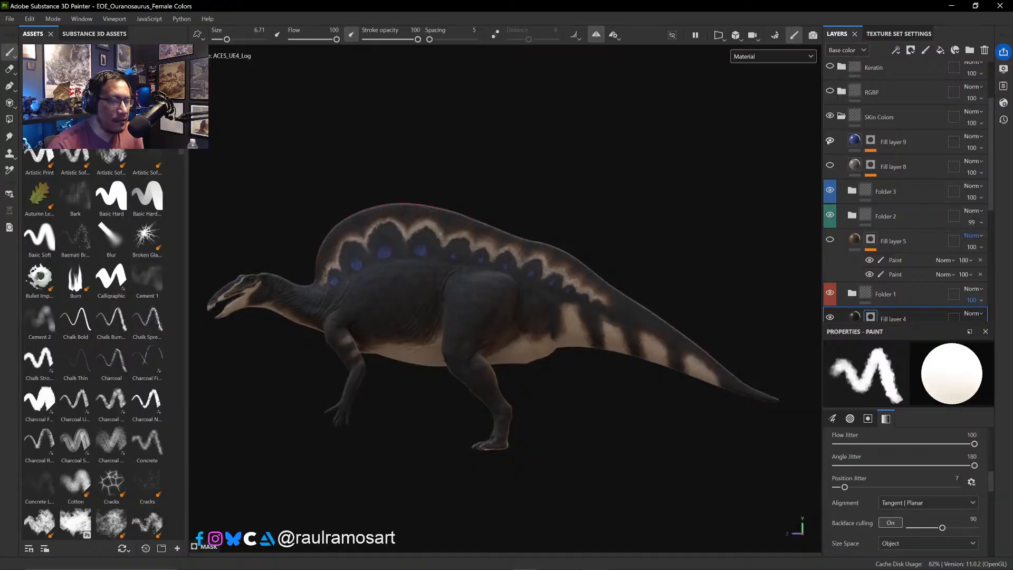
pyautogui.click(830, 141)
pyautogui.click(829, 141)
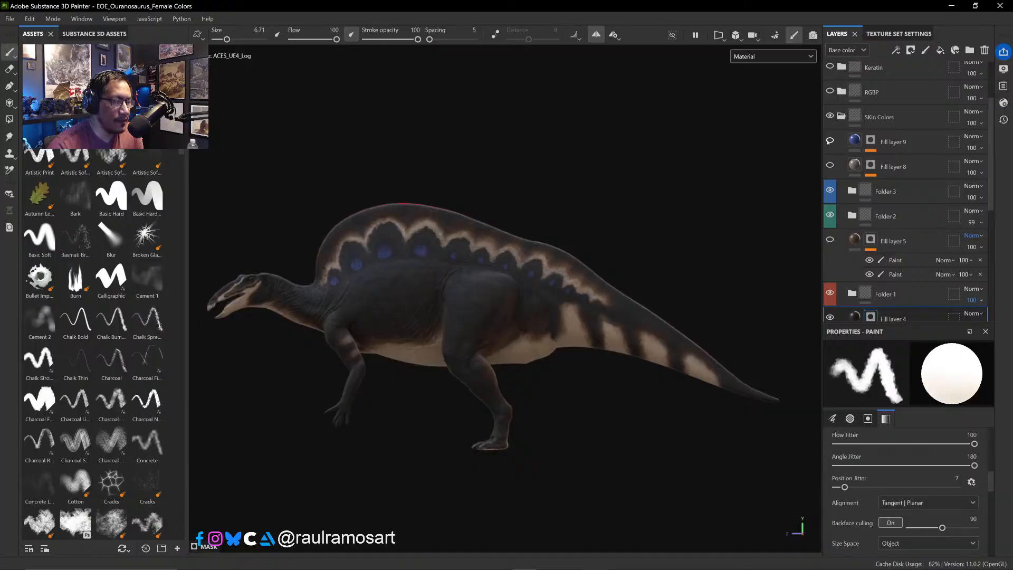
pyautogui.click(829, 141)
pyautogui.scroll(2, 830, 141)
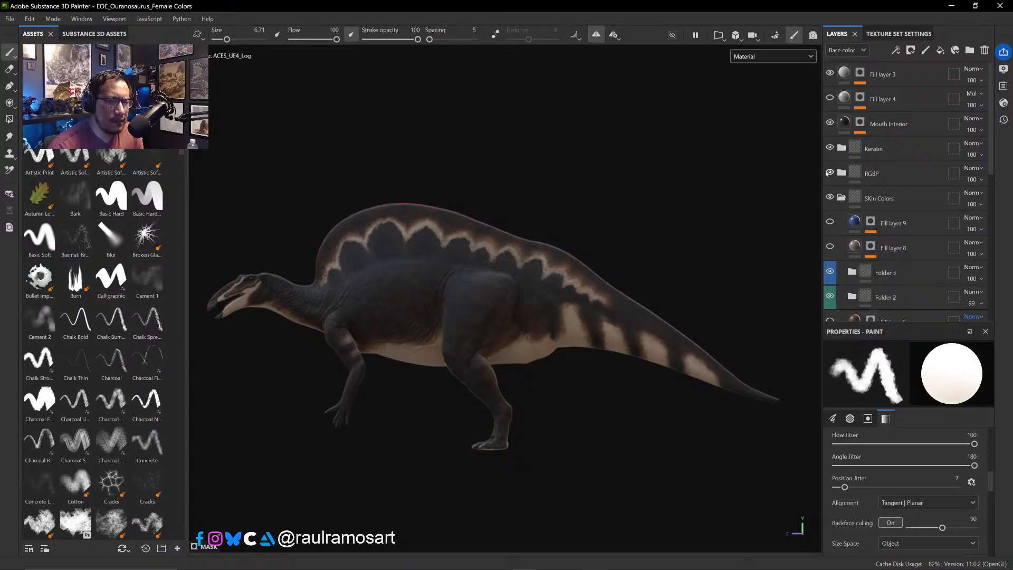
# - Compare the skin colours with the RGBP folder and Fill layer 4 shown and hidden, leave both hidden, and inspect the body
pyautogui.click(829, 172)
pyautogui.click(829, 172)
pyautogui.click(830, 172)
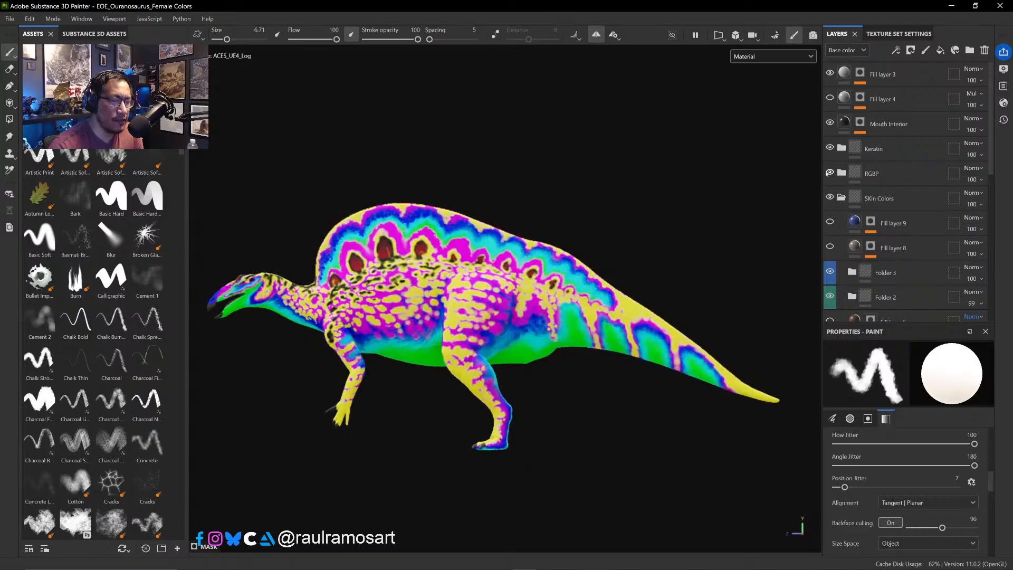
pyautogui.click(829, 172)
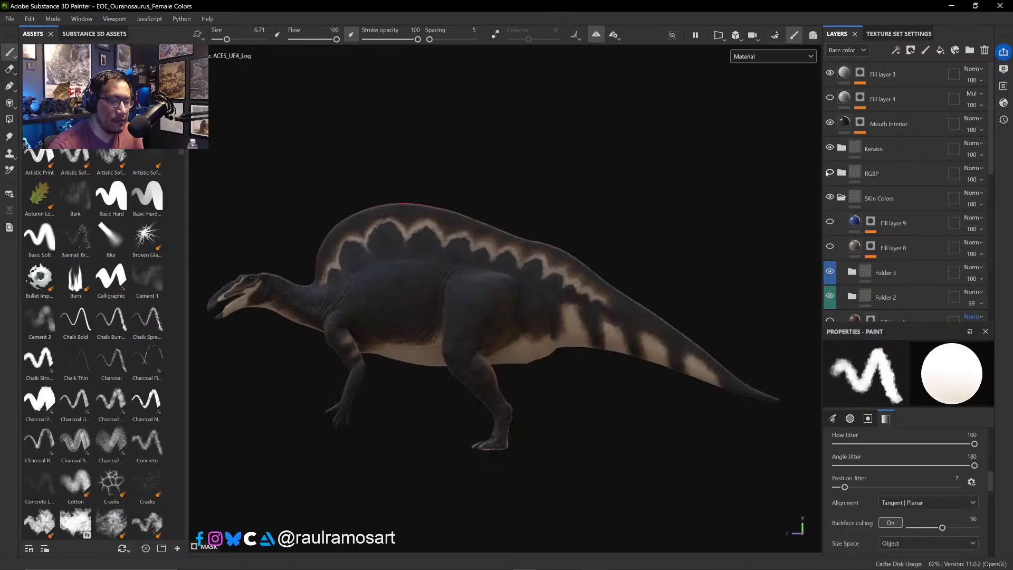
pyautogui.click(830, 98)
pyautogui.click(829, 98)
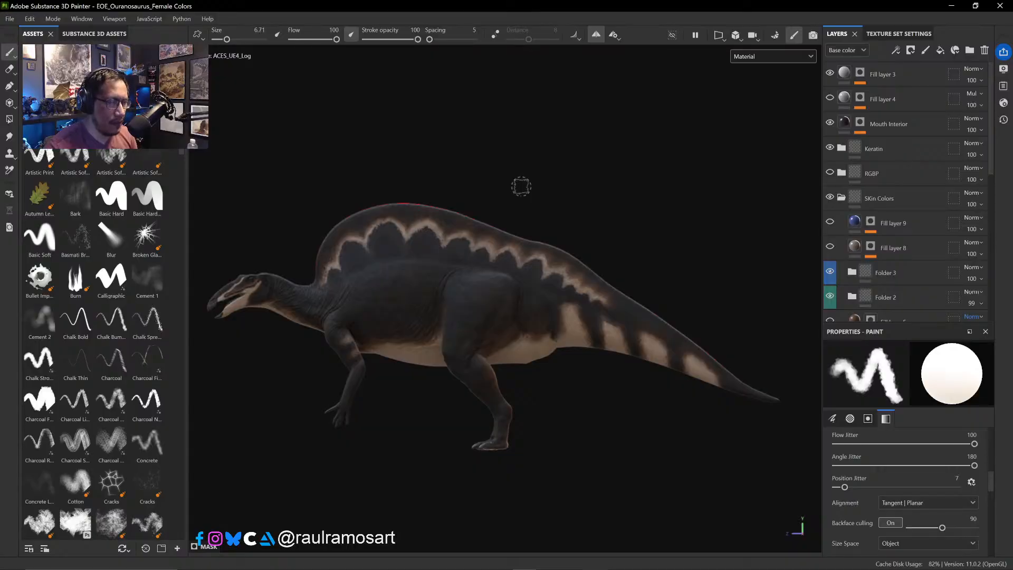
pyautogui.keyDown('alt'); pyautogui.moveTo(521, 186); pyautogui.dragTo(342, 357); pyautogui.keyUp('alt')
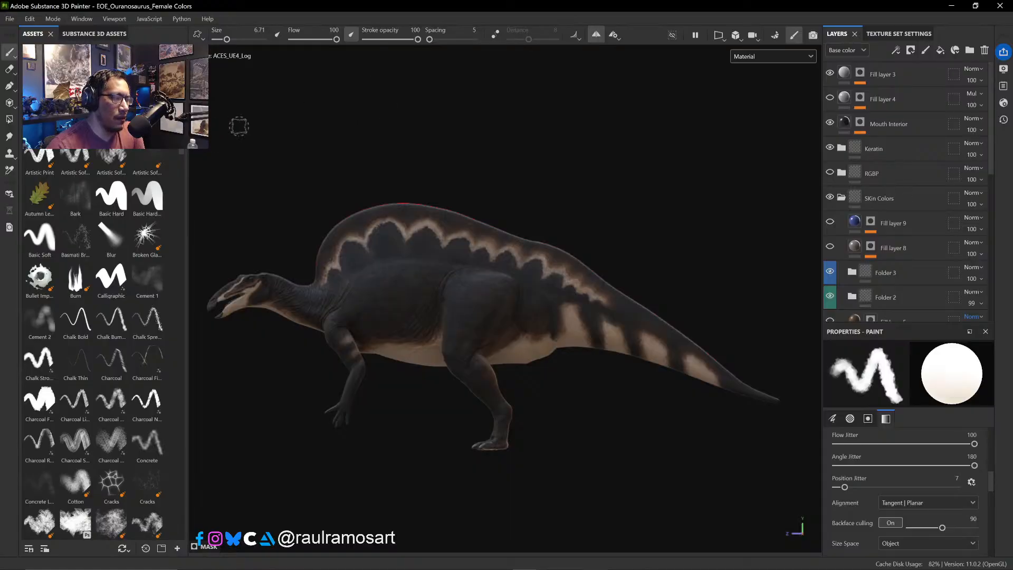
# - Save the female Ouranosaurus colour project
pyautogui.click(10, 19)
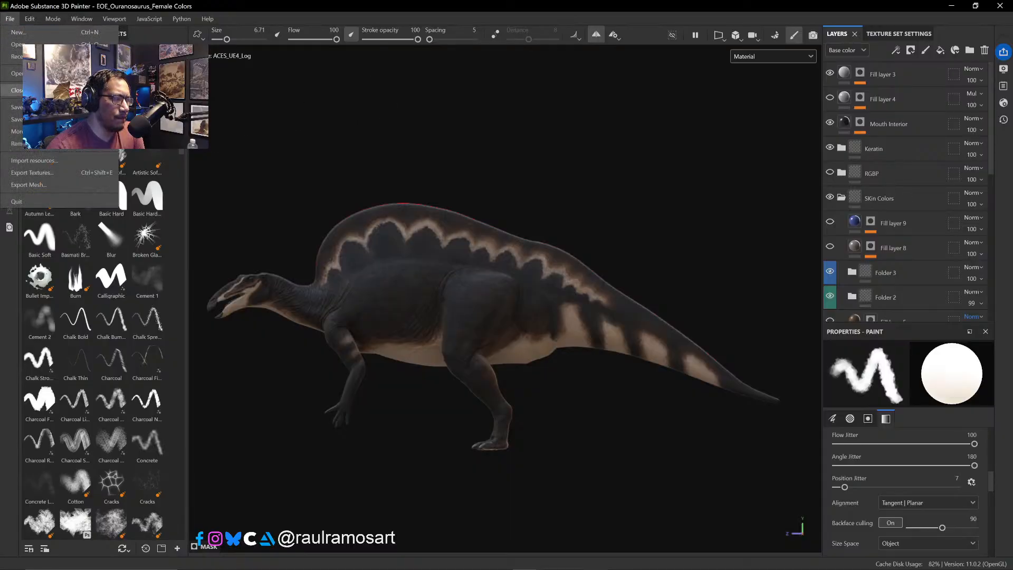
pyautogui.click(16, 108)
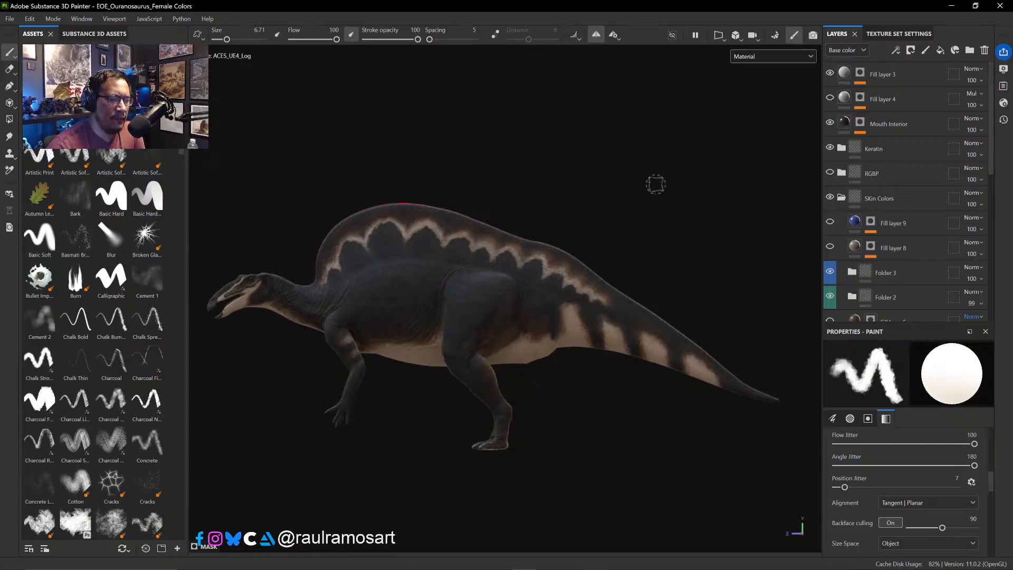
# - Preview Fill layer 9's blue sail spots on the dark body, leaving the layer hidden
pyautogui.click(830, 222)
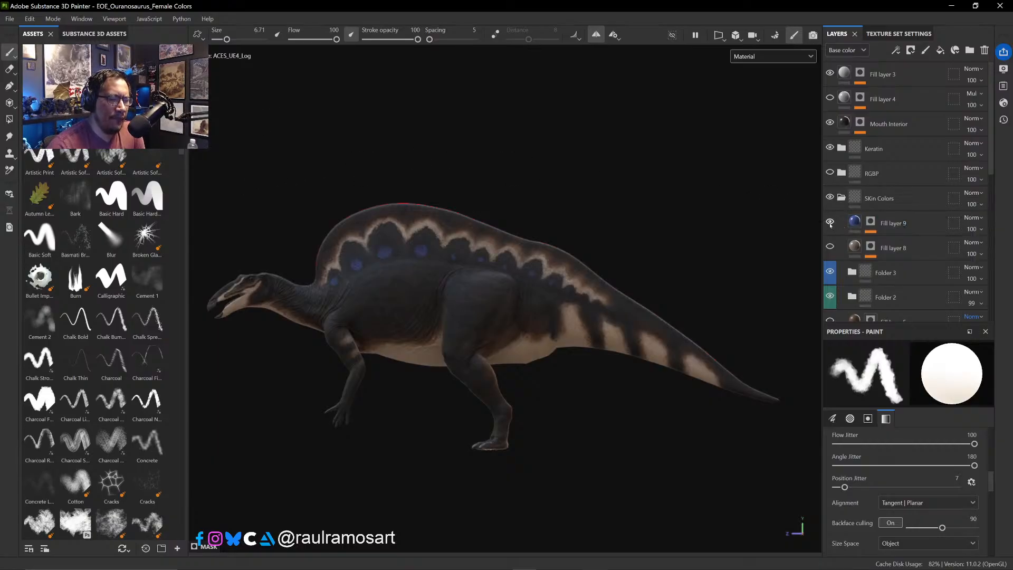
pyautogui.click(830, 222)
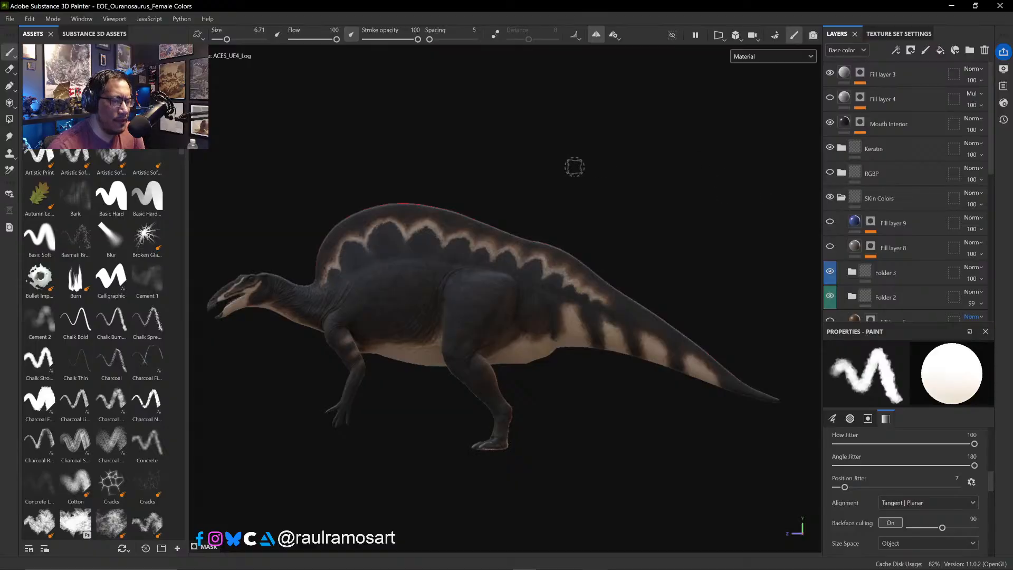